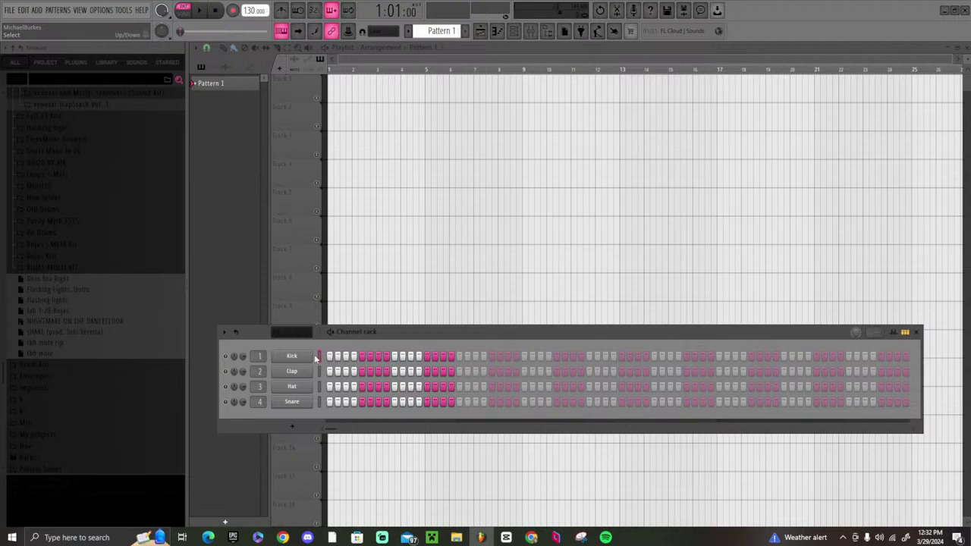
- Replace the Kick channel with the OP-Xa V synth plugin
{"action": "right_click", "coordinate": [305, 364]}
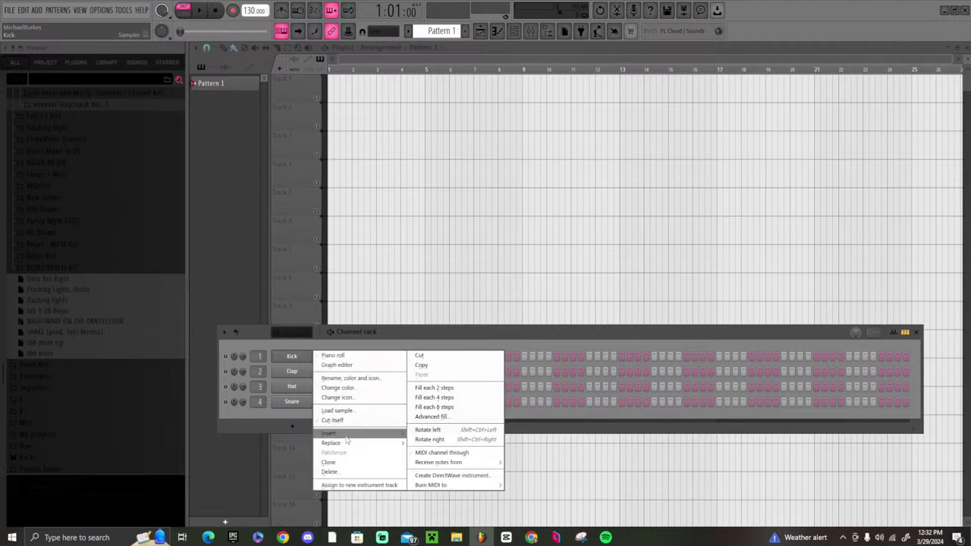
{"action": "mouse_move", "coordinate": [347, 445]}
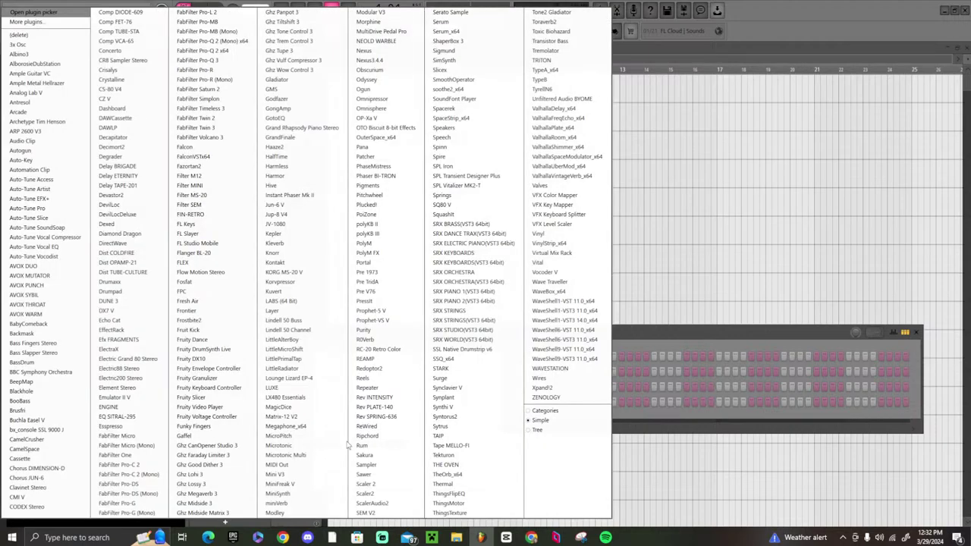
{"action": "left_click", "coordinate": [393, 120]}
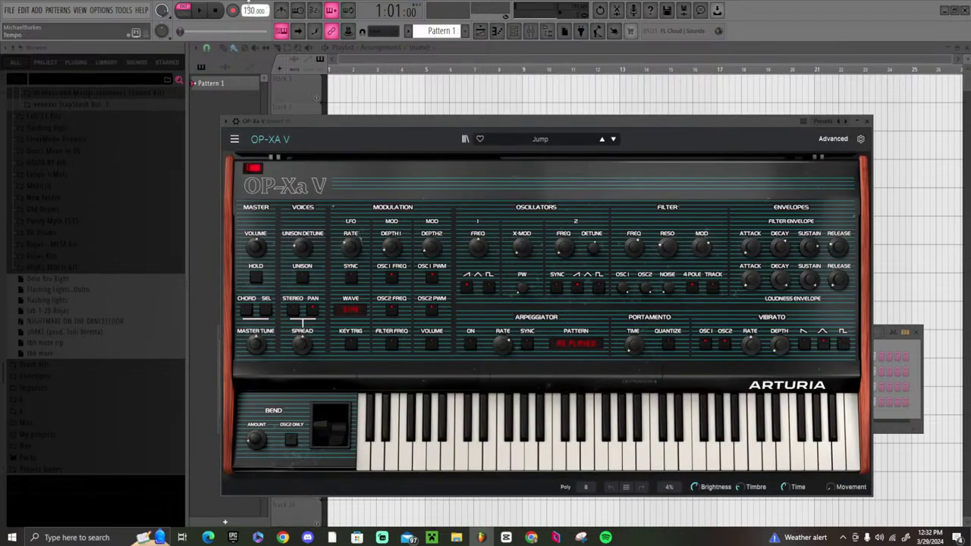
- Set the project tempo to 132 BPM
{"action": "scroll", "coordinate": [251, 11], "scroll_direction": "up", "scroll_amount": 4}
{"action": "scroll", "coordinate": [251, 11], "scroll_direction": "up", "scroll_amount": 1}
{"action": "scroll", "coordinate": [246, 11], "scroll_direction": "down", "scroll_amount": 2}
{"action": "scroll", "coordinate": [255, 11], "scroll_direction": "down", "scroll_amount": 1}
- Audition OP-Xa V pad presets from Moving Drone onward, settle on Phased LFO Pad and close the plugin window
{"action": "left_click", "coordinate": [542, 139]}
{"action": "mouse_move", "coordinate": [514, 233]}
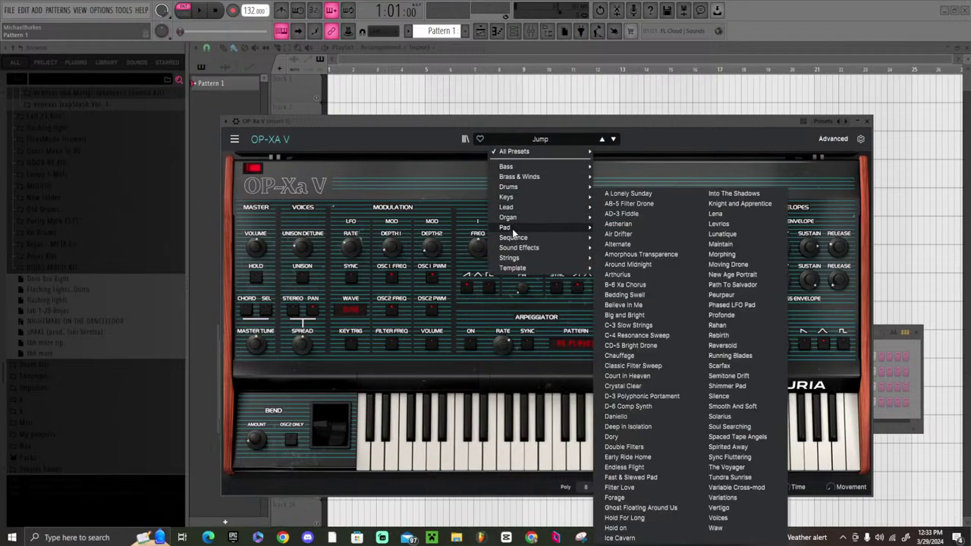
{"action": "left_click", "coordinate": [722, 266]}
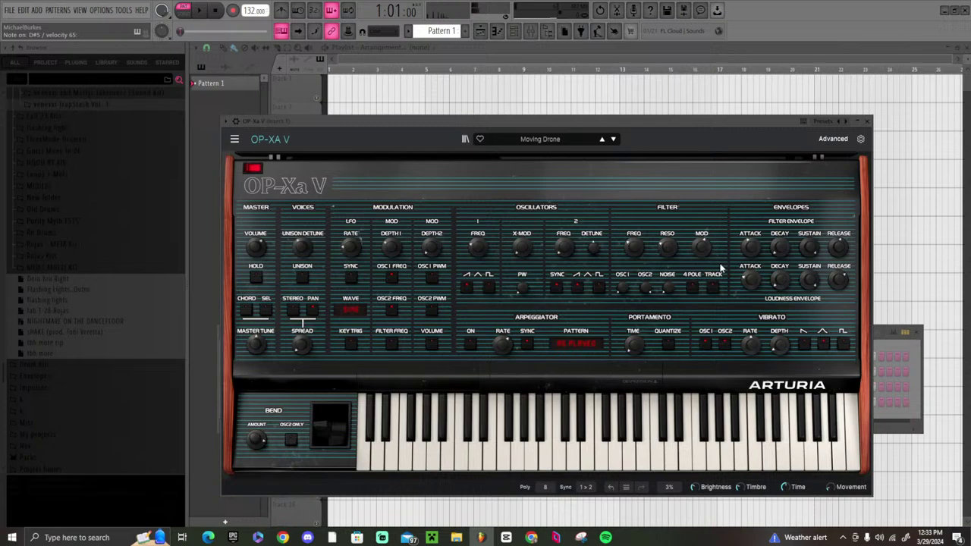
{"action": "left_click", "coordinate": [613, 139]}
{"action": "left_click", "coordinate": [613, 140]}
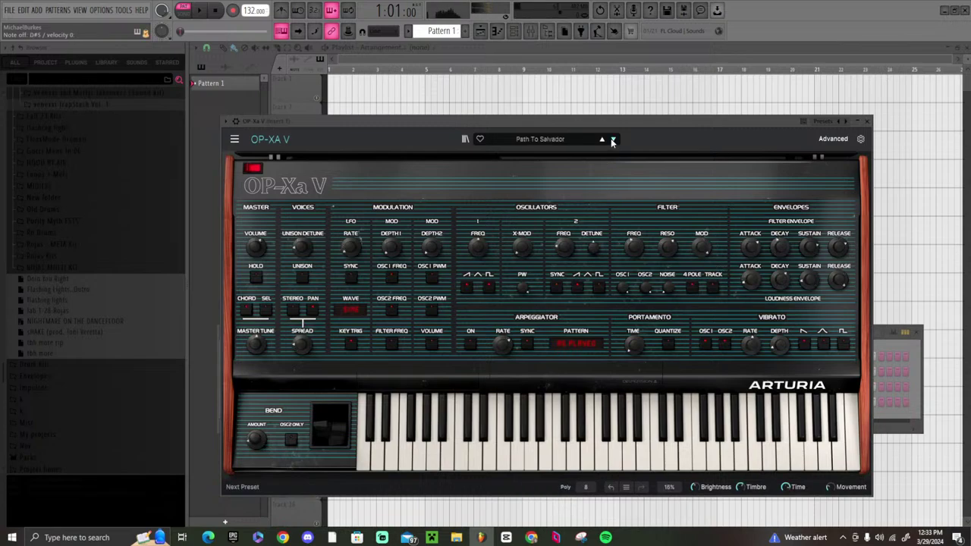
{"action": "left_click", "coordinate": [613, 140]}
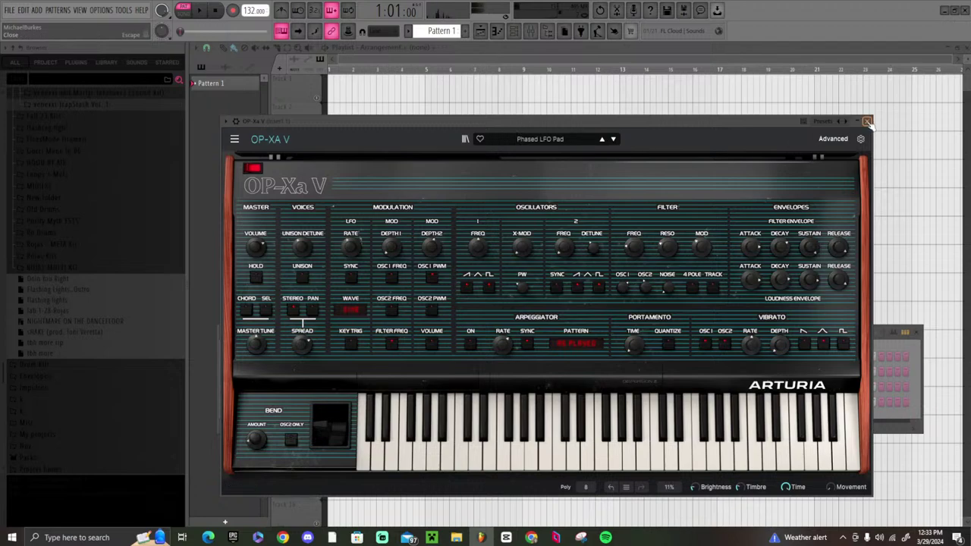
{"action": "left_click", "coordinate": [867, 121]}
- In the OP-Xa V piano roll, place a chord of A#4, D#5, G#5 and A#5 at bar 1 and stretch it to one full bar
{"action": "right_click", "coordinate": [292, 356]}
{"action": "left_click", "coordinate": [311, 356]}
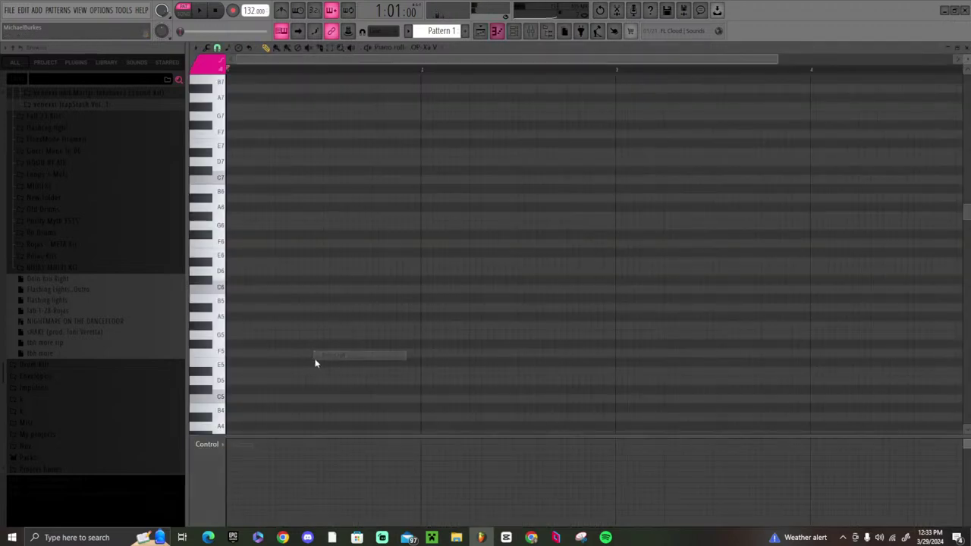
{"action": "scroll", "coordinate": [271, 368], "scroll_direction": "down", "scroll_amount": 2}
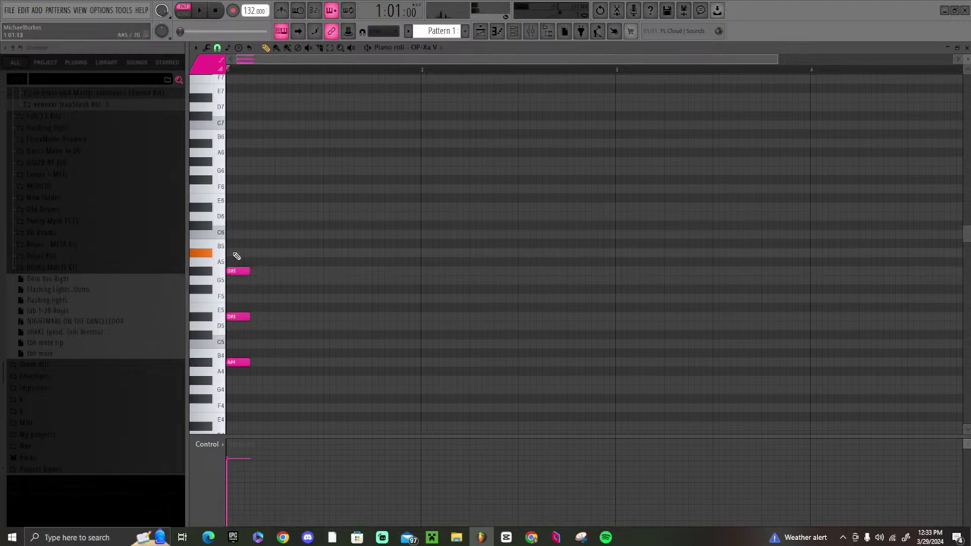
{"action": "left_click_drag", "start_coordinate": [255, 403], "coordinate": [226, 203]}
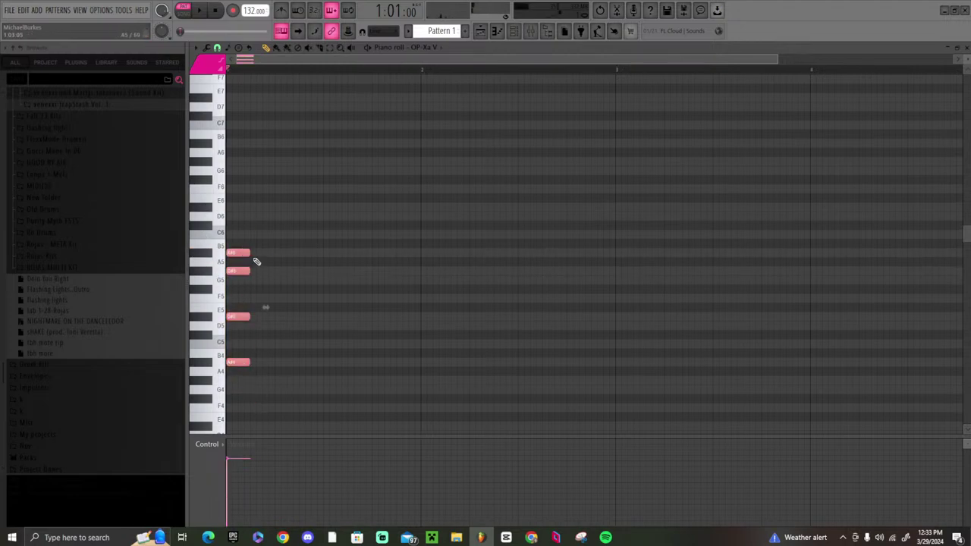
{"action": "left_click_drag", "start_coordinate": [250, 251], "coordinate": [424, 299]}
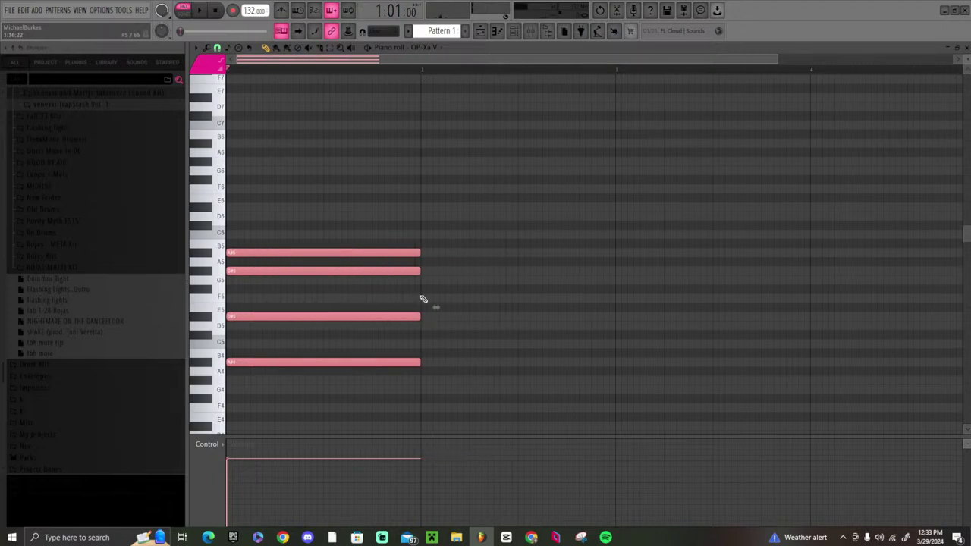
- Duplicate the one-bar chord until it fills eight bars, and play back the pattern
{"action": "key", "text": "ctrl+b"}
{"action": "key", "text": "ctrl+b"}
{"action": "key", "text": "ctrl+b"}
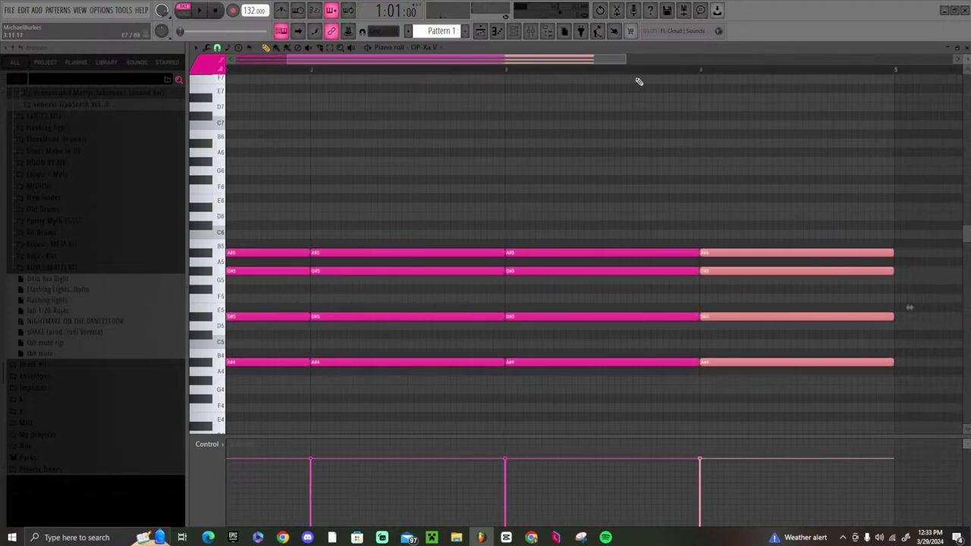
{"action": "scroll", "coordinate": [651, 70], "scroll_direction": "down", "scroll_amount": 4}
{"action": "key", "text": "ctrl+d"}
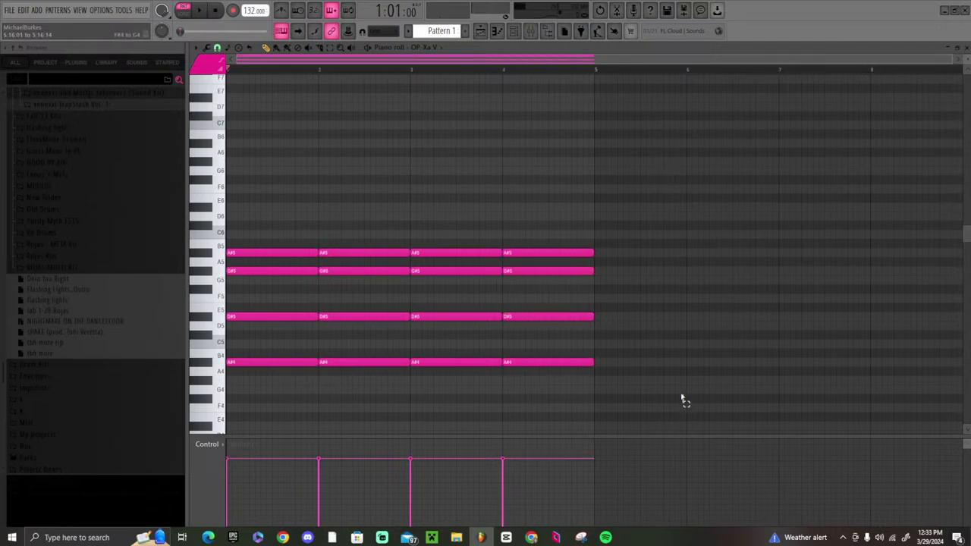
{"action": "key", "text": "ctrl+a"}
{"action": "key", "text": "ctrl+b"}
{"action": "key", "text": "space"}
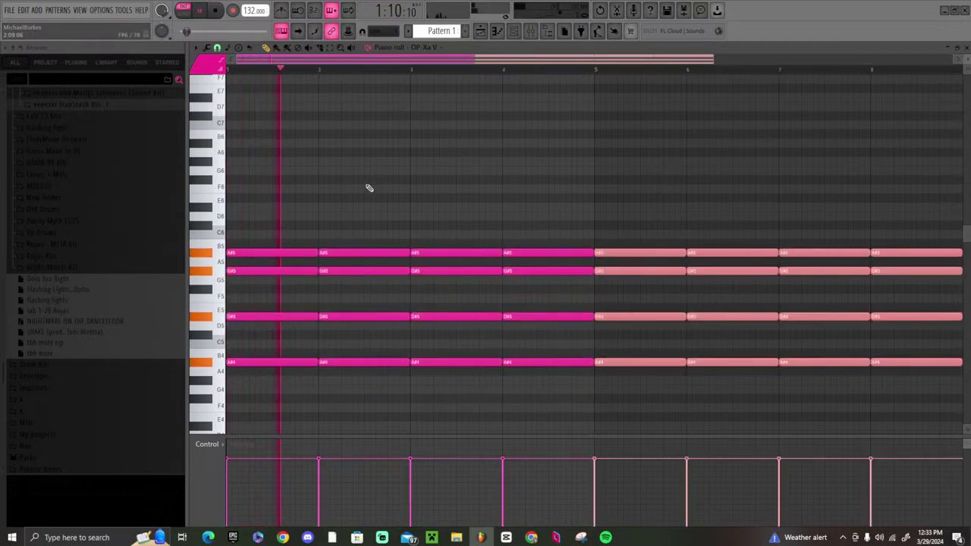
- Change the chord's top note to B5 in bars 2, 4, 6 and 8 while checking the progression by ear
{"action": "left_click", "coordinate": [321, 233]}
{"action": "left_click_drag", "start_coordinate": [321, 233], "coordinate": [317, 251]}
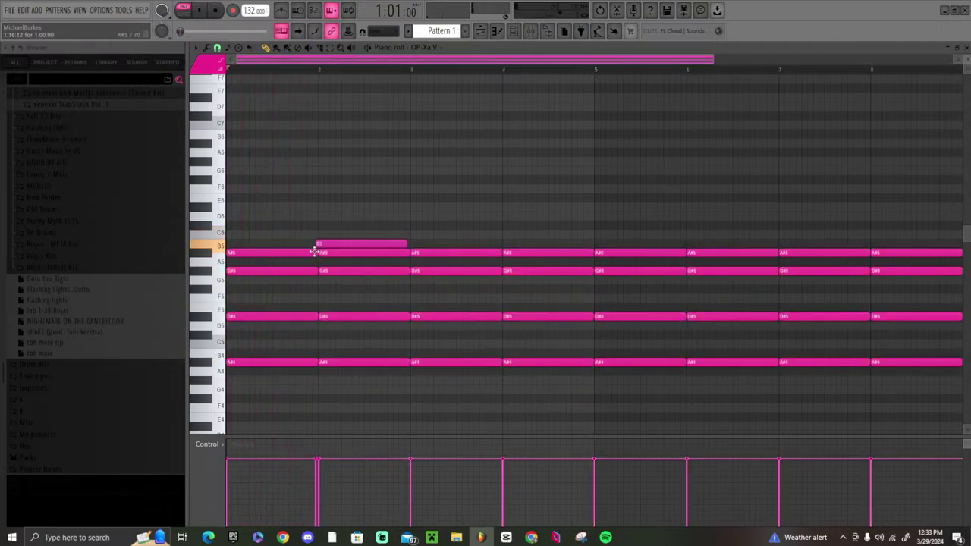
{"action": "right_click", "coordinate": [328, 252]}
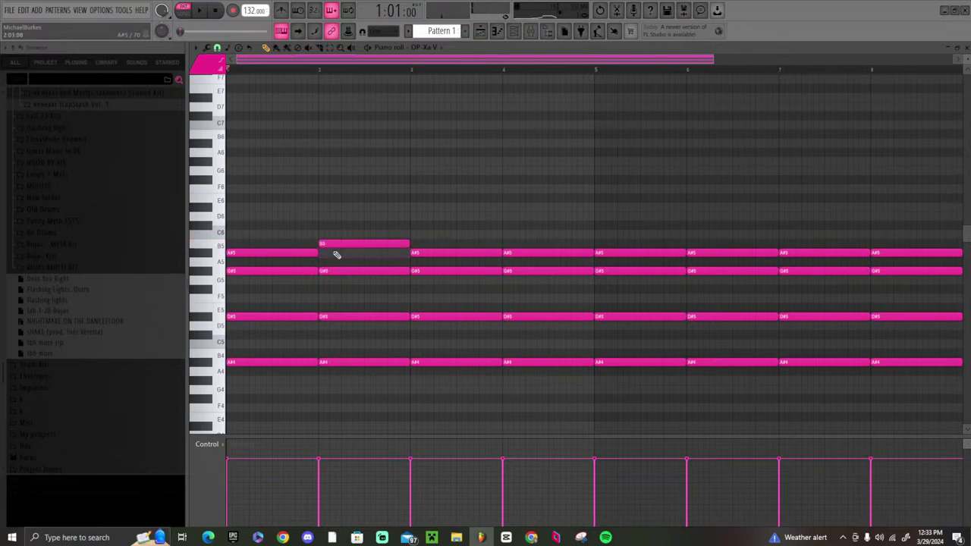
{"action": "key", "text": "space"}
{"action": "left_click_drag", "start_coordinate": [515, 250], "coordinate": [512, 242]}
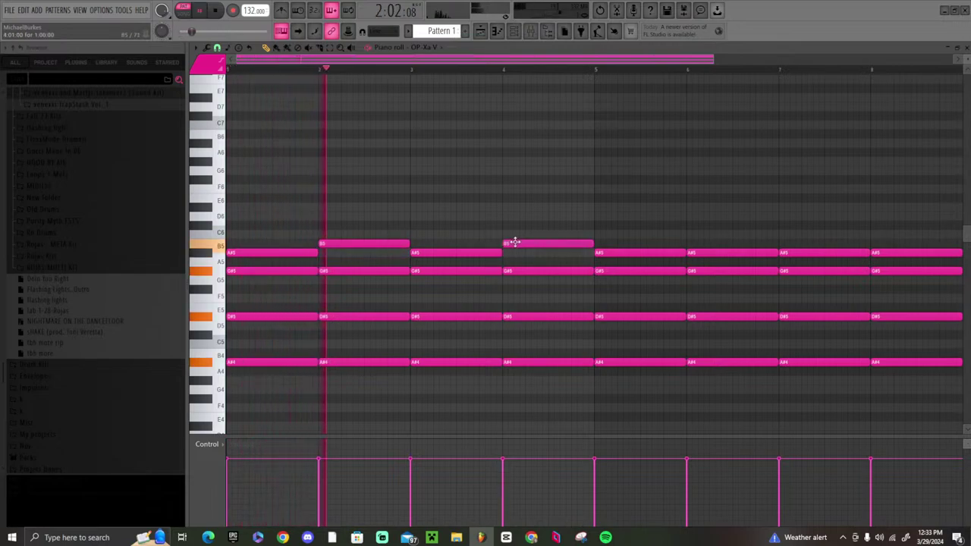
{"action": "left_click_drag", "start_coordinate": [694, 252], "coordinate": [691, 243]}
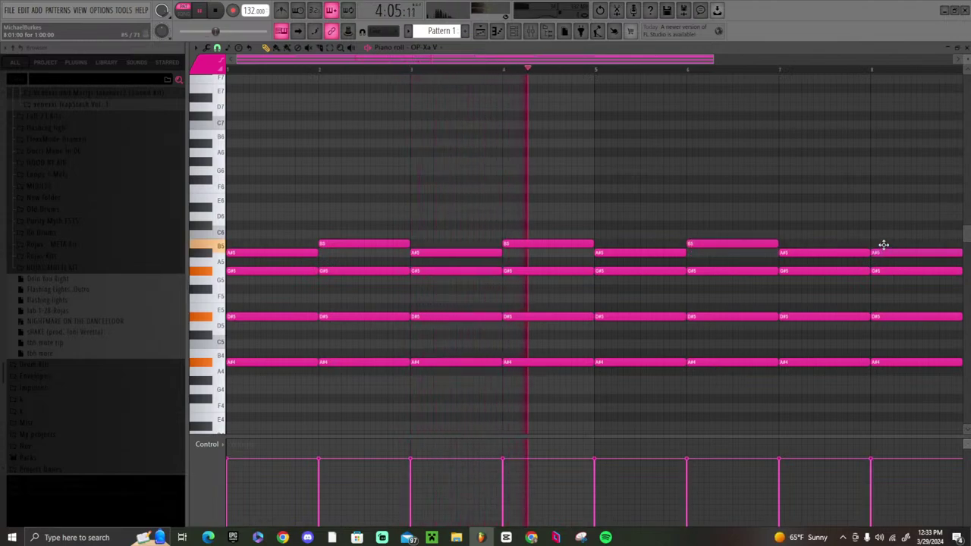
{"action": "left_click_drag", "start_coordinate": [882, 251], "coordinate": [882, 243]}
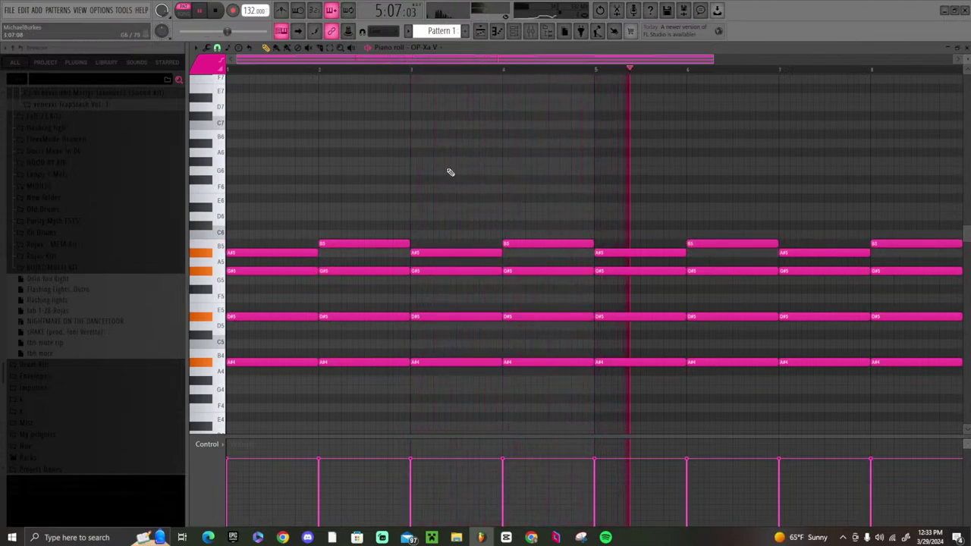
{"action": "scroll", "coordinate": [522, 75], "scroll_direction": "down", "scroll_amount": 2}
{"action": "scroll", "coordinate": [522, 76], "scroll_direction": "down", "scroll_amount": 1}
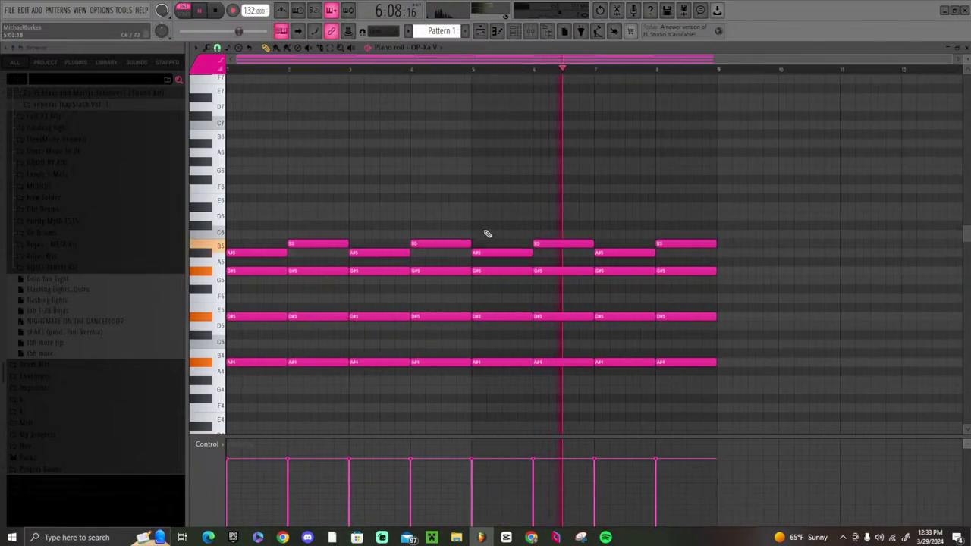
{"action": "key", "text": "space"}
{"action": "left_click", "coordinate": [529, 37]}
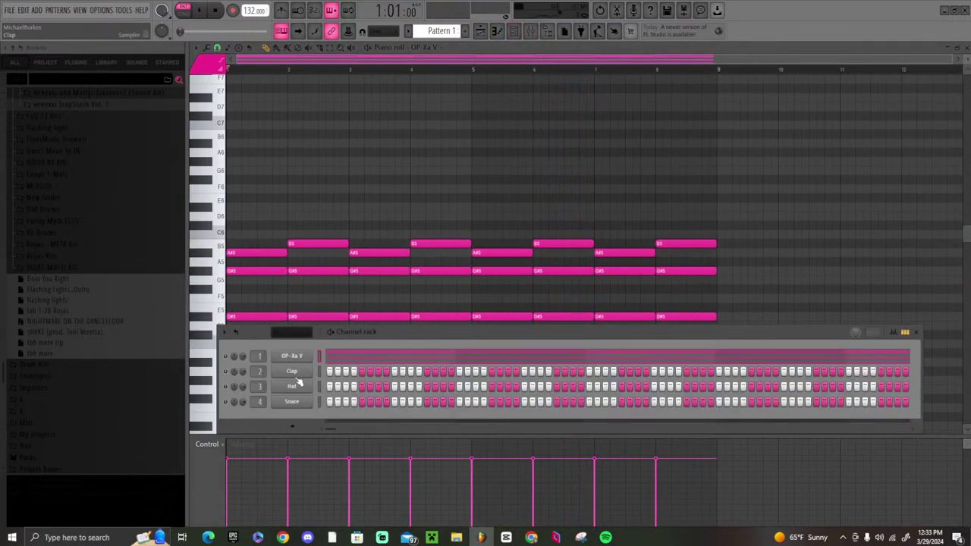
{"action": "left_click", "coordinate": [641, 174]}
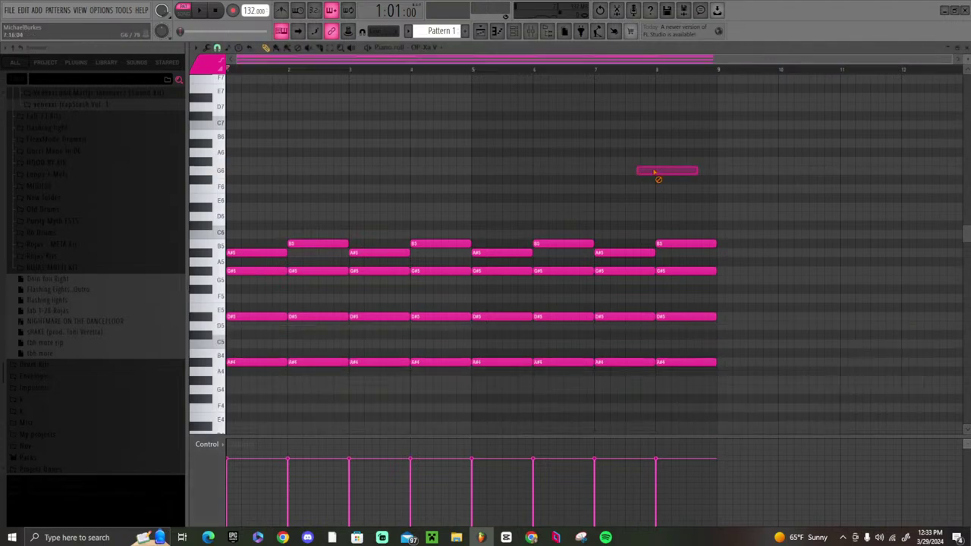
{"action": "right_click", "coordinate": [657, 176]}
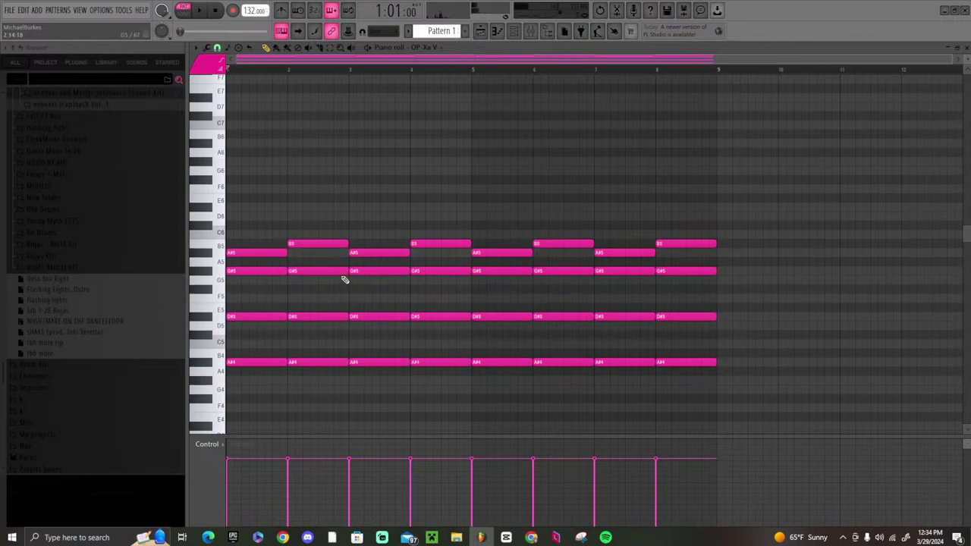
- Replace the Clap channel in the channel rack with the ZENOLOGY plugin
{"action": "left_click", "coordinate": [513, 31]}
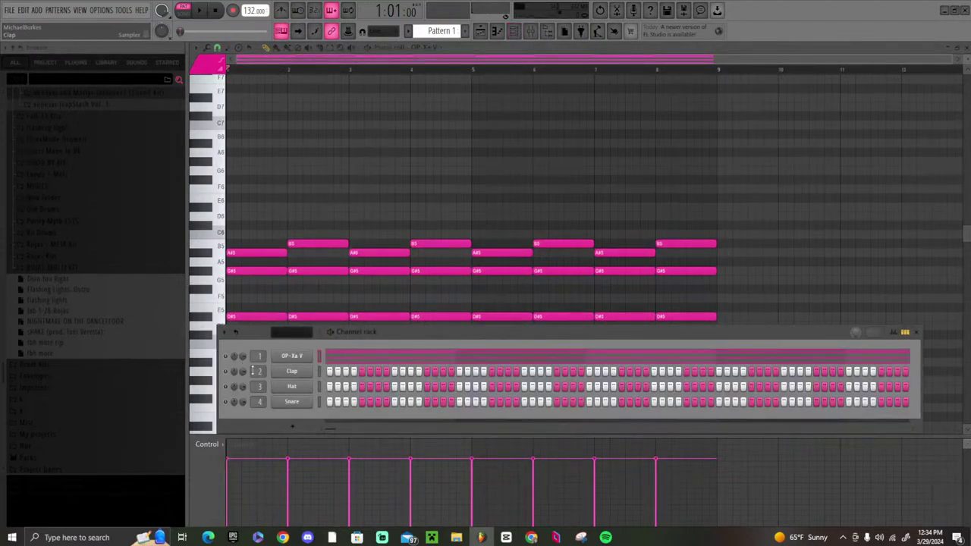
{"action": "right_click", "coordinate": [300, 371]}
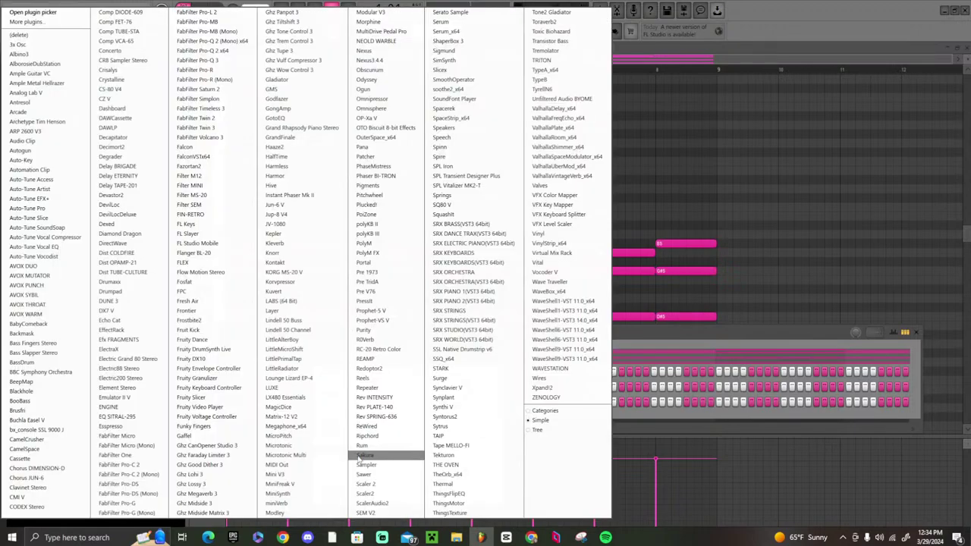
{"action": "key", "text": "Escape"}
{"action": "right_click", "coordinate": [293, 372]}
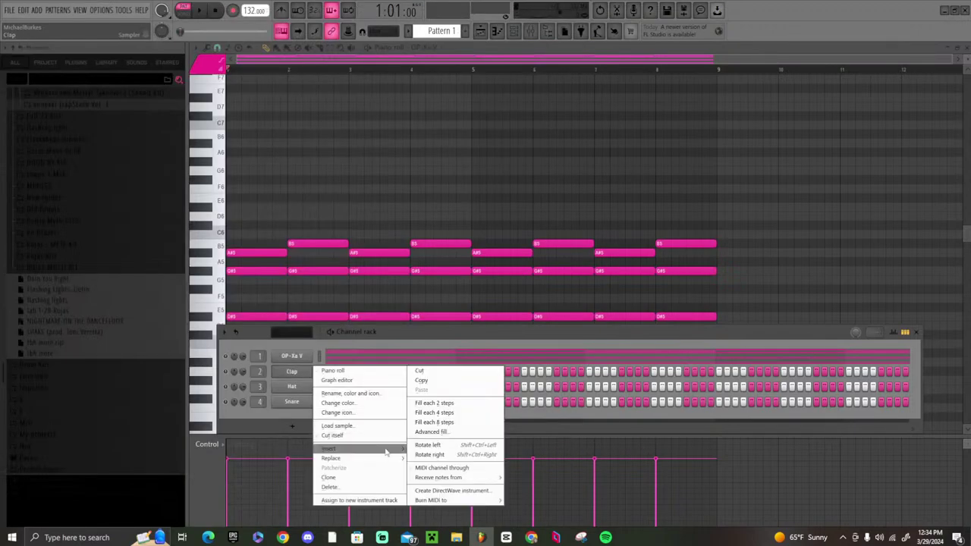
{"action": "mouse_move", "coordinate": [385, 457]}
{"action": "left_click", "coordinate": [671, 331]}
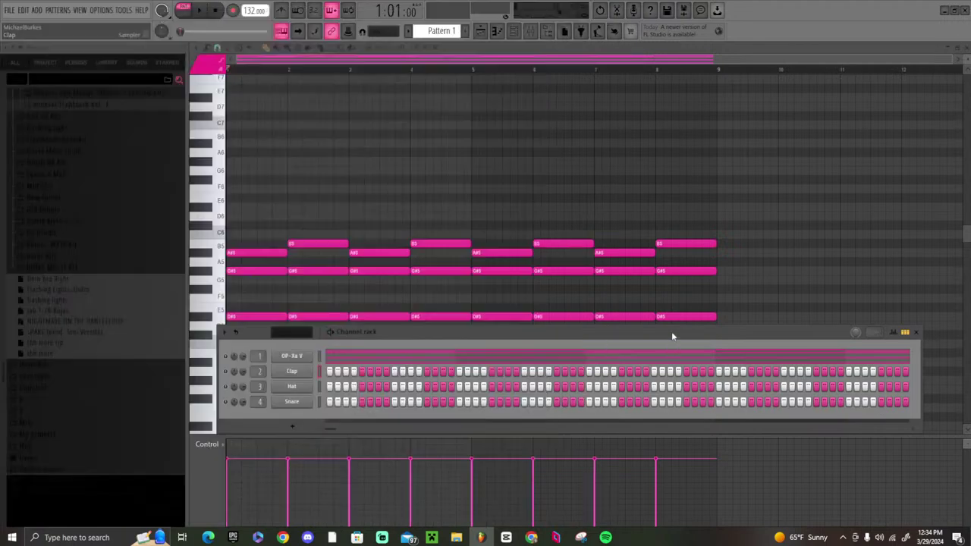
{"action": "right_click", "coordinate": [293, 372]}
{"action": "mouse_move", "coordinate": [340, 460]}
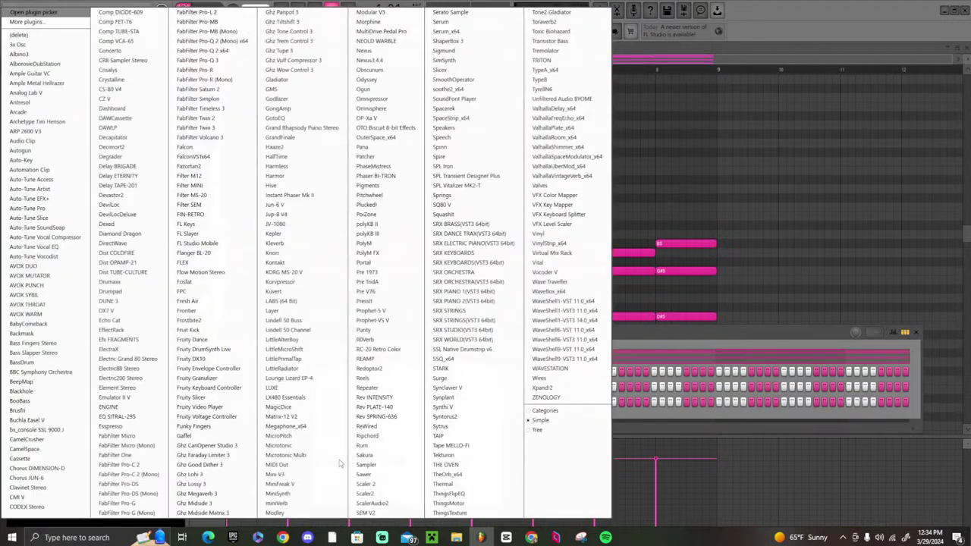
{"action": "left_click", "coordinate": [557, 397]}
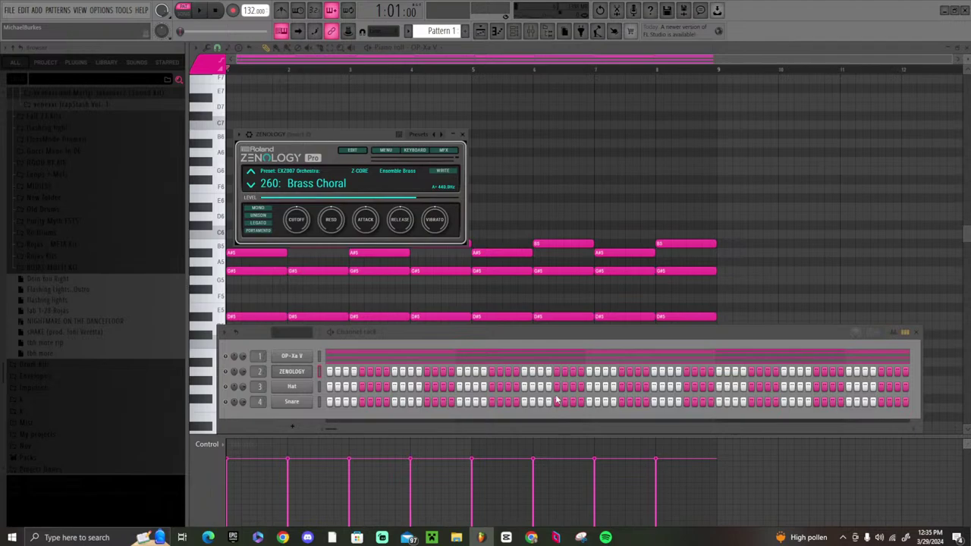
- Filter ZENOLOGY's tone browser to the Pulsating category, try Poly Scape and load Dust Scape from the Crystal Mood bank
{"action": "left_click", "coordinate": [332, 189]}
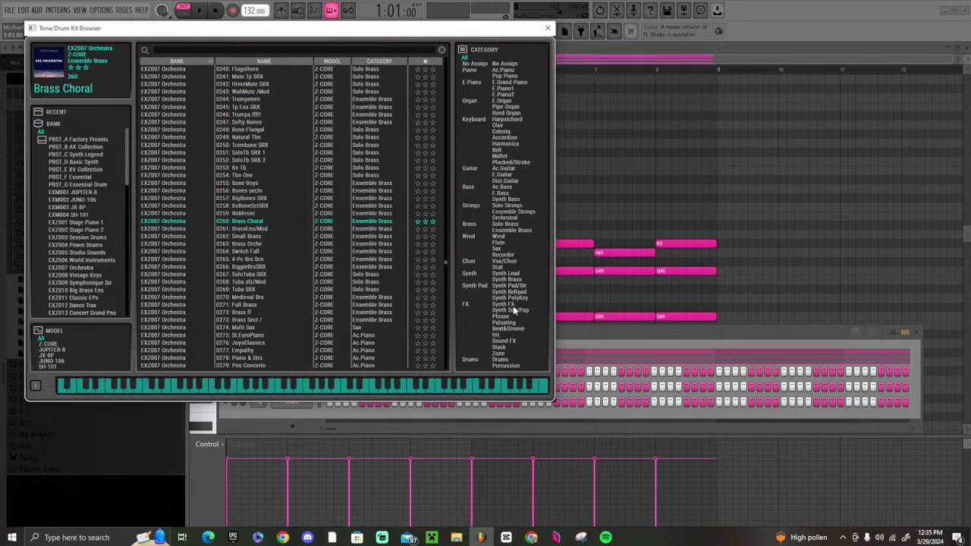
{"action": "left_click", "coordinate": [513, 324]}
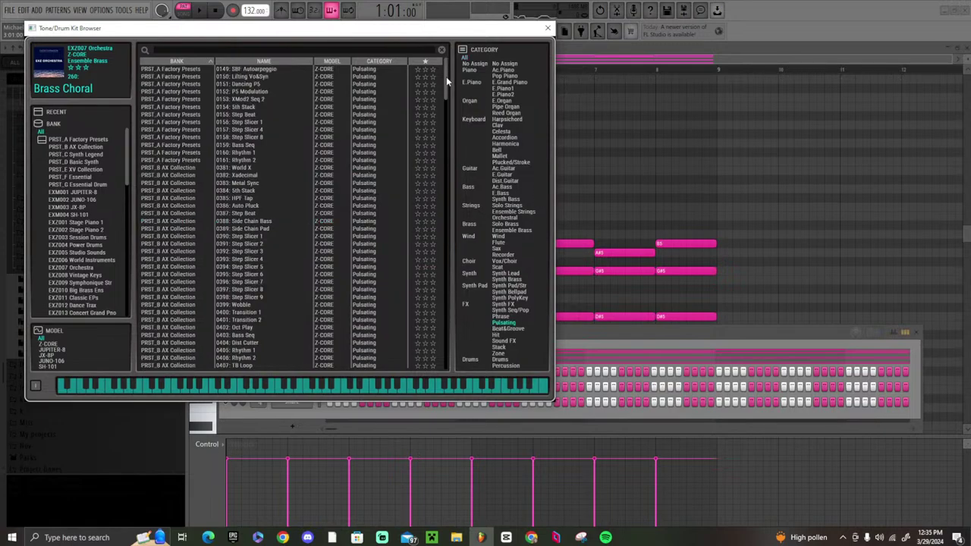
{"action": "left_click_drag", "start_coordinate": [447, 77], "coordinate": [434, 278]}
{"action": "left_click", "coordinate": [250, 229]}
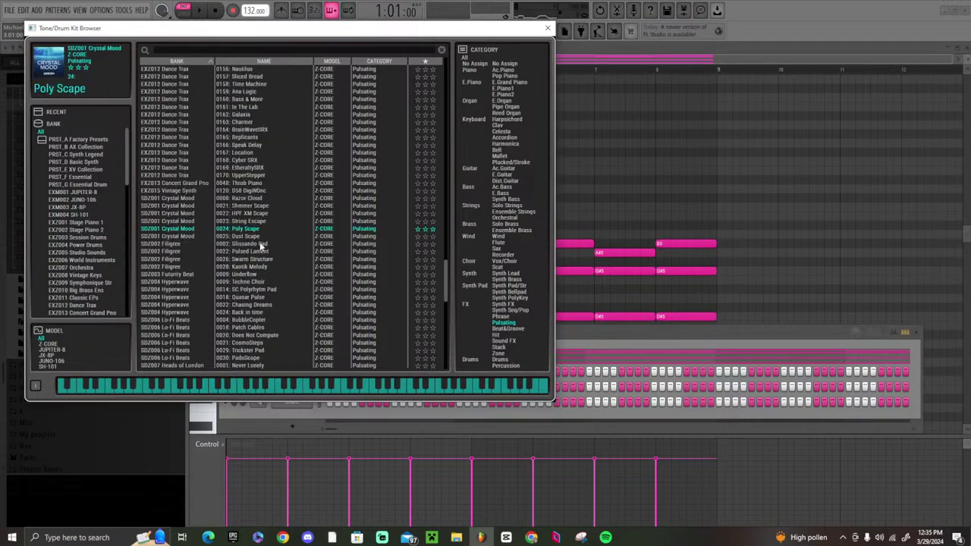
{"action": "double_click", "coordinate": [258, 236]}
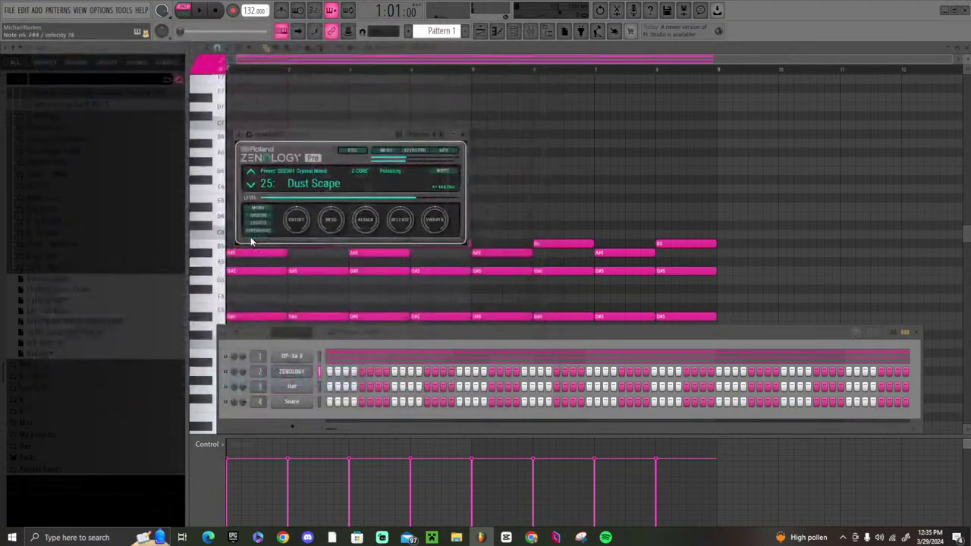
- Try the ZENOLOGY Crystal Mood tones following Dust Scape, from Bass 3rds through Sine Deep
{"action": "left_click", "coordinate": [252, 184]}
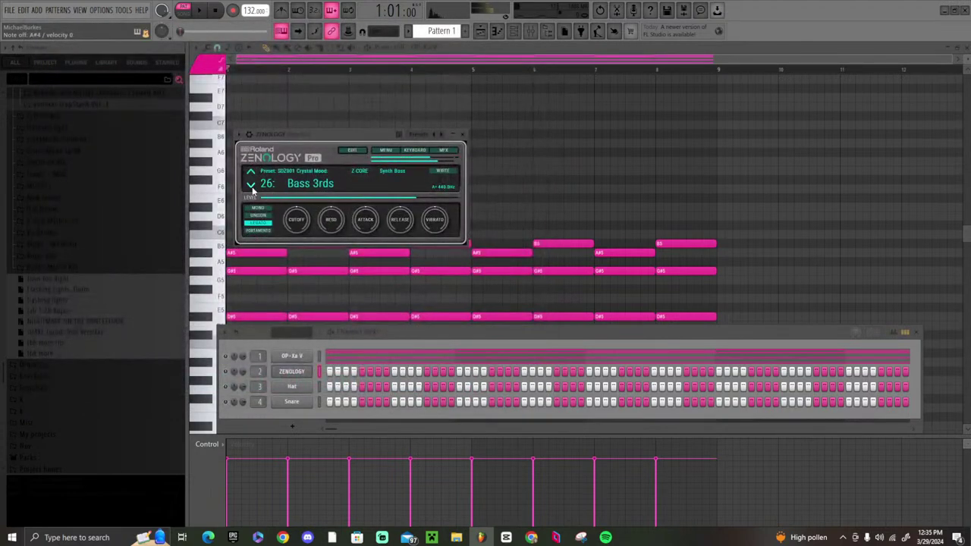
{"action": "left_click", "coordinate": [251, 184]}
{"action": "left_click", "coordinate": [251, 185]}
{"action": "left_click", "coordinate": [251, 184]}
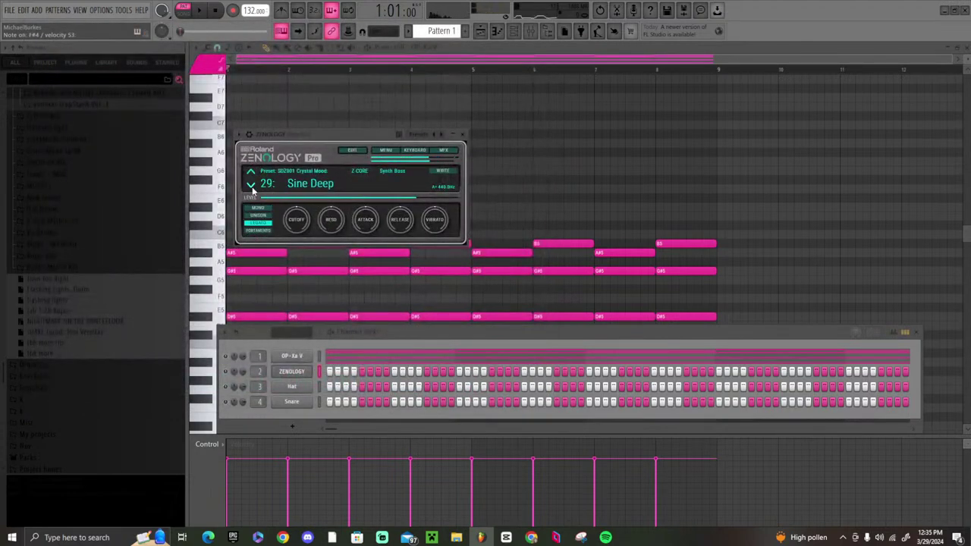
- Filter ZENOLOGY's tone browser to the Pulsating category and load Side Chain Bass from the AX Collection bank
{"action": "left_click", "coordinate": [311, 190]}
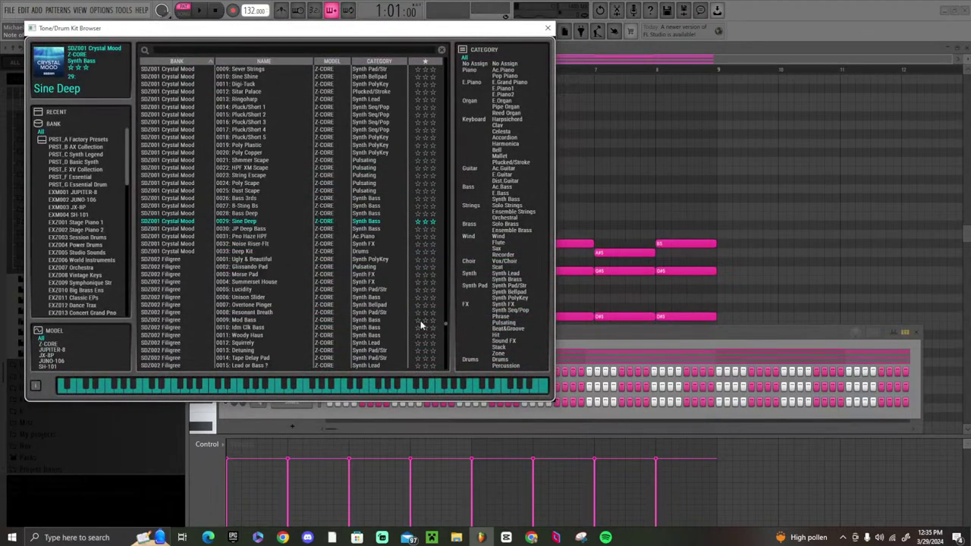
{"action": "left_click", "coordinate": [504, 323]}
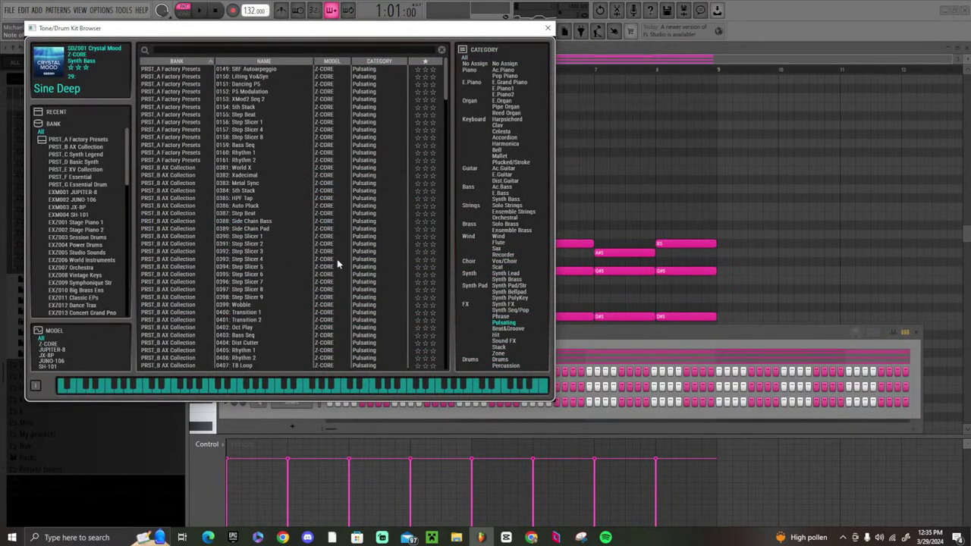
{"action": "double_click", "coordinate": [285, 221]}
{"action": "left_click", "coordinate": [338, 190]}
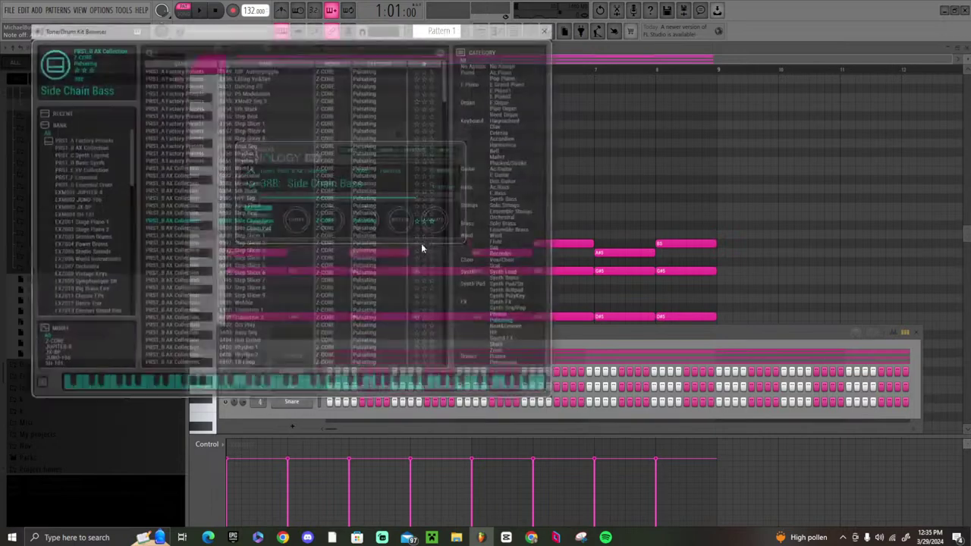
- Audition Pulsating tones including Dist Cutter, PLS Pad 1, 5 and 10, and load PLS Pad 13 from the Basic Synth bank
{"action": "scroll", "coordinate": [422, 248], "scroll_direction": "down", "scroll_amount": 3}
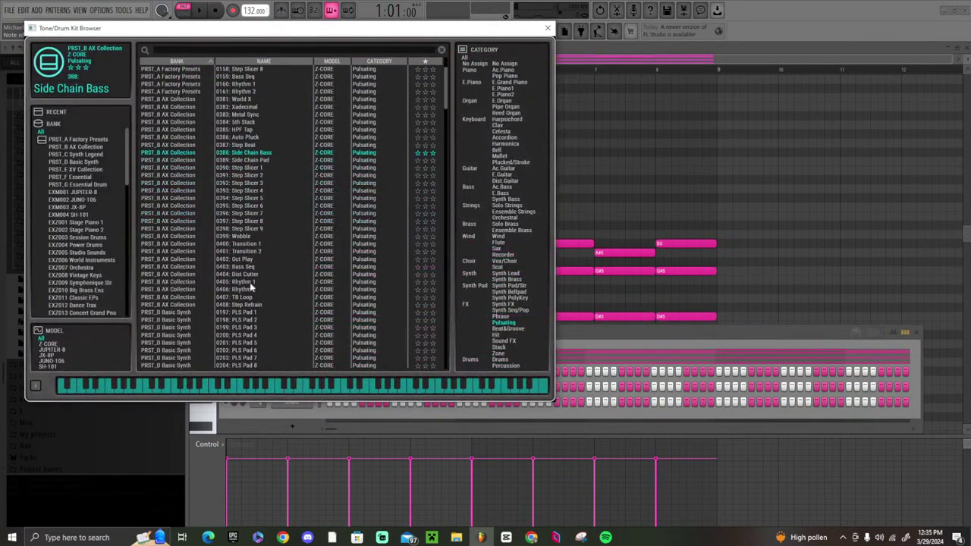
{"action": "left_click", "coordinate": [258, 304]}
{"action": "left_click", "coordinate": [261, 313]}
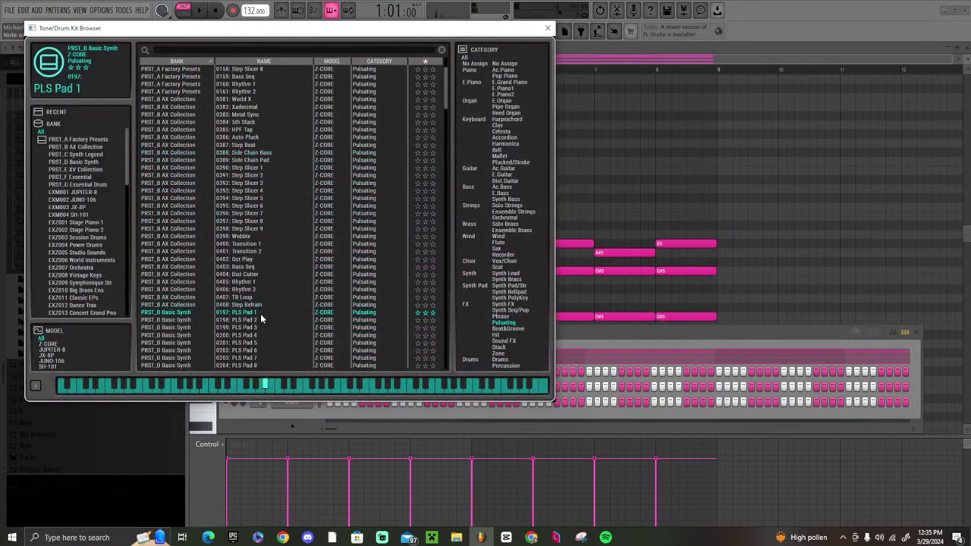
{"action": "left_click", "coordinate": [270, 274]}
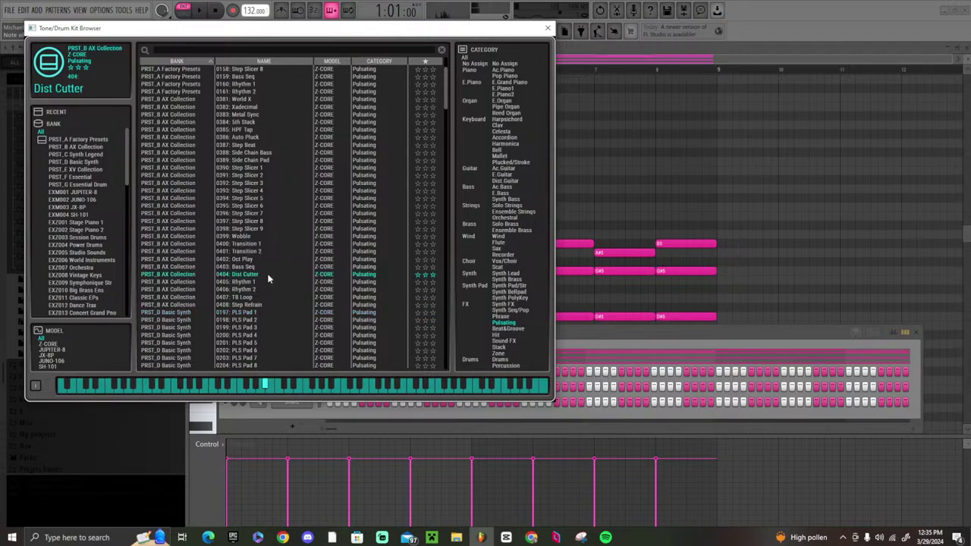
{"action": "left_click", "coordinate": [316, 342]}
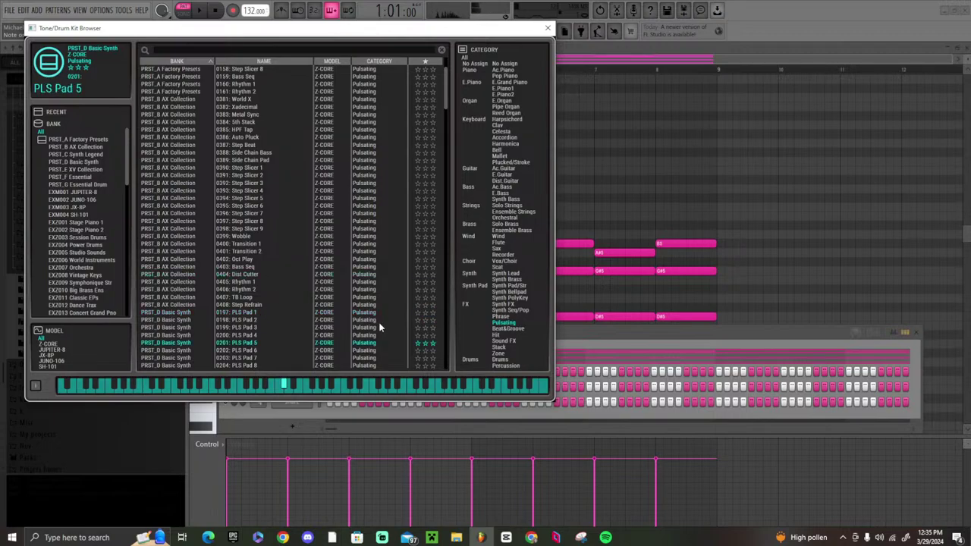
{"action": "scroll", "coordinate": [326, 315], "scroll_direction": "down", "scroll_amount": 2}
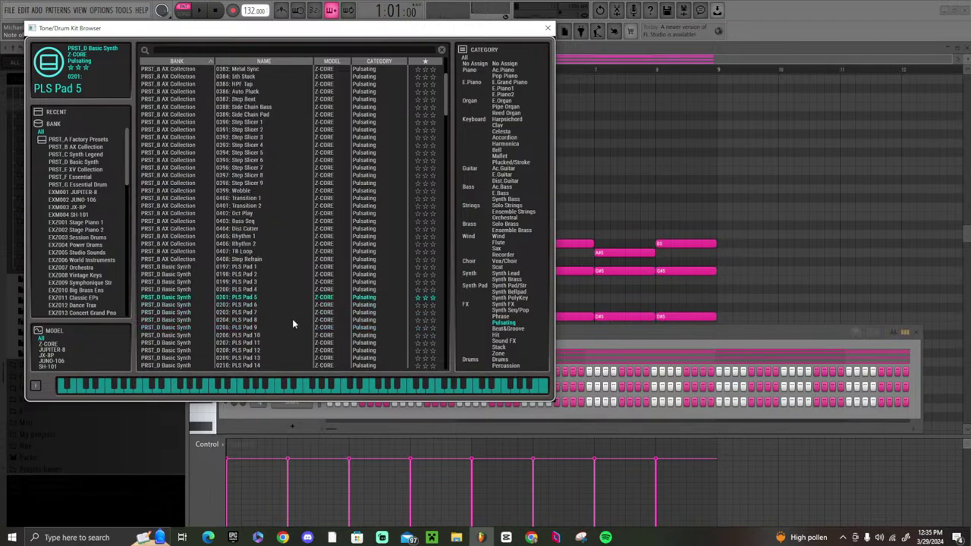
{"action": "left_click", "coordinate": [267, 321]}
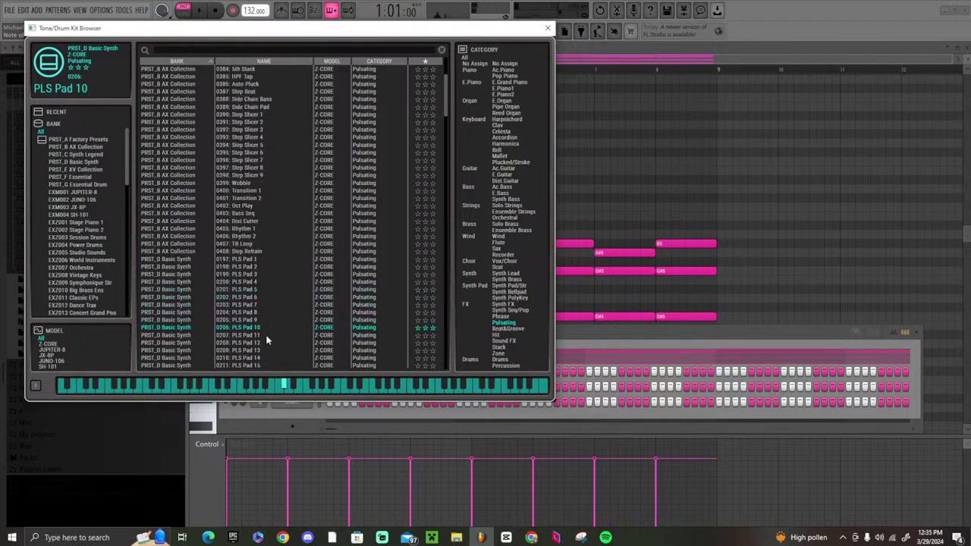
{"action": "left_click", "coordinate": [266, 336]}
{"action": "left_click", "coordinate": [548, 27]}
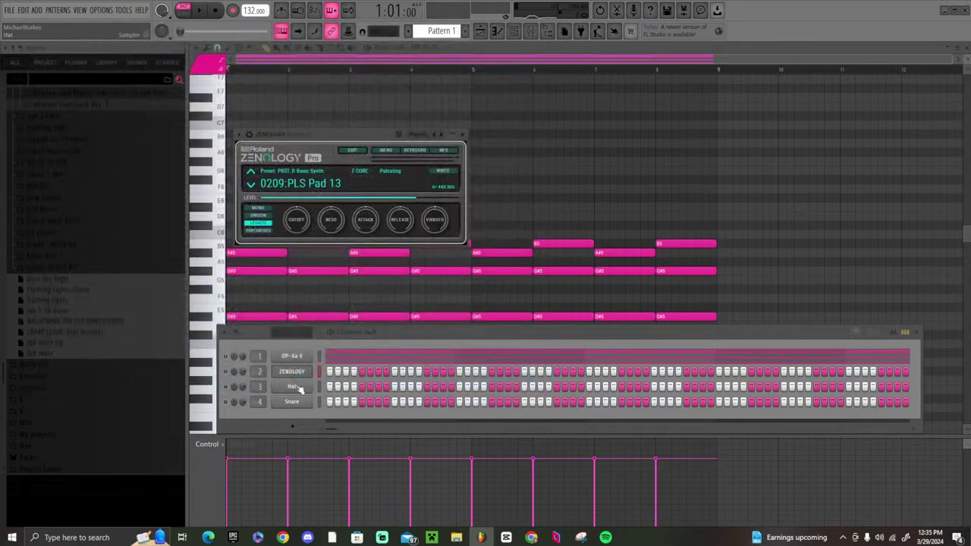
- In ZENOLOGY's piano roll, place a one-beat G#5 on beat 3 of bar 1 and a B5 in bar 2 while playing the pattern
{"action": "right_click", "coordinate": [292, 365]}
{"action": "left_click", "coordinate": [339, 371]}
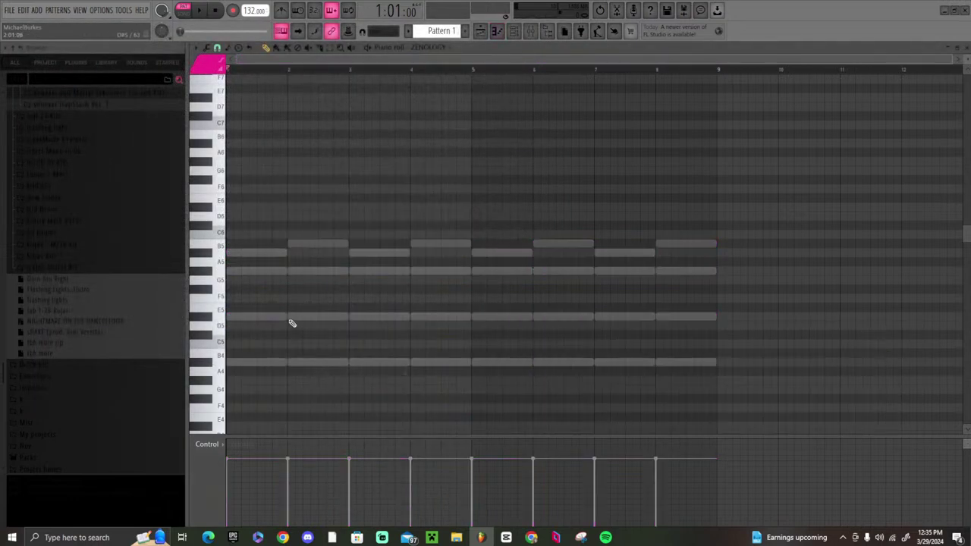
{"action": "key", "text": "space"}
{"action": "left_click", "coordinate": [263, 271]}
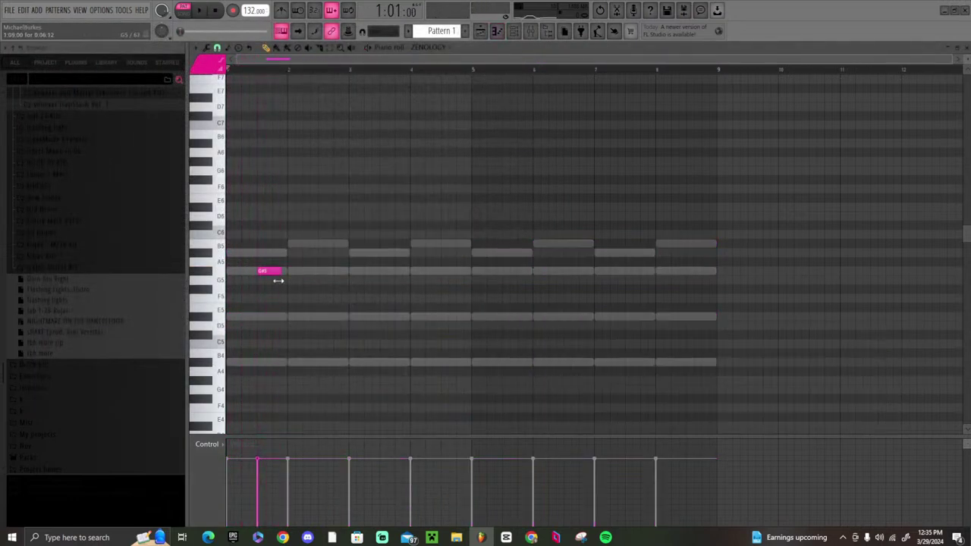
{"action": "left_click_drag", "start_coordinate": [279, 281], "coordinate": [269, 280]}
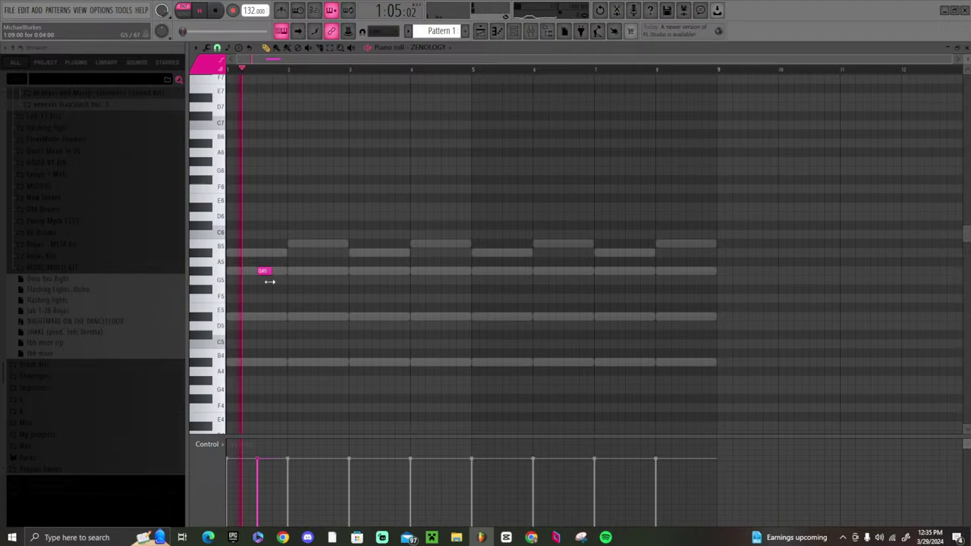
{"action": "left_click", "coordinate": [312, 244]}
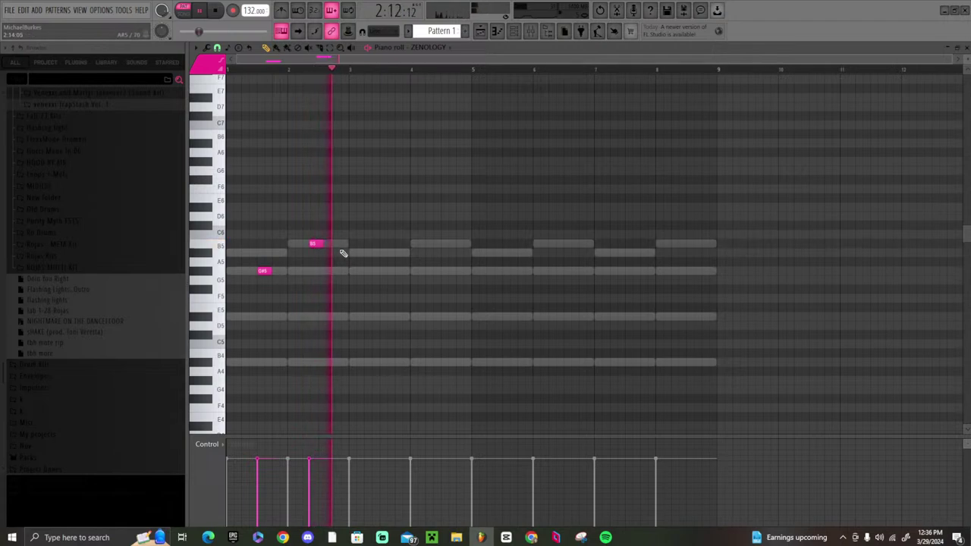
{"action": "key", "text": "space"}
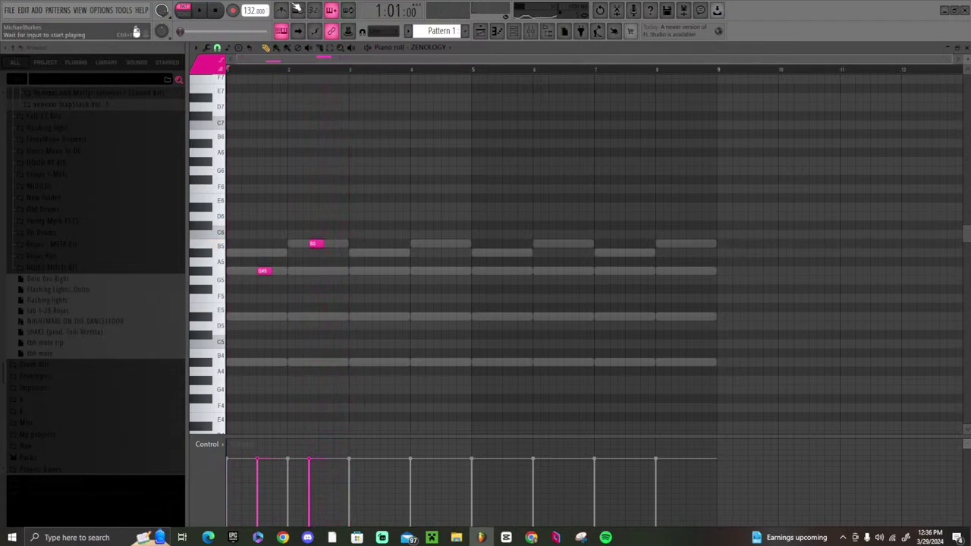
- Turn on the metronome, play the pattern and move the B5 note to beat 2 of bar 2
{"action": "left_click", "coordinate": [280, 10]}
{"action": "key", "text": "space"}
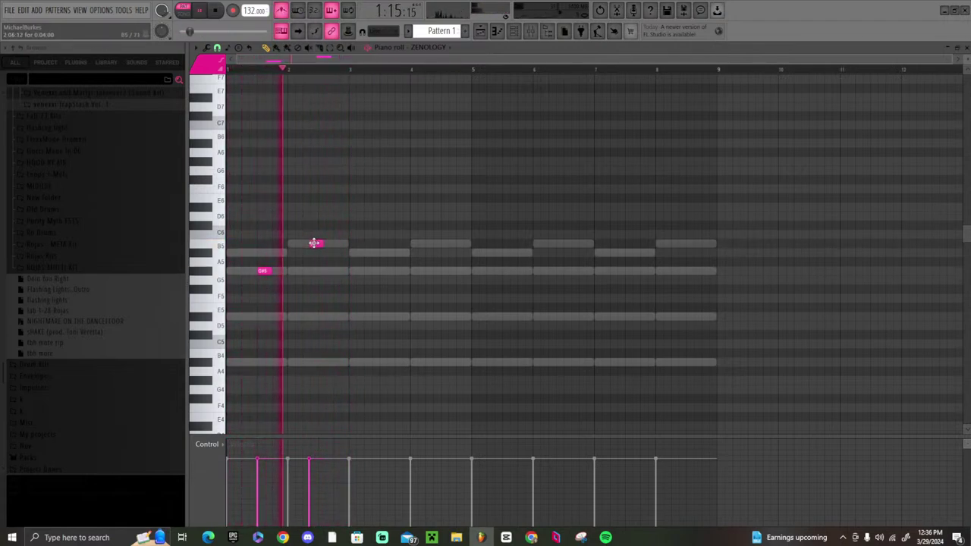
{"action": "left_click_drag", "start_coordinate": [321, 250], "coordinate": [314, 250]}
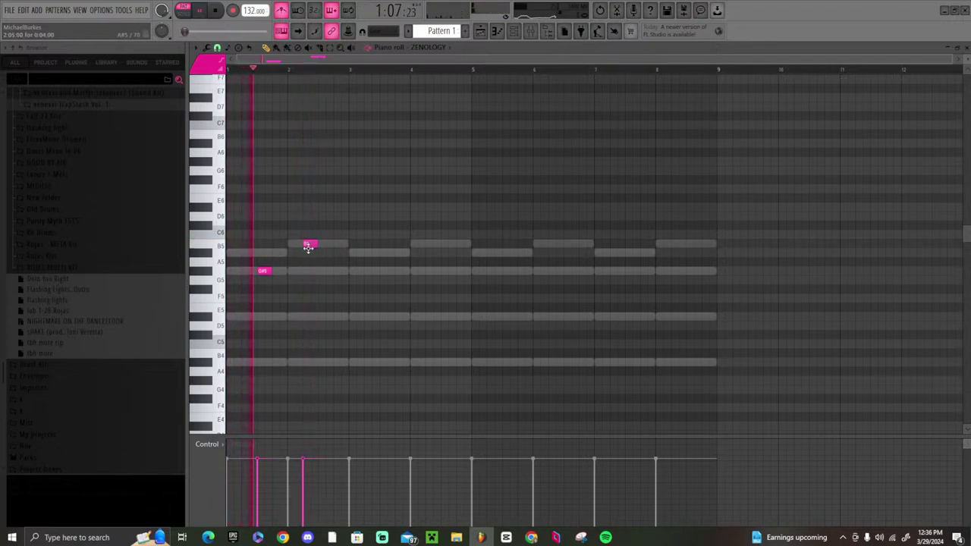
- Add one-beat A#5 notes on beats 1 and 4 of bar 3 and on beat 3 of bar 4, with the metronome off for playback
{"action": "left_click", "coordinate": [353, 253]}
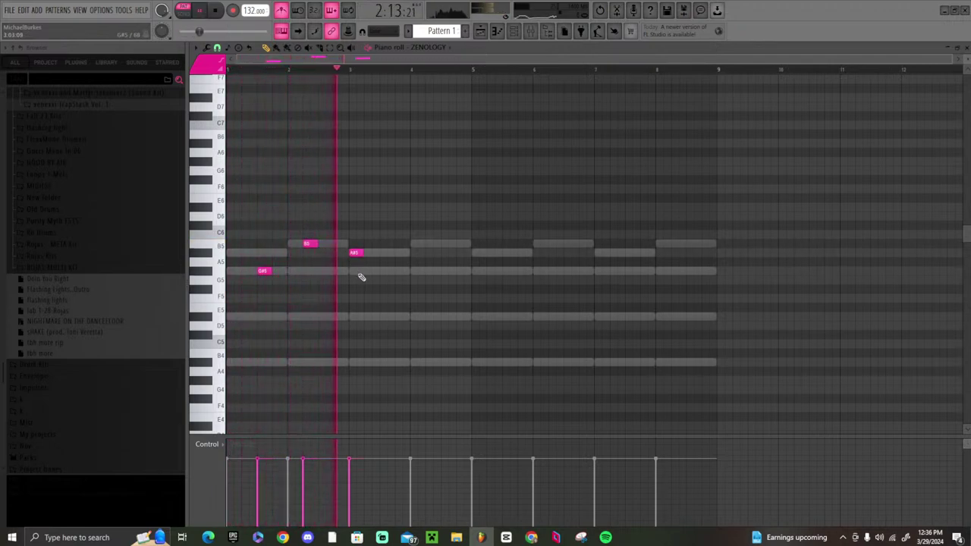
{"action": "left_click", "coordinate": [403, 252]}
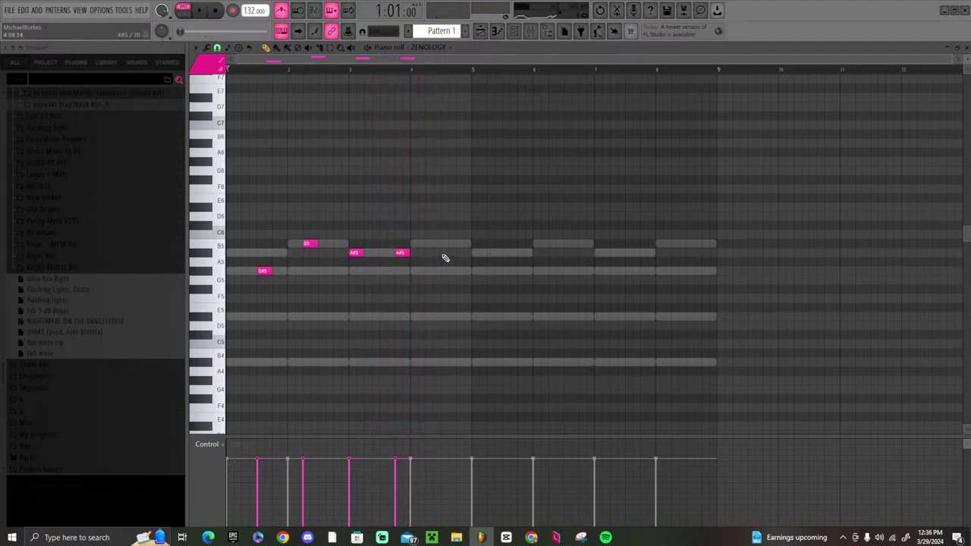
{"action": "key", "text": "space"}
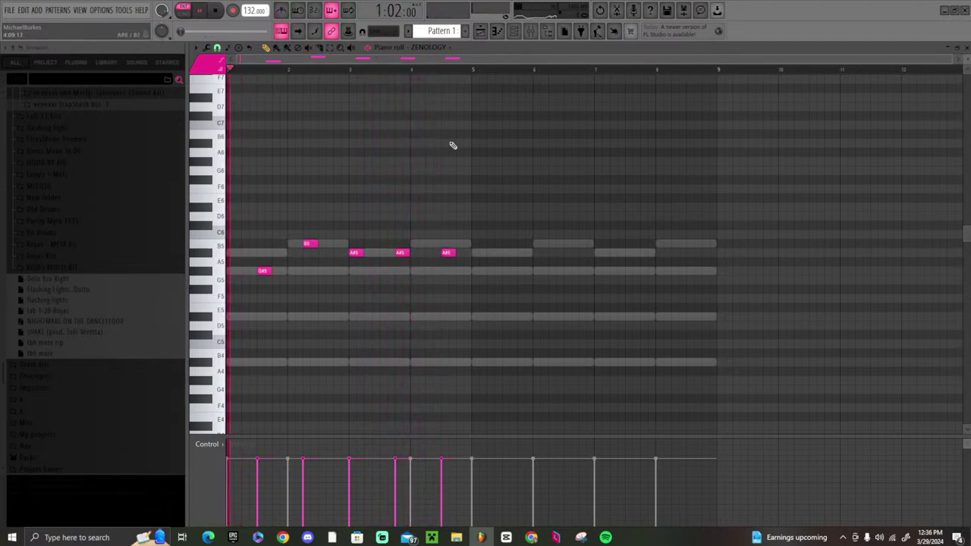
- Duplicate the five-note ZENOLOGY melody and shift the copy so its G#5 falls on beat 3 of bar 5
{"action": "key", "text": "ctrl+a"}
{"action": "key", "text": "ctrl+b"}
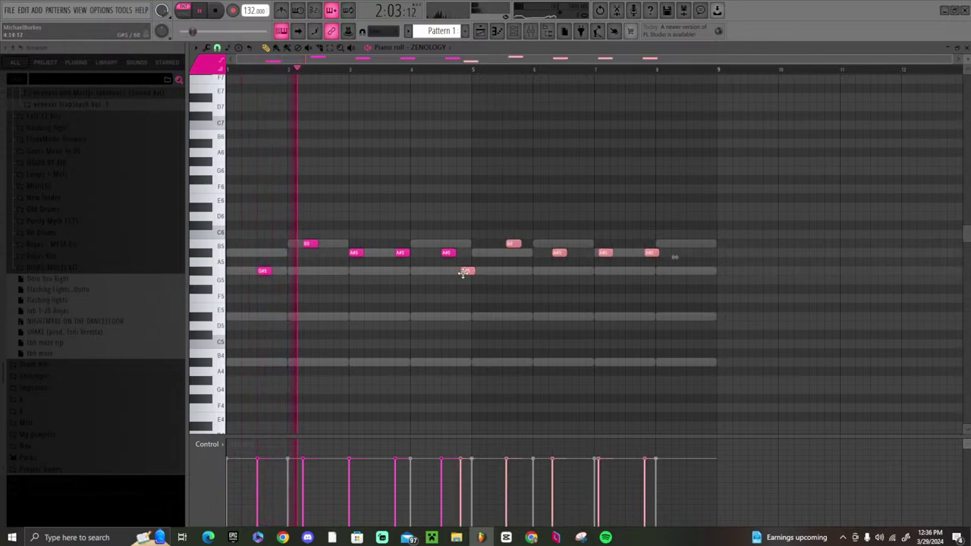
{"action": "left_click_drag", "start_coordinate": [466, 271], "coordinate": [505, 281]}
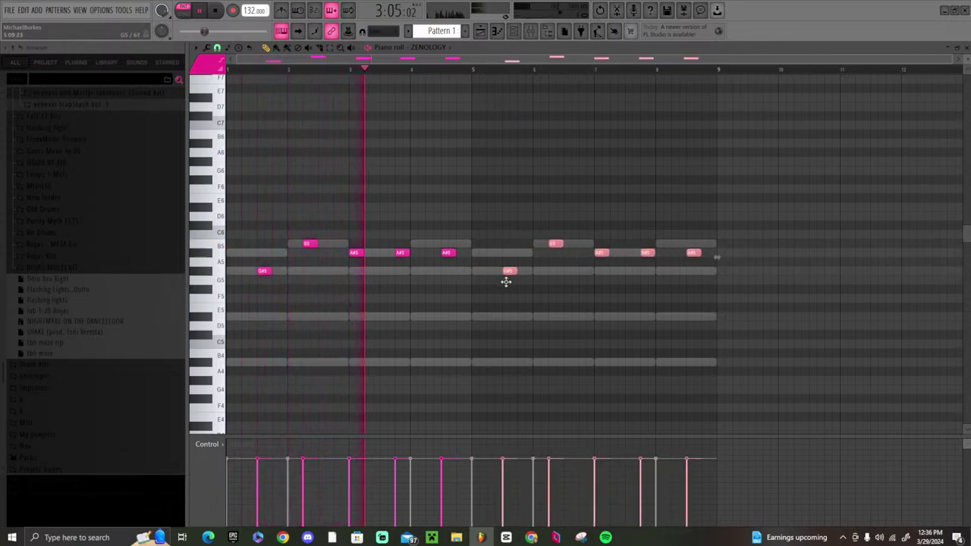
- Load the Portal effect into the first effect slot of mixer Insert 2
{"action": "left_click", "coordinate": [530, 30]}
{"action": "left_click", "coordinate": [874, 79]}
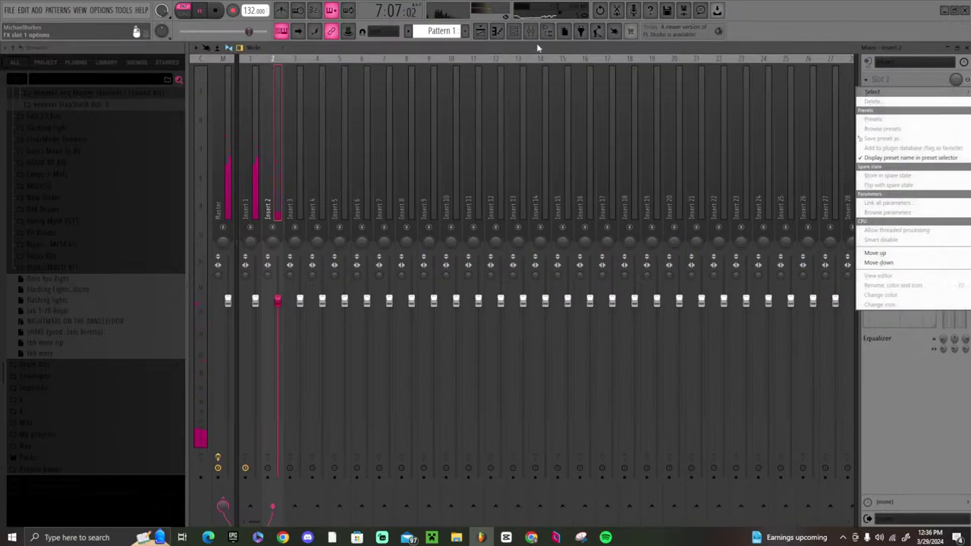
{"action": "left_click", "coordinate": [814, 57]}
{"action": "key", "text": "space"}
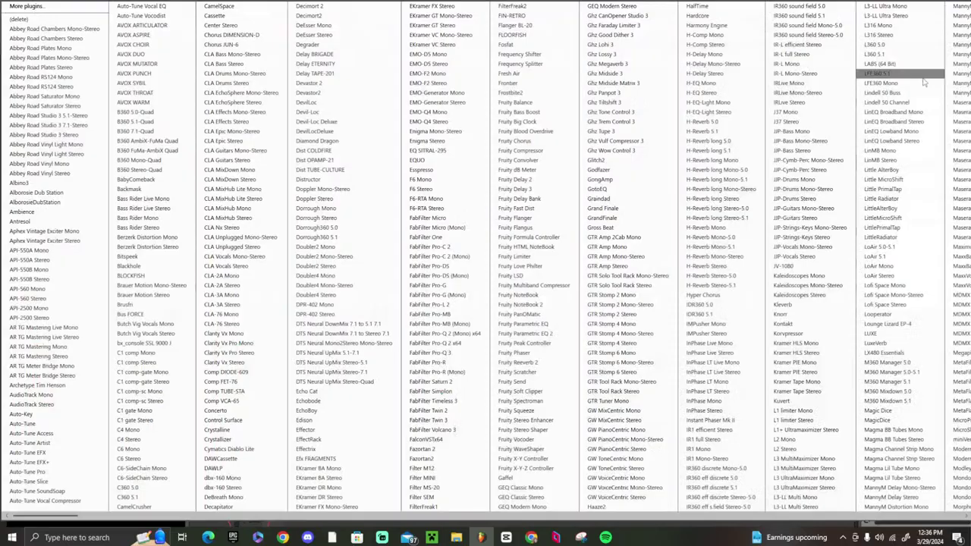
{"action": "left_click", "coordinate": [961, 97]}
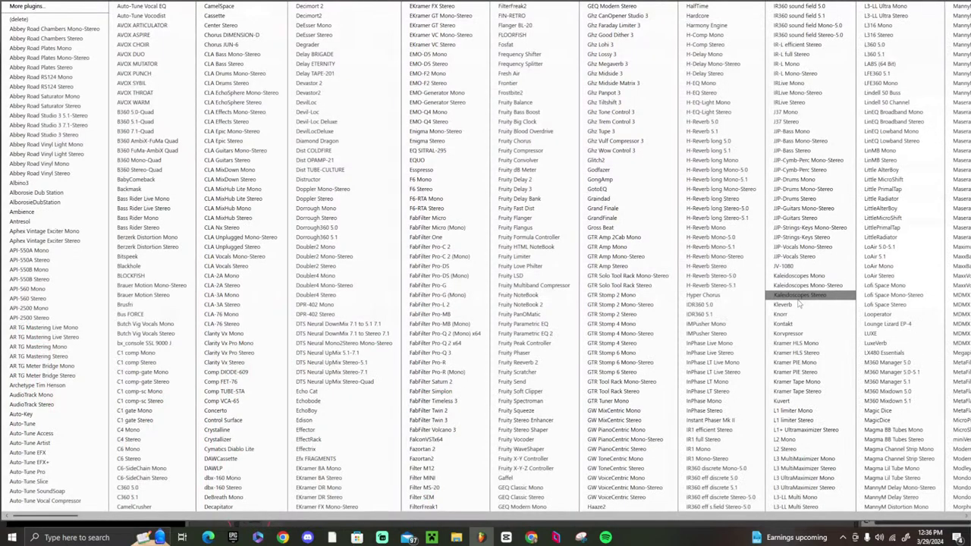
{"action": "scroll", "coordinate": [889, 264], "scroll_direction": "down", "scroll_amount": 3}
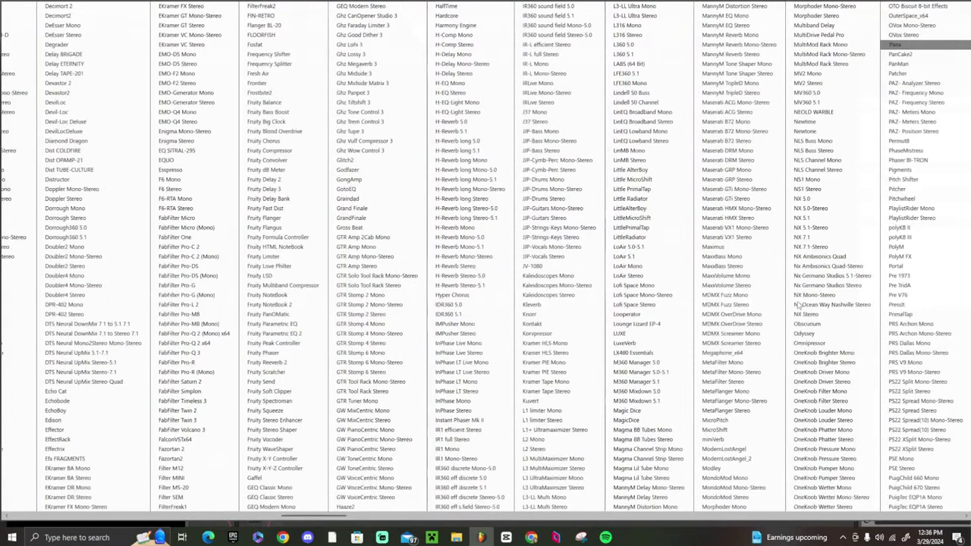
{"action": "left_click", "coordinate": [926, 267]}
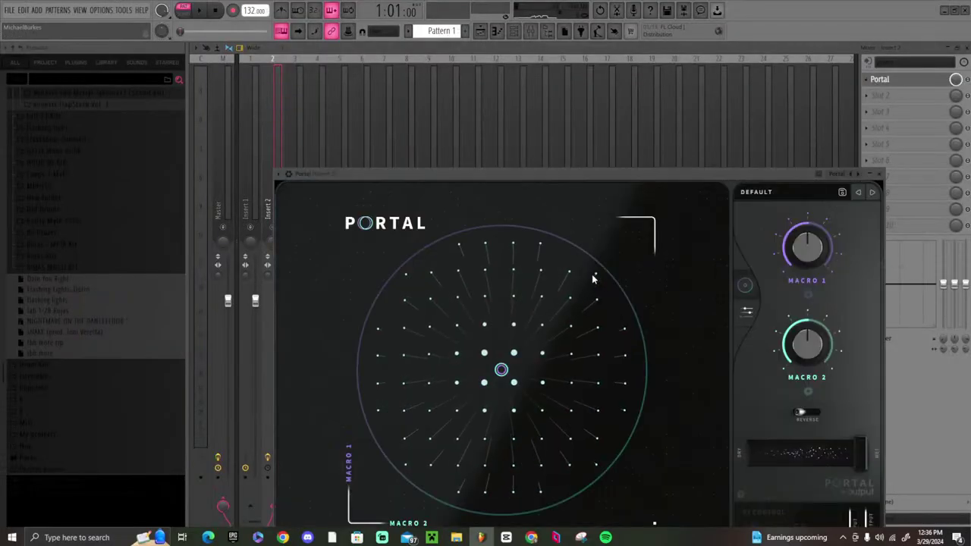
- Try Portal's PG Soundlab Unleash preset on the playing pattern and switch to PG Soundlab Blush
{"action": "left_click", "coordinate": [766, 197]}
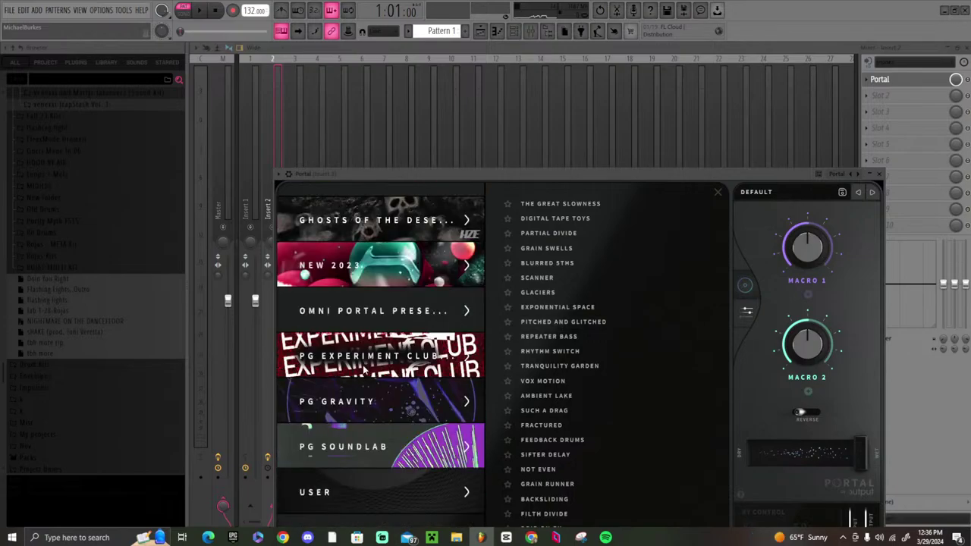
{"action": "left_click", "coordinate": [390, 447]}
{"action": "left_click", "coordinate": [624, 250]}
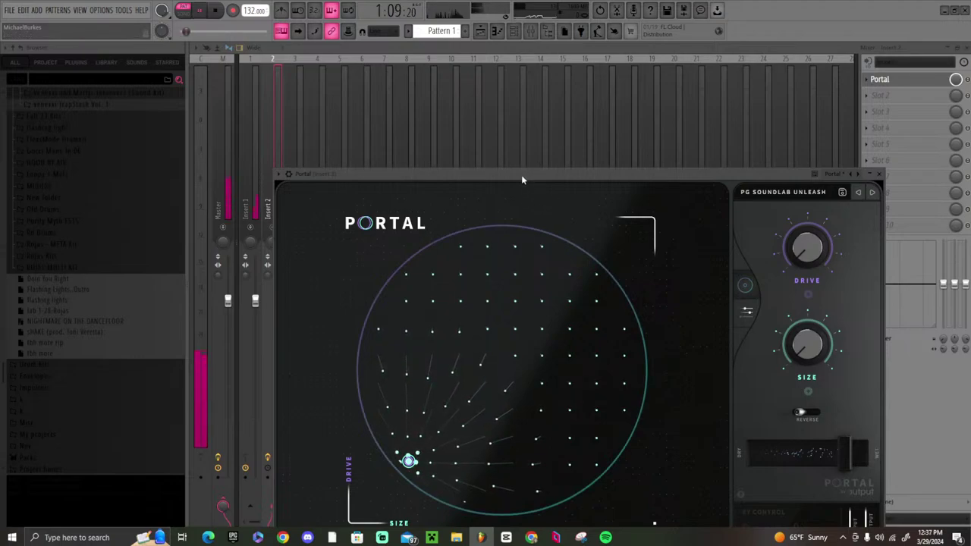
{"action": "left_click", "coordinate": [857, 196]}
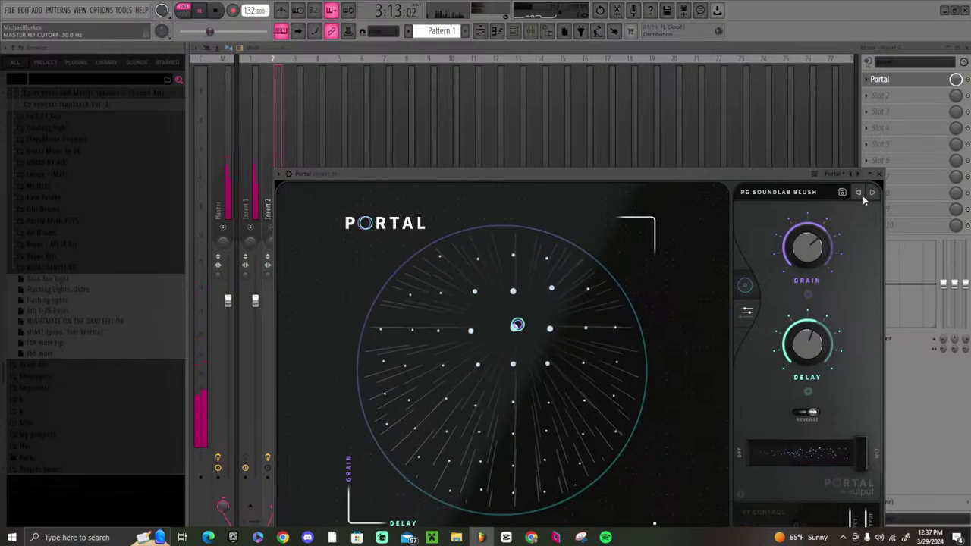
- Close Portal, lower Insert 2's volume to slightly under 74% and bring Insert 1's volume down a little
{"action": "left_click", "coordinate": [880, 174]}
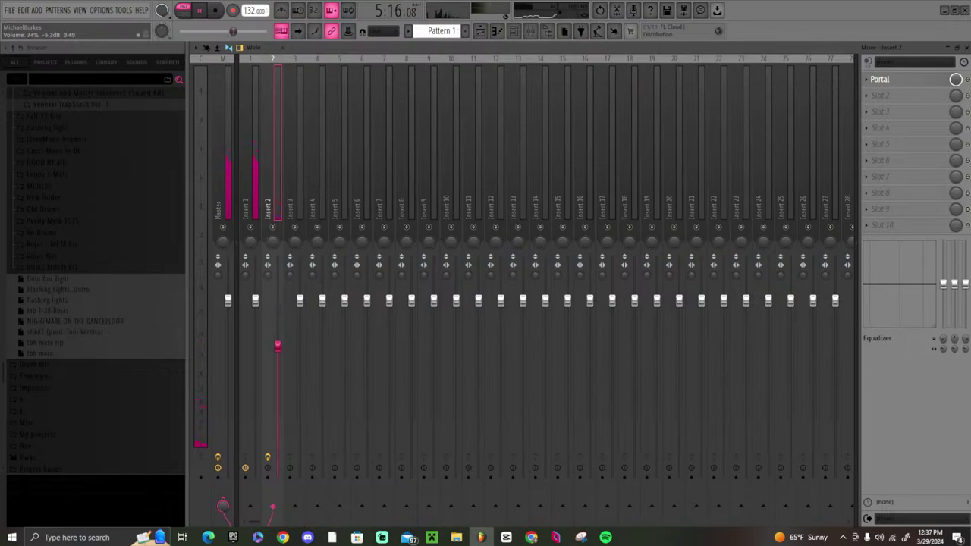
{"action": "left_click", "coordinate": [255, 300]}
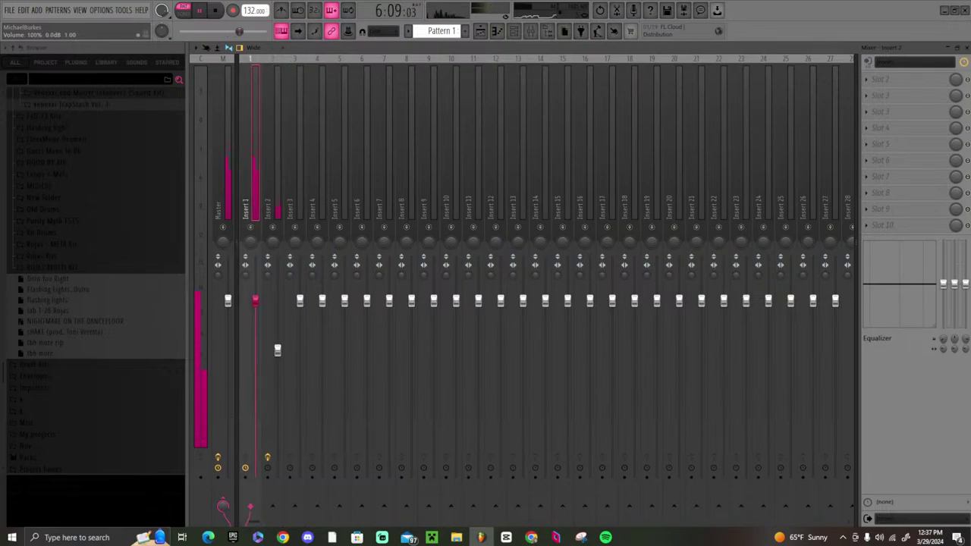
{"action": "left_click", "coordinate": [516, 32]}
{"action": "right_click", "coordinate": [306, 387]}
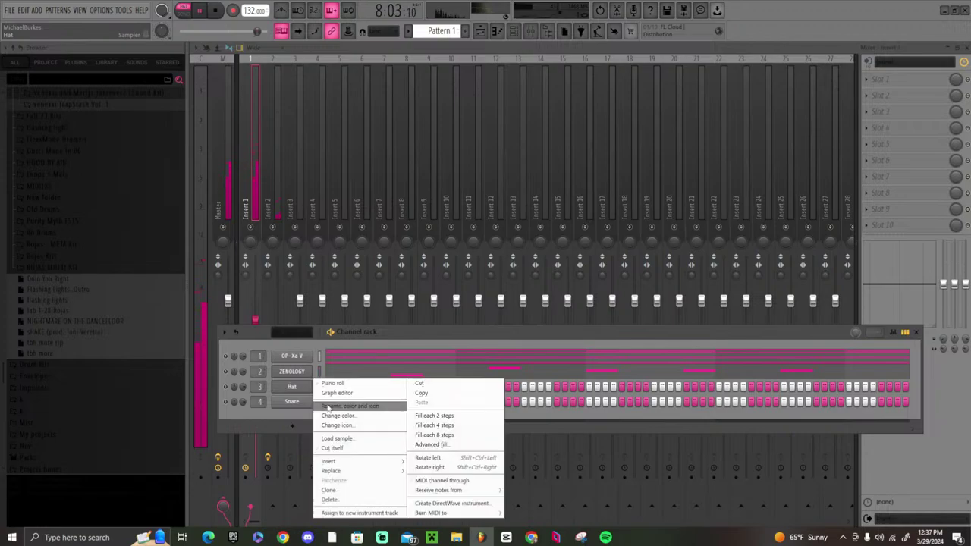
{"action": "left_click", "coordinate": [341, 472]}
{"action": "left_click", "coordinate": [643, 336]}
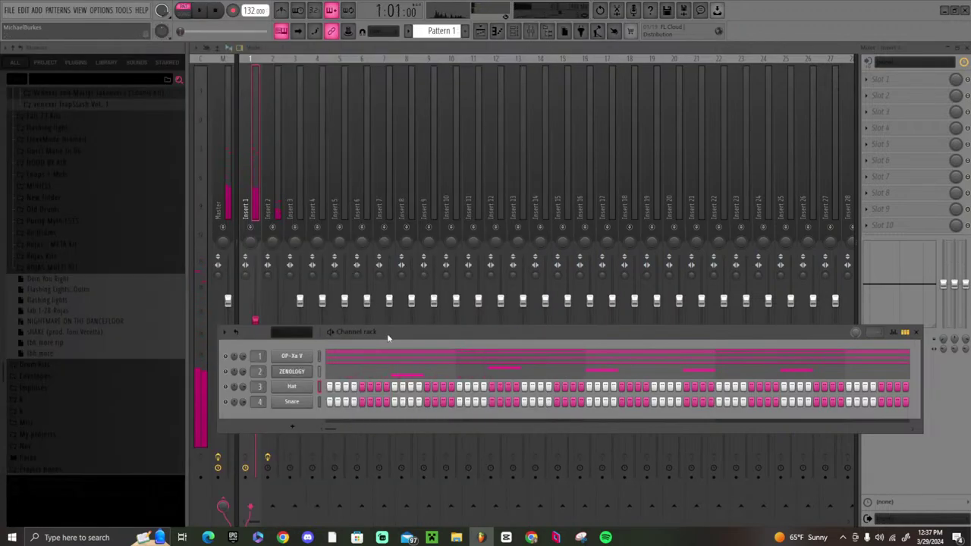
{"action": "right_click", "coordinate": [320, 389]}
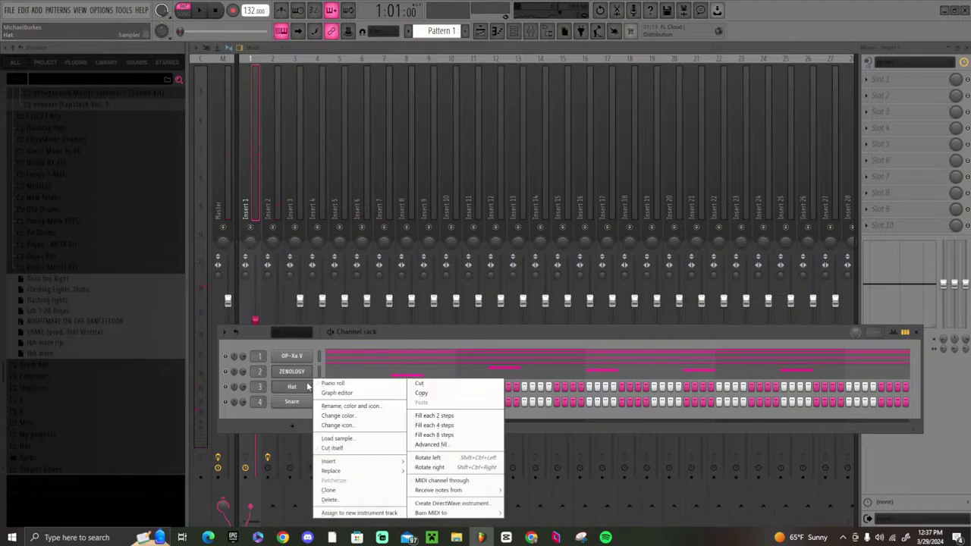
{"action": "mouse_move", "coordinate": [345, 465]}
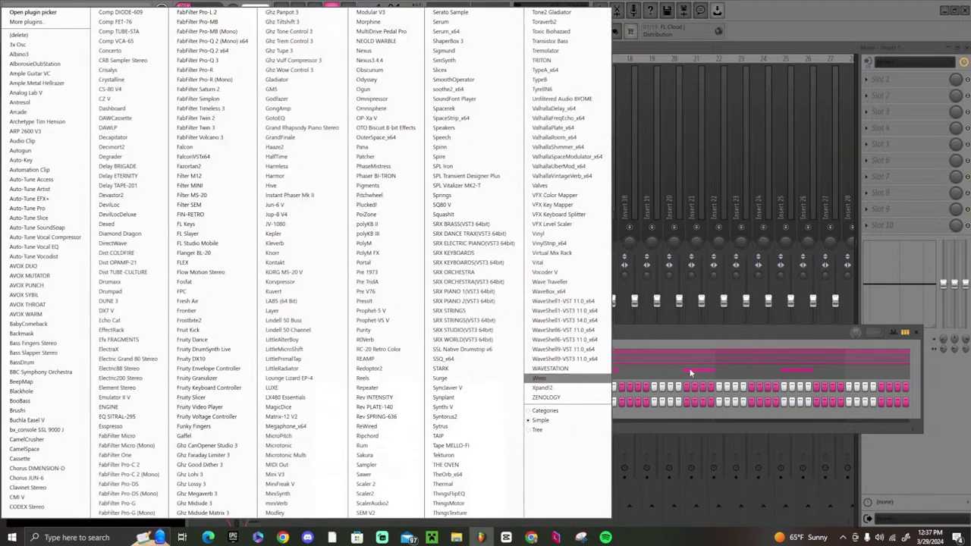
{"action": "left_click", "coordinate": [685, 343]}
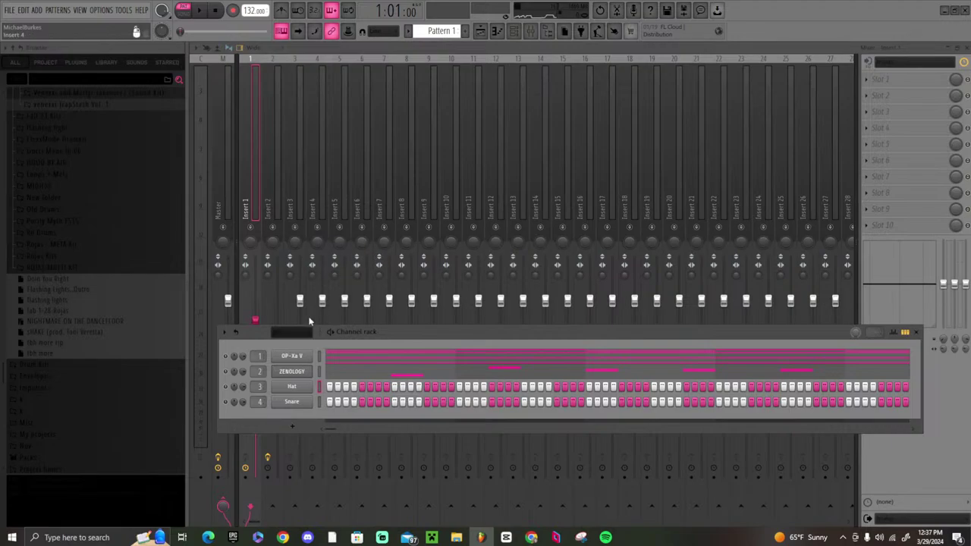
{"action": "left_click", "coordinate": [499, 31]}
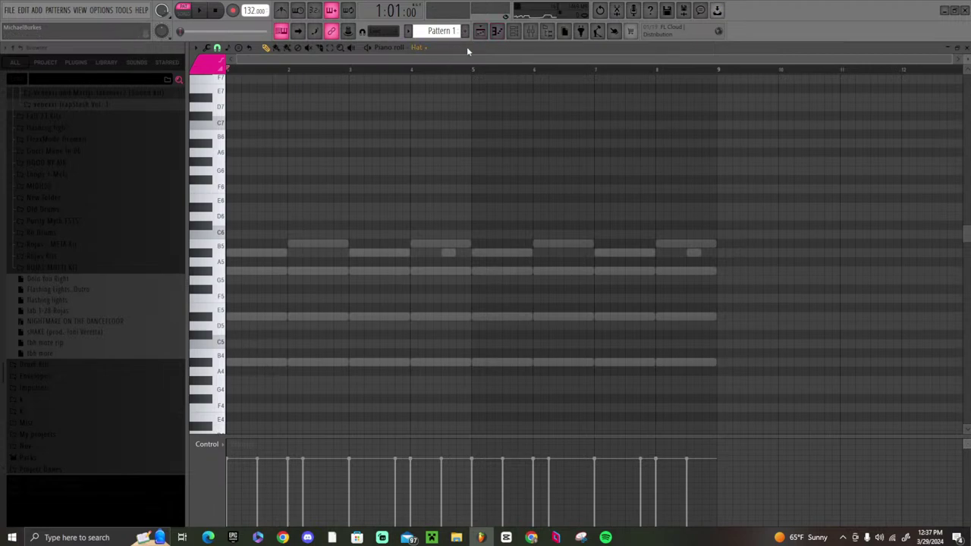
- Insert a Prophet-5 V instrument channel above the Hat channel
{"action": "left_click", "coordinate": [514, 32]}
{"action": "right_click", "coordinate": [292, 379]}
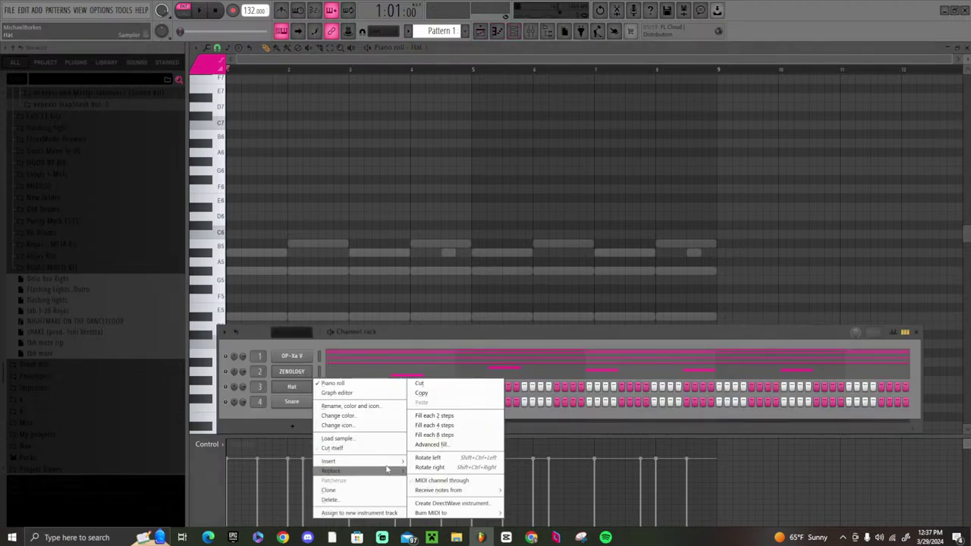
{"action": "mouse_move", "coordinate": [372, 466]}
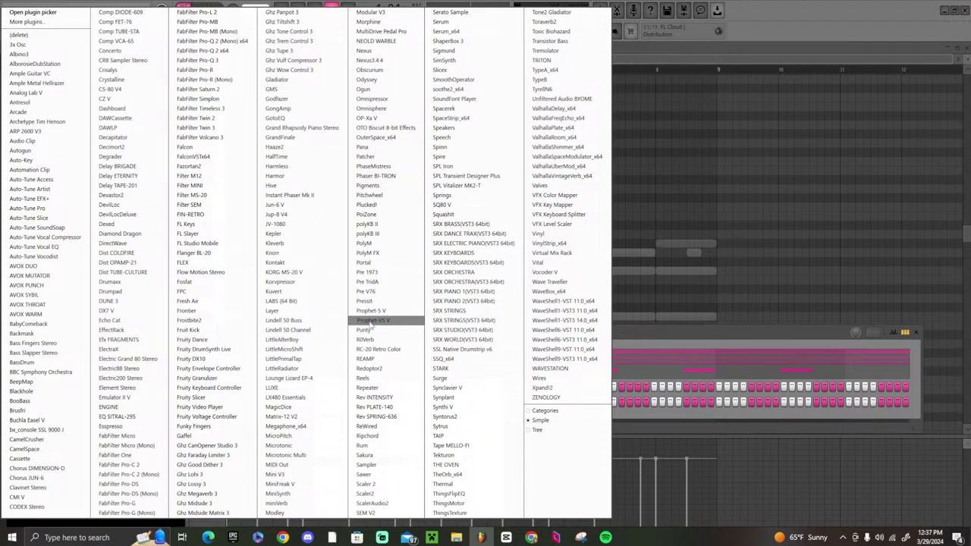
{"action": "left_click", "coordinate": [381, 321]}
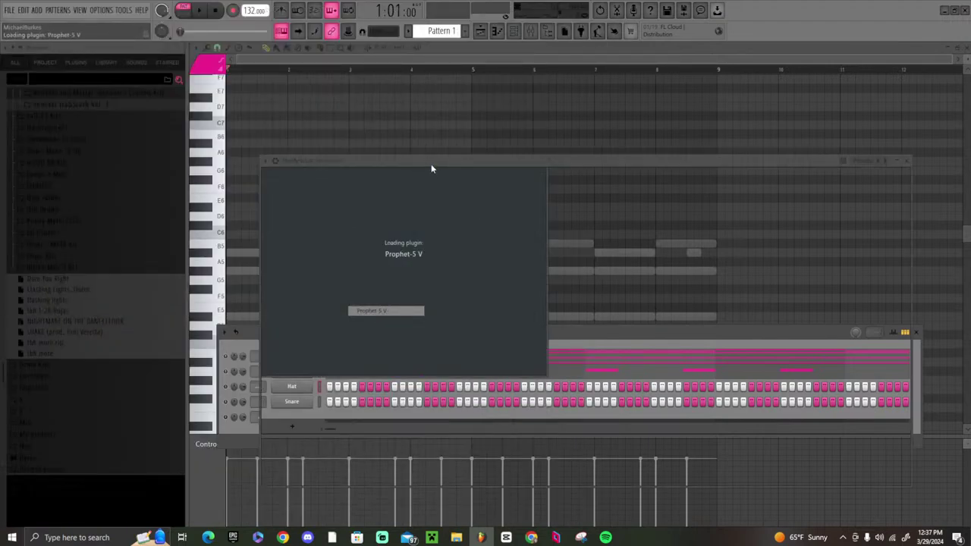
{"action": "left_click_drag", "start_coordinate": [428, 161], "coordinate": [464, 179]}
- Audition Prophet-5 V presets over the playing pattern, stepping from 36 Release Repeat through Clangorous Bells, Birdsong and Chill Keys to Inside Beauty
{"action": "key", "text": "space"}
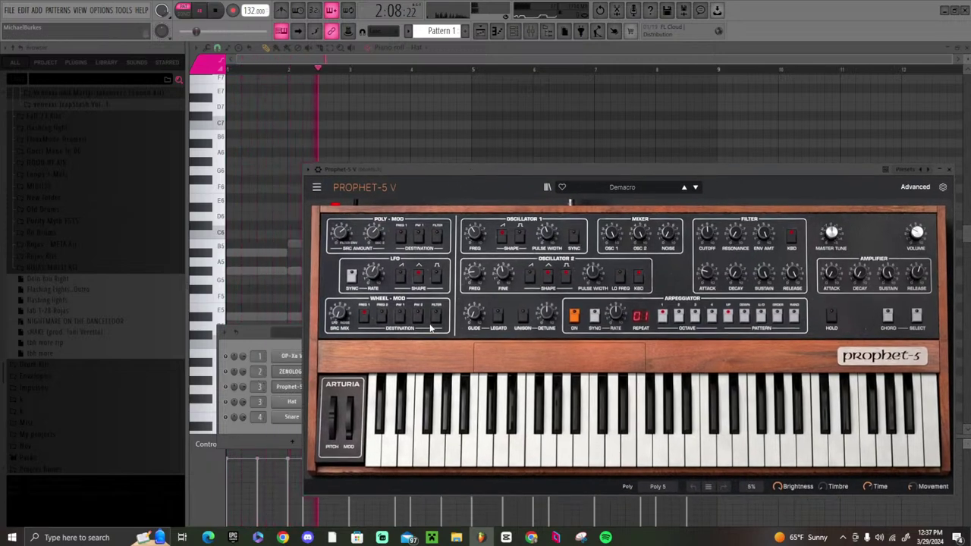
{"action": "left_click", "coordinate": [643, 190]}
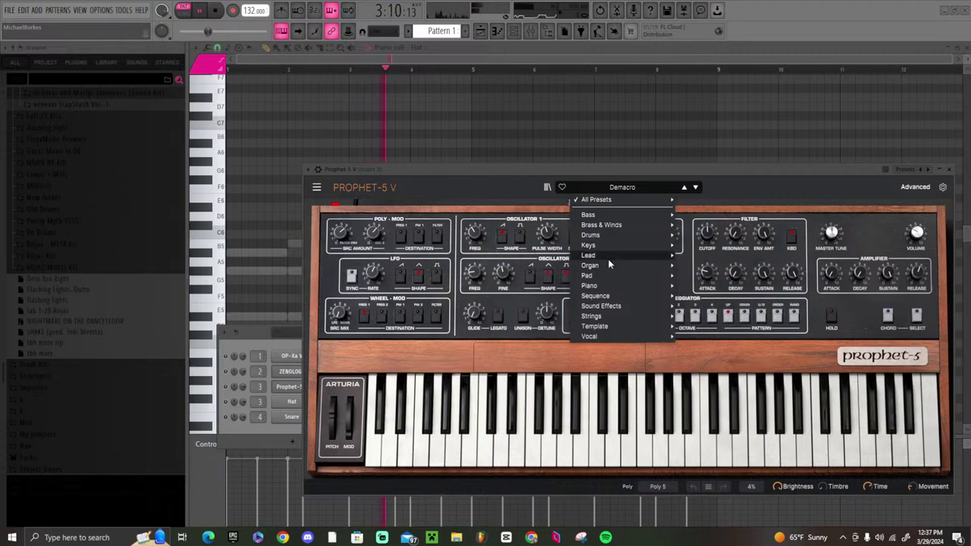
{"action": "mouse_move", "coordinate": [609, 251]}
{"action": "left_click", "coordinate": [716, 305]}
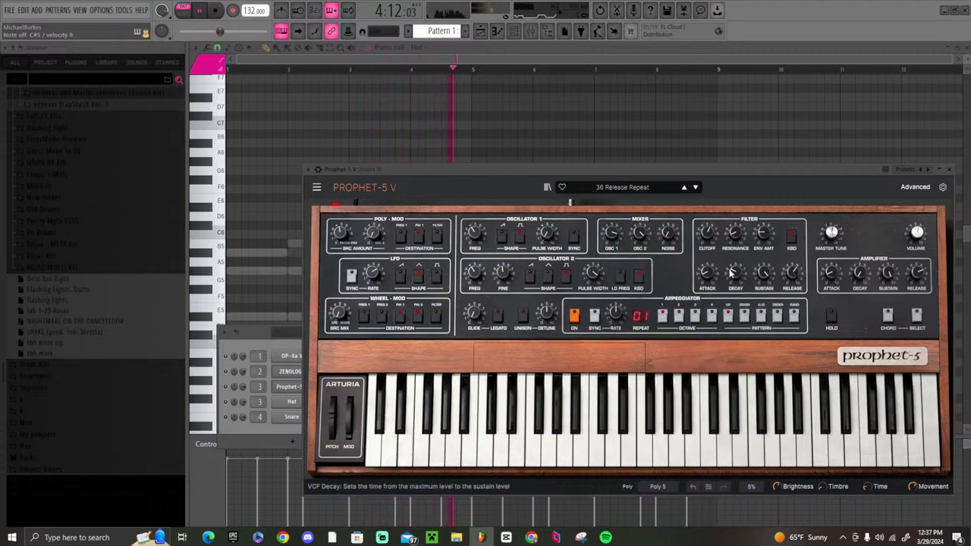
{"action": "left_click", "coordinate": [696, 189]}
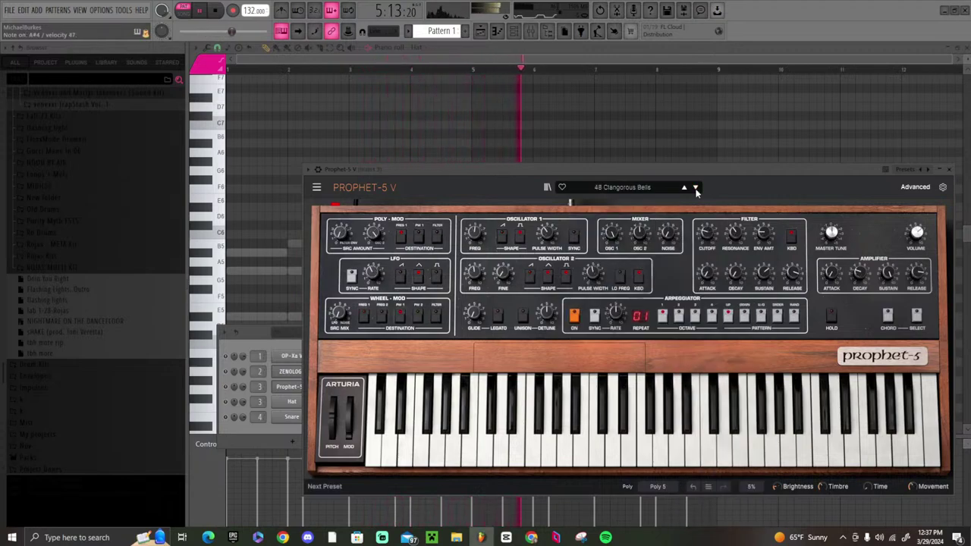
{"action": "left_click", "coordinate": [696, 188]}
{"action": "left_click", "coordinate": [696, 188]}
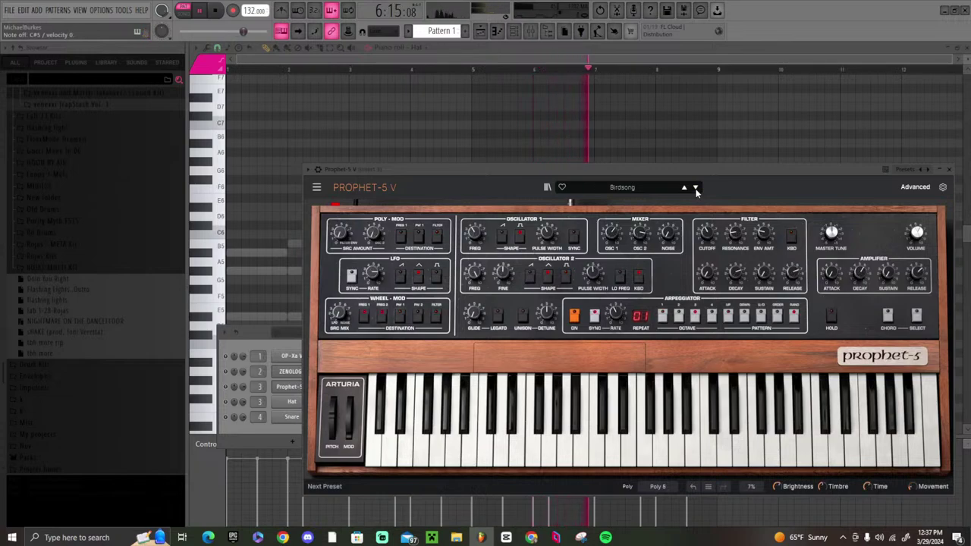
{"action": "left_click", "coordinate": [695, 188]}
{"action": "left_click", "coordinate": [696, 188]}
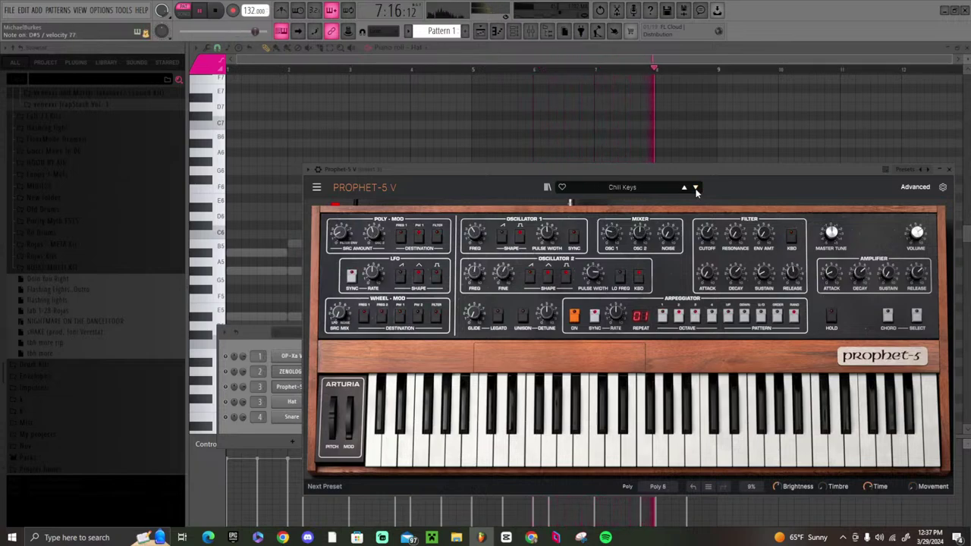
{"action": "left_click", "coordinate": [696, 188]}
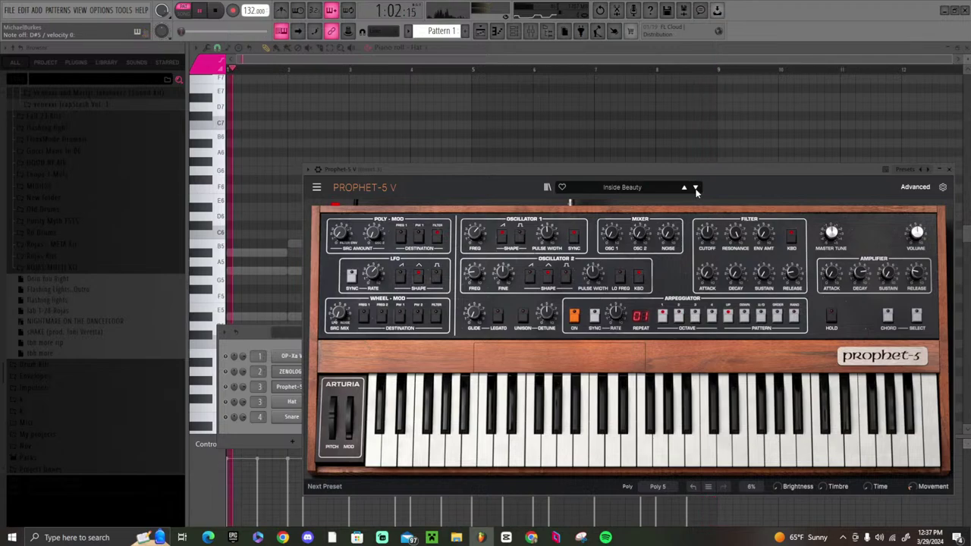
- Close the Prophet-5 V window and open its channel's piano roll
{"action": "left_click", "coordinate": [949, 169]}
{"action": "right_click", "coordinate": [303, 386]}
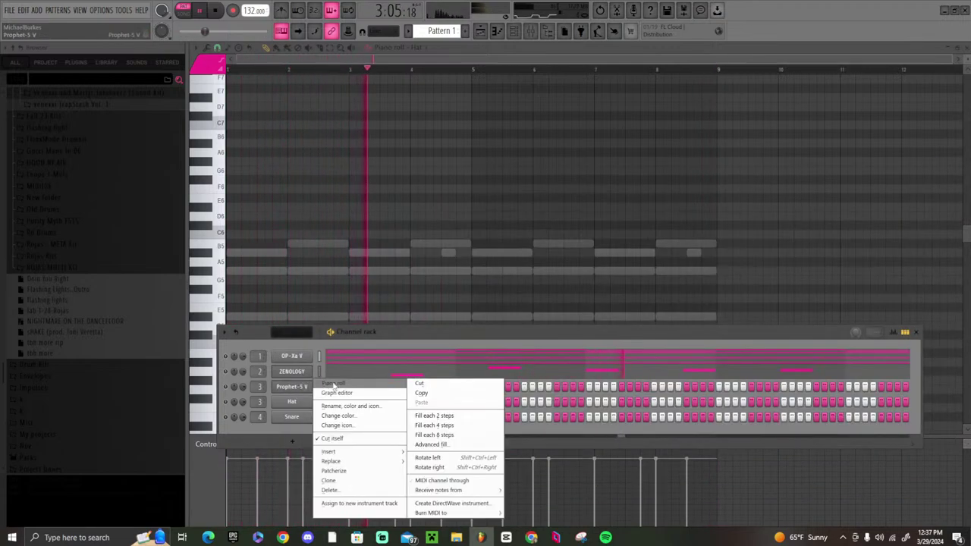
{"action": "left_click", "coordinate": [341, 384]}
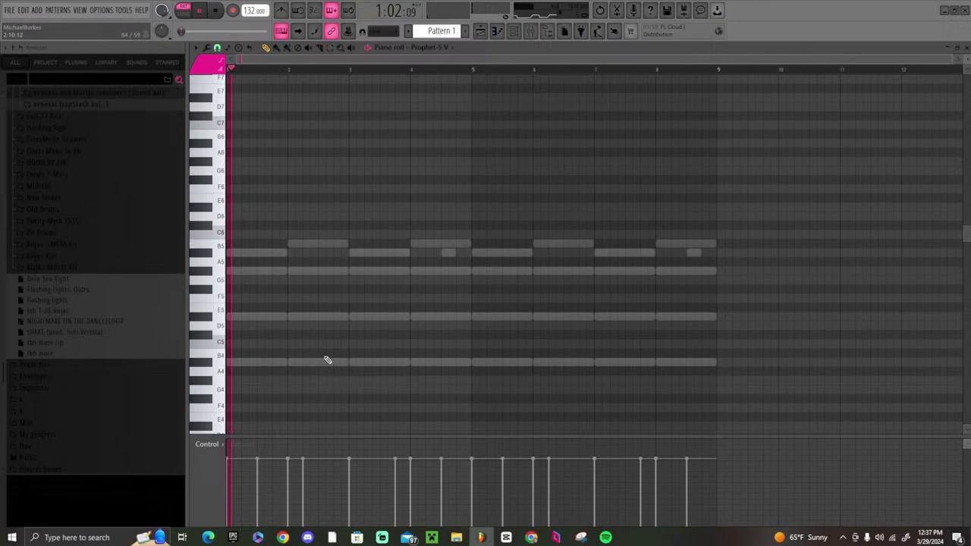
- Try single Prophet-5 V notes against the playing chords, such as a G#5 in bar 2, and remove them
{"action": "left_click", "coordinate": [306, 271]}
{"action": "key", "text": "space"}
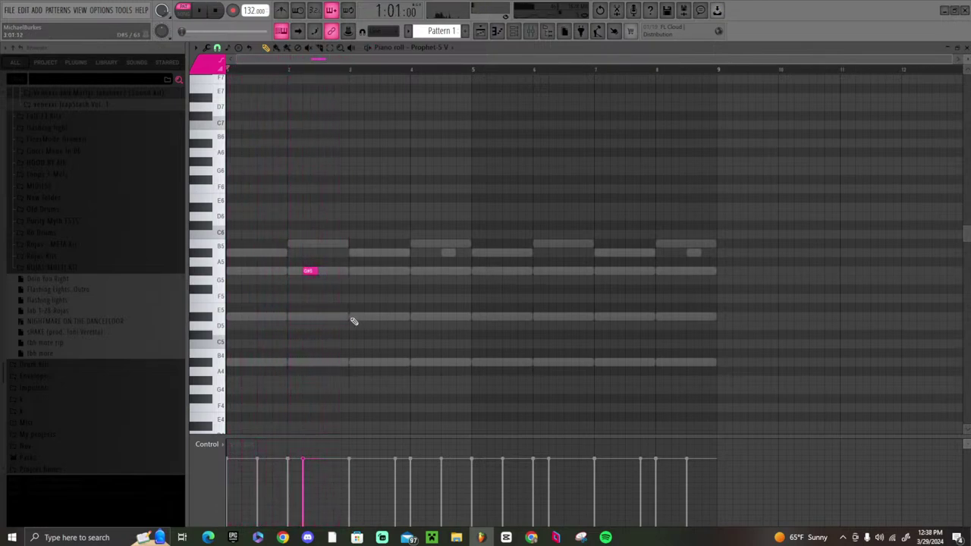
{"action": "right_click", "coordinate": [350, 316]}
{"action": "key", "text": "space"}
{"action": "right_click", "coordinate": [308, 271]}
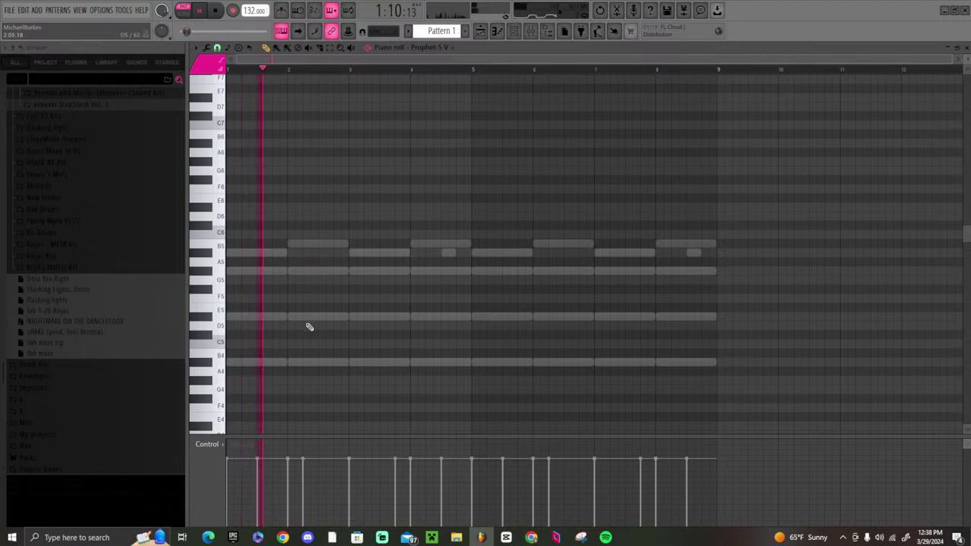
{"action": "left_click", "coordinate": [353, 254]}
{"action": "right_click", "coordinate": [351, 254]}
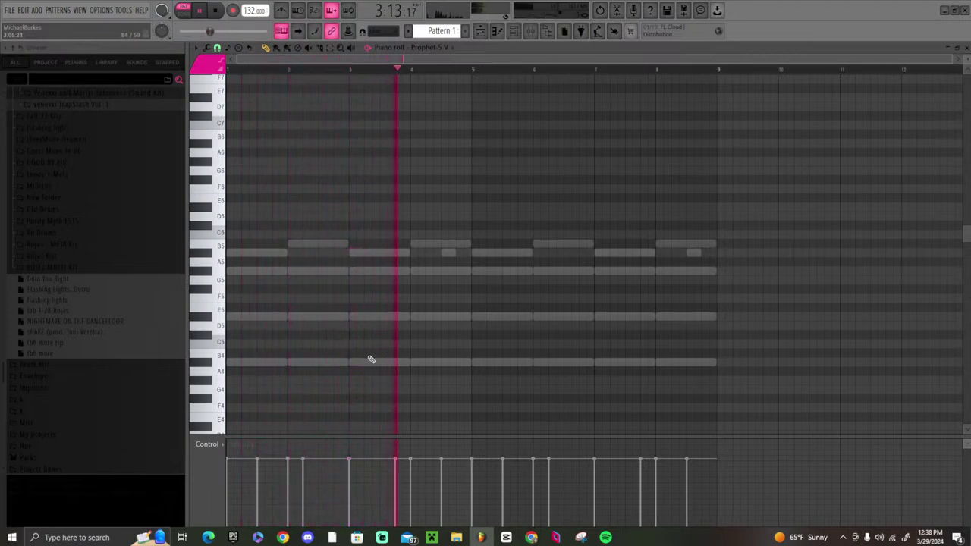
- Try a Prophet-5 V line starting with an A#4 at the beginning of bar 1 and clear it
{"action": "key", "text": "space"}
{"action": "left_click", "coordinate": [254, 365]}
{"action": "key", "text": "space"}
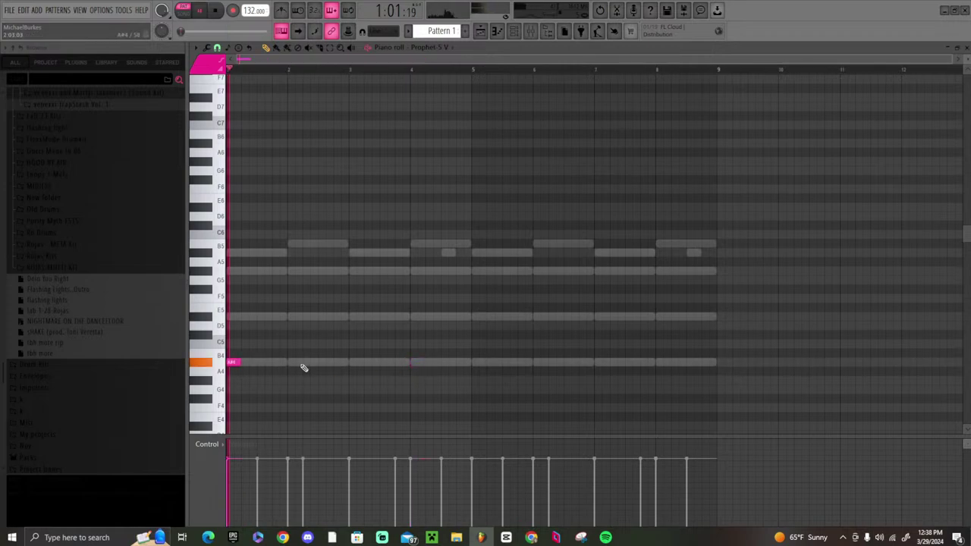
{"action": "left_click", "coordinate": [322, 317]}
{"action": "key", "text": "space"}
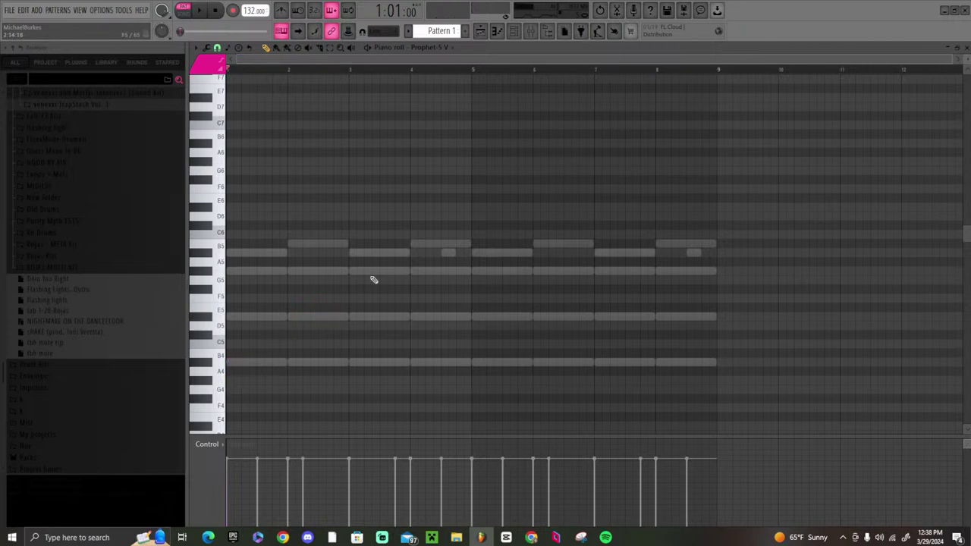
- Check the preset loaded in Prophet-5 V and go back to its piano roll
{"action": "left_click", "coordinate": [522, 31]}
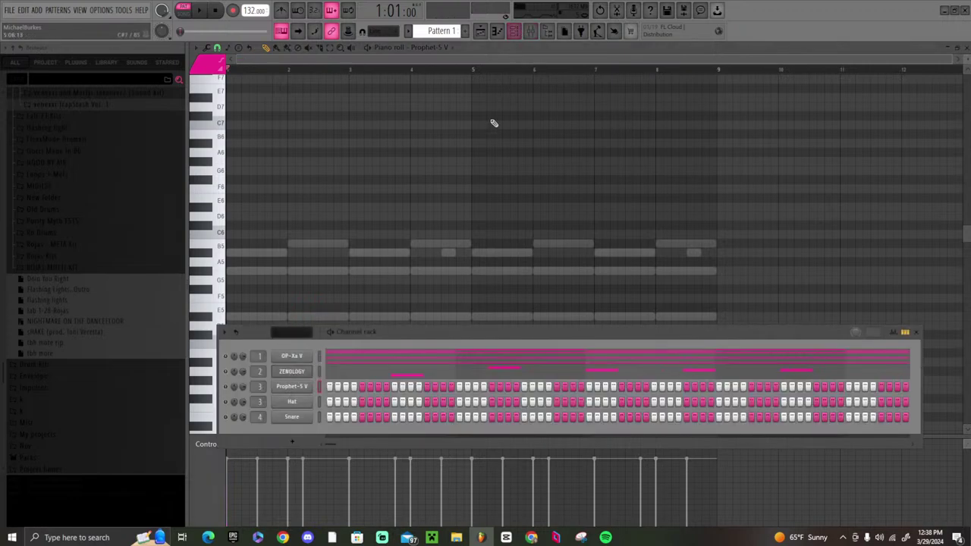
{"action": "left_click", "coordinate": [290, 389]}
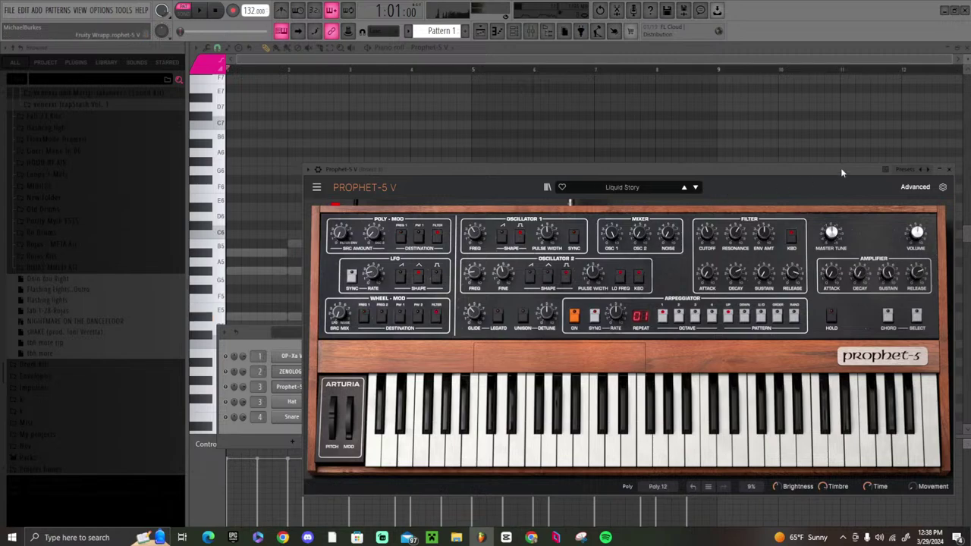
{"action": "left_click", "coordinate": [799, 134]}
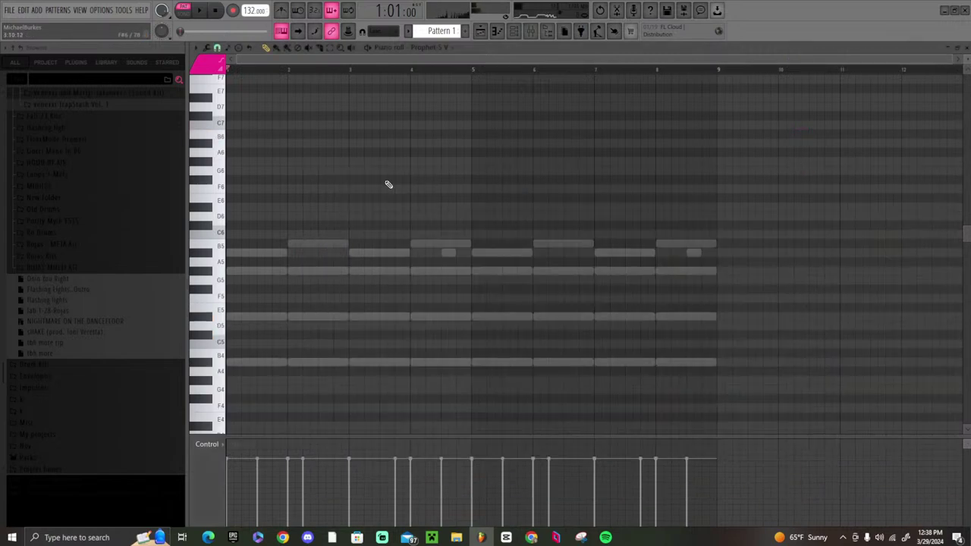
- Write a four-note melody: B6 on beat 3 of bar 1, A#6 and G#6 on beats 1 and 3 of bar 2, A#5 starting bar 3
{"action": "key", "text": "space"}
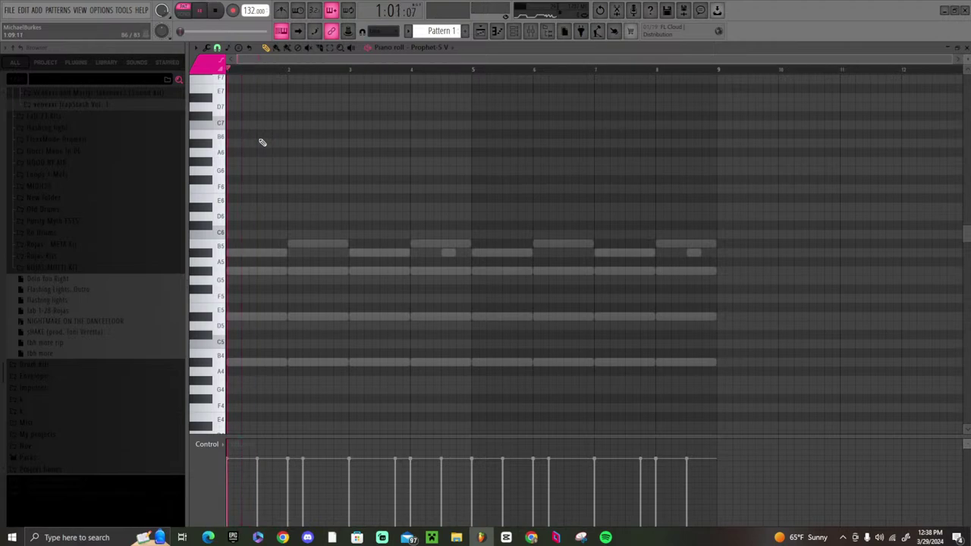
{"action": "left_click", "coordinate": [262, 136]}
{"action": "left_click", "coordinate": [294, 154]}
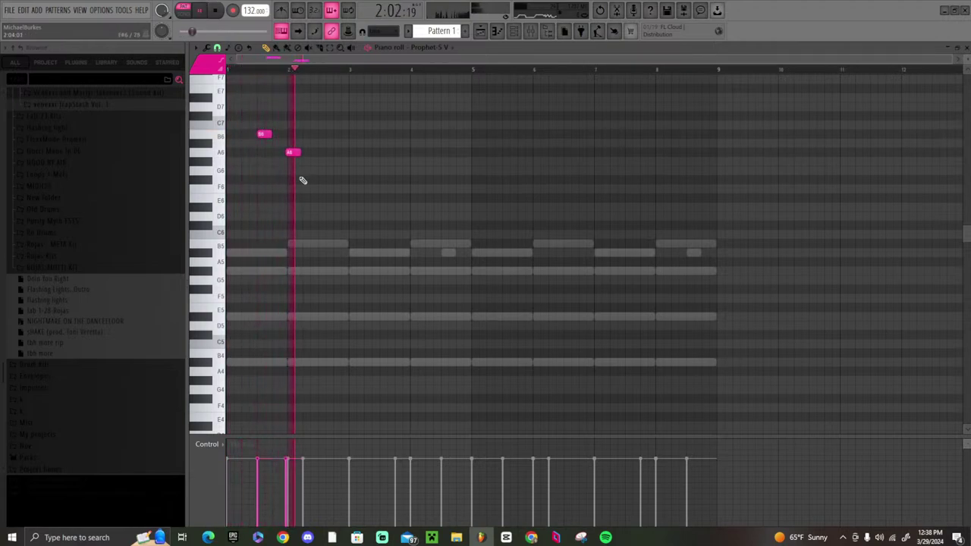
{"action": "right_click", "coordinate": [289, 151]}
{"action": "left_click", "coordinate": [288, 144]}
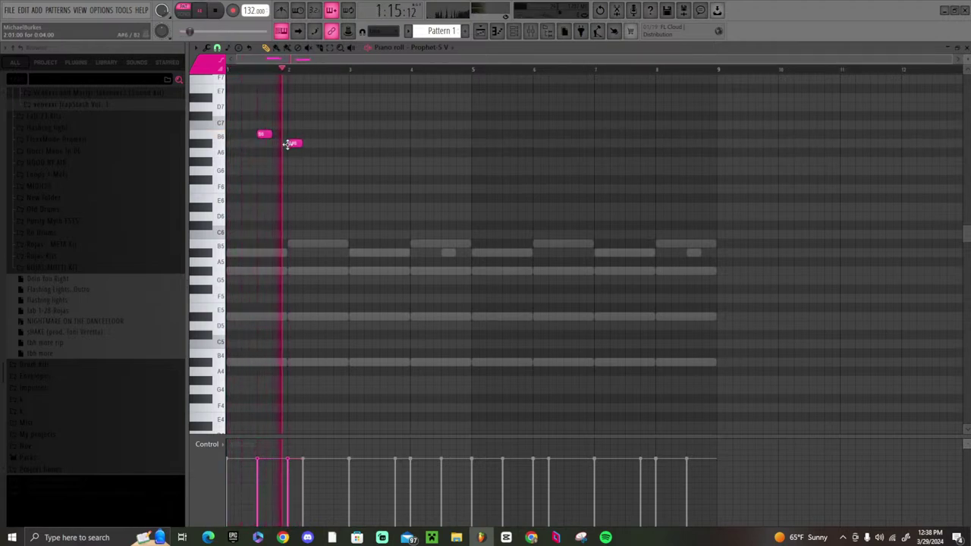
{"action": "left_click", "coordinate": [323, 162]}
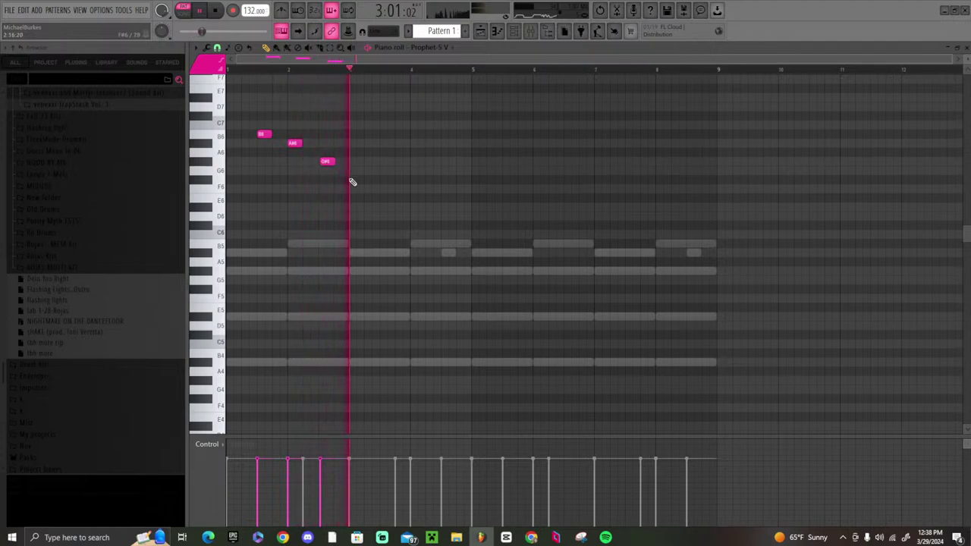
{"action": "key", "text": "space"}
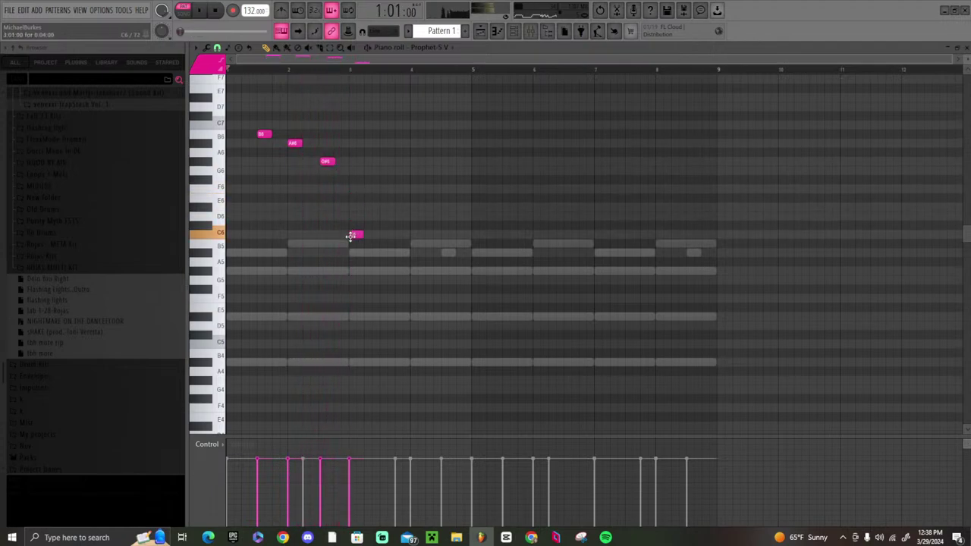
{"action": "key", "text": "space"}
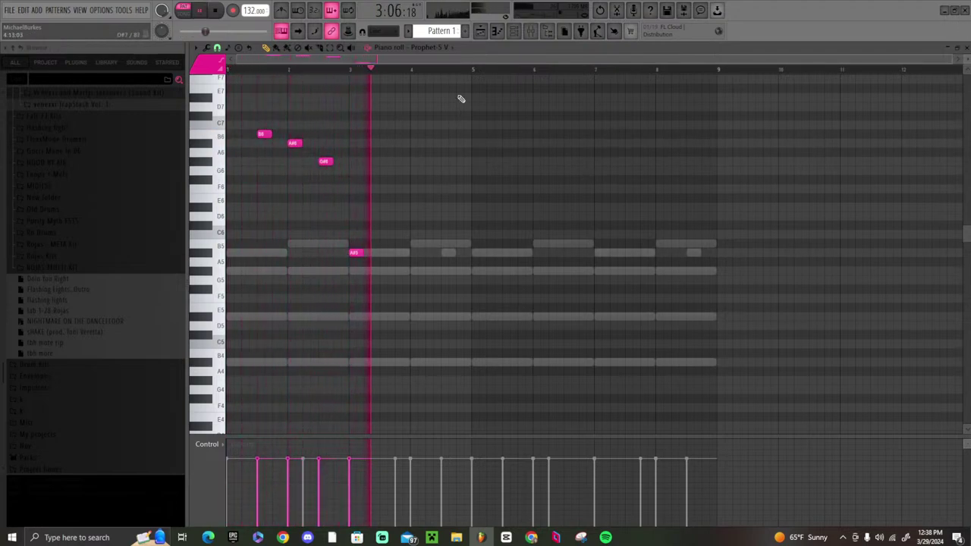
- Duplicate the four-note Prophet-5 V melody into bars 5 to 8 and transpose the copy down one octave
{"action": "key", "text": "ctrl+a"}
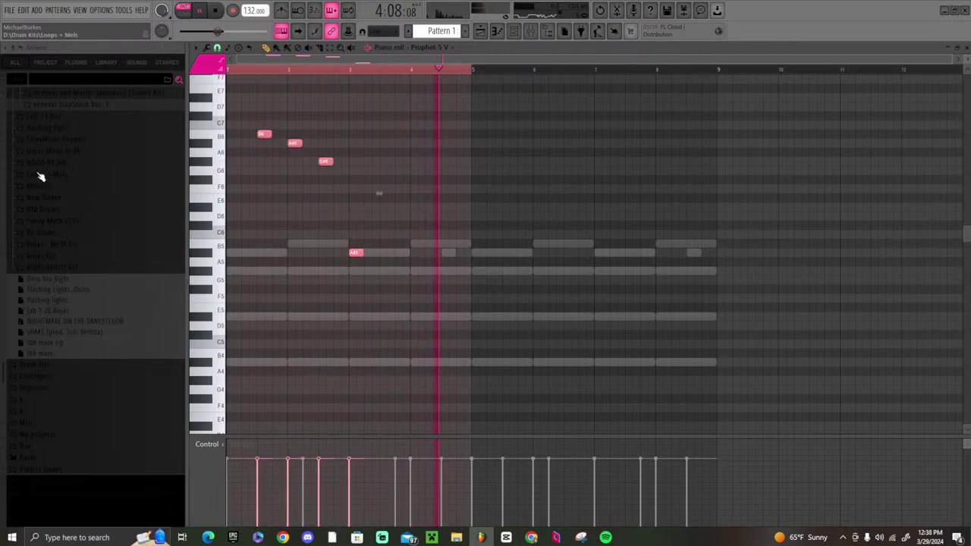
{"action": "key", "text": "ctrl+b"}
{"action": "key", "text": "ctrl+Down"}
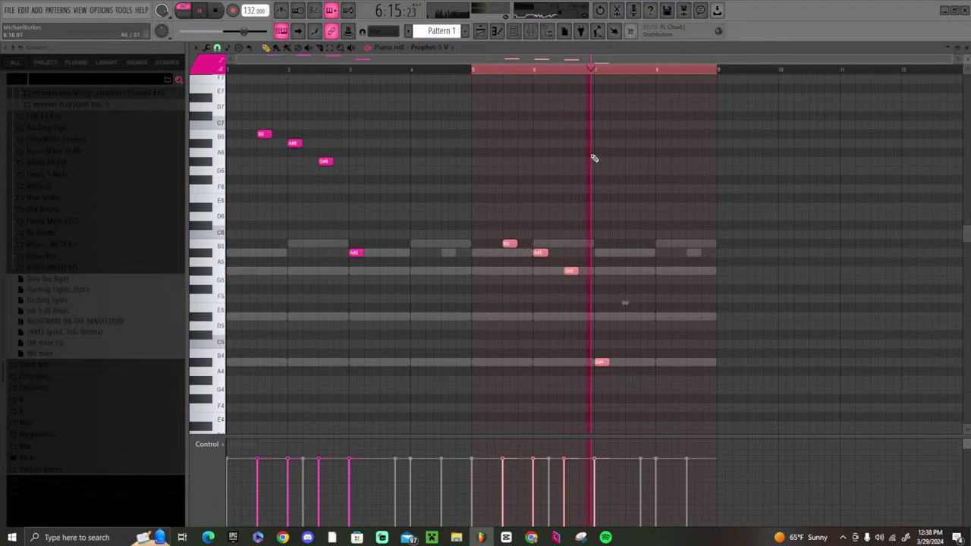
- Select all eight Prophet-5 V notes and lower their velocity
{"action": "key", "text": "ctrl+d"}
{"action": "left_click_drag", "start_coordinate": [636, 370], "coordinate": [114, 91]}
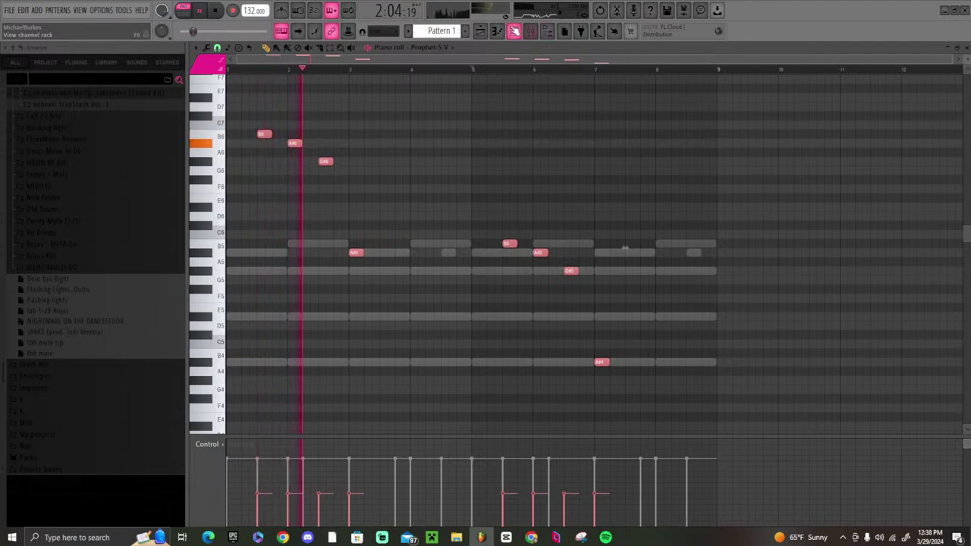
- Replace the Hat channel in the channel rack with the Serum_x64 synth
{"action": "key", "text": "F6"}
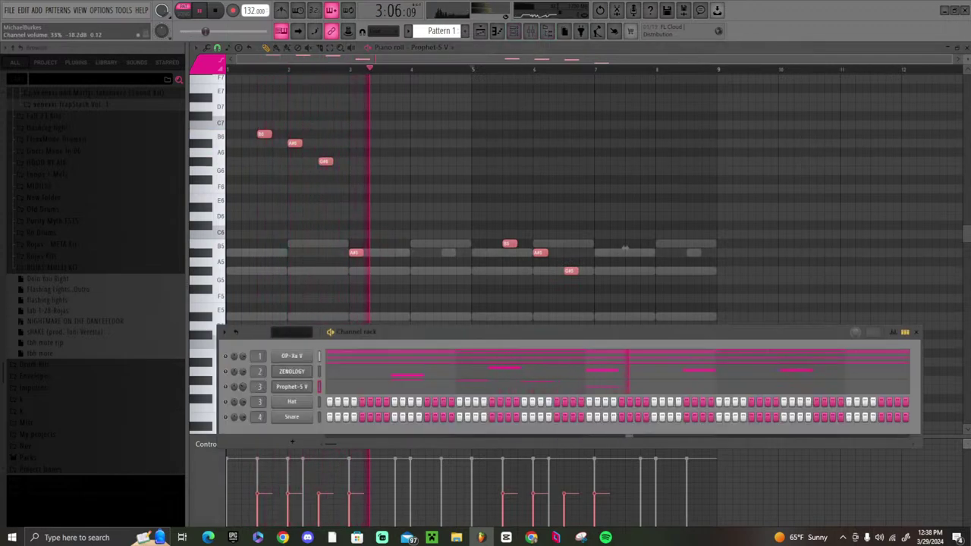
{"action": "right_click", "coordinate": [296, 415]}
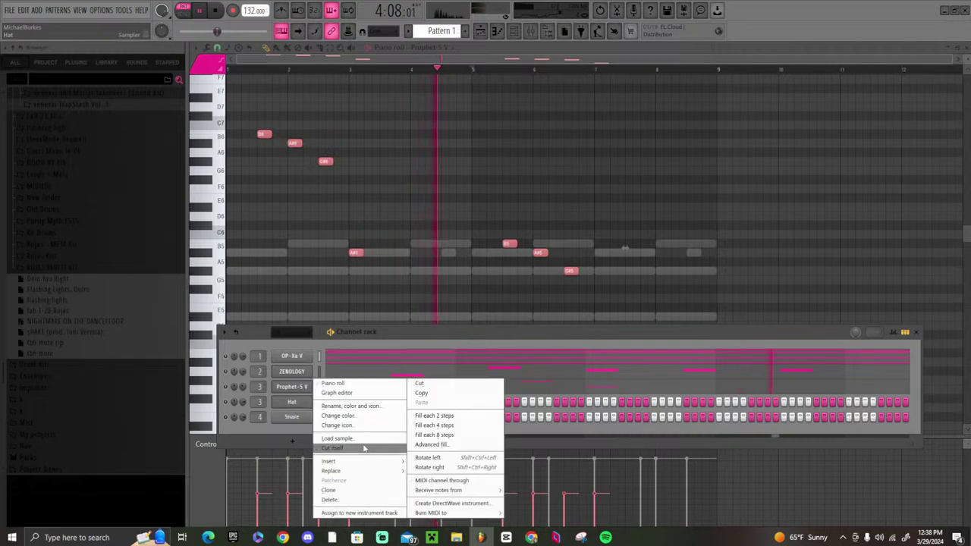
{"action": "mouse_move", "coordinate": [341, 476]}
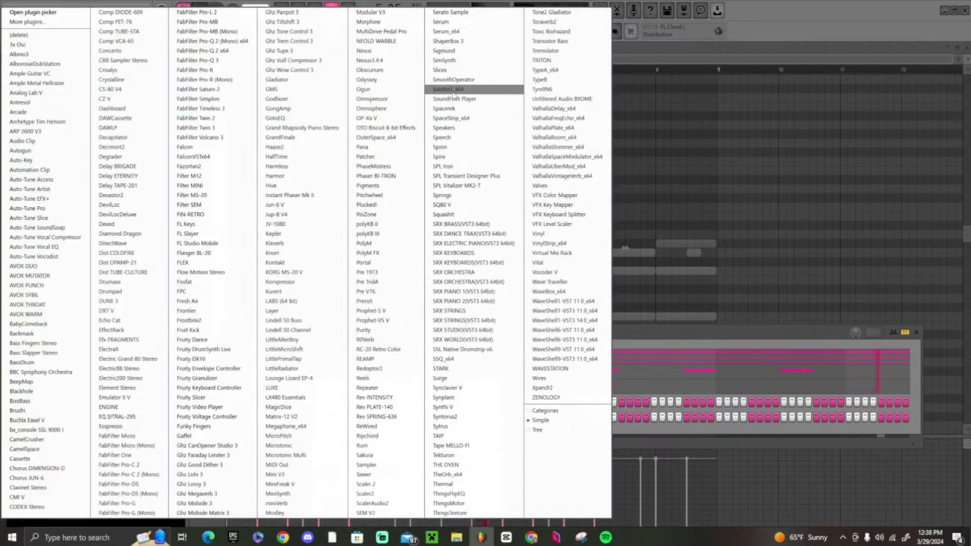
{"action": "left_click", "coordinate": [465, 31]}
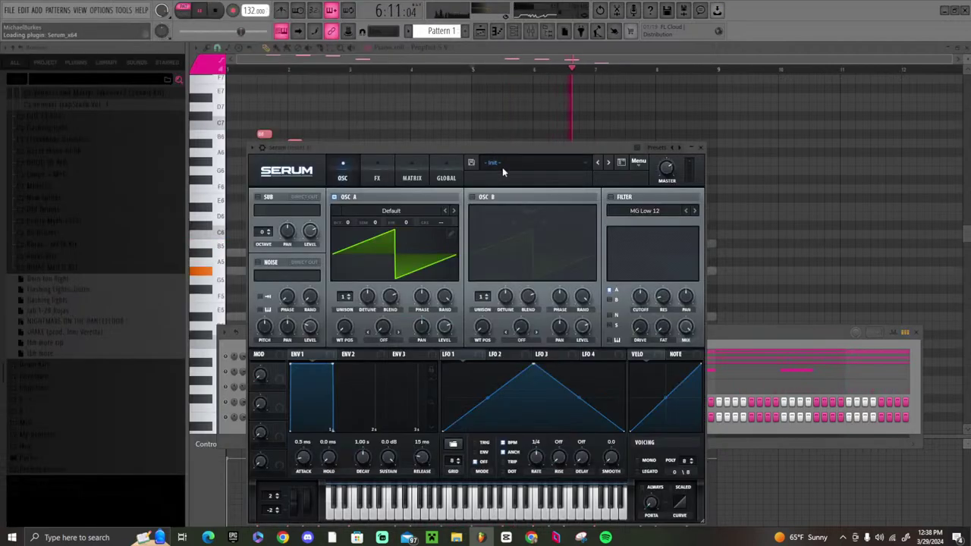
- Load the synth - deadmau5 preset from the data X - PRESETS user bank in Serum
{"action": "left_click", "coordinate": [498, 163]}
{"action": "mouse_move", "coordinate": [518, 295]}
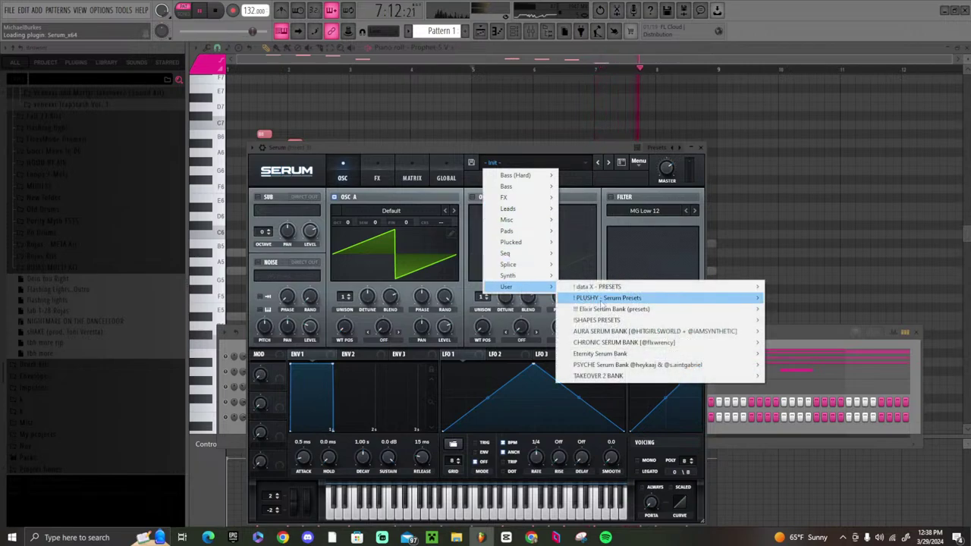
{"action": "mouse_move", "coordinate": [652, 293]}
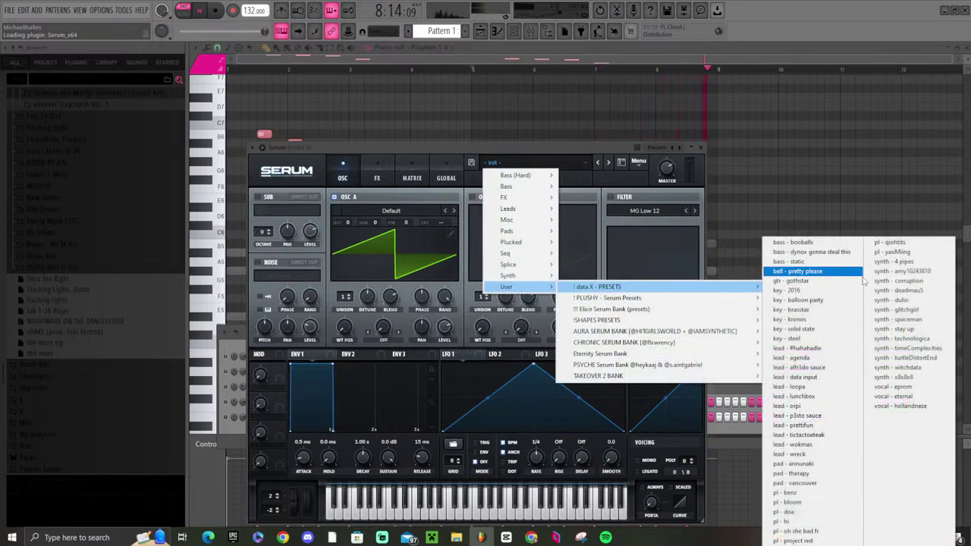
{"action": "left_click", "coordinate": [884, 279]}
{"action": "left_click", "coordinate": [601, 324]}
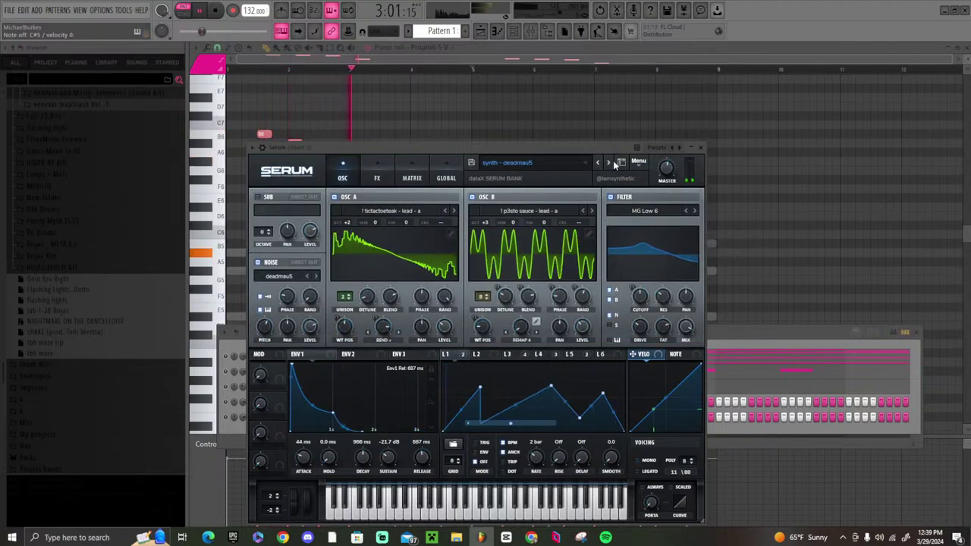
- Step forward through Serum's data X synth presets, auditioning glitchgirl, stay up and the one following it
{"action": "left_click", "coordinate": [609, 163]}
{"action": "left_click", "coordinate": [610, 164]}
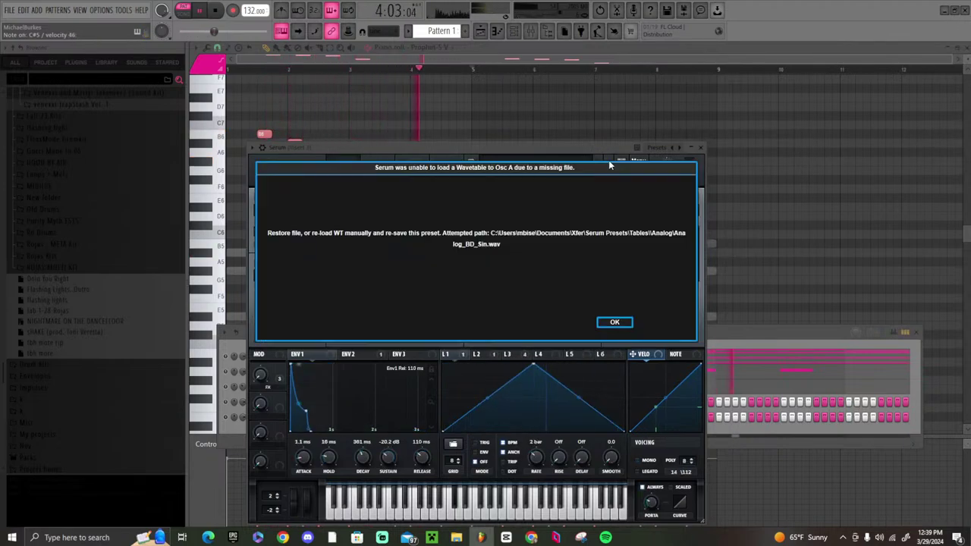
{"action": "left_click", "coordinate": [614, 321]}
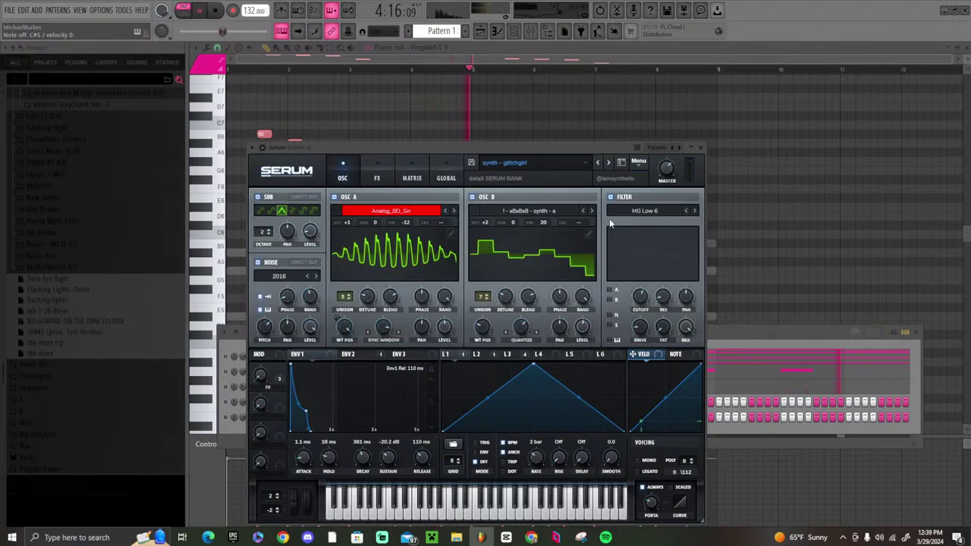
{"action": "left_click", "coordinate": [608, 163]}
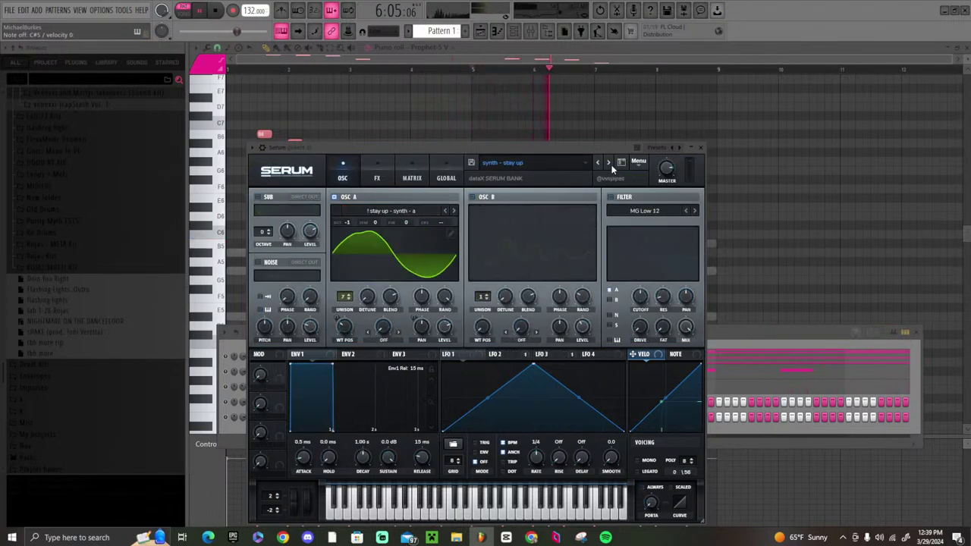
{"action": "left_click", "coordinate": [608, 163]}
- Close Serum, route its channel to mixer track 4 and open its piano roll
{"action": "left_click", "coordinate": [700, 150]}
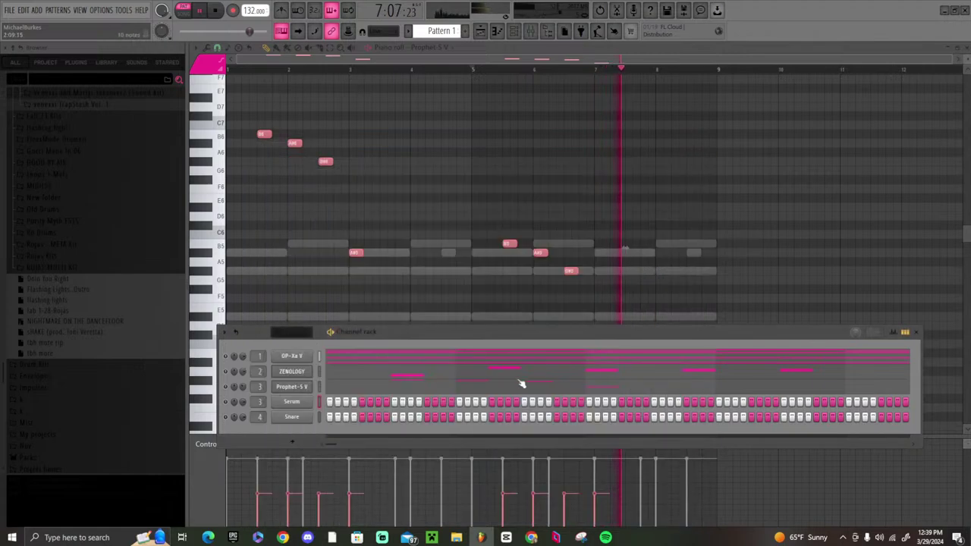
{"action": "right_click", "coordinate": [286, 404]}
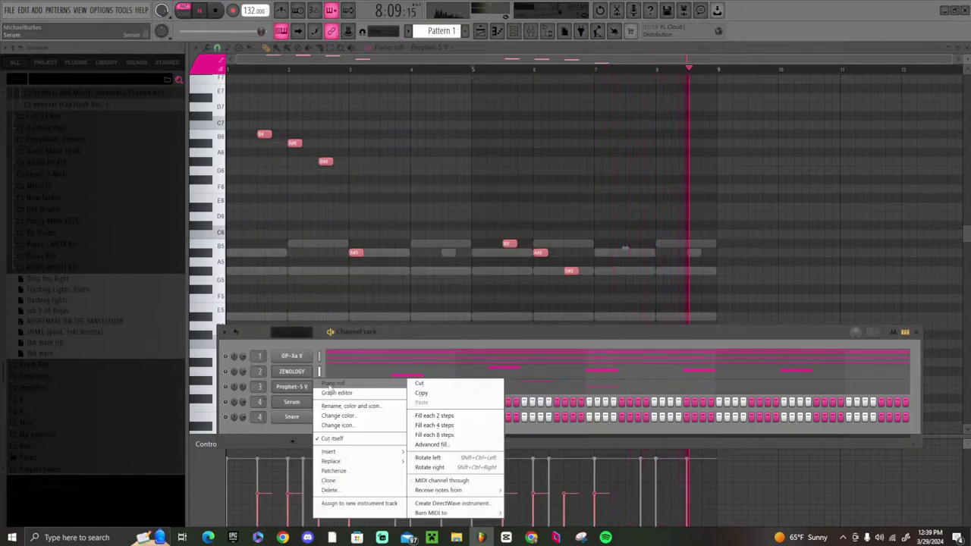
{"action": "left_click", "coordinate": [330, 387]}
- Write four short Serum notes: A#5 at the start of bars 1 and 3, G#5 at bar 4 and D#5 at bar 5
{"action": "key", "text": "space"}
{"action": "key", "text": "space"}
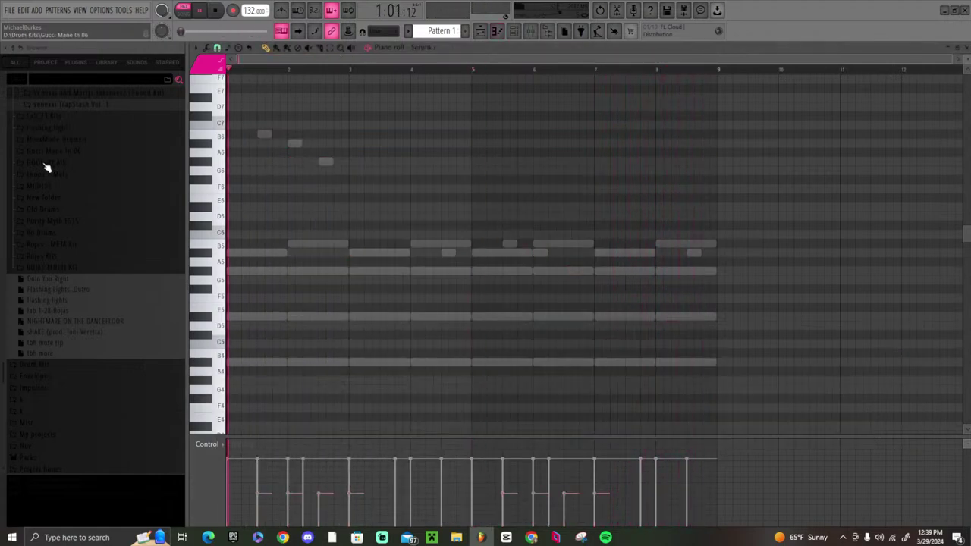
{"action": "left_click", "coordinate": [235, 253]}
{"action": "key", "text": "space"}
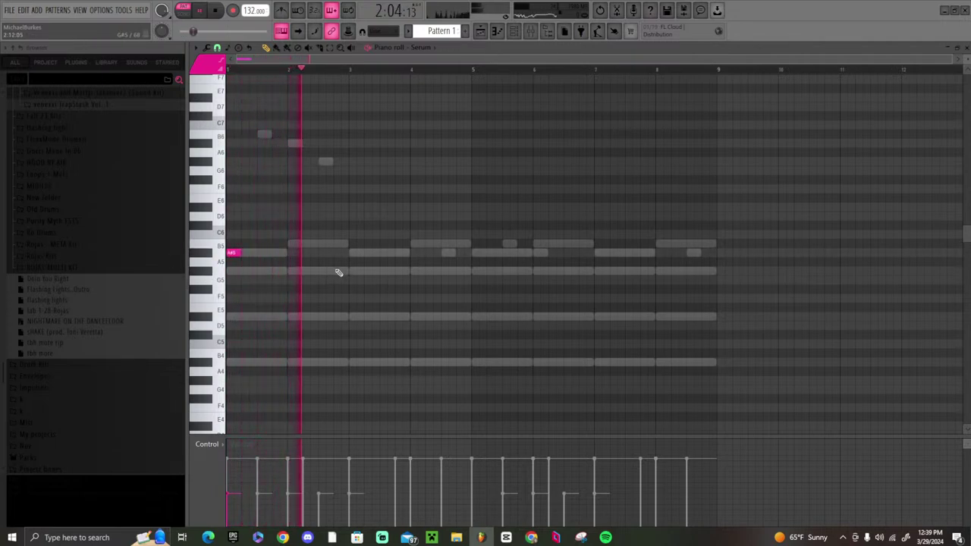
{"action": "left_click", "coordinate": [355, 253]}
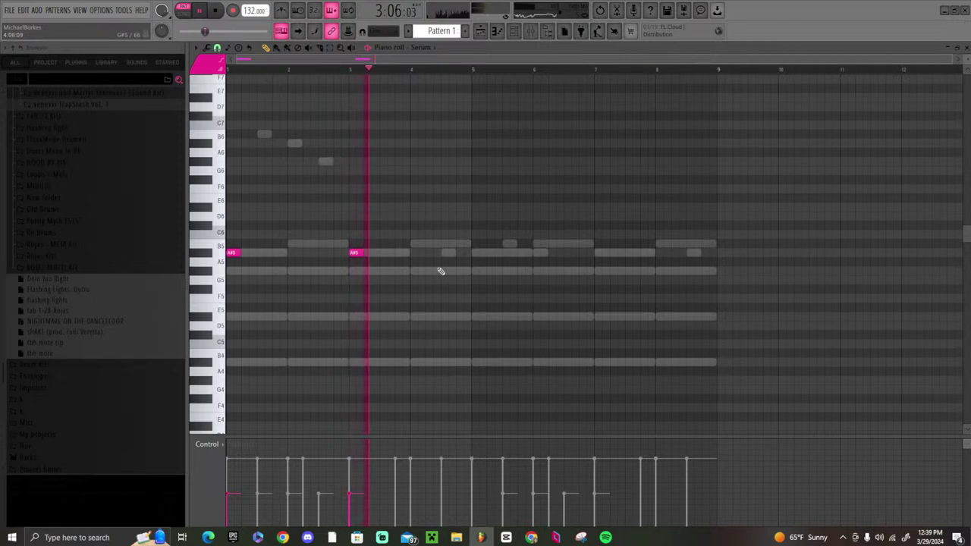
{"action": "left_click", "coordinate": [412, 271]}
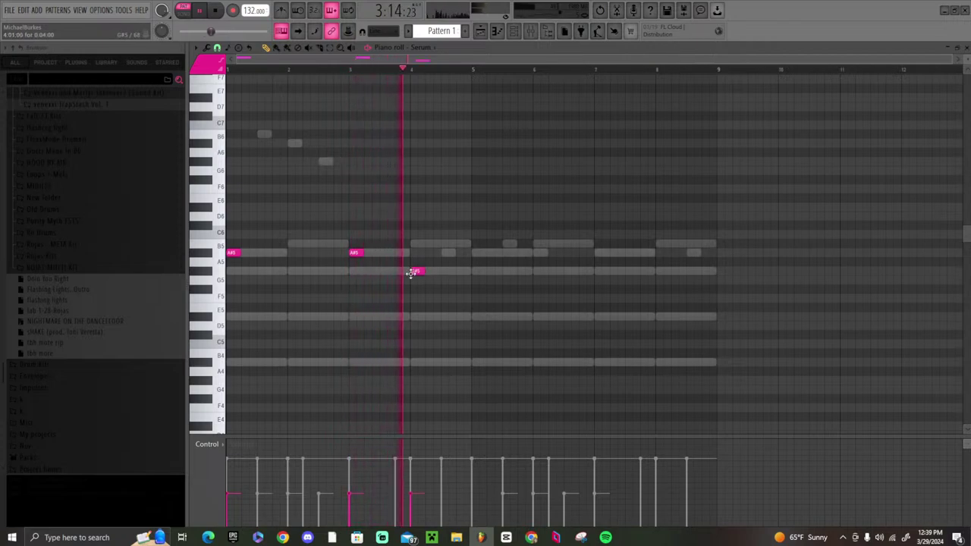
{"action": "left_click", "coordinate": [472, 318]}
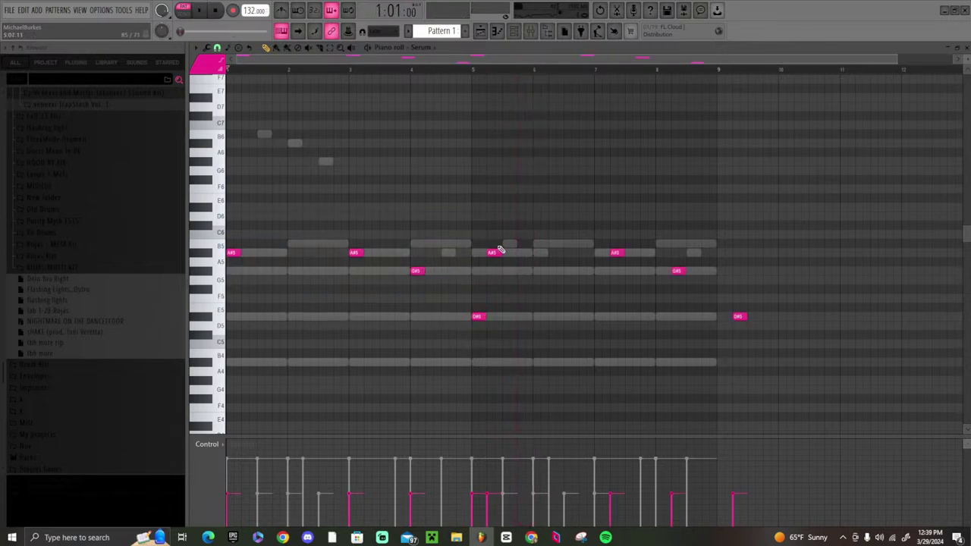
- Duplicate the four Serum notes and align the copy so its first A#5 starts at bar 5
{"action": "key", "text": "ctrl+z"}
{"action": "key", "text": "space"}
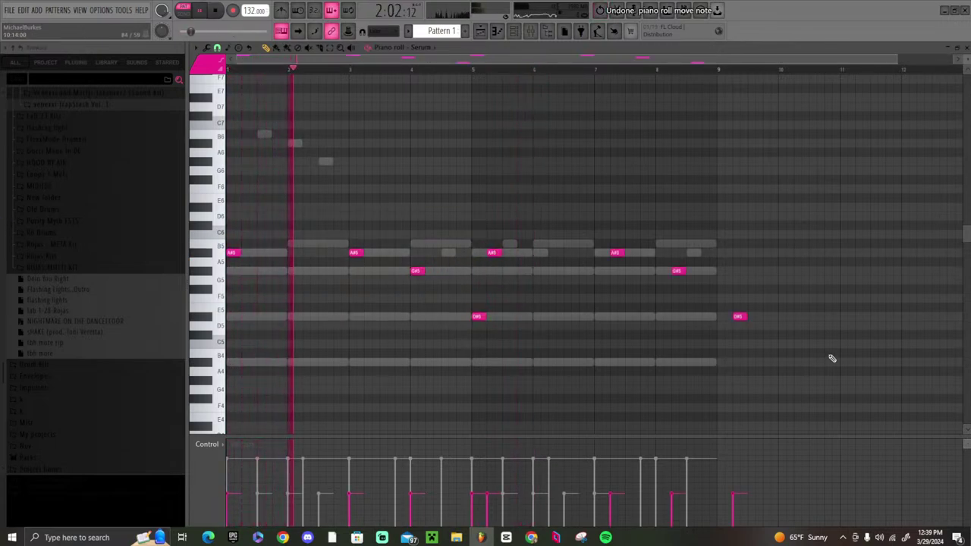
{"action": "left_click_drag", "start_coordinate": [833, 358], "coordinate": [479, 253]}
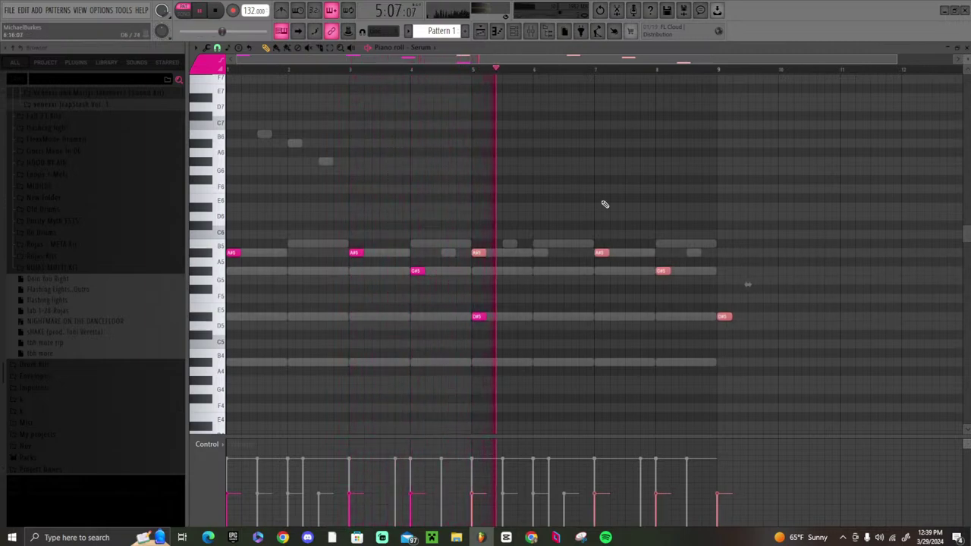
- Lower the volume of Serum's mixer track, Insert 4, then stop playback and leave the mixer
{"action": "key", "text": "F9"}
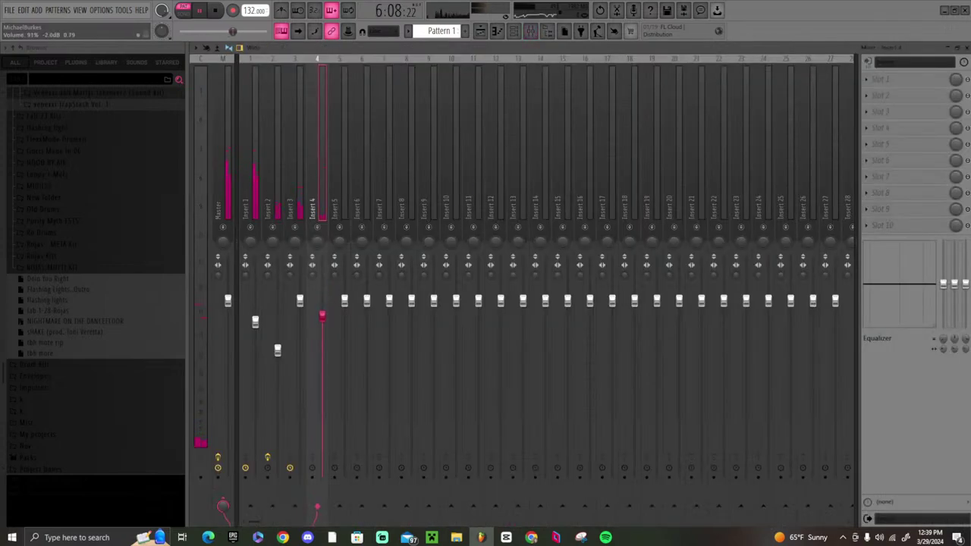
{"action": "key", "text": "space"}
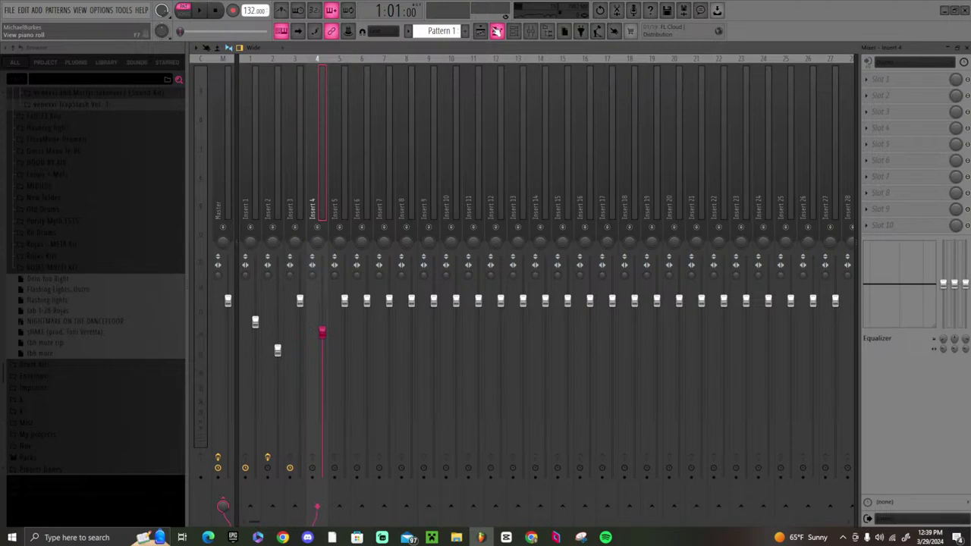
{"action": "left_click", "coordinate": [481, 30]}
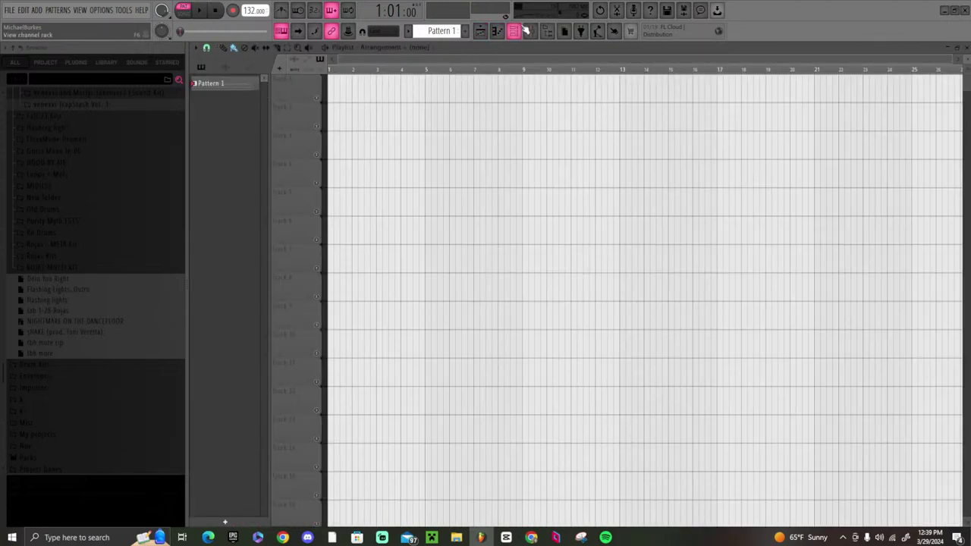
- Route the Snare channel to mixer track 5 and replace it with the Falcon synth
{"action": "key", "text": "F6"}
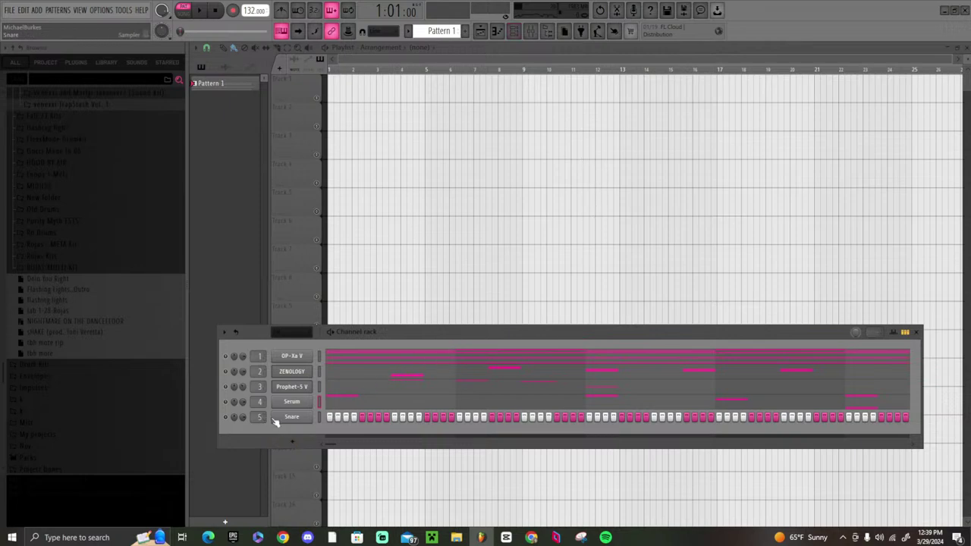
{"action": "right_click", "coordinate": [272, 417]}
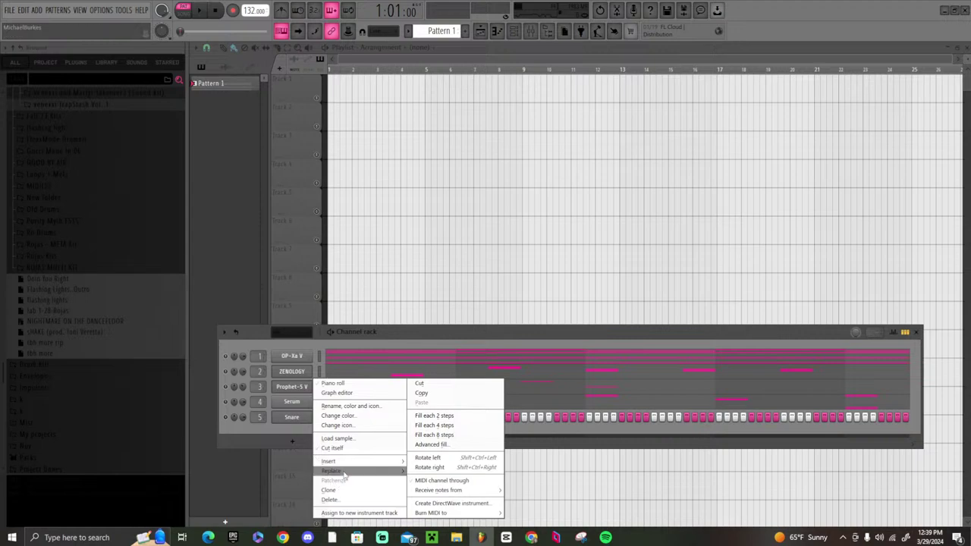
{"action": "mouse_move", "coordinate": [357, 468]}
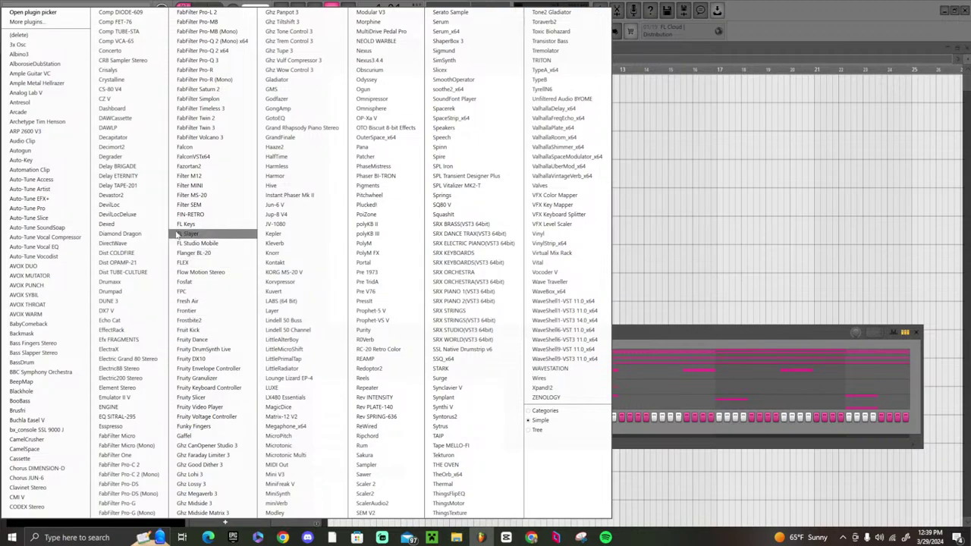
{"action": "left_click", "coordinate": [194, 147]}
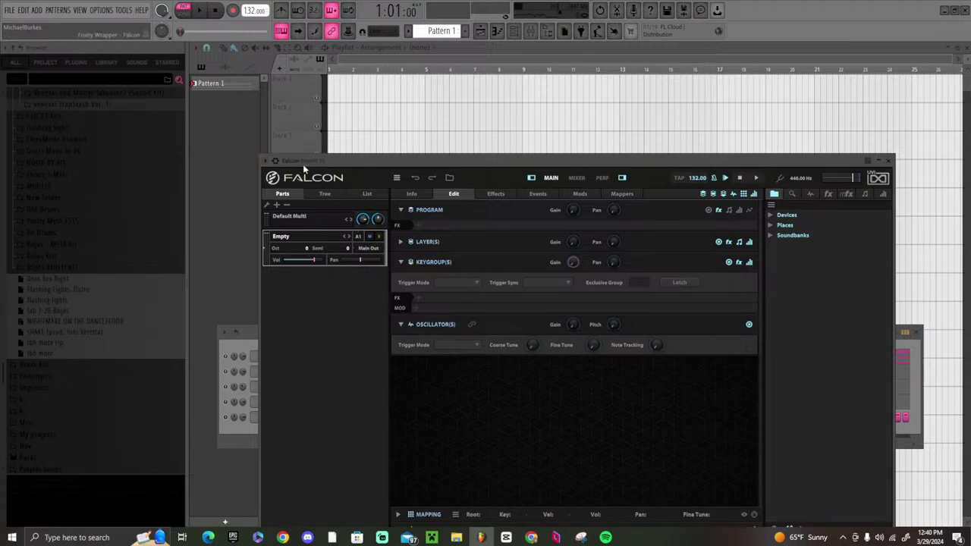
- Open the Falcon Factory rev2 soundbank from the UVI FALCON SOUNDBANK folder on the Backup Plus (D:) drive
{"action": "left_click", "coordinate": [771, 215]}
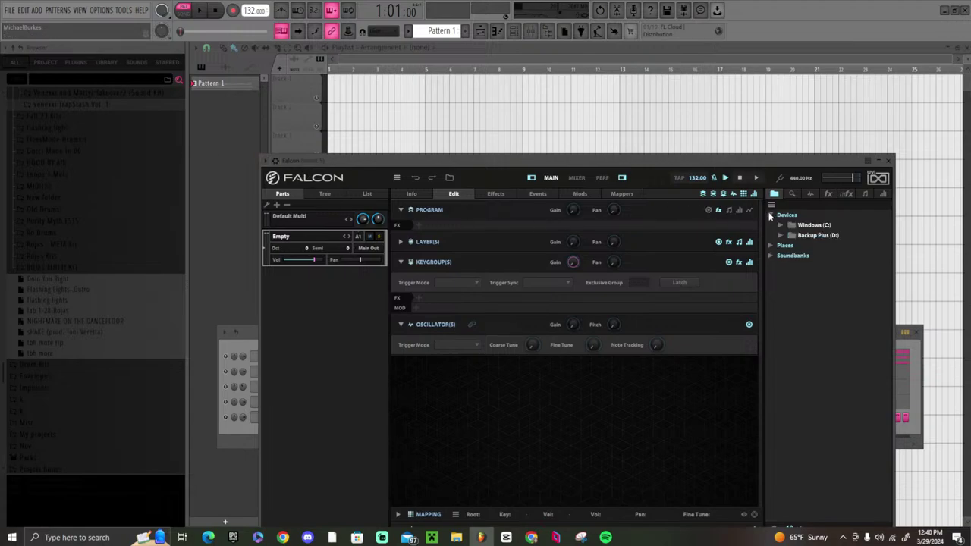
{"action": "left_click", "coordinate": [781, 236]}
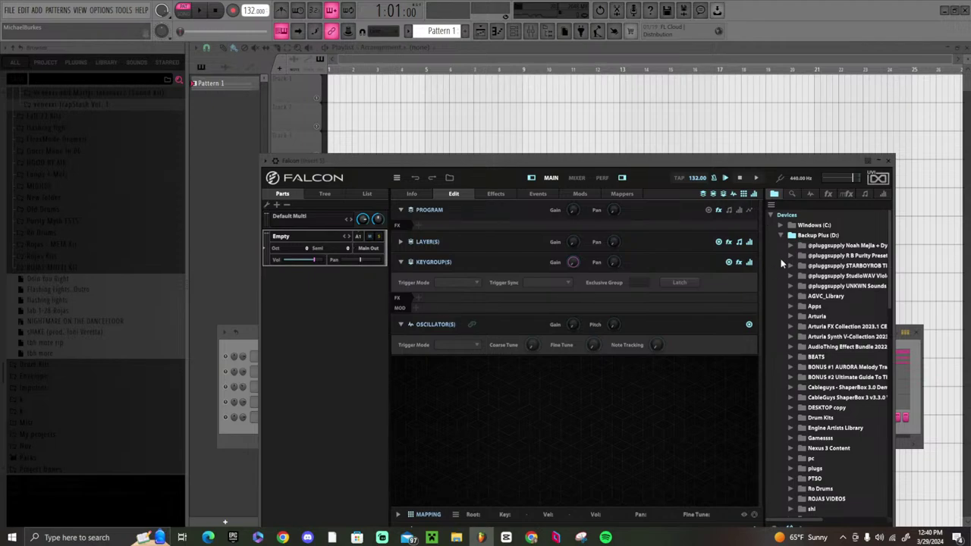
{"action": "scroll", "coordinate": [789, 277], "scroll_direction": "down", "scroll_amount": 10}
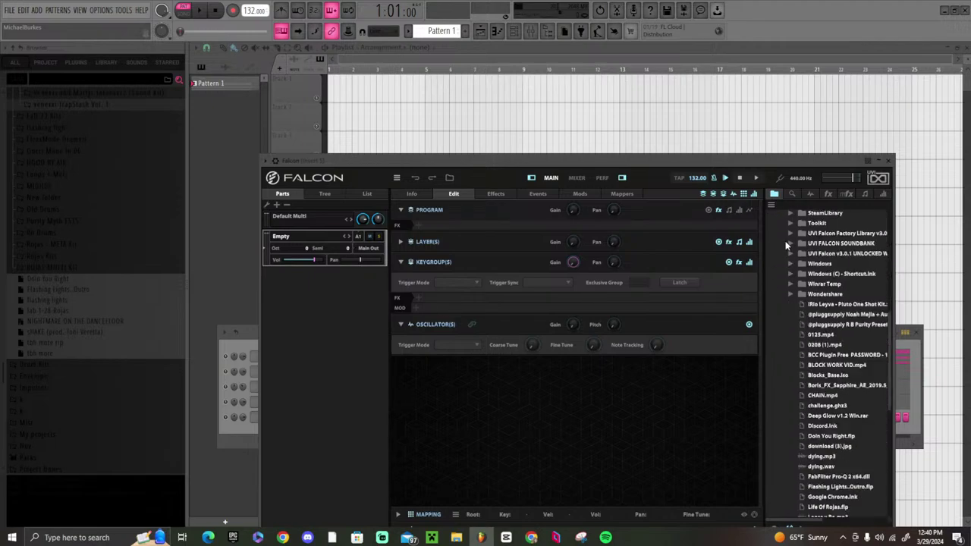
{"action": "left_click", "coordinate": [791, 243]}
{"action": "double_click", "coordinate": [814, 254]}
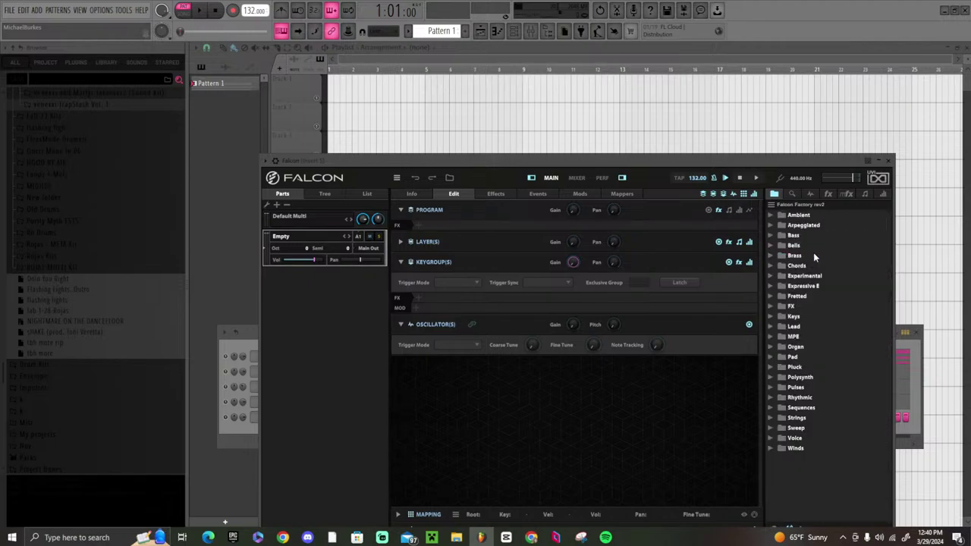
- Browse Falcon's Experimental presets, audition Attack Synth and load Diminished Scanner
{"action": "left_click", "coordinate": [771, 276]}
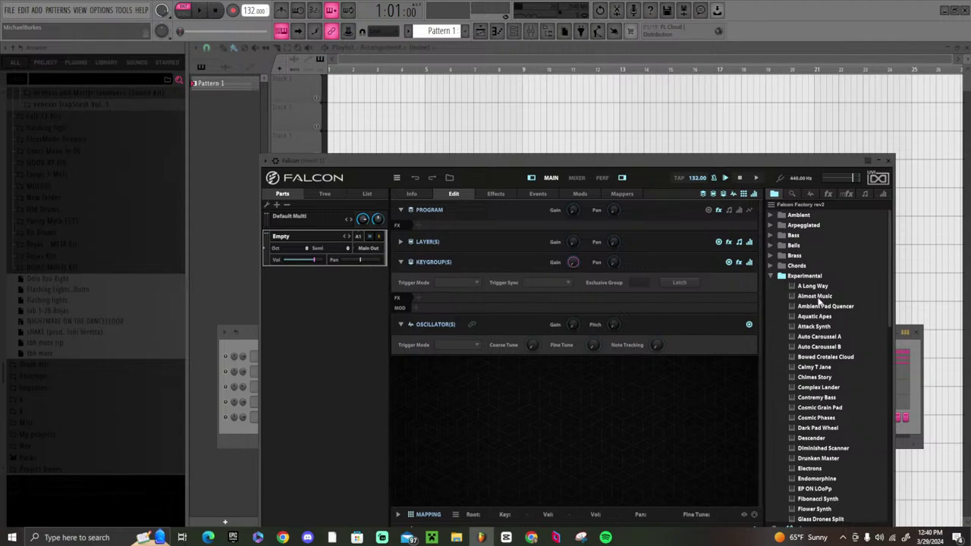
{"action": "scroll", "coordinate": [820, 304], "scroll_direction": "down", "scroll_amount": 5}
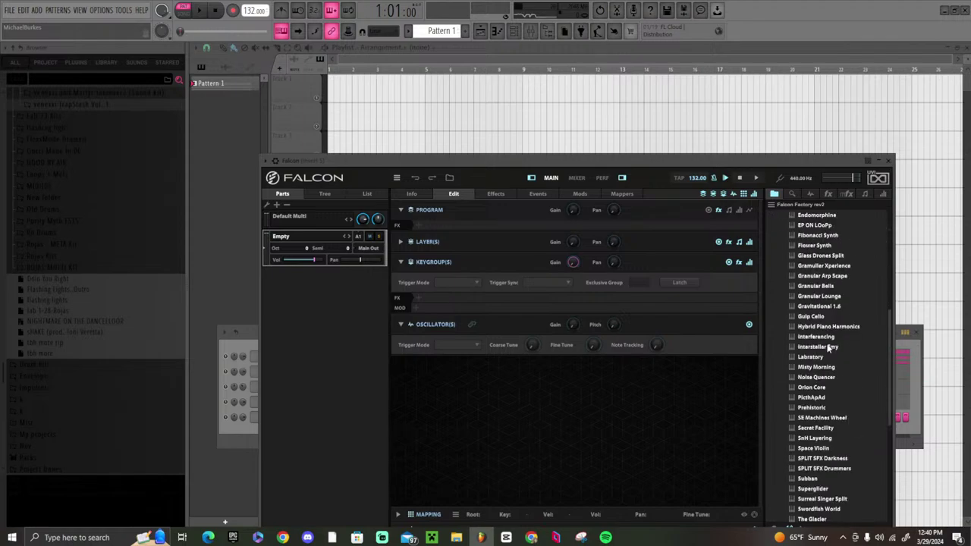
{"action": "scroll", "coordinate": [829, 348], "scroll_direction": "up", "scroll_amount": 5}
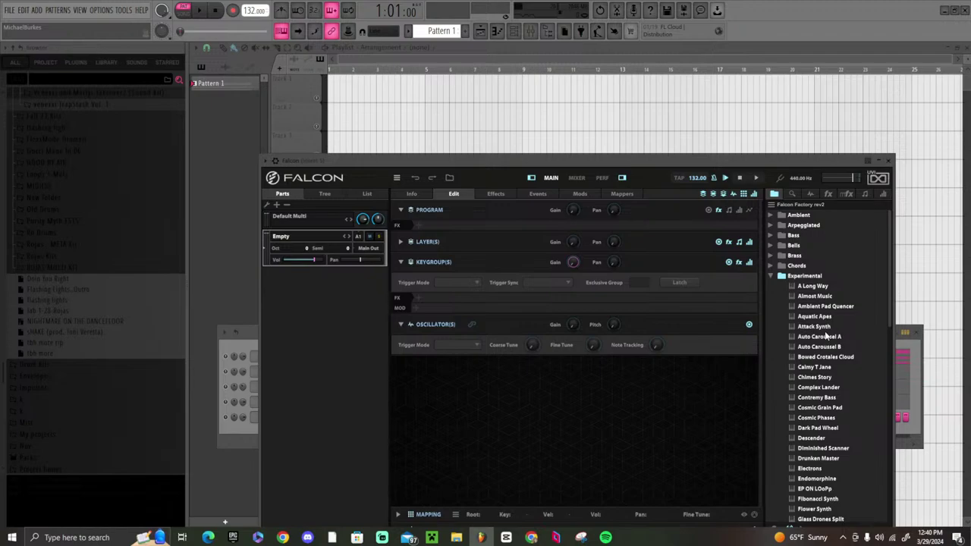
{"action": "double_click", "coordinate": [820, 330]}
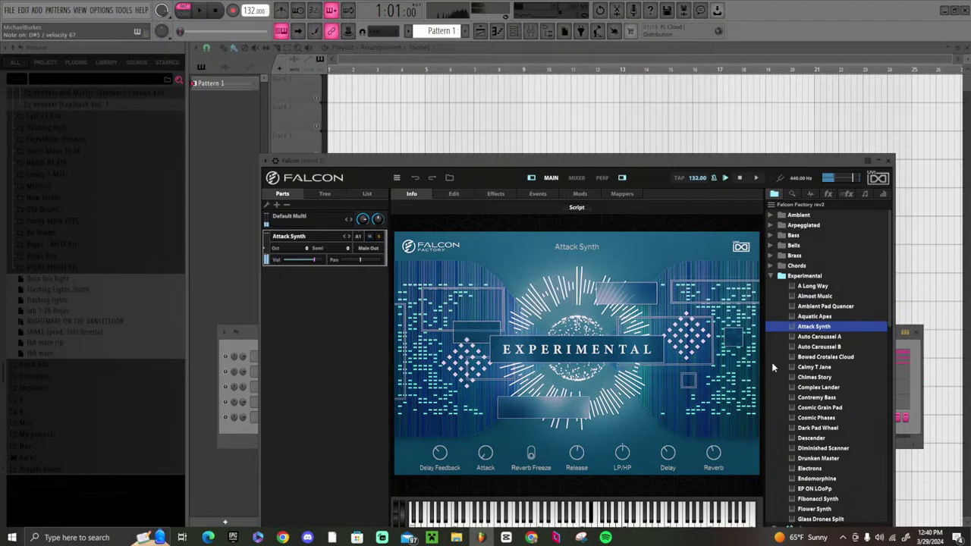
{"action": "double_click", "coordinate": [825, 448]}
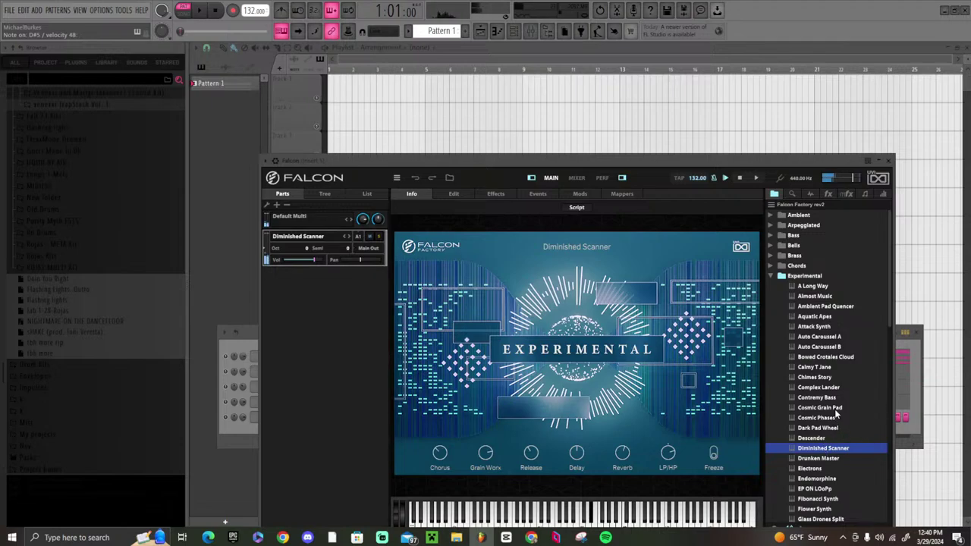
- Audition Falcon's Experimental presets Cosmic Grain Pad, Complex Lander and Flower Synth, load Chimes Story and close the synth window
{"action": "double_click", "coordinate": [835, 409]}
{"action": "double_click", "coordinate": [832, 389]}
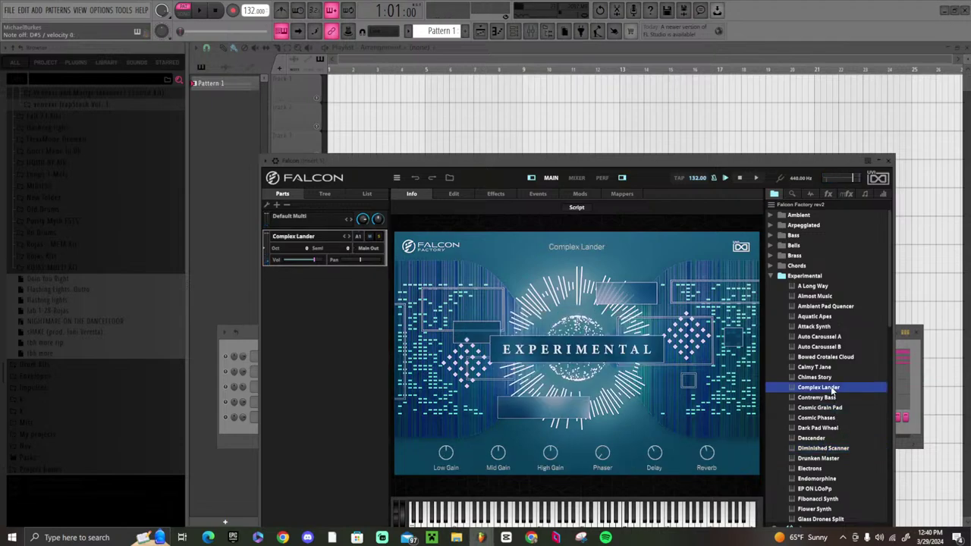
{"action": "double_click", "coordinate": [818, 377]}
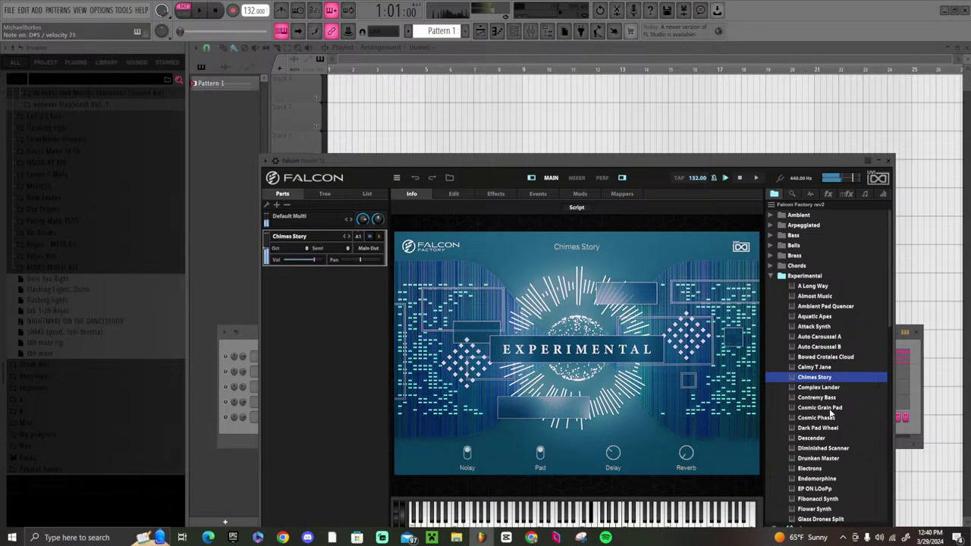
{"action": "scroll", "coordinate": [827, 425], "scroll_direction": "down", "scroll_amount": 2}
{"action": "double_click", "coordinate": [824, 457]}
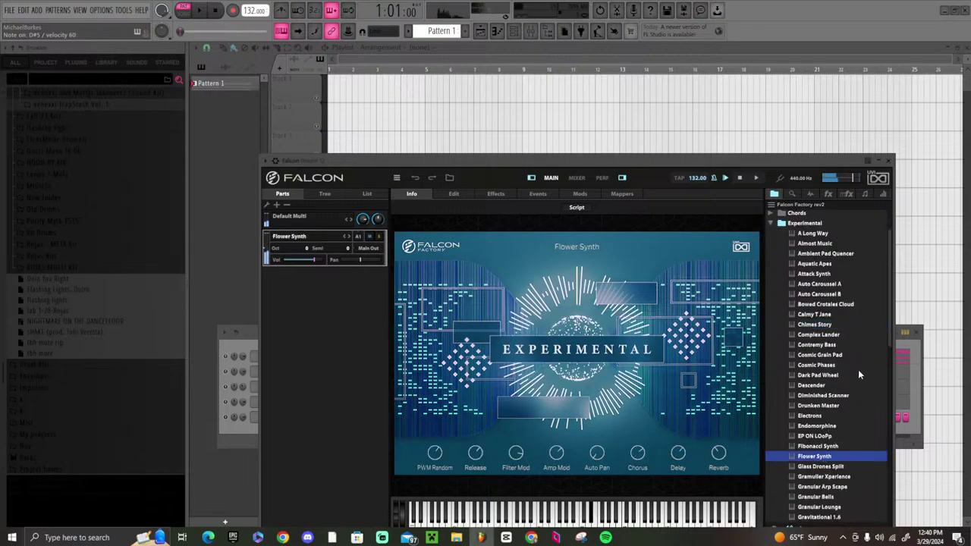
{"action": "left_click", "coordinate": [840, 334]}
{"action": "key", "text": "Up"}
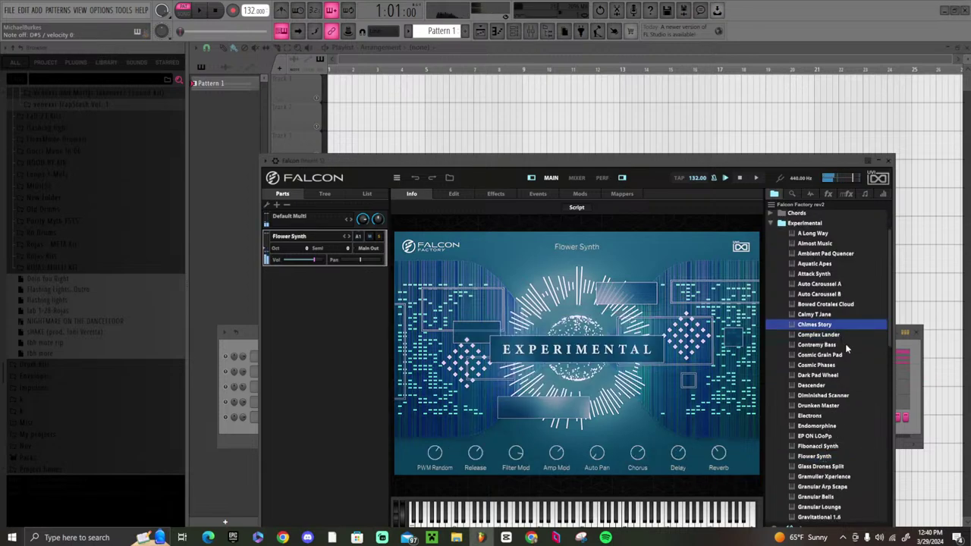
{"action": "double_click", "coordinate": [836, 326]}
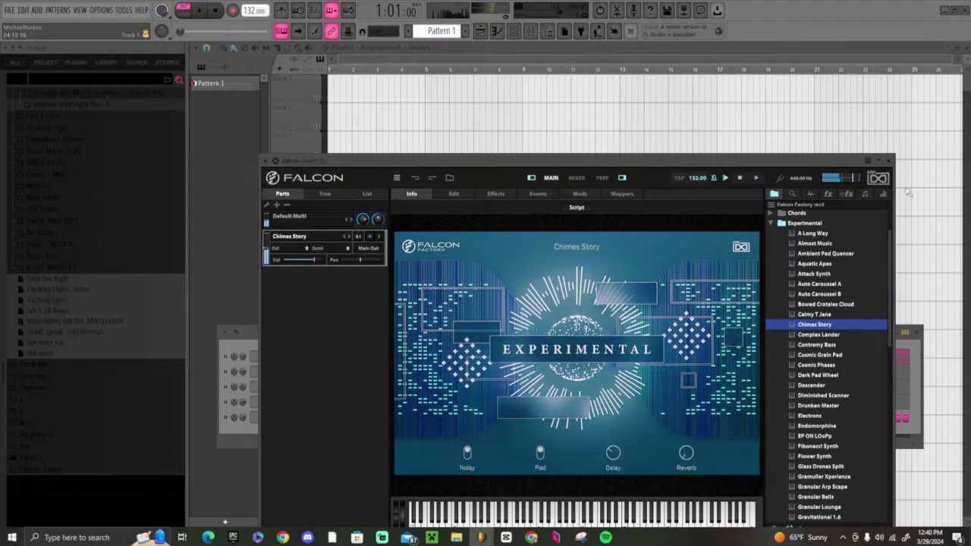
{"action": "left_click", "coordinate": [885, 162]}
- In Falcon's piano roll, lengthen the D#5 note to four bars and add a second four-bar D#5 note at bar 5
{"action": "right_click", "coordinate": [296, 417]}
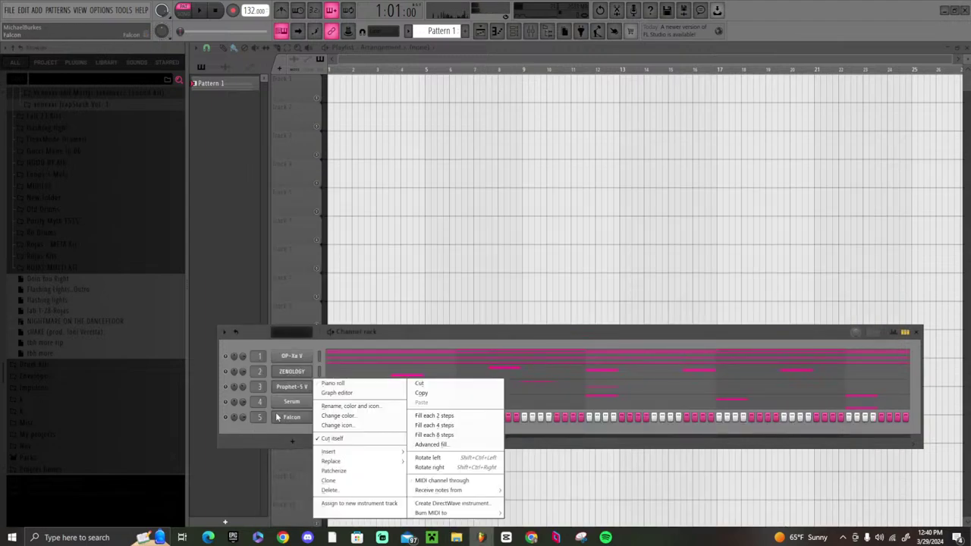
{"action": "left_click", "coordinate": [334, 383]}
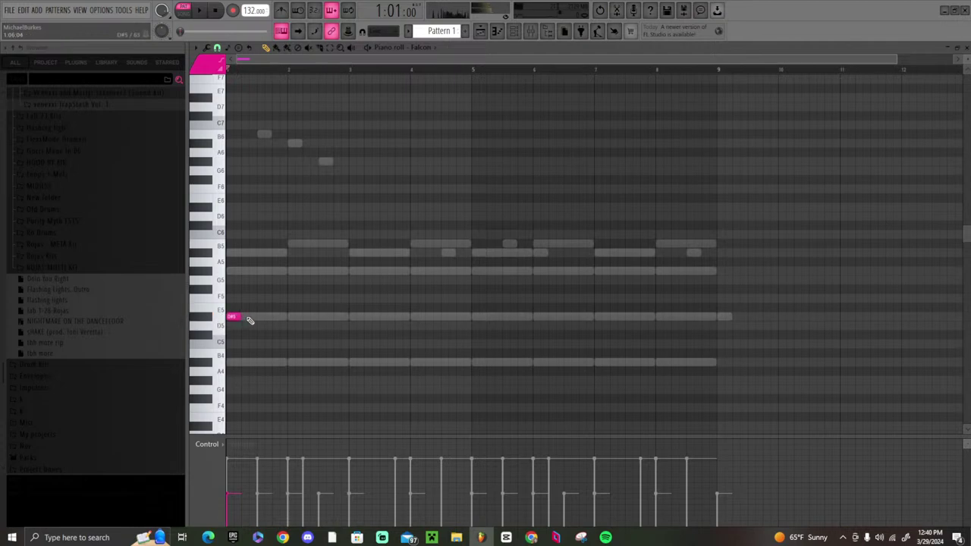
{"action": "left_click_drag", "start_coordinate": [243, 316], "coordinate": [461, 321]}
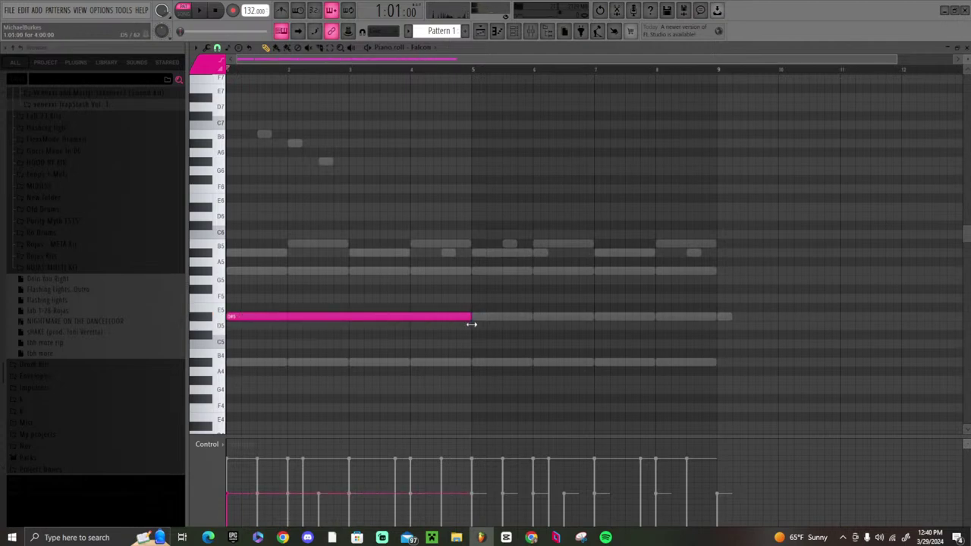
{"action": "left_click", "coordinate": [475, 317]}
- Play the pattern, lower the volume of Falcon's mixer track, Insert 5, and stop playback
{"action": "key", "text": "space"}
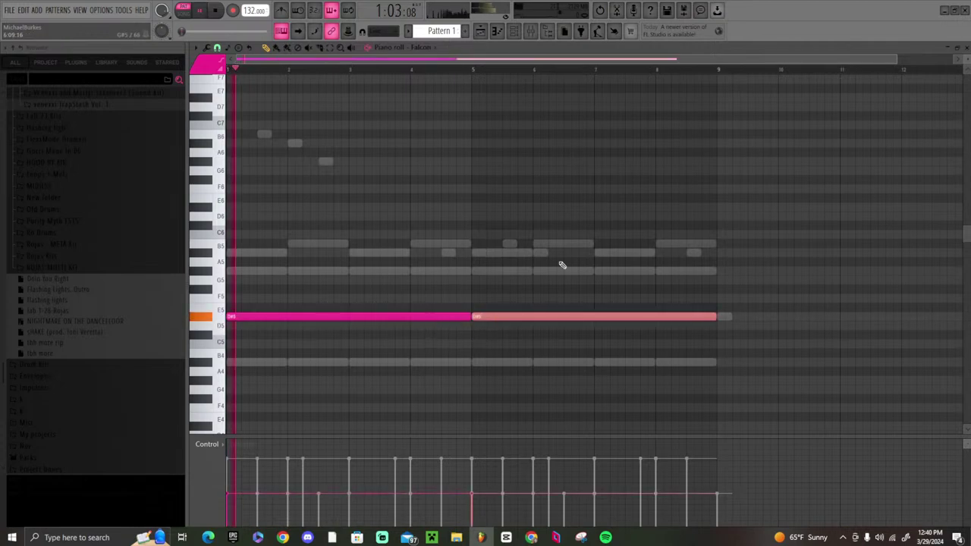
{"action": "left_click", "coordinate": [531, 31]}
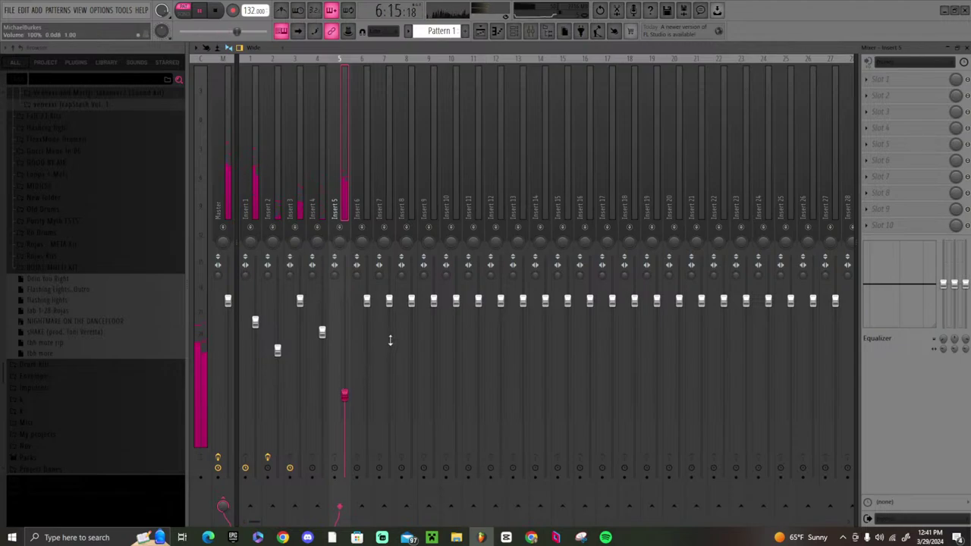
{"action": "left_click", "coordinate": [518, 33]}
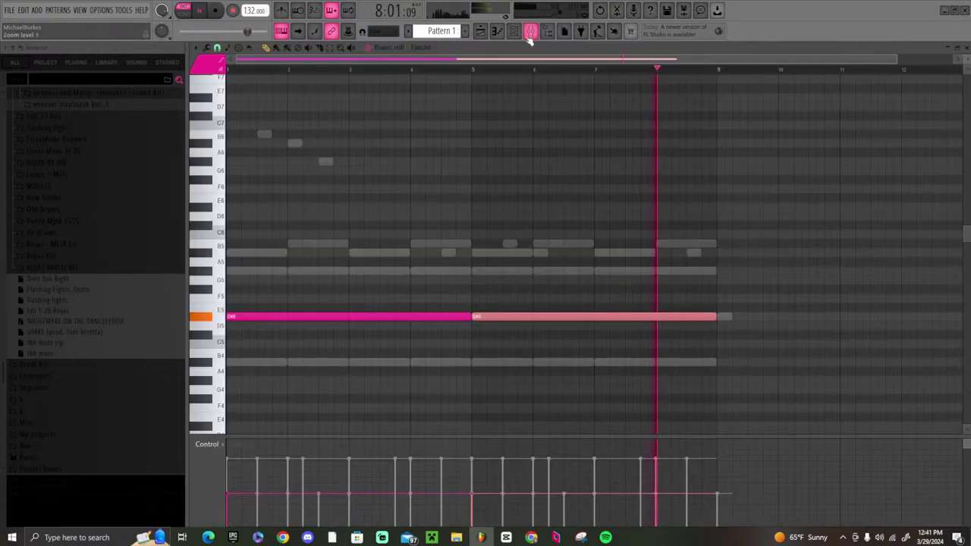
{"action": "left_click", "coordinate": [522, 38]}
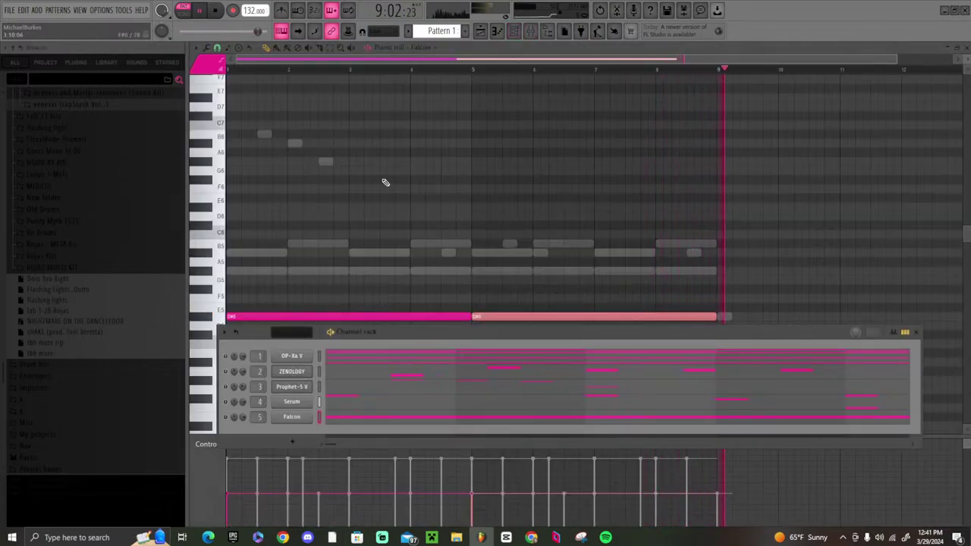
{"action": "left_click", "coordinate": [661, 205]}
{"action": "key", "text": "space"}
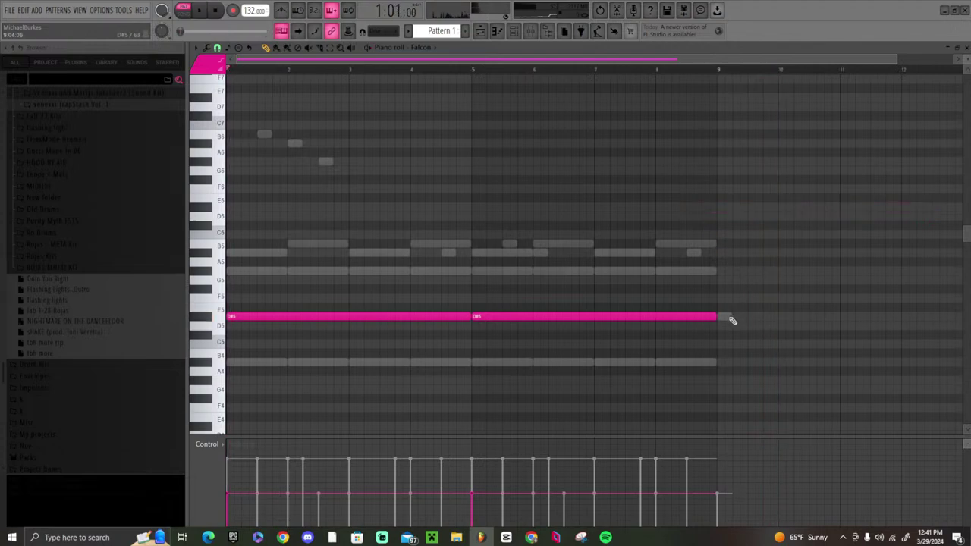
- Delete the stray D#5 note at bar 9 from Serum's part, play the pattern and split Pattern 1 by channel
{"action": "right_click", "coordinate": [725, 317]}
{"action": "key", "text": "space"}
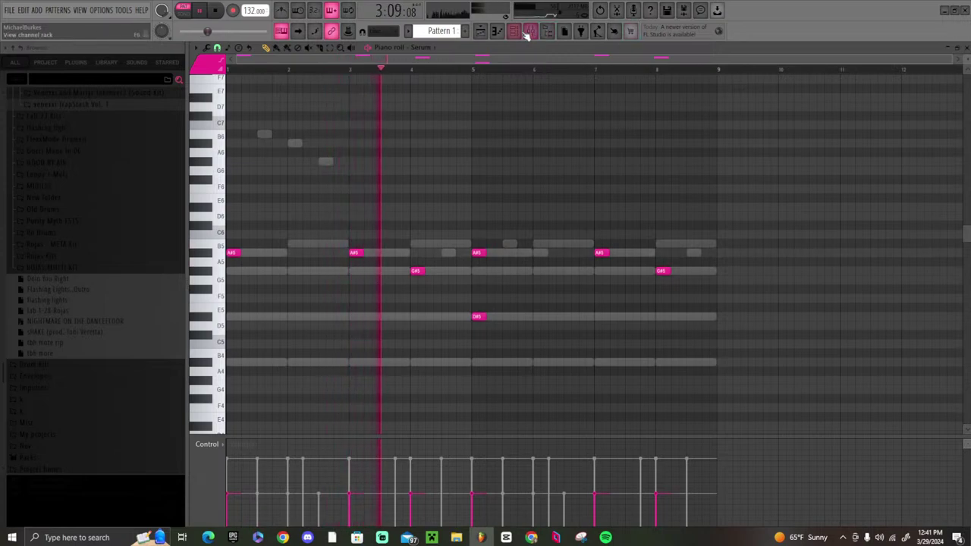
{"action": "left_click", "coordinate": [490, 32]}
{"action": "right_click", "coordinate": [238, 85]}
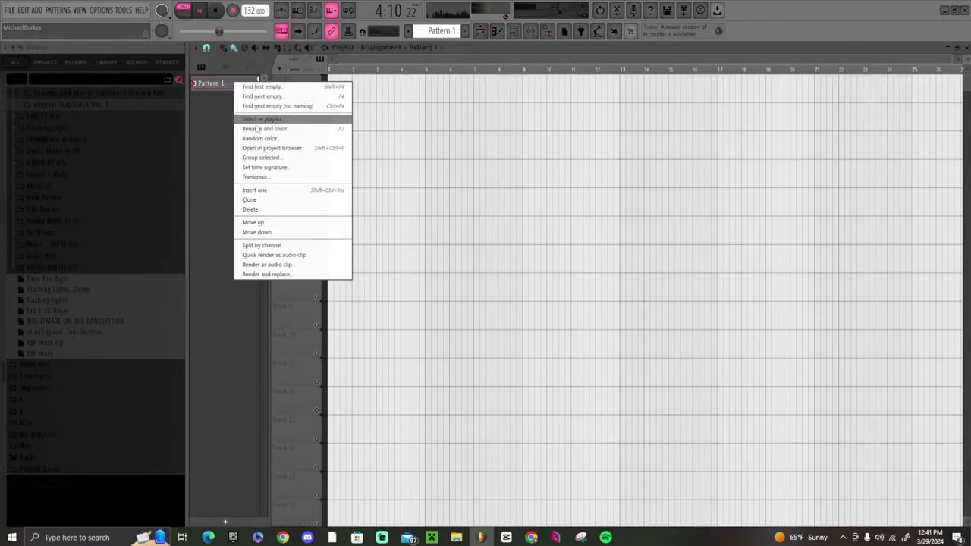
{"action": "left_click", "coordinate": [258, 245]}
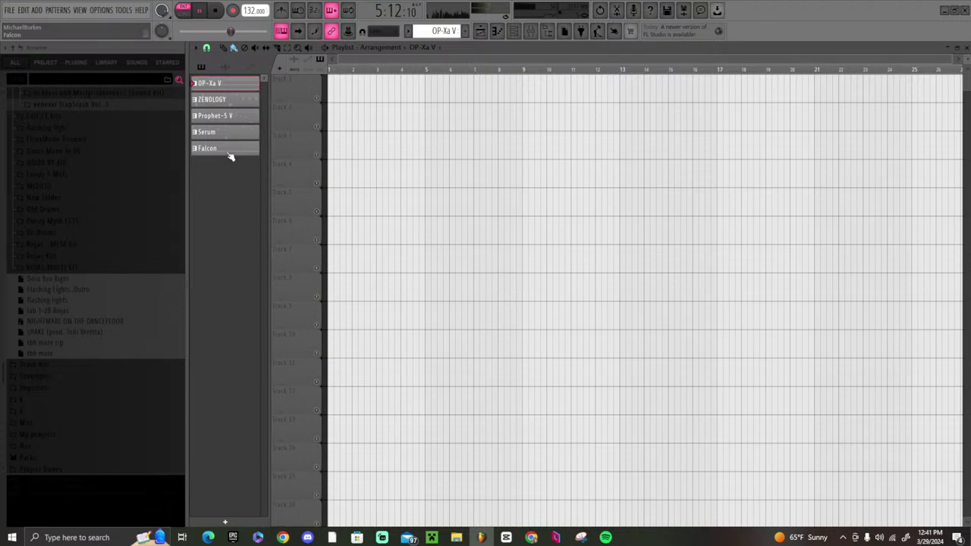
- Place the five instrument patterns on Tracks 1 to 5 and duplicate them every eight bars up to bar 41
{"action": "key", "text": "ctrl+b"}
{"action": "key", "text": "ctrl+b"}
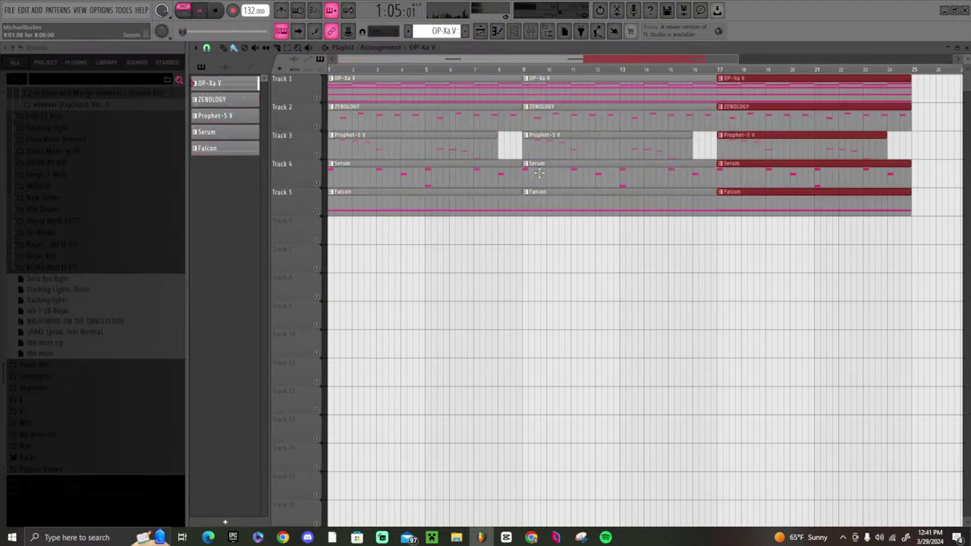
{"action": "key", "text": "ctrl+b"}
{"action": "key", "text": "ctrl+b"}
{"action": "scroll", "coordinate": [628, 74], "scroll_direction": "down", "scroll_amount": 2}
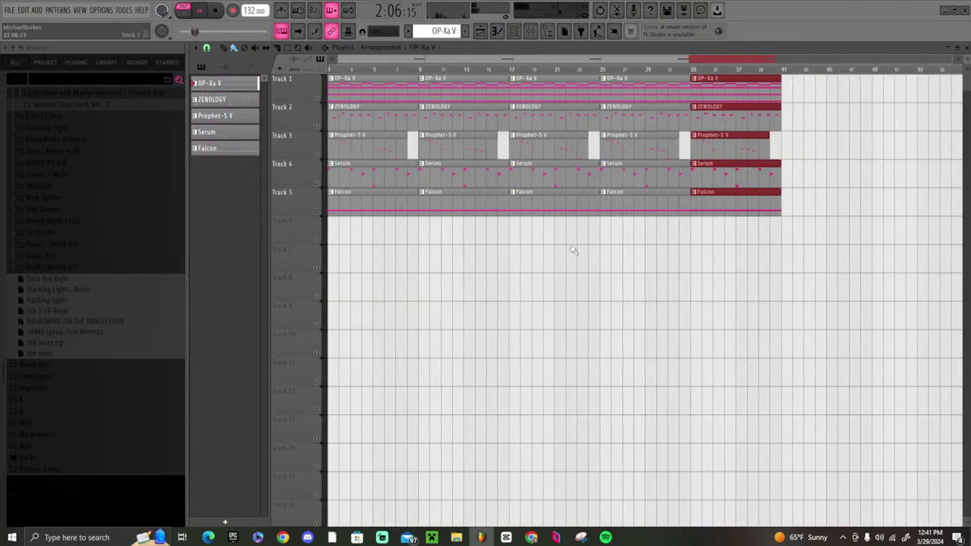
- Delete the Falcon clips starting at bars 9 and 17 on Track 5
{"action": "right_click", "coordinate": [488, 209]}
{"action": "right_click", "coordinate": [531, 209]}
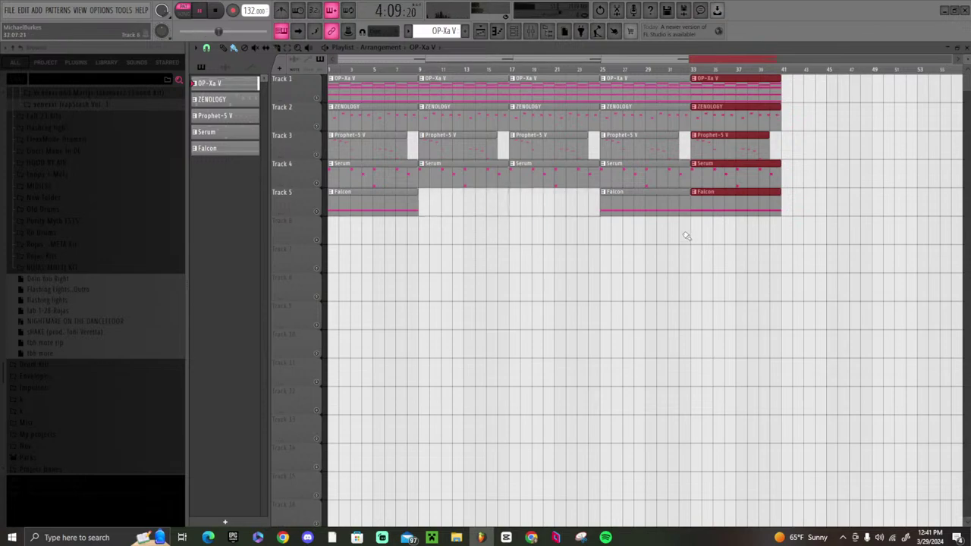
{"action": "left_click", "coordinate": [610, 212]}
{"action": "left_click_drag", "start_coordinate": [606, 210], "coordinate": [651, 219]}
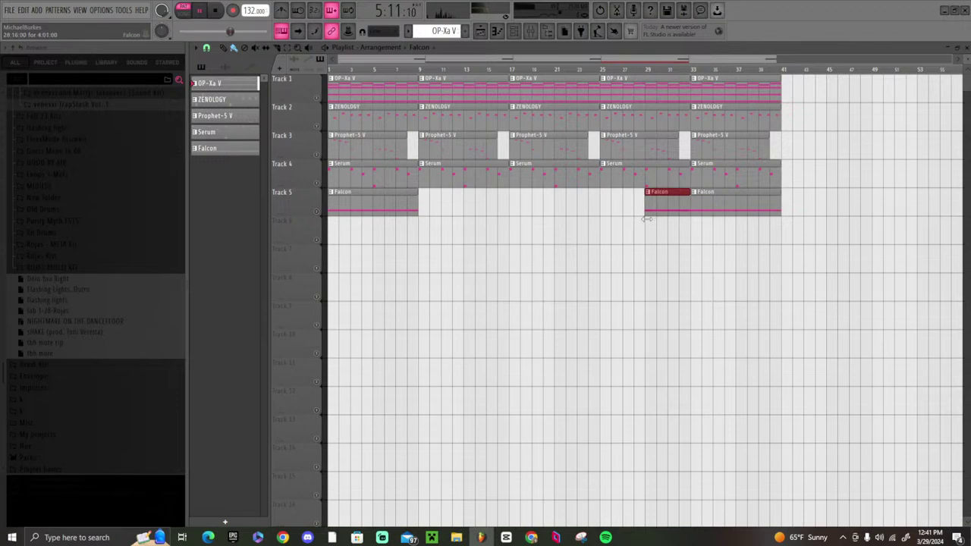
{"action": "key", "text": "ctrl+z"}
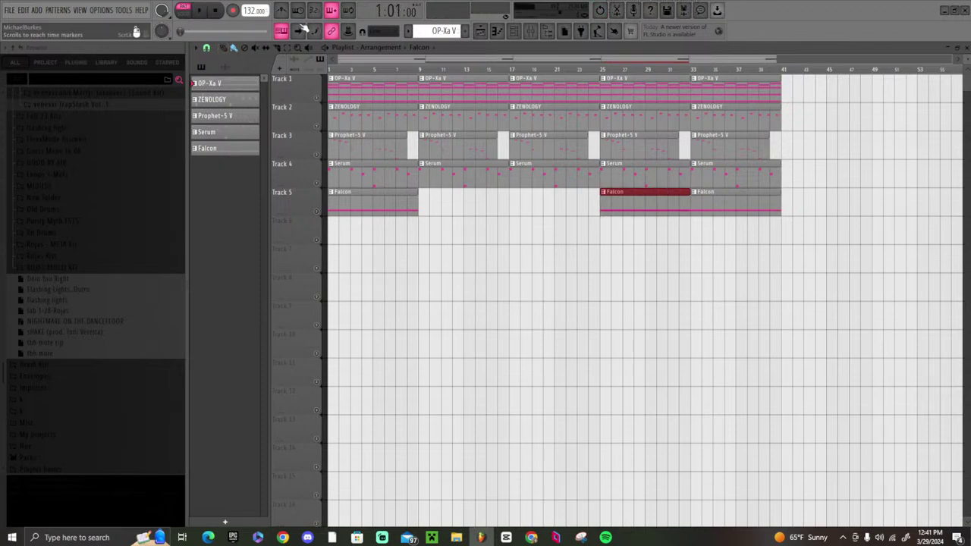
- Set the playlist snap to Bar and trim the start of the Falcon clip at bar 25 to bar 29
{"action": "left_click", "coordinate": [208, 48]}
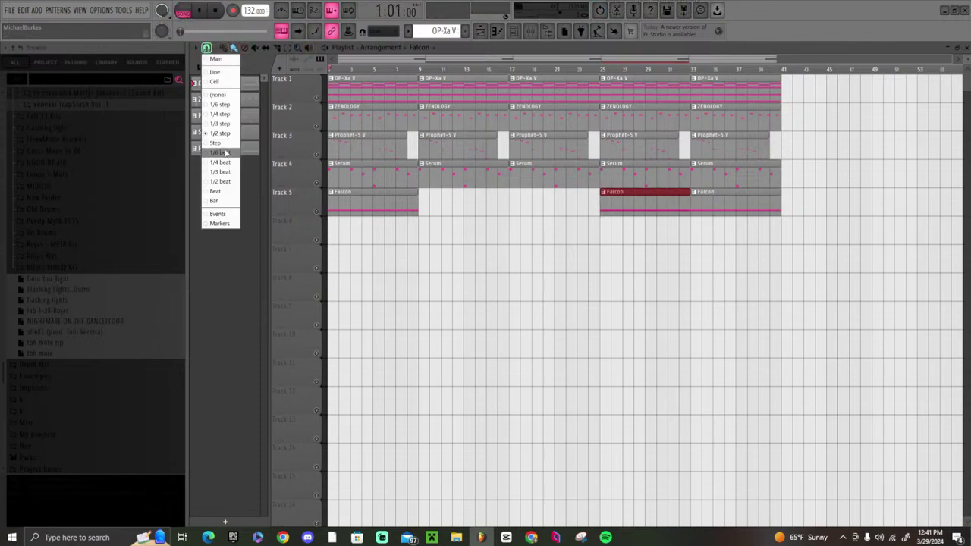
{"action": "left_click", "coordinate": [220, 200]}
{"action": "left_click_drag", "start_coordinate": [609, 205], "coordinate": [652, 222]}
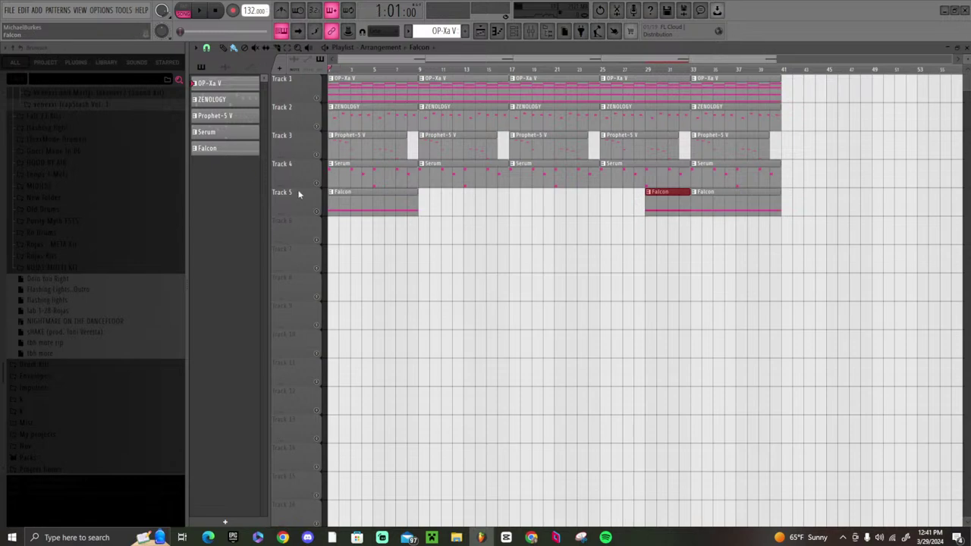
- During playback, delete the Prophet-5 V clip at bar 9 and the ZENOLOGY clip at bar 17, and remove and restore Serum's clip at bar 9
{"action": "key", "text": "space"}
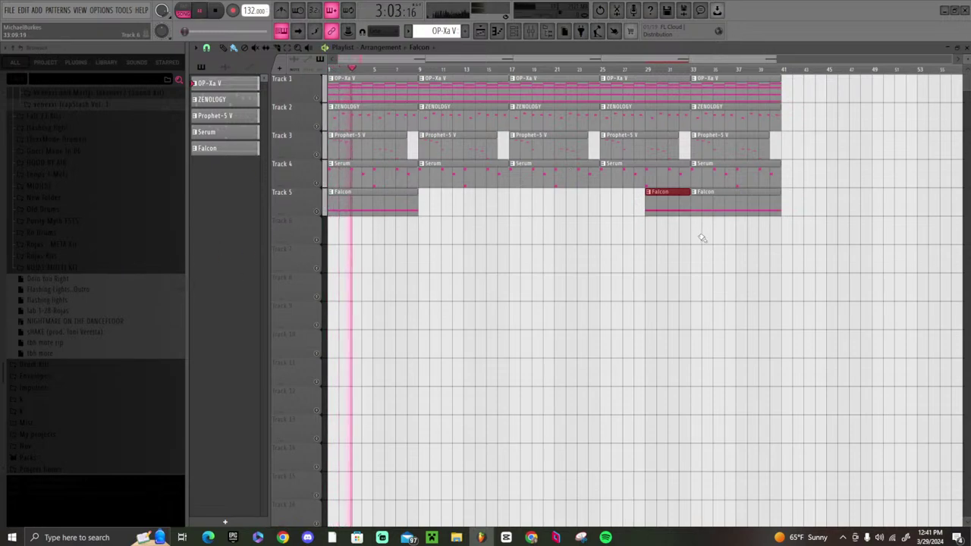
{"action": "right_click", "coordinate": [474, 148]}
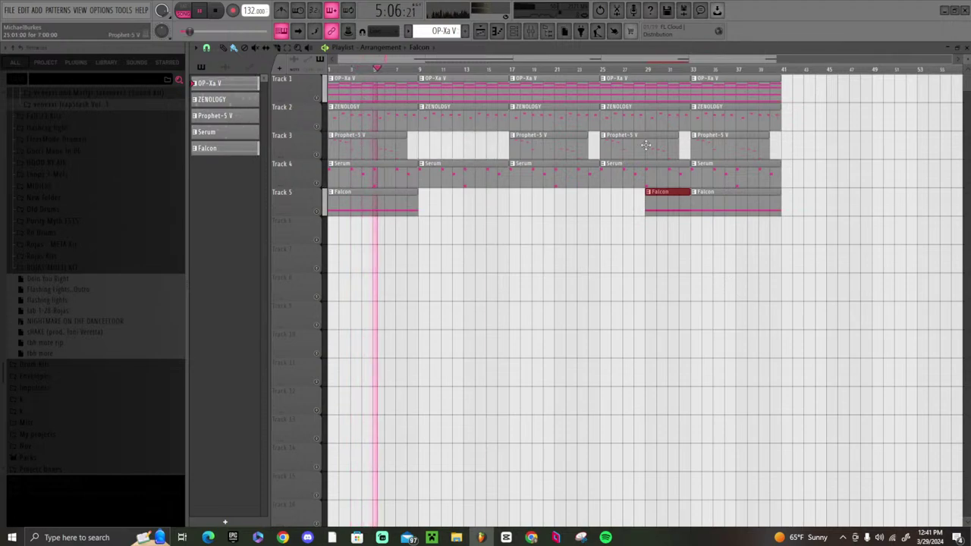
{"action": "right_click", "coordinate": [460, 182]}
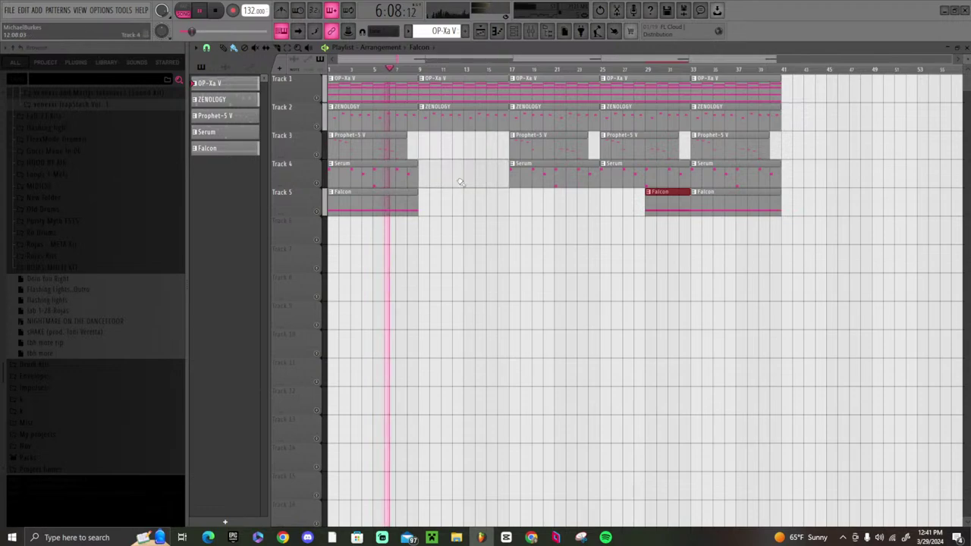
{"action": "right_click", "coordinate": [546, 114]}
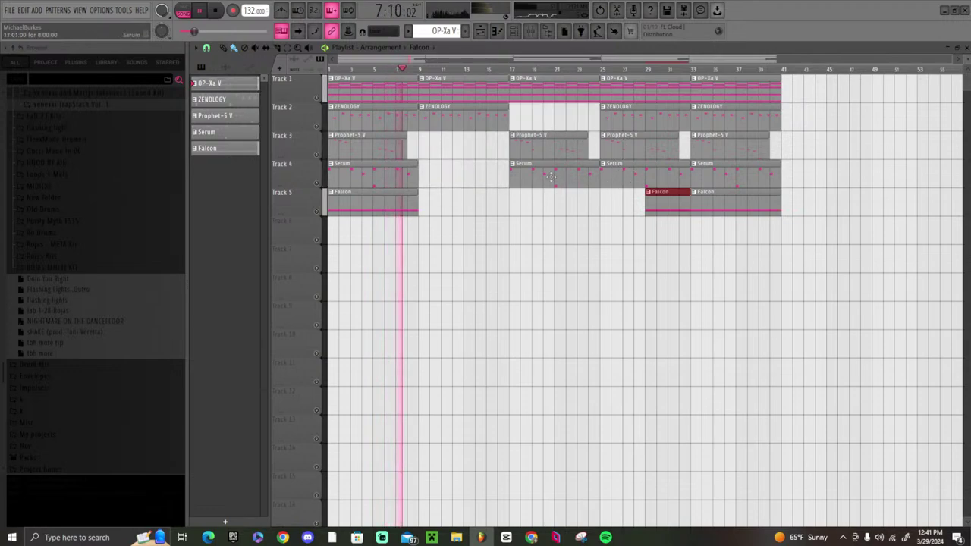
{"action": "left_click", "coordinate": [395, 176]}
{"action": "left_click", "coordinate": [455, 176]}
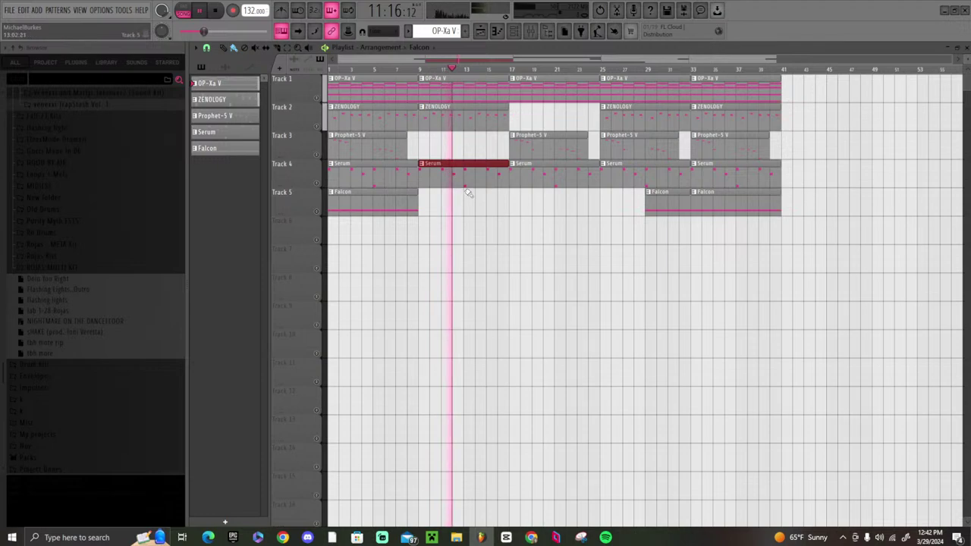
- Lower the volume of mixer track Insert 4 a little further, return to the playlist and stop playback
{"action": "key", "text": "F9"}
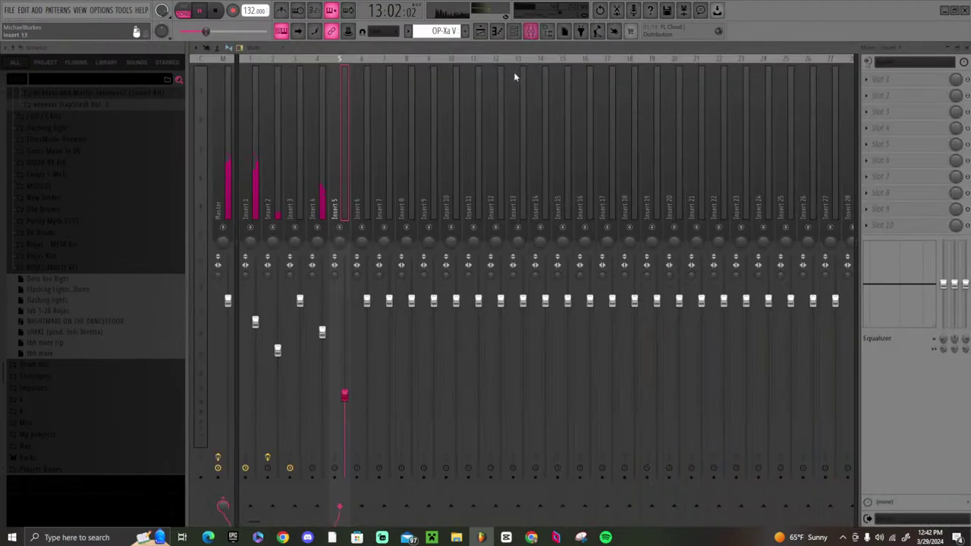
{"action": "left_click_drag", "start_coordinate": [323, 333], "coordinate": [322, 348]}
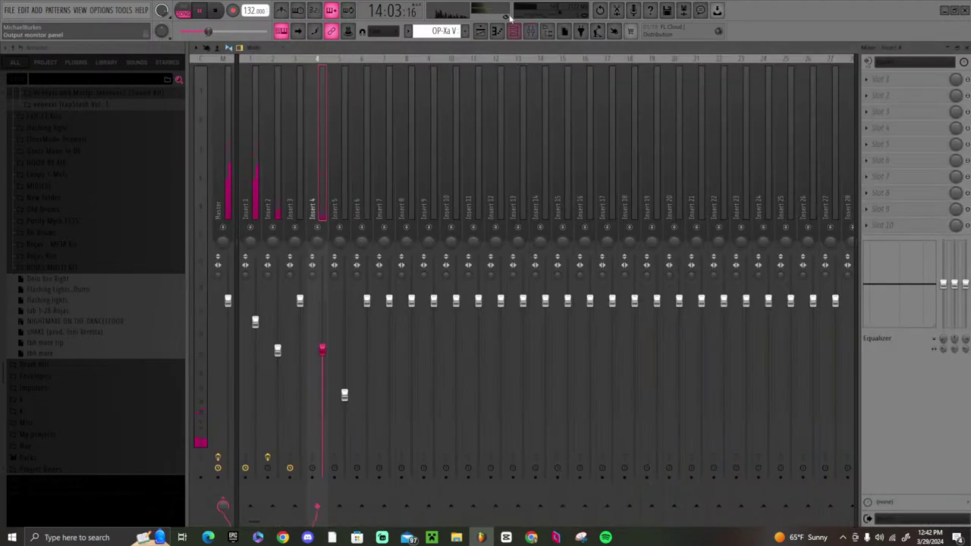
{"action": "left_click", "coordinate": [480, 30]}
{"action": "key", "text": "space"}
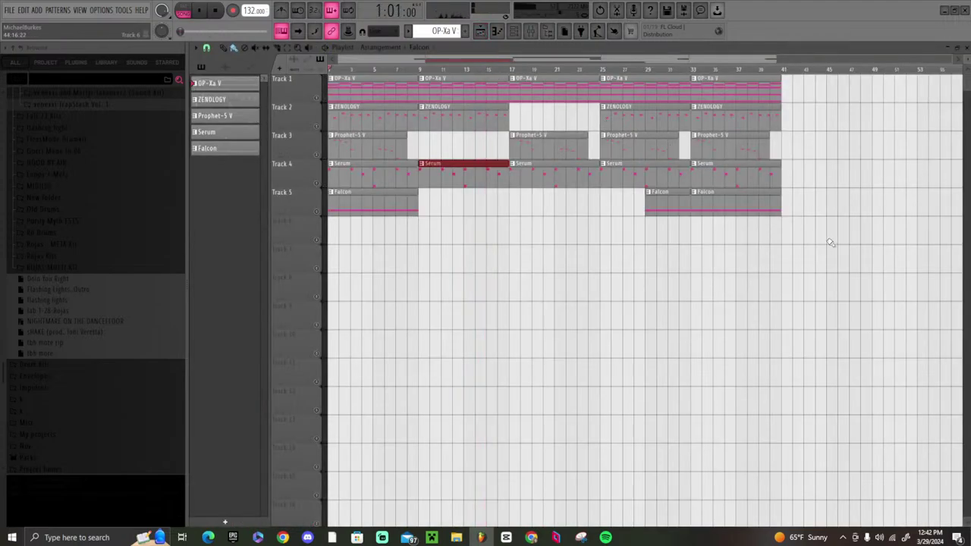
- Delete the Prophet-5 V clip at bar 25 and consolidate all playlist clips into one audio clip
{"action": "right_click", "coordinate": [629, 152]}
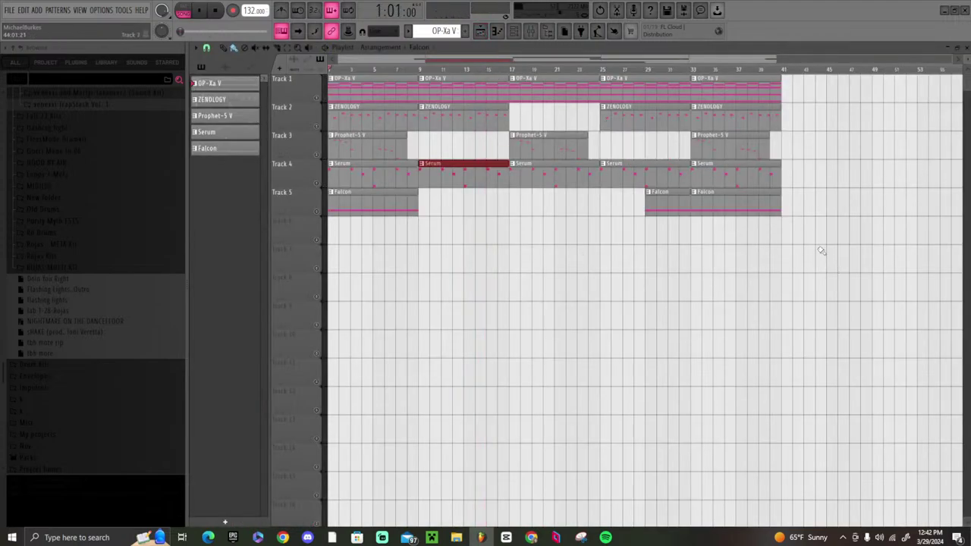
{"action": "key", "text": "ctrl+a"}
{"action": "key", "text": "ctrl+alt+c"}
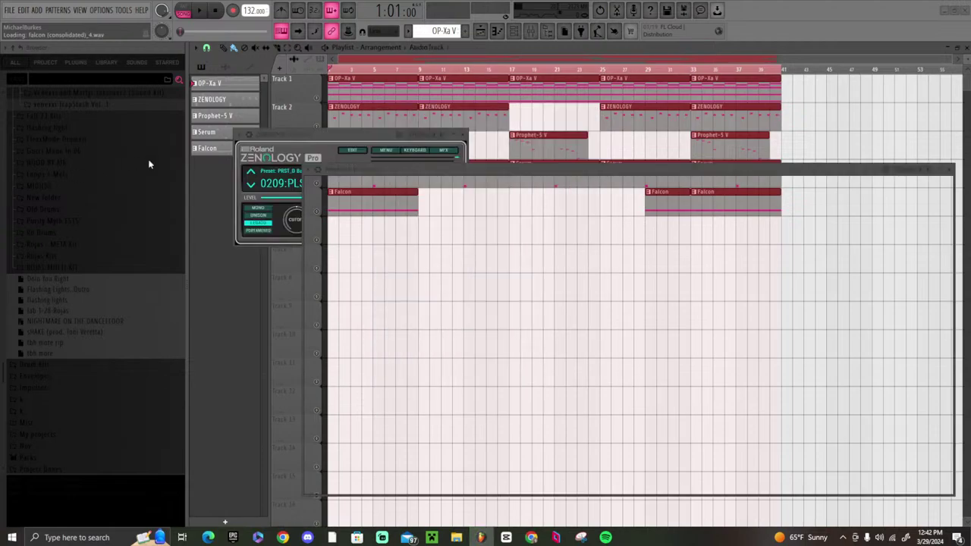
- Clear the other windows and change the time-stretching mode of the consolidated Falcon audio clip
{"action": "key", "text": "F12"}
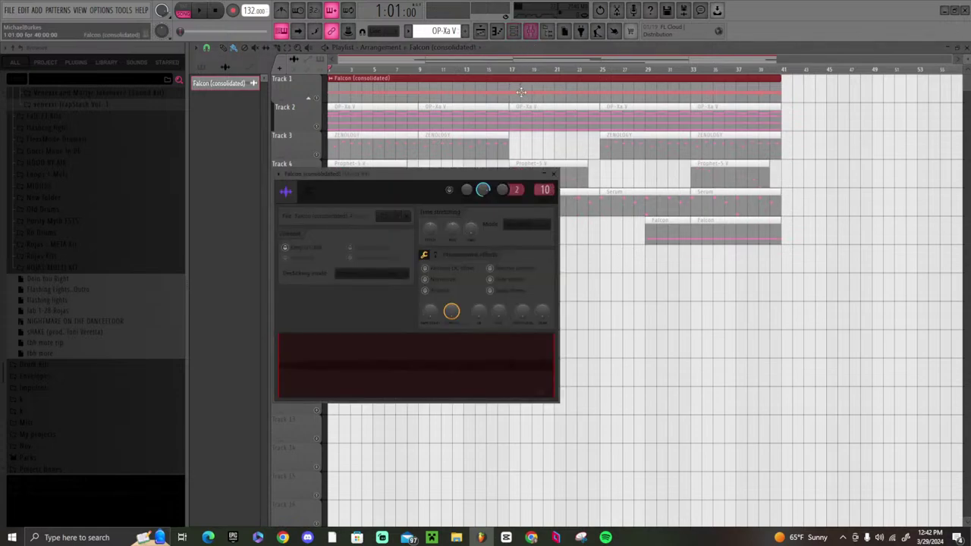
{"action": "left_click", "coordinate": [510, 225]}
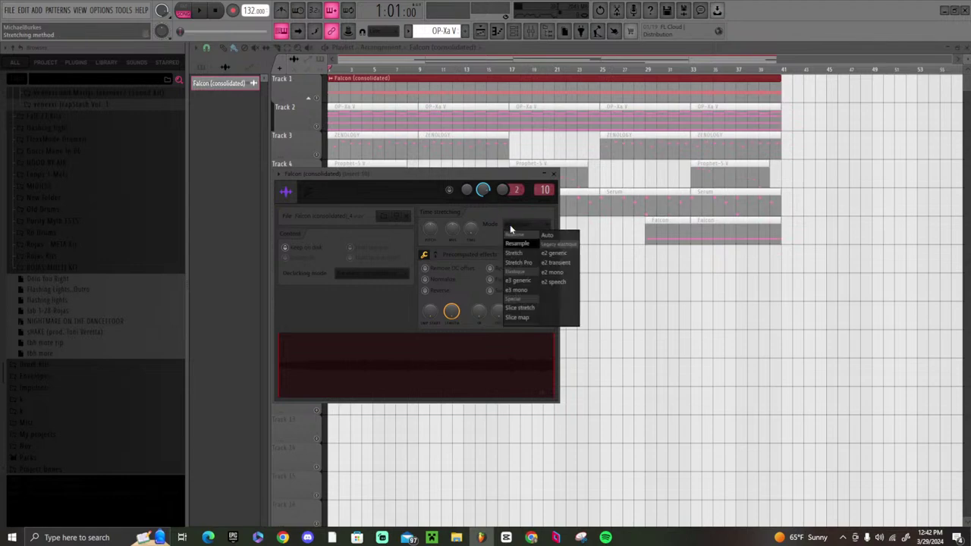
{"action": "left_click", "coordinate": [516, 258]}
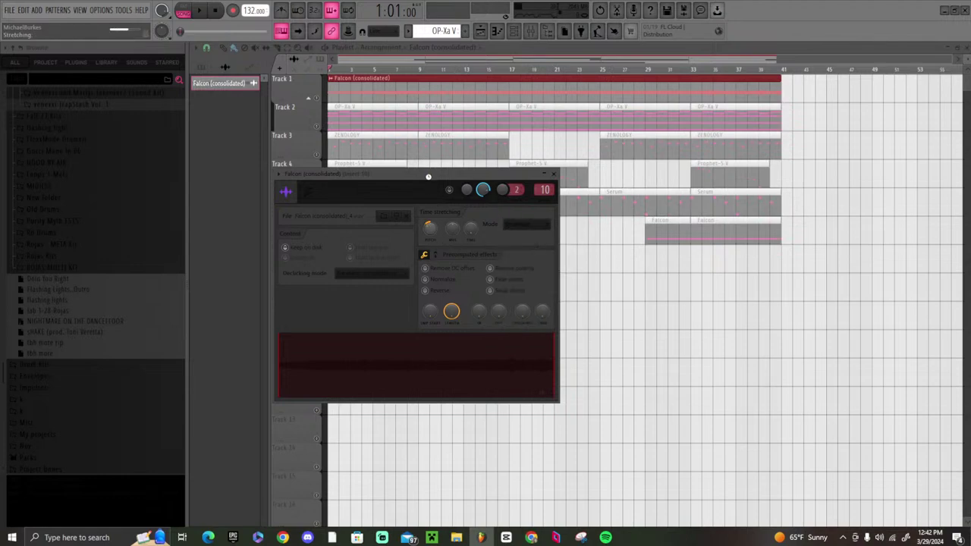
- Play the consolidated Falcon clip briefly and reset its time-stretching pitch to the default
{"action": "key", "text": "space"}
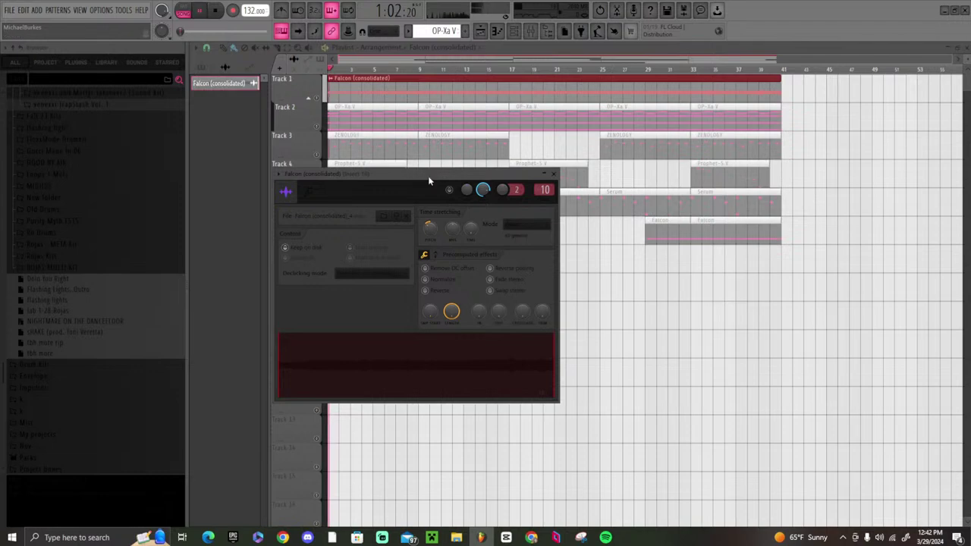
{"action": "right_click", "coordinate": [429, 229]}
{"action": "left_click", "coordinate": [449, 246]}
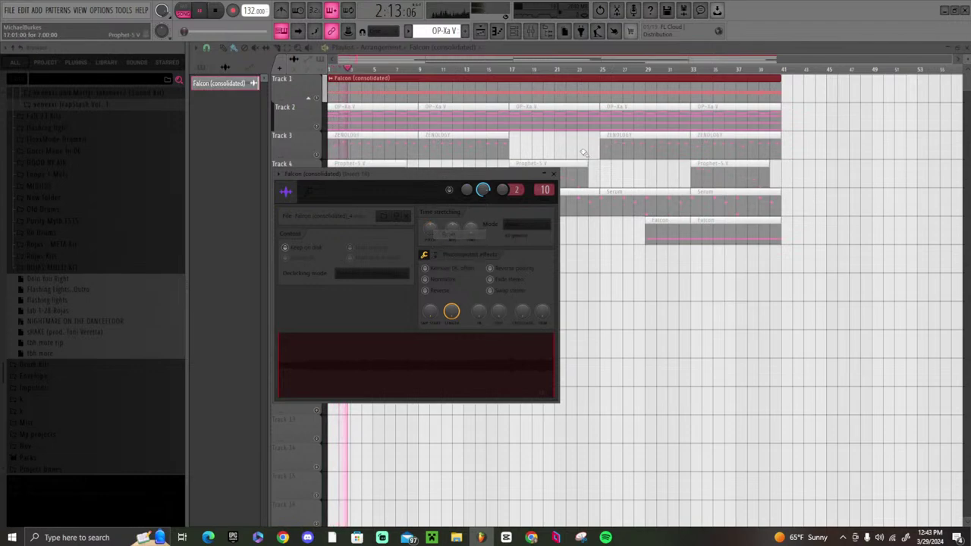
{"action": "key", "text": "space"}
- Load TheOrb_x64 into effect slot 1 of mixer track Insert 10
{"action": "left_click", "coordinate": [549, 30]}
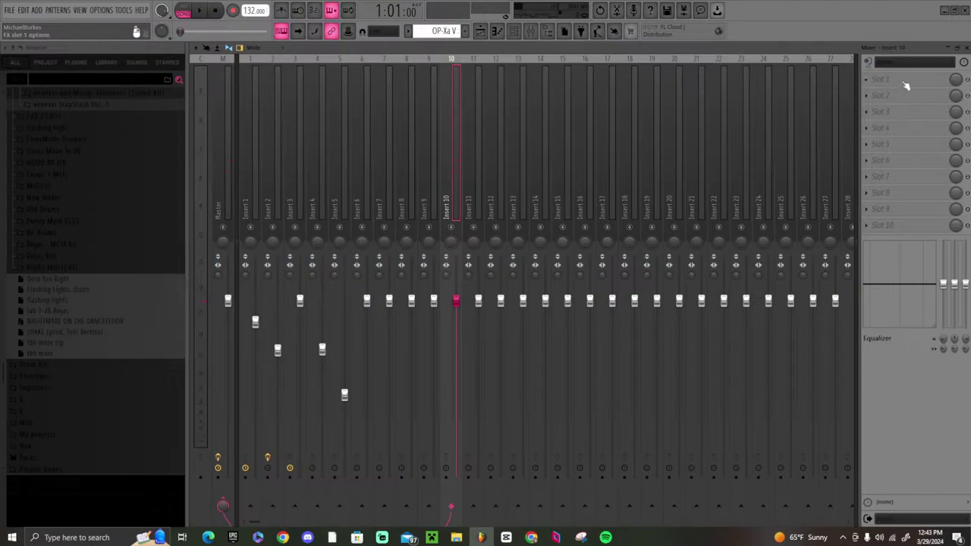
{"action": "left_click", "coordinate": [905, 80]}
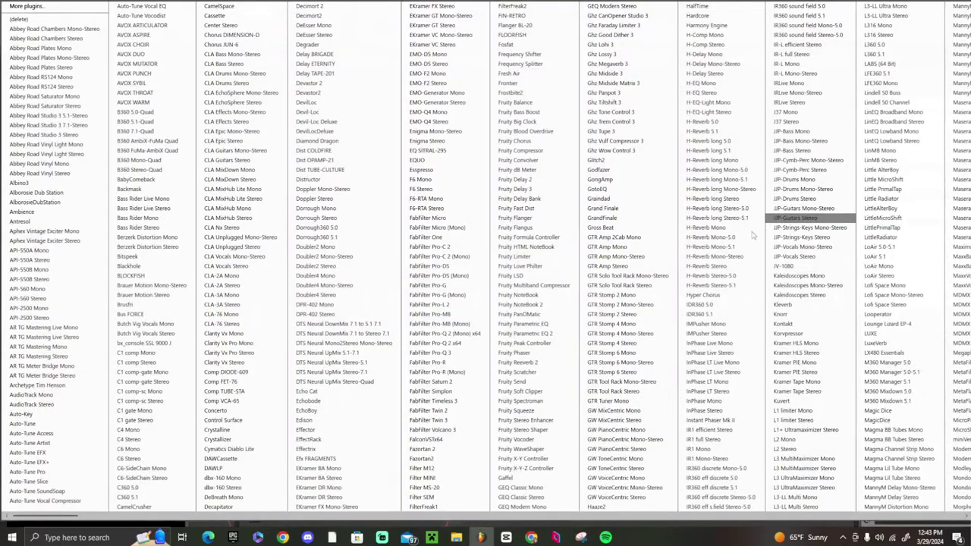
{"action": "scroll", "coordinate": [698, 256], "scroll_direction": "down", "scroll_amount": 3}
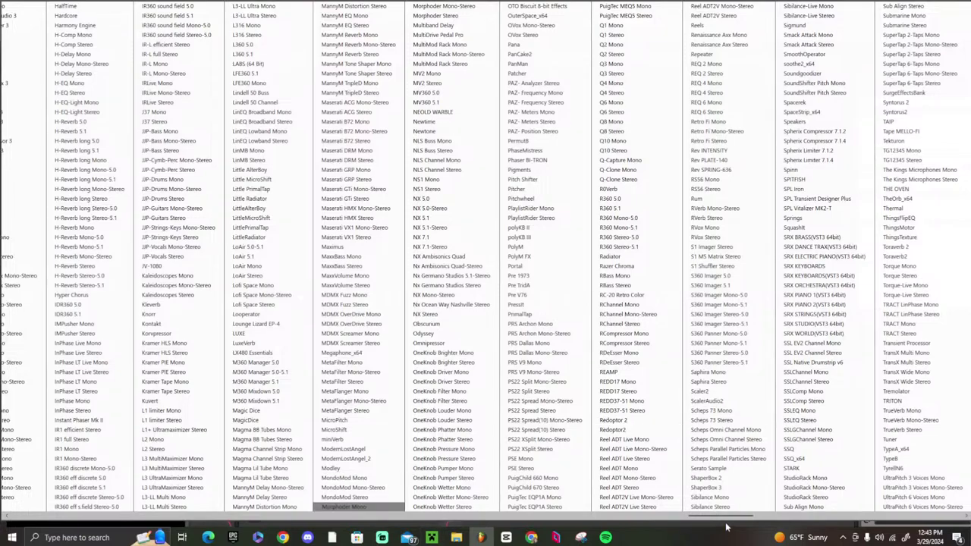
{"action": "left_click", "coordinate": [926, 202]}
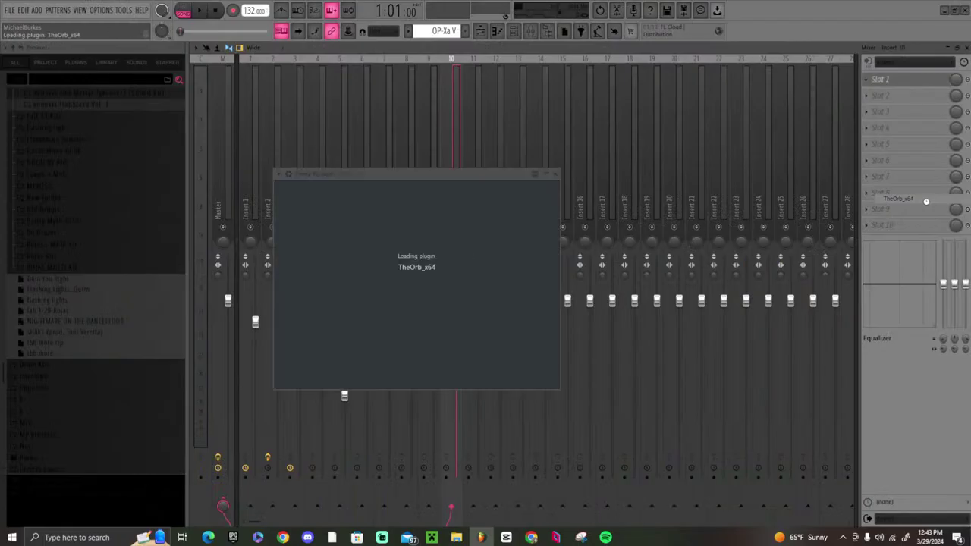
- During playback, audition The Orb's factory preset Lets Talk RM, switch to the Little Move preset and close the plugin
{"action": "left_click", "coordinate": [525, 196]}
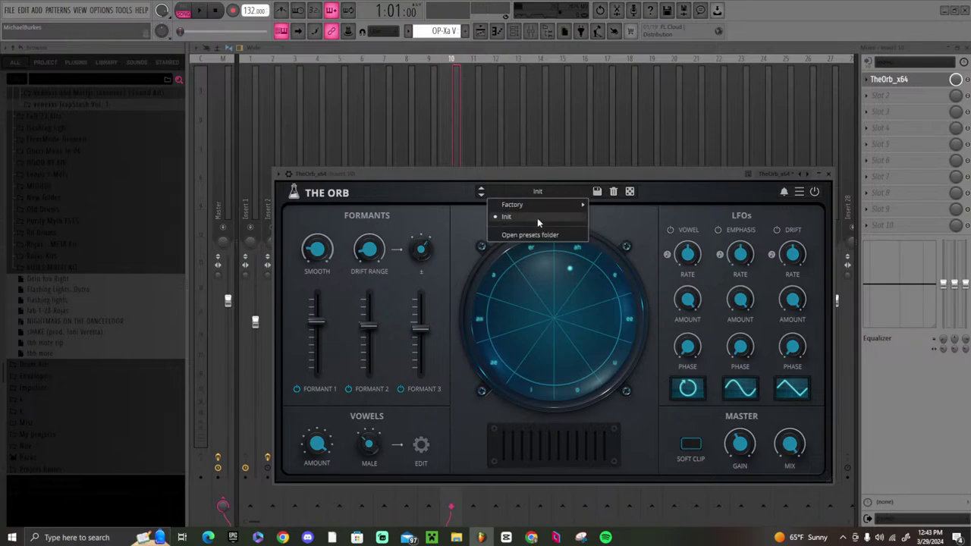
{"action": "mouse_move", "coordinate": [533, 205]}
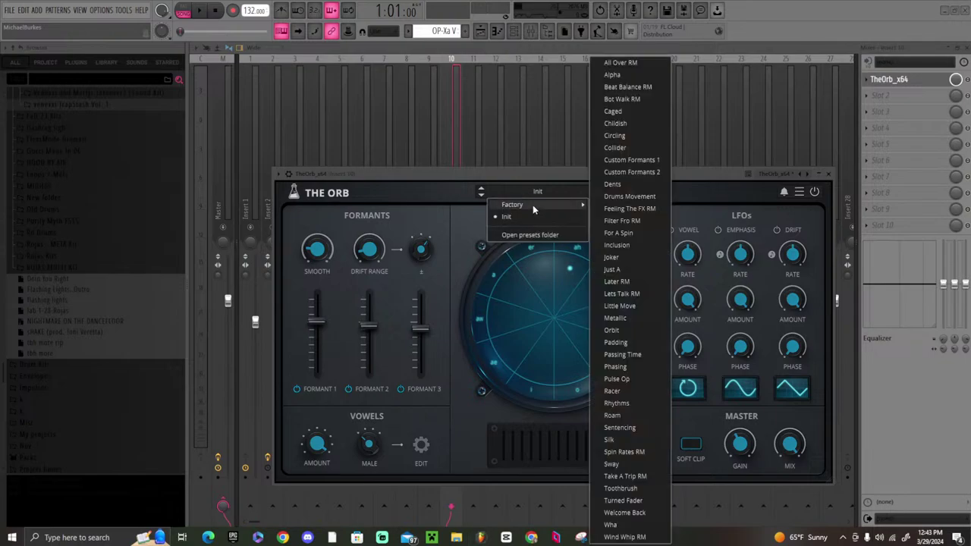
{"action": "left_click", "coordinate": [626, 294]}
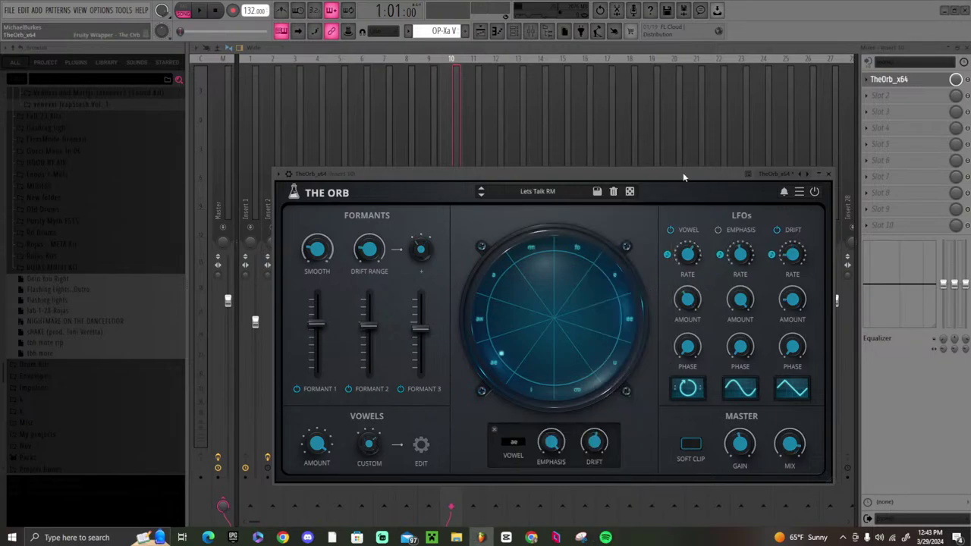
{"action": "key", "text": "space"}
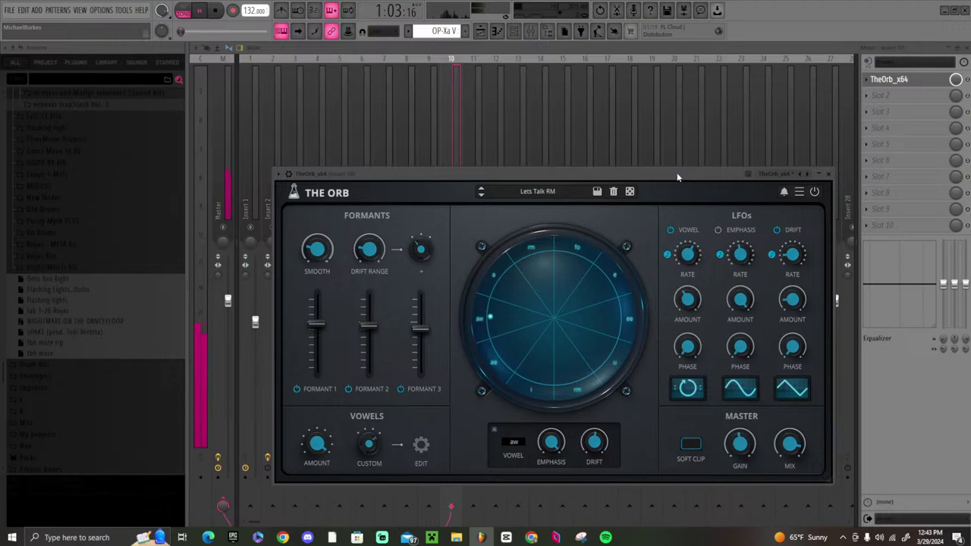
{"action": "left_click", "coordinate": [481, 195]}
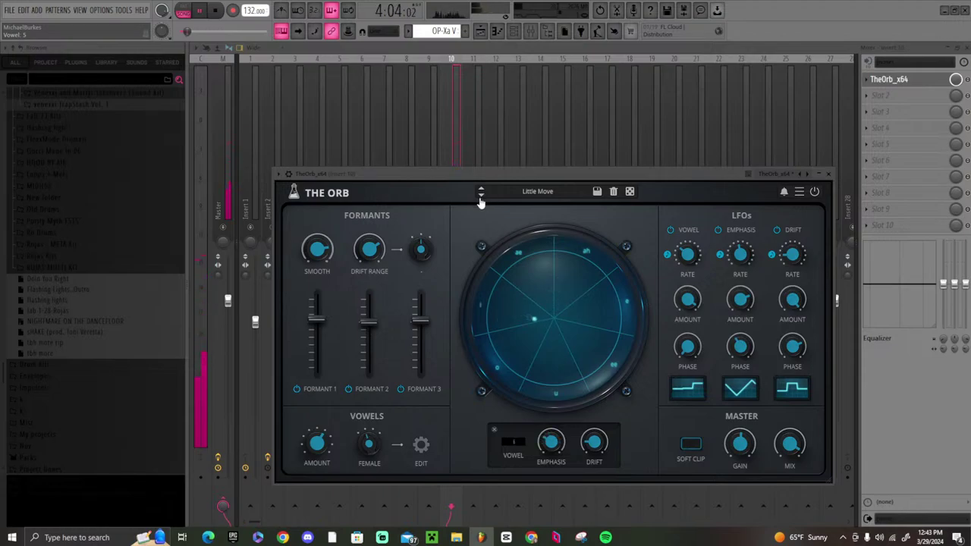
{"action": "left_click", "coordinate": [828, 174]}
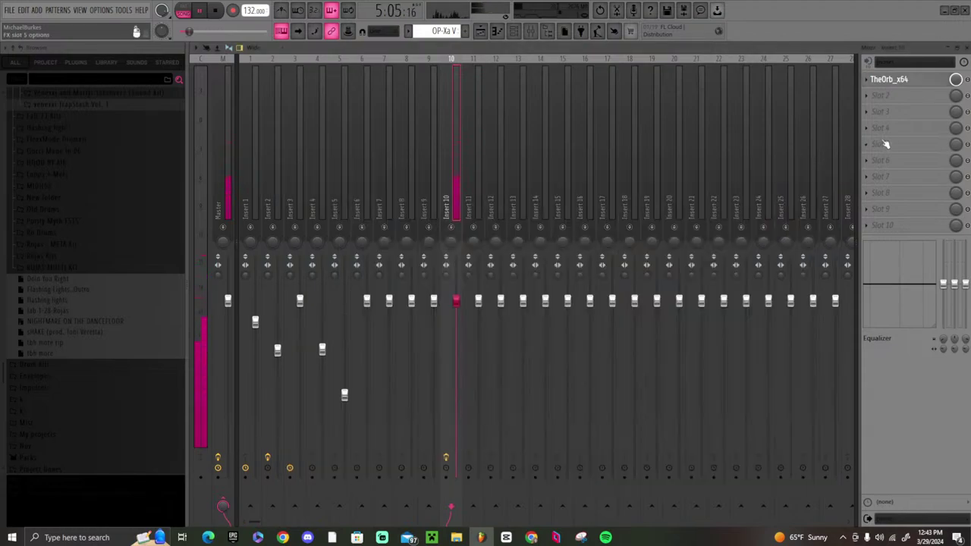
- Add Efx FRAGMENTS with the 1 Bar Glimmers preset to slot 3 of Insert 10, lower its mix level and listen in the playlist
{"action": "left_click", "coordinate": [885, 114]}
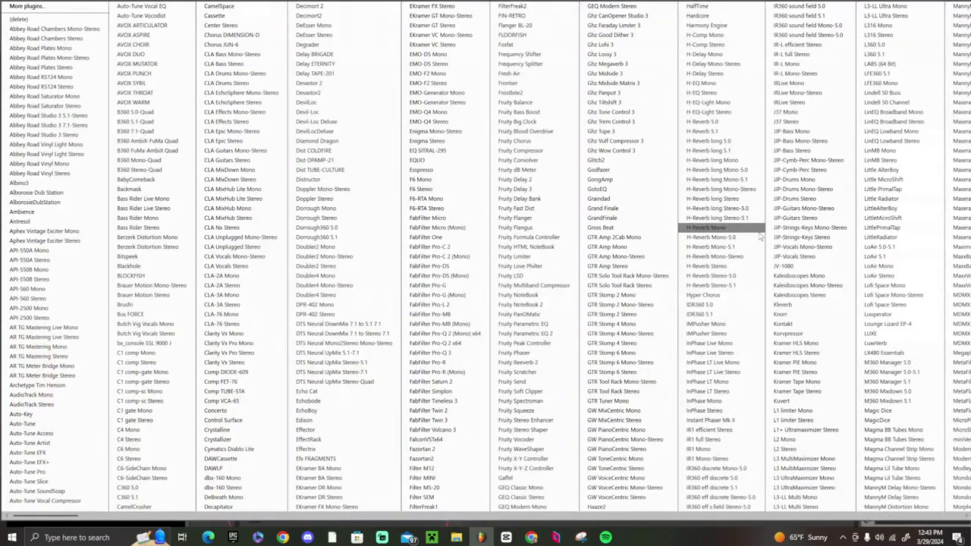
{"action": "left_click", "coordinate": [317, 459]}
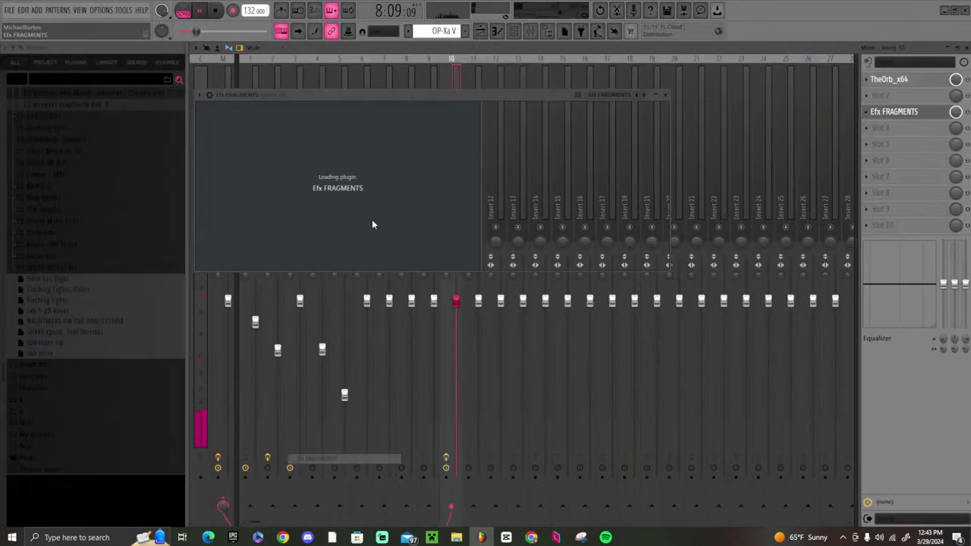
{"action": "left_click", "coordinate": [490, 114]}
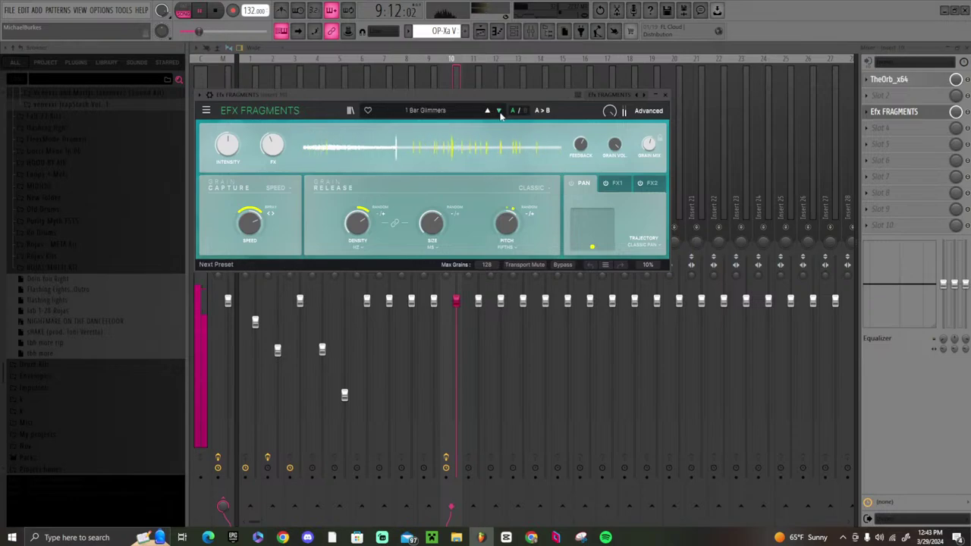
{"action": "left_click", "coordinate": [956, 112]}
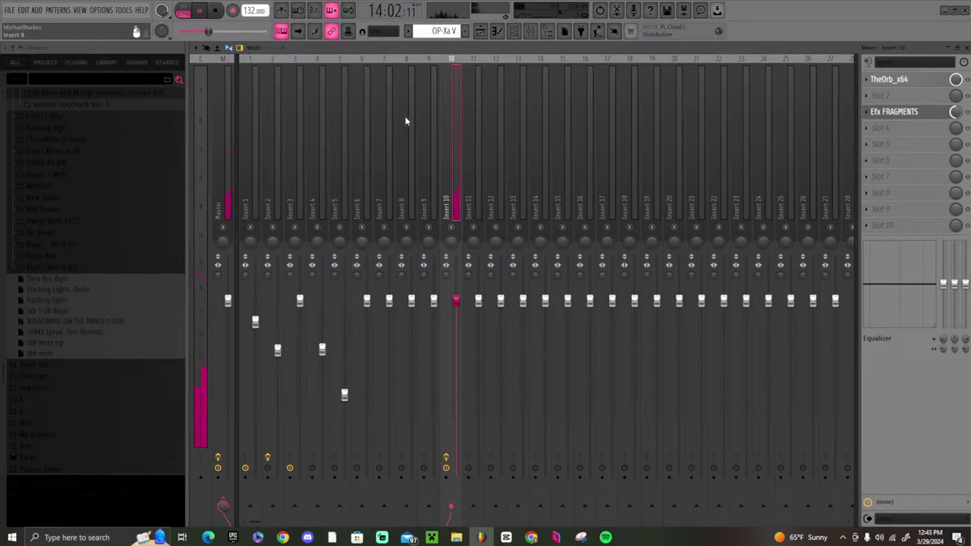
{"action": "key", "text": "F5"}
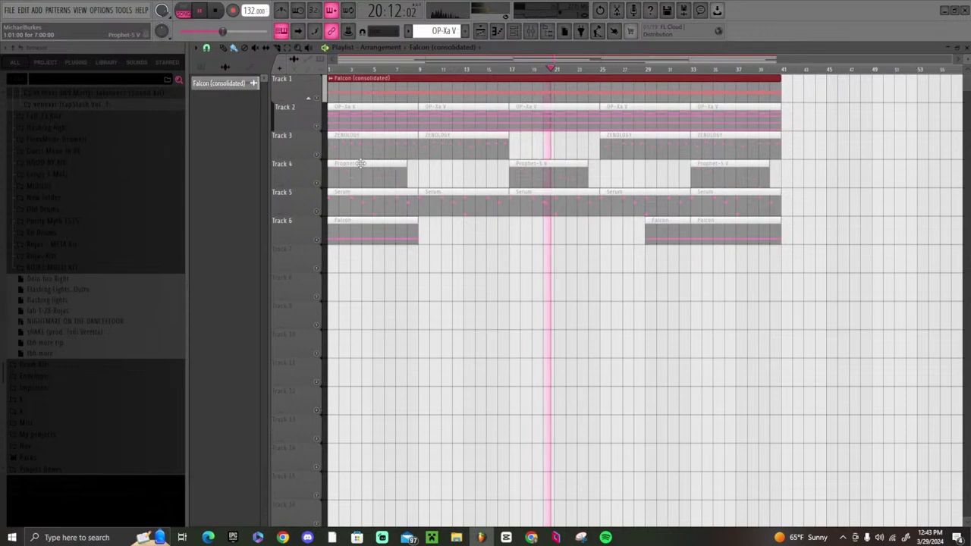
{"action": "key", "text": "space"}
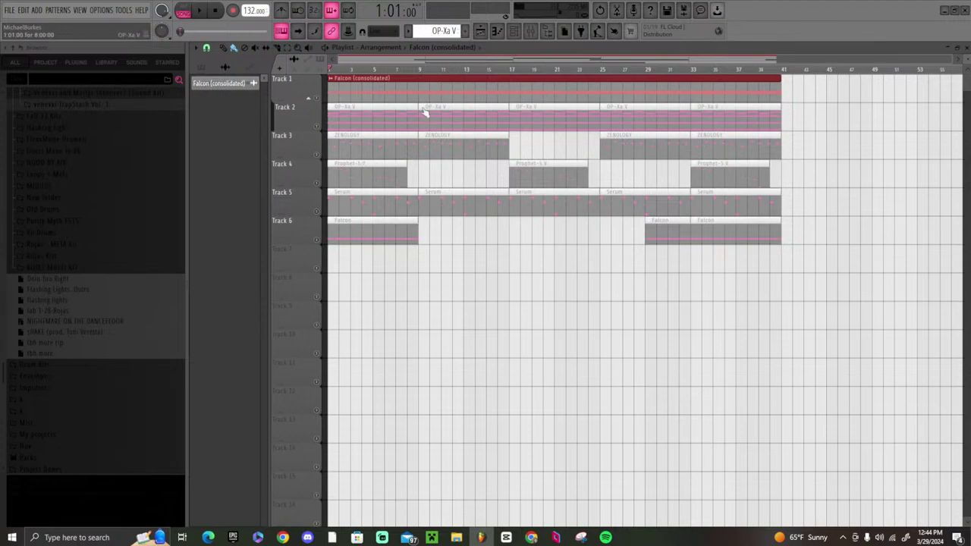
- Remove Fruity Limiter from the Master mixer track and load Auto-Key into slot 1
{"action": "left_click", "coordinate": [532, 34]}
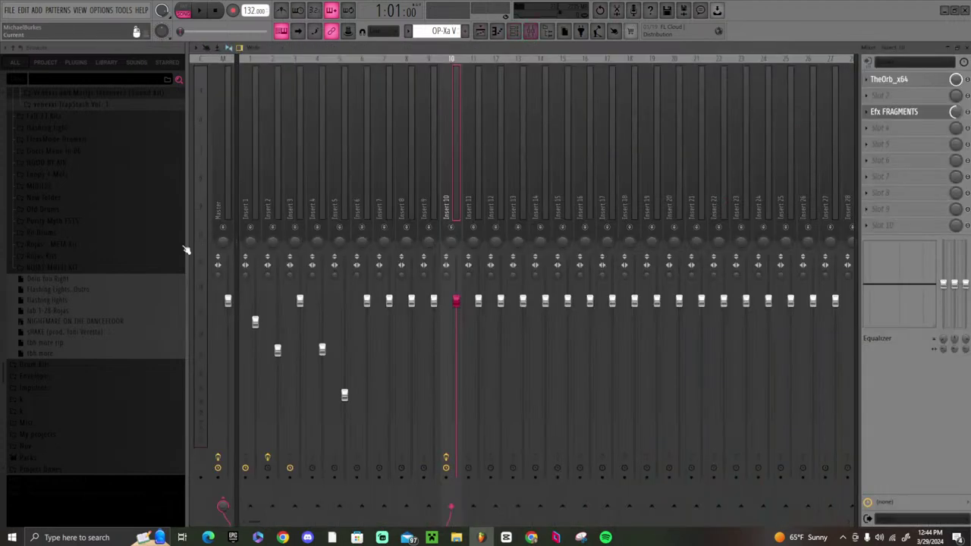
{"action": "left_click", "coordinate": [218, 206]}
{"action": "left_click", "coordinate": [866, 226]}
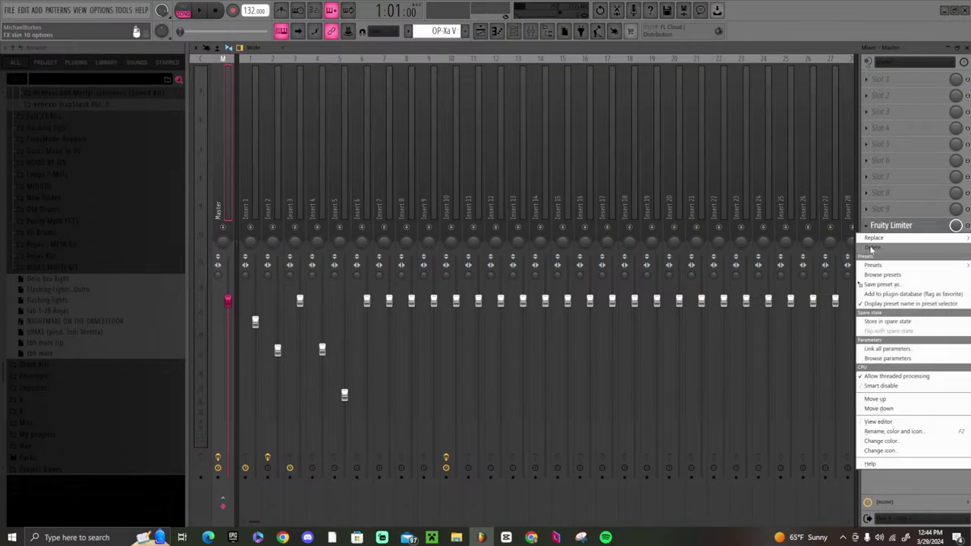
{"action": "left_click", "coordinate": [874, 239]}
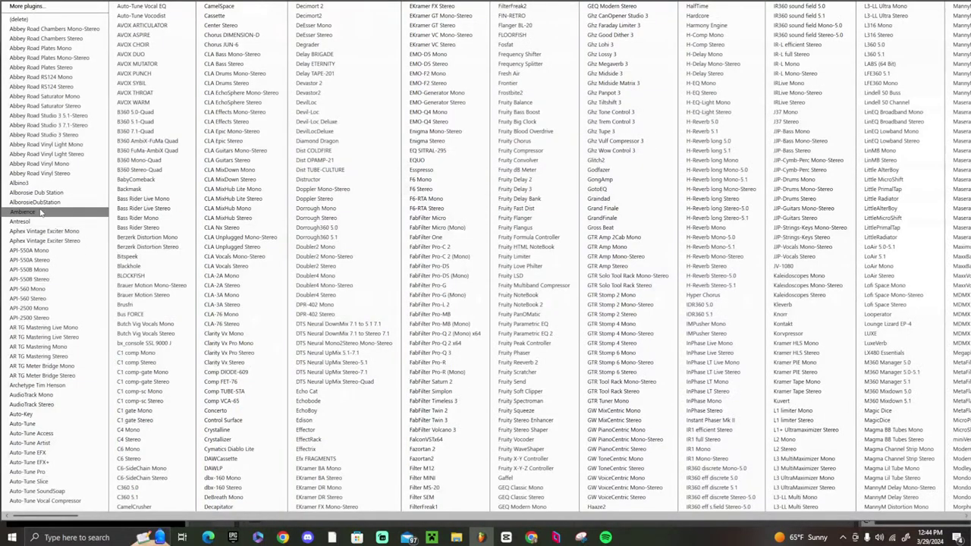
{"action": "left_click", "coordinate": [31, 414]}
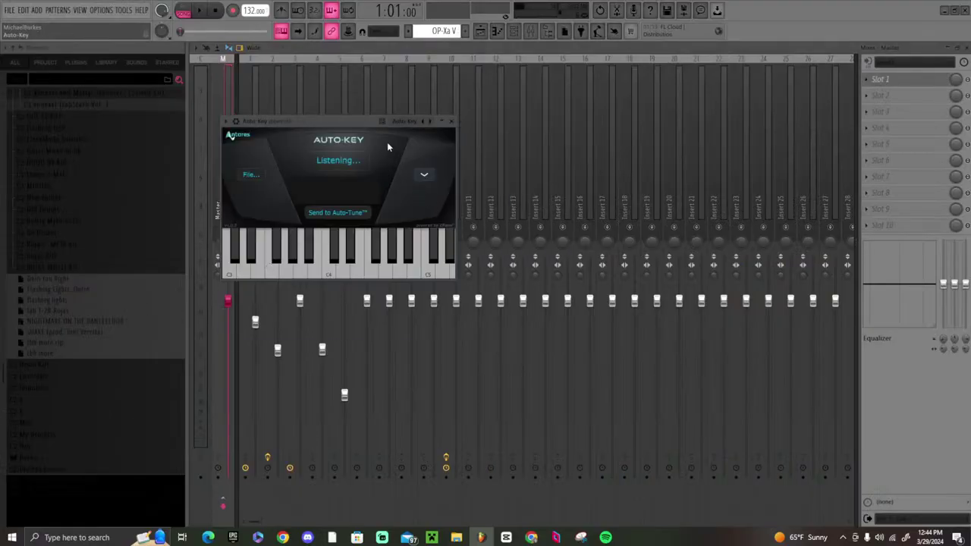
- Play the beat through Auto-Key to detect its key, stop playback and close the plugin
{"action": "left_click_drag", "start_coordinate": [353, 121], "coordinate": [512, 150]}
{"action": "key", "text": "space"}
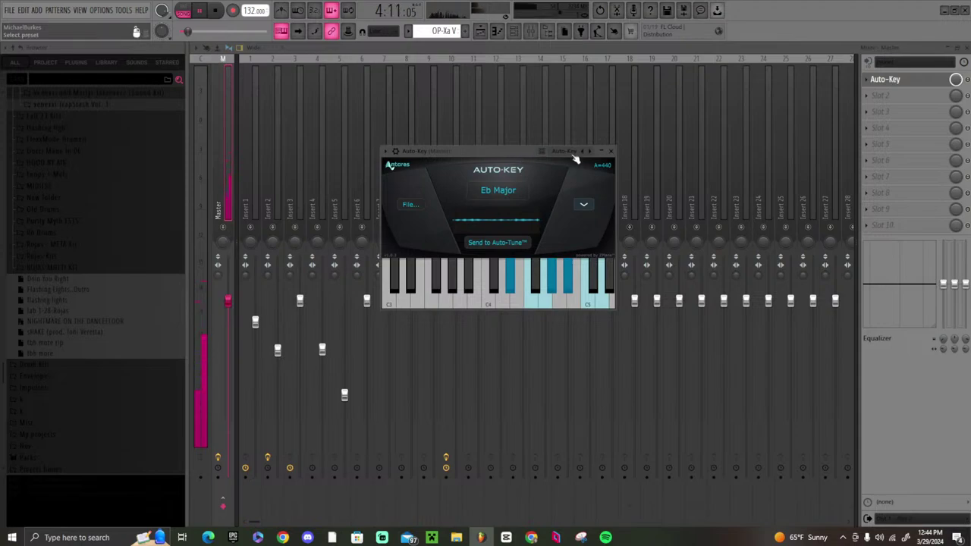
{"action": "key", "text": "space"}
{"action": "left_click", "coordinate": [611, 151]}
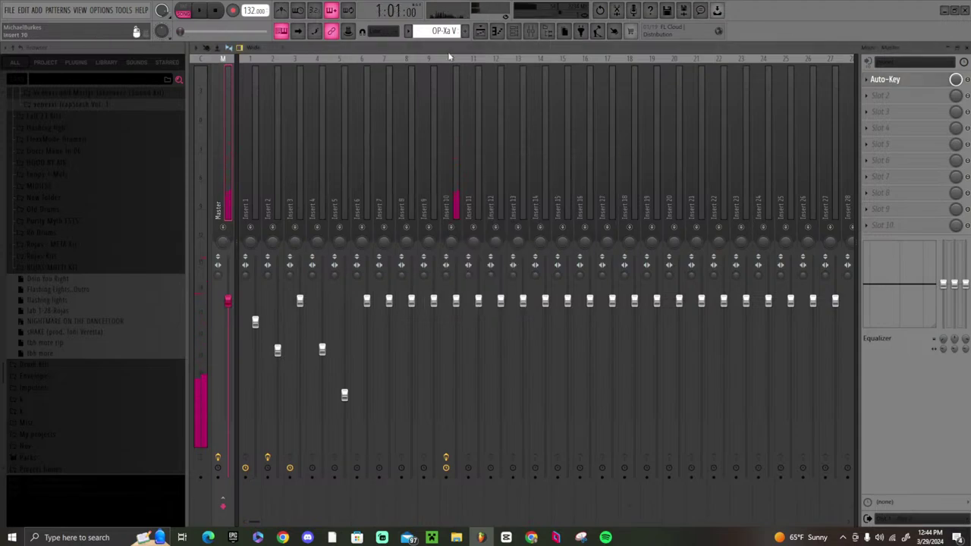
- Show all channels in the Channel rack and add a Scaler 2 channel
{"action": "left_click", "coordinate": [514, 30]}
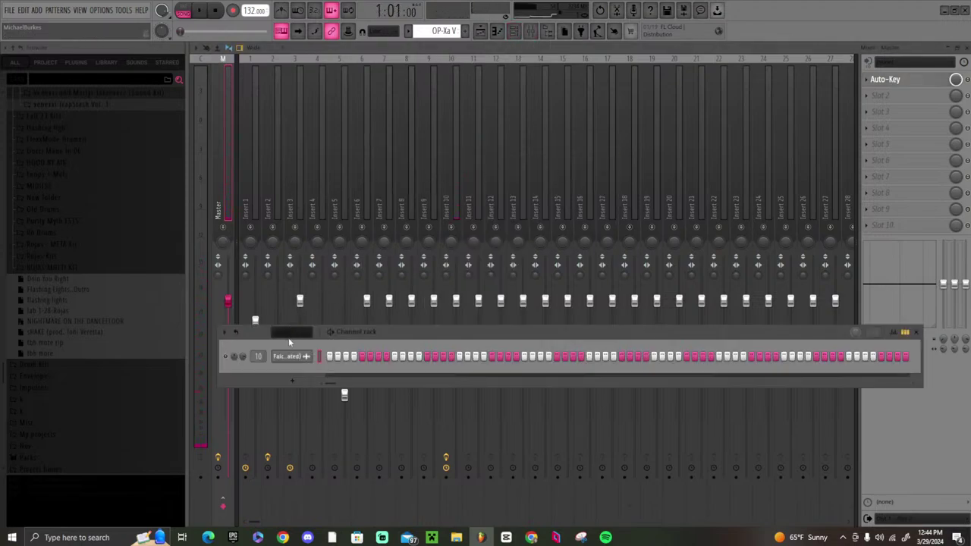
{"action": "left_click", "coordinate": [291, 333]}
{"action": "left_click", "coordinate": [298, 339]}
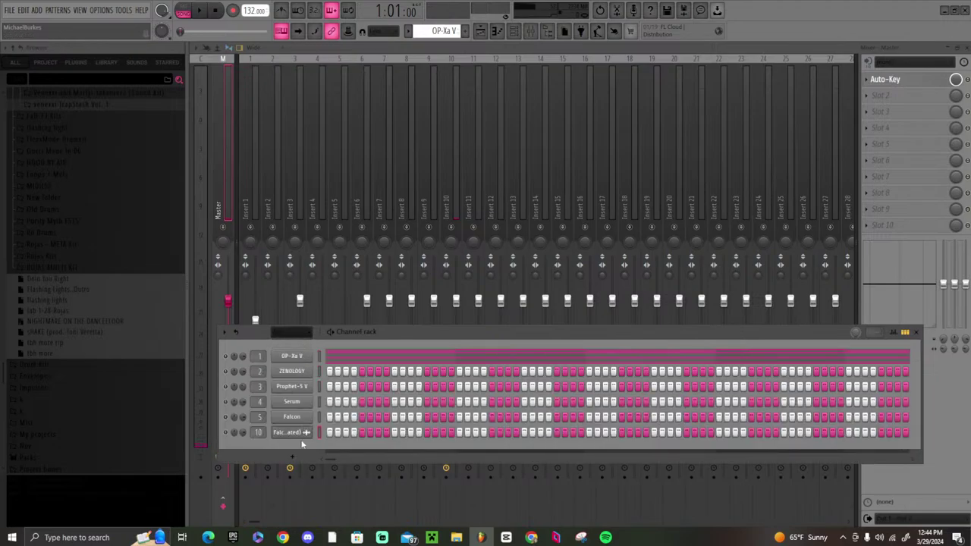
{"action": "left_click", "coordinate": [296, 455]}
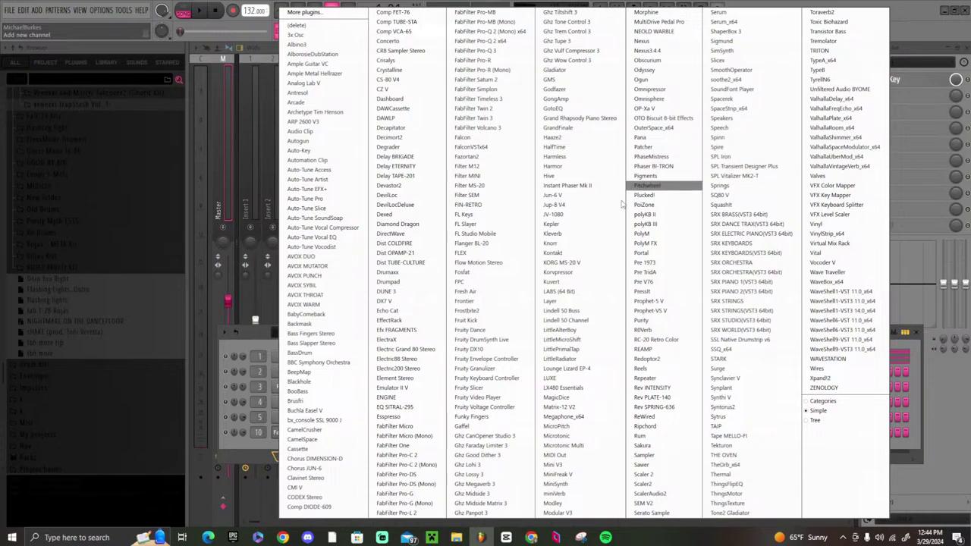
{"action": "left_click", "coordinate": [646, 474]}
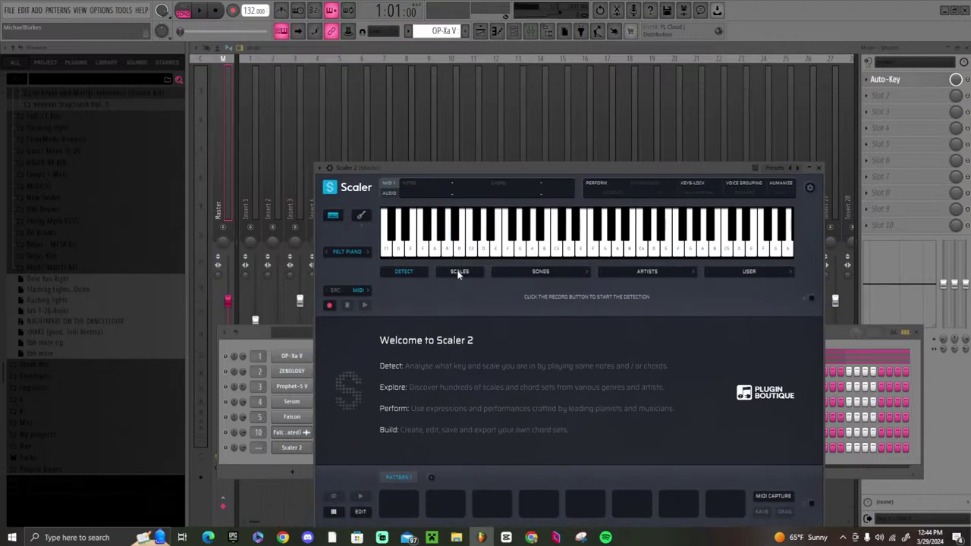
- Check the root-note choices in Scaler 2's scales list and close the plugin
{"action": "left_click", "coordinate": [458, 272]}
{"action": "left_click", "coordinate": [433, 291]}
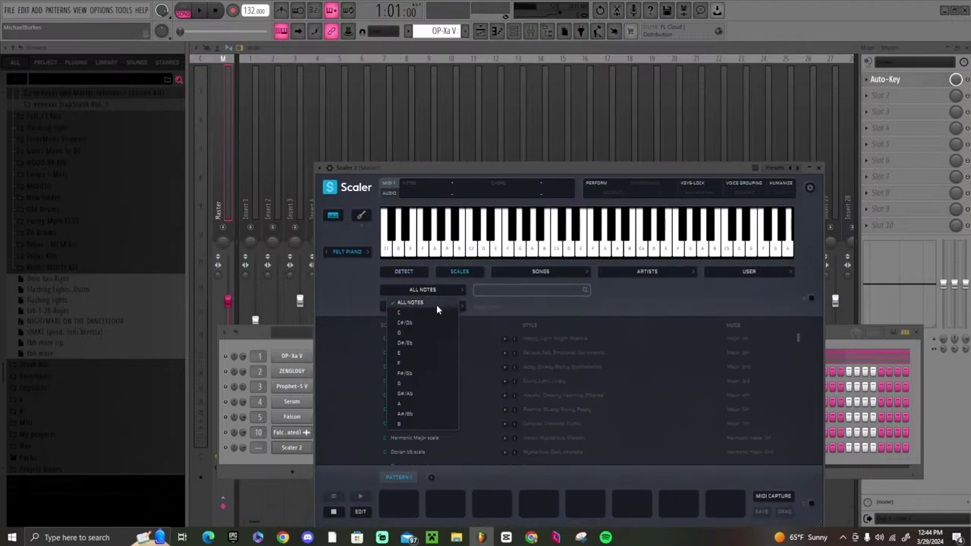
{"action": "left_click", "coordinate": [818, 168]}
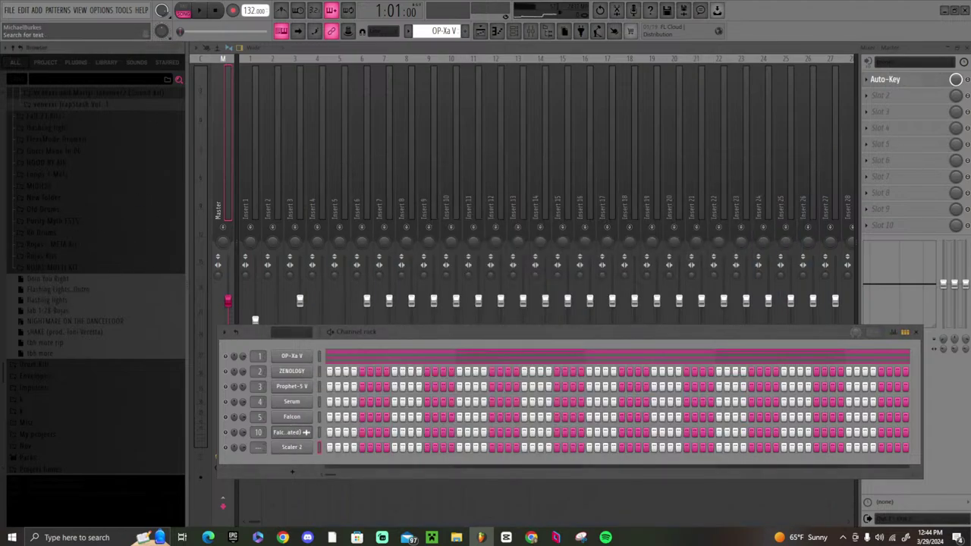
- Show the playlist and audition the d#min reign 123bpm and ye 123bpm files from the browser's search results
{"action": "left_click", "coordinate": [481, 31]}
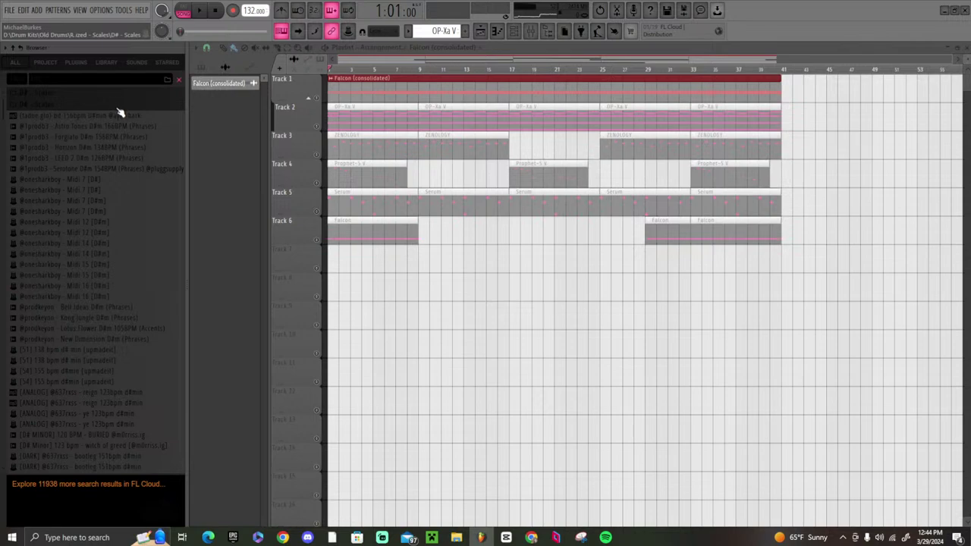
{"action": "scroll", "coordinate": [101, 245], "scroll_direction": "down", "scroll_amount": 4}
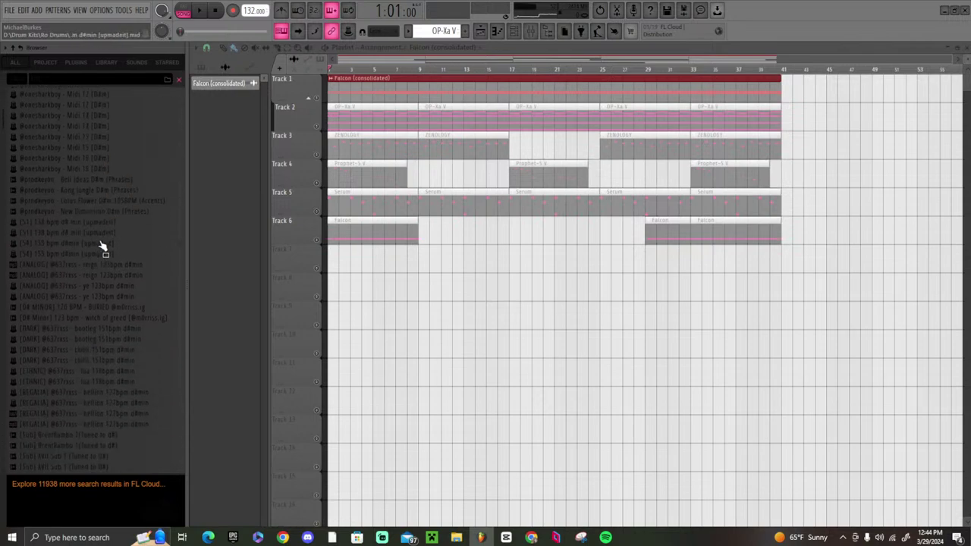
{"action": "left_click", "coordinate": [89, 277]}
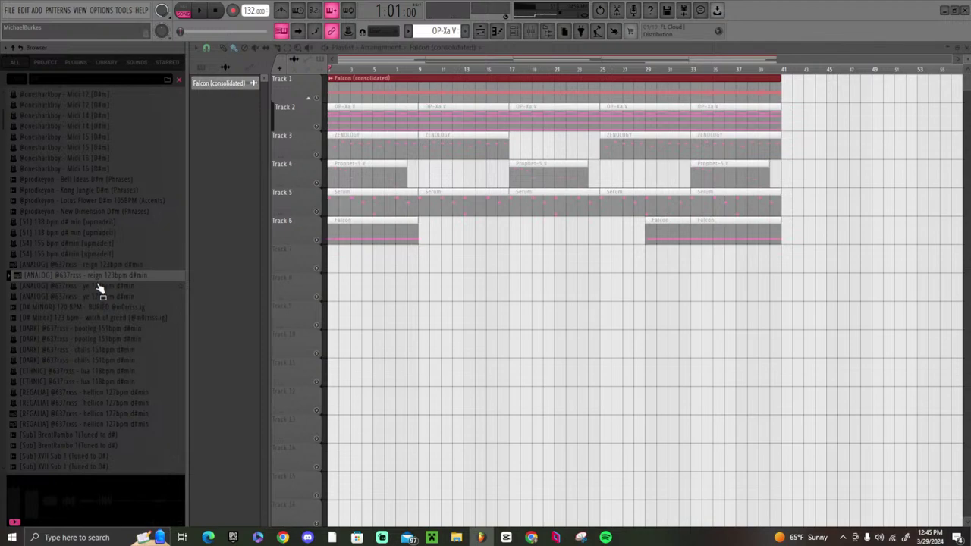
{"action": "left_click", "coordinate": [119, 266]}
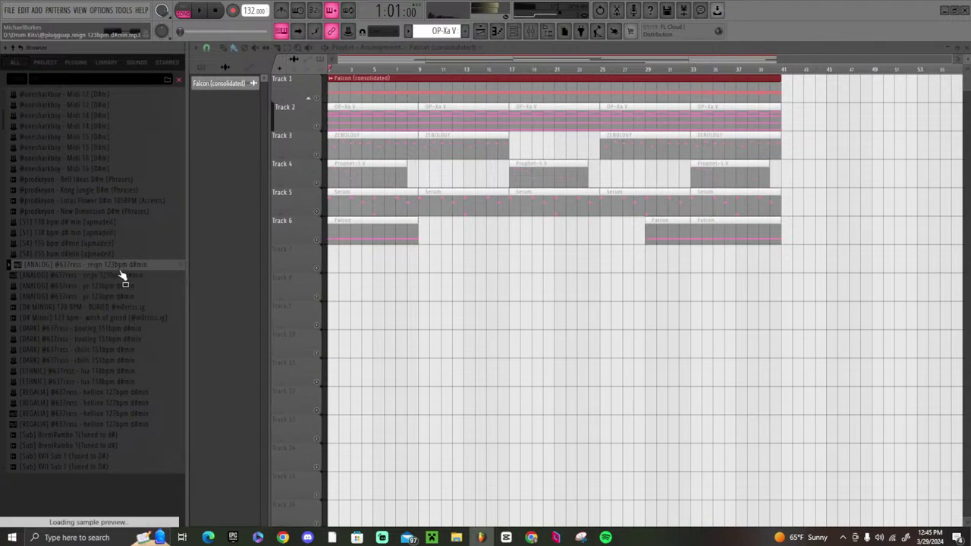
{"action": "left_click", "coordinate": [131, 287]}
{"action": "left_click", "coordinate": [129, 298]}
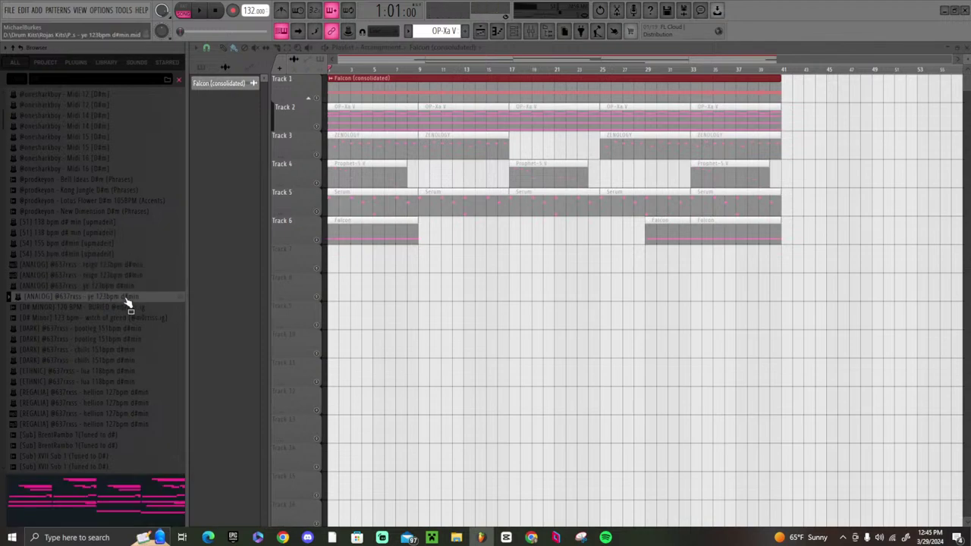
{"action": "left_click", "coordinate": [105, 286]}
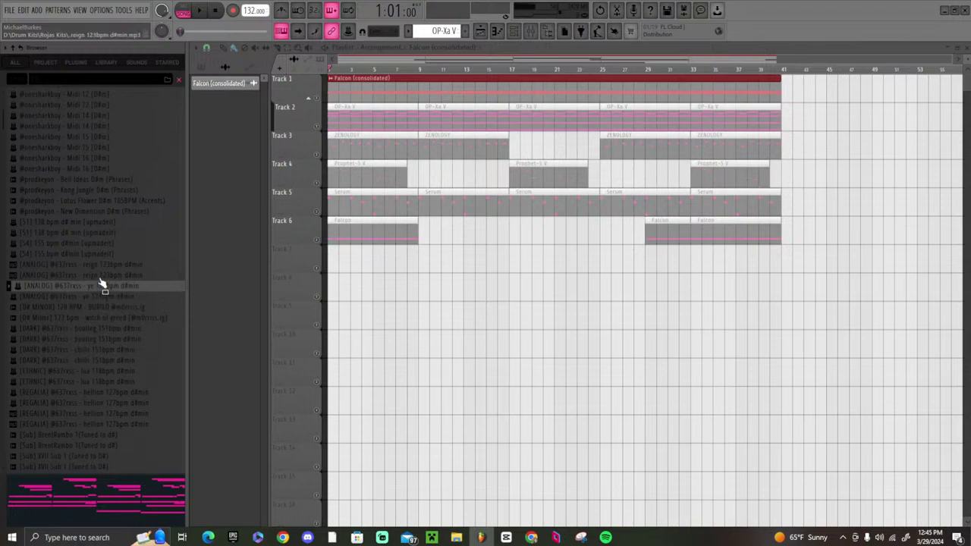
{"action": "key", "text": "Up"}
- Compare the chills 151bpm and hellion 127bpm files against the playing beat, then preview the reign 123bpm sample again
{"action": "key", "text": "space"}
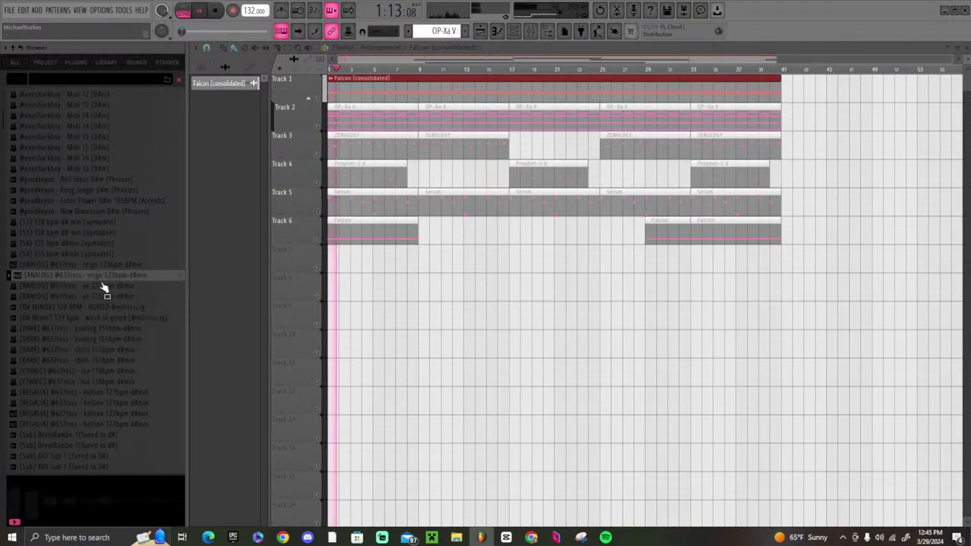
{"action": "left_click", "coordinate": [104, 351]}
{"action": "left_click", "coordinate": [104, 361]}
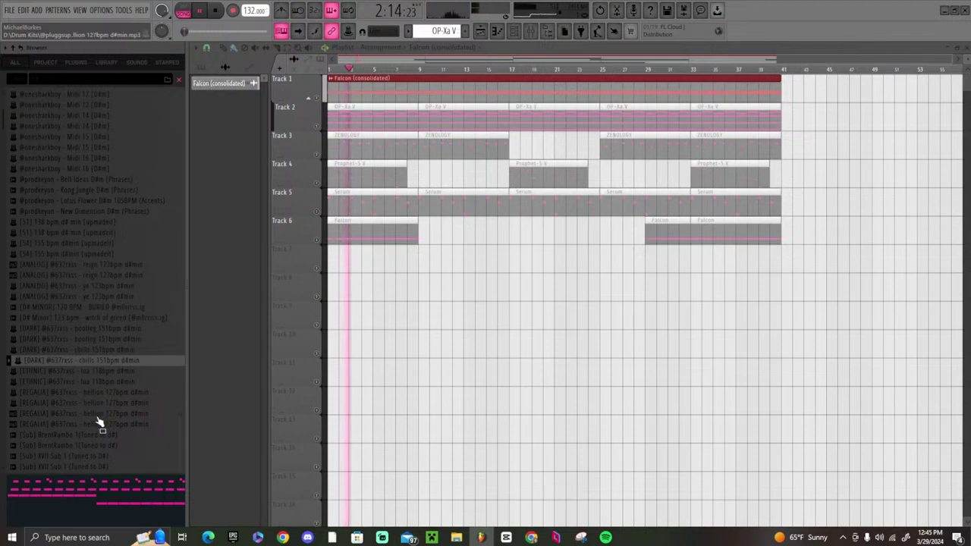
{"action": "left_click", "coordinate": [97, 416]}
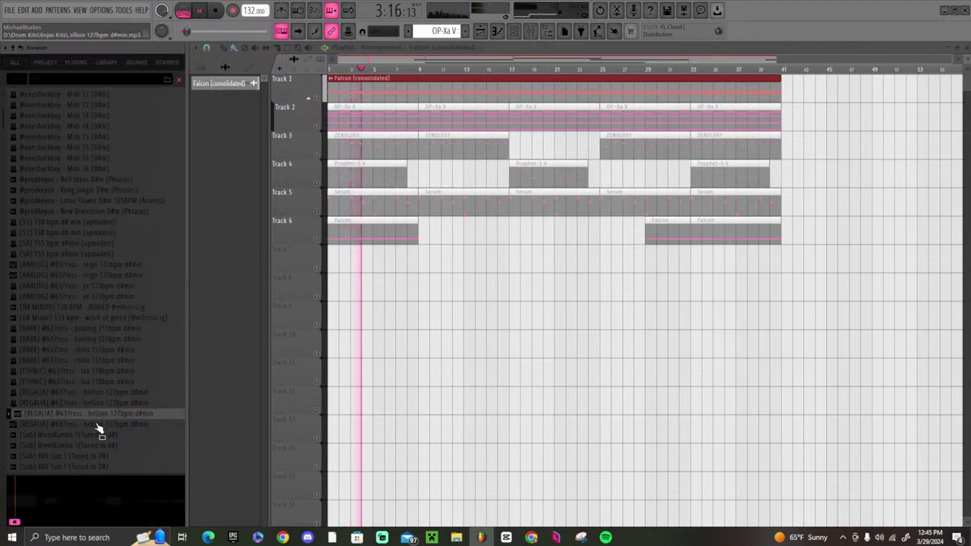
{"action": "left_click", "coordinate": [98, 404]}
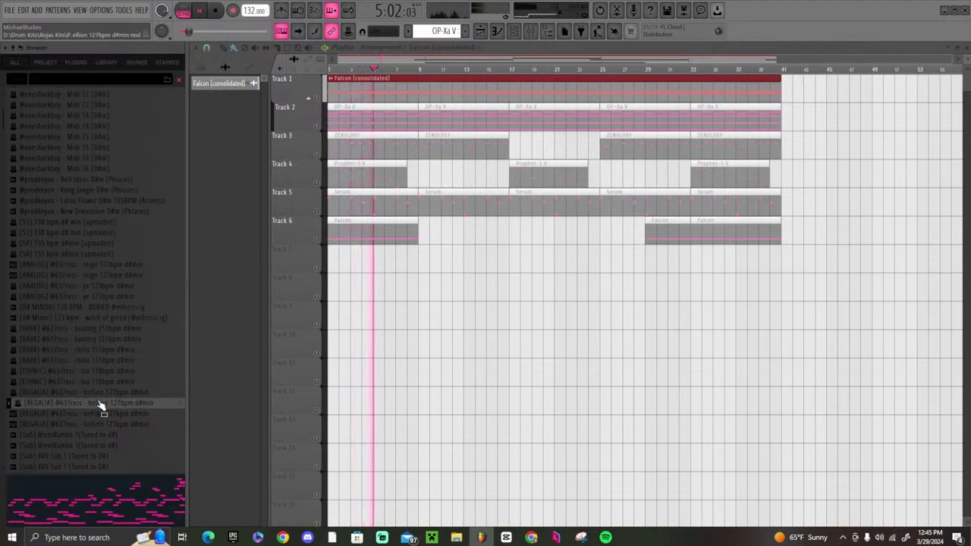
{"action": "key", "text": "space"}
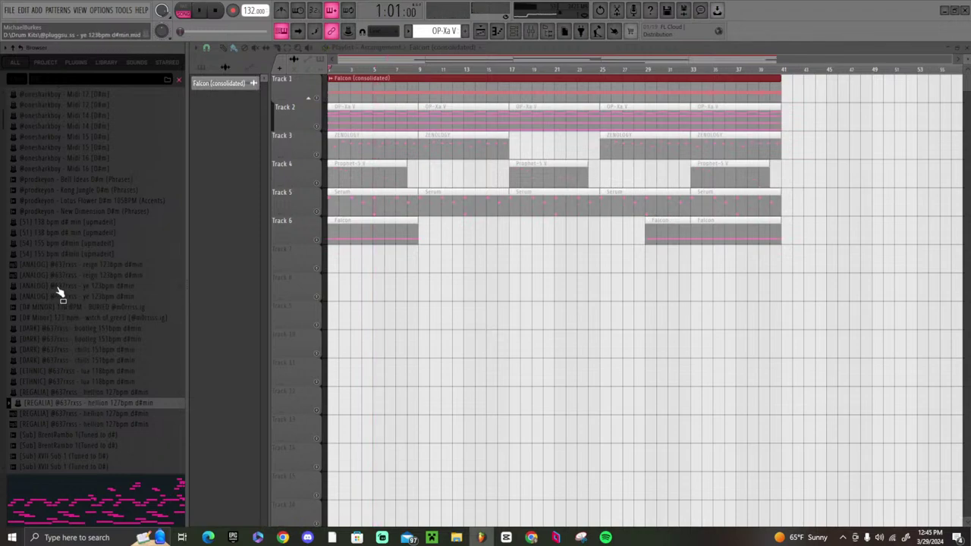
{"action": "left_click", "coordinate": [51, 264]}
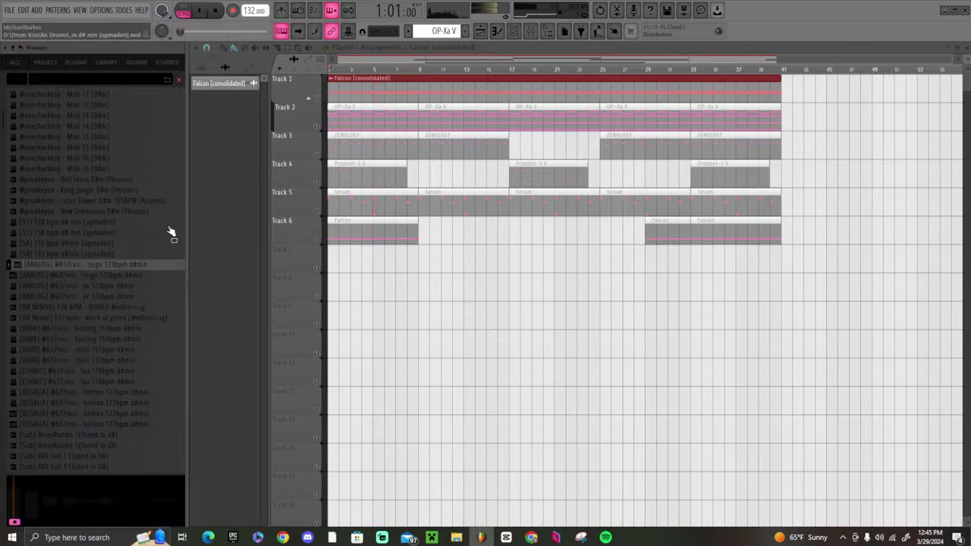
- Set the consolidated Falcon audio clip's time-stretching mode to Stretch and the project tempo to 123 BPM
{"action": "double_click", "coordinate": [355, 80]}
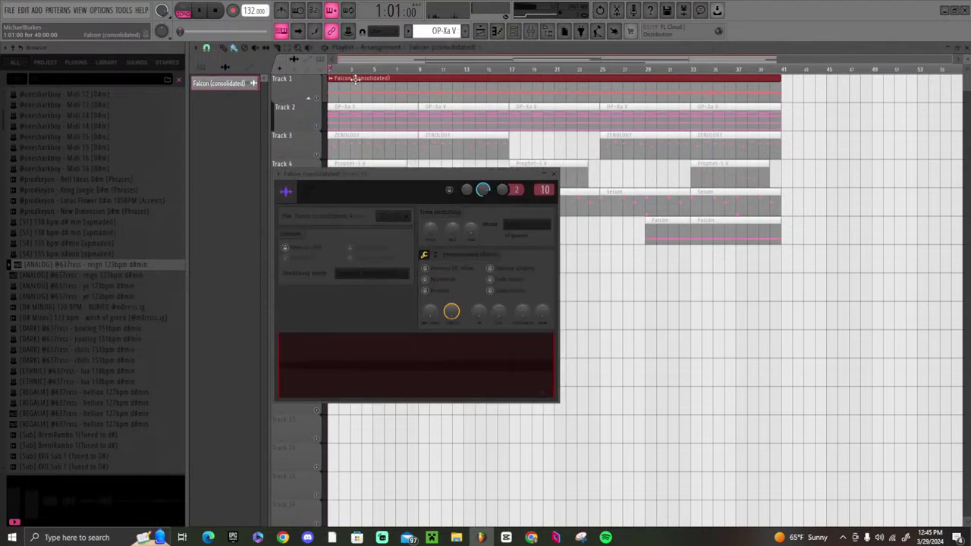
{"action": "left_click", "coordinate": [527, 225]}
{"action": "left_click", "coordinate": [530, 244]}
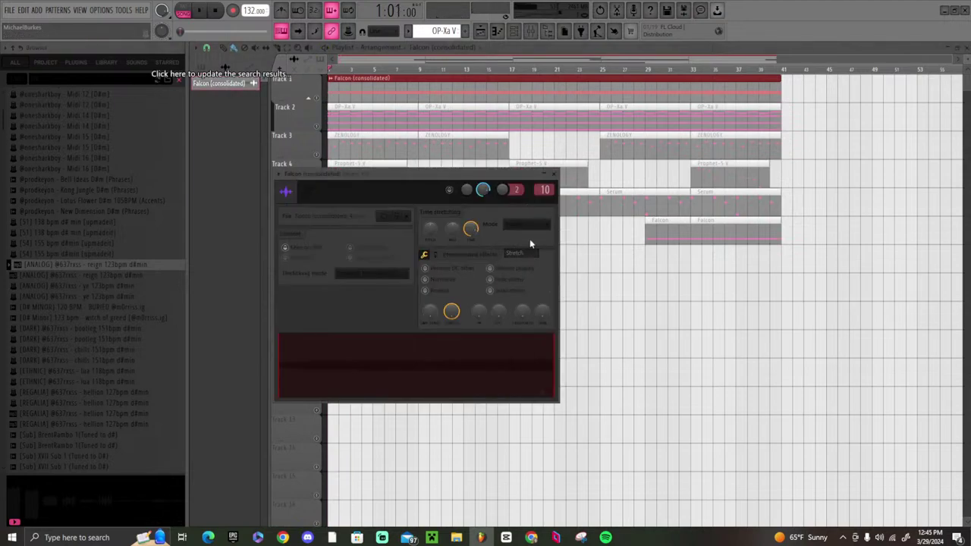
{"action": "left_click", "coordinate": [554, 174]}
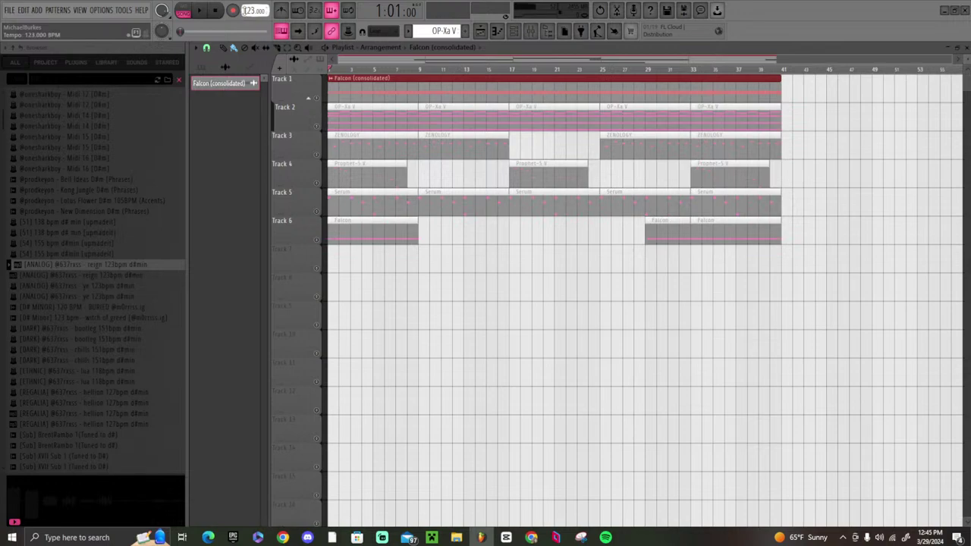
- Place the reign 123bpm d#min sample on Track 8 at bar 1 and play it together with the beat
{"action": "left_click_drag", "start_coordinate": [71, 344], "coordinate": [367, 279]}
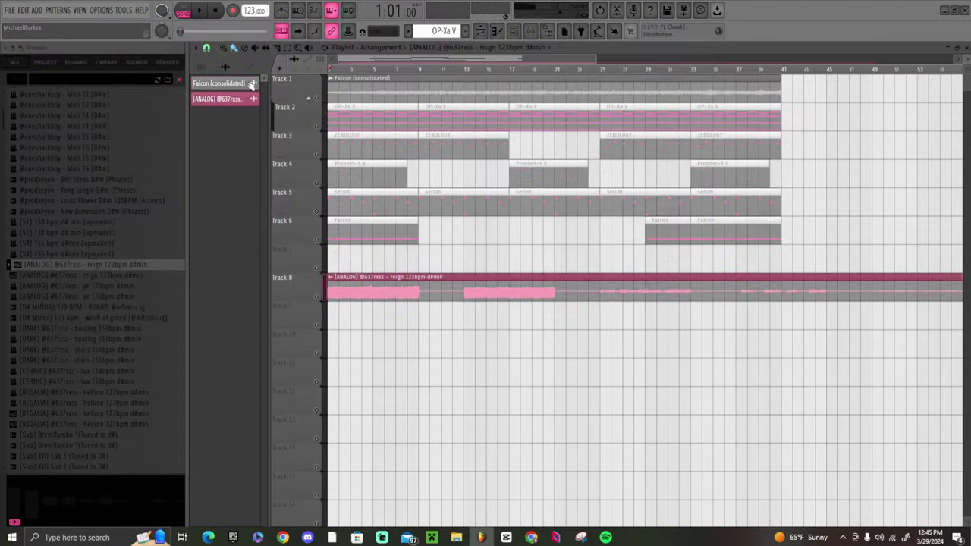
{"action": "key", "text": "space"}
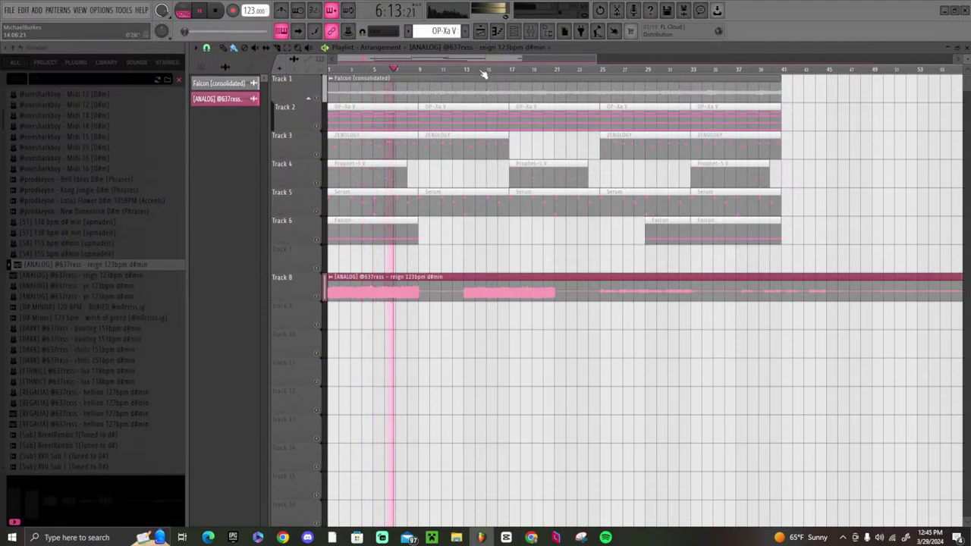
{"action": "scroll", "coordinate": [481, 72], "scroll_direction": "up", "scroll_amount": 1}
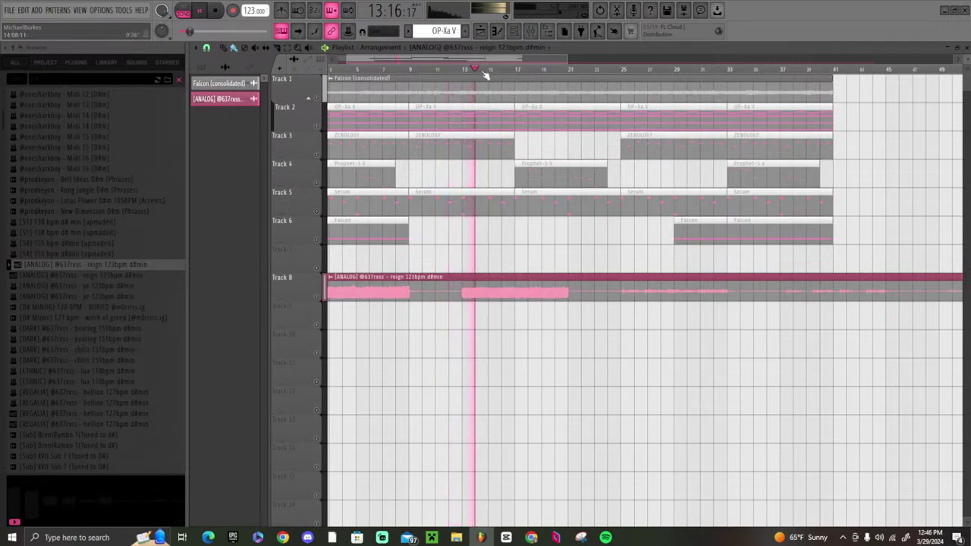
{"action": "scroll", "coordinate": [485, 73], "scroll_direction": "down", "scroll_amount": 5}
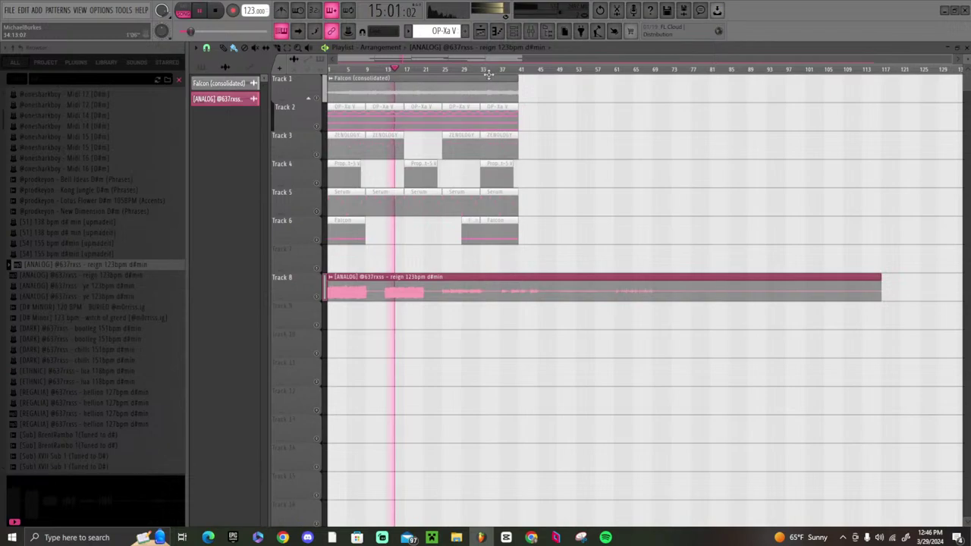
{"action": "scroll", "coordinate": [440, 71], "scroll_direction": "up", "scroll_amount": 6}
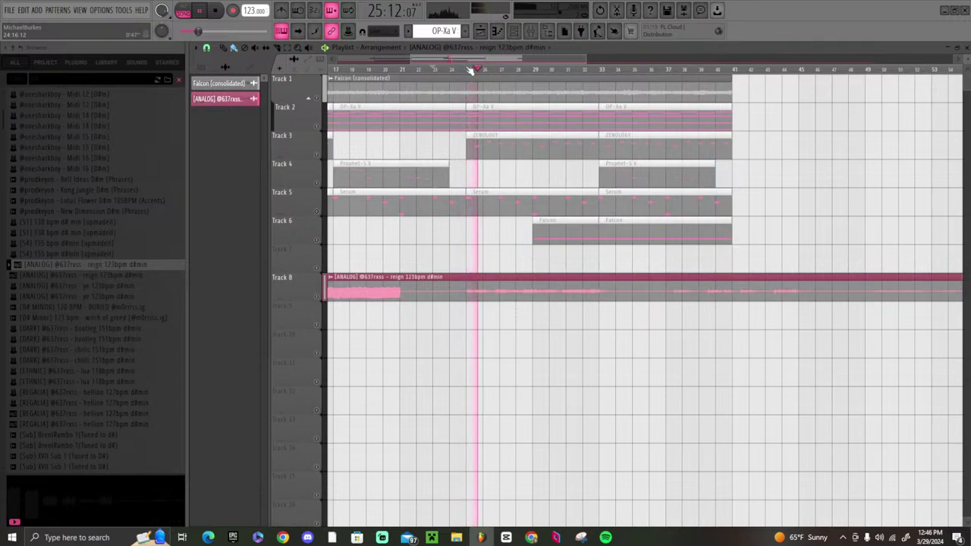
{"action": "scroll", "coordinate": [472, 70], "scroll_direction": "up", "scroll_amount": 2}
{"action": "key", "text": "space"}
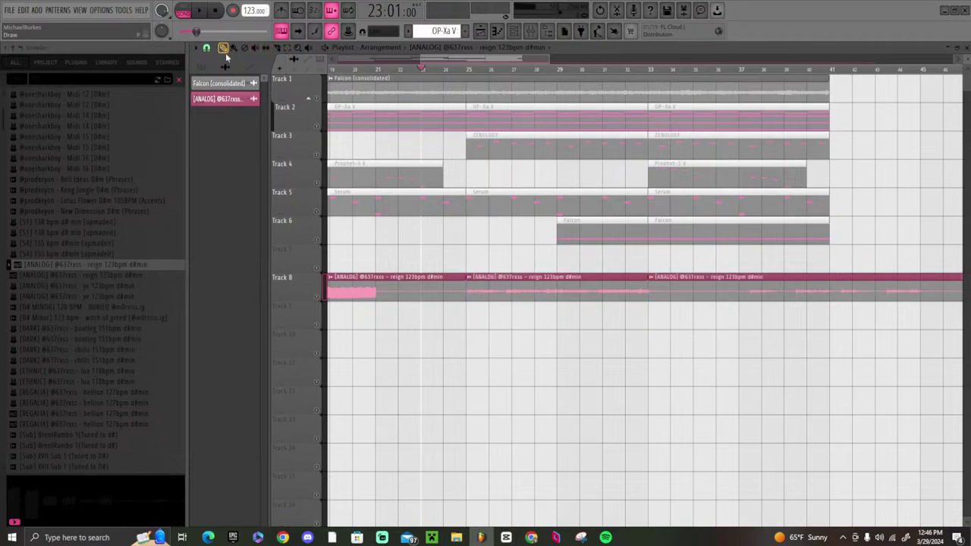
- Slice the reign sample at bars 25 and 33 and place the piece between them on Track 10 at bar 9
{"action": "scroll", "coordinate": [440, 71], "scroll_direction": "down", "scroll_amount": 3}
{"action": "left_click_drag", "start_coordinate": [479, 297], "coordinate": [148, 334]}
{"action": "key", "text": "ctrl+b"}
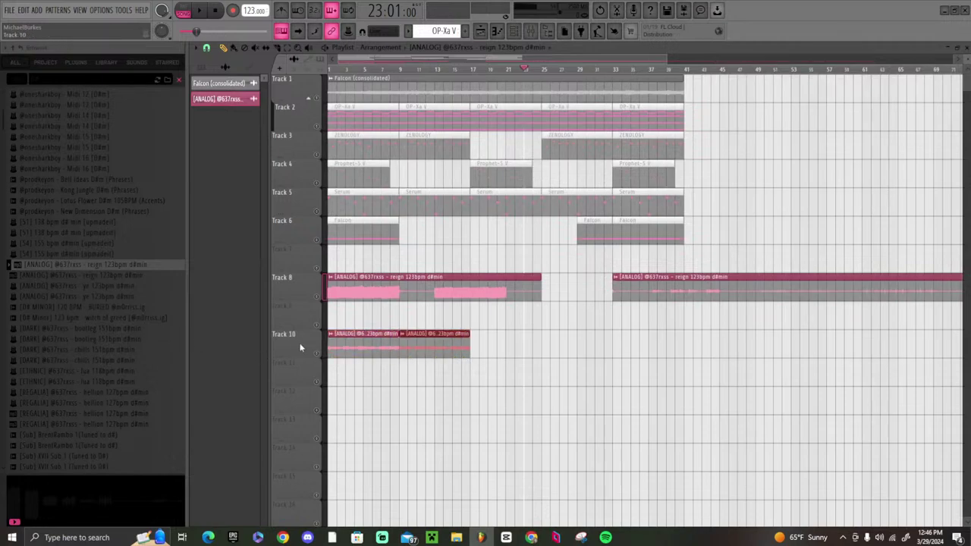
{"action": "right_click", "coordinate": [373, 348]}
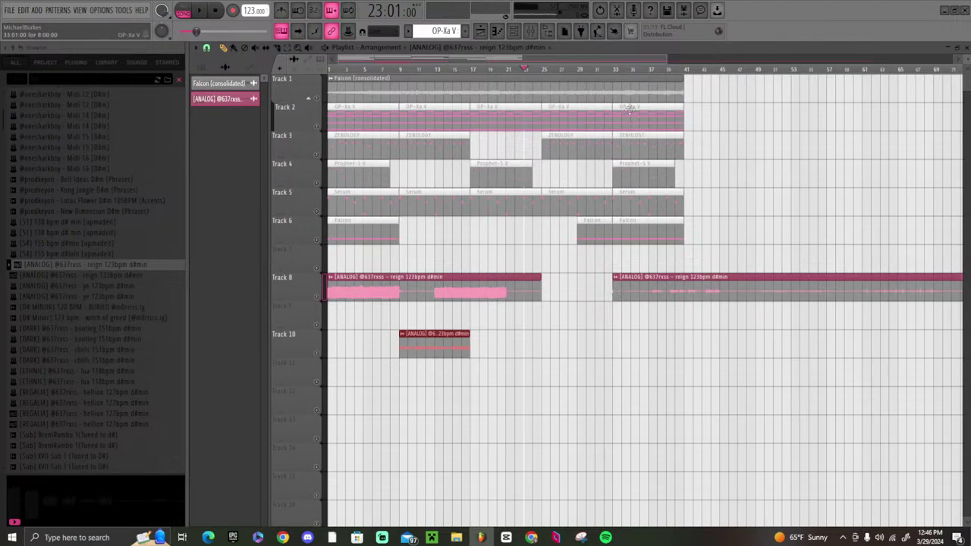
- Delete the reign sample's leftover piece after bar 33 and trim the Track 8 clip to end at bar 21
{"action": "left_click_drag", "start_coordinate": [668, 297], "coordinate": [597, 319]}
{"action": "right_click", "coordinate": [644, 301]}
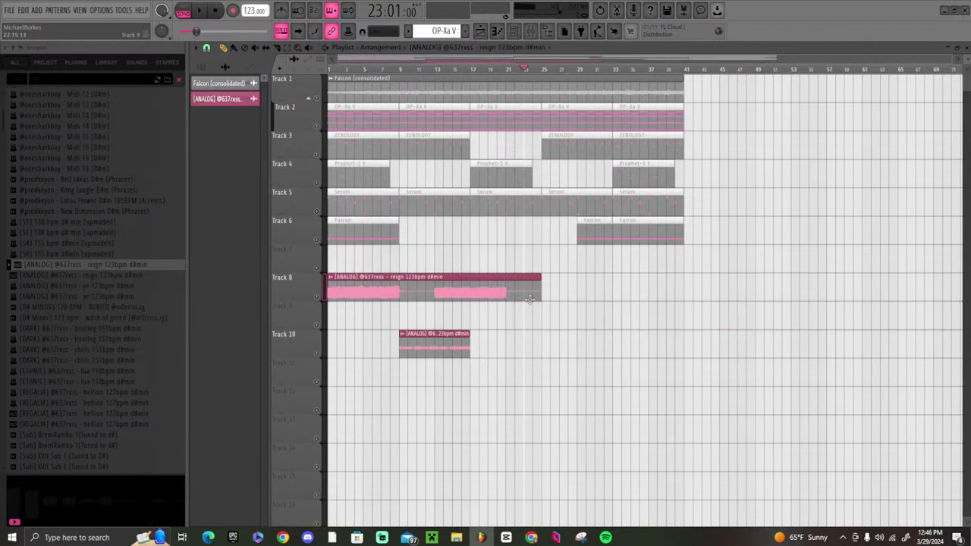
{"action": "left_click_drag", "start_coordinate": [543, 285], "coordinate": [519, 299]}
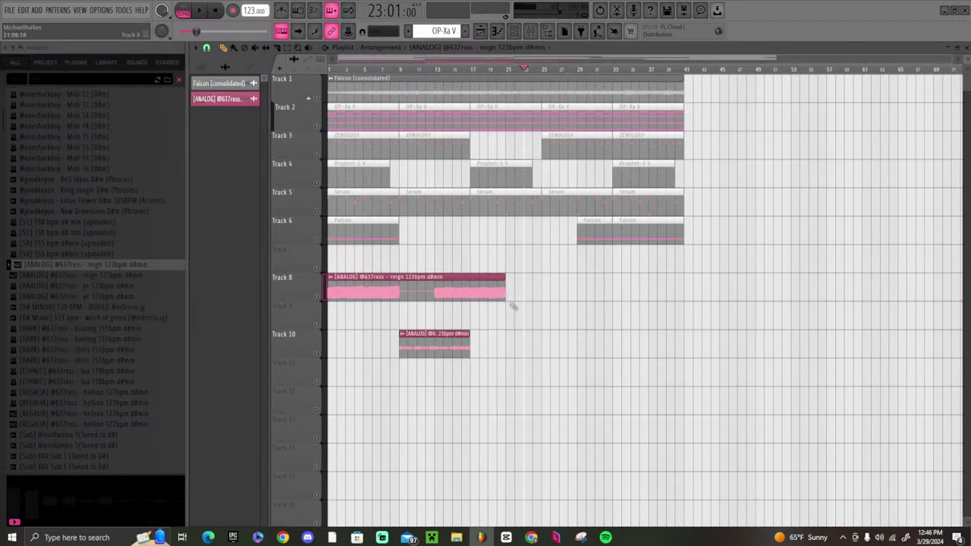
{"action": "key", "text": "space"}
{"action": "key", "text": "space"}
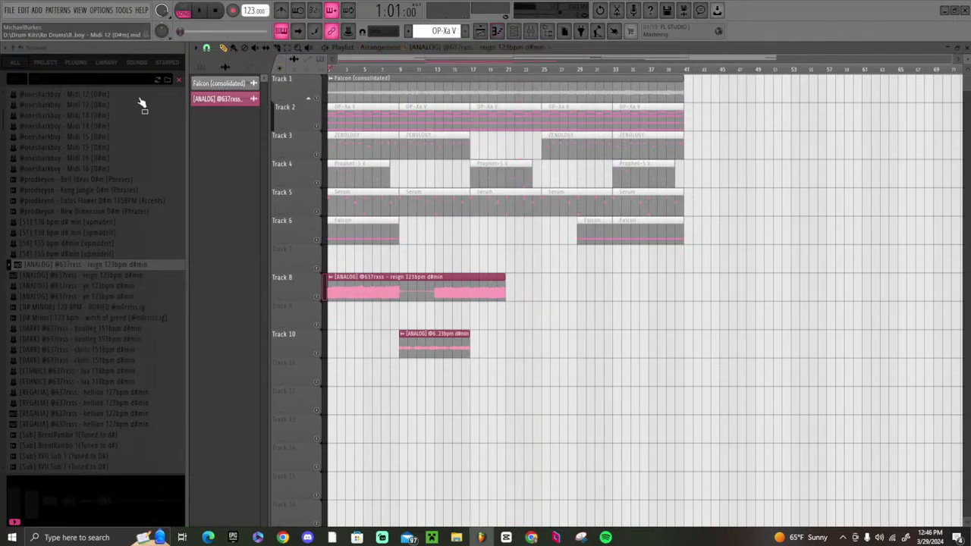
- Save the project under the name "turnt up"
{"action": "left_click", "coordinate": [14, 10]}
{"action": "left_click", "coordinate": [35, 54]}
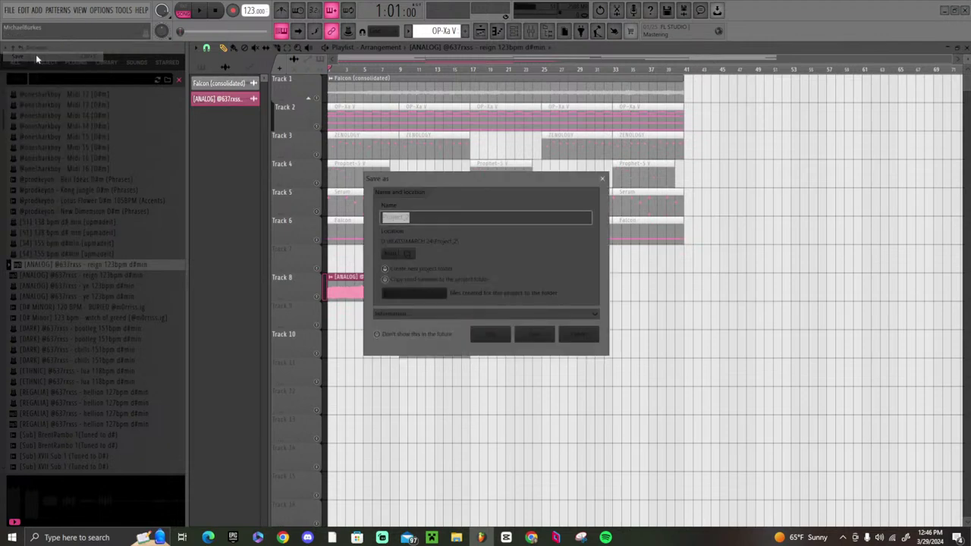
{"action": "type", "text": "turnt"}
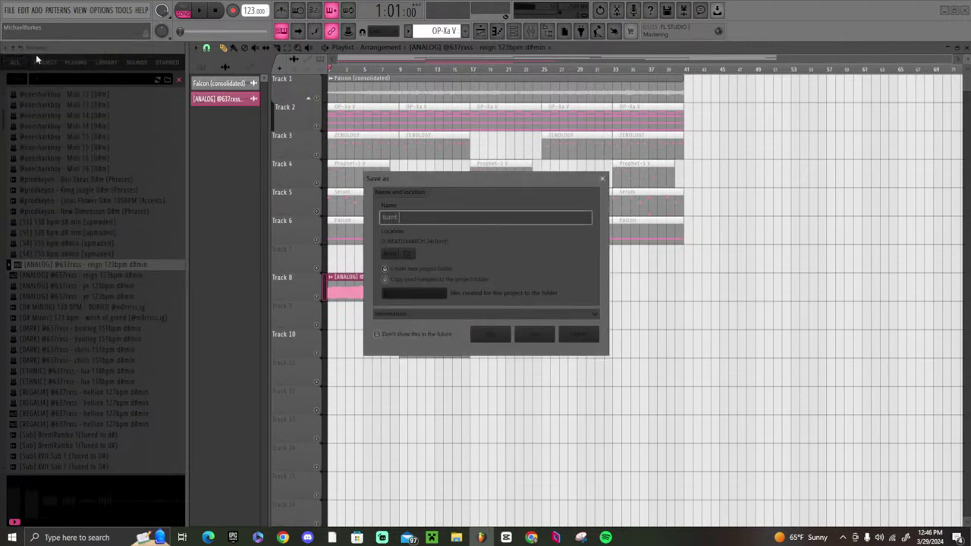
{"action": "type", "text": " up"}
{"action": "key", "text": "Return"}
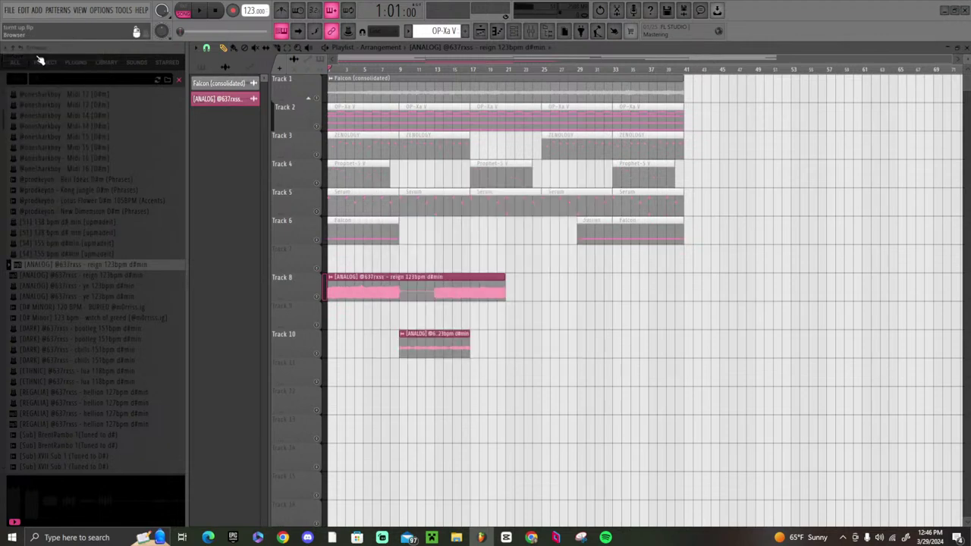
- Play the arrangement and set the reign sample's channel volume to about 63%
{"action": "key", "text": "space"}
{"action": "double_click", "coordinate": [346, 287]}
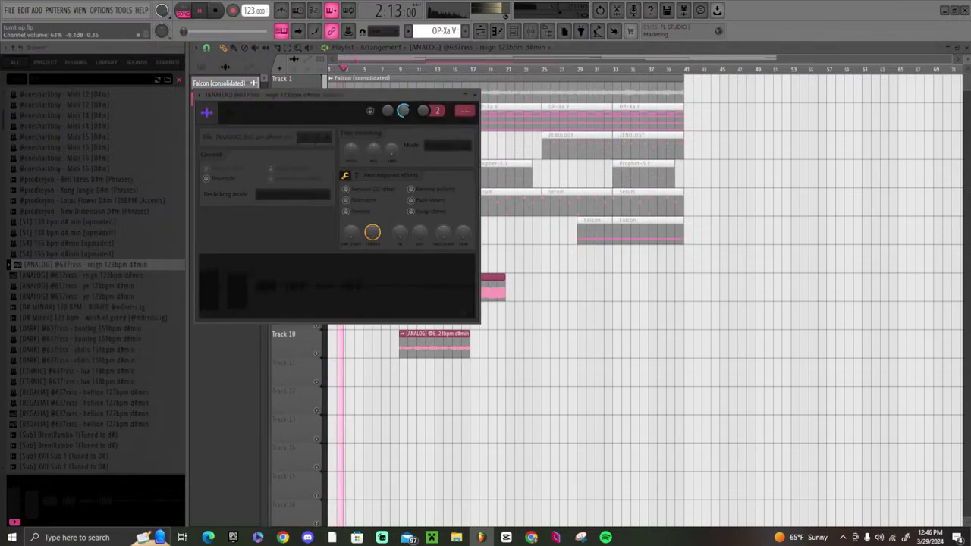
{"action": "left_click", "coordinate": [474, 96]}
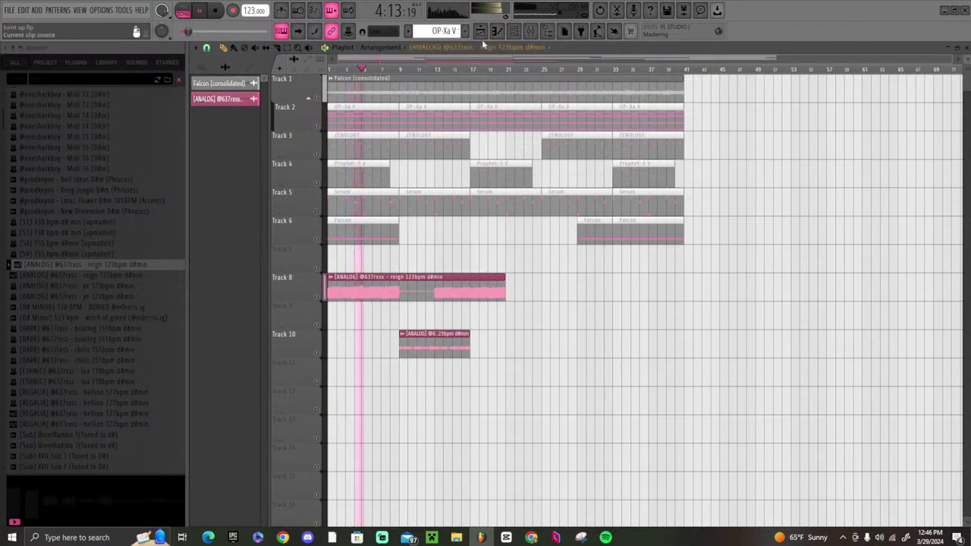
- Create a new pattern named "srx"
{"action": "key", "text": "F4"}
{"action": "type", "text": "srx"}
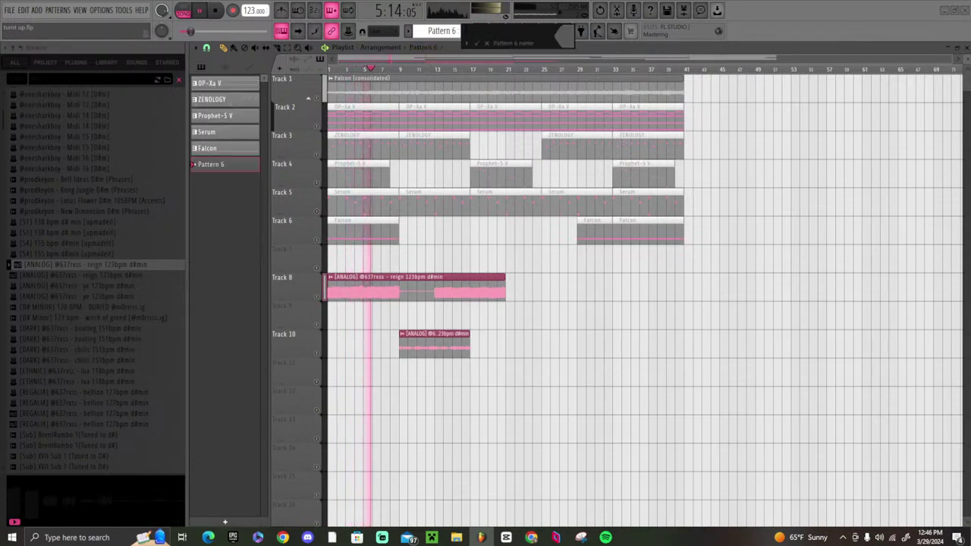
{"action": "key", "text": "Return"}
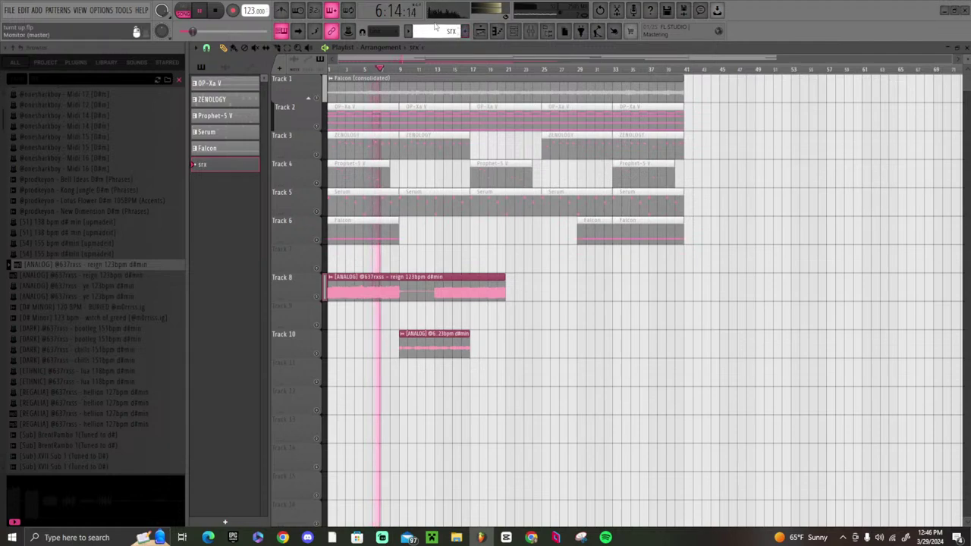
- Place the srx pattern on Track 9 at bar 21 and set the playlist snapping to Bar
{"action": "left_click_drag", "start_coordinate": [220, 171], "coordinate": [514, 319]}
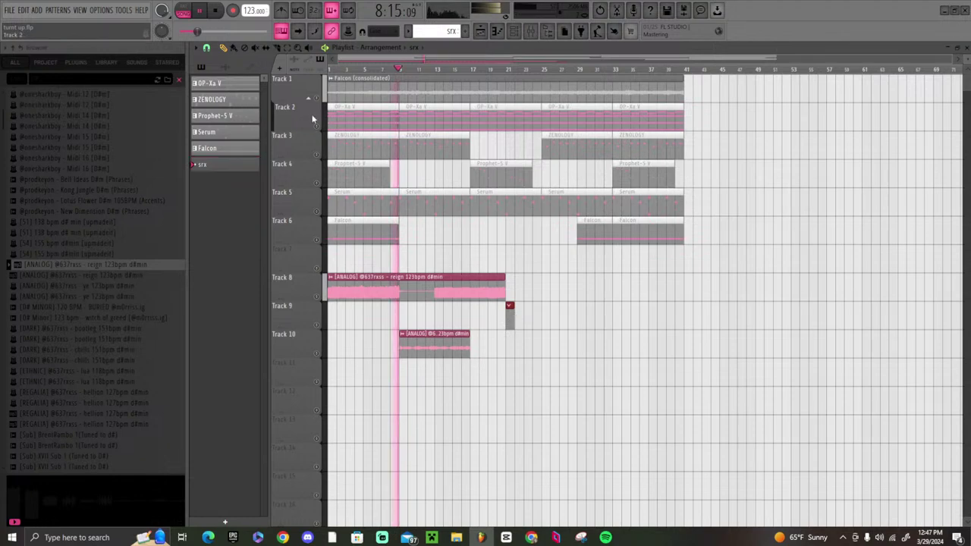
{"action": "left_click", "coordinate": [206, 47]}
{"action": "left_click", "coordinate": [218, 201]}
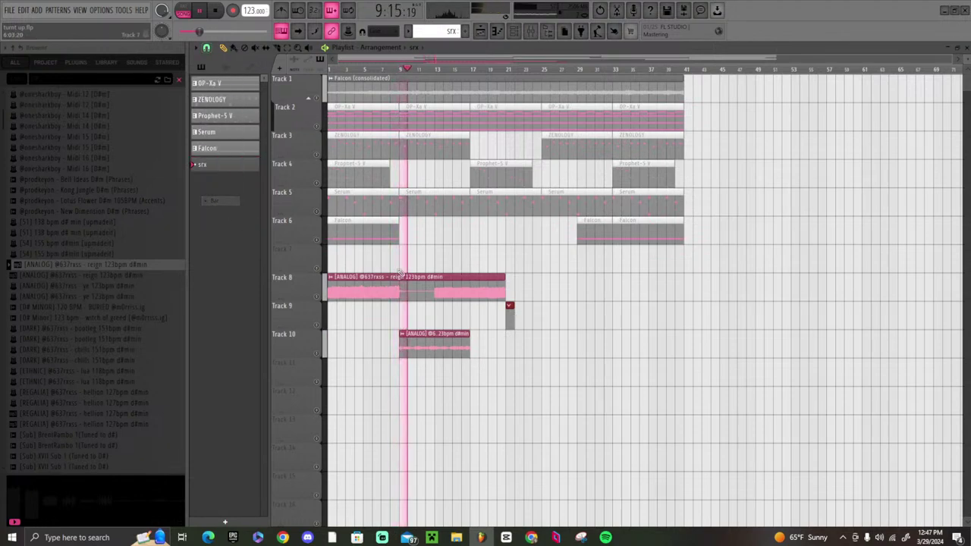
- Position the srx clip at bar 1 of Track 9 as an 8-bar clip and repeat it through bar 40
{"action": "left_click_drag", "start_coordinate": [515, 314], "coordinate": [400, 318]}
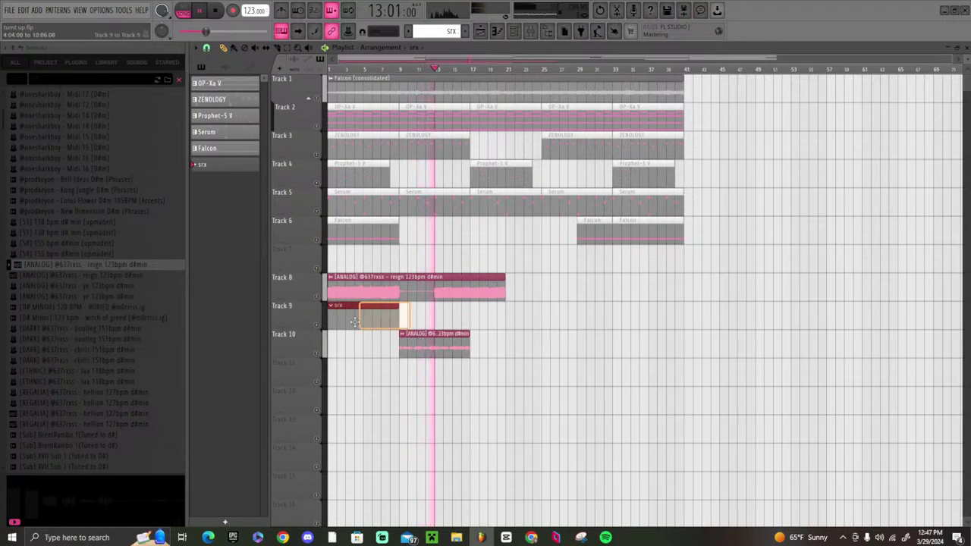
{"action": "key", "text": "ctrl+b"}
{"action": "key", "text": "ctrl+b"}
{"action": "key", "text": "ctrl+b"}
{"action": "key", "text": "ctrl+b"}
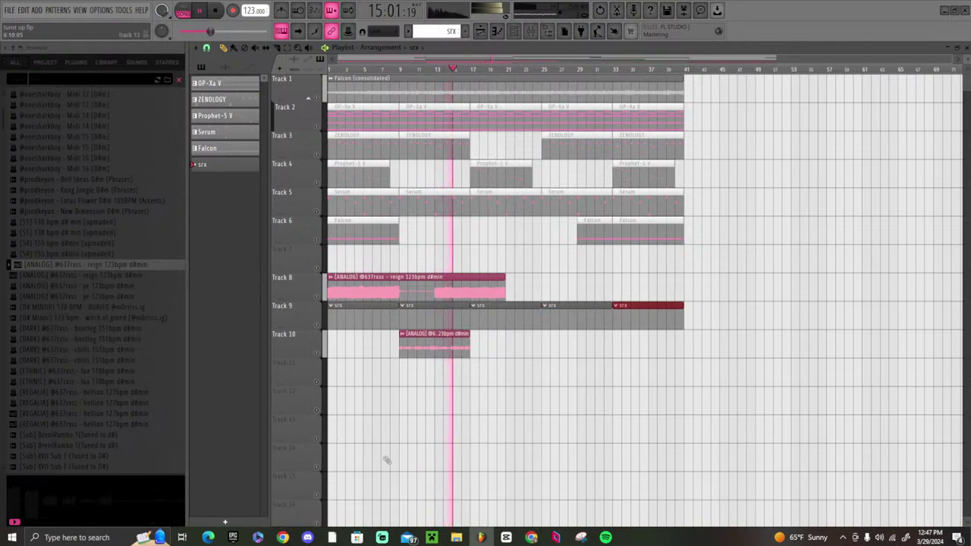
- Stop playback and add an SRX PIANO 1 instrument channel, keeping its Concert Hall patch
{"action": "key", "text": "space"}
{"action": "left_click", "coordinate": [514, 32]}
{"action": "left_click", "coordinate": [308, 401]}
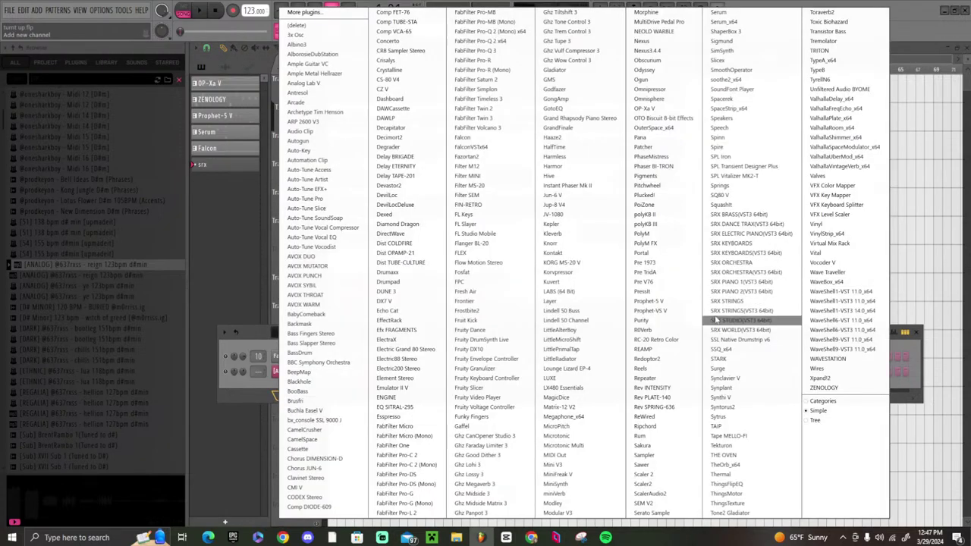
{"action": "left_click", "coordinate": [732, 281]}
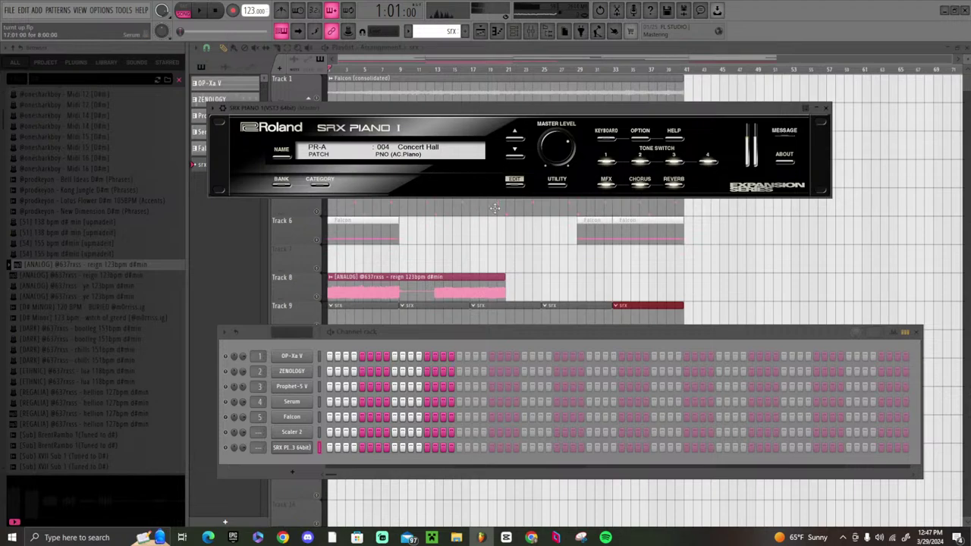
{"action": "left_click", "coordinate": [826, 109]}
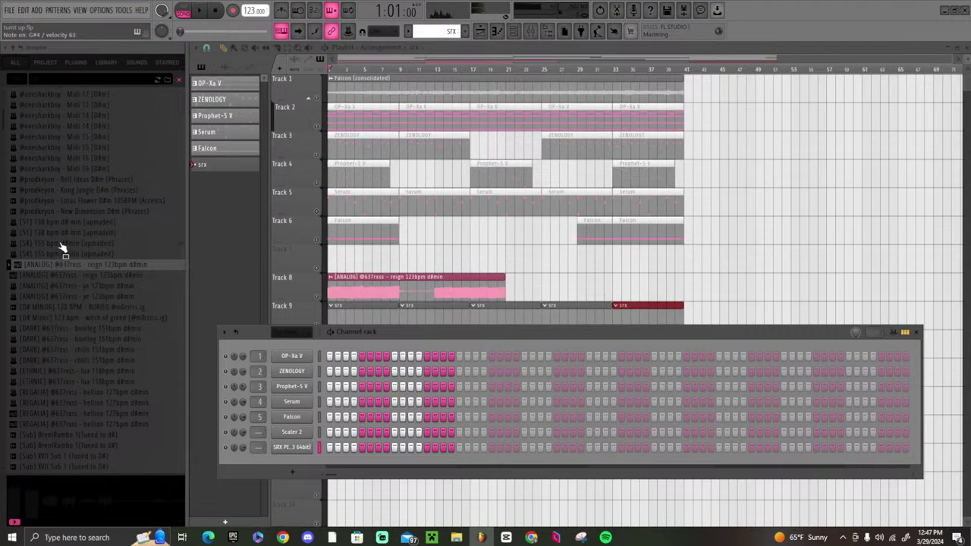
- Load the ANALOG "ye 123bpm d#min" MIDI file into the SRX PIANO 1 channel and play the arrangement
{"action": "scroll", "coordinate": [67, 230], "scroll_direction": "up", "scroll_amount": 4}
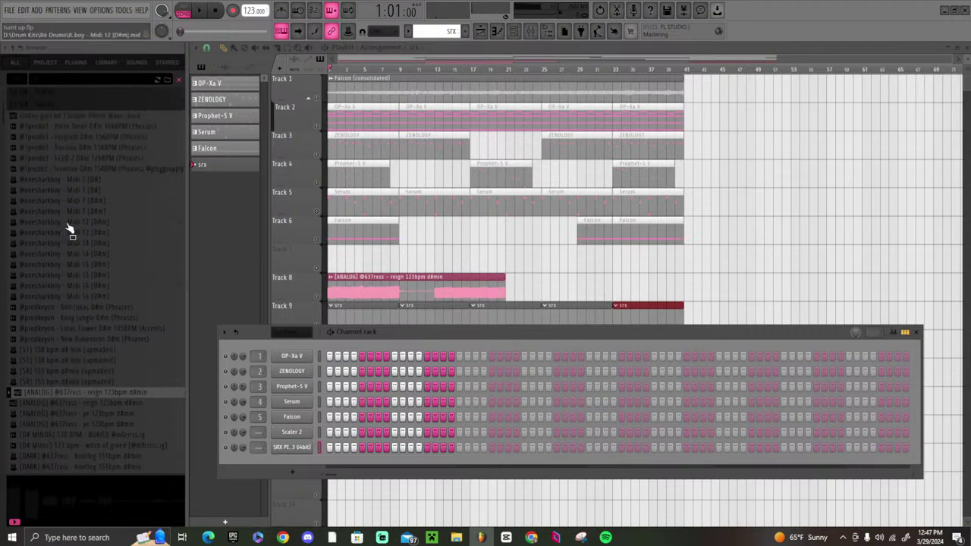
{"action": "left_click", "coordinate": [85, 425]}
{"action": "left_click_drag", "start_coordinate": [294, 455], "coordinate": [306, 450]}
{"action": "key", "text": "space"}
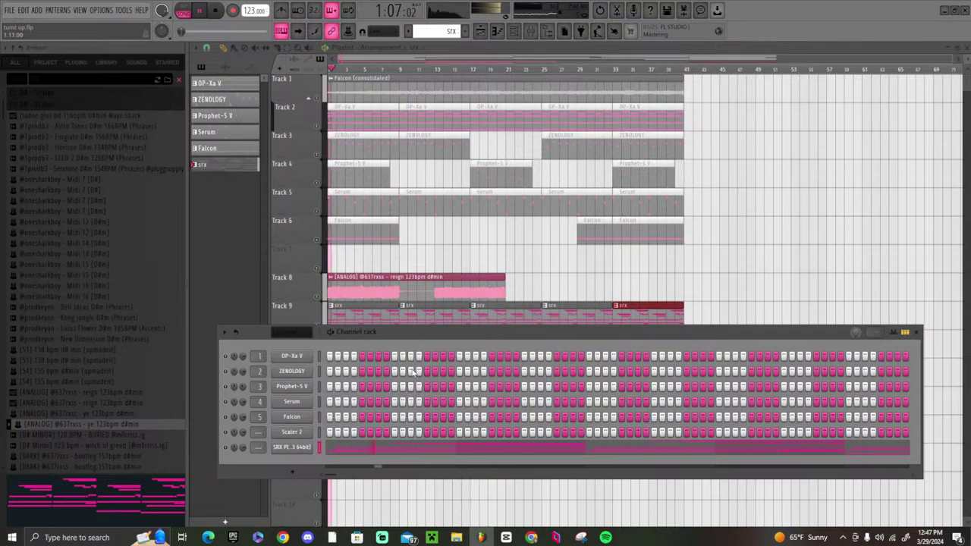
- Solo Track 9 to audition the srx part, compare the two "ye" MIDI files, and unsolo the track
{"action": "key", "text": "space"}
{"action": "left_click", "coordinate": [317, 325], "text": "ctrl"}
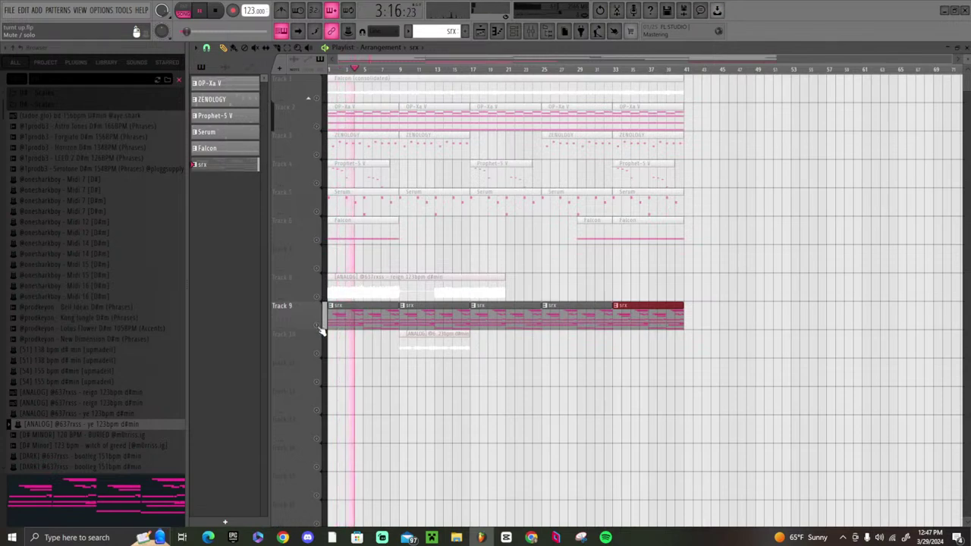
{"action": "left_click", "coordinate": [119, 416]}
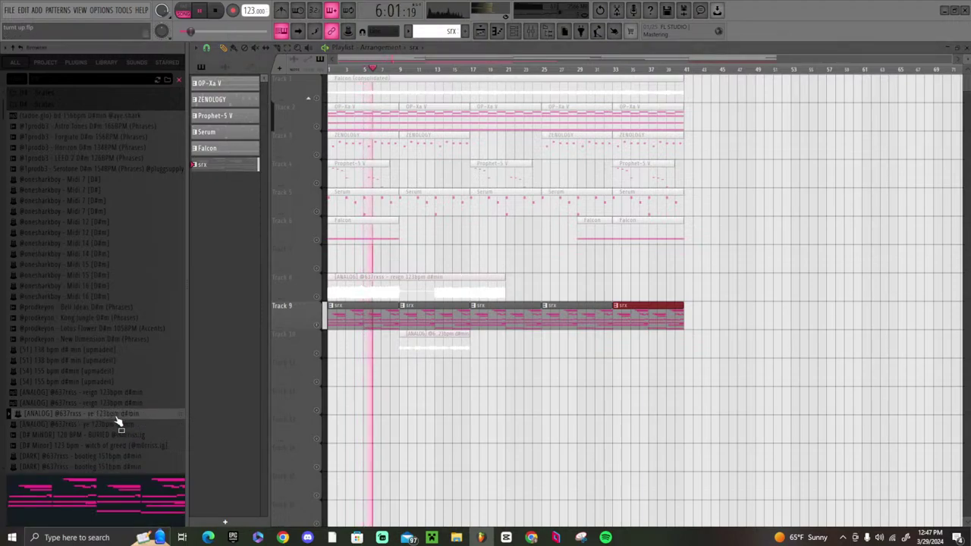
{"action": "left_click", "coordinate": [119, 427]}
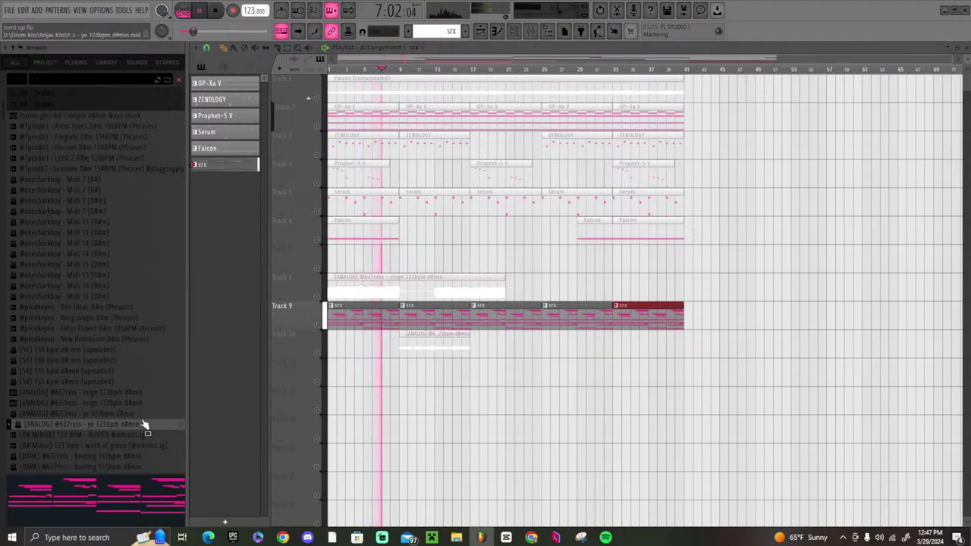
{"action": "right_click", "coordinate": [320, 328]}
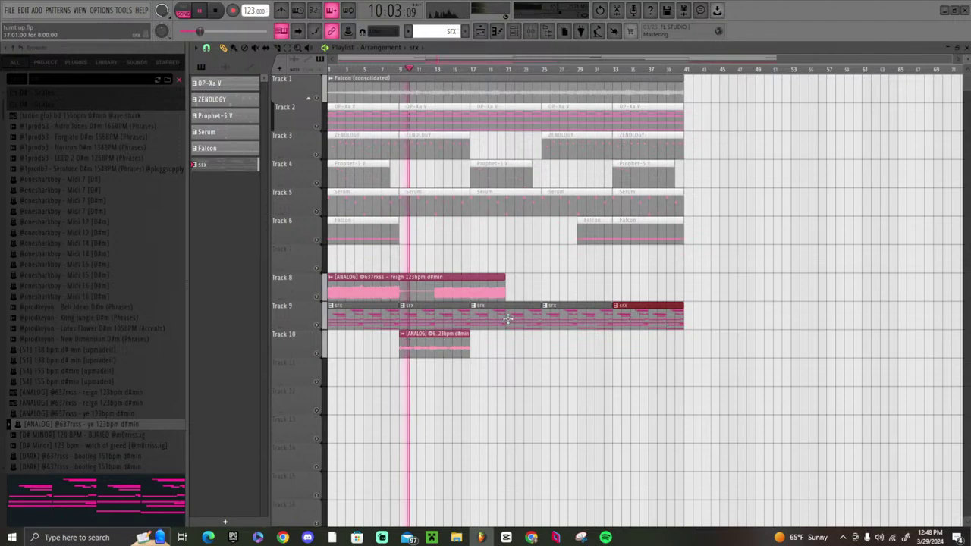
- Route the SRX PIANO 1 channel to mixer insert 6
{"action": "double_click", "coordinate": [438, 326]}
{"action": "left_click", "coordinate": [533, 42]}
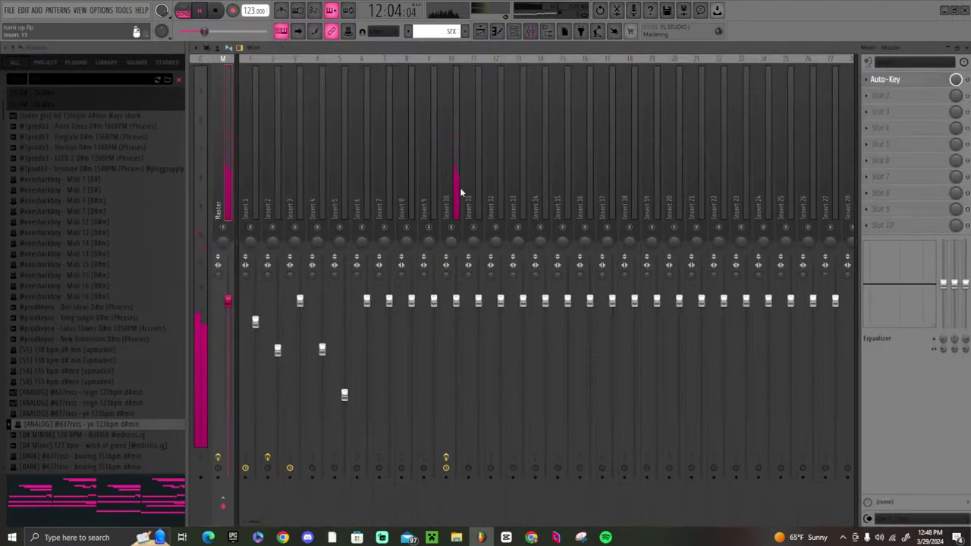
{"action": "left_click", "coordinate": [513, 32]}
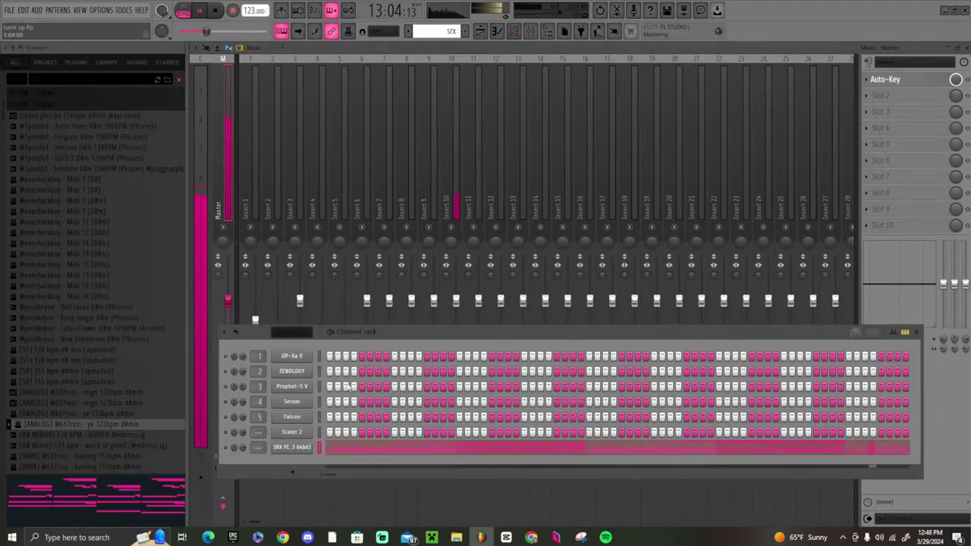
{"action": "left_click_drag", "start_coordinate": [262, 448], "coordinate": [289, 453]}
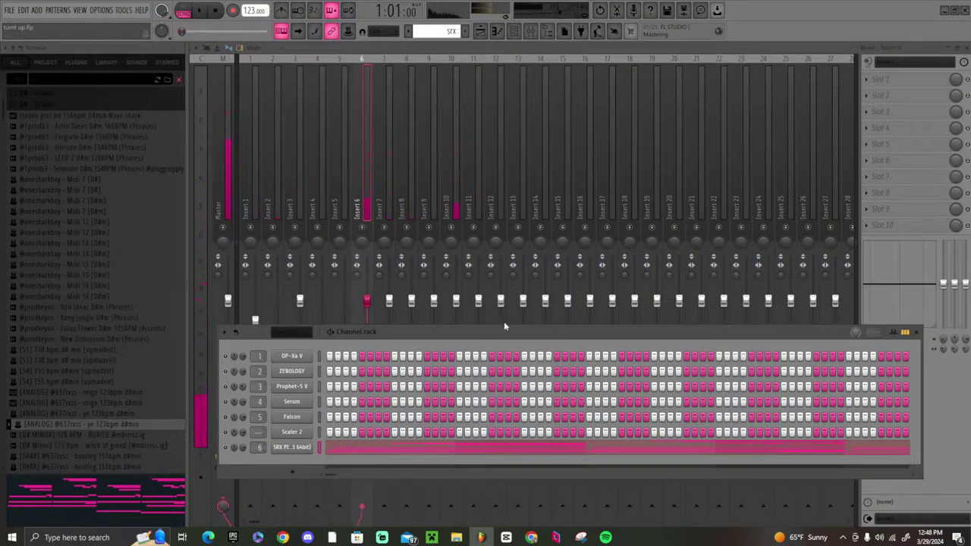
{"action": "key", "text": "F6"}
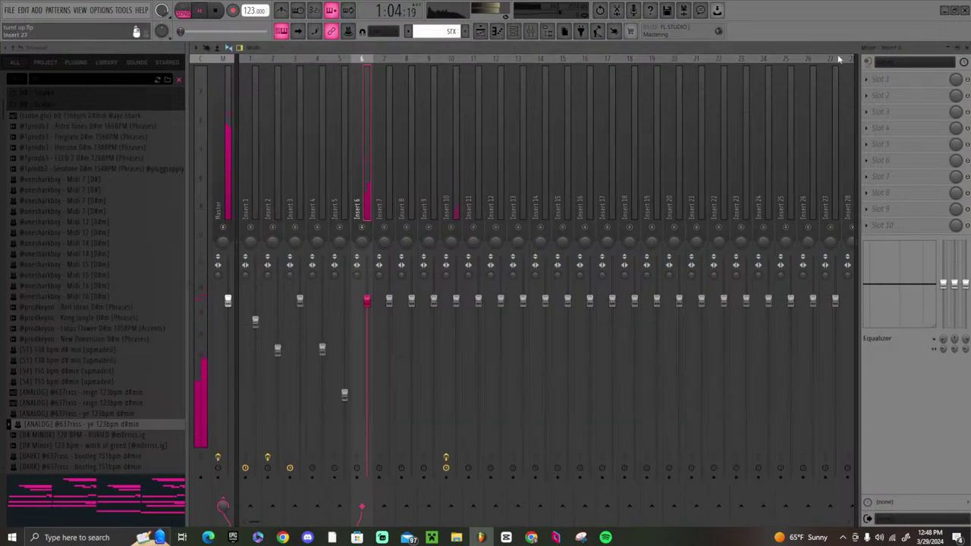
- Solo Track 9 and add ValhallaSupermassive to mixer insert 6 with its mix at 28.8%
{"action": "left_click", "coordinate": [482, 31]}
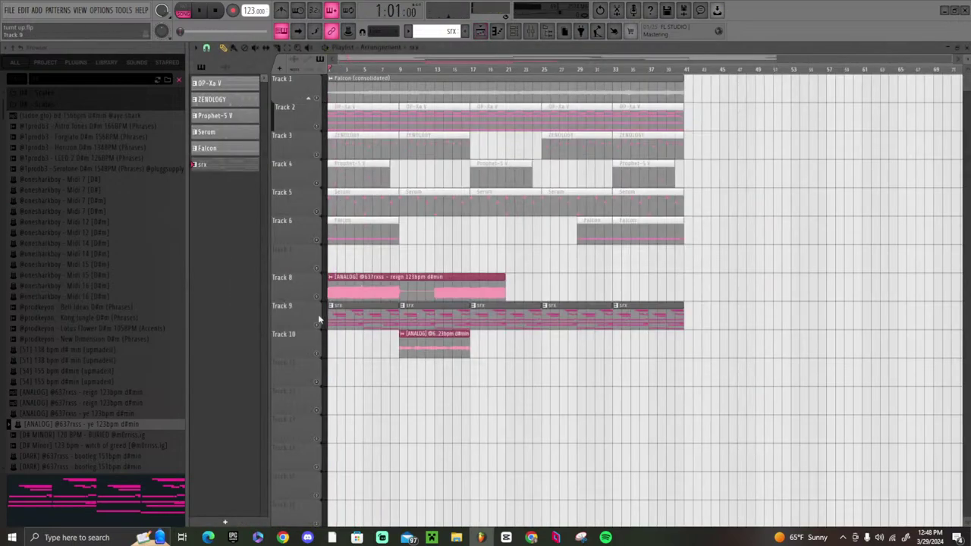
{"action": "left_click", "coordinate": [531, 31]}
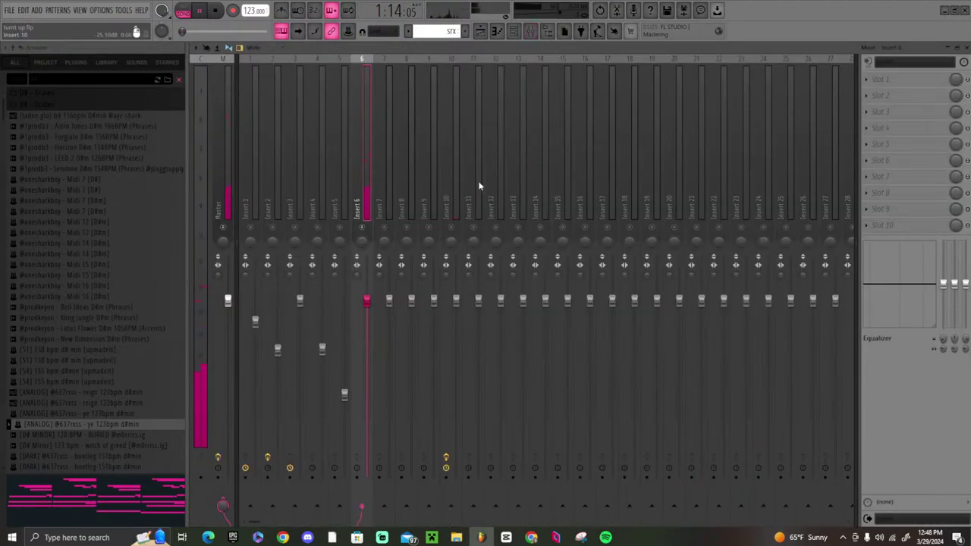
{"action": "left_click", "coordinate": [883, 85]}
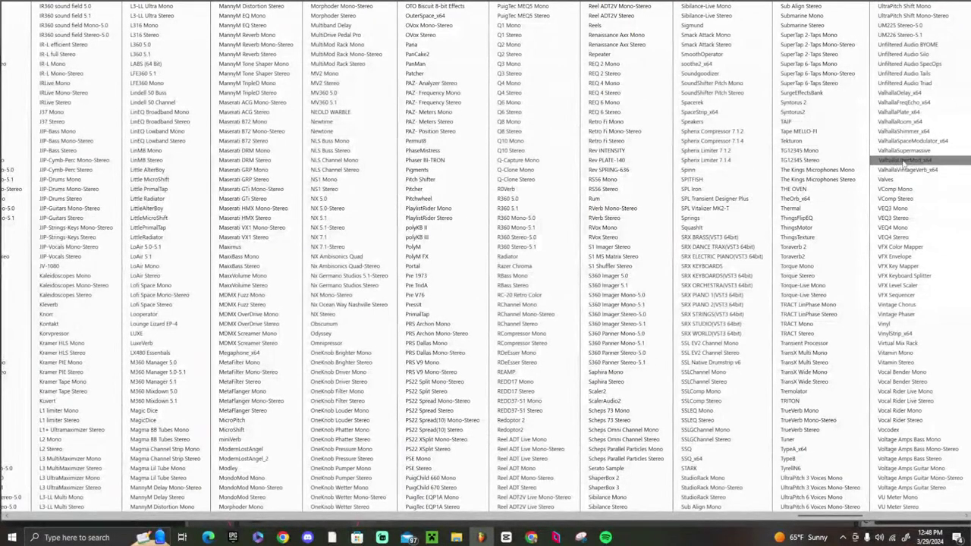
{"action": "left_click", "coordinate": [901, 156]}
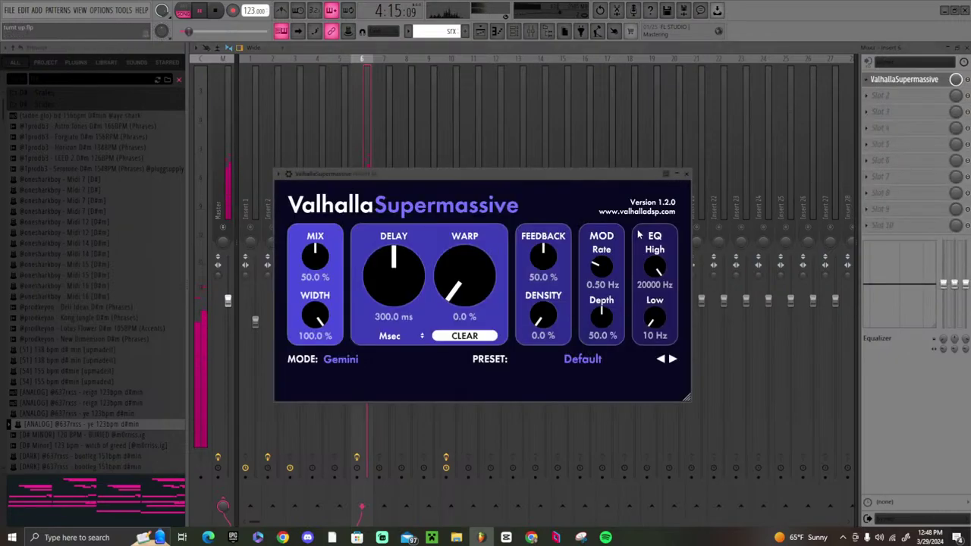
{"action": "left_click_drag", "start_coordinate": [315, 262], "coordinate": [315, 277]}
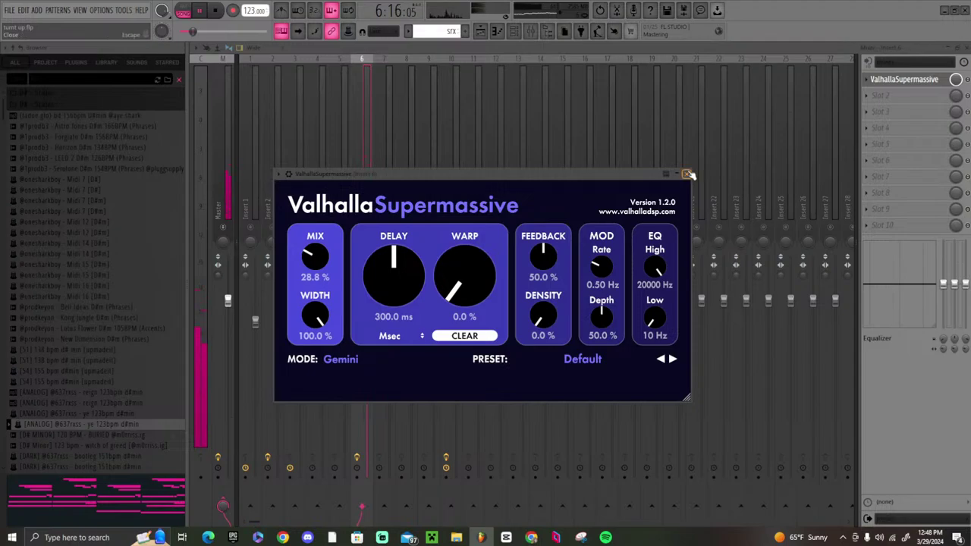
{"action": "left_click", "coordinate": [686, 174]}
- Add Effectrix to insert 6, draw a Reverse block over steps 17 to 32, and play it back
{"action": "left_click", "coordinate": [925, 122]}
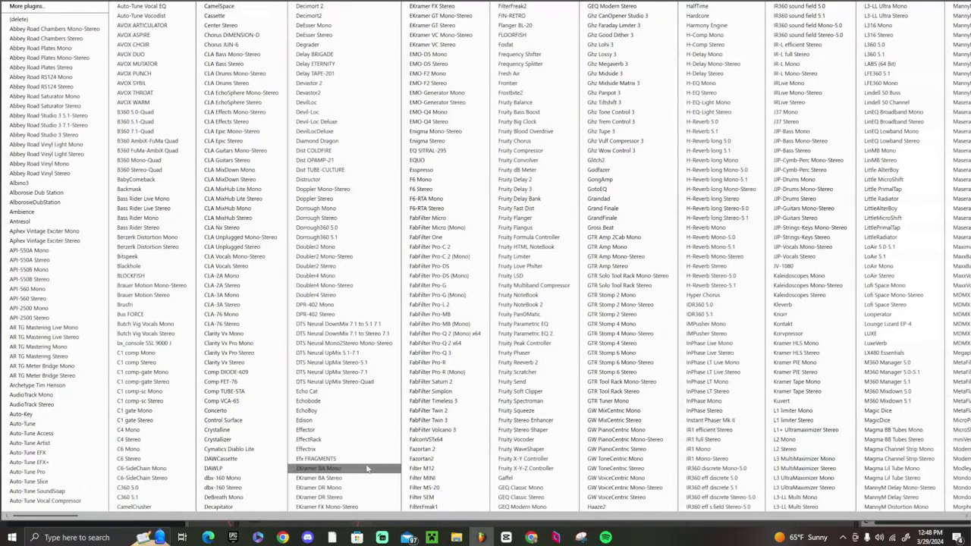
{"action": "left_click", "coordinate": [343, 449]}
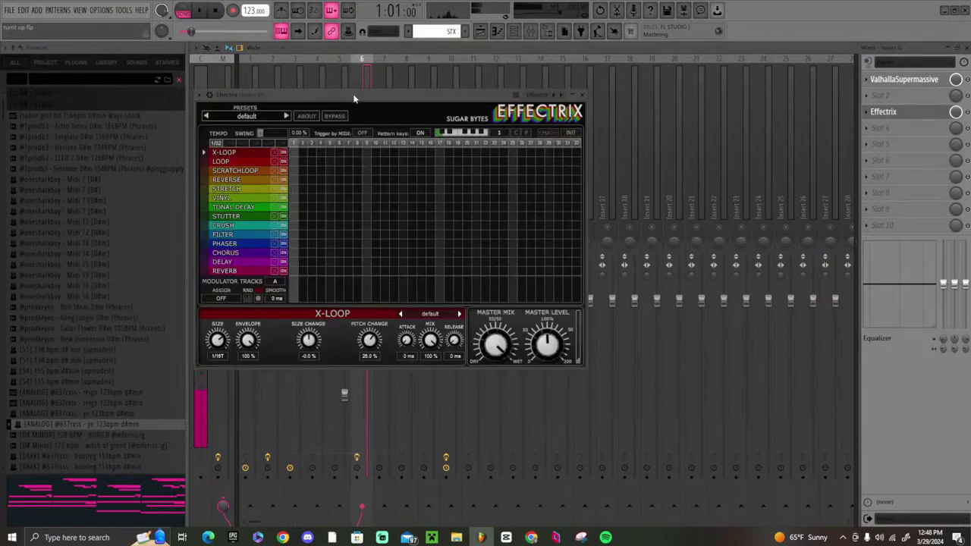
{"action": "left_click_drag", "start_coordinate": [435, 180], "coordinate": [577, 180]}
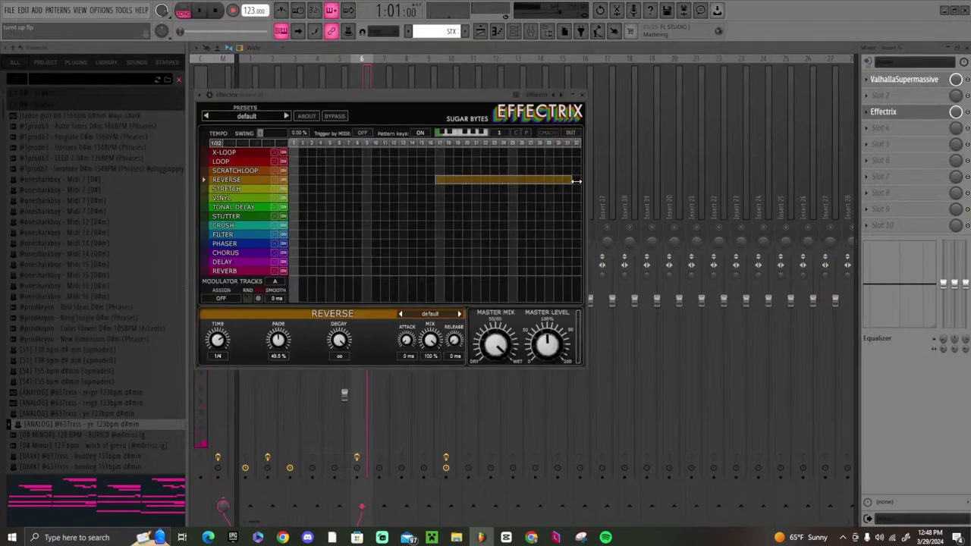
{"action": "key", "text": "space"}
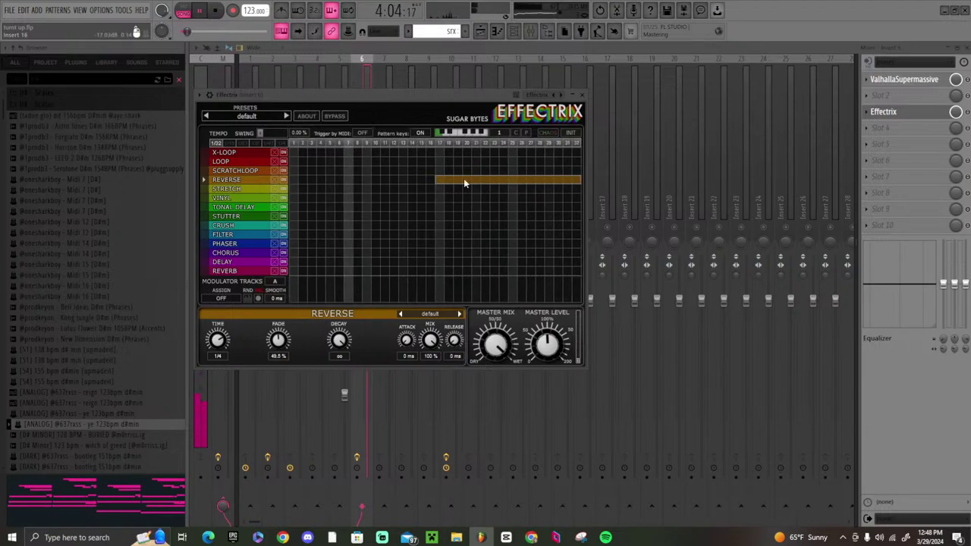
{"action": "key", "text": "Escape"}
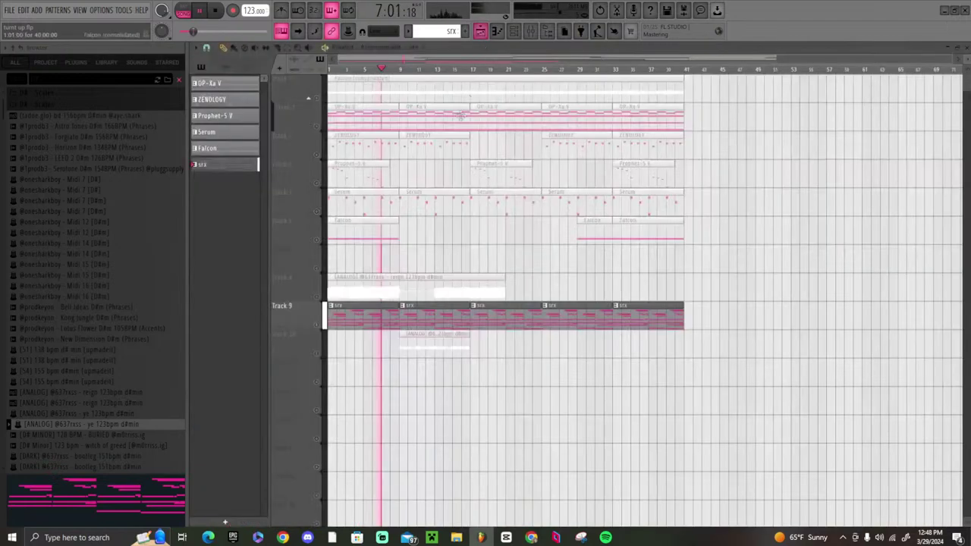
- Delete the srx clip at bar 17 on Track 9 and play the full arrangement unsoloed from the start
{"action": "left_click", "coordinate": [481, 31]}
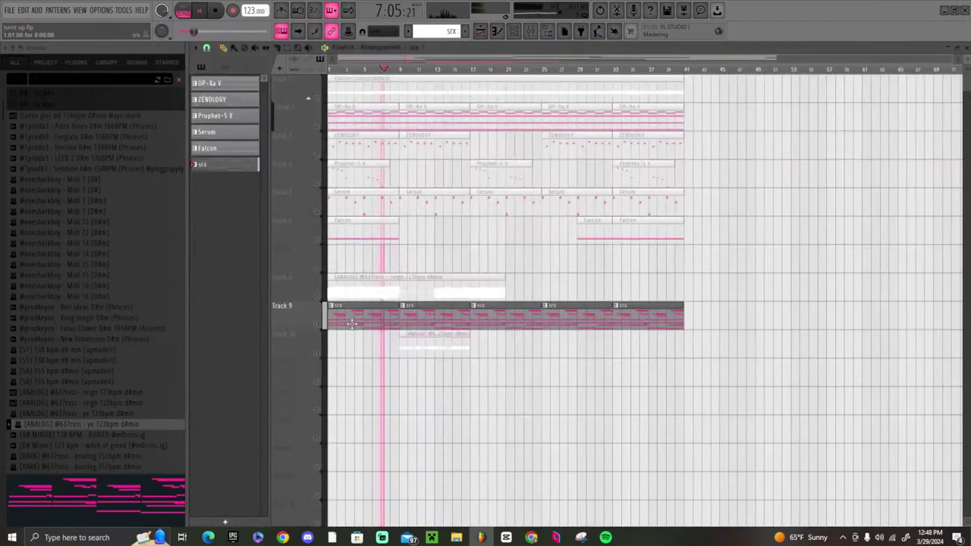
{"action": "right_click", "coordinate": [499, 318]}
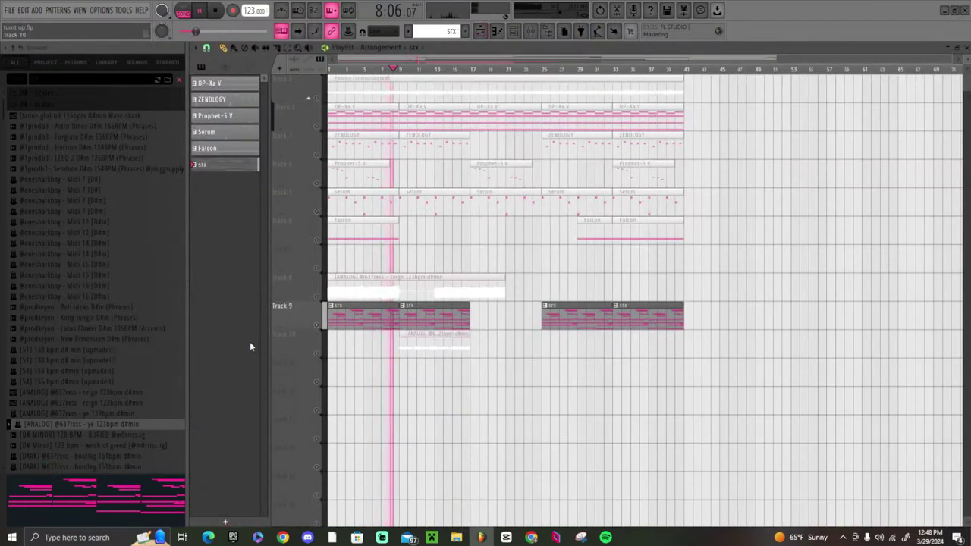
{"action": "left_click", "coordinate": [319, 353], "text": "ctrl"}
{"action": "left_click", "coordinate": [319, 354], "text": "ctrl"}
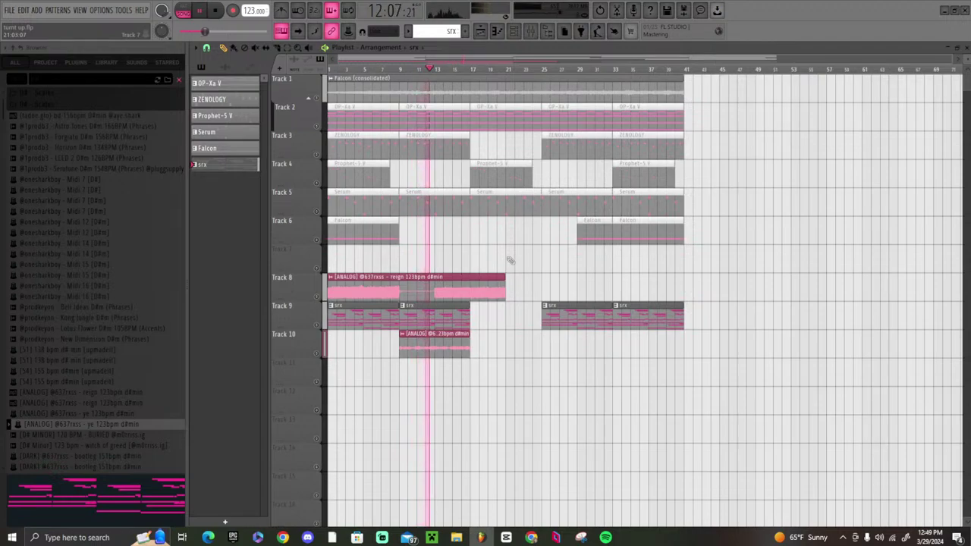
{"action": "key", "text": "space"}
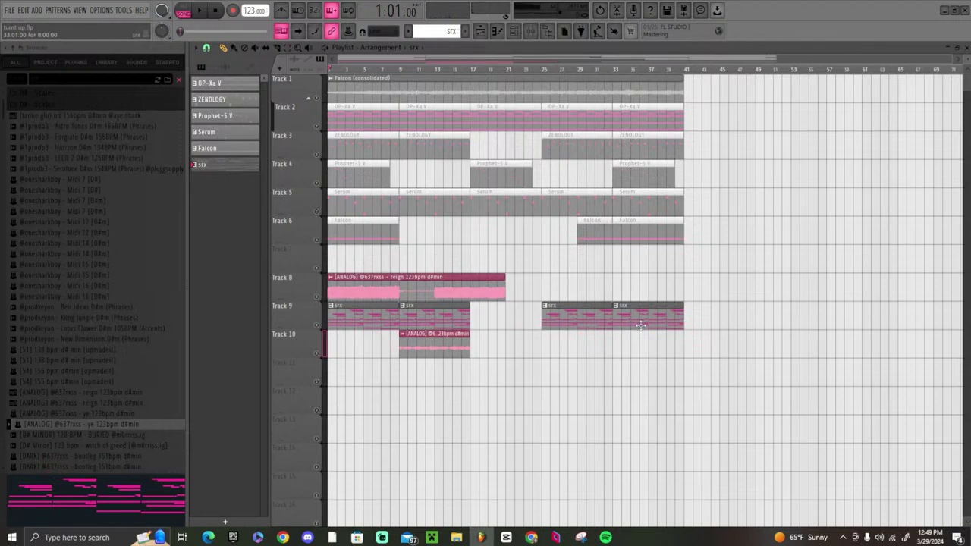
{"action": "key", "text": "space"}
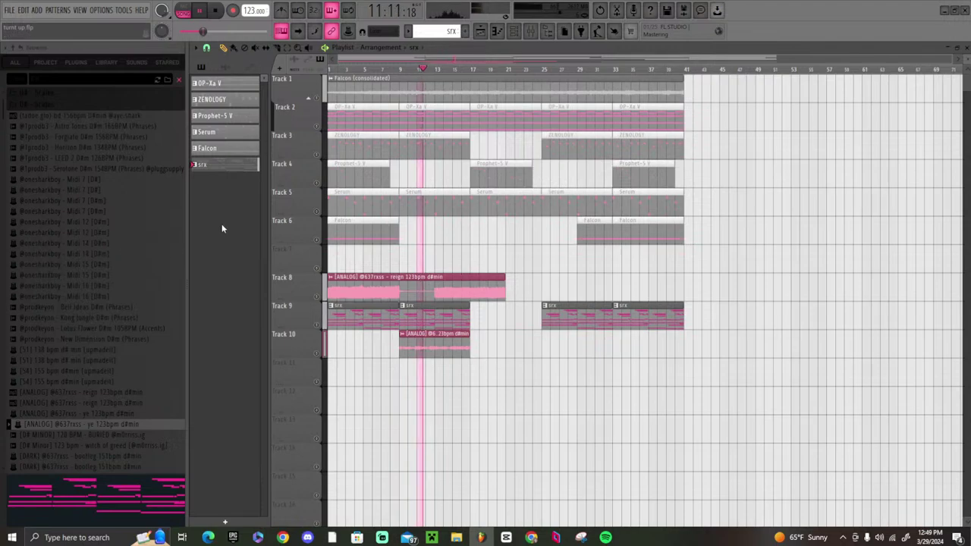
- Change the time-stretching mode of the reign sample on Track 8 in its channel settings
{"action": "double_click", "coordinate": [414, 287]}
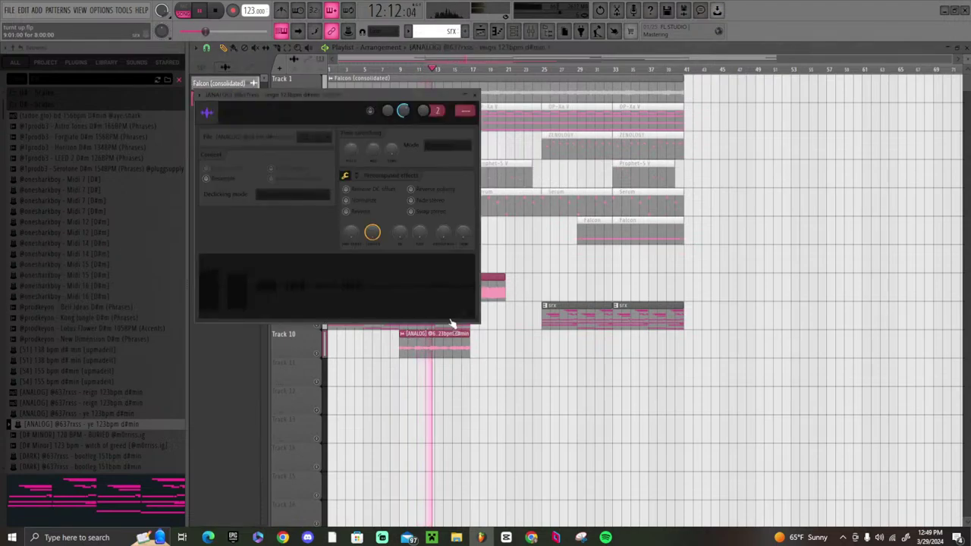
{"action": "left_click", "coordinate": [446, 145]}
{"action": "left_click", "coordinate": [448, 164]}
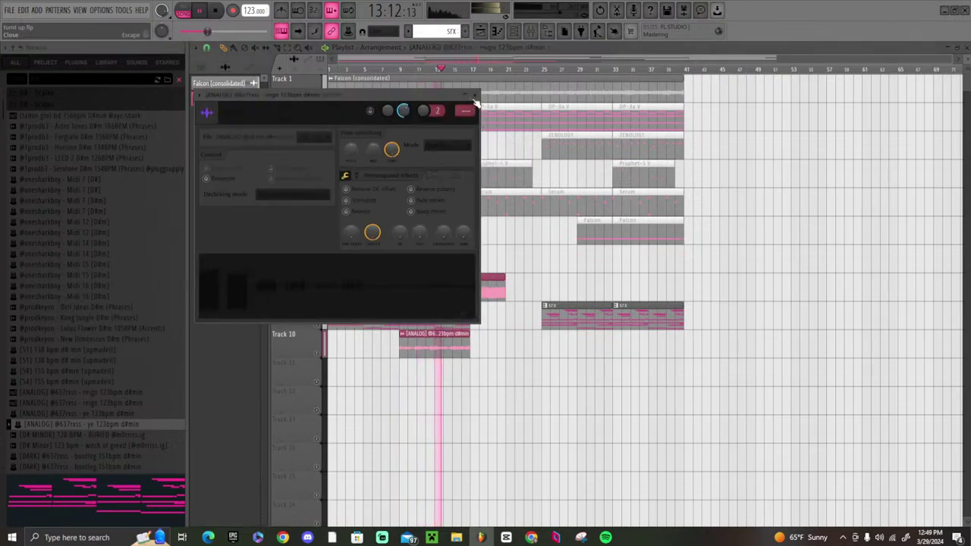
{"action": "left_click", "coordinate": [474, 95]}
- Check the channel settings of the reign sample and the Falcon (consolidated) clip
{"action": "double_click", "coordinate": [377, 283]}
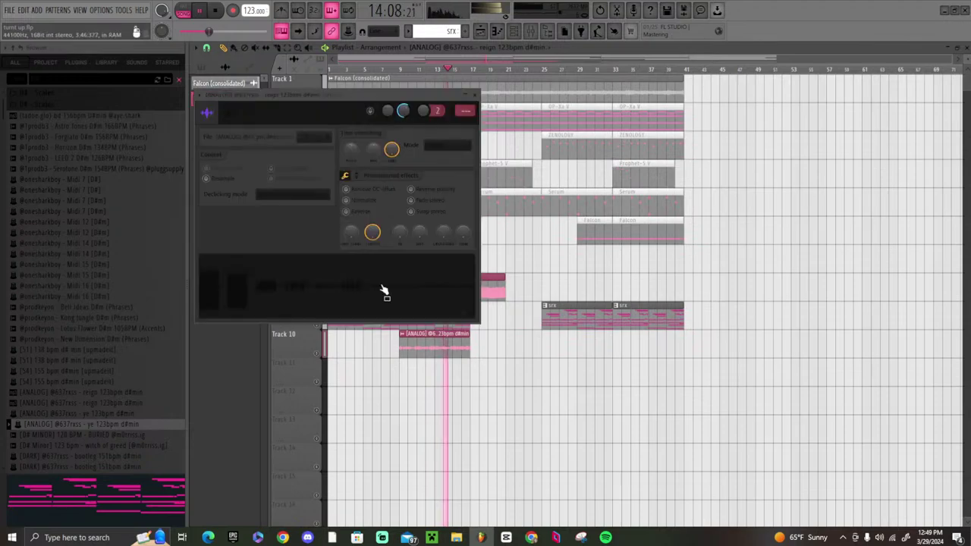
{"action": "left_click", "coordinate": [470, 108]}
{"action": "double_click", "coordinate": [470, 90]}
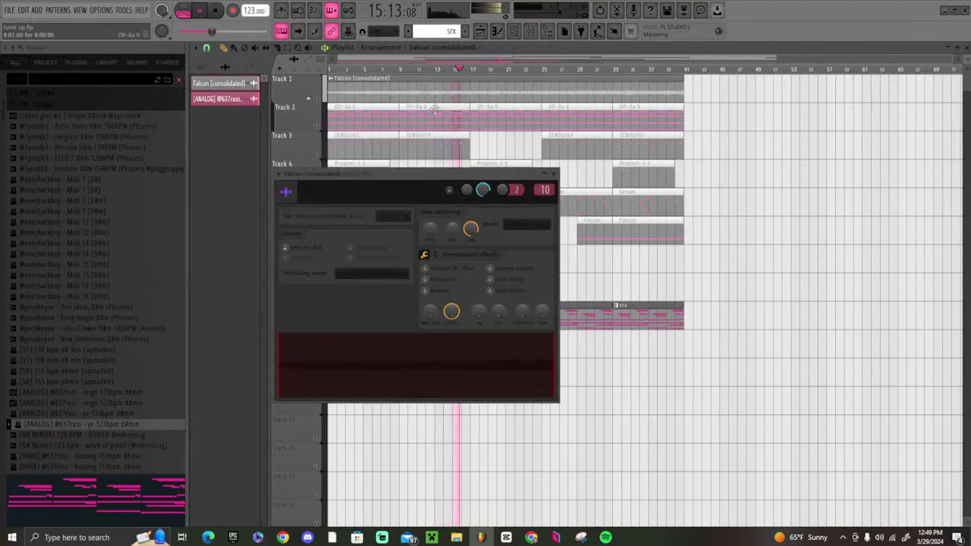
{"action": "left_click", "coordinate": [555, 175]}
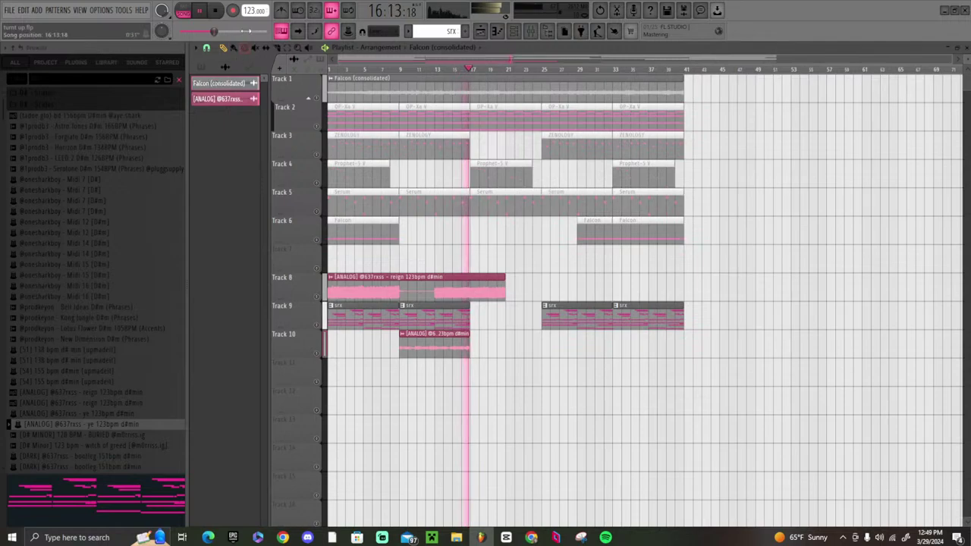
- Set the project tempo to 132 BPM and play the arrangement from the start
{"action": "key", "text": "space"}
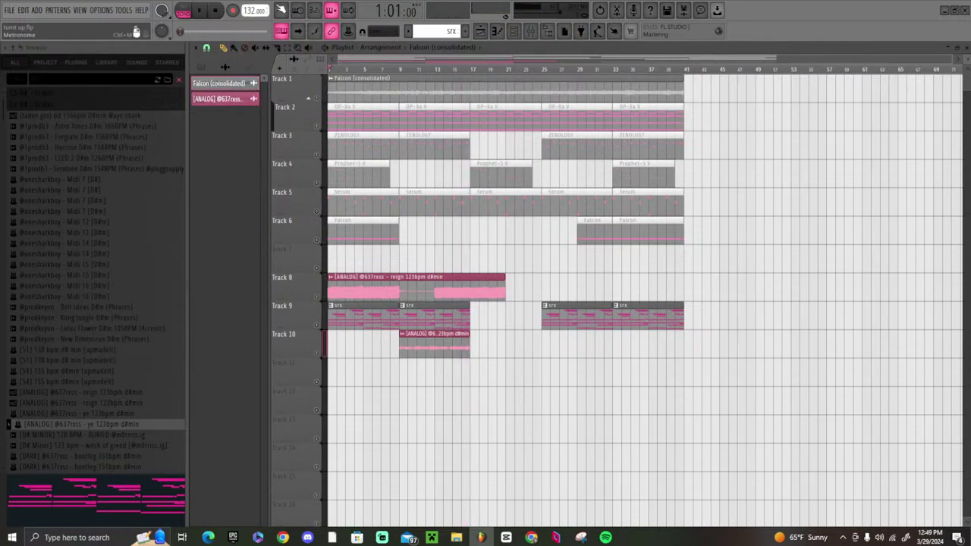
{"action": "key", "text": "space"}
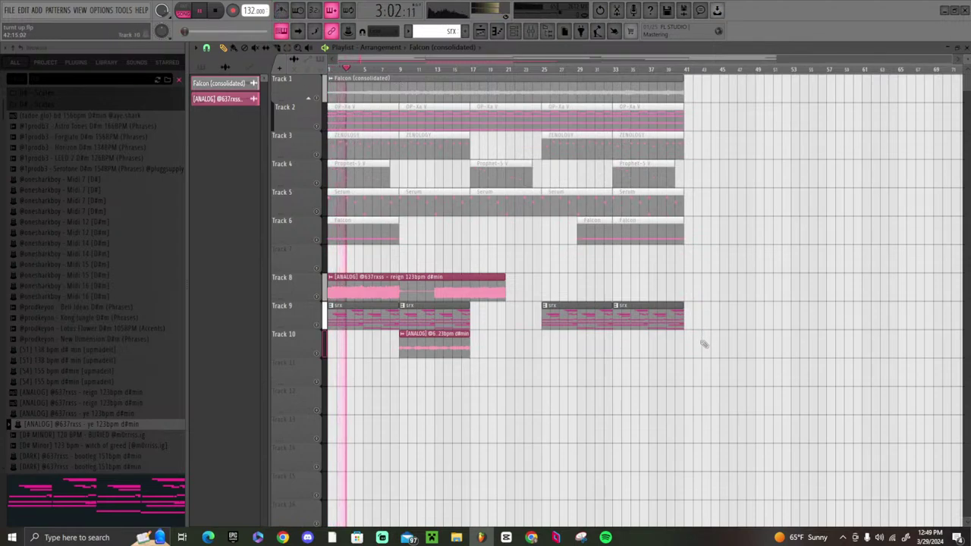
- Try to duplicate all arrangement clips directly after the existing section, from bar 41 onward
{"action": "left_click_drag", "start_coordinate": [715, 386], "coordinate": [659, 302]}
{"action": "key", "text": "ctrl+a"}
{"action": "key", "text": "ctrl+b"}
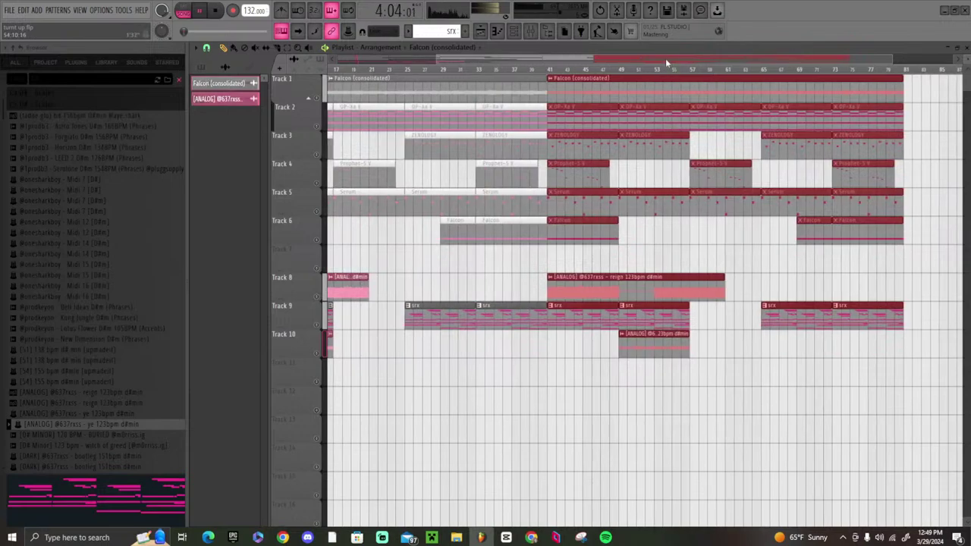
{"action": "key", "text": "ctrl+z"}
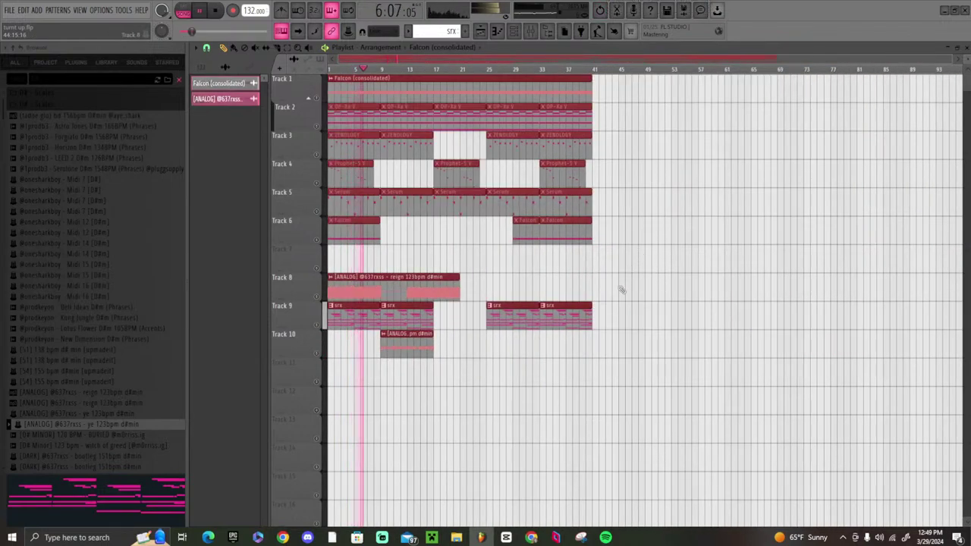
- Save the project under the file name turnt up, replacing the existing FL Studio song file
{"action": "left_click", "coordinate": [10, 10]}
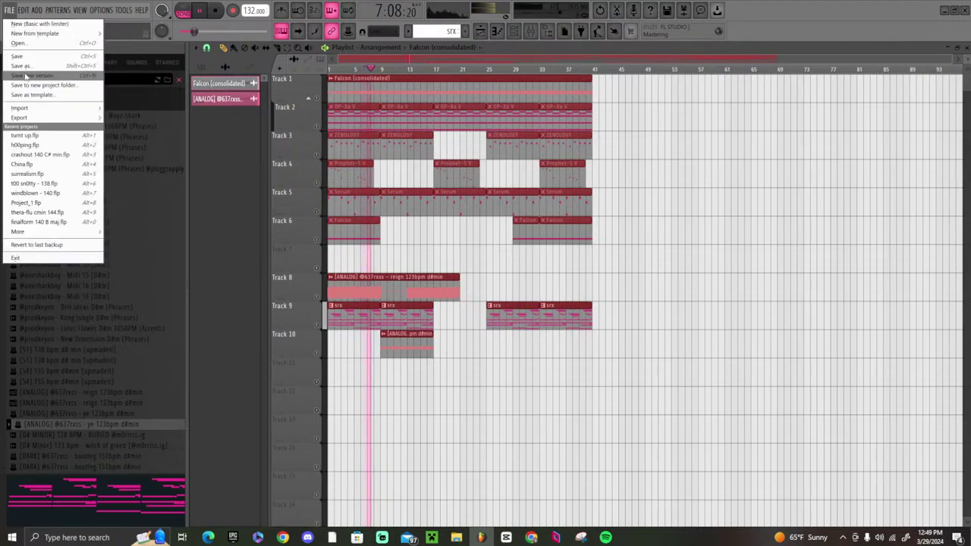
{"action": "left_click", "coordinate": [25, 67]}
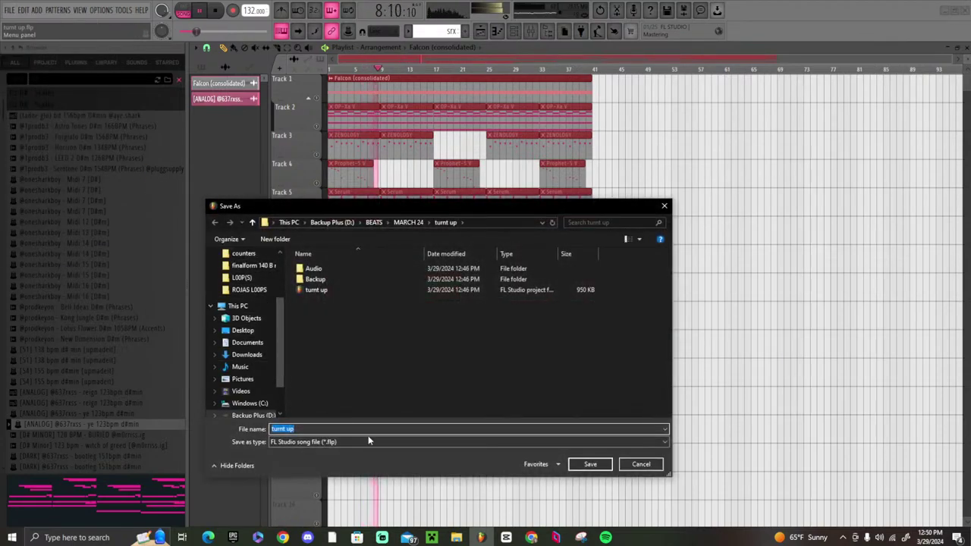
{"action": "left_click", "coordinate": [590, 464]}
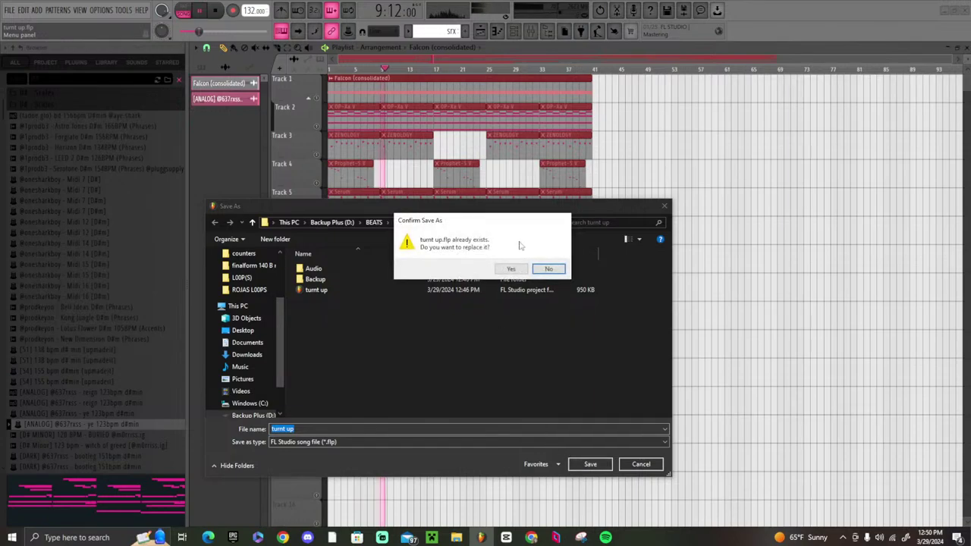
{"action": "left_click", "coordinate": [513, 270]}
- Export the song as the MP3 file turnt up.mp3 in the turnt up folder and start rendering
{"action": "left_click", "coordinate": [10, 9]}
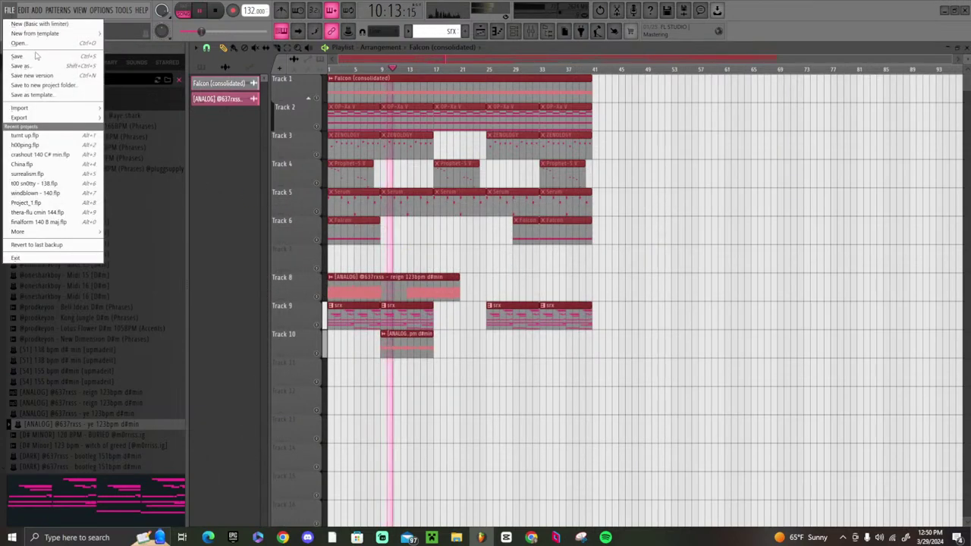
{"action": "mouse_move", "coordinate": [34, 34]}
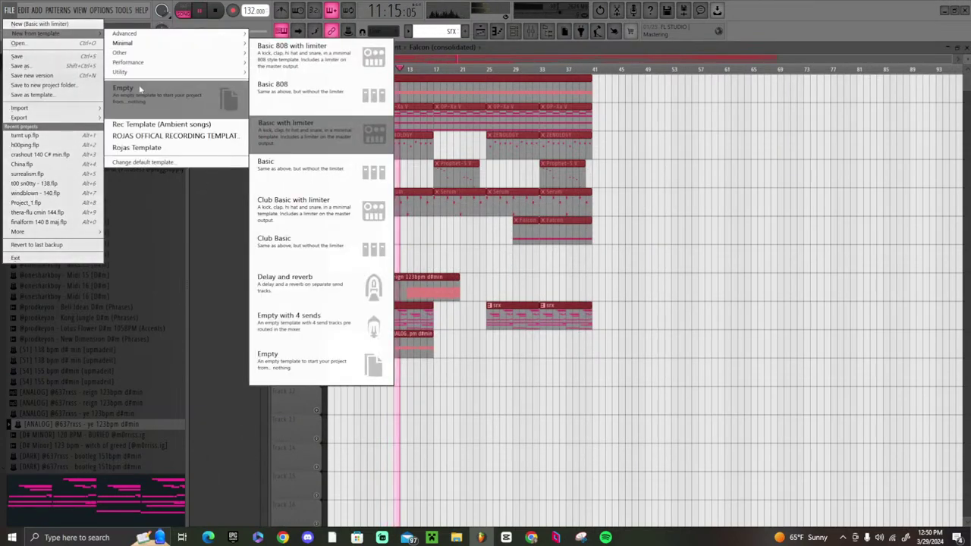
{"action": "left_click", "coordinate": [21, 66]}
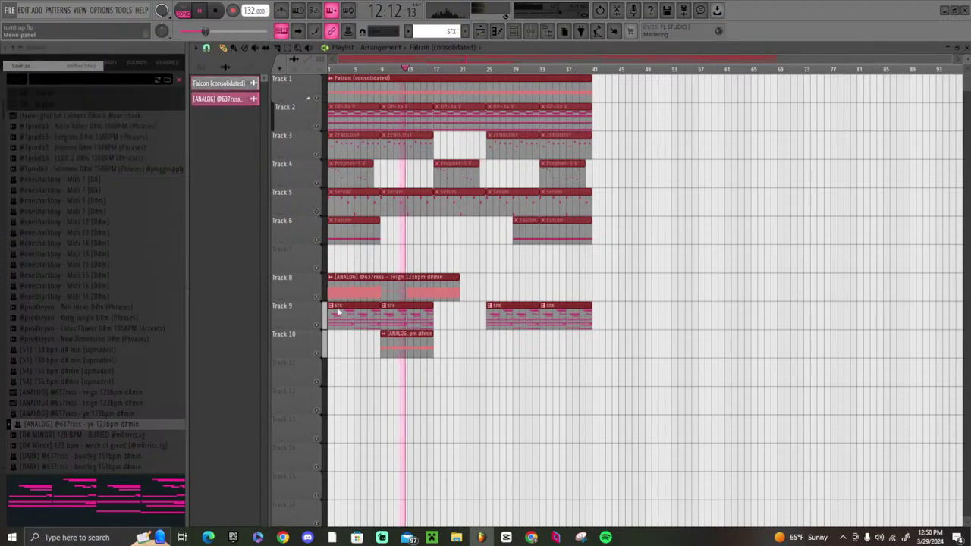
{"action": "left_click", "coordinate": [341, 445]}
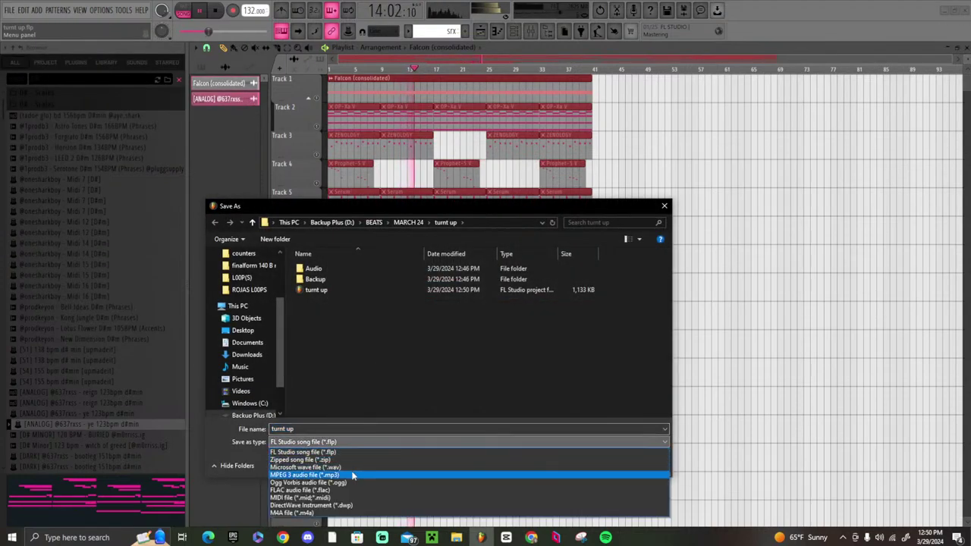
{"action": "left_click", "coordinate": [353, 478]}
{"action": "left_click", "coordinate": [590, 464]}
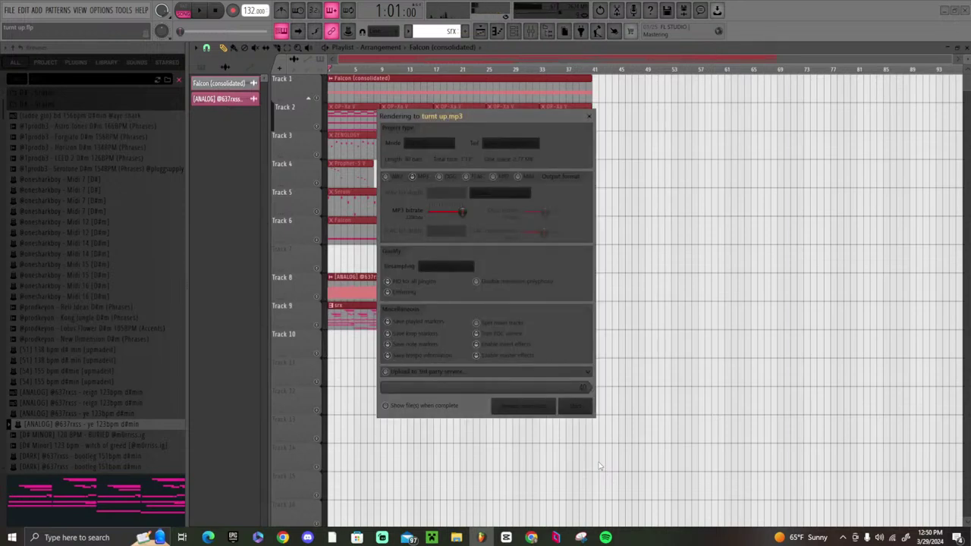
{"action": "left_click_drag", "start_coordinate": [490, 127], "coordinate": [735, 138]}
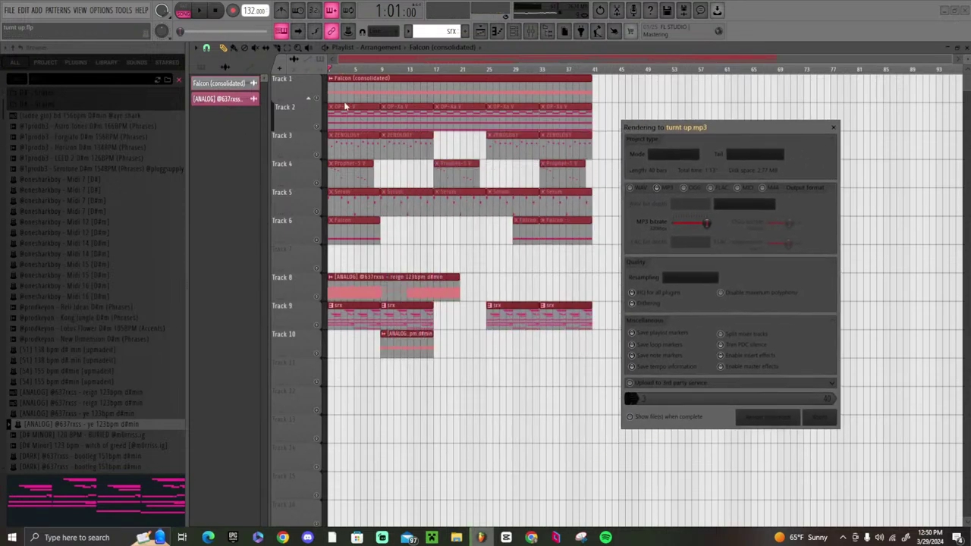
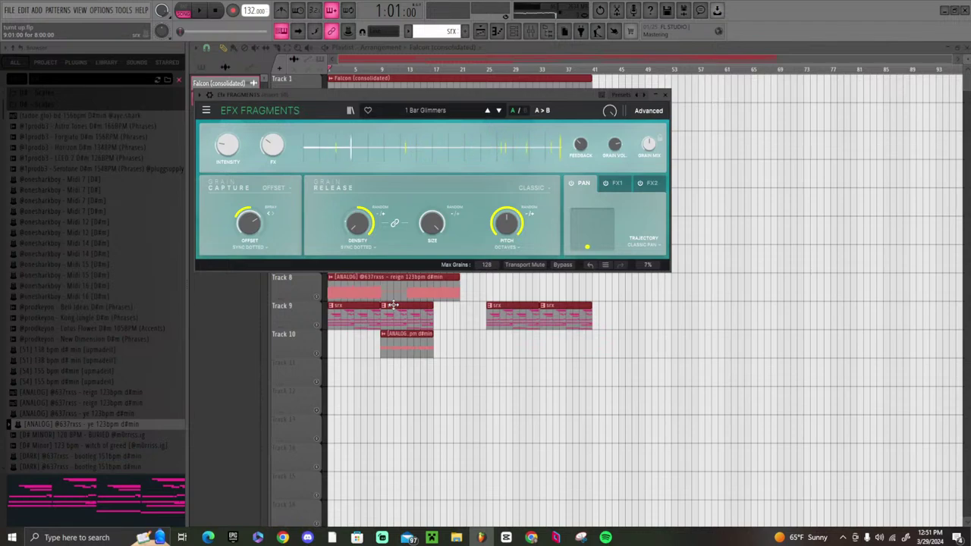
- Close the Efx FRAGMENTS plugin and start a new project from the Empty template
{"action": "left_click", "coordinate": [657, 95]}
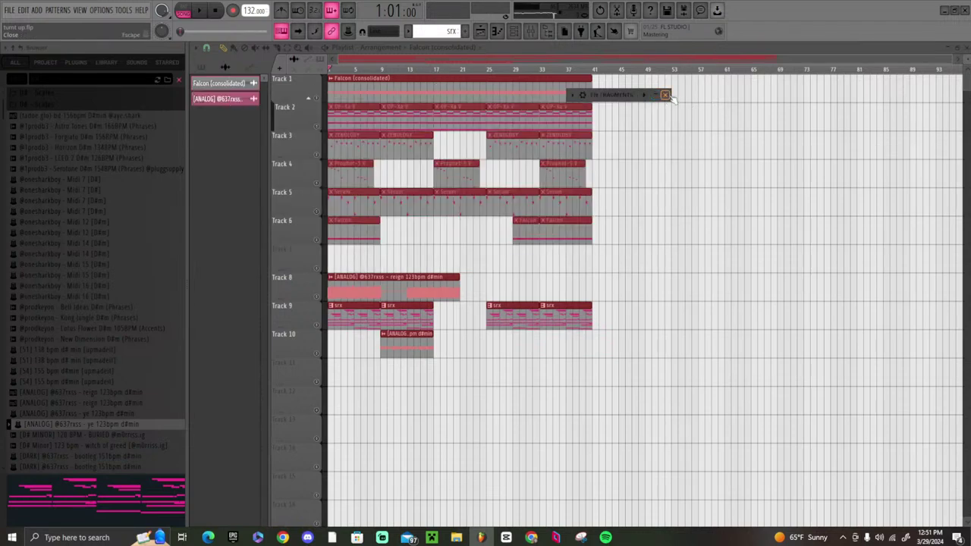
{"action": "left_click", "coordinate": [666, 94]}
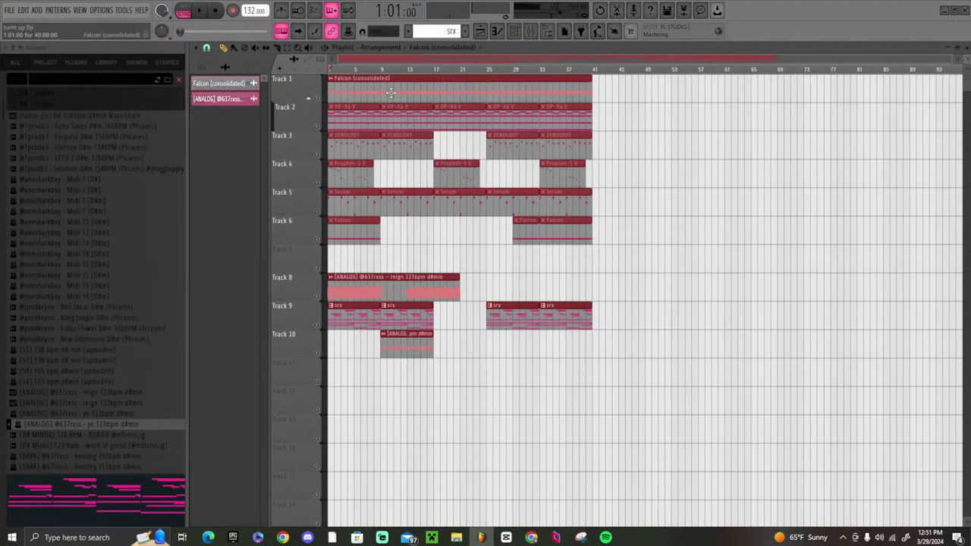
{"action": "left_click", "coordinate": [10, 10]}
{"action": "mouse_move", "coordinate": [46, 34]}
{"action": "mouse_move", "coordinate": [112, 51]}
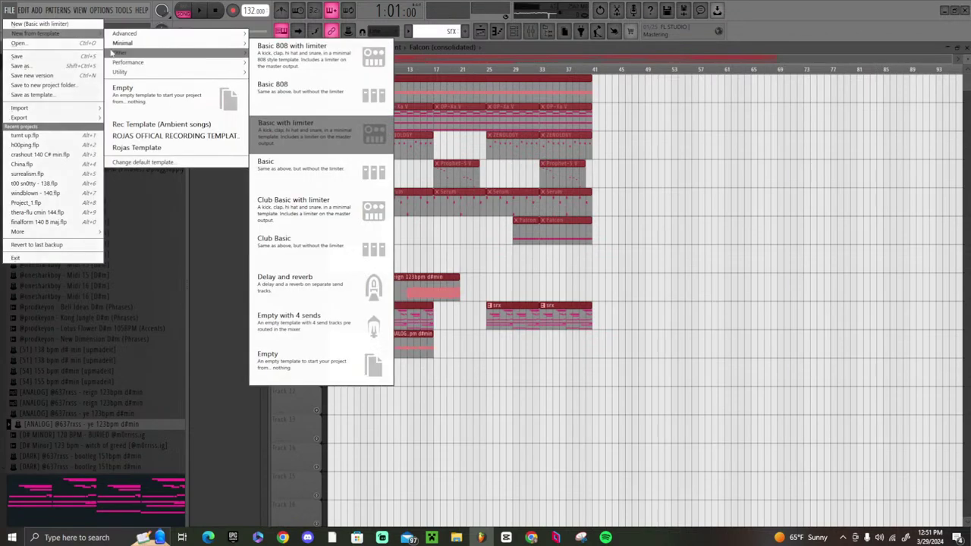
{"action": "left_click", "coordinate": [125, 89]}
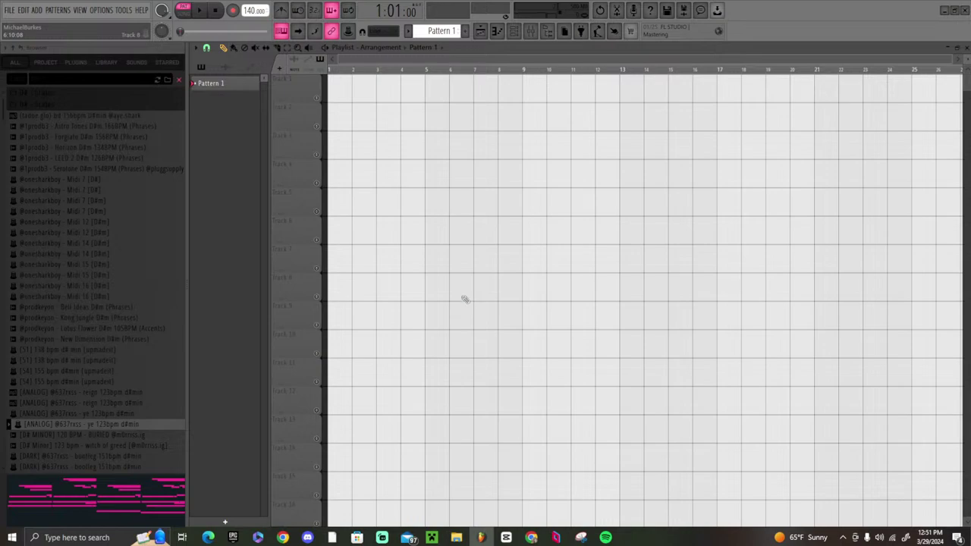
- Set the tempo to 136 BPM and replace the Sampler channel with Scaler 2
{"action": "left_click", "coordinate": [514, 30]}
{"action": "right_click", "coordinate": [310, 354]}
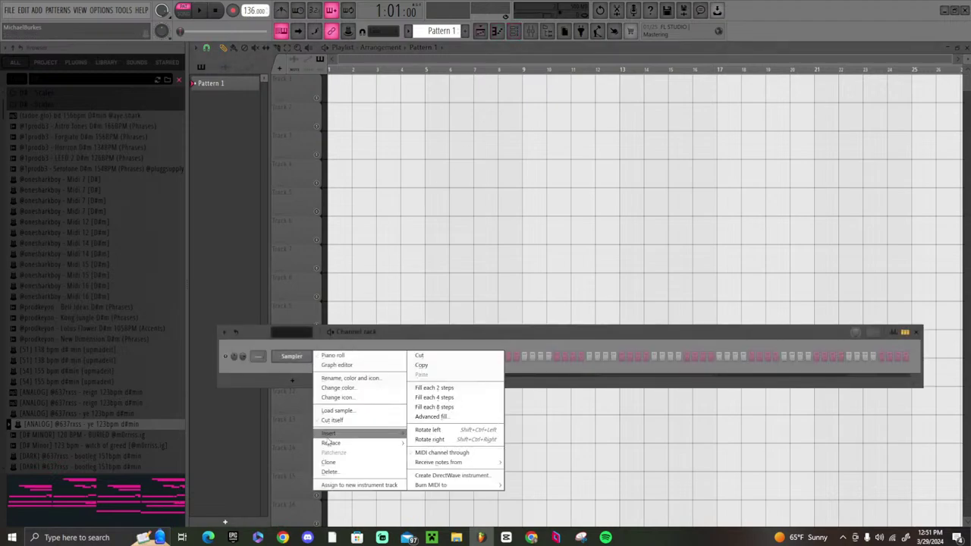
{"action": "mouse_move", "coordinate": [341, 451]}
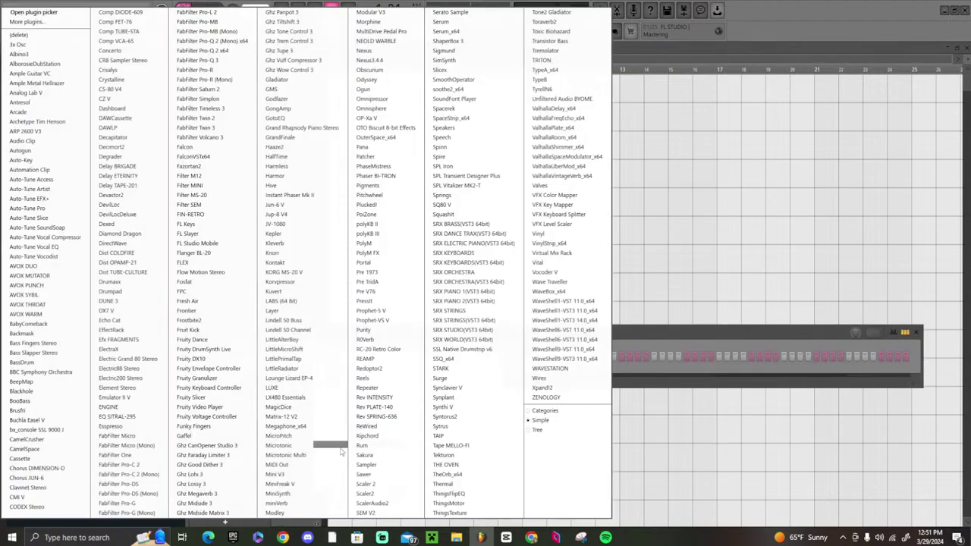
{"action": "left_click", "coordinate": [368, 485]}
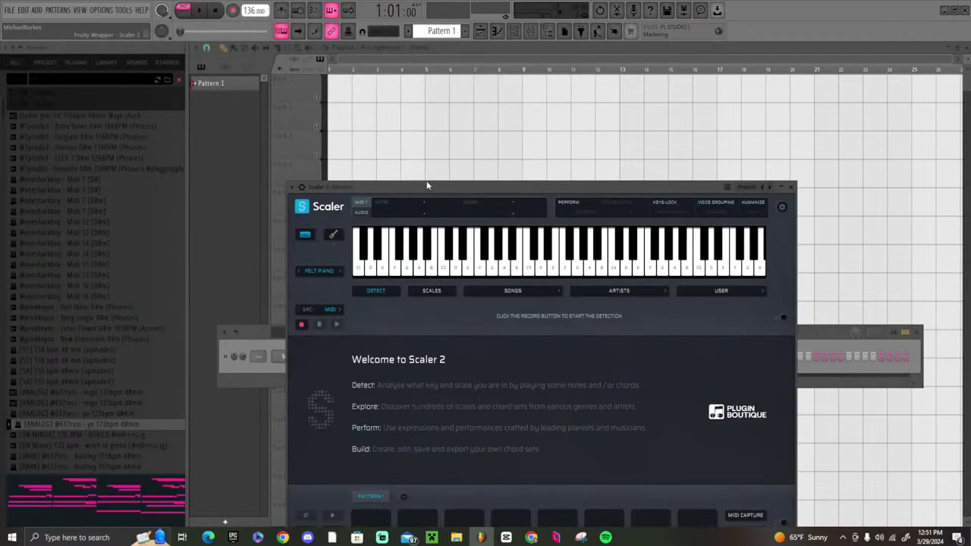
{"action": "left_click_drag", "start_coordinate": [427, 186], "coordinate": [475, 59]}
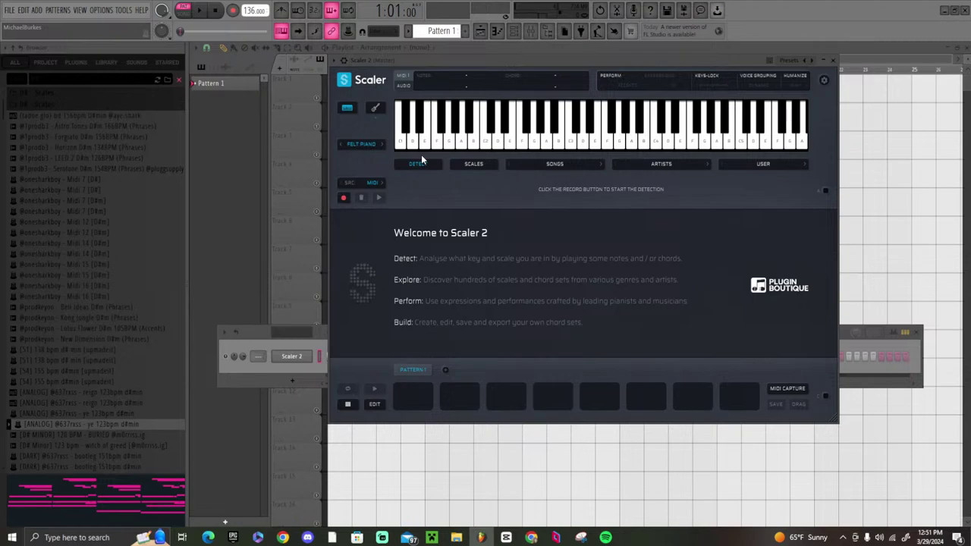
- Load the C Minor scale in Scaler 2 and switch its chords from triads to 9ths
{"action": "left_click", "coordinate": [465, 165]}
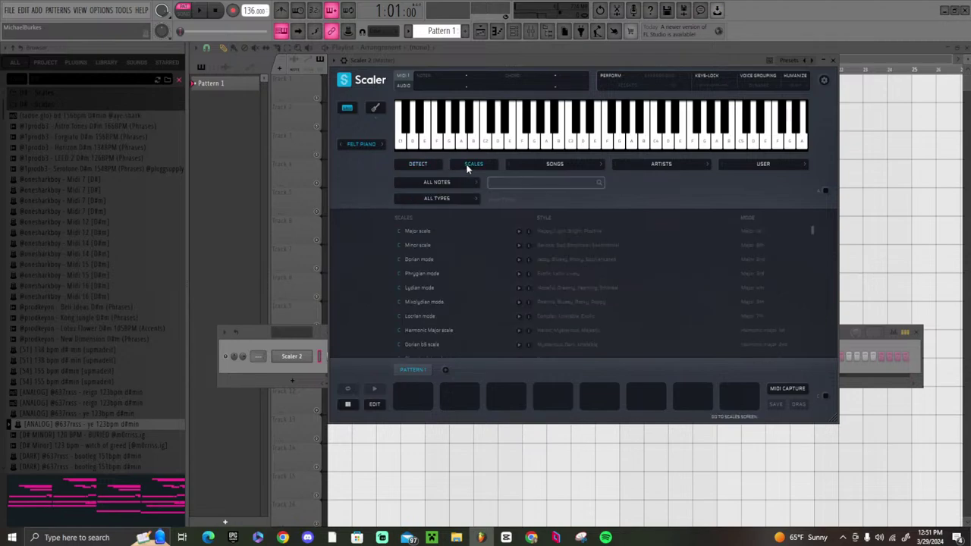
{"action": "left_click", "coordinate": [420, 244]}
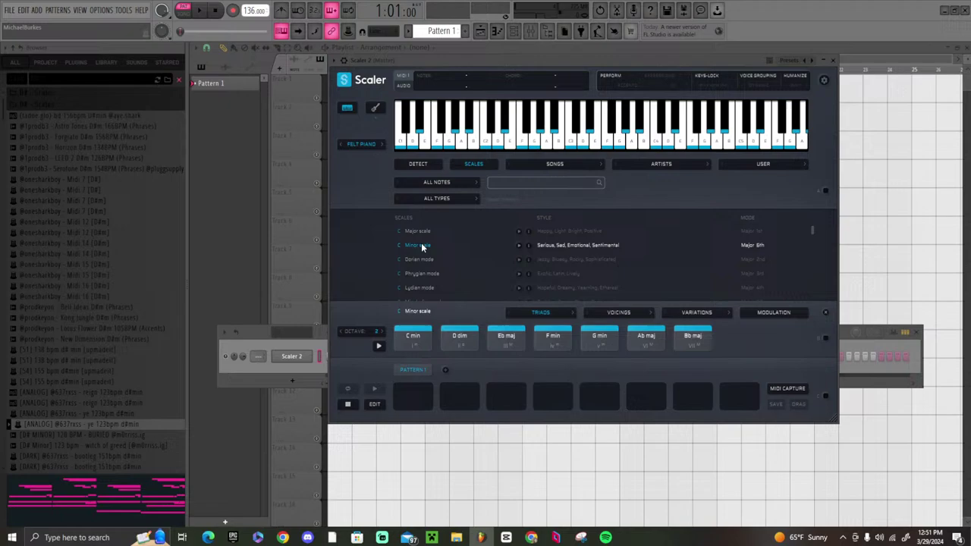
{"action": "left_click", "coordinate": [573, 312]}
{"action": "left_click", "coordinate": [573, 313]}
{"action": "left_click", "coordinate": [563, 334]}
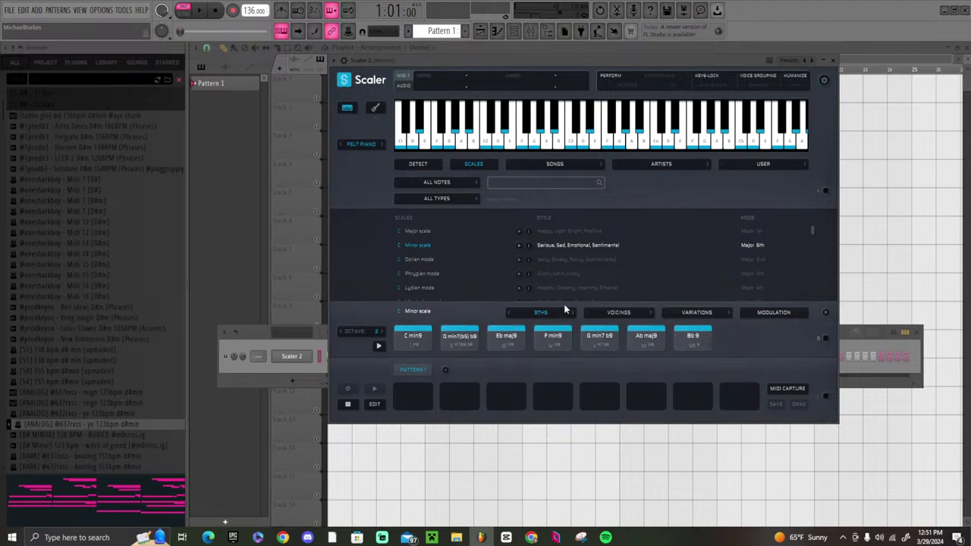
- Audition the F min9 and Eb maj9 chords, and place Eb maj9 and C min9 in the first two slots of Pattern 1
{"action": "left_click", "coordinate": [565, 341]}
{"action": "left_click", "coordinate": [504, 341]}
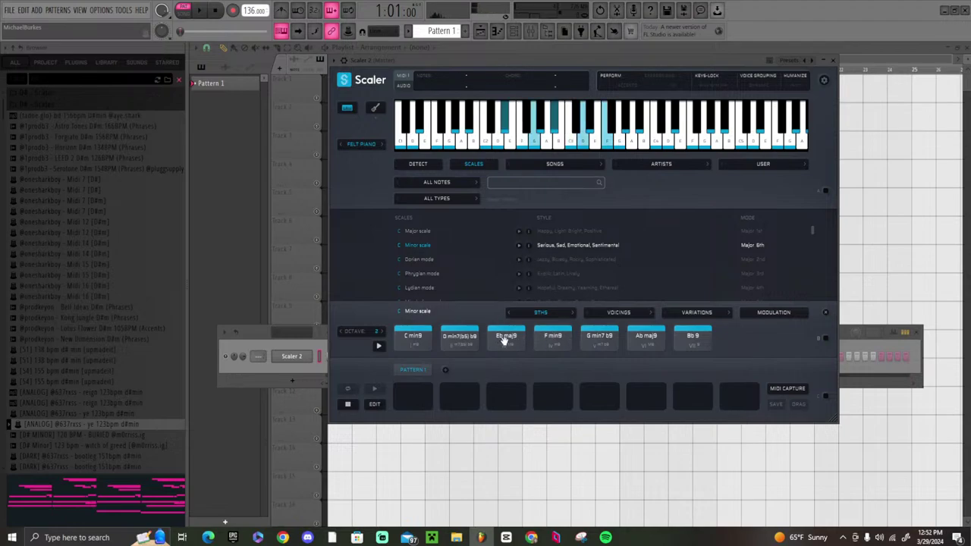
{"action": "left_click", "coordinate": [546, 341]}
{"action": "left_click", "coordinate": [509, 347]}
{"action": "left_click", "coordinate": [508, 346]}
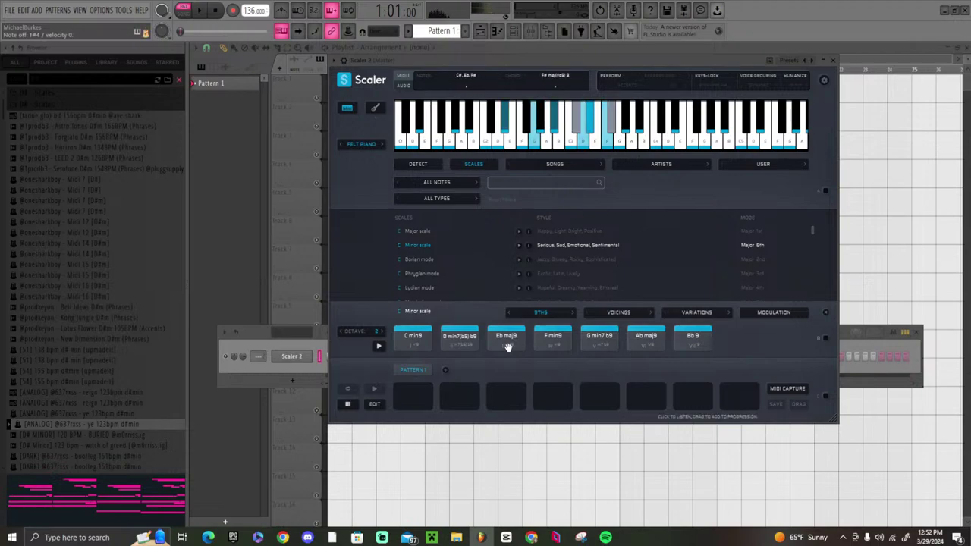
{"action": "left_click_drag", "start_coordinate": [509, 347], "coordinate": [410, 396]}
{"action": "left_click_drag", "start_coordinate": [416, 343], "coordinate": [460, 393]}
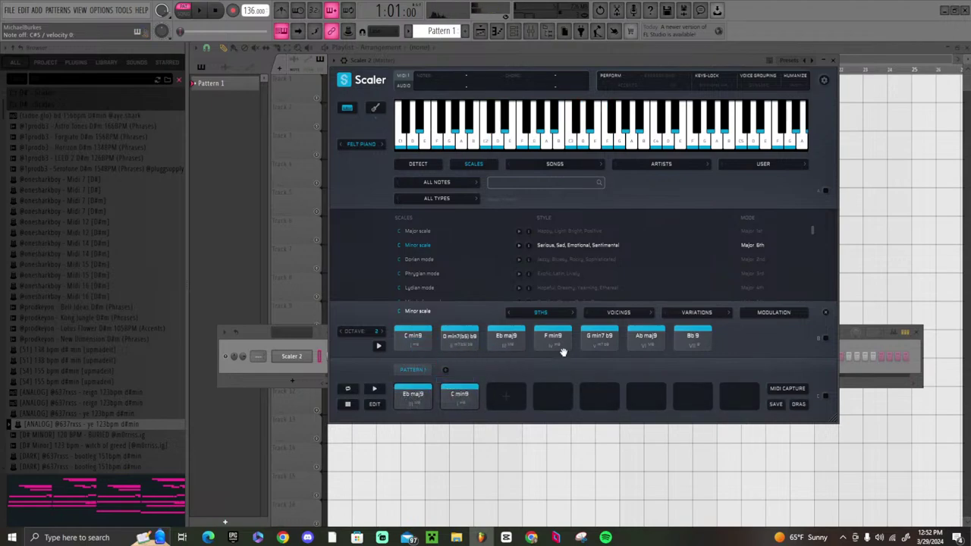
- Audition more 9ths chords and add F min9 and Eb maj9 to the third and fourth slots of Pattern 1
{"action": "left_click", "coordinate": [601, 341]}
{"action": "left_click", "coordinate": [551, 341]}
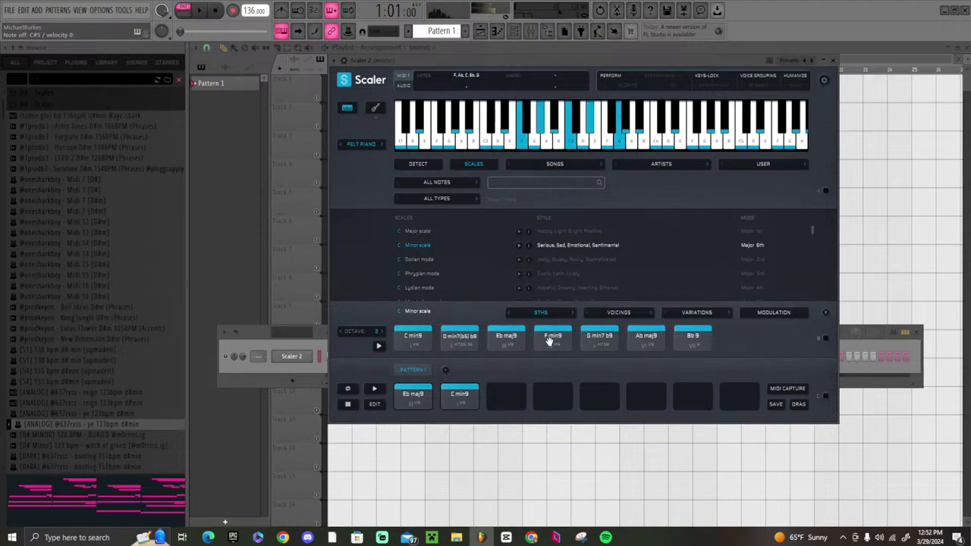
{"action": "left_click", "coordinate": [510, 339]}
{"action": "left_click", "coordinate": [421, 343]}
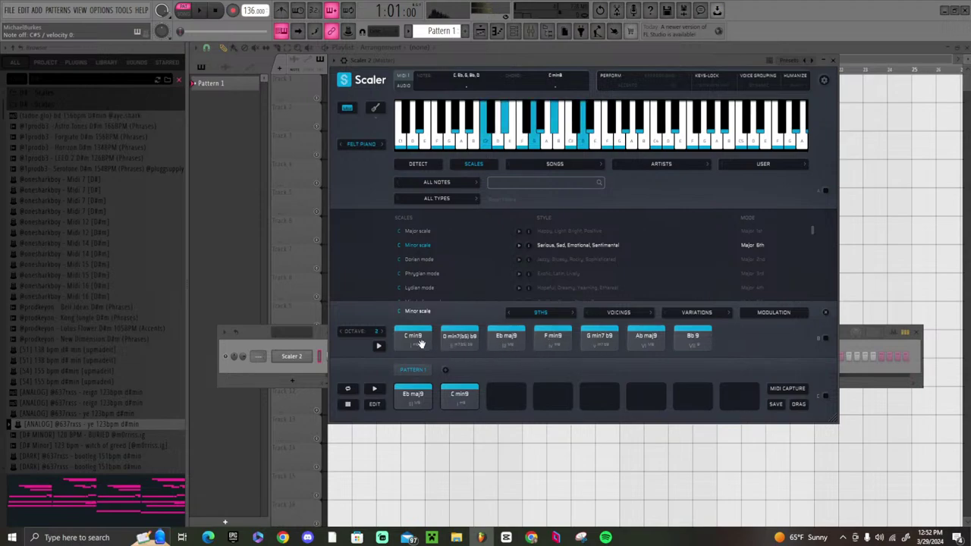
{"action": "left_click_drag", "start_coordinate": [551, 341], "coordinate": [506, 393]}
{"action": "left_click", "coordinate": [584, 345]}
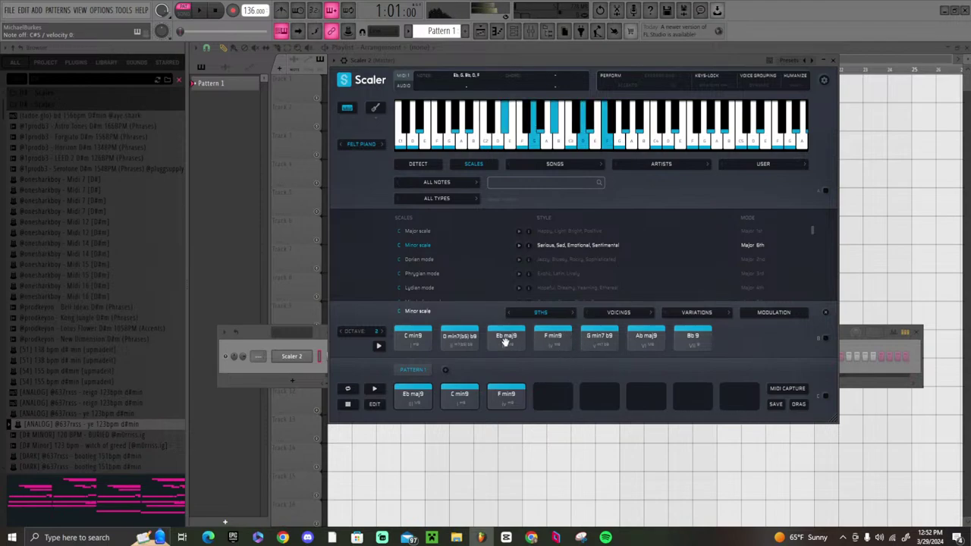
{"action": "left_click_drag", "start_coordinate": [506, 342], "coordinate": [543, 393]}
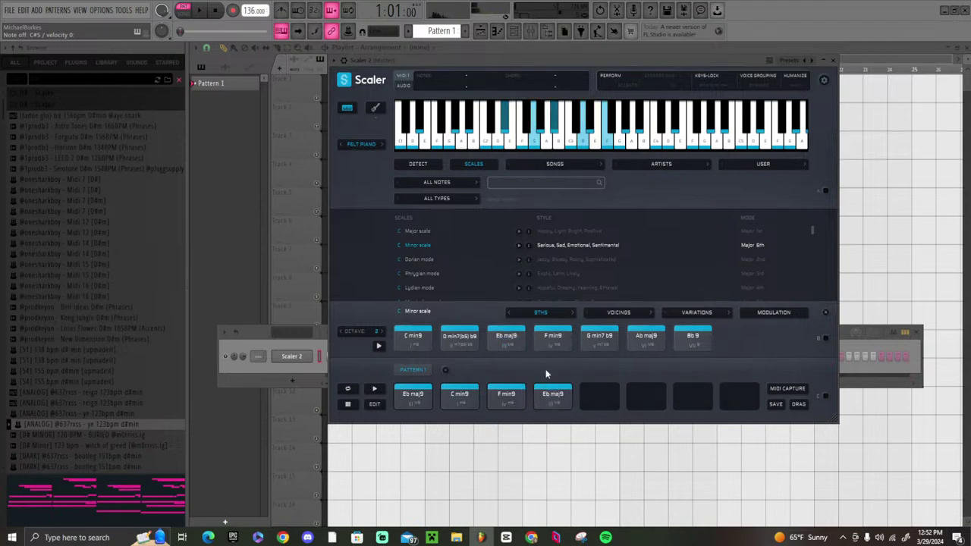
- Fill slots five to seven of Pattern 1 with the 11ths chords Ab maj9 #11 and F min11 and the 9ths chord Eb maj9
{"action": "left_click", "coordinate": [572, 315]}
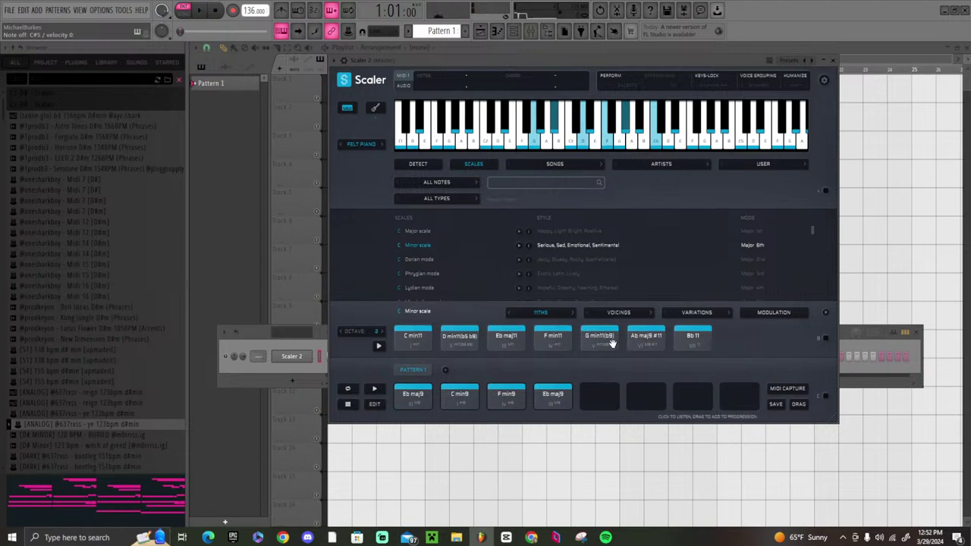
{"action": "left_click_drag", "start_coordinate": [631, 348], "coordinate": [642, 395]}
{"action": "left_click", "coordinate": [411, 338]}
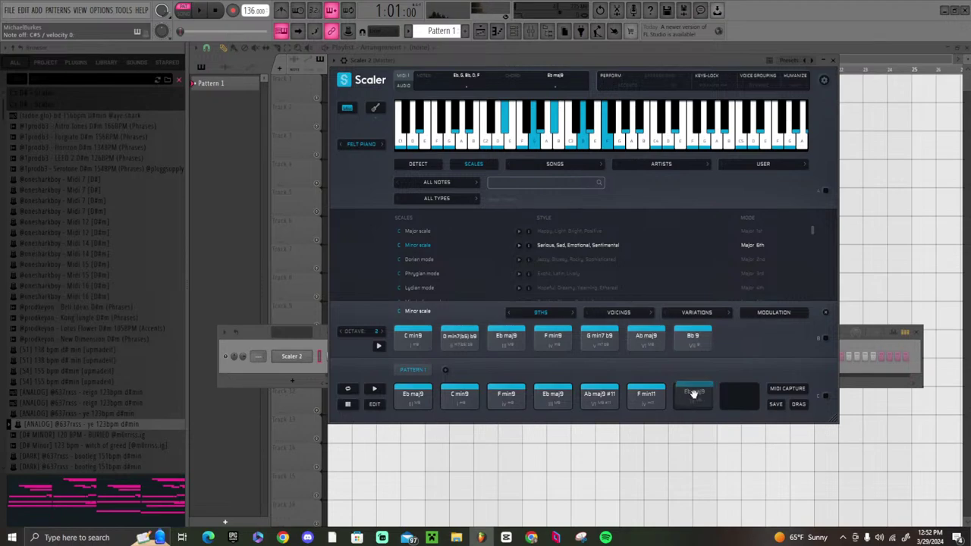
{"action": "left_click_drag", "start_coordinate": [693, 394], "coordinate": [694, 394]}
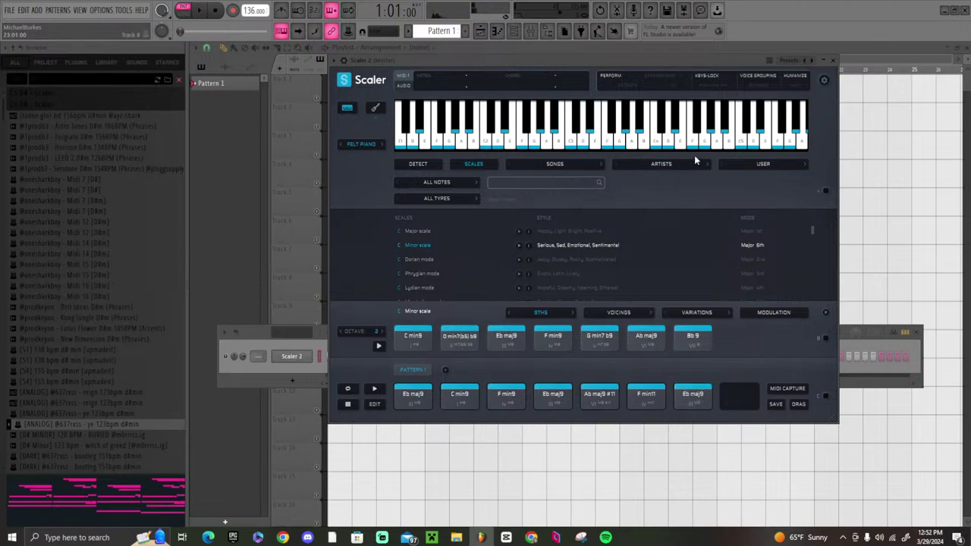
- Transfer the Pattern 1 chord progression from Scaler 2 to its channel and open it in the piano roll
{"action": "left_click", "coordinate": [685, 54]}
{"action": "left_click", "coordinate": [514, 31]}
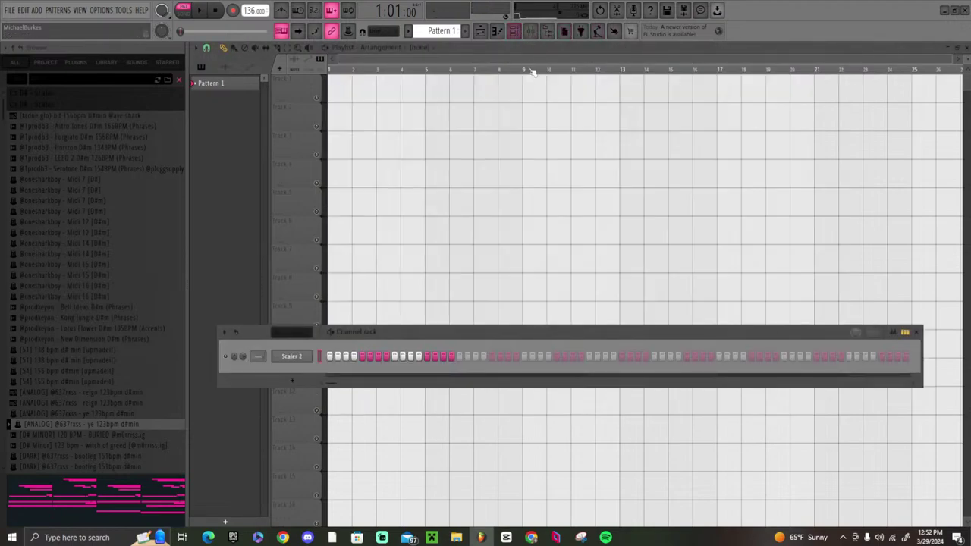
{"action": "left_click", "coordinate": [292, 356]}
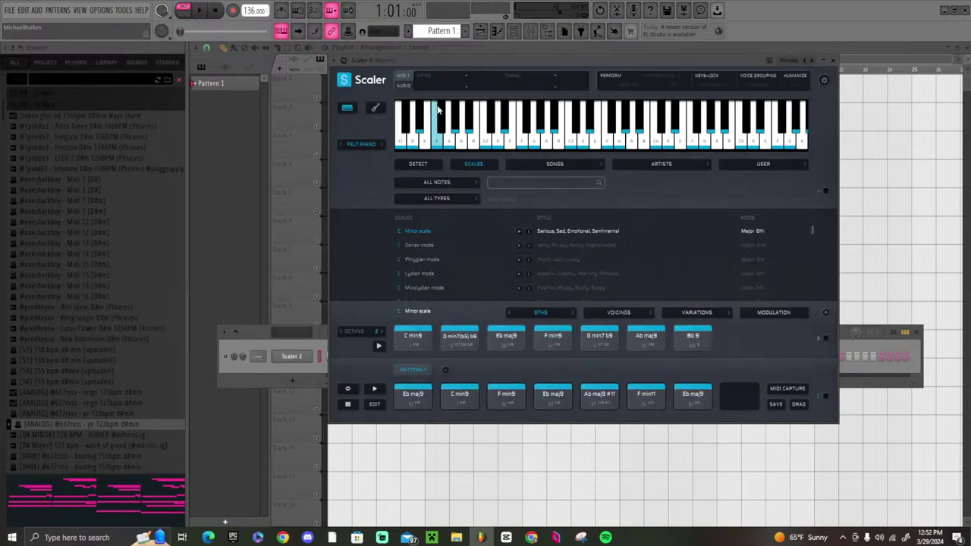
{"action": "left_click_drag", "start_coordinate": [463, 57], "coordinate": [611, 47]}
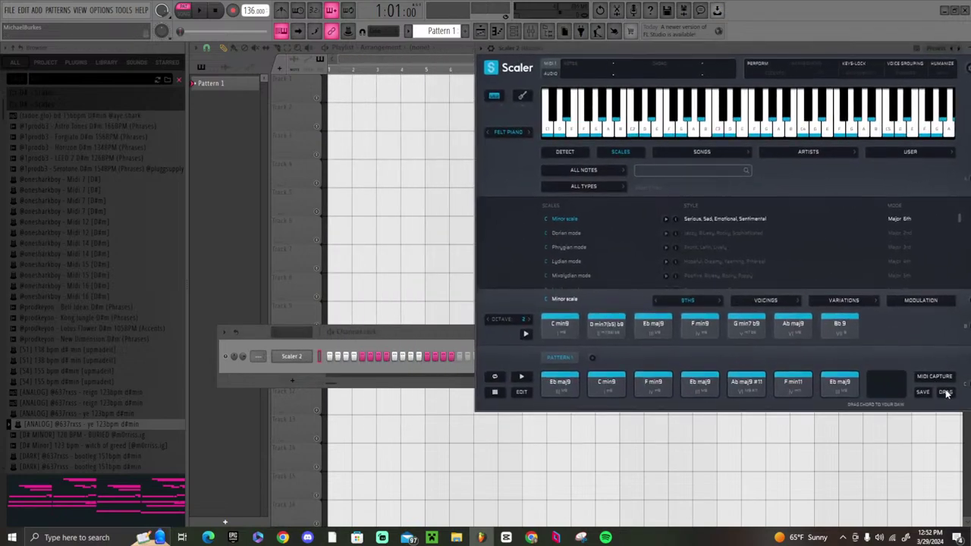
{"action": "right_click", "coordinate": [289, 359]}
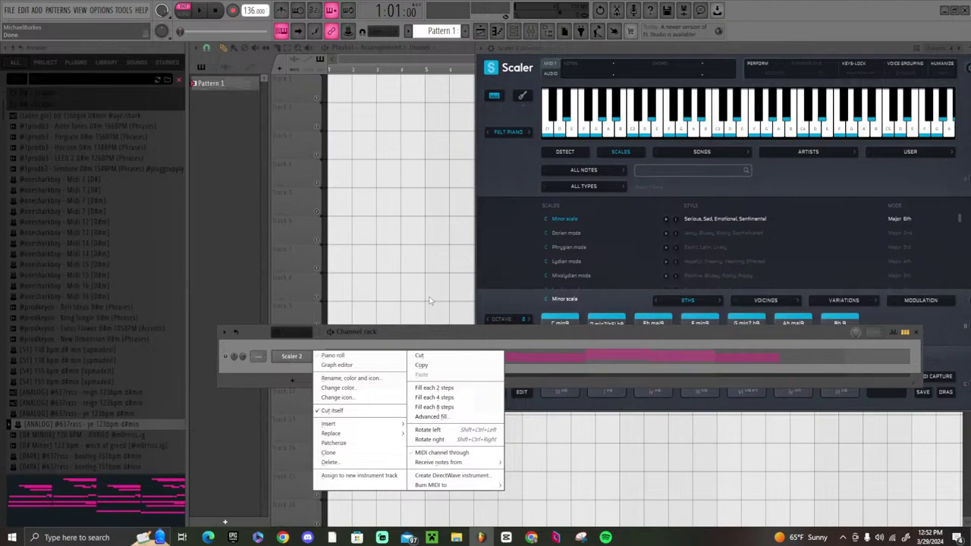
{"action": "left_click", "coordinate": [332, 355]}
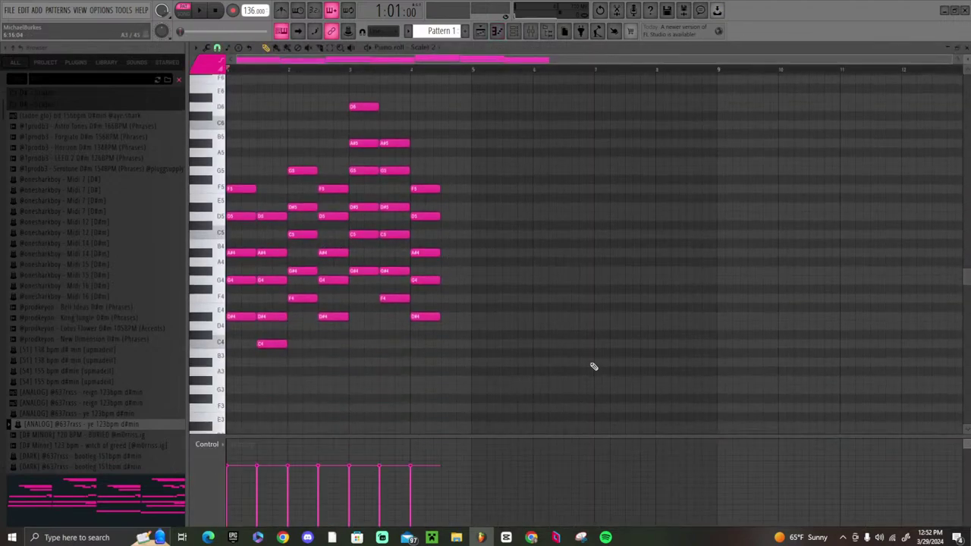
- Shift every chord after the first so the second chord starts at bar 2, checking the timing against the metronome
{"action": "key", "text": "space"}
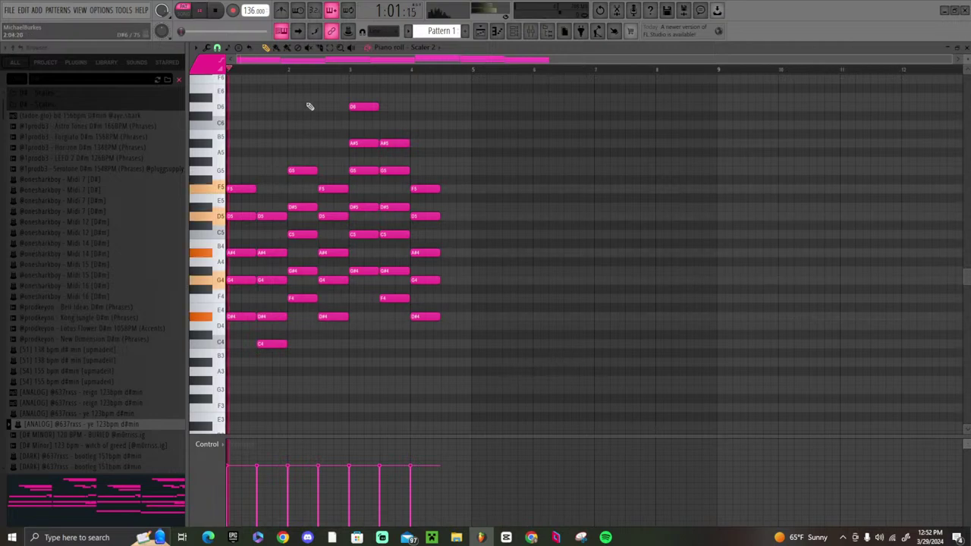
{"action": "key", "text": "space"}
{"action": "left_click_drag", "start_coordinate": [546, 392], "coordinate": [266, 99]}
{"action": "key", "text": "space"}
{"action": "left_click_drag", "start_coordinate": [268, 220], "coordinate": [282, 220]}
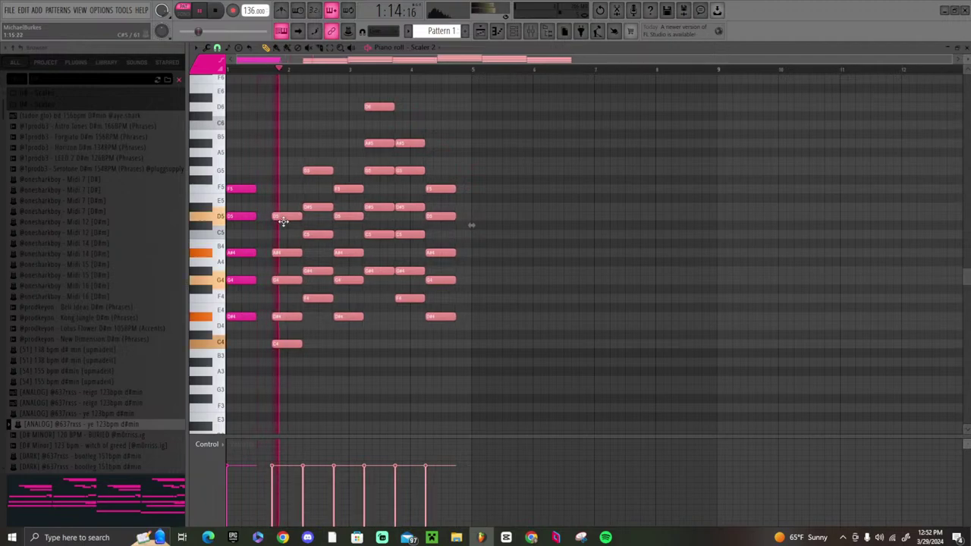
{"action": "key", "text": "space"}
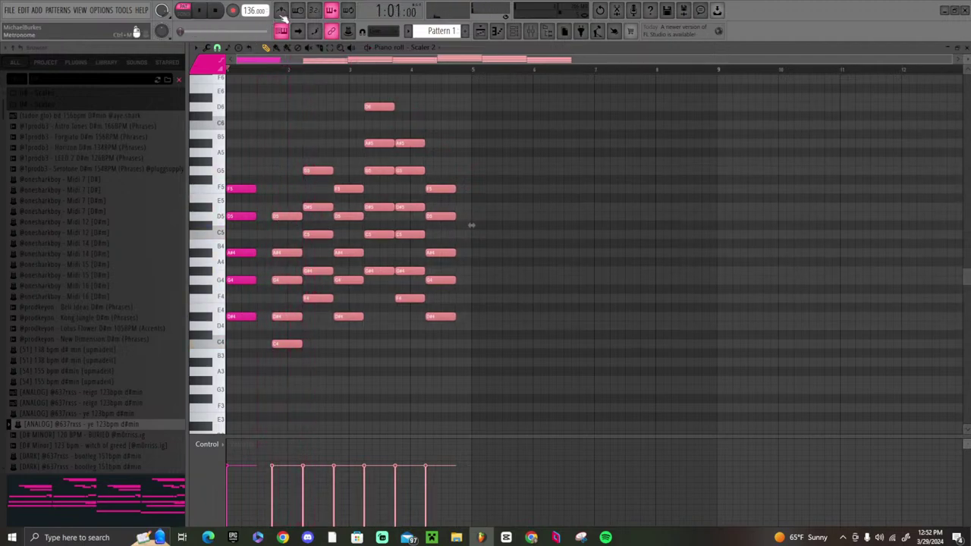
{"action": "key", "text": "space"}
{"action": "scroll", "coordinate": [310, 167], "scroll_direction": "up", "scroll_amount": 1}
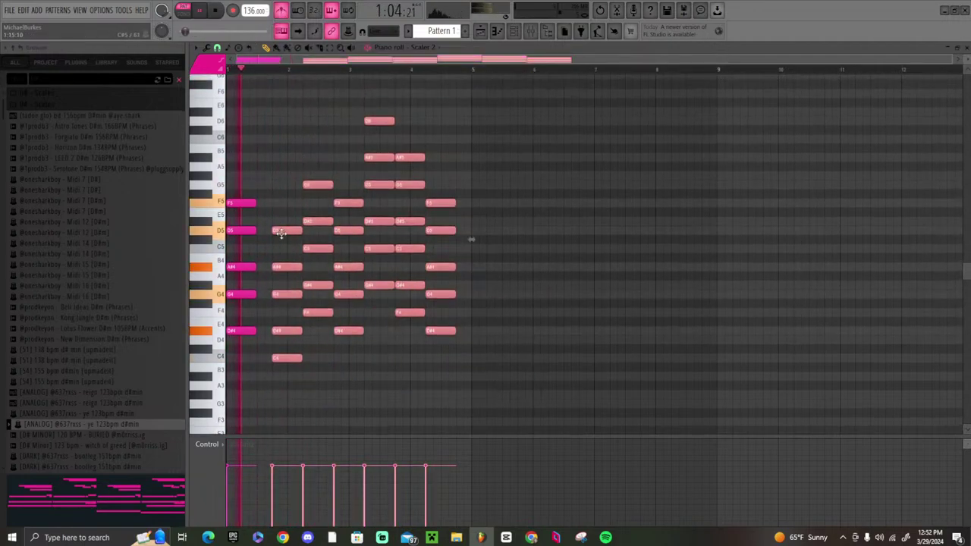
{"action": "left_click_drag", "start_coordinate": [281, 234], "coordinate": [296, 230]}
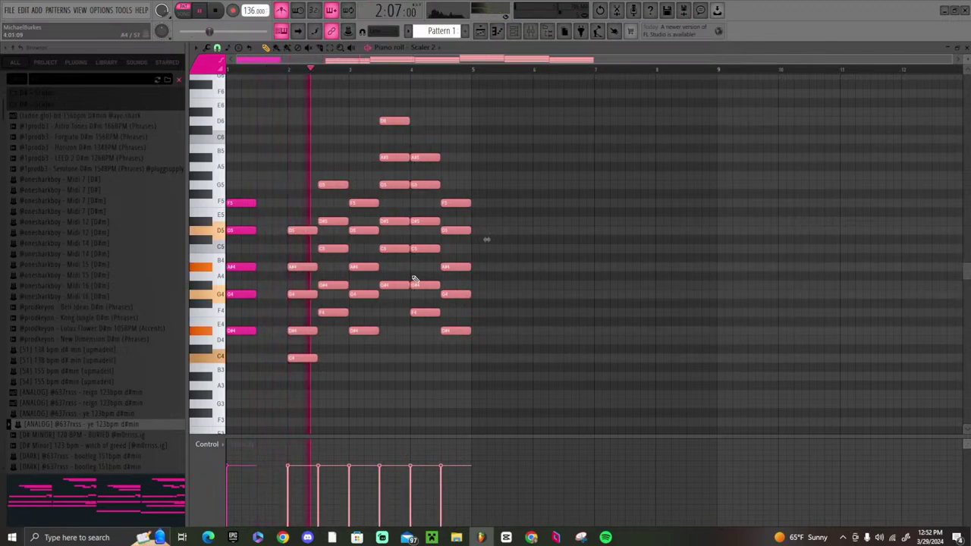
- Shift the later chords so the third chord starts at bar 3 and the fourth chord starts at bar 4
{"action": "left_click_drag", "start_coordinate": [526, 372], "coordinate": [334, 130]}
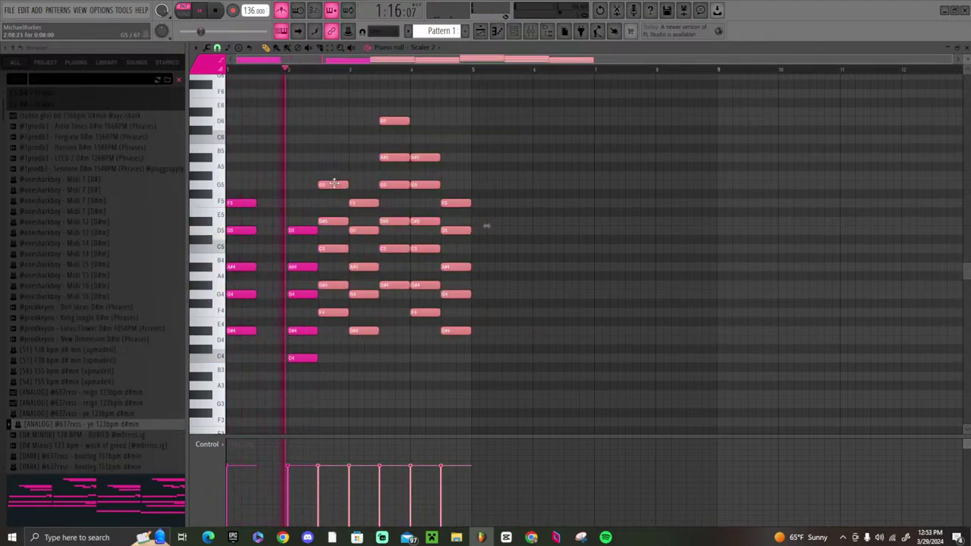
{"action": "left_click_drag", "start_coordinate": [333, 183], "coordinate": [366, 191]}
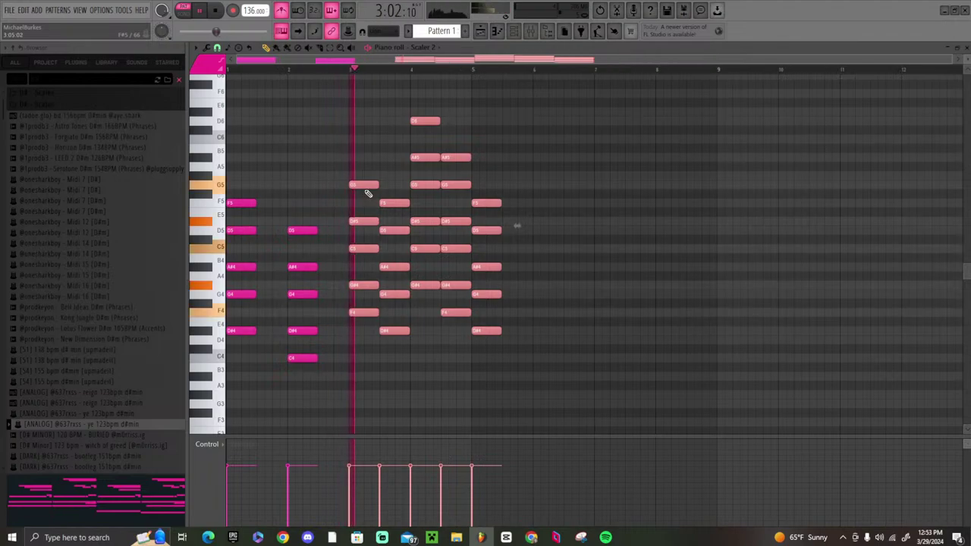
{"action": "left_click_drag", "start_coordinate": [546, 369], "coordinate": [395, 121]}
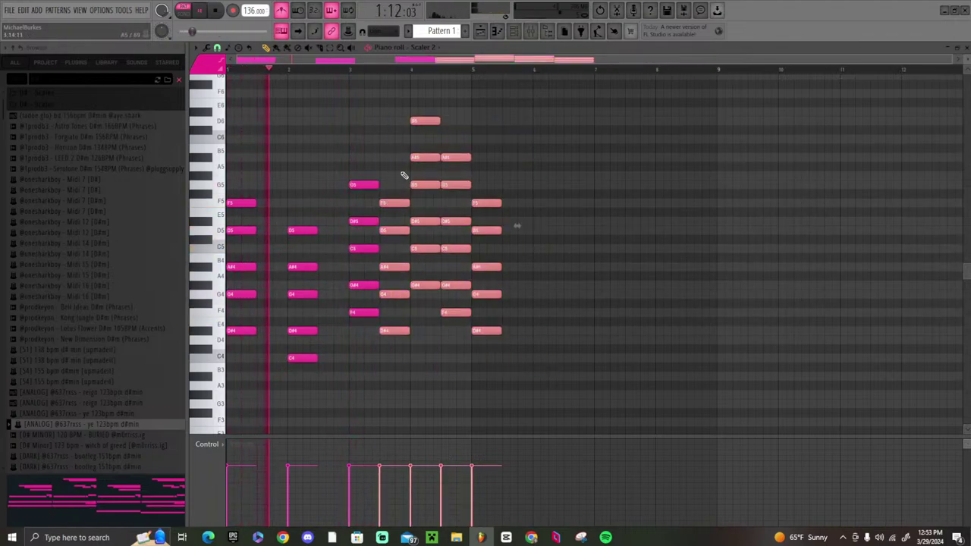
{"action": "left_click_drag", "start_coordinate": [382, 203], "coordinate": [412, 204]}
{"action": "key", "text": "space"}
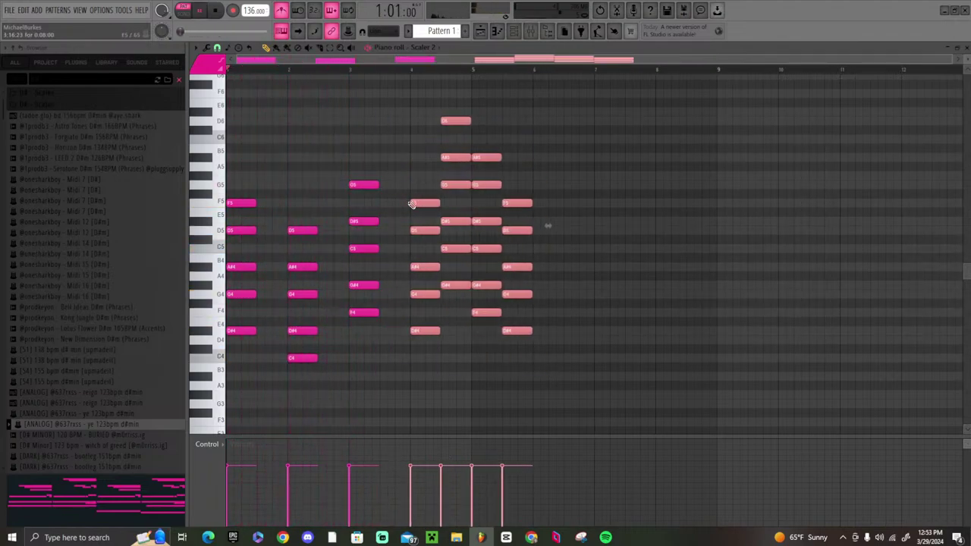
- Move the third chord to halfway through bar 3, copy the bar 2 chord to the start of bar 3, and play the pattern
{"action": "key", "text": "space"}
{"action": "left_click_drag", "start_coordinate": [382, 348], "coordinate": [393, 186]}
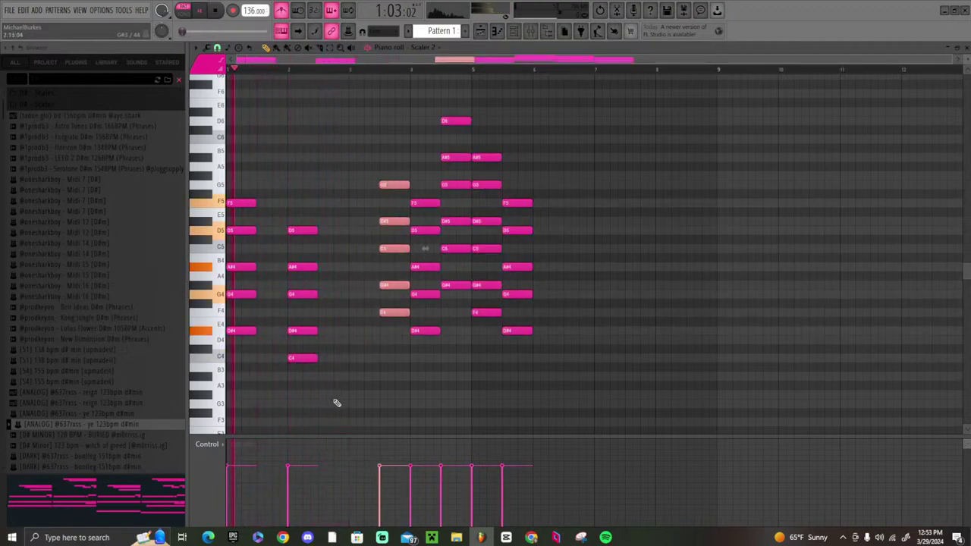
{"action": "left_click_drag", "start_coordinate": [330, 380], "coordinate": [293, 202]}
{"action": "left_click_drag", "start_coordinate": [302, 239], "coordinate": [362, 238]}
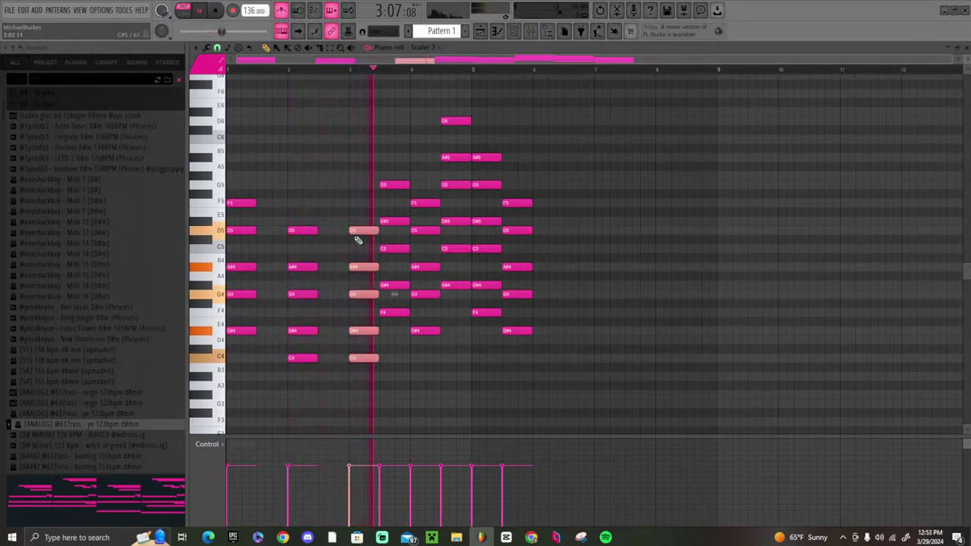
{"action": "key", "text": "space"}
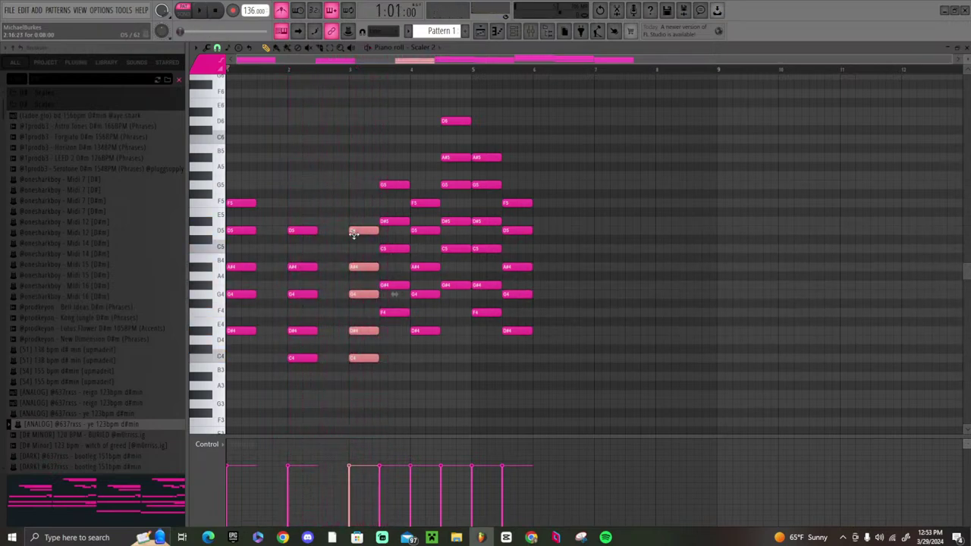
{"action": "key", "text": "space"}
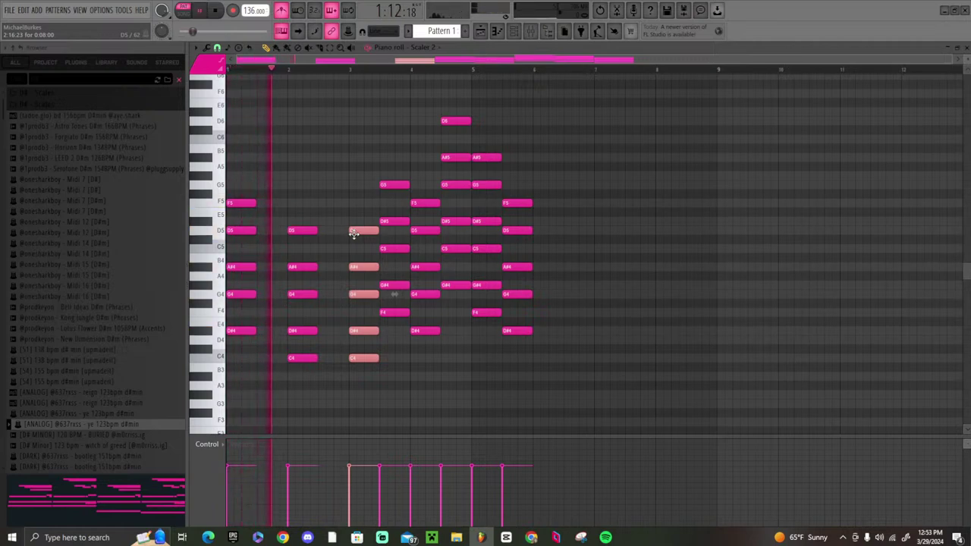
{"action": "key", "text": "space"}
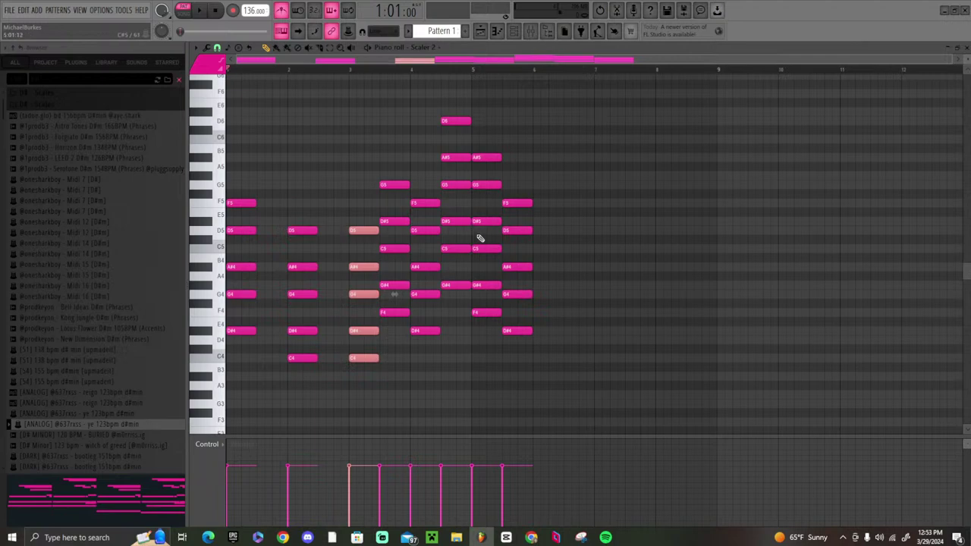
- Apply legato to extend the first two chords to full bars, and play the pattern without the metronome
{"action": "left_click", "coordinate": [577, 140]}
{"action": "key", "text": "ctrl+l"}
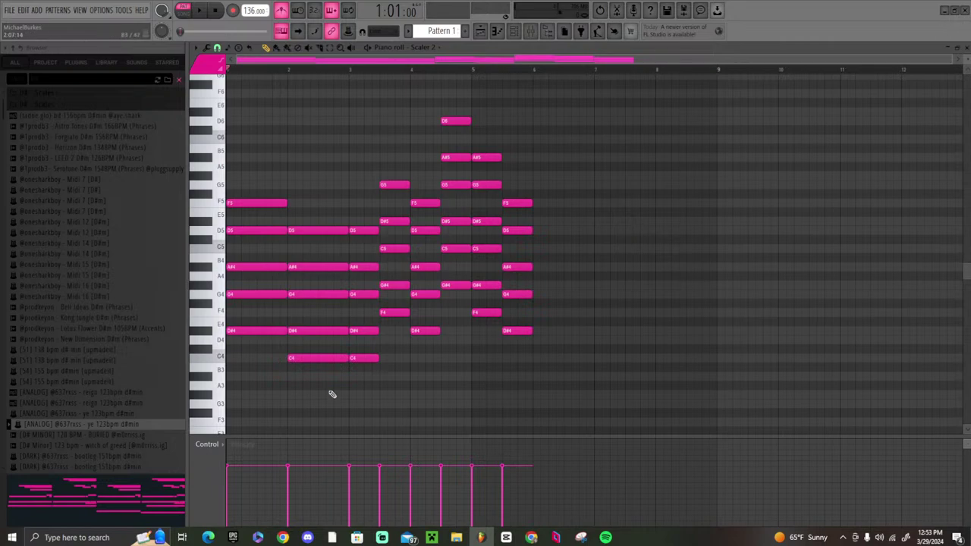
{"action": "key", "text": "space"}
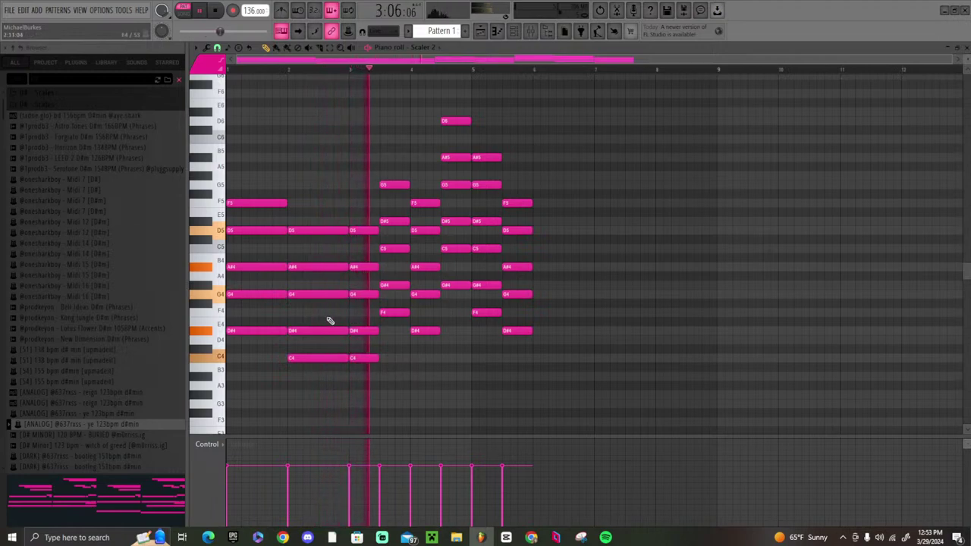
- Delete the five chord notes halfway through bar 3 and lengthen the chord at the start of bar 3 to fill the bar
{"action": "right_click", "coordinate": [399, 185]}
{"action": "right_click", "coordinate": [395, 221]}
{"action": "right_click", "coordinate": [392, 248]}
{"action": "right_click", "coordinate": [388, 284]}
{"action": "right_click", "coordinate": [385, 312]}
{"action": "left_click_drag", "start_coordinate": [350, 430], "coordinate": [412, 243]}
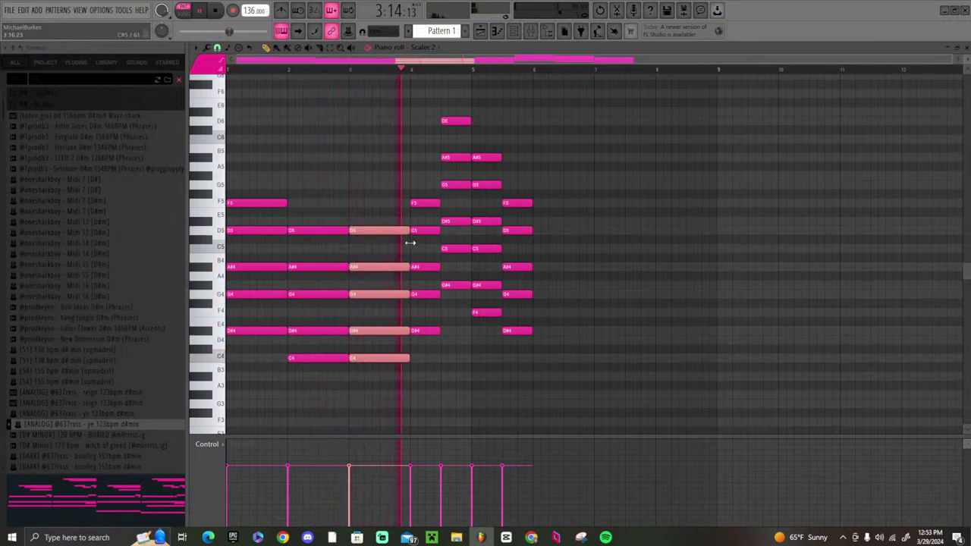
{"action": "key", "text": "space"}
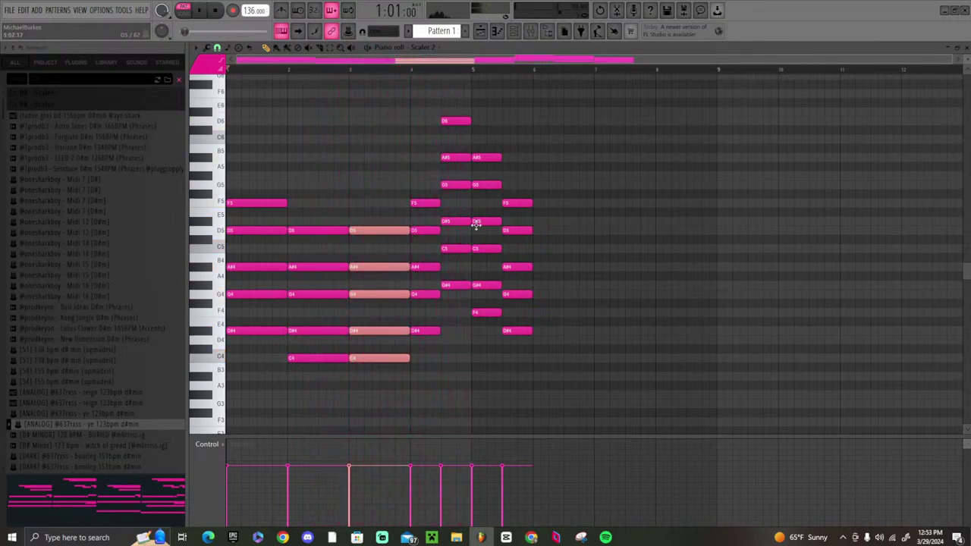
- Replace the top D6 note halfway through bar 4 with C6 and play the pattern
{"action": "left_click", "coordinate": [450, 157]}
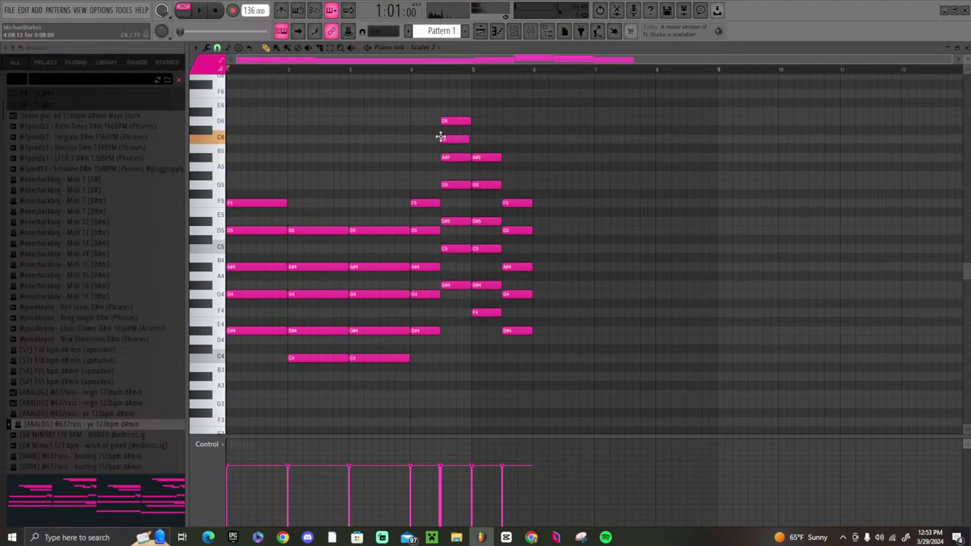
{"action": "right_click", "coordinate": [446, 121]}
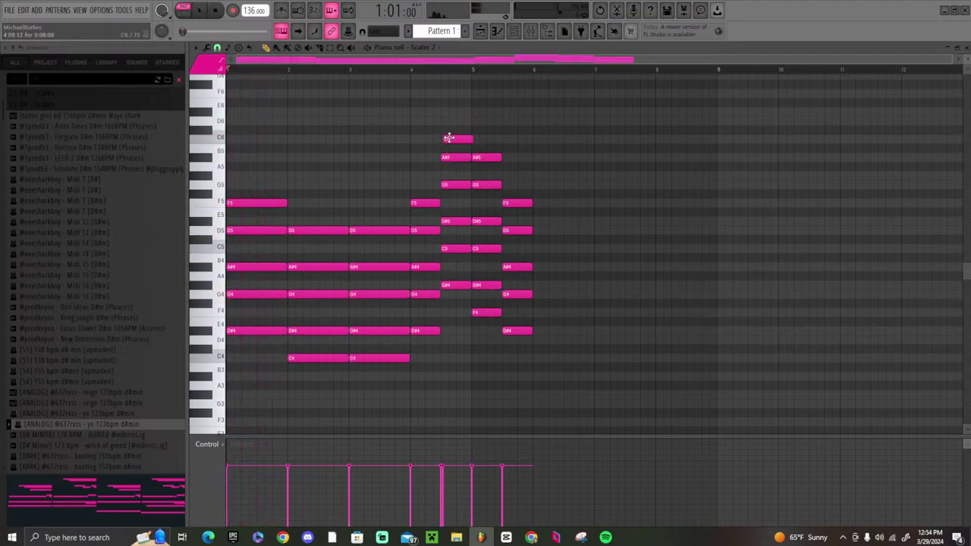
{"action": "key", "text": "space"}
- Add C6, D6 and D#6 melody notes halfway through bars 1, 2 and 3, and place an F6 above the D#6
{"action": "left_click", "coordinate": [261, 139]}
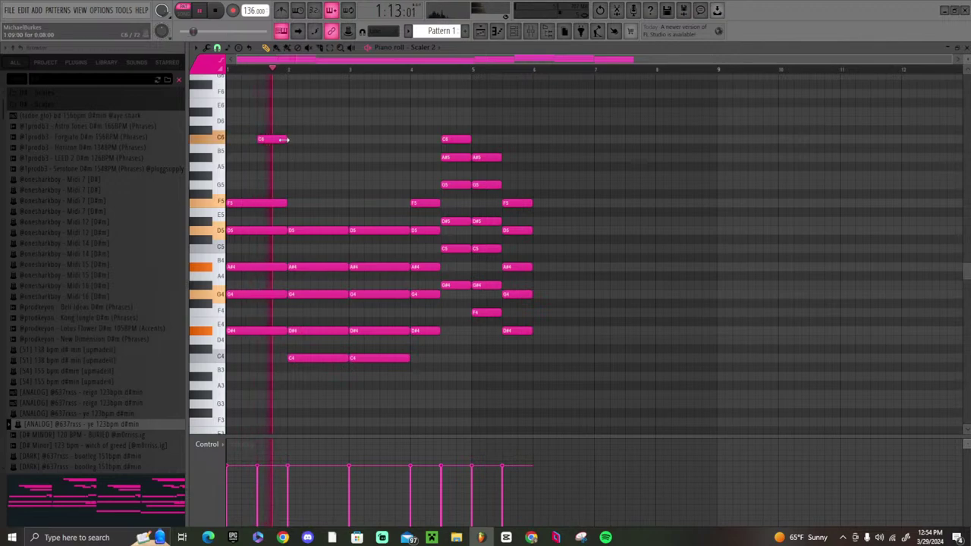
{"action": "left_click", "coordinate": [321, 122]}
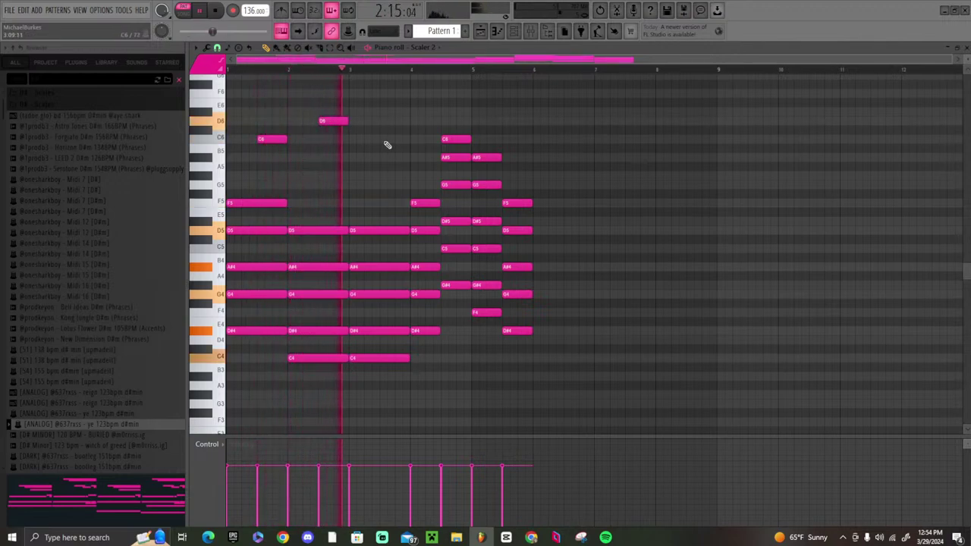
{"action": "left_click", "coordinate": [380, 111]}
{"action": "key", "text": "space"}
{"action": "left_click", "coordinate": [382, 93]}
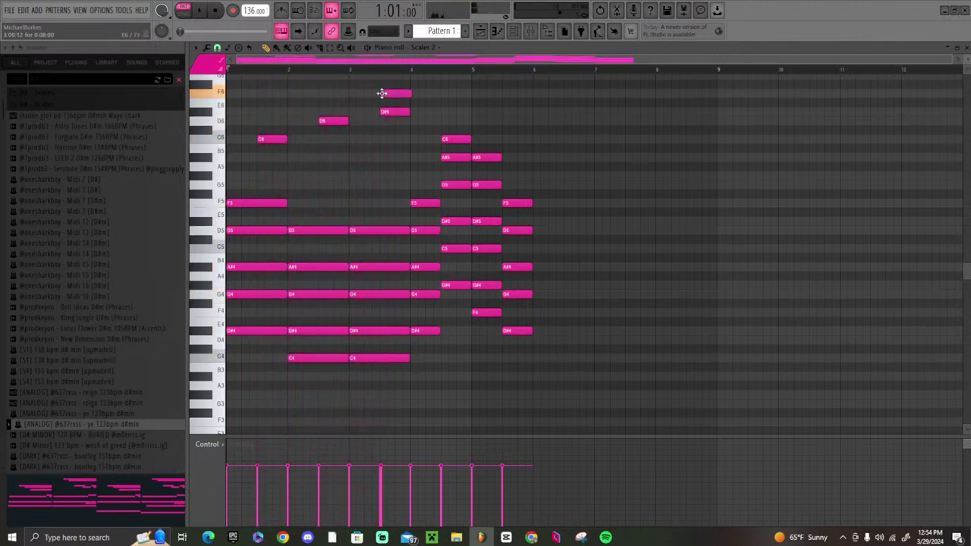
- Delete the D#6 note beneath the F6 at the end of bar 3 and play the pattern back
{"action": "key", "text": "space"}
{"action": "right_click", "coordinate": [389, 112]}
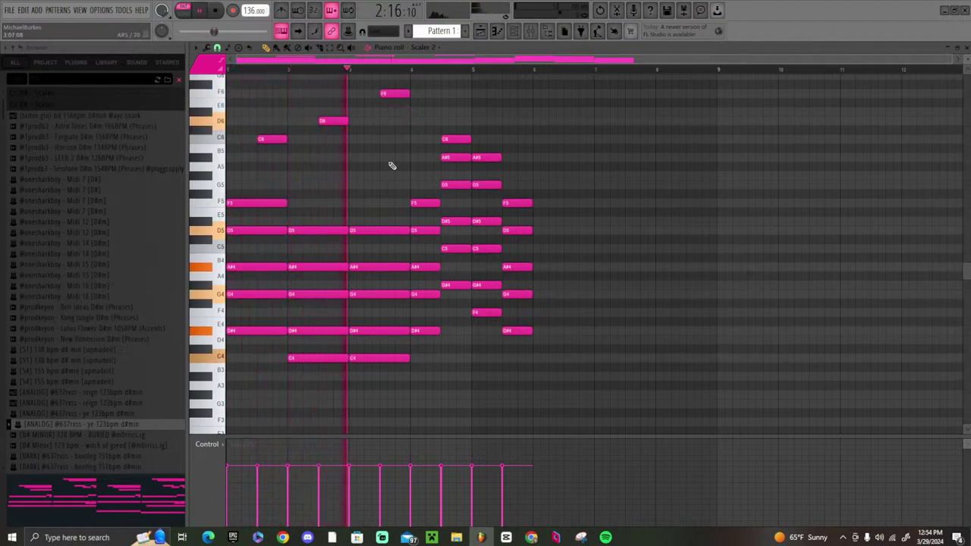
{"action": "left_click_drag", "start_coordinate": [433, 187], "coordinate": [132, 32]}
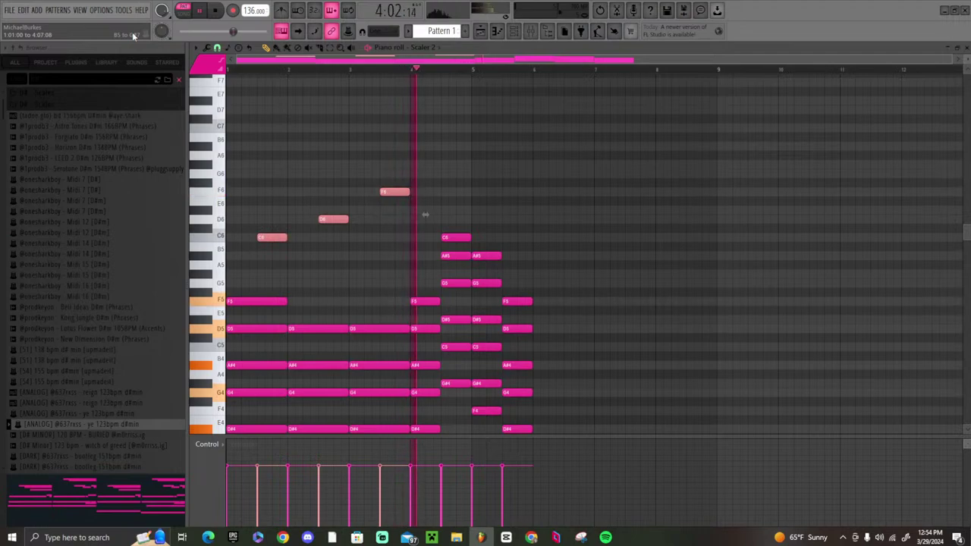
{"action": "key", "text": "space"}
- Add a slightly late D6 note above the last chord of bar 4 and delete that chord's A#5 note
{"action": "left_click", "coordinate": [440, 220]}
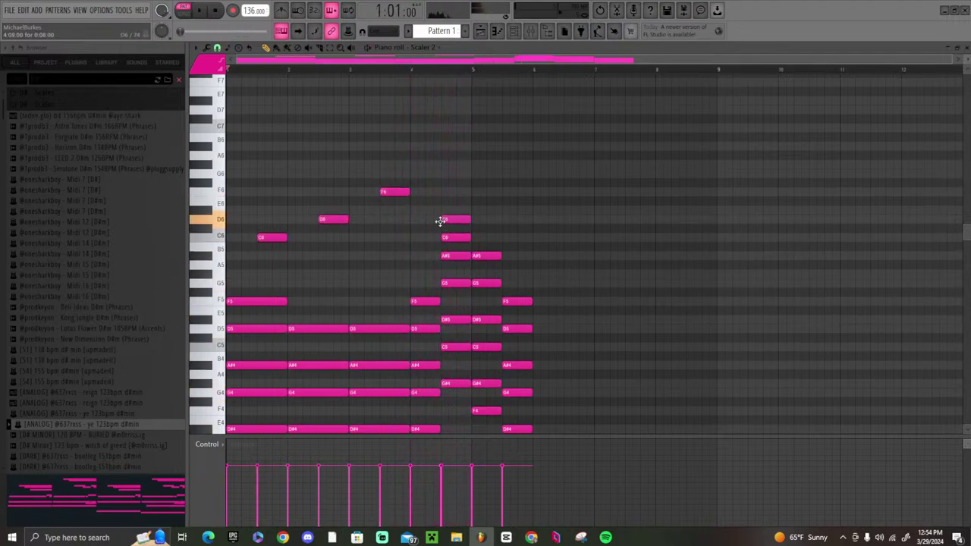
{"action": "key", "text": "space"}
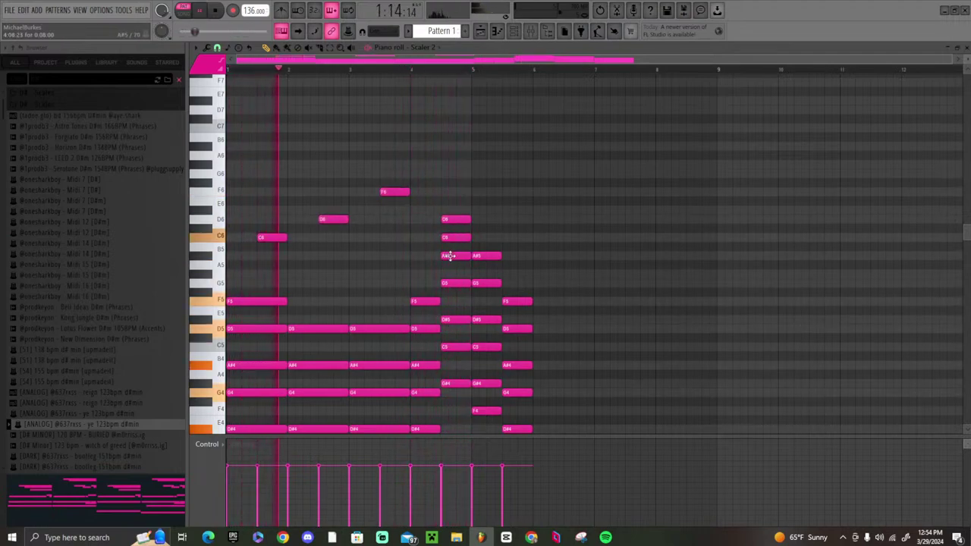
{"action": "right_click", "coordinate": [453, 257]}
{"action": "left_click_drag", "start_coordinate": [449, 219], "coordinate": [460, 219]}
- Delete all the chord notes in bar 5 so the pattern ends with bar 4
{"action": "right_click", "coordinate": [474, 256]}
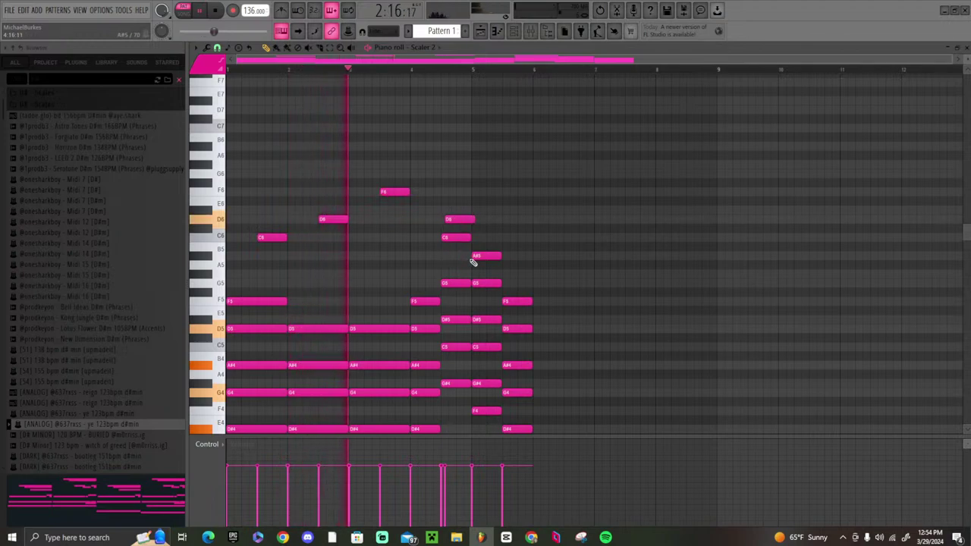
{"action": "right_click", "coordinate": [485, 283]}
{"action": "right_click", "coordinate": [490, 320]}
{"action": "right_click", "coordinate": [486, 383]}
{"action": "right_click", "coordinate": [487, 411]}
{"action": "right_click", "coordinate": [516, 301]}
{"action": "right_click", "coordinate": [516, 329]}
{"action": "right_click", "coordinate": [516, 365]}
{"action": "right_click", "coordinate": [516, 429]}
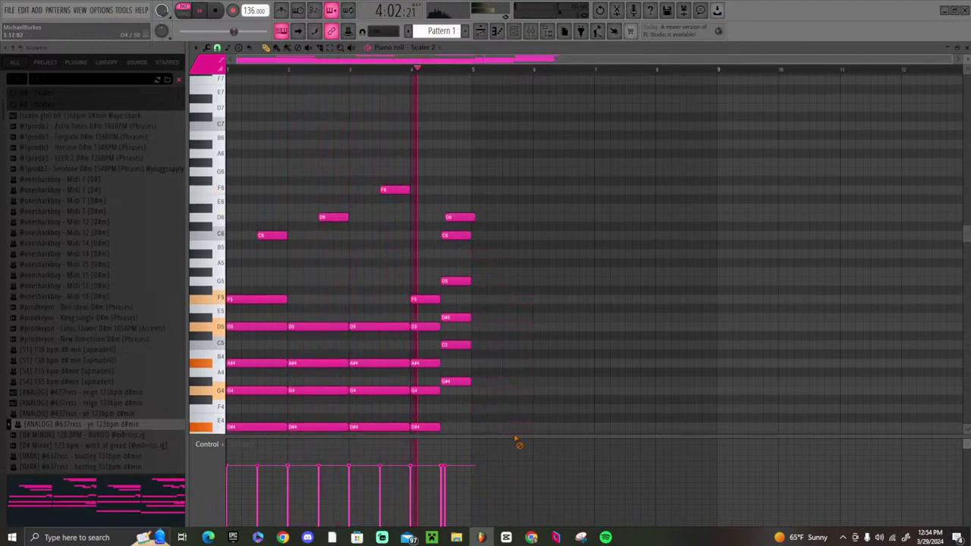
- Trim the late D6 note to the end of bar 4 and duplicate the four-bar pattern into bars 5 to 8
{"action": "scroll", "coordinate": [503, 339], "scroll_direction": "down", "scroll_amount": 2}
{"action": "key", "text": "space"}
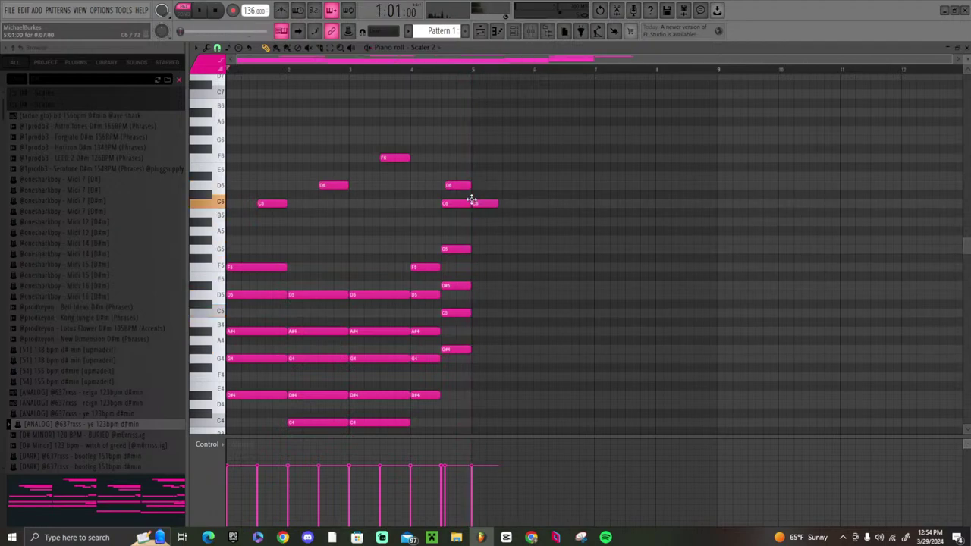
{"action": "right_click", "coordinate": [478, 203]}
{"action": "key", "text": "space"}
{"action": "key", "text": "ctrl+b"}
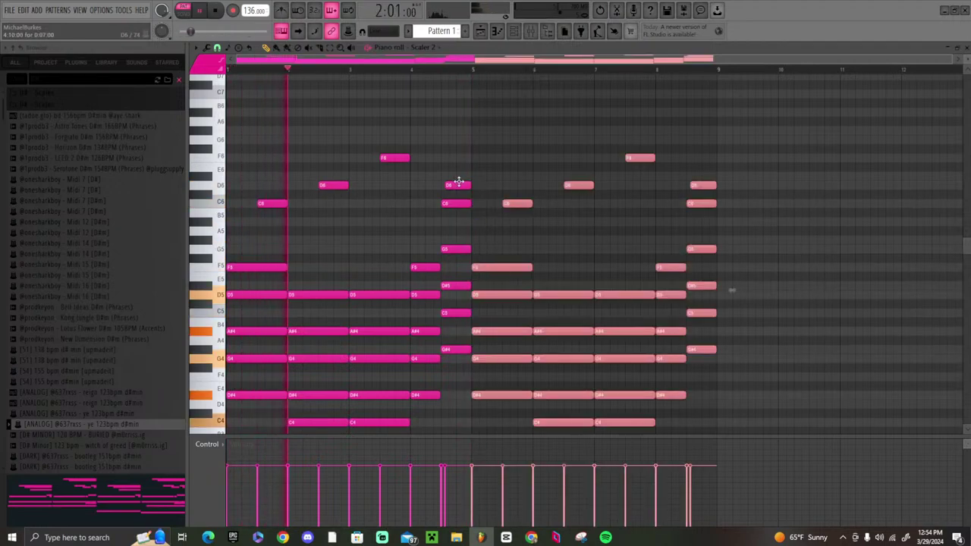
- Add a G6 melody note at step 7 of bar 1 and remove the G#6 tried above it
{"action": "left_click", "coordinate": [251, 131]}
{"action": "key", "text": "space"}
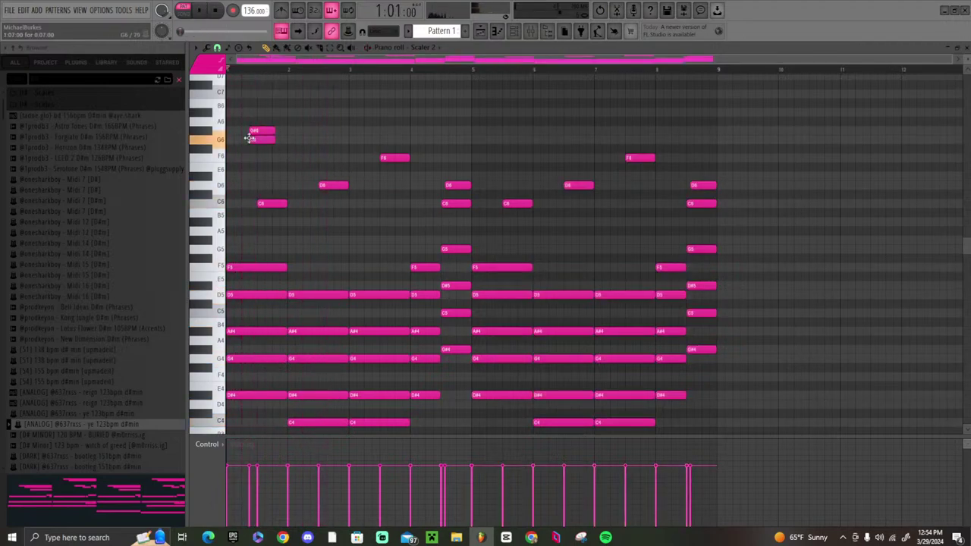
{"action": "key", "text": "space"}
{"action": "right_click", "coordinate": [263, 132]}
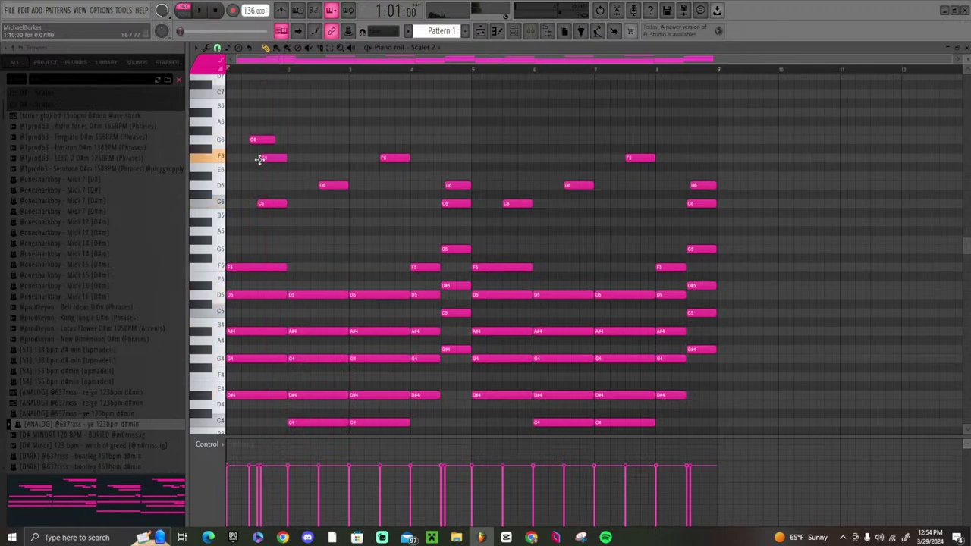
- Continue the melody downward in bar 1 with an F6 on beat 3 and a D6 on beat 4
{"action": "left_click", "coordinate": [259, 158]}
{"action": "key", "text": "space"}
{"action": "left_click", "coordinate": [273, 175]}
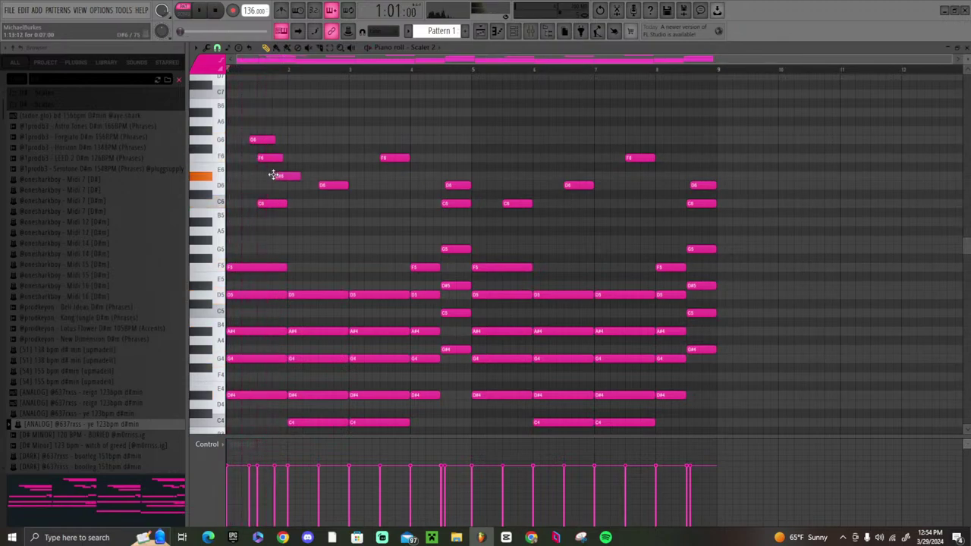
{"action": "key", "text": "space"}
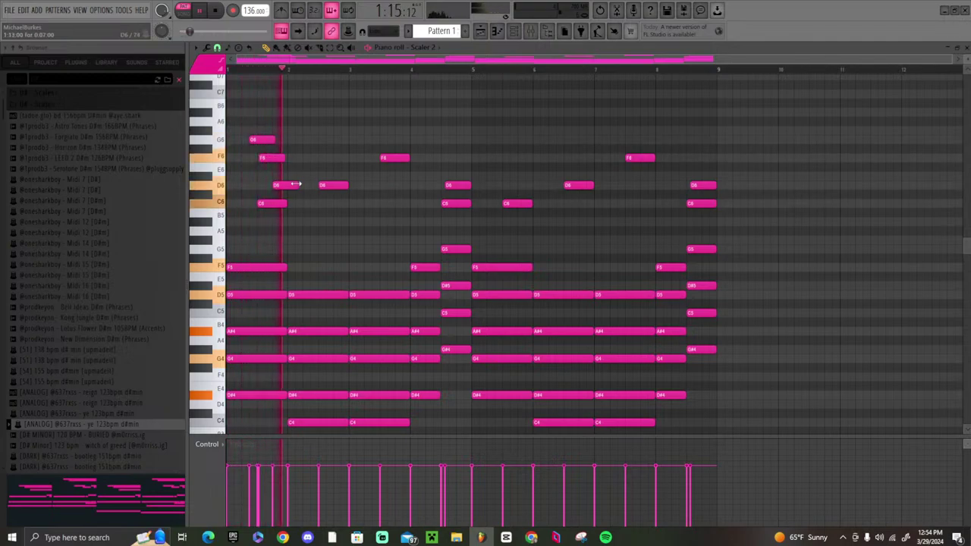
- Add a C6 note at the start of bar 2 and A#5 notes on its beats 2 and 4
{"action": "key", "text": "space"}
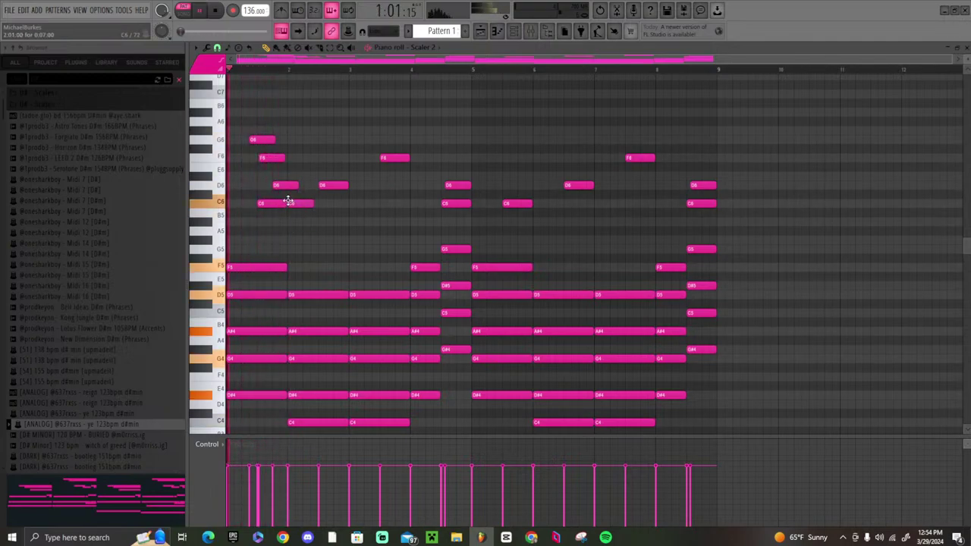
{"action": "left_click", "coordinate": [304, 222]}
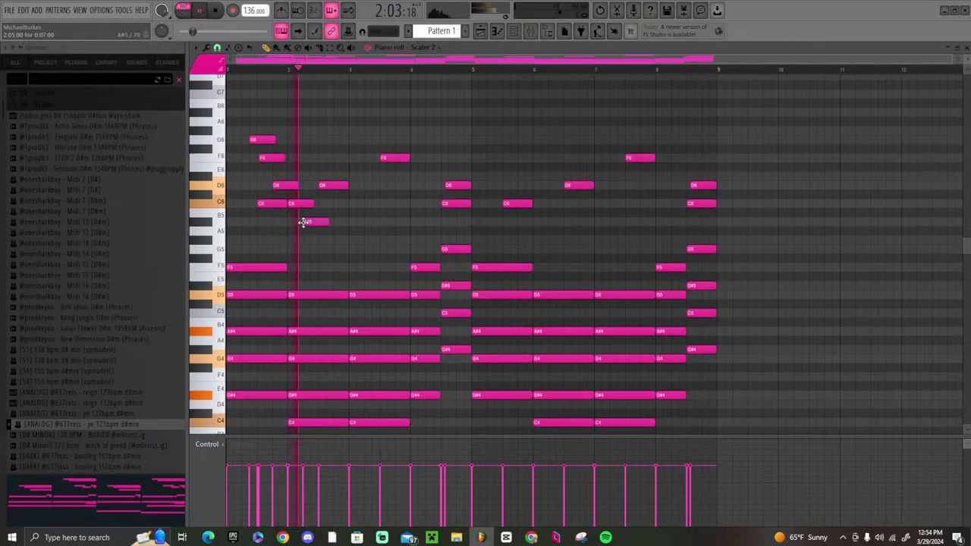
{"action": "key", "text": "space"}
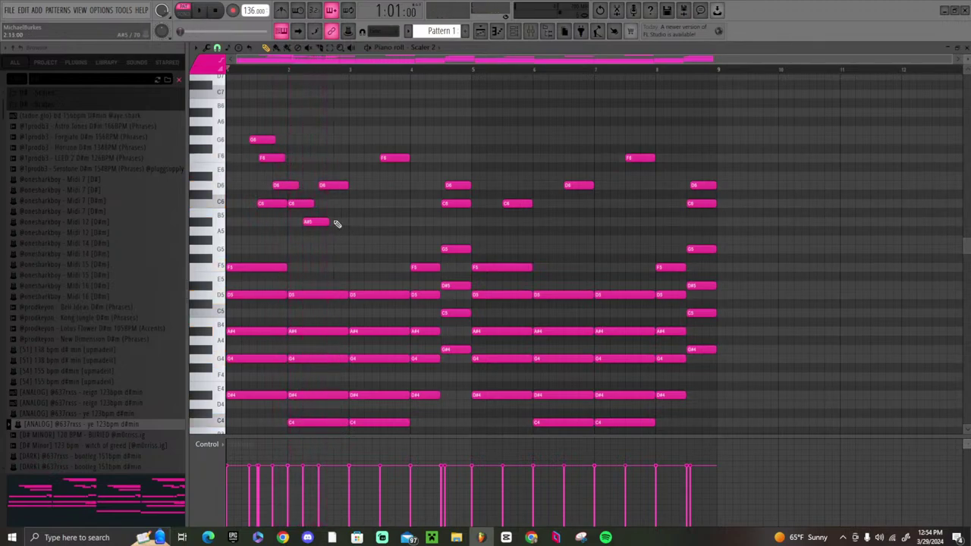
{"action": "key", "text": "space"}
{"action": "left_click_drag", "start_coordinate": [358, 222], "coordinate": [351, 223]}
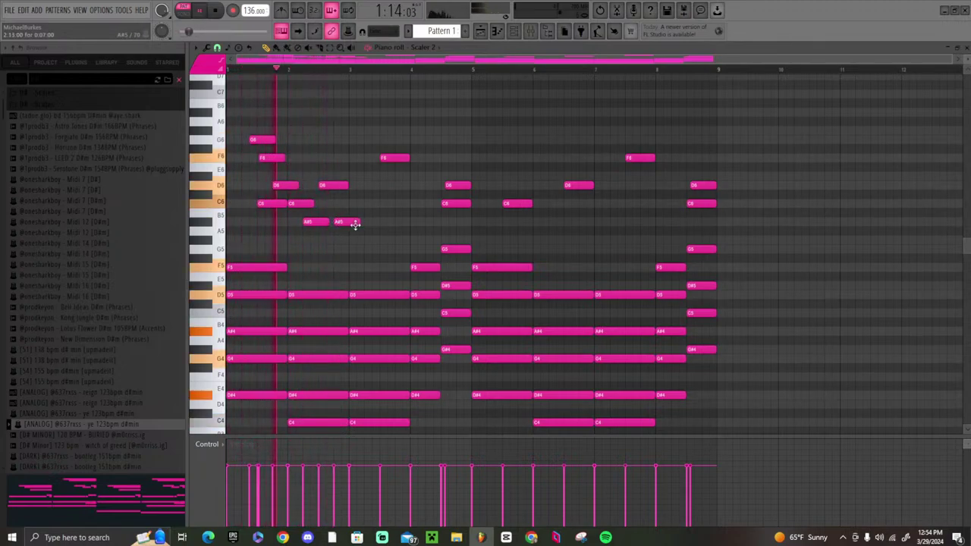
- Delete the F6 note in bar 3 and paste a copy of the melody phrase starting at step 7 of that bar
{"action": "right_click", "coordinate": [391, 157]}
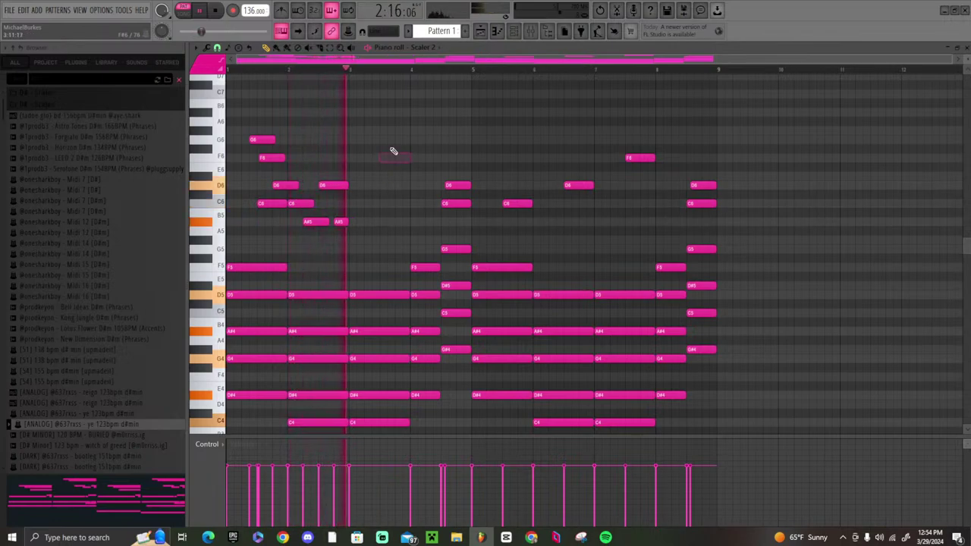
{"action": "key", "text": "ctrl+v"}
{"action": "key", "text": "space"}
{"action": "key", "text": "space"}
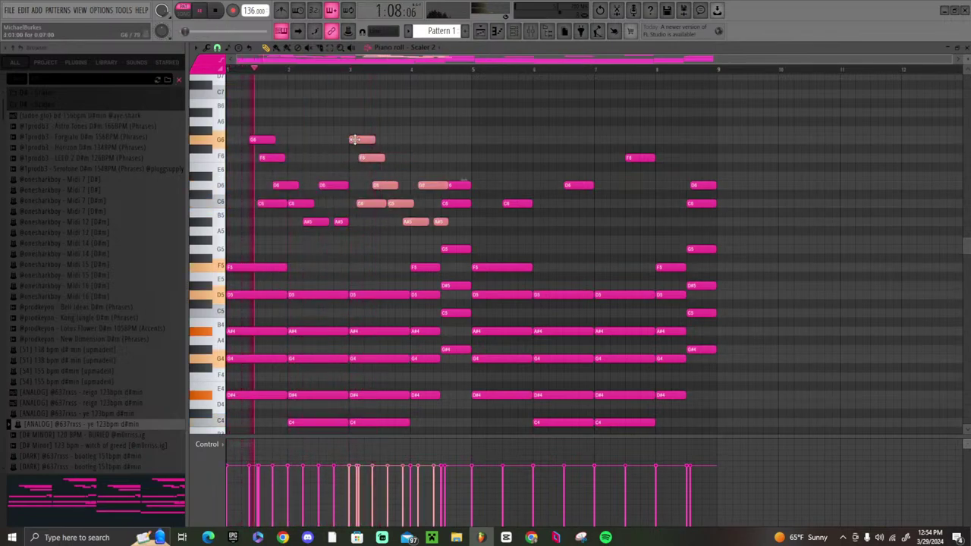
{"action": "left_click_drag", "start_coordinate": [370, 144], "coordinate": [377, 144]}
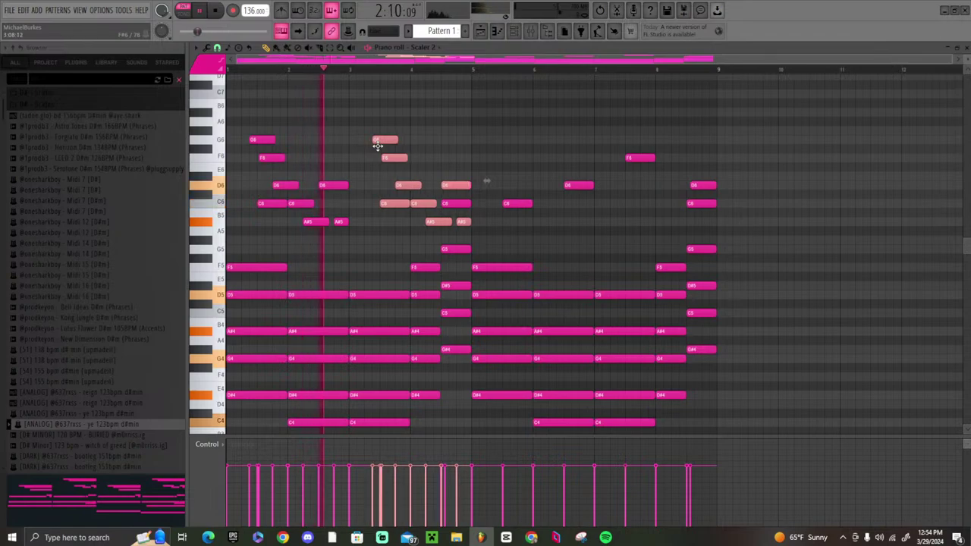
{"action": "left_click_drag", "start_coordinate": [443, 185], "coordinate": [447, 186]}
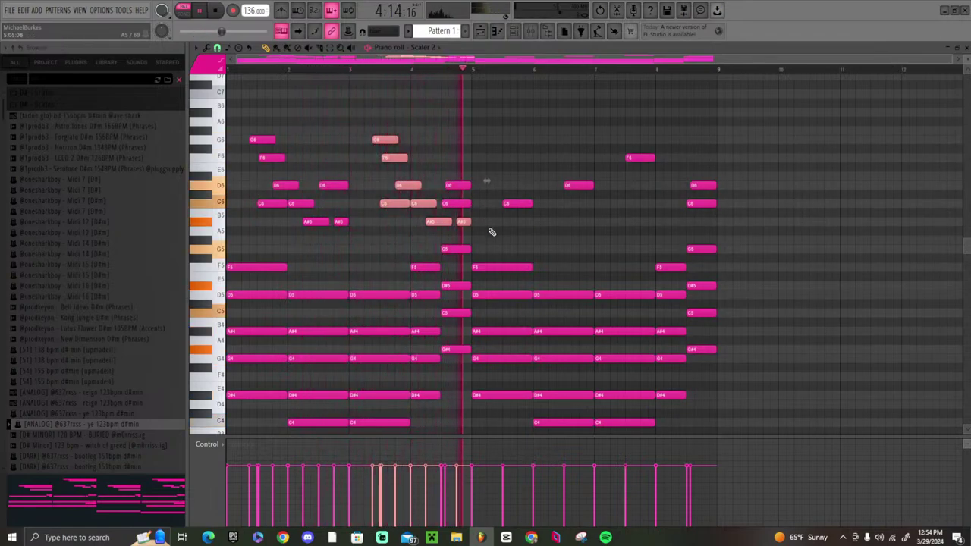
- Delete the high C6, D6 and F6 notes above the chords in bars 5 to 8
{"action": "right_click", "coordinate": [516, 203]}
{"action": "right_click", "coordinate": [579, 185]}
{"action": "right_click", "coordinate": [640, 158]}
{"action": "right_click", "coordinate": [703, 186]}
{"action": "right_click", "coordinate": [701, 203]}
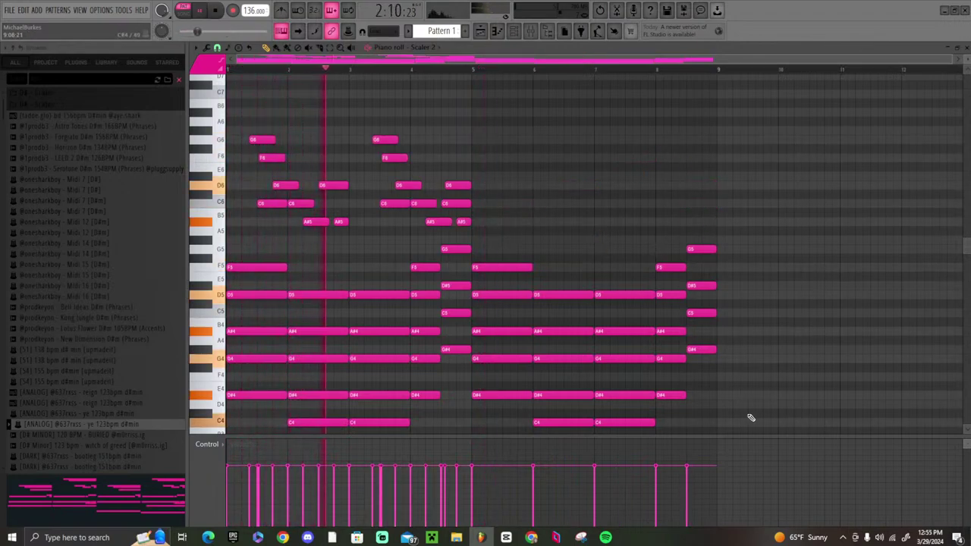
- Replace bars 5 to 8 with a duplicate of the first four bars and delete the last D6 note in bar 8
{"action": "left_click_drag", "start_coordinate": [747, 417], "coordinate": [597, 280]}
{"action": "scroll", "coordinate": [793, 393], "scroll_direction": "down", "scroll_amount": 3}
{"action": "left_click_drag", "start_coordinate": [793, 393], "coordinate": [519, 172]}
{"action": "key", "text": "Delete"}
{"action": "key", "text": "ctrl+z"}
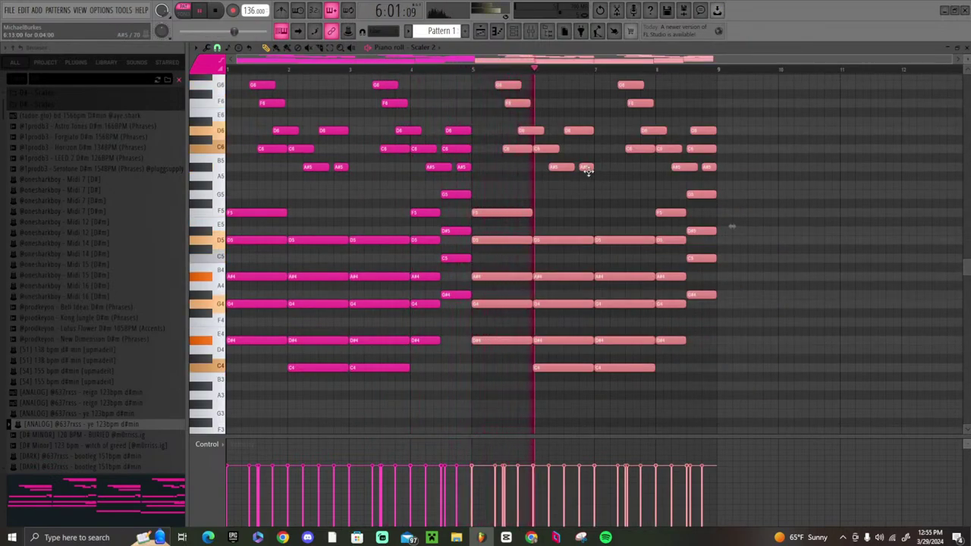
{"action": "scroll", "coordinate": [697, 148], "scroll_direction": "up", "scroll_amount": 2}
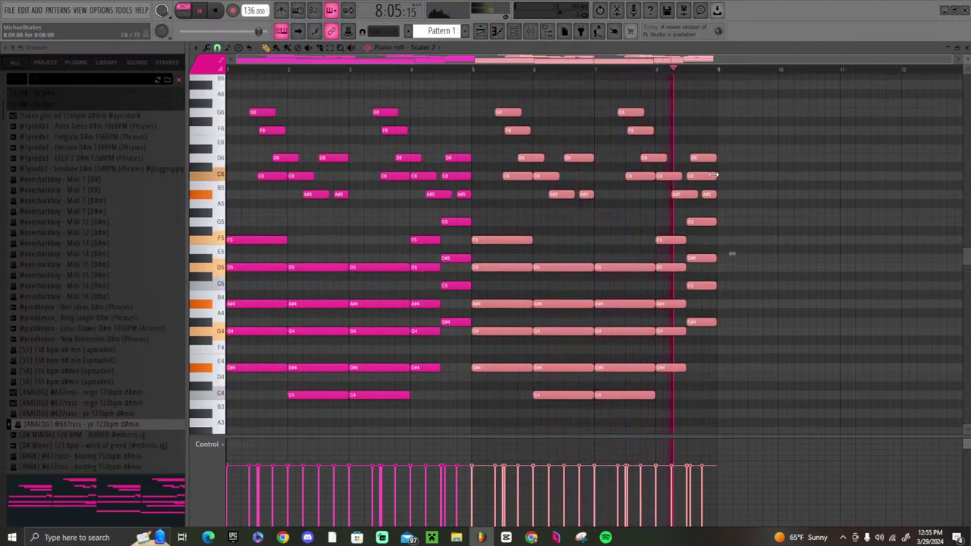
{"action": "right_click", "coordinate": [702, 158]}
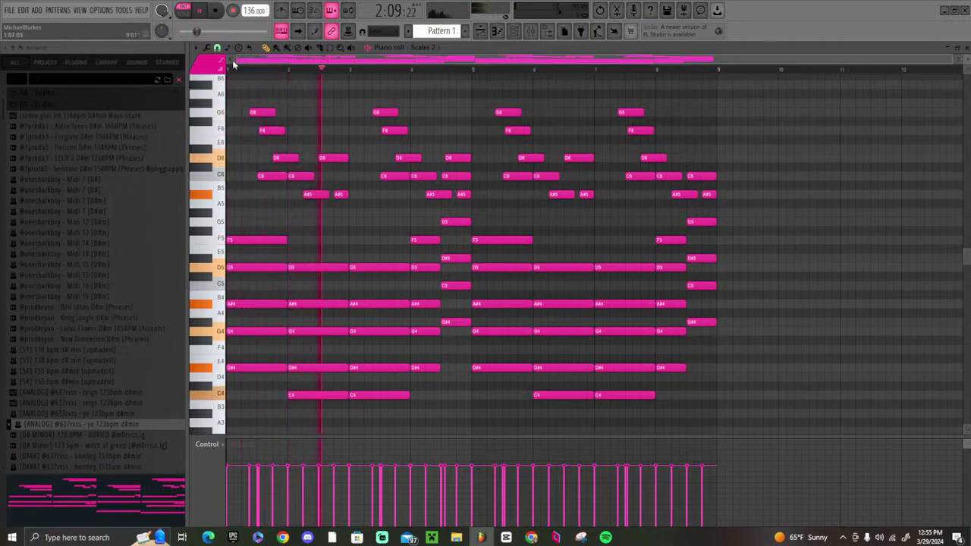
- Replace the Scaler 2 channel's instrument with JV-1080 and play the pattern with its piano sound
{"action": "key", "text": "F6"}
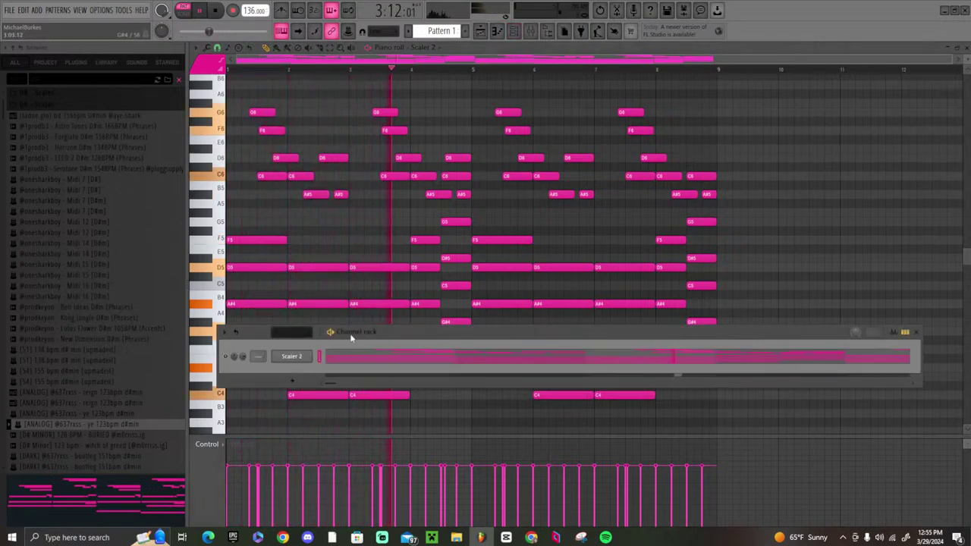
{"action": "key", "text": "space"}
{"action": "right_click", "coordinate": [286, 356]}
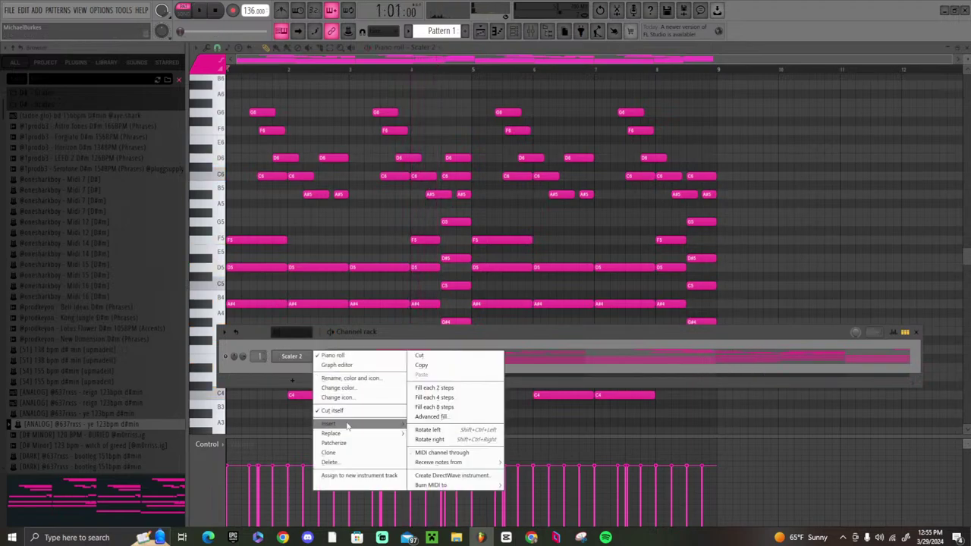
{"action": "mouse_move", "coordinate": [352, 438]}
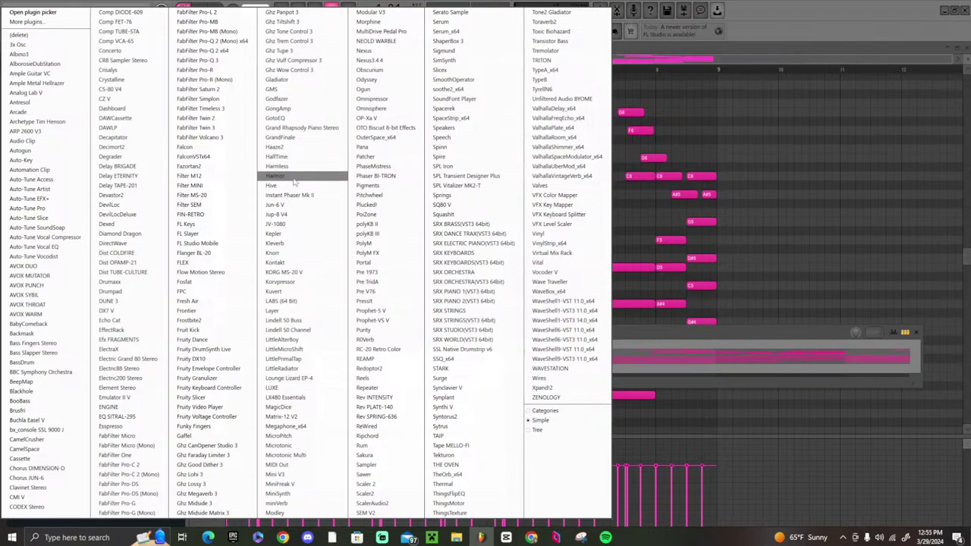
{"action": "left_click", "coordinate": [288, 224]}
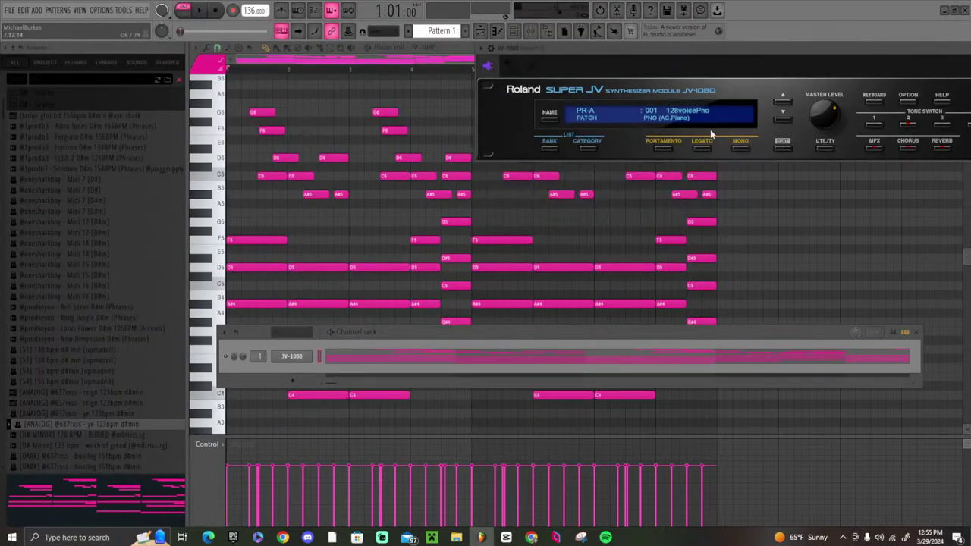
{"action": "key", "text": "space"}
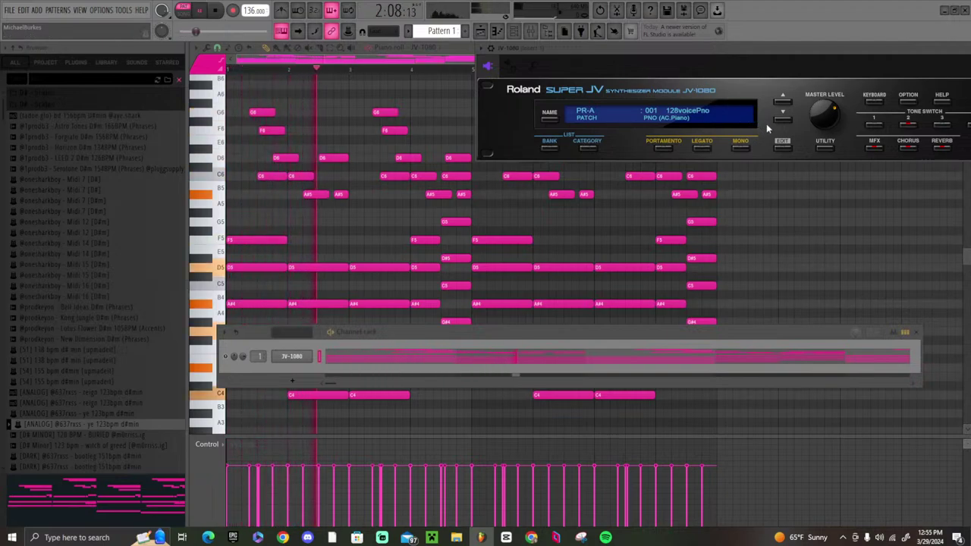
- Delete the short A#5 at the end of bar 2 and add a one-bar-long A#5 note in bar 3
{"action": "left_click", "coordinate": [296, 101]}
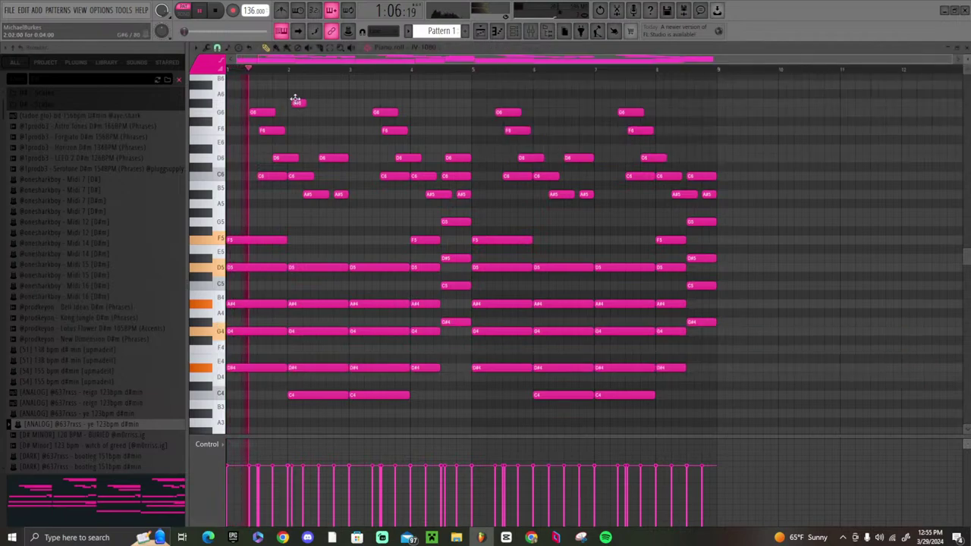
{"action": "right_click", "coordinate": [296, 101]}
{"action": "right_click", "coordinate": [340, 195]}
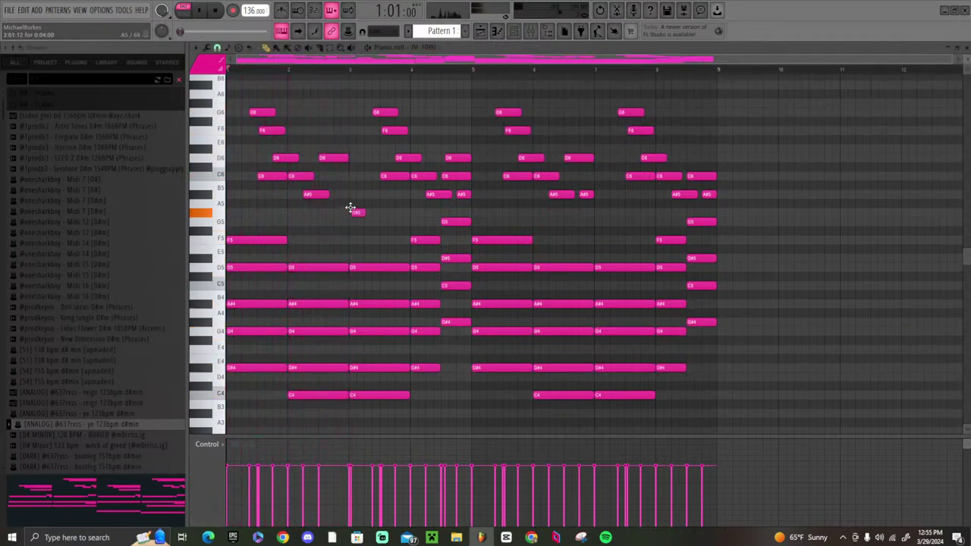
{"action": "key", "text": "space"}
{"action": "left_click_drag", "start_coordinate": [360, 194], "coordinate": [414, 196]}
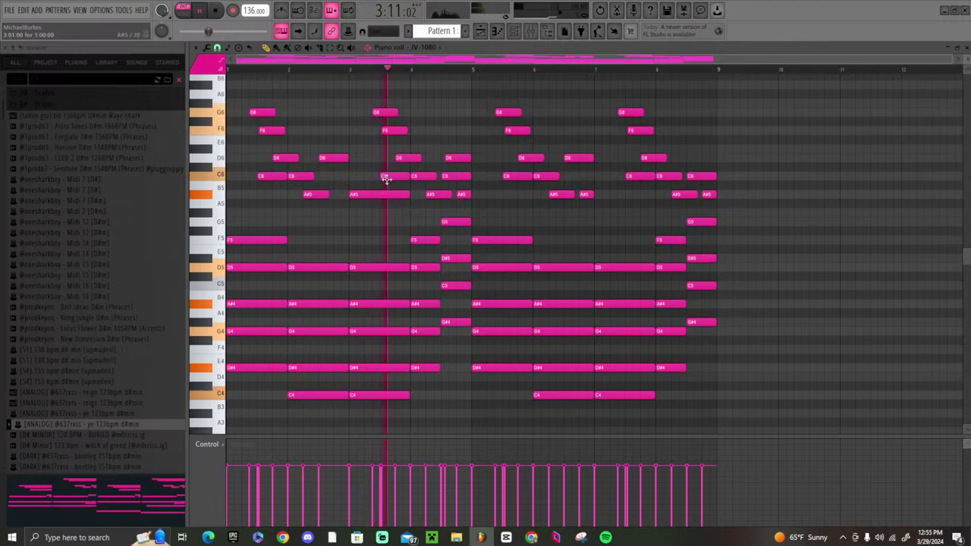
- Play from bar 3 and add a one-bar-long A#6 note starting above the G6 in that bar
{"action": "left_click", "coordinate": [351, 71]}
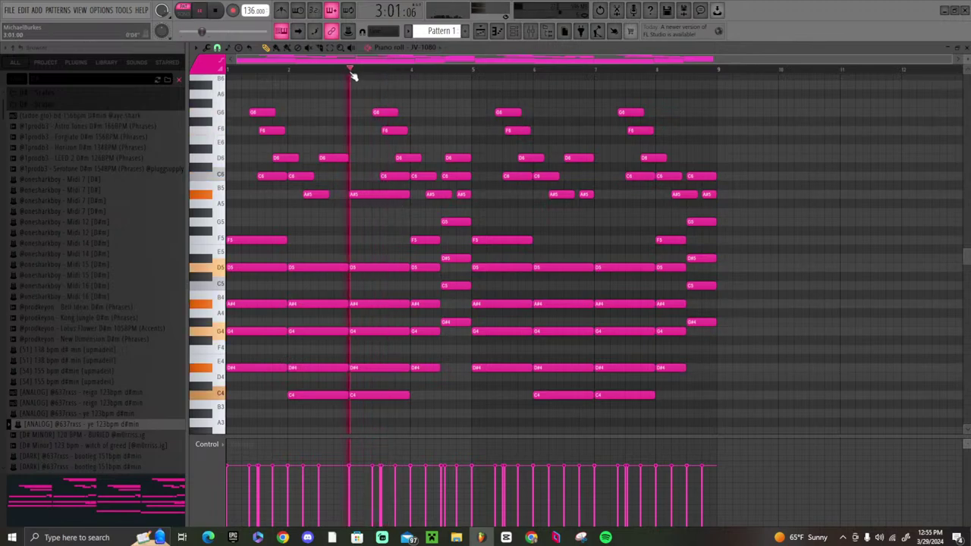
{"action": "left_click", "coordinate": [374, 111]}
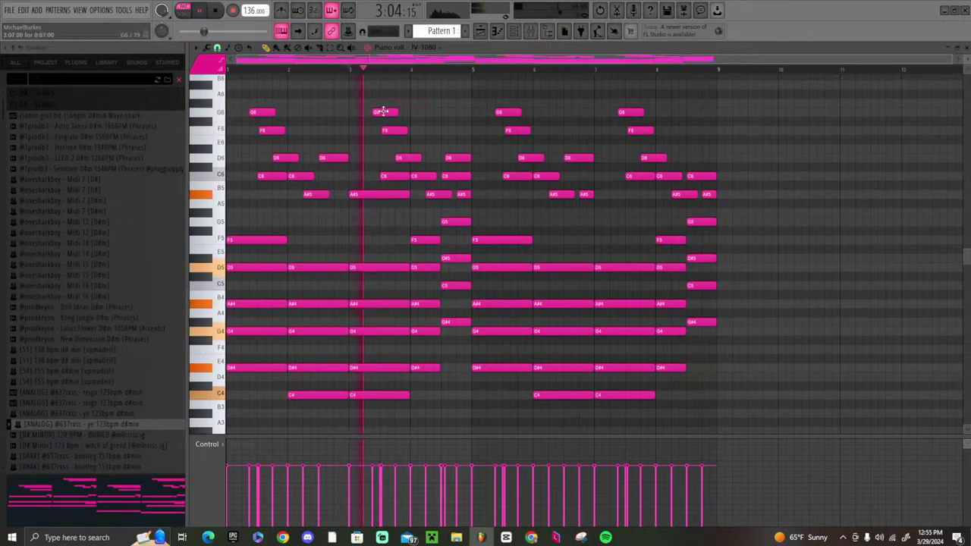
{"action": "left_click", "coordinate": [373, 85]}
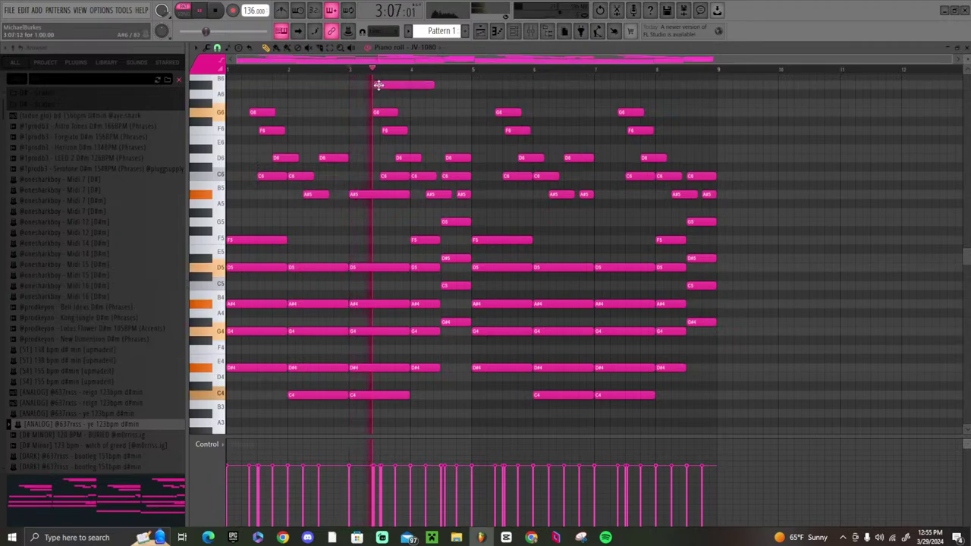
- Delete the G6 note in bar 3 and add a one-bar-long C7 note starting halfway through that bar
{"action": "right_click", "coordinate": [386, 112]}
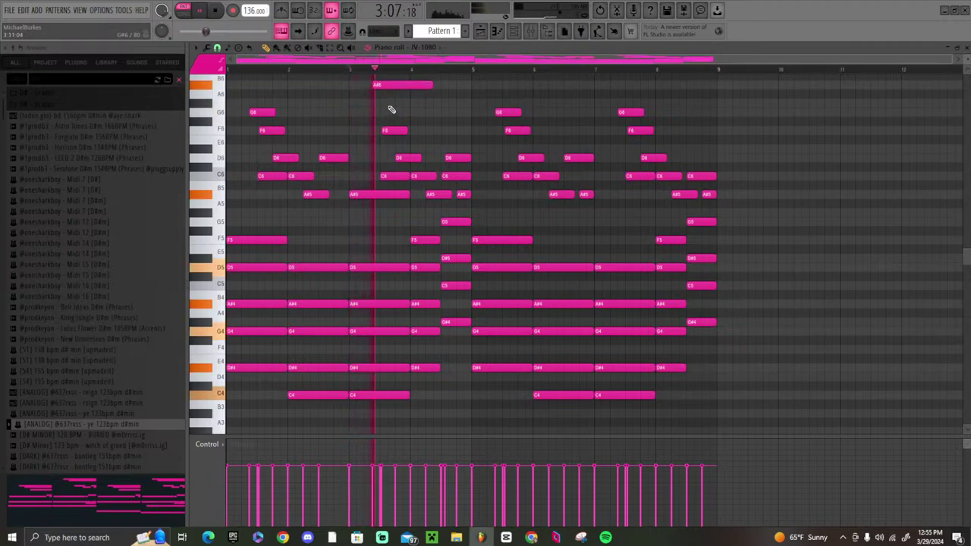
{"action": "scroll", "coordinate": [390, 110], "scroll_direction": "up", "scroll_amount": 1}
{"action": "left_click", "coordinate": [382, 93]}
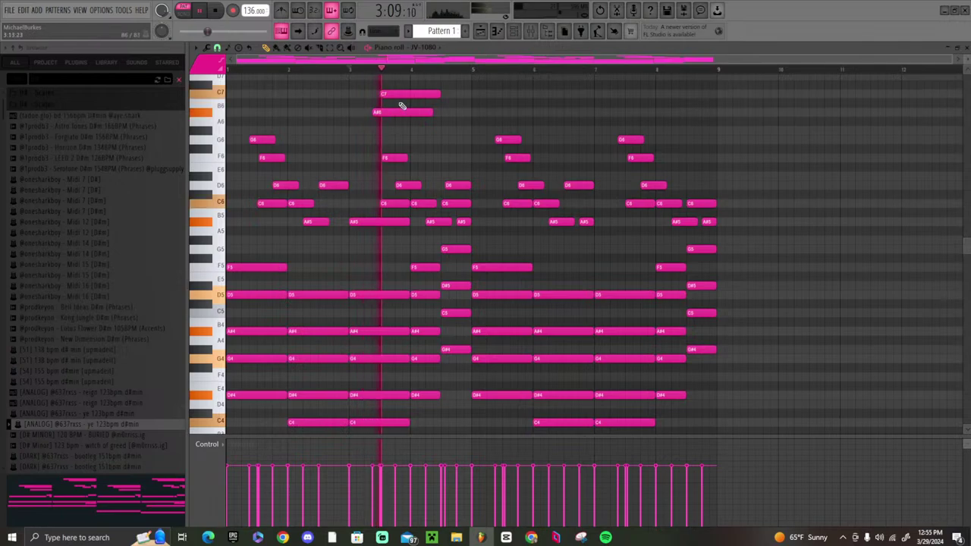
{"action": "scroll", "coordinate": [413, 144], "scroll_direction": "up", "scroll_amount": 1}
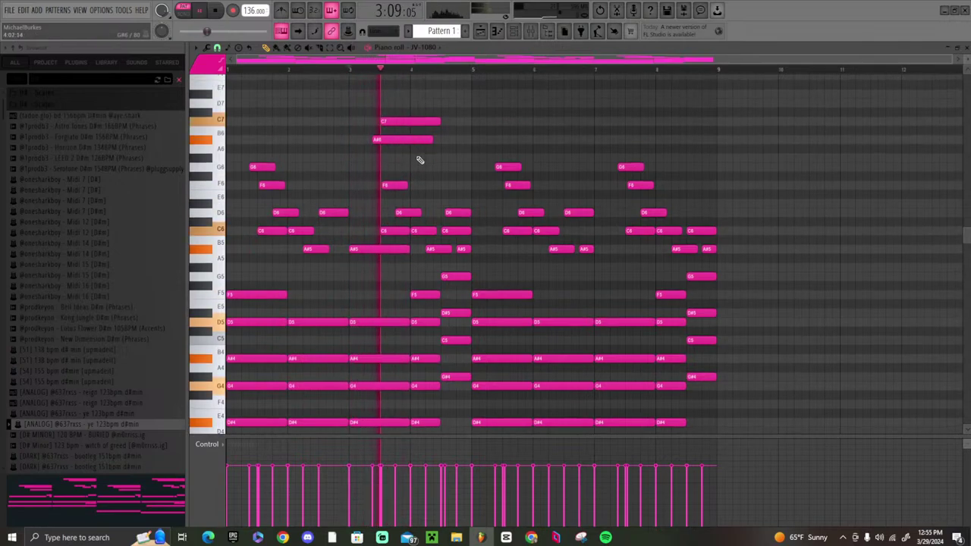
{"action": "left_click", "coordinate": [416, 159]}
{"action": "left_click_drag", "start_coordinate": [427, 159], "coordinate": [430, 167]}
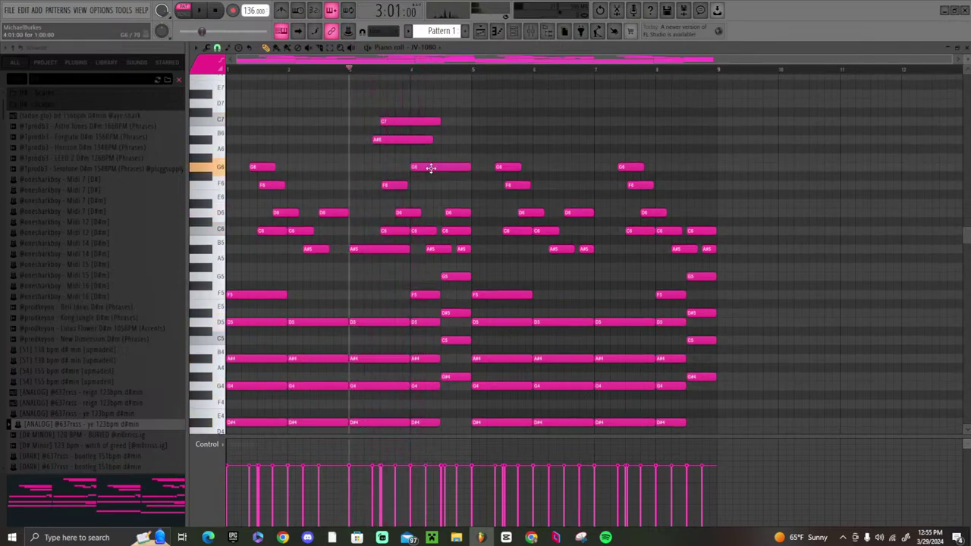
{"action": "right_click", "coordinate": [431, 168]}
- Add a one-bar D#7 note at the start of bar 4 and a D7 note in the bar's second half
{"action": "left_click", "coordinate": [416, 95]}
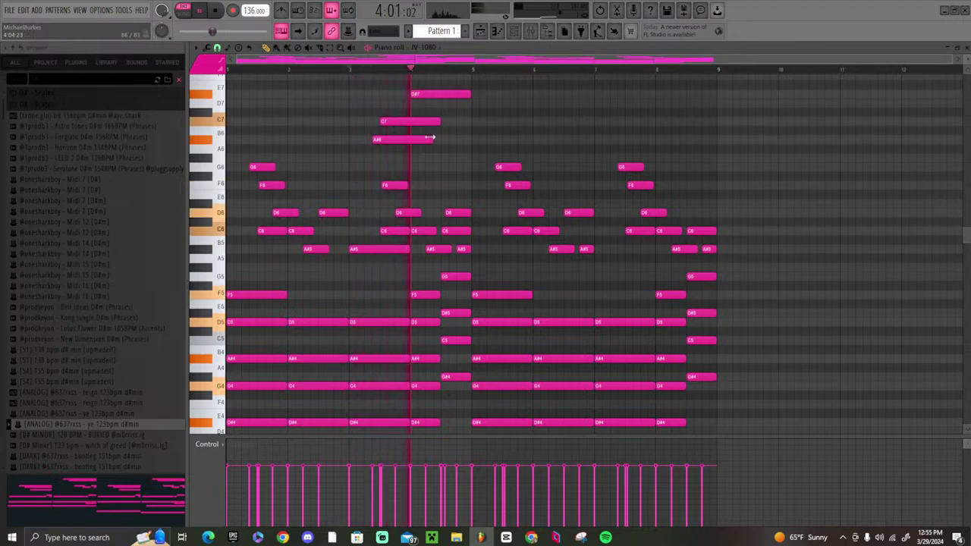
{"action": "left_click", "coordinate": [446, 104]}
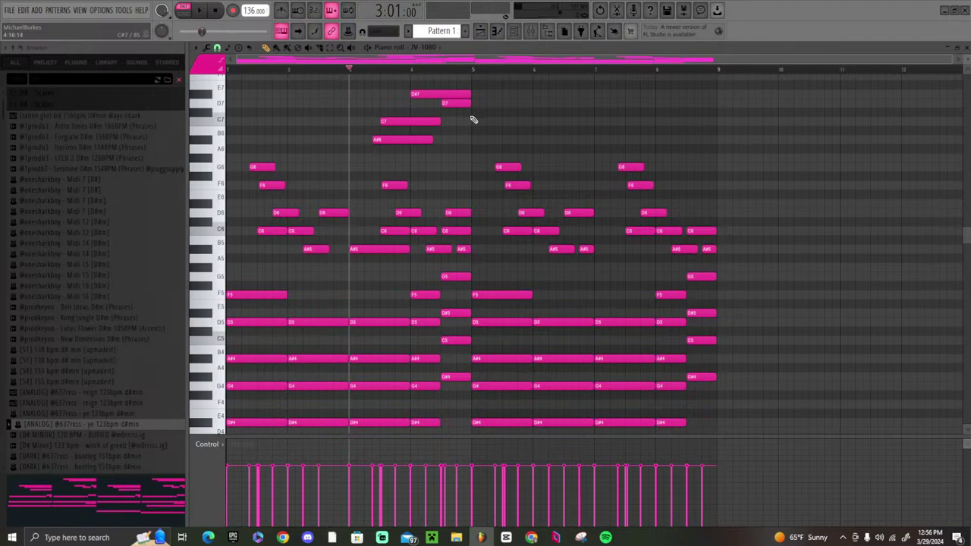
- Clear the notes in bars 5 to 8 and duplicate the updated first four bars into that range
{"action": "scroll", "coordinate": [537, 219], "scroll_direction": "down", "scroll_amount": 4}
{"action": "left_click_drag", "start_coordinate": [800, 353], "coordinate": [494, 109]}
{"action": "key", "text": "Delete"}
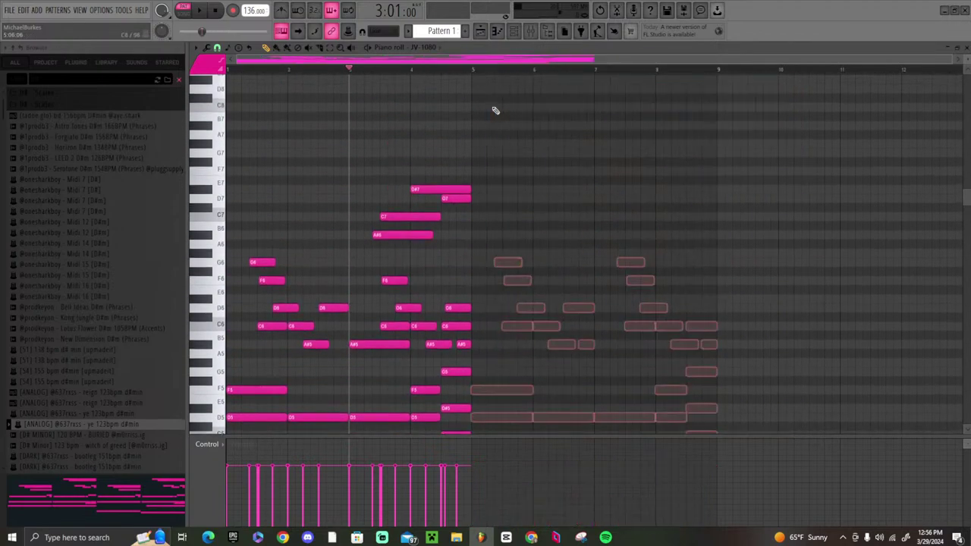
{"action": "key", "text": "ctrl+b"}
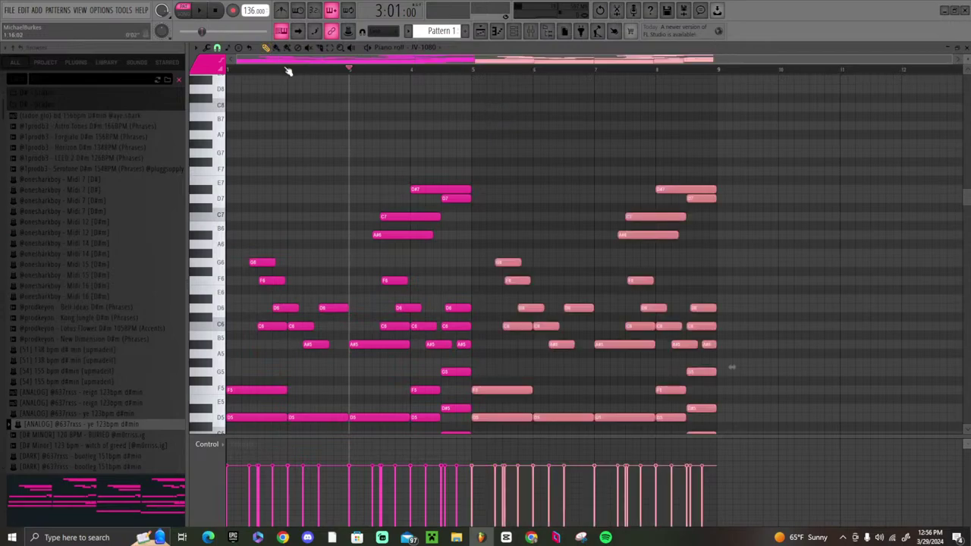
- Play the pattern from the start and shift the A#4 notes of bars 2, 3, 6 and 7 a quarter bar later
{"action": "key", "text": "space"}
{"action": "scroll", "coordinate": [342, 162], "scroll_direction": "down", "scroll_amount": 6}
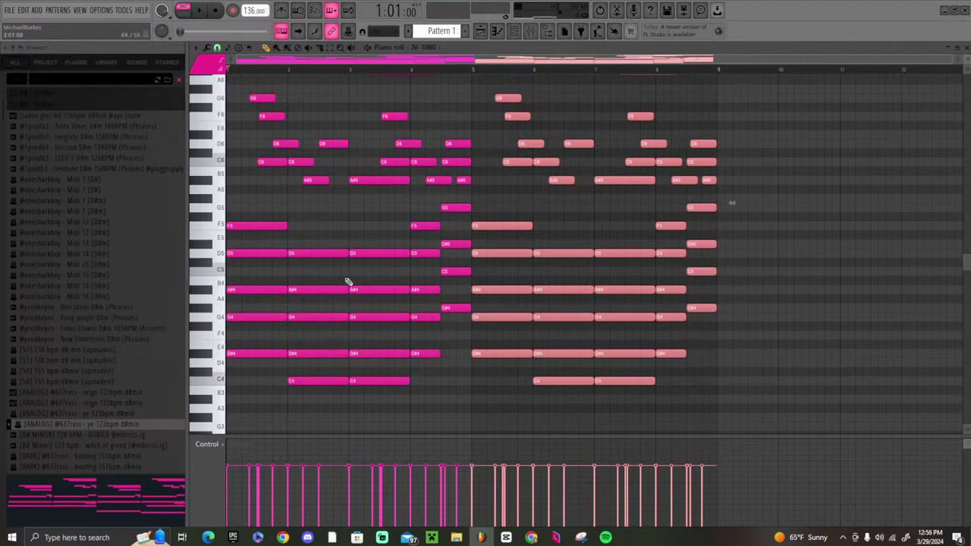
{"action": "key", "text": "space"}
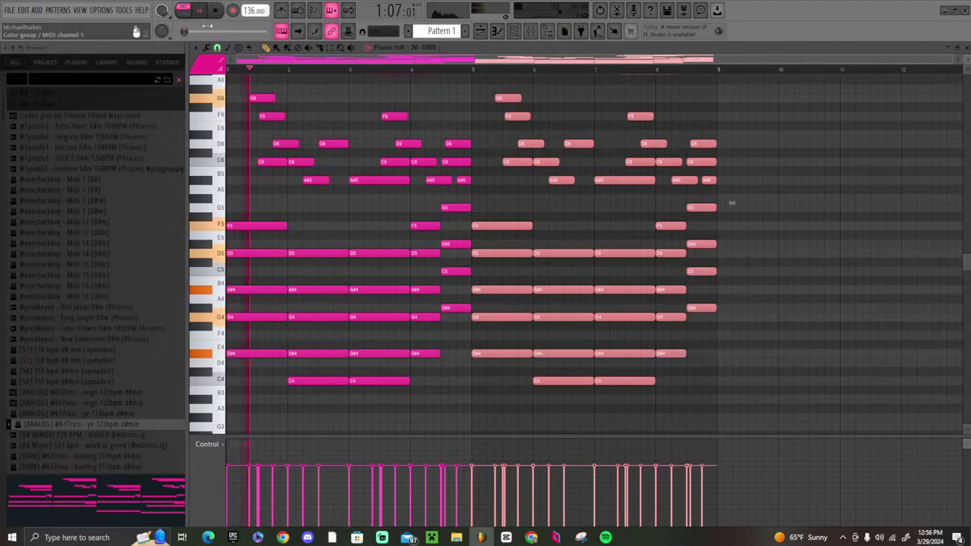
{"action": "left_click_drag", "start_coordinate": [308, 292], "coordinate": [325, 293]}
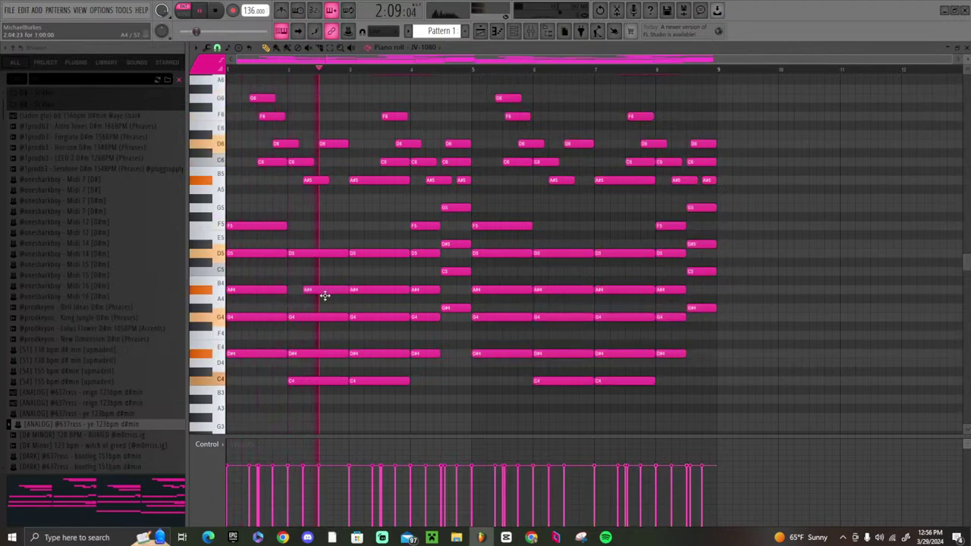
{"action": "left_click_drag", "start_coordinate": [406, 299], "coordinate": [397, 293]}
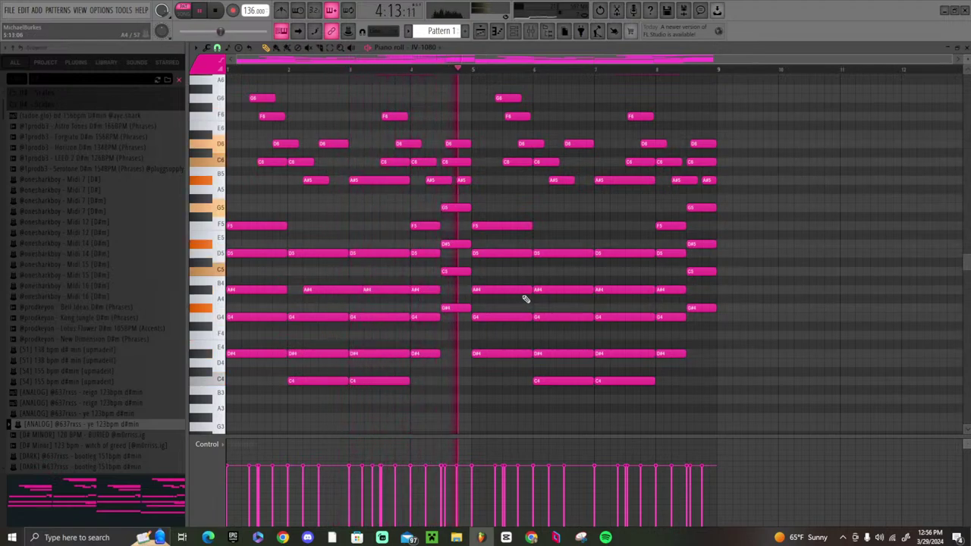
{"action": "left_click_drag", "start_coordinate": [566, 292], "coordinate": [638, 289]}
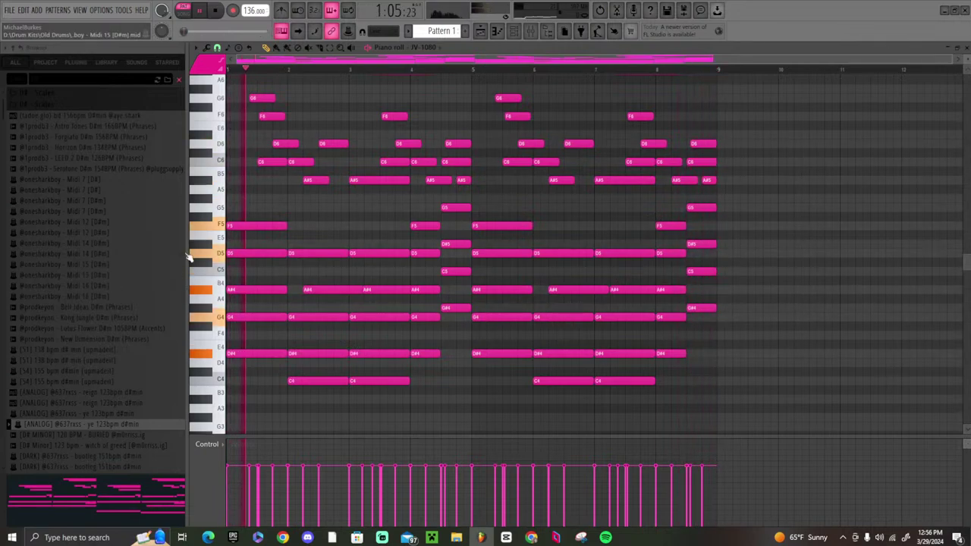
- Stop playback and copy all notes of the JV-1080 channel from the channel rack
{"action": "left_click", "coordinate": [513, 31]}
{"action": "key", "text": "space"}
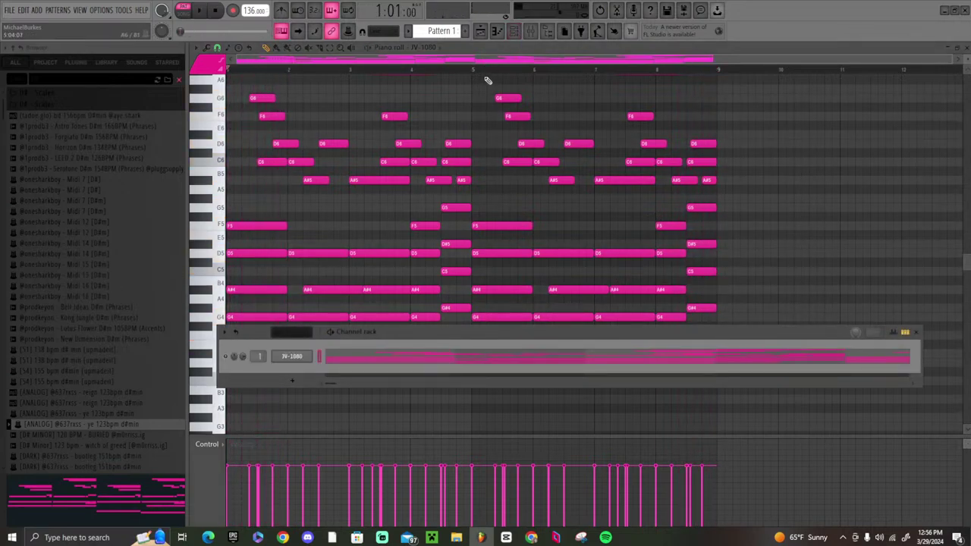
{"action": "right_click", "coordinate": [287, 365]}
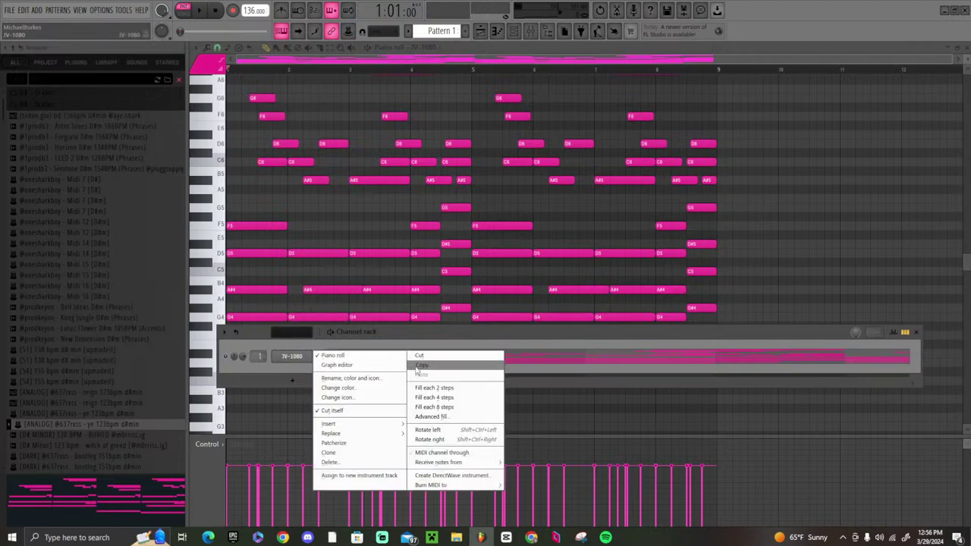
{"action": "left_click", "coordinate": [454, 365]}
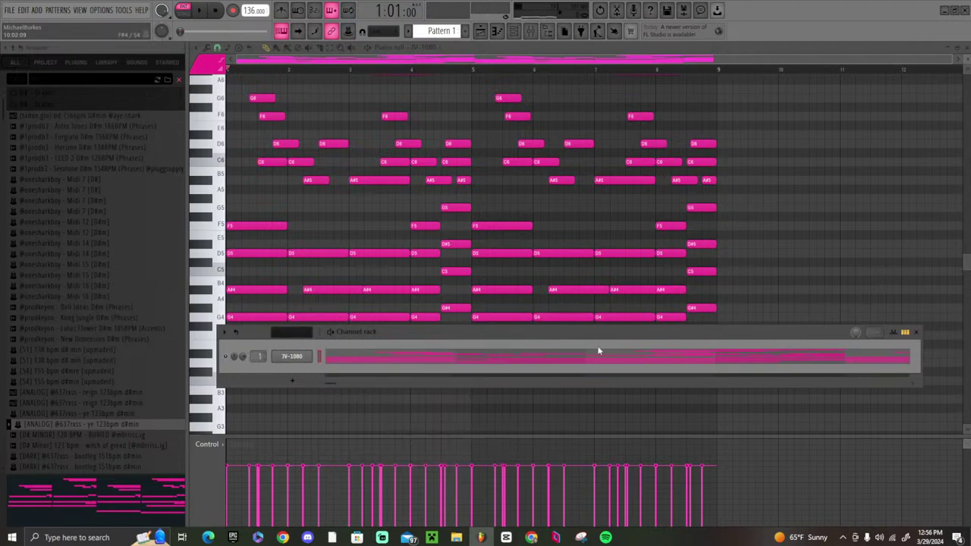
{"action": "scroll", "coordinate": [824, 217], "scroll_direction": "down", "scroll_amount": 3}
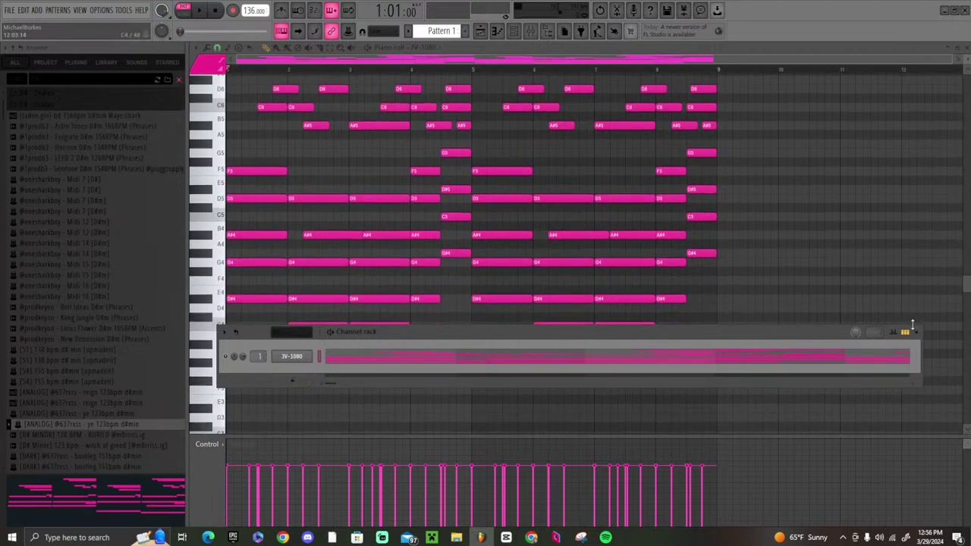
{"action": "left_click", "coordinate": [917, 334]}
{"action": "scroll", "coordinate": [685, 318], "scroll_direction": "up", "scroll_amount": 3}
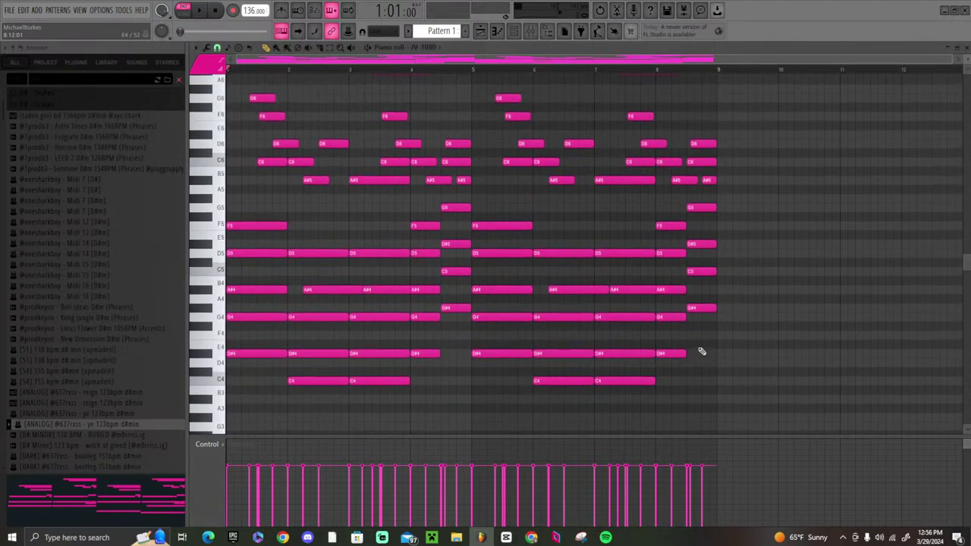
{"action": "scroll", "coordinate": [610, 129], "scroll_direction": "up", "scroll_amount": 1}
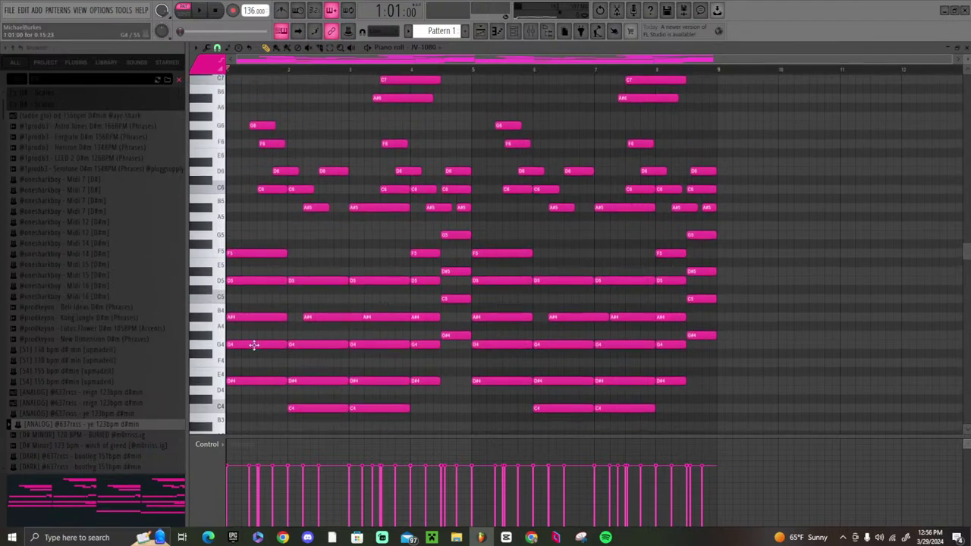
{"action": "scroll", "coordinate": [515, 333], "scroll_direction": "down", "scroll_amount": 1}
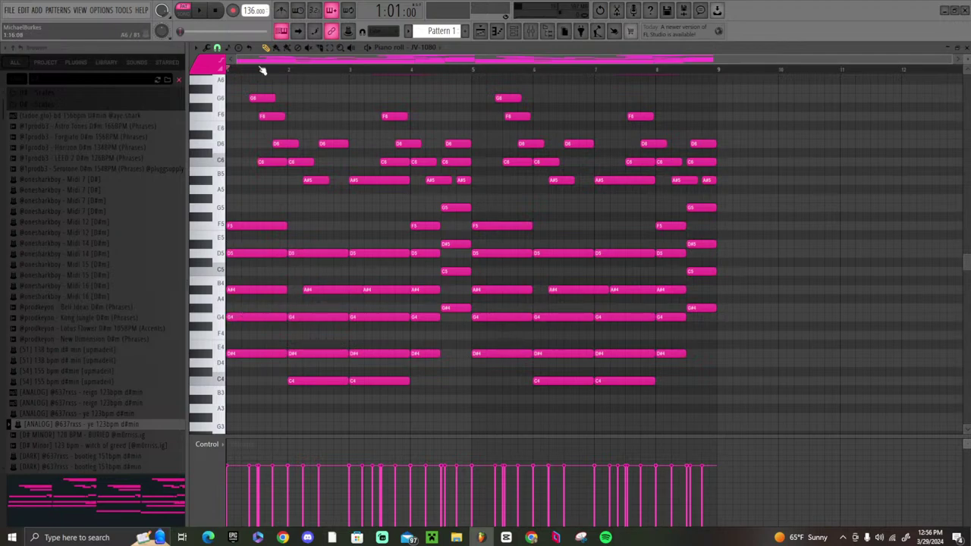
- Add a second JV-1080 instrument channel to the channel rack
{"action": "left_click", "coordinate": [497, 31]}
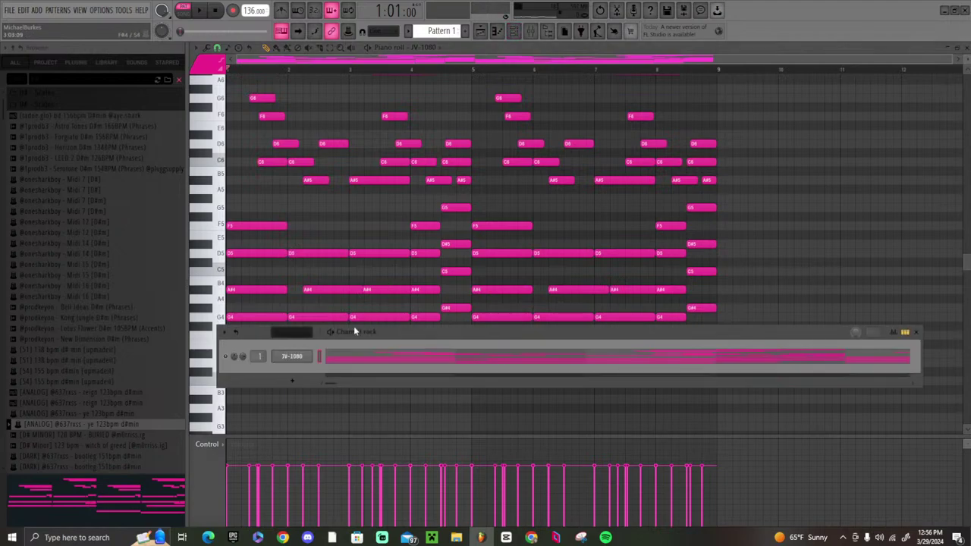
{"action": "left_click", "coordinate": [295, 379]}
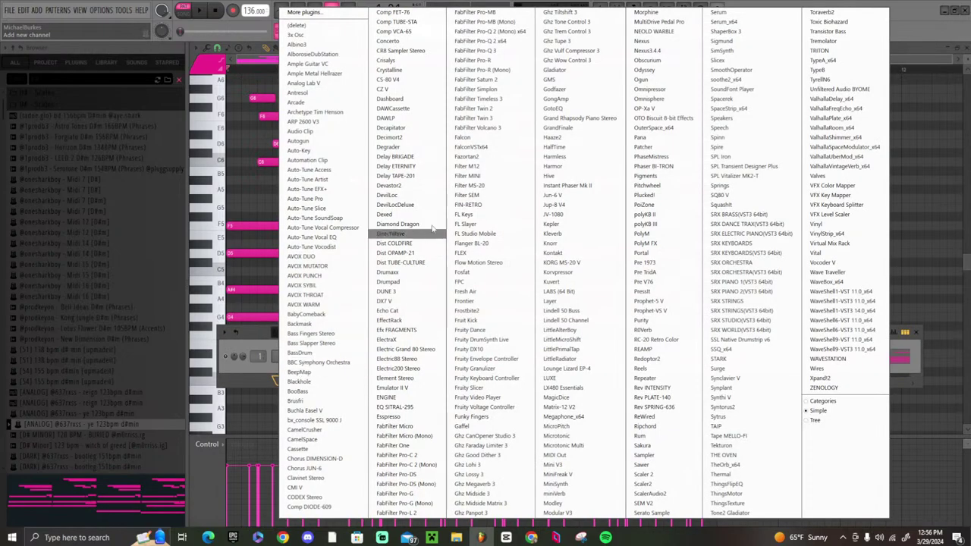
{"action": "left_click", "coordinate": [554, 215]}
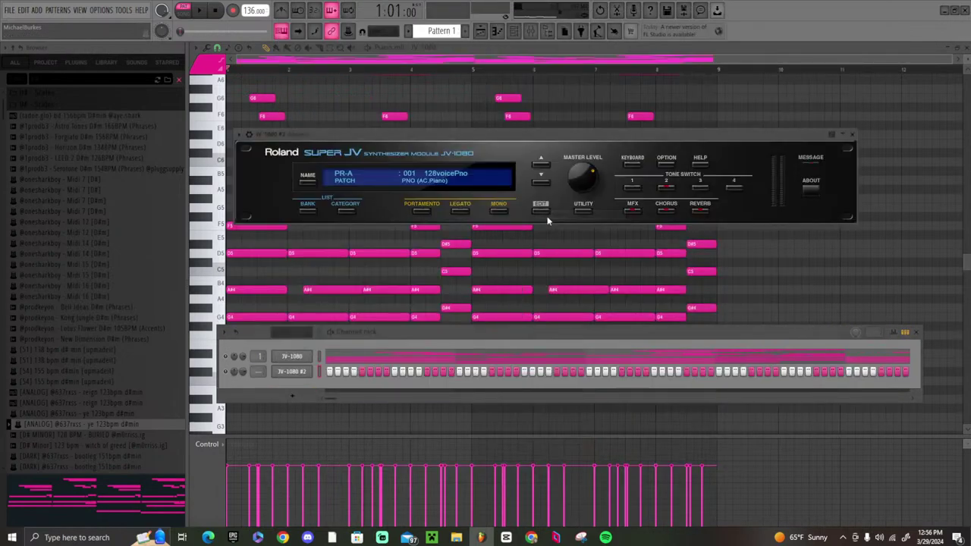
{"action": "left_click", "coordinate": [421, 177]}
{"action": "mouse_move", "coordinate": [343, 238]}
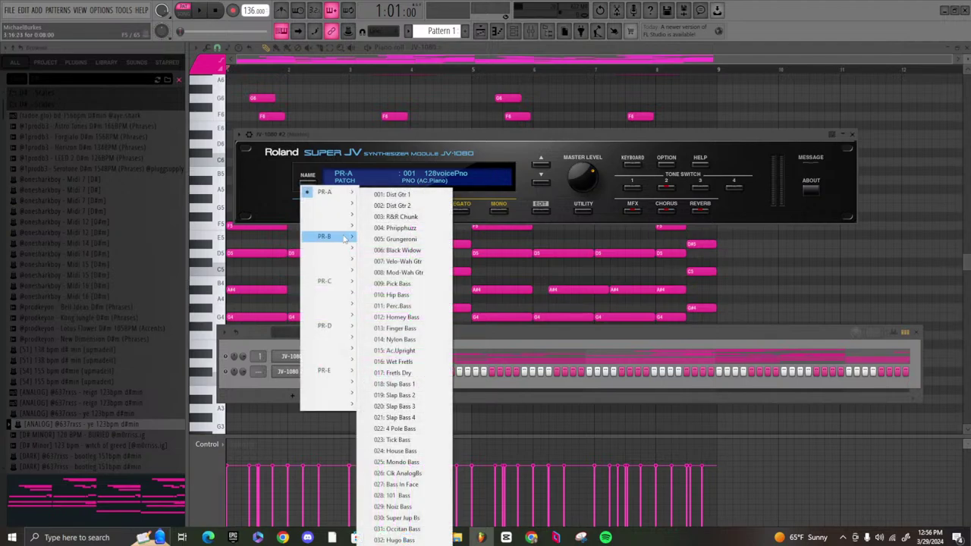
{"action": "left_click", "coordinate": [555, 139]}
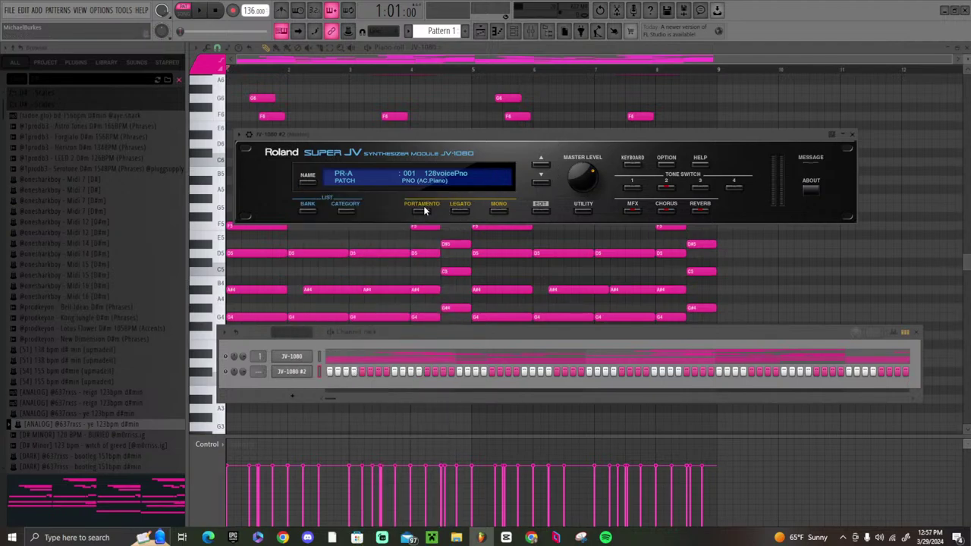
- Load the Greek Power patch from the BPD (Bright Pad) category in the second JV-1080 and close its windows
{"action": "left_click", "coordinate": [345, 211]}
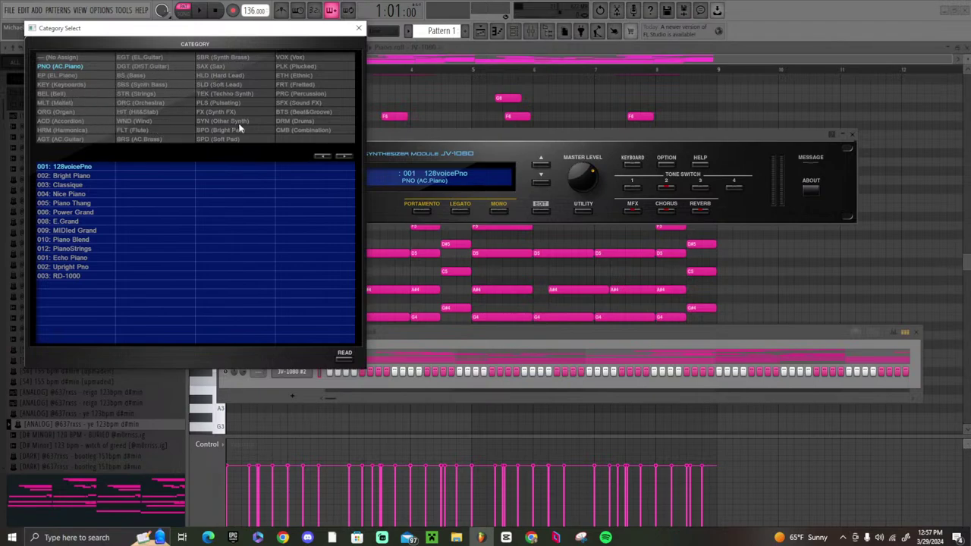
{"action": "left_click", "coordinate": [220, 130]}
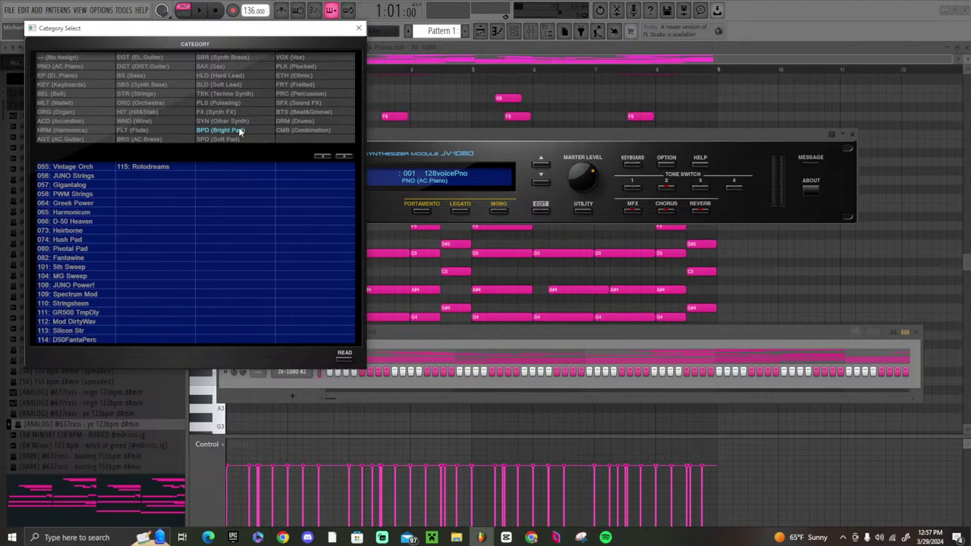
{"action": "left_click", "coordinate": [87, 203]}
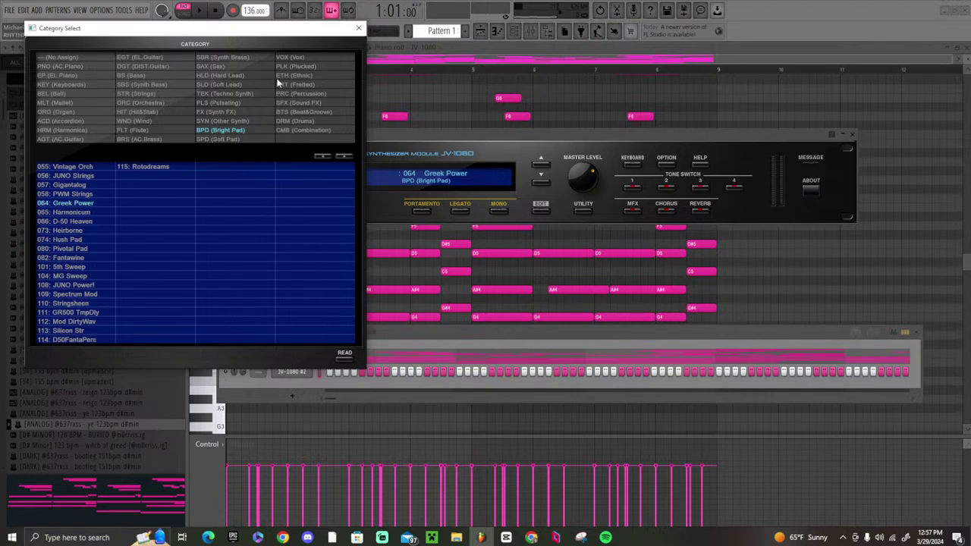
{"action": "left_click", "coordinate": [359, 29]}
{"action": "left_click", "coordinate": [852, 134]}
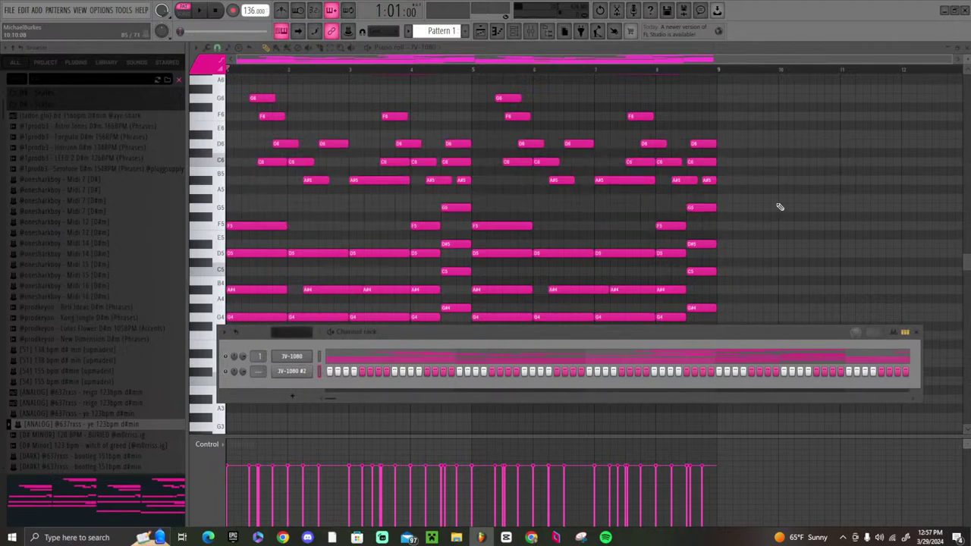
- Paste the copied notes into the JV-1080 #2 channel and play the layered pattern briefly
{"action": "right_click", "coordinate": [292, 371]}
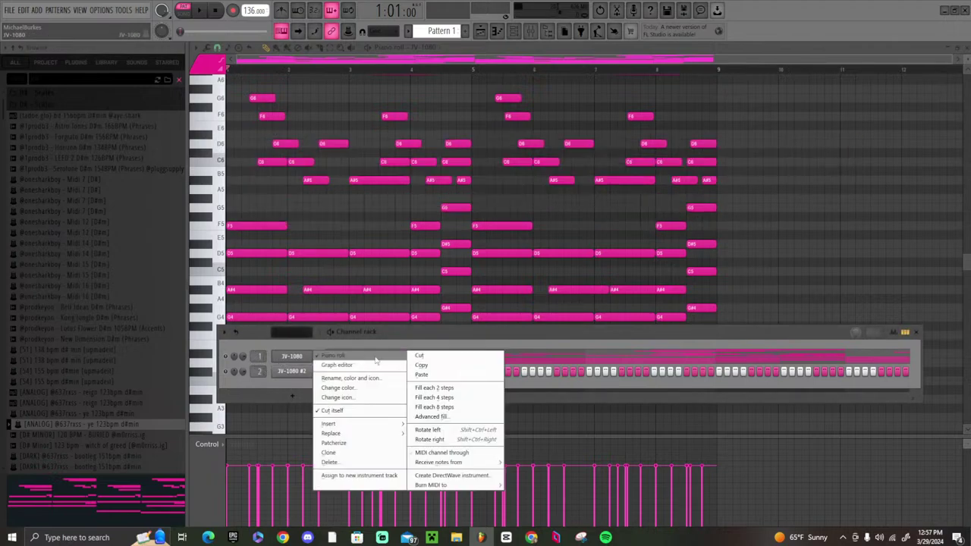
{"action": "key", "text": "Escape"}
{"action": "right_click", "coordinate": [292, 371]}
{"action": "key", "text": "Escape"}
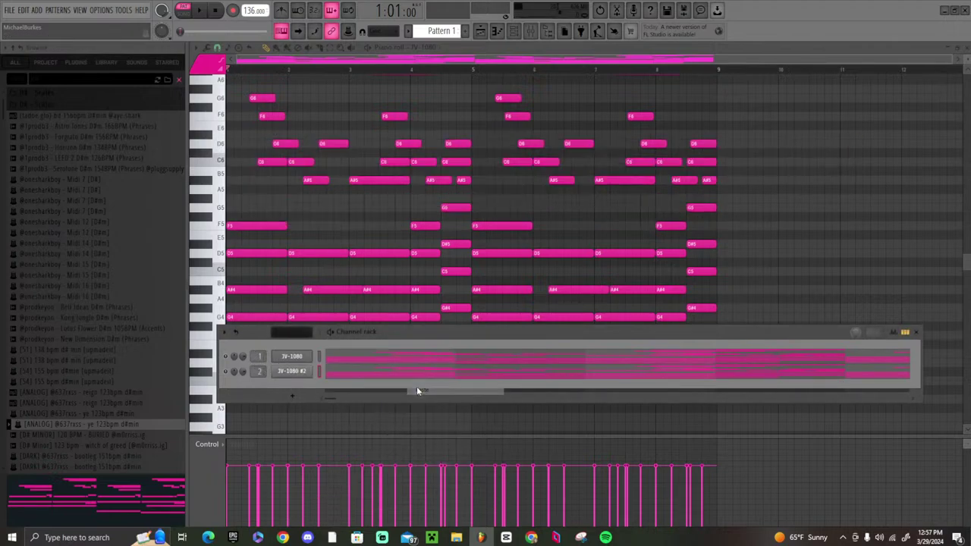
{"action": "key", "text": "space"}
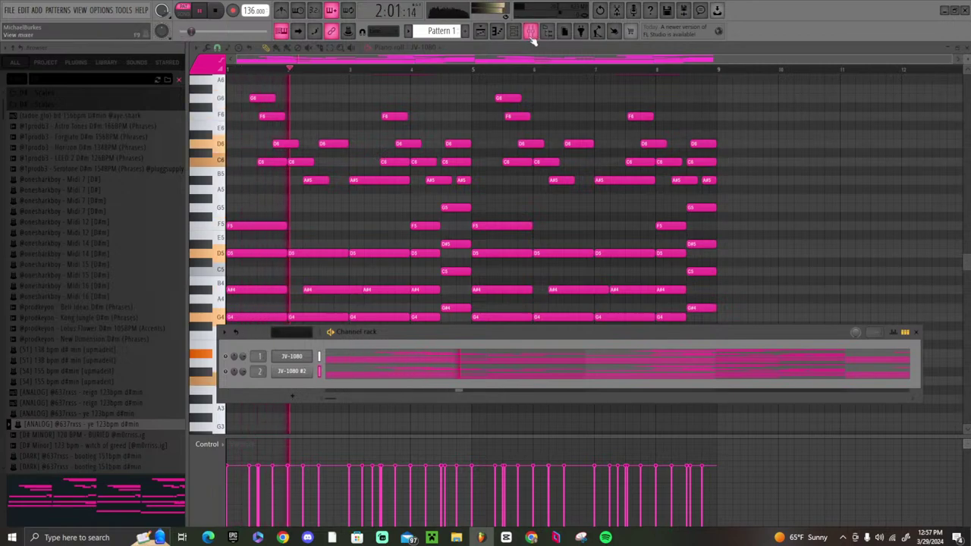
{"action": "key", "text": "space"}
- Switch the JV-1080 #2 patch to D-50 Heaven and play the pattern with it
{"action": "left_click", "coordinate": [307, 373]}
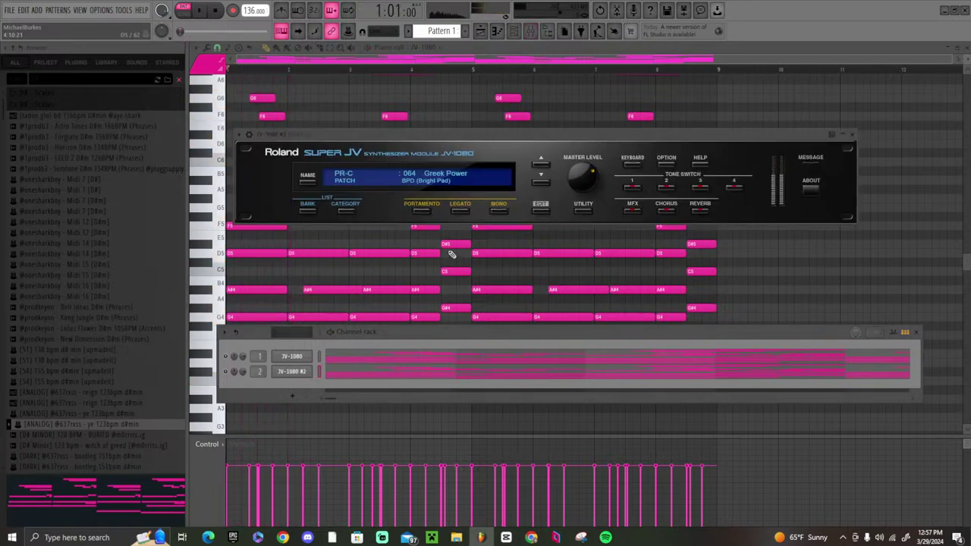
{"action": "left_click", "coordinate": [540, 181]}
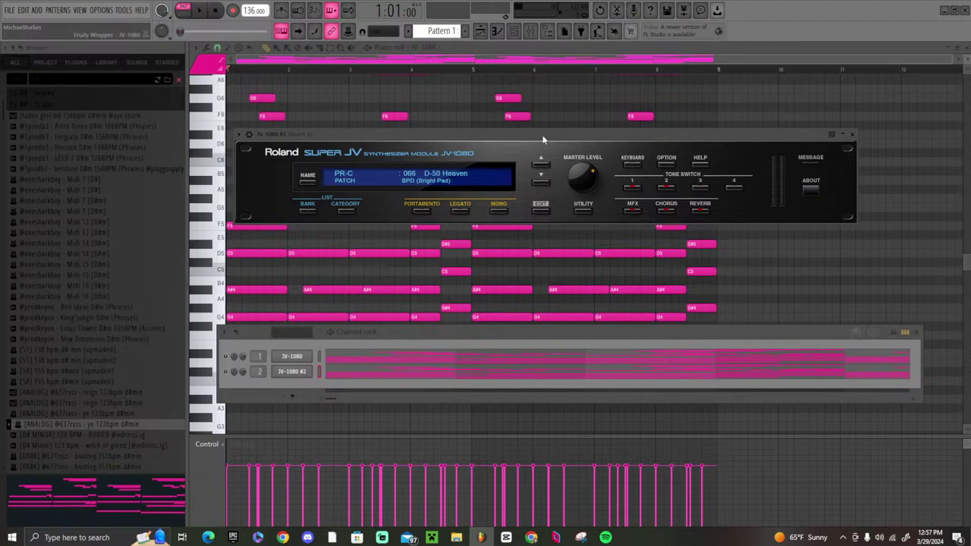
{"action": "key", "text": "space"}
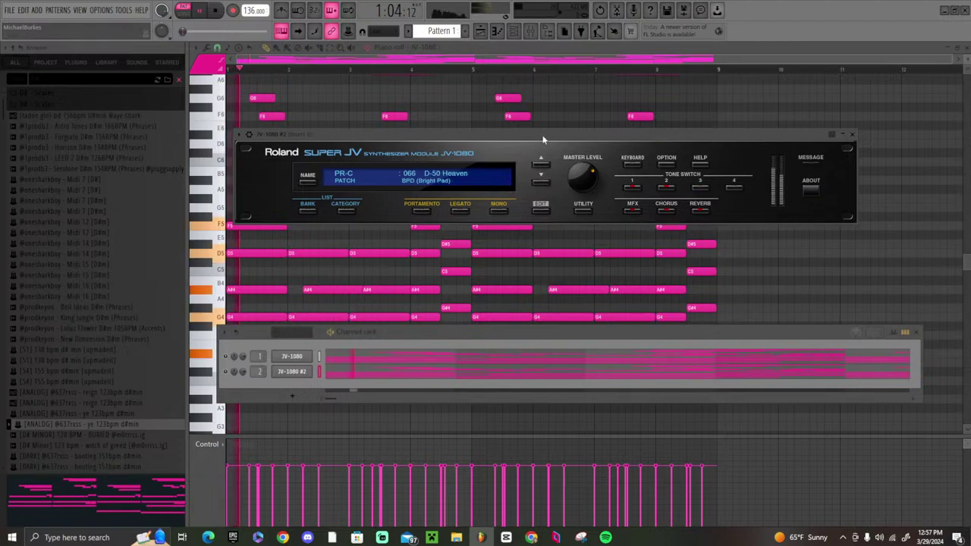
- Close the JV-1080 #2 window and lower the volume faders of Insert 1 and Insert 2 in the mixer
{"action": "left_click", "coordinate": [853, 134]}
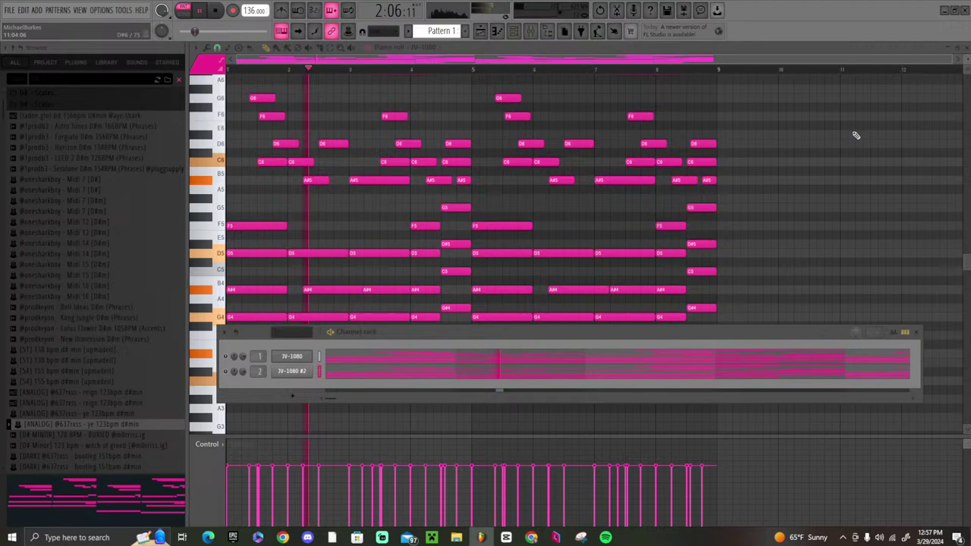
{"action": "left_click", "coordinate": [529, 30]}
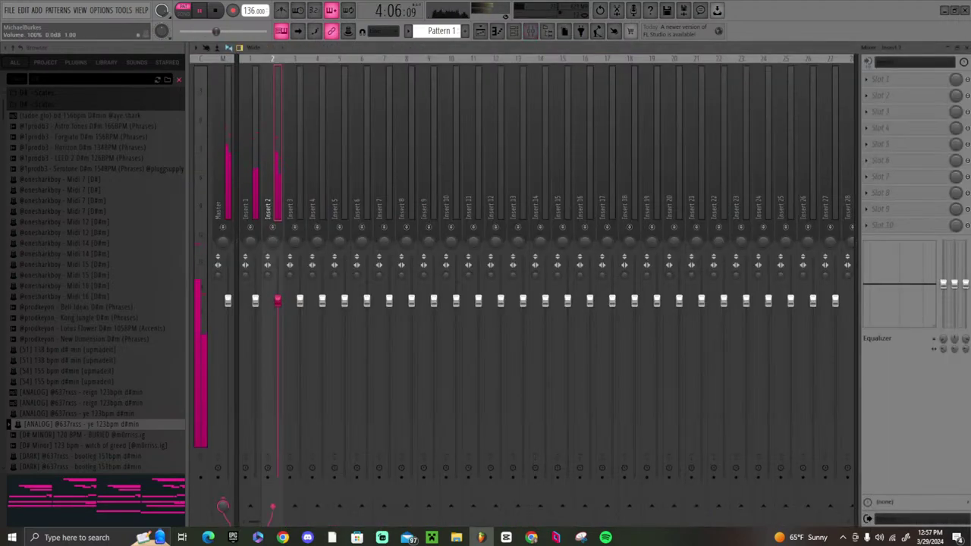
{"action": "left_click_drag", "start_coordinate": [255, 301], "coordinate": [278, 346]}
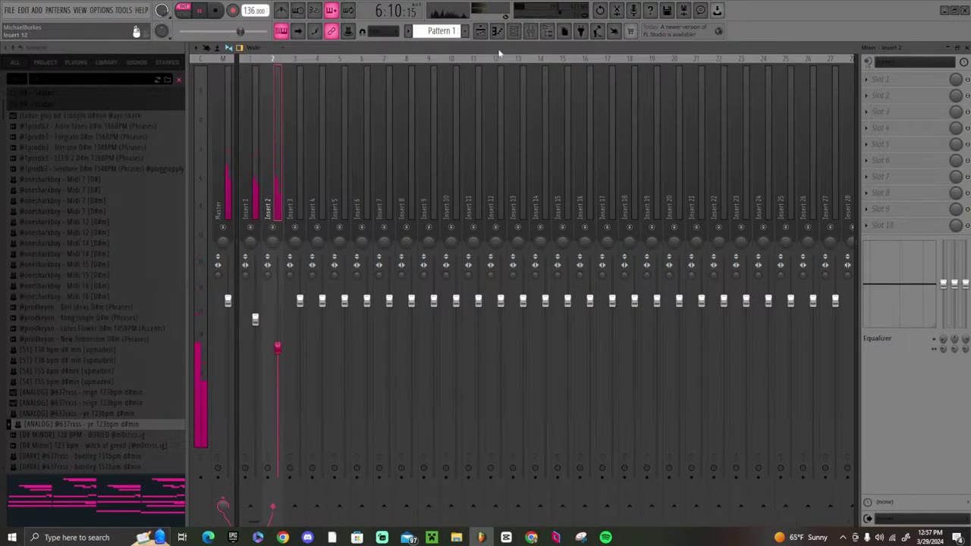
- Add a Purity instrument channel to the channel rack
{"action": "left_click", "coordinate": [514, 31]}
{"action": "left_click", "coordinate": [293, 396]}
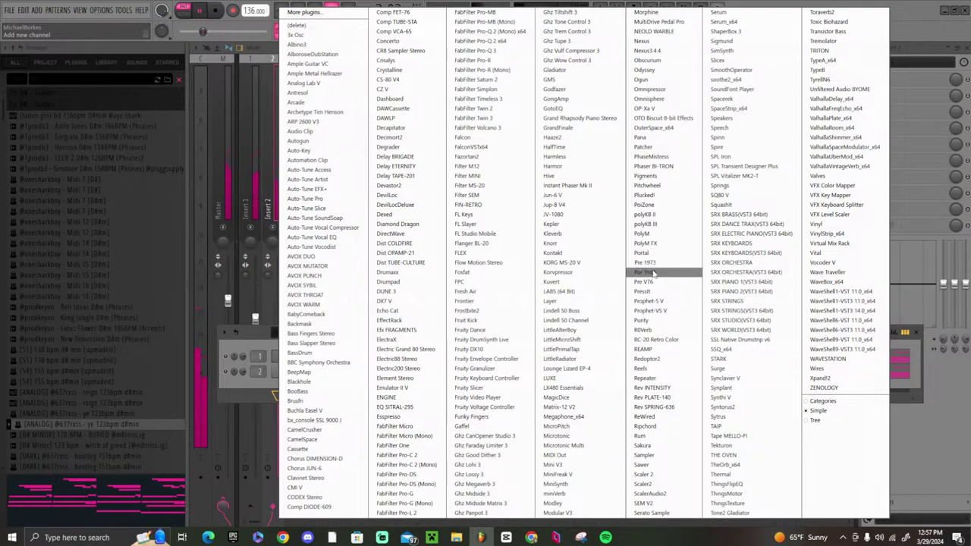
{"action": "left_click", "coordinate": [642, 320]}
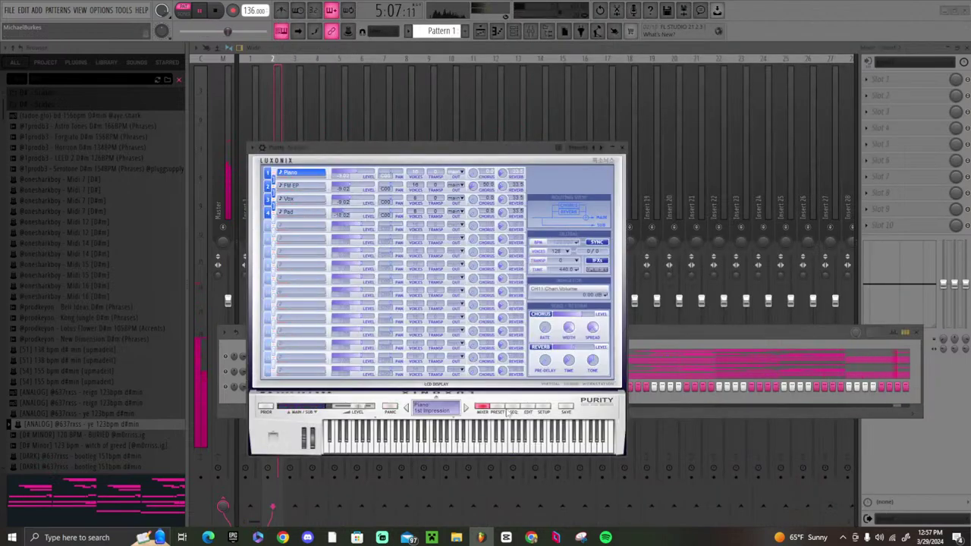
- Audition Fast Synth presets in Purity, load Tekgate SQ and close the instrument window
{"action": "left_click", "coordinate": [505, 410]}
{"action": "left_click", "coordinate": [581, 293]}
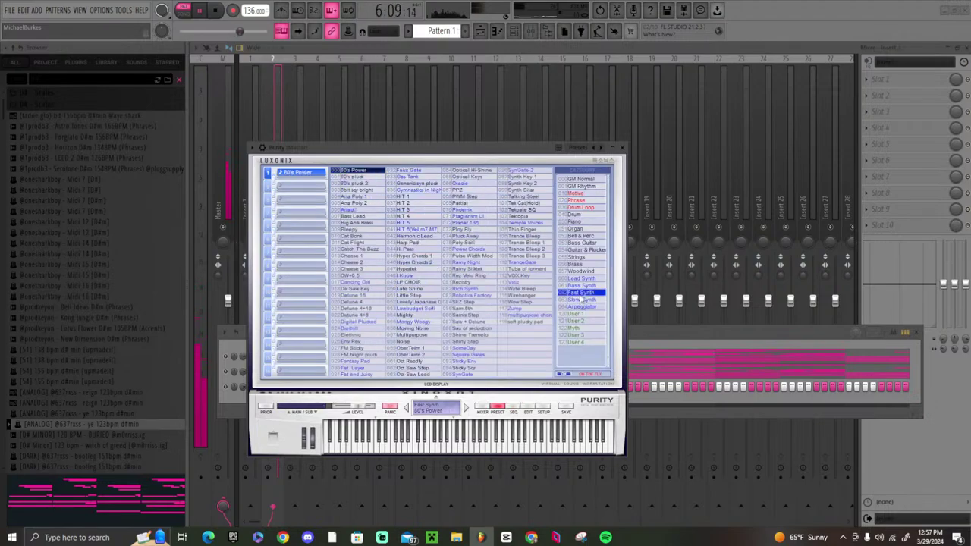
{"action": "left_click", "coordinate": [472, 342]}
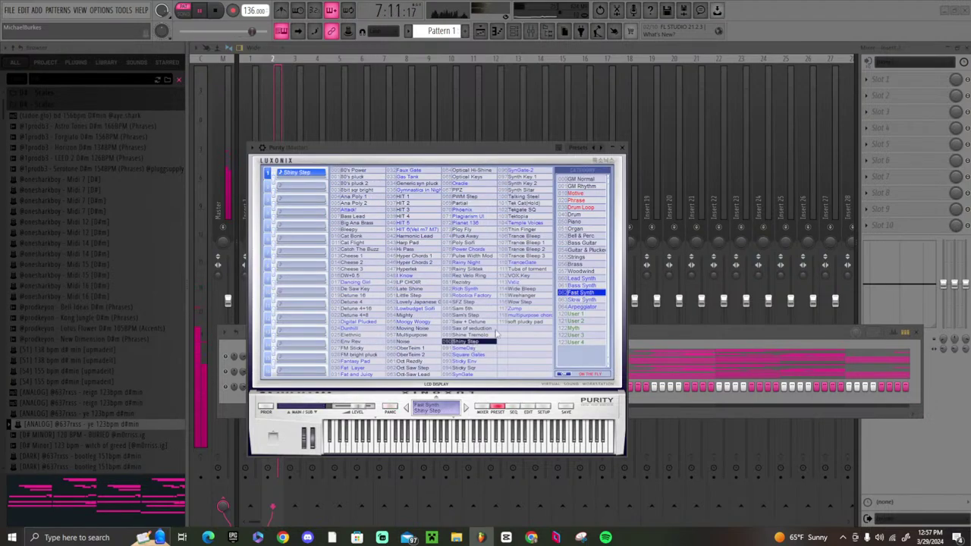
{"action": "left_click", "coordinate": [524, 197]}
{"action": "left_click", "coordinate": [525, 203]}
{"action": "left_click", "coordinate": [524, 210]}
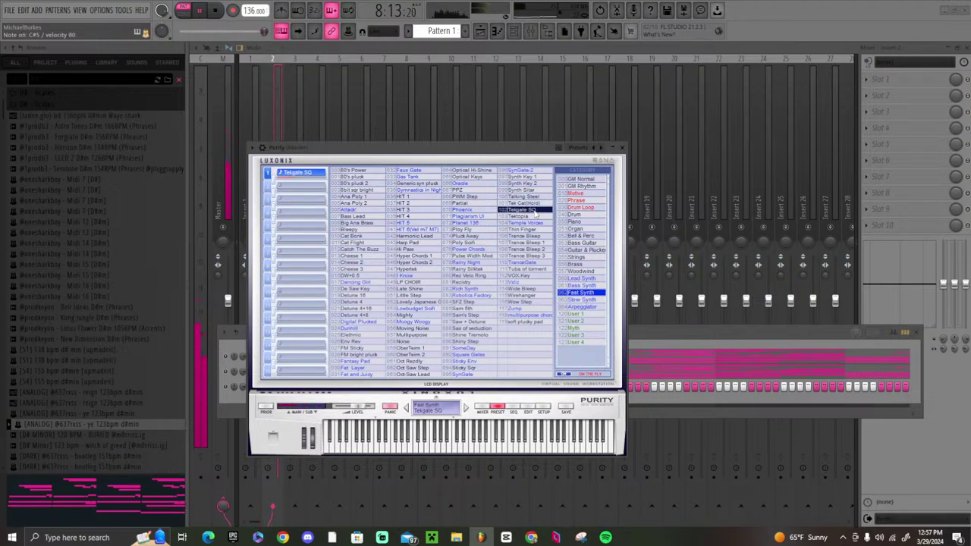
{"action": "left_click", "coordinate": [622, 148]}
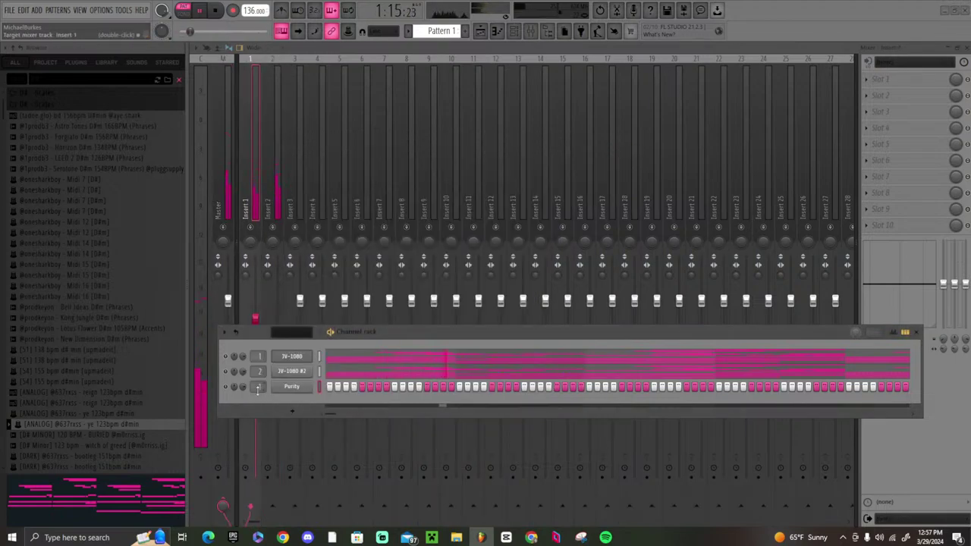
- Route Purity to mixer track 3 and place short D5, F5, A#4 and C5 notes across bars 1–2 in its piano roll
{"action": "right_click", "coordinate": [274, 383]}
{"action": "left_click", "coordinate": [304, 384]}
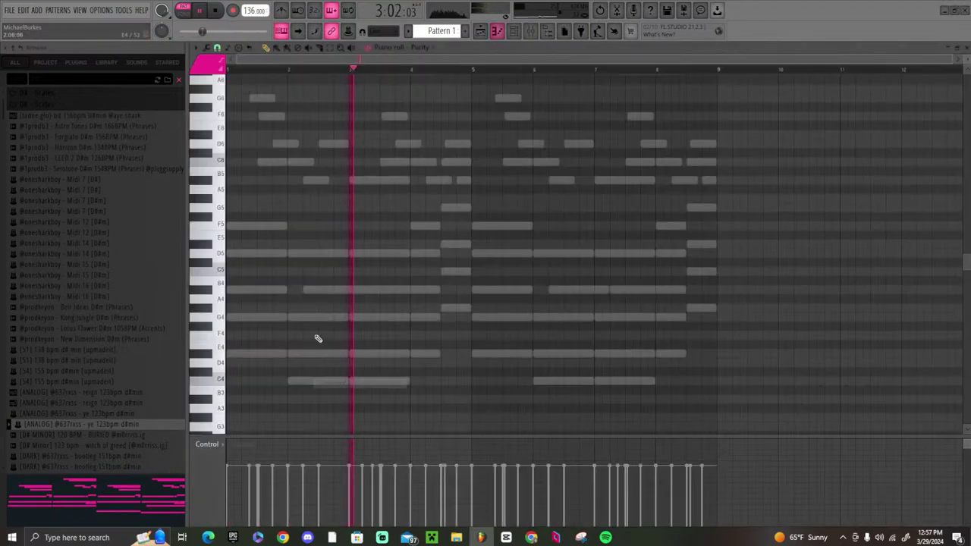
{"action": "key", "text": "space"}
{"action": "left_click", "coordinate": [260, 254]}
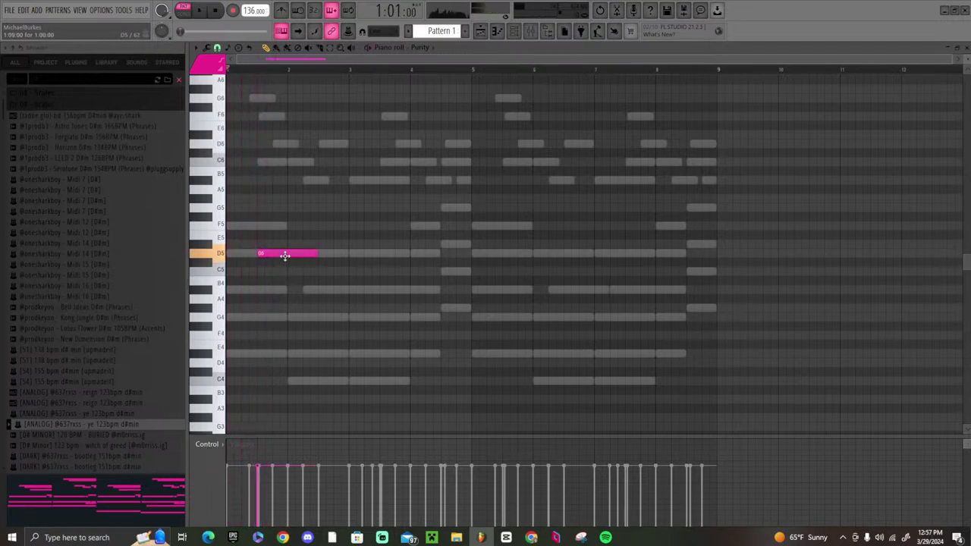
{"action": "key", "text": "space"}
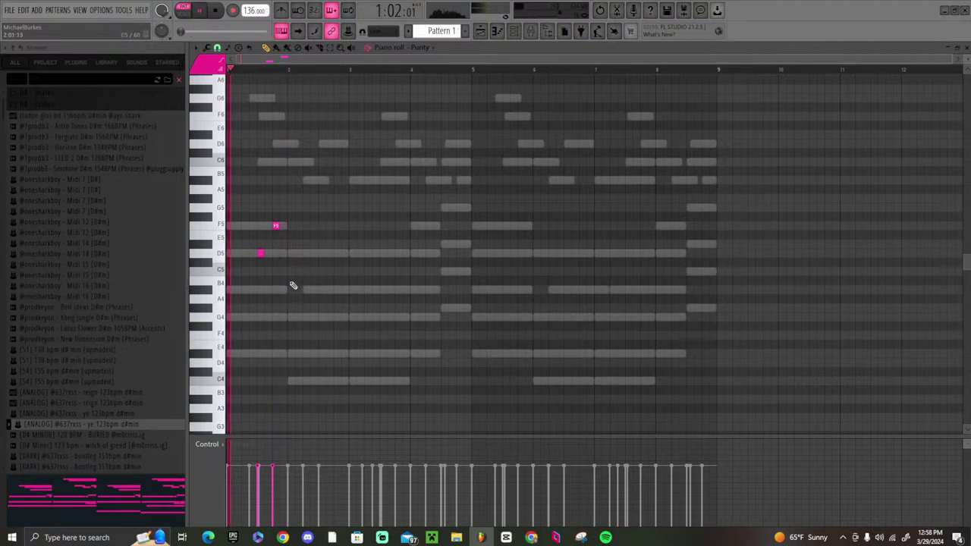
{"action": "left_click", "coordinate": [291, 289]}
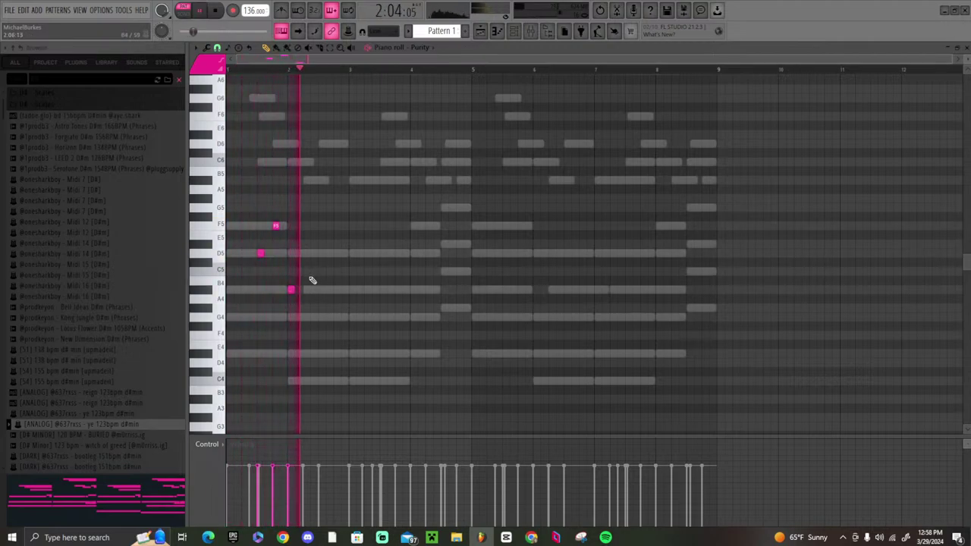
{"action": "left_click", "coordinate": [305, 271]}
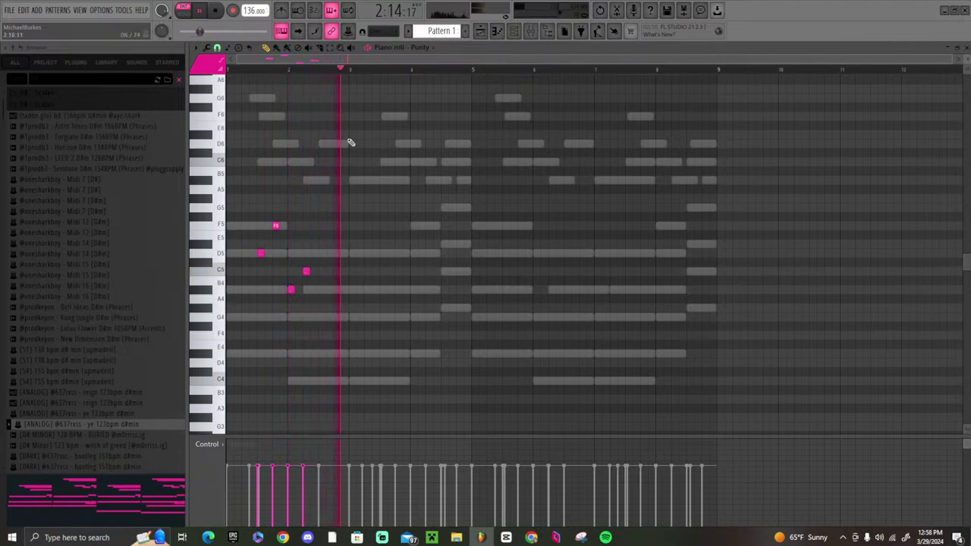
- Repeat the two-bar Purity phrase through bar 8, with bars 3–4 and 7–8 an octave higher, and play the pattern
{"action": "left_click_drag", "start_coordinate": [350, 74], "coordinate": [4, 87]}
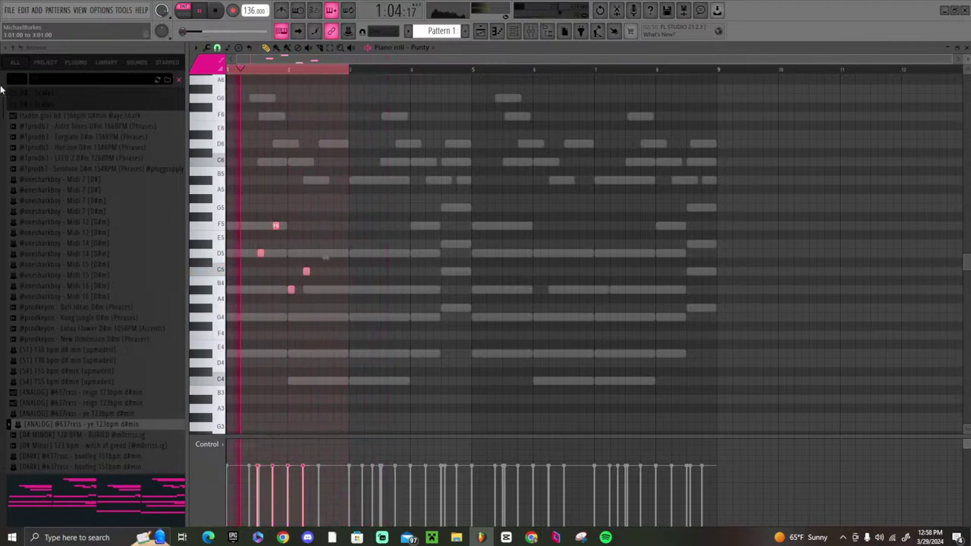
{"action": "key", "text": "ctrl+b"}
{"action": "key", "text": "ctrl+b"}
{"action": "key", "text": "ctrl+b"}
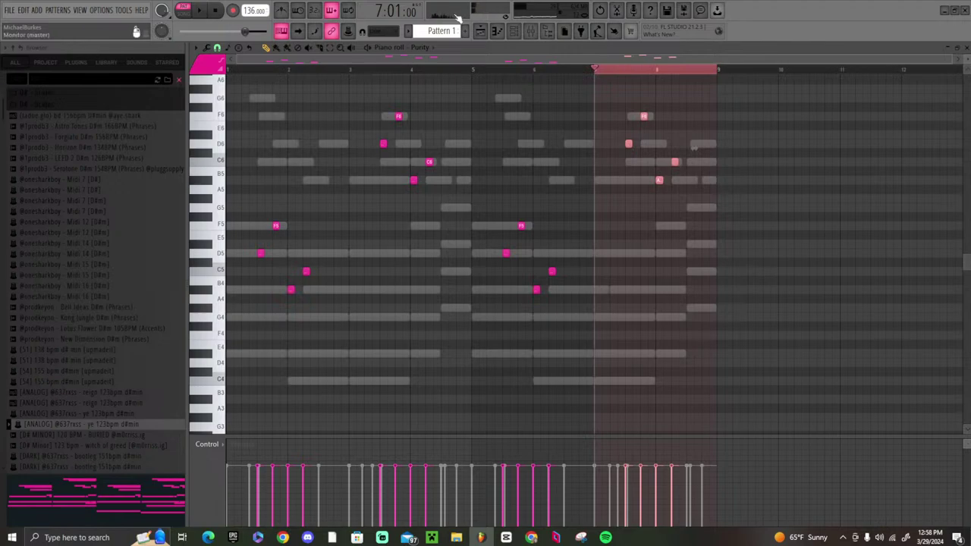
{"action": "left_click", "coordinate": [639, 72]}
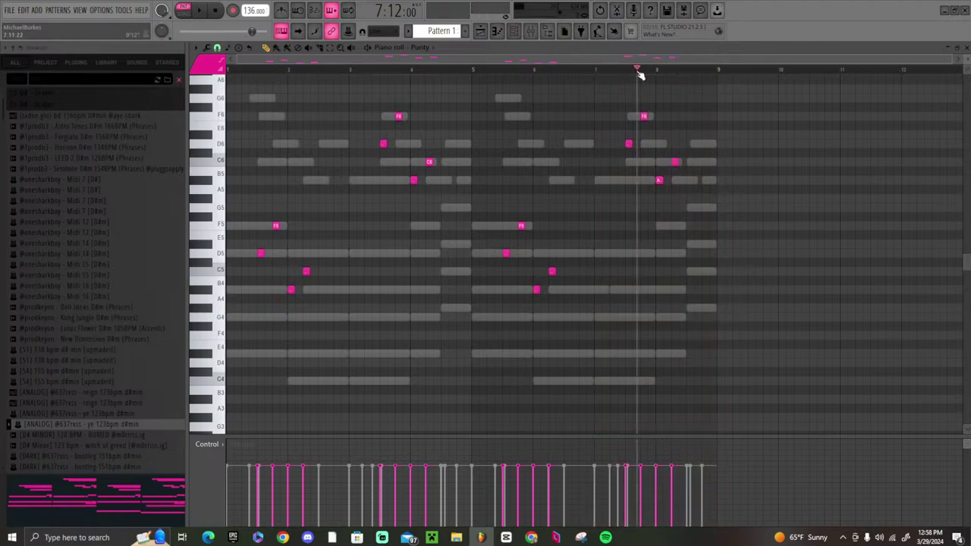
{"action": "key", "text": "space"}
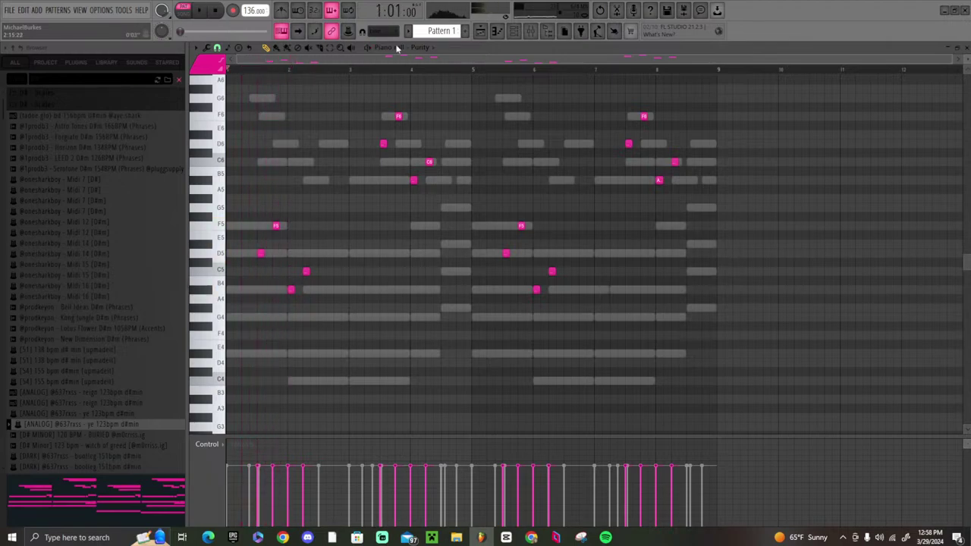
- Lower the Insert 3 fader and load Efx FRAGMENTS on that mixer track
{"action": "left_click", "coordinate": [530, 30]}
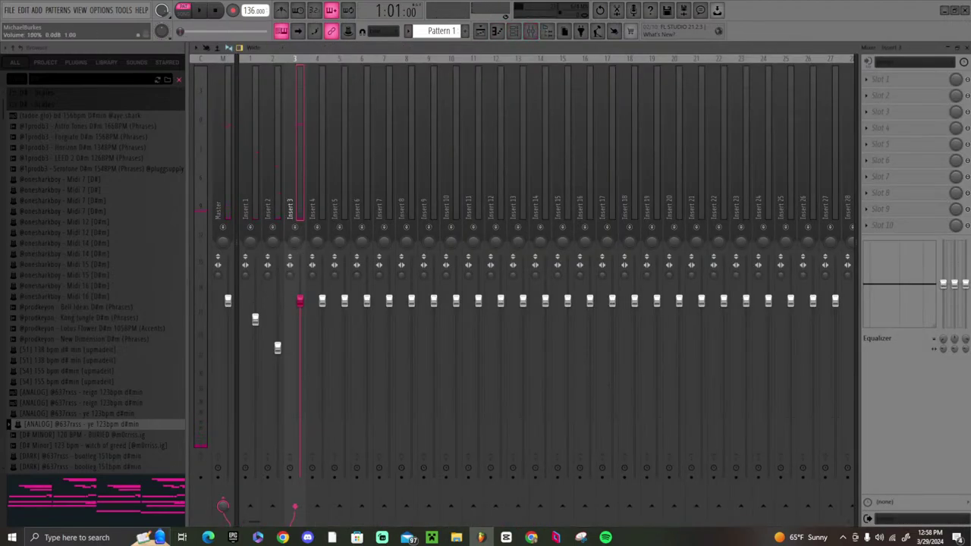
{"action": "left_click", "coordinate": [903, 94]}
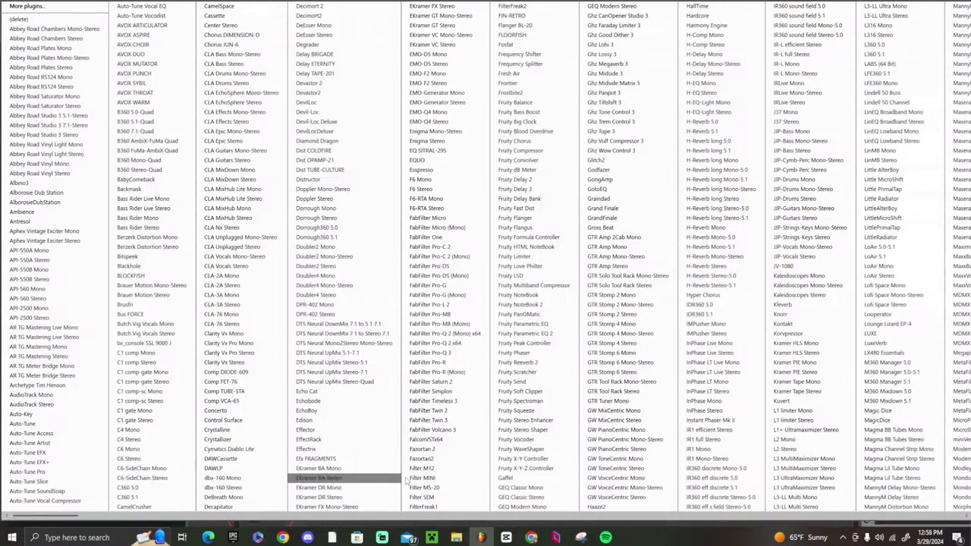
{"action": "left_click", "coordinate": [300, 457]}
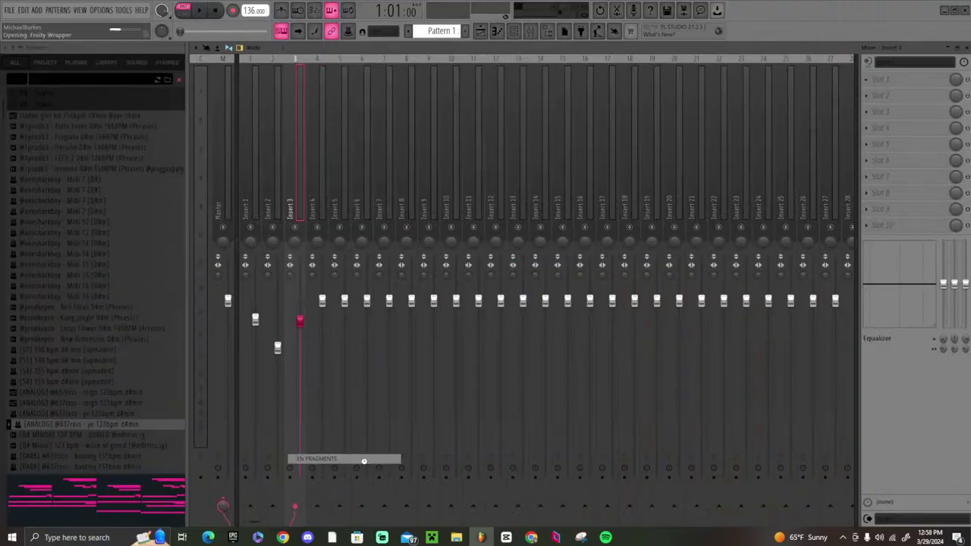
- Load the 1 Bar Glimmers preset in Efx FRAGMENTS during playback, close it and lower the Insert 3 volume further
{"action": "key", "text": "space"}
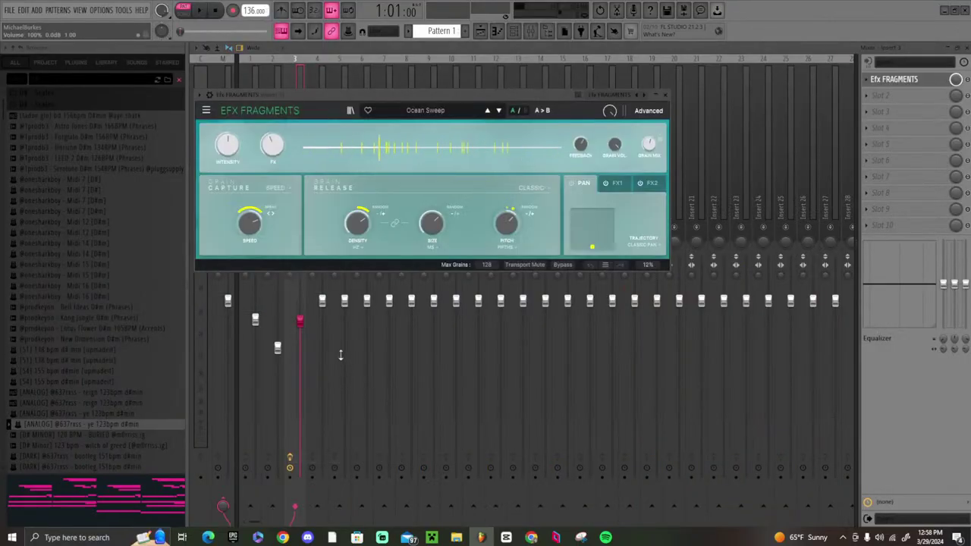
{"action": "left_click", "coordinate": [498, 111]}
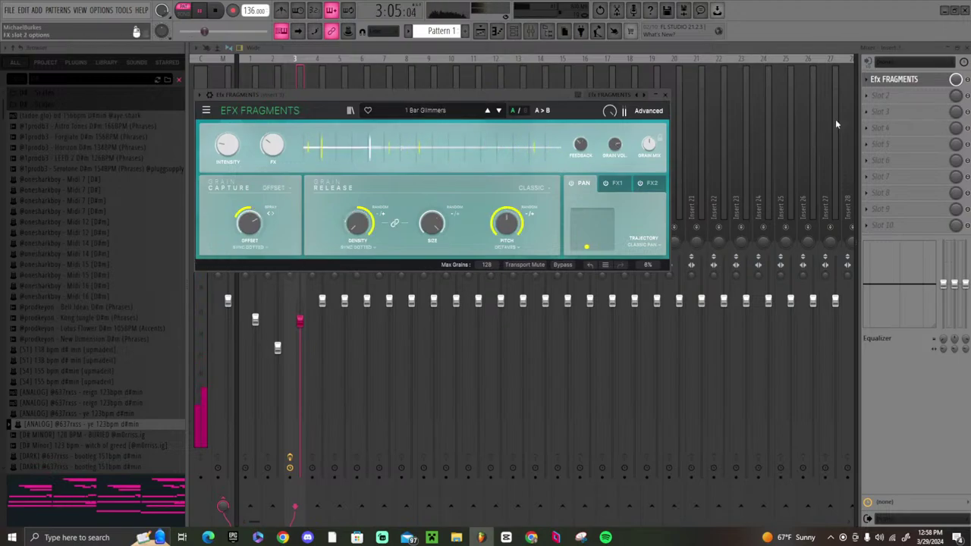
{"action": "left_click", "coordinate": [666, 95]}
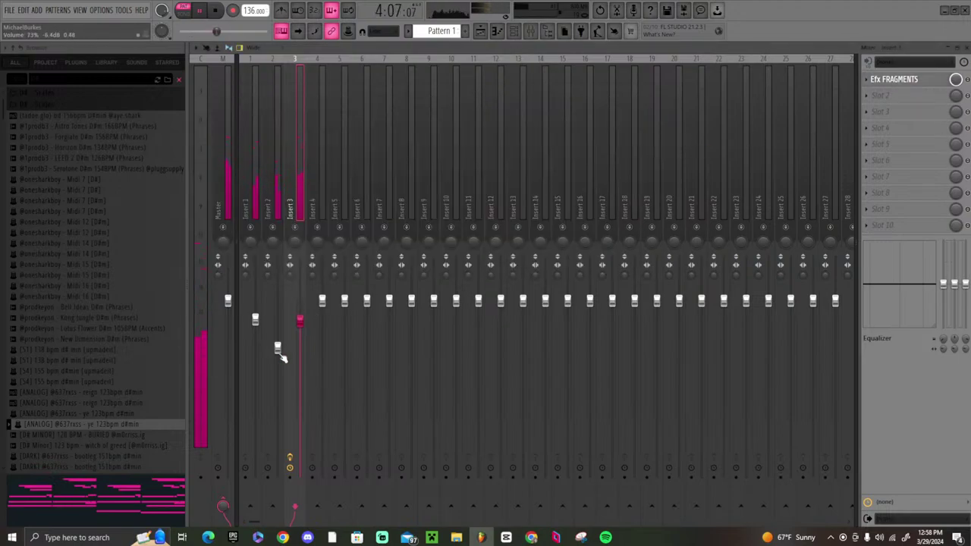
{"action": "left_click_drag", "start_coordinate": [217, 31], "coordinate": [220, 32]}
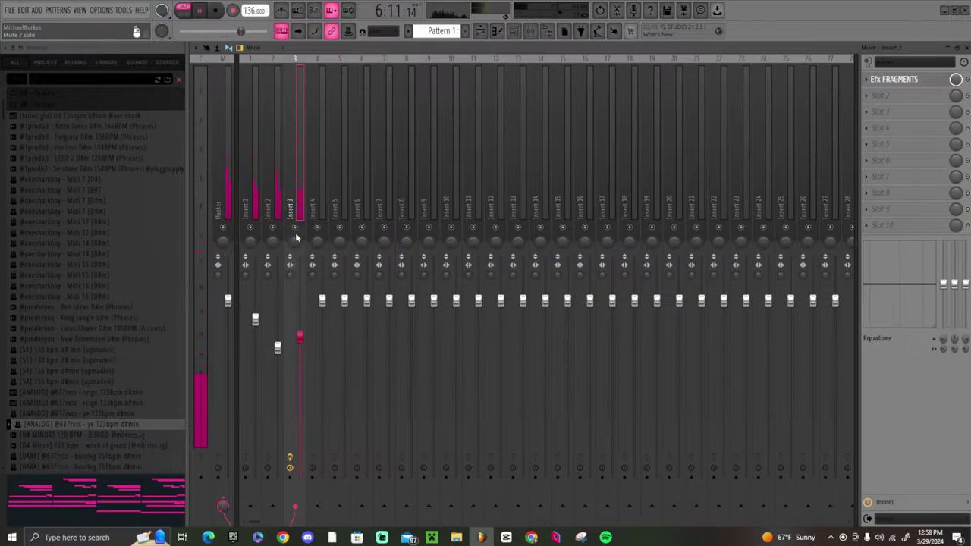
{"action": "left_click", "coordinate": [514, 32]}
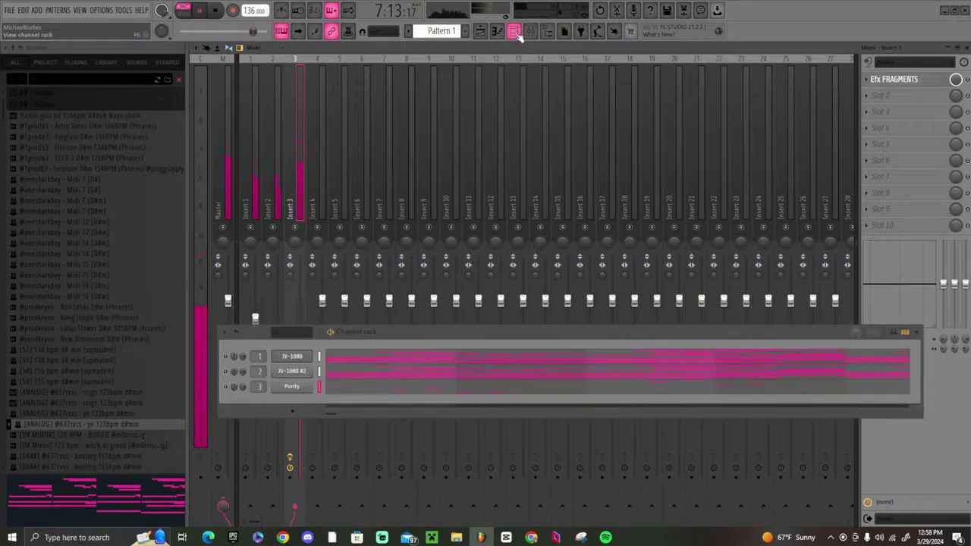
{"action": "left_click", "coordinate": [304, 410]}
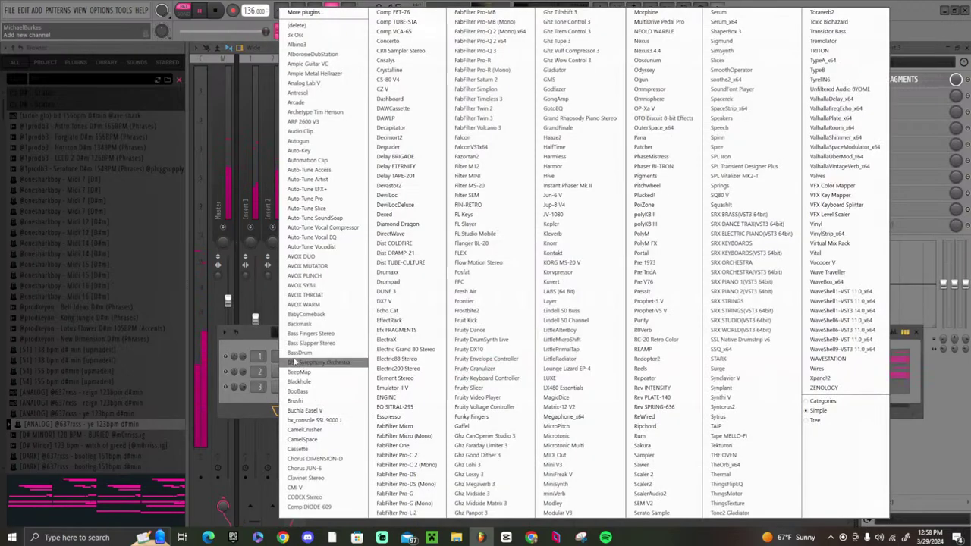
{"action": "key", "text": "Escape"}
{"action": "key", "text": "space"}
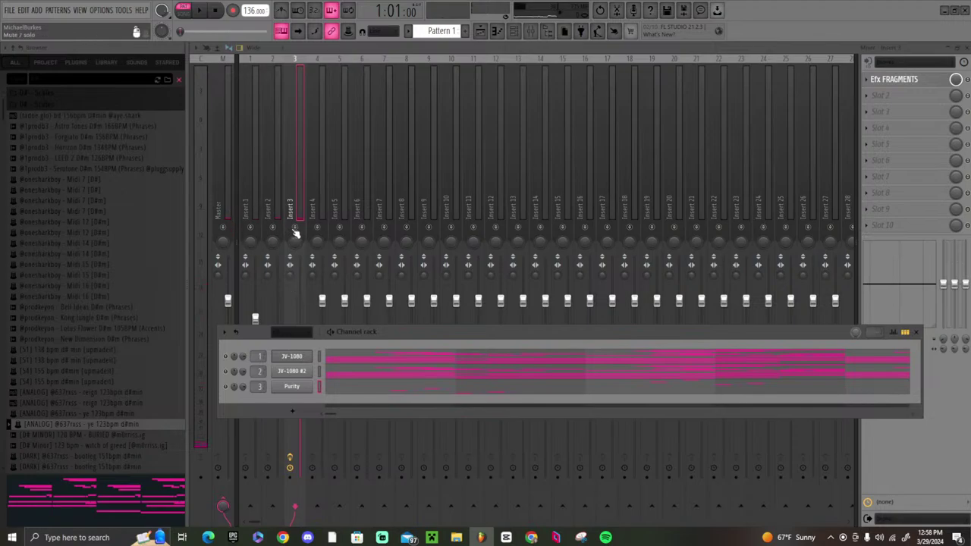
- Solo Insert 3 in the mixer and review the selected preset in the Purity window
{"action": "key", "text": "F6"}
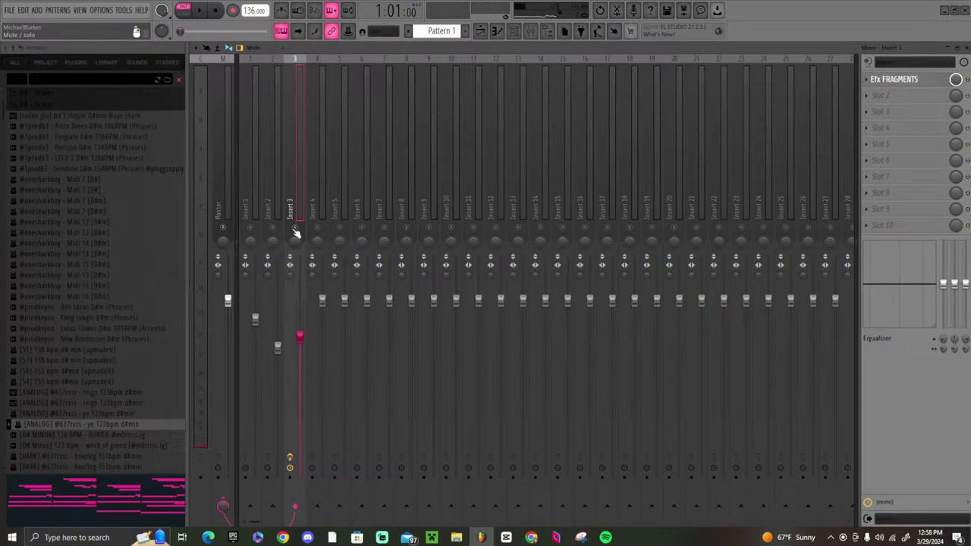
{"action": "left_click", "coordinate": [514, 31]}
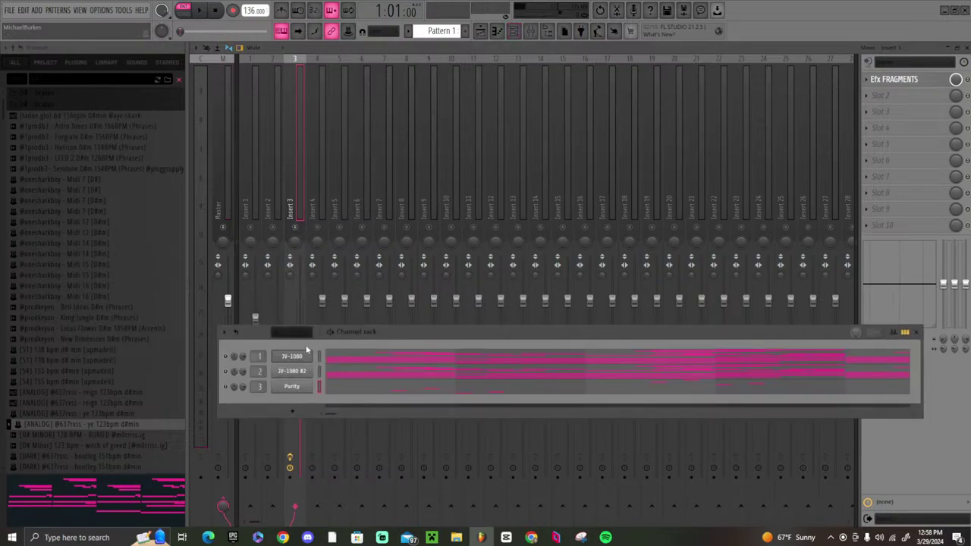
{"action": "left_click", "coordinate": [292, 387]}
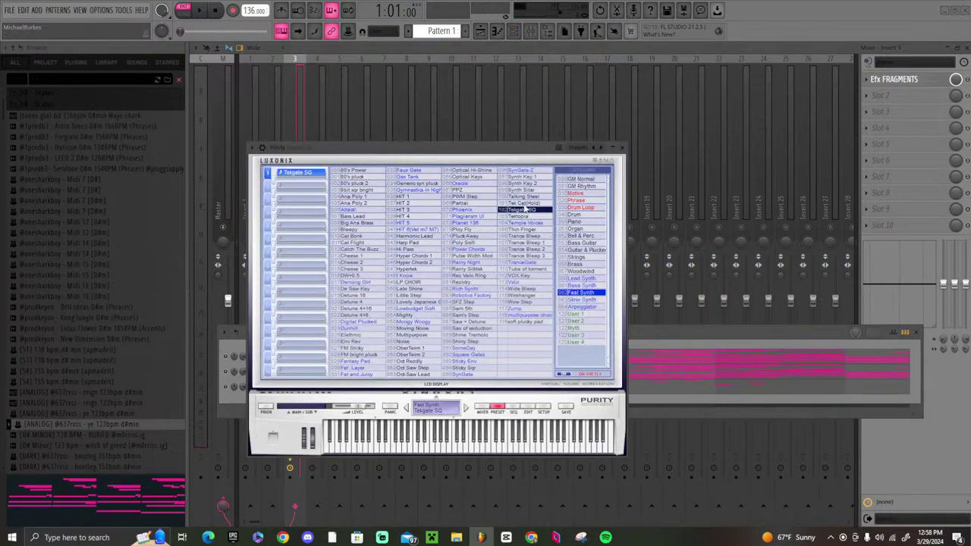
{"action": "left_click", "coordinate": [623, 148]}
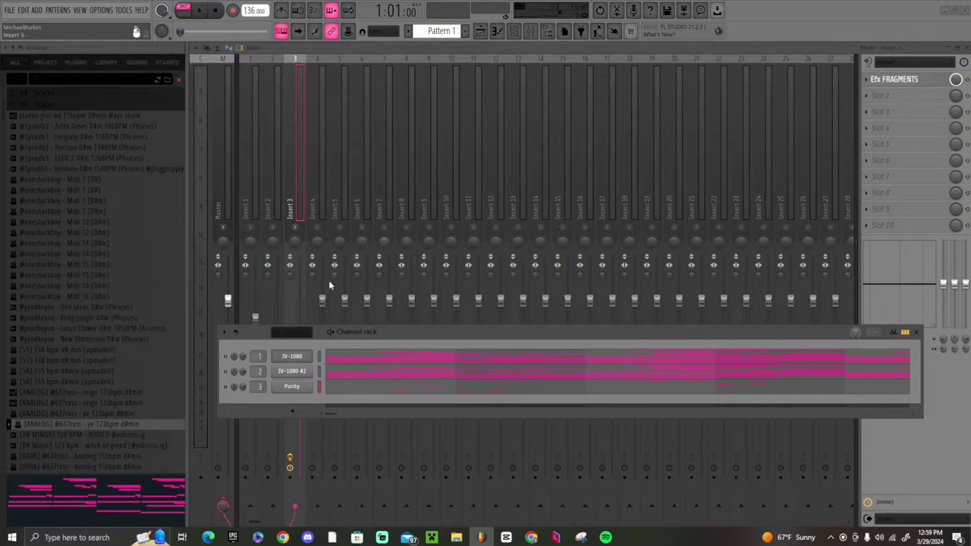
- Unmute all mixer tracks, play the full layered pattern and bring up the channel rack
{"action": "key", "text": "F6"}
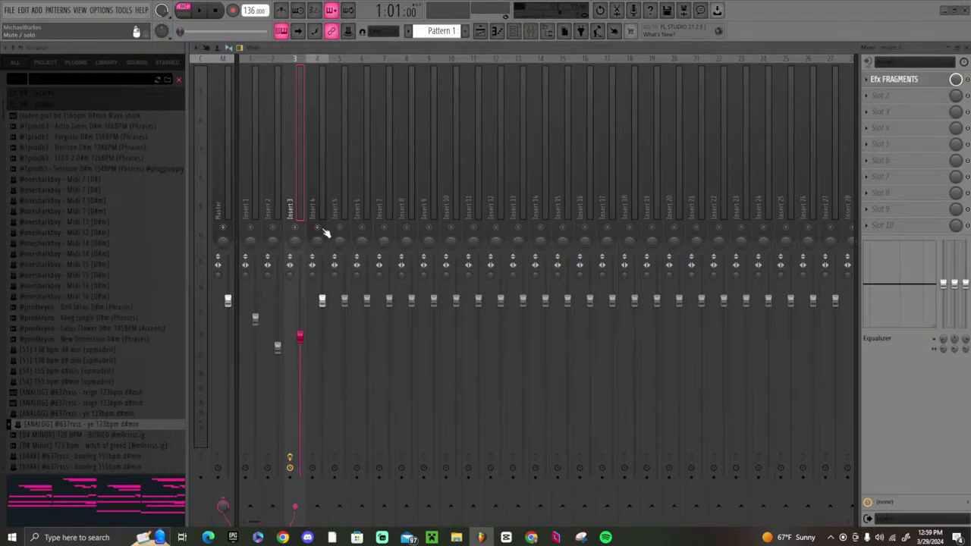
{"action": "key", "text": "space"}
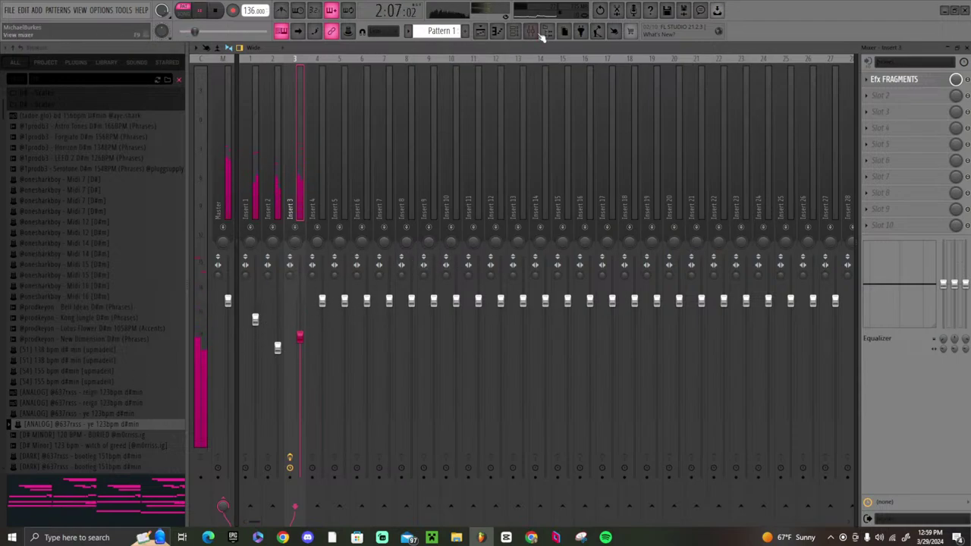
{"action": "left_click", "coordinate": [516, 33]}
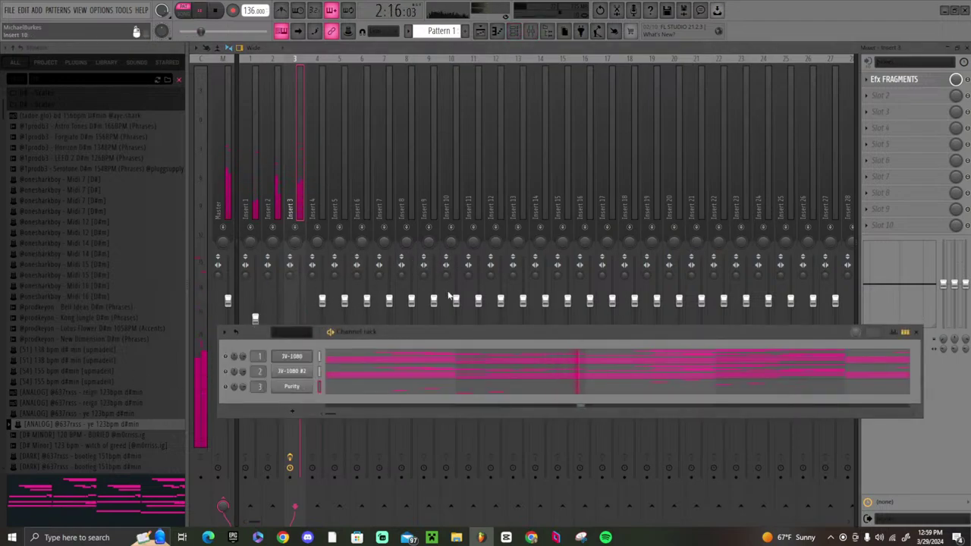
- Add another JV-1080 channel to the pattern and route it to mixer track 4
{"action": "left_click", "coordinate": [296, 417]}
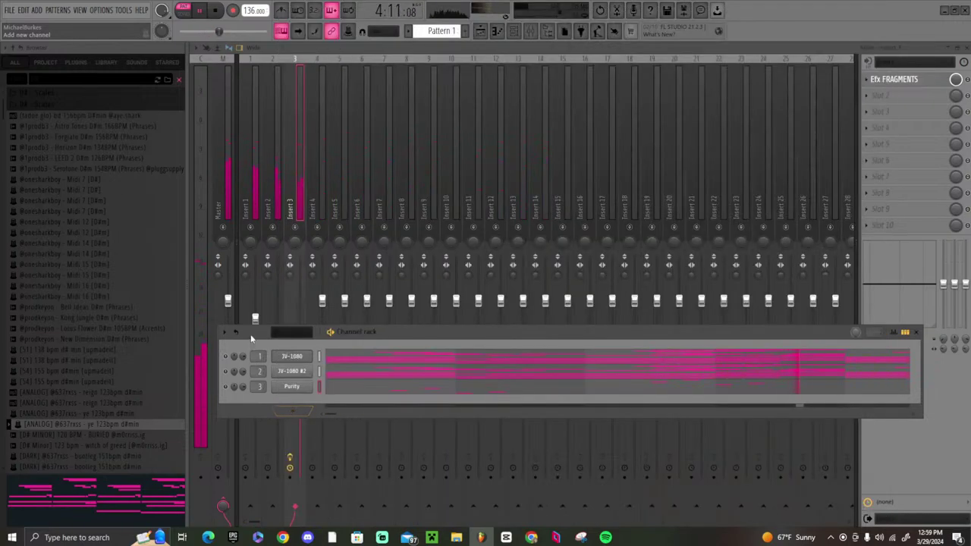
{"action": "left_click", "coordinate": [253, 343]}
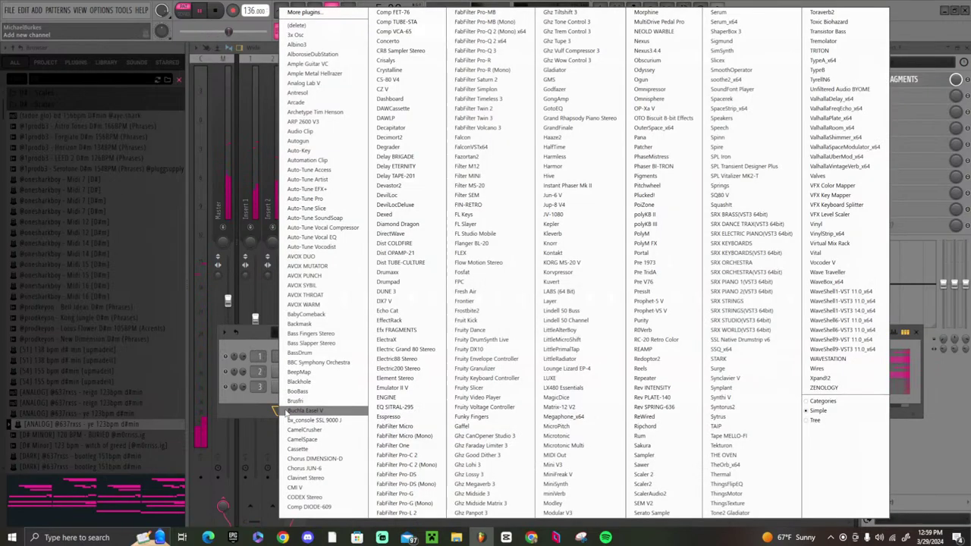
{"action": "left_click", "coordinate": [286, 414]}
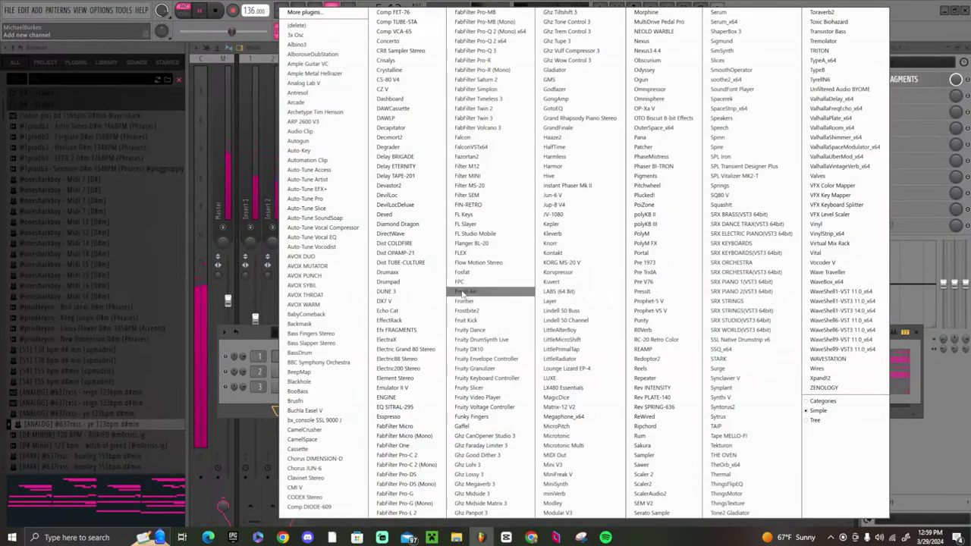
{"action": "left_click", "coordinate": [574, 216]}
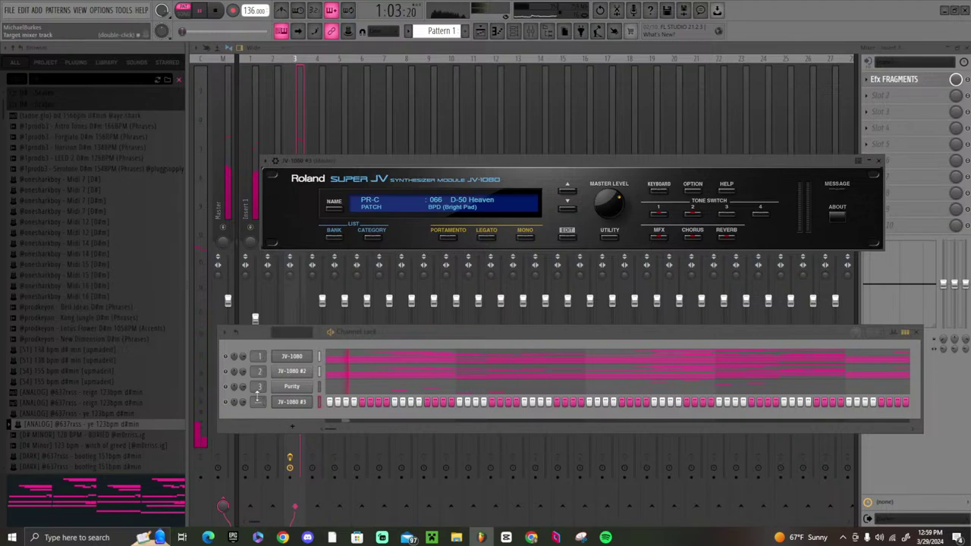
{"action": "key", "text": "ctrl+l"}
- Load the PR-C 011 Brass Attack patch in the new JV-1080
{"action": "left_click", "coordinate": [470, 213]}
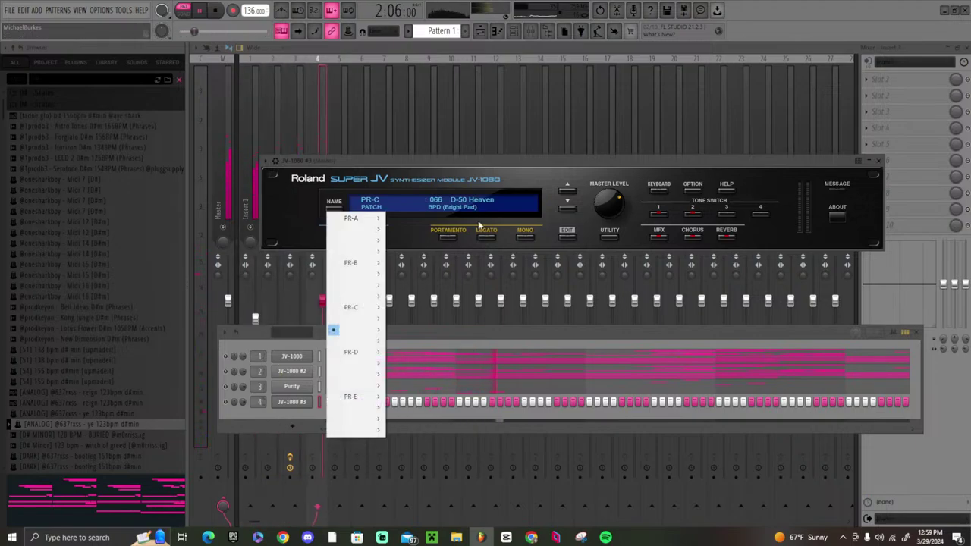
{"action": "mouse_move", "coordinate": [357, 307]}
{"action": "left_click", "coordinate": [444, 305]}
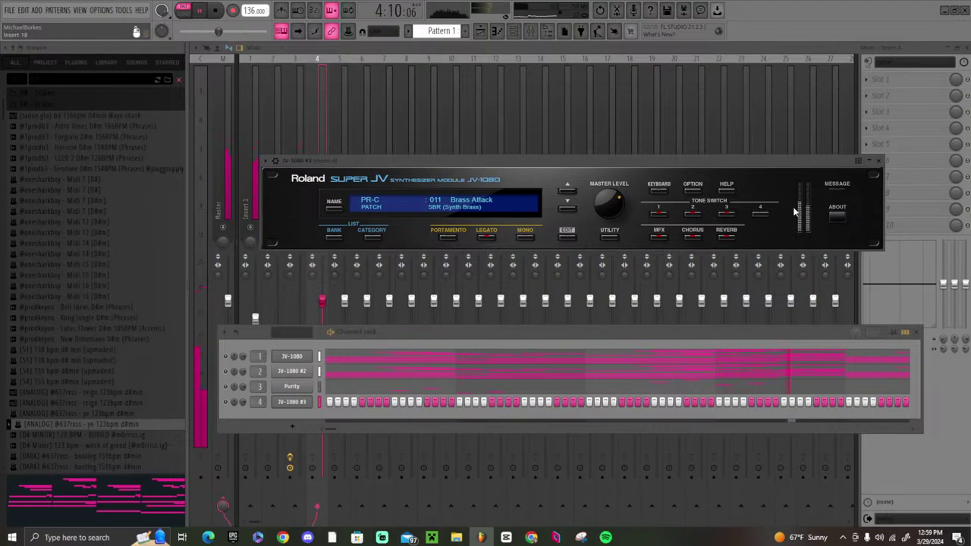
- In the new JV-1080's piano roll, enter short and longer D5 notes around bar 2, a short A#4 and a C5 extending into bar 3
{"action": "right_click", "coordinate": [307, 408]}
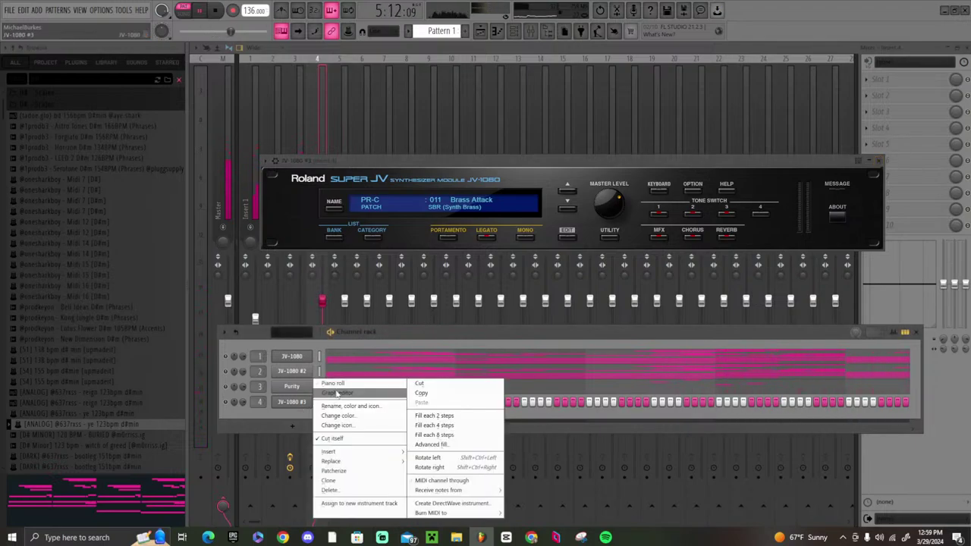
{"action": "left_click", "coordinate": [334, 382]}
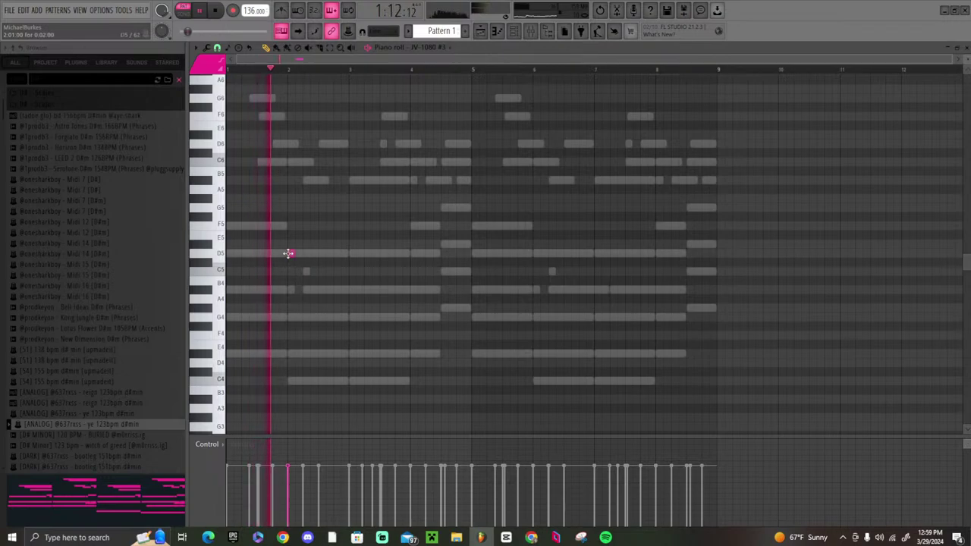
{"action": "left_click", "coordinate": [293, 254]}
{"action": "left_click_drag", "start_coordinate": [312, 262], "coordinate": [288, 256]}
{"action": "left_click", "coordinate": [320, 289]}
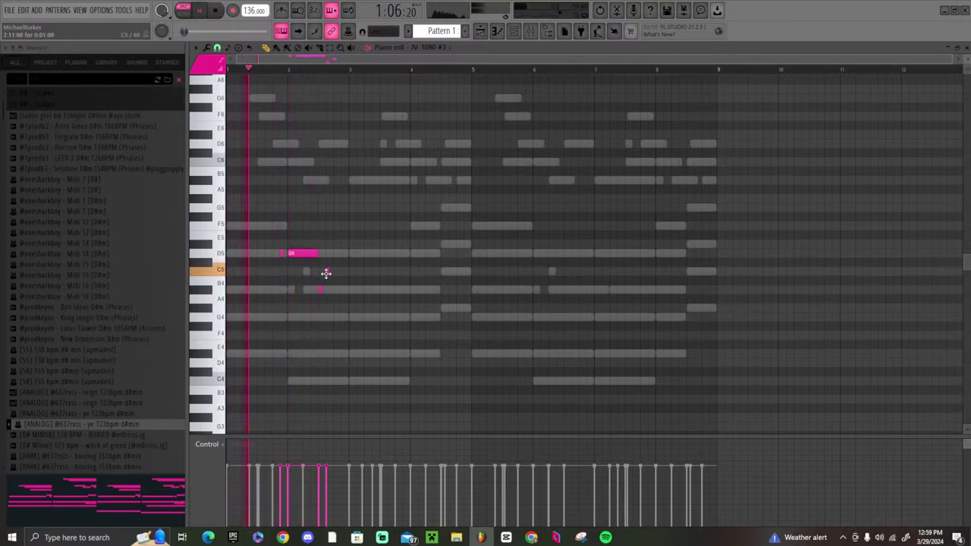
{"action": "left_click", "coordinate": [328, 271]}
{"action": "left_click_drag", "start_coordinate": [329, 272], "coordinate": [349, 277]}
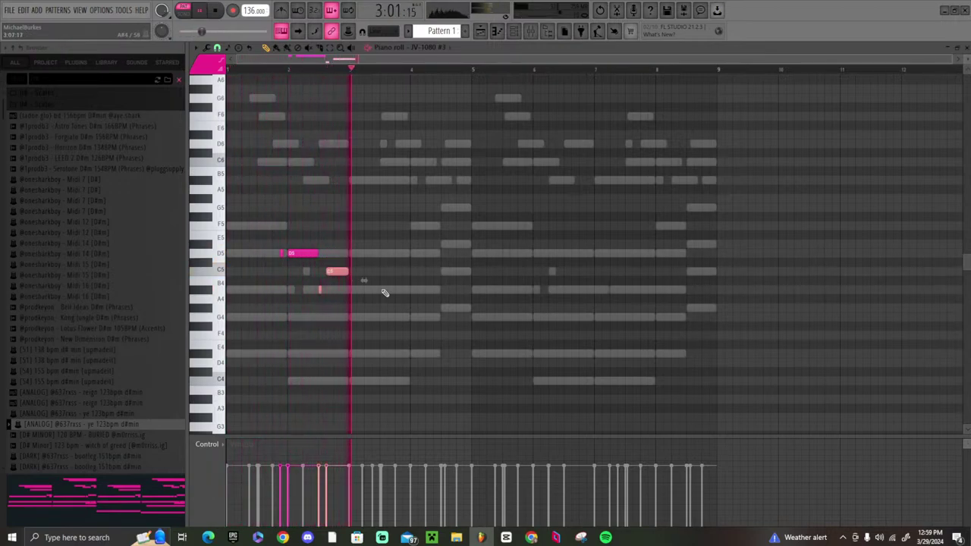
{"action": "left_click", "coordinate": [350, 289]}
{"action": "right_click", "coordinate": [353, 287]}
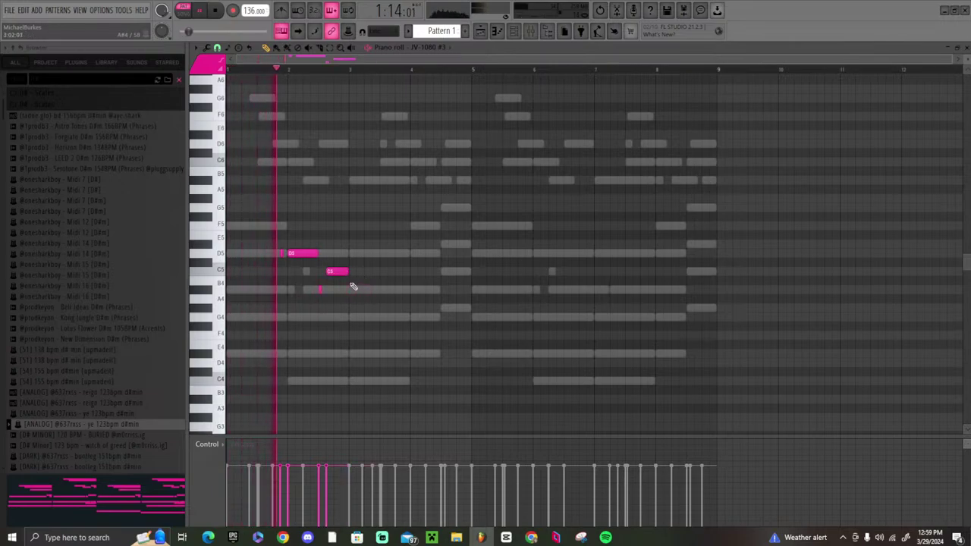
{"action": "left_click_drag", "start_coordinate": [348, 272], "coordinate": [365, 273]}
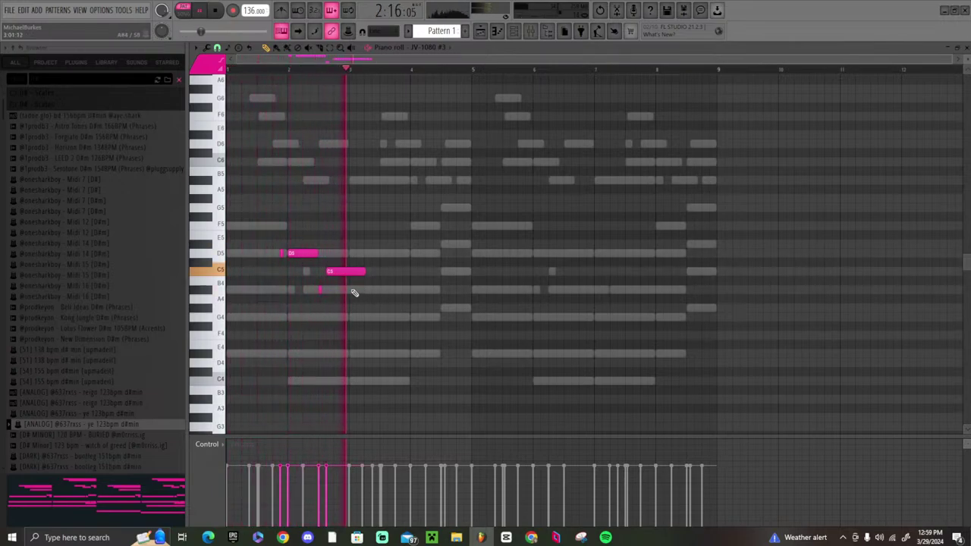
- Add a half-bar D5 at the start of bar 4, followed by a half-bar F5 ending at bar 5
{"action": "left_click", "coordinate": [413, 254]}
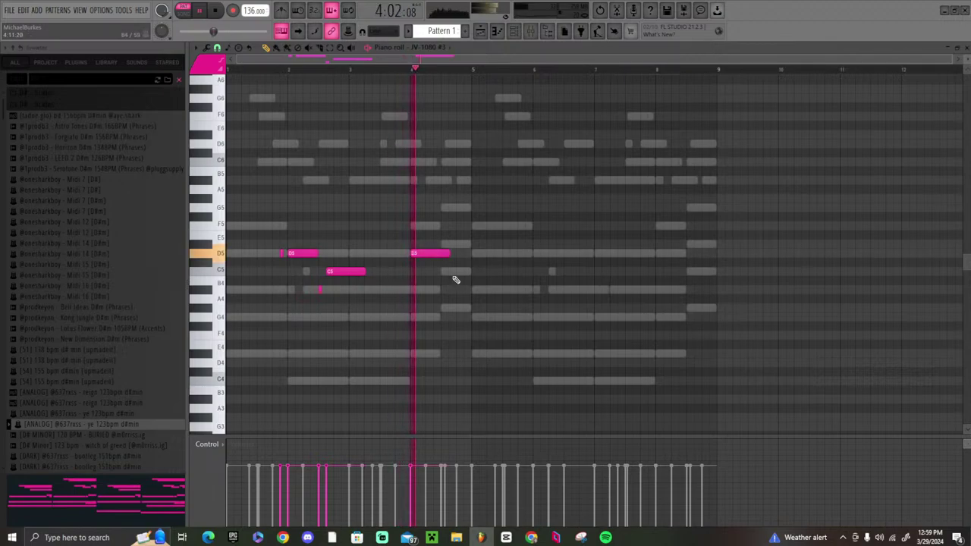
{"action": "left_click", "coordinate": [446, 244]}
{"action": "key", "text": "space"}
{"action": "mouse_move", "coordinate": [452, 245]}
{"action": "left_mouse_down"}
{"action": "mouse_move", "coordinate": [451, 225]}
{"action": "mouse_move", "coordinate": [439, 254]}
{"action": "left_mouse_up"}
{"action": "key", "text": "space"}
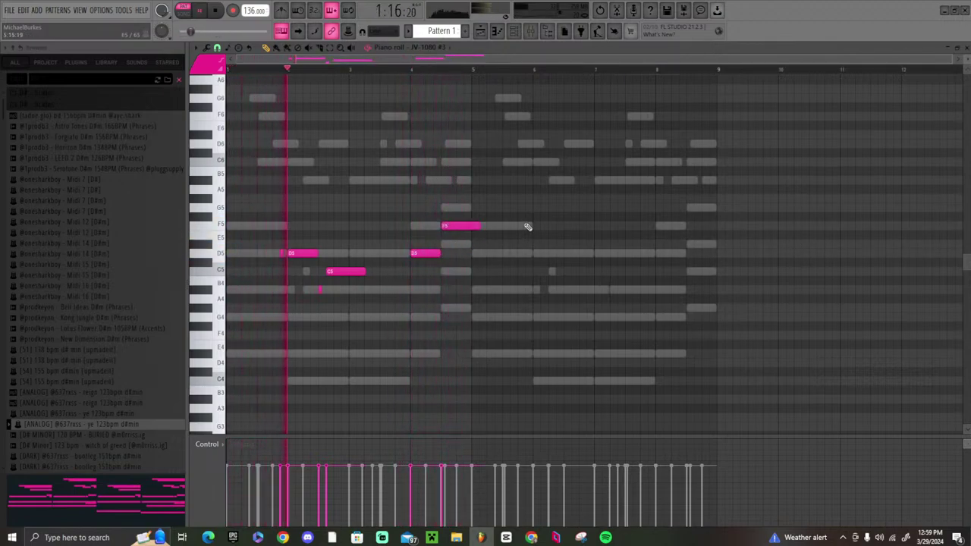
{"action": "left_click_drag", "start_coordinate": [481, 226], "coordinate": [465, 224]}
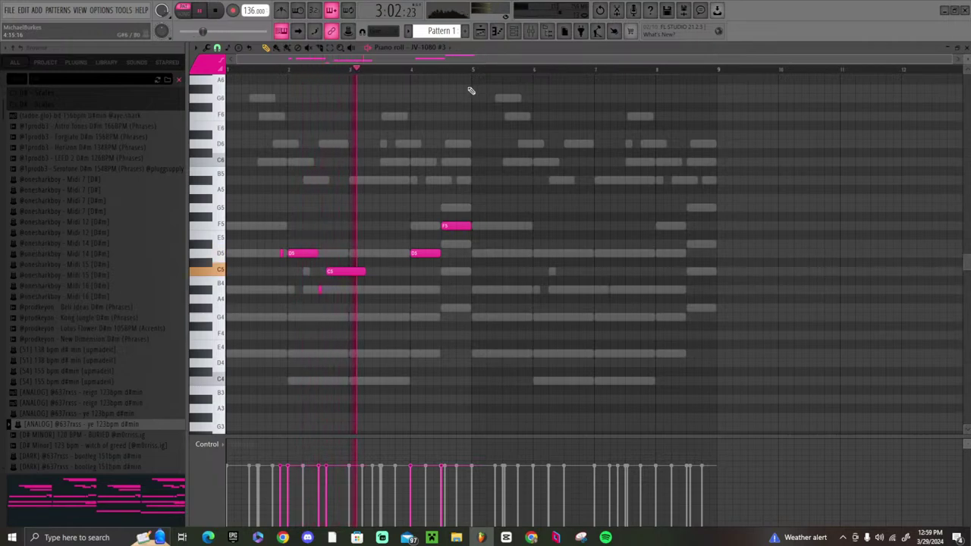
- Duplicate the four-bar phrase into bars 5 to 8, shift bar 6's A#4 and C5 slightly earlier and shorten its D5
{"action": "left_click_drag", "start_coordinate": [476, 69], "coordinate": [4, 96]}
{"action": "key", "text": "ctrl+b"}
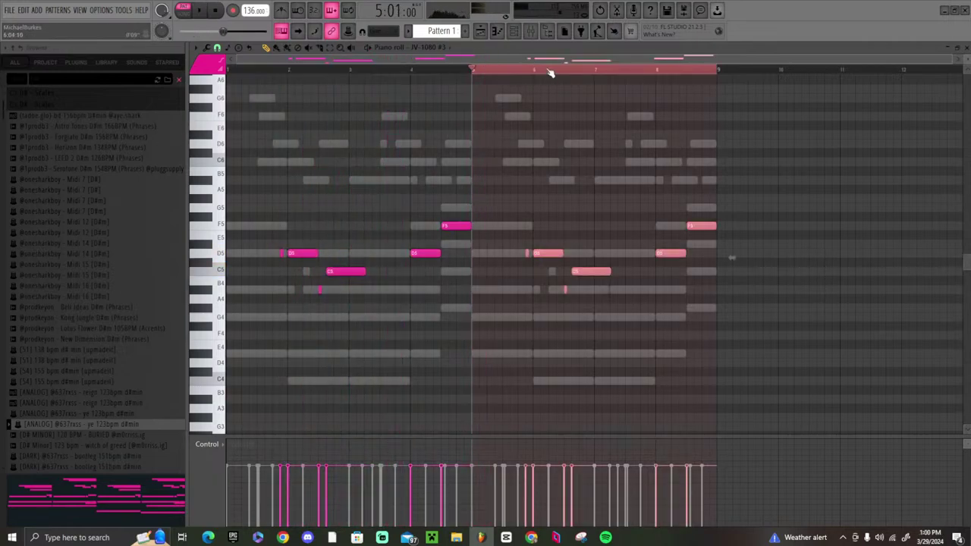
{"action": "left_click_drag", "start_coordinate": [622, 325], "coordinate": [557, 256]}
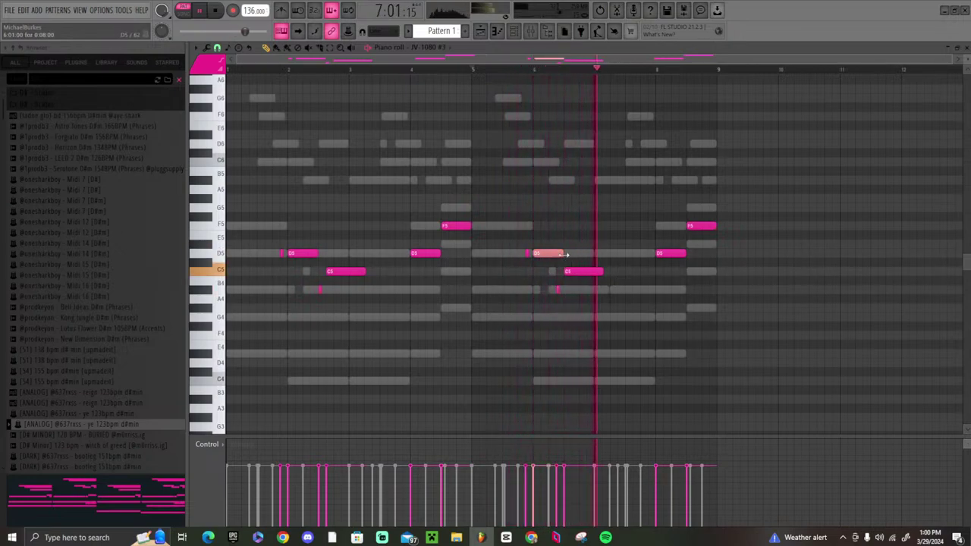
{"action": "key", "text": "space"}
- Vary the second ending with a short D5 before bar 8, an A#4 replacing bar 8's D5, and a short C5 before the F5
{"action": "left_click", "coordinate": [647, 253]}
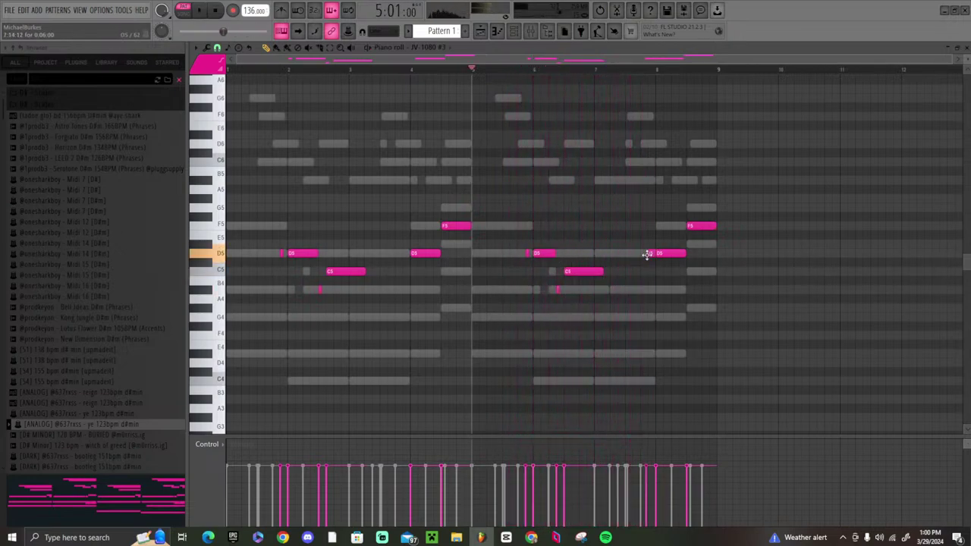
{"action": "left_click", "coordinate": [656, 272]}
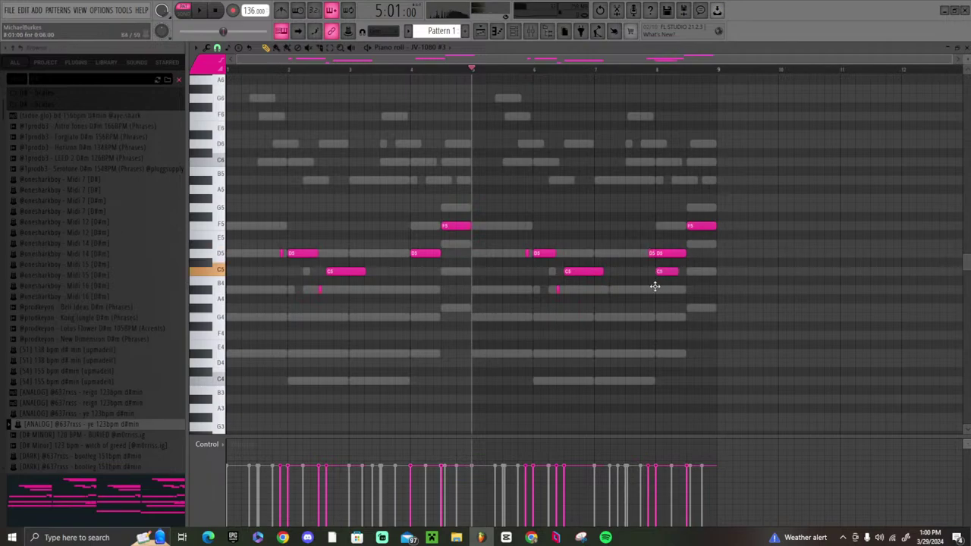
{"action": "left_click_drag", "start_coordinate": [655, 287], "coordinate": [655, 291]}
{"action": "key", "text": "space"}
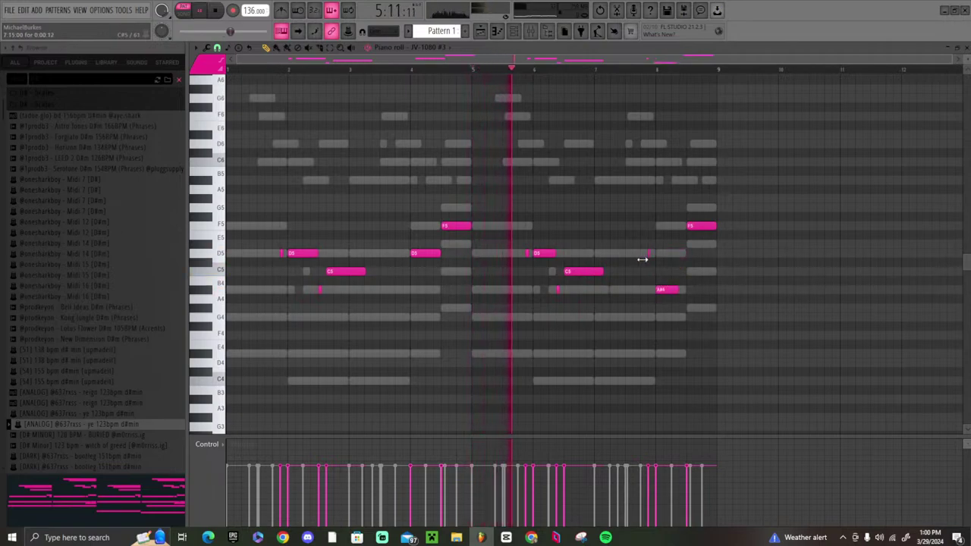
{"action": "key", "text": "space"}
{"action": "key", "text": "space"}
{"action": "left_click", "coordinate": [682, 271]}
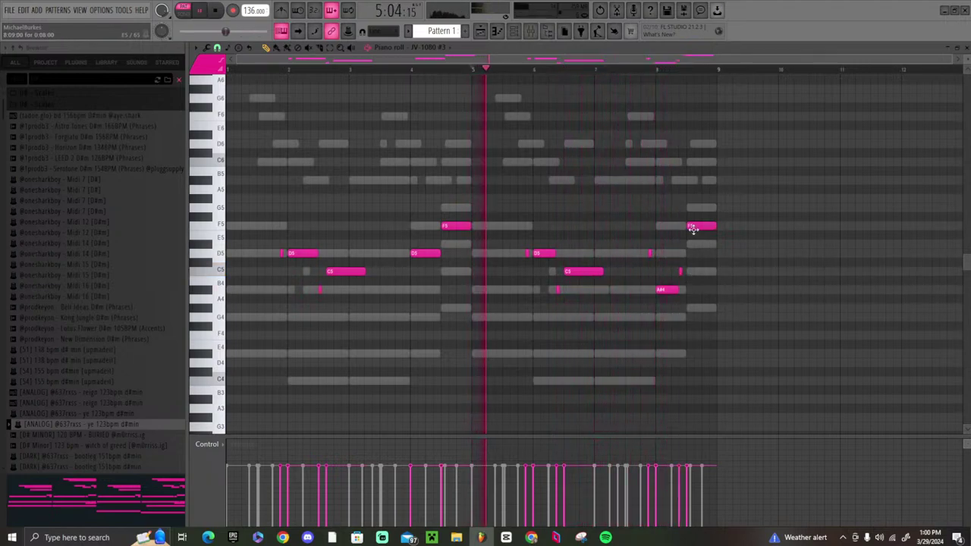
- Lower the velocity of all notes in the brass melody and play the pattern from the start
{"action": "key", "text": "space"}
{"action": "key", "text": "space"}
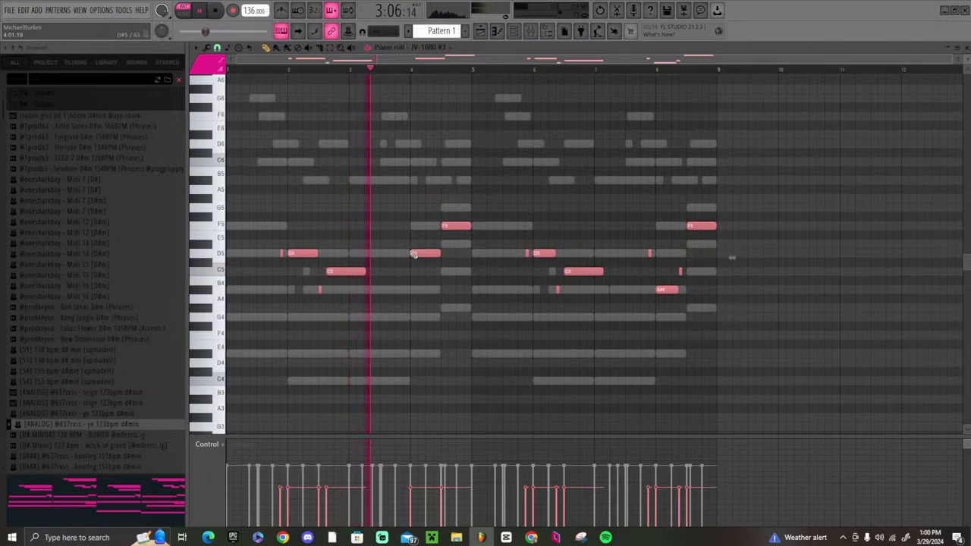
{"action": "key", "text": "space"}
- Load ValhallaVintageVerb on the Insert 4 mixer track and close the reverb's window
{"action": "left_click", "coordinate": [534, 31]}
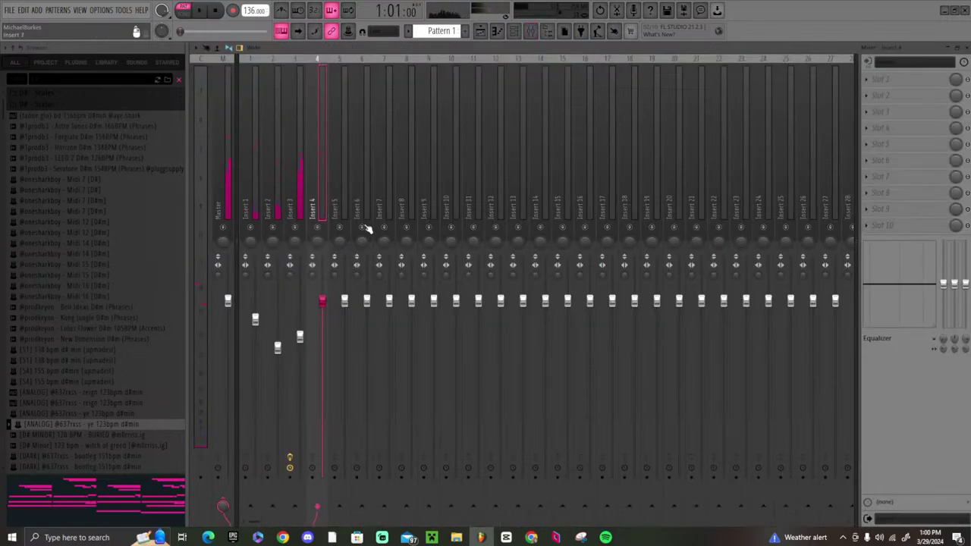
{"action": "left_click", "coordinate": [901, 59]}
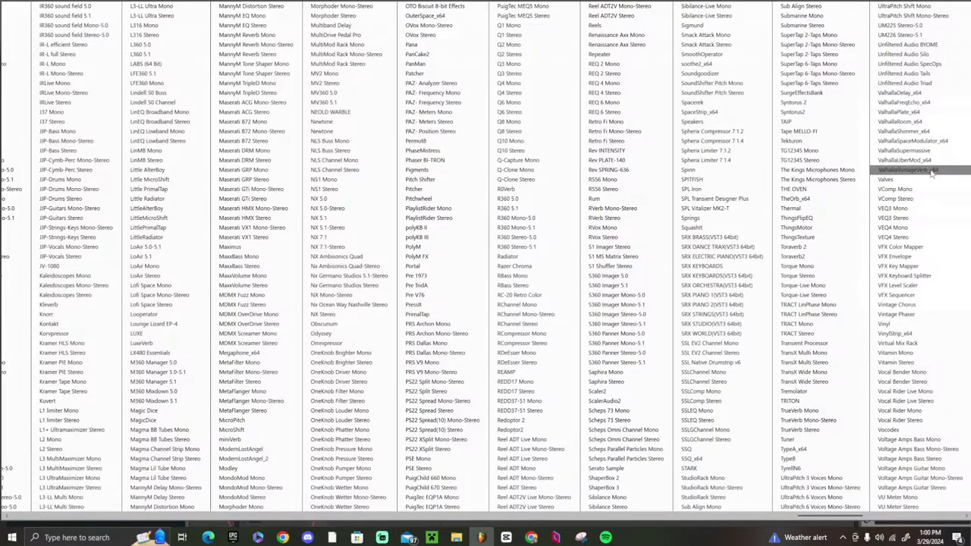
{"action": "left_click", "coordinate": [933, 170]}
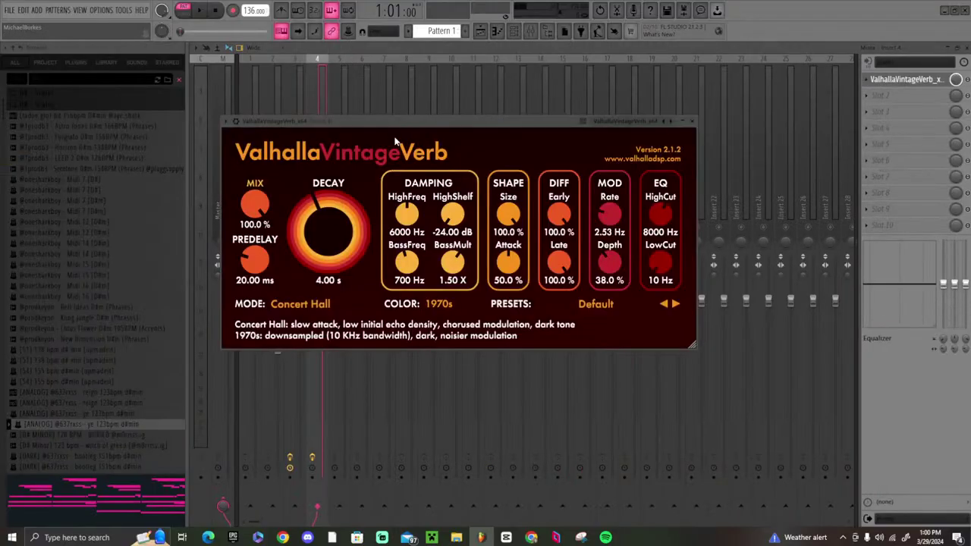
{"action": "left_click", "coordinate": [691, 122]}
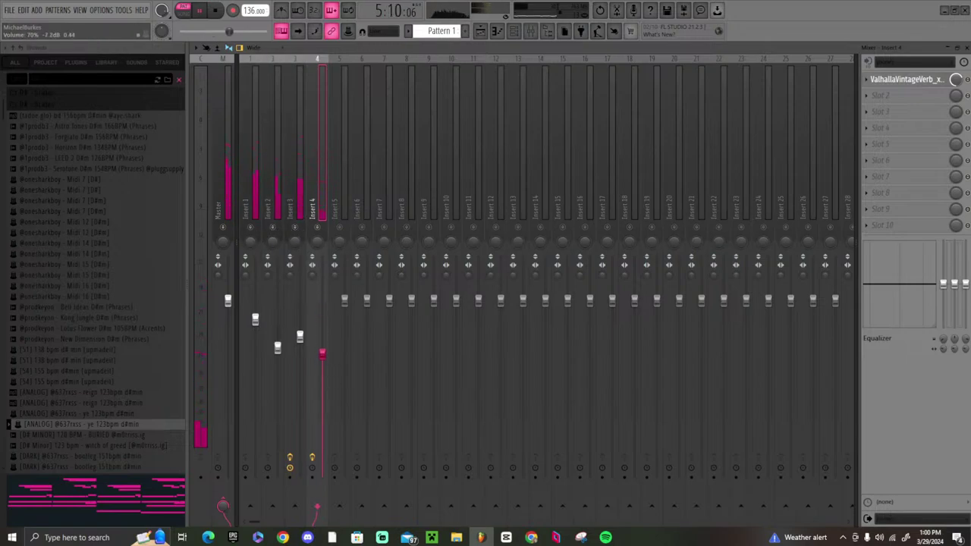
- Balance the layers during playback by lowering the Insert 3 fader and raising the Insert 4 fader
{"action": "left_click_drag", "start_coordinate": [304, 341], "coordinate": [304, 371]}
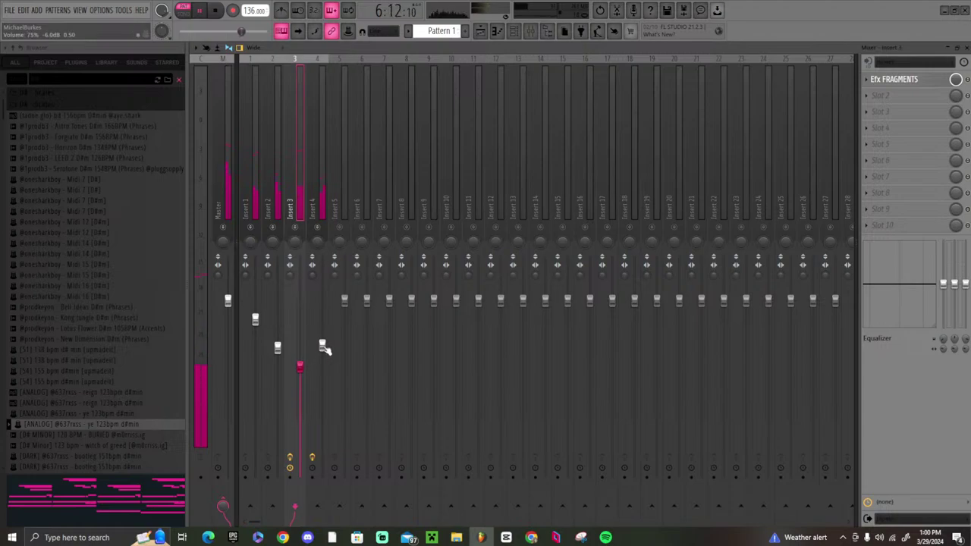
{"action": "left_click", "coordinate": [281, 12]}
{"action": "left_click", "coordinate": [281, 12]}
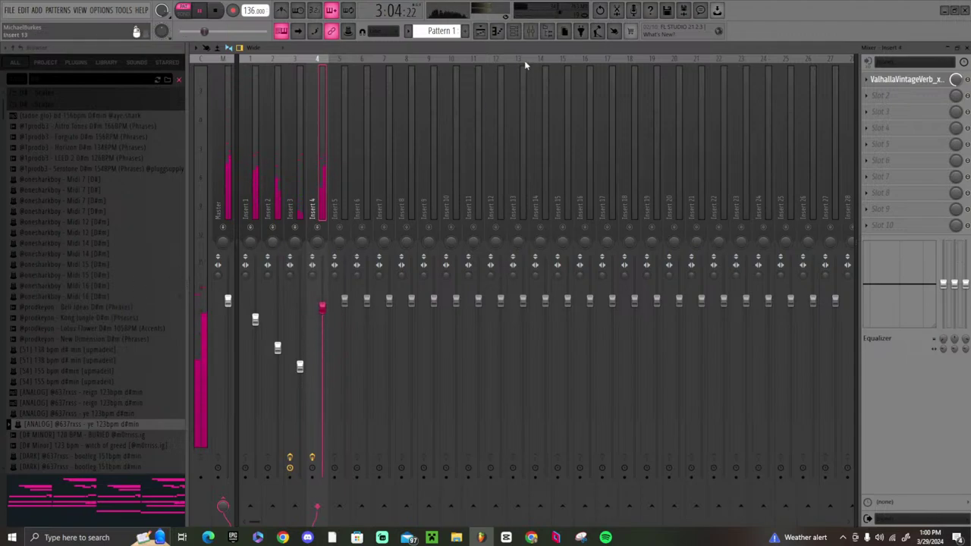
- Bring up the channel rack and save the project as mixed emotions in a new project folder
{"action": "left_click", "coordinate": [514, 31]}
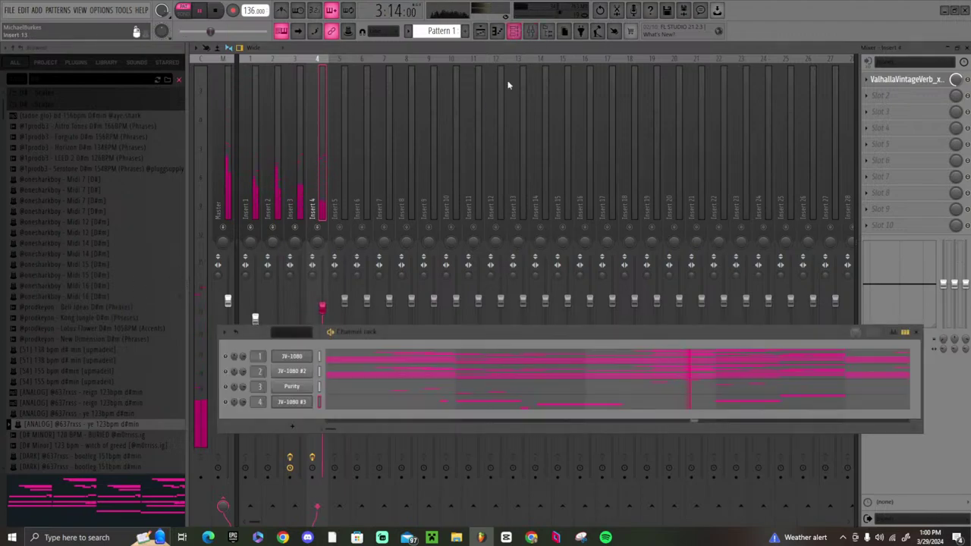
{"action": "left_click", "coordinate": [295, 429]}
{"action": "left_click", "coordinate": [264, 424]}
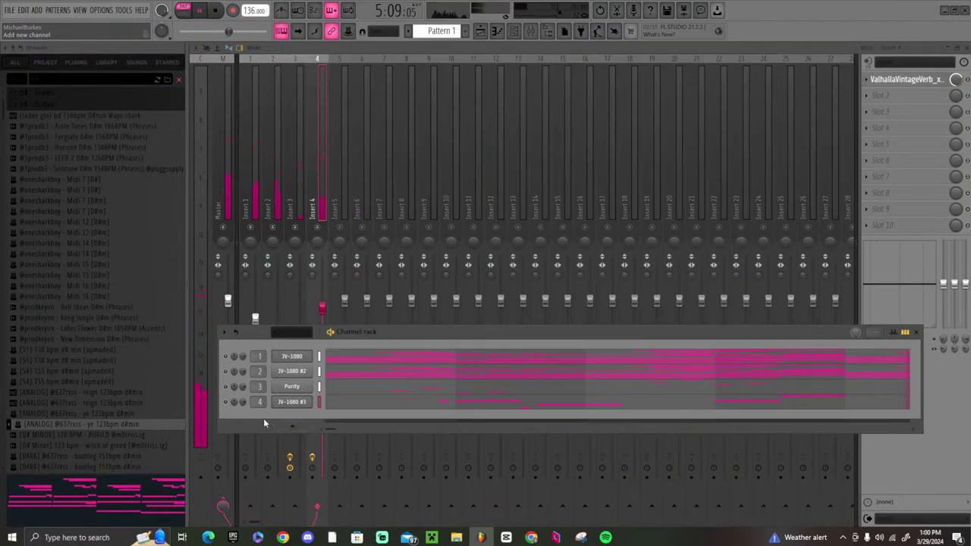
{"action": "left_click", "coordinate": [9, 10]}
{"action": "left_click", "coordinate": [29, 54]}
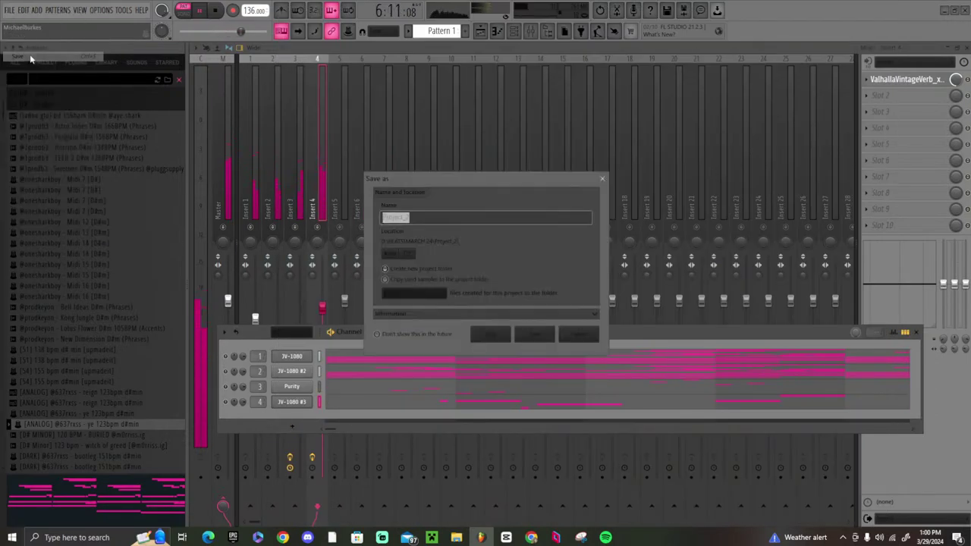
{"action": "type", "text": "mixed emotions"}
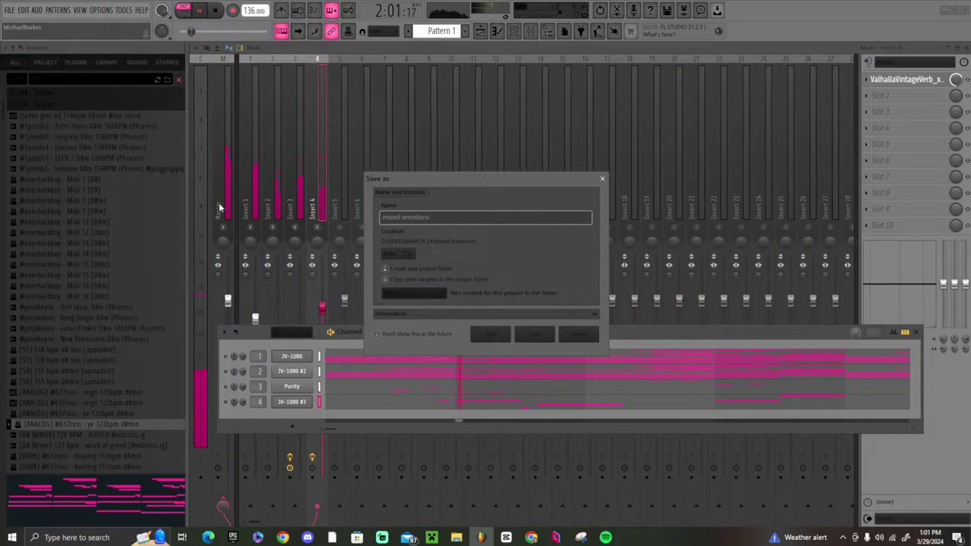
{"action": "left_click", "coordinate": [490, 334]}
- Add a BBC Symphony Orchestra channel and start pattern playback
{"action": "left_click", "coordinate": [291, 426]}
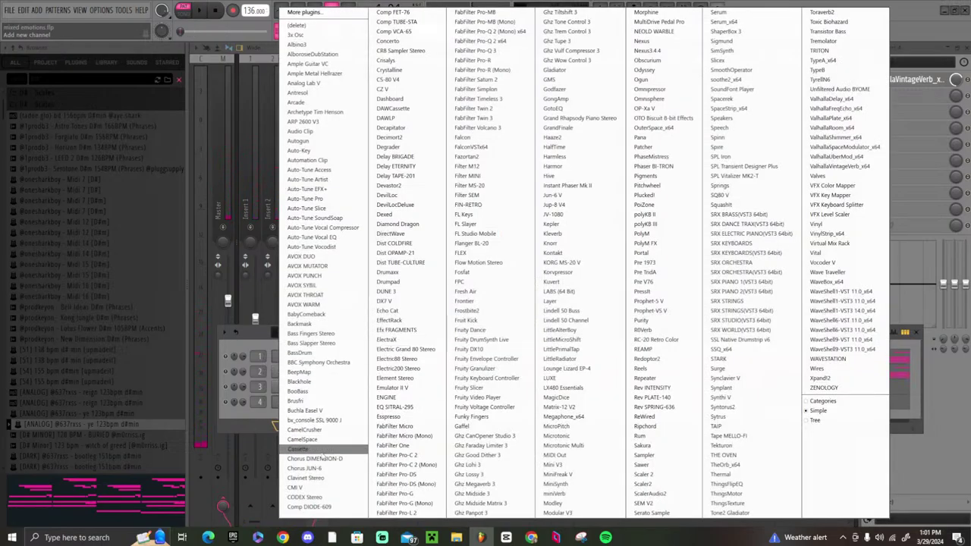
{"action": "left_click", "coordinate": [330, 363]}
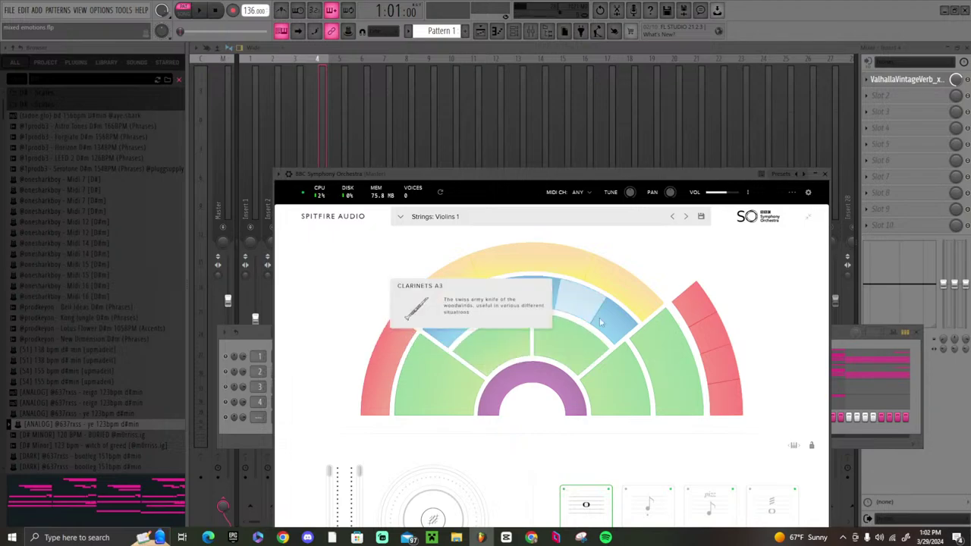
{"action": "key", "text": "space"}
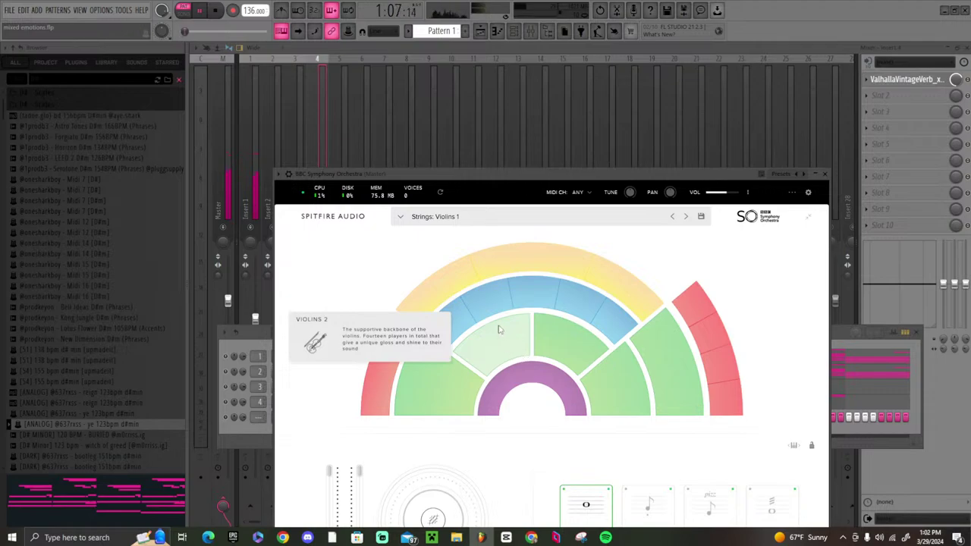
- Select the Violas section in BBC Symphony Orchestra, close its window and stop playback
{"action": "left_click", "coordinate": [501, 331]}
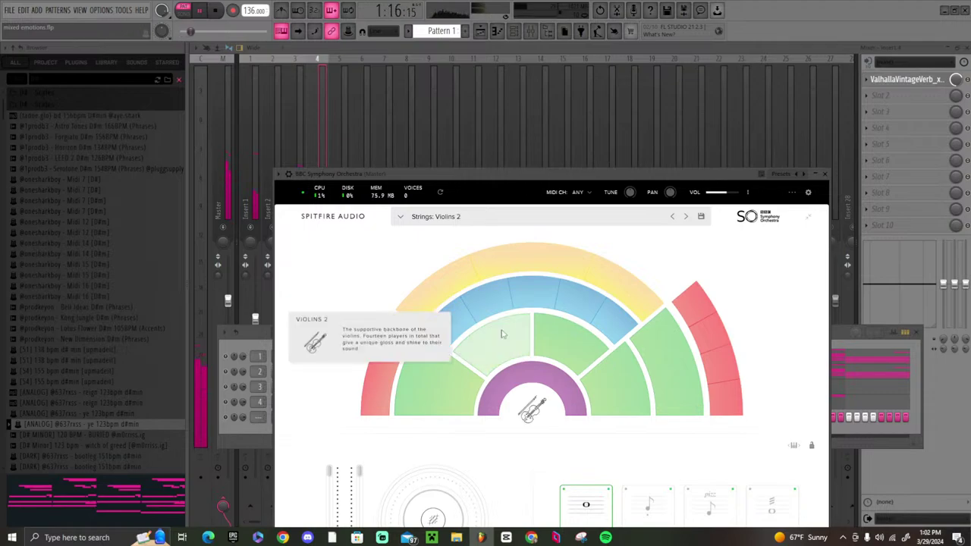
{"action": "left_click", "coordinate": [562, 350]}
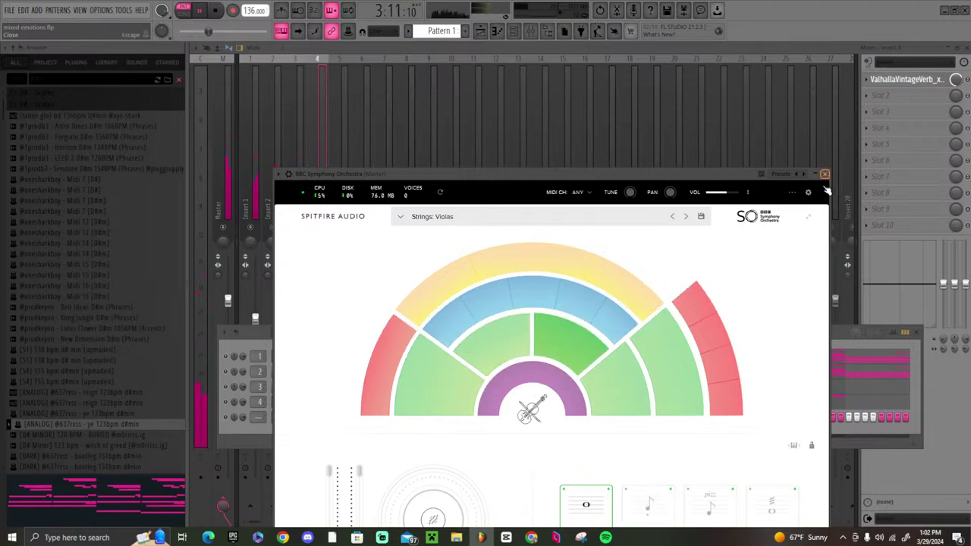
{"action": "left_click", "coordinate": [825, 174]}
{"action": "key", "text": "space"}
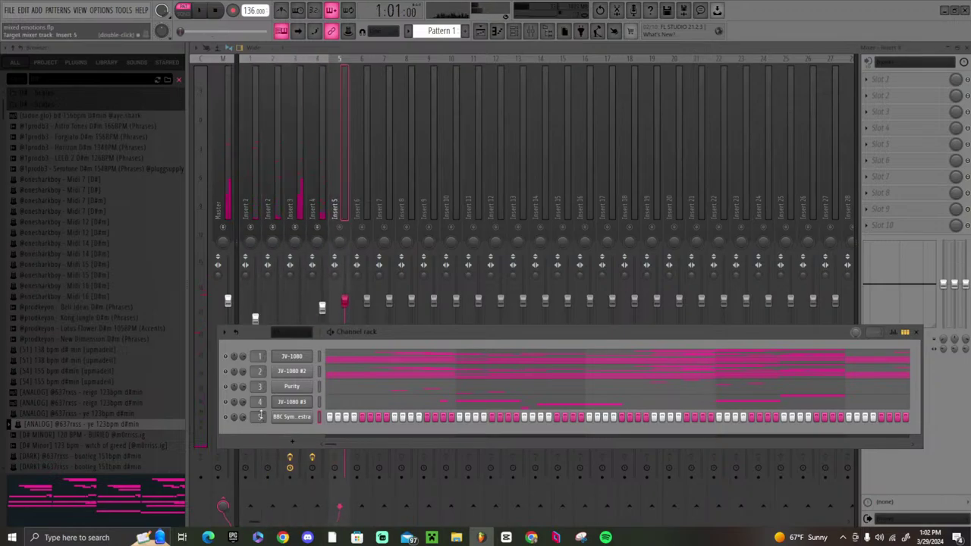
- Route the BBC Symphony Orchestra channel to Insert 5 and draw an F5 note spanning bars 1 and 2 in its piano roll
{"action": "right_click", "coordinate": [288, 418]}
{"action": "left_click", "coordinate": [361, 381]}
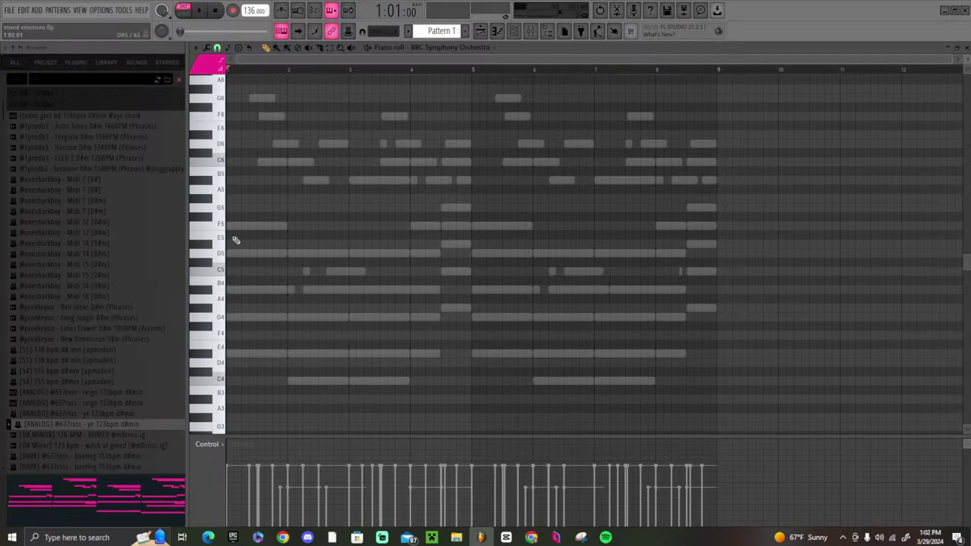
{"action": "left_click", "coordinate": [230, 225]}
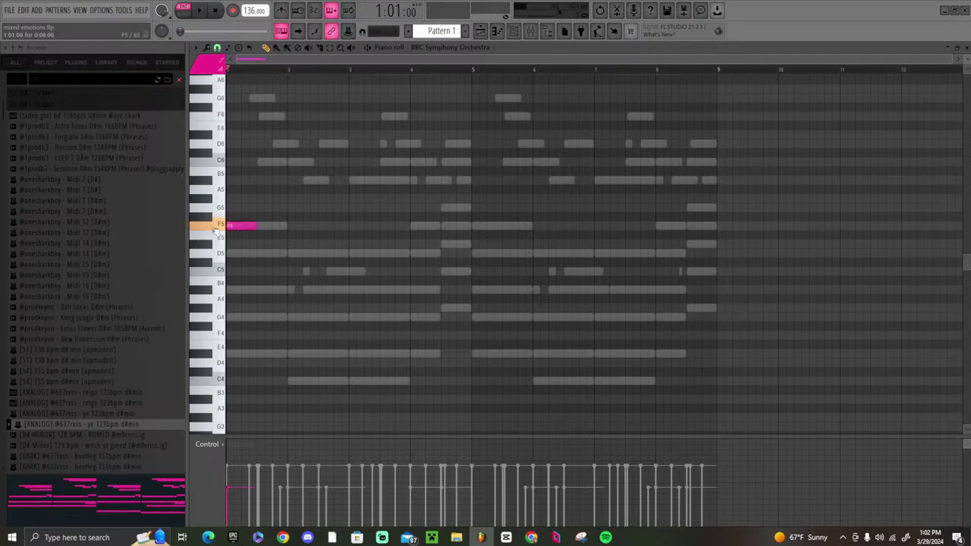
{"action": "left_click", "coordinate": [533, 32]}
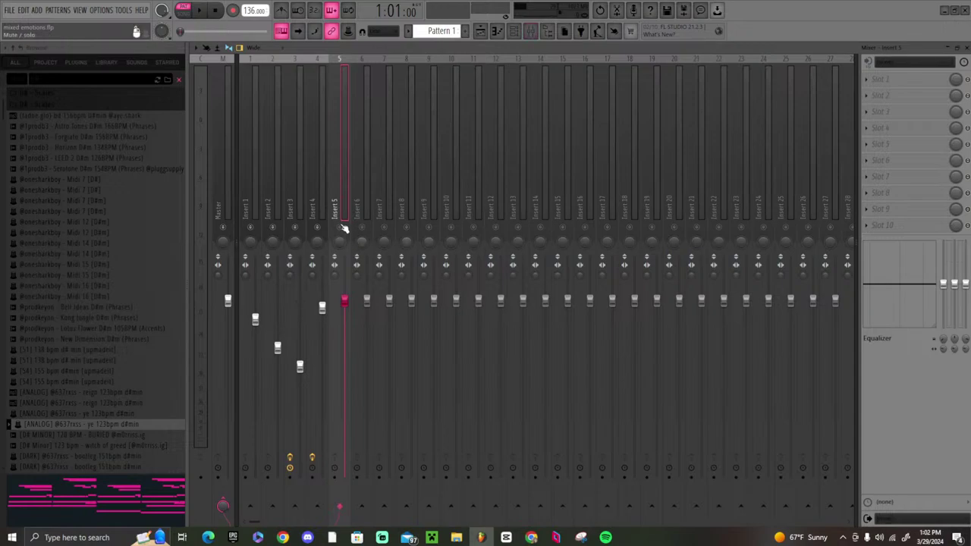
{"action": "left_click", "coordinate": [497, 30]}
{"action": "key", "text": "space"}
{"action": "left_click_drag", "start_coordinate": [255, 226], "coordinate": [350, 238]}
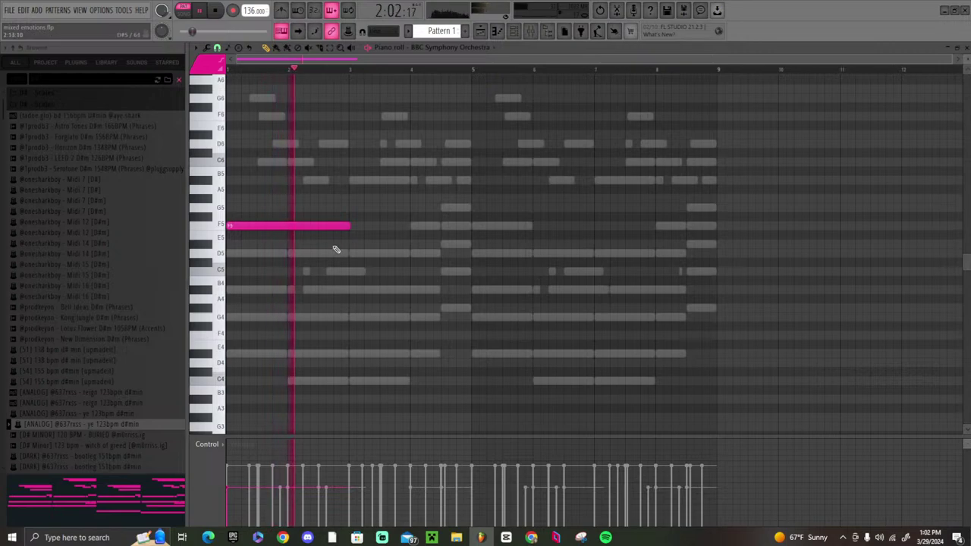
- Add an A#4 note from the middle of bar 2 to bar 3 and shorten the F5 note to end where it starts
{"action": "left_click", "coordinate": [318, 253]}
{"action": "key", "text": "space"}
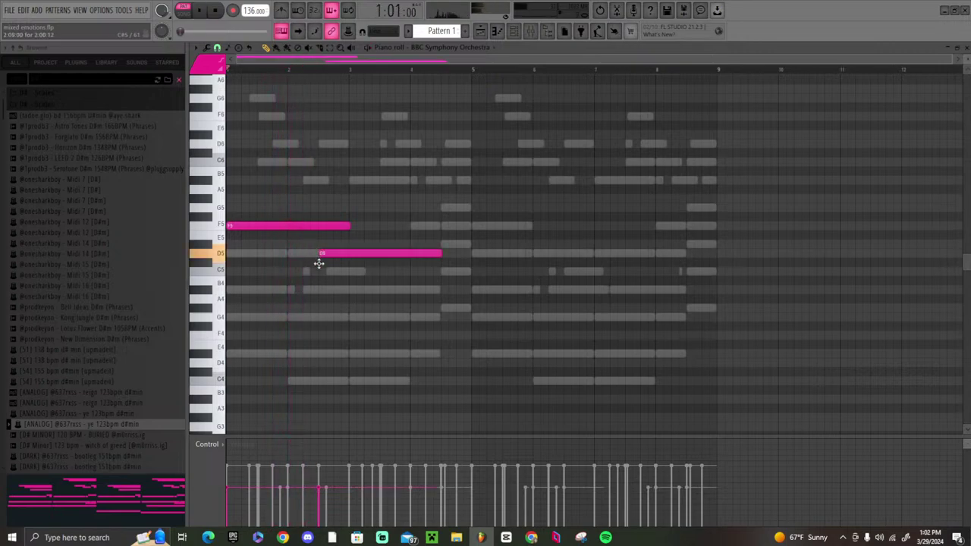
{"action": "left_click_drag", "start_coordinate": [319, 263], "coordinate": [319, 296]}
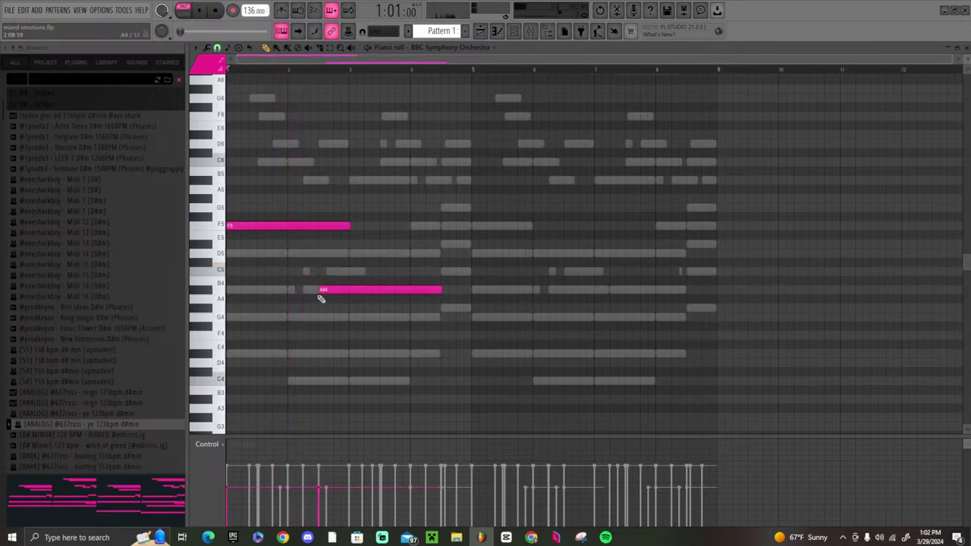
{"action": "key", "text": "space"}
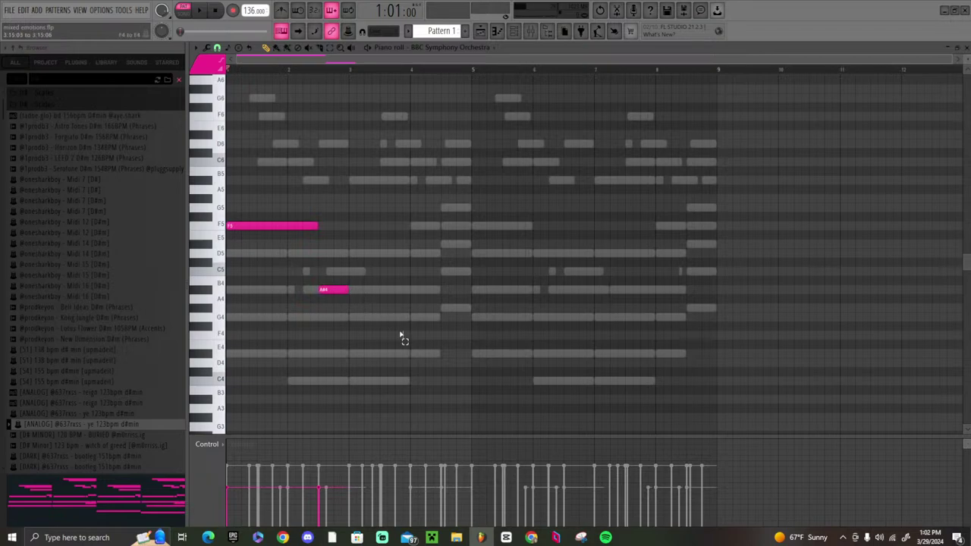
- Duplicate the two-bar F5 and A#4 phrase until it fills all eight bars, and play the pattern
{"action": "left_click_drag", "start_coordinate": [403, 338], "coordinate": [226, 140]}
{"action": "key", "text": "ctrl+b"}
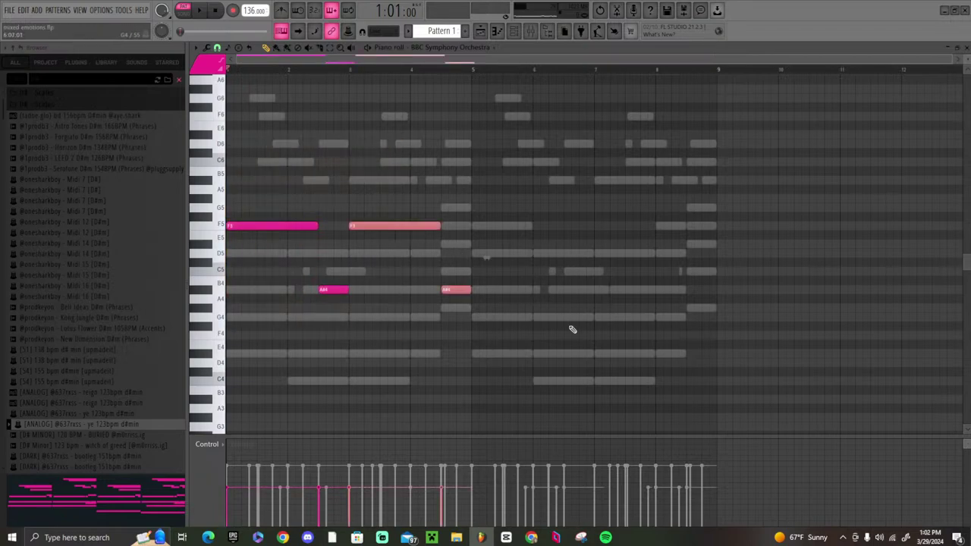
{"action": "key", "text": "ctrl+a"}
{"action": "key", "text": "ctrl+b"}
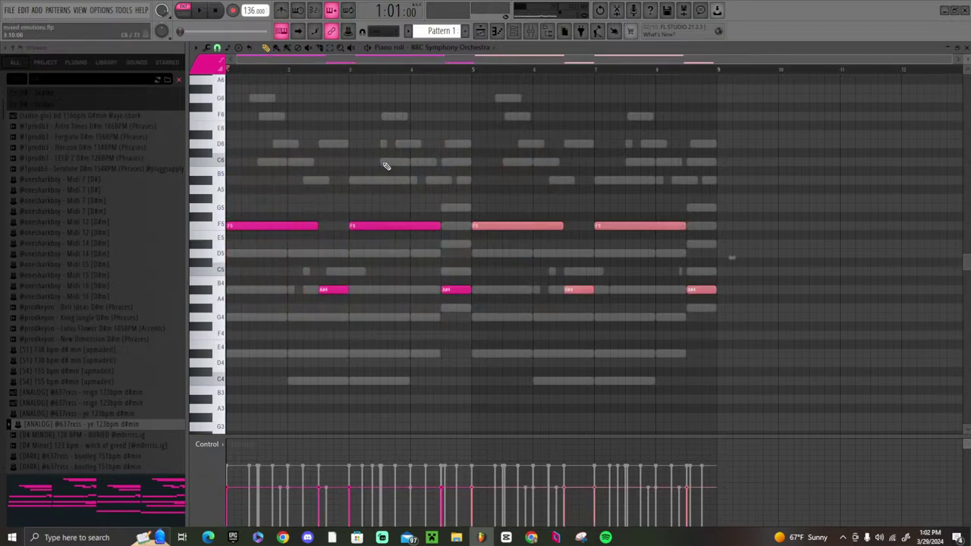
{"action": "key", "text": "ctrl+d"}
{"action": "key", "text": "space"}
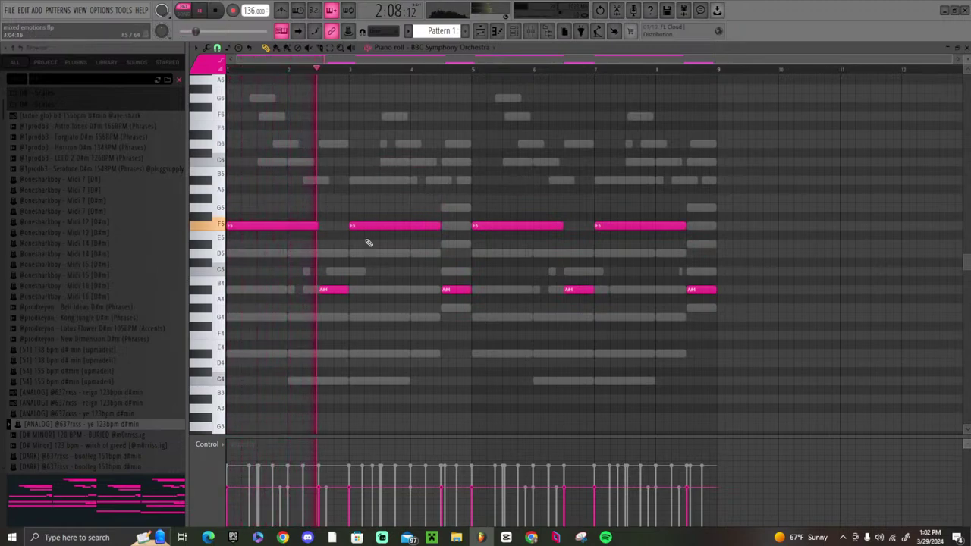
- Copy the whole eight-bar phrase one octave higher to F6 and A#5, aligned to the start of bar 1
{"action": "left_click_drag", "start_coordinate": [826, 378], "coordinate": [126, 145]}
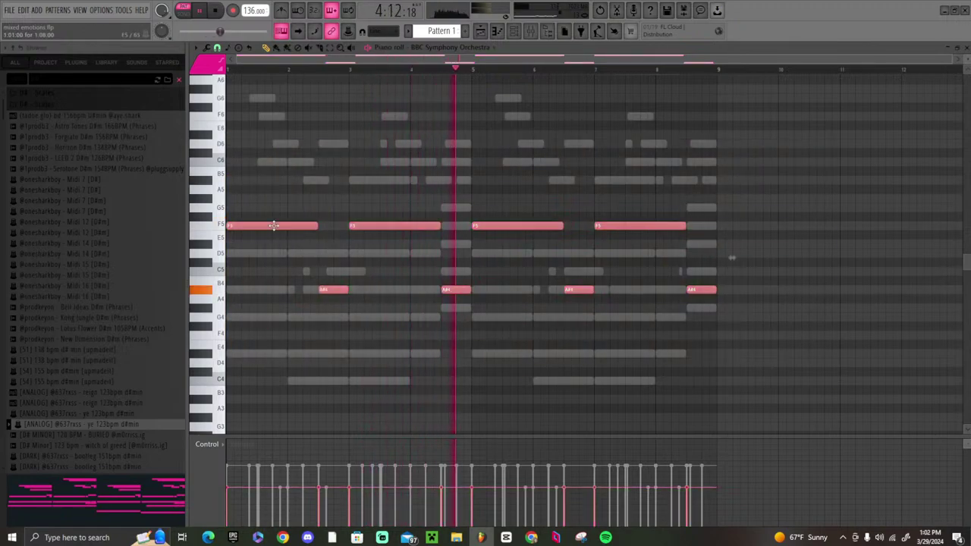
{"action": "left_click_drag", "start_coordinate": [276, 226], "coordinate": [280, 226]}
{"action": "key", "text": "ctrl+Up"}
{"action": "key", "text": "space"}
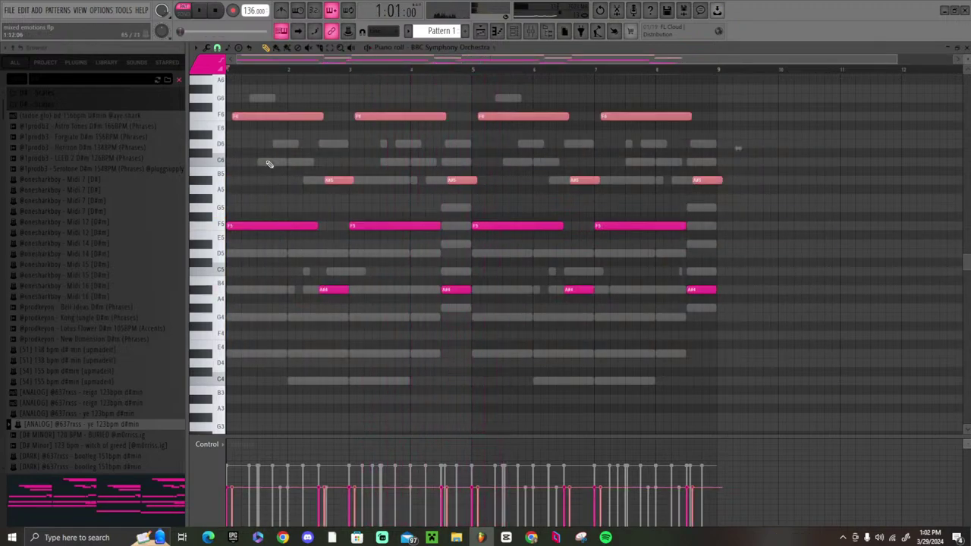
{"action": "left_click_drag", "start_coordinate": [258, 114], "coordinate": [254, 113]}
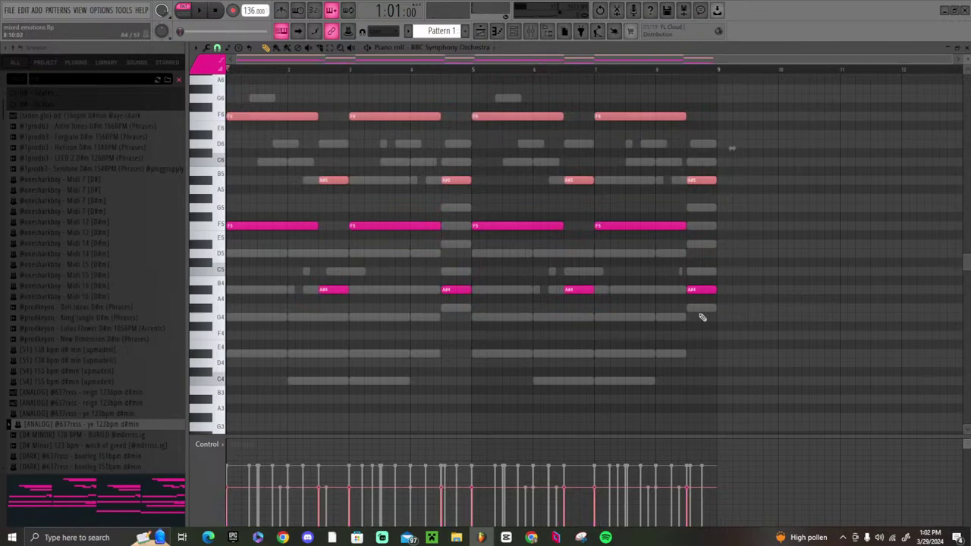
- Try a third copy of the phrase at D#6 and G#5, and delete it
{"action": "left_click_drag", "start_coordinate": [741, 339], "coordinate": [276, 230]}
{"action": "key", "text": "ctrl+Up"}
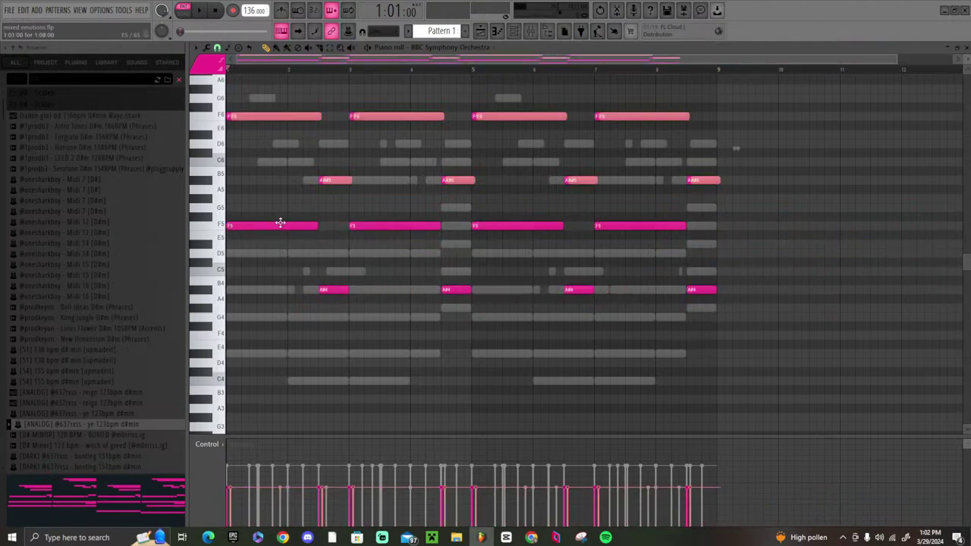
{"action": "key", "text": "Down"}
{"action": "key", "text": "Down"}
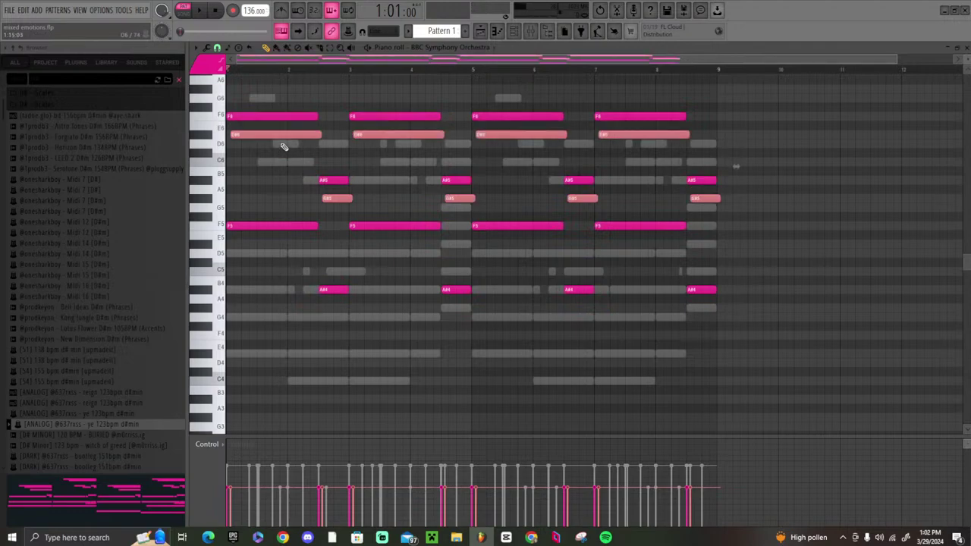
{"action": "key", "text": "Delete"}
- Listen to the octave-layered phrase and lower the Insert 5 mixer fader
{"action": "key", "text": "space"}
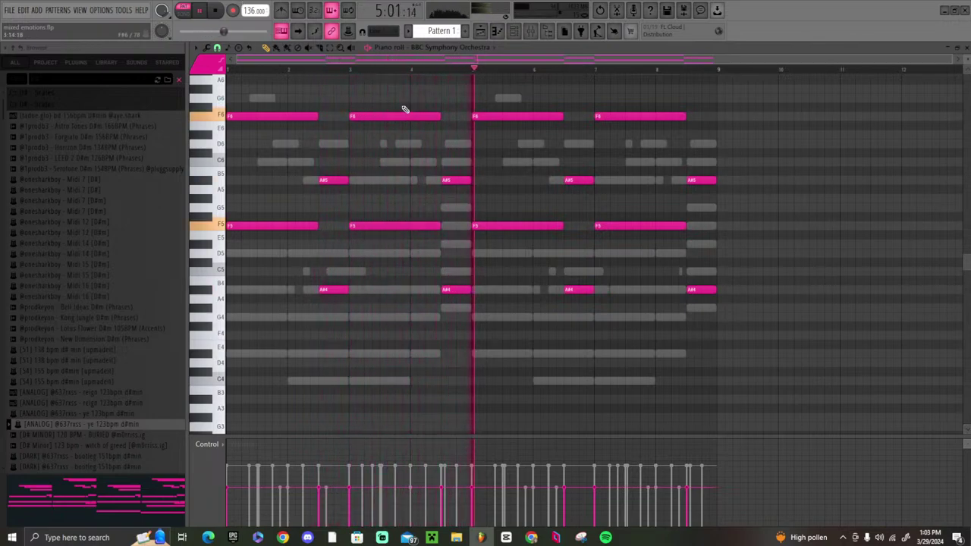
{"action": "key", "text": "space"}
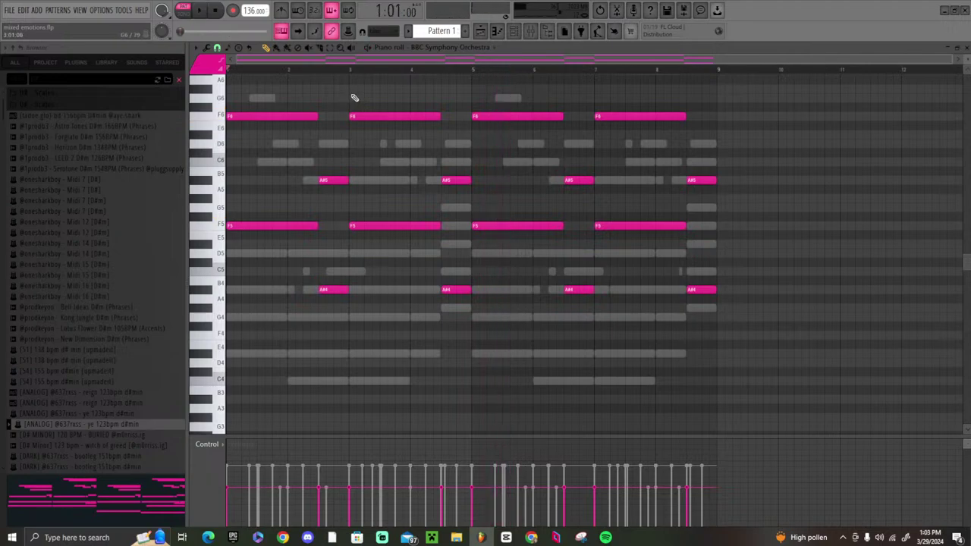
{"action": "left_click", "coordinate": [482, 31]}
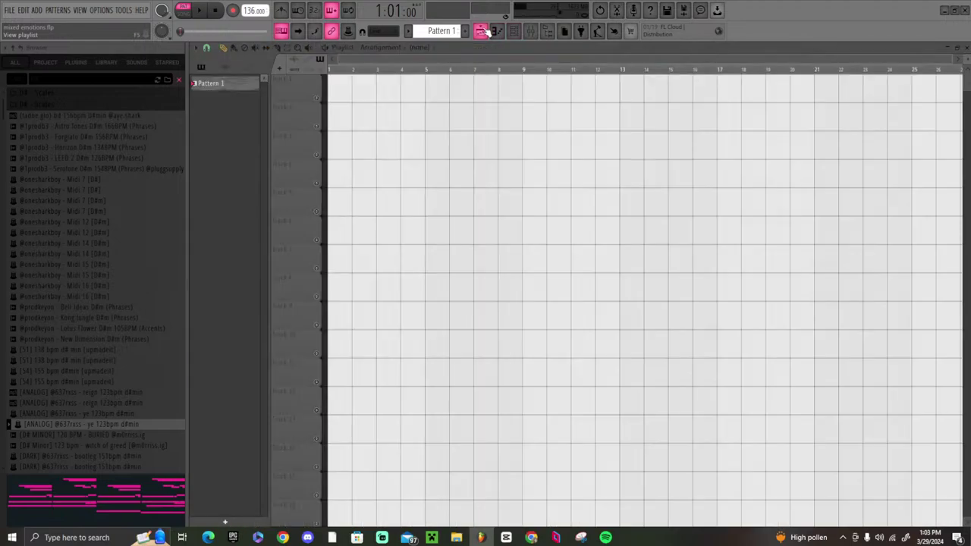
{"action": "left_click", "coordinate": [530, 32]}
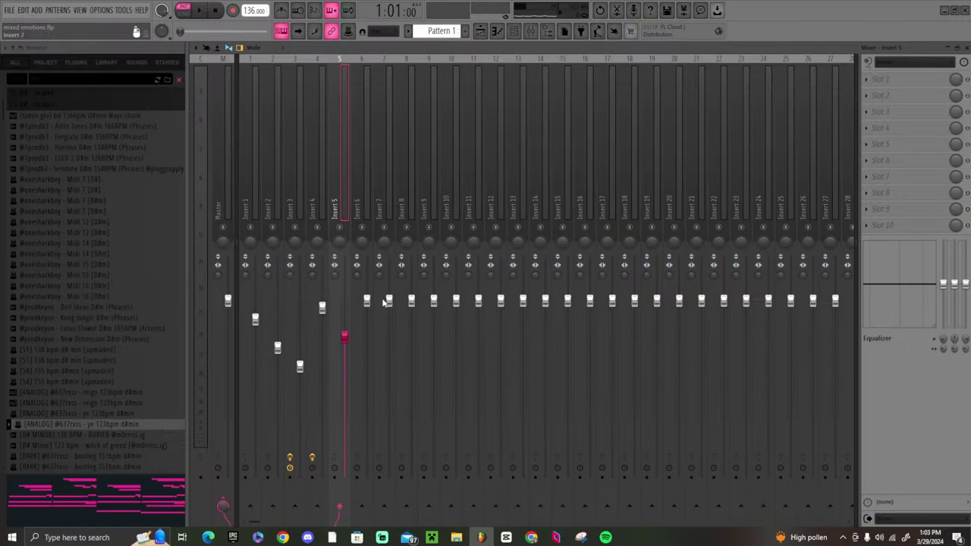
- Clear the browser search and lower the Insert 5 fader further, to about -7.1 dB, during pattern playback
{"action": "left_click", "coordinate": [179, 80]}
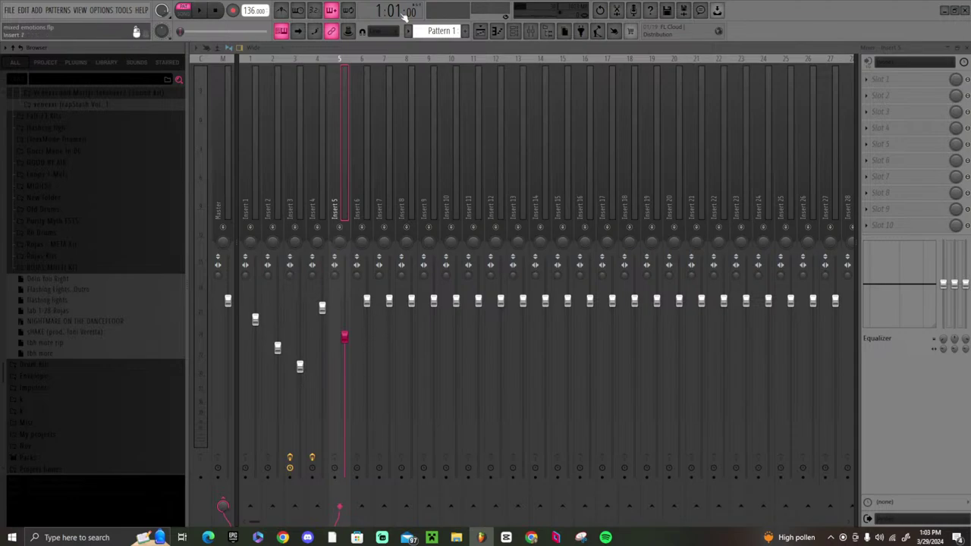
{"action": "left_click", "coordinate": [487, 32]}
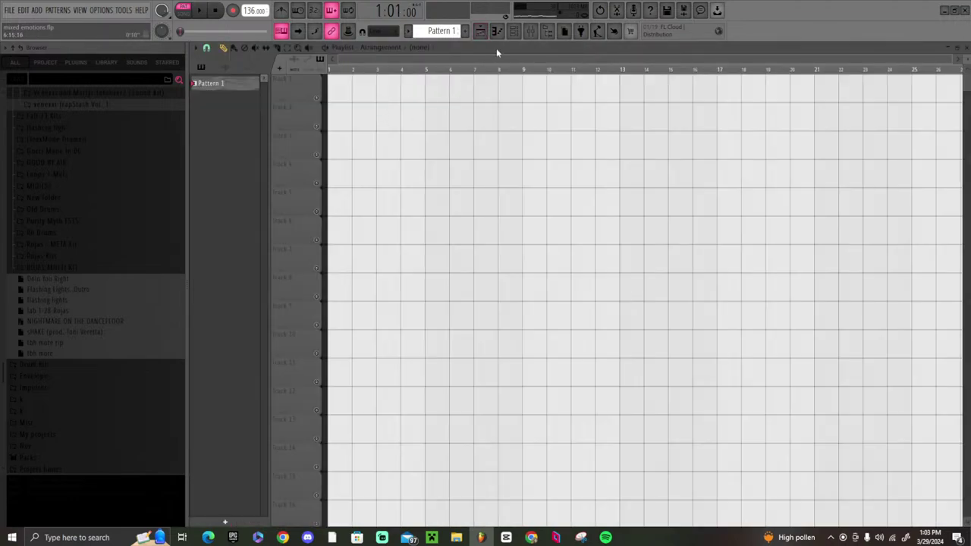
{"action": "left_click", "coordinate": [500, 33]}
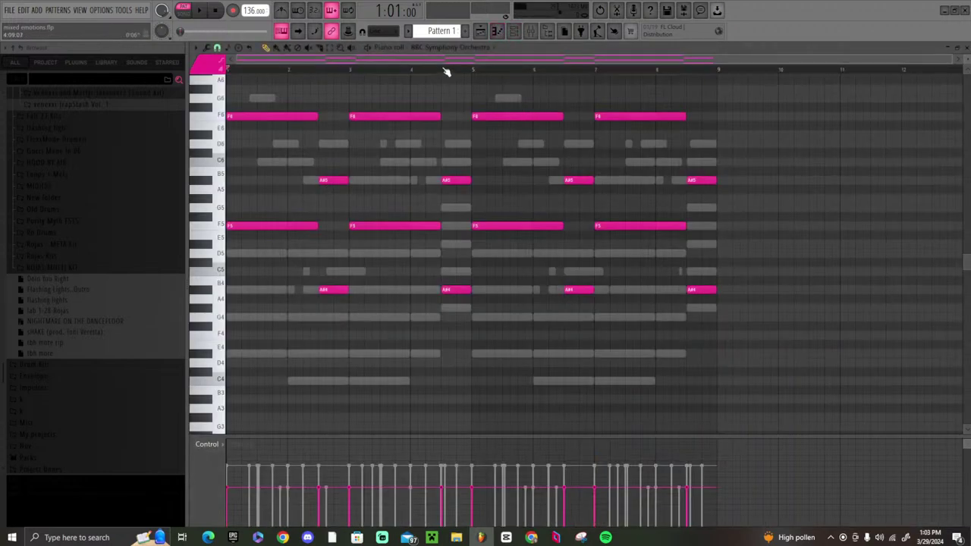
{"action": "scroll", "coordinate": [446, 71], "scroll_direction": "up", "scroll_amount": 3}
{"action": "scroll", "coordinate": [446, 72], "scroll_direction": "down", "scroll_amount": 3}
{"action": "key", "text": "space"}
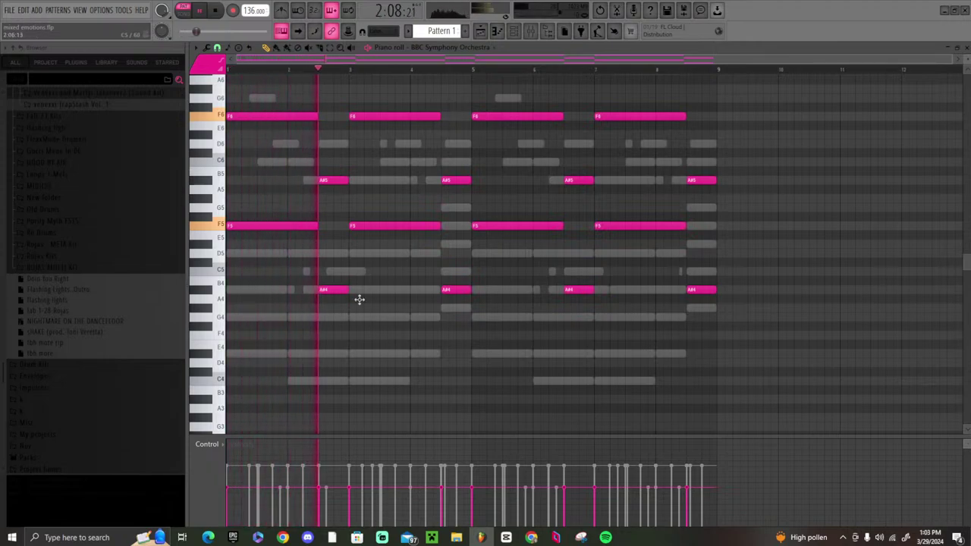
{"action": "left_click", "coordinate": [530, 30]}
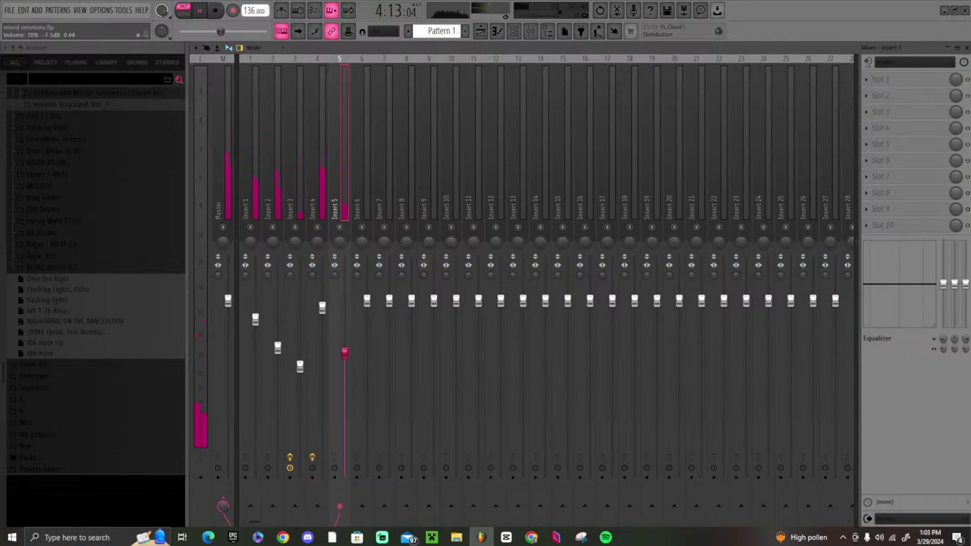
- Add a second Purity channel, load the Simple Sine preset from the Lead Synth category, and close its window
{"action": "left_click", "coordinate": [514, 33]}
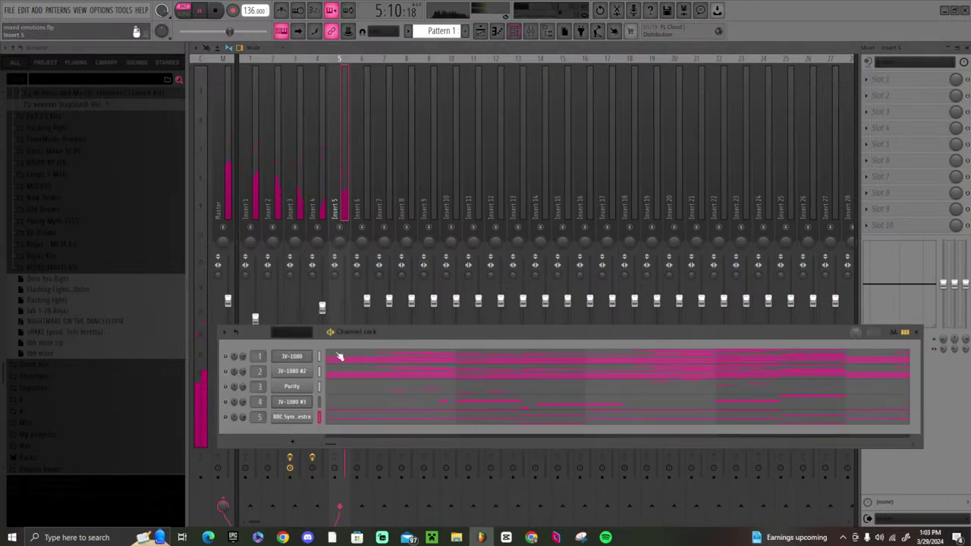
{"action": "left_click", "coordinate": [304, 443]}
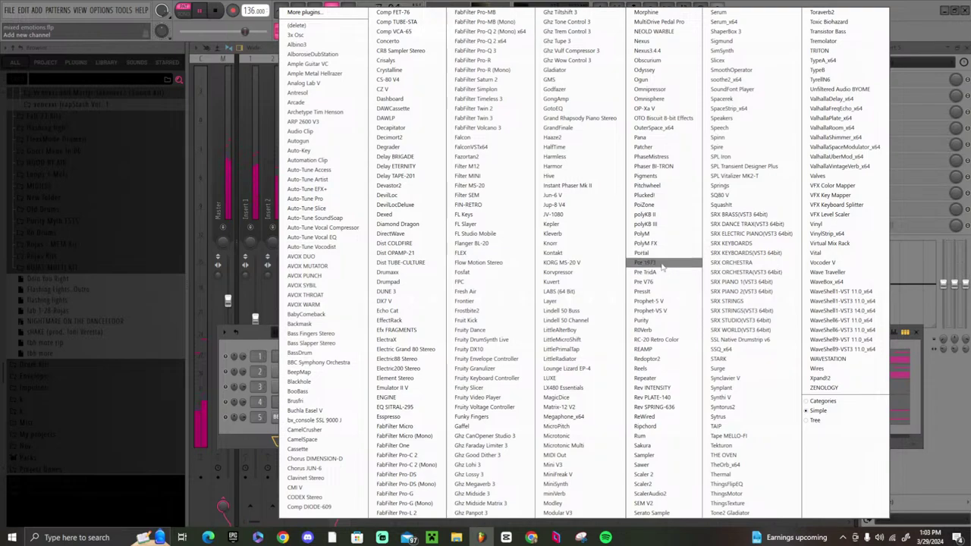
{"action": "left_click", "coordinate": [644, 320]}
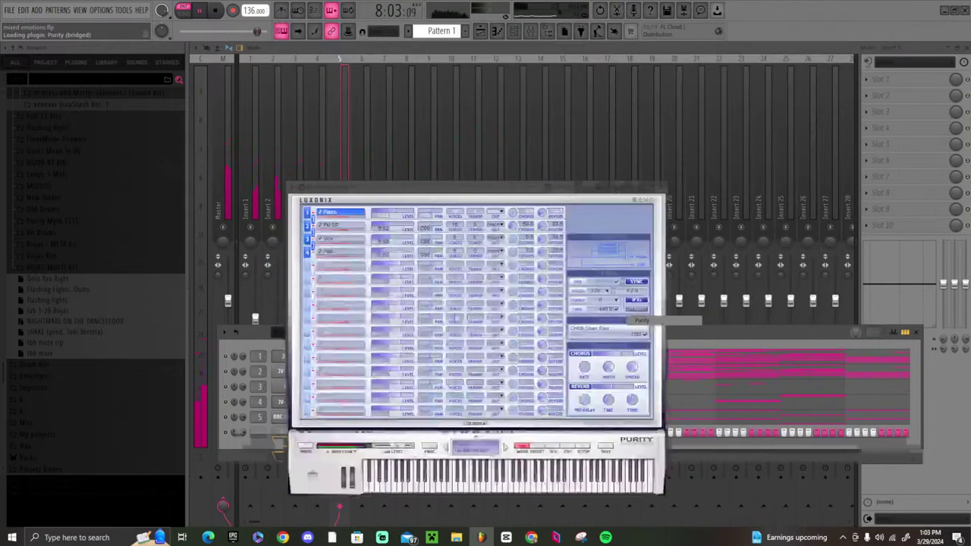
{"action": "left_click", "coordinate": [539, 449]}
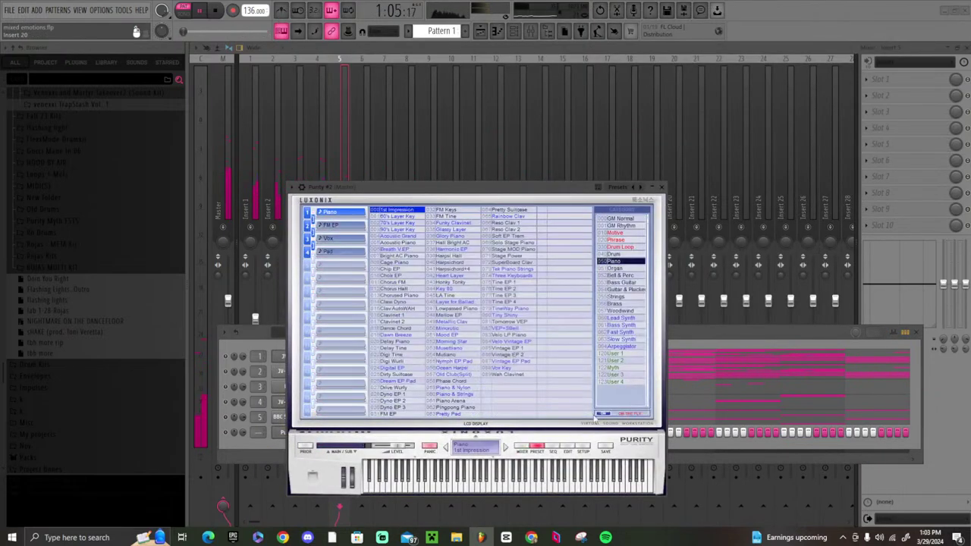
{"action": "left_click", "coordinate": [620, 319]}
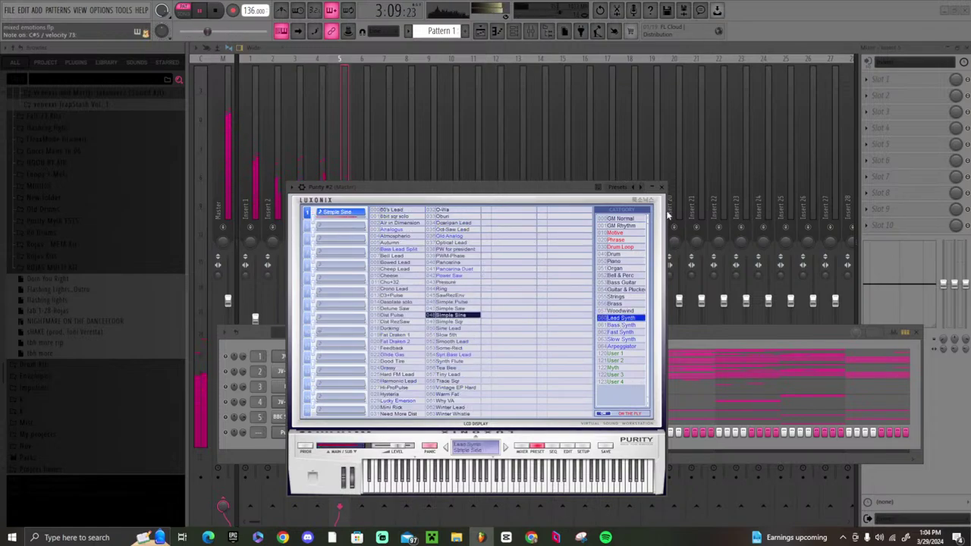
{"action": "left_click", "coordinate": [662, 186]}
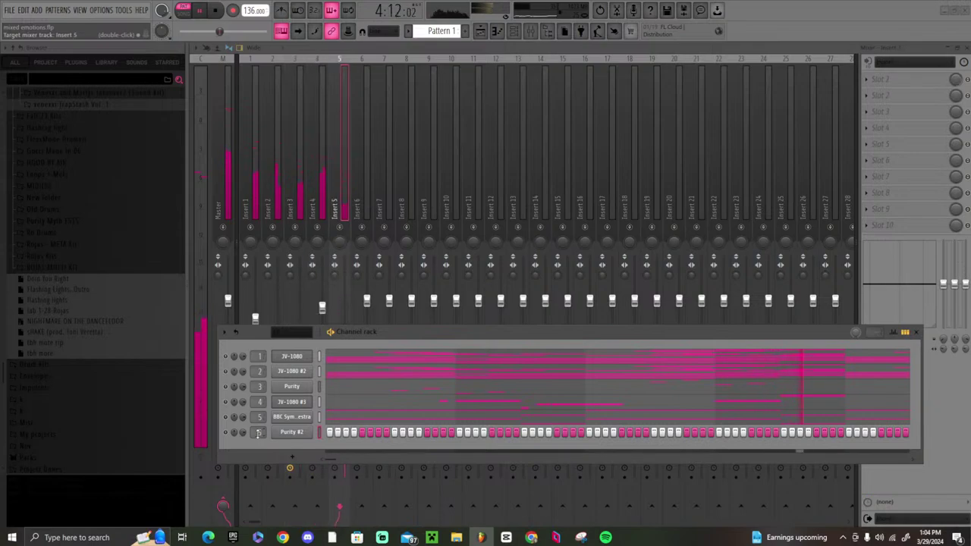
- Open the second Purity channel's piano roll and draw a D6 note at step 5 of bar 1
{"action": "right_click", "coordinate": [273, 432]}
{"action": "left_click", "coordinate": [296, 383]}
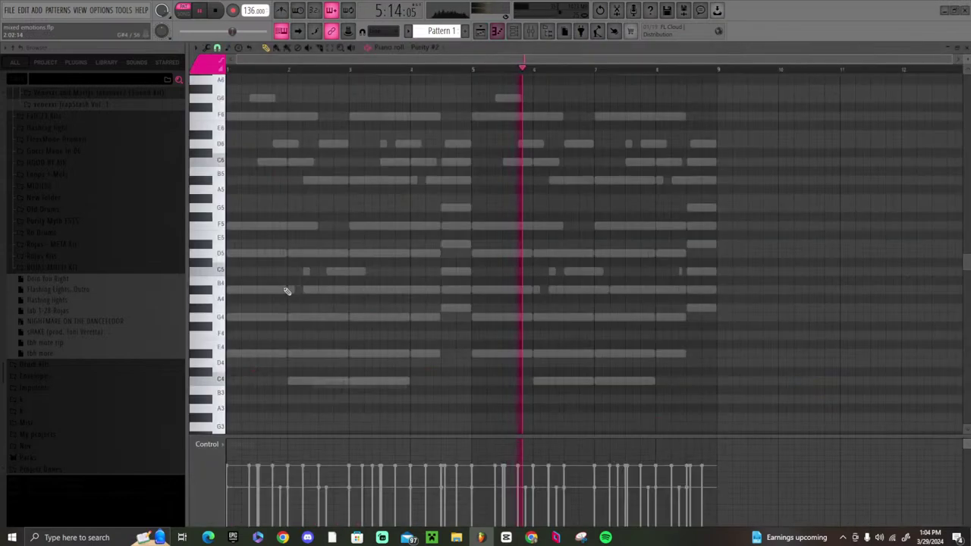
{"action": "key", "text": "space"}
{"action": "left_click", "coordinate": [239, 226]}
{"action": "left_click_drag", "start_coordinate": [238, 227], "coordinate": [272, 163]}
{"action": "key", "text": "space"}
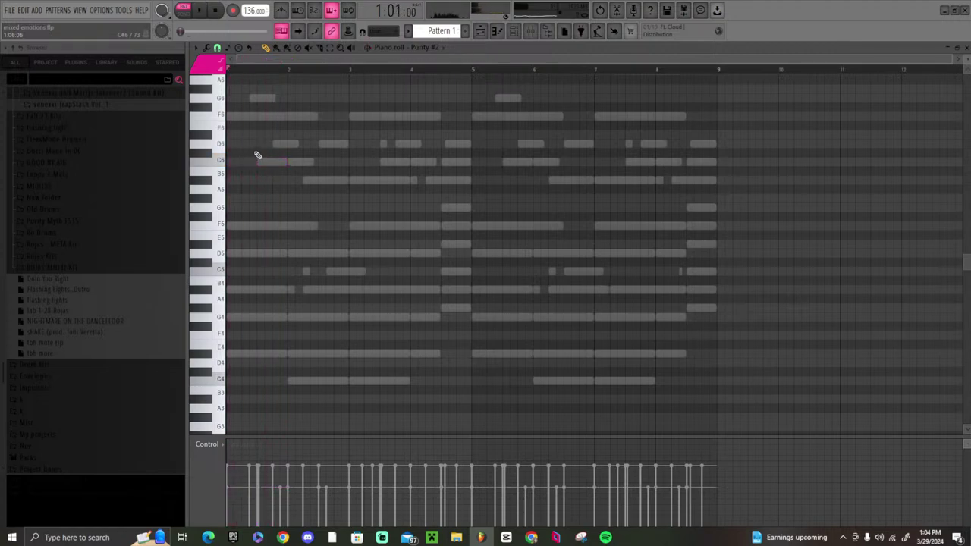
{"action": "left_click_drag", "start_coordinate": [239, 148], "coordinate": [260, 144]}
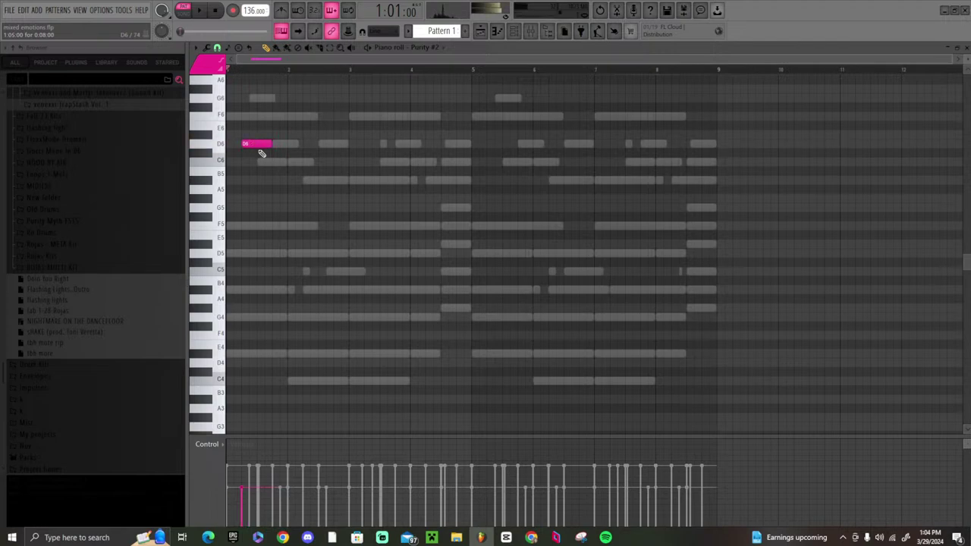
- Add C6 at step 6, F6 at step 9 and D6 at step 10 of bar 1, shortening the notes
{"action": "key", "text": "space"}
{"action": "left_click", "coordinate": [251, 160]}
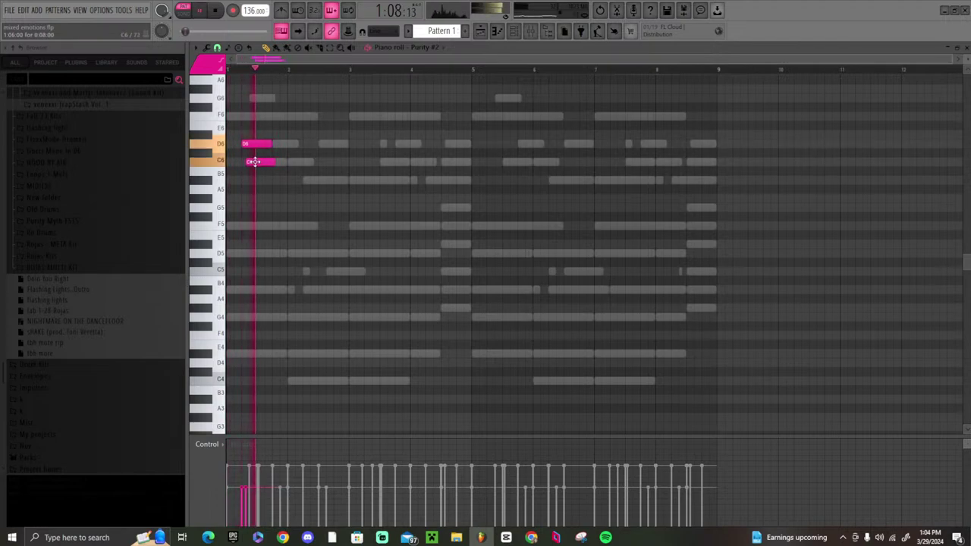
{"action": "key", "text": "space"}
{"action": "scroll", "coordinate": [271, 68], "scroll_direction": "up", "scroll_amount": 3}
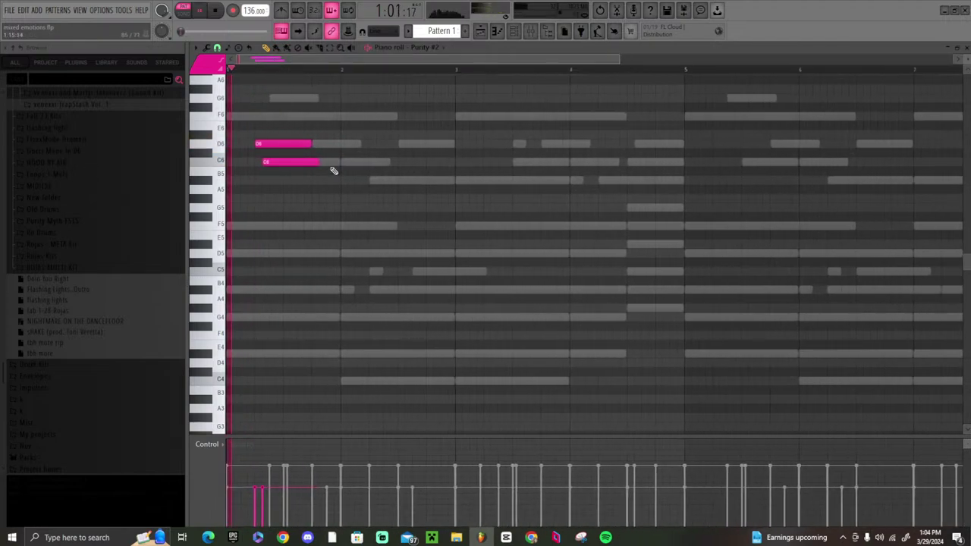
{"action": "key", "text": "space"}
{"action": "mouse_move", "coordinate": [294, 150]}
{"action": "left_mouse_down"}
{"action": "mouse_move", "coordinate": [282, 144]}
{"action": "mouse_move", "coordinate": [283, 163]}
{"action": "left_mouse_up"}
{"action": "key", "text": "space"}
{"action": "left_click", "coordinate": [285, 125]}
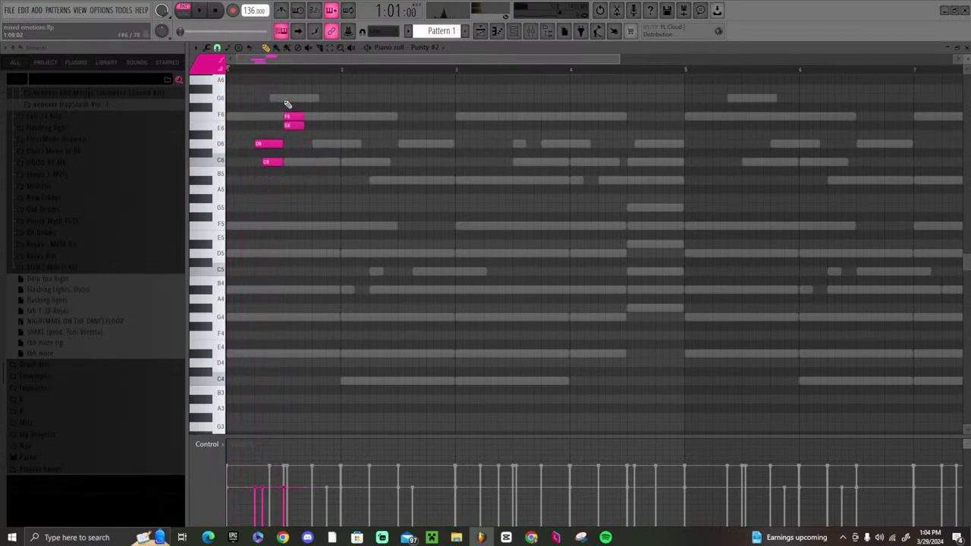
{"action": "left_click_drag", "start_coordinate": [288, 123], "coordinate": [303, 145]}
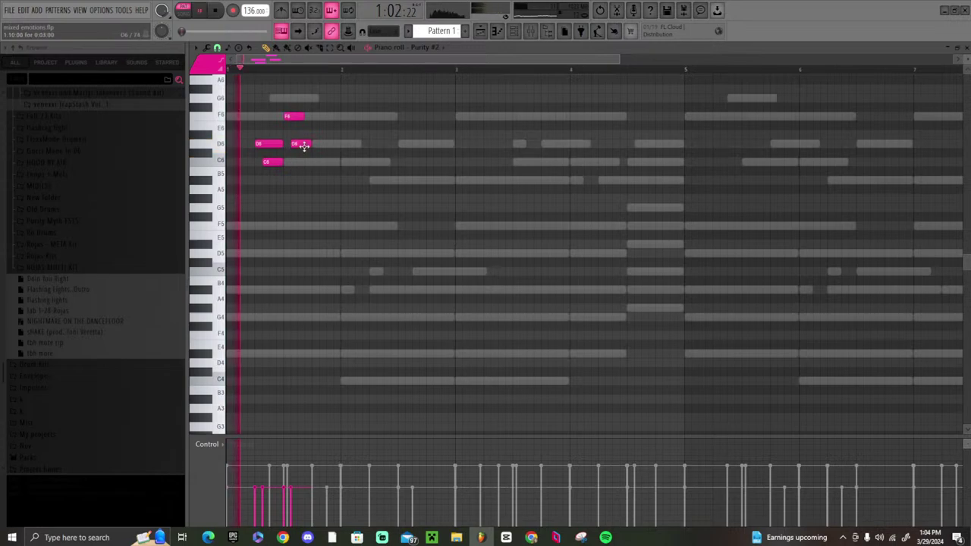
{"action": "key", "text": "space"}
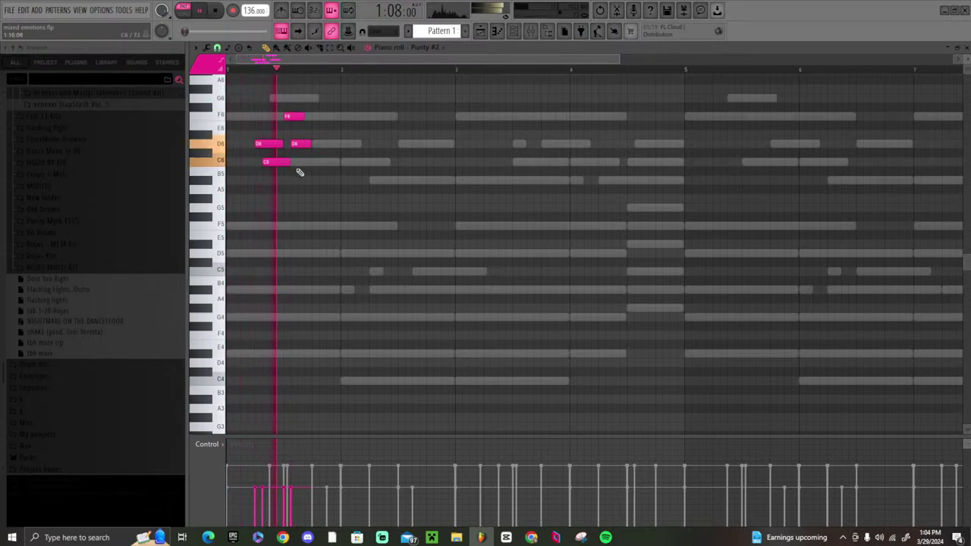
- Place F5 notes at step 13 of bar 1 and step 5 of bar 2, plus C5 at step 13 of bar 2
{"action": "key", "text": "space"}
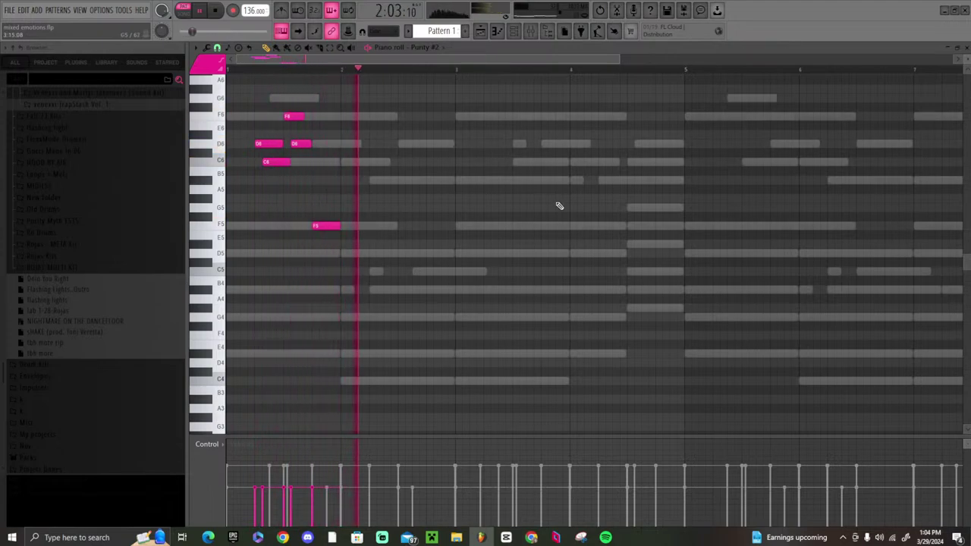
{"action": "key", "text": "space"}
{"action": "key", "text": "space"}
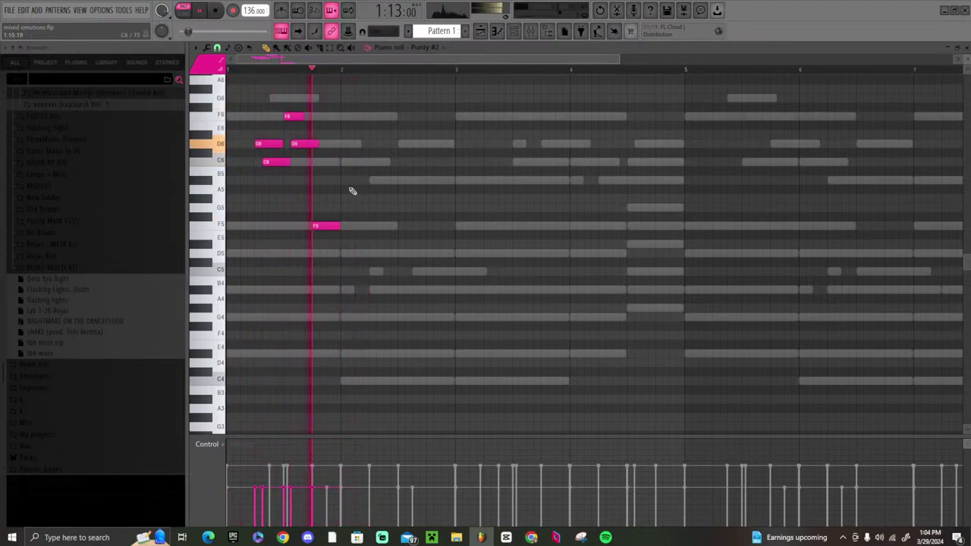
{"action": "left_click", "coordinate": [373, 225]}
{"action": "left_click", "coordinate": [429, 225]}
{"action": "key", "text": "space"}
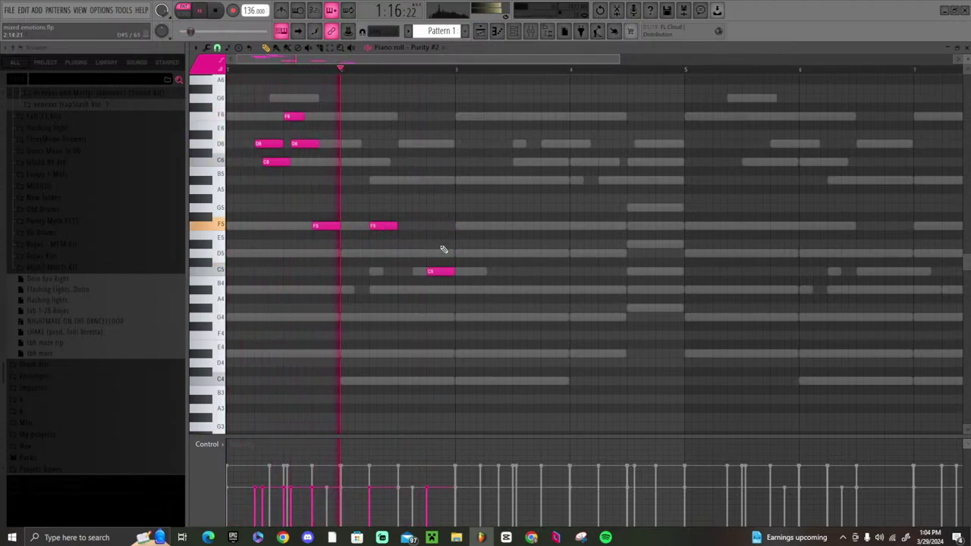
{"action": "key", "text": "space"}
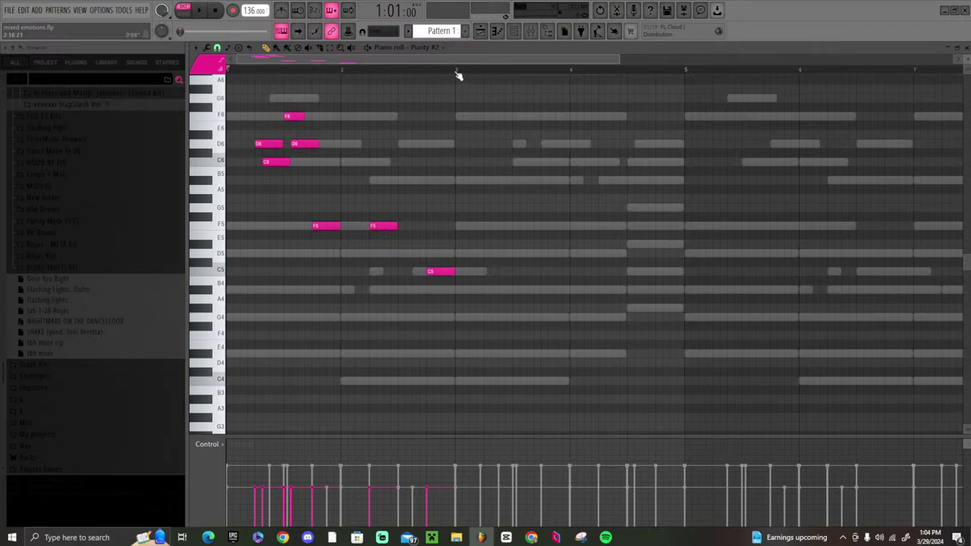
- Duplicate the two-bar phrase three times to fill all eight bars, and listen to the result
{"action": "left_click_drag", "start_coordinate": [458, 75], "coordinate": [0, 127]}
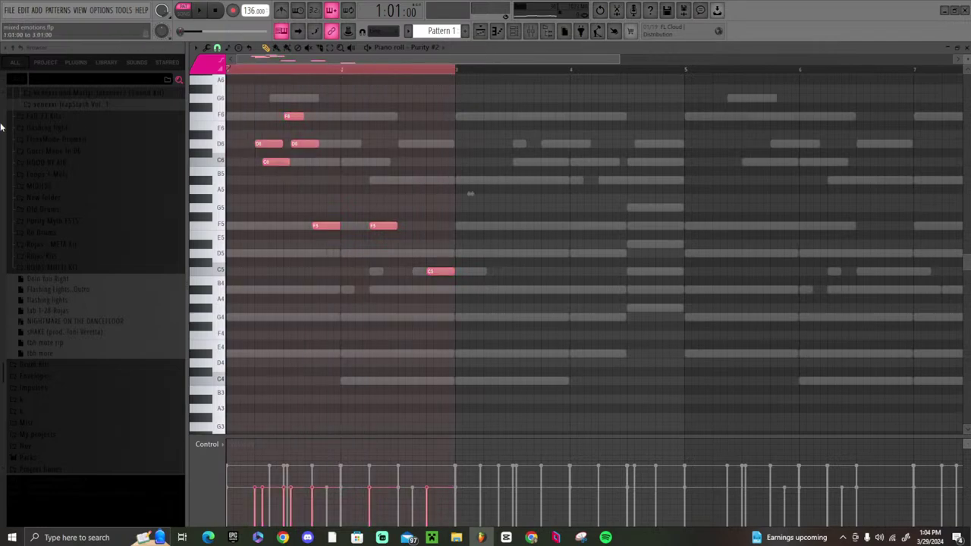
{"action": "key", "text": "ctrl+b"}
{"action": "key", "text": "ctrl+b"}
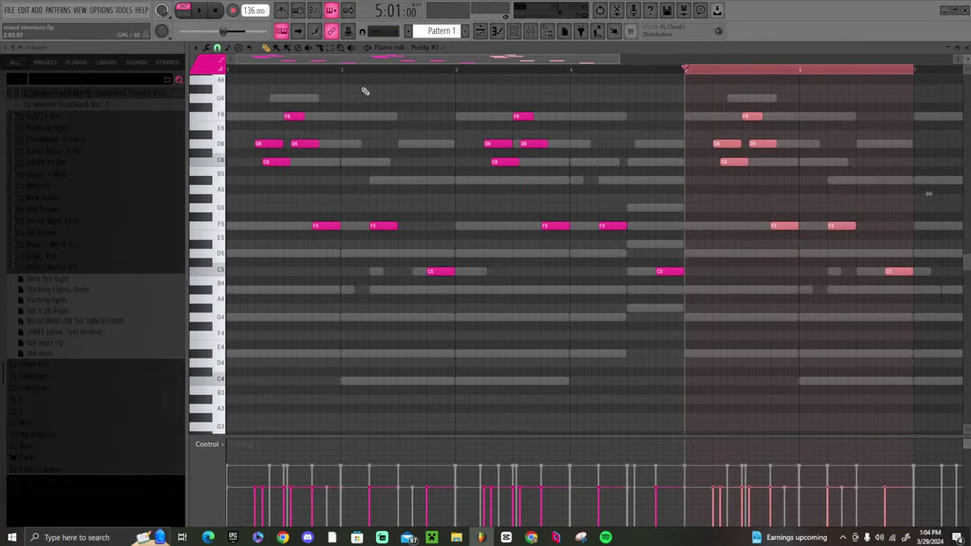
{"action": "scroll", "coordinate": [723, 74], "scroll_direction": "down", "scroll_amount": 5}
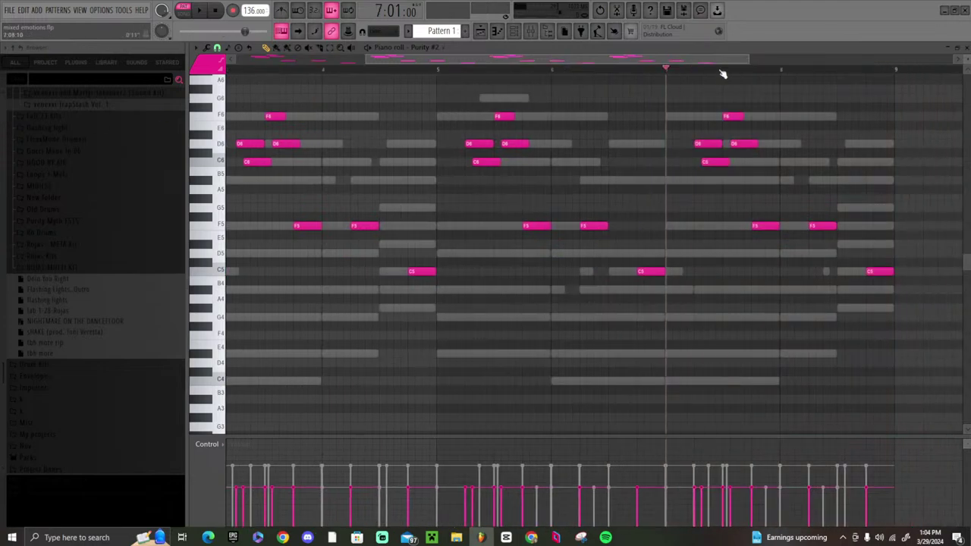
{"action": "left_click", "coordinate": [597, 71]}
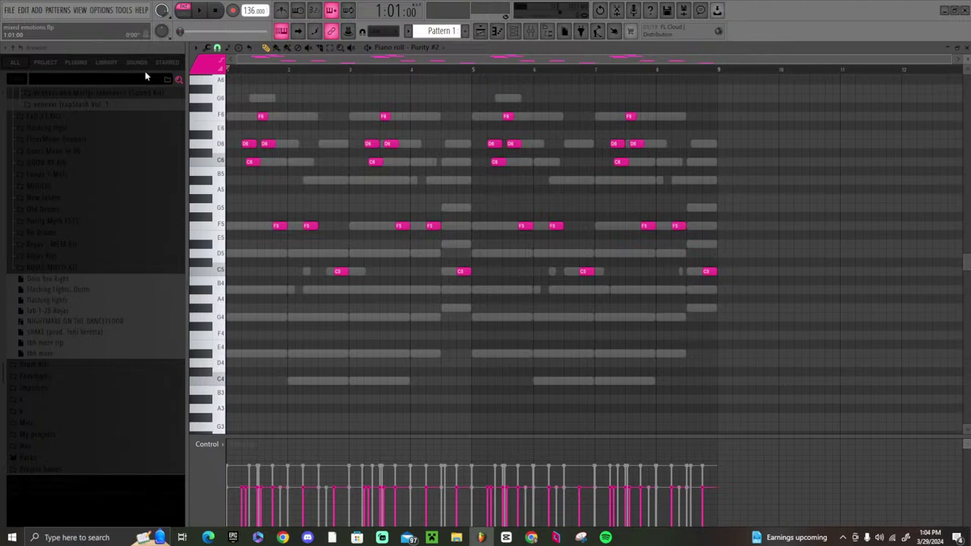
{"action": "key", "text": "space"}
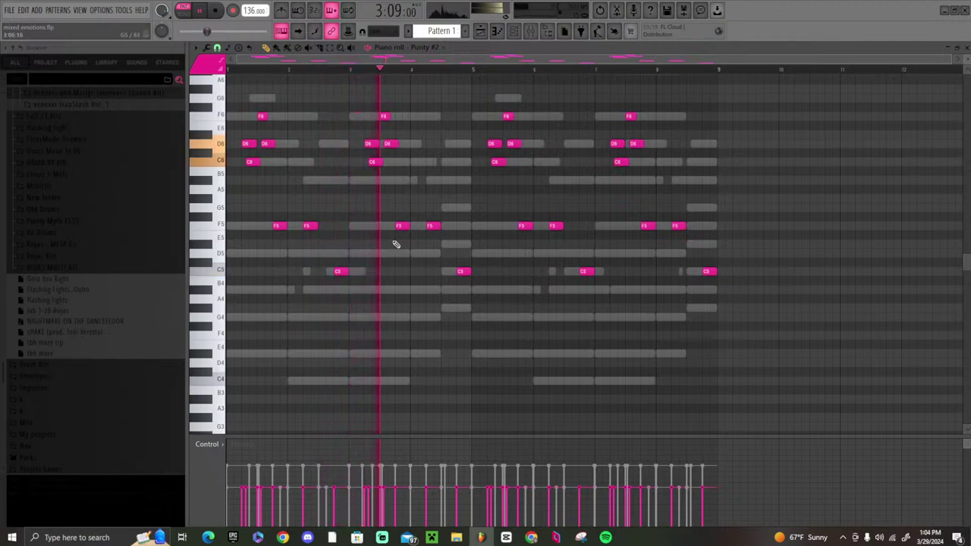
{"action": "left_click_drag", "start_coordinate": [544, 174], "coordinate": [488, 106]}
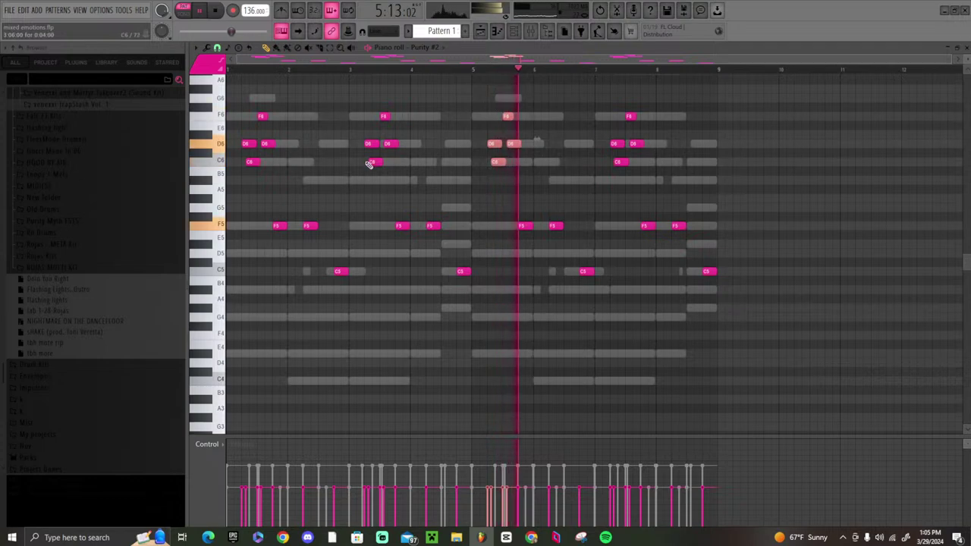
{"action": "key", "text": "space"}
- Place an A#4 note at step 5 of bar 1, shorten it to one step, and choose the snap resolution in the piano roll
{"action": "left_click", "coordinate": [247, 290]}
{"action": "key", "text": "space"}
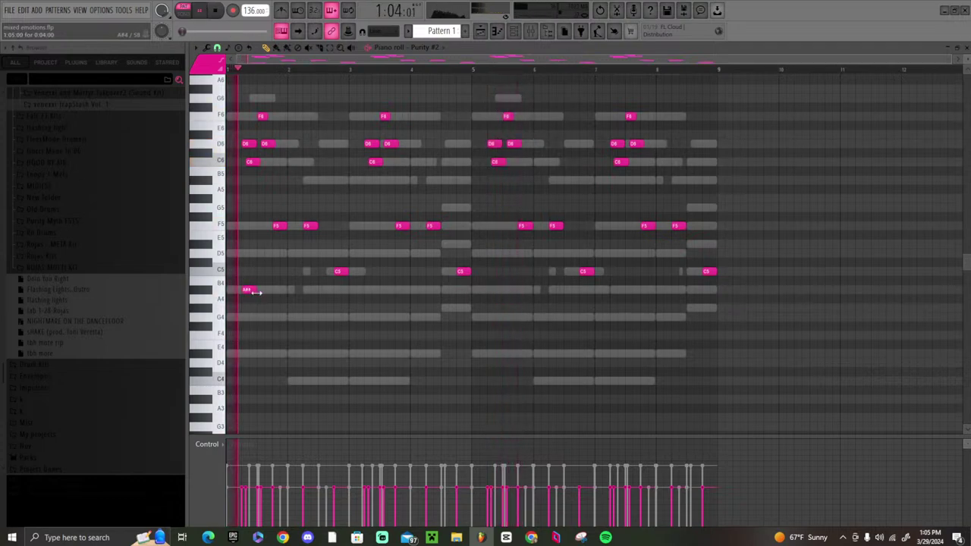
{"action": "key", "text": "space"}
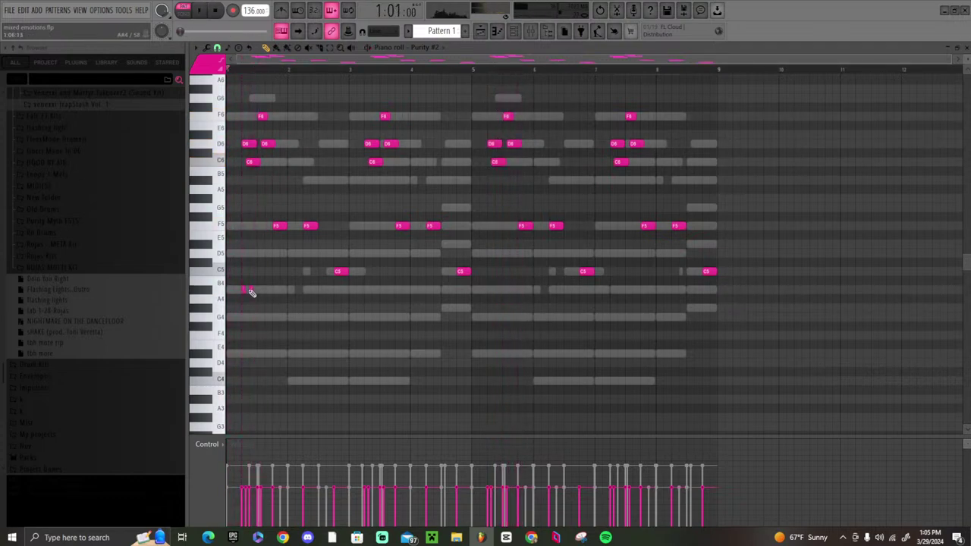
{"action": "left_click", "coordinate": [217, 48]}
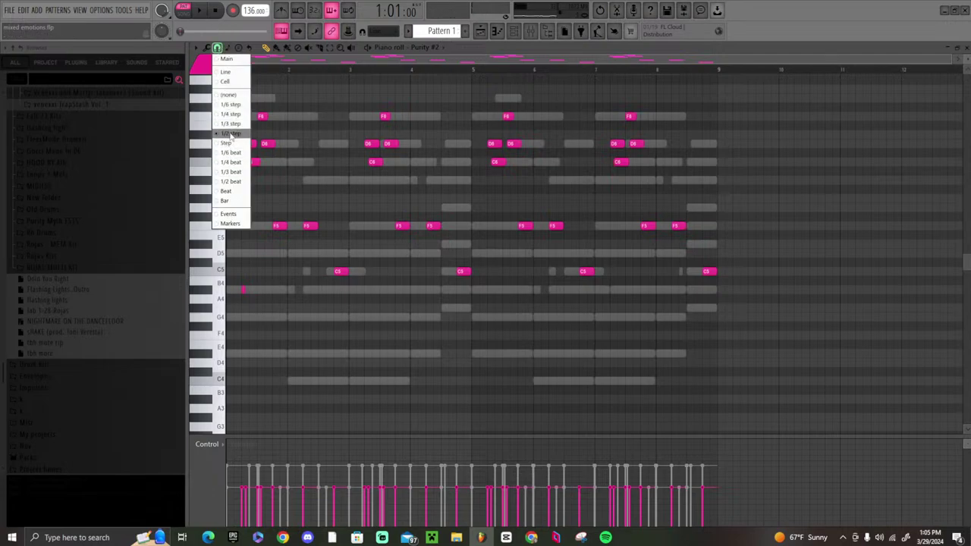
{"action": "left_click", "coordinate": [231, 133]}
- Add two more one-step A#4 notes after the first in bar 1, spacing the three evenly about 1 1/3 steps apart
{"action": "scroll", "coordinate": [256, 76], "scroll_direction": "up", "scroll_amount": 5}
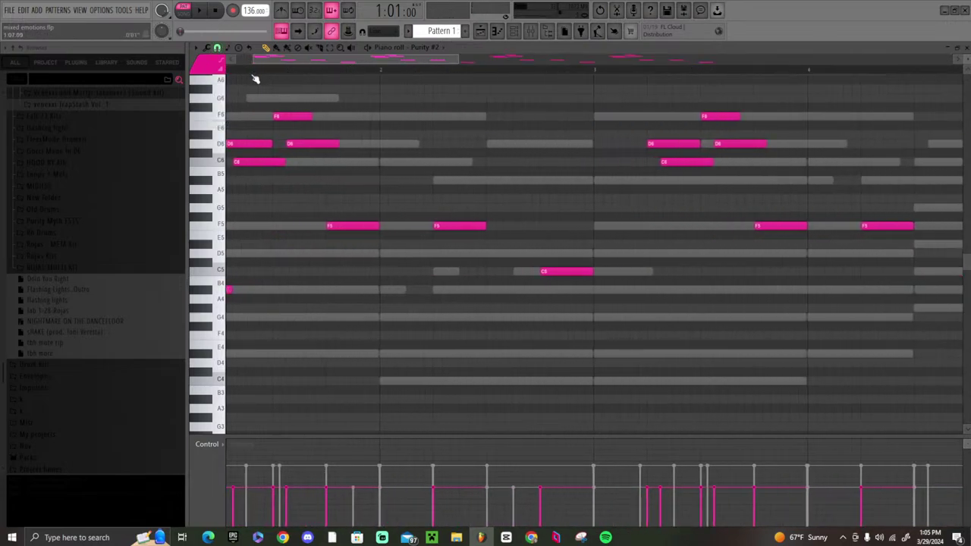
{"action": "scroll", "coordinate": [288, 166], "scroll_direction": "down", "scroll_amount": 1}
{"action": "left_click_drag", "start_coordinate": [297, 64], "coordinate": [278, 63]}
{"action": "key", "text": "space"}
{"action": "left_click", "coordinate": [312, 263]}
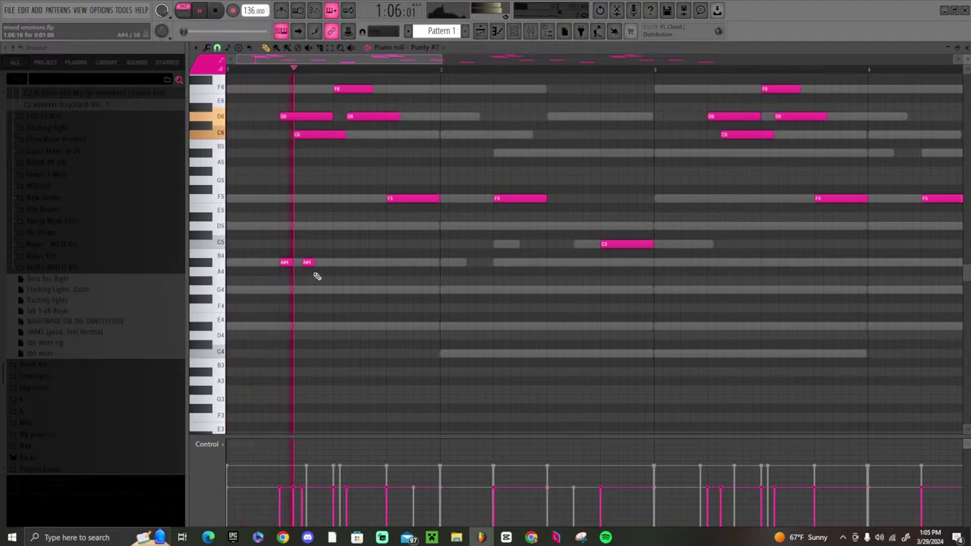
{"action": "key", "text": "space"}
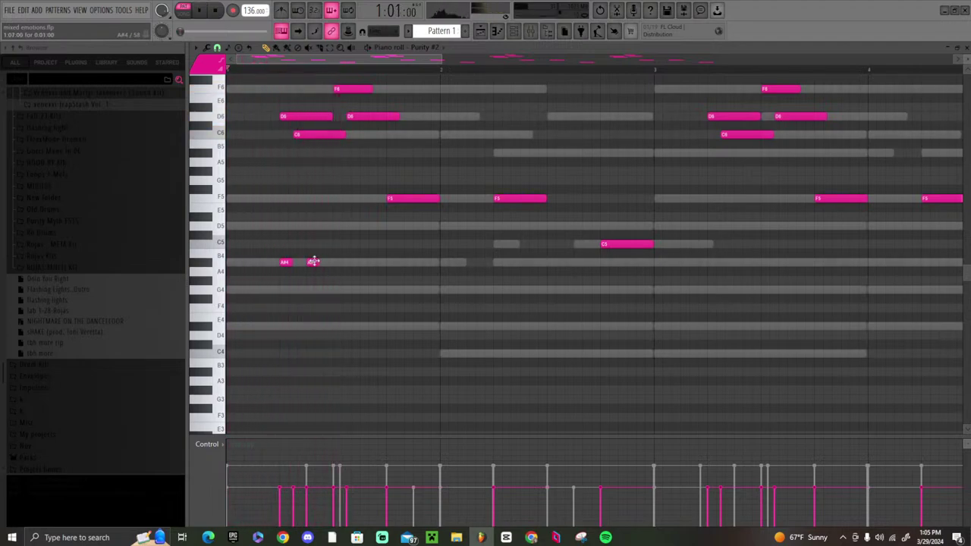
{"action": "key", "text": "space"}
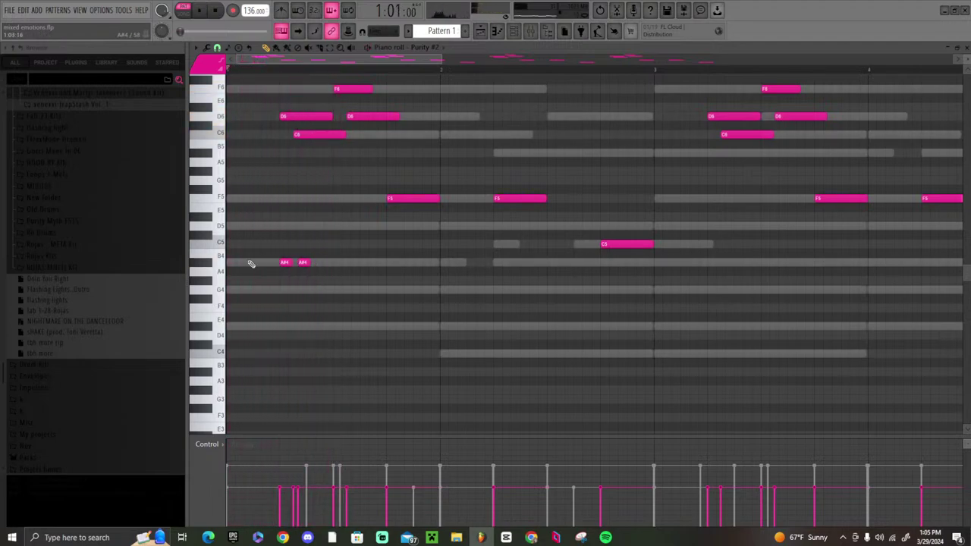
{"action": "key", "text": "space"}
{"action": "key", "text": "space"}
{"action": "key", "text": "space"}
{"action": "left_click", "coordinate": [321, 263]}
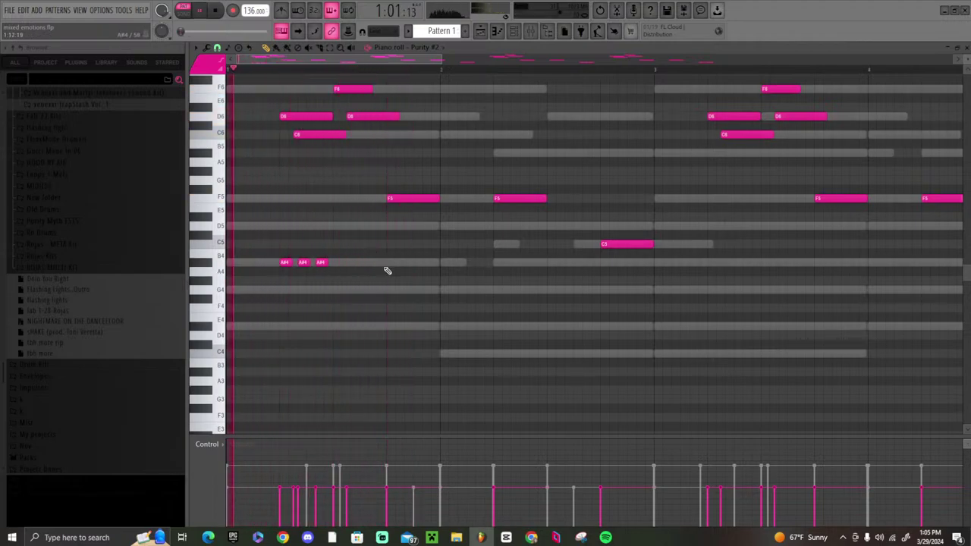
- Copy the group of three short A#4 notes to step 13 of bar 1
{"action": "left_click_drag", "start_coordinate": [388, 257], "coordinate": [68, 269]}
{"action": "key", "text": "ctrl+b"}
{"action": "left_click_drag", "start_coordinate": [335, 263], "coordinate": [392, 262]}
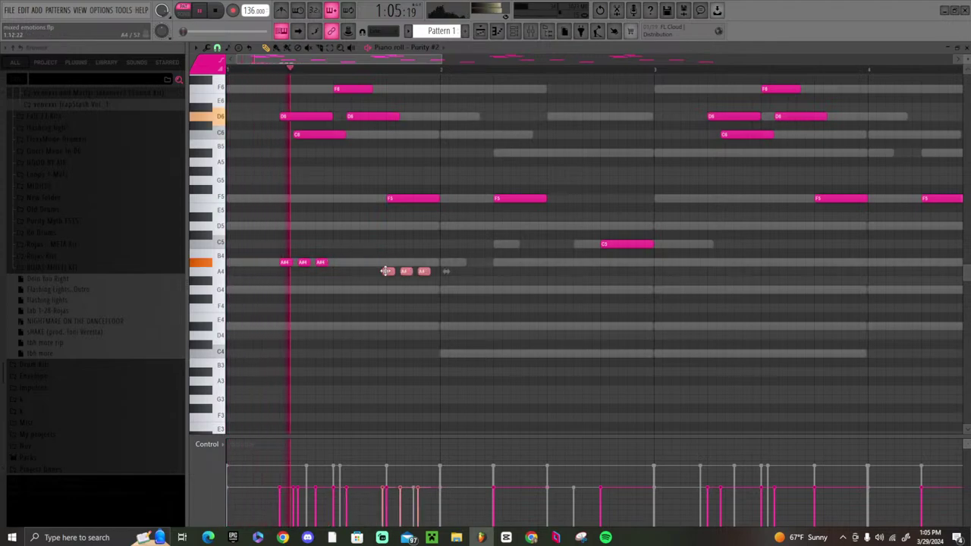
- Add D5 notes of about four steps at steps 1 and 9 of bar 2, and copy the A#4 group to step 5
{"action": "left_click", "coordinate": [442, 225]}
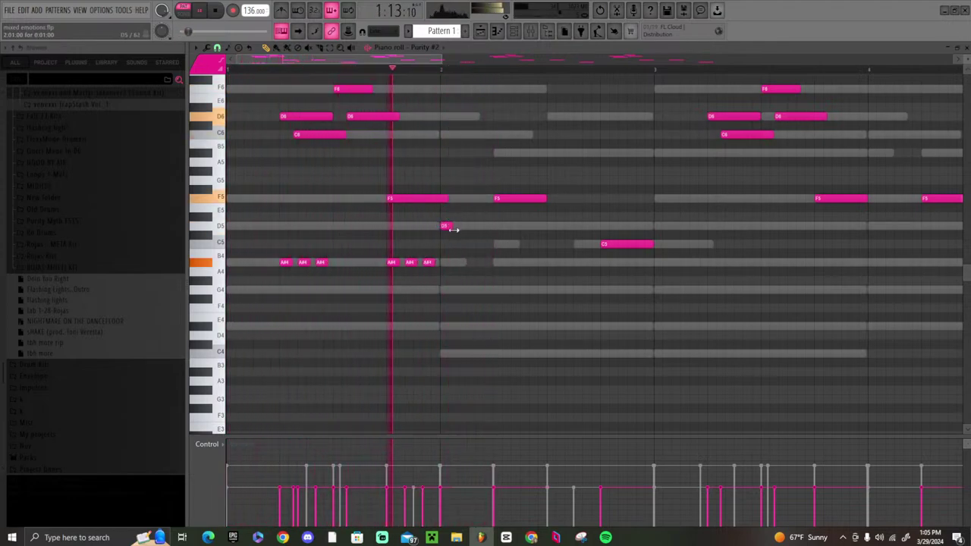
{"action": "left_click_drag", "start_coordinate": [452, 226], "coordinate": [499, 271]}
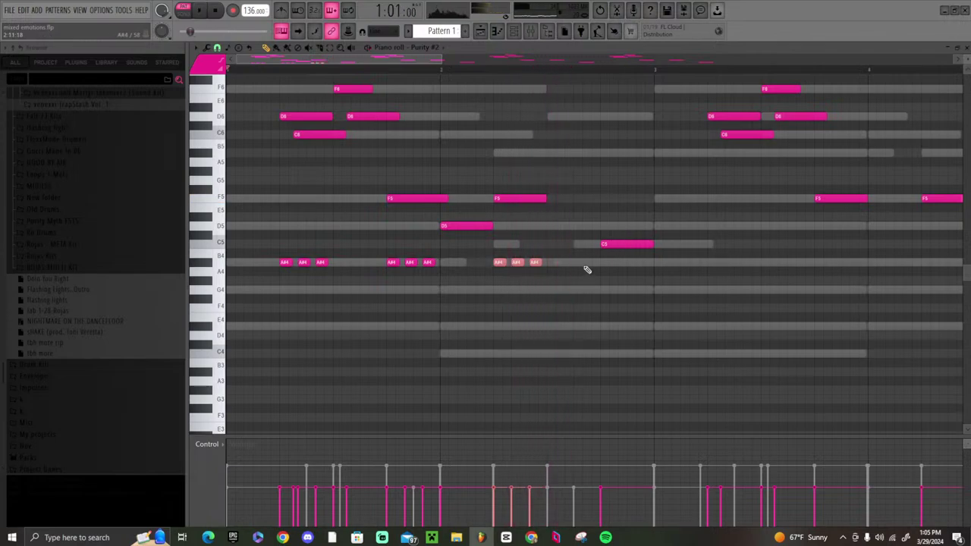
{"action": "left_click", "coordinate": [550, 226]}
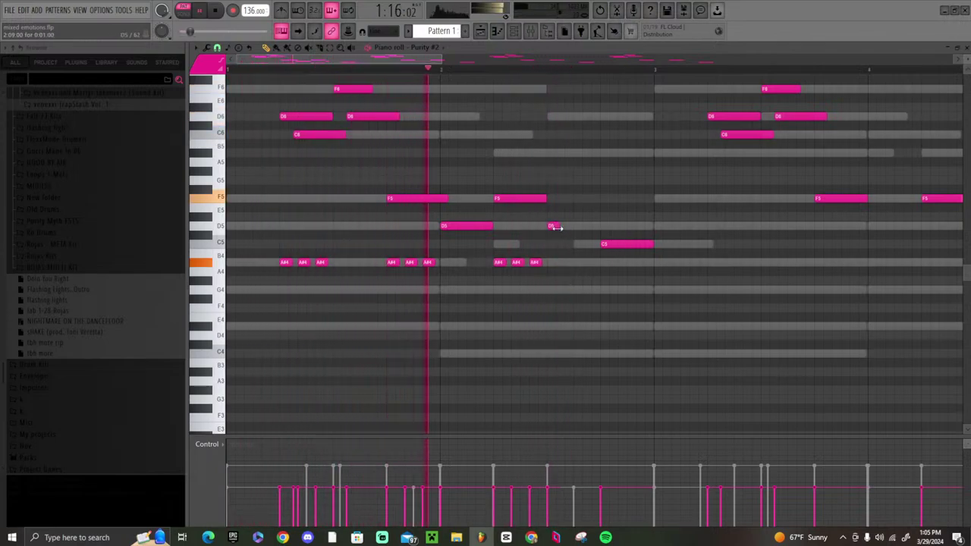
{"action": "left_click_drag", "start_coordinate": [556, 227], "coordinate": [604, 227]}
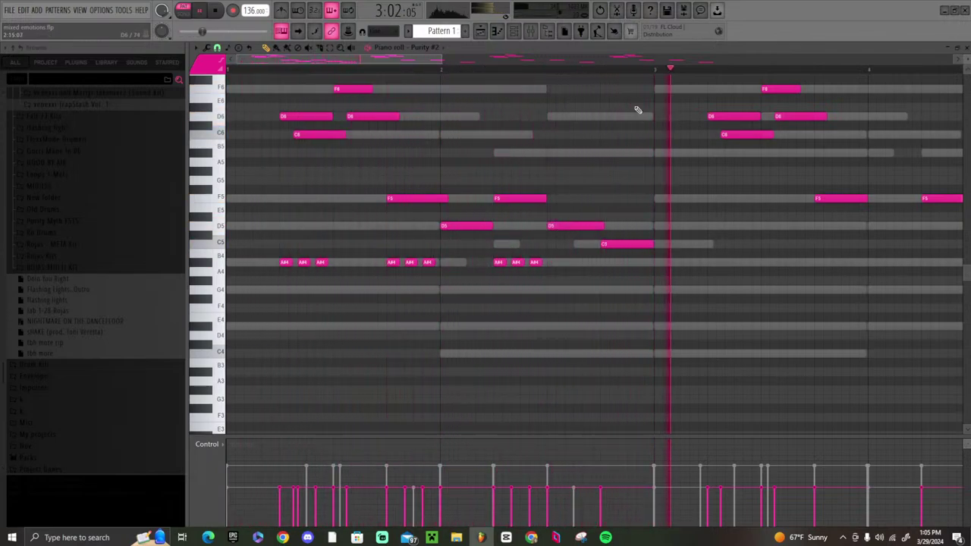
- Raise the A#4, C5, D5 and F5 notes in the first two bars by one octave and listen to the phrase
{"action": "left_click_drag", "start_coordinate": [684, 306], "coordinate": [239, 206]}
{"action": "key", "text": "ctrl+Up"}
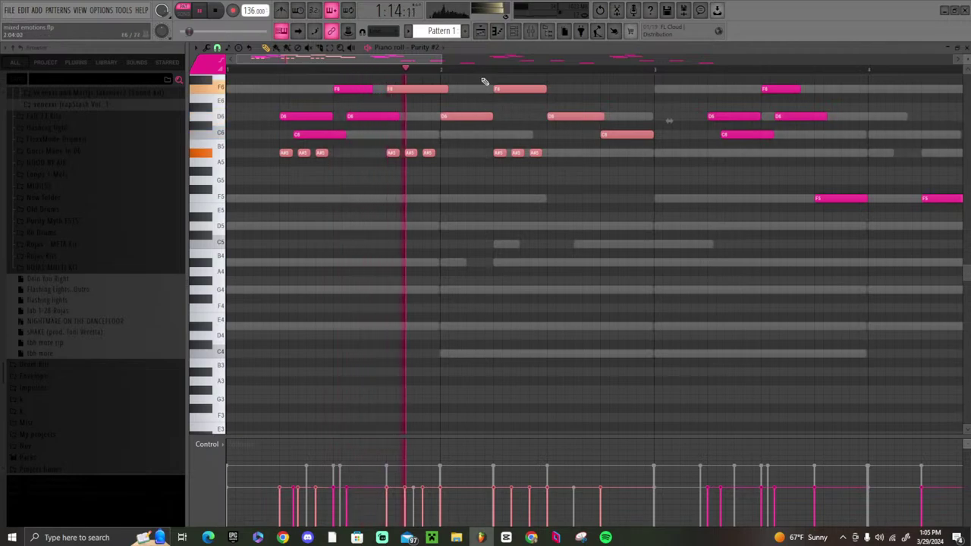
{"action": "scroll", "coordinate": [486, 76], "scroll_direction": "down", "scroll_amount": 4}
{"action": "scroll", "coordinate": [514, 153], "scroll_direction": "up", "scroll_amount": 2}
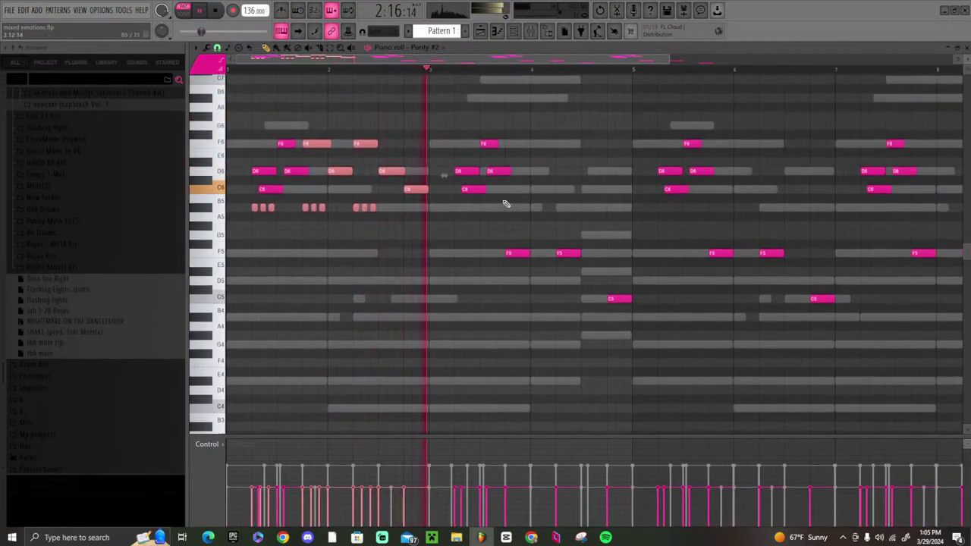
{"action": "key", "text": "space"}
- Delete the old phrase in bars 3 and 4 and replace it with a copy of the revised two-bar phrase
{"action": "left_click_drag", "start_coordinate": [641, 331], "coordinate": [468, 131]}
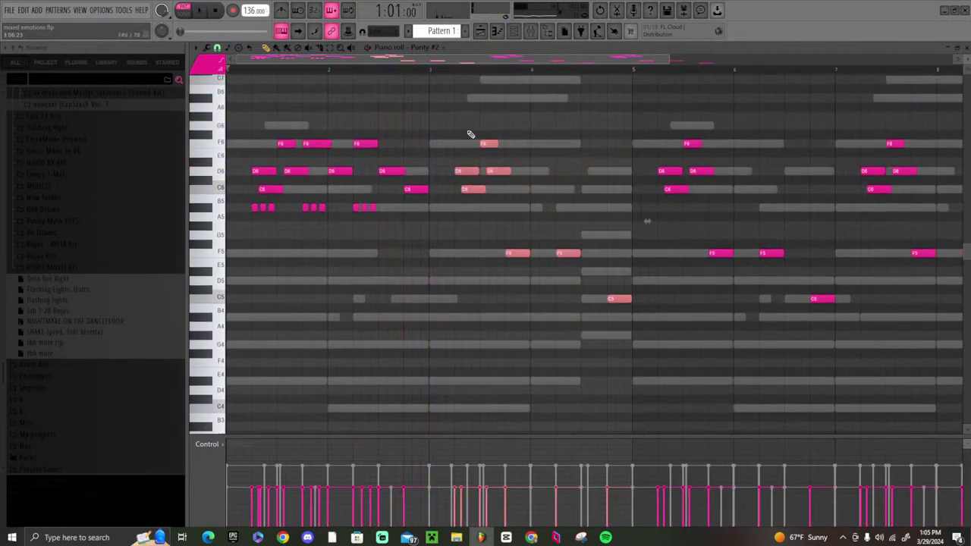
{"action": "key", "text": "Delete"}
{"action": "left_click_drag", "start_coordinate": [492, 258], "coordinate": [113, 65]}
{"action": "left_click_drag", "start_coordinate": [254, 185], "coordinate": [469, 196]}
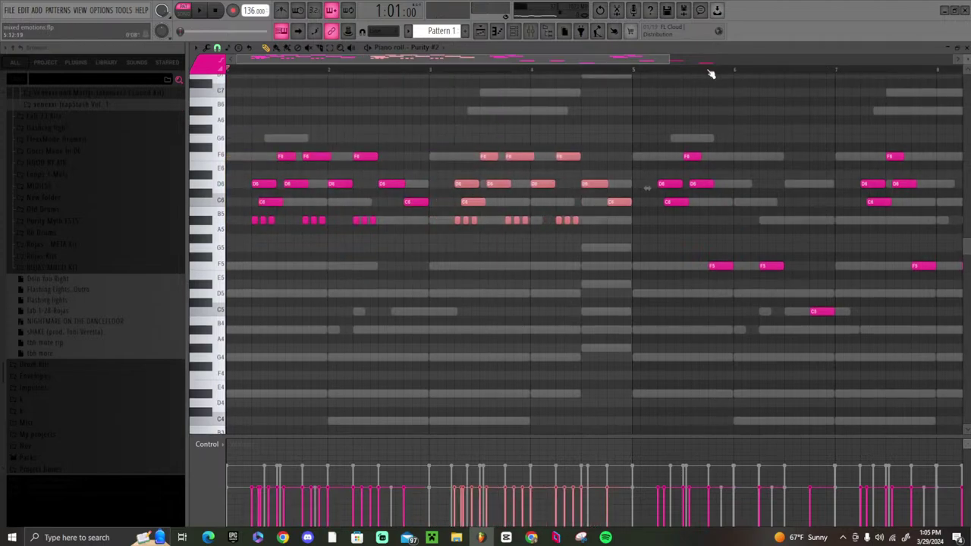
- Delete the old phrase in bars 5 to 8 and replace it with a copy of the revised four-bar phrase
{"action": "scroll", "coordinate": [710, 74], "scroll_direction": "down", "scroll_amount": 2}
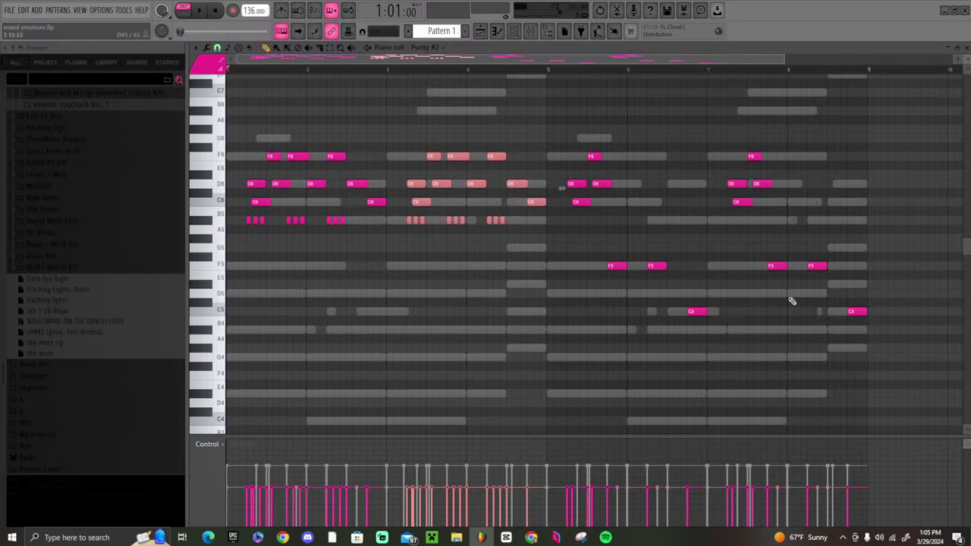
{"action": "left_click_drag", "start_coordinate": [863, 363], "coordinate": [579, 116]}
{"action": "key", "text": "Delete"}
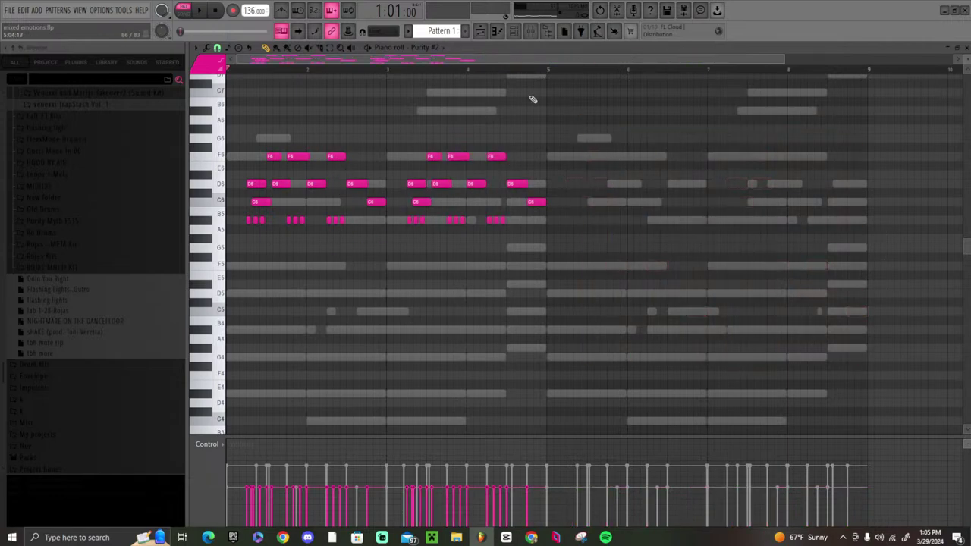
{"action": "scroll", "coordinate": [550, 79], "scroll_direction": "up", "scroll_amount": 2}
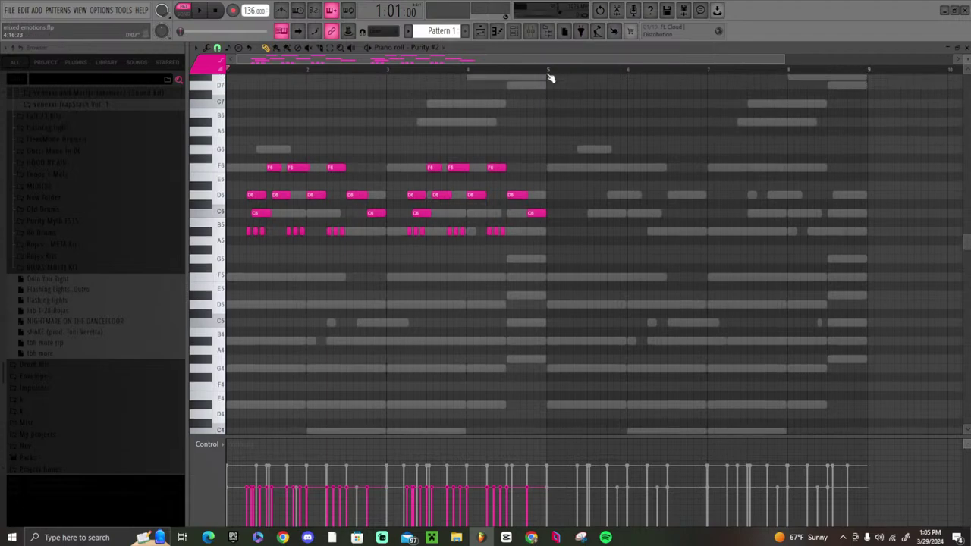
{"action": "left_click_drag", "start_coordinate": [548, 80], "coordinate": [228, 72]}
{"action": "key", "text": "ctrl+b"}
{"action": "key", "text": "ctrl+d"}
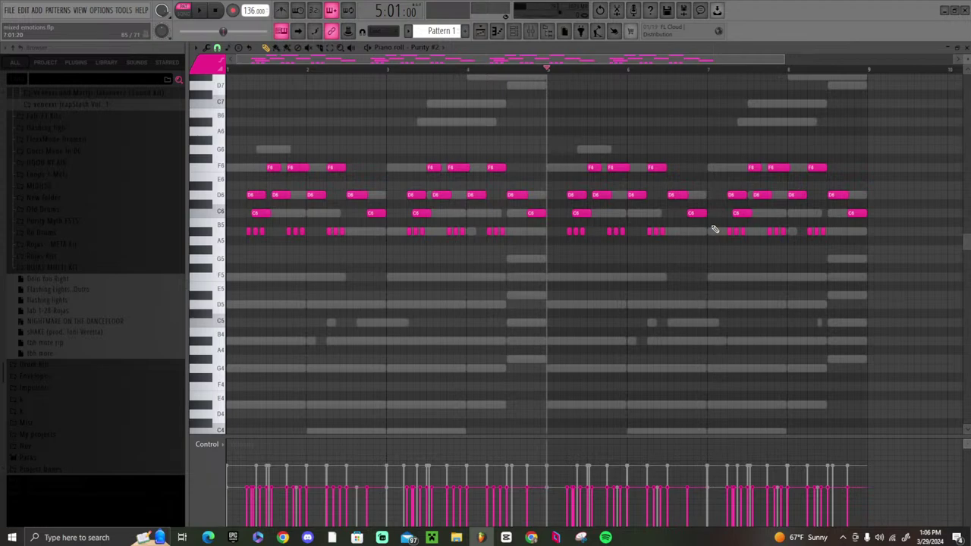
{"action": "key", "text": "space"}
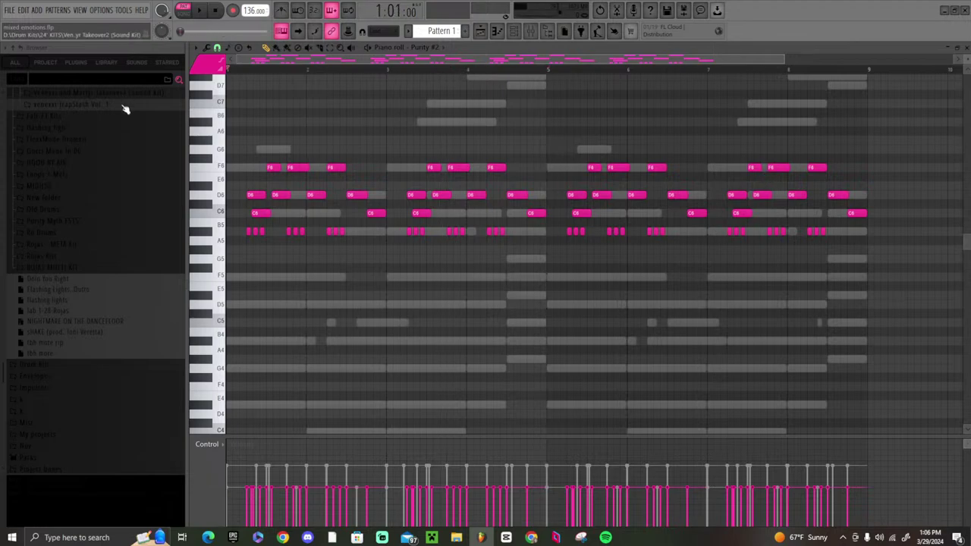
- Delete the groups of three short A#5 notes at step 13 of bars 1, 3, 5 and 7 during playback
{"action": "key", "text": "space"}
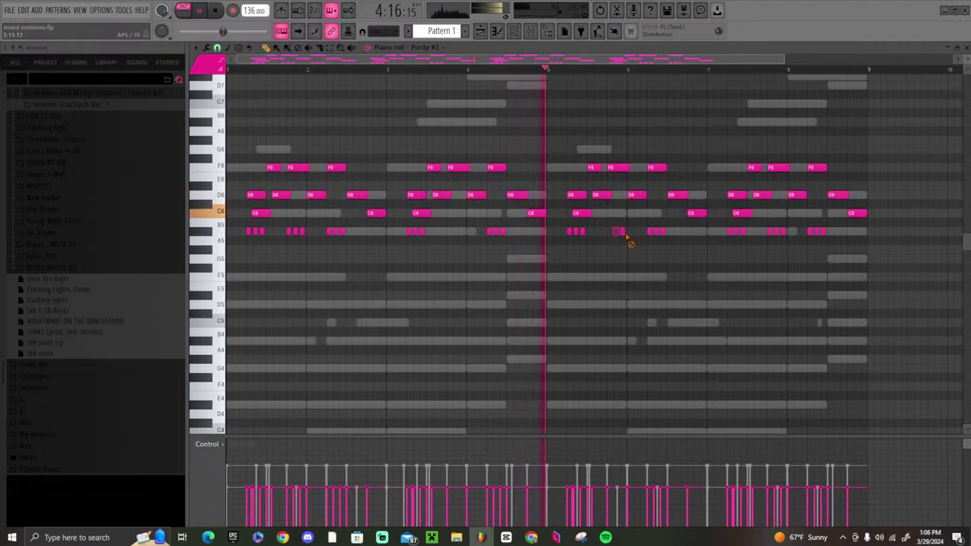
{"action": "right_click", "coordinate": [777, 231]}
{"action": "right_click", "coordinate": [296, 231]}
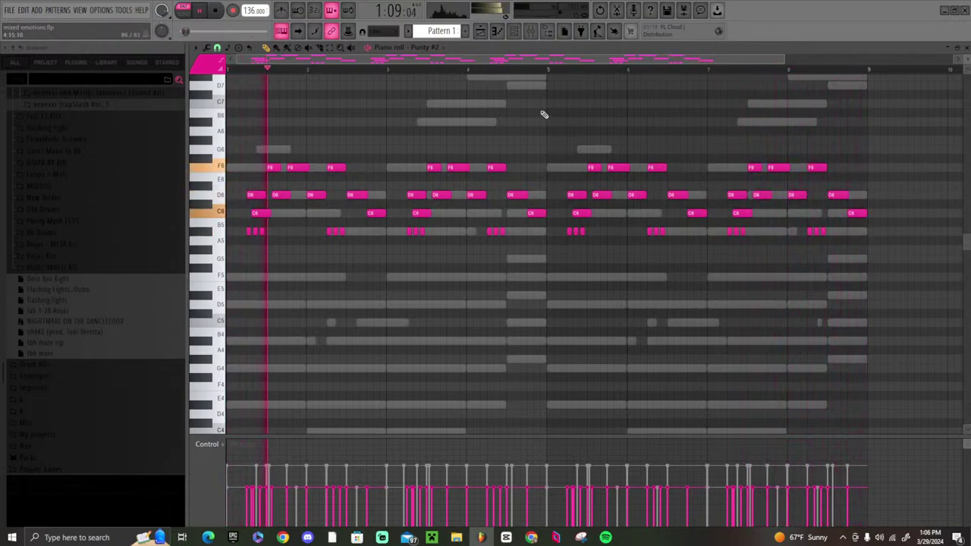
- Audition Lead Synth presets including Grassy, Dist Pulse and Simple Pulse for the second Purity instrument, and choose Some-Rect
{"action": "left_click", "coordinate": [533, 34]}
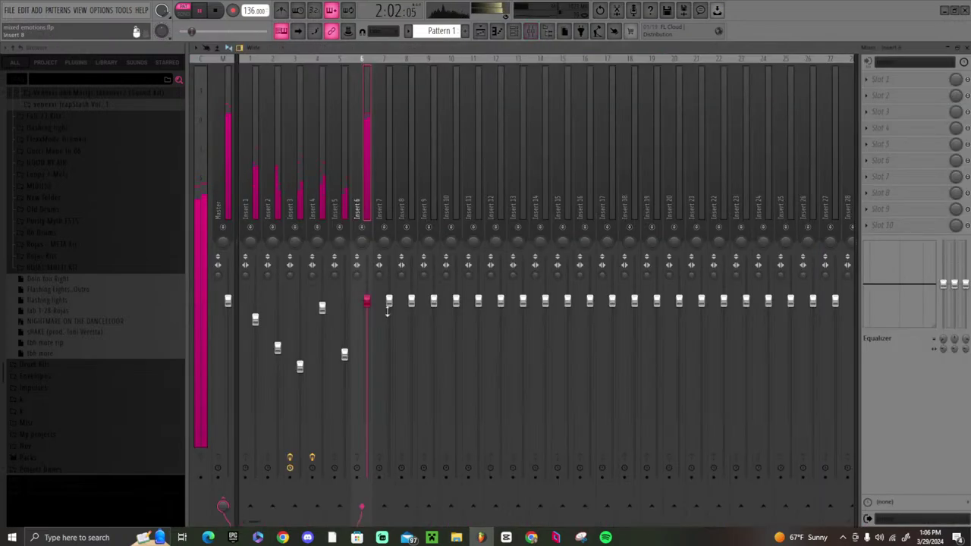
{"action": "left_click", "coordinate": [516, 33]}
{"action": "left_click", "coordinate": [290, 432]}
{"action": "left_click", "coordinate": [390, 369]}
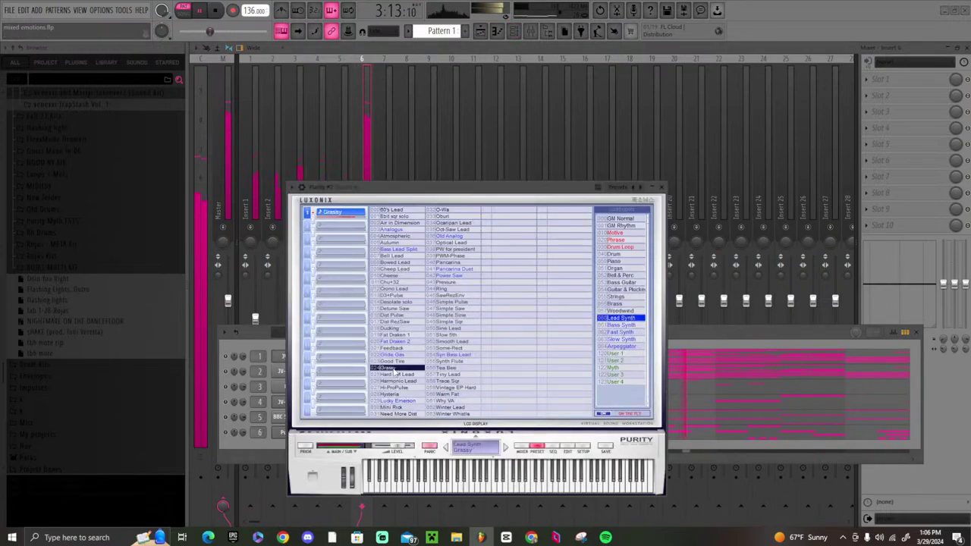
{"action": "left_click", "coordinate": [391, 316]}
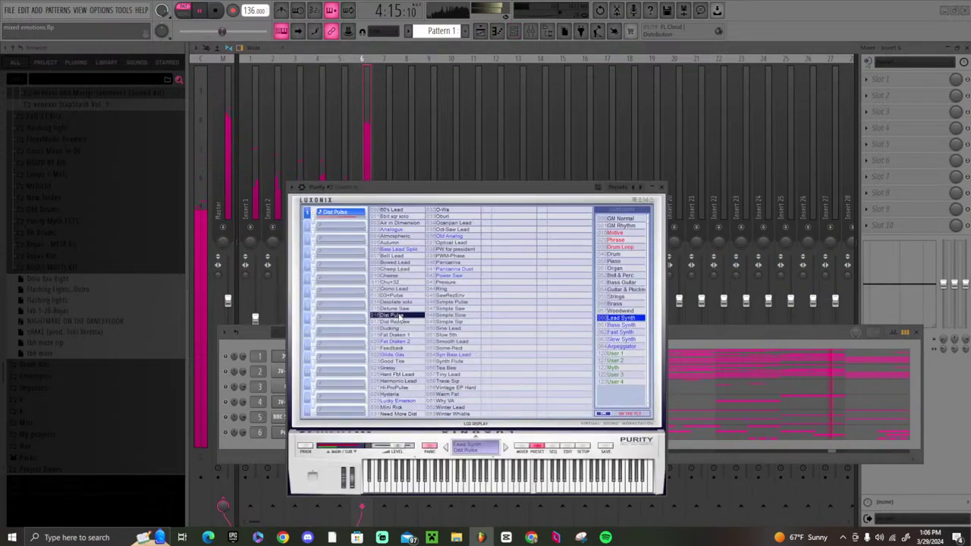
{"action": "left_click", "coordinate": [439, 317]}
{"action": "left_click", "coordinate": [451, 302]}
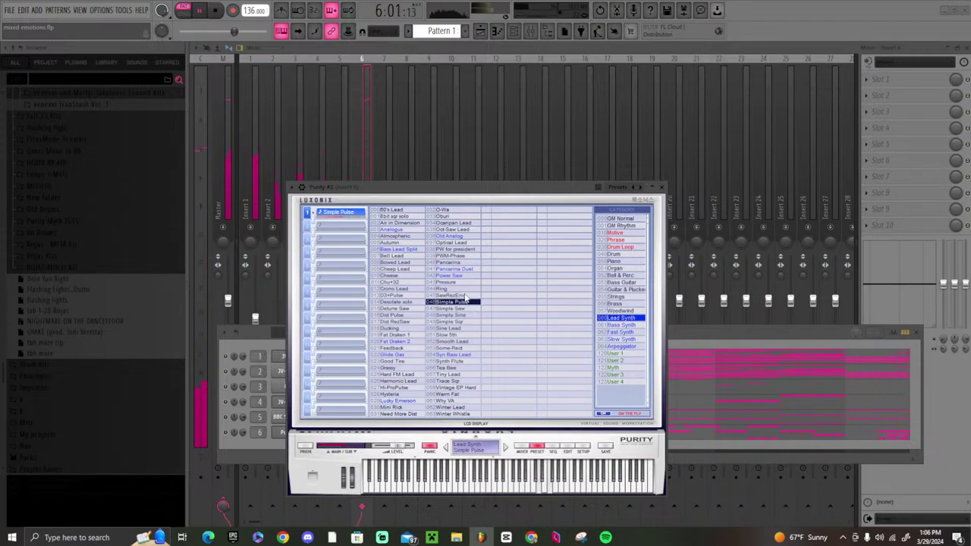
{"action": "left_click", "coordinate": [452, 295]}
{"action": "left_click", "coordinate": [452, 348]}
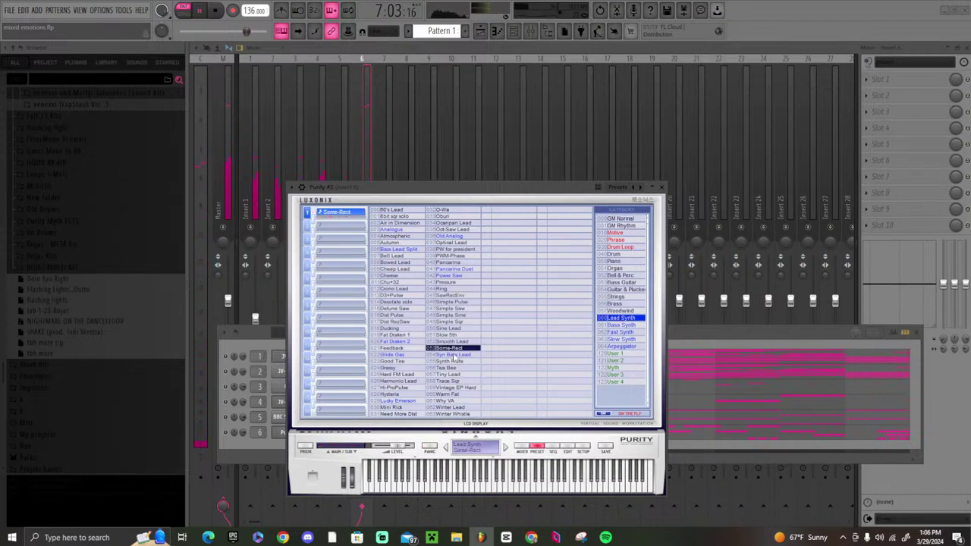
{"action": "left_click", "coordinate": [663, 187]}
{"action": "left_click", "coordinate": [916, 332]}
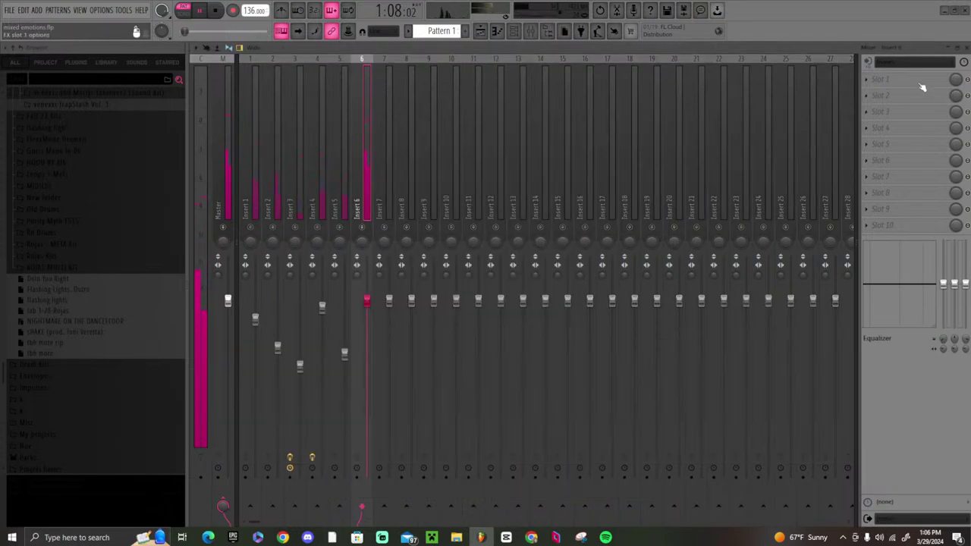
- Load EffectRack in the first effect slot of Insert 6 and browse its Sound Design and Delays presets
{"action": "left_click", "coordinate": [899, 82]}
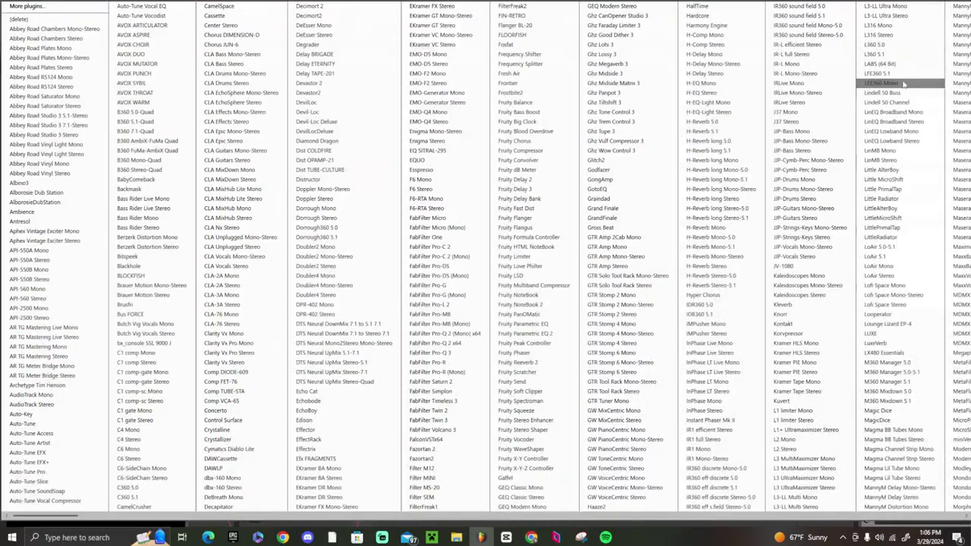
{"action": "left_click", "coordinate": [334, 451]}
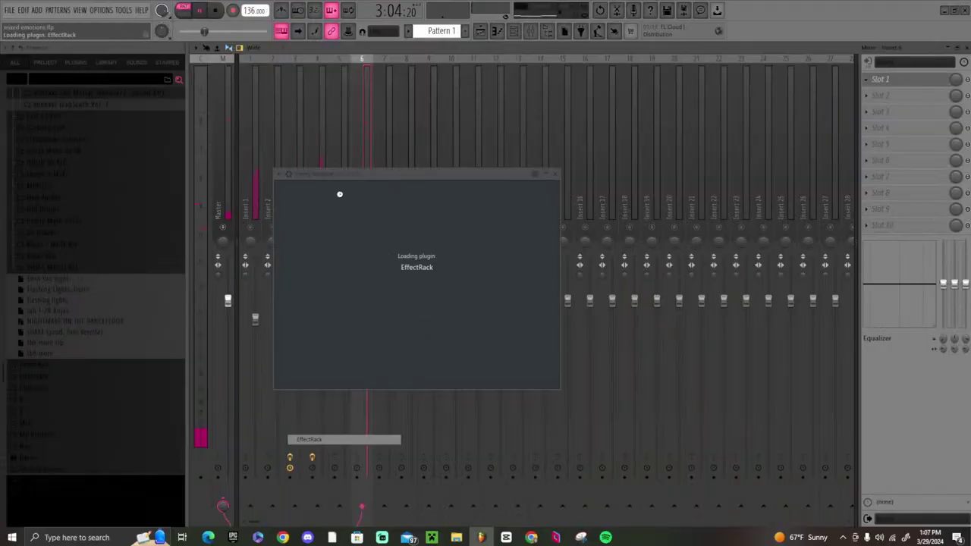
{"action": "left_click", "coordinate": [372, 190]}
{"action": "mouse_move", "coordinate": [370, 271]}
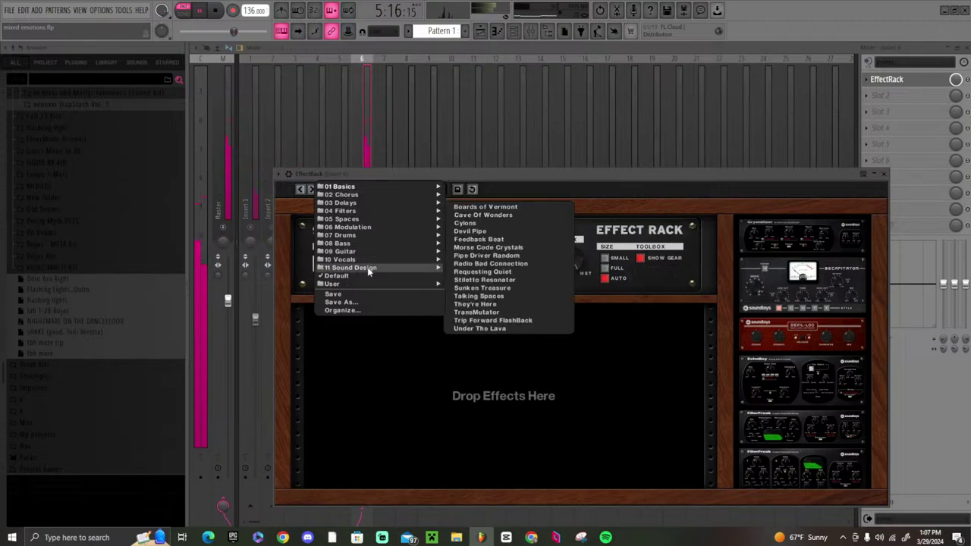
{"action": "mouse_move", "coordinate": [357, 202]}
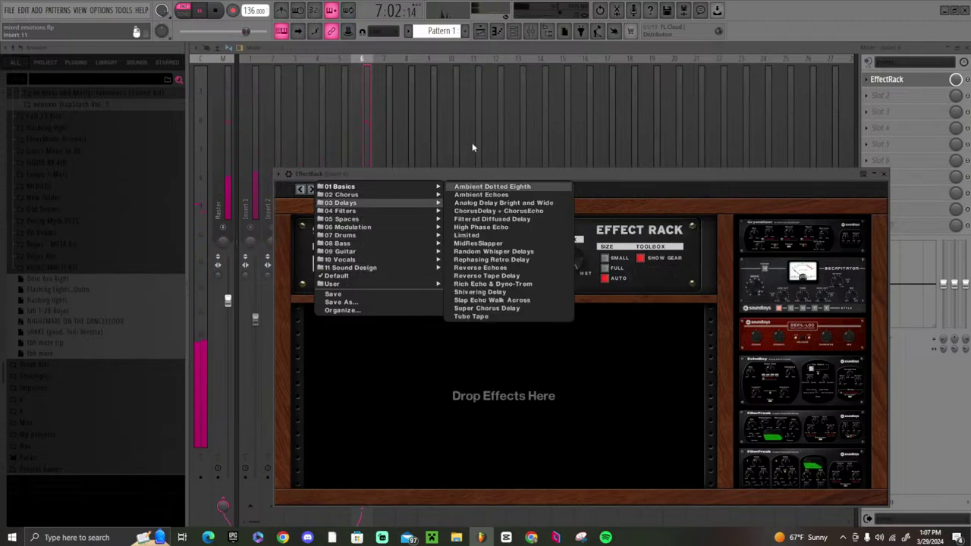
- Replace the D6 note at the start of bar 2 with an F5 note lasting half a bar
{"action": "left_click", "coordinate": [497, 31]}
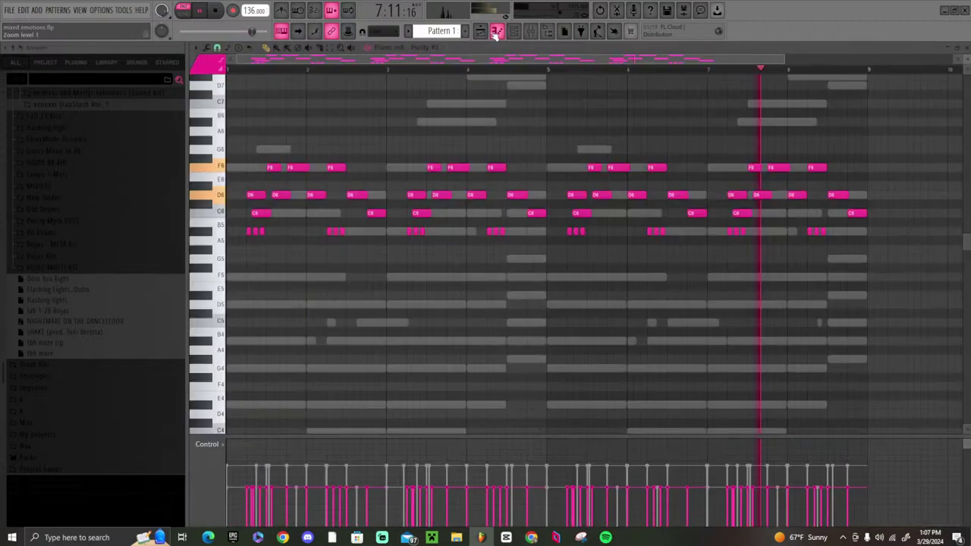
{"action": "left_click", "coordinate": [310, 277]}
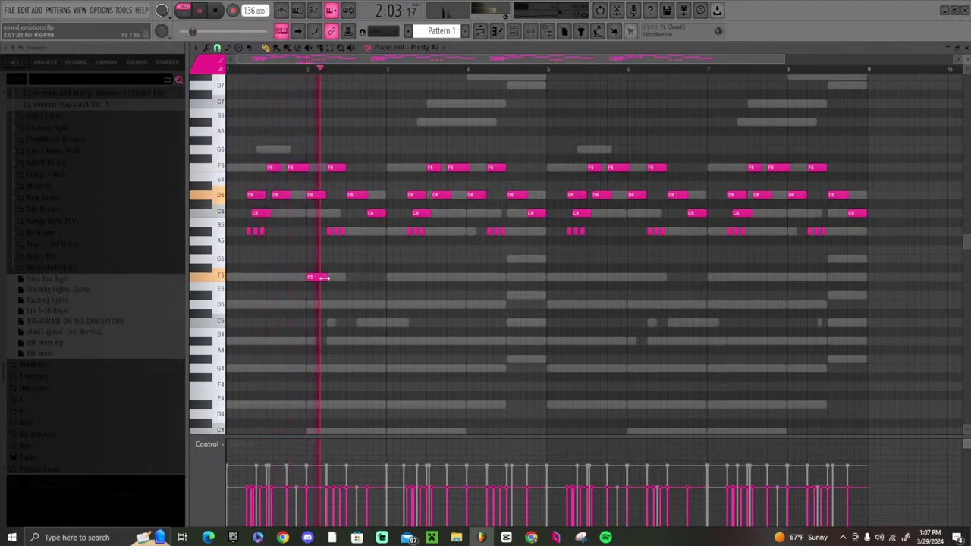
{"action": "key", "text": "space"}
{"action": "key", "text": "space"}
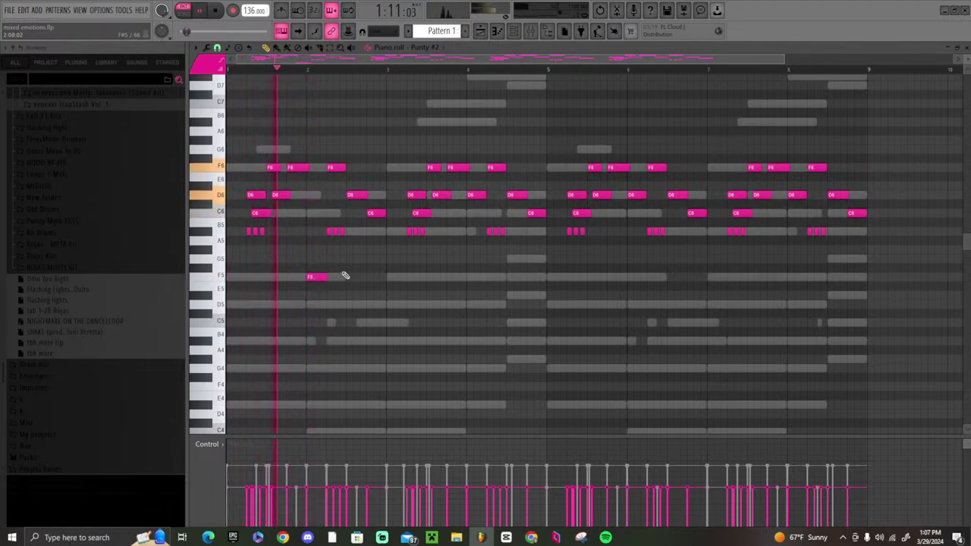
{"action": "mouse_move", "coordinate": [332, 277]}
{"action": "left_mouse_down"}
{"action": "mouse_move", "coordinate": [359, 280]}
{"action": "mouse_move", "coordinate": [347, 277]}
{"action": "left_mouse_up"}
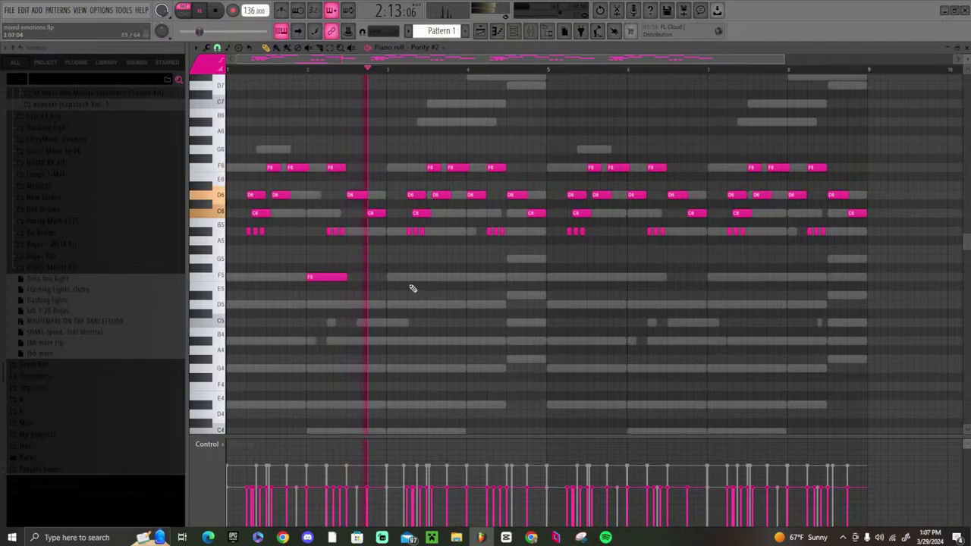
- Replace the D6 notes at the start of bars 4, 6 and 8 with half-bar F5 notes and listen to the loop
{"action": "left_click", "coordinate": [471, 278]}
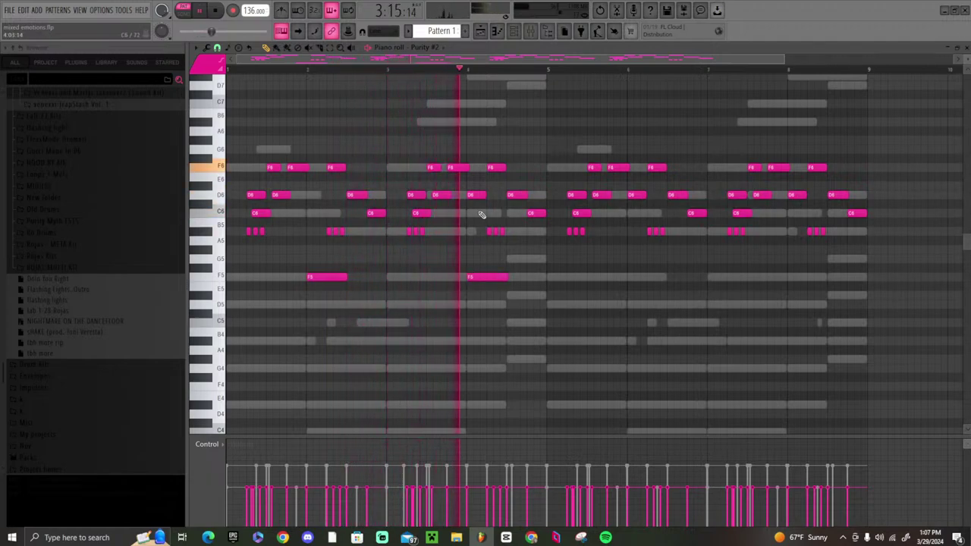
{"action": "left_click", "coordinate": [627, 276]}
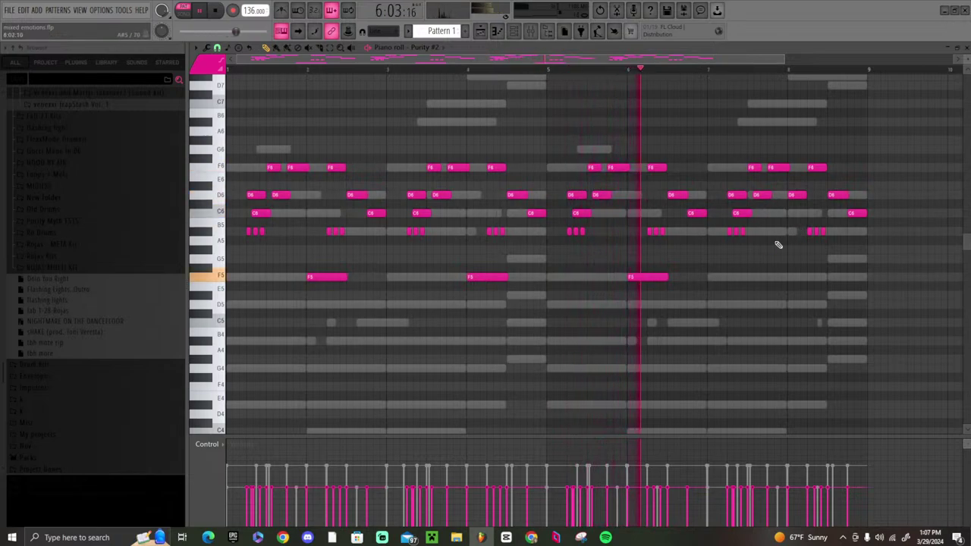
{"action": "left_click", "coordinate": [789, 277]}
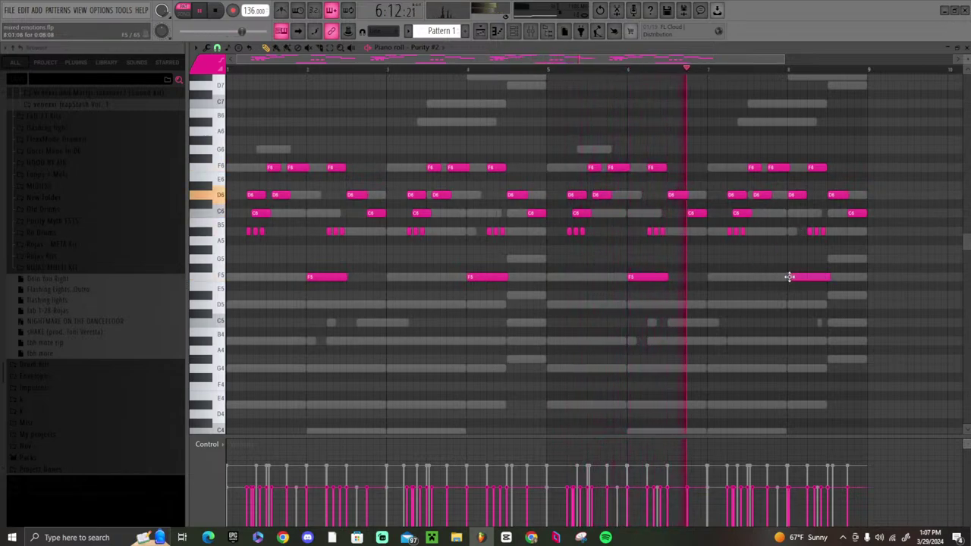
{"action": "right_click", "coordinate": [796, 195]}
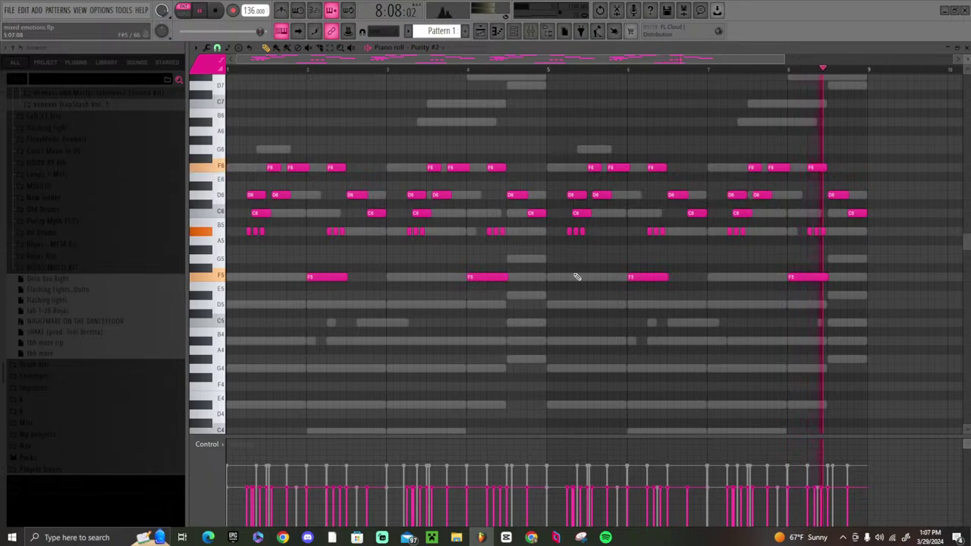
{"action": "key", "text": "space"}
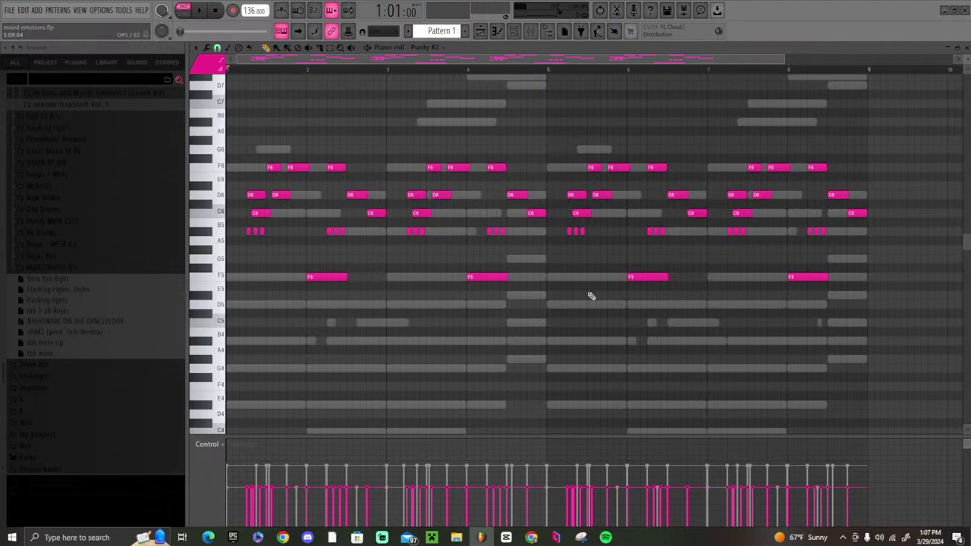
- Load Fruity Parametric EQ in the first effect slot of the Master track
{"action": "left_click", "coordinate": [531, 30]}
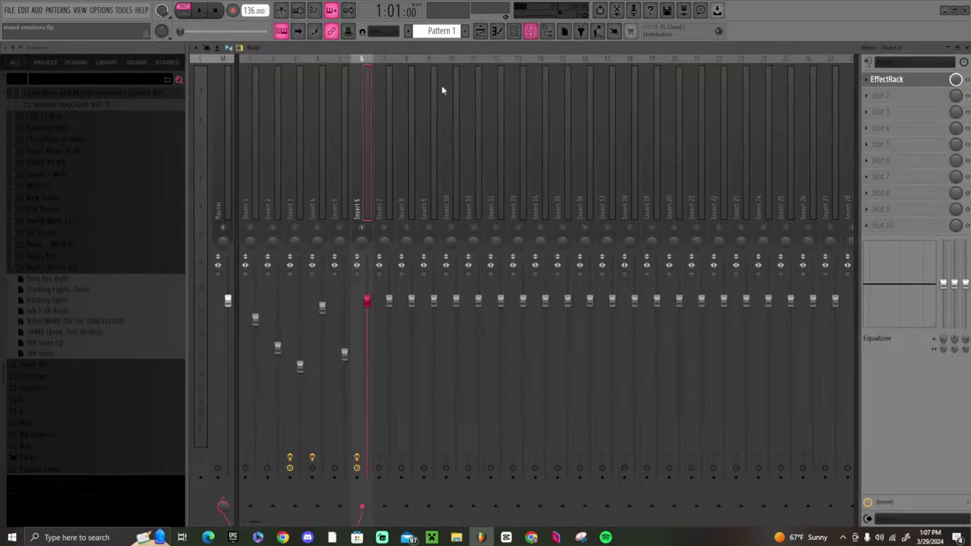
{"action": "left_click", "coordinate": [231, 154]}
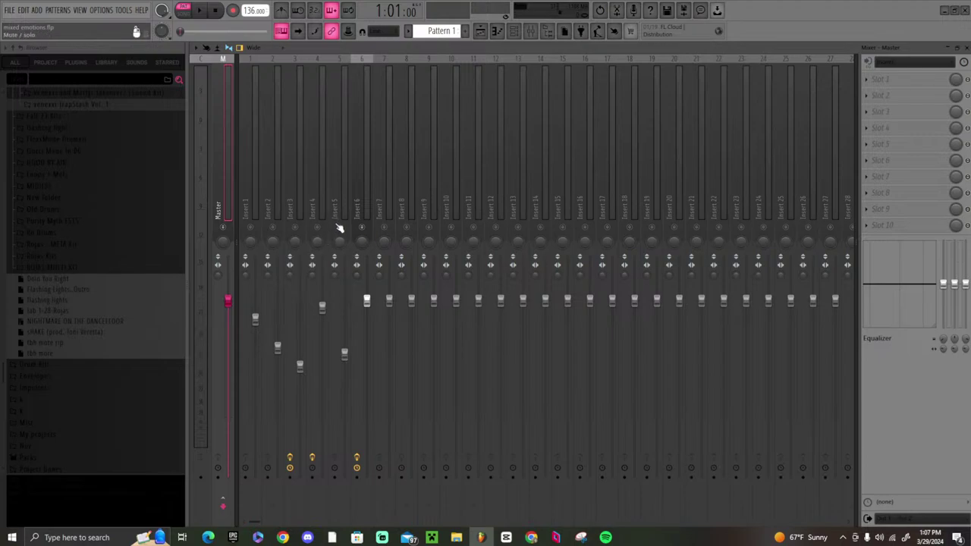
{"action": "left_click", "coordinate": [882, 79]}
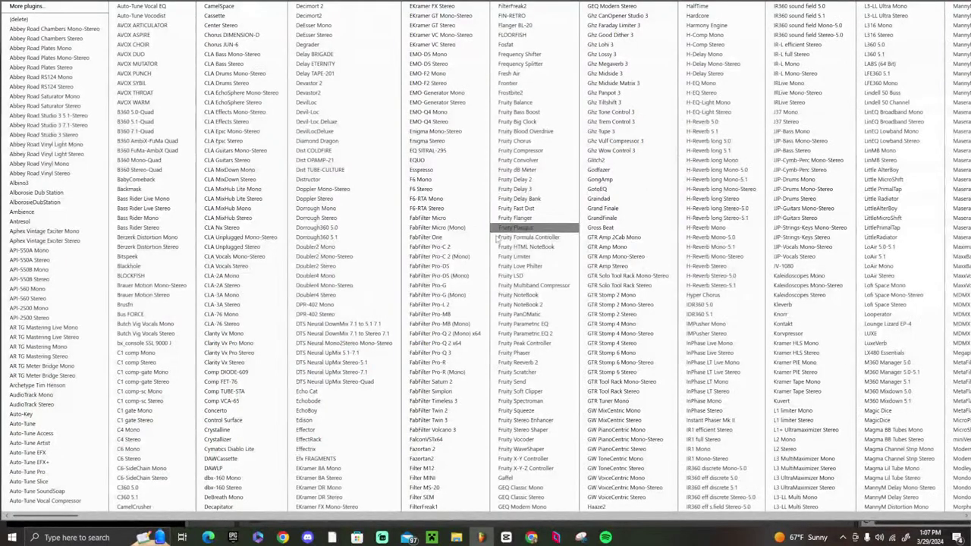
{"action": "left_click", "coordinate": [524, 324]}
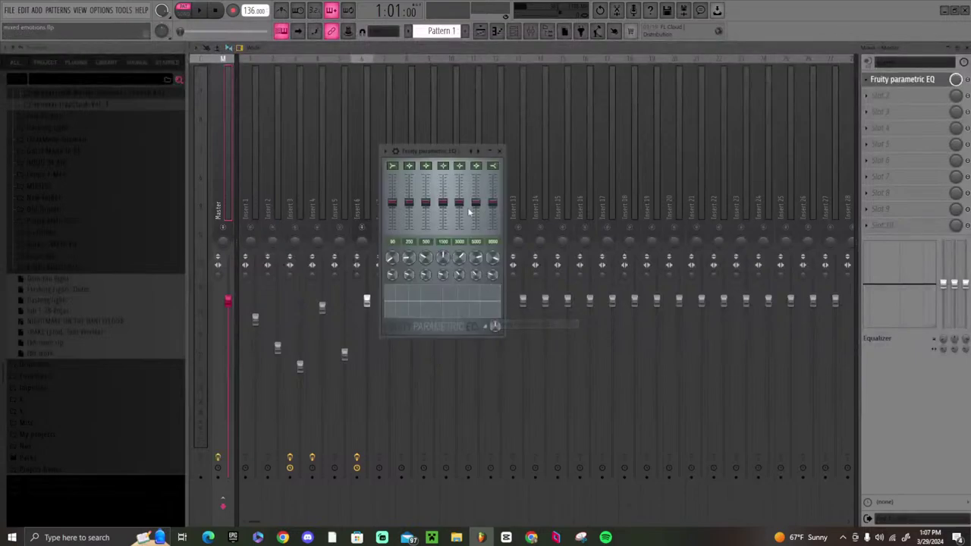
{"action": "left_click", "coordinate": [499, 151]}
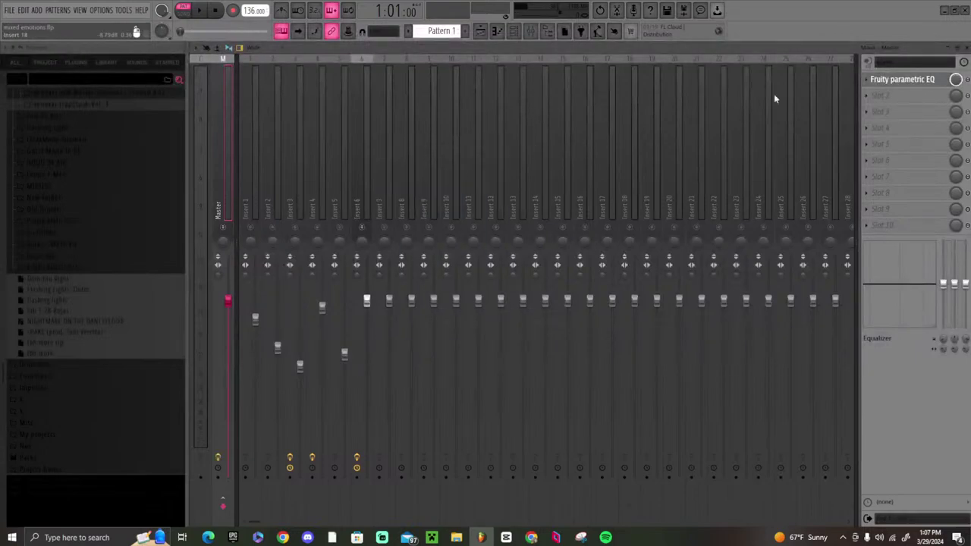
{"action": "left_click", "coordinate": [879, 81]}
{"action": "left_click", "coordinate": [877, 104]}
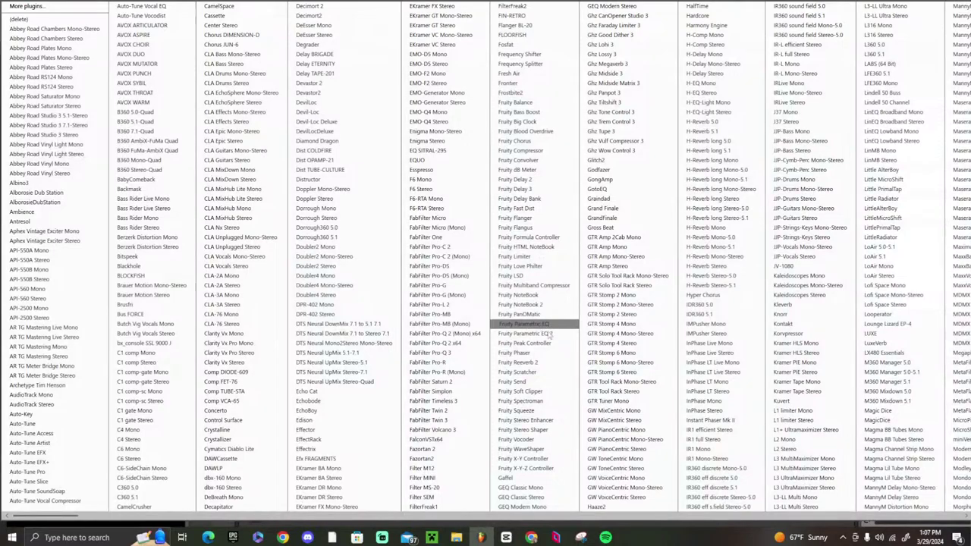
{"action": "left_click", "coordinate": [545, 325]}
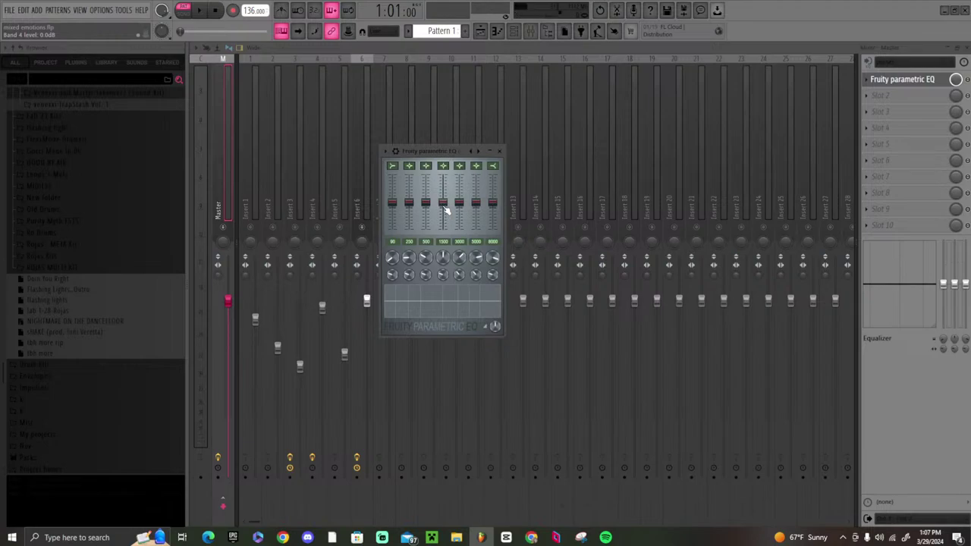
- Slightly raise the 1500 Hz, 8000 Hz and 80 Hz band levels in the Master track's Fruity Parametric EQ
{"action": "left_click_drag", "start_coordinate": [446, 211], "coordinate": [446, 206]}
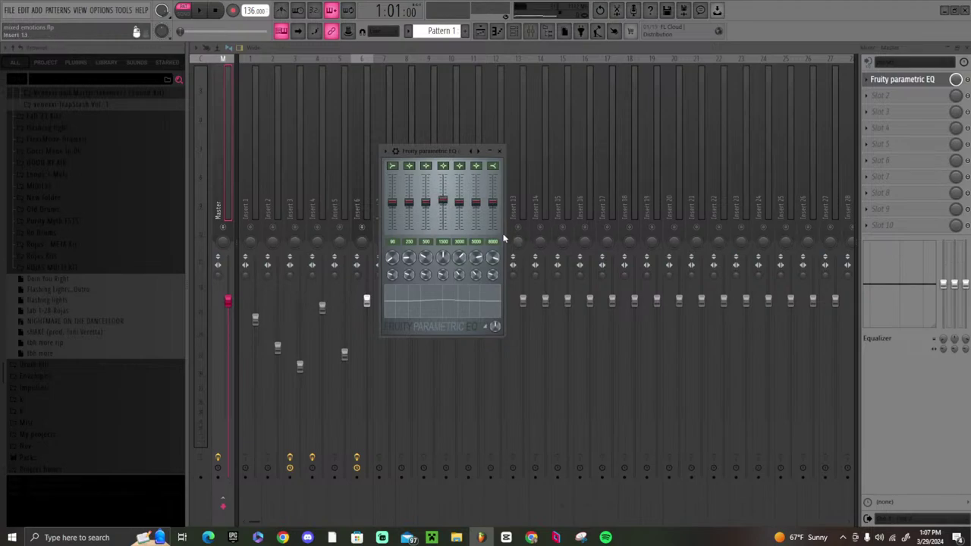
{"action": "left_click_drag", "start_coordinate": [494, 210], "coordinate": [494, 208]}
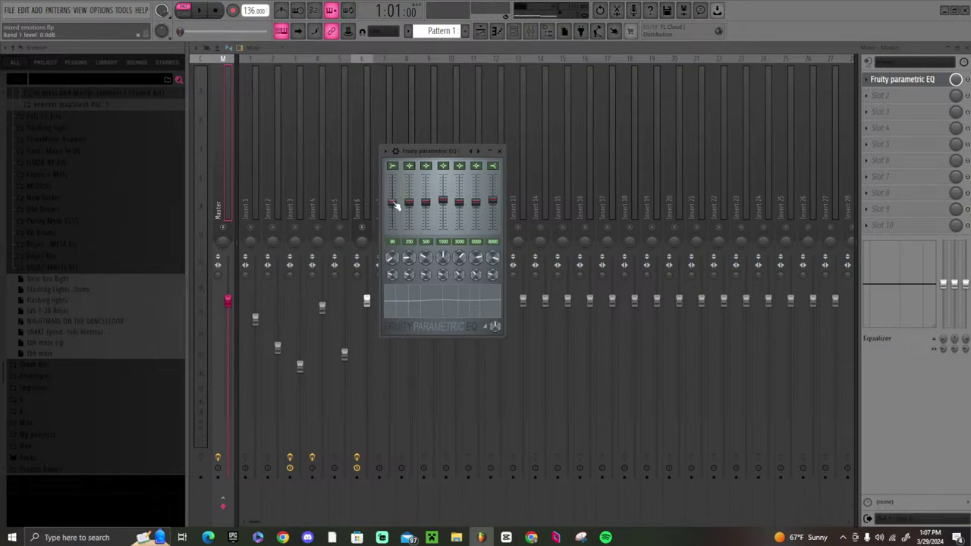
{"action": "left_click_drag", "start_coordinate": [396, 205], "coordinate": [396, 203]}
- Load Fruity Soft Clipper in the third Master effect slot, set its post gain to 82%, and listen to the loop
{"action": "left_click", "coordinate": [872, 119]}
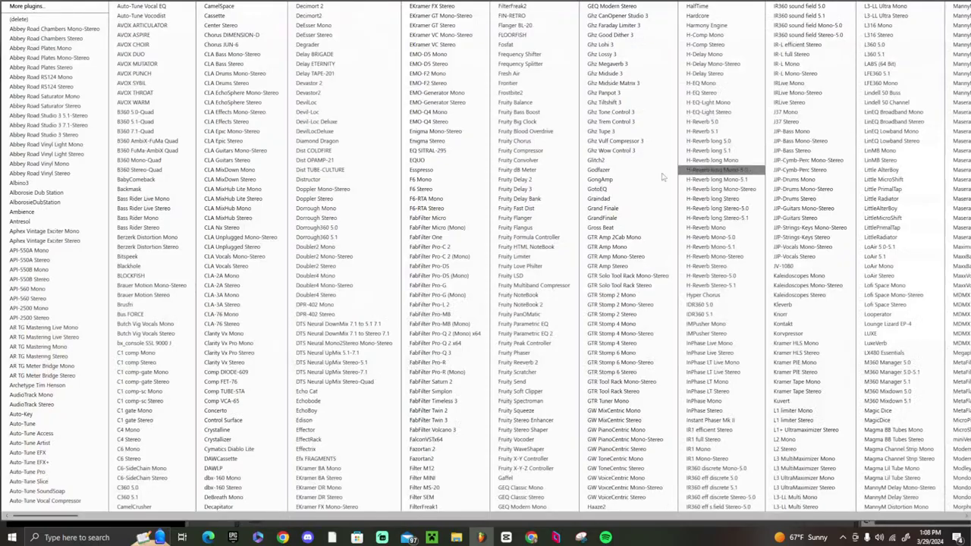
{"action": "left_click", "coordinate": [540, 391]}
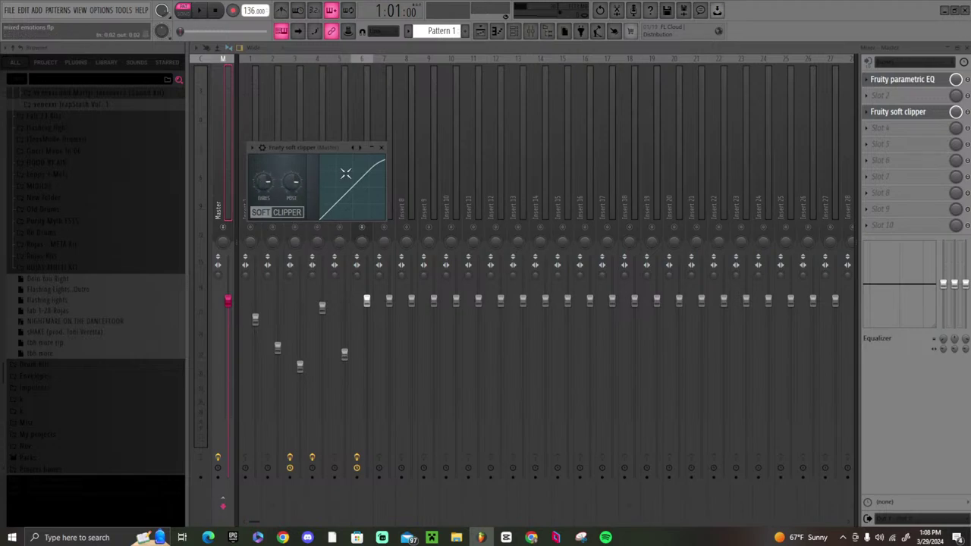
{"action": "left_click_drag", "start_coordinate": [293, 190], "coordinate": [292, 179]}
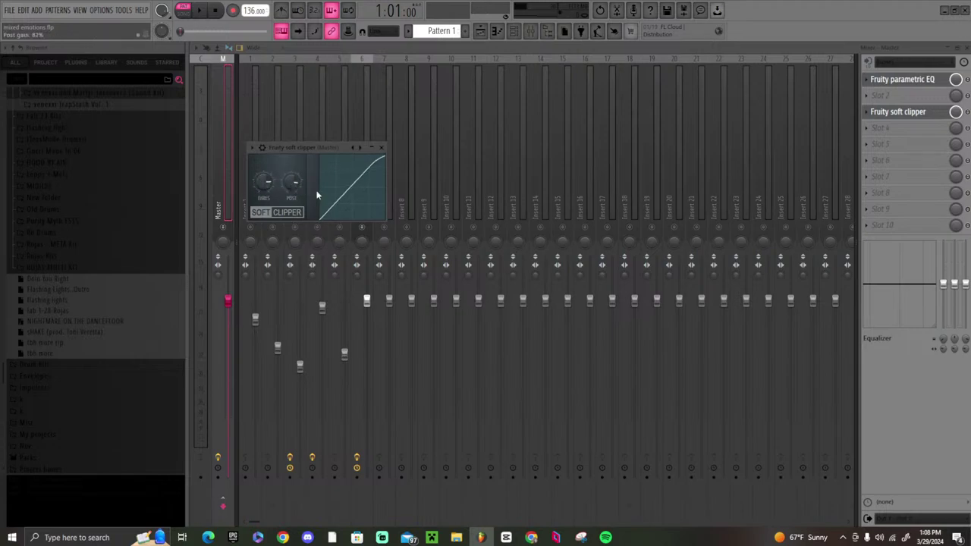
{"action": "key", "text": "space"}
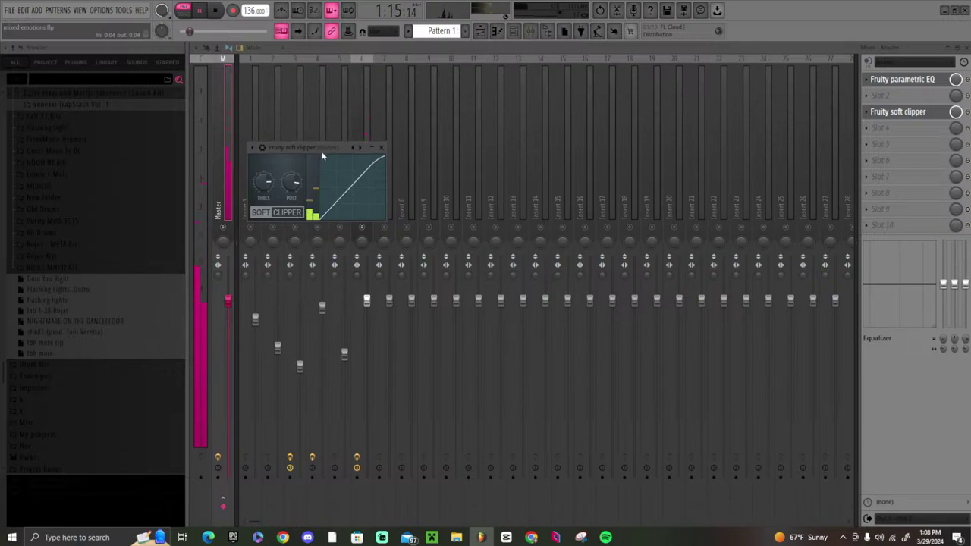
{"action": "key", "text": "space"}
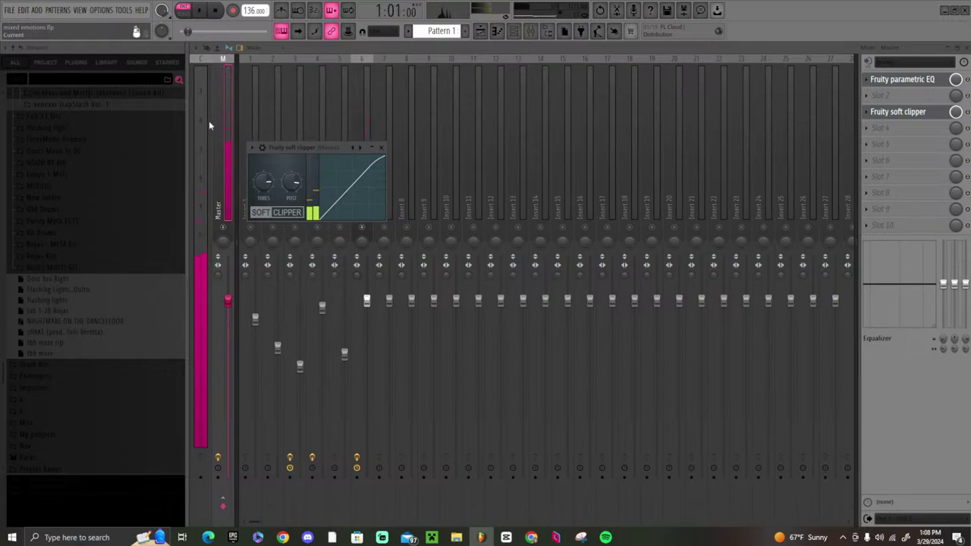
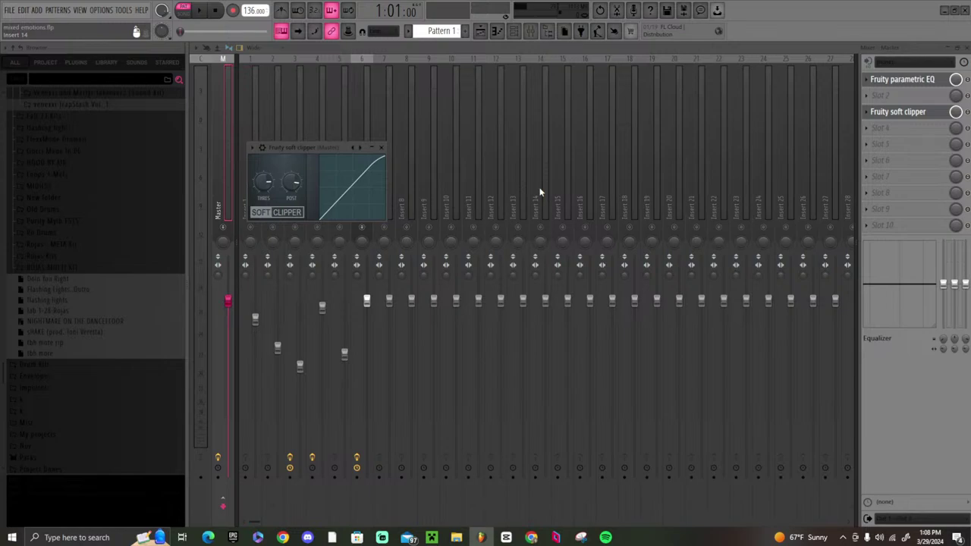
{"action": "left_click", "coordinate": [485, 30]}
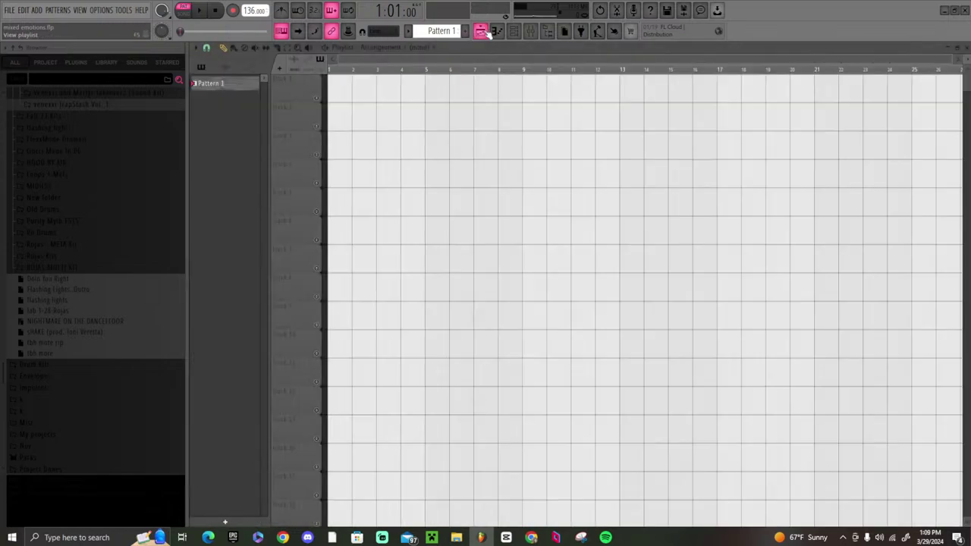
{"action": "left_click", "coordinate": [497, 30]}
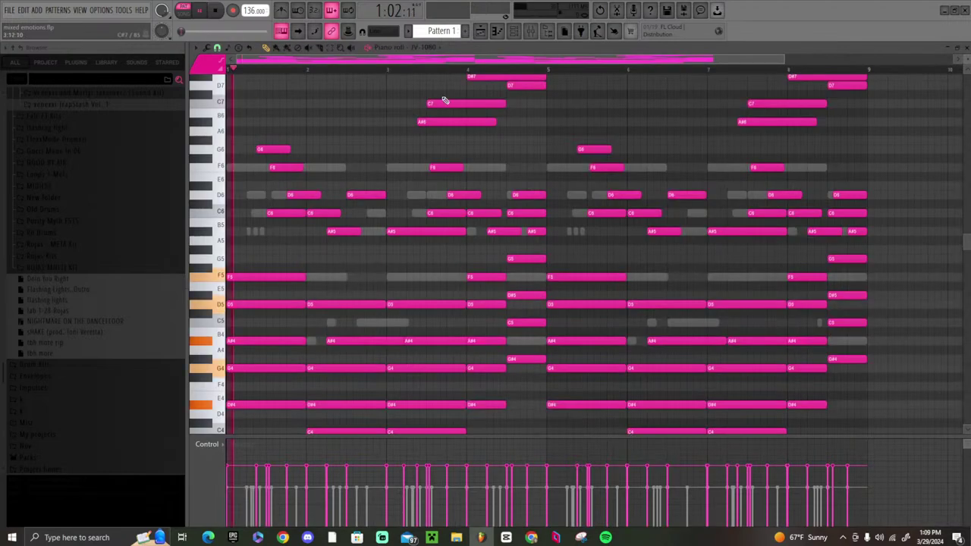
{"action": "left_click", "coordinate": [530, 32]}
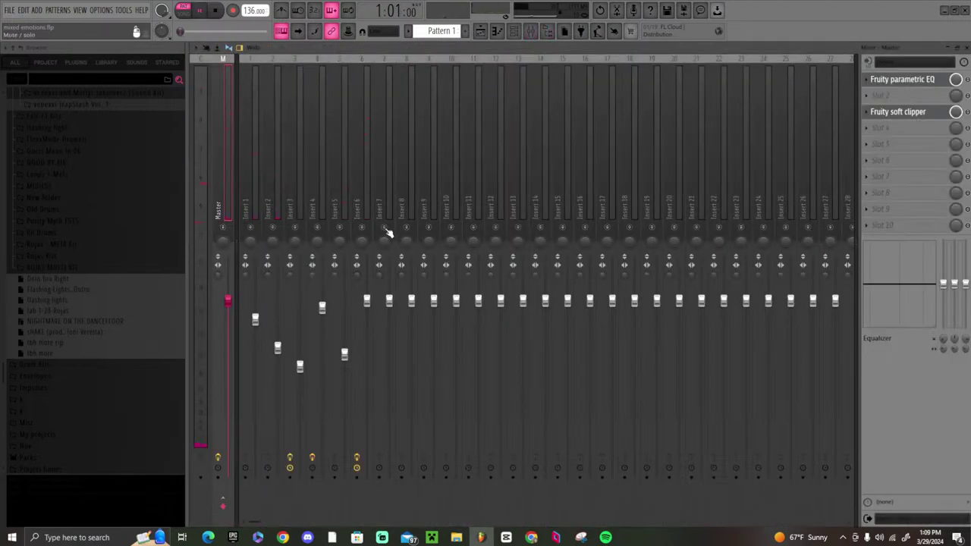
{"action": "key", "text": "space"}
- Audition the Rephasing Retro Delay and Reverse Echoes presets in Insert 6's EffectRack while the loop plays
{"action": "left_click", "coordinate": [367, 207]}
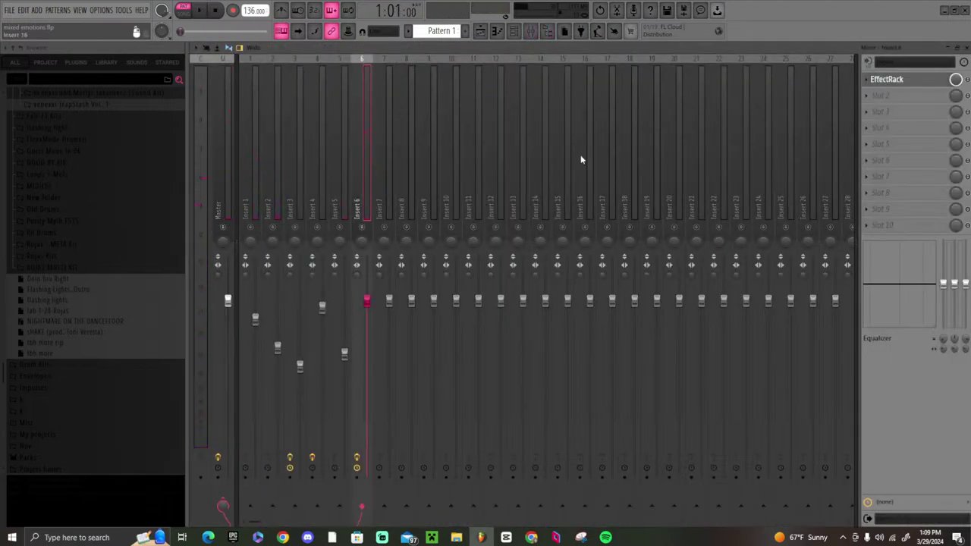
{"action": "left_click", "coordinate": [887, 79]}
{"action": "left_click", "coordinate": [311, 189]}
{"action": "mouse_move", "coordinate": [342, 202]}
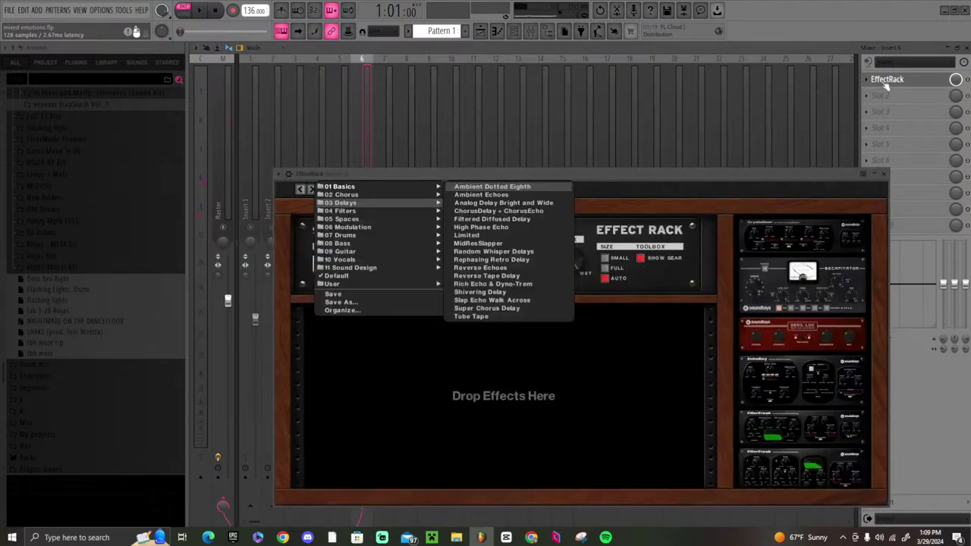
{"action": "left_click", "coordinate": [497, 260]}
{"action": "key", "text": "space"}
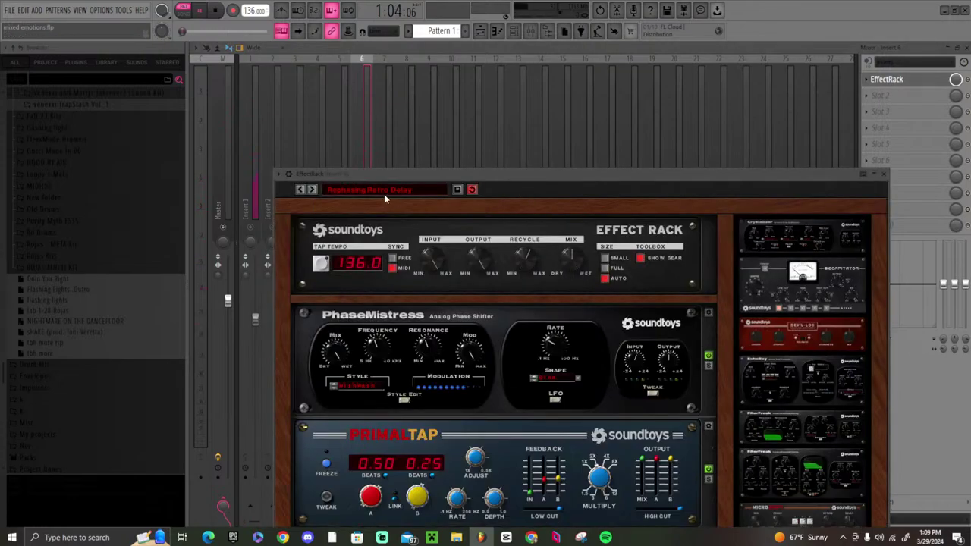
{"action": "left_click", "coordinate": [317, 191]}
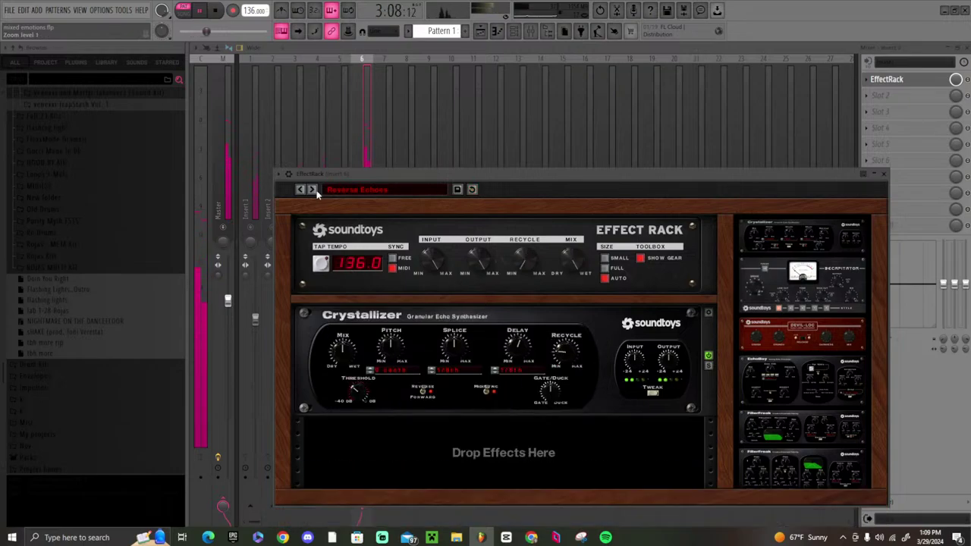
- Close EffectRack and set Insert 6's low, mid and high equalizer levels to -18.0, -6.8 and -12.2 dB
{"action": "left_click", "coordinate": [884, 174]}
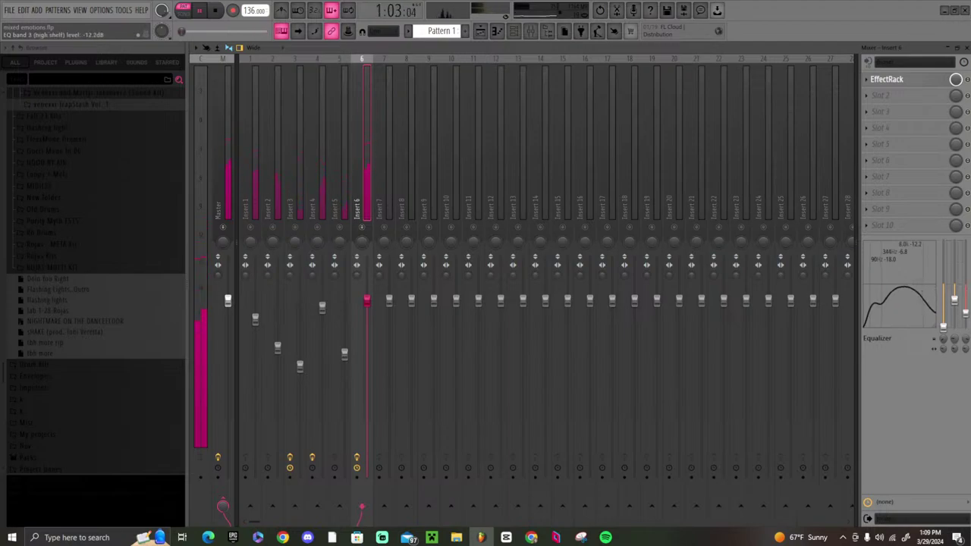
{"action": "left_click", "coordinate": [879, 84]}
{"action": "left_click", "coordinate": [367, 158]}
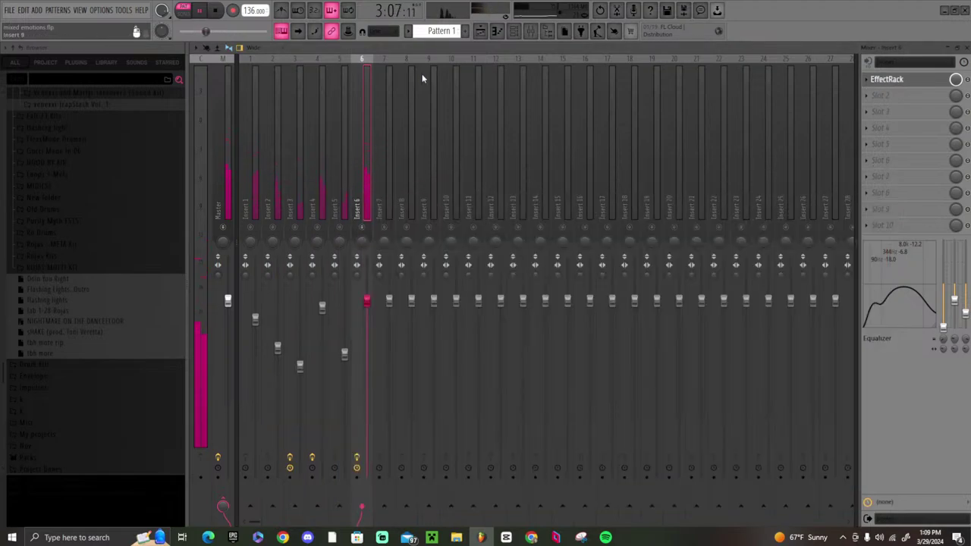
- Transpose the Purity #2 melody up one octave, listen to it, and transpose it back down
{"action": "left_click", "coordinate": [498, 33]}
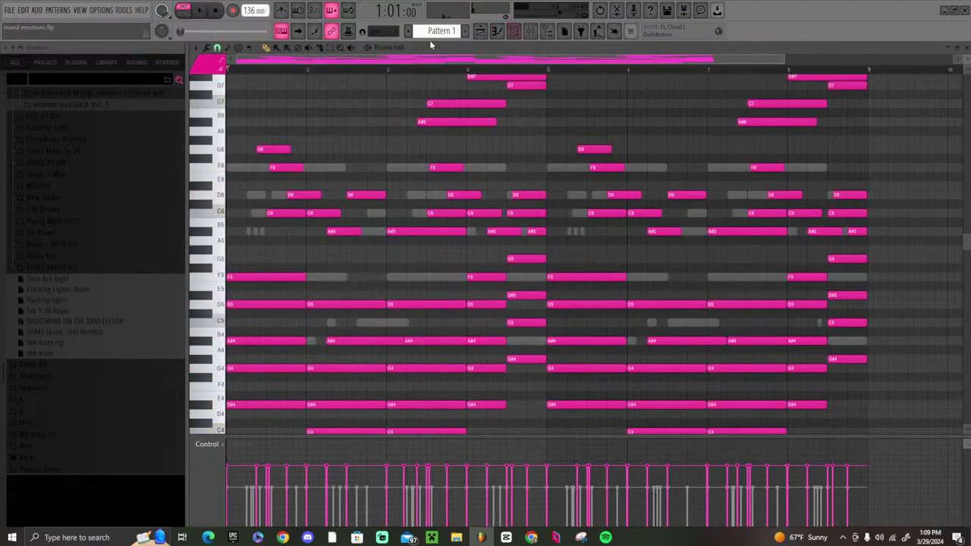
{"action": "left_click", "coordinate": [431, 44]}
{"action": "left_click", "coordinate": [433, 181]}
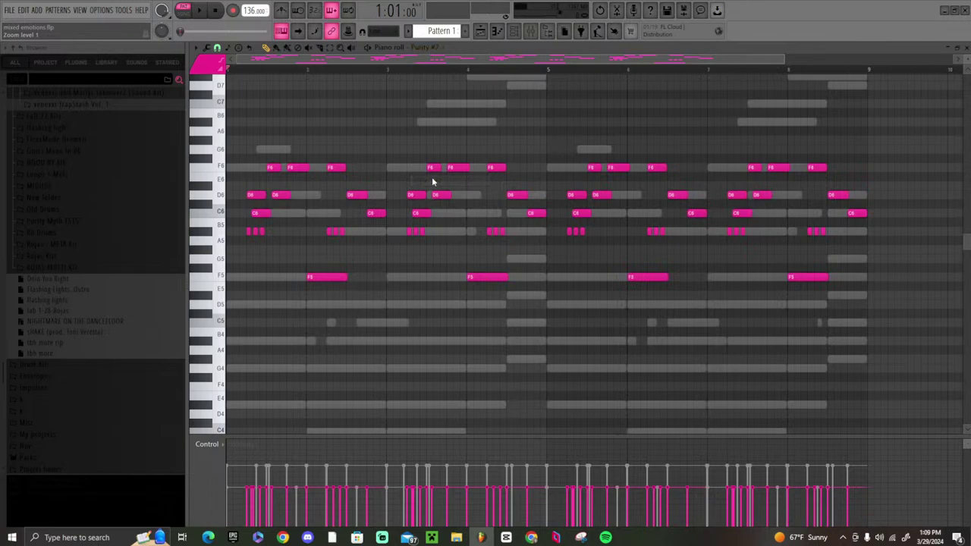
{"action": "key", "text": "ctrl+Up"}
{"action": "key", "text": "space"}
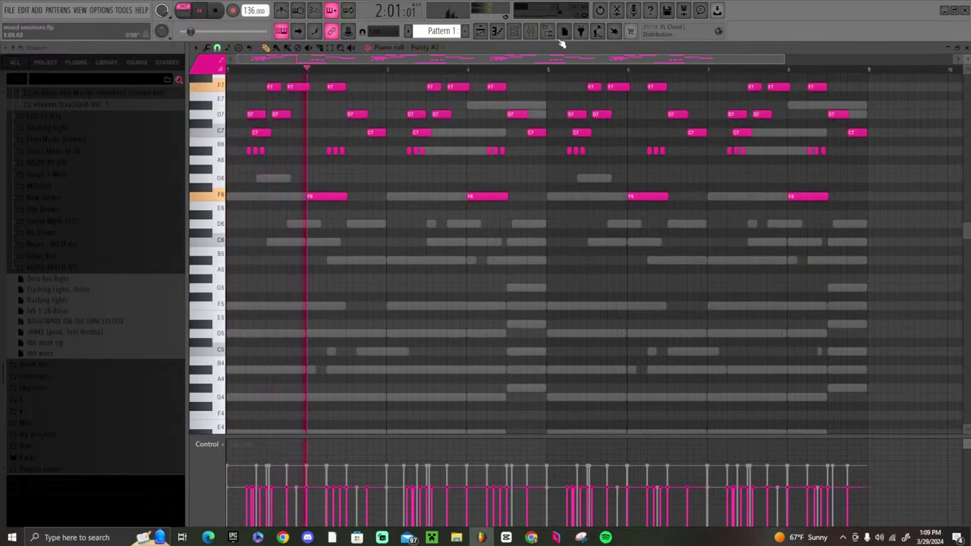
{"action": "key", "text": "ctrl+Down"}
{"action": "key", "text": "space"}
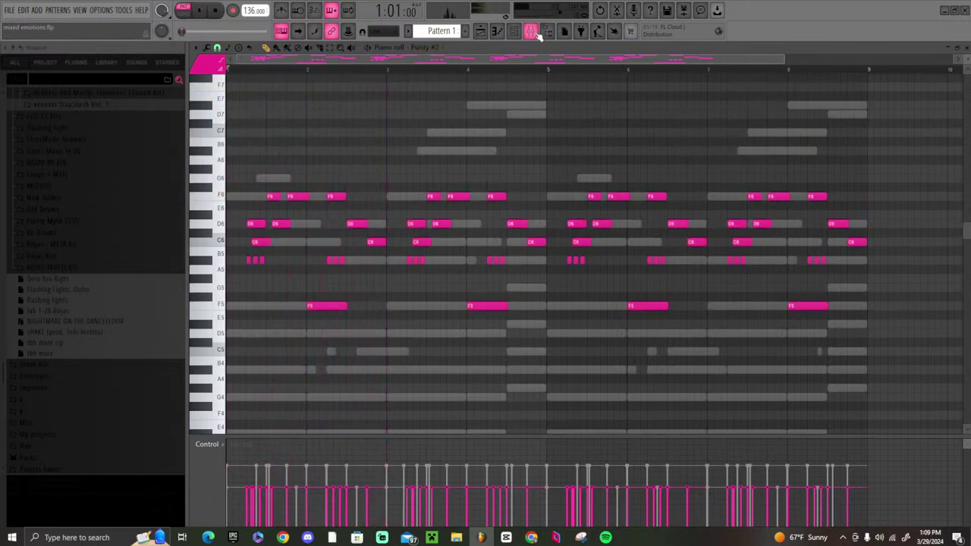
- Reset the low, mid and high equalizer levels of Insert 6
{"action": "left_click", "coordinate": [532, 32]}
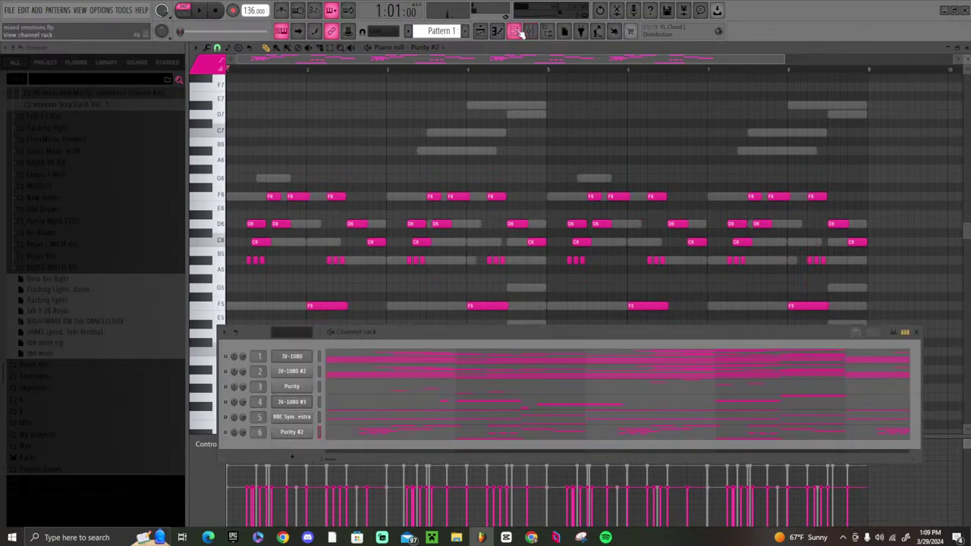
{"action": "left_click", "coordinate": [293, 433]}
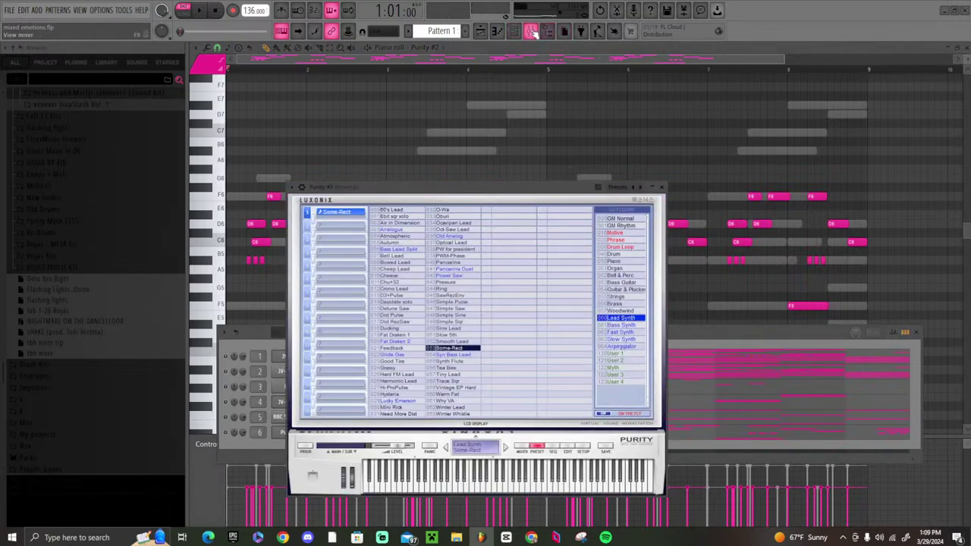
{"action": "left_click", "coordinate": [531, 31]}
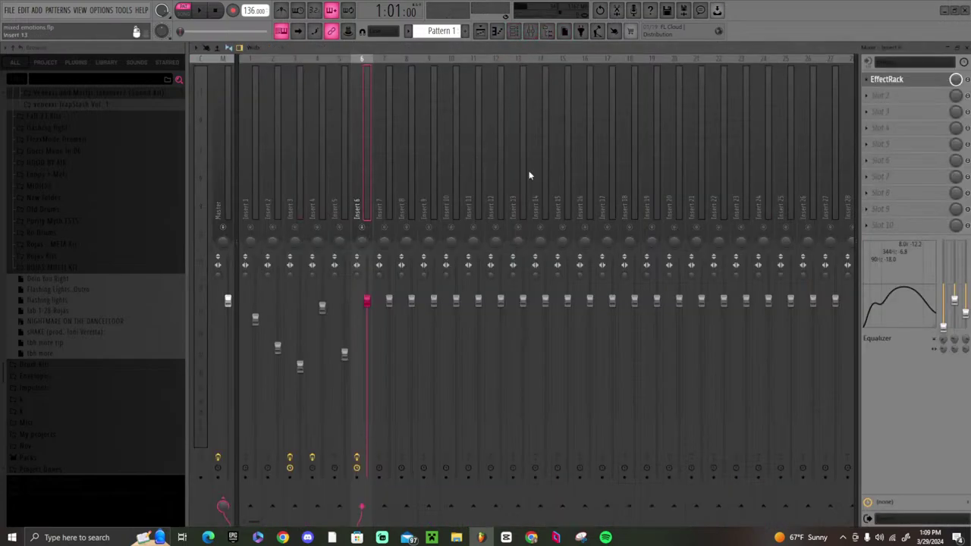
{"action": "right_click", "coordinate": [955, 334]}
{"action": "left_click", "coordinate": [948, 339]}
{"action": "right_click", "coordinate": [956, 301]}
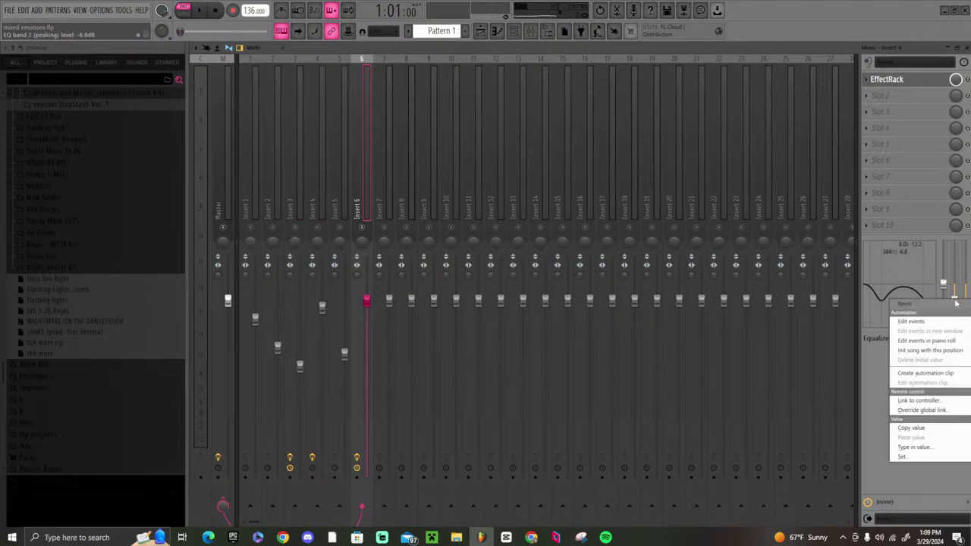
{"action": "left_click", "coordinate": [949, 319]}
{"action": "right_click", "coordinate": [966, 313]}
{"action": "left_click", "coordinate": [959, 320]}
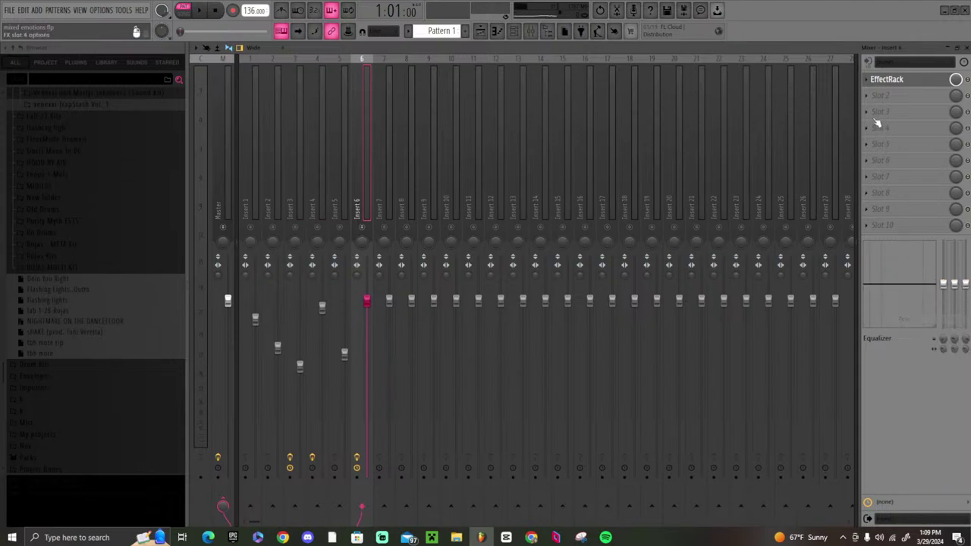
- Replace EffectRack in the first effect slot of Insert 6 with Portal
{"action": "left_click", "coordinate": [870, 81]}
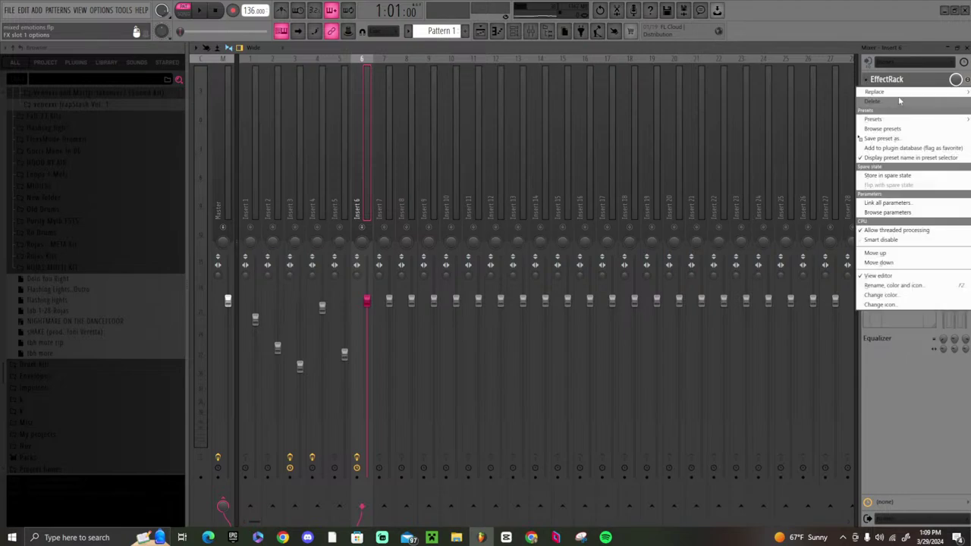
{"action": "left_click", "coordinate": [895, 92]}
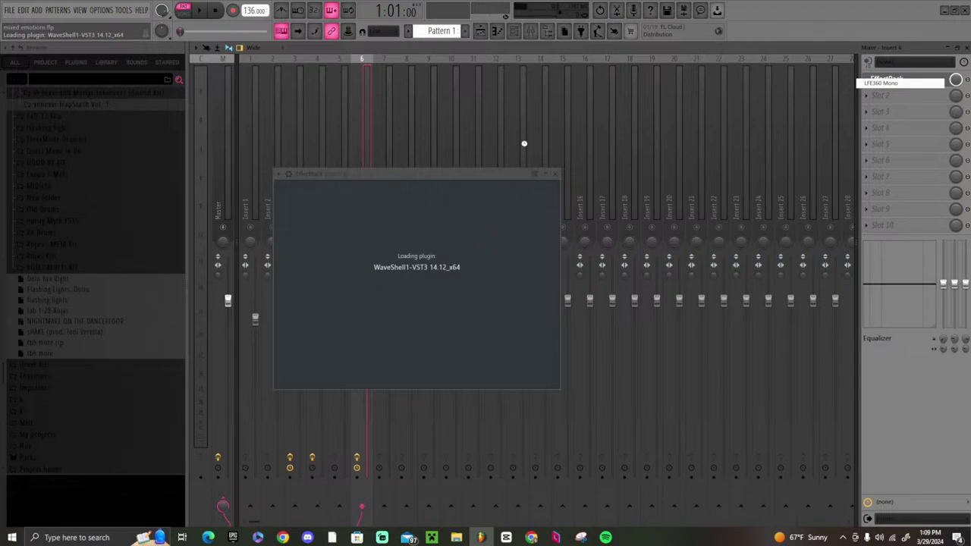
{"action": "left_click", "coordinate": [864, 80]}
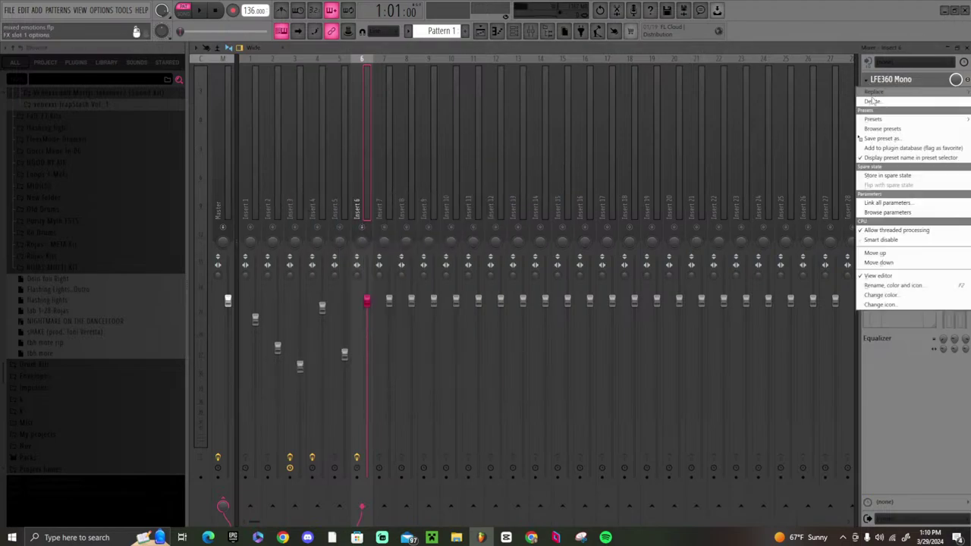
{"action": "left_click", "coordinate": [855, 100]}
{"action": "left_click", "coordinate": [872, 82]}
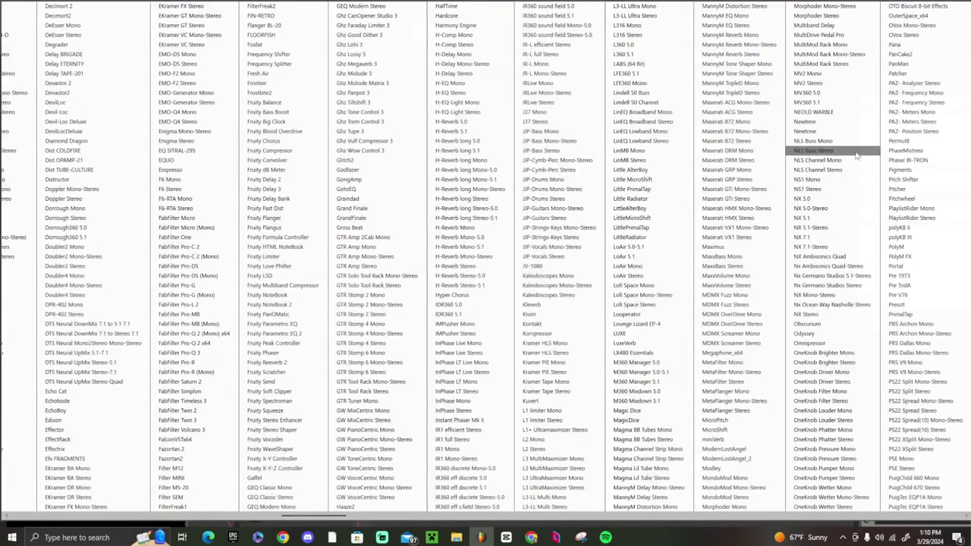
{"action": "left_click", "coordinate": [903, 267]}
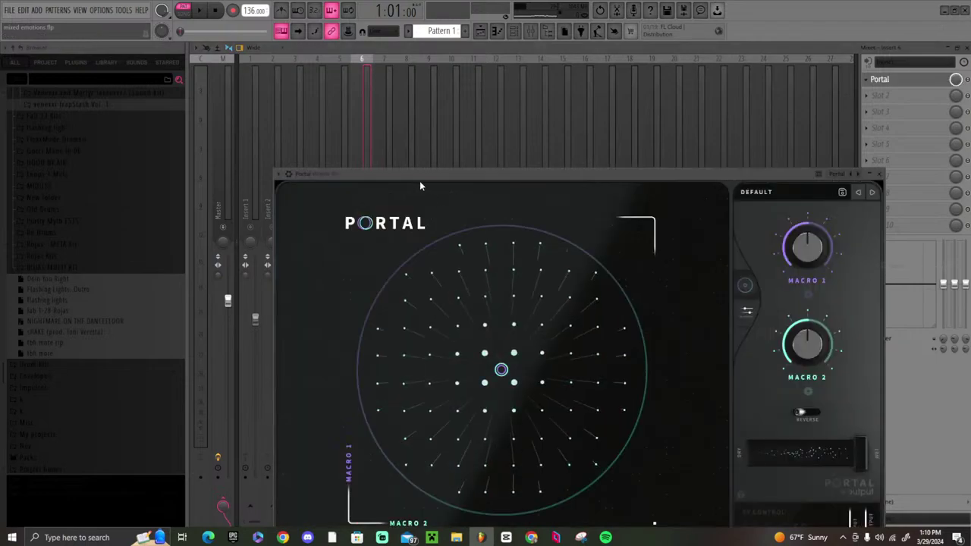
- Play the loop, try Portal's PG EC1 Runaway Halftime preset from PG Experiment Club, and switch to PG EC1 Spiderman
{"action": "key", "text": "space"}
{"action": "left_click", "coordinate": [759, 192]}
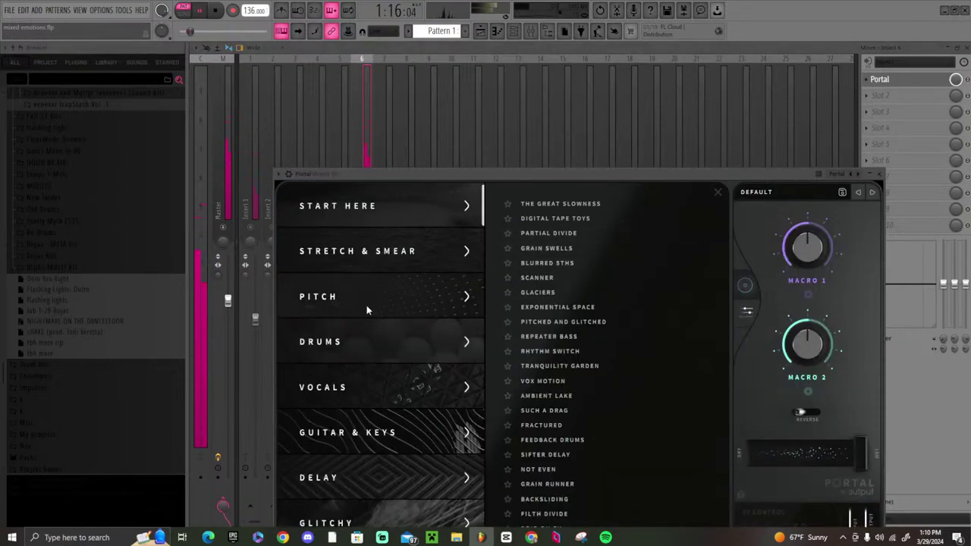
{"action": "scroll", "coordinate": [366, 306], "scroll_direction": "down", "scroll_amount": 5}
{"action": "left_click", "coordinate": [375, 338]}
{"action": "left_click", "coordinate": [379, 472]}
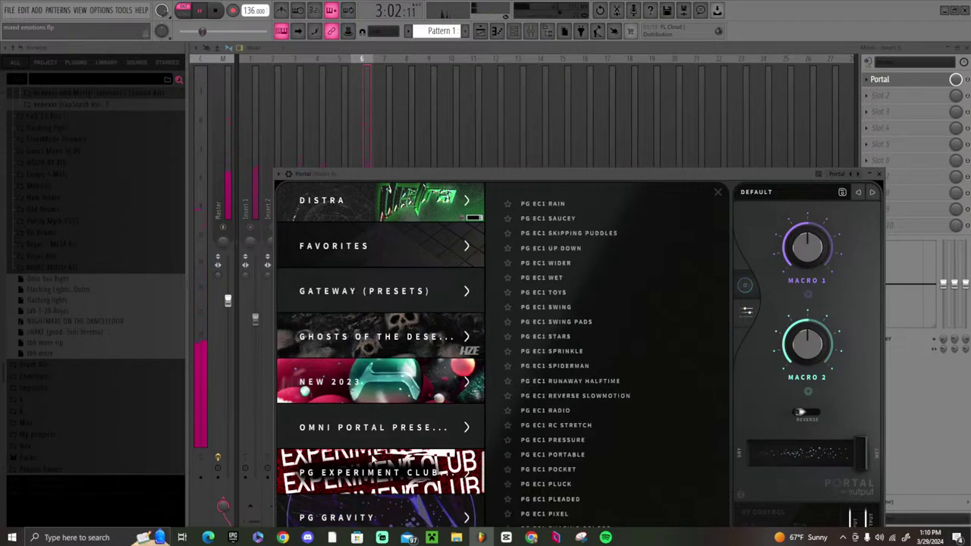
{"action": "left_click", "coordinate": [566, 381]}
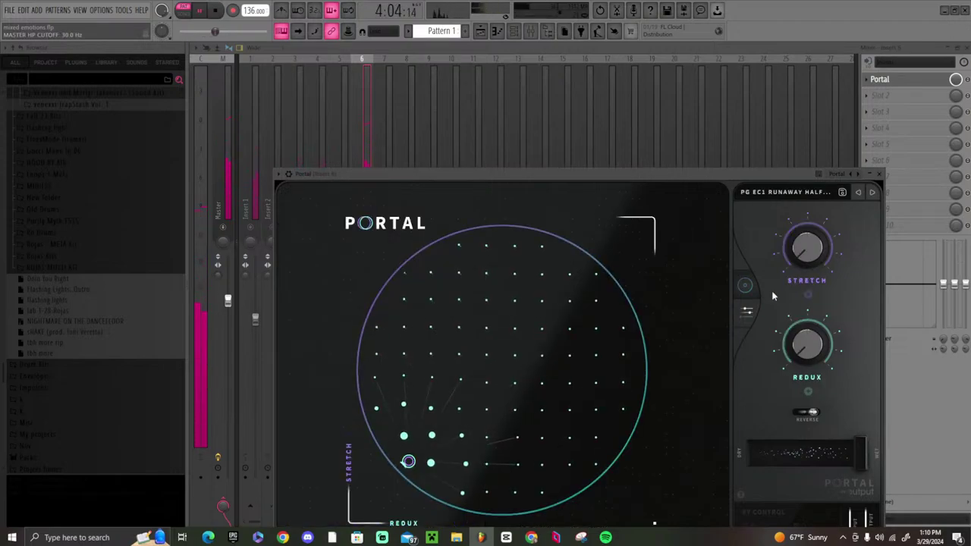
{"action": "left_click", "coordinate": [858, 195]}
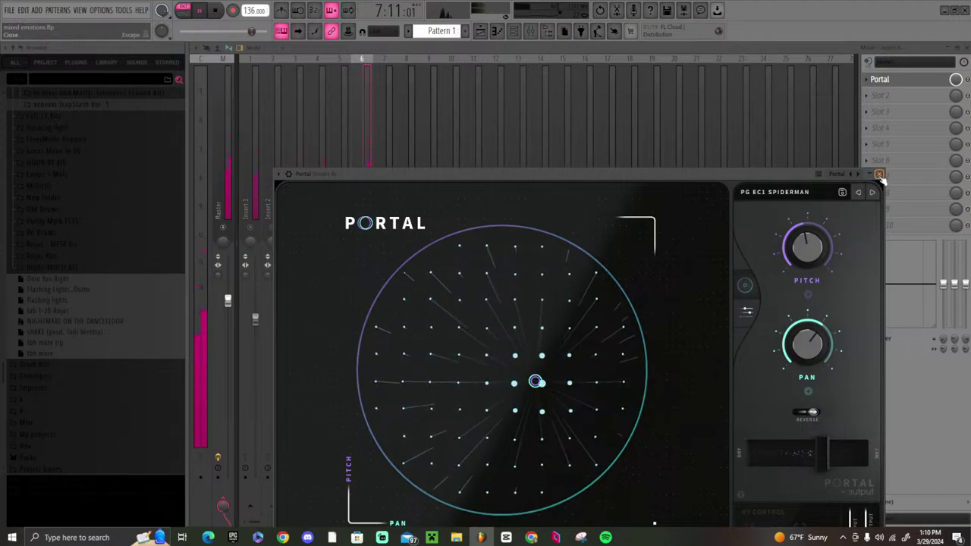
- Close Portal and lower the mixer volumes of Insert 4 and Insert 6, setting Insert 6 to about -5.6 dB
{"action": "left_click", "coordinate": [878, 174]}
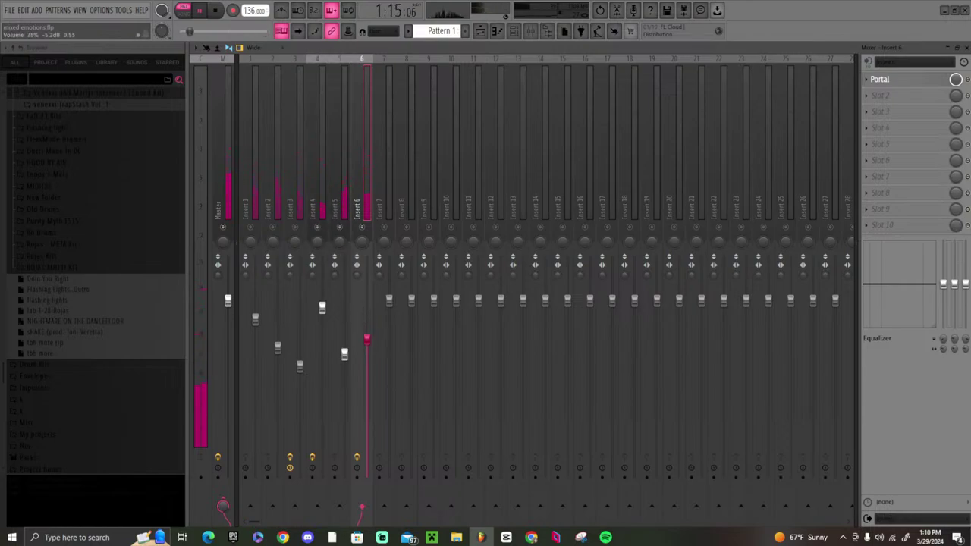
{"action": "left_click_drag", "start_coordinate": [322, 307], "coordinate": [322, 317]}
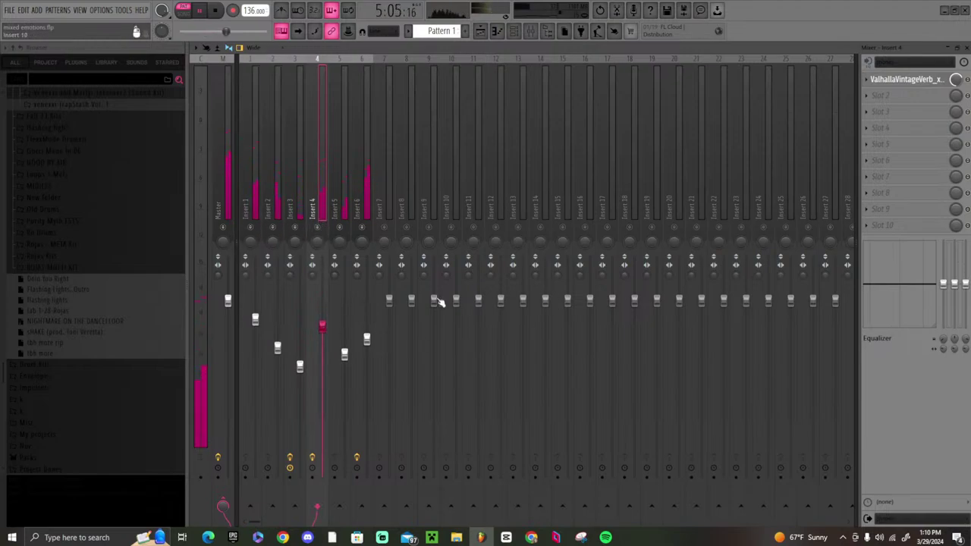
{"action": "left_click_drag", "start_coordinate": [366, 339], "coordinate": [366, 341]}
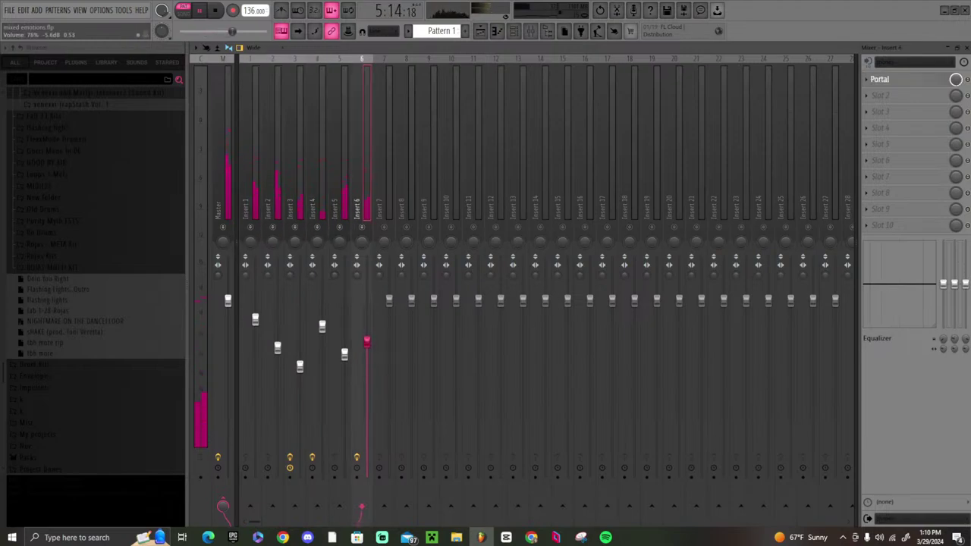
- Audition hi-hats from the Venexxi 3k Drumkit and add the "venexxi - ! hit 1" sample as a new channel
{"action": "left_click", "coordinate": [481, 32]}
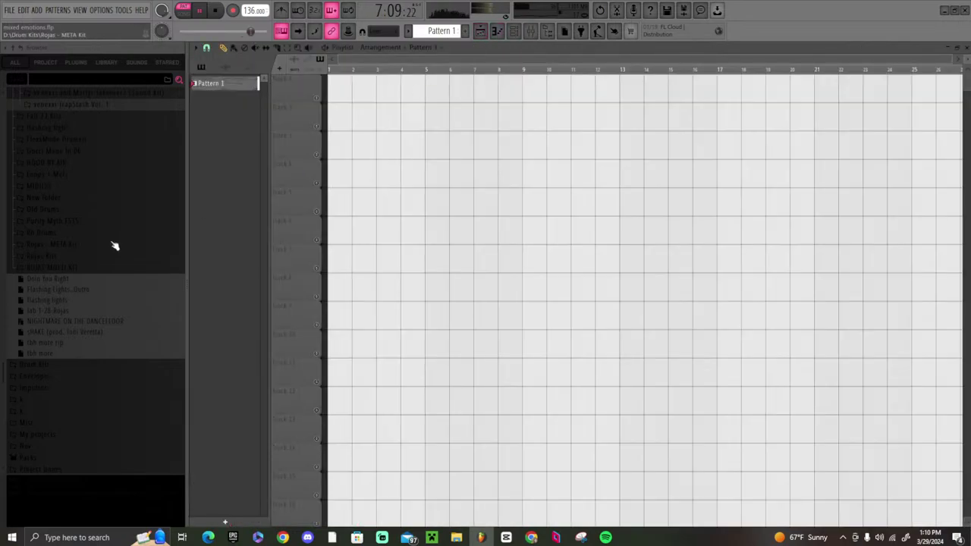
{"action": "left_click", "coordinate": [48, 134]}
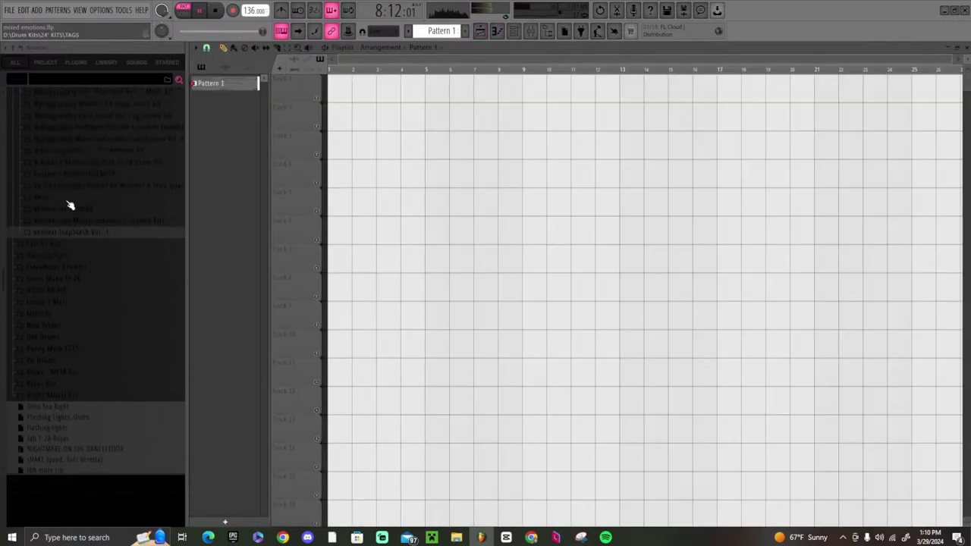
{"action": "left_click", "coordinate": [69, 206]}
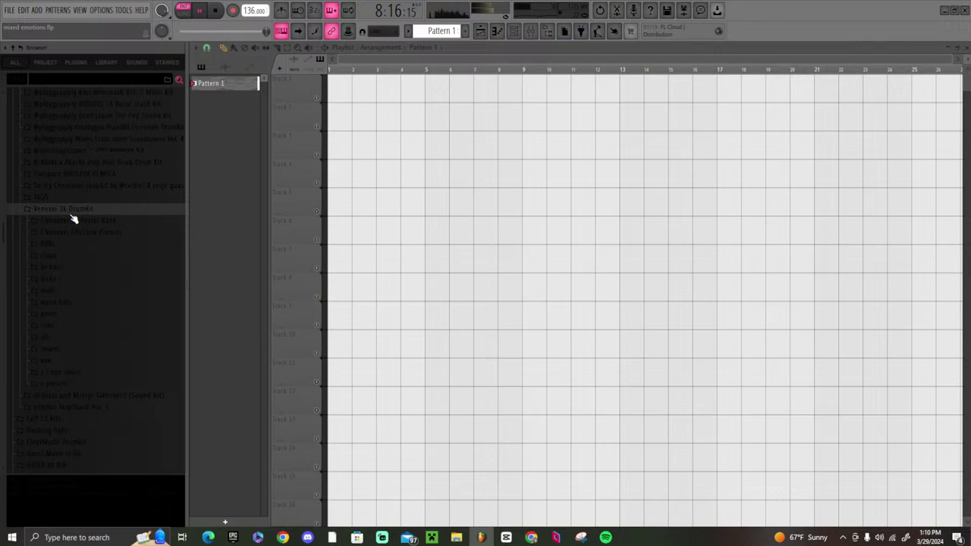
{"action": "left_click", "coordinate": [61, 269]}
{"action": "left_click", "coordinate": [80, 299]}
{"action": "left_click", "coordinate": [83, 310]}
{"action": "left_click", "coordinate": [85, 281]}
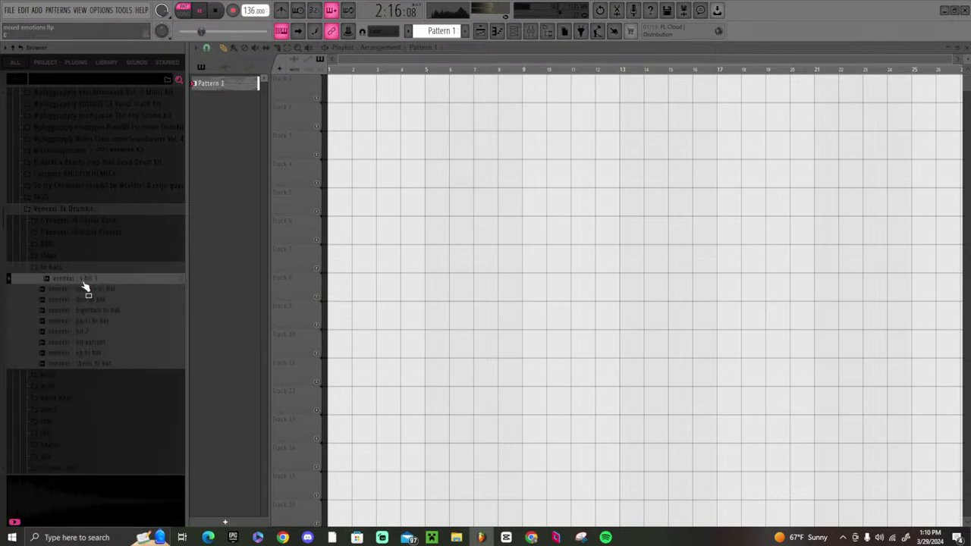
{"action": "left_click", "coordinate": [513, 31]}
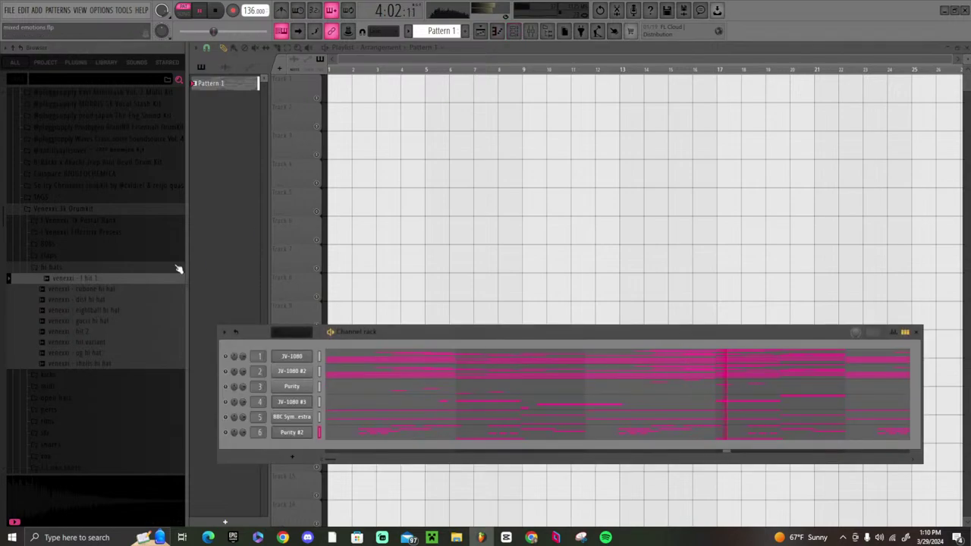
{"action": "left_click_drag", "start_coordinate": [149, 282], "coordinate": [312, 449]}
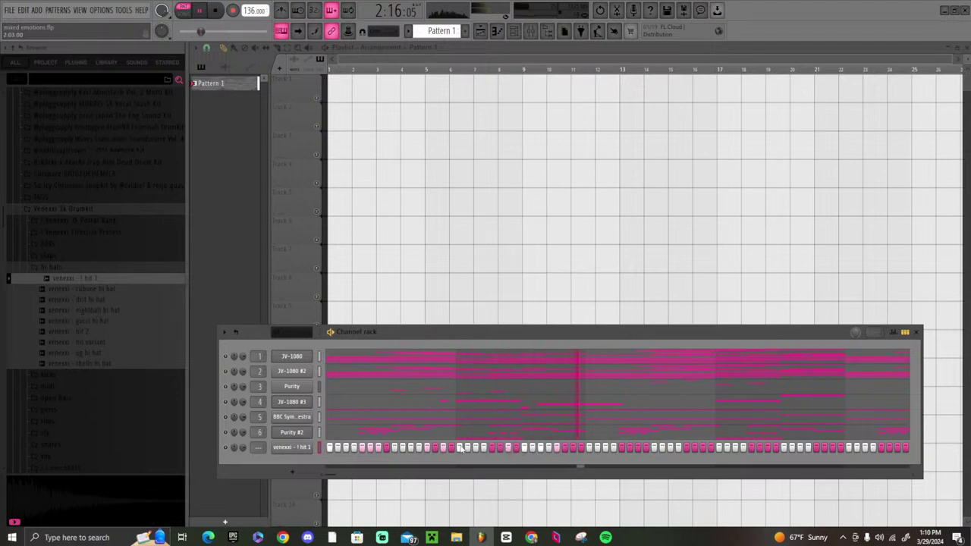
- Duplicate the two-bar "! hit 1" hi-hat pattern three times in its piano roll to fill bars 1–8, and stop playback
{"action": "right_click", "coordinate": [306, 448]}
{"action": "left_click", "coordinate": [342, 383]}
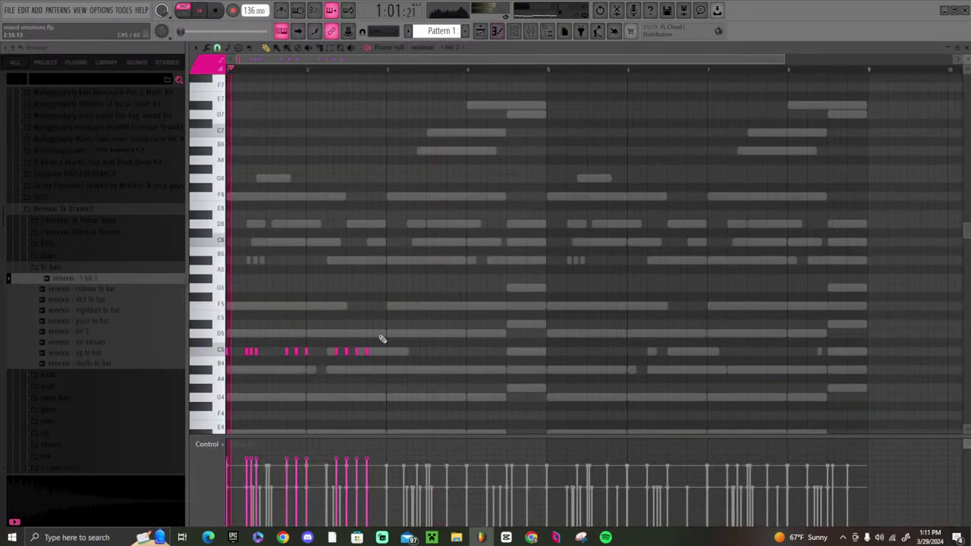
{"action": "left_click_drag", "start_coordinate": [388, 69], "coordinate": [228, 69]}
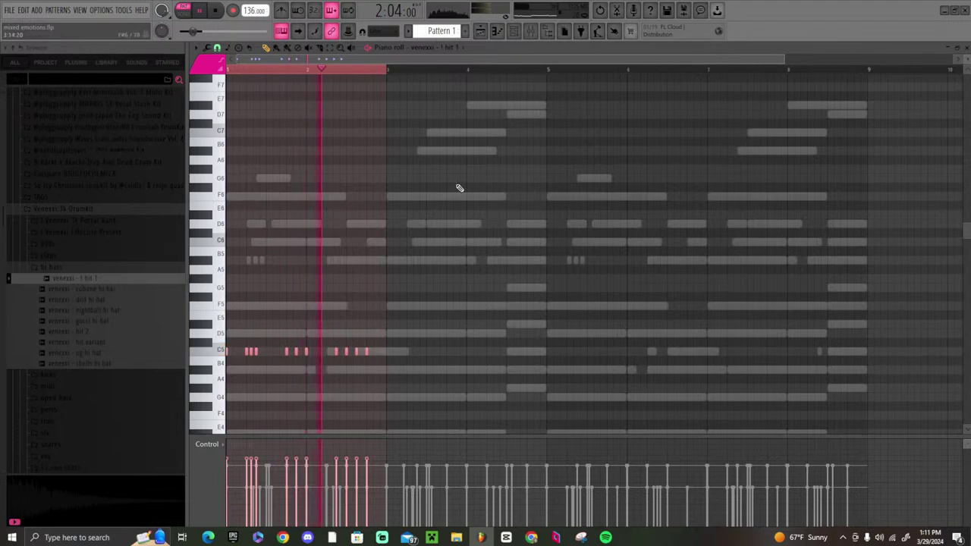
{"action": "key", "text": "ctrl+b"}
{"action": "key", "text": "ctrl+b"}
{"action": "key", "text": "ctrl+b"}
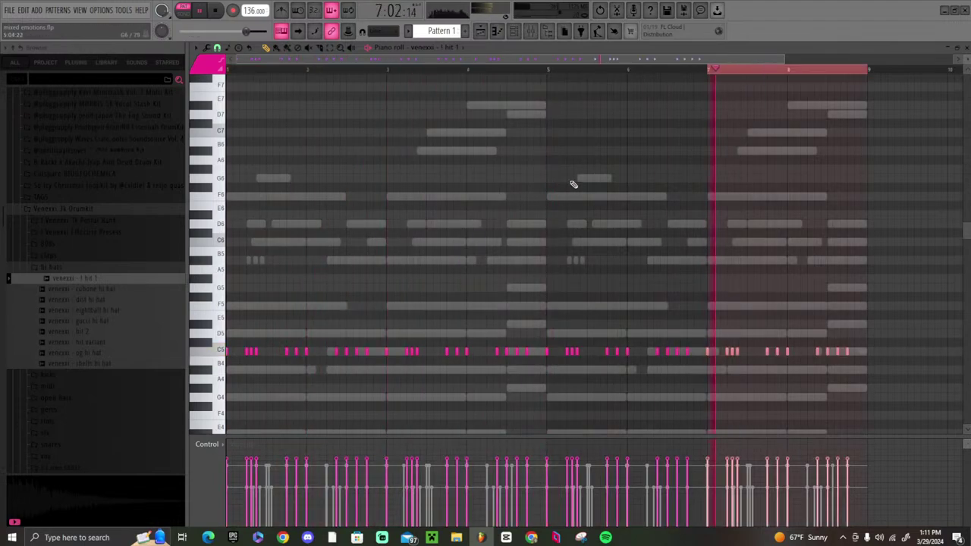
{"action": "key", "text": "ctrl+d"}
{"action": "key", "text": "space"}
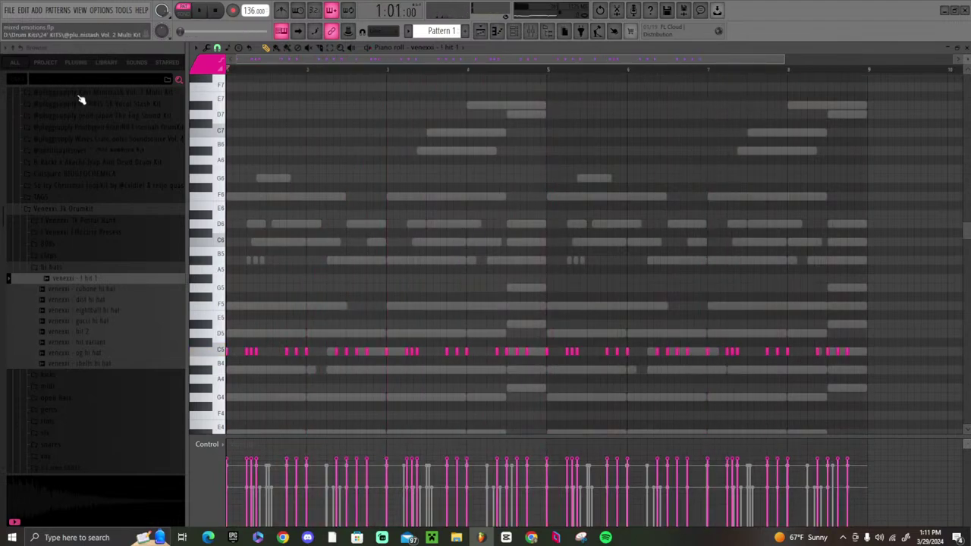
- Adjust the piano roll's snap setting and play the loop with the new hi-hat pattern
{"action": "left_click", "coordinate": [217, 48]}
{"action": "left_click", "coordinate": [231, 134]}
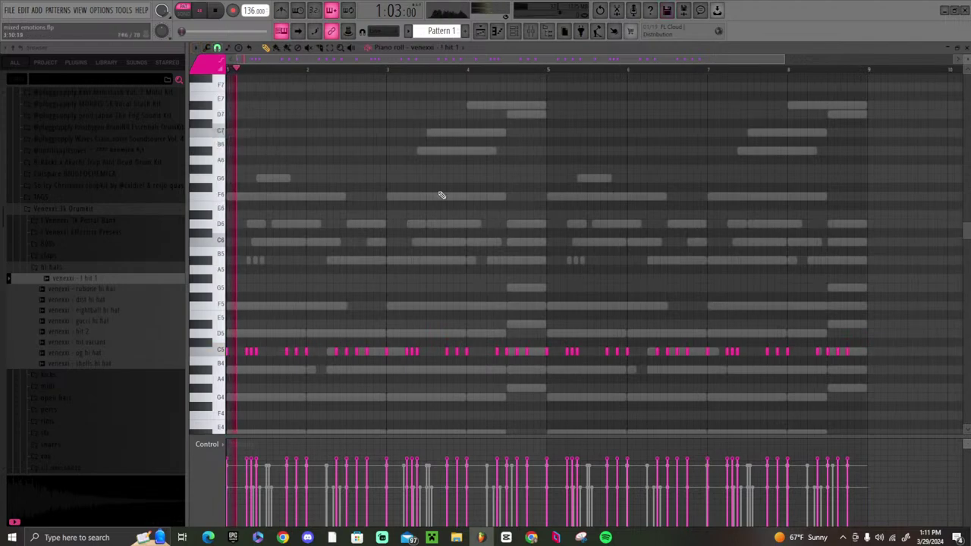
{"action": "key", "text": "space"}
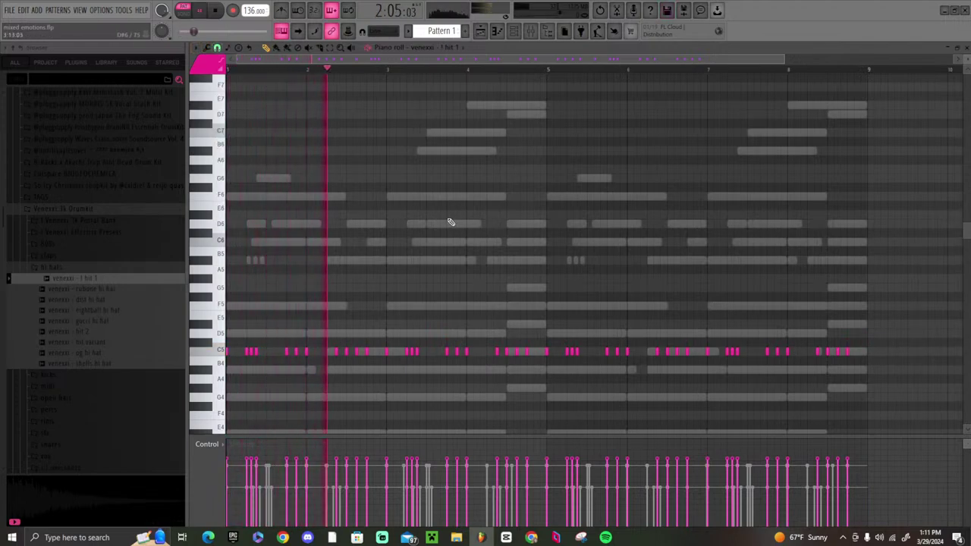
{"action": "scroll", "coordinate": [597, 250], "scroll_direction": "down", "scroll_amount": 2}
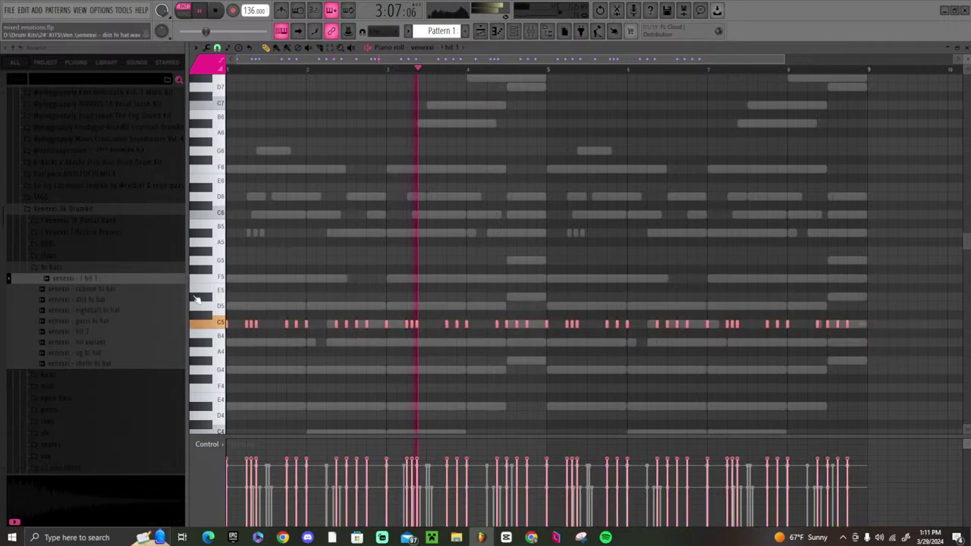
- Preview the "venexxi - gucci hi hat" sample, stop playback and add the sample as a new channel
{"action": "left_click", "coordinate": [120, 322]}
{"action": "left_click", "coordinate": [514, 30]}
{"action": "key", "text": "space"}
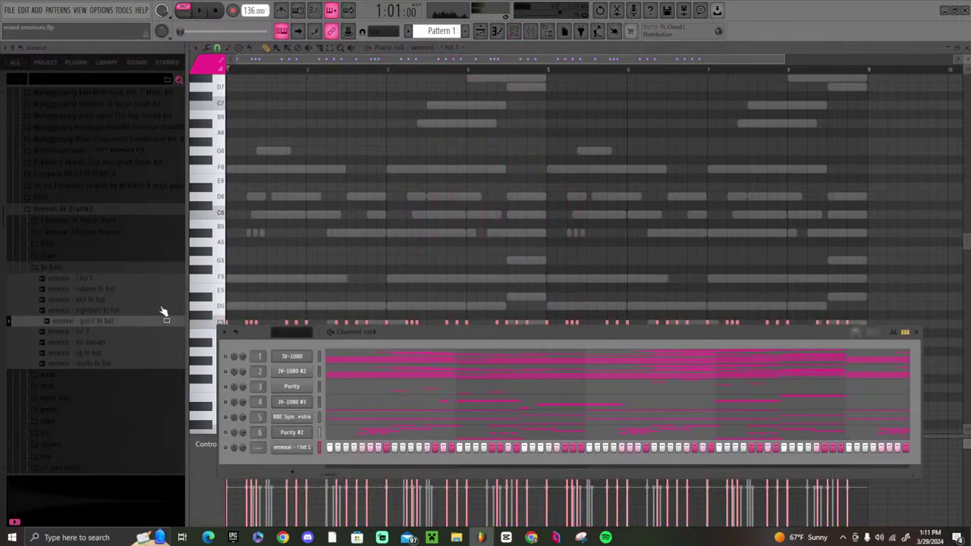
{"action": "left_click_drag", "start_coordinate": [117, 326], "coordinate": [319, 468]}
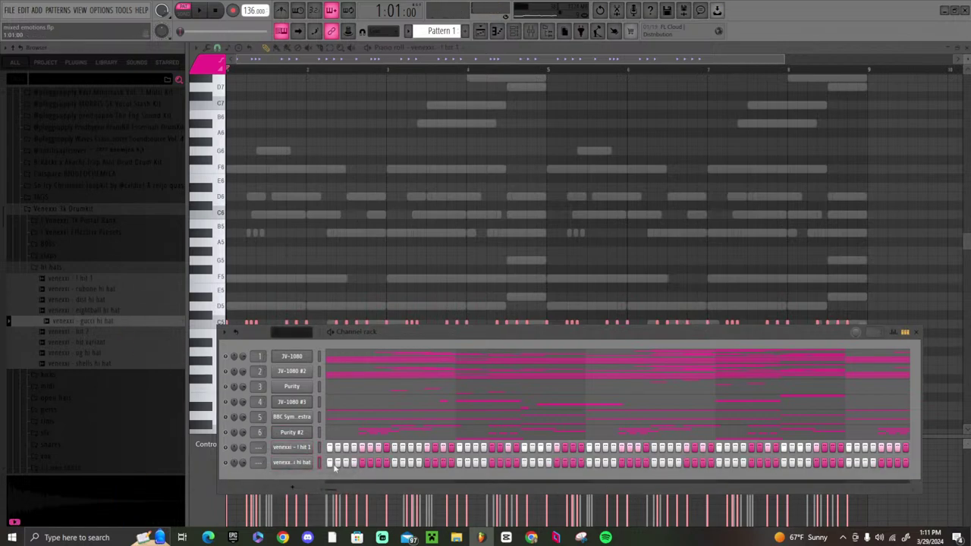
- Play the loop, open the gucci hi hat channel's piano roll and transpose its notes down one octave to C6
{"action": "key", "text": "space"}
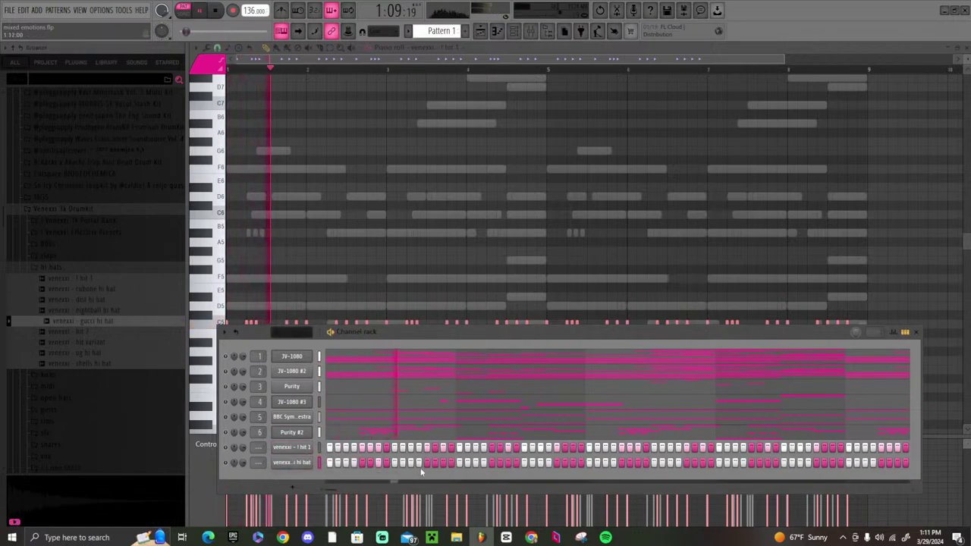
{"action": "right_click", "coordinate": [296, 462]}
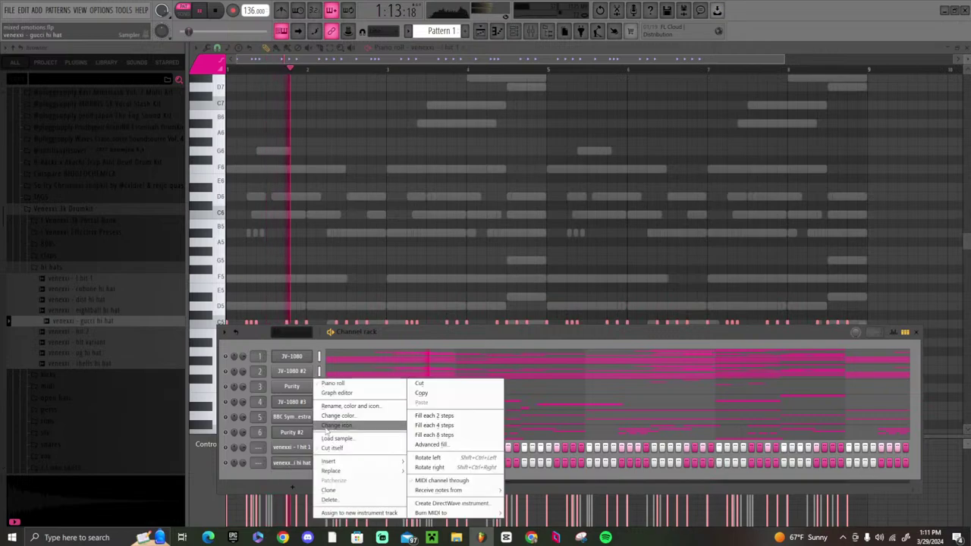
{"action": "left_click", "coordinate": [332, 383]}
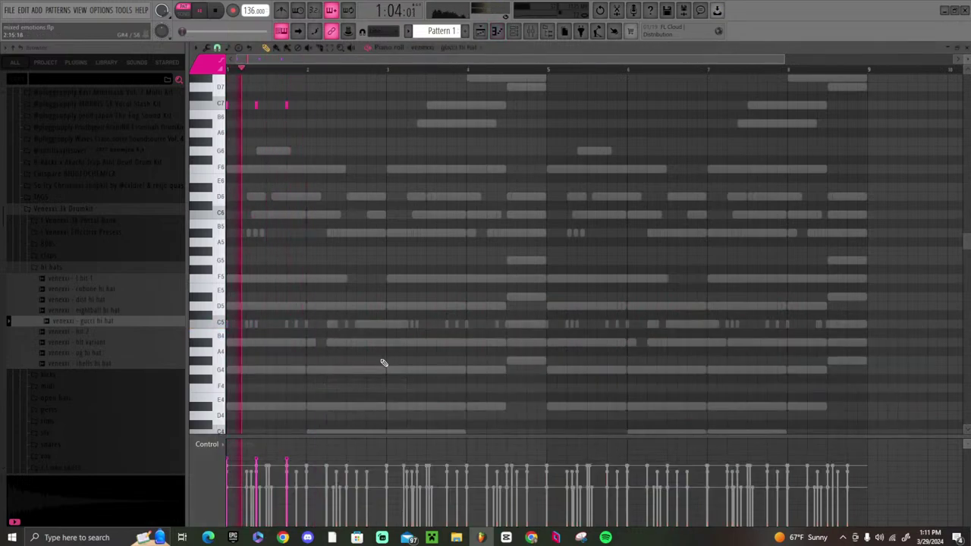
{"action": "key", "text": "ctrl+Down"}
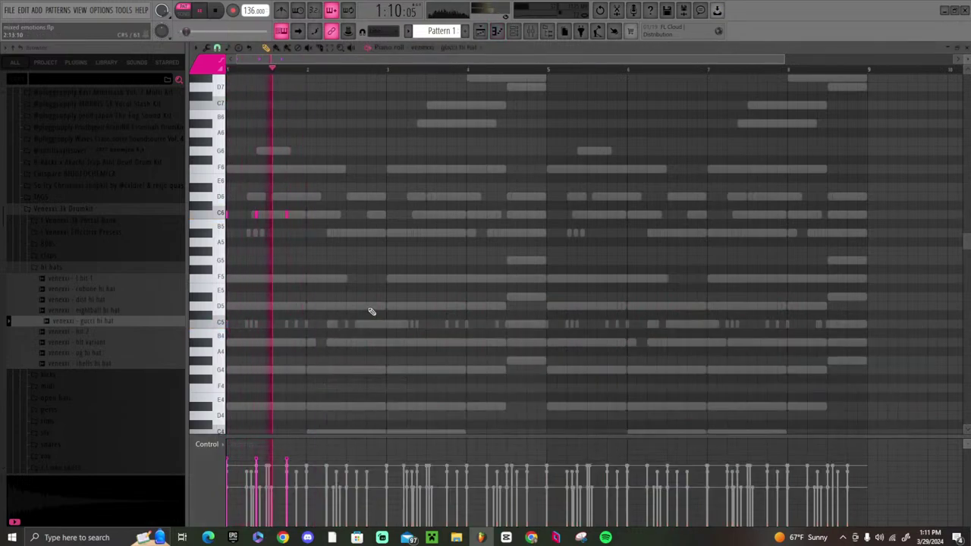
- Duplicate the one-bar gucci hi hat pattern seven times to fill all eight bars
{"action": "left_click_drag", "start_coordinate": [306, 69], "coordinate": [6, 113]}
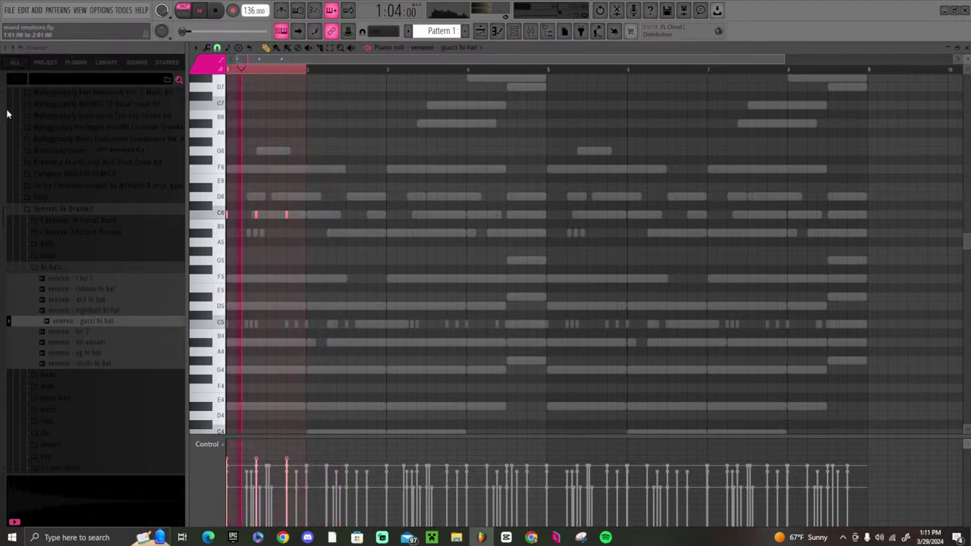
{"action": "key", "text": "ctrl+b"}
{"action": "key", "text": "ctrl+b"}
{"action": "key", "text": "ctrl+b"}
{"action": "key", "text": "ctrl+b"}
{"action": "key", "text": "ctrl+b"}
{"action": "key", "text": "ctrl+b"}
{"action": "key", "text": "ctrl+b"}
{"action": "left_click", "coordinate": [811, 69]}
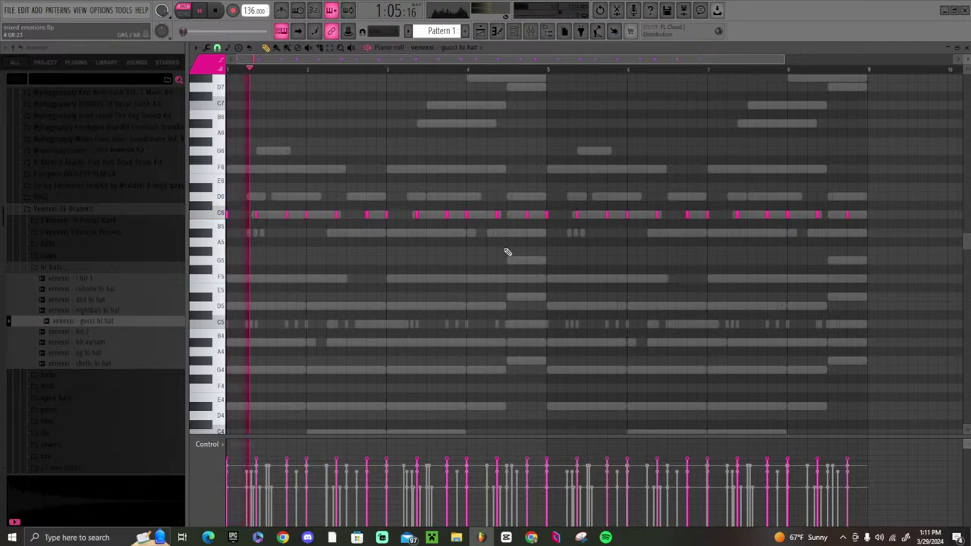
- Find and preview the "venexxi - filtered" clap in the Venexxi 3k Drumkit, add it as a new channel and restart playback
{"action": "left_click", "coordinate": [78, 267]}
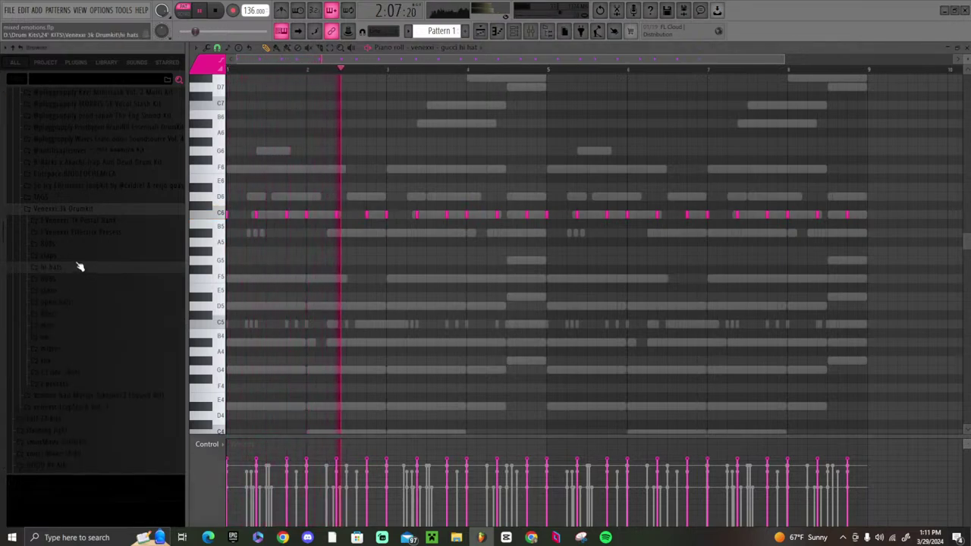
{"action": "left_click", "coordinate": [78, 278]}
{"action": "left_click", "coordinate": [75, 277]}
{"action": "left_click", "coordinate": [66, 260]}
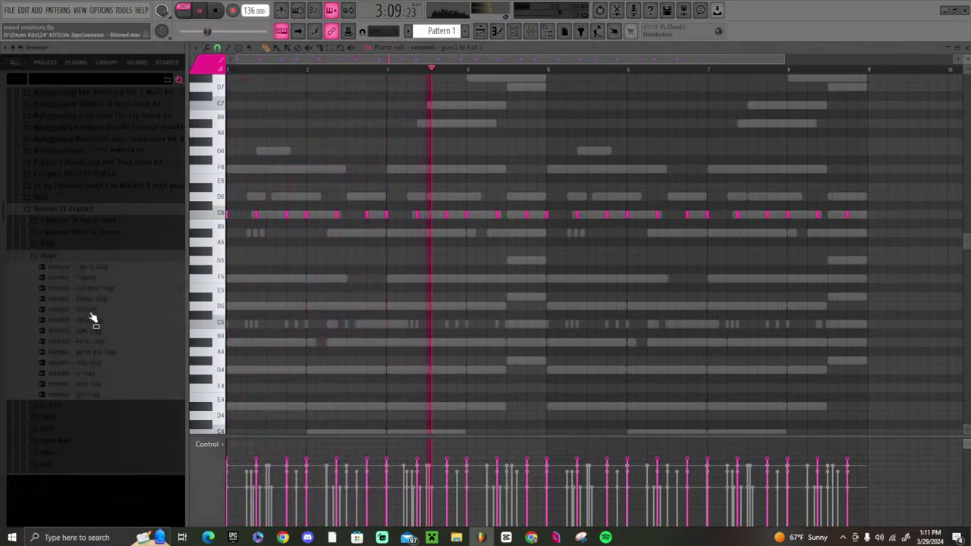
{"action": "left_click", "coordinate": [90, 311]}
{"action": "left_click", "coordinate": [531, 32]}
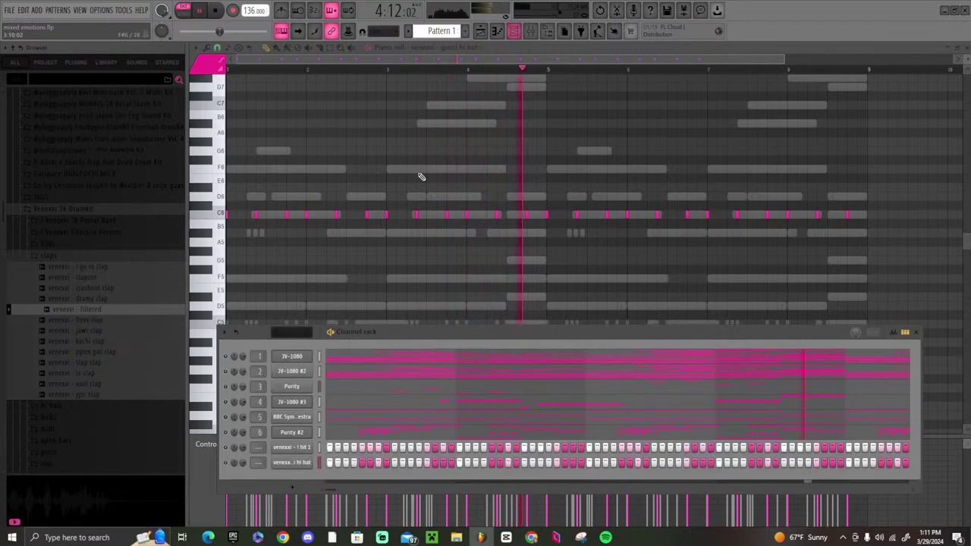
{"action": "left_click_drag", "start_coordinate": [100, 314], "coordinate": [303, 486]}
{"action": "key", "text": "space"}
{"action": "key", "text": "space"}
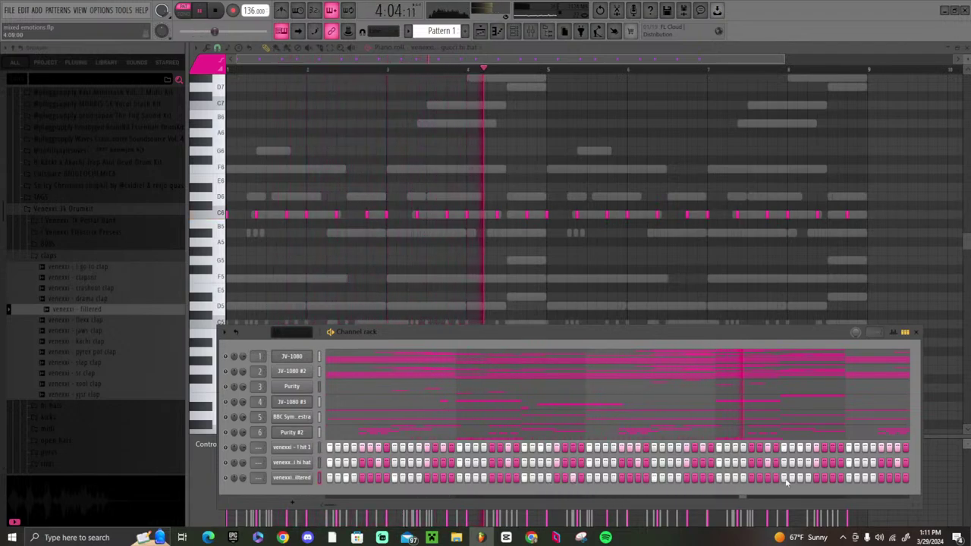
- Duplicate the four-bar filtered clap pattern into bars 5–8 in its piano roll
{"action": "right_click", "coordinate": [304, 477]}
{"action": "left_click", "coordinate": [322, 382]}
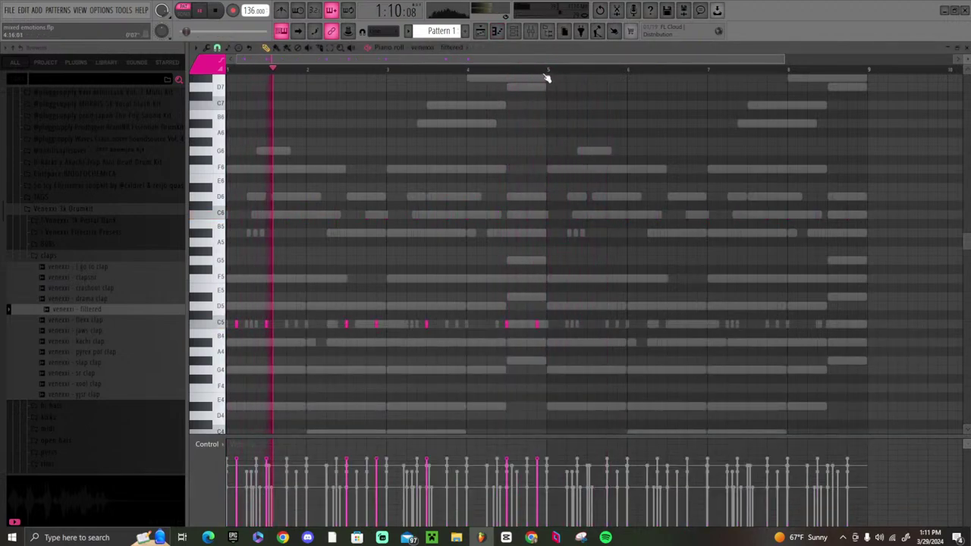
{"action": "left_click_drag", "start_coordinate": [547, 67], "coordinate": [868, 67]}
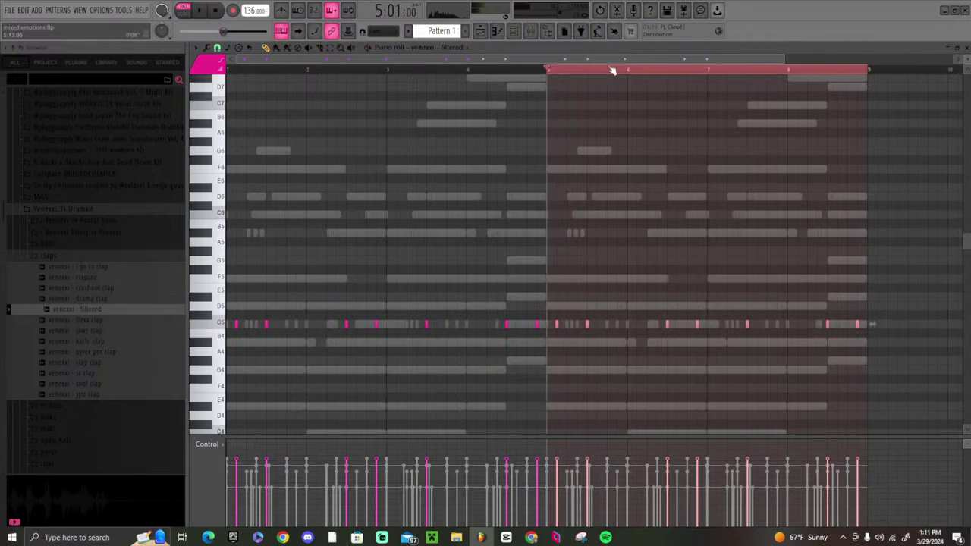
{"action": "double_click", "coordinate": [612, 69]}
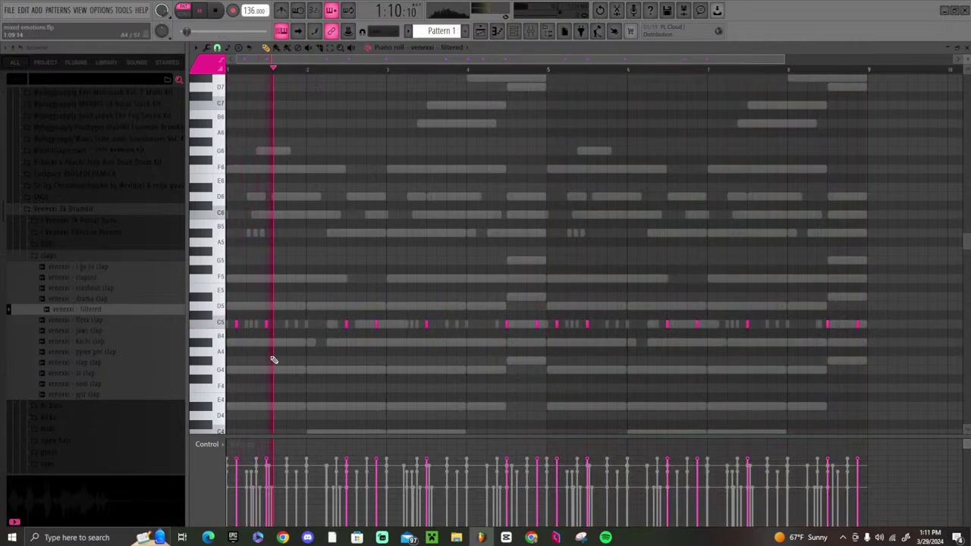
- Audition snares from the Venexxi 3k Drumkit and add the "venexxi - heavy" sample as a new channel
{"action": "left_click", "coordinate": [59, 258]}
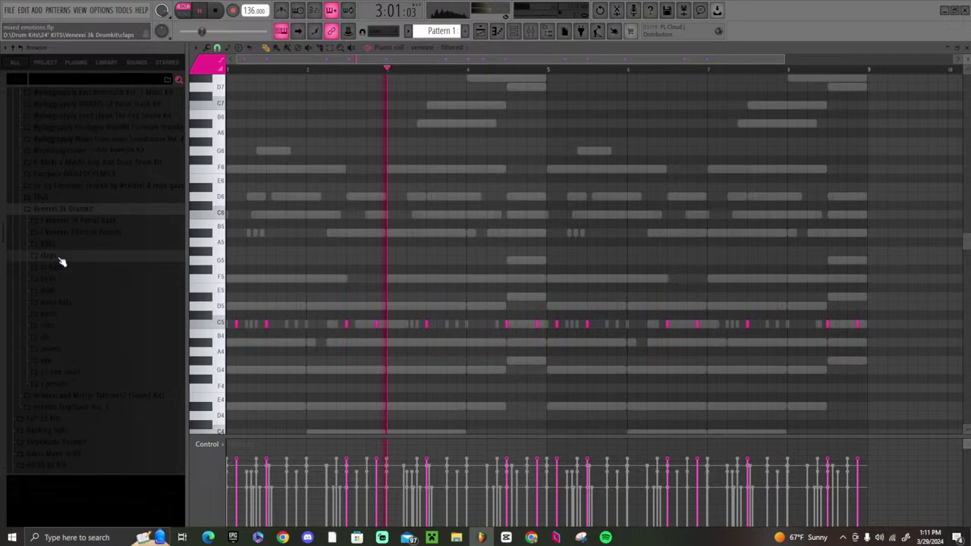
{"action": "left_click", "coordinate": [59, 349]}
{"action": "left_click", "coordinate": [76, 373]}
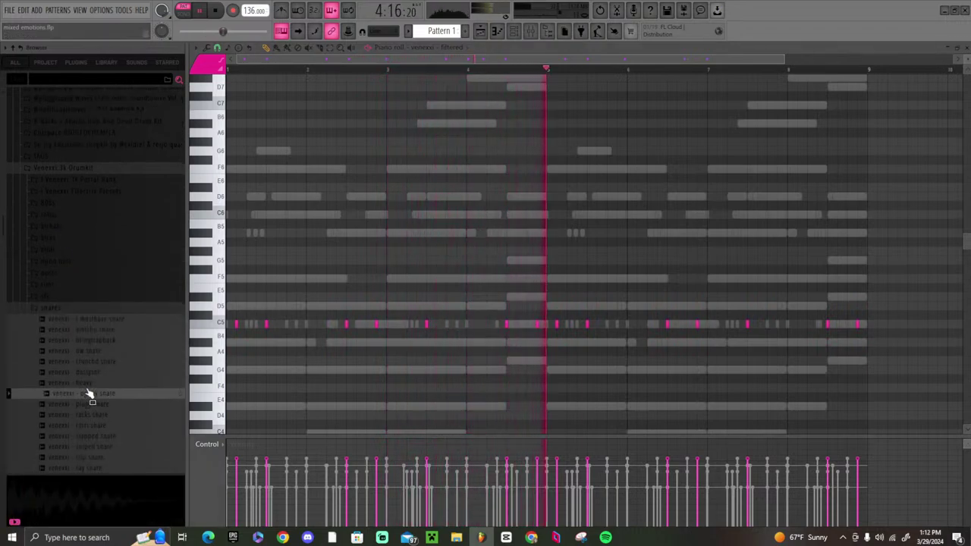
{"action": "left_click", "coordinate": [87, 383]}
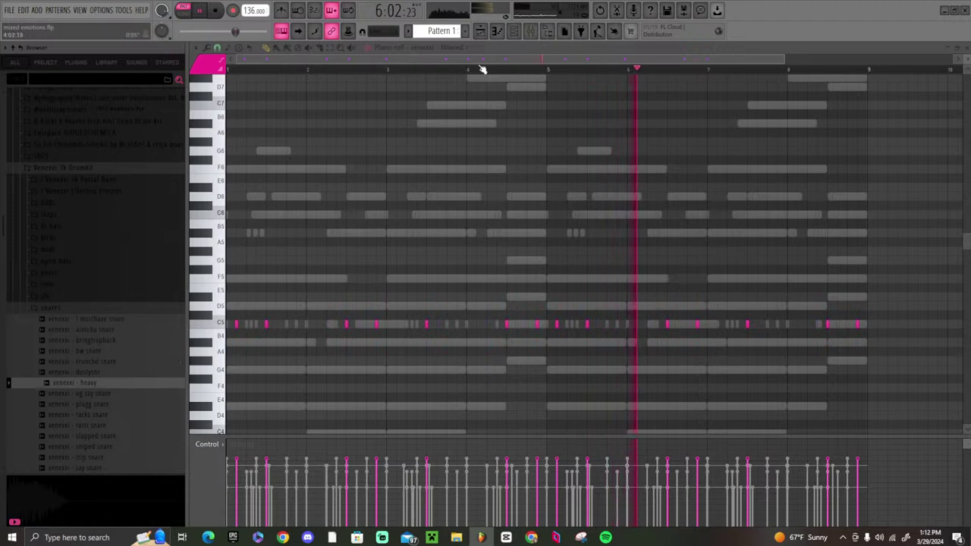
{"action": "key", "text": "F6"}
{"action": "left_click_drag", "start_coordinate": [76, 391], "coordinate": [241, 493]}
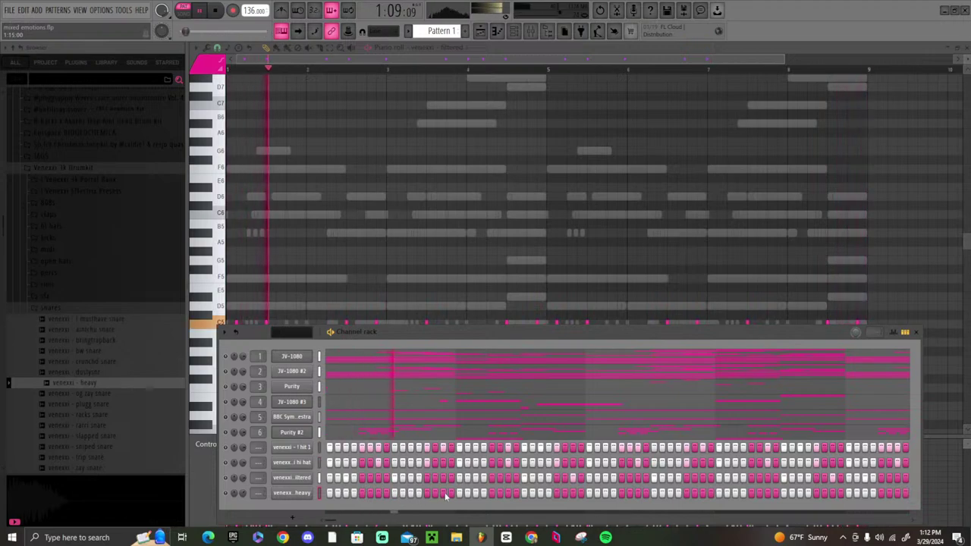
- Duplicate the two-bar "venexxi - heavy" snare pattern three times in its piano roll to fill all eight bars
{"action": "right_click", "coordinate": [287, 493]}
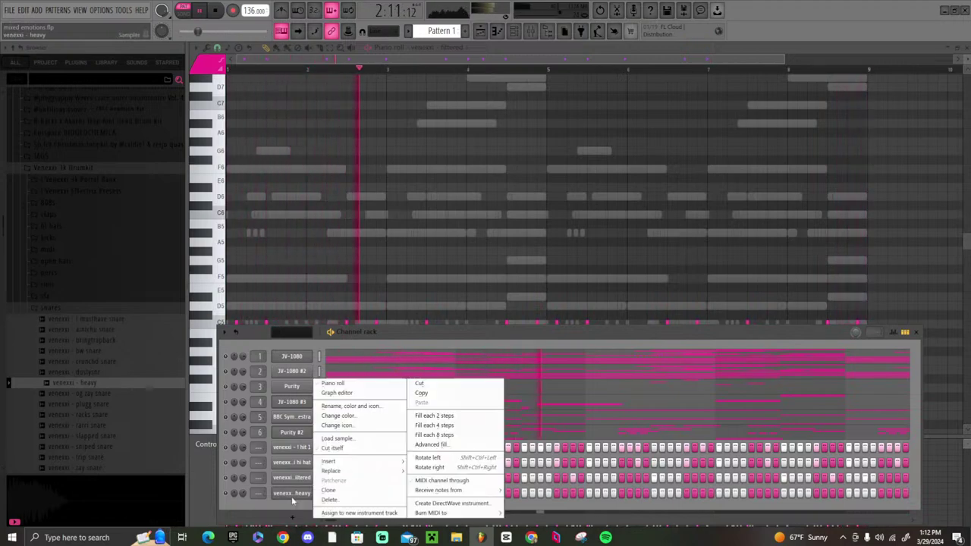
{"action": "left_click", "coordinate": [326, 379]}
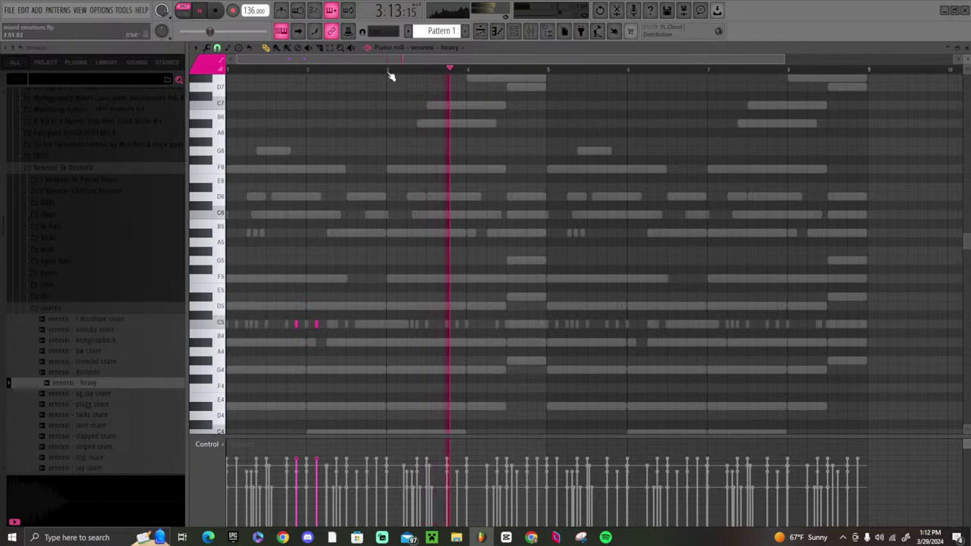
{"action": "left_click_drag", "start_coordinate": [390, 76], "coordinate": [228, 70]}
{"action": "key", "text": "ctrl+Right"}
{"action": "key", "text": "ctrl+Right"}
{"action": "key", "text": "ctrl+Right"}
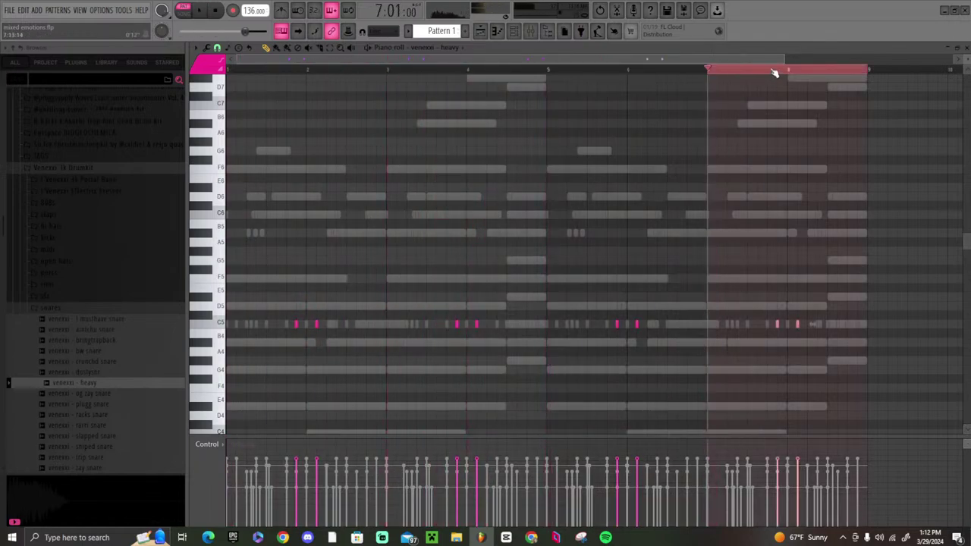
{"action": "double_click", "coordinate": [774, 71]}
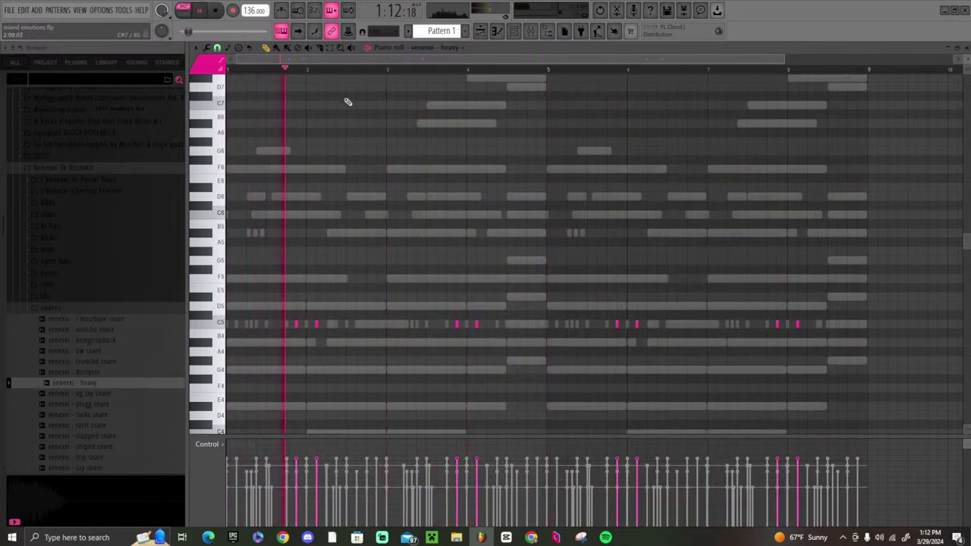
- Audition more snares from the Venexxi 3k Drumkit and add "venexxi - bw snare" as a new channel
{"action": "left_click_drag", "start_coordinate": [90, 319], "coordinate": [104, 358]}
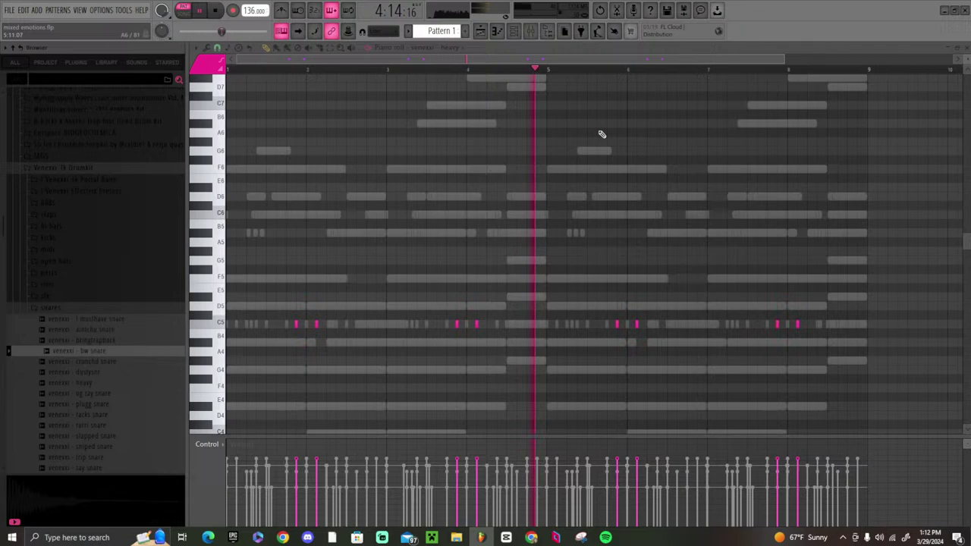
{"action": "left_click", "coordinate": [513, 30]}
{"action": "left_click_drag", "start_coordinate": [296, 510], "coordinate": [296, 502]}
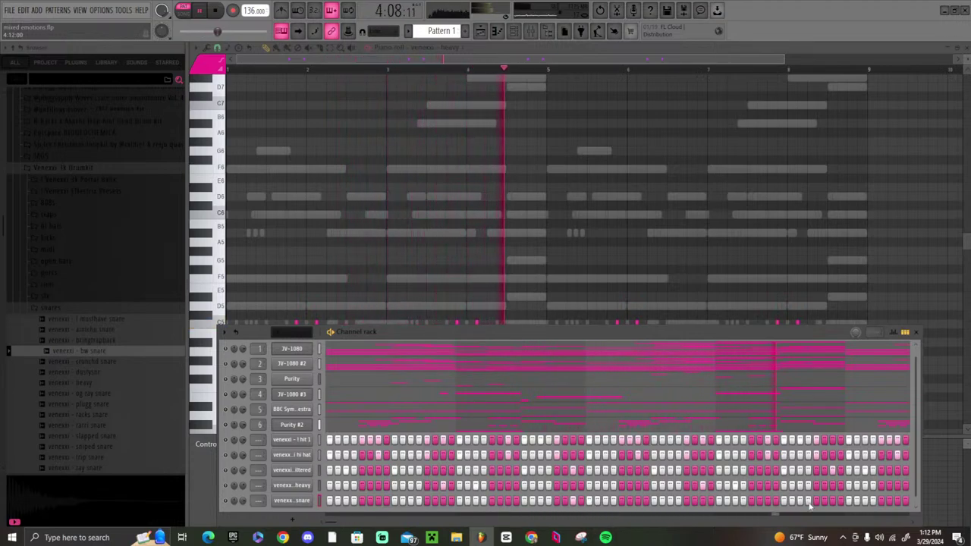
- Duplicate the four-bar bw snare pattern into bars 5–8 in its piano roll and restart playback
{"action": "right_click", "coordinate": [294, 501]}
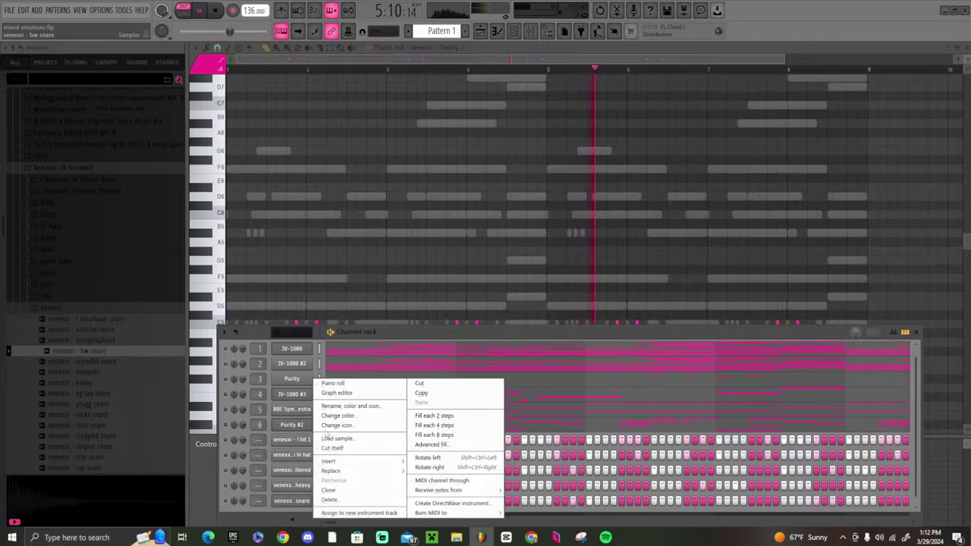
{"action": "left_click", "coordinate": [372, 383]}
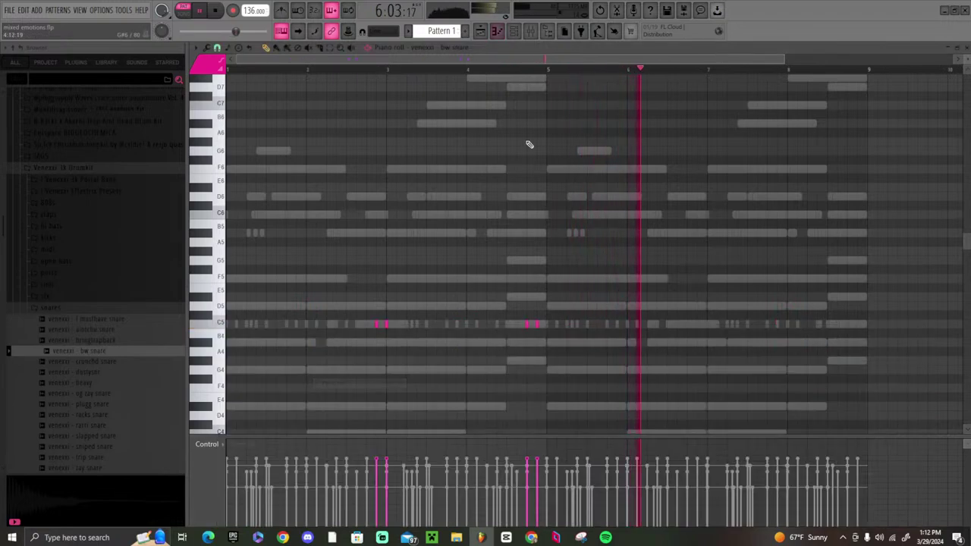
{"action": "left_click_drag", "start_coordinate": [549, 76], "coordinate": [235, 152]}
{"action": "key", "text": "ctrl+b"}
{"action": "left_click", "coordinate": [559, 73]}
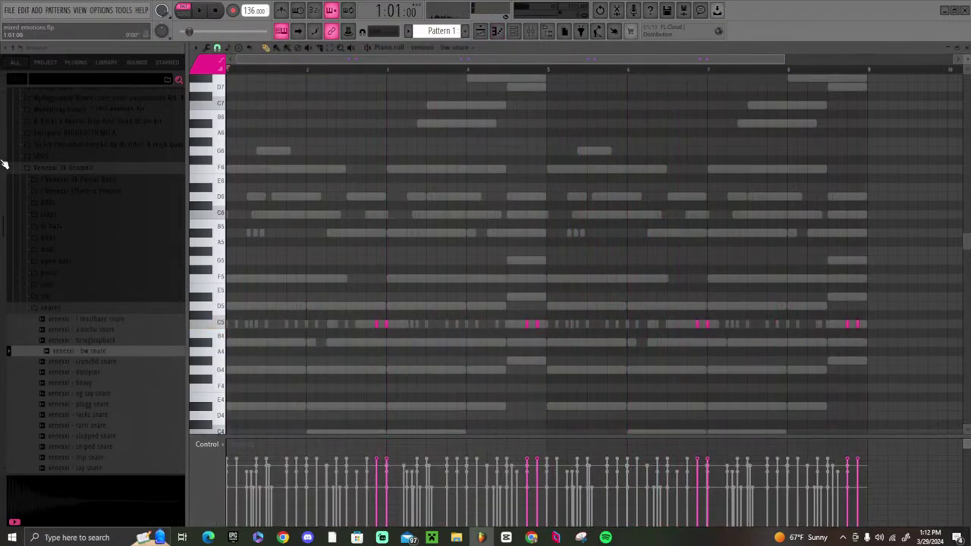
{"action": "key", "text": "space"}
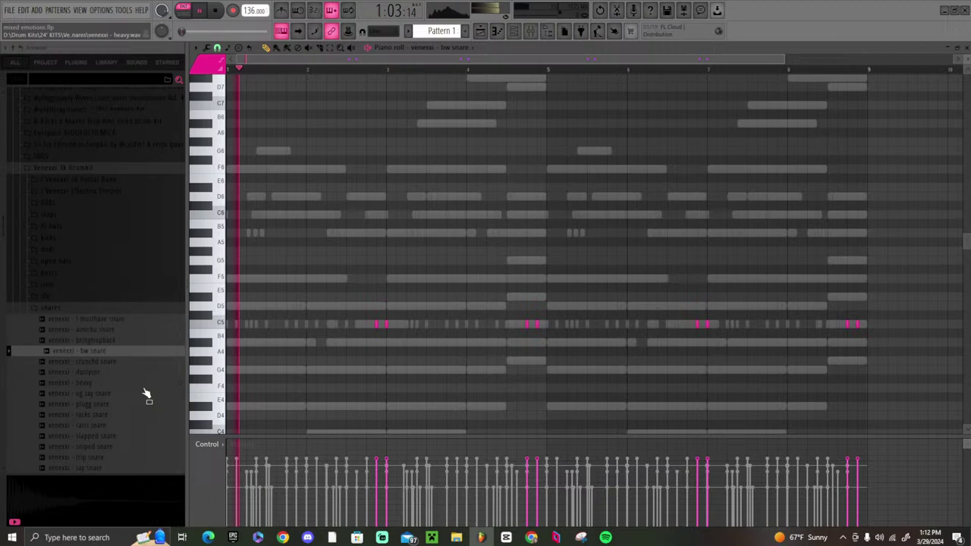
- Bring up the channel rack and audition samples in the claps folder of the Venexxi 3k Drumkit
{"action": "left_click", "coordinate": [512, 32]}
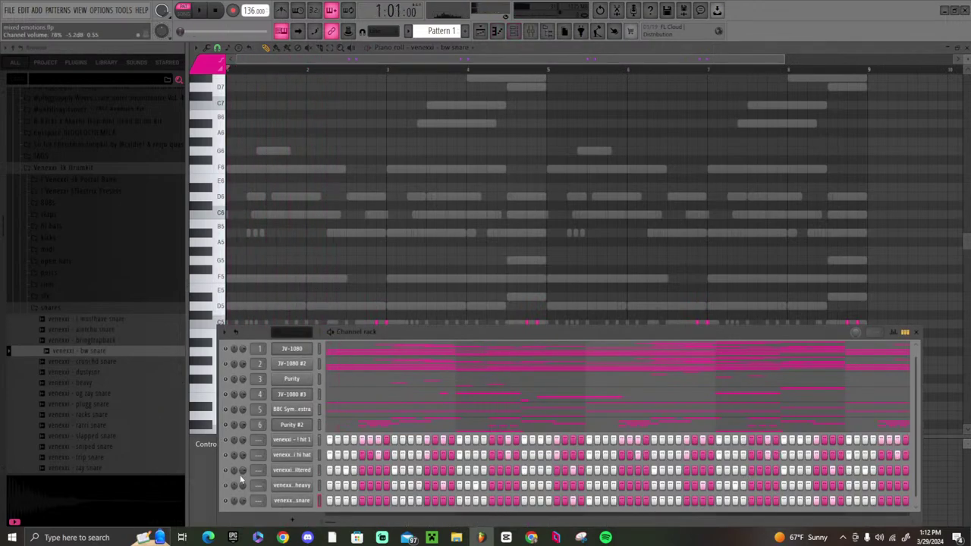
{"action": "left_click", "coordinate": [76, 308]}
{"action": "left_click", "coordinate": [50, 216]}
{"action": "left_click", "coordinate": [59, 268]}
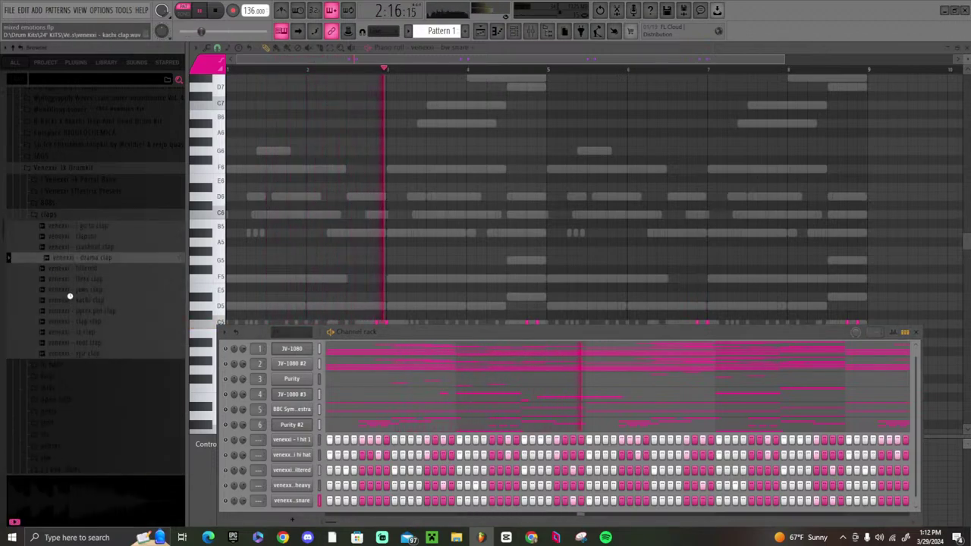
{"action": "left_click", "coordinate": [93, 354]}
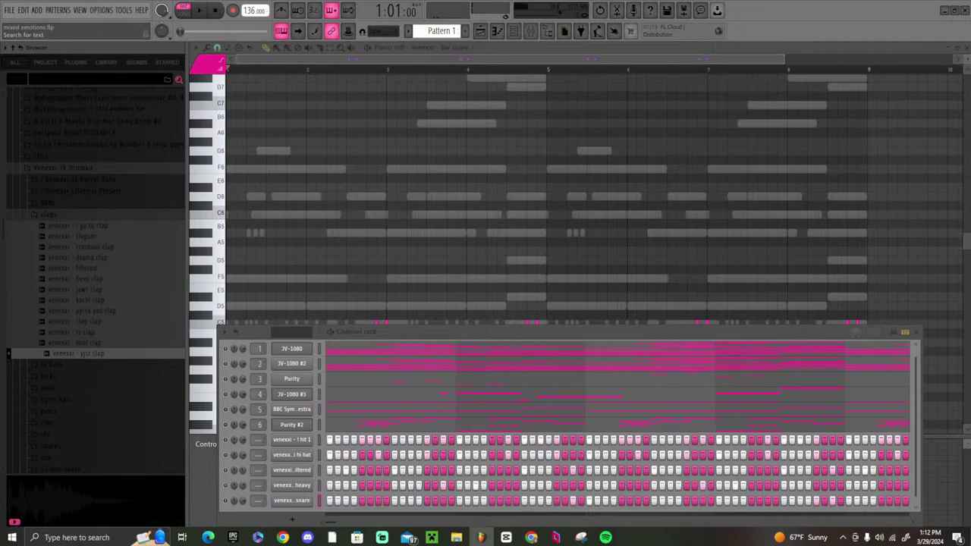
- Search the sample browser for "snap", preview results, add "(Xero) Benji Clap Snap" as a new channel and start playback
{"action": "type", "text": "snap"}
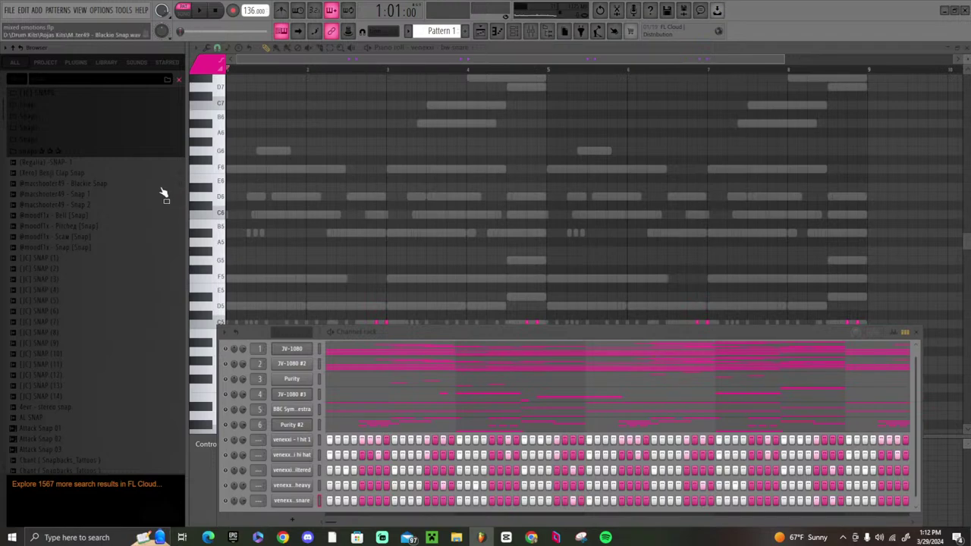
{"action": "left_click", "coordinate": [63, 219]}
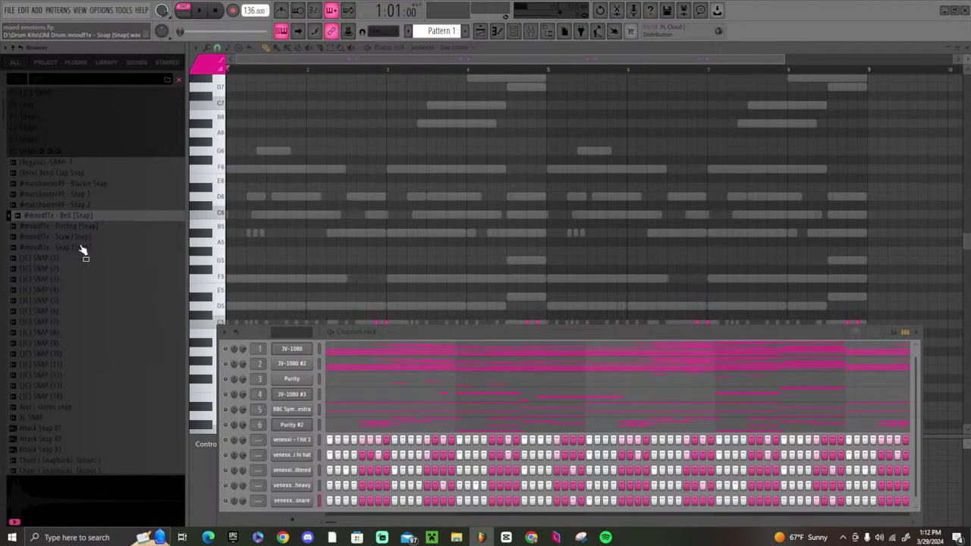
{"action": "left_click", "coordinate": [72, 176]}
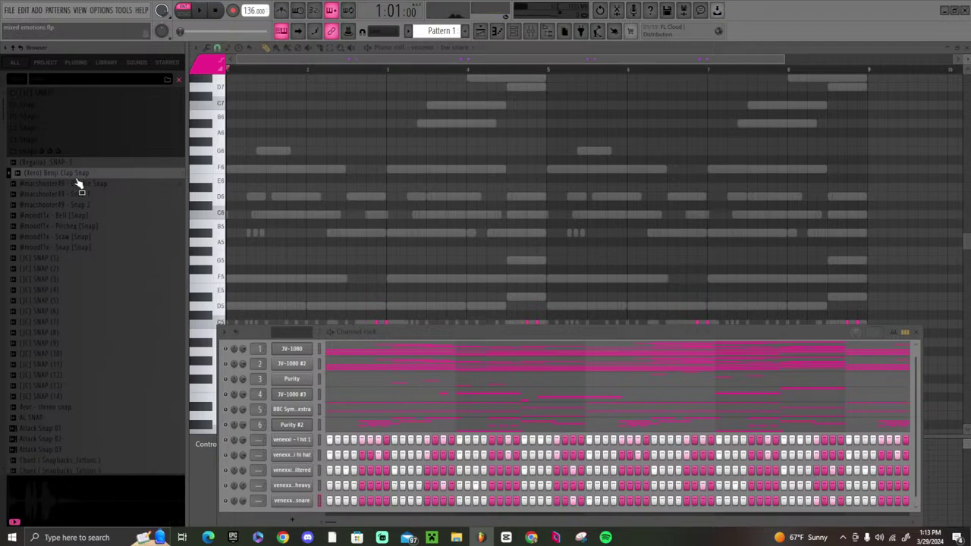
{"action": "left_click_drag", "start_coordinate": [82, 174], "coordinate": [304, 505]}
{"action": "key", "text": "space"}
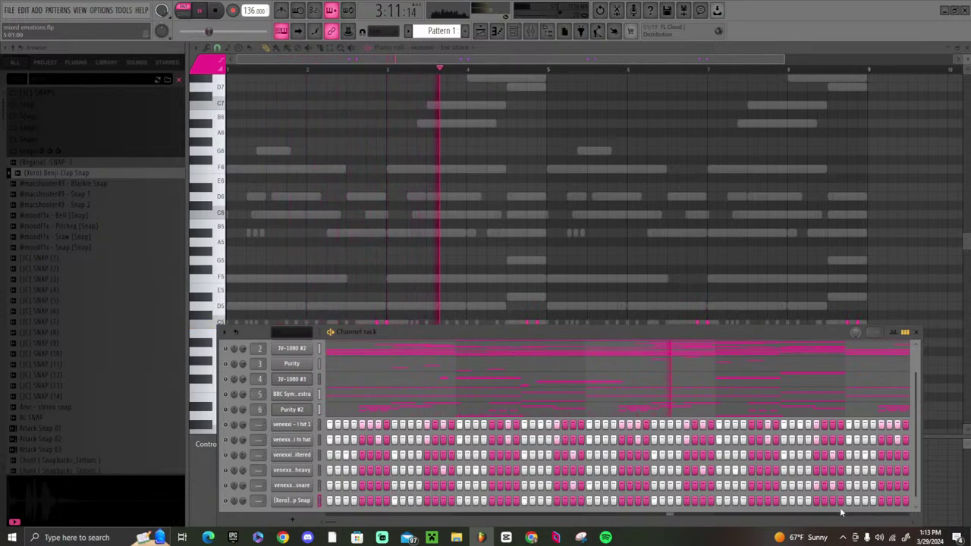
- Duplicate the four-bar Benji Clap Snap pattern into bars 5–8 in its piano roll
{"action": "right_click", "coordinate": [292, 501]}
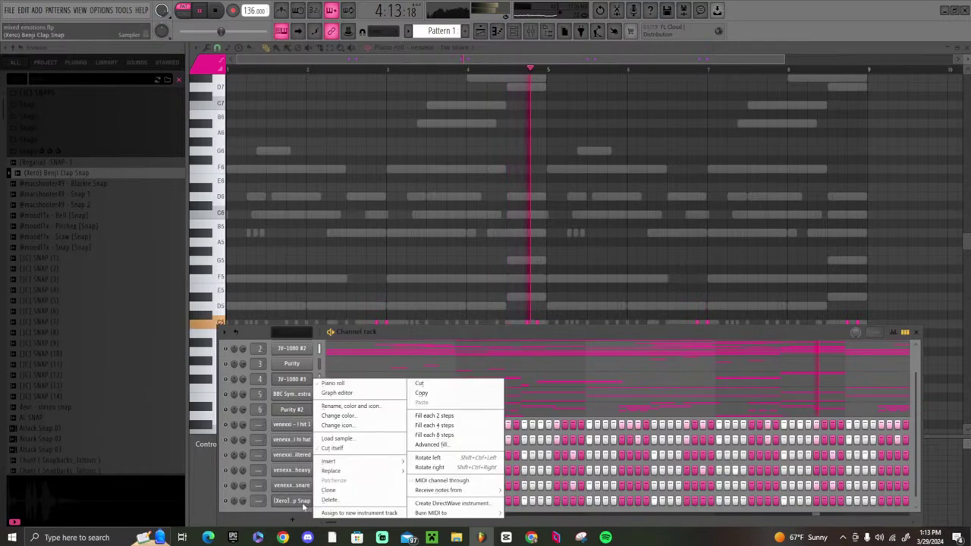
{"action": "left_click", "coordinate": [303, 382]}
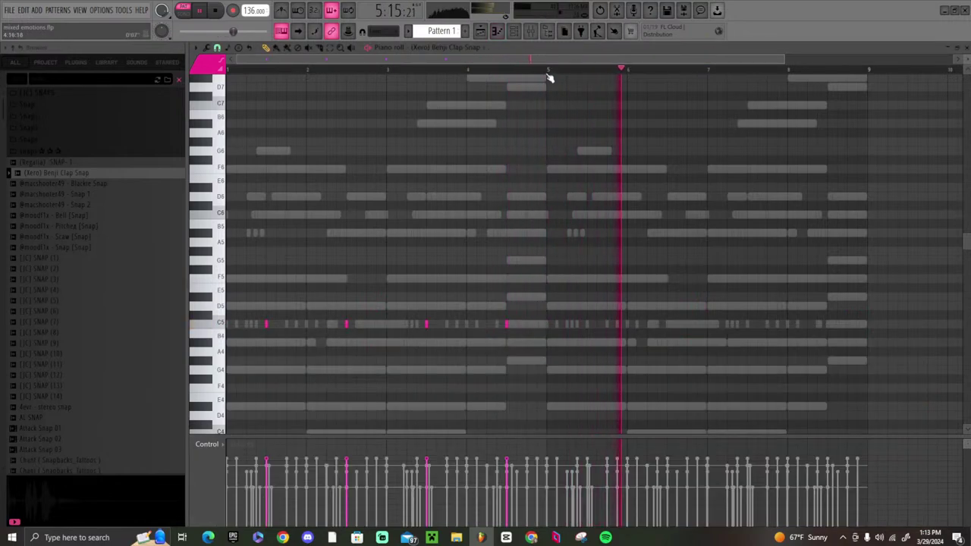
{"action": "left_click_drag", "start_coordinate": [549, 78], "coordinate": [3, 154]}
{"action": "key", "text": "ctrl+Right"}
{"action": "key", "text": "space"}
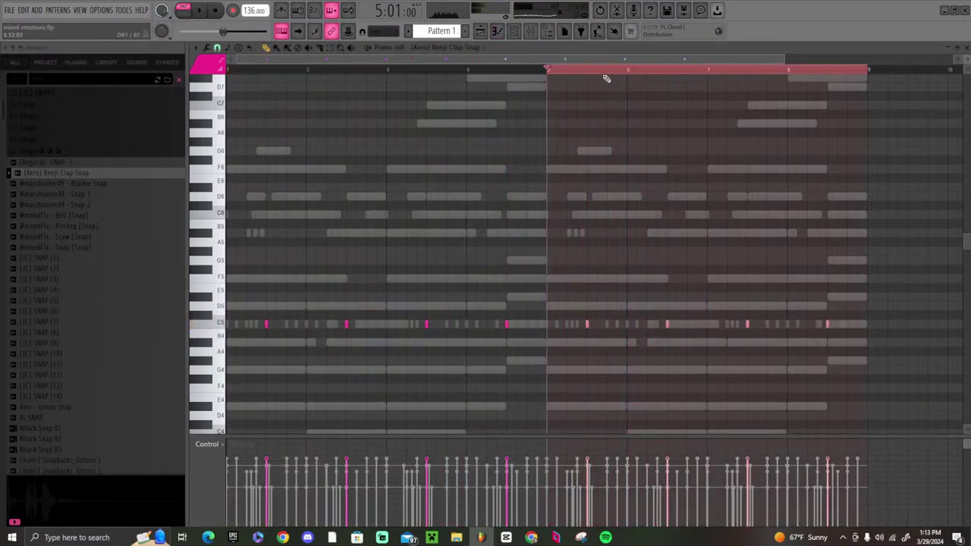
{"action": "left_click", "coordinate": [594, 73]}
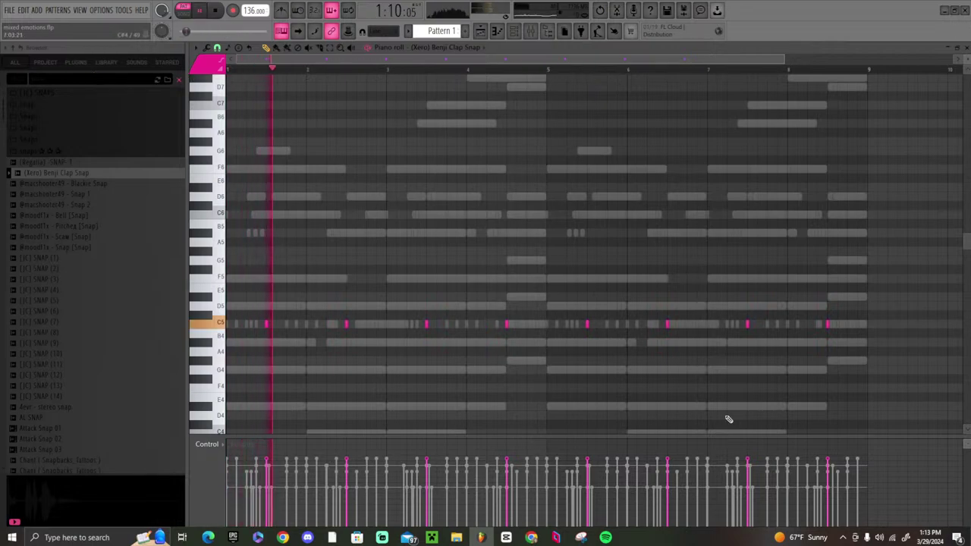
- Raise the velocity of all the Benji Clap Snap notes while listening to the loop, and stop playback
{"action": "scroll", "coordinate": [531, 304], "scroll_direction": "up", "scroll_amount": 2}
{"action": "scroll", "coordinate": [596, 298], "scroll_direction": "down", "scroll_amount": 4}
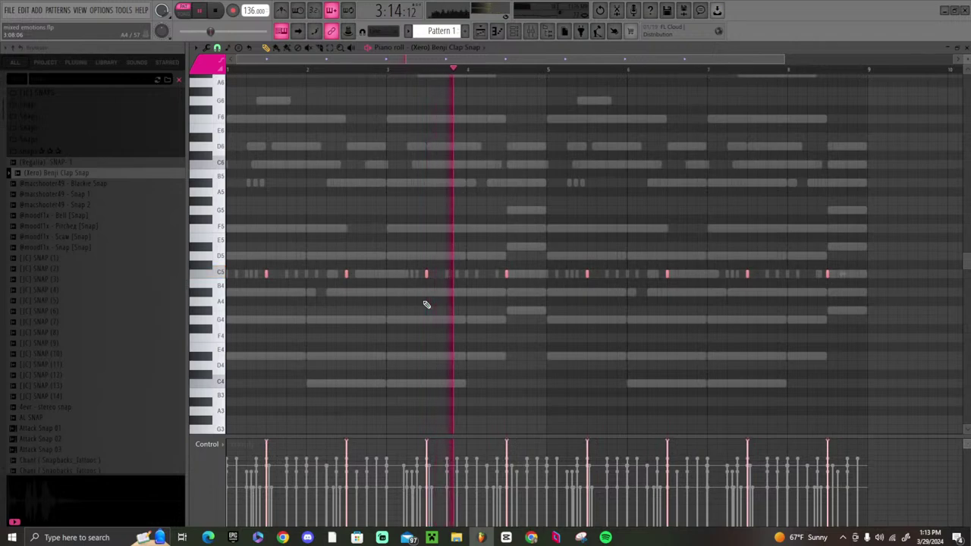
{"action": "key", "text": "space"}
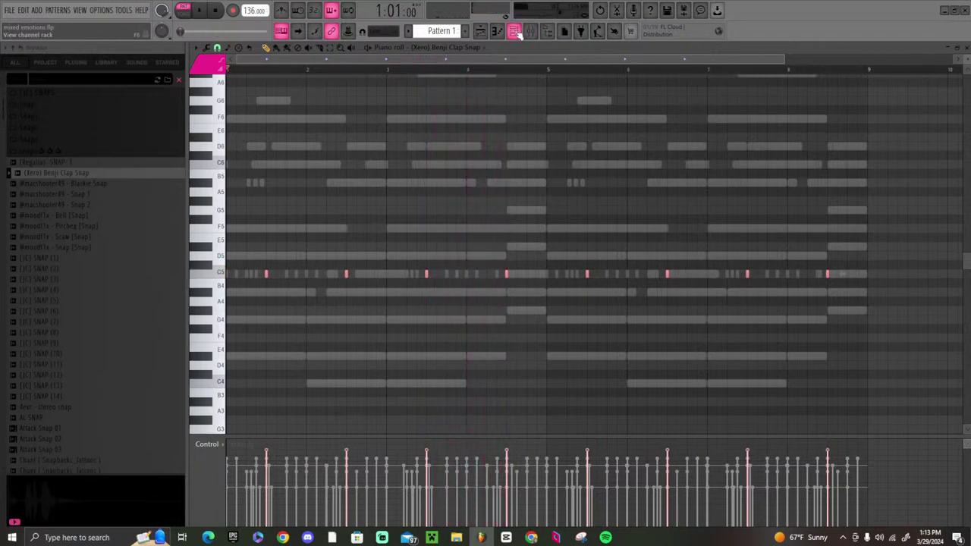
- Route the six drum channels to mixer tracks 7–12 and open the mixer
{"action": "left_click", "coordinate": [515, 31]}
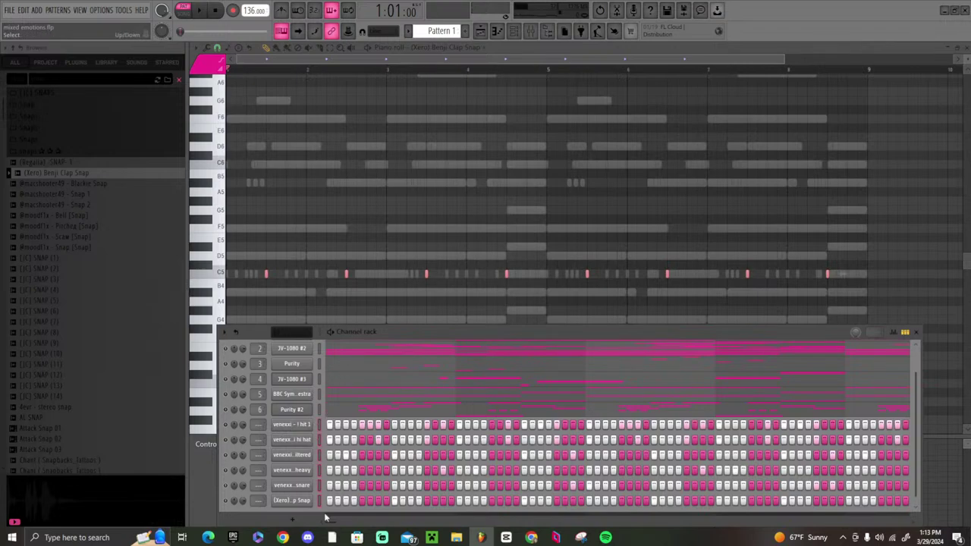
{"action": "key", "text": "F9"}
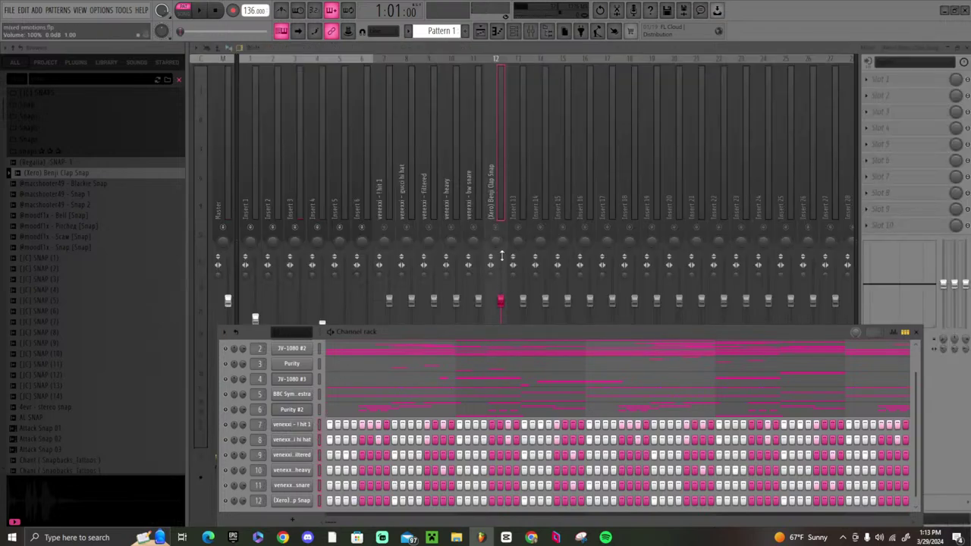
- Load ValhallaShimmer_x64 into the first effect slot of the Benji Clap Snap mixer track and lower its slot mix level
{"action": "left_click", "coordinate": [504, 225]}
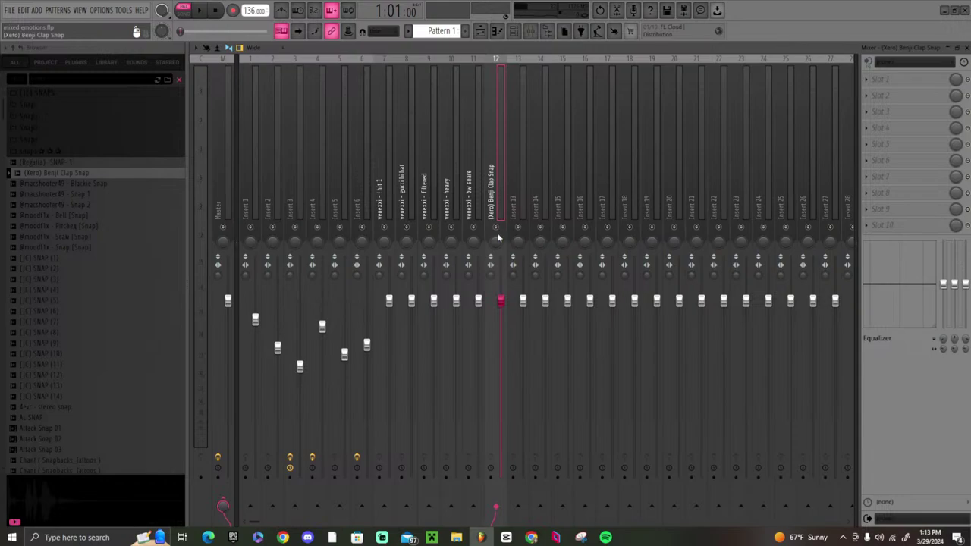
{"action": "left_click", "coordinate": [876, 79]}
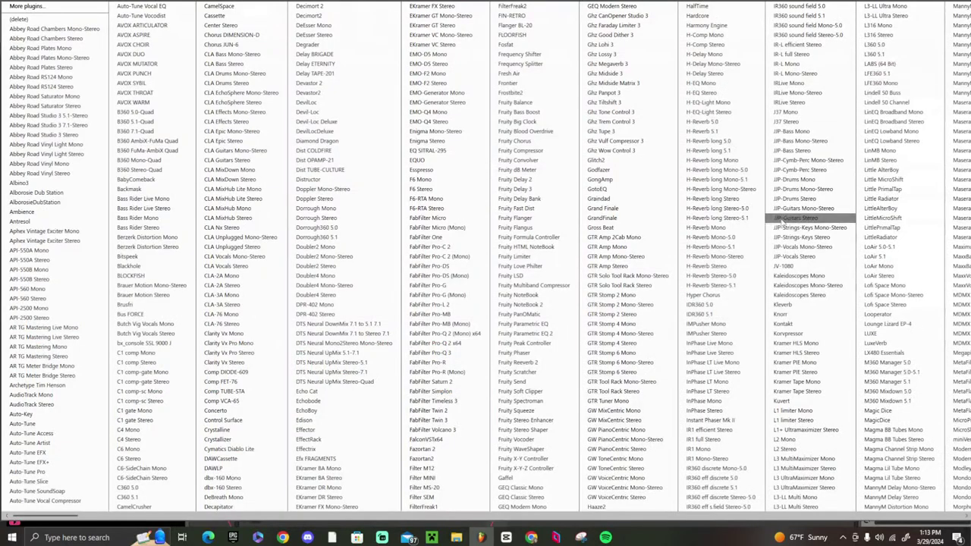
{"action": "scroll", "coordinate": [774, 220], "scroll_direction": "down", "scroll_amount": 5}
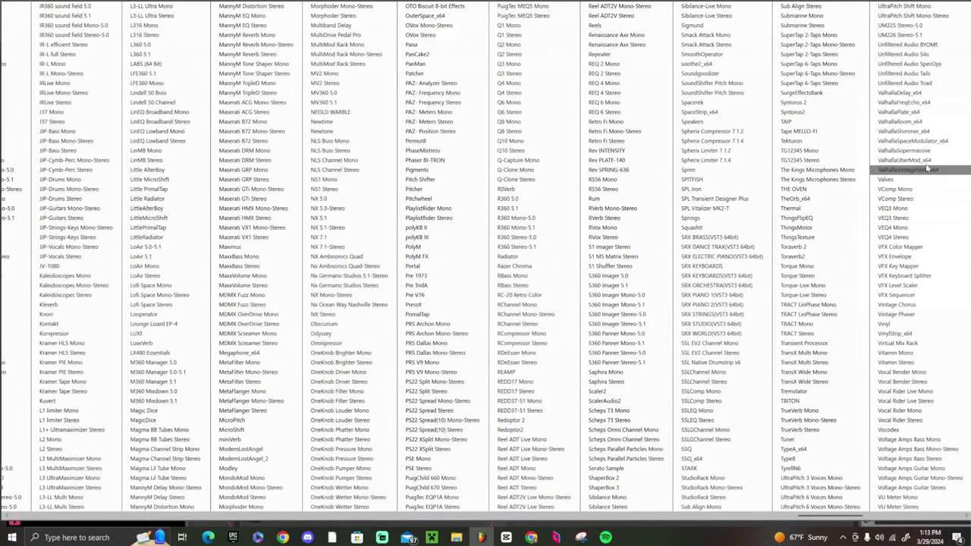
{"action": "left_click", "coordinate": [910, 132]}
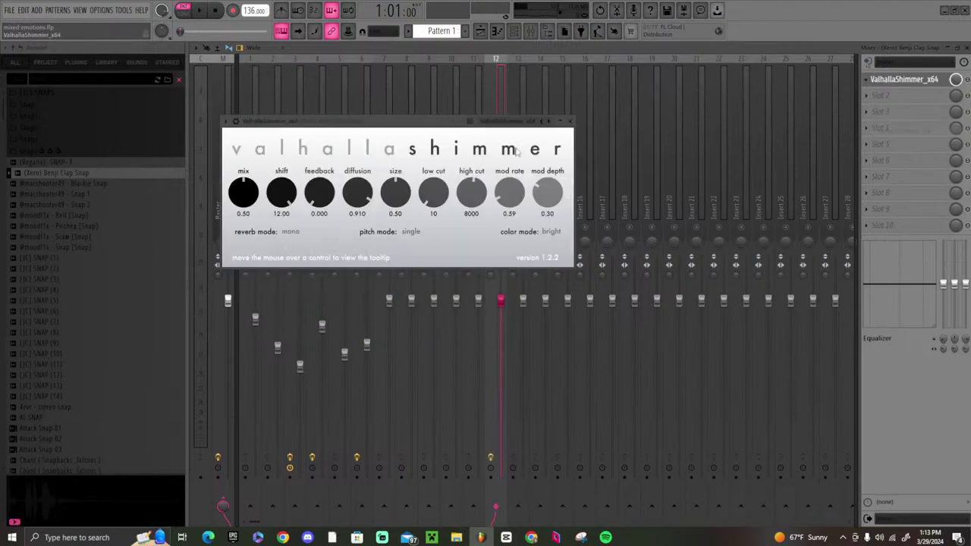
{"action": "left_click", "coordinate": [570, 123]}
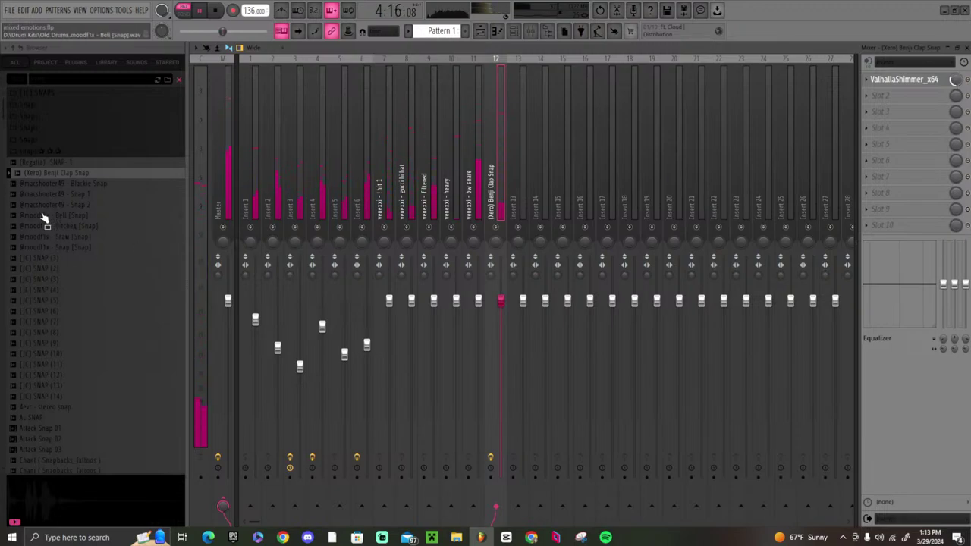
- Find the "venexxi - ayyyyeee" vox sample in the Venexxi 3k Drumkit and add it as a new channel
{"action": "left_click", "coordinate": [63, 164]}
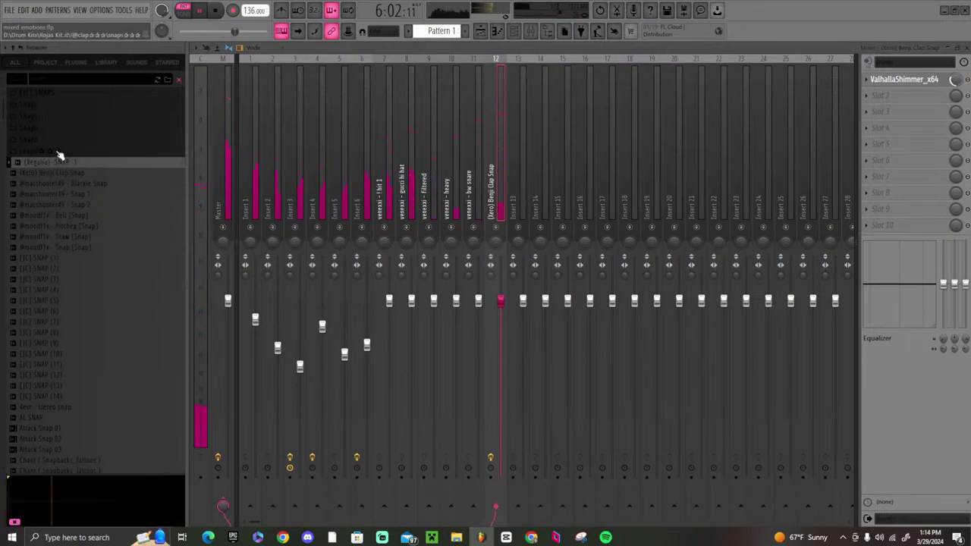
{"action": "left_click", "coordinate": [85, 461]}
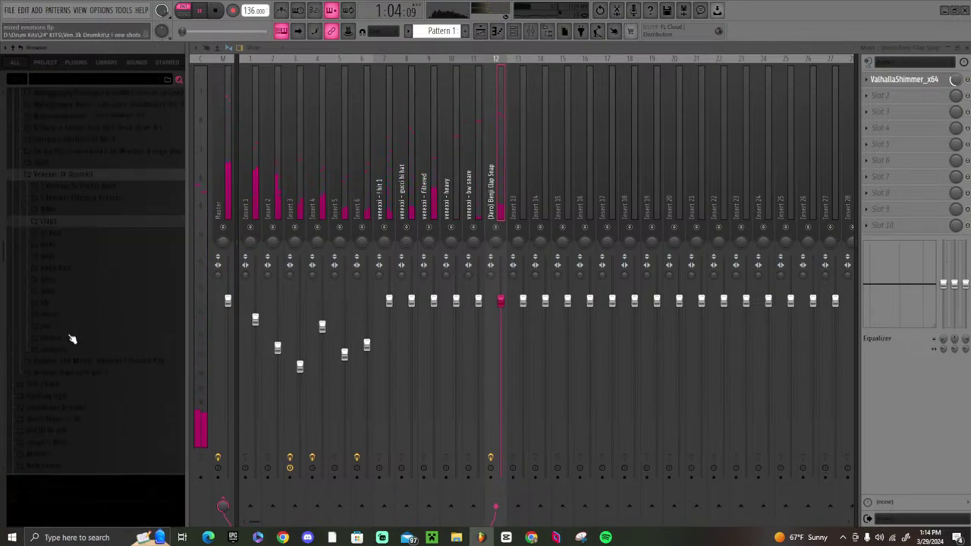
{"action": "left_click", "coordinate": [67, 337]}
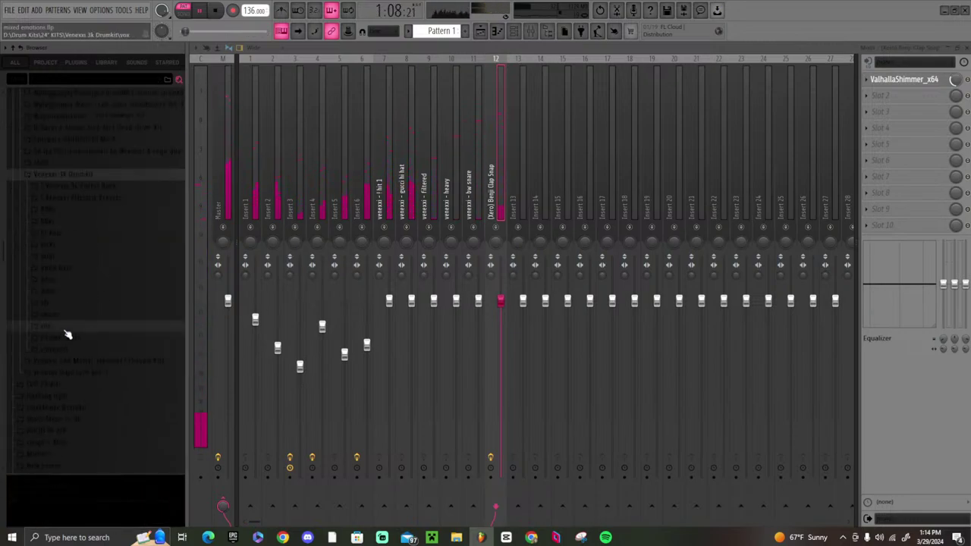
{"action": "left_click", "coordinate": [93, 348]}
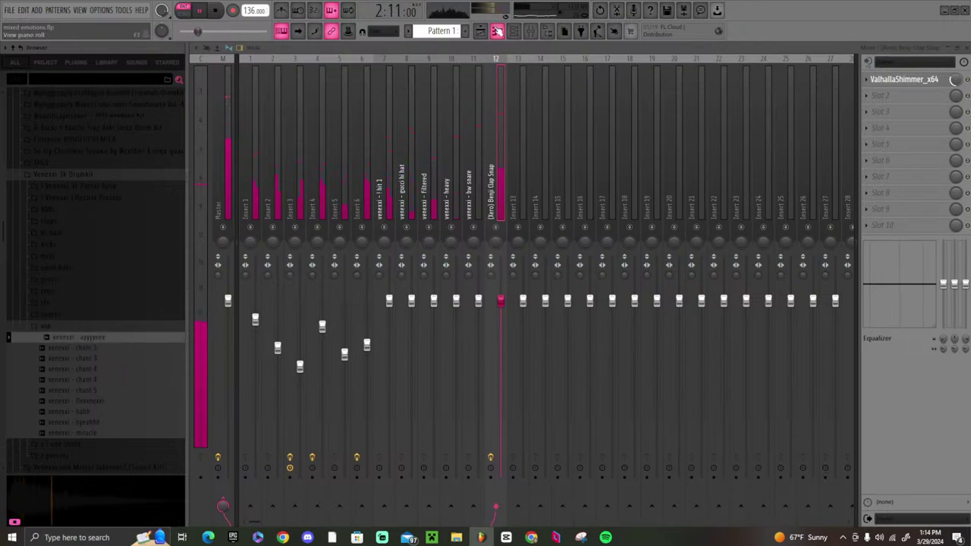
{"action": "key", "text": "F6"}
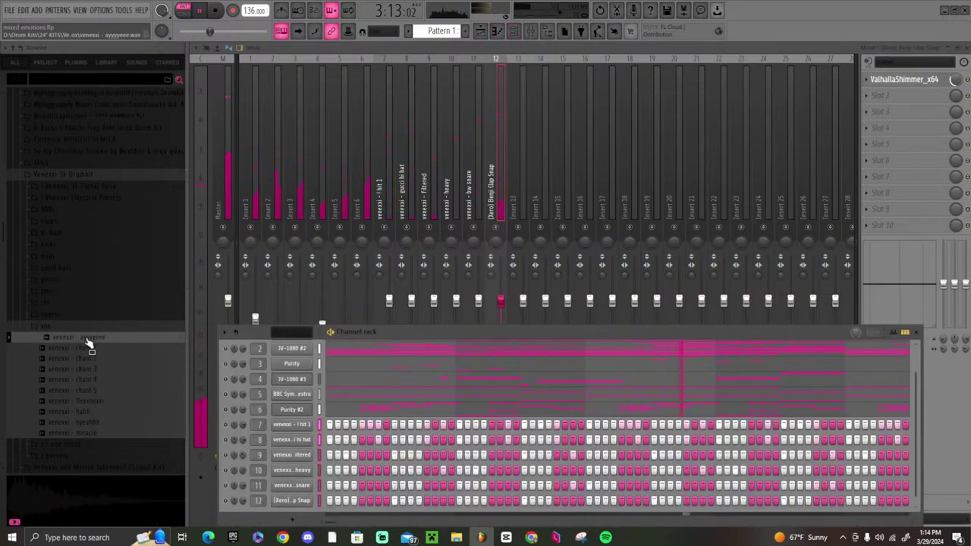
{"action": "left_click_drag", "start_coordinate": [90, 345], "coordinate": [290, 517]}
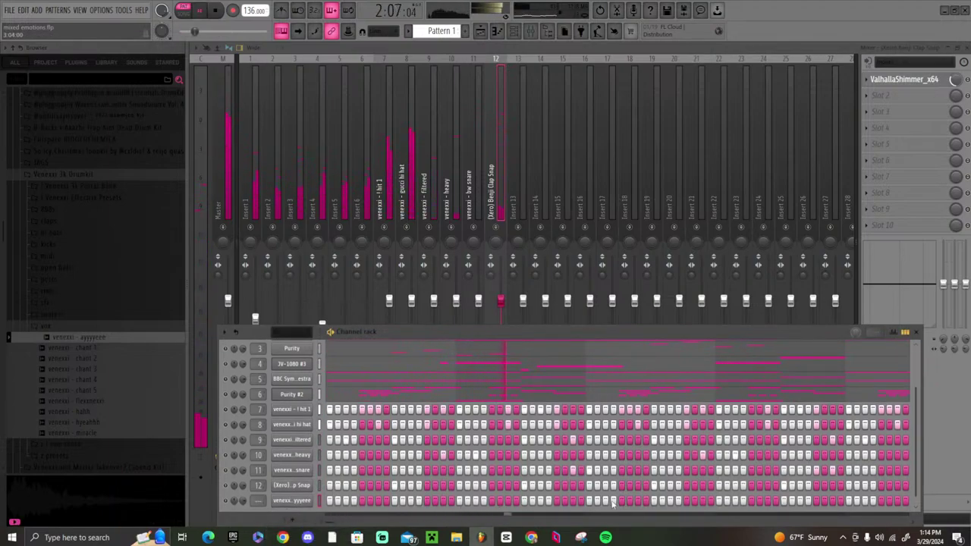
- Place a short C5 note for the ayyyyeee vox at the start of bar 4 and duplicate it to bar 8
{"action": "right_click", "coordinate": [314, 501]}
{"action": "left_click", "coordinate": [357, 383]}
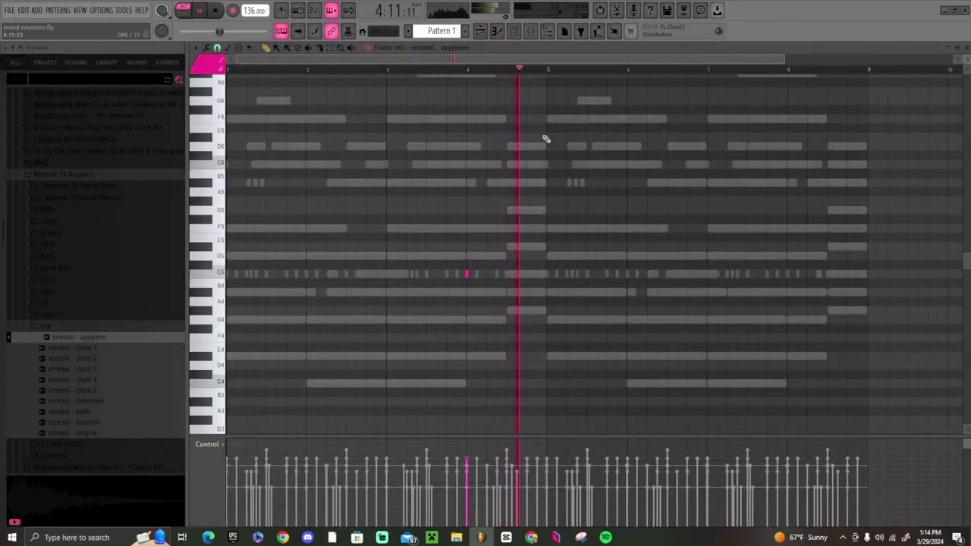
{"action": "left_click_drag", "start_coordinate": [550, 73], "coordinate": [4, 133]}
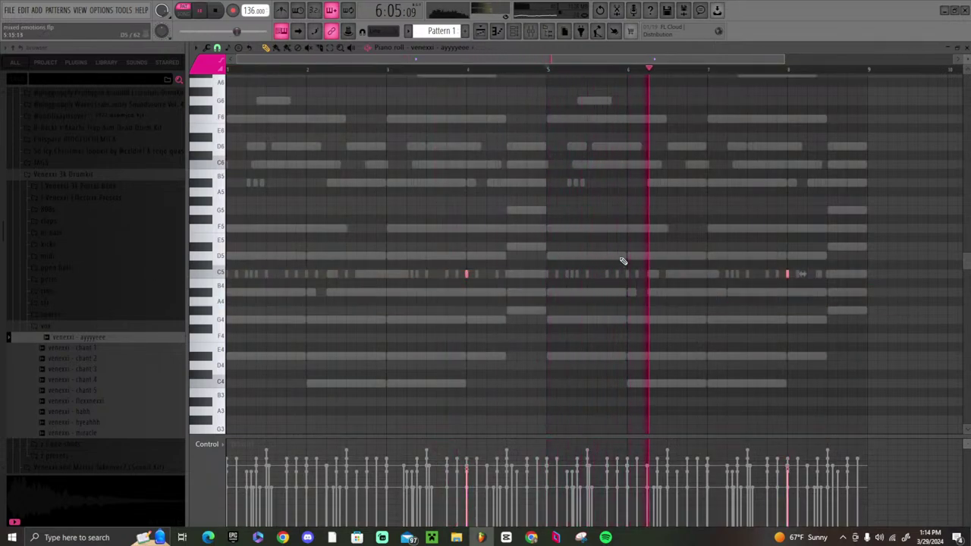
- Audition samples in the drumkit's open hats folder and add "venexxi - lightest open hat" as a new channel
{"action": "left_click", "coordinate": [137, 327]}
{"action": "left_click", "coordinate": [68, 265]}
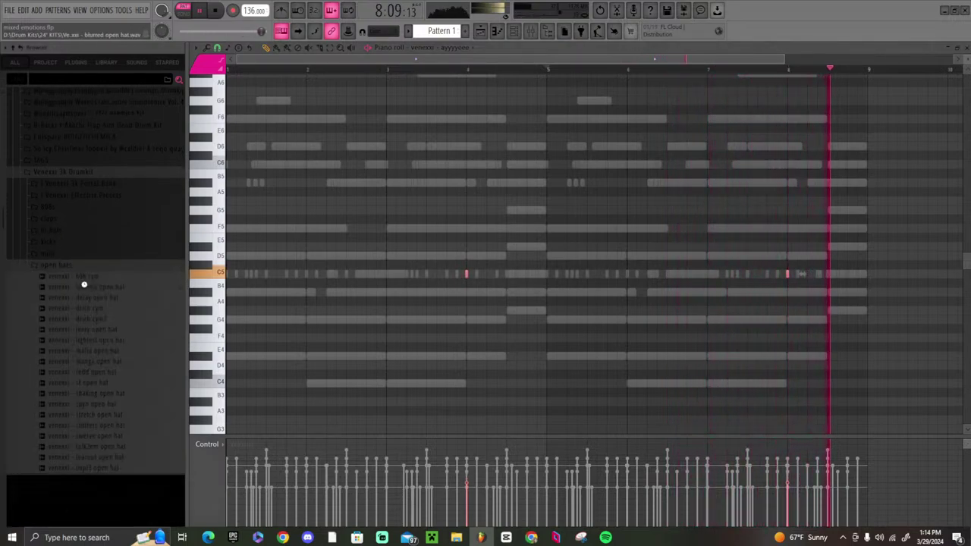
{"action": "left_click", "coordinate": [99, 319]}
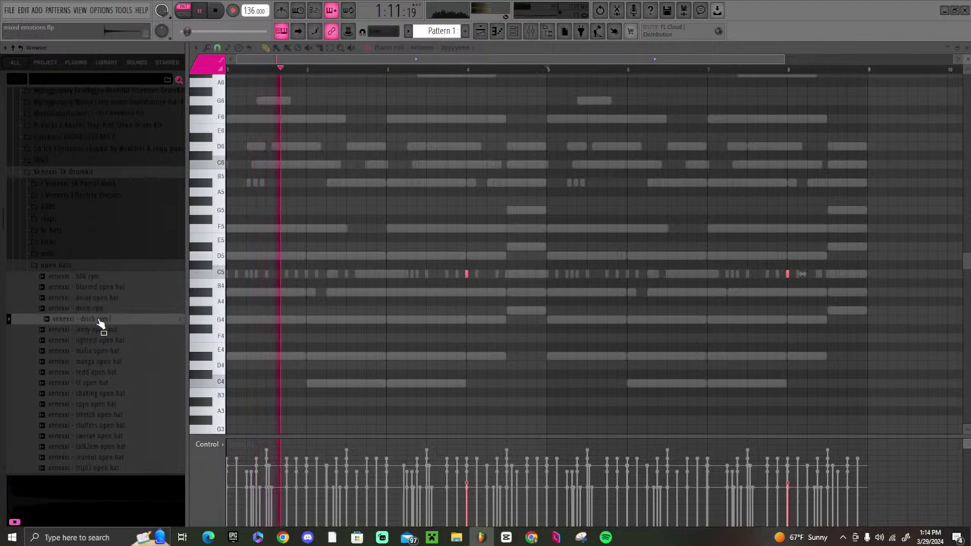
{"action": "left_click", "coordinate": [102, 331]}
{"action": "left_click", "coordinate": [118, 341]}
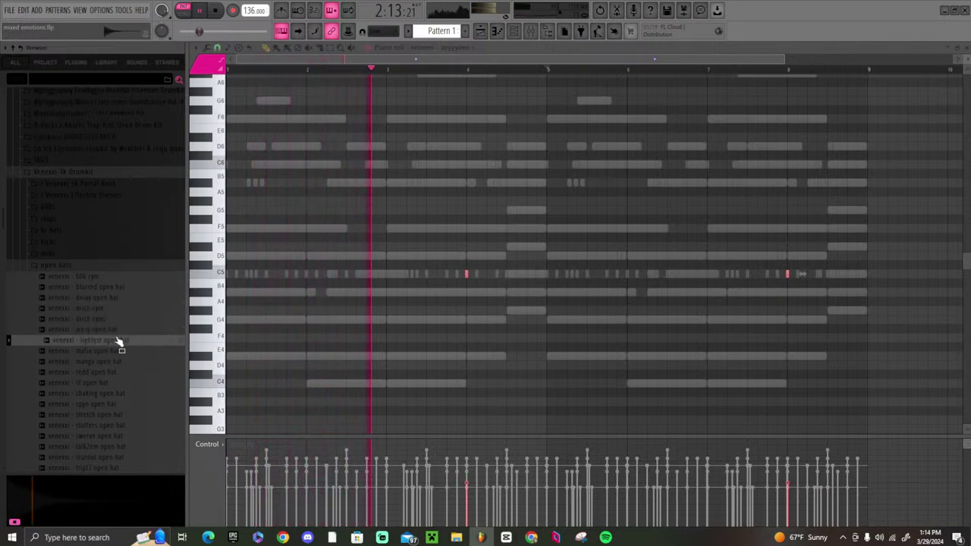
{"action": "left_click", "coordinate": [506, 32]}
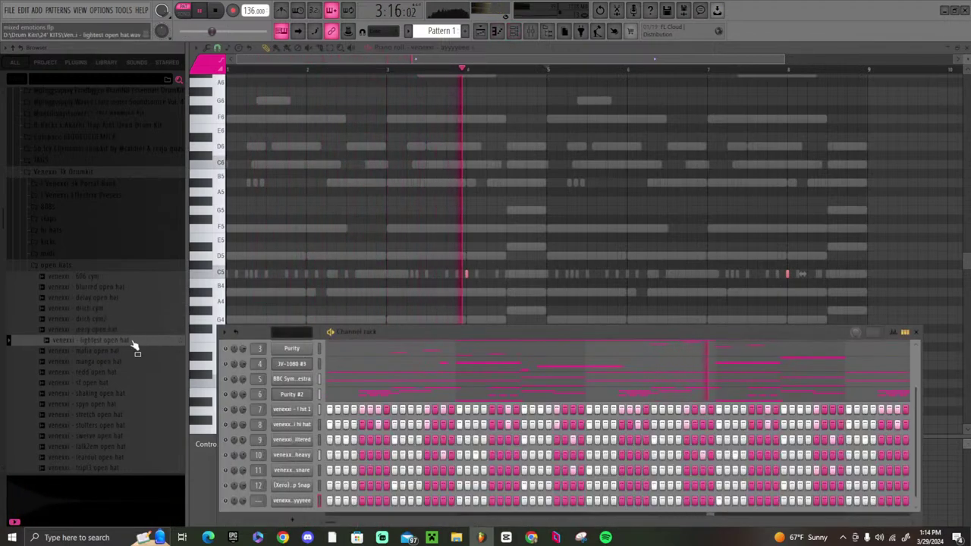
{"action": "left_click_drag", "start_coordinate": [135, 348], "coordinate": [318, 505]}
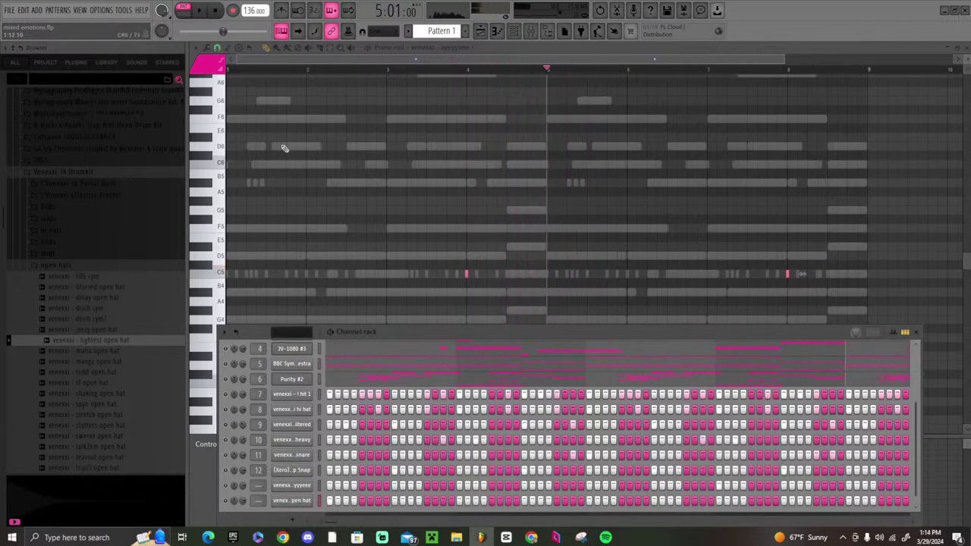
- Place short C5 open hat notes at bar 1, late bar 2 and bar 3, and duplicate them into bars 5 to 8
{"action": "left_click", "coordinate": [248, 62]}
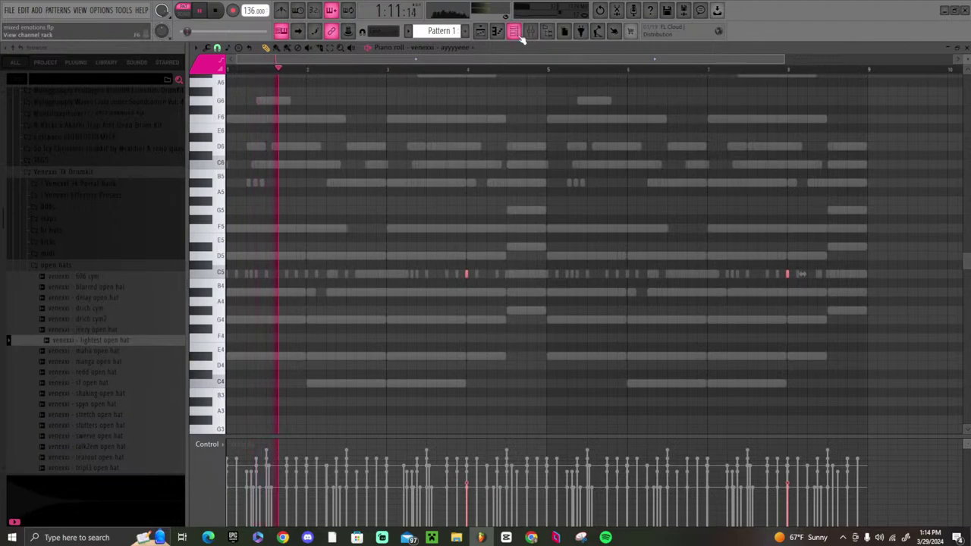
{"action": "left_click", "coordinate": [518, 34]}
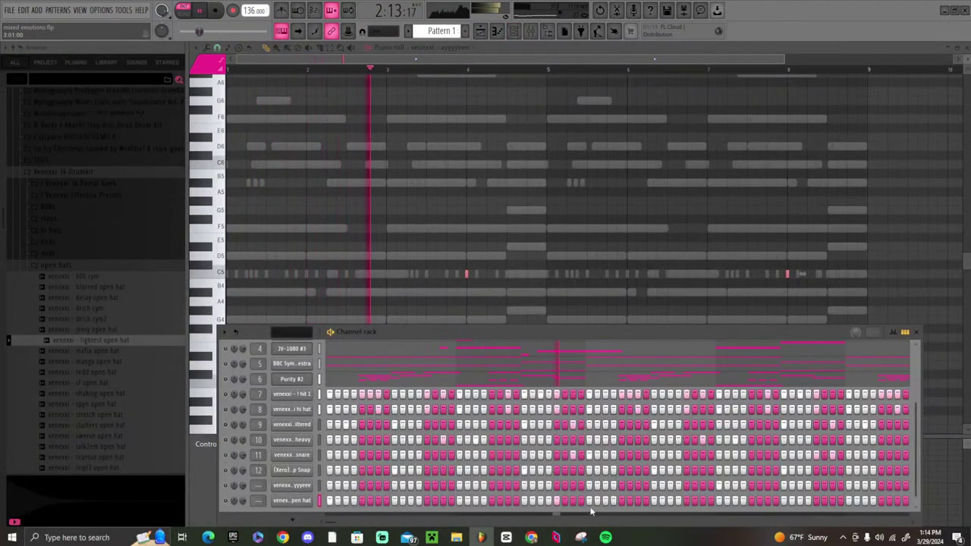
{"action": "right_click", "coordinate": [295, 500]}
{"action": "left_click", "coordinate": [285, 384]}
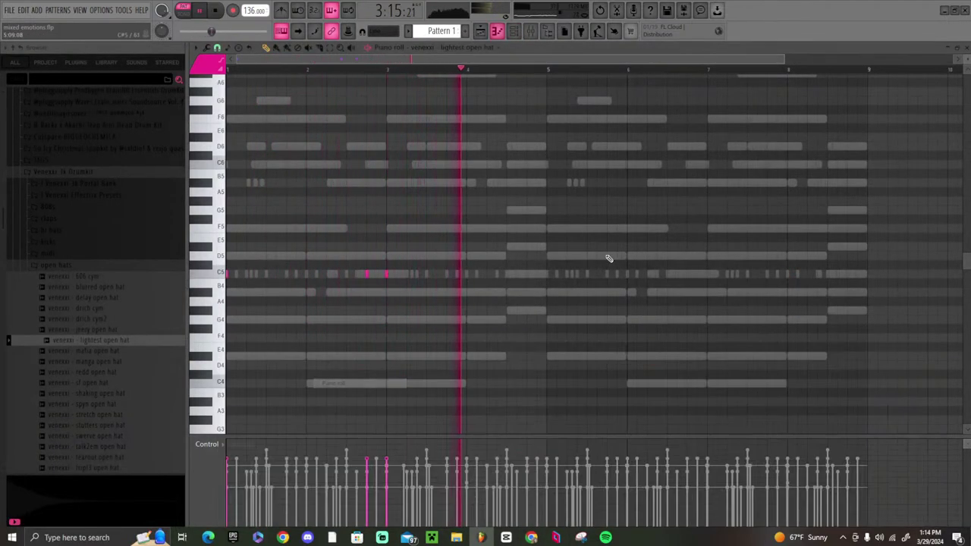
{"action": "key", "text": "ctrl+a"}
{"action": "key", "text": "ctrl+b"}
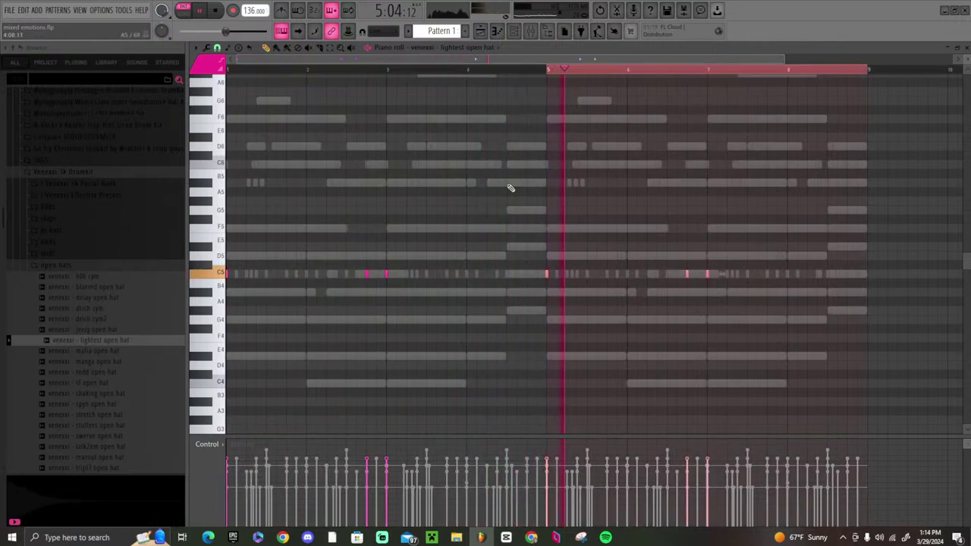
{"action": "left_click", "coordinate": [605, 127]}
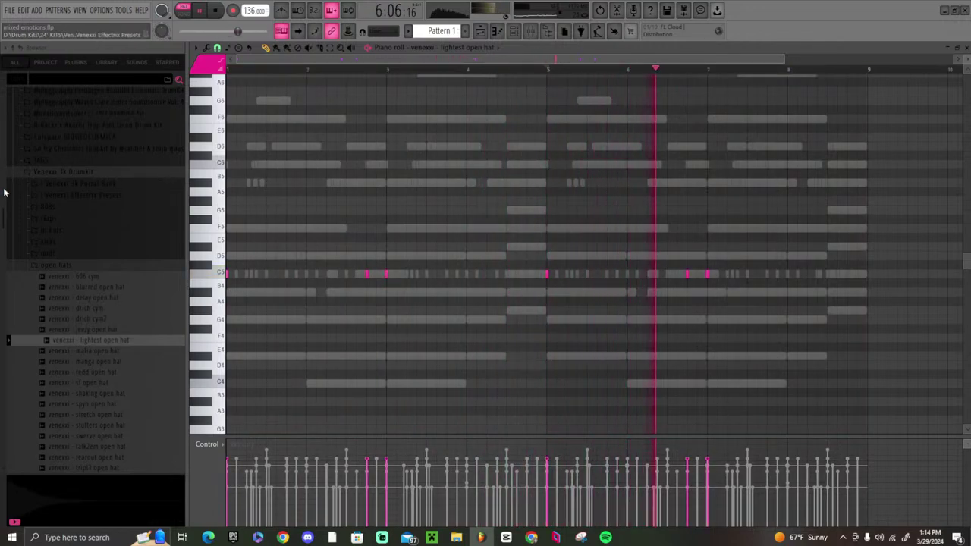
- Add the "venexxi - ! spinz 808" sample from the drumkit's 808s folder as a new channel
{"action": "left_click", "coordinate": [53, 265]}
{"action": "left_click", "coordinate": [54, 208]}
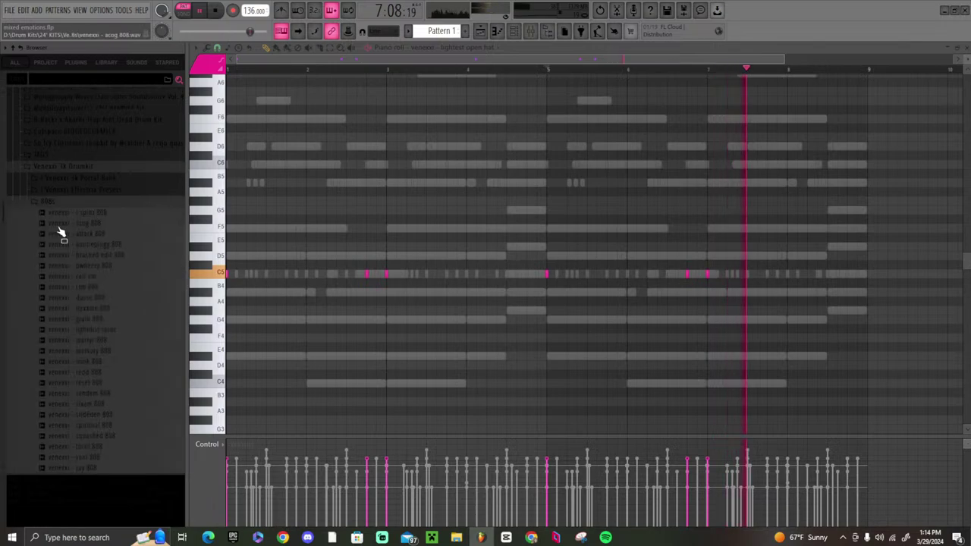
{"action": "left_click", "coordinate": [65, 212]}
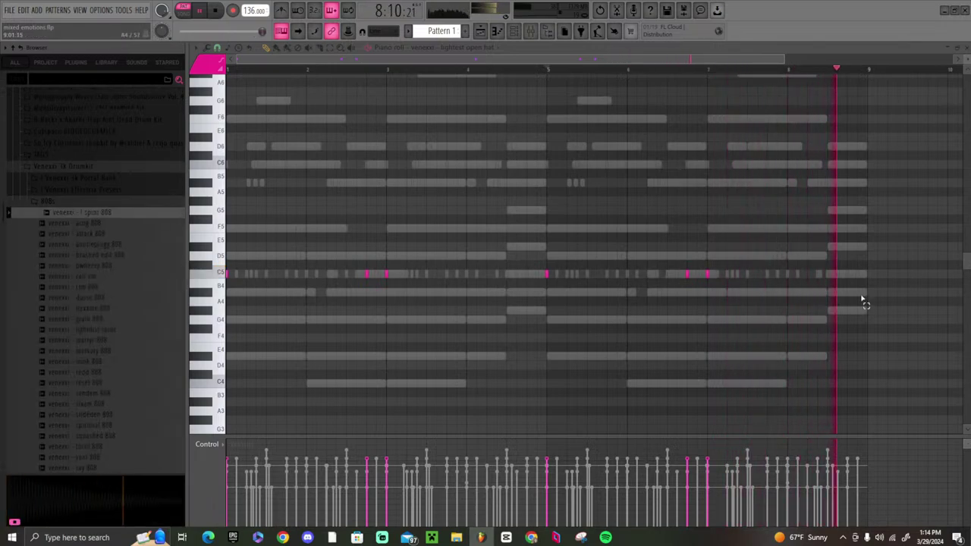
{"action": "key", "text": "F6"}
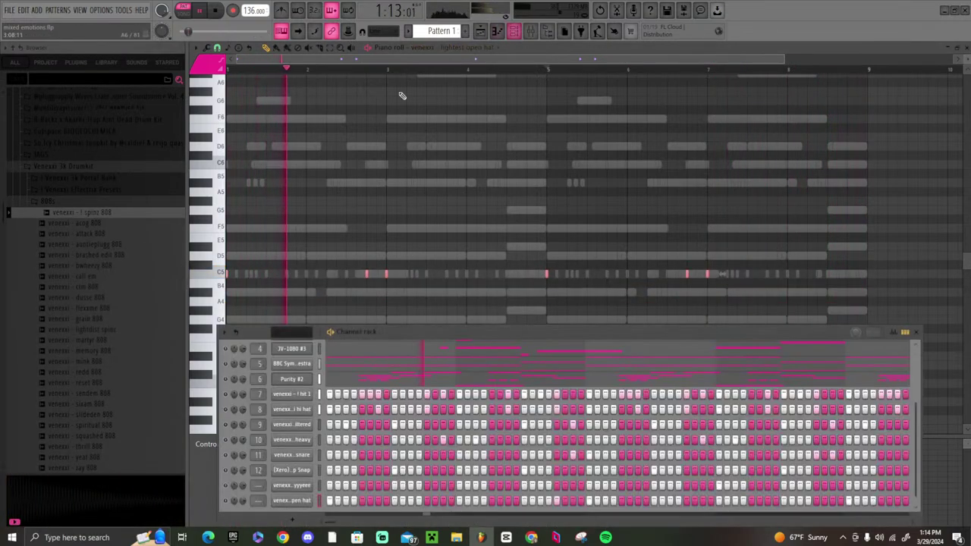
{"action": "left_click_drag", "start_coordinate": [79, 212], "coordinate": [313, 508]}
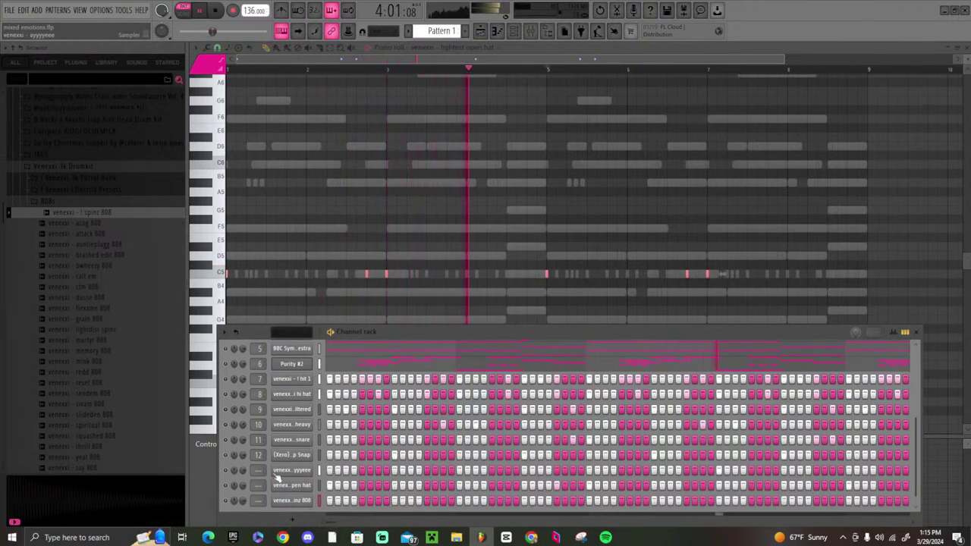
- Place three C5 notes for the spinz 808, at the start of bar 1, late in bar 1 and late in bar 2
{"action": "right_click", "coordinate": [273, 501]}
{"action": "left_click", "coordinate": [319, 381]}
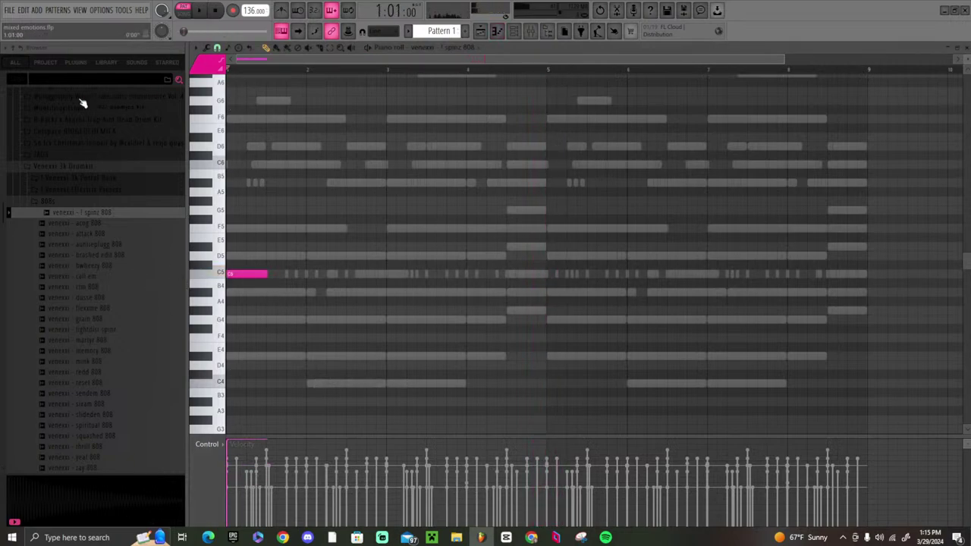
{"action": "key", "text": "space"}
{"action": "left_click", "coordinate": [295, 275]}
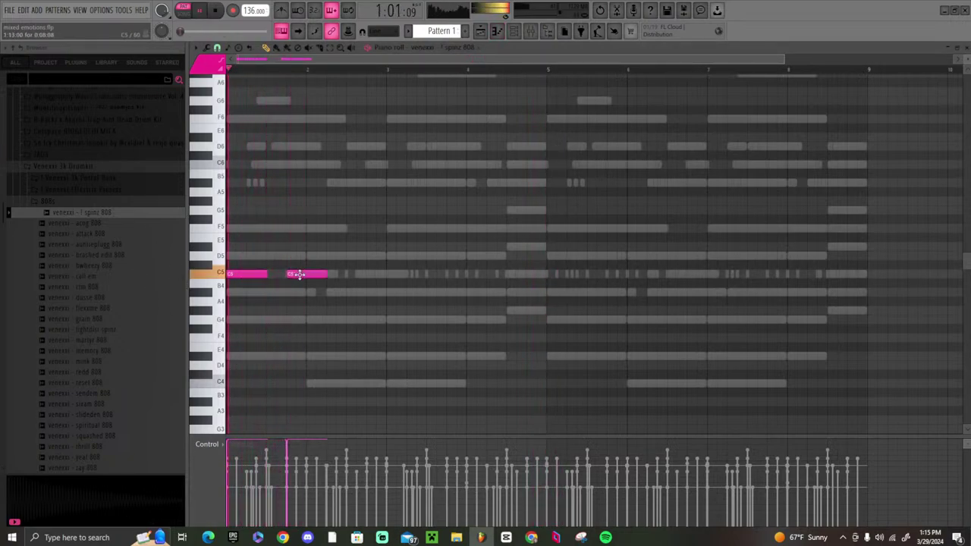
{"action": "left_click", "coordinate": [363, 274]}
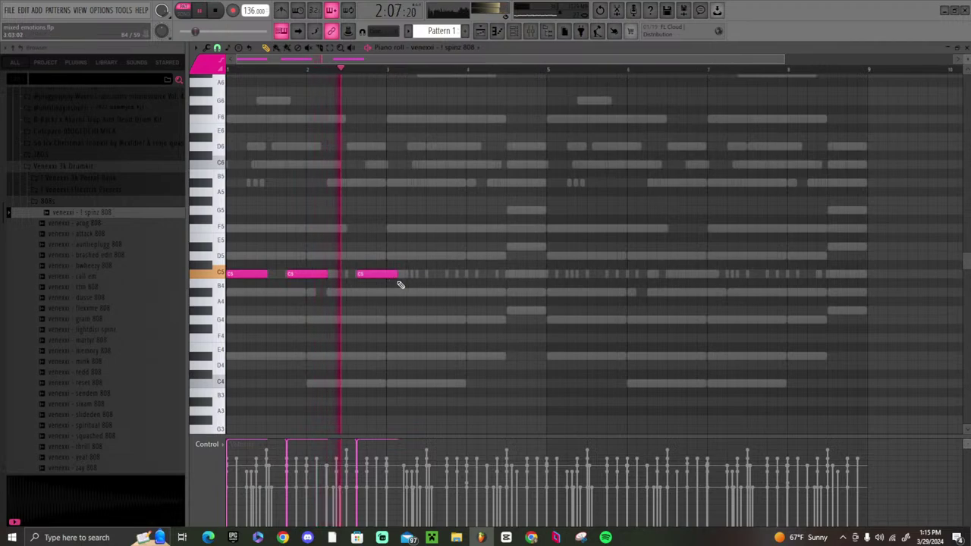
- Duplicate the 808 notes into bars 3 and 4, and shift the third note's start to the last beat of bar 2
{"action": "key", "text": "ctrl+a"}
{"action": "key", "text": "ctrl+b"}
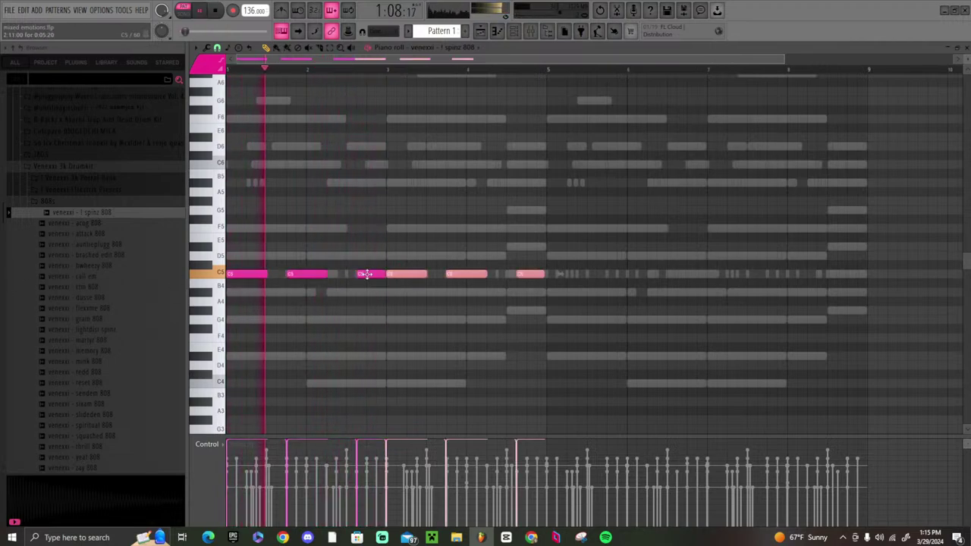
{"action": "left_click_drag", "start_coordinate": [365, 274], "coordinate": [386, 275]}
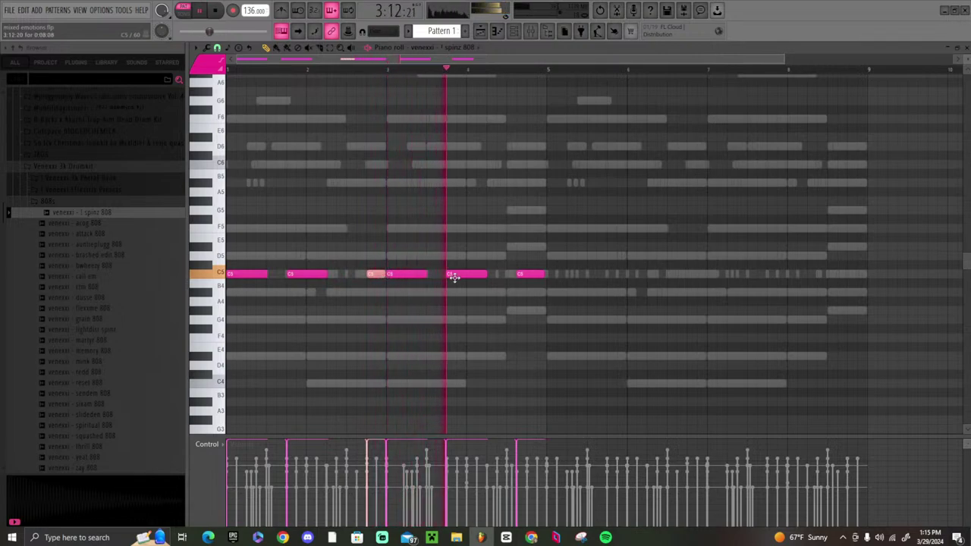
- Lengthen the 808 notes to close the gaps, with an added D5 in bar 4, and transpose the pattern up one octave
{"action": "key", "text": "space"}
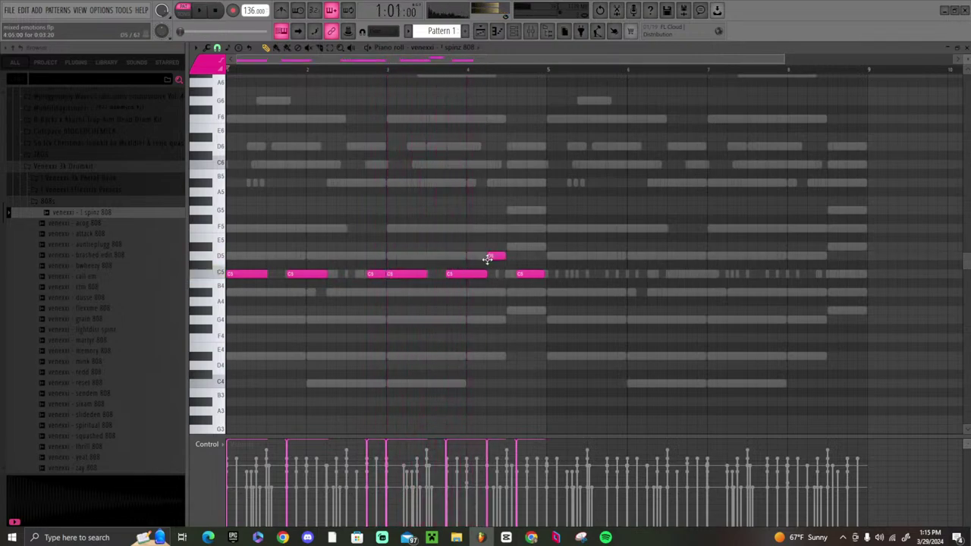
{"action": "key", "text": "ctrl+Up"}
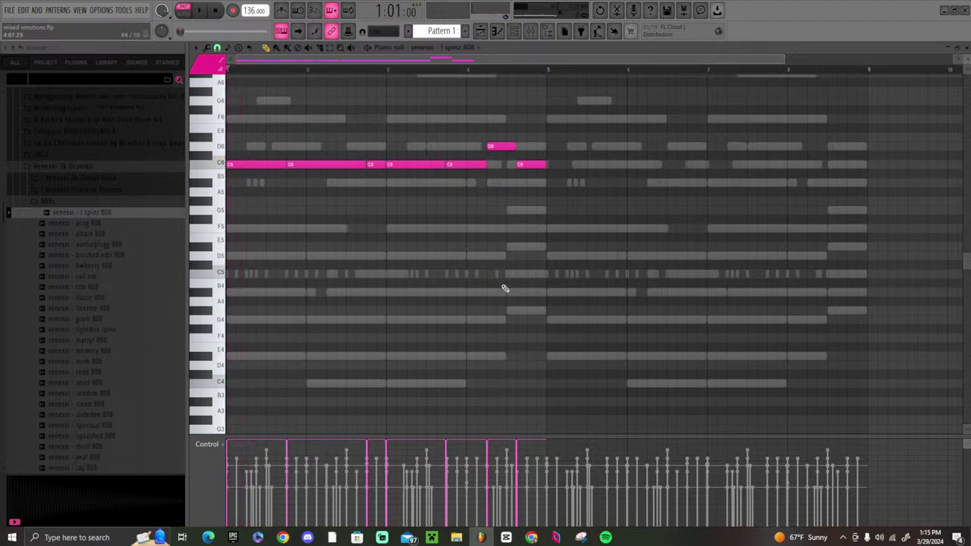
{"action": "key", "text": "space"}
{"action": "key", "text": "space"}
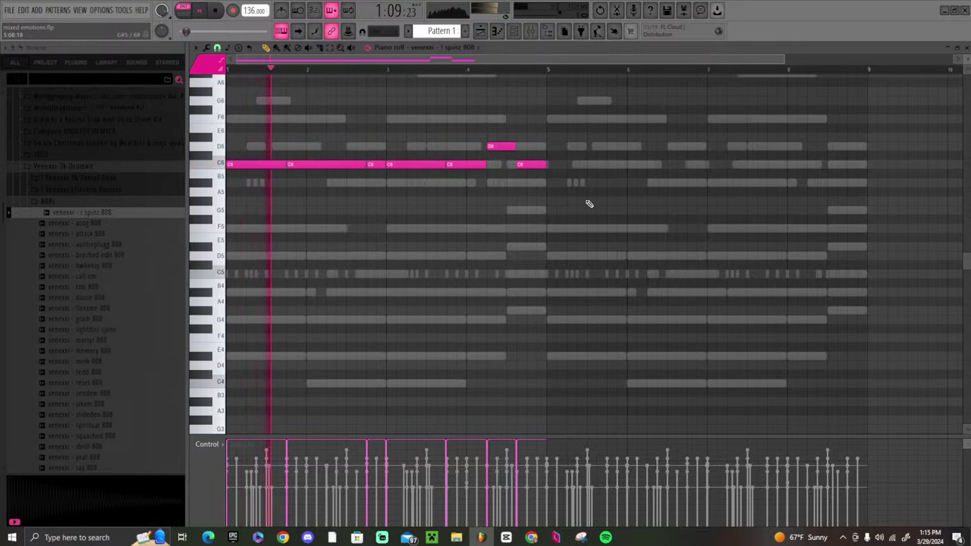
- Duplicate the 808 notes into bars 5 to 8, and raise the last C6 notes of bars 3 and 4 to D6, filling bar 4
{"action": "key", "text": "ctrl+b"}
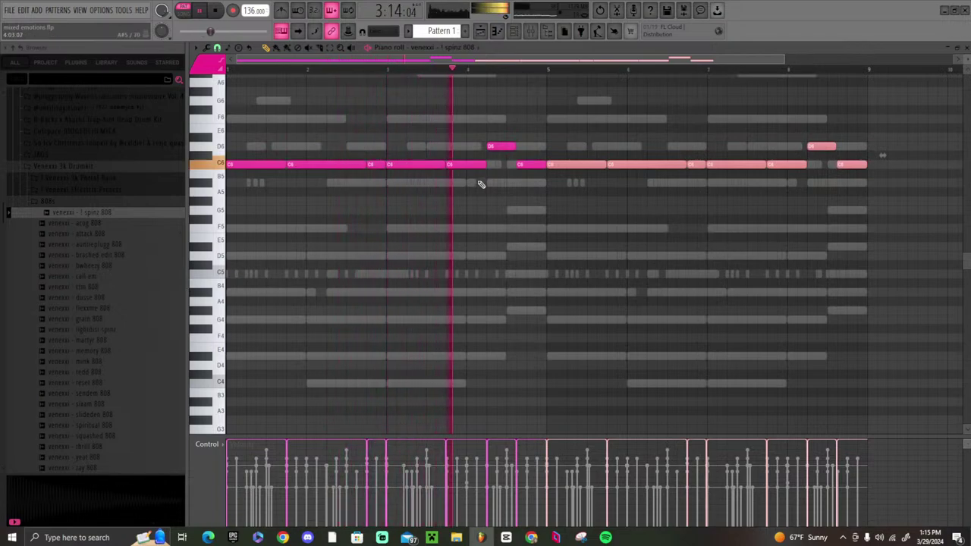
{"action": "left_click_drag", "start_coordinate": [526, 162], "coordinate": [521, 148]}
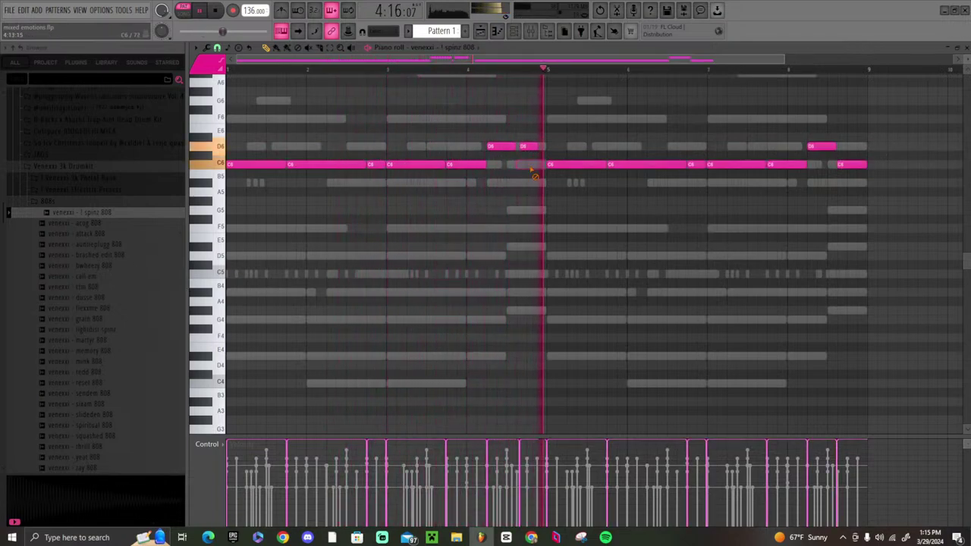
{"action": "left_click_drag", "start_coordinate": [455, 164], "coordinate": [455, 144]}
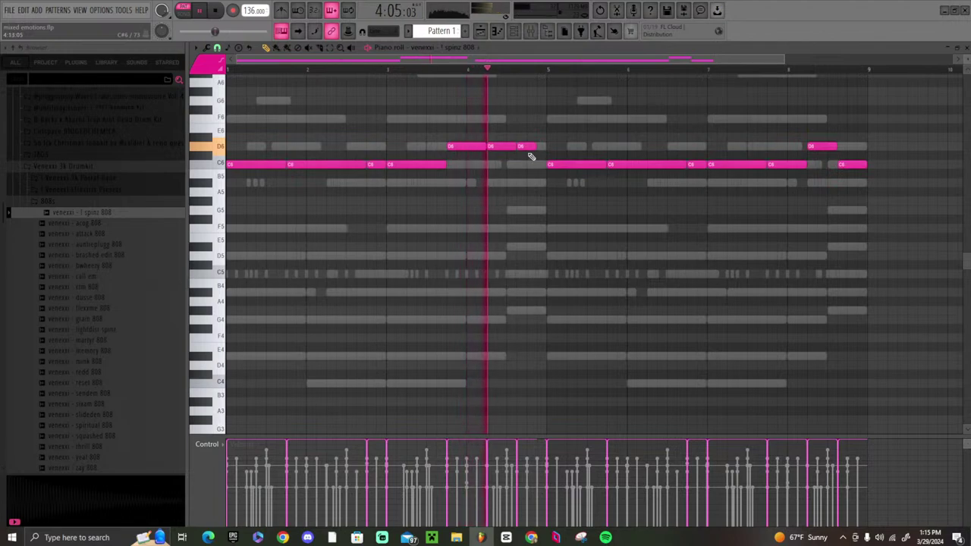
{"action": "left_click_drag", "start_coordinate": [533, 147], "coordinate": [545, 147]}
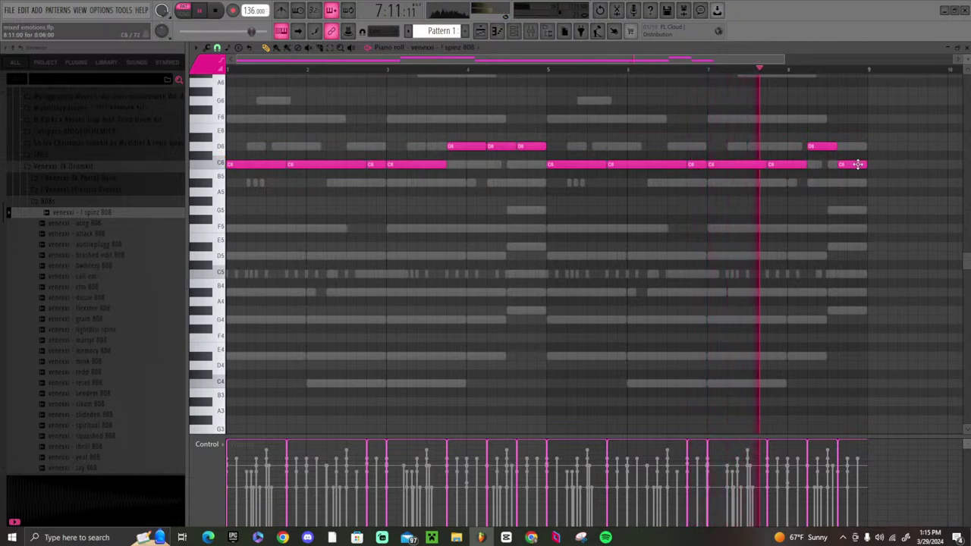
- Raise the final 808 note in bar 8 to D6, and transpose the whole 808 part down one octave
{"action": "left_click_drag", "start_coordinate": [878, 182], "coordinate": [149, 147]}
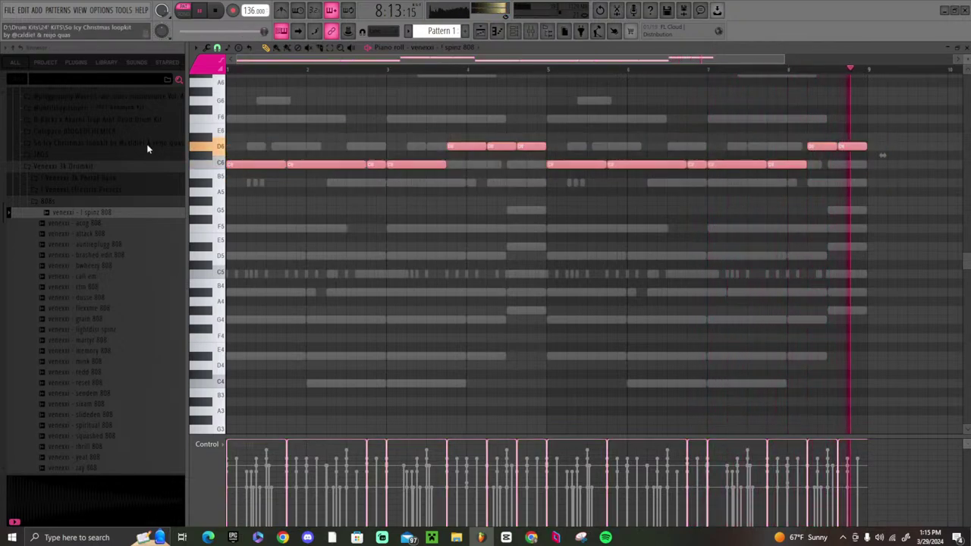
{"action": "key", "text": "ctrl+Down"}
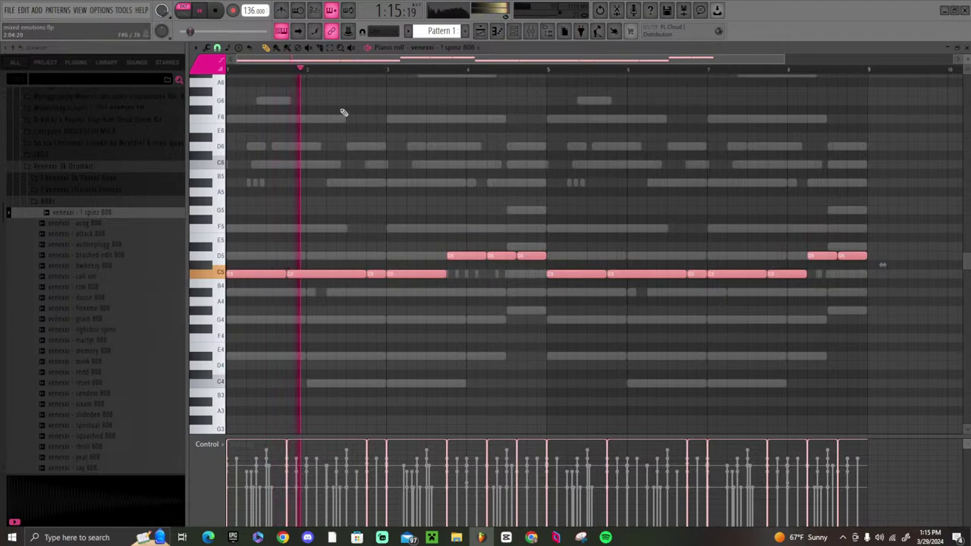
{"action": "scroll", "coordinate": [362, 76], "scroll_direction": "down", "scroll_amount": 3}
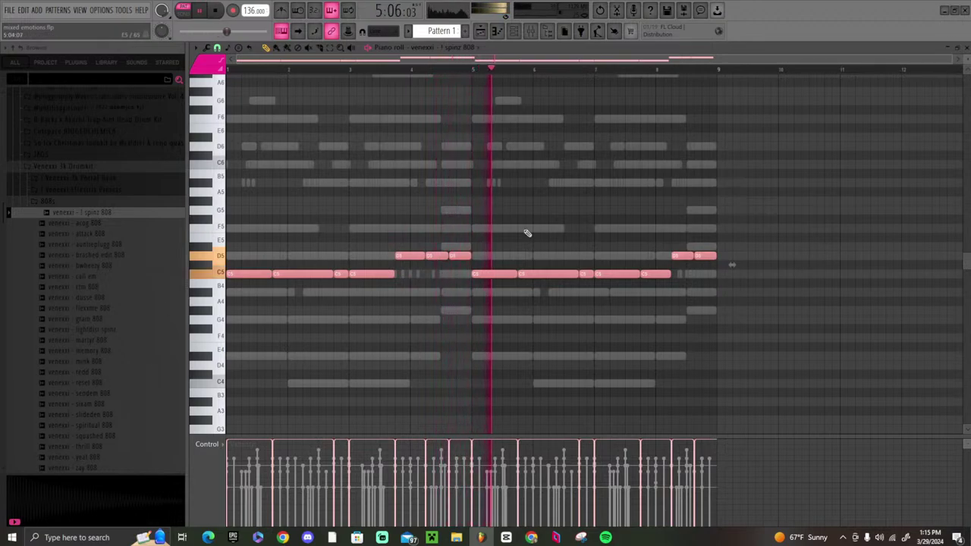
- Collapse the 808s sample folder and split Pattern 1 by channel in the Playlist
{"action": "left_click", "coordinate": [53, 200]}
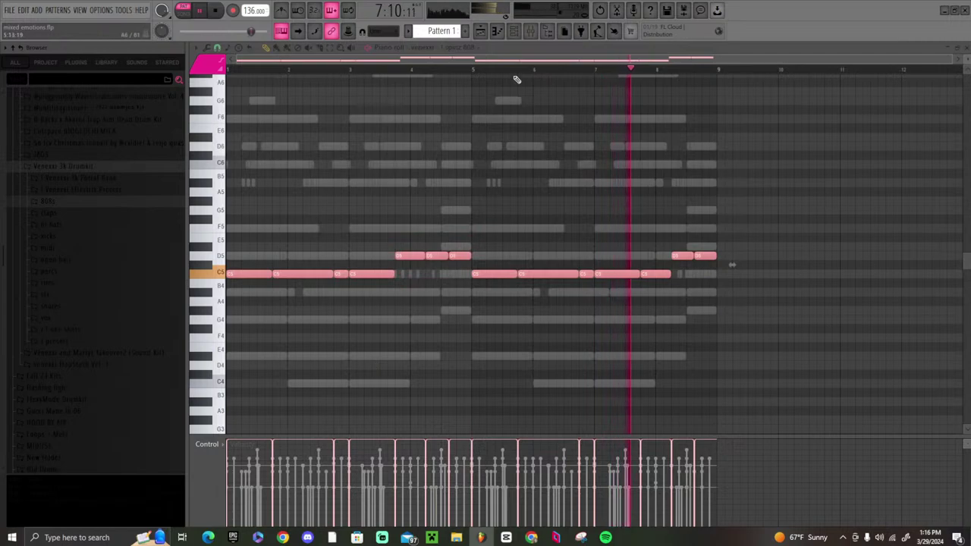
{"action": "left_click", "coordinate": [480, 31]}
{"action": "right_click", "coordinate": [239, 85]}
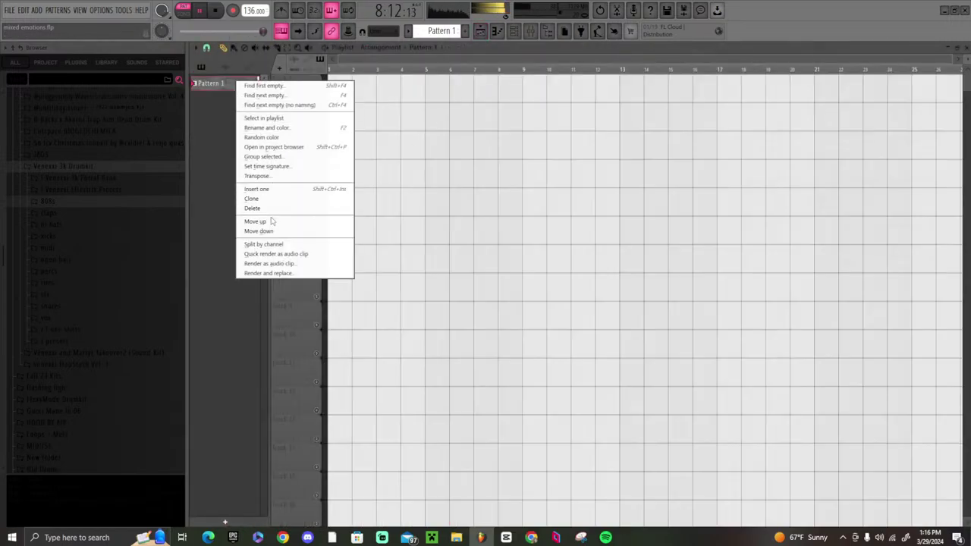
{"action": "left_click", "coordinate": [273, 245]}
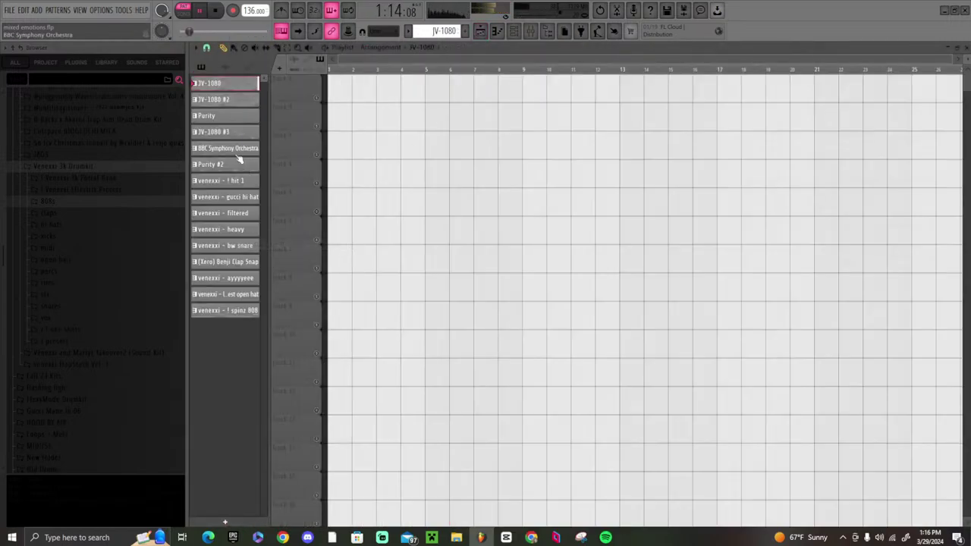
{"action": "key", "text": "space"}
- Place the six melodic patterns from JV-1080 to Purity #2 on Tracks 1 to 6, and repeat them through bar 32
{"action": "left_click_drag", "start_coordinate": [253, 99], "coordinate": [334, 109]}
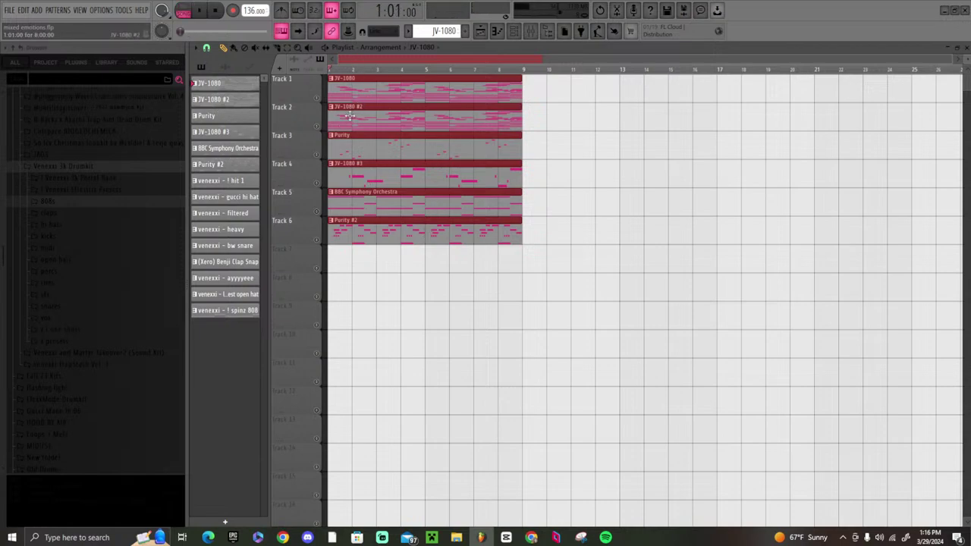
{"action": "key", "text": "ctrl+b"}
{"action": "key", "text": "ctrl+b"}
{"action": "key", "text": "ctrl+b"}
{"action": "scroll", "coordinate": [420, 124], "scroll_direction": "down", "scroll_amount": 2}
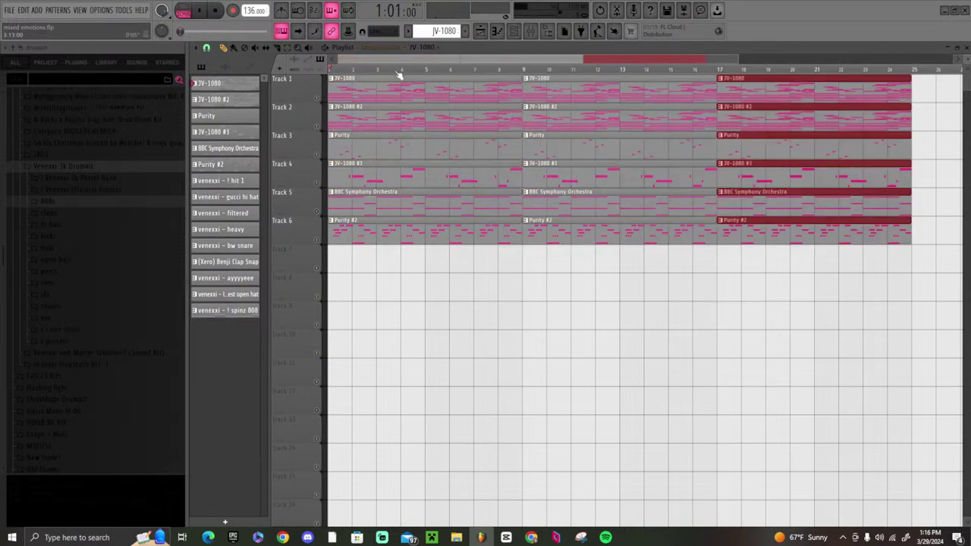
- Delete the first eight-bar clips on Tracks 2 to 6 so only JV-1080 plays in the intro
{"action": "right_click", "coordinate": [414, 125]}
{"action": "right_click", "coordinate": [398, 148]}
{"action": "right_click", "coordinate": [383, 176]}
{"action": "right_click", "coordinate": [371, 203]}
{"action": "right_click", "coordinate": [359, 232]}
{"action": "key", "text": "space"}
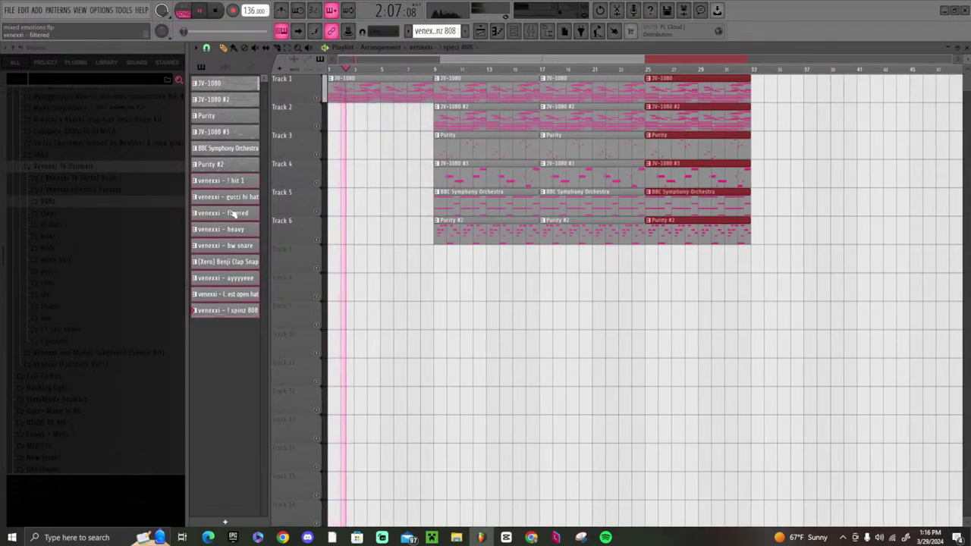
- Place the nine drum patterns from ! hit 1 to ! spinz 808 on Tracks 7 to 15, and trim their starts to bar 3
{"action": "left_click_drag", "start_coordinate": [235, 210], "coordinate": [351, 263]}
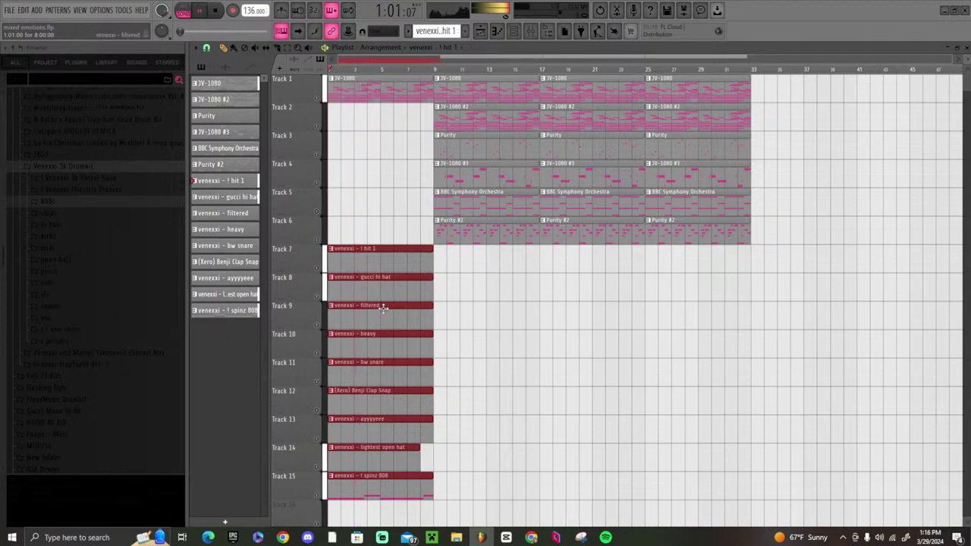
{"action": "key", "text": "space"}
{"action": "left_click", "coordinate": [339, 252]}
{"action": "key", "text": "space"}
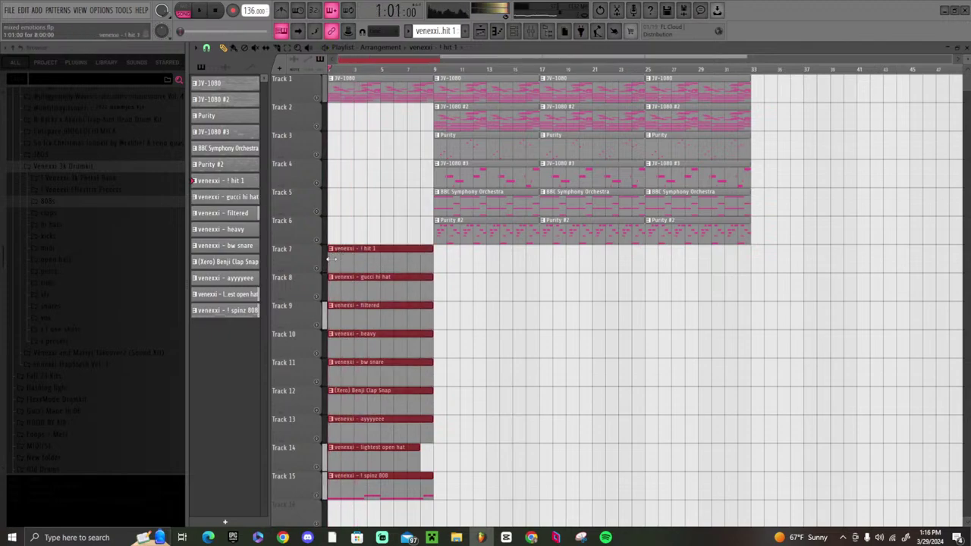
{"action": "left_click_drag", "start_coordinate": [333, 258], "coordinate": [359, 263]}
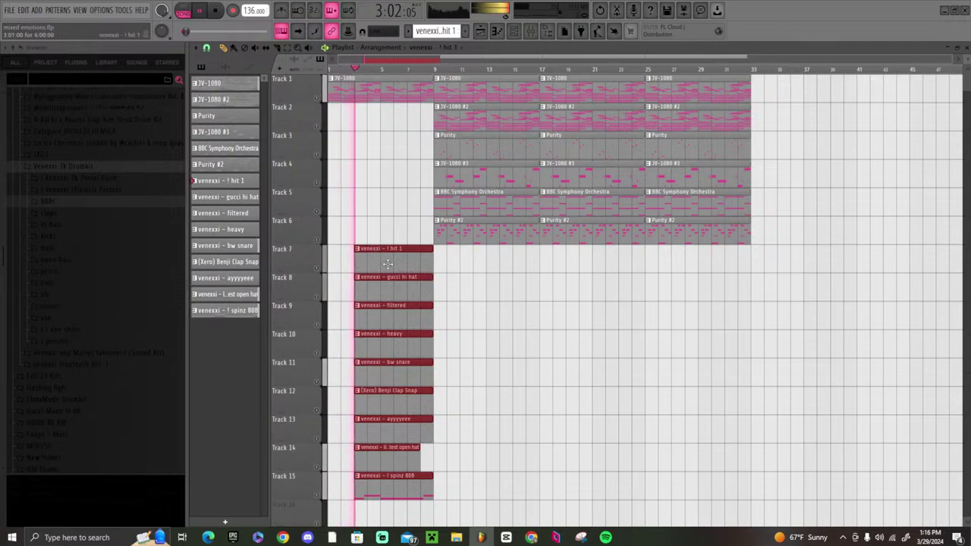
{"action": "scroll", "coordinate": [413, 304], "scroll_direction": "down", "scroll_amount": 2}
{"action": "scroll", "coordinate": [419, 299], "scroll_direction": "up", "scroll_amount": 4}
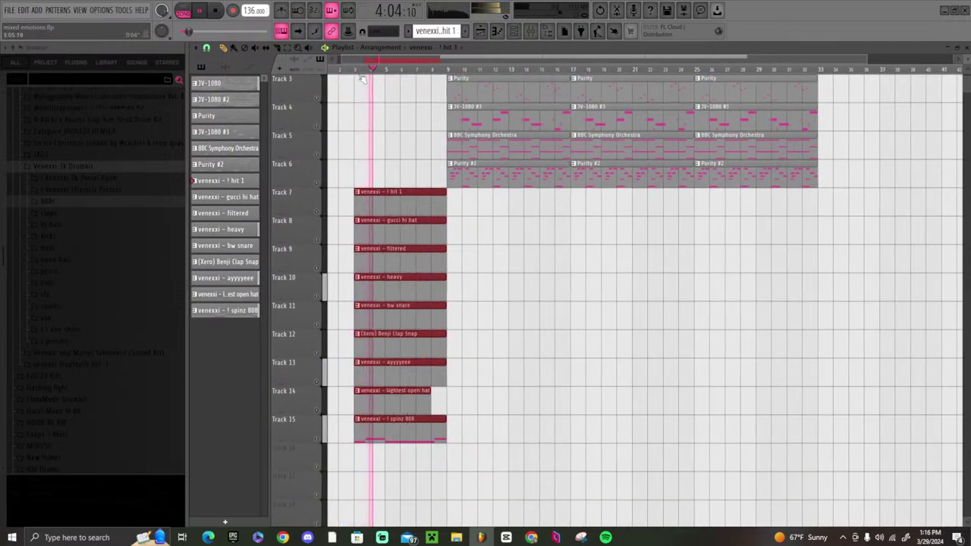
{"action": "key", "text": "space"}
- Trim the starts of the (Xero) Benji Clap Snap and bw snare clips to bar 4
{"action": "left_click", "coordinate": [373, 353]}
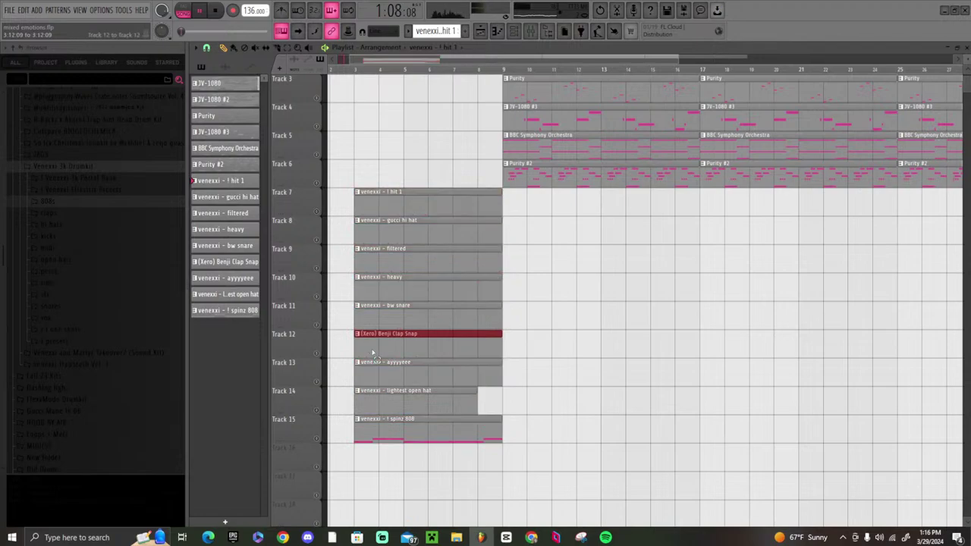
{"action": "left_click_drag", "start_coordinate": [355, 348], "coordinate": [380, 348]}
{"action": "key", "text": "space"}
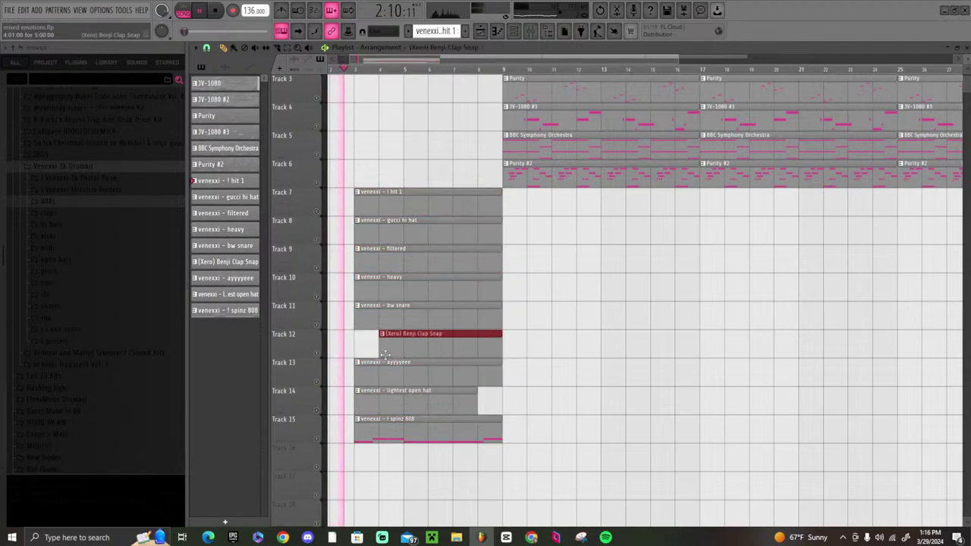
{"action": "key", "text": "space"}
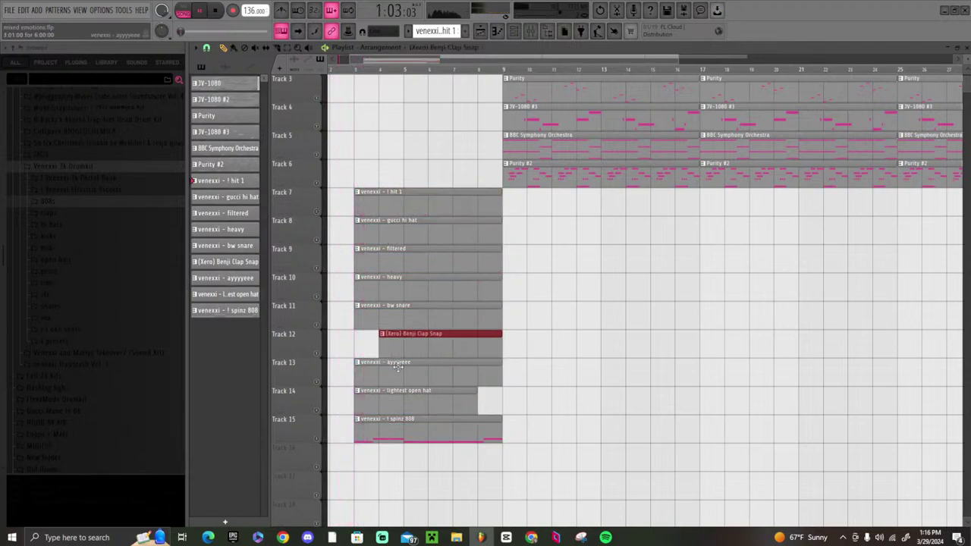
{"action": "left_click", "coordinate": [363, 318]}
{"action": "key", "text": "space"}
{"action": "left_click_drag", "start_coordinate": [356, 318], "coordinate": [379, 319]}
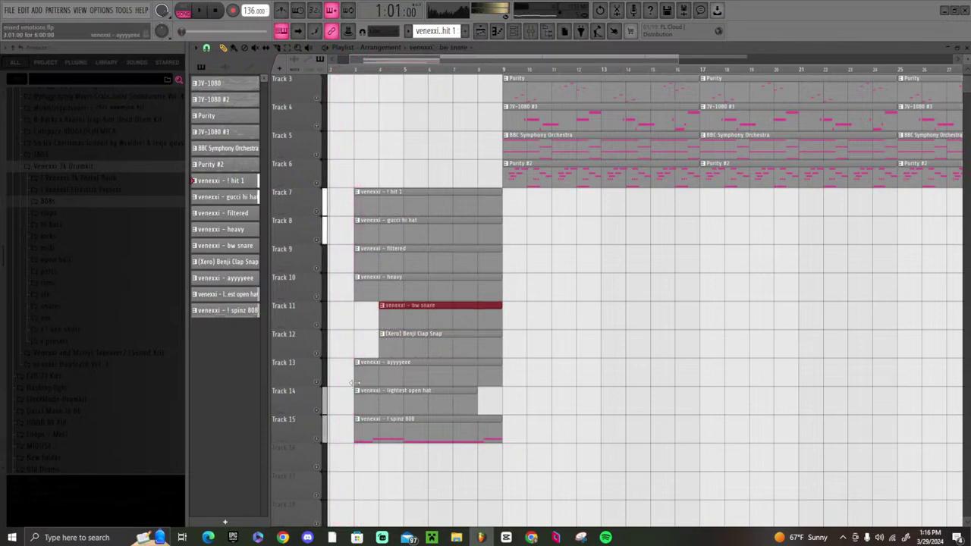
- Split the ayyyyeee clip on Track 13 at bar 5 and move its first part to start at bar 2
{"action": "left_click_drag", "start_coordinate": [354, 367], "coordinate": [286, 370]}
{"action": "key", "text": "ctrl+z"}
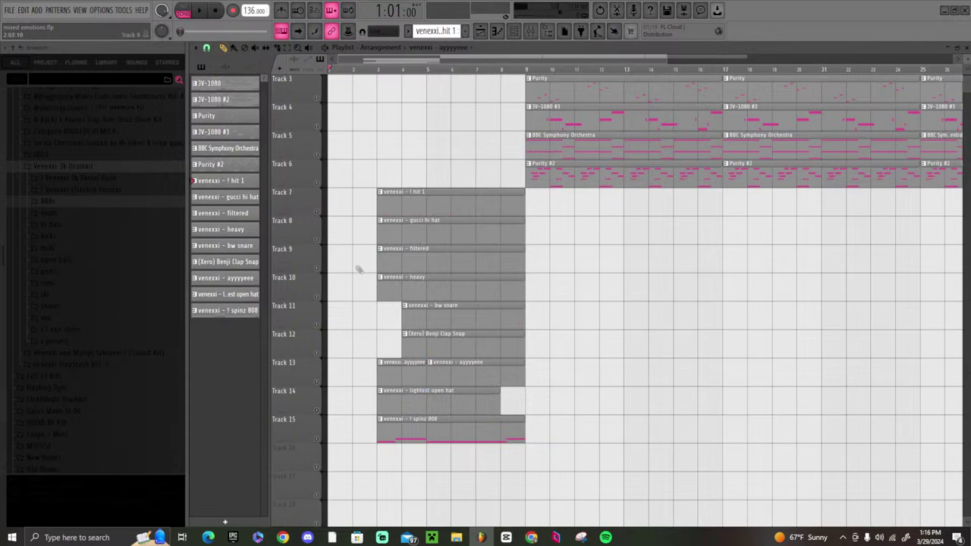
{"action": "left_click_drag", "start_coordinate": [389, 367], "coordinate": [366, 371]}
{"action": "key", "text": "space"}
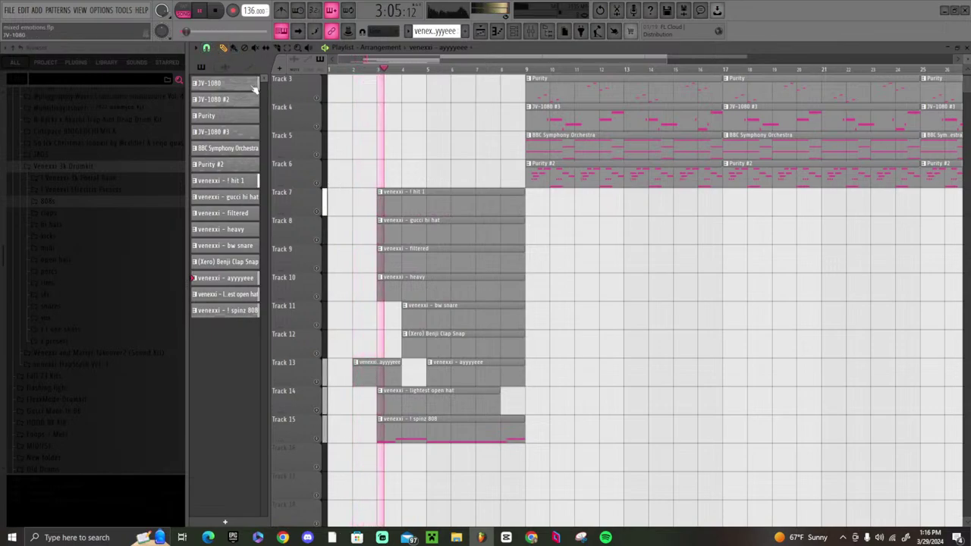
- Switch the Playlist to a finer snap and move the first ayyyyeee clip one beat earlier, to the last beat of bar 1
{"action": "key", "text": "space"}
{"action": "left_click", "coordinate": [207, 48]}
{"action": "left_click", "coordinate": [227, 140]}
{"action": "key", "text": "space"}
{"action": "scroll", "coordinate": [392, 145], "scroll_direction": "up", "scroll_amount": 5}
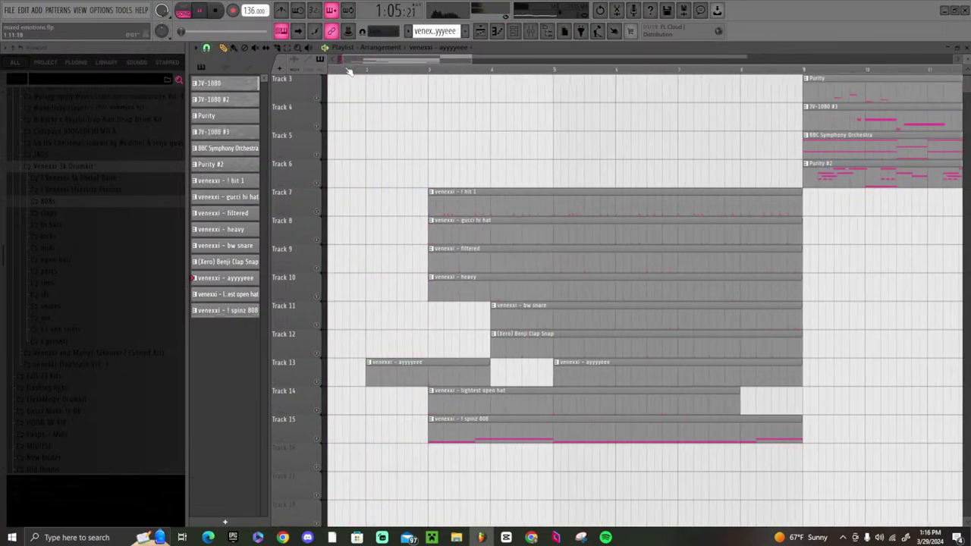
{"action": "left_click_drag", "start_coordinate": [671, 372], "coordinate": [623, 367]}
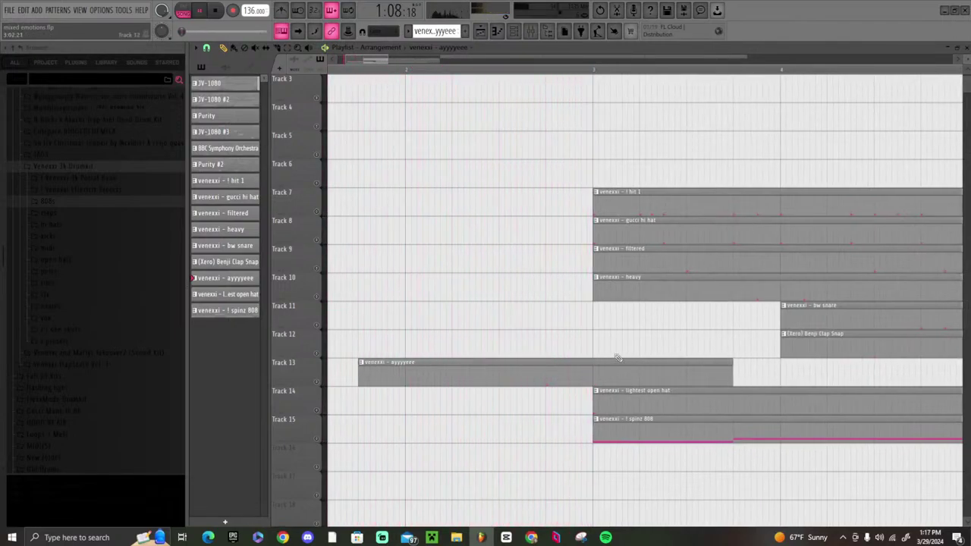
{"action": "scroll", "coordinate": [600, 69], "scroll_direction": "down", "scroll_amount": 5}
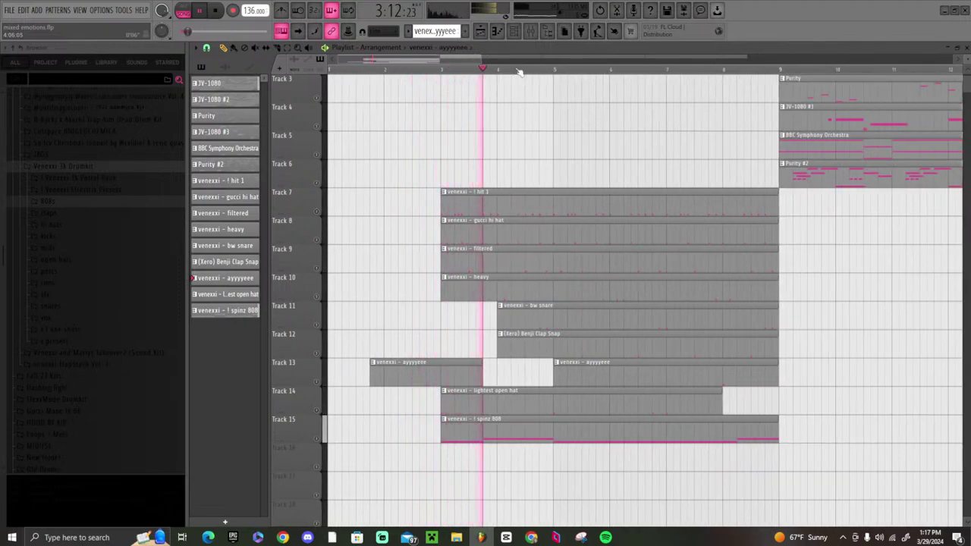
- Delete the second ayyyyeee clip, which starts at bar 5 on Track 13
{"action": "scroll", "coordinate": [519, 72], "scroll_direction": "down", "scroll_amount": 4}
{"action": "scroll", "coordinate": [472, 411], "scroll_direction": "up", "scroll_amount": 1}
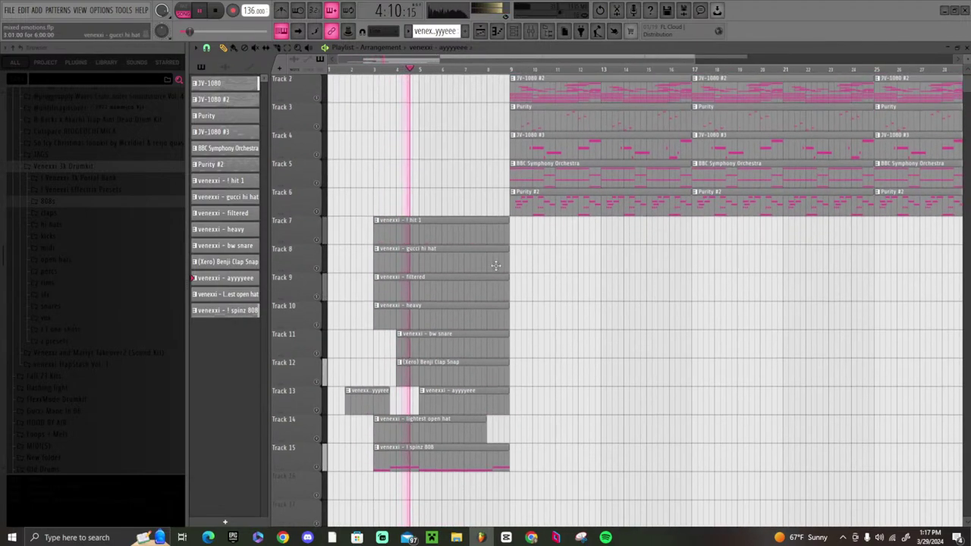
{"action": "right_click", "coordinate": [484, 407]}
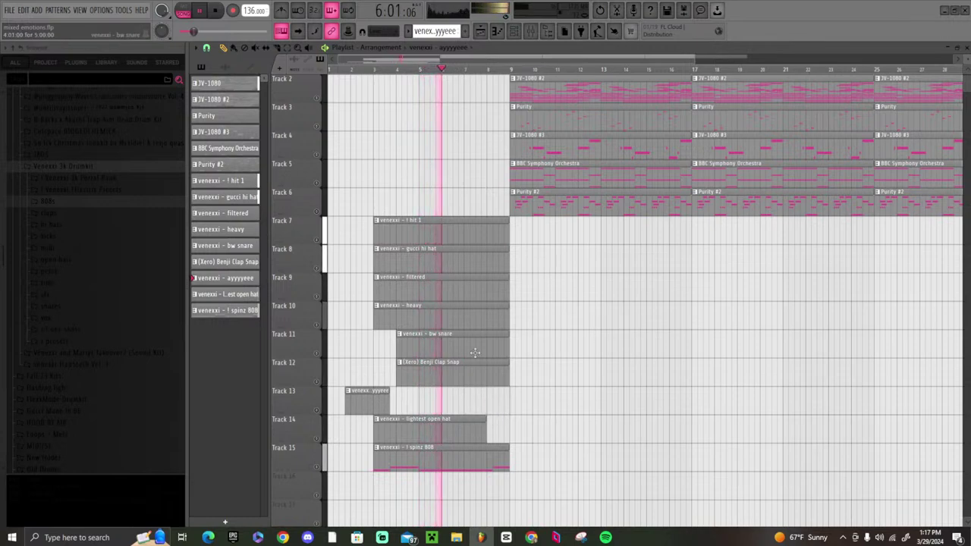
{"action": "scroll", "coordinate": [476, 455], "scroll_direction": "up", "scroll_amount": 1}
{"action": "scroll", "coordinate": [478, 478], "scroll_direction": "down", "scroll_amount": 1}
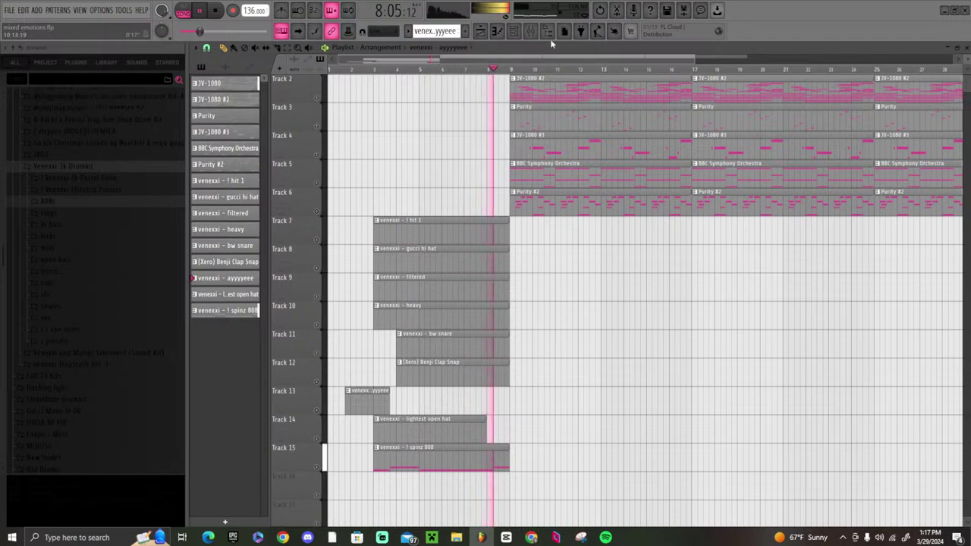
- Lower the ValhallaShimmer diffusion on the (Xero) Benji Clap Snap mixer insert to 0.304
{"action": "left_click", "coordinate": [531, 34]}
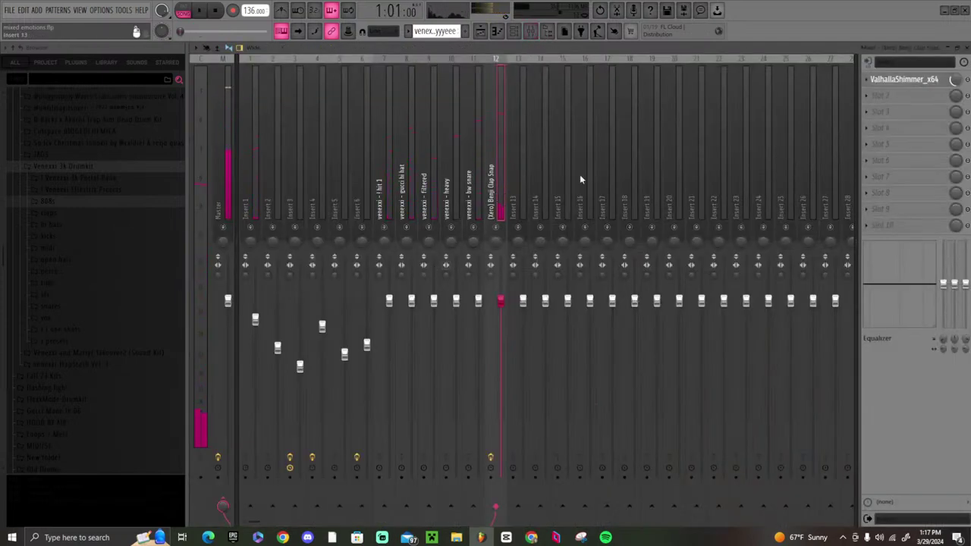
{"action": "left_click", "coordinate": [921, 82]}
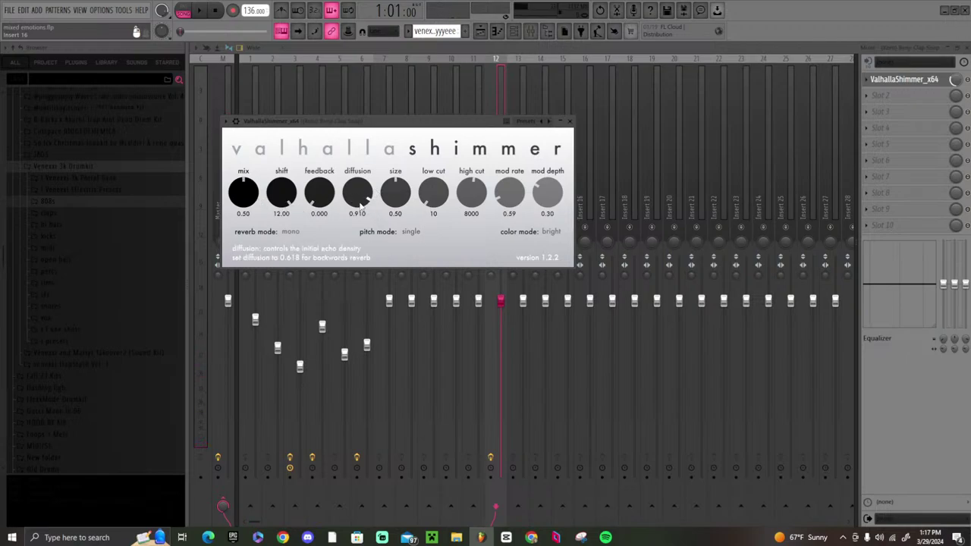
{"action": "left_click_drag", "start_coordinate": [361, 201], "coordinate": [360, 242]}
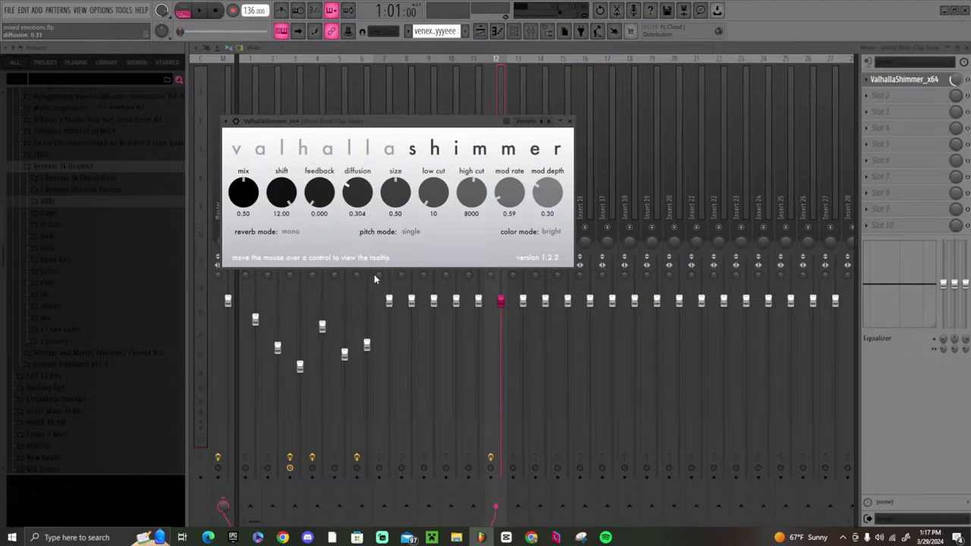
- Solo Track 12 in the Playlist and play it from bar 4 to check the snap's reverb with the mixer open
{"action": "left_click", "coordinate": [490, 32]}
{"action": "right_click", "coordinate": [318, 375]}
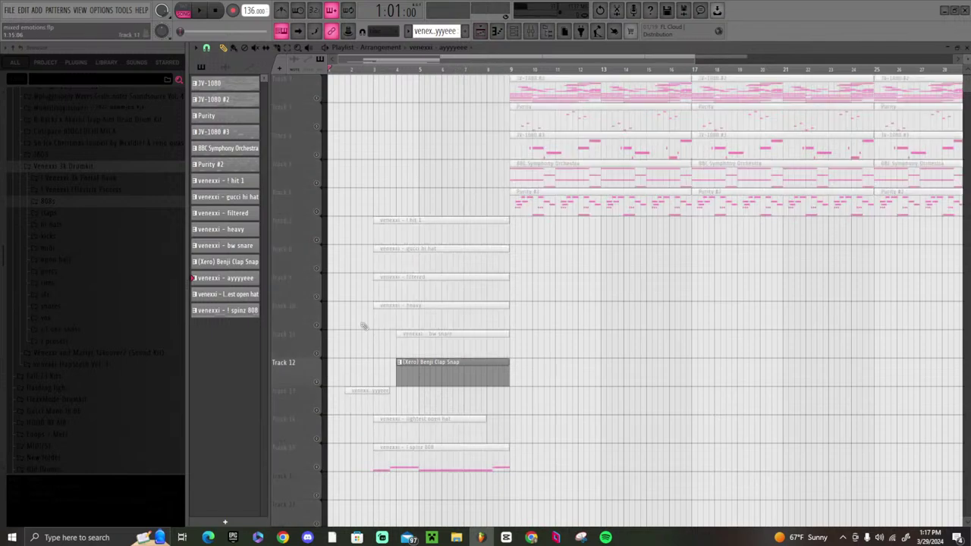
{"action": "left_click", "coordinate": [410, 68]}
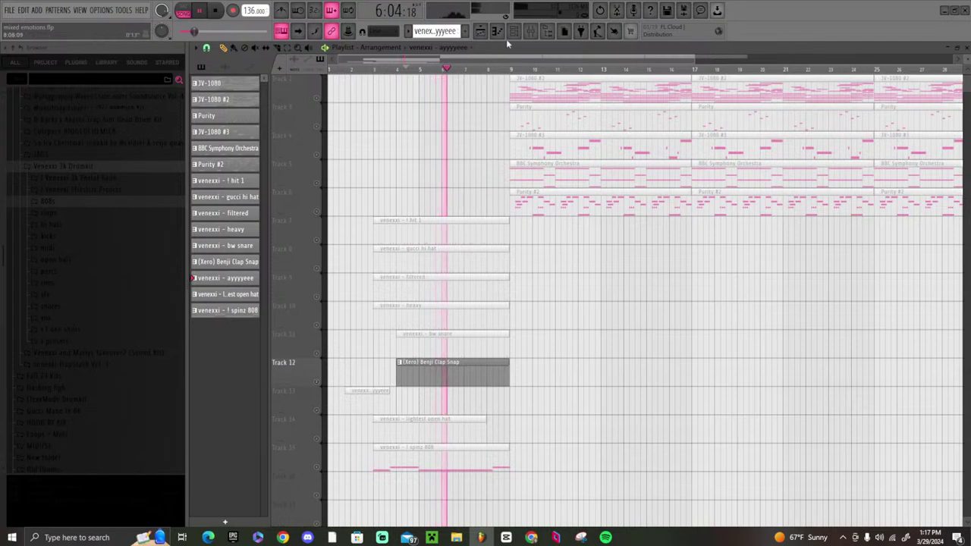
{"action": "left_click", "coordinate": [531, 34]}
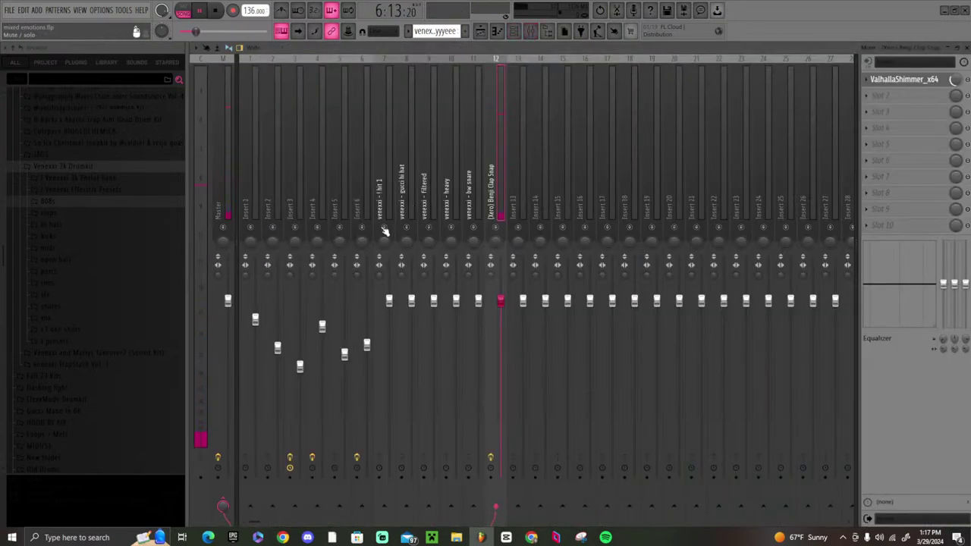
- Set the ValhallaShimmer diffusion on the (Xero) Benji Clap Snap insert to 0.577 and lower that insert's volume to 67%
{"action": "left_click", "coordinate": [934, 86]}
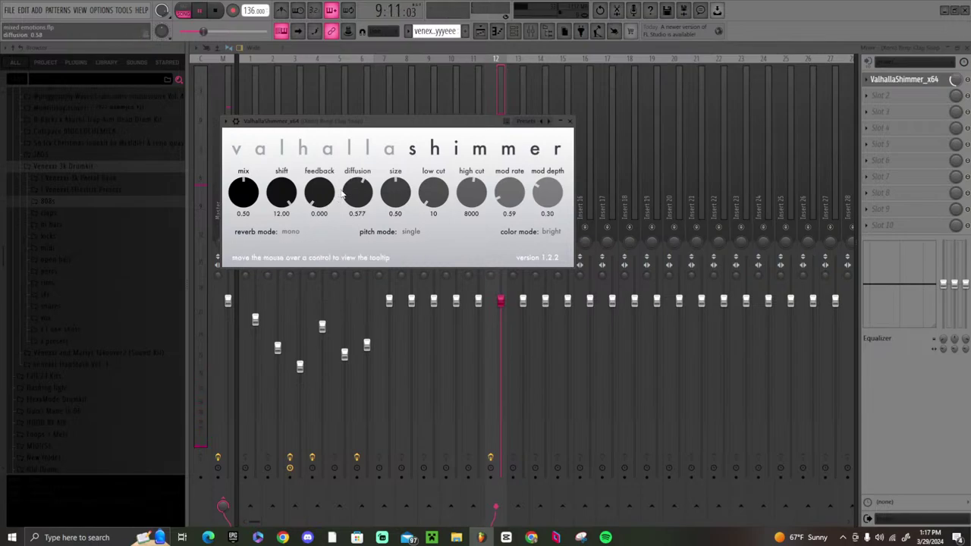
{"action": "left_click", "coordinate": [571, 123]}
{"action": "left_click", "coordinate": [534, 35]}
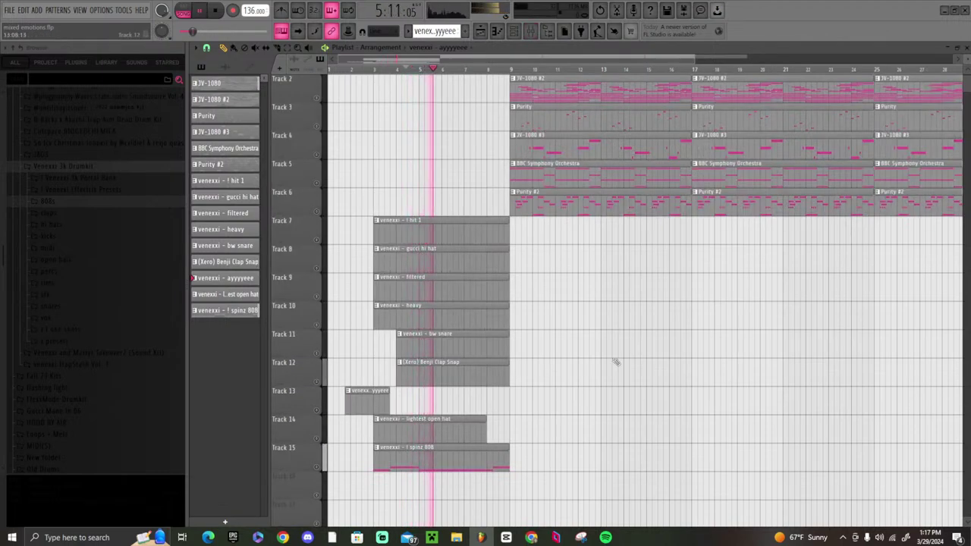
{"action": "left_click", "coordinate": [532, 32]}
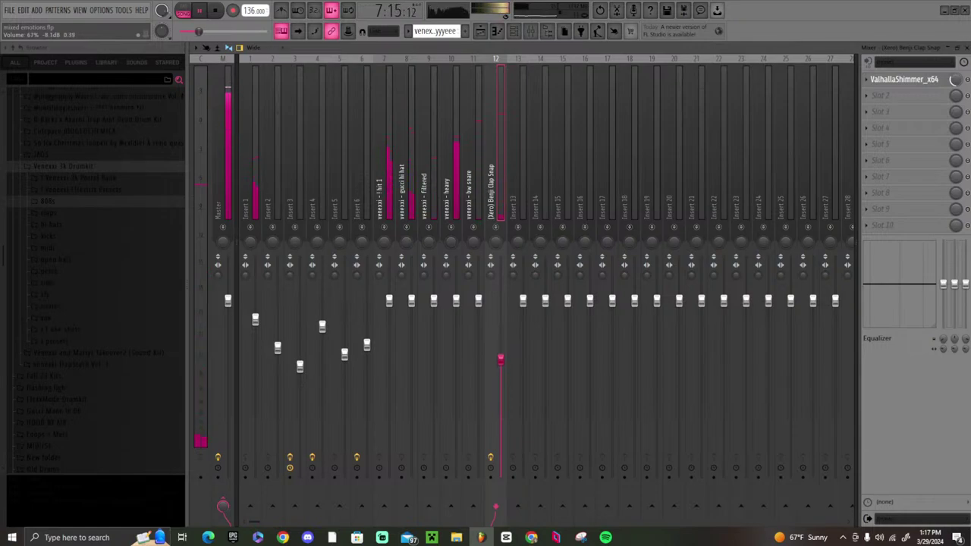
{"action": "left_click", "coordinate": [481, 31]}
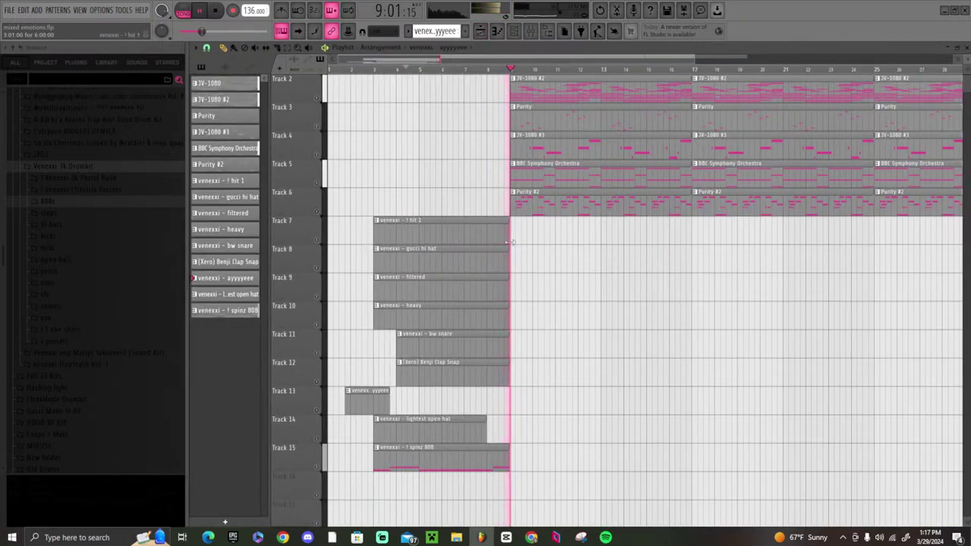
{"action": "scroll", "coordinate": [594, 285], "scroll_direction": "up", "scroll_amount": 1}
{"action": "scroll", "coordinate": [594, 285], "scroll_direction": "up", "scroll_amount": 1}
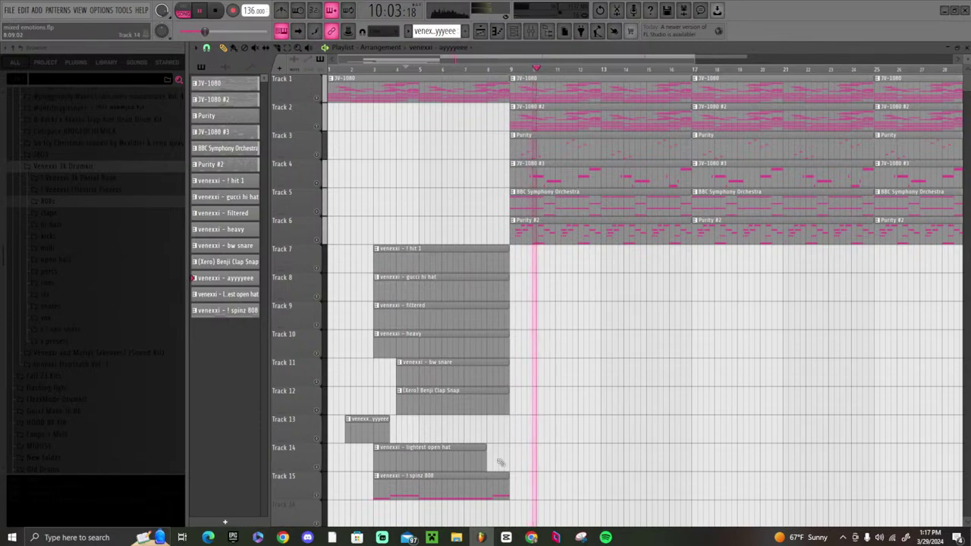
{"action": "left_click_drag", "start_coordinate": [483, 499], "coordinate": [419, 258]}
{"action": "key", "text": "ctrl+b"}
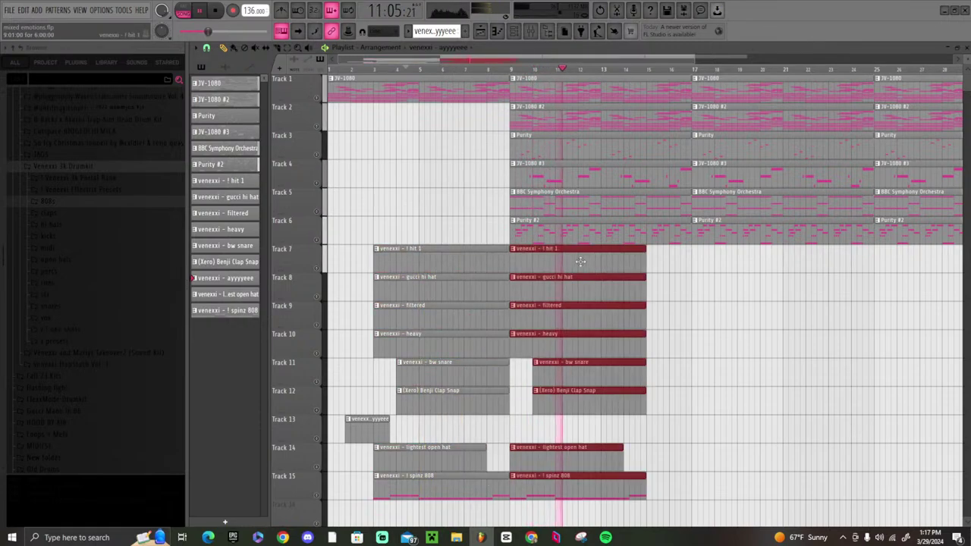
{"action": "left_click_drag", "start_coordinate": [579, 265], "coordinate": [325, 245]}
{"action": "key", "text": "space"}
{"action": "key", "text": "t"}
{"action": "key", "text": "Delete"}
- Duplicate the drum clips on Tracks 7 to 15, including ayyyyeee, and move the copies one bar later with Bar snap
{"action": "key", "text": "ctrl+b"}
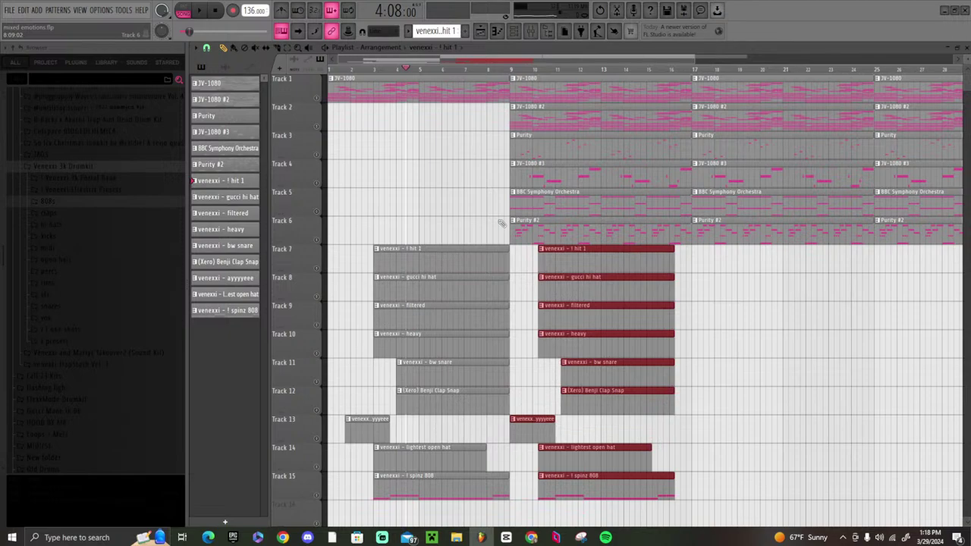
{"action": "left_click", "coordinate": [206, 48]}
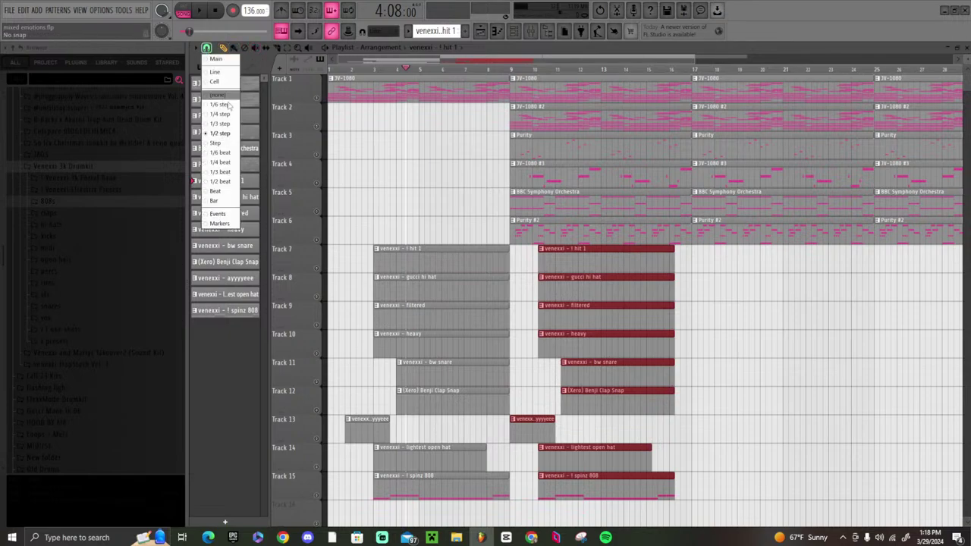
{"action": "left_click", "coordinate": [229, 201]}
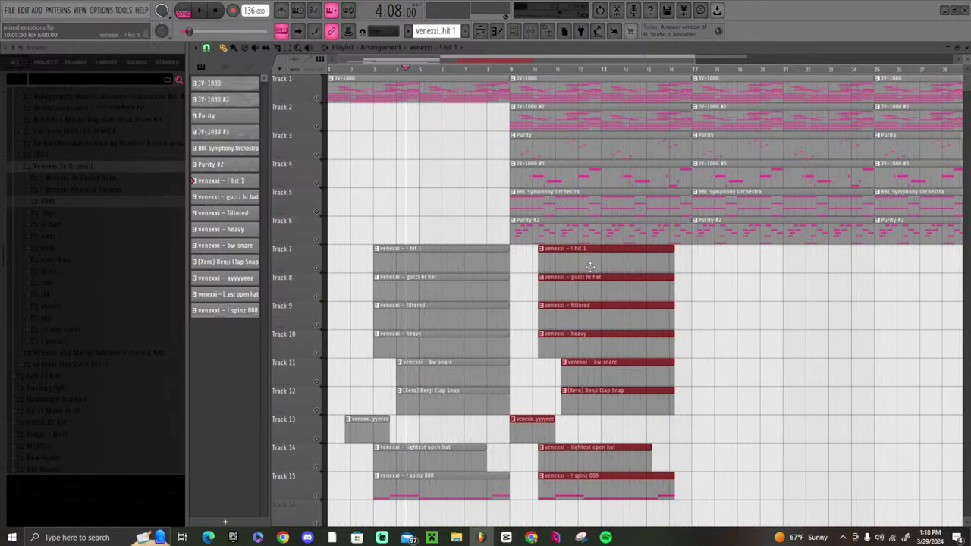
{"action": "left_click_drag", "start_coordinate": [648, 266], "coordinate": [664, 272]}
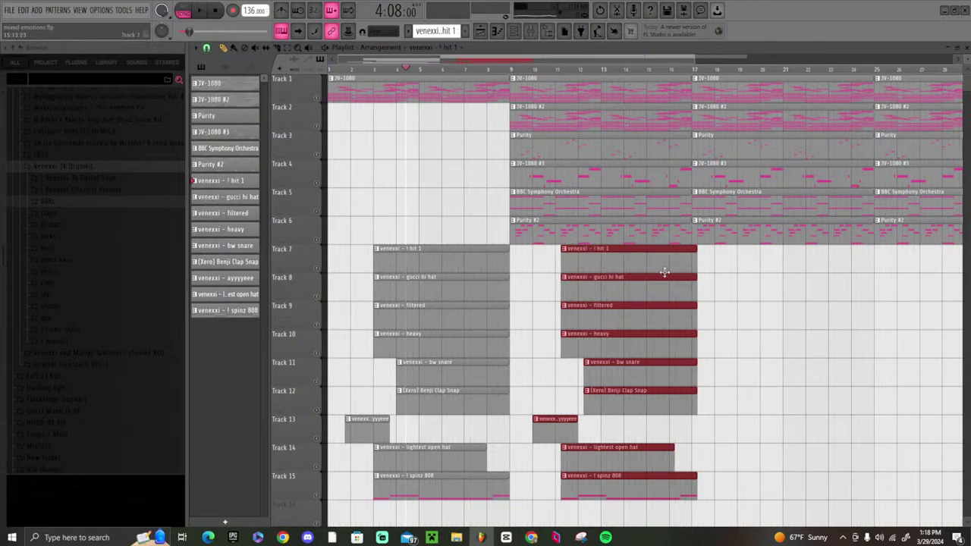
- Change the Playlist snap to 1/2 step and shift the copied drum clips one beat earlier so they end at bar 17
{"action": "left_click", "coordinate": [207, 48]}
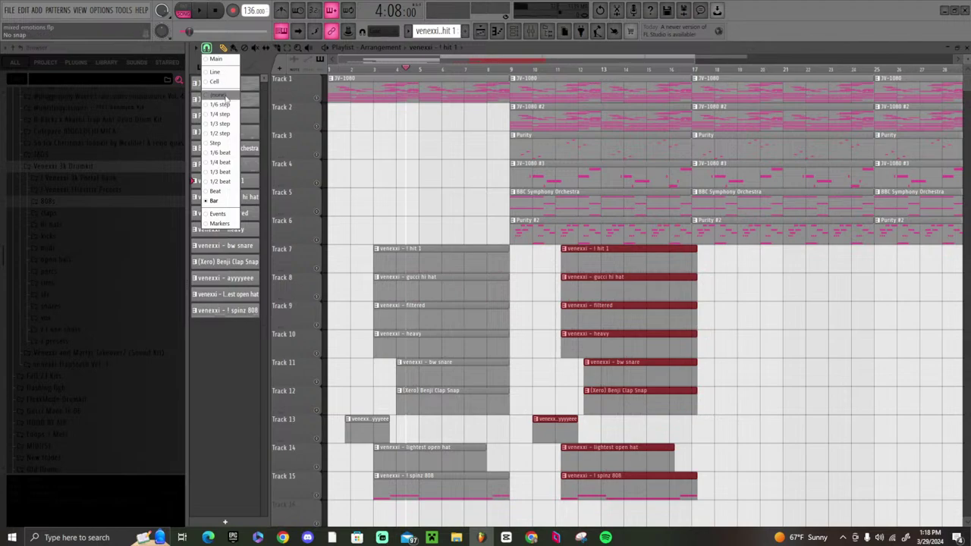
{"action": "left_click", "coordinate": [225, 134]}
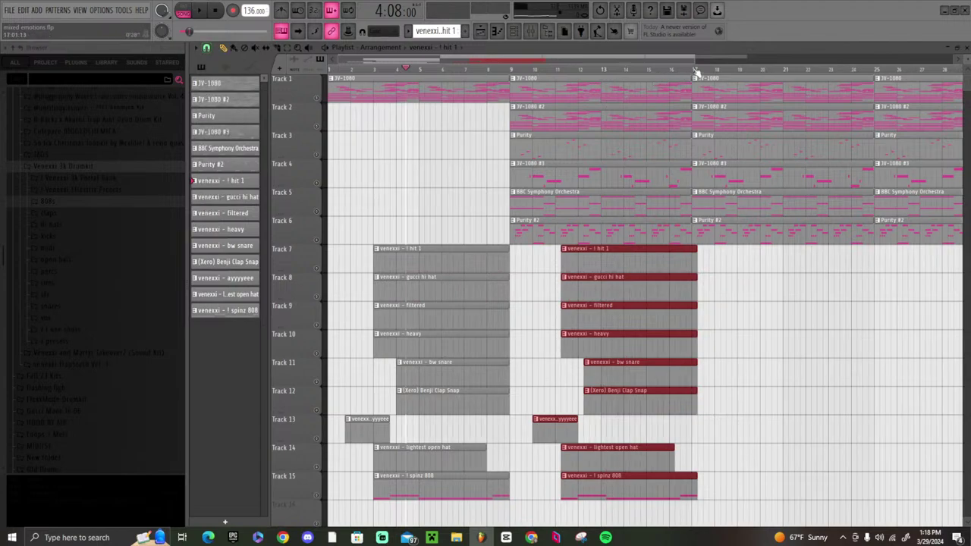
{"action": "scroll", "coordinate": [696, 70], "scroll_direction": "up", "scroll_amount": 6}
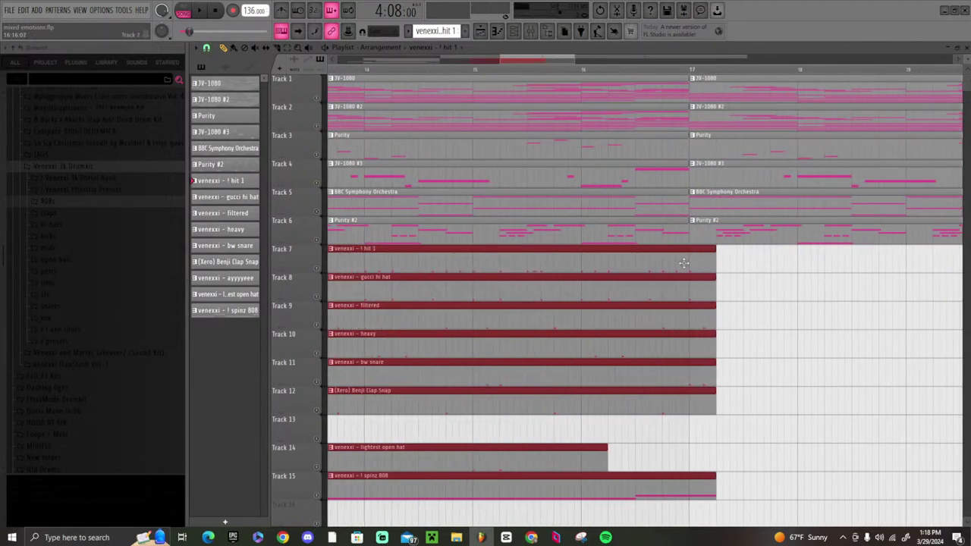
{"action": "left_click_drag", "start_coordinate": [684, 263], "coordinate": [660, 259]}
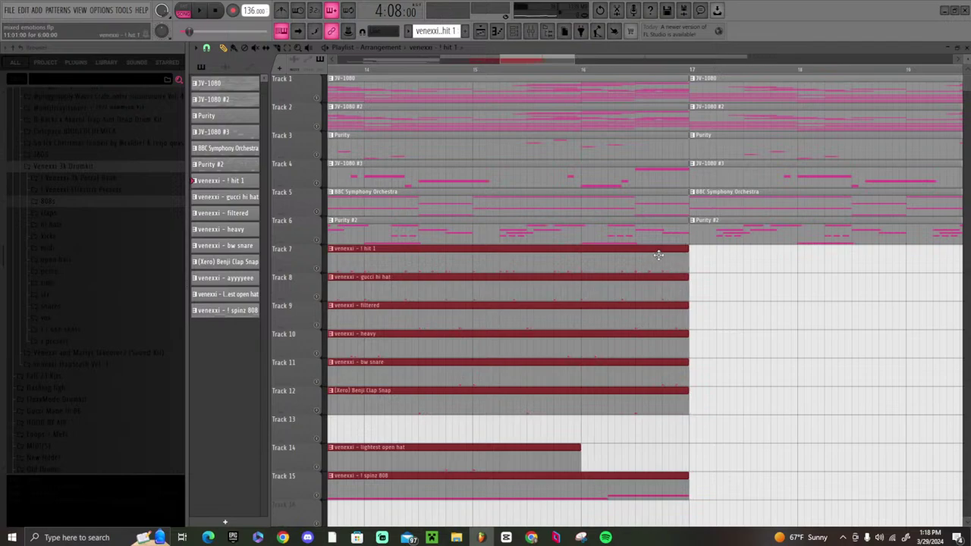
{"action": "scroll", "coordinate": [613, 71], "scroll_direction": "down", "scroll_amount": 6}
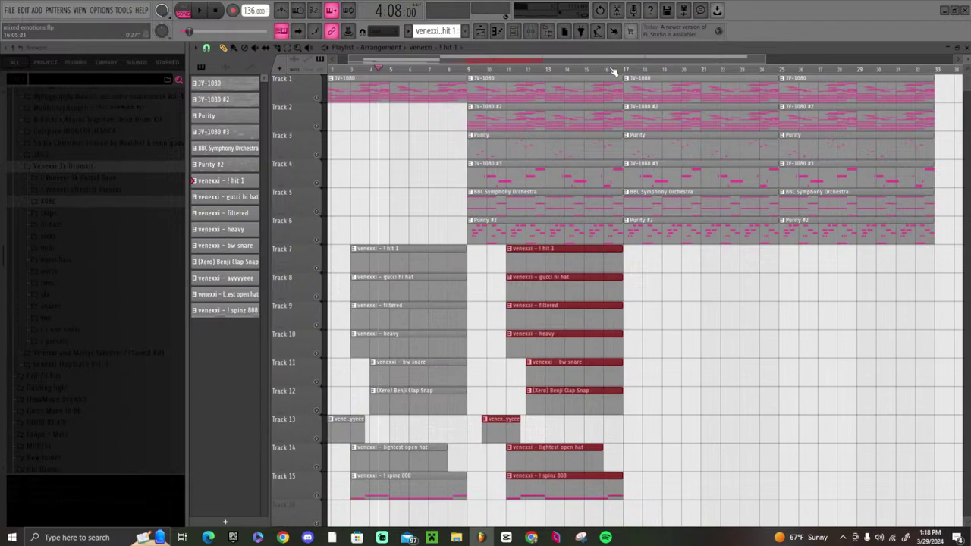
- Duplicate the bar 11 drum clips without ayyyyeee and move the copies to start at bar 19 and end at bar 25
{"action": "left_click_drag", "start_coordinate": [346, 70], "coordinate": [177, 82]}
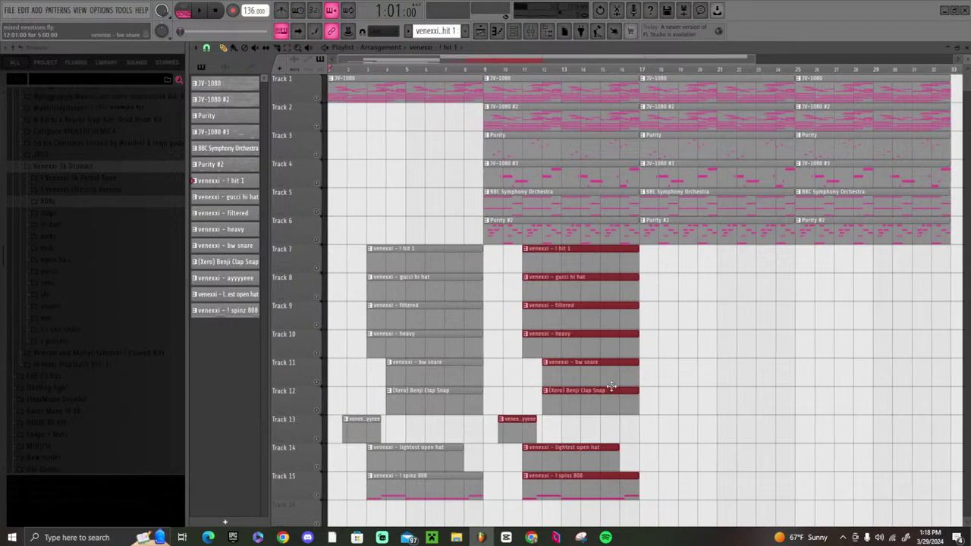
{"action": "left_click_drag", "start_coordinate": [629, 501], "coordinate": [540, 244]}
{"action": "key", "text": "ctrl+b"}
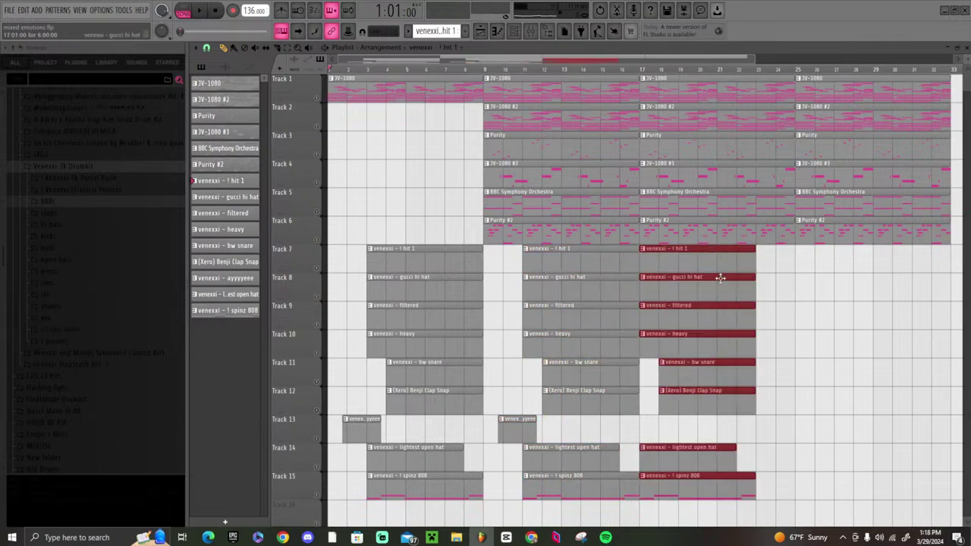
{"action": "left_click_drag", "start_coordinate": [719, 267], "coordinate": [755, 264]}
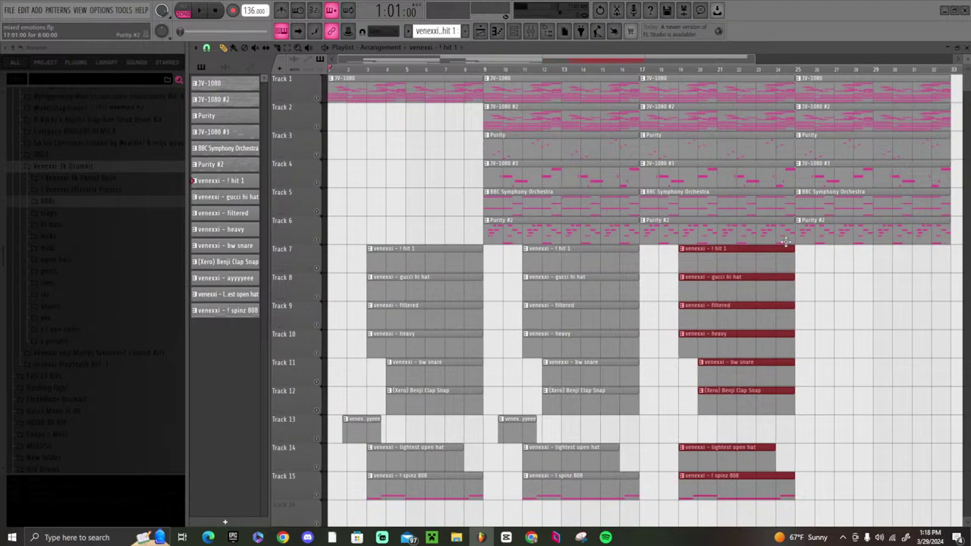
{"action": "scroll", "coordinate": [791, 74], "scroll_direction": "up", "scroll_amount": 5}
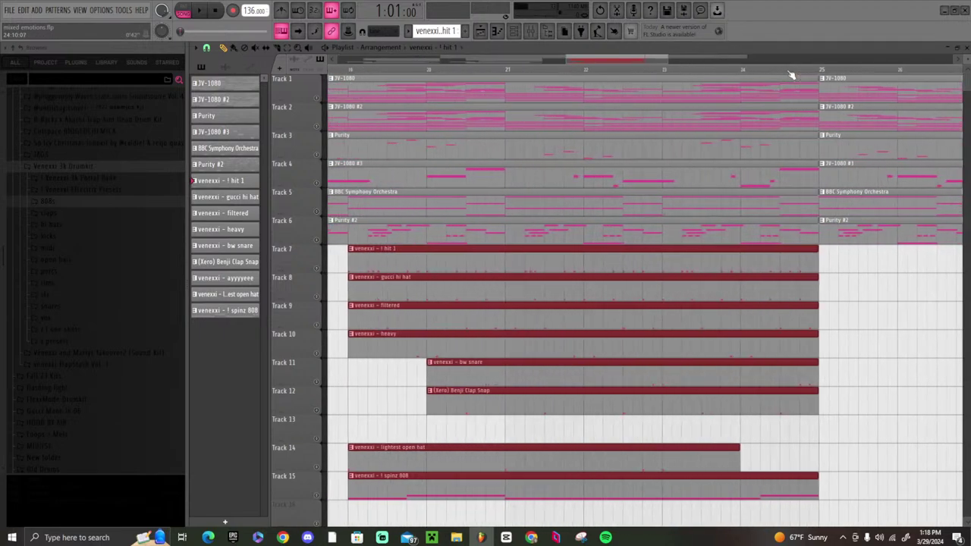
{"action": "scroll", "coordinate": [791, 73], "scroll_direction": "down", "scroll_amount": 5}
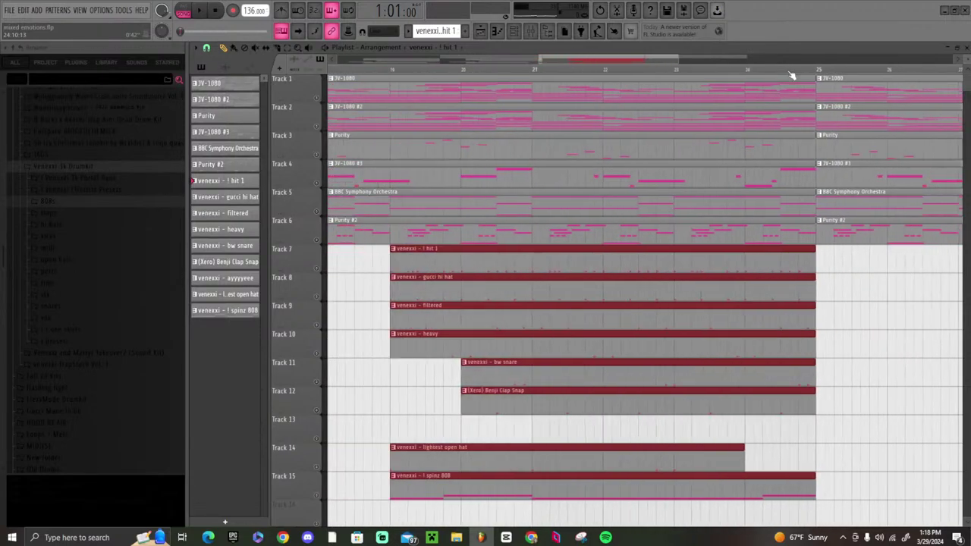
- Extend the starts of the third set of drum clips on Tracks 7 to 12, 14 and 15 back to bar 17
{"action": "left_click_drag", "start_coordinate": [641, 345], "coordinate": [567, 268]}
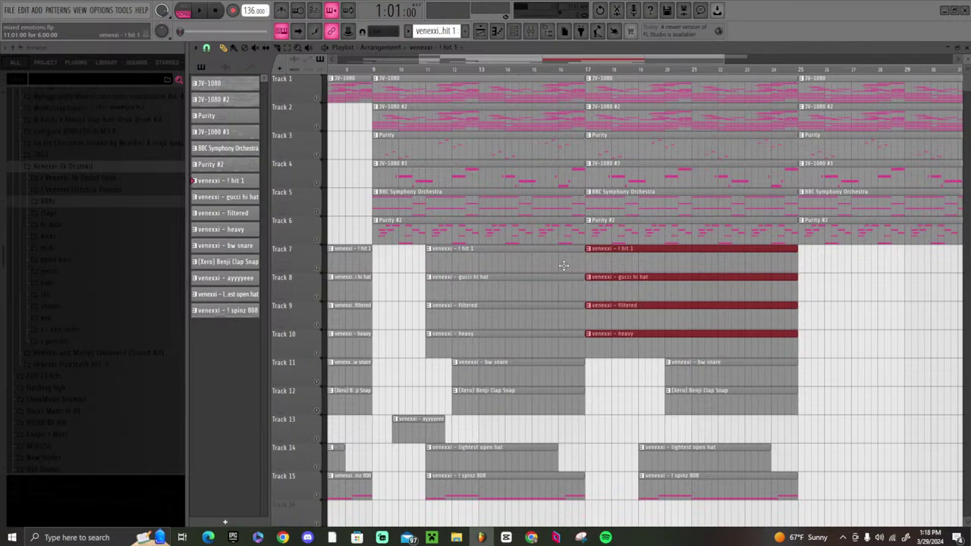
{"action": "left_click_drag", "start_coordinate": [691, 425], "coordinate": [573, 366]}
{"action": "left_click_drag", "start_coordinate": [623, 472], "coordinate": [582, 457]}
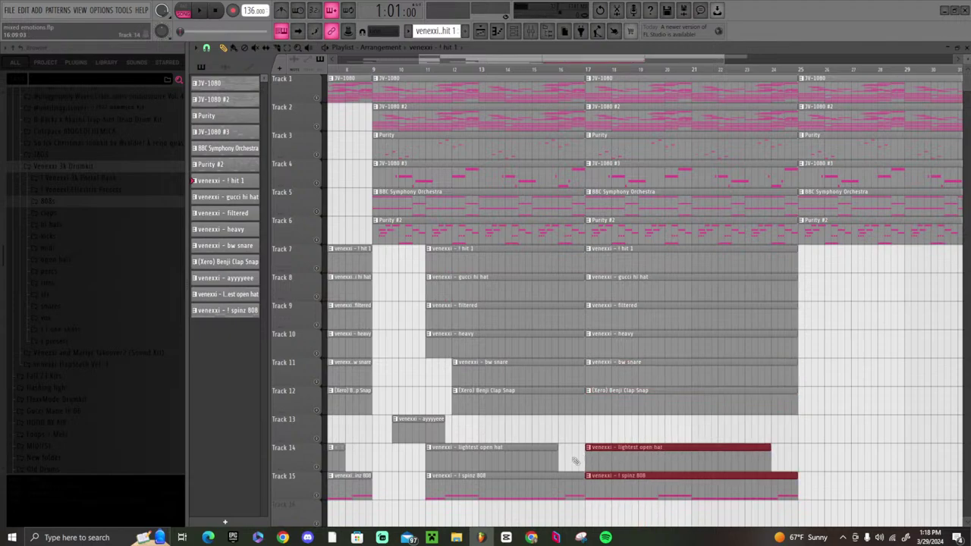
- Duplicate the spinz 808, hit 1, gucci hi hat, bw snare and Benji Clap Snap clips from bar 17 to bar 25
{"action": "left_click", "coordinate": [733, 476]}
{"action": "key", "text": "ctrl+b"}
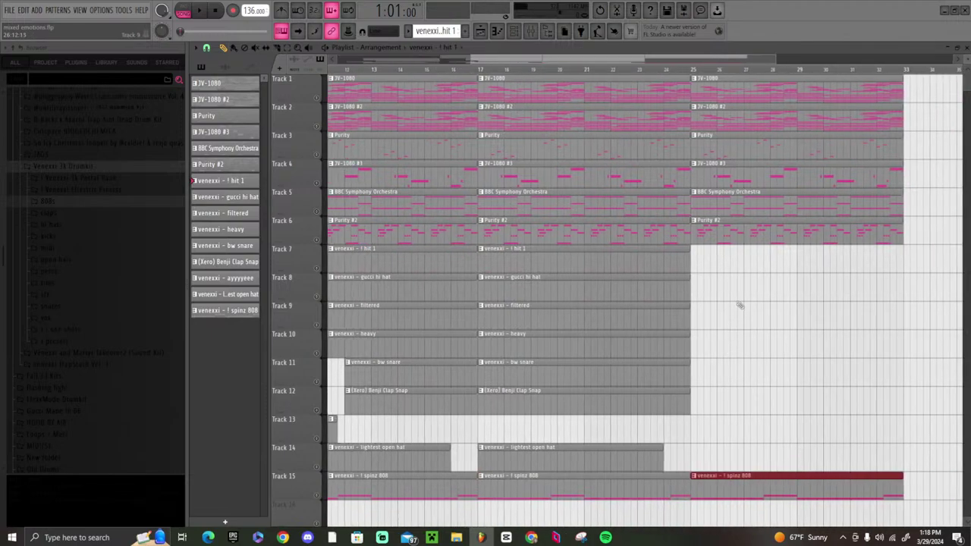
{"action": "left_click_drag", "start_coordinate": [735, 302], "coordinate": [476, 243]}
{"action": "key", "text": "ctrl+b"}
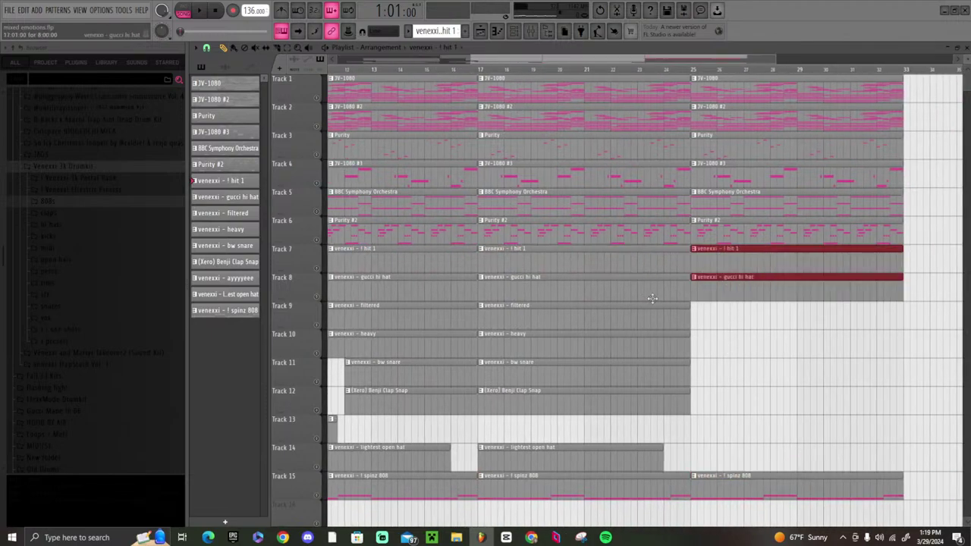
{"action": "left_click_drag", "start_coordinate": [648, 390], "coordinate": [652, 361]}
{"action": "key", "text": "ctrl+b"}
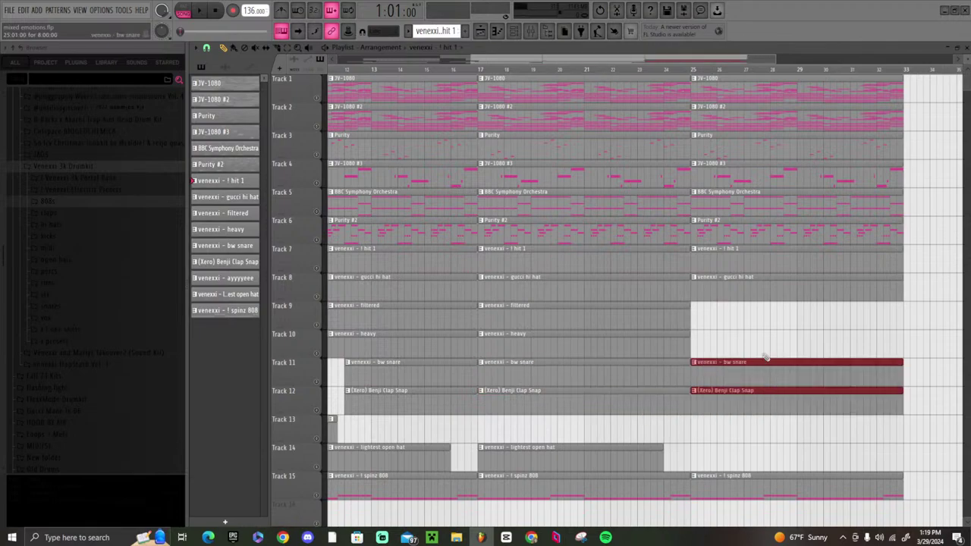
- Delete the second ayyyyeee clip on Track 13, just after bar 9, and stop playback
{"action": "scroll", "coordinate": [713, 77], "scroll_direction": "down", "scroll_amount": 4}
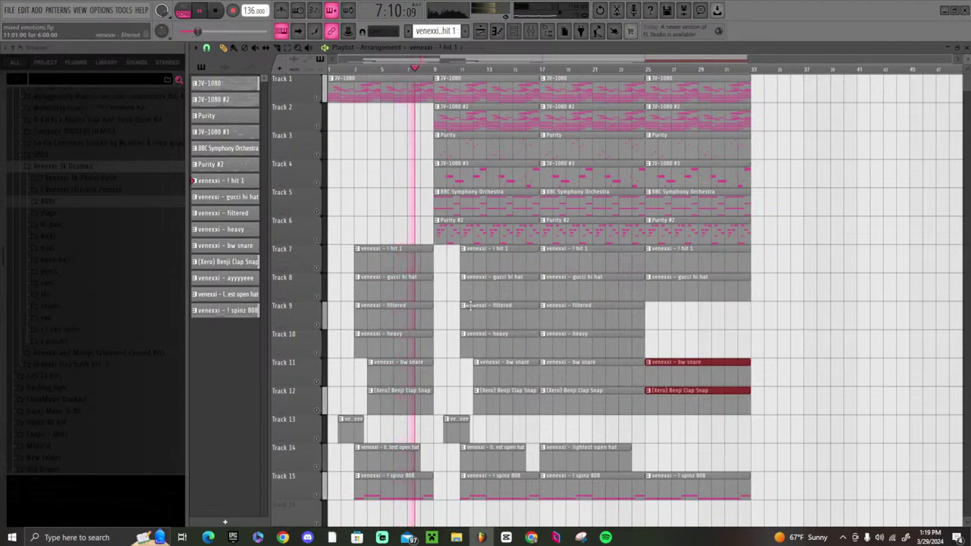
{"action": "right_click", "coordinate": [456, 429]}
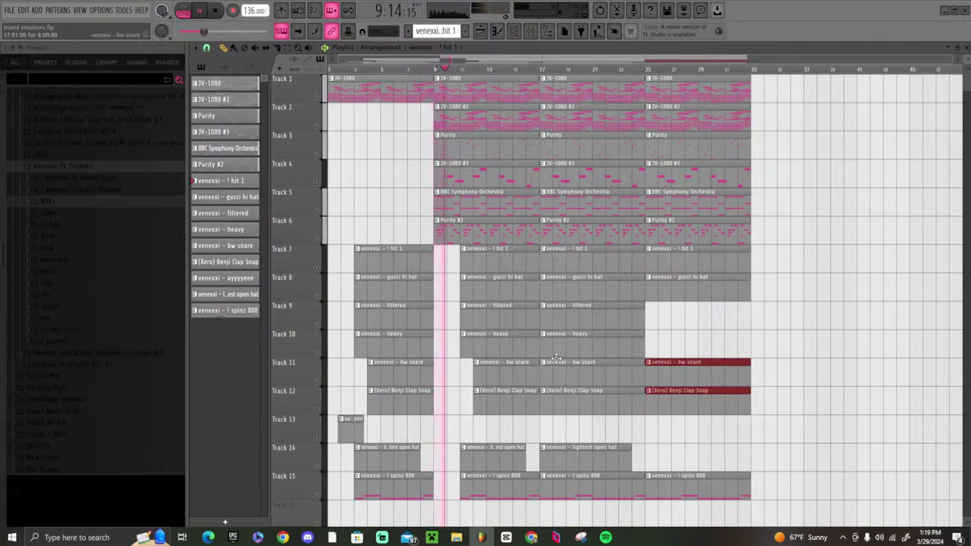
{"action": "key", "text": "space"}
- Route the ayyyyeee, lightest open hat and spinz 808 channels to mixer tracks 13, 14 and 15
{"action": "left_click", "coordinate": [535, 33]}
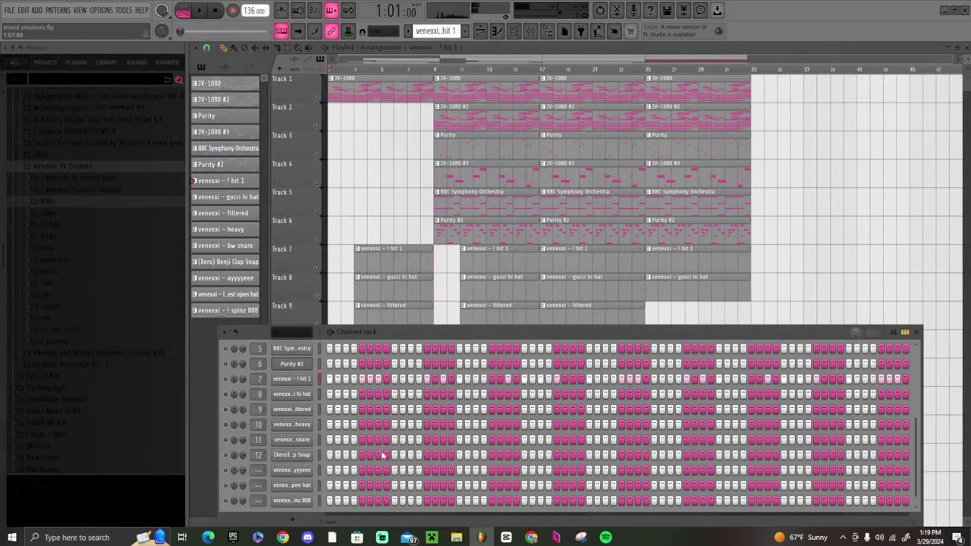
{"action": "right_click", "coordinate": [317, 517]}
{"action": "left_click", "coordinate": [322, 461]}
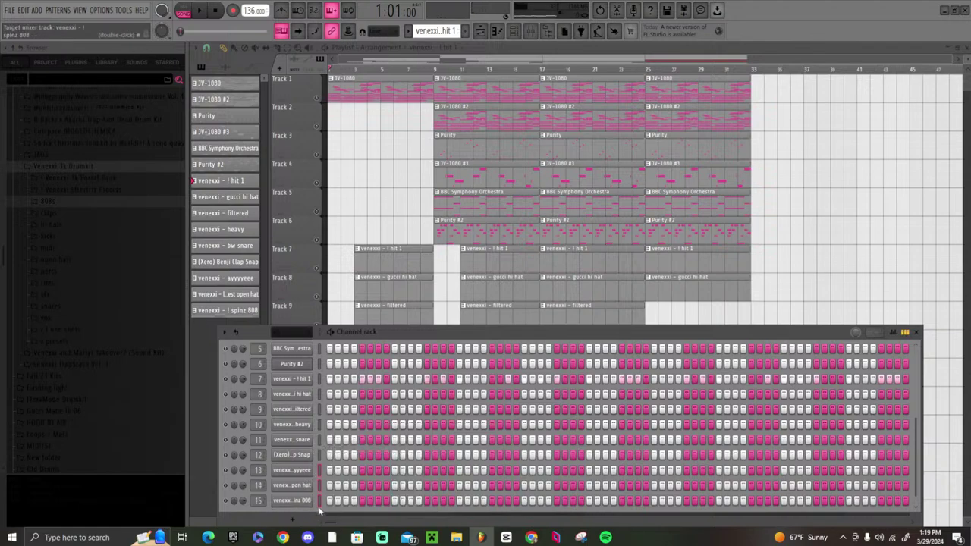
- Play the song with the mixer open and lower the ayyyyeee insert's volume to 76%
{"action": "key", "text": "F9"}
{"action": "key", "text": "space"}
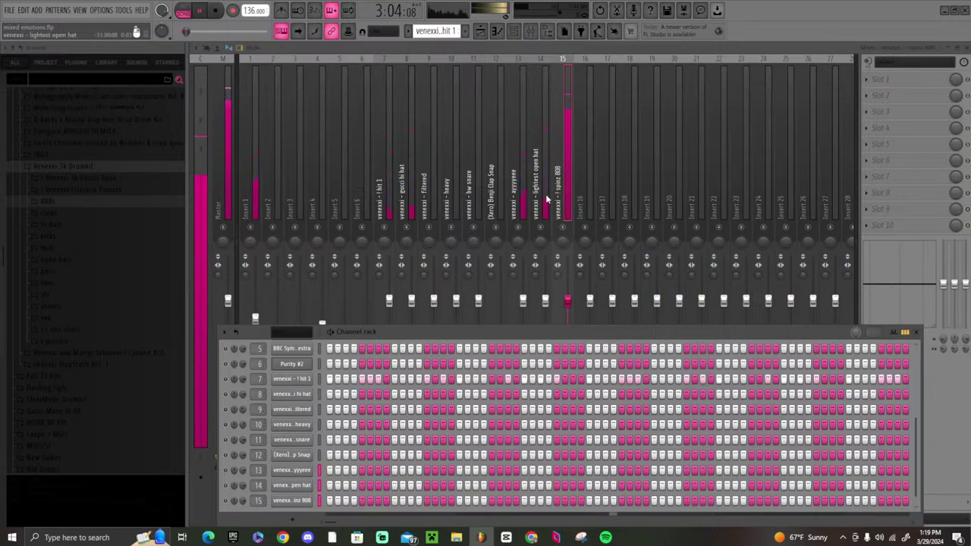
{"action": "left_click", "coordinate": [531, 314]}
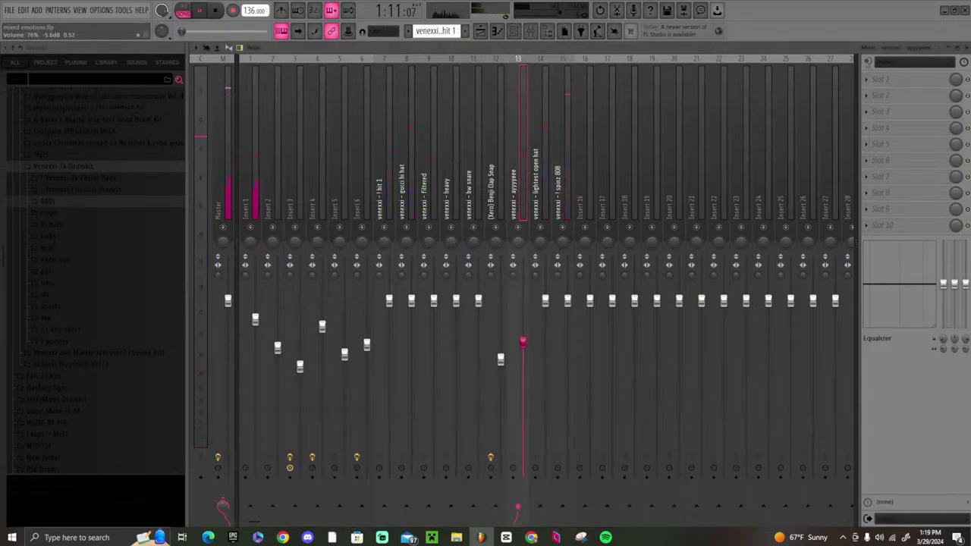
- Delete the Purity #2 clip on Track 6 and the JV-1080 #3 clip on Track 4 that start at bar 17
{"action": "left_click", "coordinate": [497, 30]}
{"action": "left_click", "coordinate": [483, 33]}
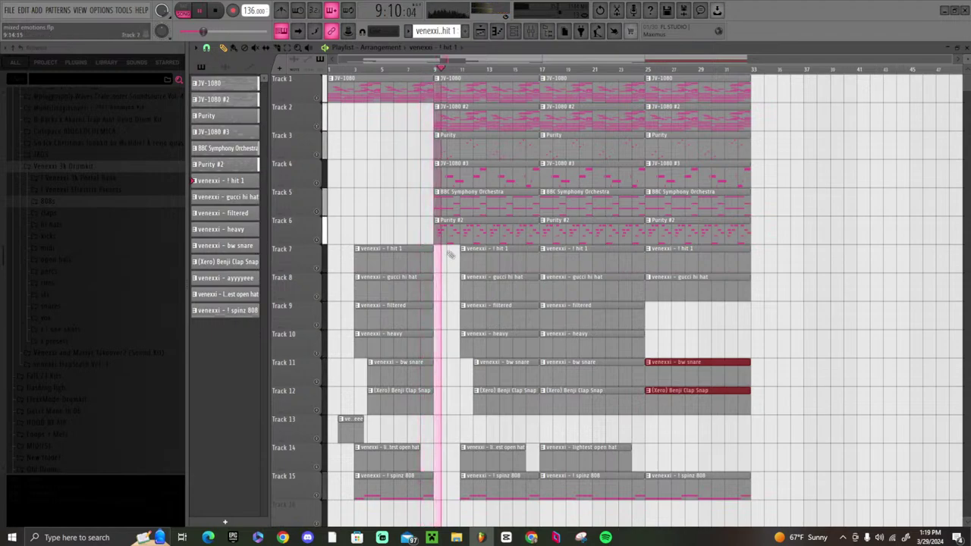
{"action": "scroll", "coordinate": [472, 78], "scroll_direction": "up", "scroll_amount": 4}
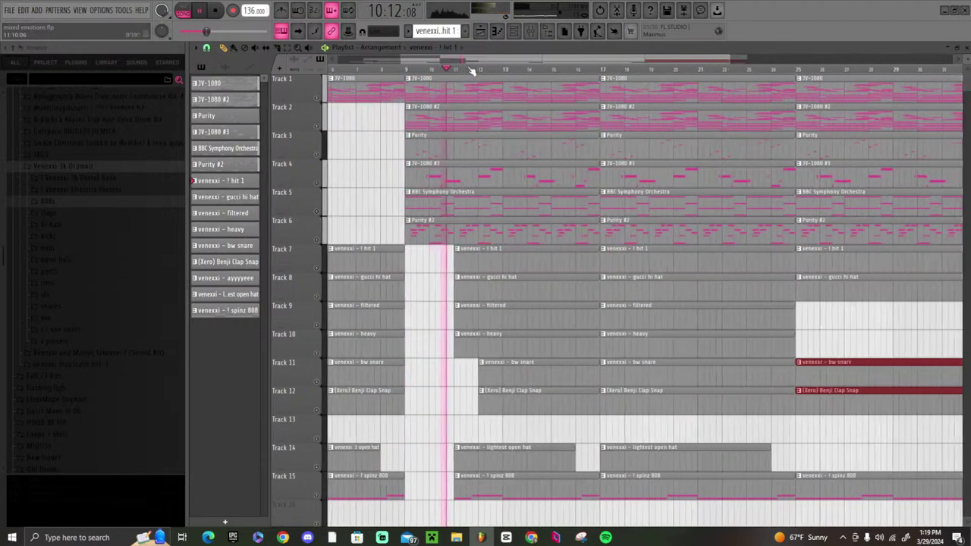
{"action": "right_click", "coordinate": [672, 228]}
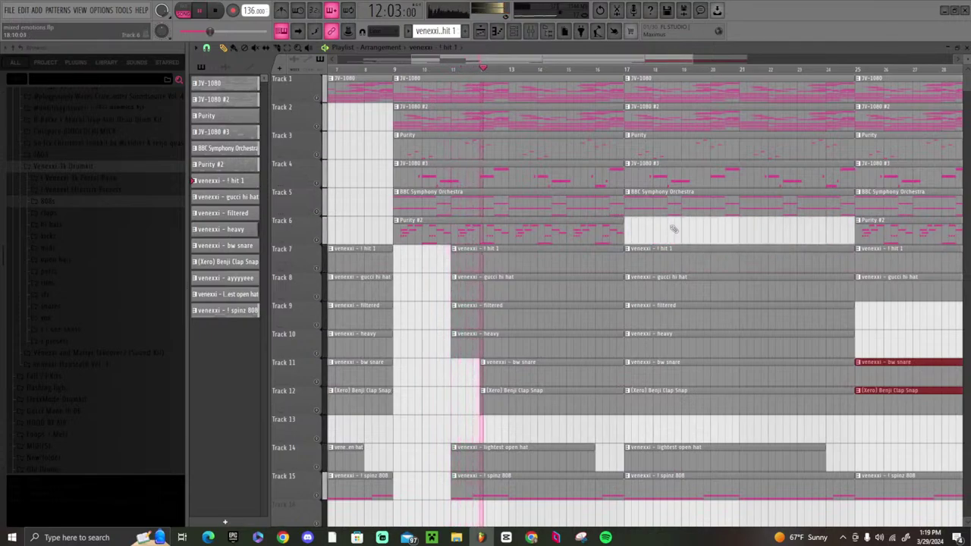
{"action": "right_click", "coordinate": [679, 174]}
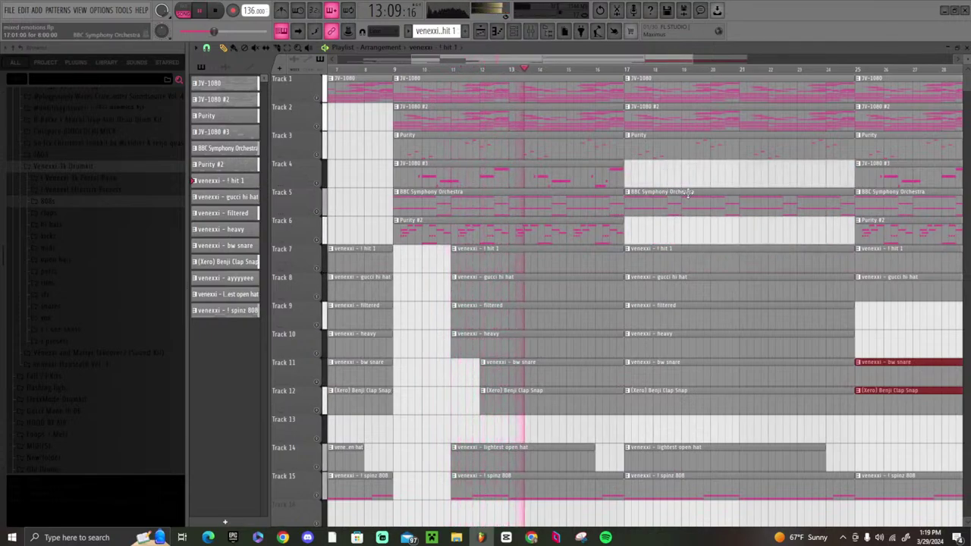
- Delete the Purity clips on Track 3 that start at bars 17 and 25
{"action": "right_click", "coordinate": [702, 152]}
{"action": "right_click", "coordinate": [882, 151]}
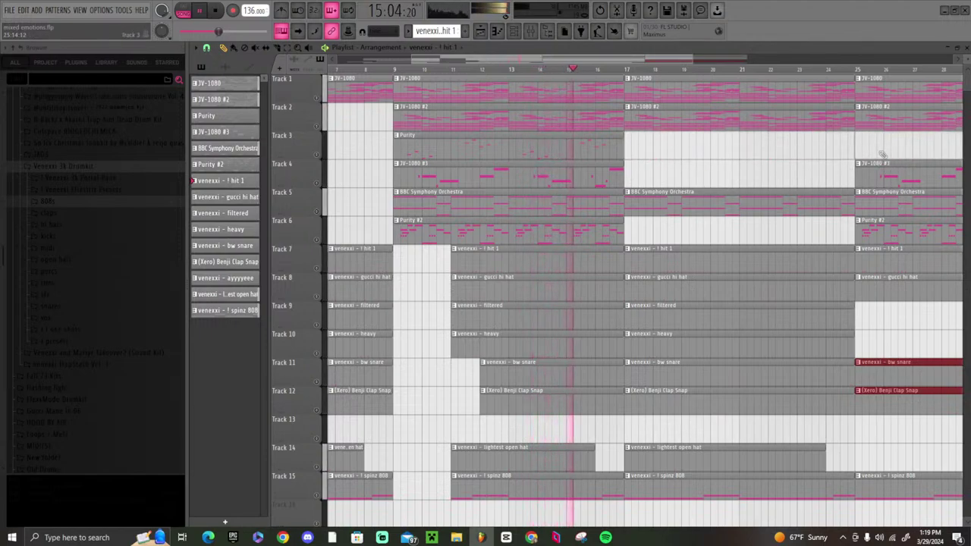
- Select the drum clips on Tracks 7 to 15 that start at bar 17 and shorten them together to about bar 21
{"action": "scroll", "coordinate": [731, 70], "scroll_direction": "down", "scroll_amount": 2}
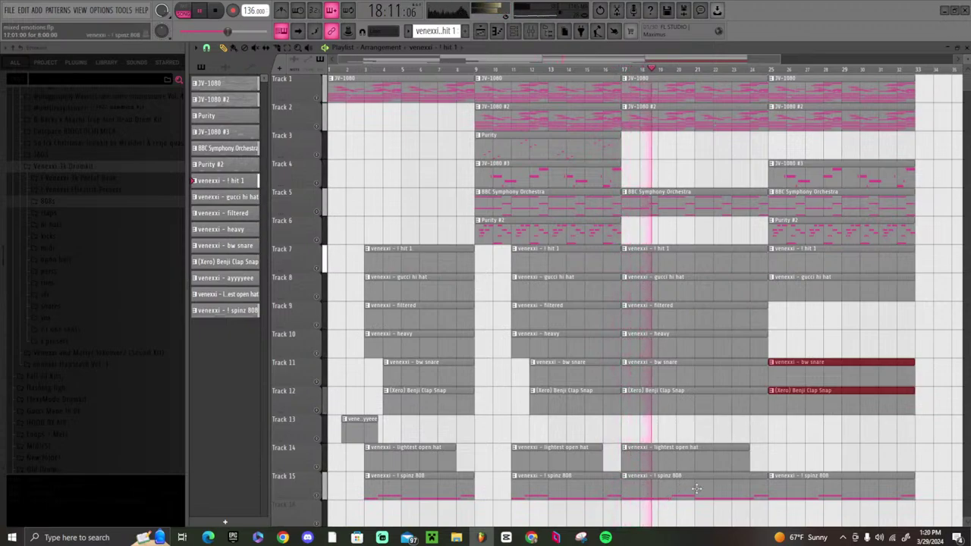
{"action": "left_click_drag", "start_coordinate": [727, 486], "coordinate": [690, 254]}
{"action": "left_click_drag", "start_coordinate": [766, 266], "coordinate": [692, 274]}
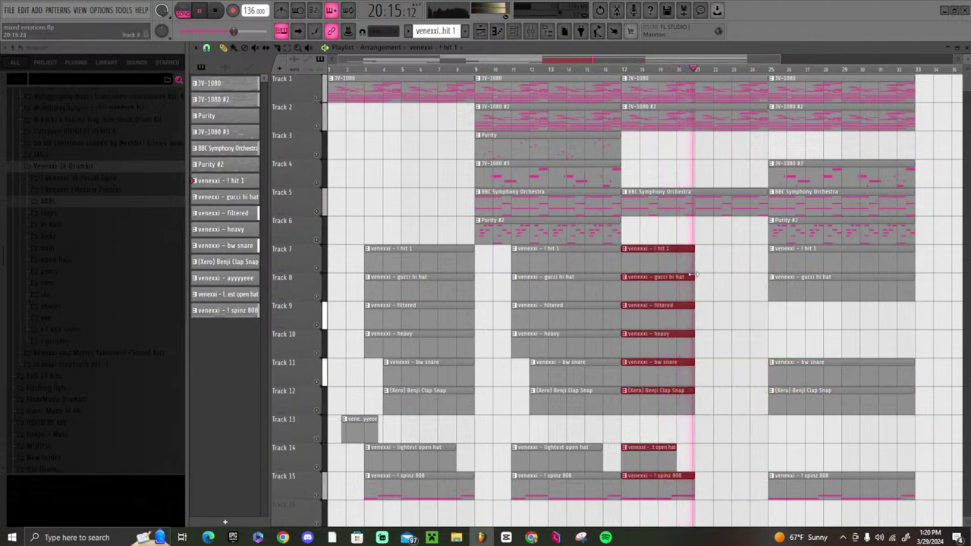
- Trim the ends of the shortened drum clips on Tracks 7 to 12 to exactly bar 21 and stop playback
{"action": "scroll", "coordinate": [687, 75], "scroll_direction": "up", "scroll_amount": 4}
{"action": "scroll", "coordinate": [690, 74], "scroll_direction": "up", "scroll_amount": 3}
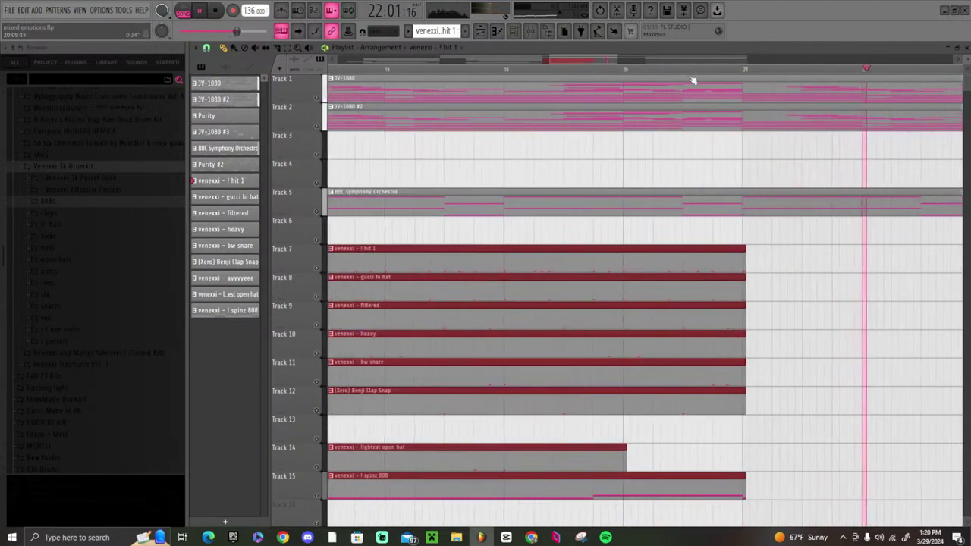
{"action": "key", "text": "space"}
{"action": "left_click_drag", "start_coordinate": [744, 434], "coordinate": [741, 258]}
{"action": "key", "text": "space"}
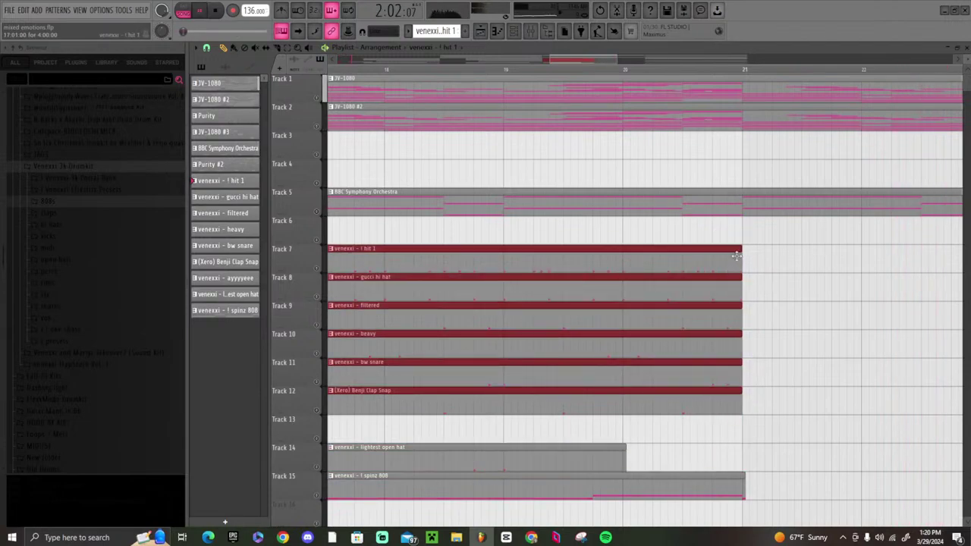
{"action": "key", "text": "space"}
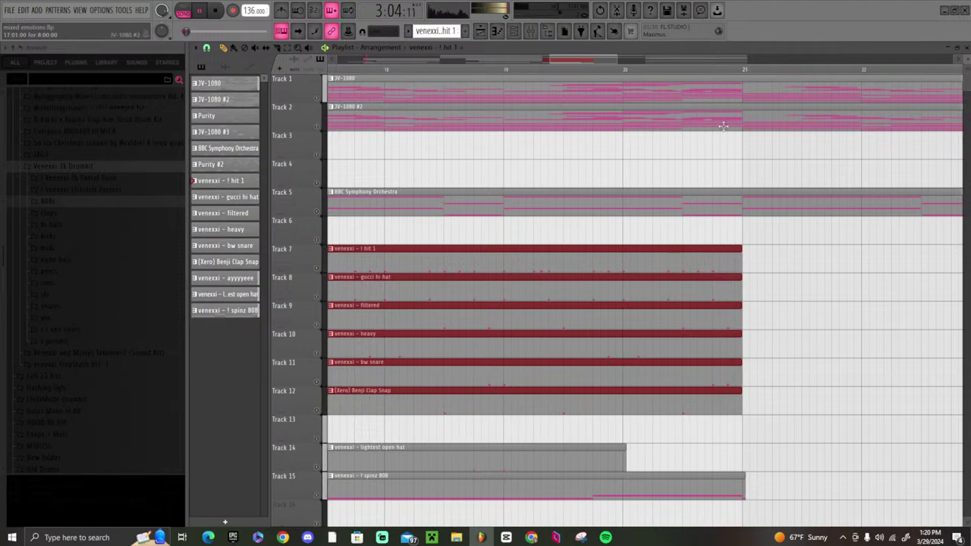
- Duplicate the shortened drum clips on Tracks 7 to 12 so the copies start at bar 21
{"action": "scroll", "coordinate": [714, 72], "scroll_direction": "down", "scroll_amount": 4}
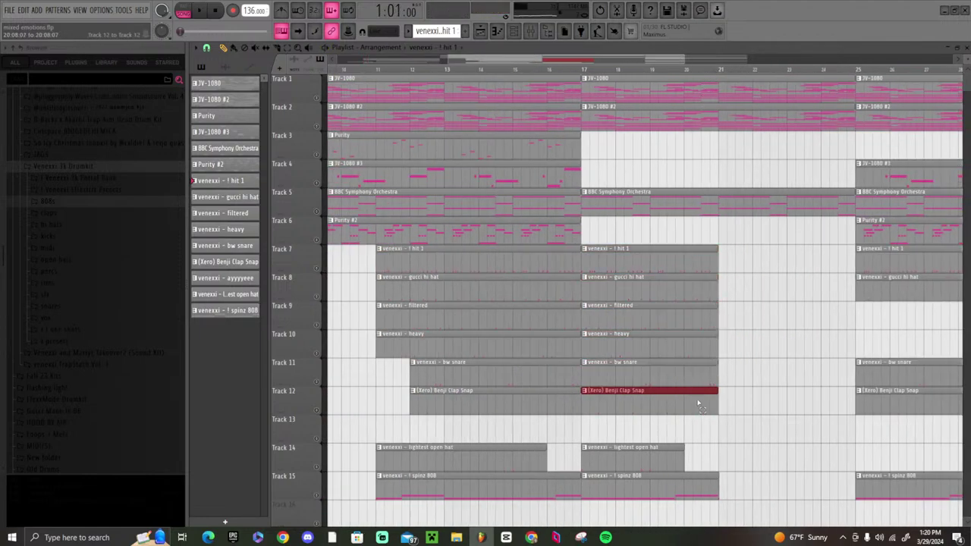
{"action": "key", "text": "ctrl+b"}
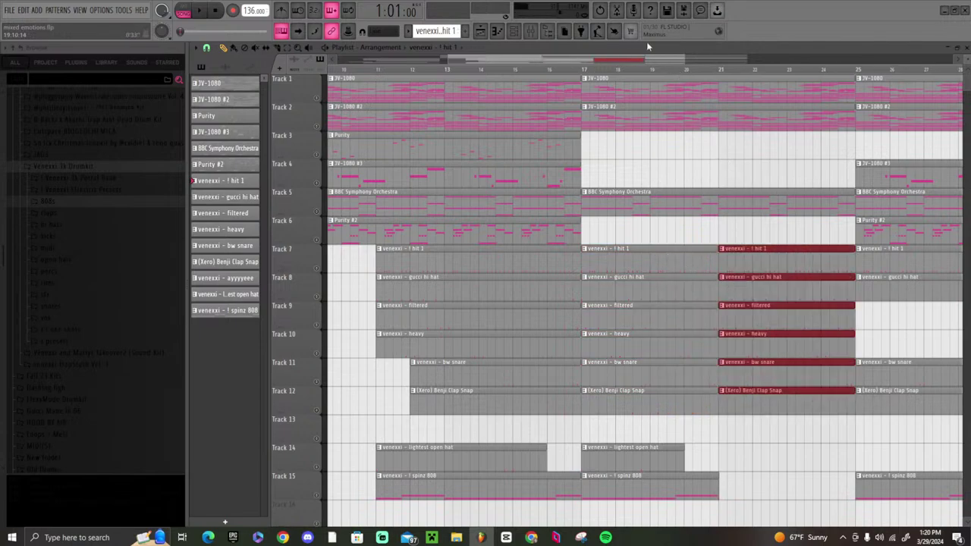
{"action": "left_click", "coordinate": [533, 40]}
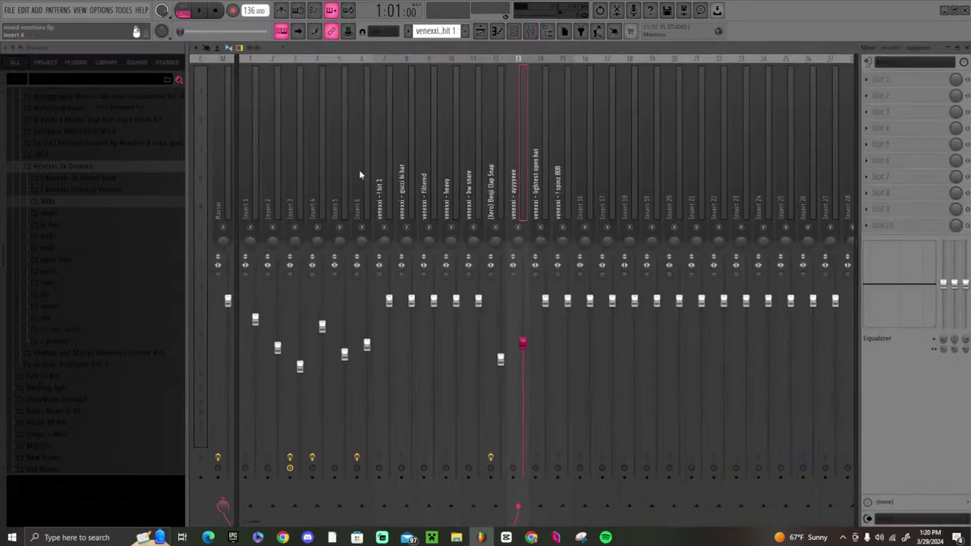
{"action": "left_click", "coordinate": [480, 33]}
- Set the playback position to bar 9 and mute everything except the melody on Tracks 1 to 6
{"action": "scroll", "coordinate": [438, 84], "scroll_direction": "left", "scroll_amount": 1}
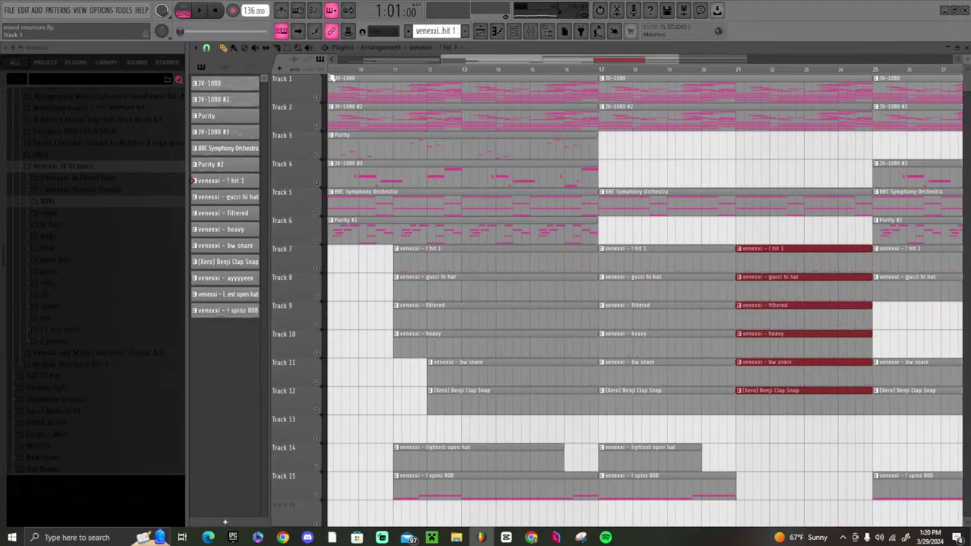
{"action": "scroll", "coordinate": [441, 79], "scroll_direction": "left", "scroll_amount": 8}
{"action": "left_click", "coordinate": [463, 69]}
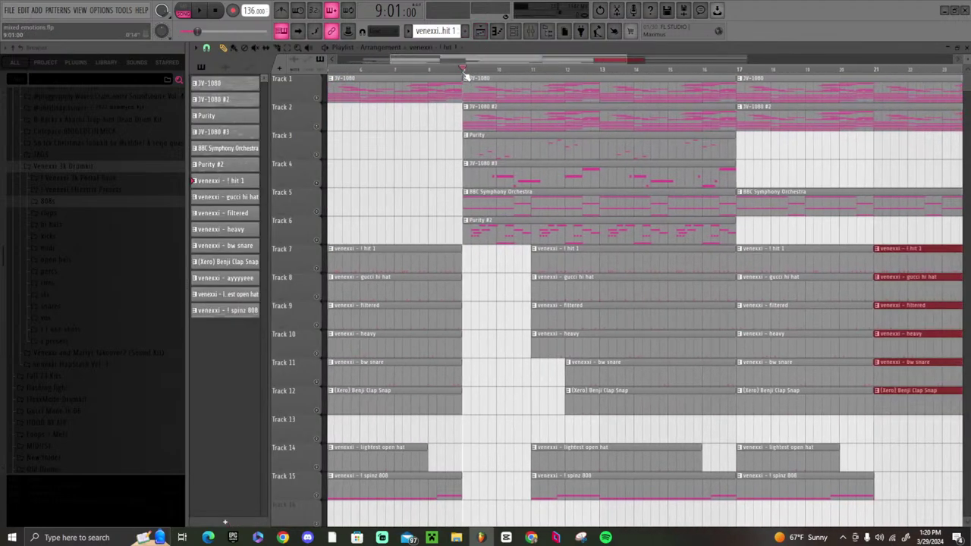
{"action": "left_click", "coordinate": [317, 241], "text": "ctrl"}
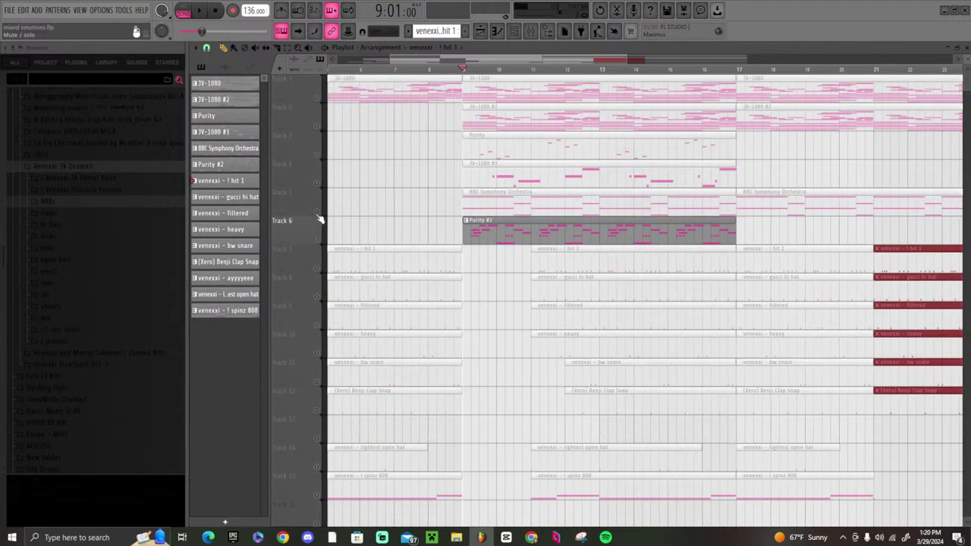
{"action": "left_click_drag", "start_coordinate": [319, 212], "coordinate": [322, 99]}
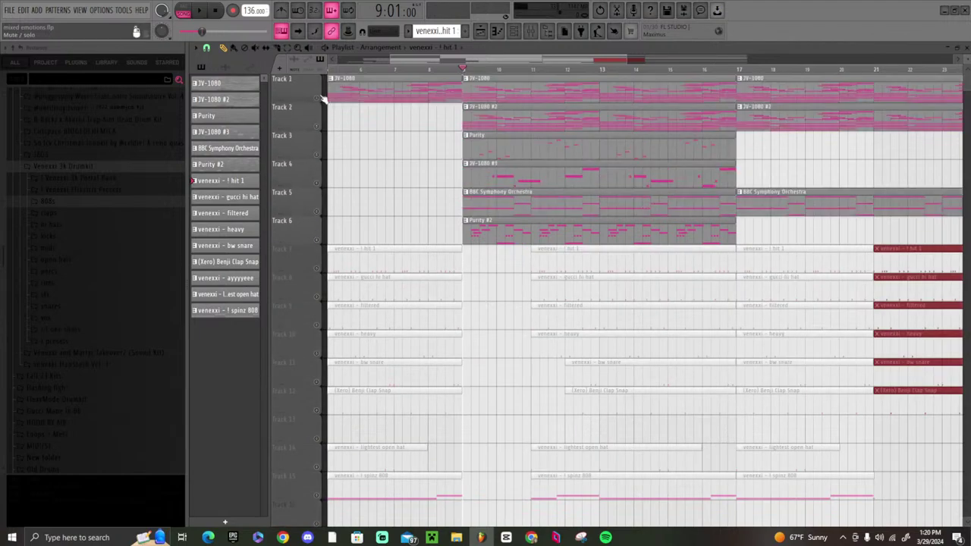
- Play the melody from bar 9 with the mixer open, soloing insert 1 and adding inserts 2 and 3 one at a time
{"action": "left_click", "coordinate": [531, 30]}
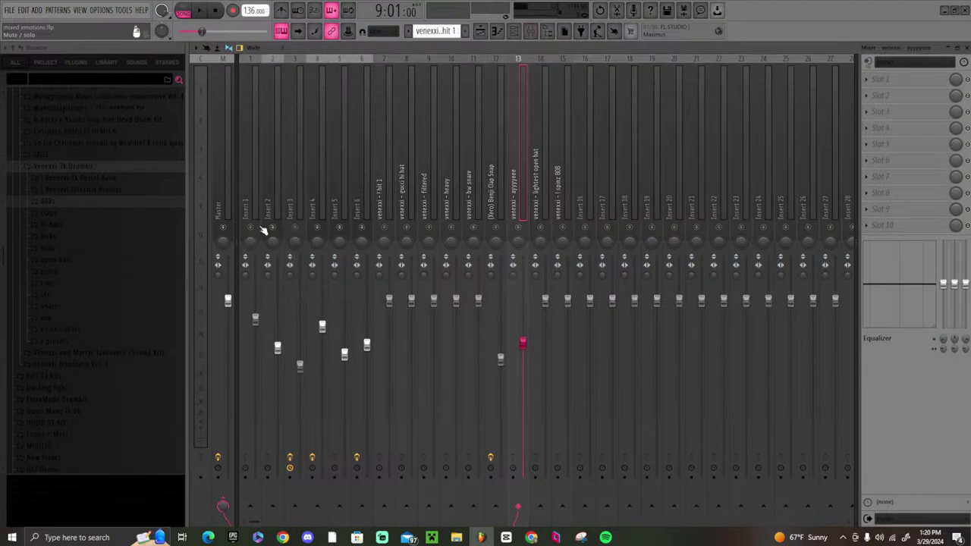
{"action": "key", "text": "space"}
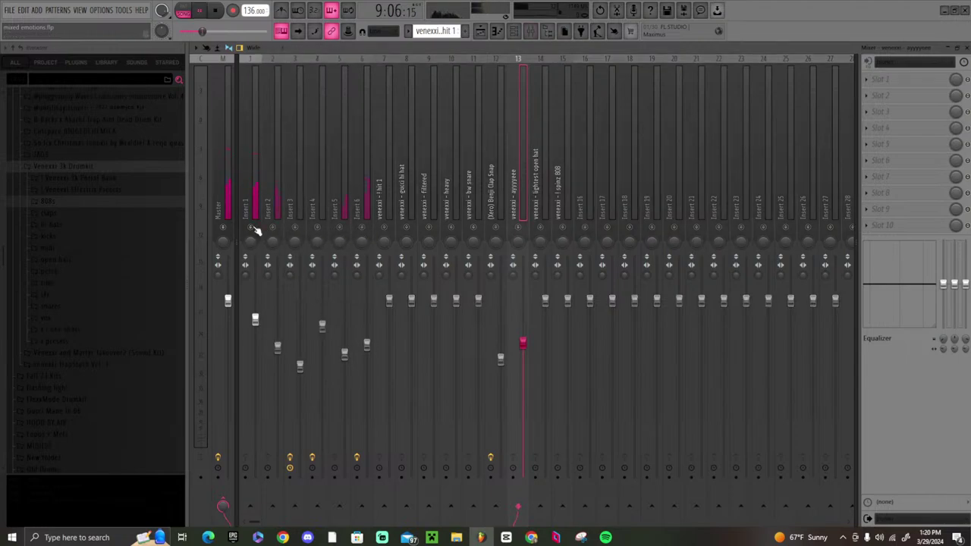
{"action": "key", "text": "space"}
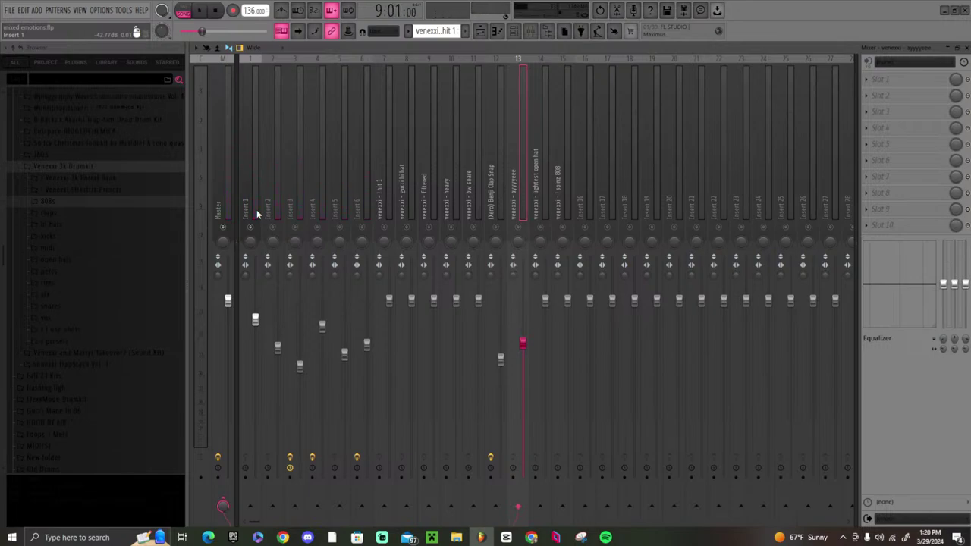
{"action": "key", "text": "space"}
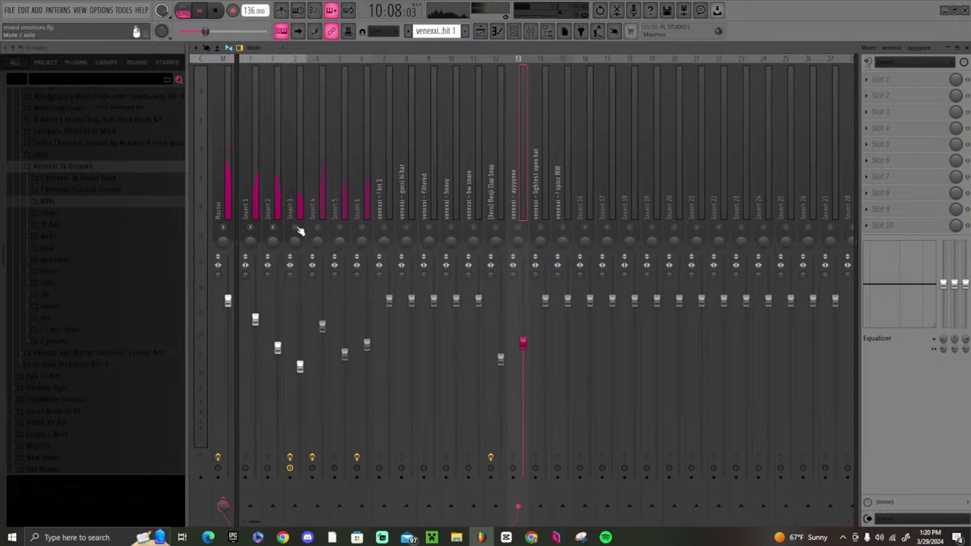
{"action": "key", "text": "space"}
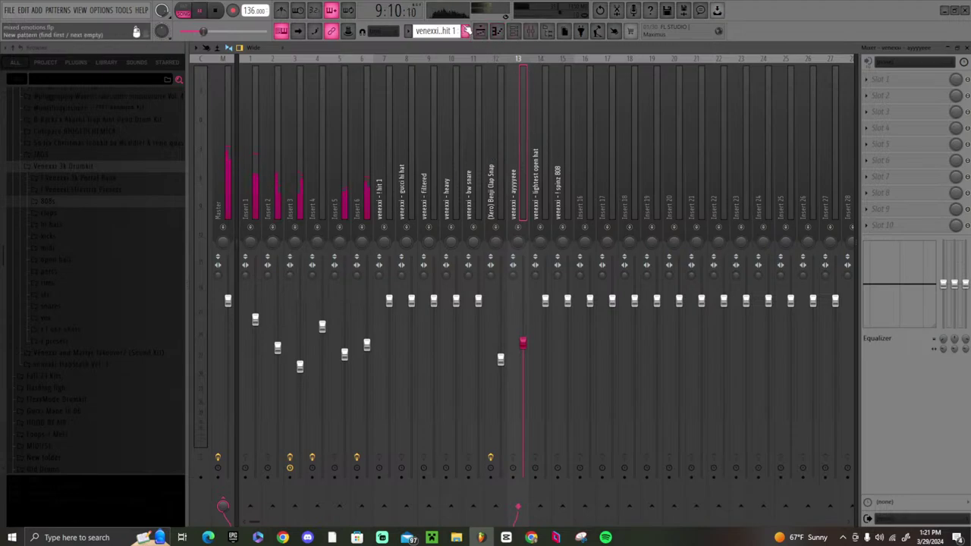
- Return to the playlist and unmute all the drum tracks
{"action": "left_click", "coordinate": [481, 30]}
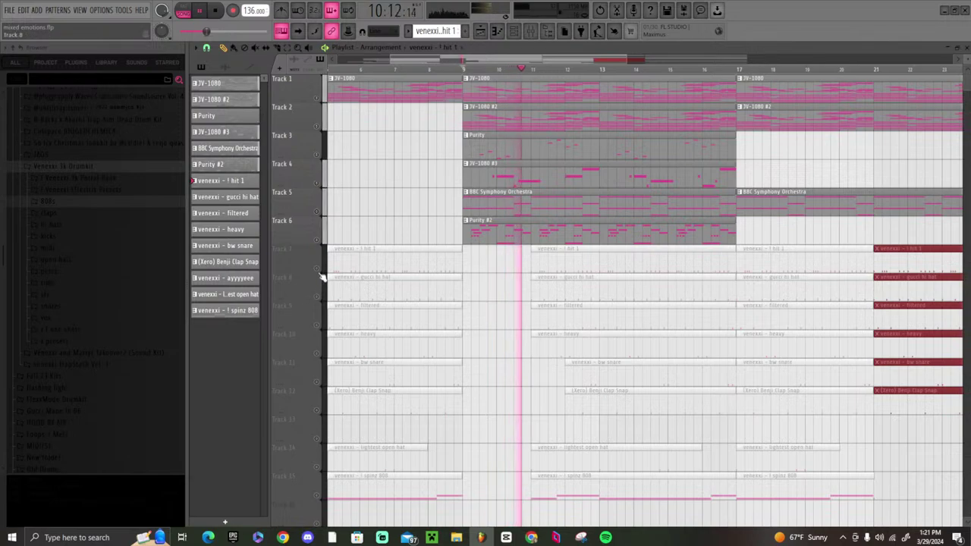
{"action": "left_click", "coordinate": [317, 300]}
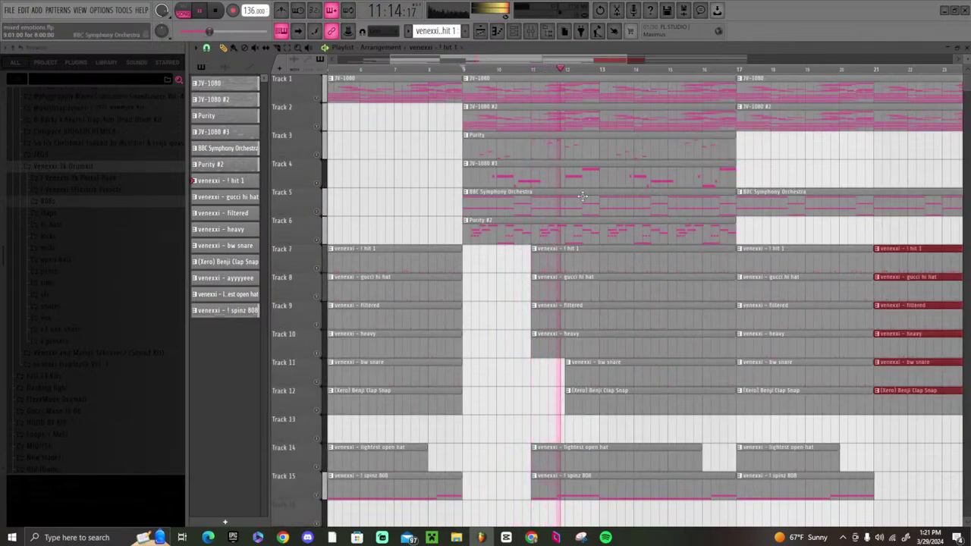
- Trim the starts of the duplicated drum clips on Tracks 7 to 12 so they begin at bar 23
{"action": "scroll", "coordinate": [680, 72], "scroll_direction": "down", "scroll_amount": 2}
{"action": "scroll", "coordinate": [681, 72], "scroll_direction": "down", "scroll_amount": 3}
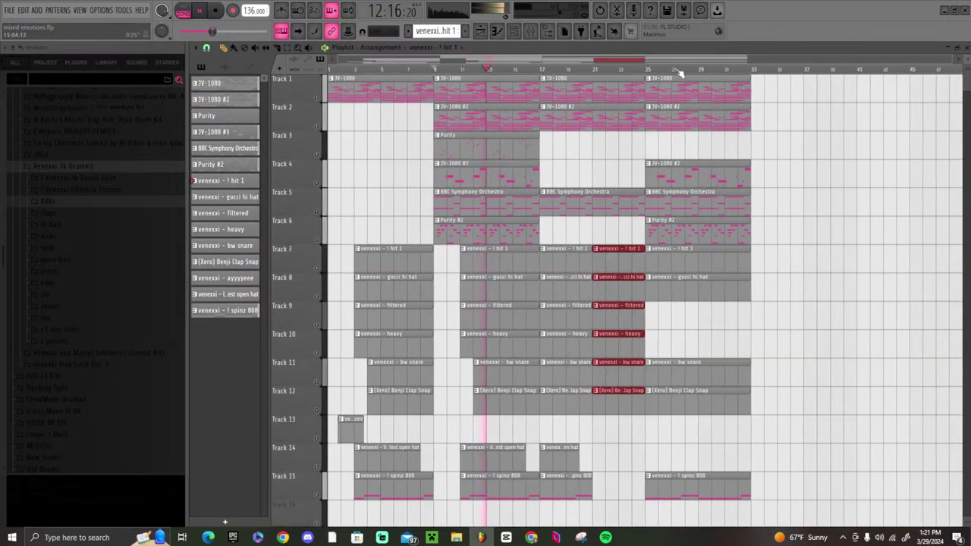
{"action": "left_click_drag", "start_coordinate": [613, 279], "coordinate": [621, 259]}
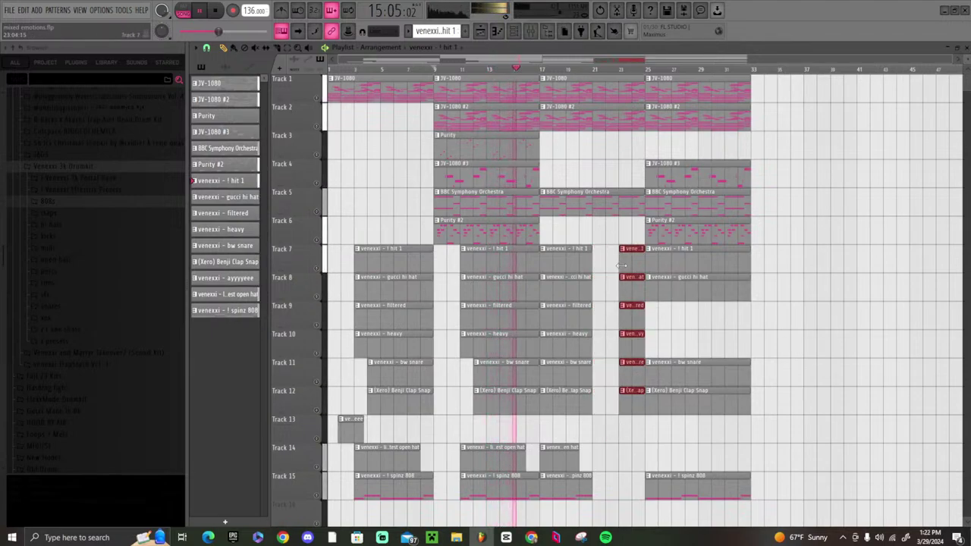
{"action": "scroll", "coordinate": [619, 67], "scroll_direction": "up", "scroll_amount": 4}
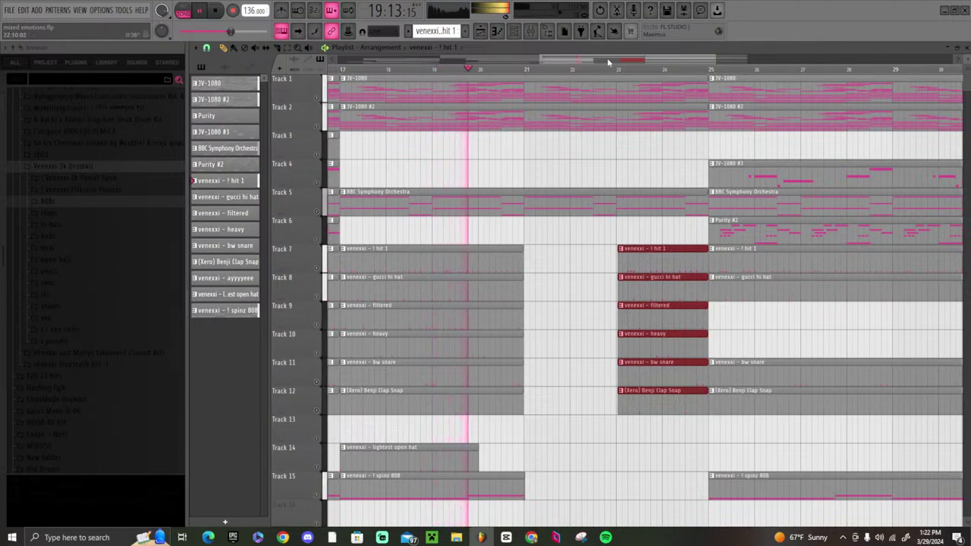
{"action": "scroll", "coordinate": [626, 65], "scroll_direction": "up", "scroll_amount": 5}
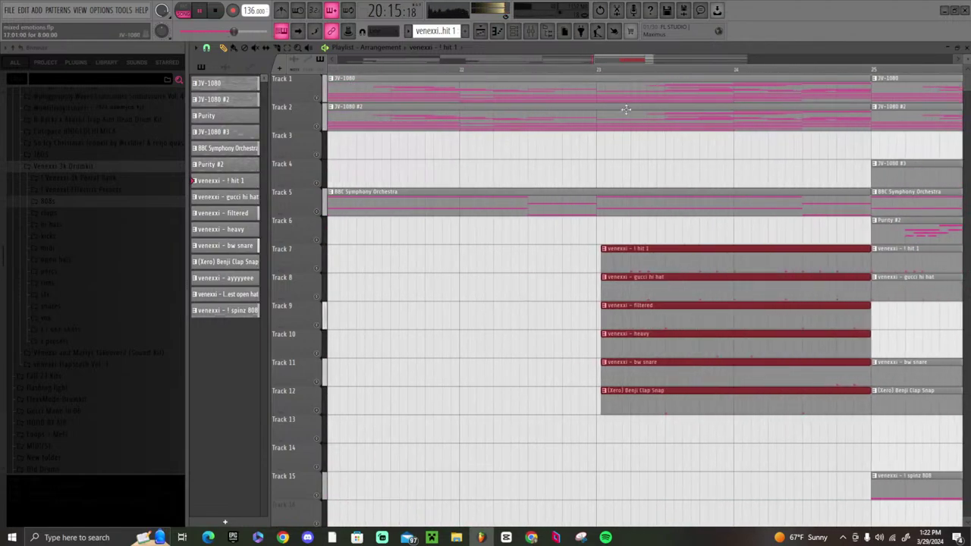
{"action": "left_click_drag", "start_coordinate": [605, 263], "coordinate": [600, 263]}
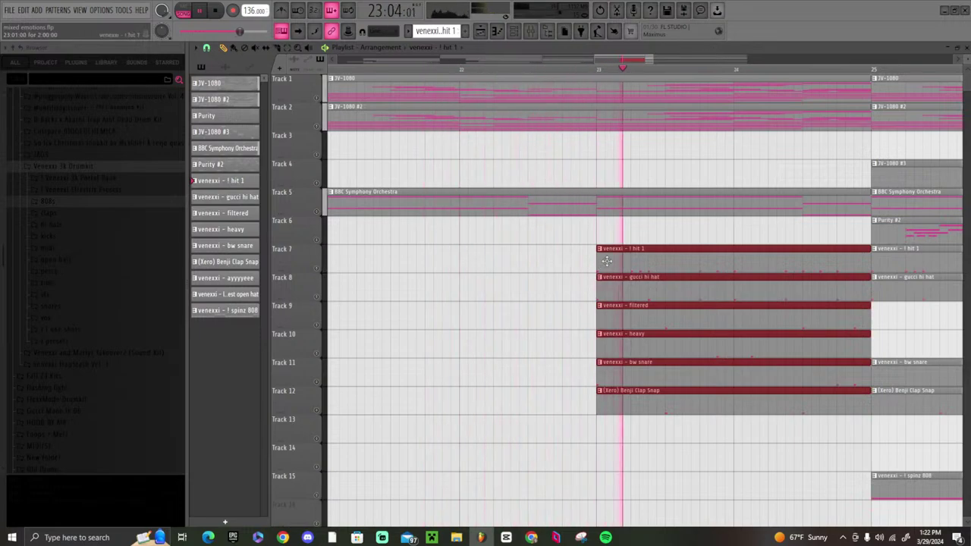
- Select all clips in the playlist and duplicate the whole arrangement so the copy starts at bar 33
{"action": "scroll", "coordinate": [623, 74], "scroll_direction": "down", "scroll_amount": 4}
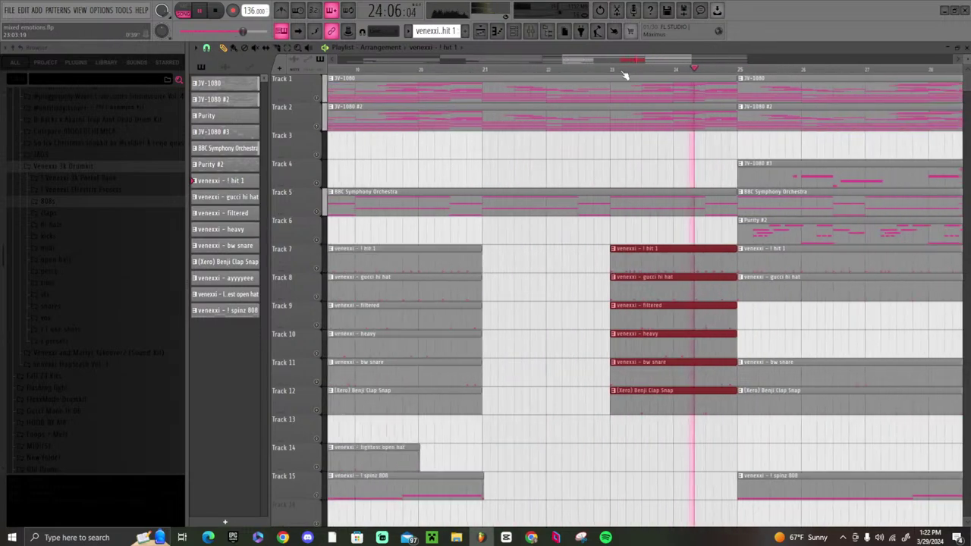
{"action": "scroll", "coordinate": [624, 74], "scroll_direction": "down", "scroll_amount": 2}
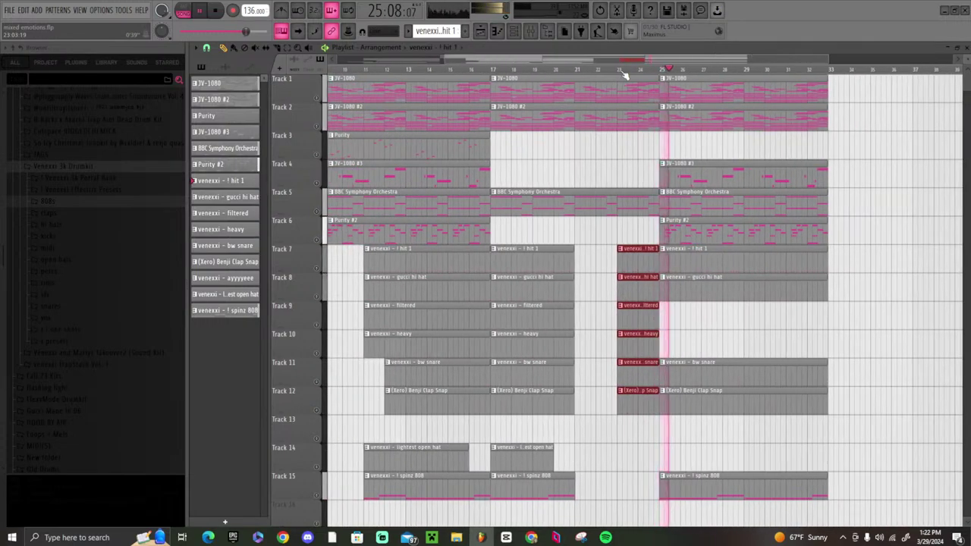
{"action": "scroll", "coordinate": [624, 74], "scroll_direction": "down", "scroll_amount": 2}
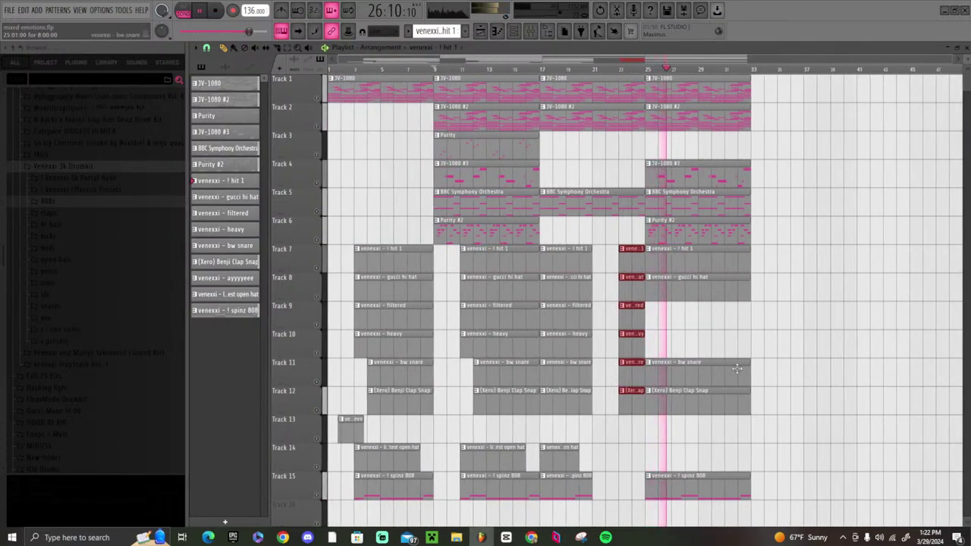
{"action": "key", "text": "ctrl+a"}
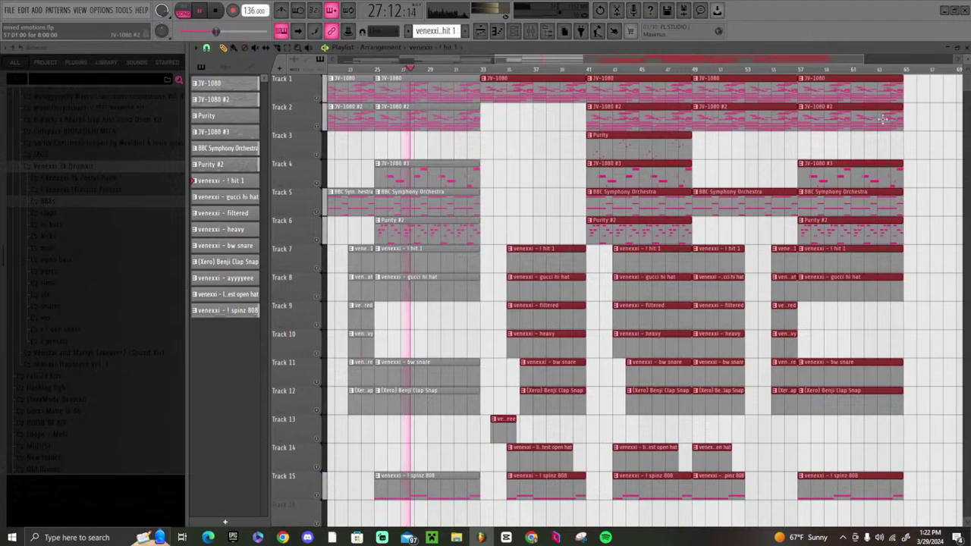
- Duplicate the melody clips on Tracks 1, 2, 4, 5 and 6 from bar 57 to bar 65 and stop playback
{"action": "left_click_drag", "start_coordinate": [916, 243], "coordinate": [880, 76]}
{"action": "key", "text": "ctrl+b"}
{"action": "scroll", "coordinate": [906, 73], "scroll_direction": "down", "scroll_amount": 4}
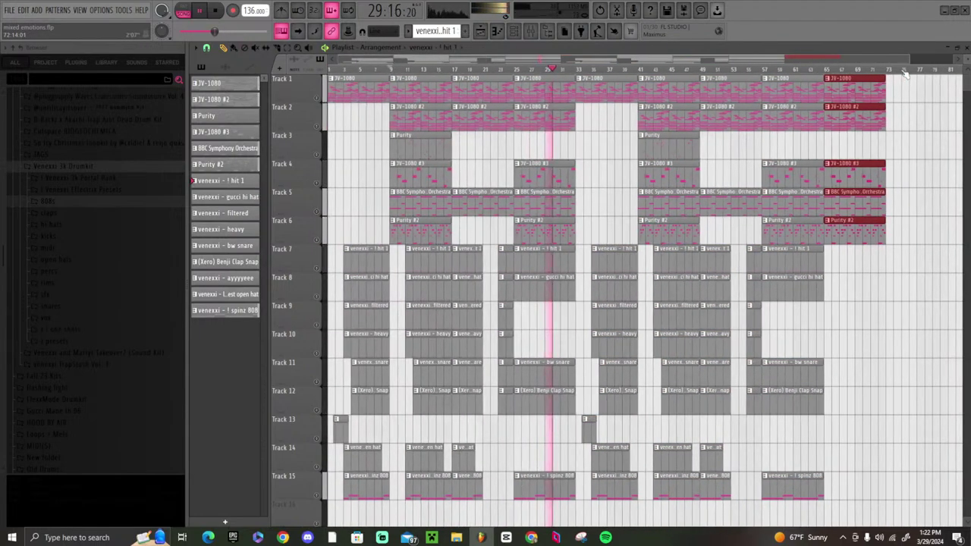
{"action": "scroll", "coordinate": [785, 110], "scroll_direction": "down", "scroll_amount": 1}
{"action": "key", "text": "space"}
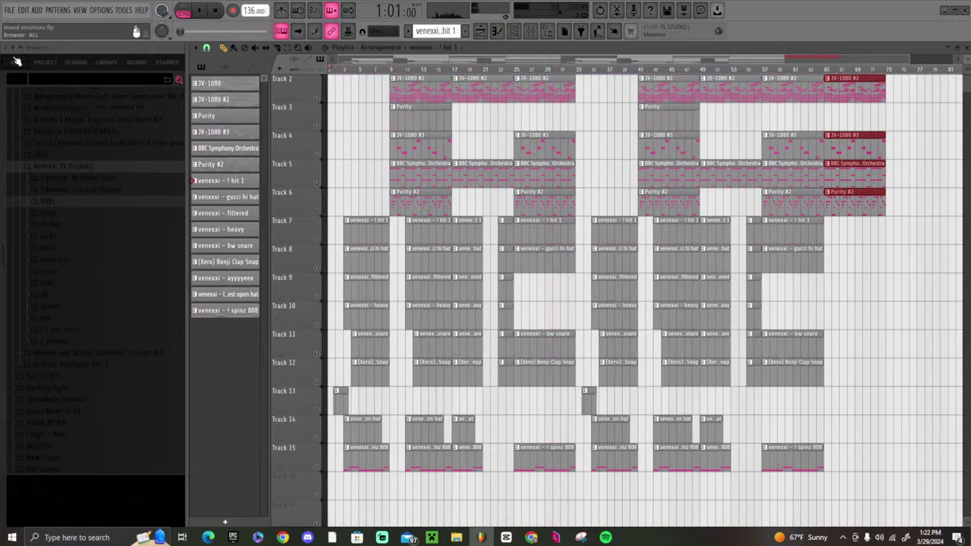
- Save the project as an FL Studio song file named mixed emotions in the mixed emotions folder
{"action": "left_click", "coordinate": [10, 10]}
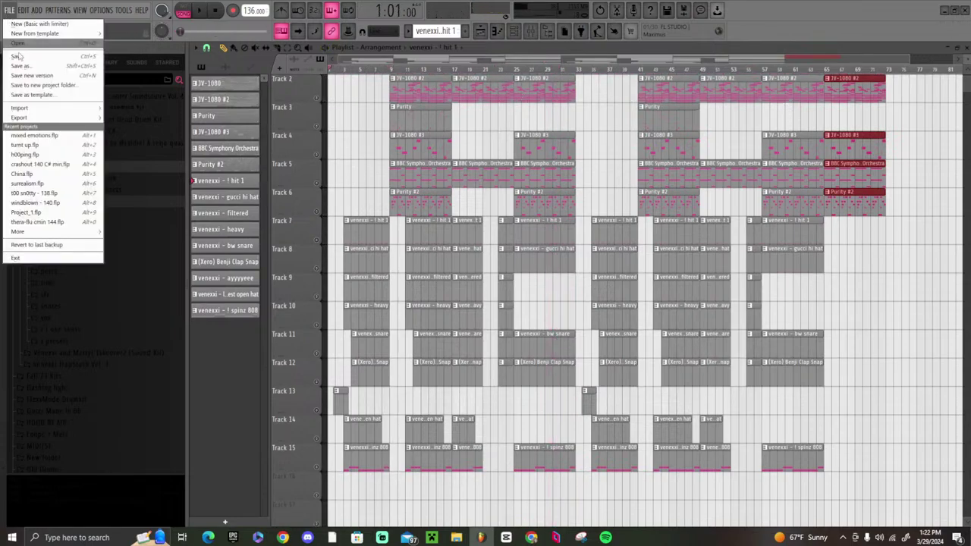
{"action": "left_click", "coordinate": [30, 60]}
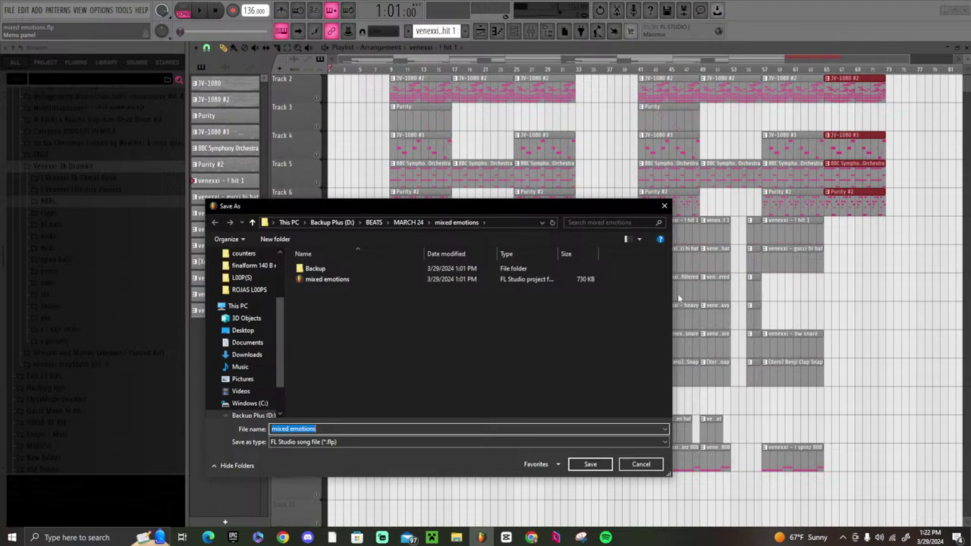
{"action": "left_click", "coordinate": [319, 444]}
{"action": "left_click", "coordinate": [246, 439]}
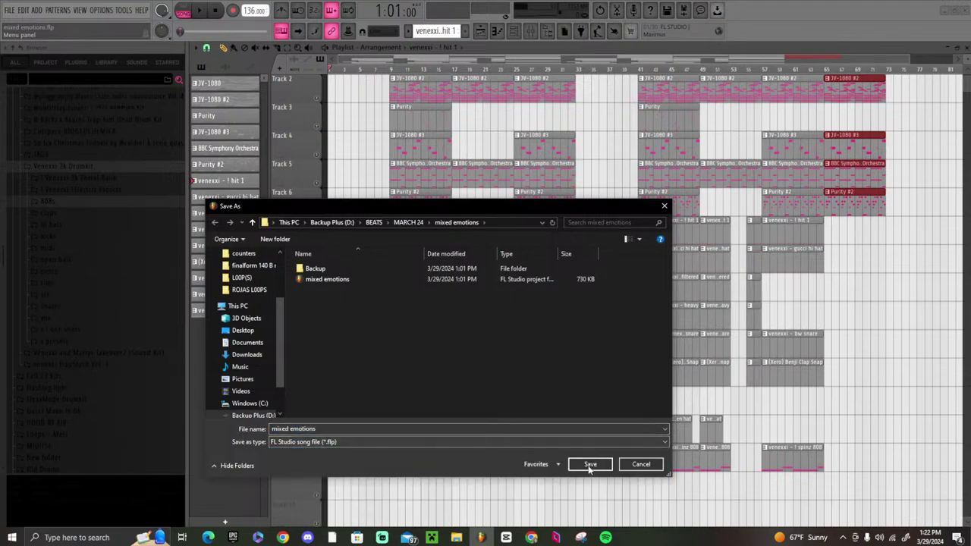
{"action": "left_click", "coordinate": [590, 464]}
{"action": "left_click", "coordinate": [547, 268]}
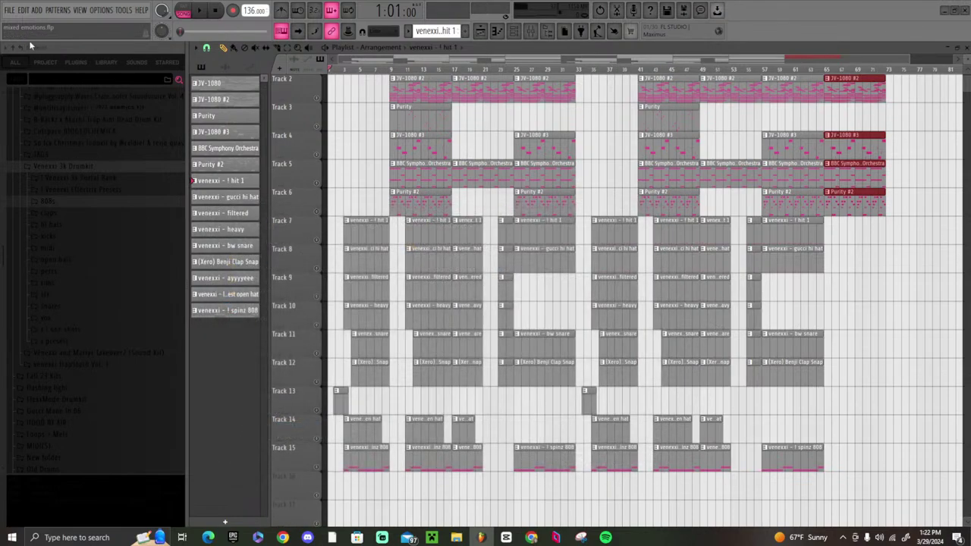
- Export the song as an MP3 file named mixed emotions in the mixed emotions folder and start the render
{"action": "left_click", "coordinate": [10, 10]}
{"action": "left_click", "coordinate": [36, 66]}
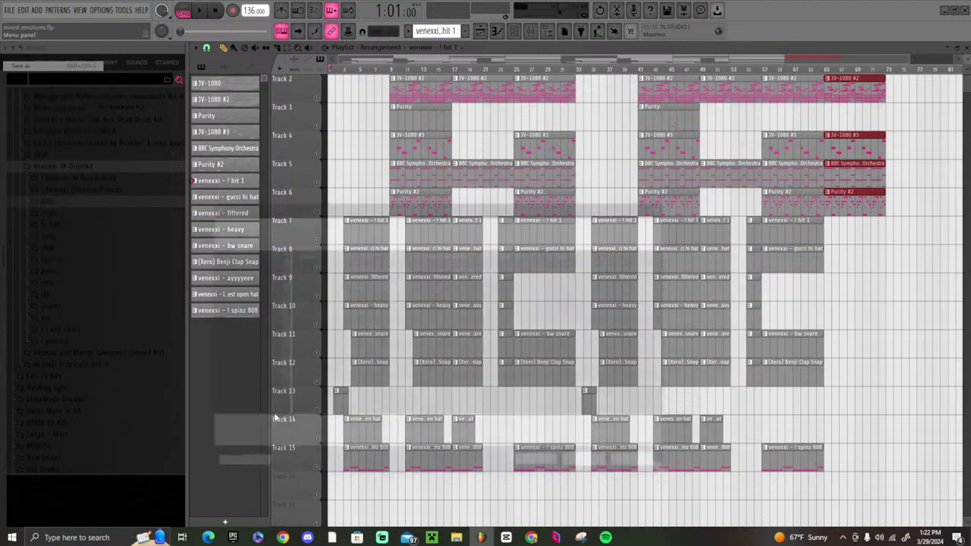
{"action": "left_click", "coordinate": [318, 442]}
{"action": "left_click", "coordinate": [334, 479]}
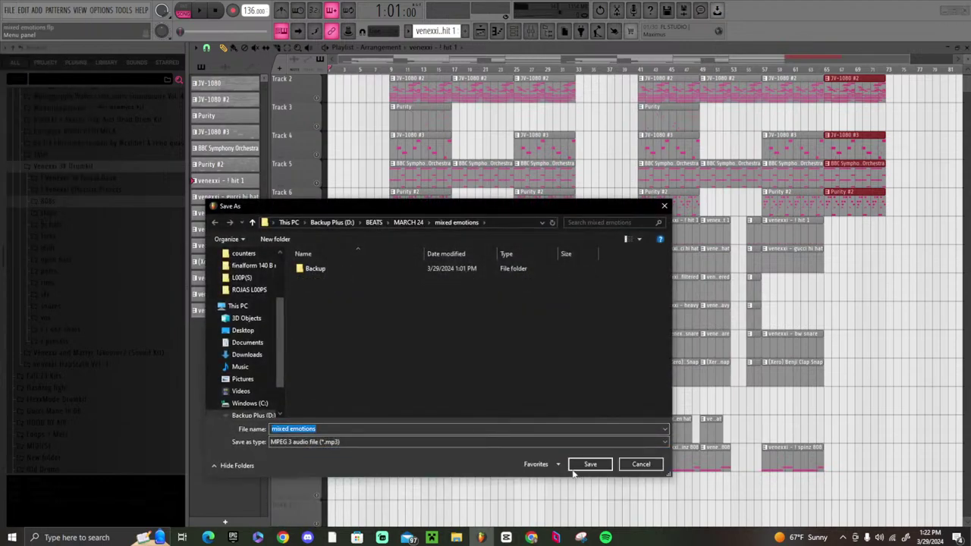
{"action": "left_click", "coordinate": [586, 464]}
{"action": "left_click", "coordinate": [569, 406]}
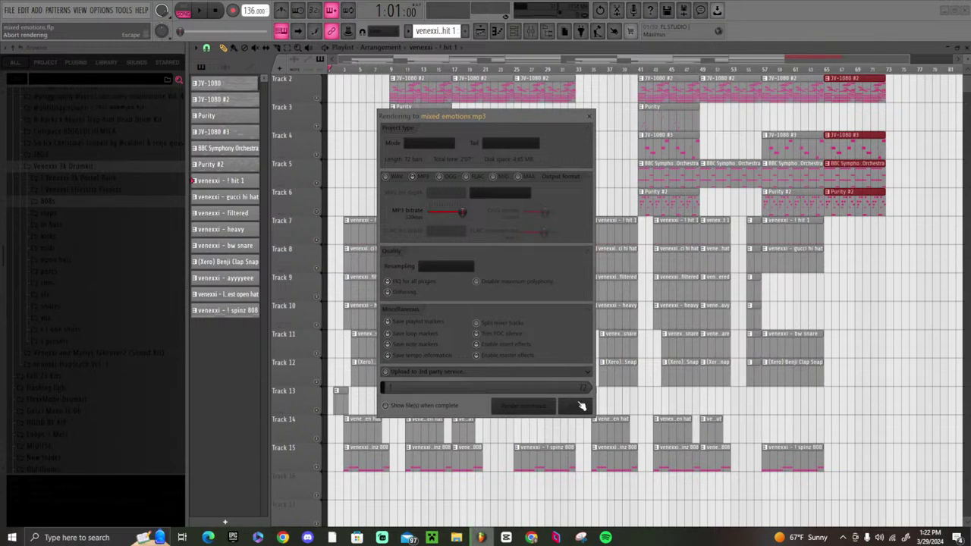
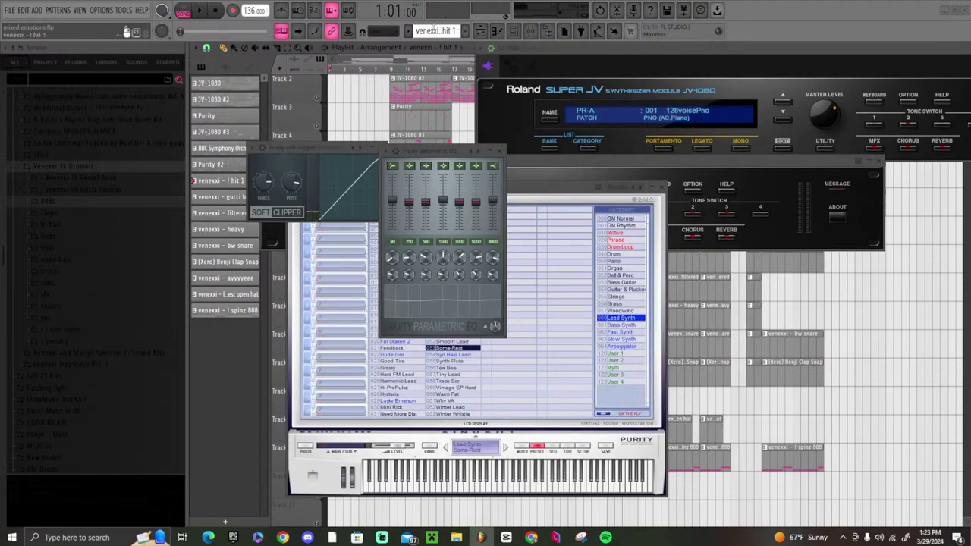
- Create a new empty project from a template
{"action": "left_click", "coordinate": [9, 10]}
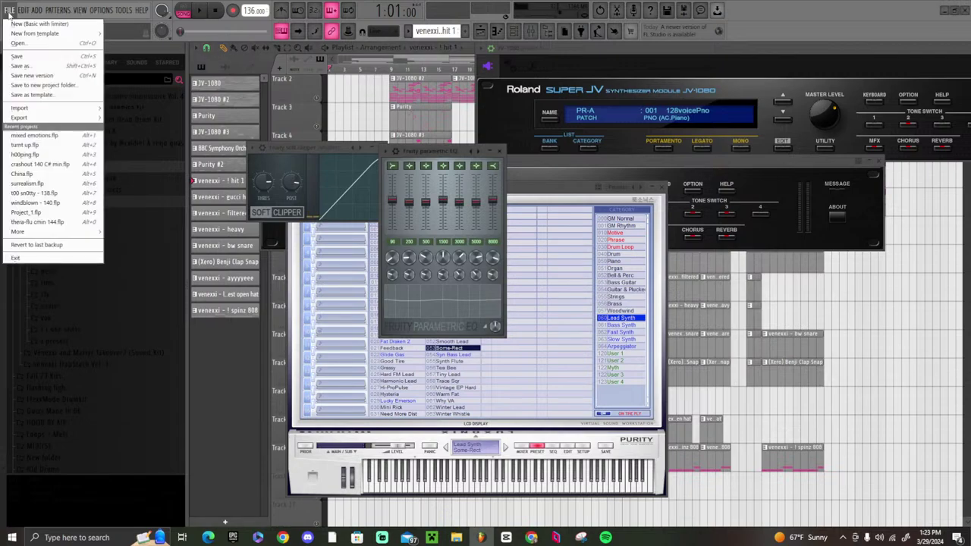
{"action": "mouse_move", "coordinate": [34, 34]}
{"action": "left_click", "coordinate": [171, 88]}
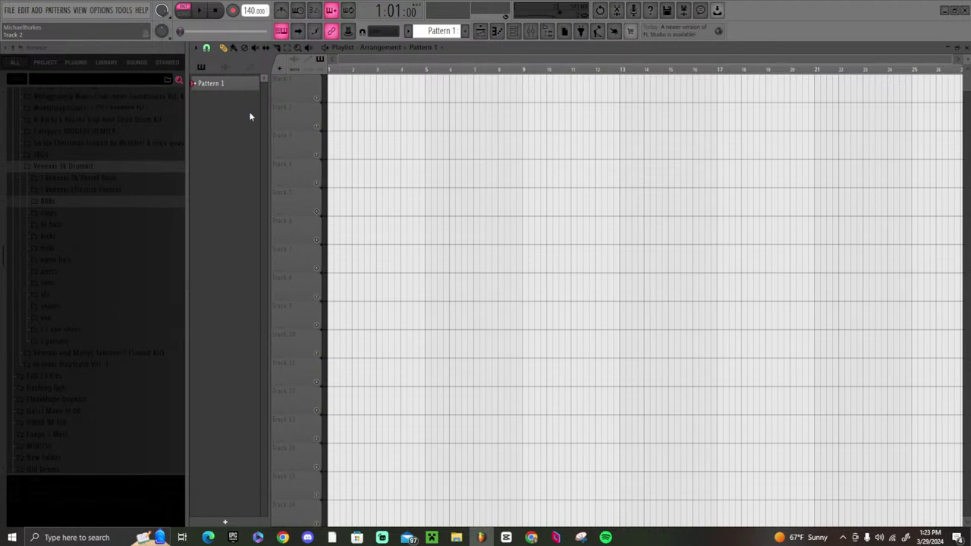
- Replace the default Sampler channel in the channel rack with the Jun-6 V instrument
{"action": "left_click", "coordinate": [514, 30]}
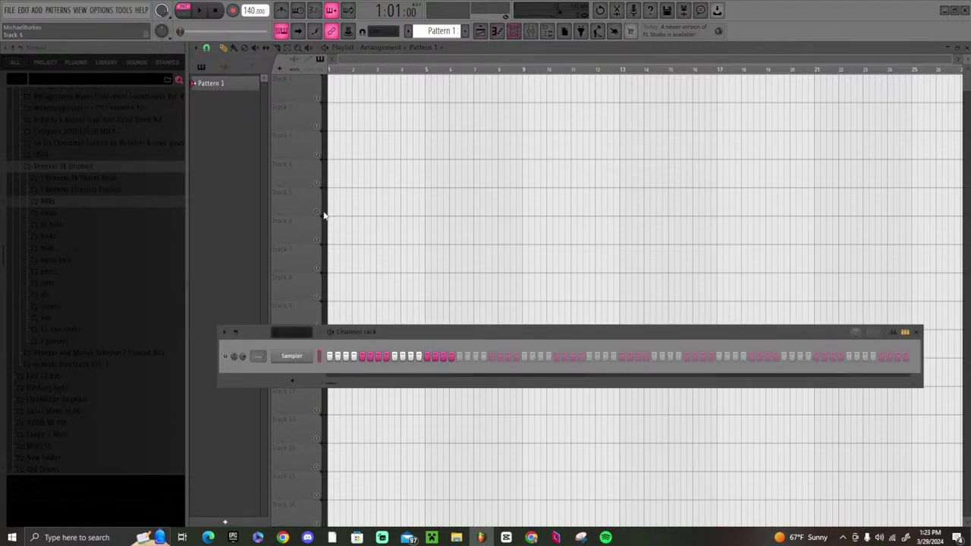
{"action": "right_click", "coordinate": [310, 354]}
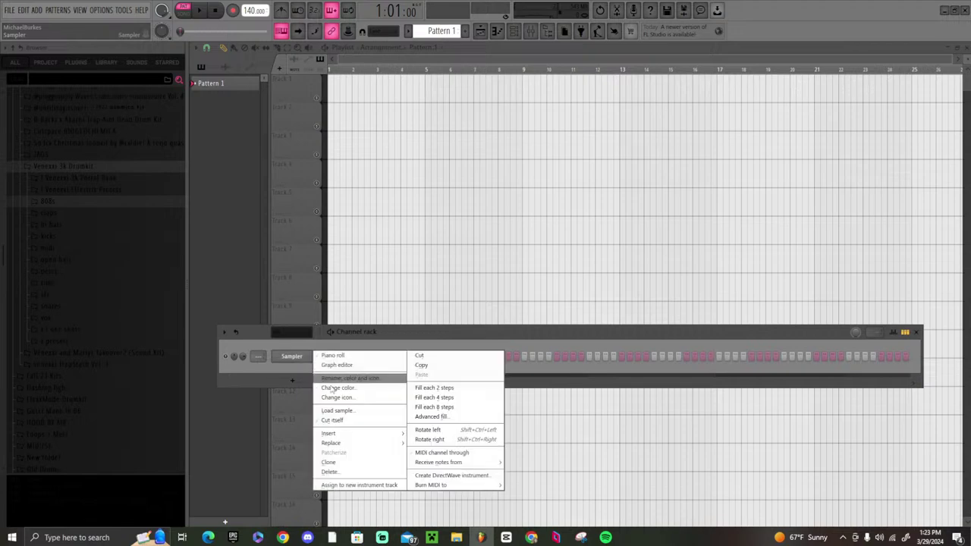
{"action": "mouse_move", "coordinate": [338, 443]}
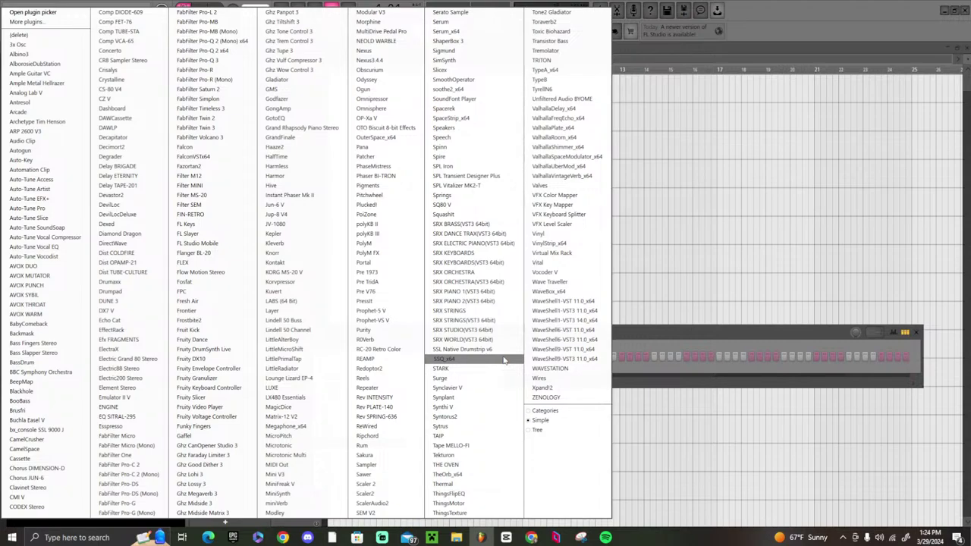
{"action": "left_click", "coordinate": [296, 205]}
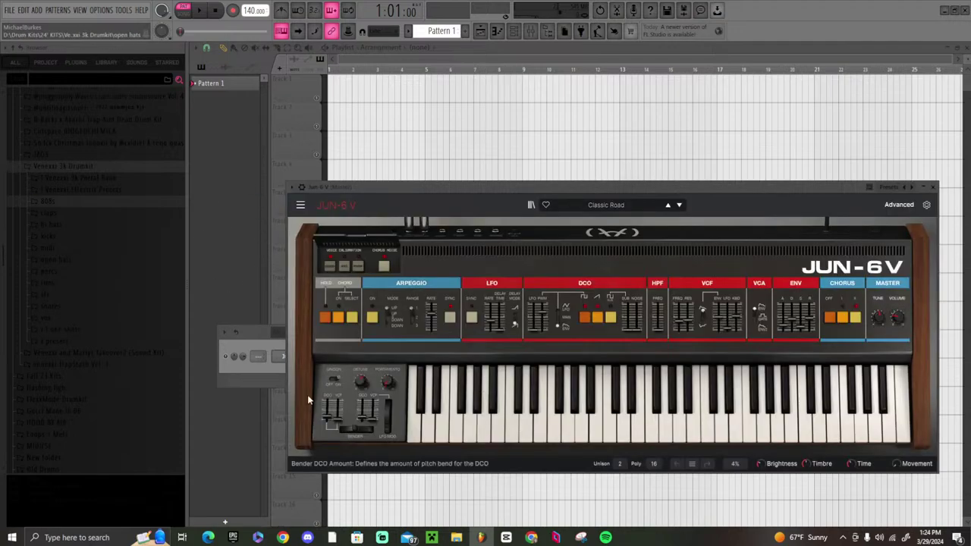
- Load the Very Shy preset from the Pad category in Jun-6 V, and briefly check the mixer
{"action": "left_click", "coordinate": [606, 205]}
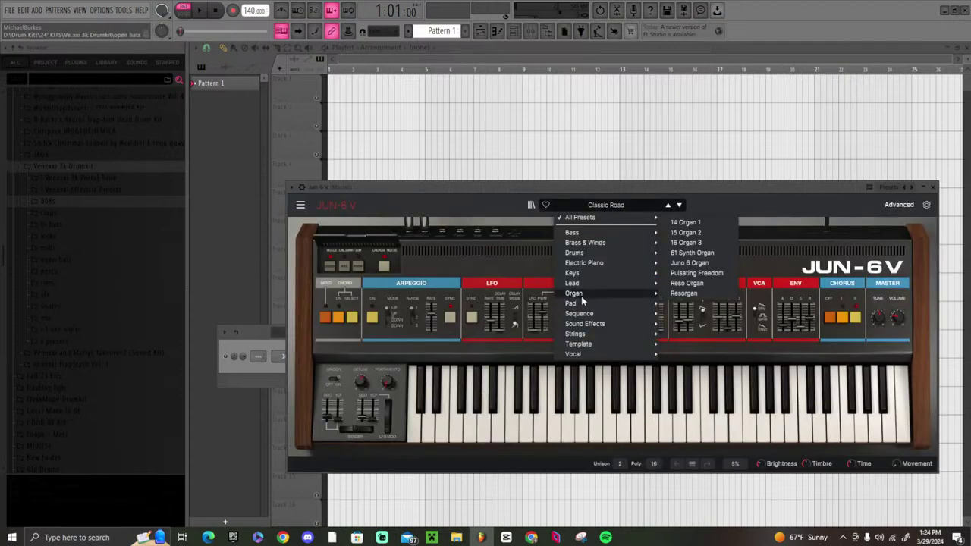
{"action": "mouse_move", "coordinate": [589, 307]}
{"action": "left_click", "coordinate": [723, 303]}
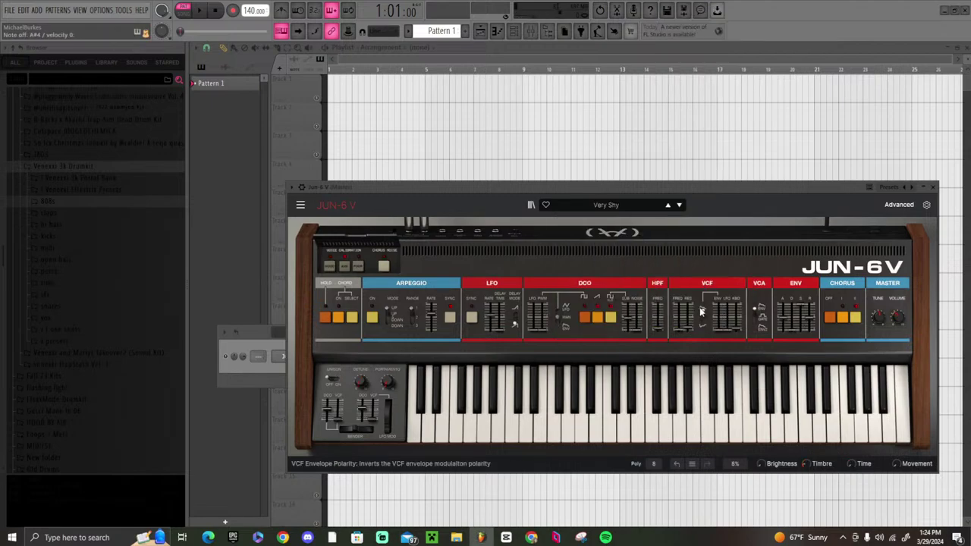
{"action": "left_click", "coordinate": [530, 31]}
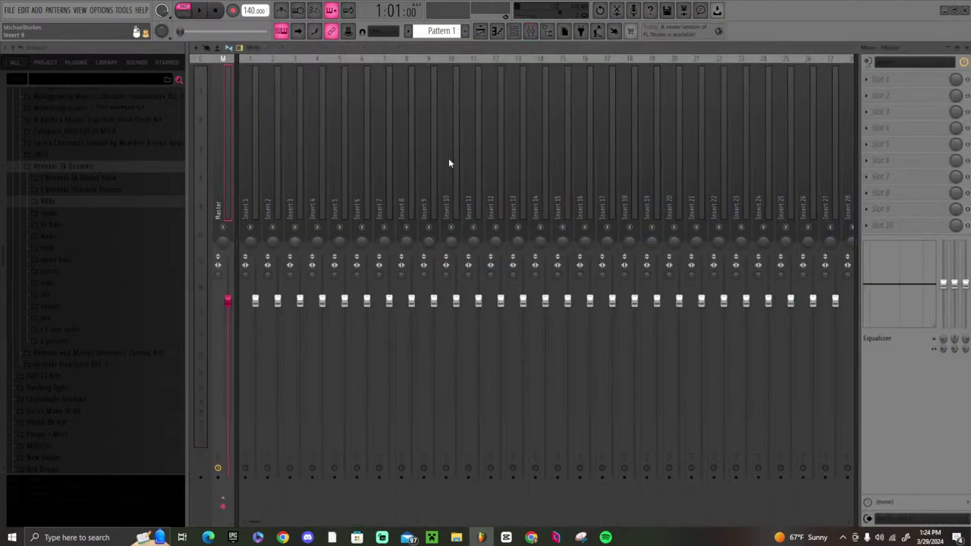
{"action": "left_click", "coordinate": [531, 32]}
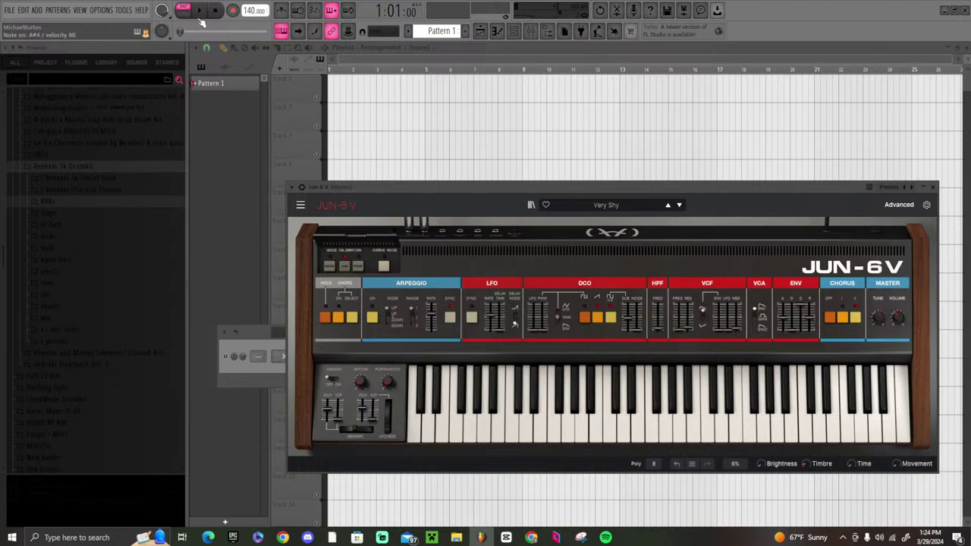
- Open the piano roll of the Jun-6 V channel and place a short E5 note at the start of bar 1
{"action": "right_click", "coordinate": [277, 356]}
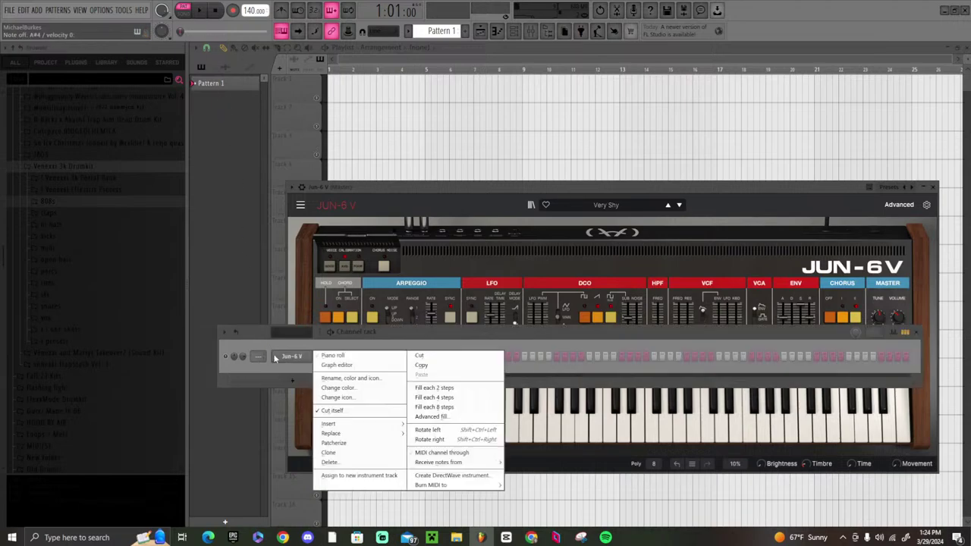
{"action": "left_click", "coordinate": [329, 356]}
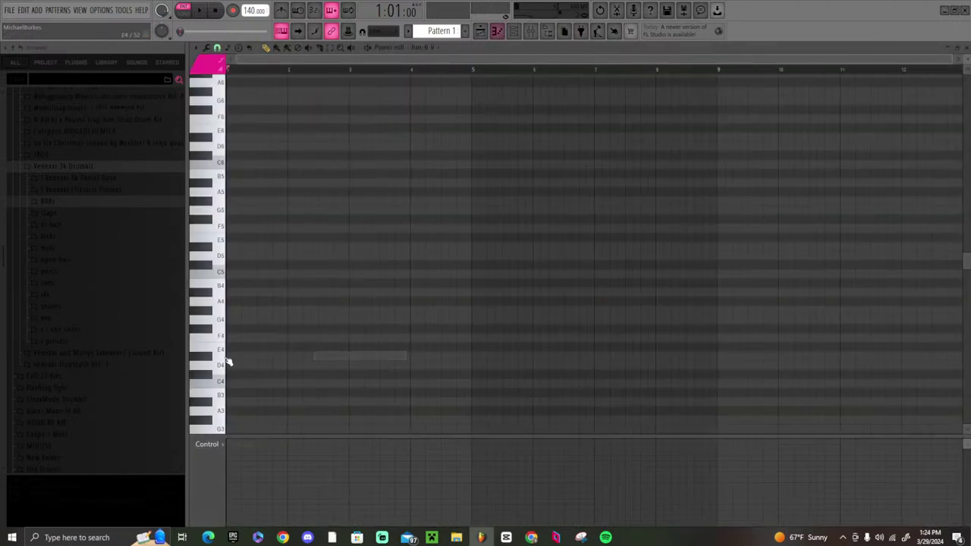
{"action": "left_click", "coordinate": [221, 239]}
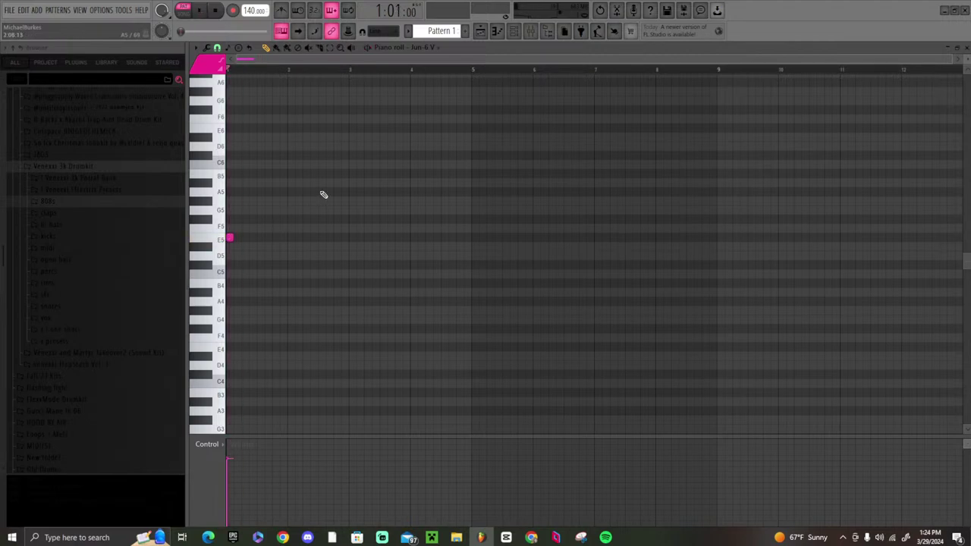
- Step back through the Jun-6 V presets to Resurfacer, and remove the E5 note from the piano roll
{"action": "left_click", "coordinate": [514, 31]}
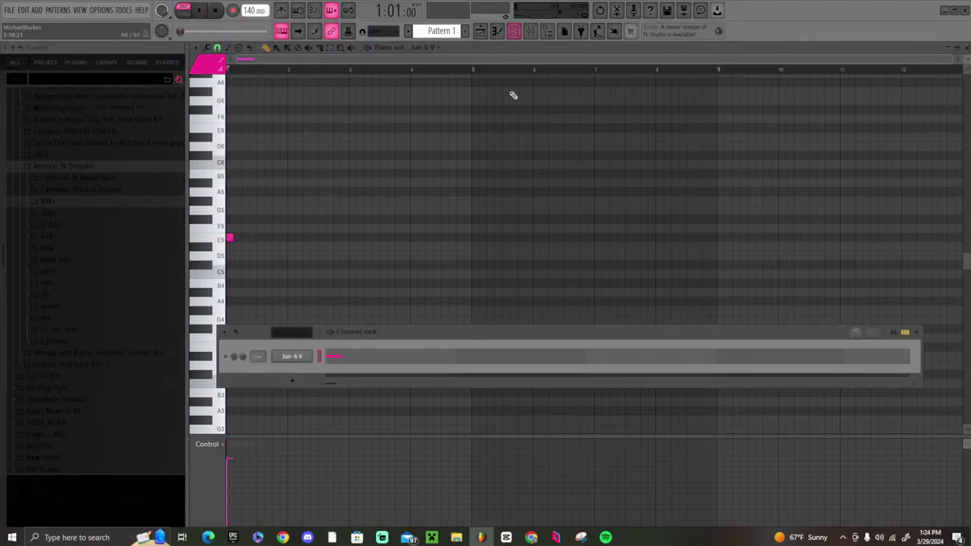
{"action": "left_click", "coordinate": [307, 356]}
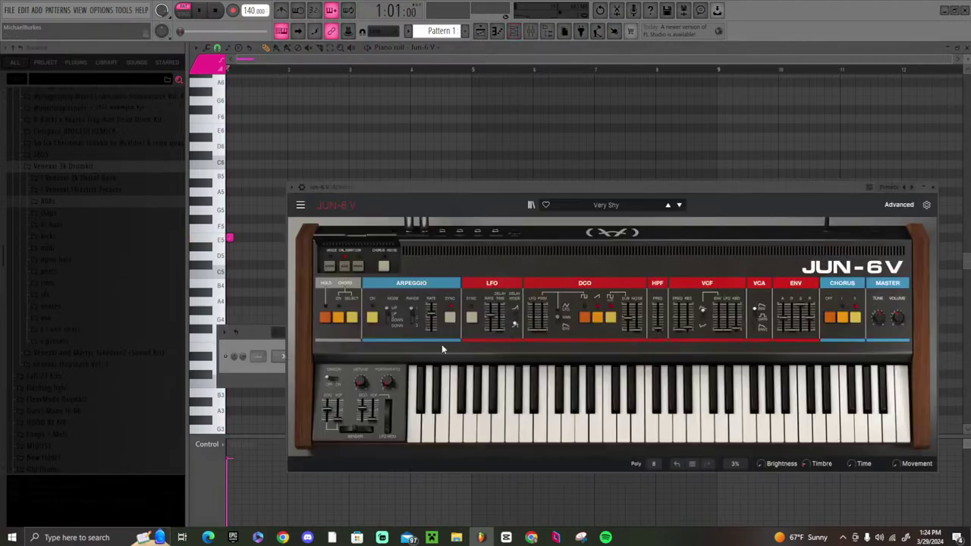
{"action": "left_click", "coordinate": [668, 205]}
{"action": "left_click", "coordinate": [670, 206]}
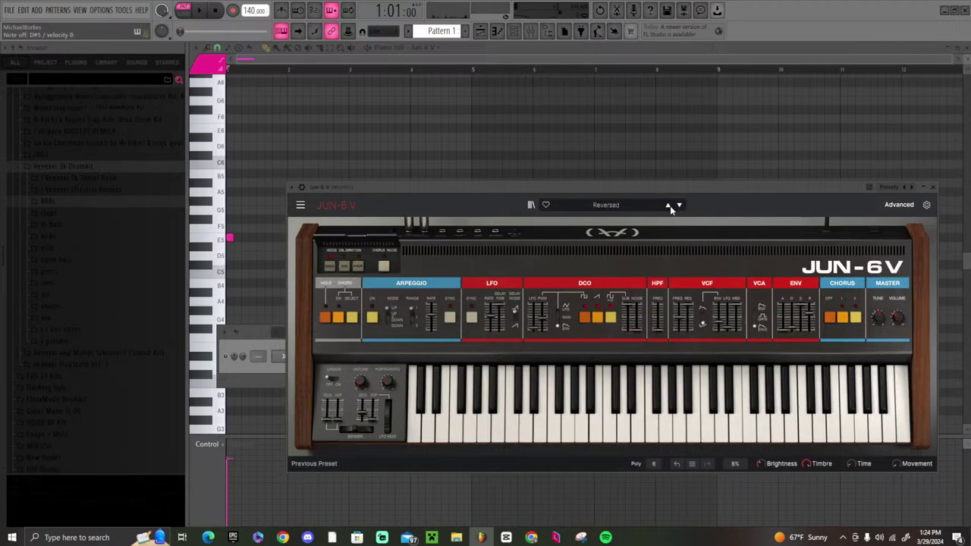
{"action": "left_click", "coordinate": [670, 206]}
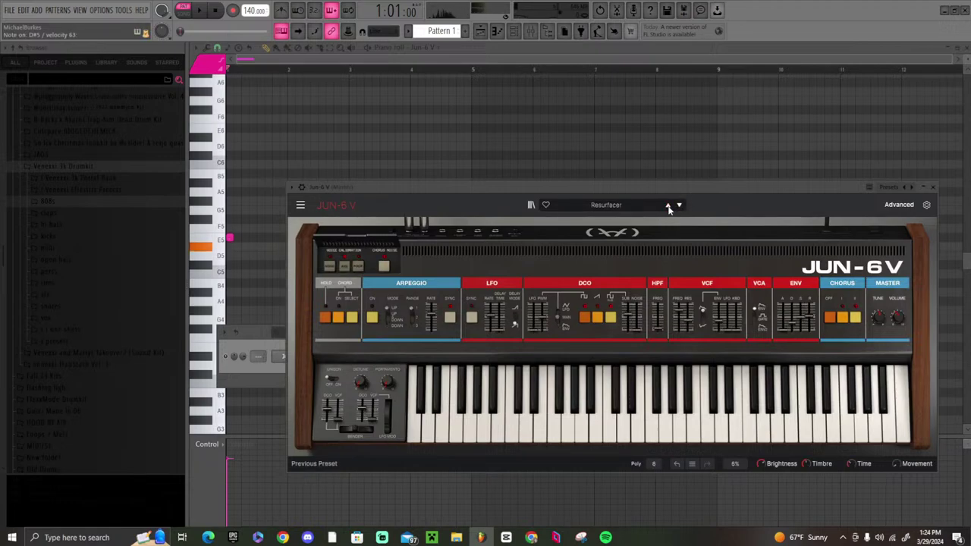
{"action": "left_click", "coordinate": [934, 188]}
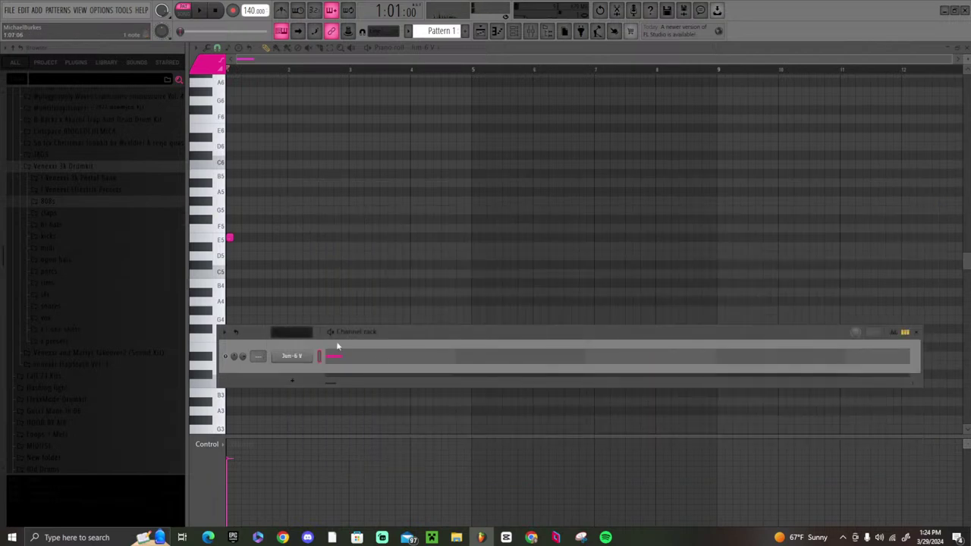
{"action": "key", "text": "Escape"}
- Set the root note of the piano roll's scale highlighting to F
{"action": "left_click", "coordinate": [197, 48]}
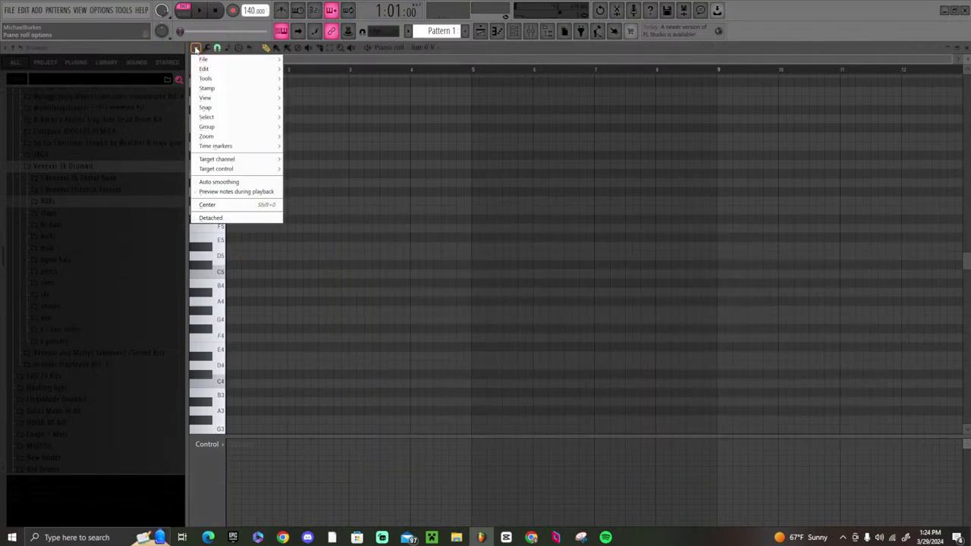
{"action": "mouse_move", "coordinate": [204, 71]}
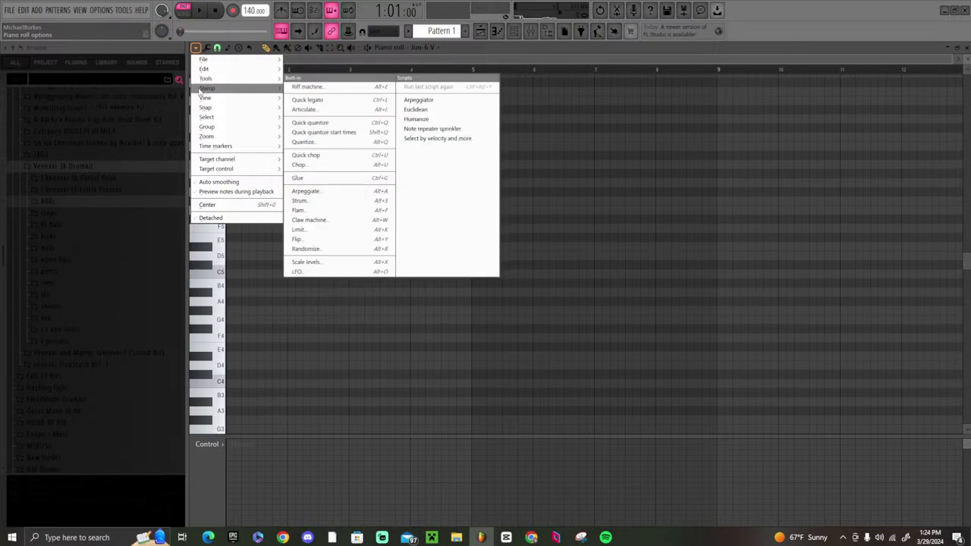
{"action": "mouse_move", "coordinate": [237, 97]}
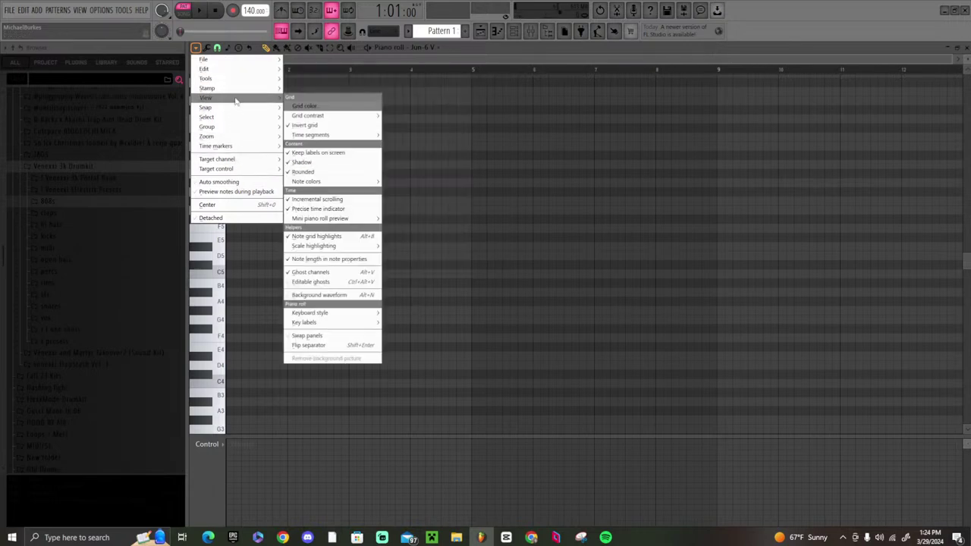
{"action": "mouse_move", "coordinate": [321, 247]}
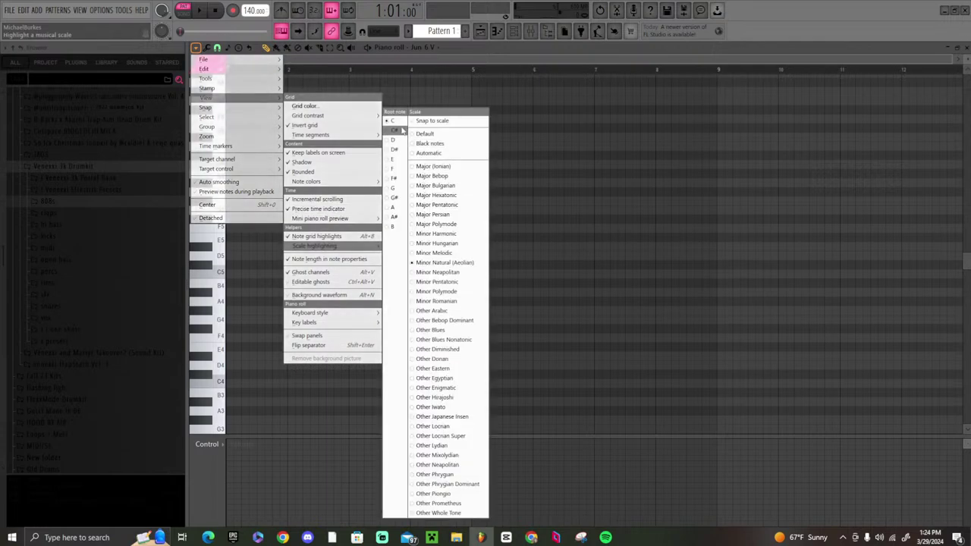
{"action": "left_click", "coordinate": [399, 172]}
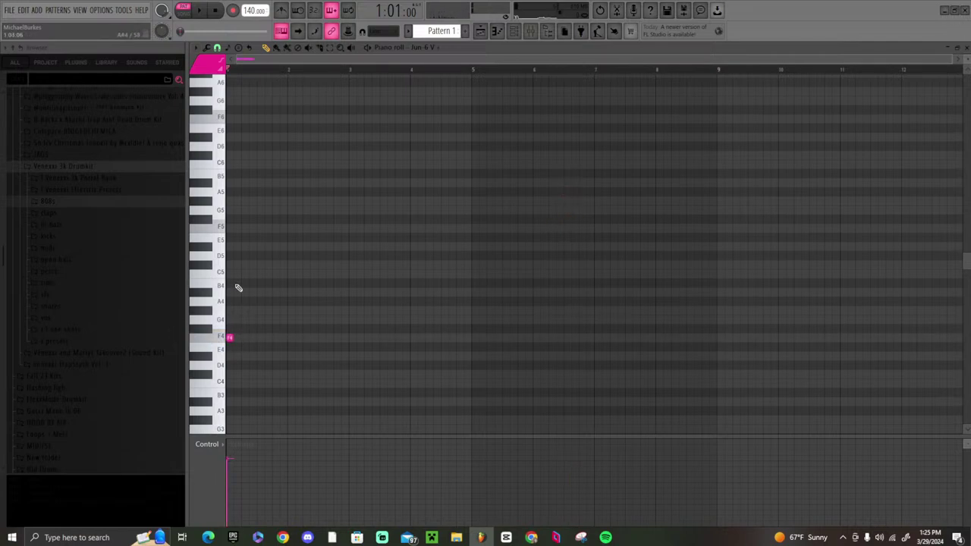
- Continue the melody after the opening F4 with consecutive short notes on G5, F6 and A#5
{"action": "left_click", "coordinate": [231, 228]}
{"action": "mouse_move", "coordinate": [234, 227]}
{"action": "left_mouse_down"}
{"action": "mouse_move", "coordinate": [227, 202]}
{"action": "mouse_move", "coordinate": [236, 212]}
{"action": "mouse_move", "coordinate": [243, 202]}
{"action": "mouse_move", "coordinate": [236, 211]}
{"action": "left_mouse_up"}
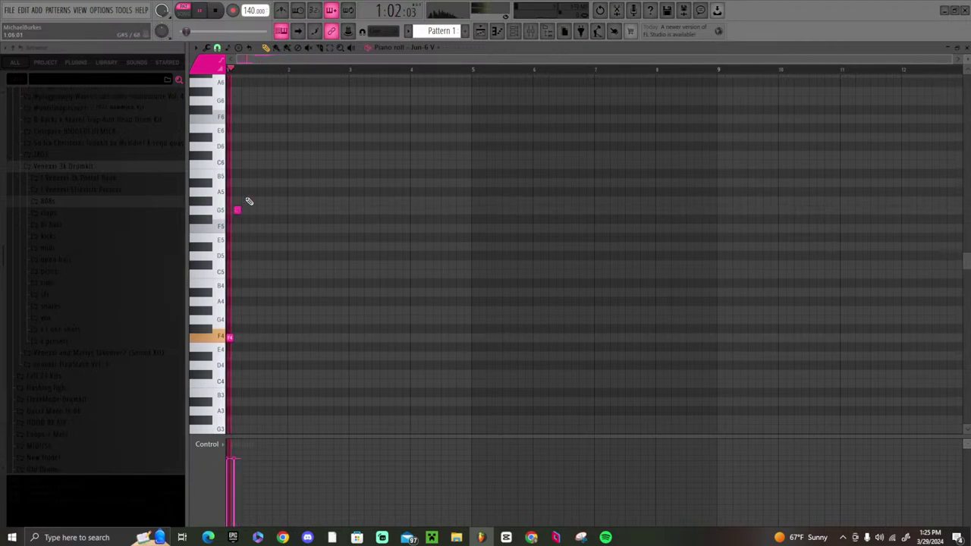
{"action": "left_click", "coordinate": [243, 119]}
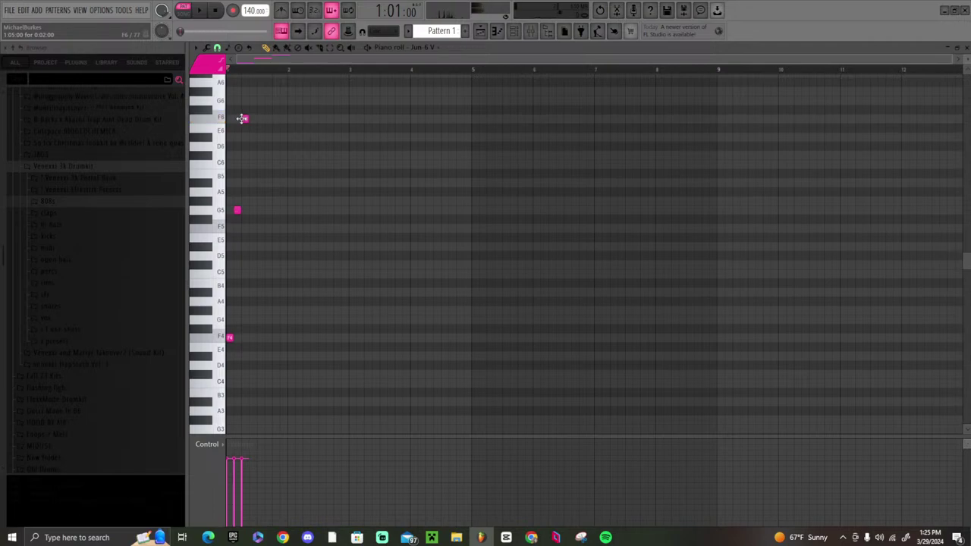
{"action": "key", "text": "space"}
{"action": "left_click", "coordinate": [253, 138]}
{"action": "left_click_drag", "start_coordinate": [254, 139], "coordinate": [251, 186]}
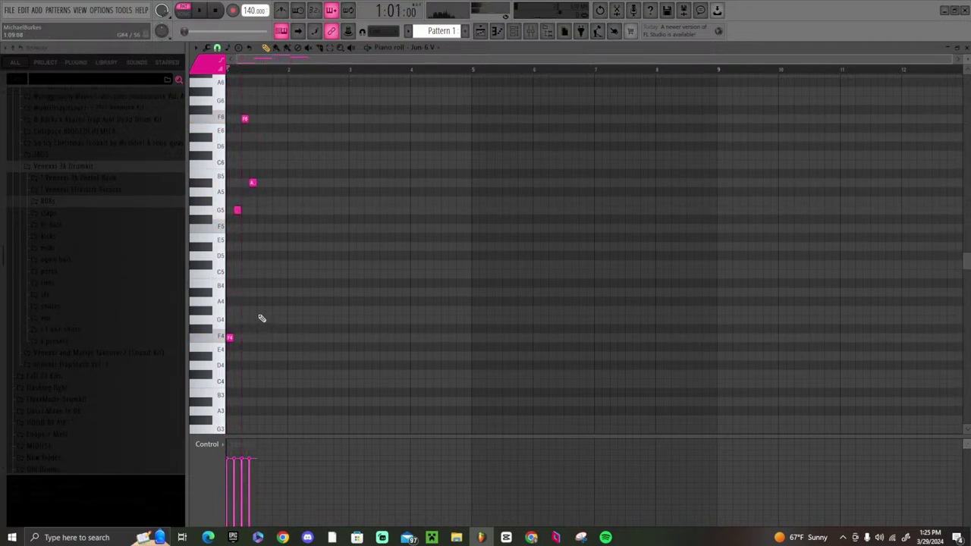
- Add short A#4 and C#5 notes at the end of the melody, and set the project tempo to 145
{"action": "left_click", "coordinate": [262, 310]}
{"action": "left_click", "coordinate": [258, 291]}
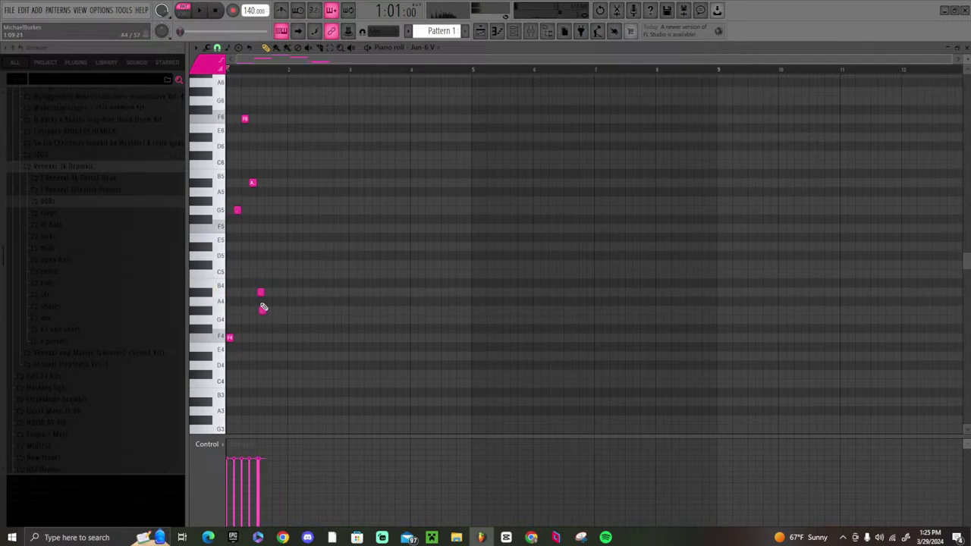
{"action": "right_click", "coordinate": [263, 308]}
{"action": "left_click", "coordinate": [266, 264]}
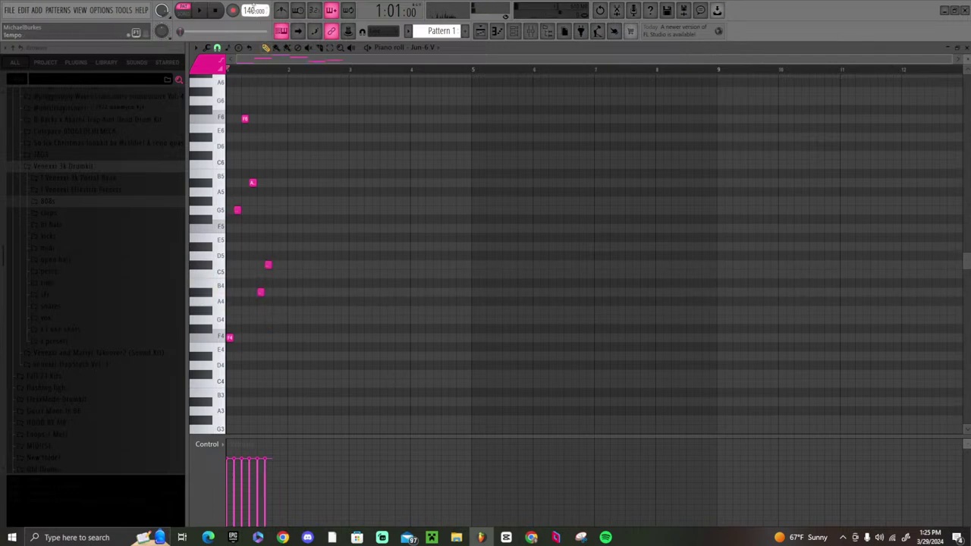
{"action": "key", "text": "space"}
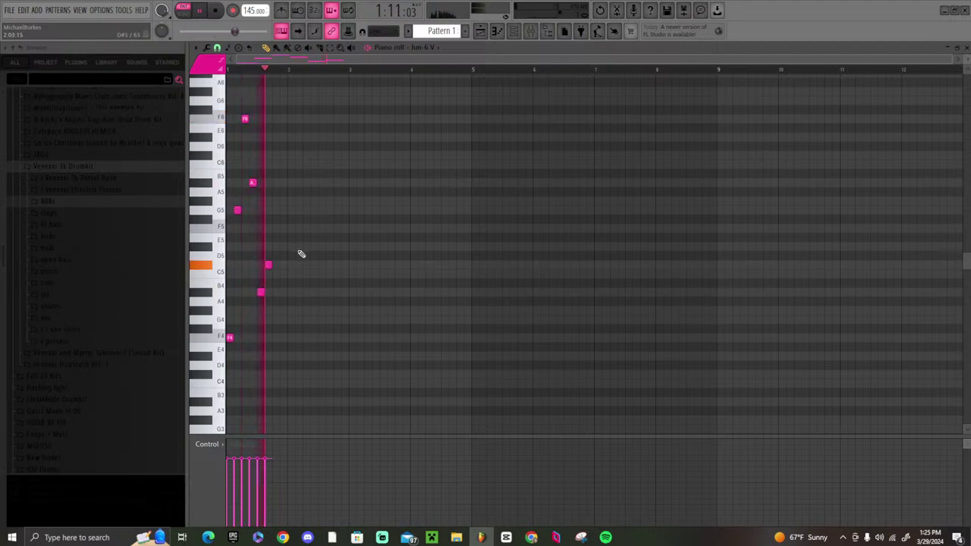
- Raise the last melody note to F5 and the note before it to C5
{"action": "key", "text": "space"}
{"action": "left_click_drag", "start_coordinate": [268, 265], "coordinate": [268, 229]}
{"action": "key", "text": "space"}
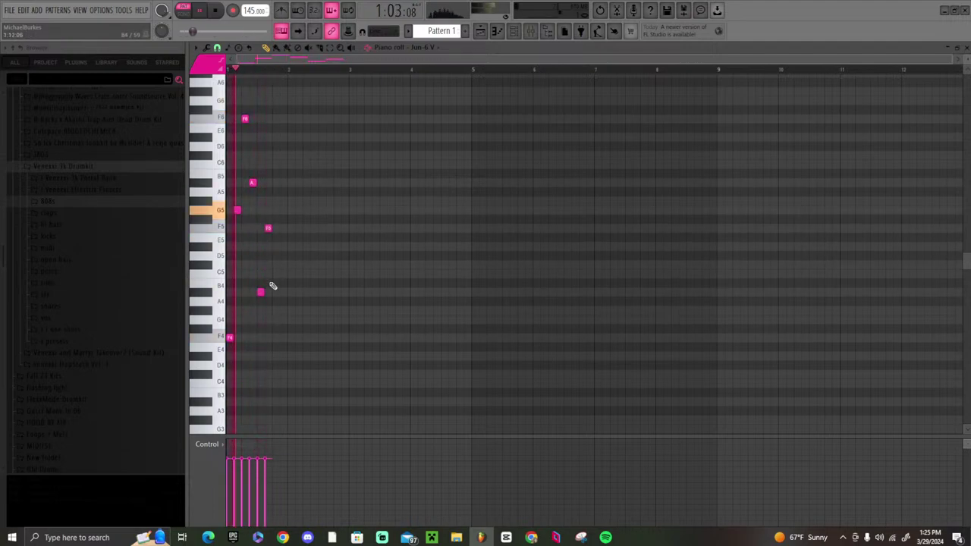
{"action": "left_click_drag", "start_coordinate": [261, 292], "coordinate": [256, 273]}
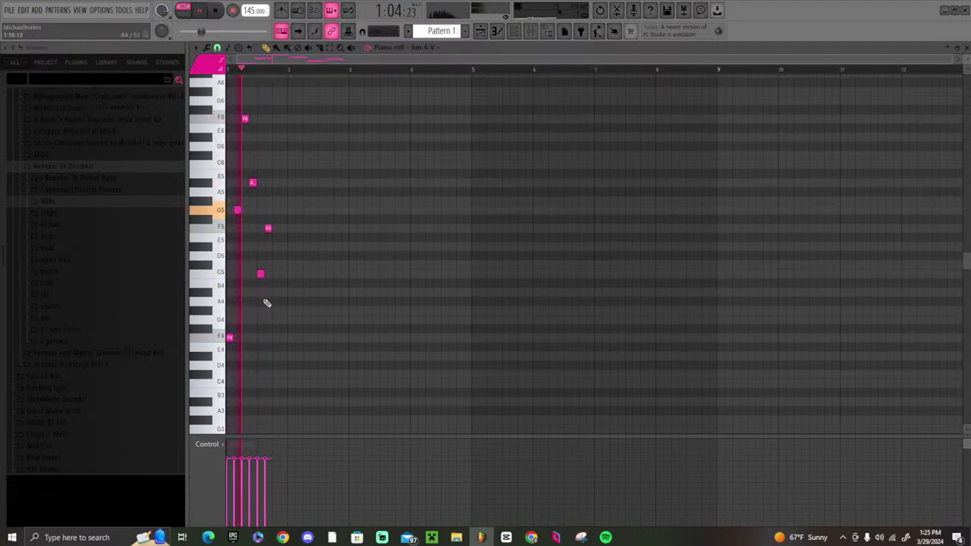
- Complete the one-bar melody with short consecutive notes on G#5 and C#6
{"action": "left_click", "coordinate": [276, 201]}
{"action": "key", "text": "space"}
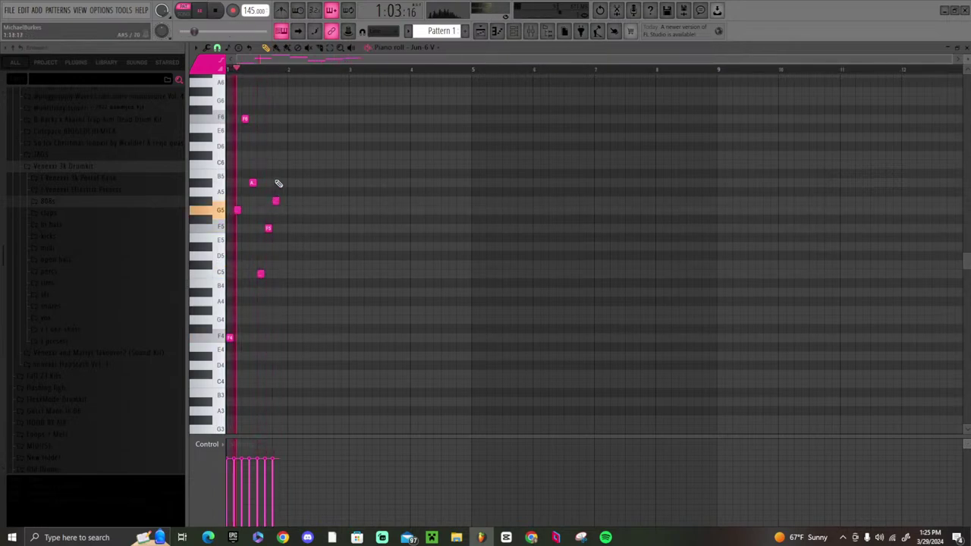
{"action": "left_click", "coordinate": [280, 156]}
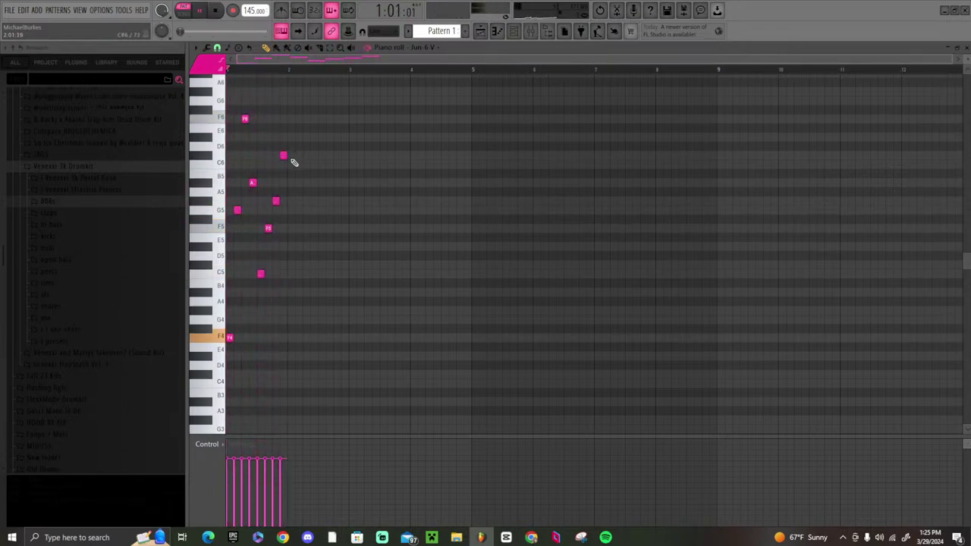
- Duplicate the one-bar melody seven times so it fills eight bars
{"action": "key", "text": "ctrl+b"}
{"action": "key", "text": "ctrl+b"}
{"action": "key", "text": "ctrl+b"}
{"action": "key", "text": "ctrl+b"}
{"action": "key", "text": "ctrl+b"}
{"action": "key", "text": "ctrl+b"}
{"action": "key", "text": "ctrl+b"}
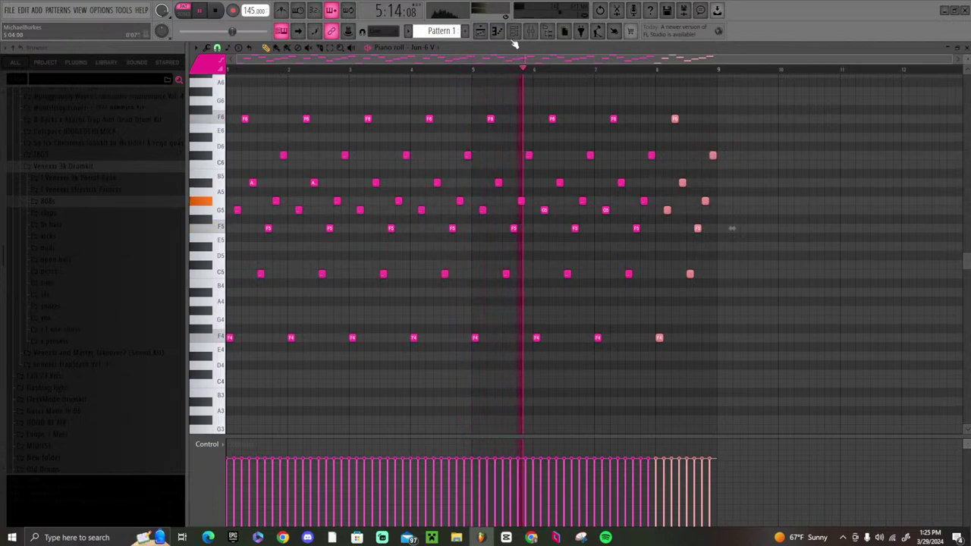
{"action": "key", "text": "F6"}
{"action": "left_click", "coordinate": [296, 359]}
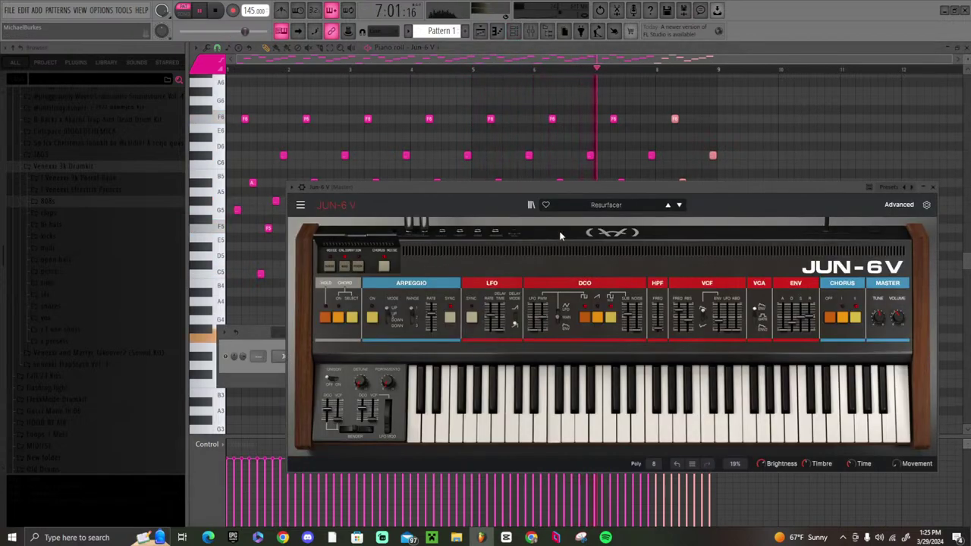
{"action": "left_click", "coordinate": [756, 136]}
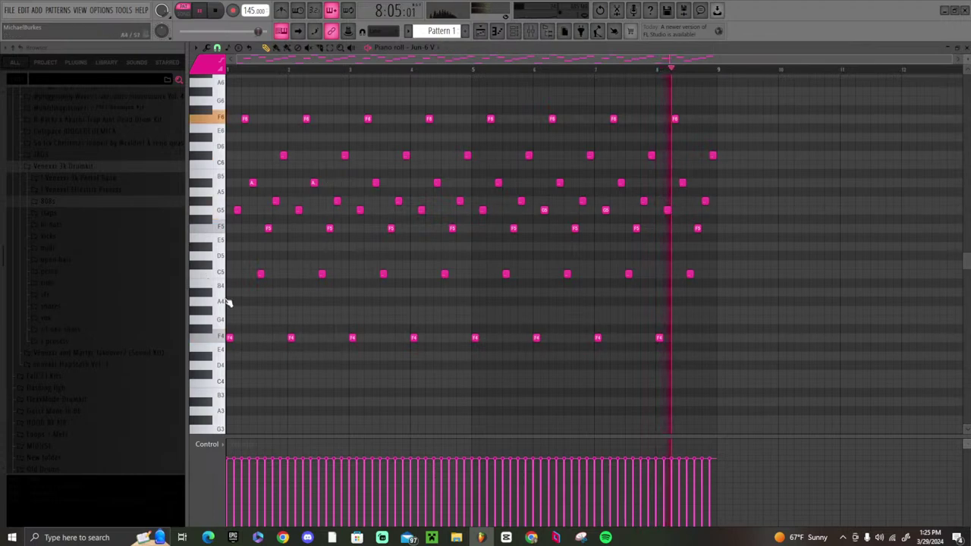
{"action": "key", "text": "space"}
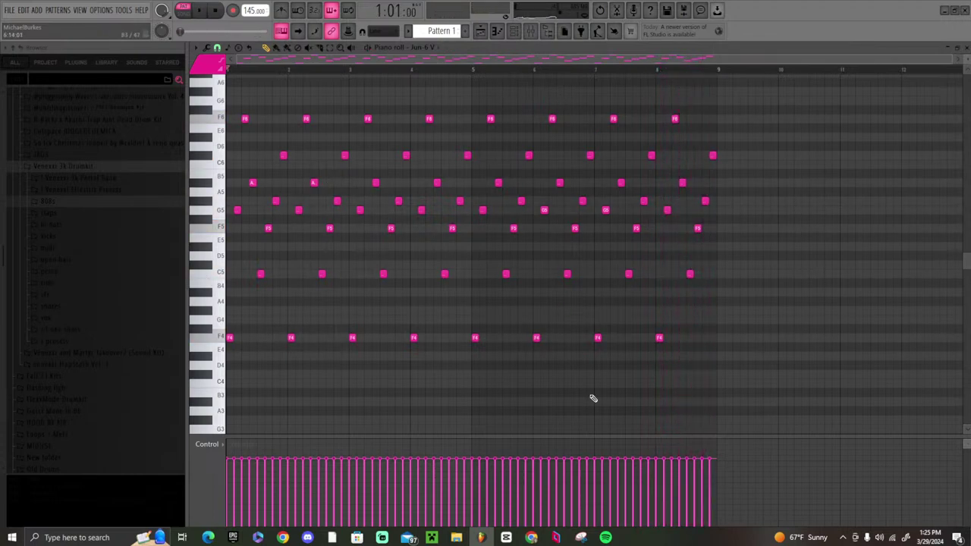
- Randomize the velocity levels of the melody notes and lower all of them slightly
{"action": "key", "text": "alt+r"}
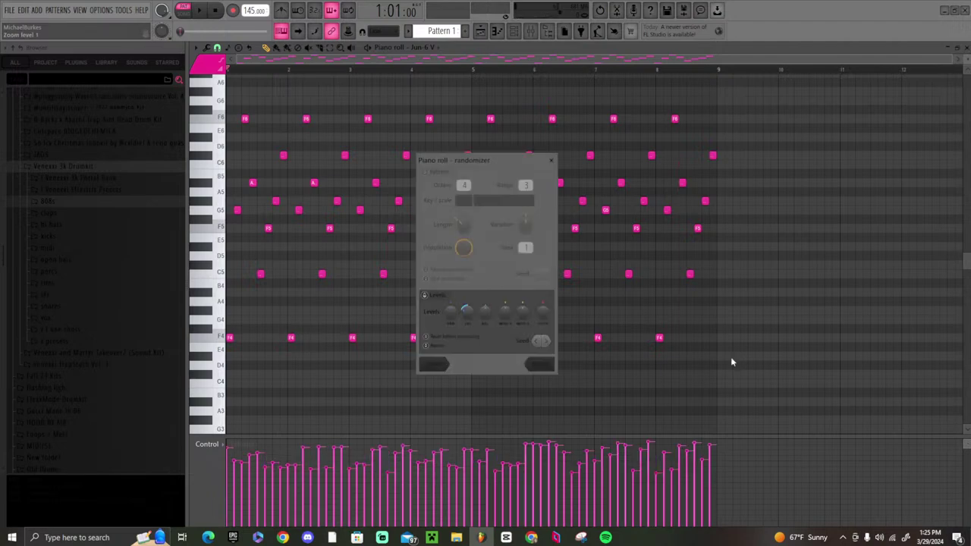
{"action": "left_click", "coordinate": [541, 366]}
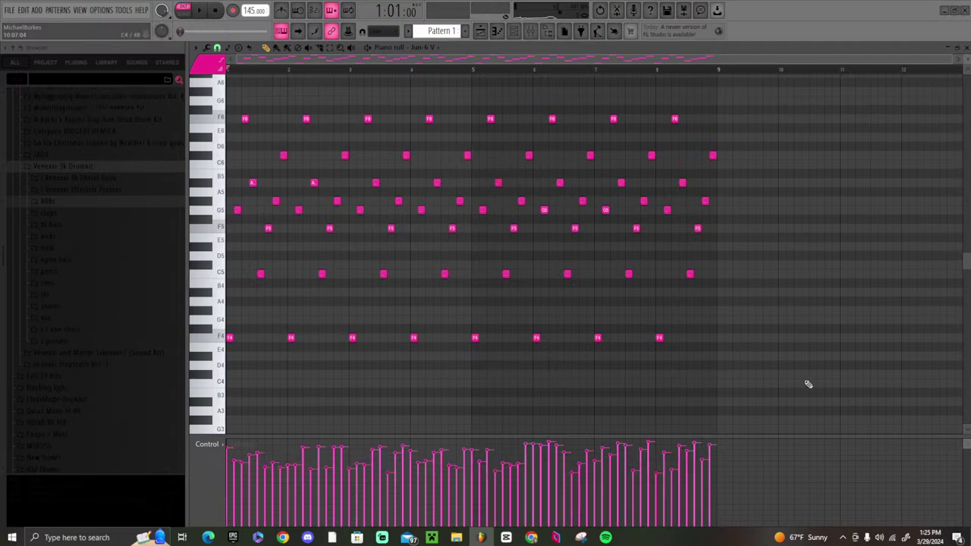
{"action": "scroll", "coordinate": [546, 163], "scroll_direction": "up", "scroll_amount": 1}
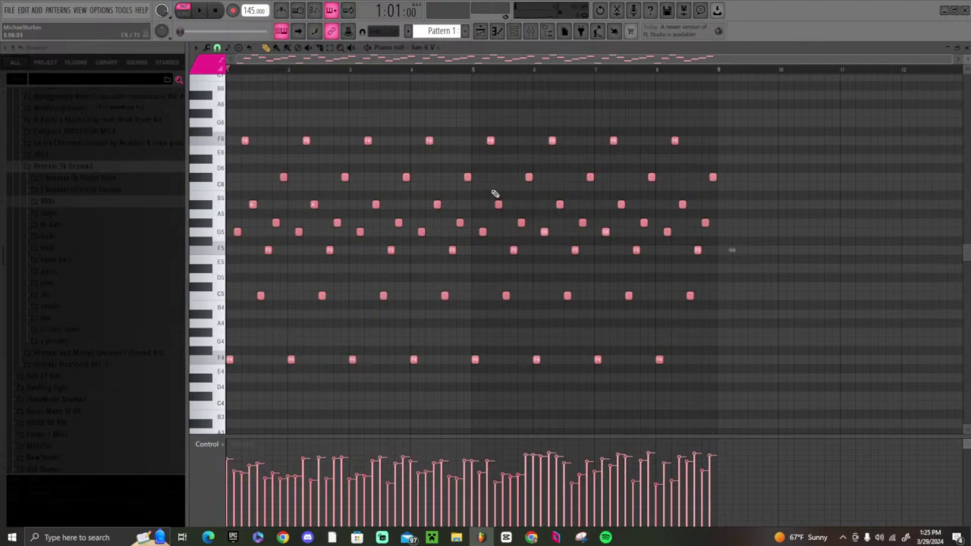
- Add a ZENOLOGY instrument channel while the melody plays
{"action": "key", "text": "space"}
{"action": "left_click", "coordinate": [514, 31]}
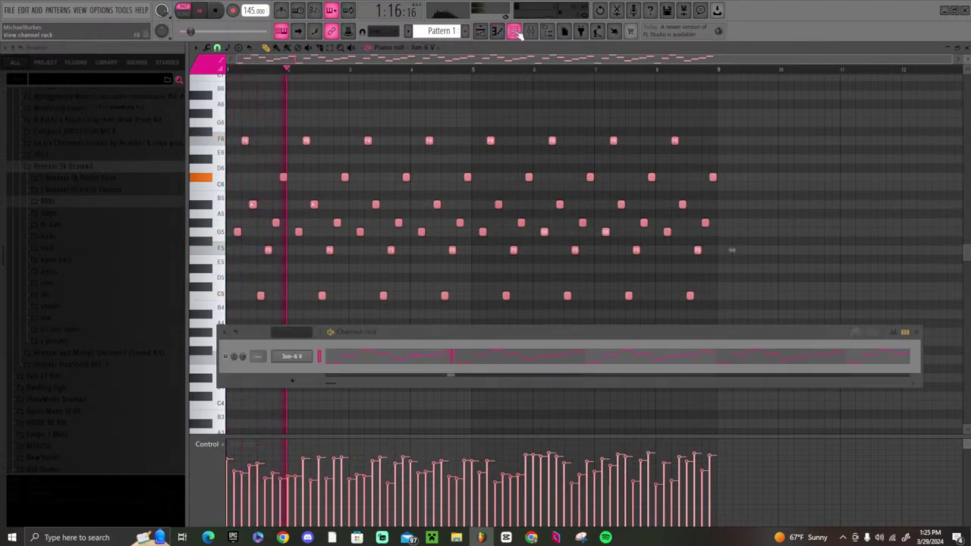
{"action": "left_click", "coordinate": [292, 379]}
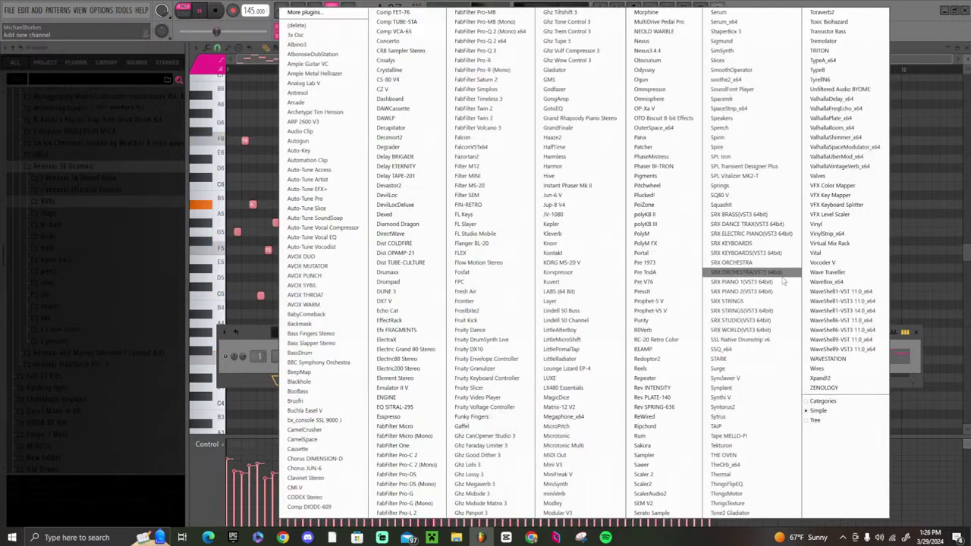
{"action": "left_click", "coordinate": [826, 387]}
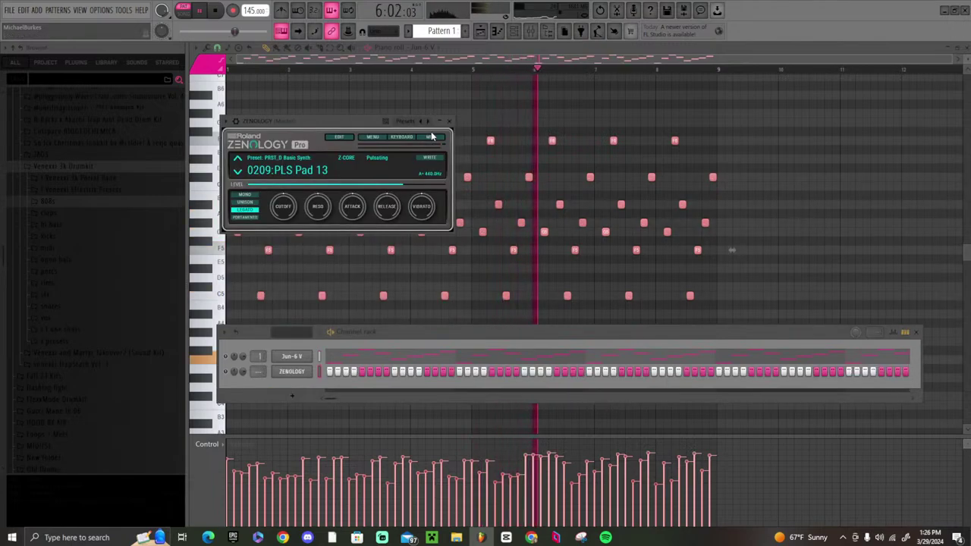
- Filter the ZENOLOGY tones to the Pulsating category and load the Fhaser Poly /Mod preset
{"action": "key", "text": "space"}
{"action": "left_click", "coordinate": [307, 169]}
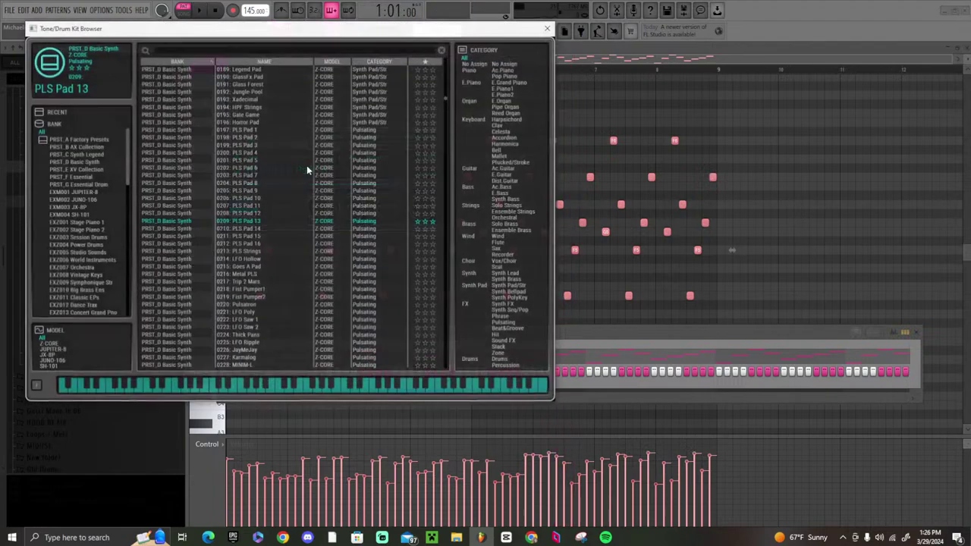
{"action": "left_click", "coordinate": [504, 323]}
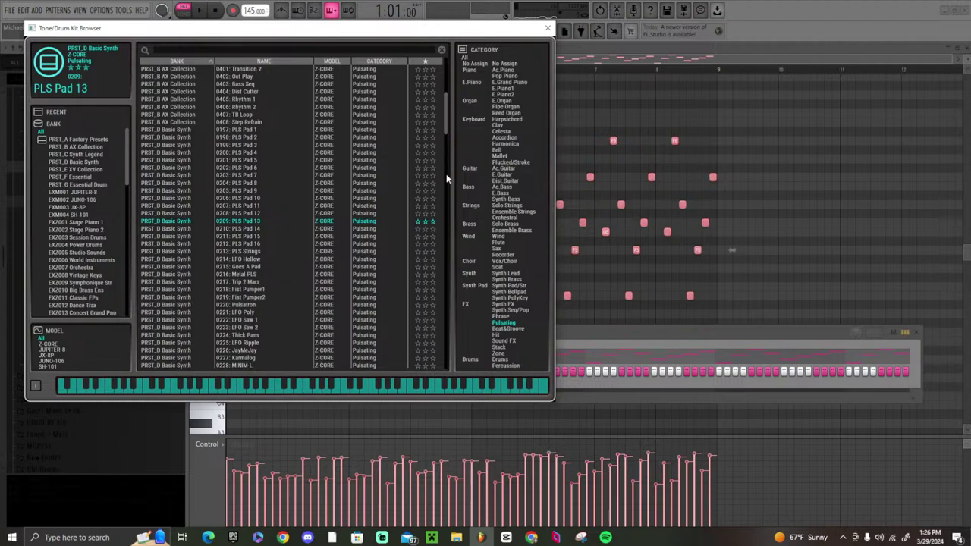
{"action": "left_click_drag", "start_coordinate": [447, 174], "coordinate": [447, 313]}
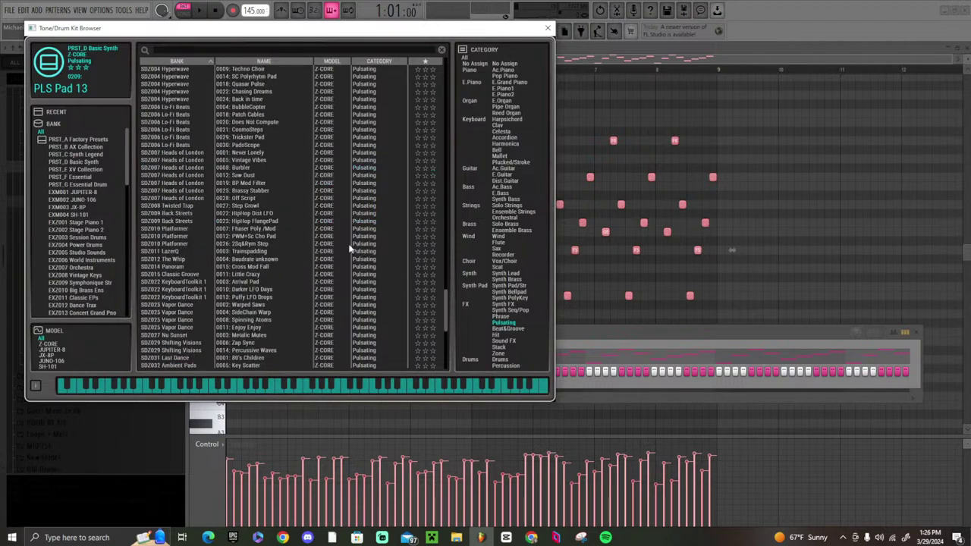
{"action": "double_click", "coordinate": [267, 229]}
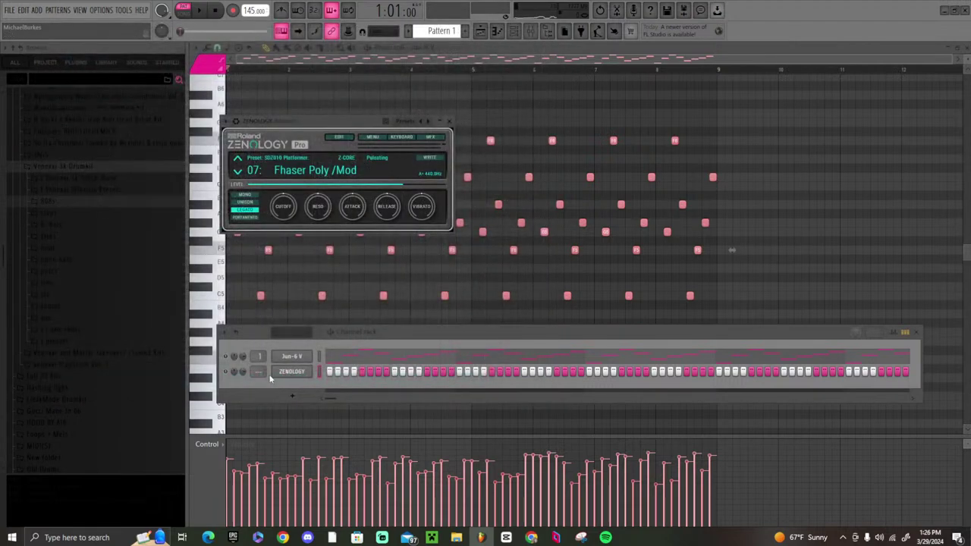
- Copy the Jun-6 V melody notes into the ZENOLOGY channel and play the layers together
{"action": "right_click", "coordinate": [311, 350]}
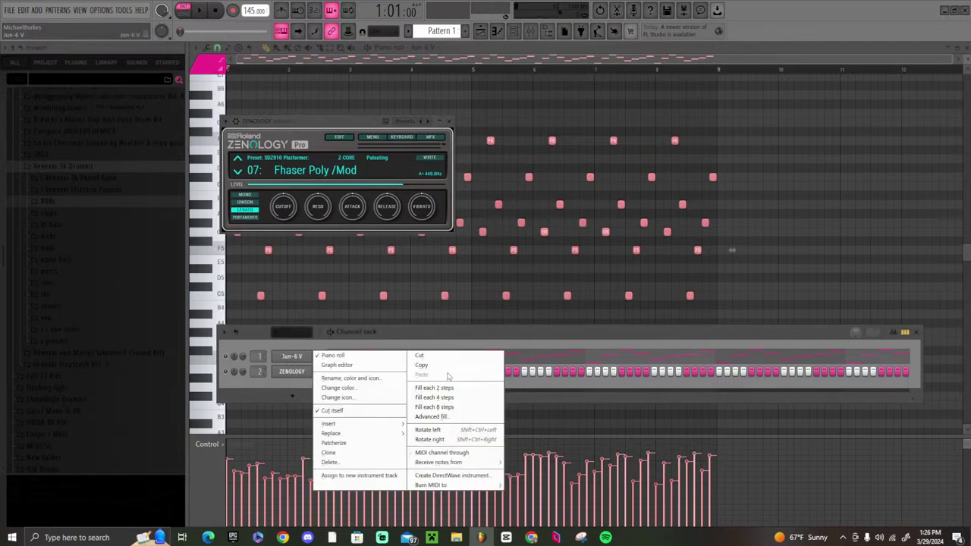
{"action": "left_click", "coordinate": [425, 353]}
{"action": "right_click", "coordinate": [311, 366]}
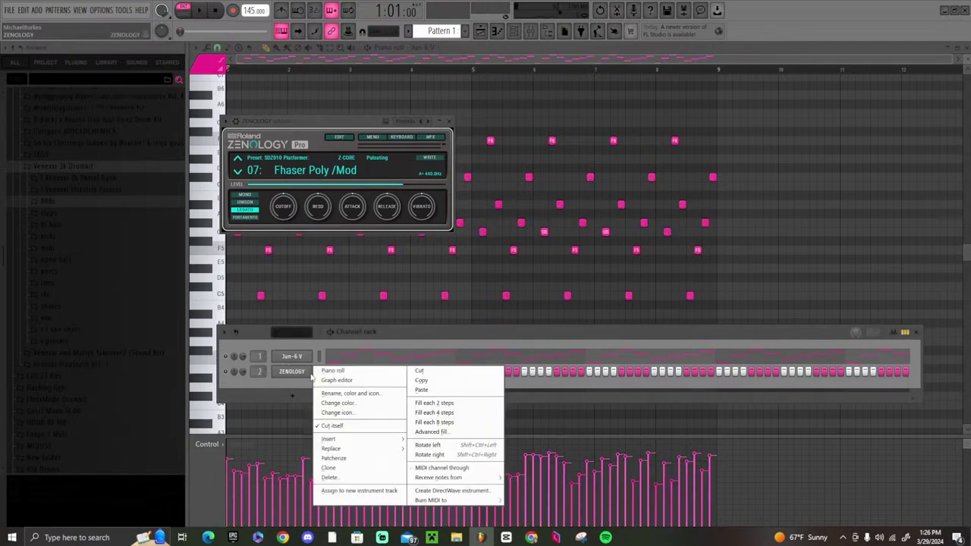
{"action": "left_click", "coordinate": [434, 388]}
{"action": "key", "text": "space"}
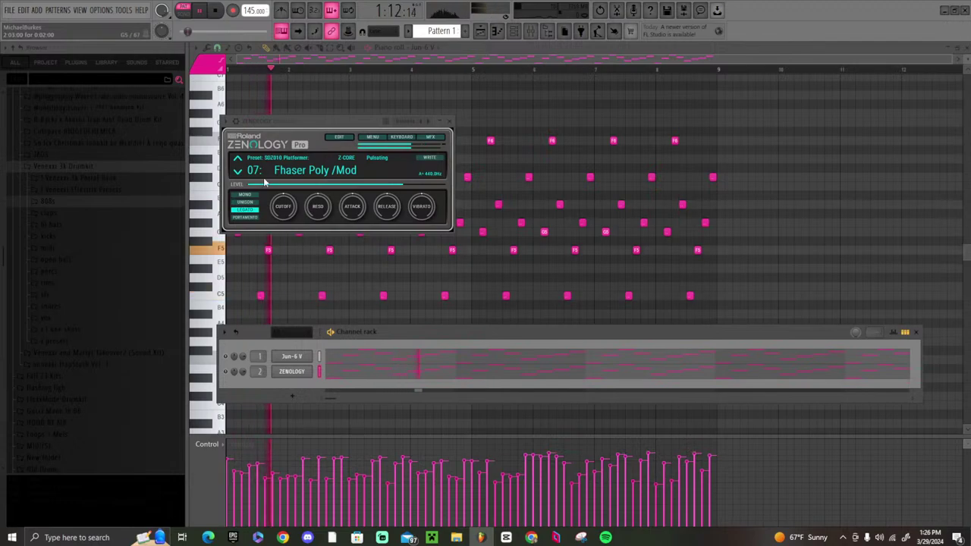
- Audition other ZENOLOGY presets during playback and load Step Slicer 2 from the PRST_B AX Collection bank
{"action": "left_click", "coordinate": [237, 171]}
{"action": "left_click", "coordinate": [238, 171]}
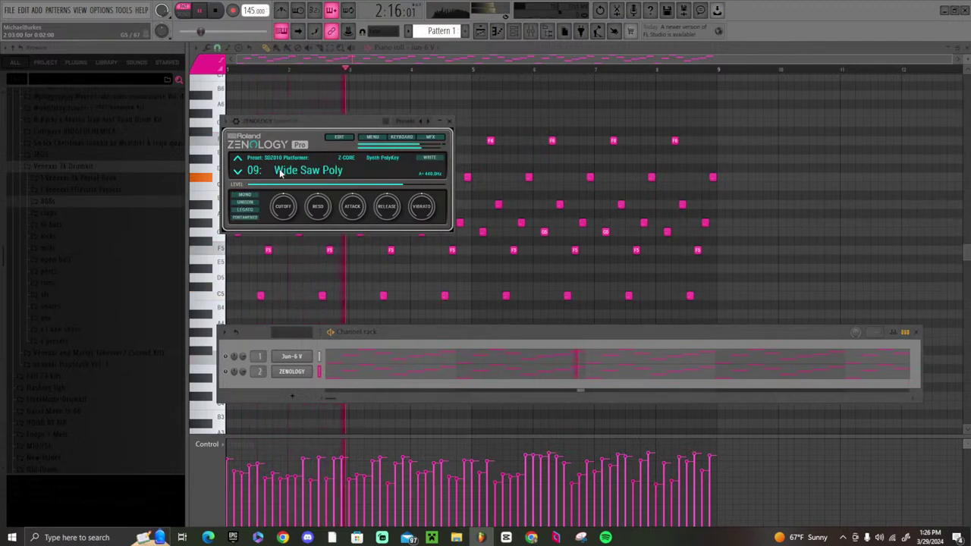
{"action": "left_click", "coordinate": [349, 169]}
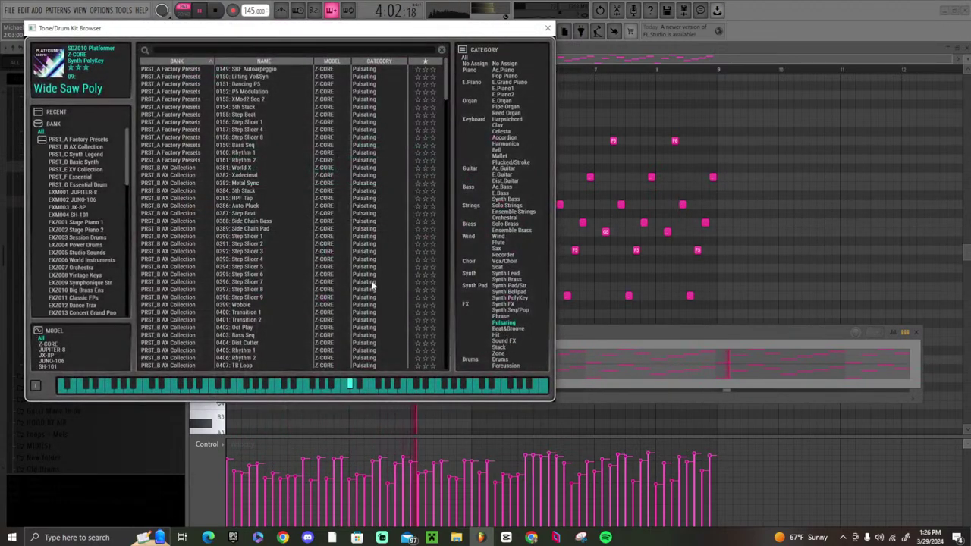
{"action": "left_click", "coordinate": [321, 244]}
{"action": "left_click_drag", "start_coordinate": [445, 95], "coordinate": [447, 196]}
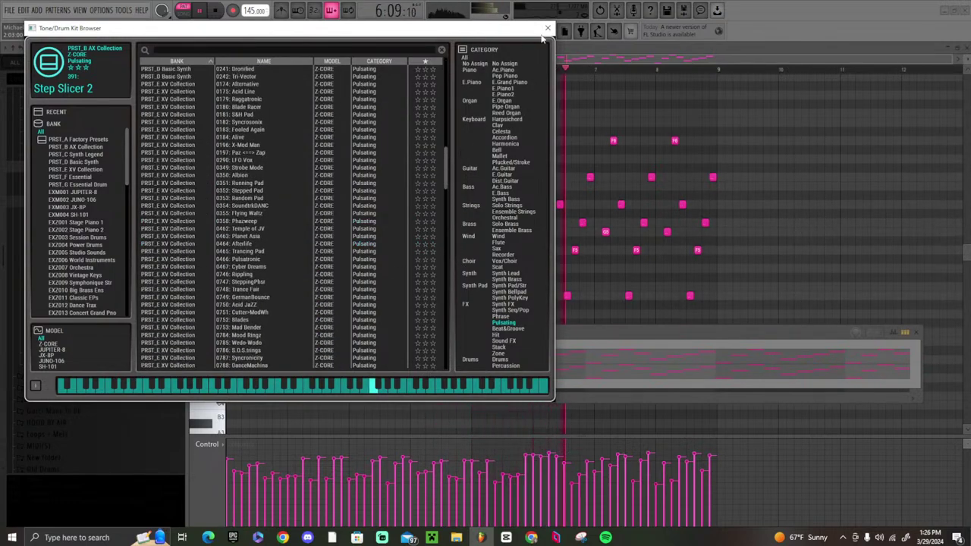
{"action": "left_click", "coordinate": [72, 441]}
- Clone the ZENOLOGY channel and stop playback after listening
{"action": "right_click", "coordinate": [312, 369]}
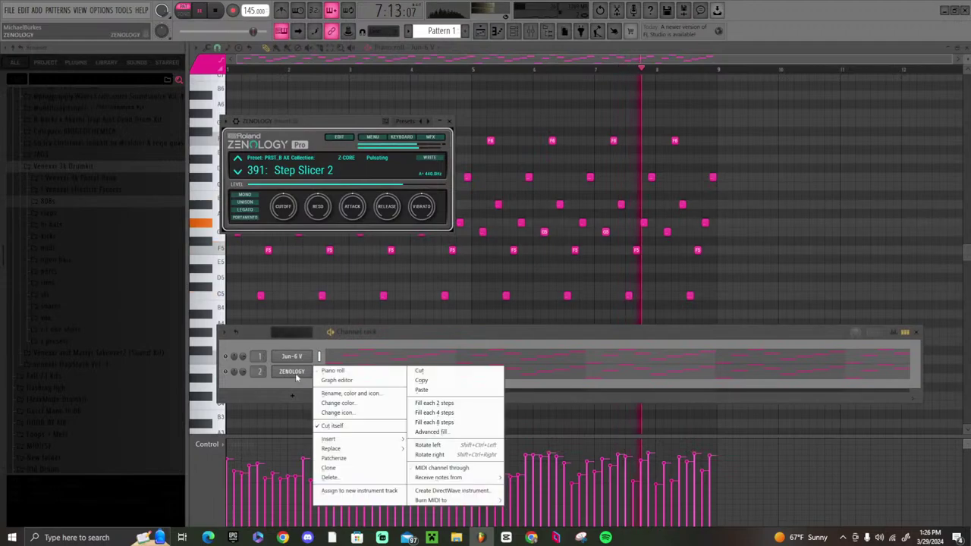
{"action": "left_click", "coordinate": [340, 468]}
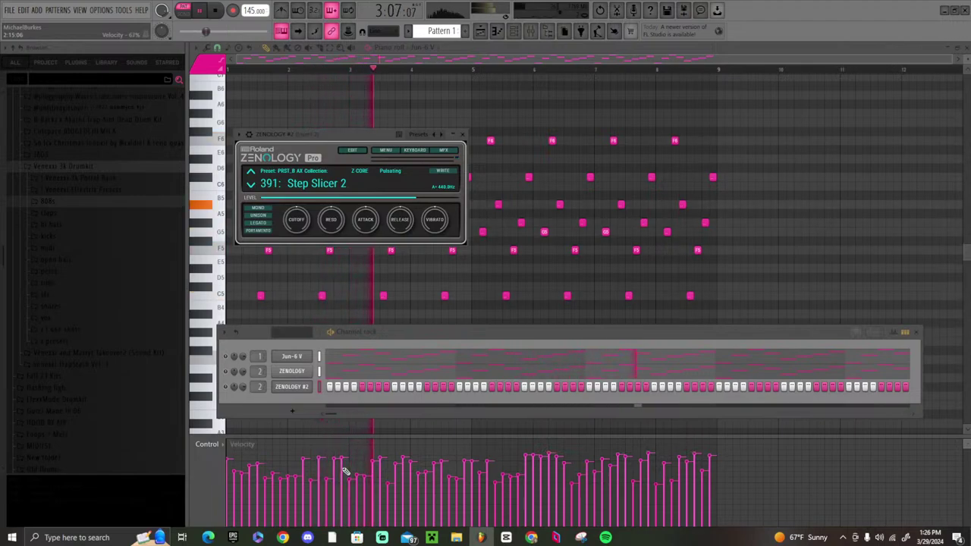
{"action": "key", "text": "space"}
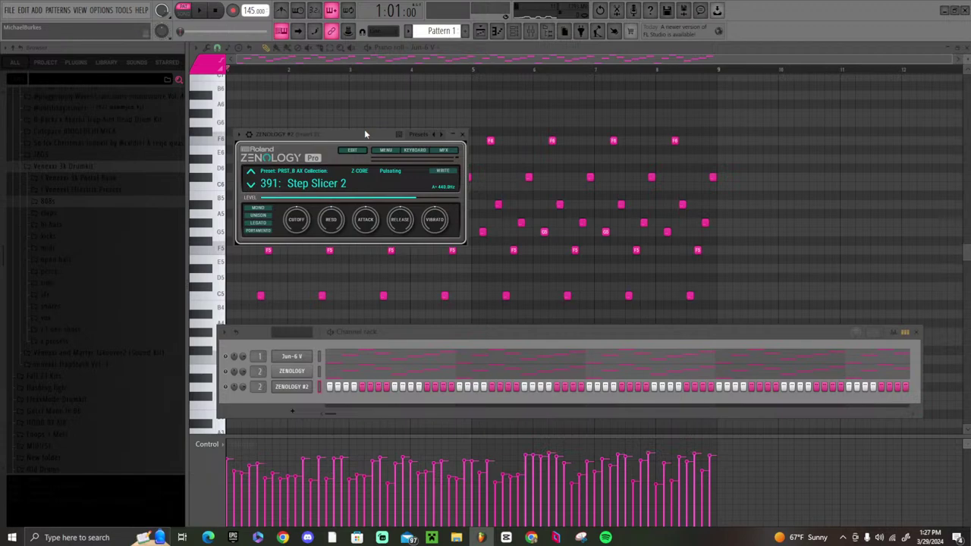
{"action": "left_click", "coordinate": [203, 52]}
{"action": "mouse_move", "coordinate": [248, 101]}
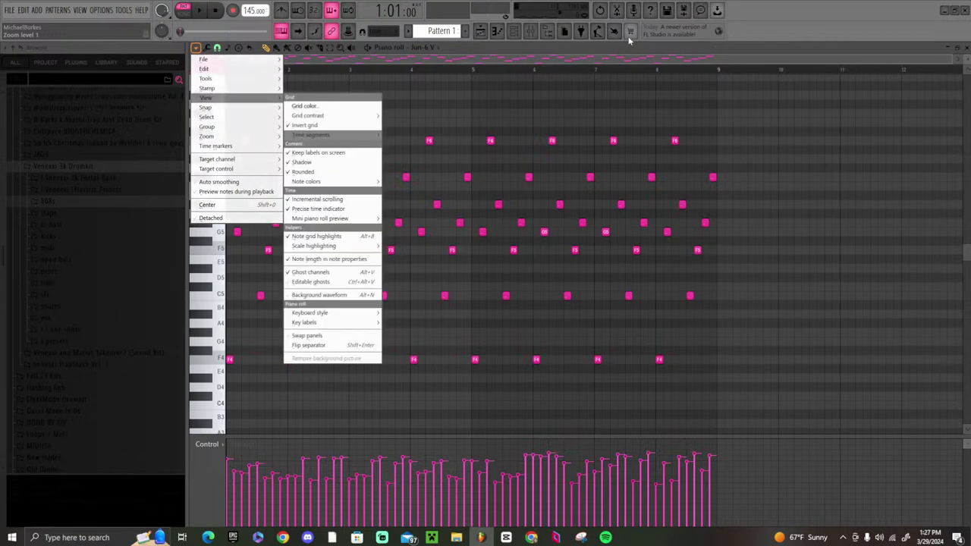
{"action": "left_click", "coordinate": [767, 22]}
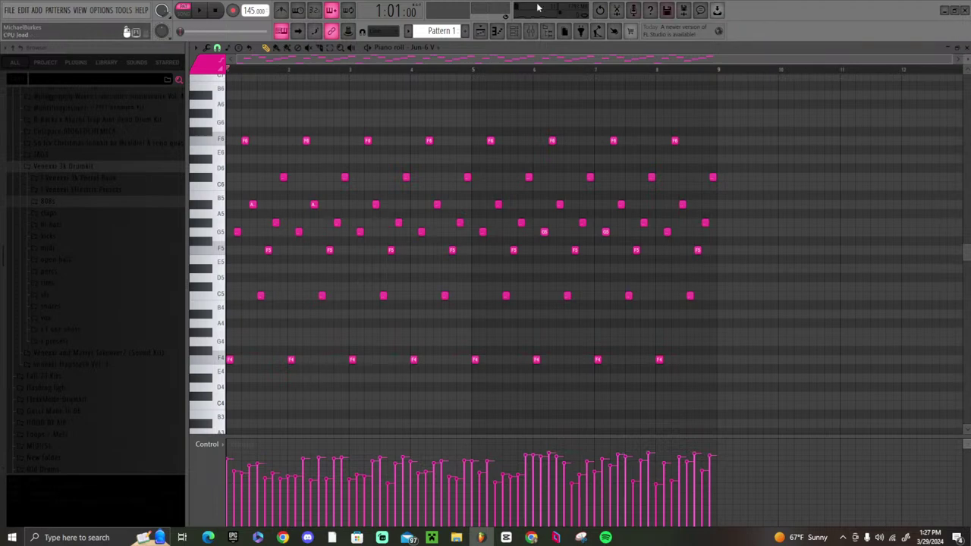
{"action": "left_click", "coordinate": [197, 47]}
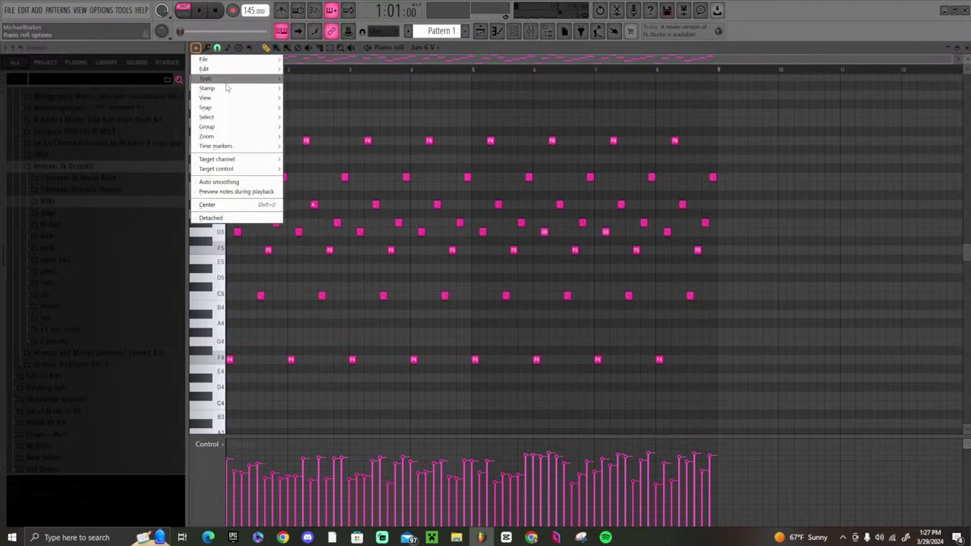
{"action": "mouse_move", "coordinate": [224, 99]}
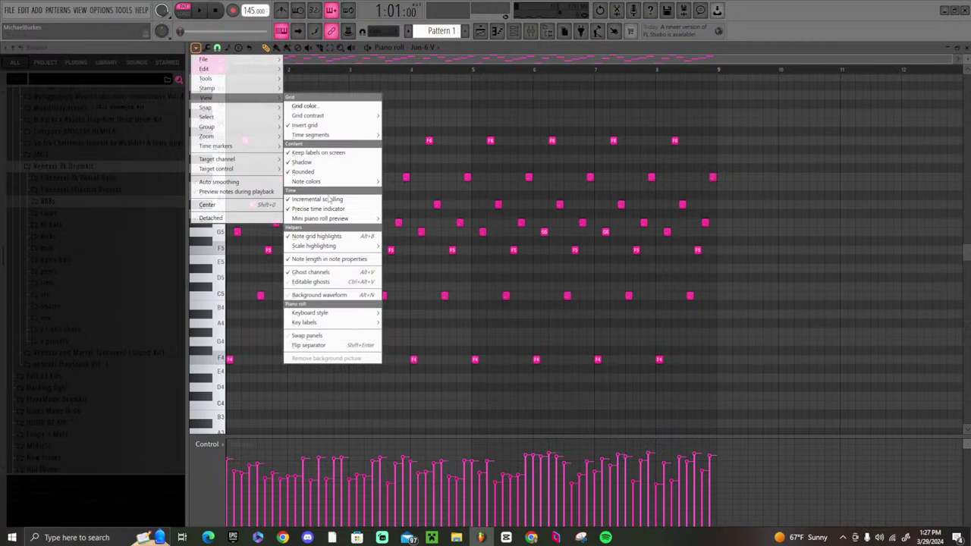
{"action": "left_click", "coordinate": [668, 43]}
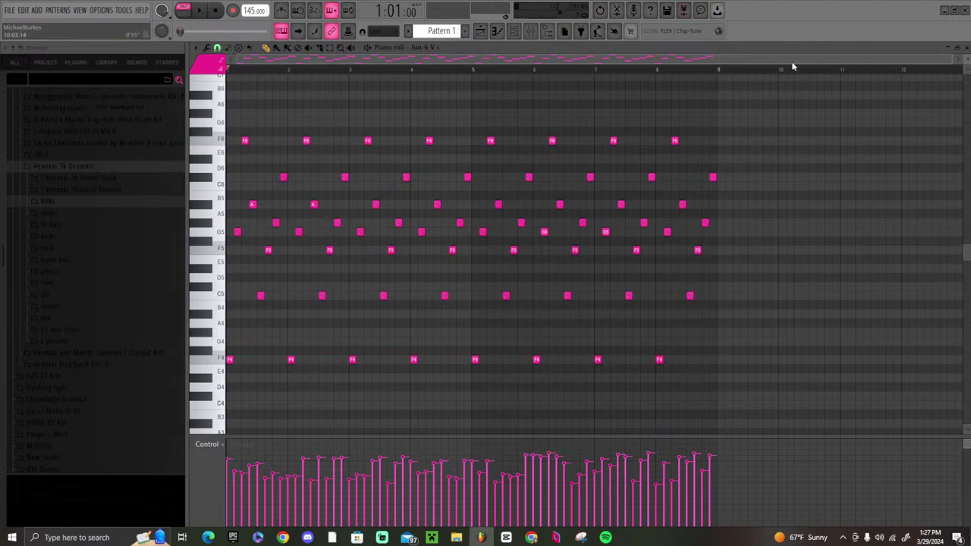
- Paste the copied melody notes into the ZENOLOGY #2 channel during playback
{"action": "left_click", "coordinate": [515, 31]}
{"action": "key", "text": "space"}
{"action": "right_click", "coordinate": [298, 372]}
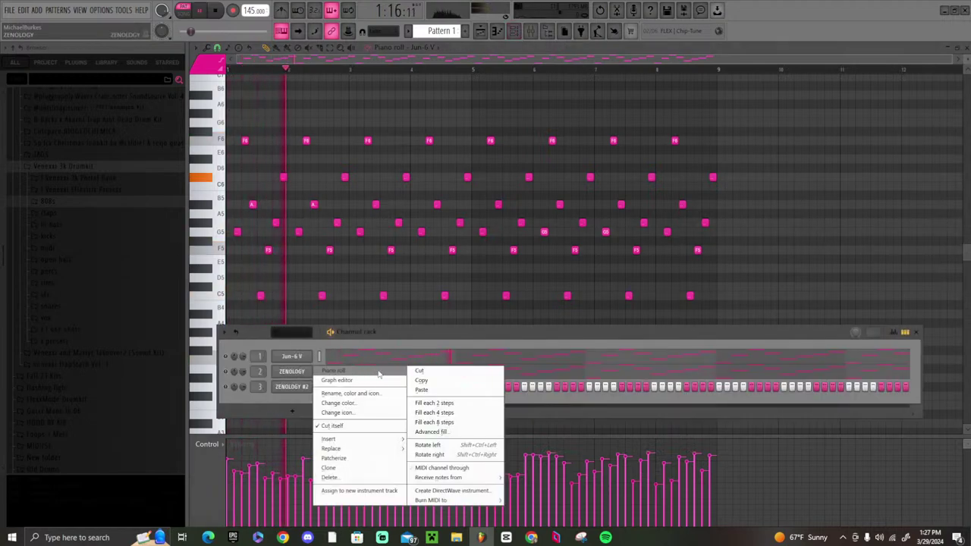
{"action": "left_click", "coordinate": [305, 383]}
{"action": "right_click", "coordinate": [310, 386]}
{"action": "left_click", "coordinate": [422, 403]}
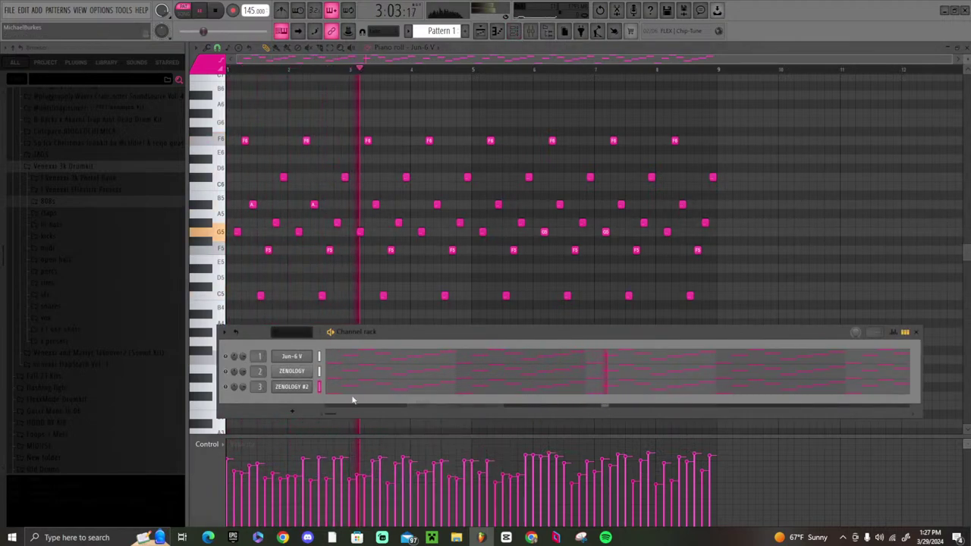
- Switch the ZENOLOGY #2 preset to 393: Step Slicer 4
{"action": "left_click", "coordinate": [293, 386]}
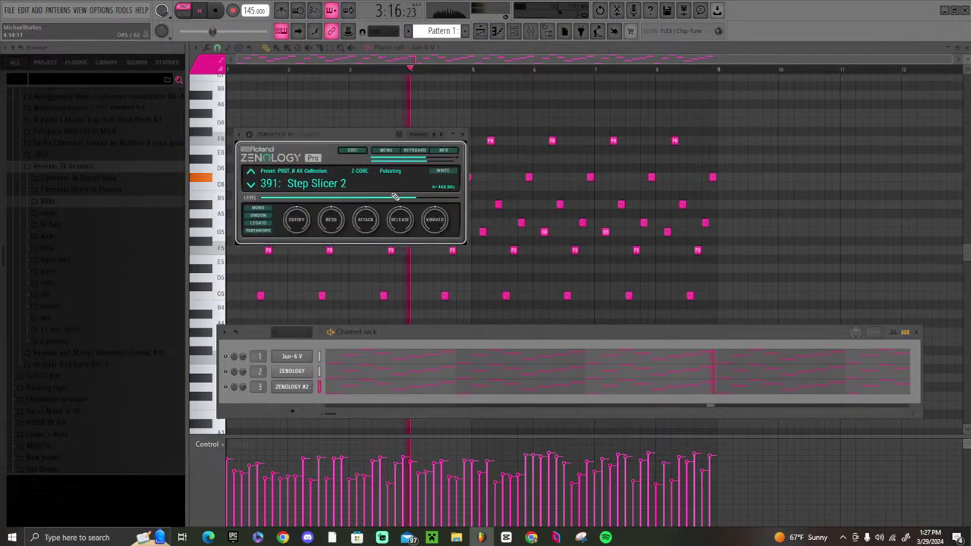
{"action": "left_click", "coordinate": [251, 184]}
{"action": "left_click", "coordinate": [252, 184]}
{"action": "left_click", "coordinate": [308, 190]}
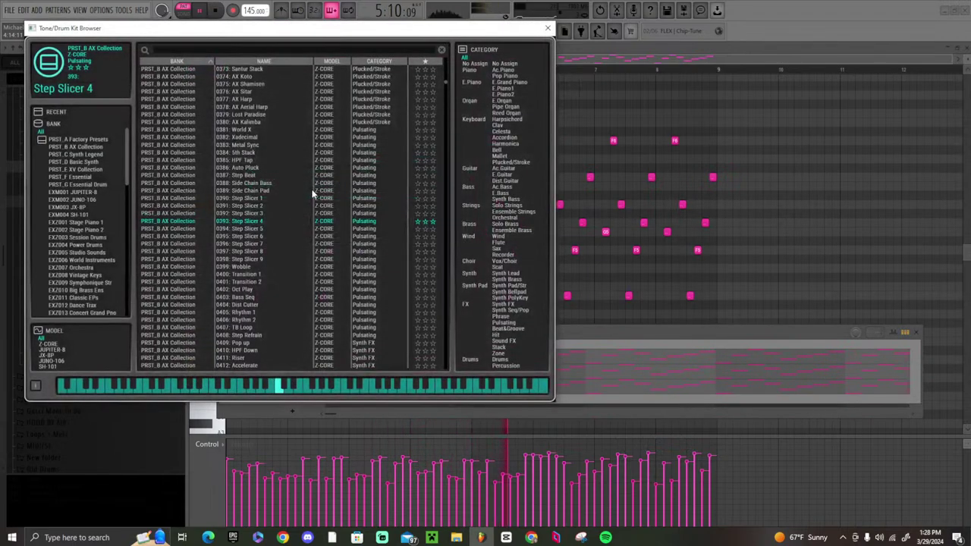
{"action": "left_click", "coordinate": [549, 26]}
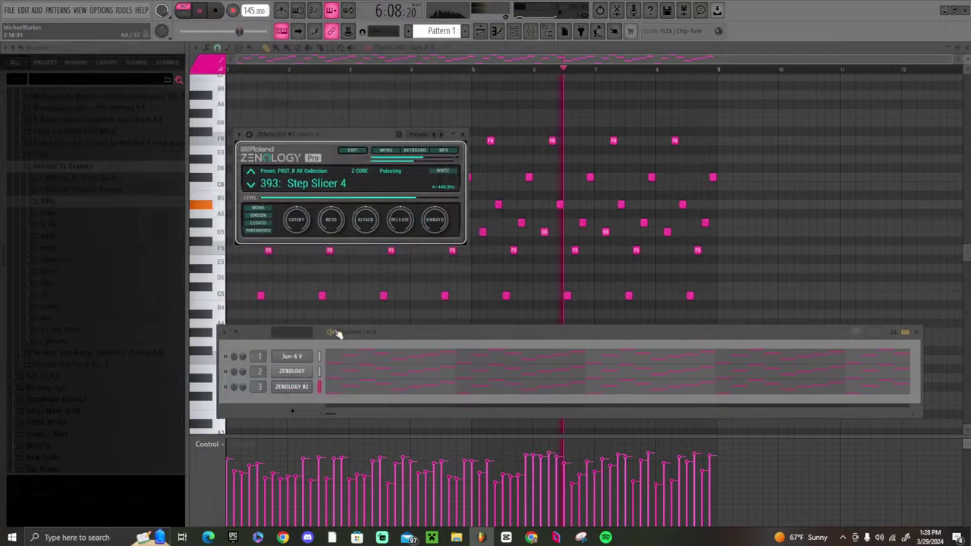
- Clone the ZENOLOGY #2 channel and load the Pulsating preset Does Not Compute from the SDZ006 Lo-Fi Beats bank in the clone
{"action": "right_click", "coordinate": [304, 386]}
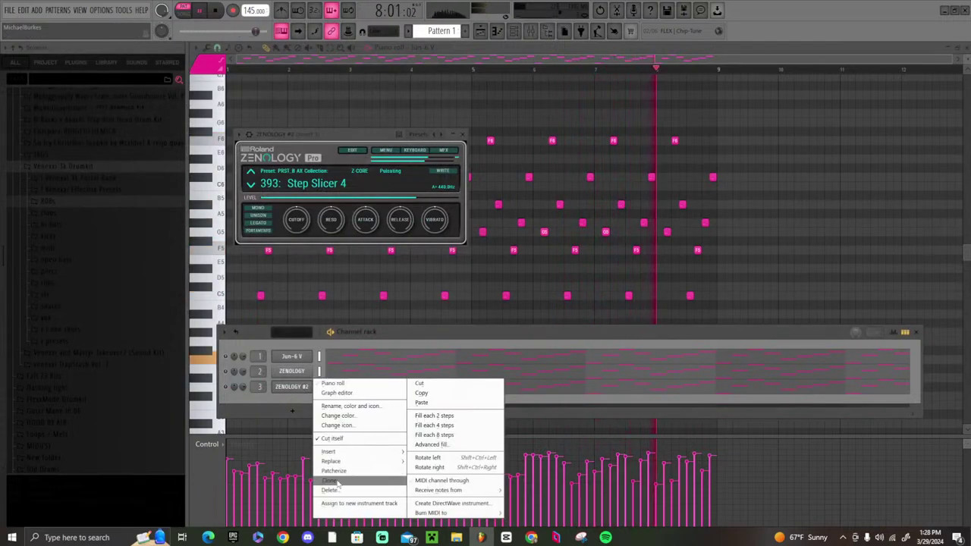
{"action": "left_click", "coordinate": [328, 480]}
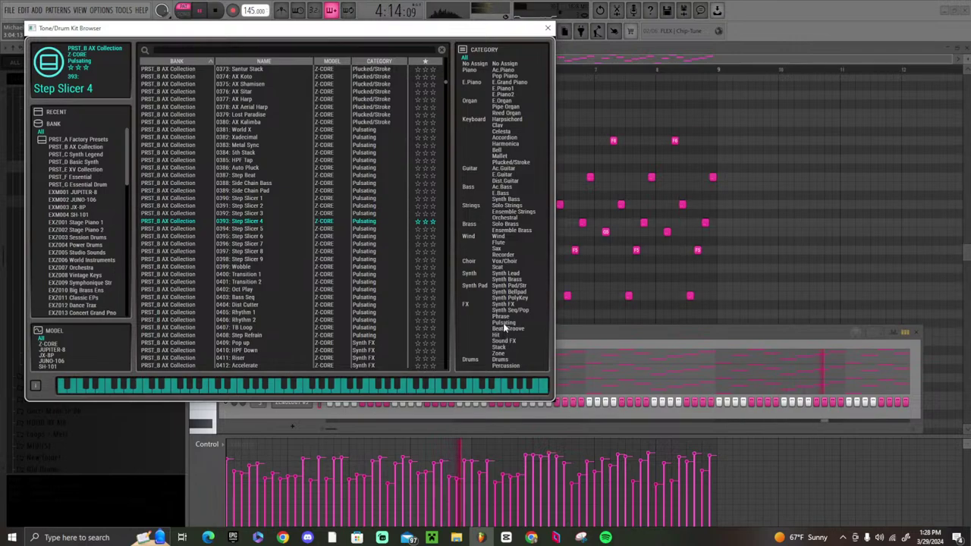
{"action": "left_click", "coordinate": [504, 322]}
{"action": "left_click_drag", "start_coordinate": [447, 97], "coordinate": [462, 306]}
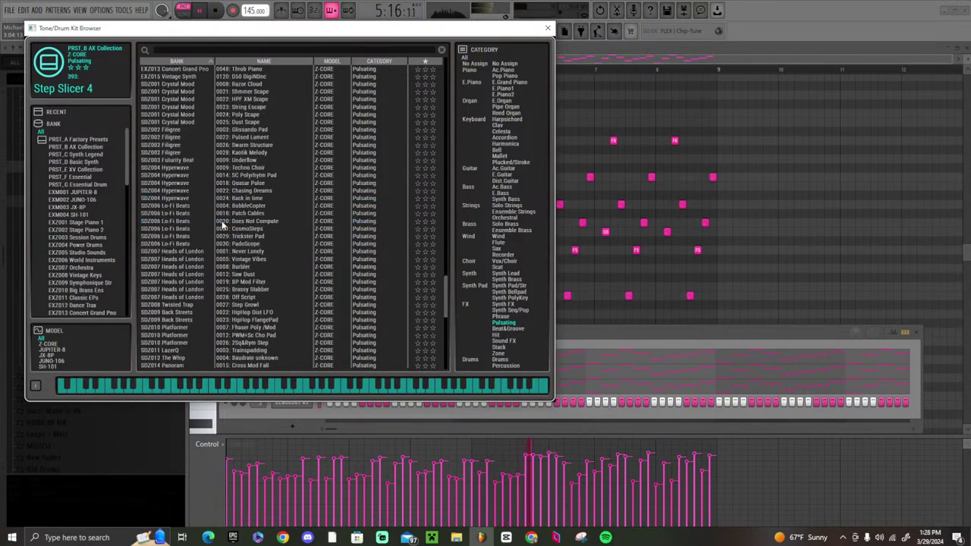
{"action": "left_click", "coordinate": [219, 220]}
{"action": "left_click", "coordinate": [546, 28]}
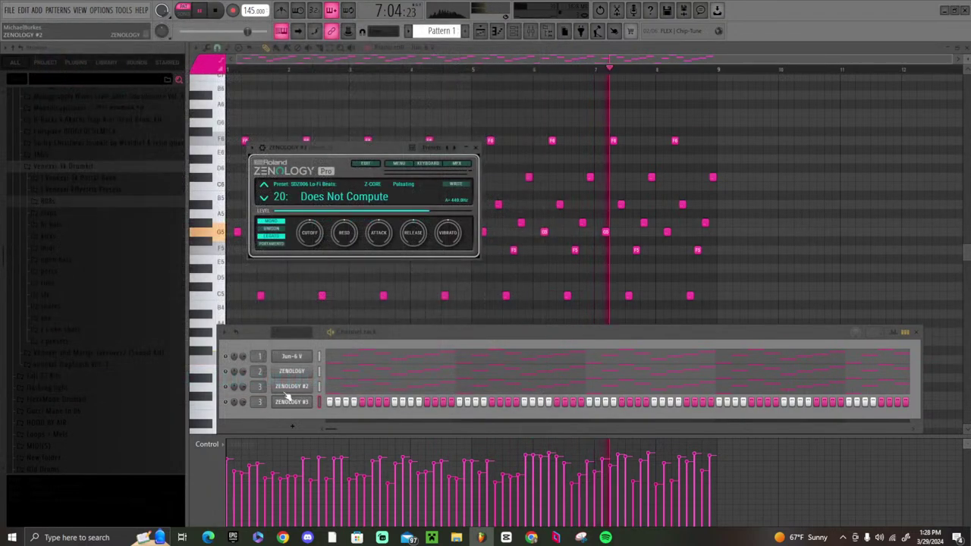
- Paste the copied melody notes into the ZENOLOGY #3 channel and step its preset back to Patch Cables during playback
{"action": "right_click", "coordinate": [265, 402]}
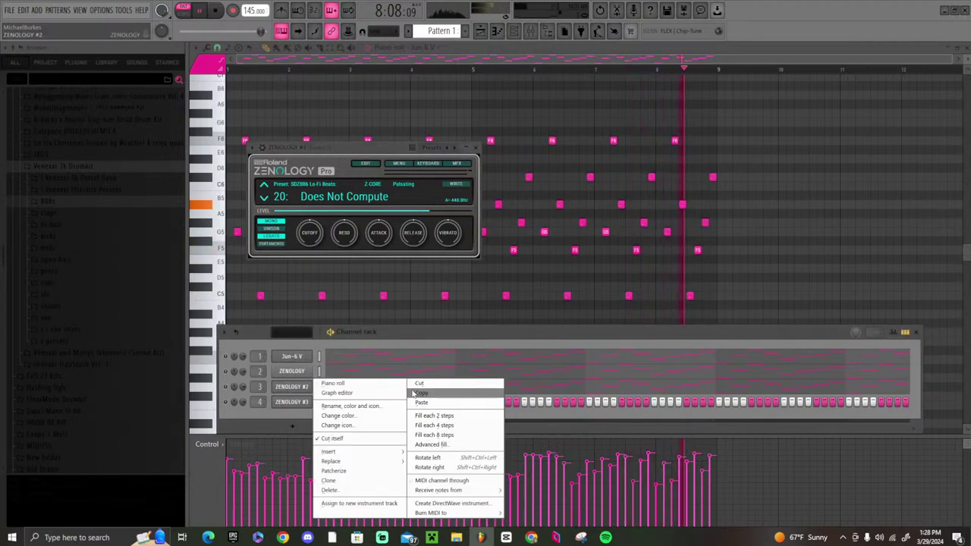
{"action": "left_click", "coordinate": [457, 404]}
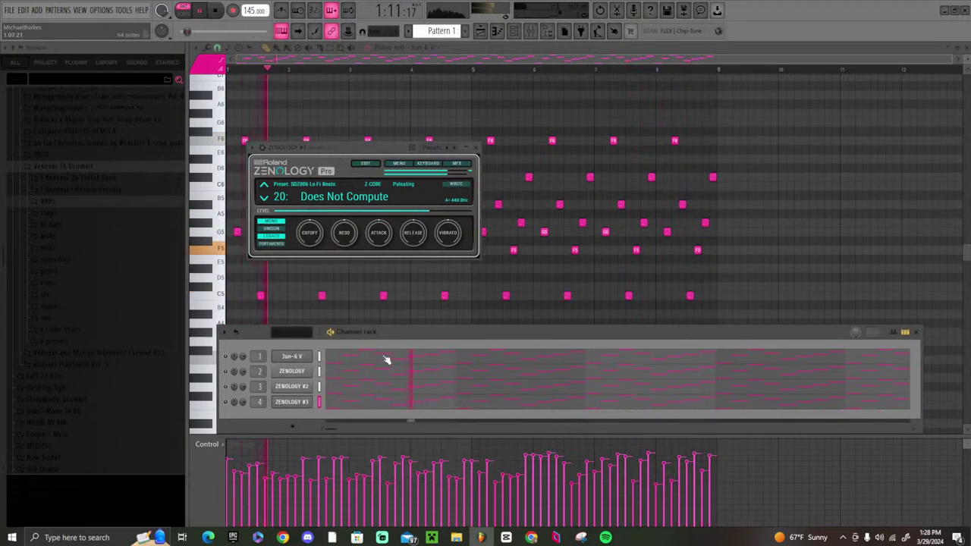
{"action": "left_click", "coordinate": [264, 187]}
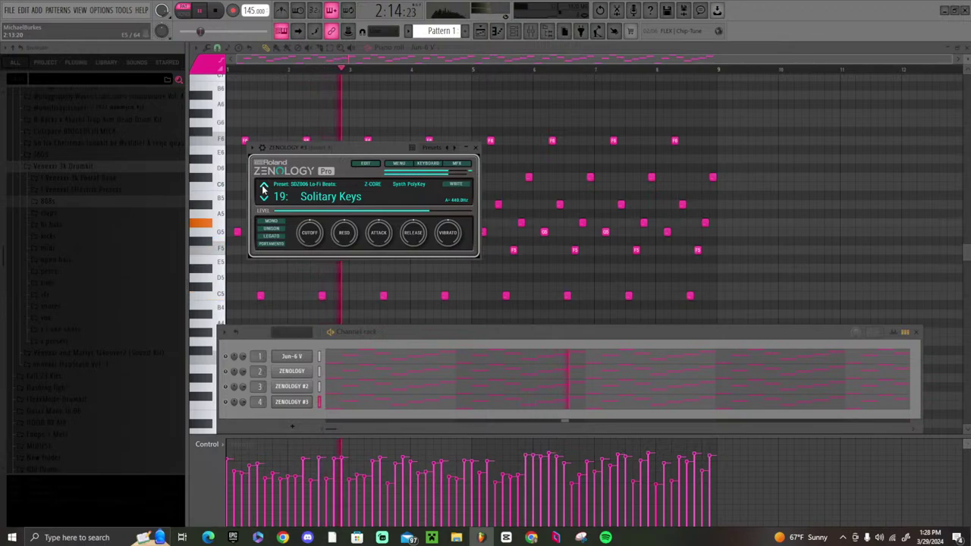
{"action": "left_click", "coordinate": [264, 186]}
- Audition Pulsating presets from the Modular Grooves, Quiet Cage and Movement Pack banks for ZENOLOGY #3, and load Sine Echoes from SDZ032 Ambient Pads
{"action": "left_click", "coordinate": [331, 200]}
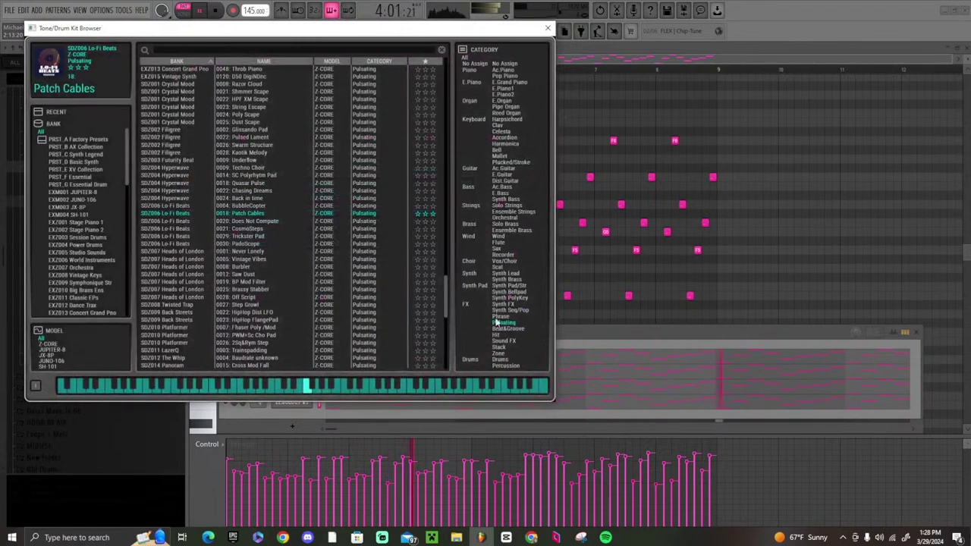
{"action": "left_click", "coordinate": [274, 227]}
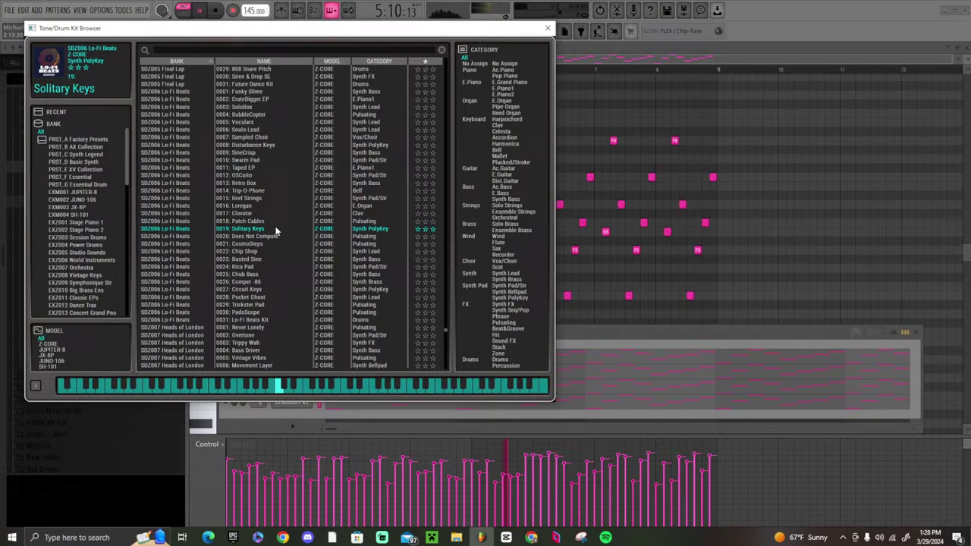
{"action": "left_click", "coordinate": [502, 323]}
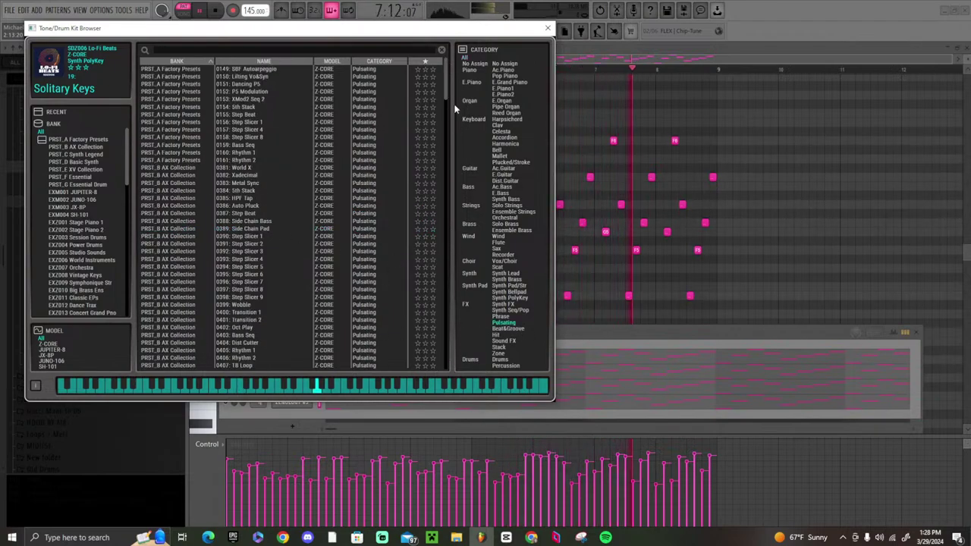
{"action": "left_click_drag", "start_coordinate": [447, 90], "coordinate": [446, 298]}
{"action": "scroll", "coordinate": [278, 305], "scroll_direction": "down", "scroll_amount": 13}
{"action": "left_click", "coordinate": [278, 305]}
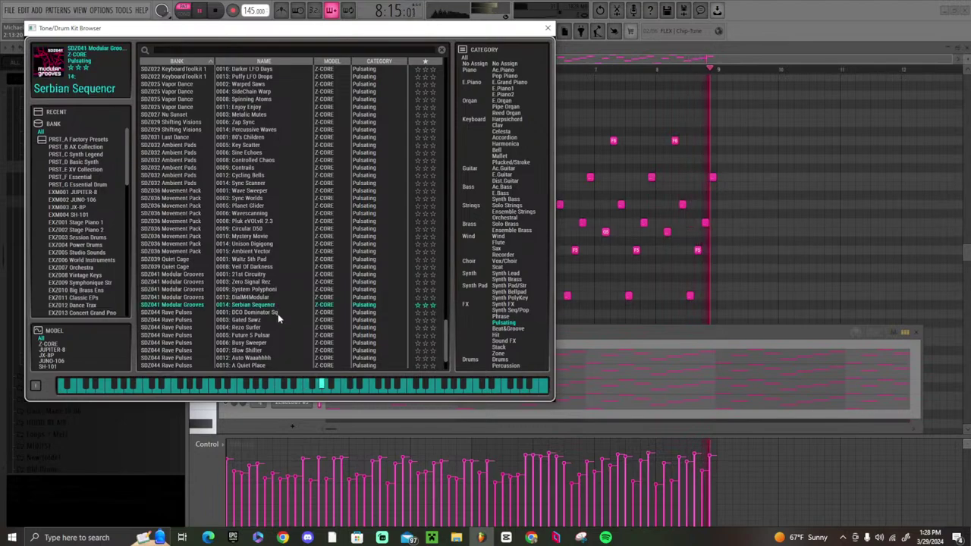
{"action": "left_click", "coordinate": [265, 291]}
{"action": "left_click", "coordinate": [266, 274]}
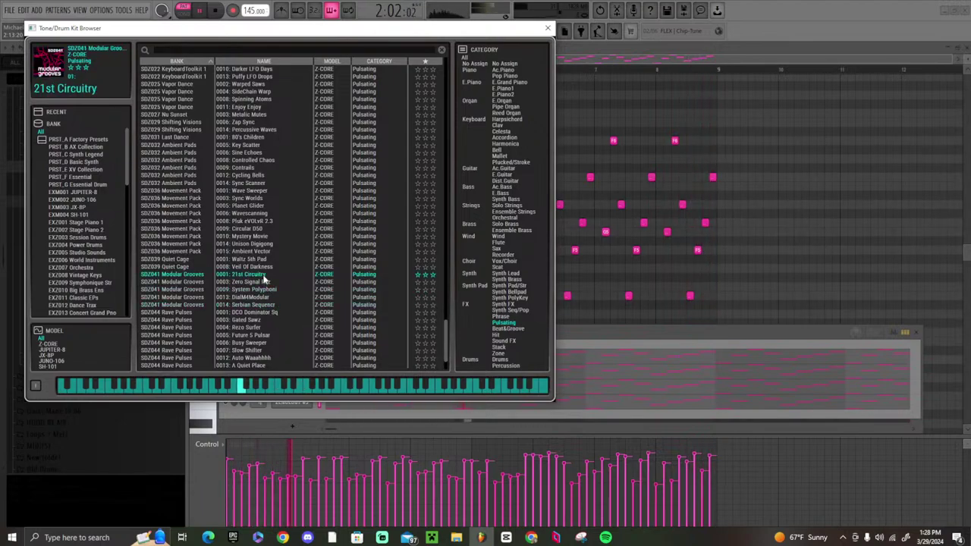
{"action": "left_click", "coordinate": [267, 268]}
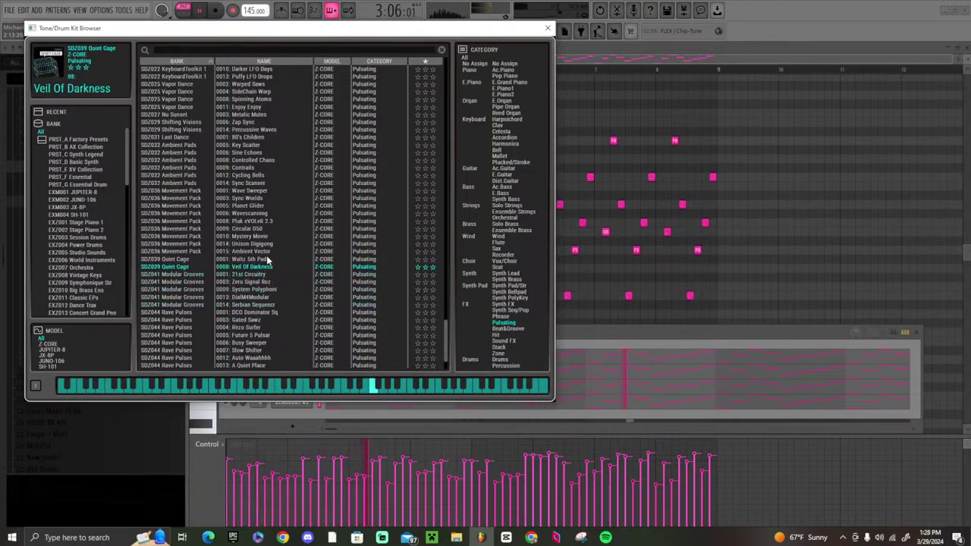
{"action": "left_click", "coordinate": [264, 253]}
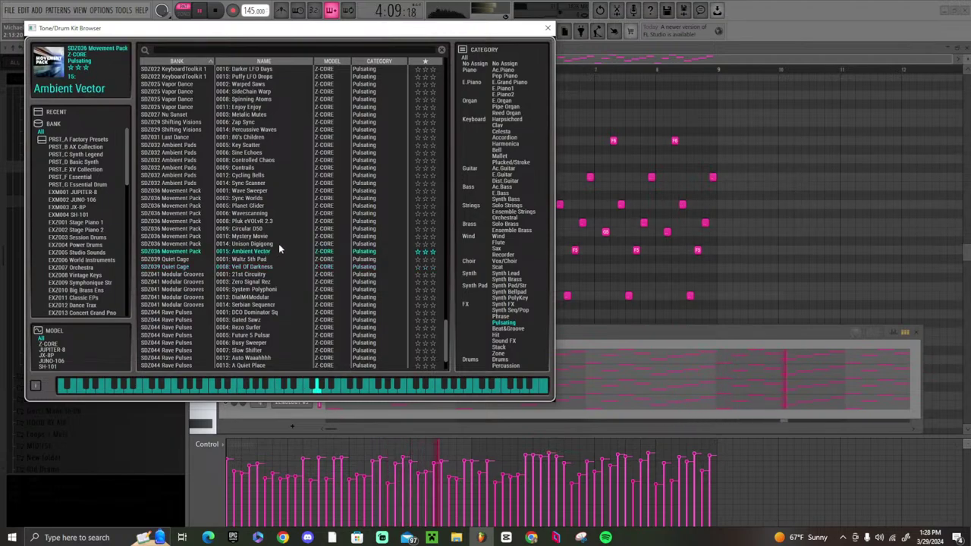
{"action": "left_click", "coordinate": [251, 214]}
{"action": "left_click", "coordinate": [251, 205]}
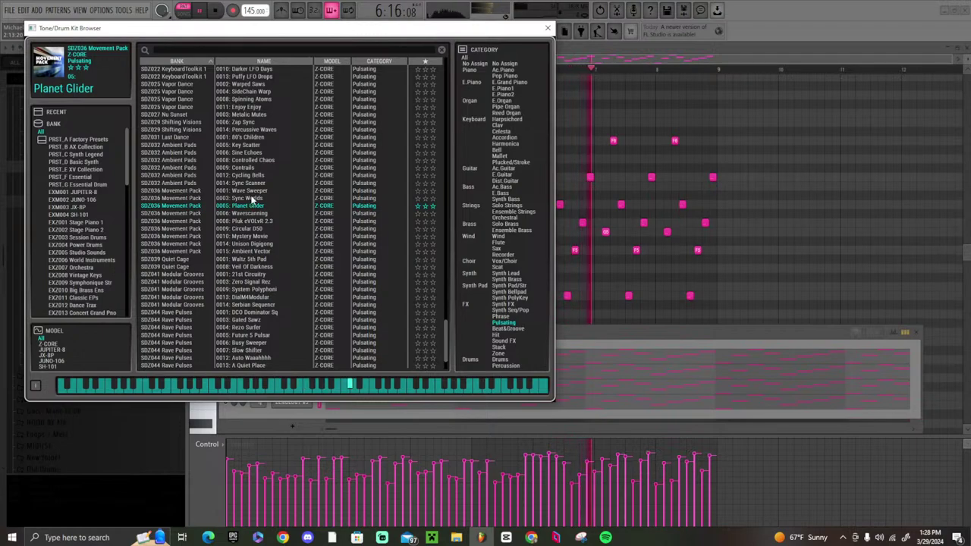
{"action": "left_click", "coordinate": [253, 198]}
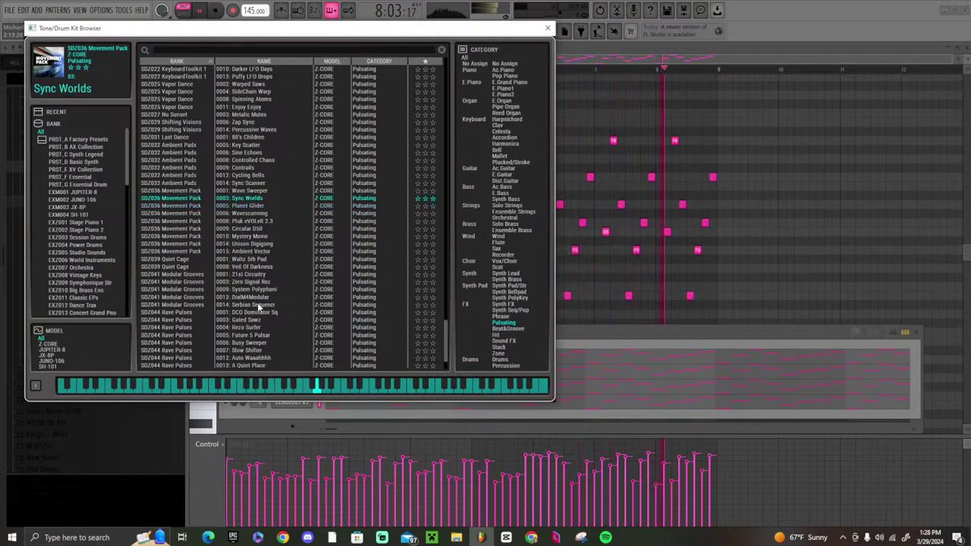
{"action": "left_click", "coordinate": [259, 153]}
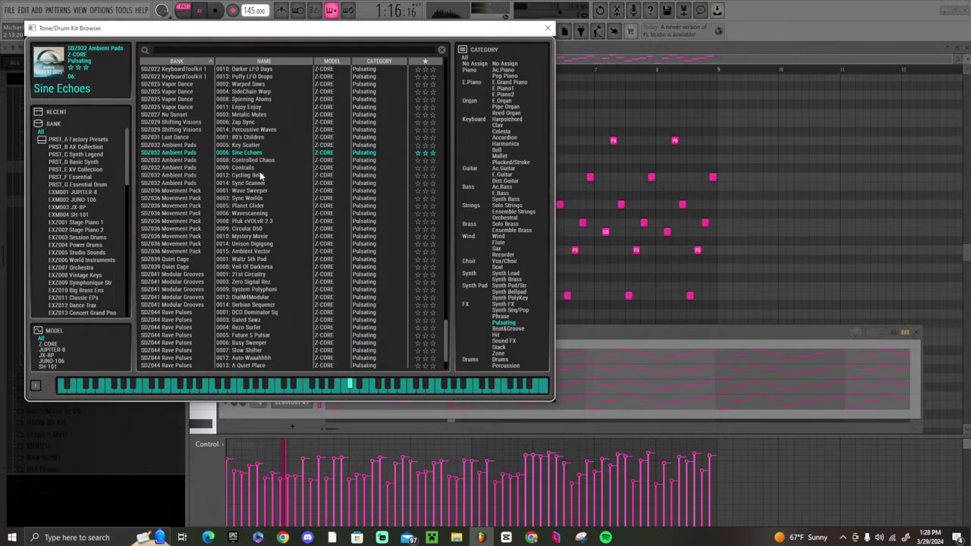
{"action": "left_click", "coordinate": [548, 28]}
- Lower the mixer faders of Inserts 2 and 3 to about -9.6 dB and Insert 4 by a smaller amount
{"action": "left_click", "coordinate": [531, 30]}
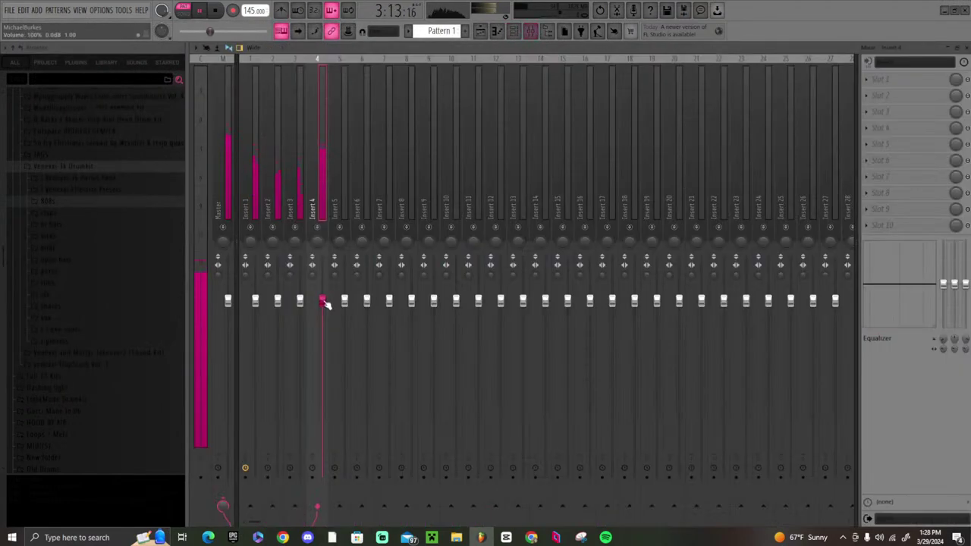
{"action": "left_click_drag", "start_coordinate": [322, 302], "coordinate": [278, 369]}
{"action": "left_click_drag", "start_coordinate": [301, 301], "coordinate": [299, 324]}
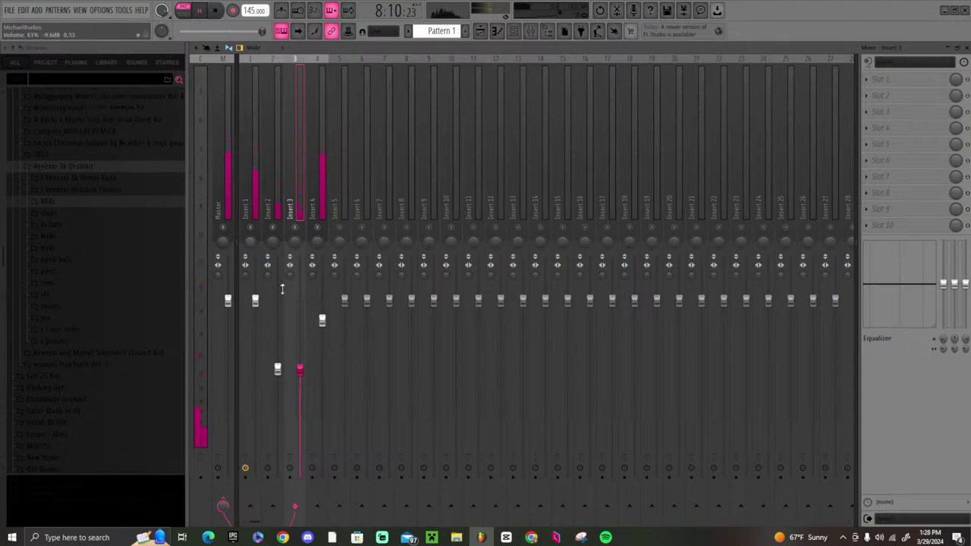
{"action": "left_click_drag", "start_coordinate": [321, 320], "coordinate": [322, 340]}
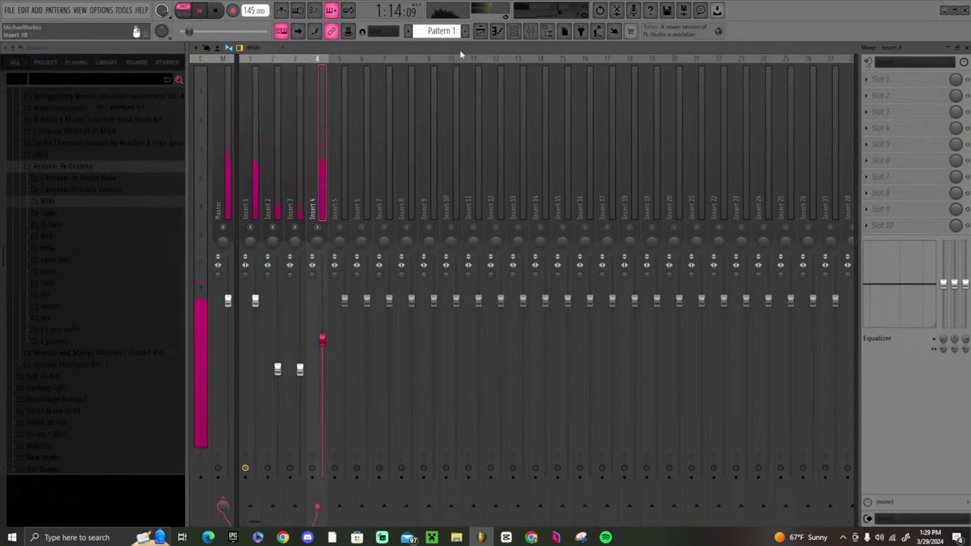
- Stop playback and replay the pattern from the start to listen to the balance of the layered sounds
{"action": "left_click", "coordinate": [514, 37]}
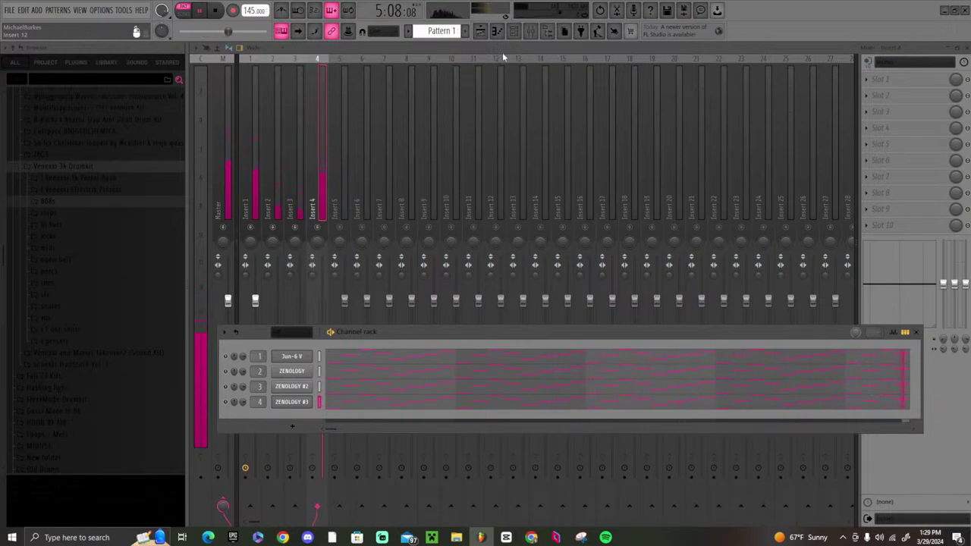
{"action": "key", "text": "space"}
{"action": "key", "text": "F6"}
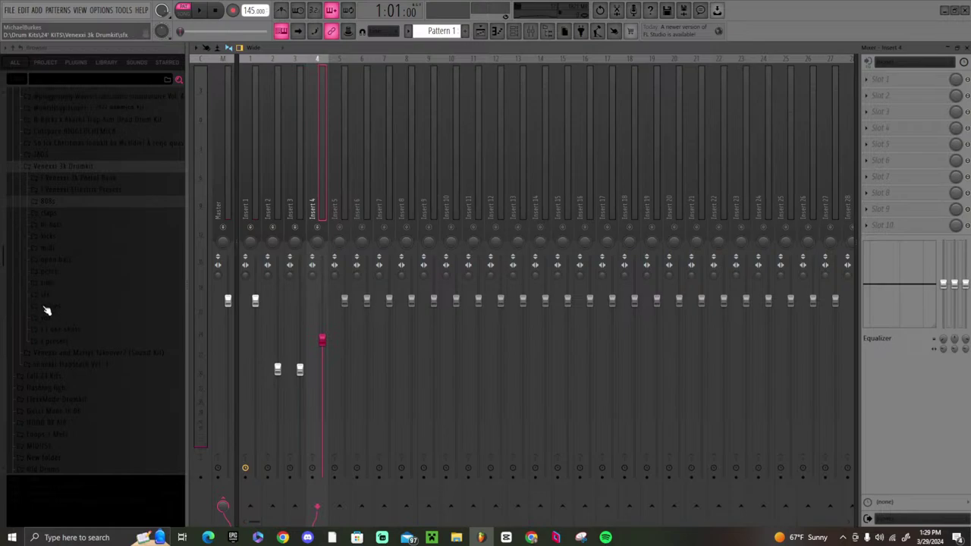
{"action": "key", "text": "space"}
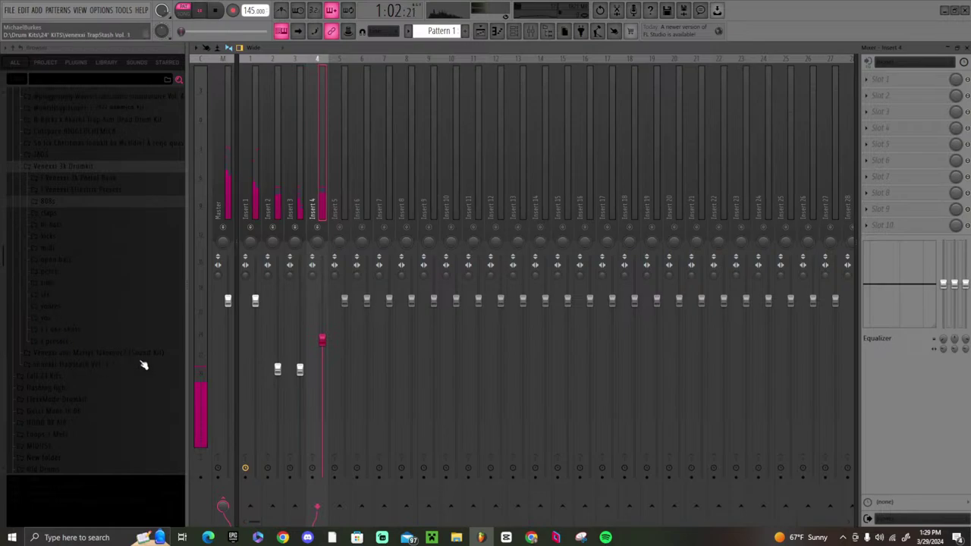
- Add a Serum channel and load the synth - spaceman preset from the user bank ! data X - PRESETS
{"action": "left_click", "coordinate": [516, 34]}
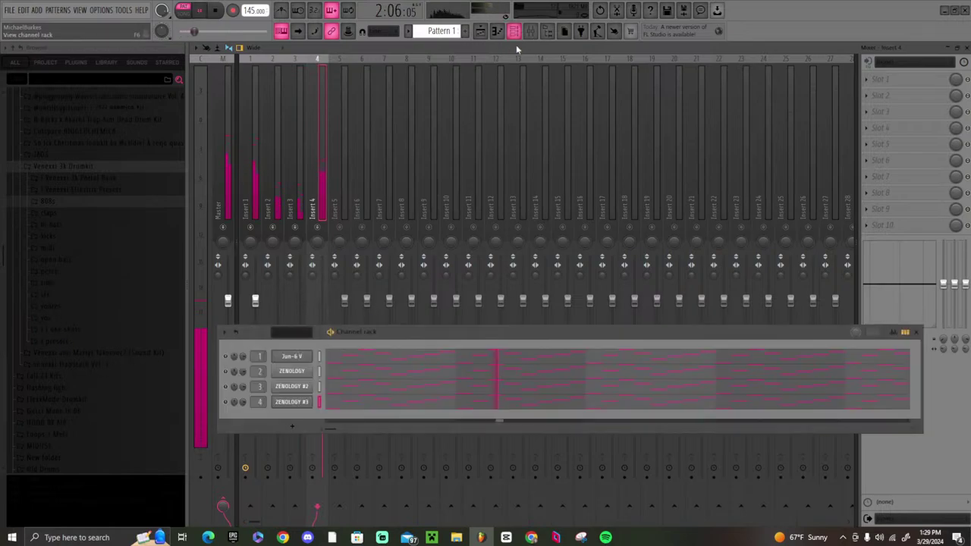
{"action": "left_click", "coordinate": [291, 424]}
{"action": "left_click", "coordinate": [724, 13]}
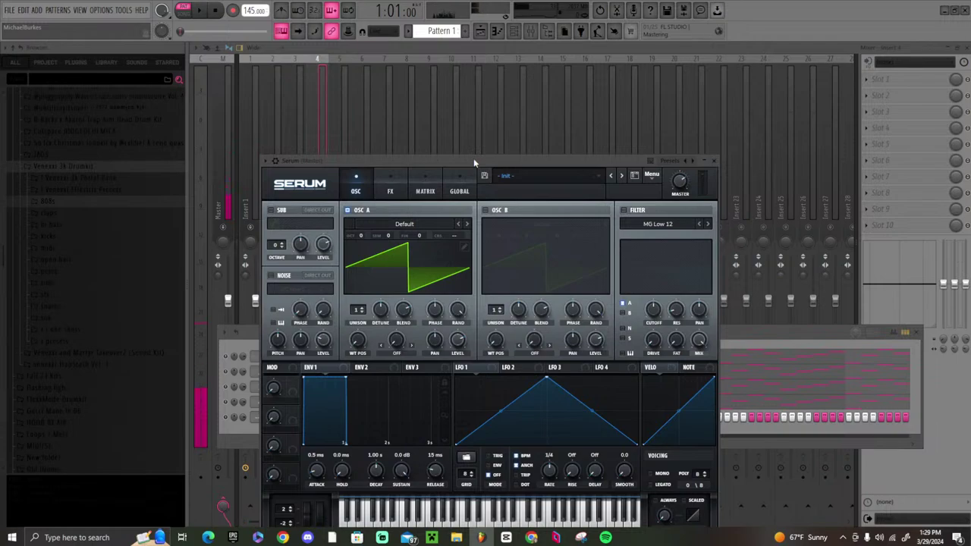
{"action": "left_click", "coordinate": [582, 179]}
{"action": "mouse_move", "coordinate": [531, 300]}
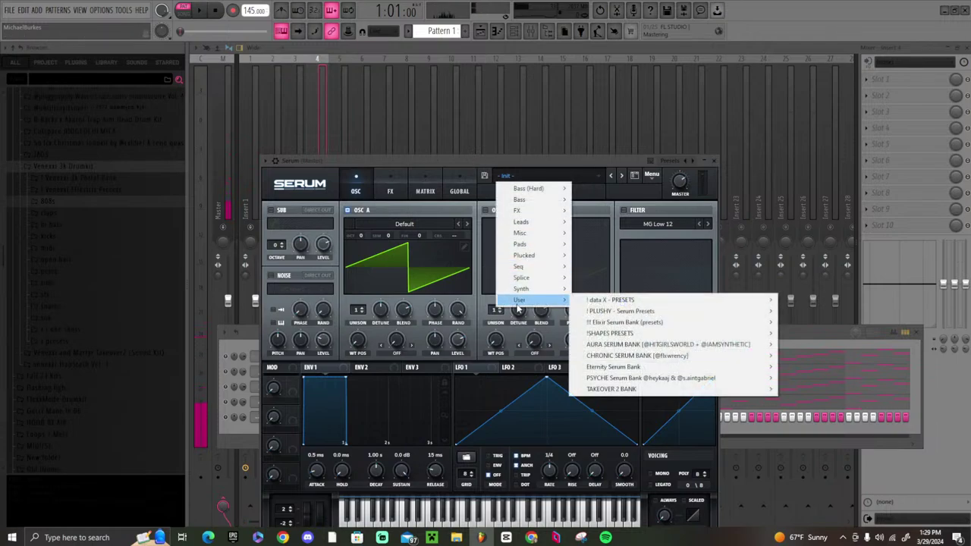
{"action": "mouse_move", "coordinate": [597, 302]}
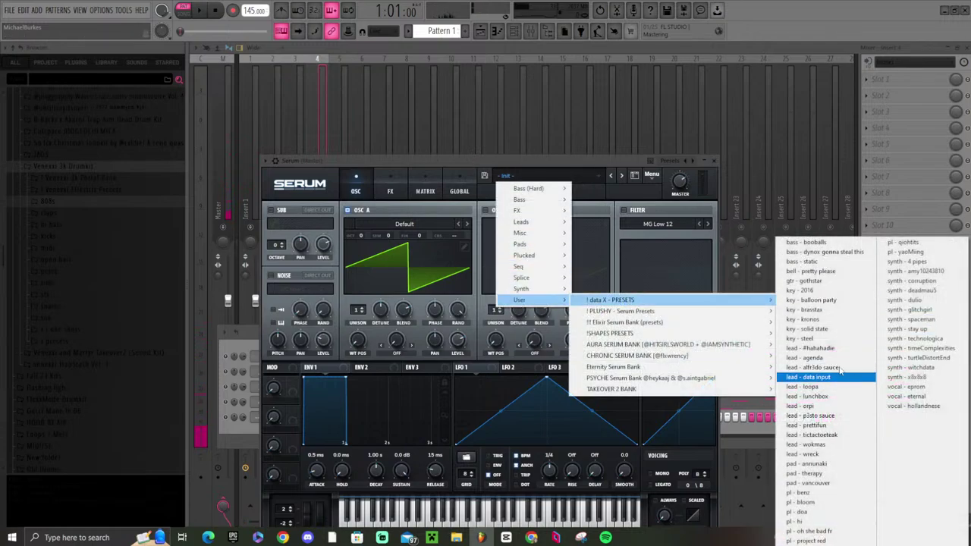
{"action": "left_click", "coordinate": [938, 325]}
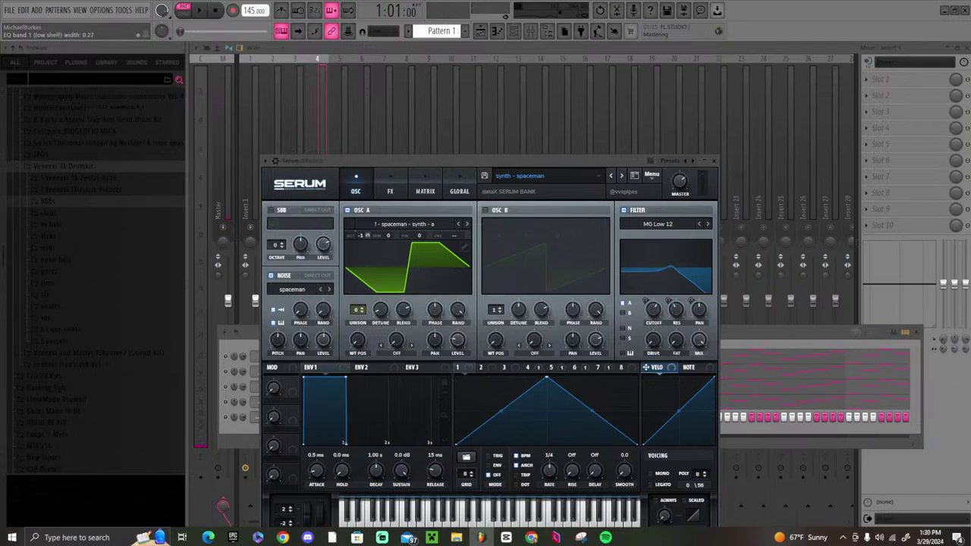
- Close the Serum window and route the Serum channel to mixer track 5
{"action": "left_click", "coordinate": [708, 162]}
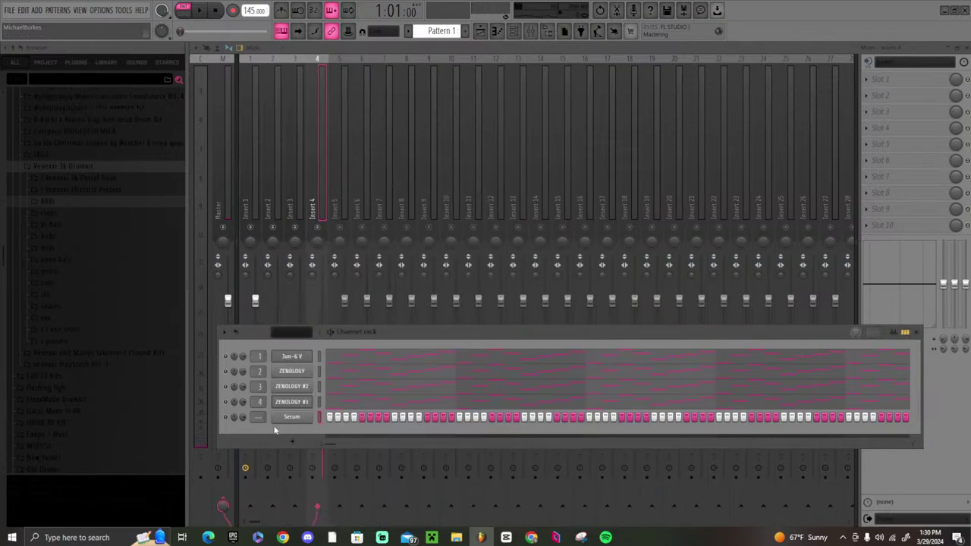
{"action": "scroll", "coordinate": [261, 419], "scroll_direction": "up", "scroll_amount": 4}
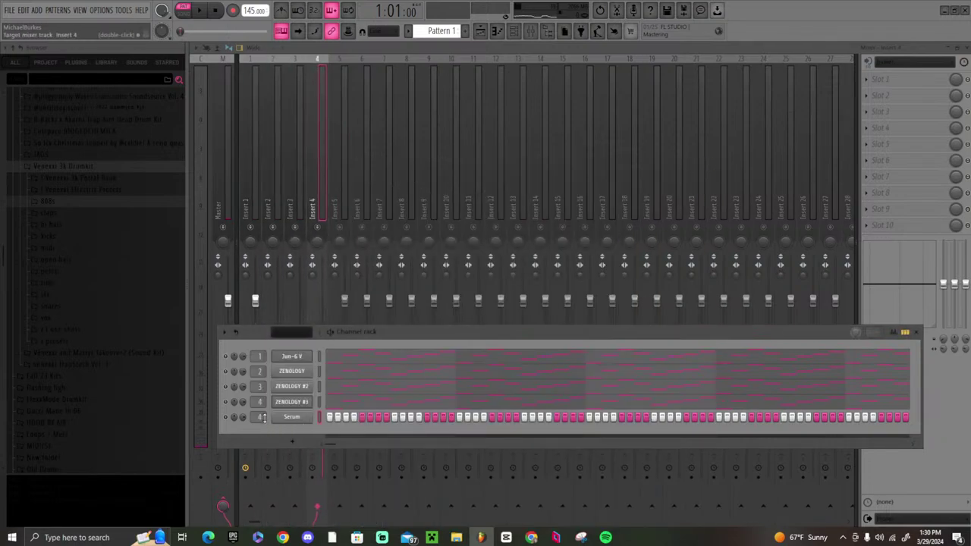
{"action": "scroll", "coordinate": [263, 418], "scroll_direction": "up", "scroll_amount": 1}
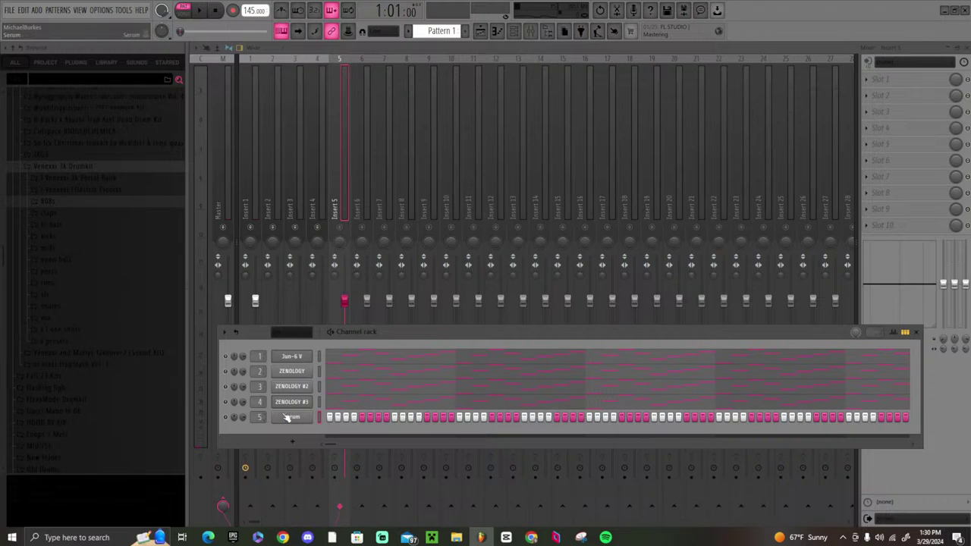
- Open the piano roll of the Serum channel
{"action": "right_click", "coordinate": [289, 419]}
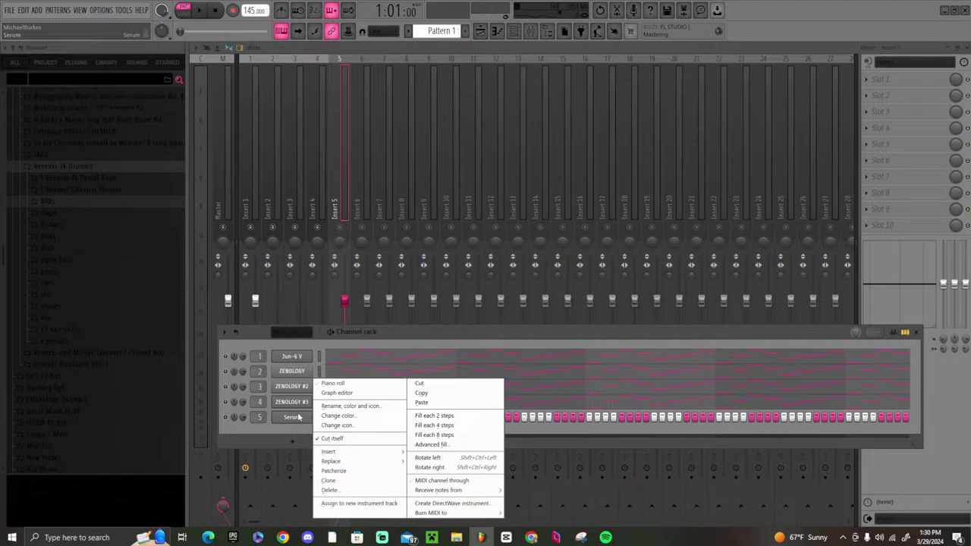
{"action": "left_click", "coordinate": [301, 418]}
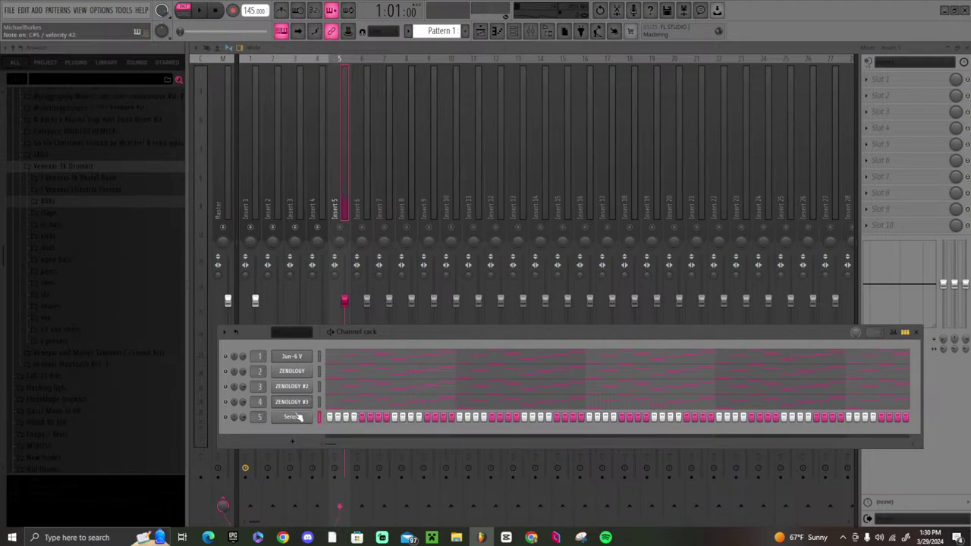
{"action": "left_click", "coordinate": [342, 228]}
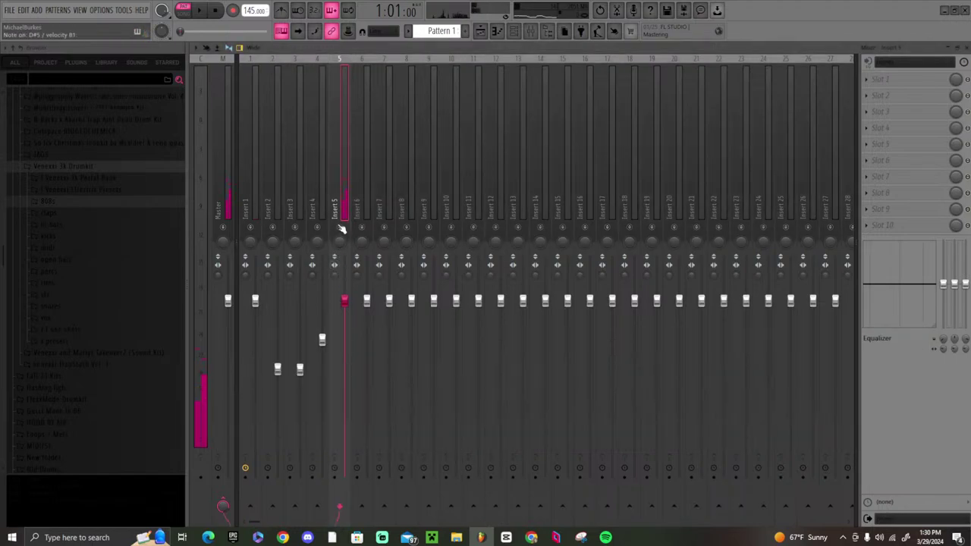
{"action": "left_click", "coordinate": [497, 32]}
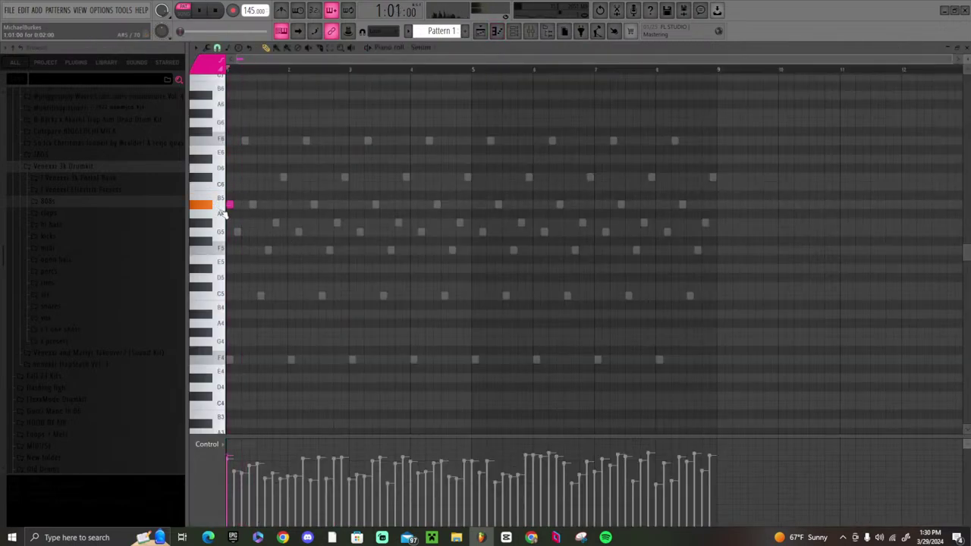
- Place four short Serum notes across bar 1 in the order A#5, C#6, C6, C#6, removing the stray F6 note
{"action": "left_click", "coordinate": [234, 229]}
{"action": "left_click", "coordinate": [244, 141]}
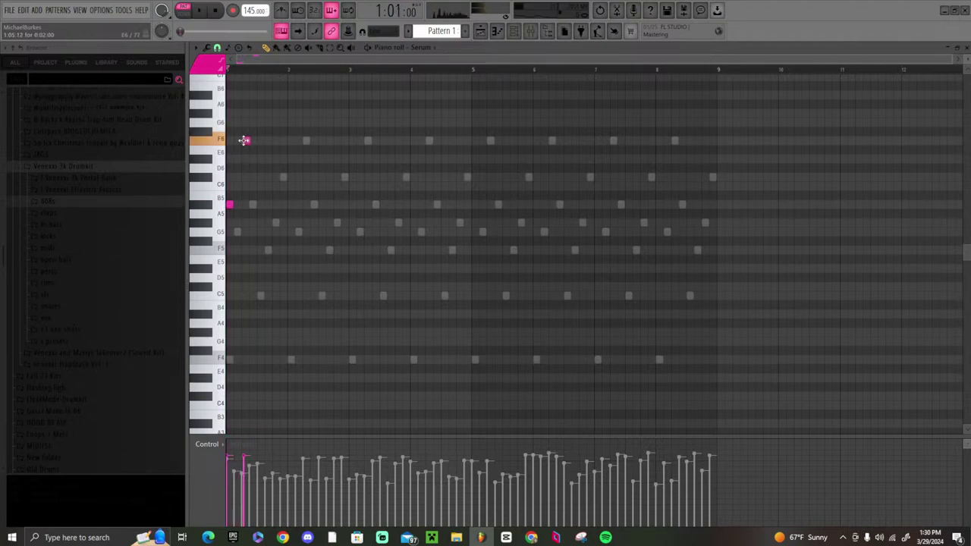
{"action": "left_click", "coordinate": [245, 176]}
{"action": "key", "text": "space"}
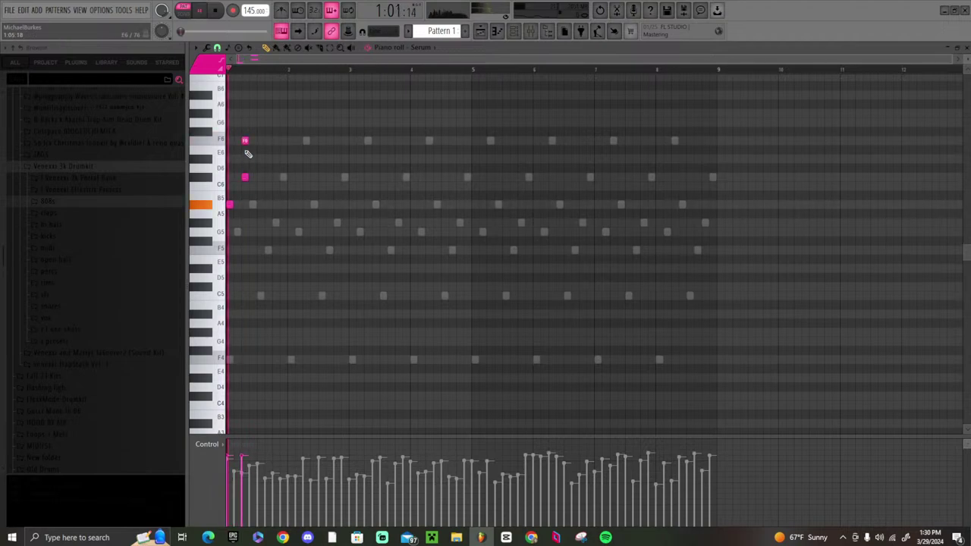
{"action": "right_click", "coordinate": [244, 141]}
{"action": "left_click", "coordinate": [258, 185]}
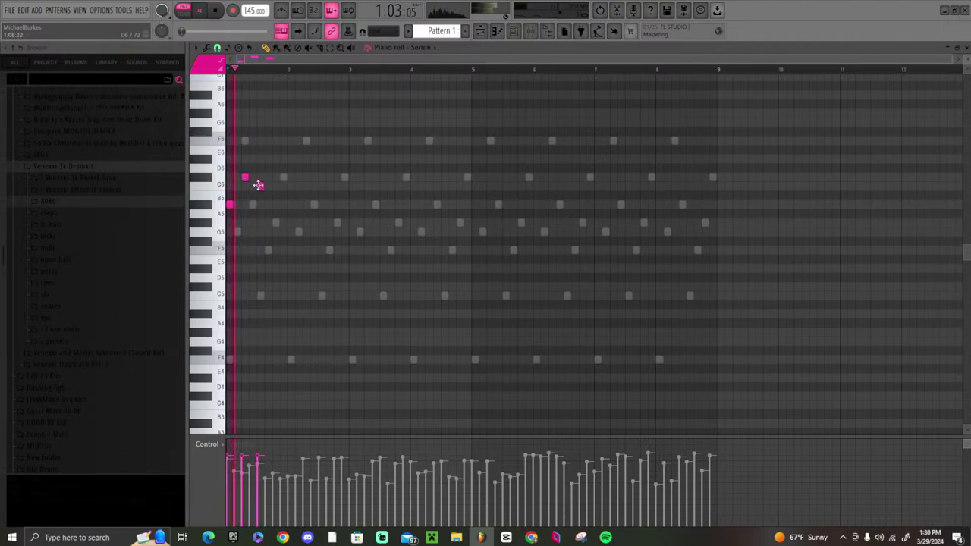
{"action": "left_click", "coordinate": [275, 177]}
{"action": "key", "text": "space"}
- Duplicate the one-bar Serum phrase until it fills all eight bars, and deselect the notes
{"action": "left_click_drag", "start_coordinate": [229, 183], "coordinate": [298, 235]}
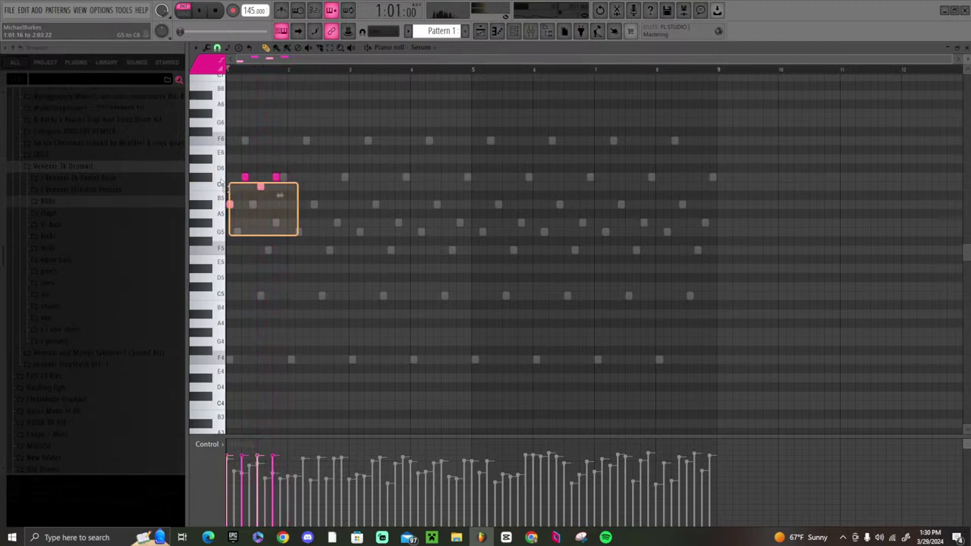
{"action": "key", "text": "ctrl+b"}
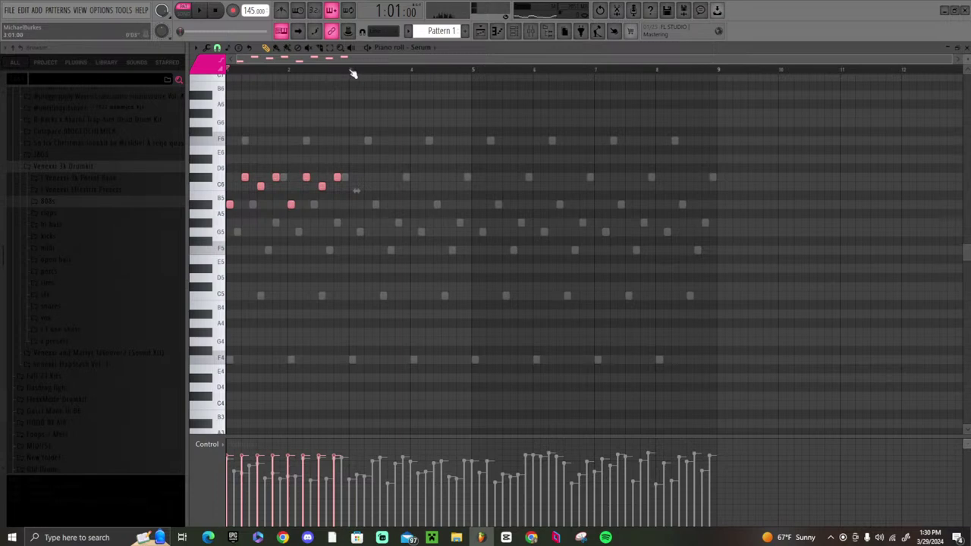
{"action": "key", "text": "ctrl+a"}
{"action": "key", "text": "ctrl+b"}
{"action": "key", "text": "ctrl+b"}
{"action": "key", "text": "ctrl+b"}
{"action": "key", "text": "ctrl+d"}
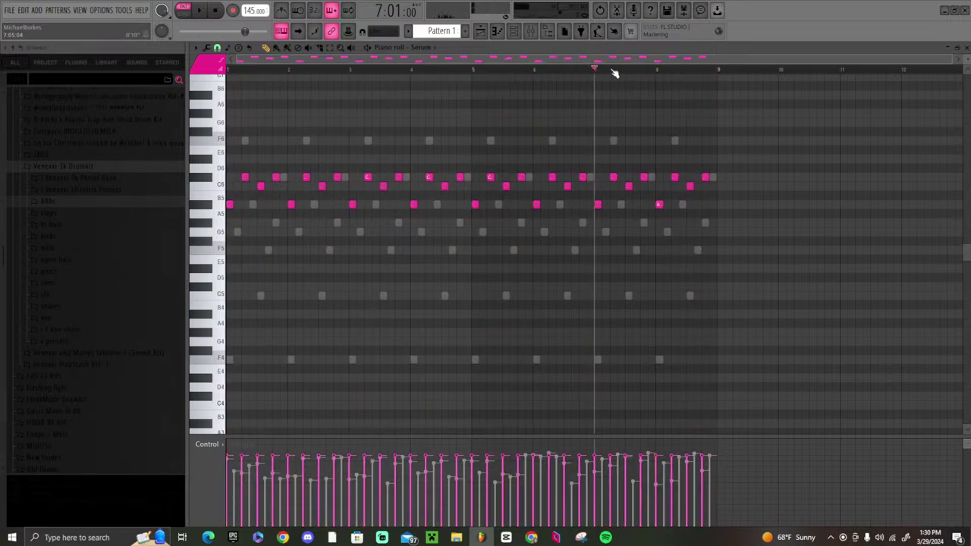
- Play the pattern and clone the Serum channel in the channel rack
{"action": "key", "text": "space"}
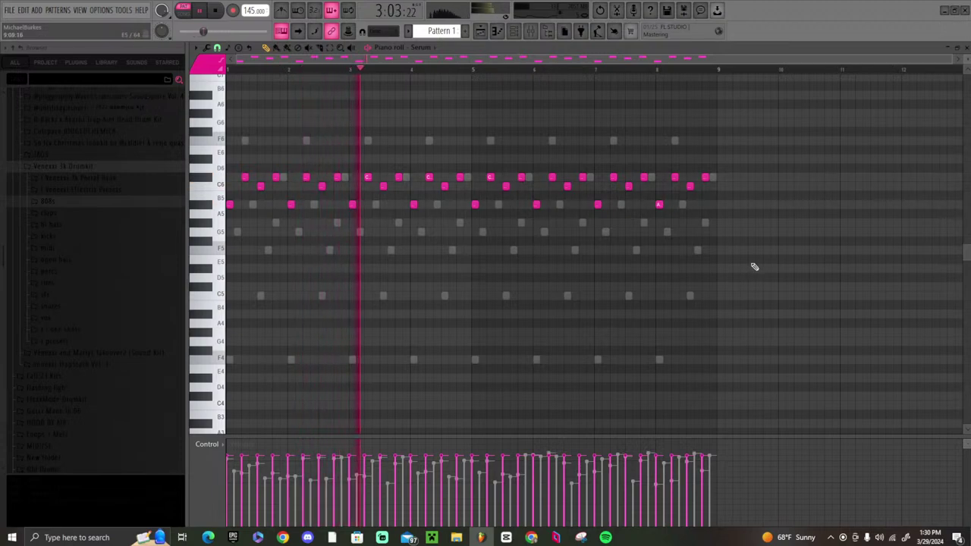
{"action": "left_click", "coordinate": [516, 33]}
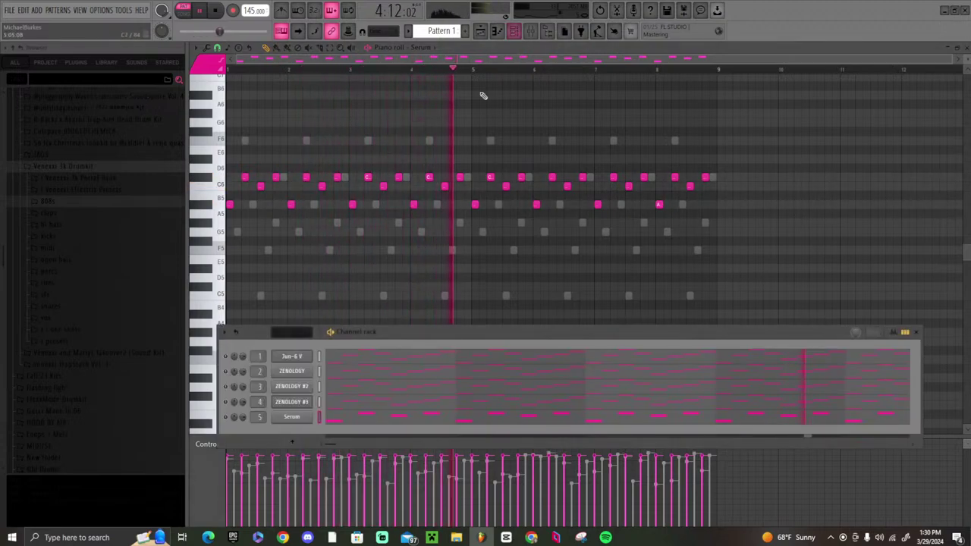
{"action": "left_click", "coordinate": [517, 30]}
{"action": "left_click", "coordinate": [513, 30]}
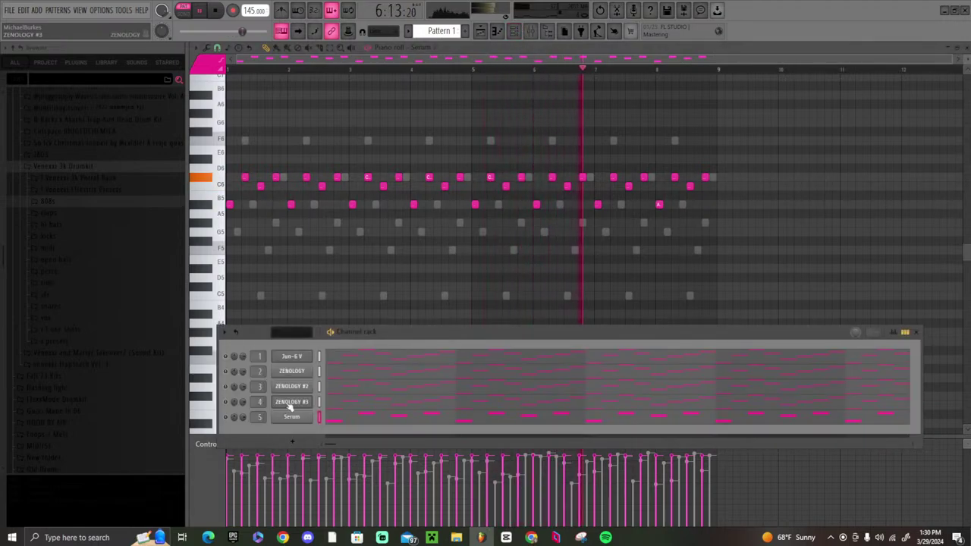
{"action": "right_click", "coordinate": [290, 404]}
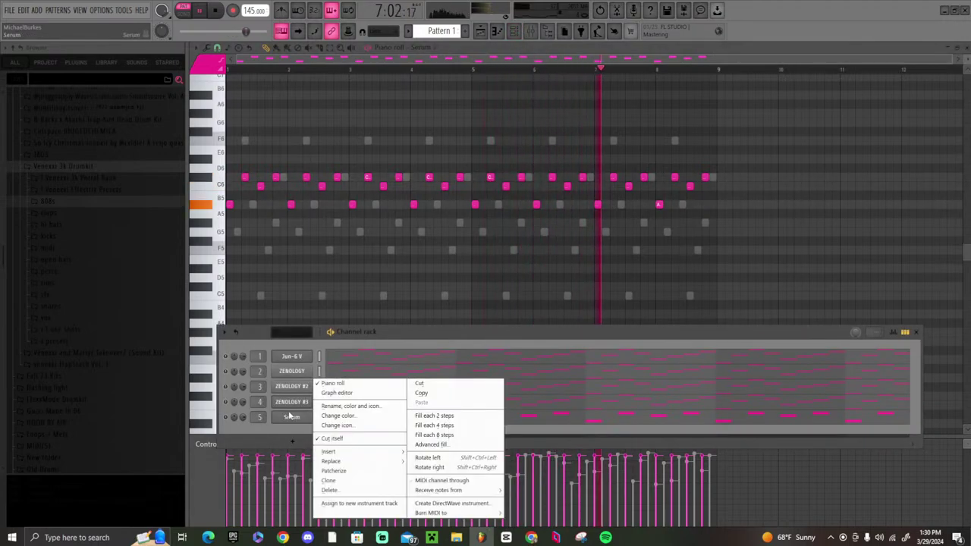
{"action": "left_click", "coordinate": [347, 482]}
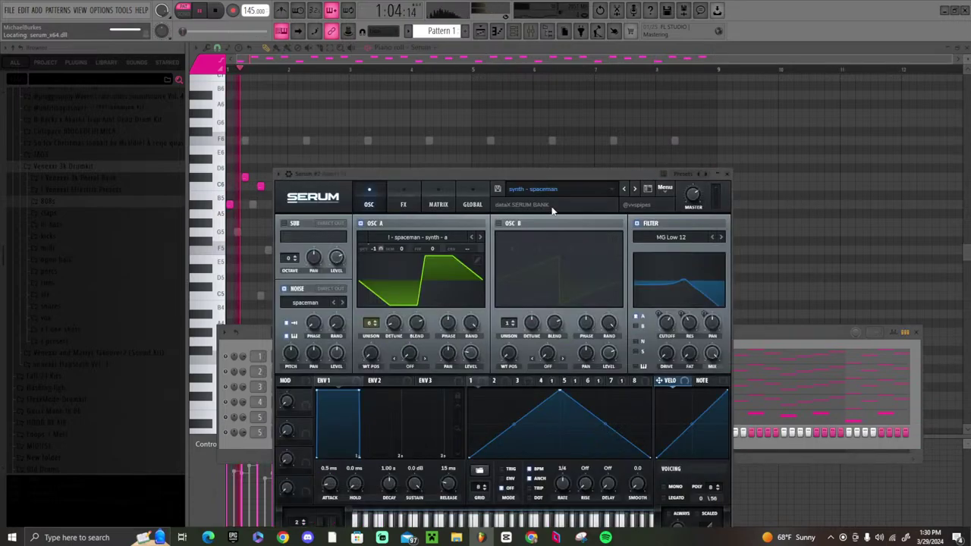
- Load the ! AURA - LEAD - XTRA preset from the AURA SERUM BANK on the cloned Serum, dismissing the missing-noise message
{"action": "left_click", "coordinate": [532, 189]}
{"action": "mouse_move", "coordinate": [554, 313]}
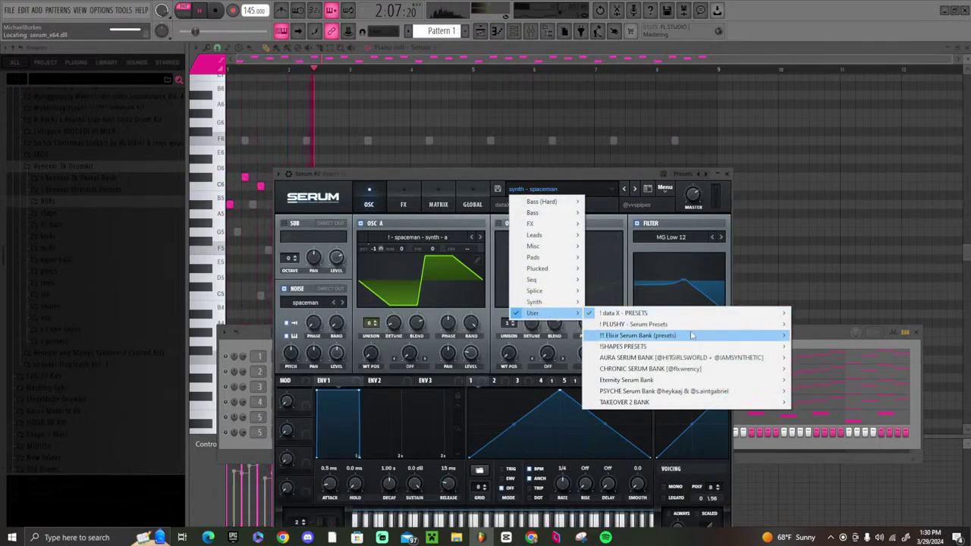
{"action": "mouse_move", "coordinate": [681, 359]}
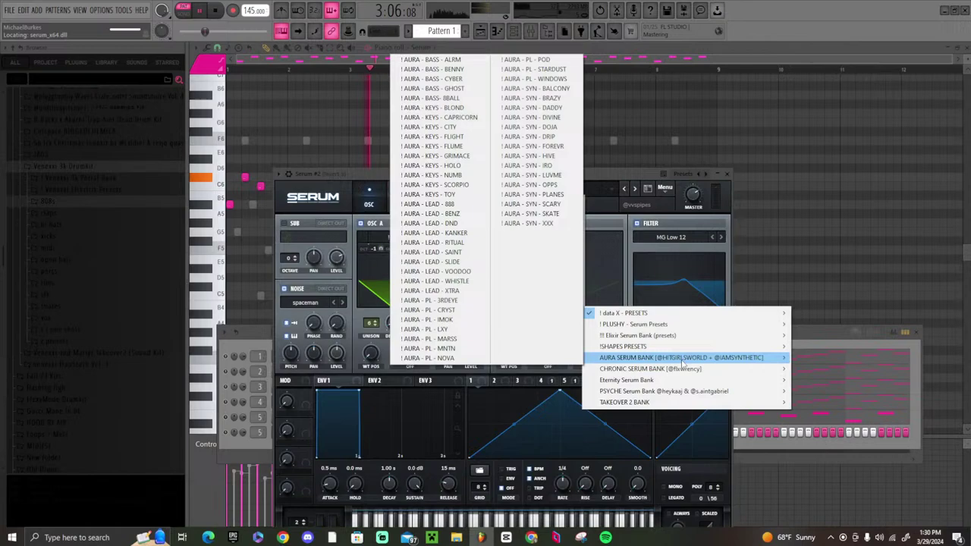
{"action": "left_click", "coordinate": [437, 301]}
{"action": "left_click", "coordinate": [623, 189]}
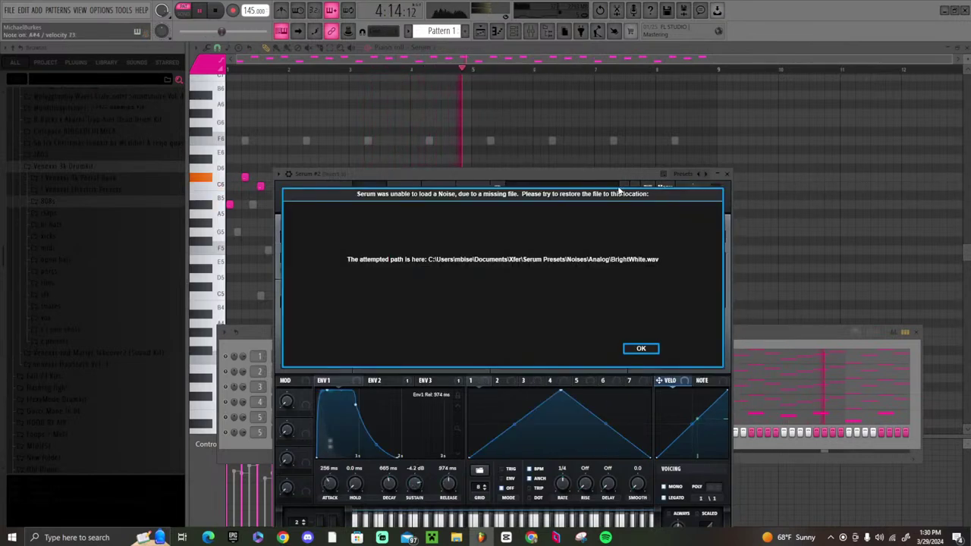
{"action": "left_click", "coordinate": [638, 348]}
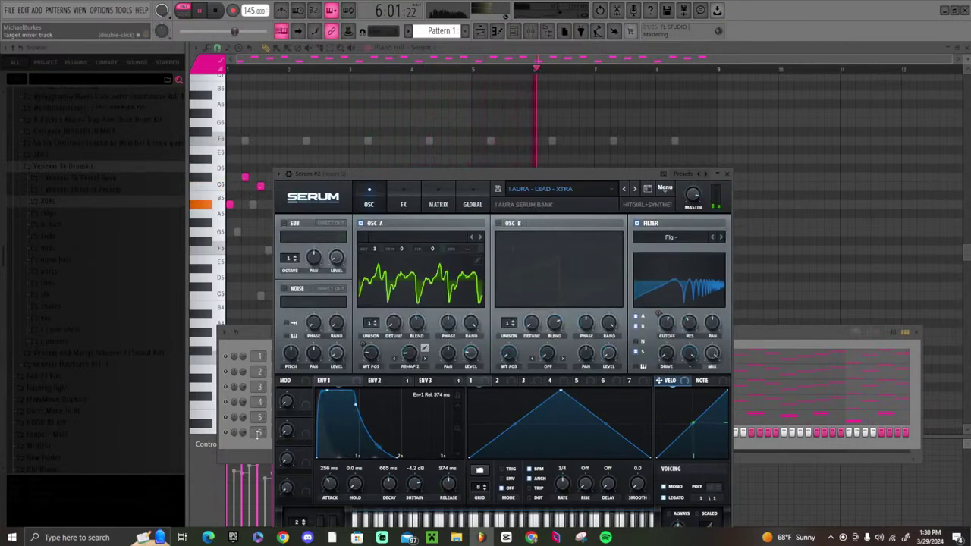
- In the Serum #2 piano roll, draw a three-beat C#6 note from bar 1 followed directly by a three-beat C6 note
{"action": "left_click", "coordinate": [292, 437]}
{"action": "right_click", "coordinate": [292, 434]}
{"action": "left_click", "coordinate": [334, 386]}
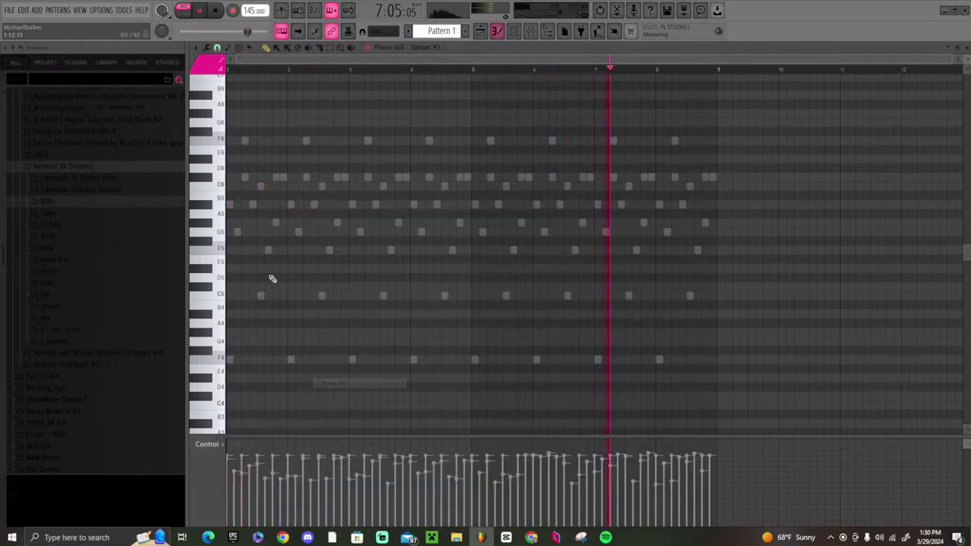
{"action": "key", "text": "space"}
{"action": "left_click_drag", "start_coordinate": [233, 178], "coordinate": [271, 179]}
{"action": "key", "text": "space"}
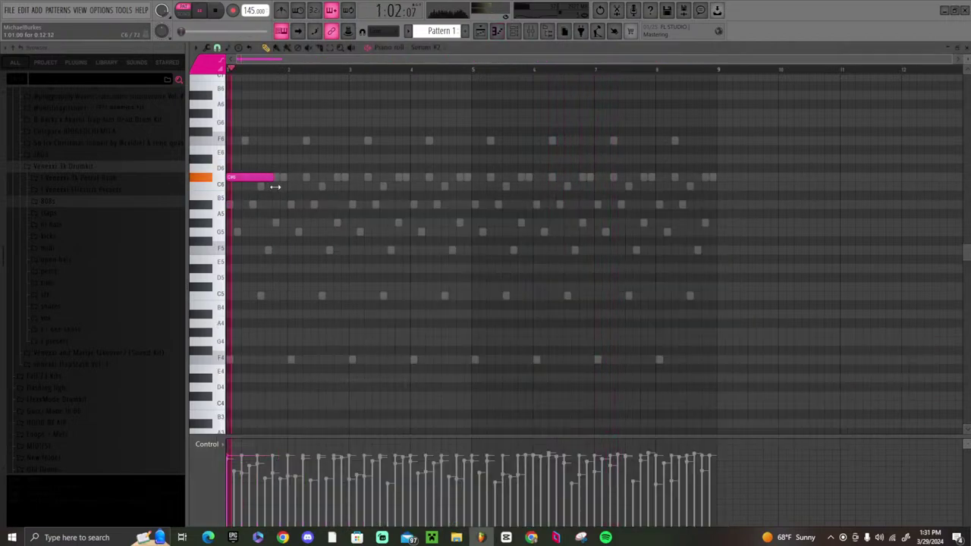
{"action": "left_click", "coordinate": [272, 186]}
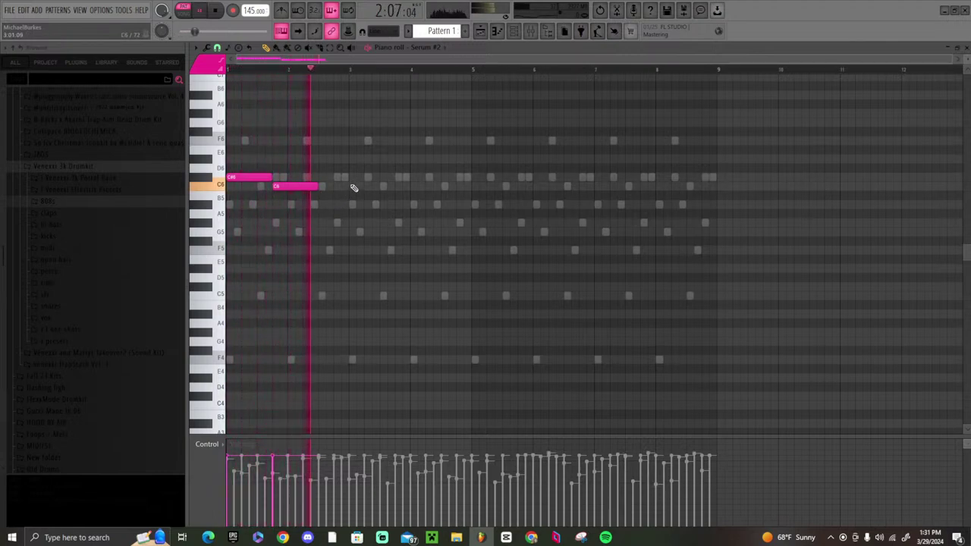
- Duplicate the C#6–C6 phrase and align the copies to start at bars 3, 5 and 7
{"action": "left_click_drag", "start_coordinate": [369, 206], "coordinate": [227, 180]}
{"action": "left_click_drag", "start_coordinate": [335, 202], "coordinate": [84, 182]}
{"action": "key", "text": "ctrl+b"}
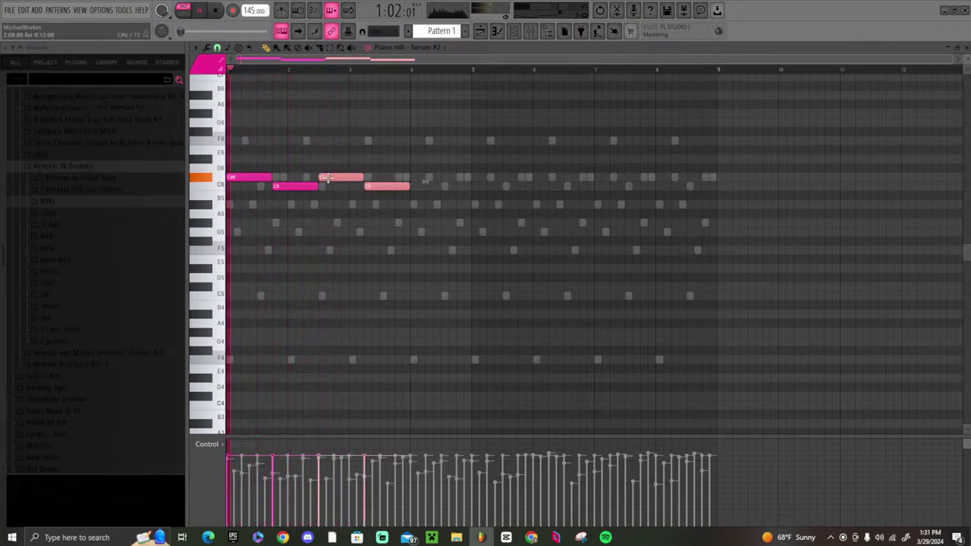
{"action": "left_click_drag", "start_coordinate": [333, 177], "coordinate": [363, 178]}
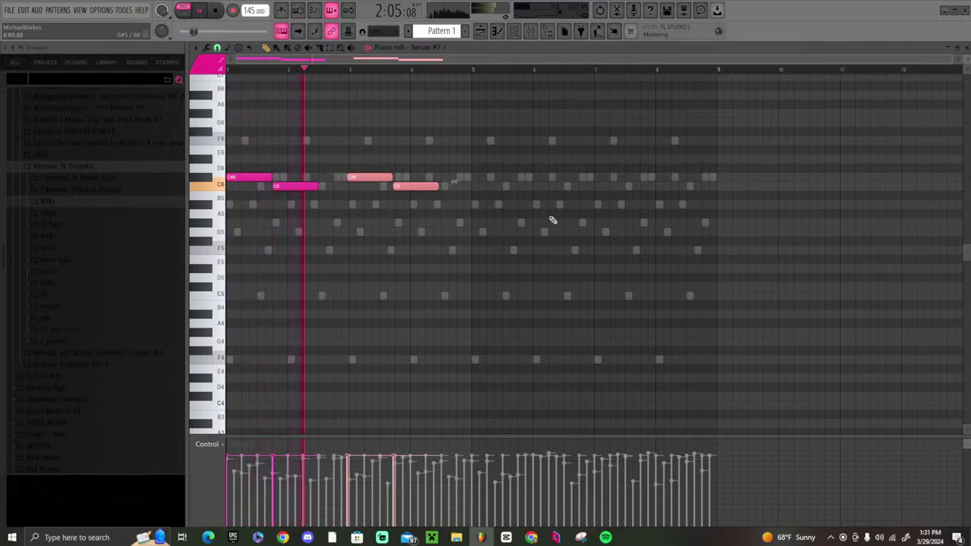
{"action": "key", "text": "ctrl+b"}
{"action": "key", "text": "ctrl+b"}
{"action": "left_click_drag", "start_coordinate": [452, 177], "coordinate": [483, 177]}
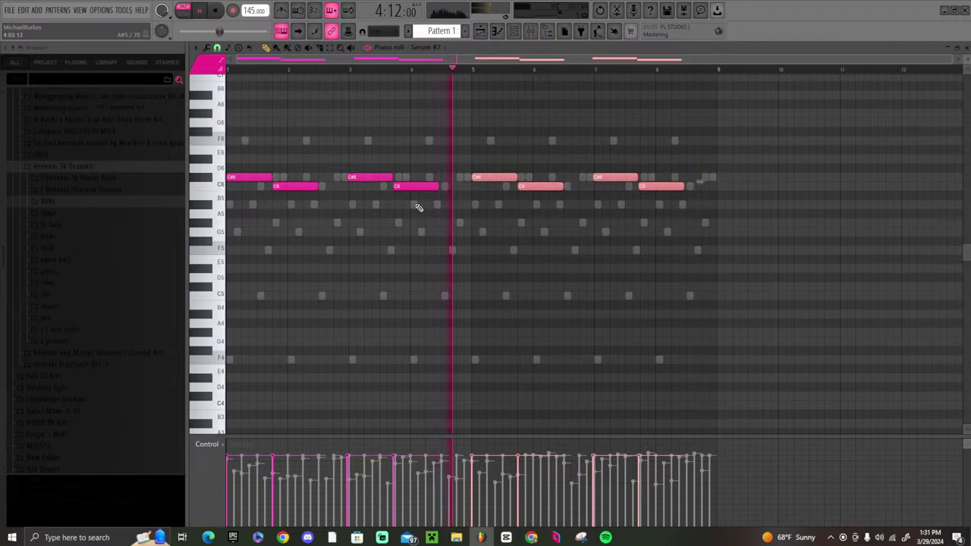
{"action": "left_click_drag", "start_coordinate": [445, 206], "coordinate": [356, 179]}
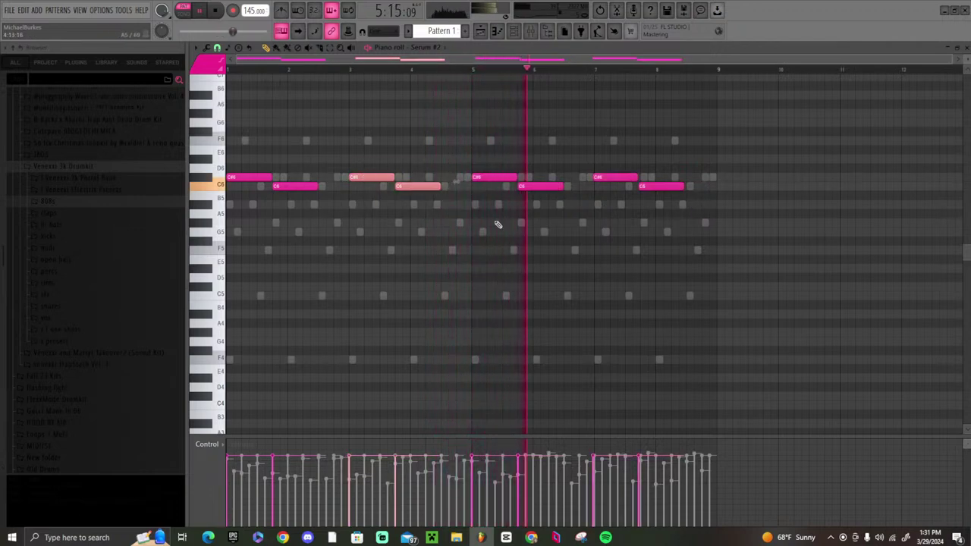
{"action": "left_click_drag", "start_coordinate": [715, 228], "coordinate": [612, 179]}
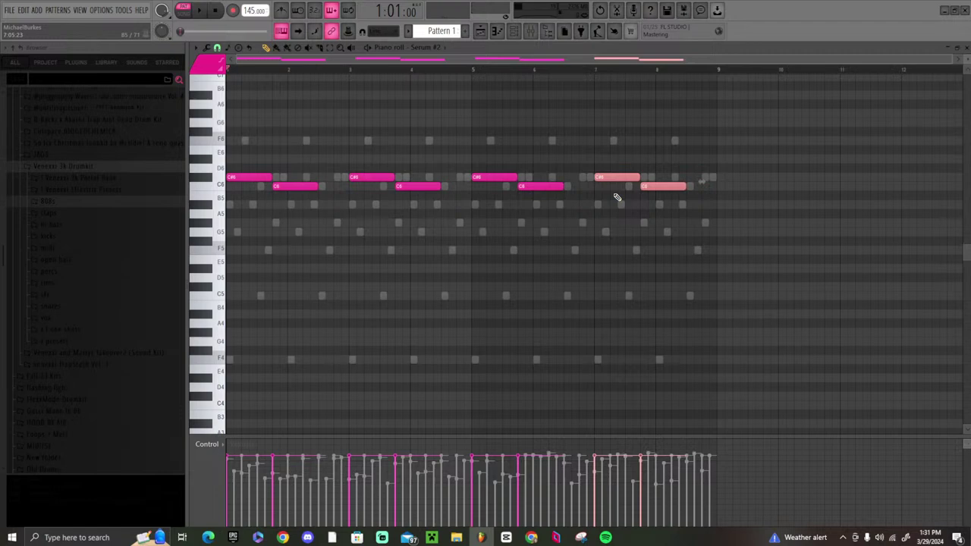
- Play the pattern from the start to hear the Serum #2 part, and select all of its notes
{"action": "key", "text": "space"}
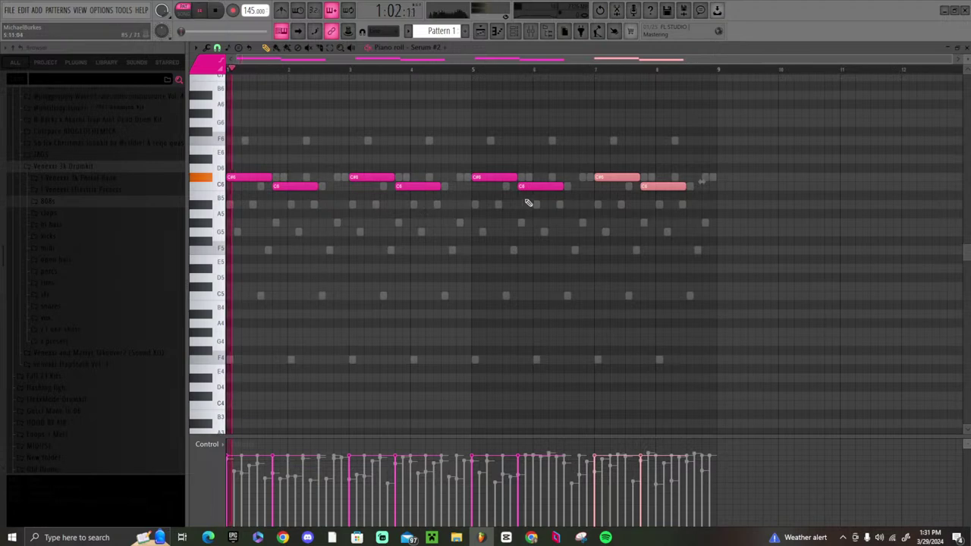
{"action": "left_click_drag", "start_coordinate": [848, 244], "coordinate": [762, 230]}
{"action": "key", "text": "ctrl+a"}
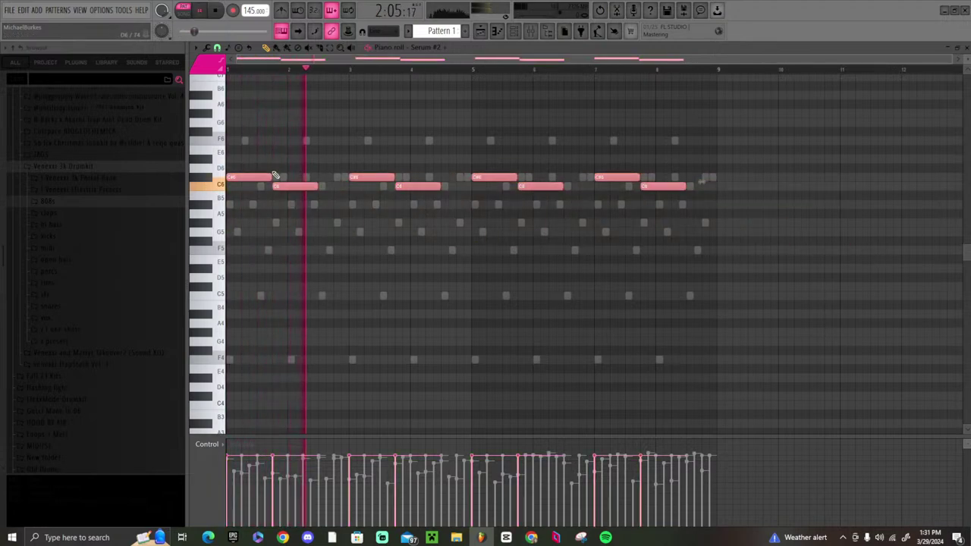
- Add an SQ80 V instrument as a new channel in the channel rack
{"action": "key", "text": "F6"}
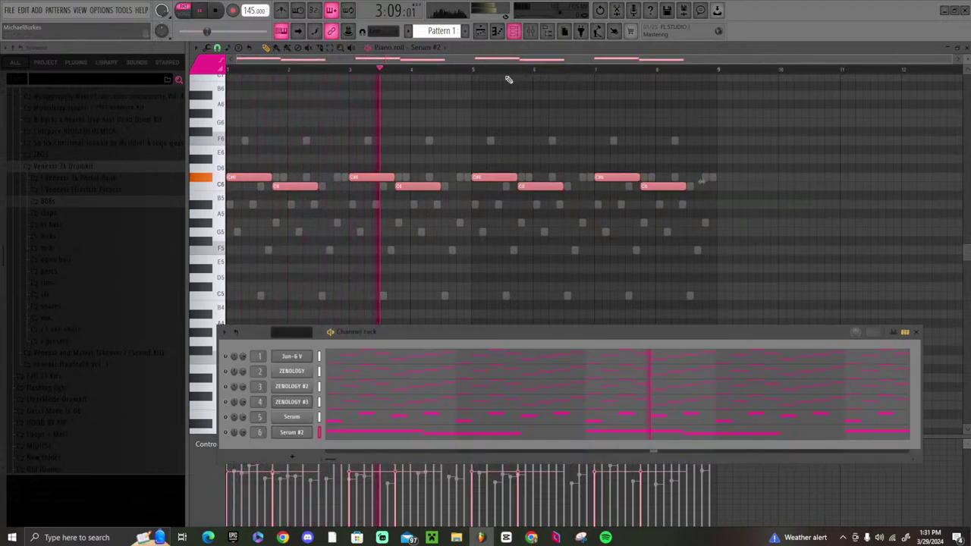
{"action": "left_click", "coordinate": [282, 455]}
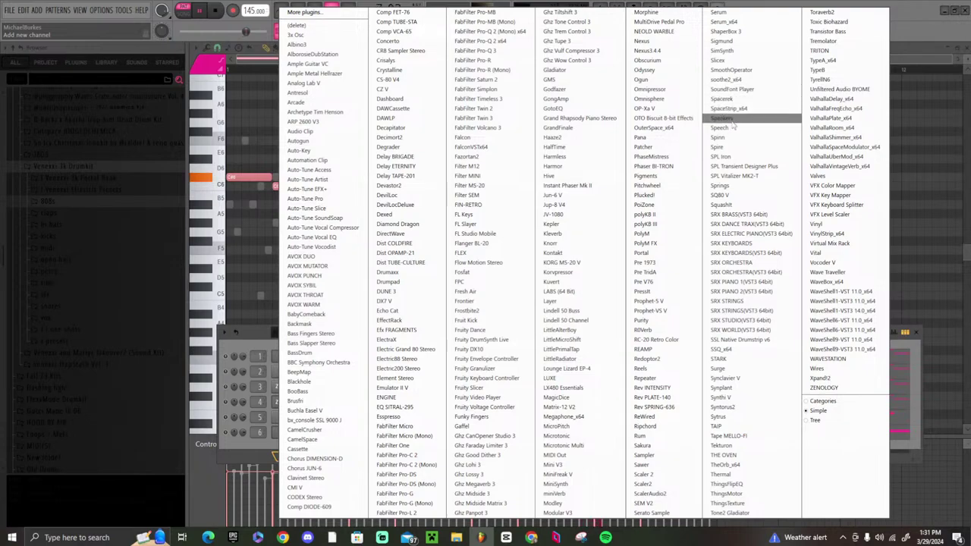
{"action": "left_click", "coordinate": [735, 197]}
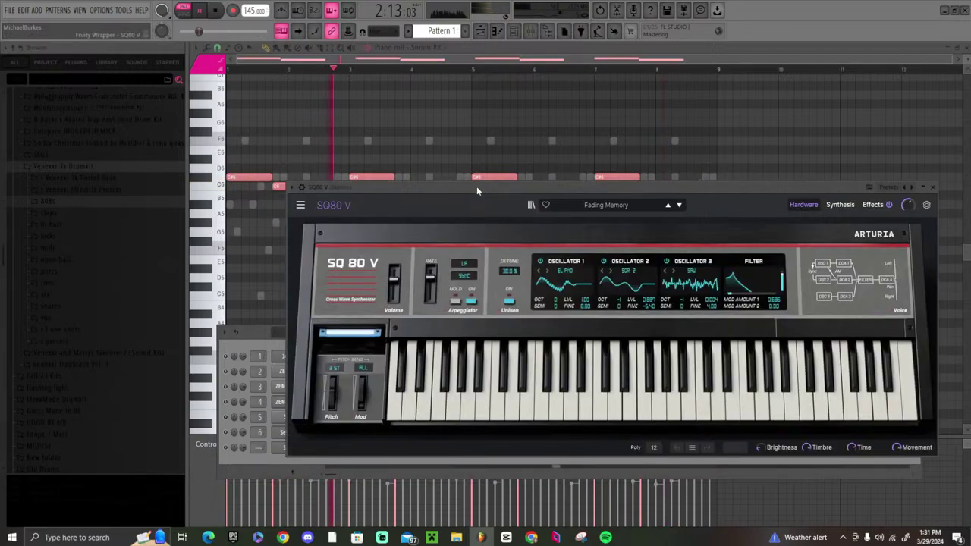
- Audition the SQ80 V presets, load SQ-STR, and close the instrument window
{"action": "left_click", "coordinate": [628, 211]}
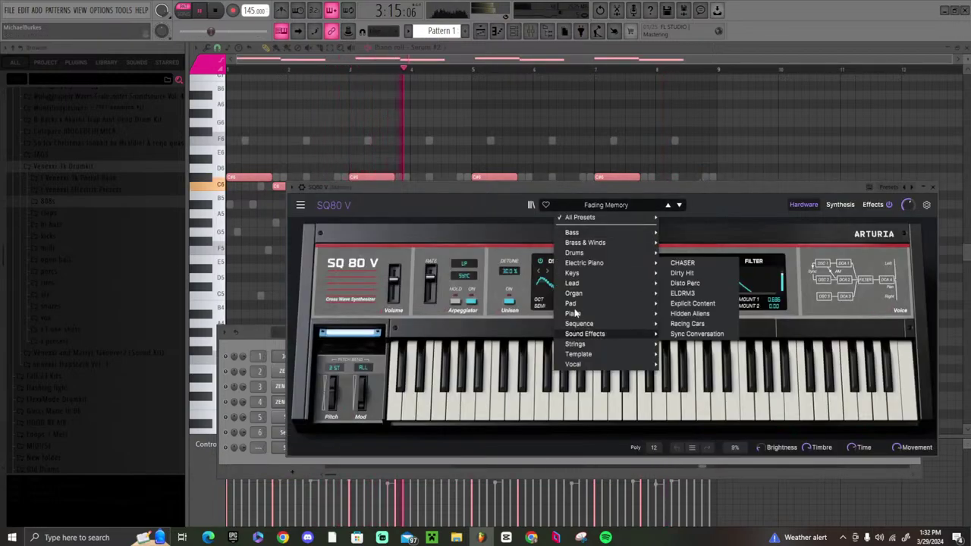
{"action": "mouse_move", "coordinate": [654, 278]}
{"action": "left_click", "coordinate": [681, 263]}
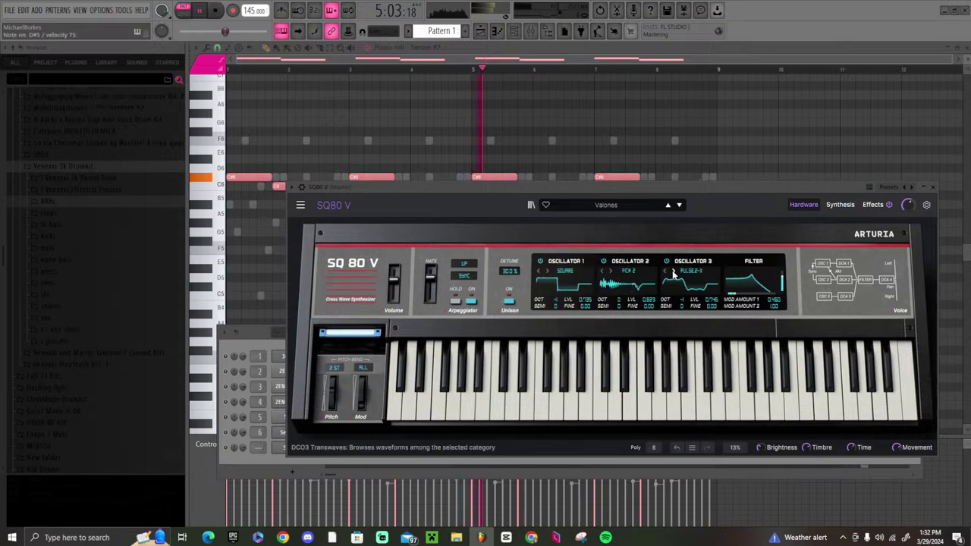
{"action": "left_click", "coordinate": [667, 205]}
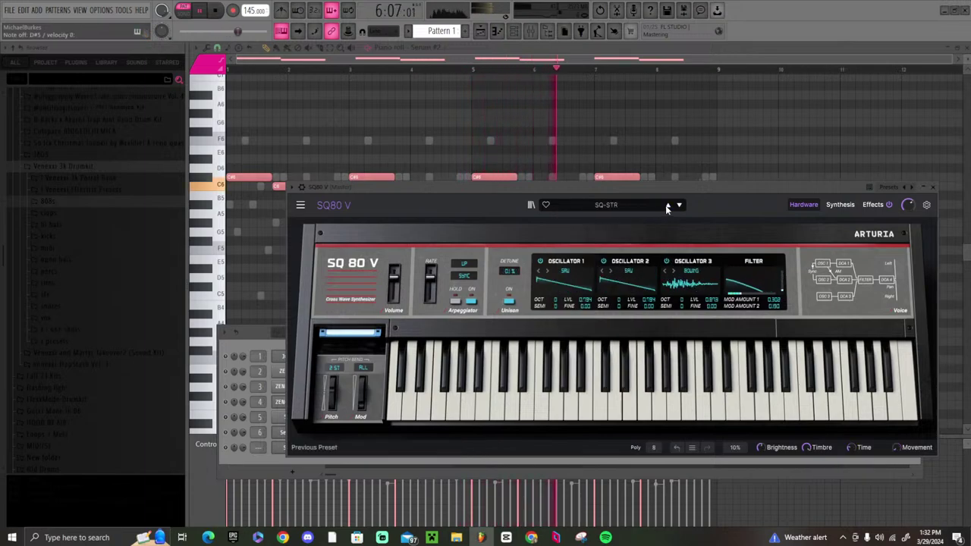
{"action": "left_click", "coordinate": [933, 188]}
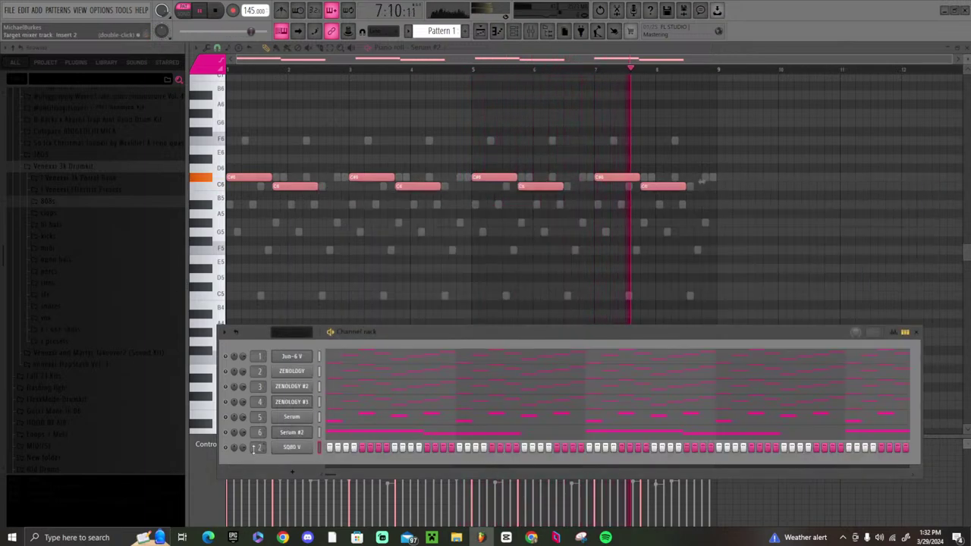
- Open the SQ80 V channel's piano roll and stop playback
{"action": "right_click", "coordinate": [273, 447]}
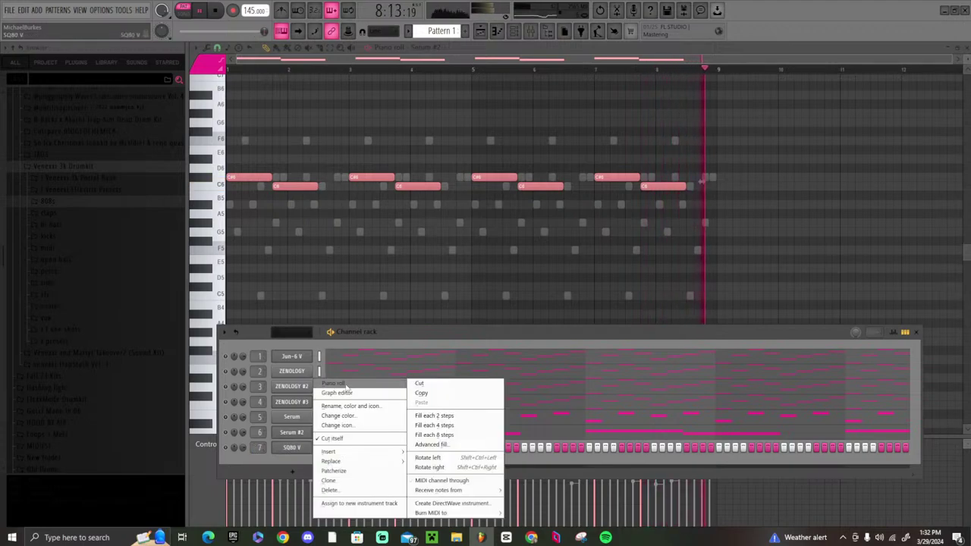
{"action": "left_click", "coordinate": [341, 379]}
{"action": "key", "text": "space"}
- Try a staggered descending run of three-beat C#6, C6, A#5 and G#5 notes from the start of bar 1
{"action": "left_click_drag", "start_coordinate": [246, 186], "coordinate": [247, 174]}
{"action": "left_click", "coordinate": [234, 188]}
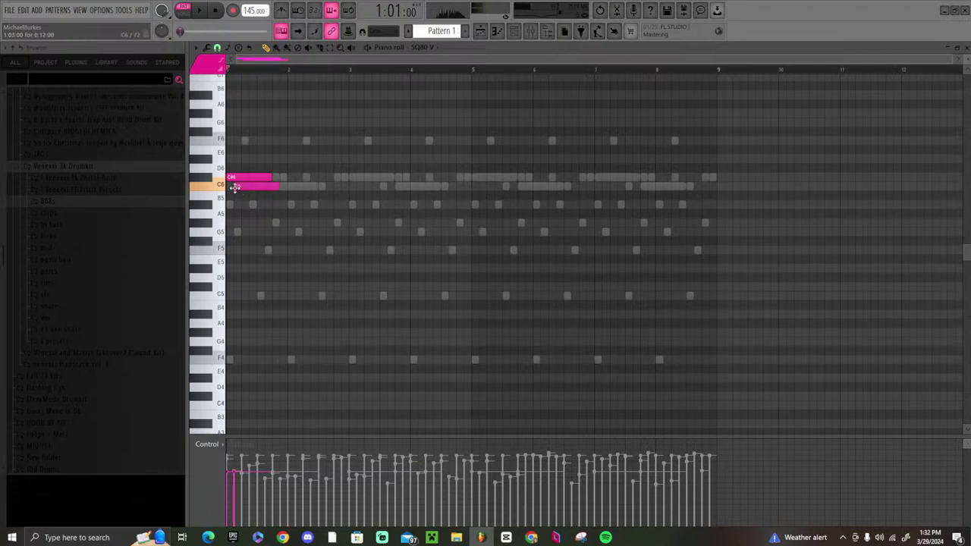
{"action": "left_click", "coordinate": [241, 204]}
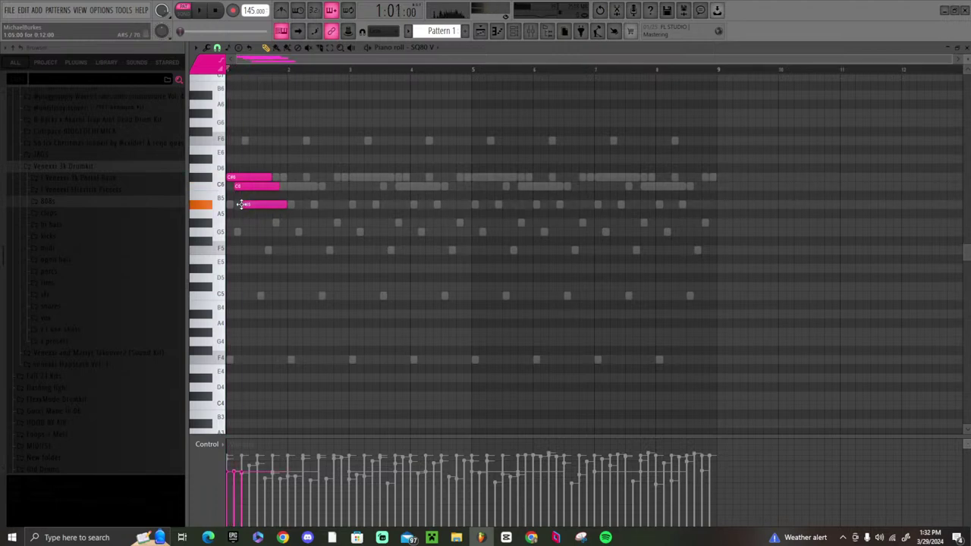
{"action": "left_click", "coordinate": [242, 231]}
{"action": "left_click_drag", "start_coordinate": [241, 231], "coordinate": [251, 220]}
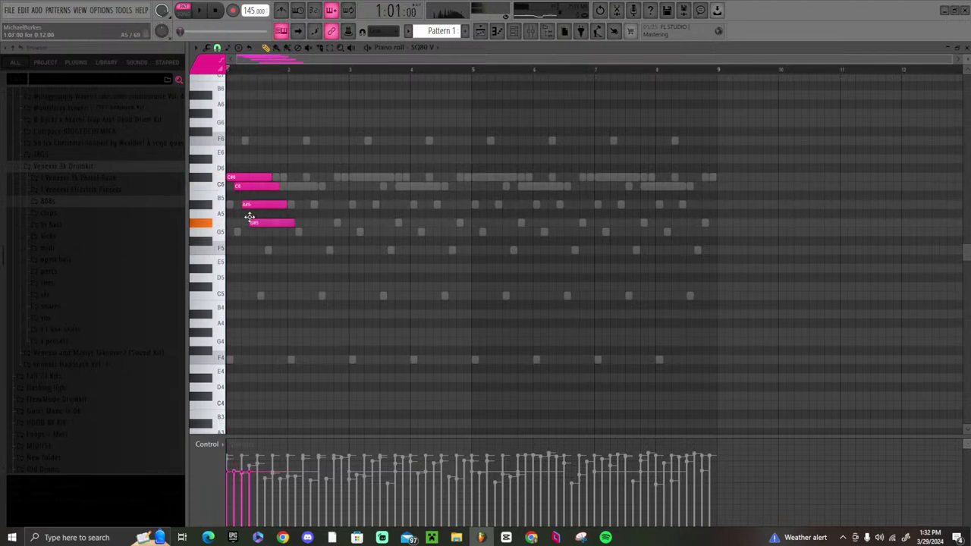
{"action": "right_click", "coordinate": [251, 221]}
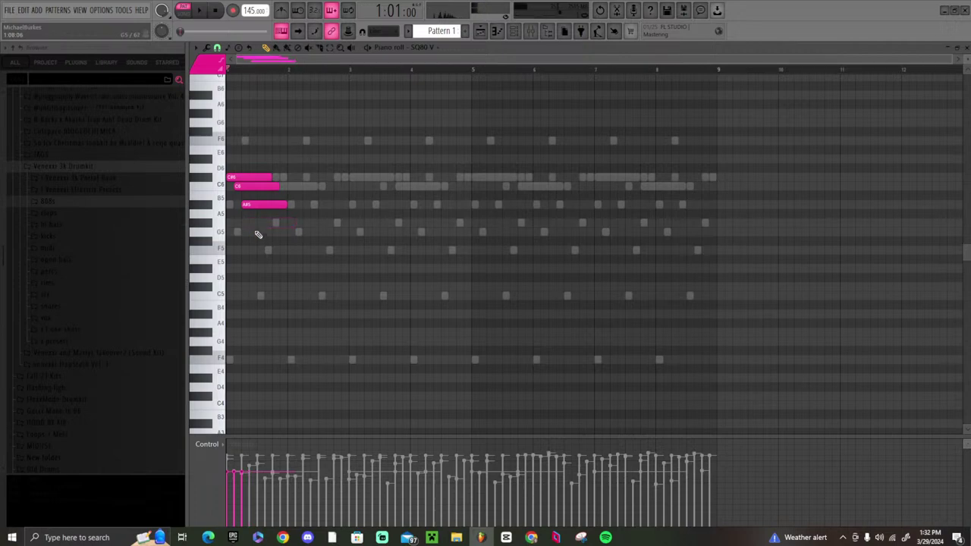
- Try a phrase of short C#6 and C6 notes leading into a long C5 note that ends at bar 3
{"action": "left_click", "coordinate": [259, 295]}
{"action": "key", "text": "space"}
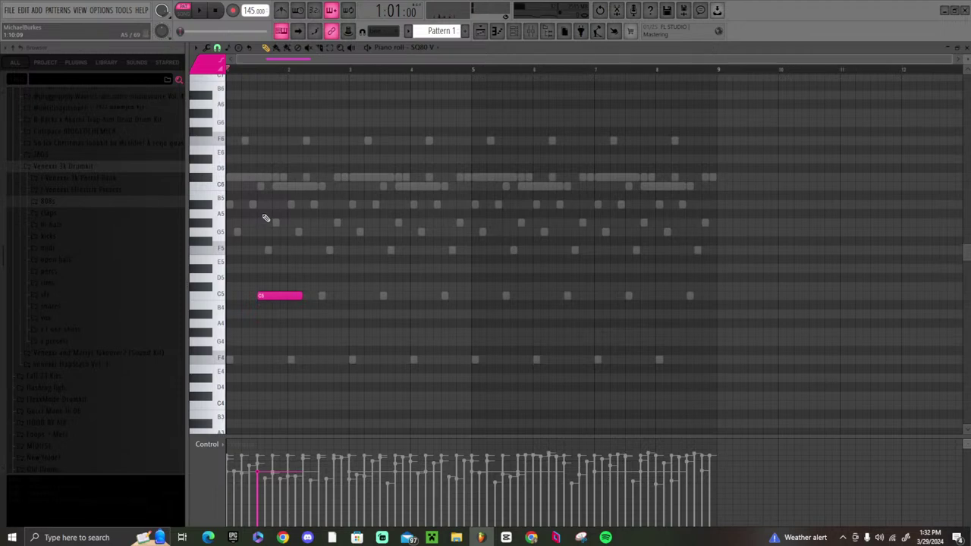
{"action": "left_click", "coordinate": [248, 179]}
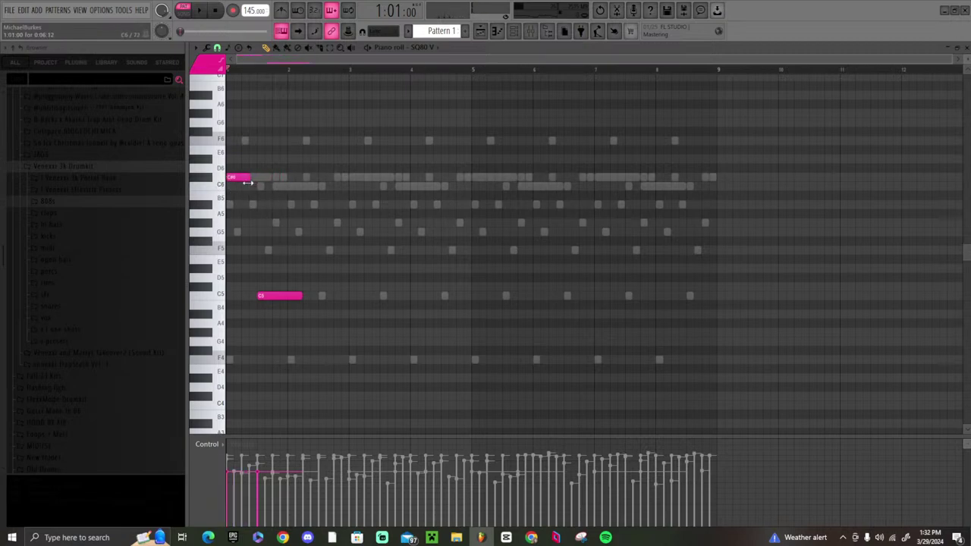
{"action": "left_click", "coordinate": [254, 187]}
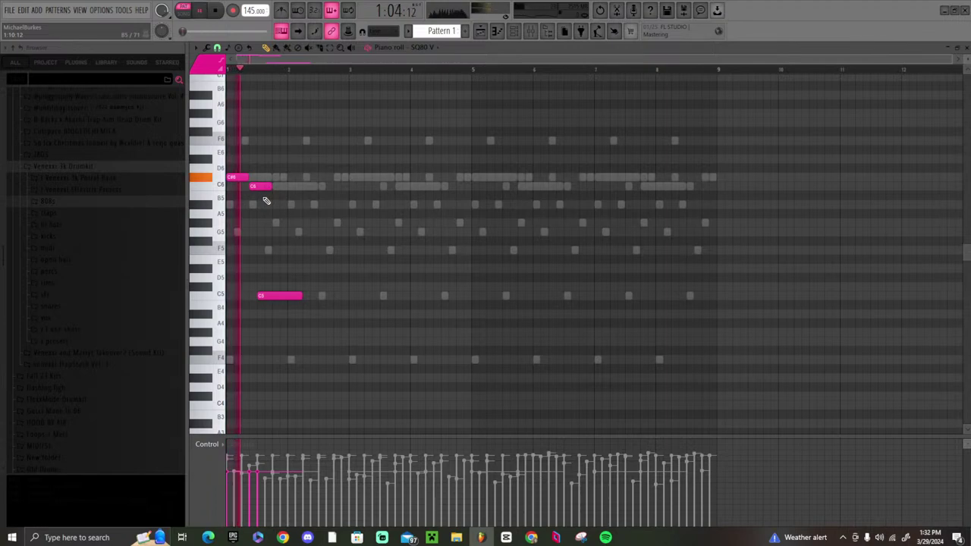
{"action": "left_click_drag", "start_coordinate": [258, 186], "coordinate": [249, 187]}
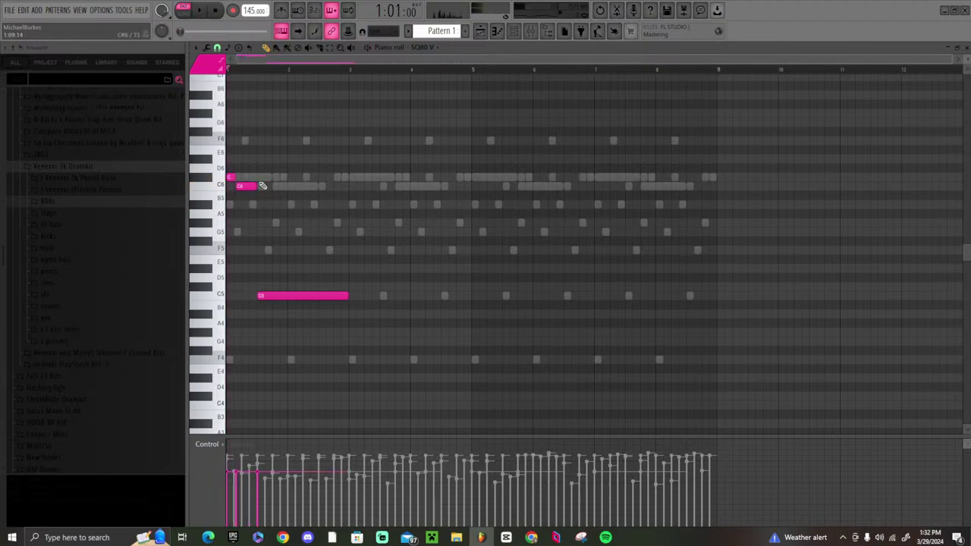
- Try moving the C6 note to start two steps into bar 1, directly after the short C#6
{"action": "left_click", "coordinate": [218, 48]}
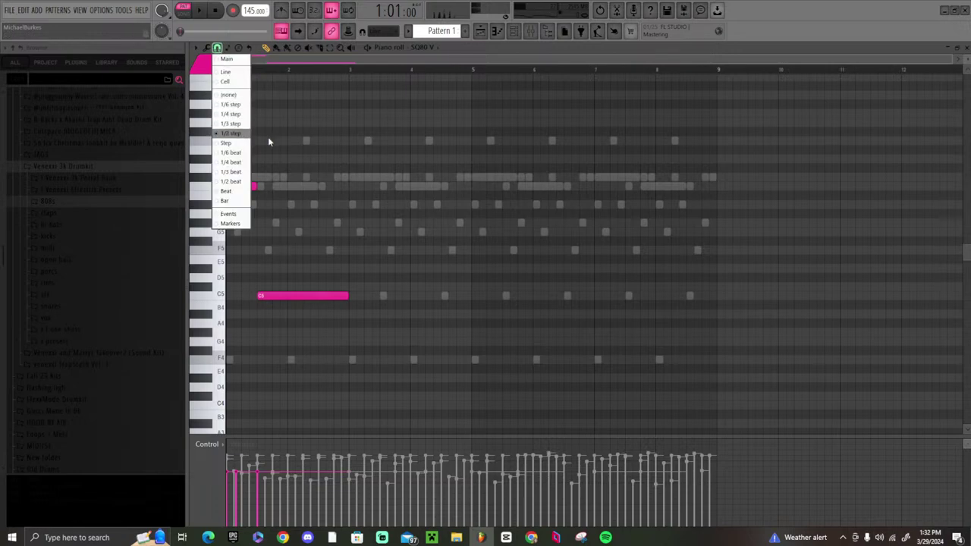
{"action": "left_click", "coordinate": [258, 163]}
{"action": "scroll", "coordinate": [255, 77], "scroll_direction": "up", "scroll_amount": 4}
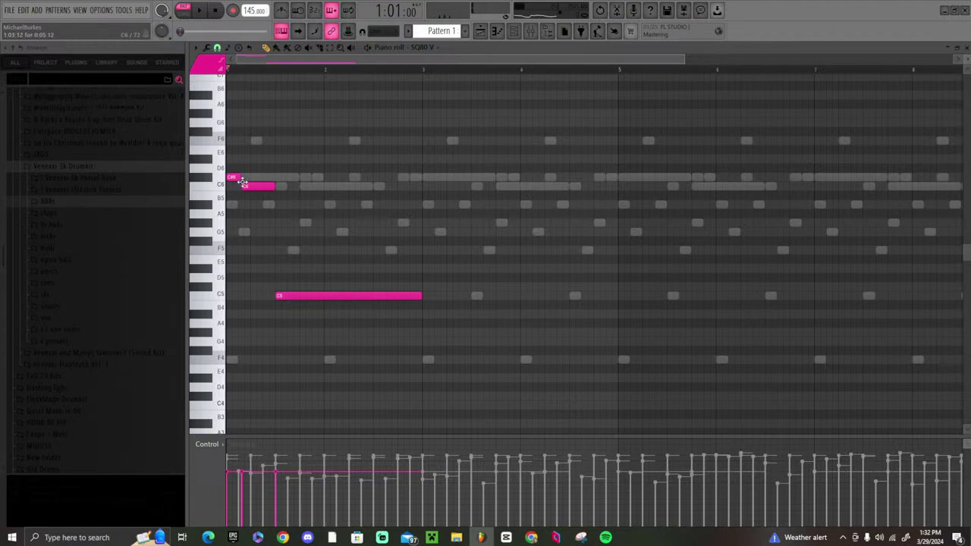
{"action": "left_click_drag", "start_coordinate": [249, 185], "coordinate": [244, 185]}
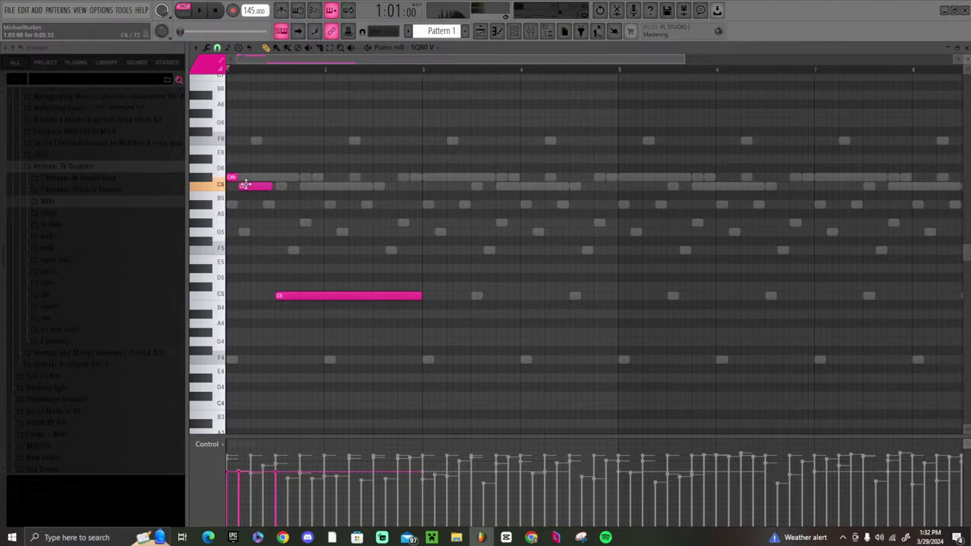
{"action": "left_click", "coordinate": [251, 207]}
{"action": "right_click", "coordinate": [250, 205]}
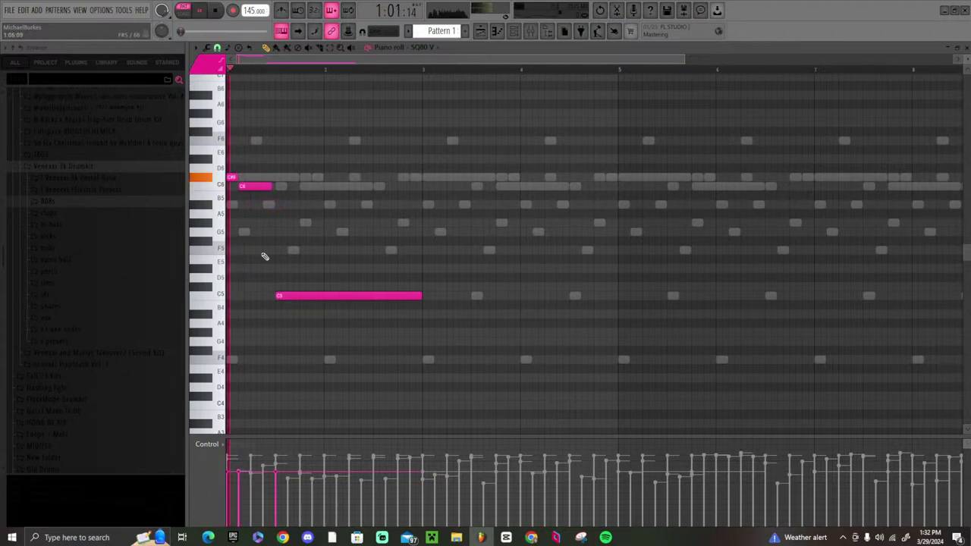
- Try starting the C5 earlier with a long C#5 after it, make the notes legato, and remove the C#5
{"action": "left_click_drag", "start_coordinate": [288, 295], "coordinate": [266, 293]}
{"action": "left_click", "coordinate": [277, 287]}
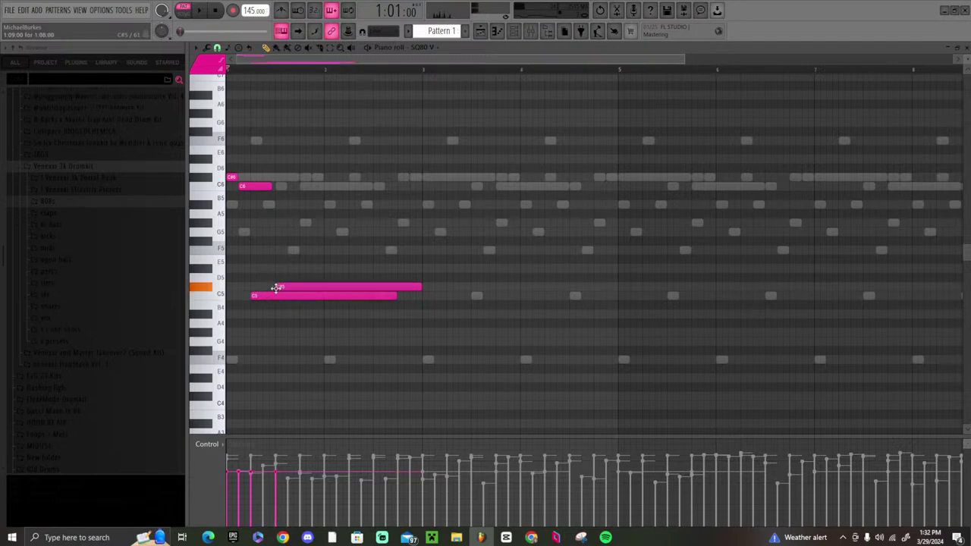
{"action": "left_click_drag", "start_coordinate": [326, 286], "coordinate": [310, 286]}
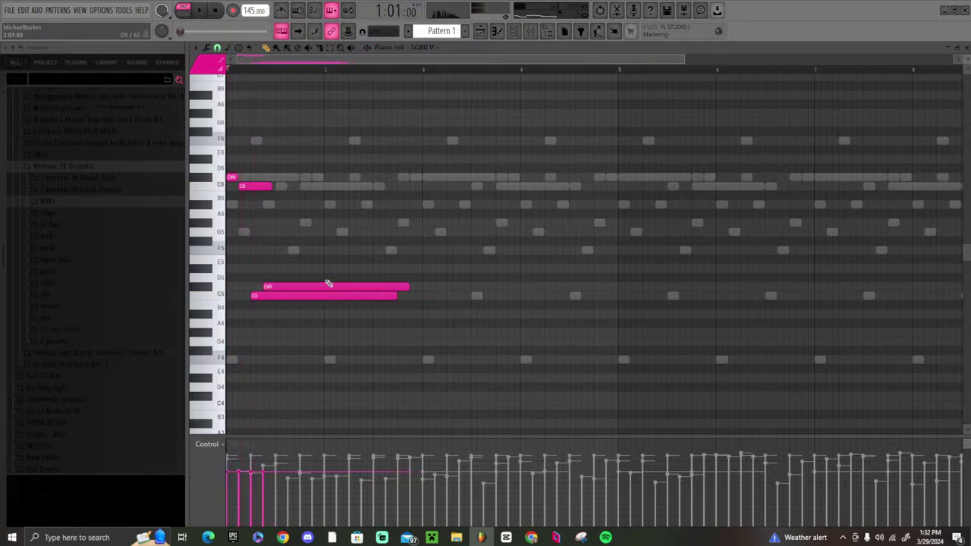
{"action": "key", "text": "ctrl+l"}
{"action": "right_click", "coordinate": [409, 287]}
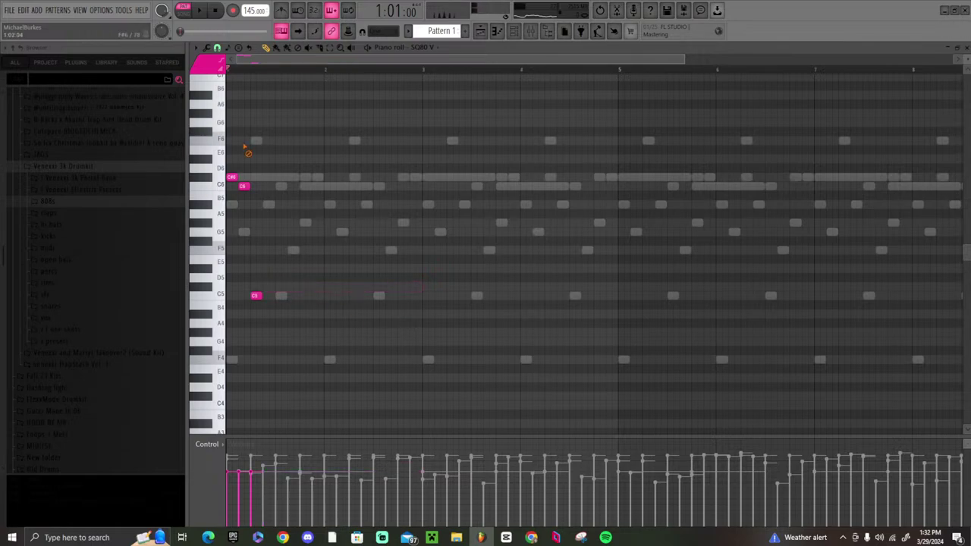
- Replace the remaining notes with a one-step C#6 at bar 1 followed directly by a three-step C6
{"action": "right_click", "coordinate": [232, 178]}
{"action": "right_click", "coordinate": [243, 186]}
{"action": "left_click", "coordinate": [235, 178]}
{"action": "left_click", "coordinate": [238, 186]}
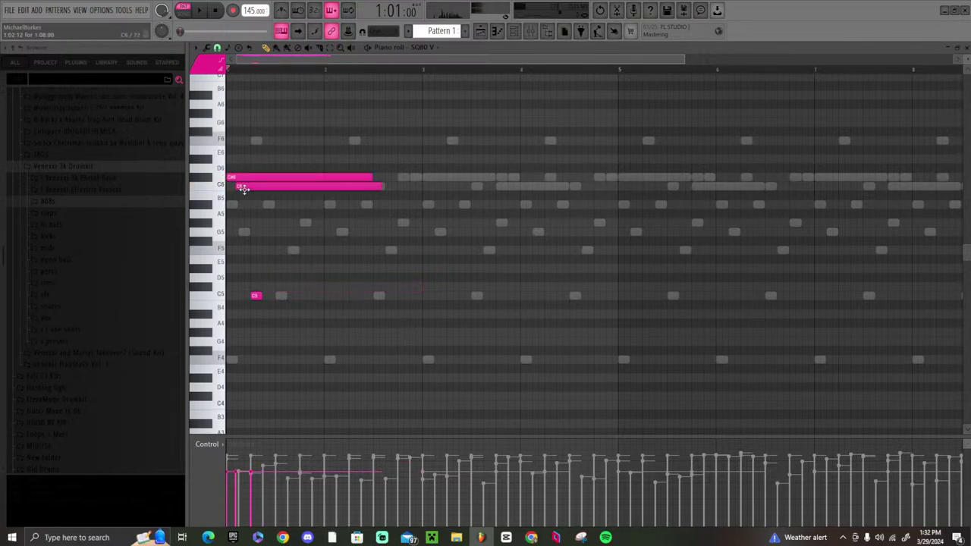
{"action": "right_click", "coordinate": [258, 297]}
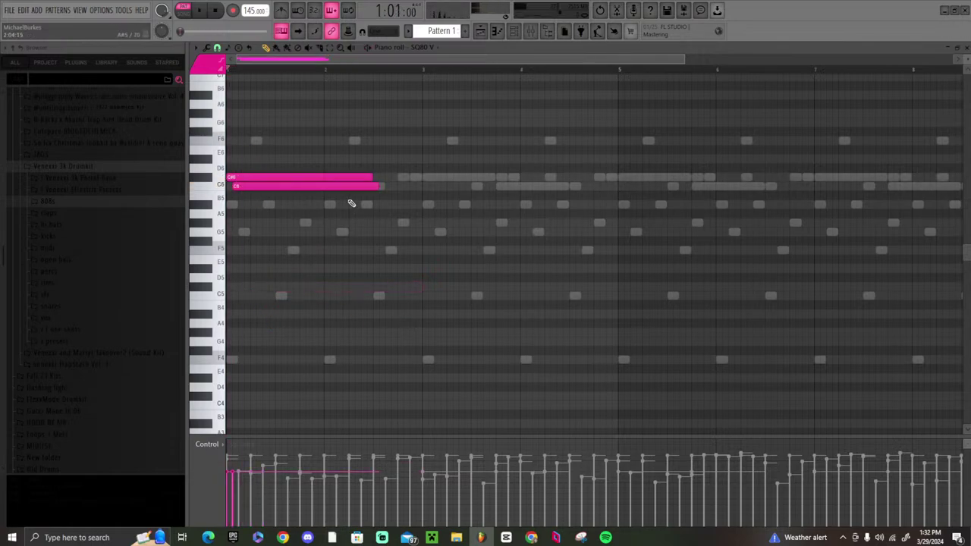
{"action": "left_click_drag", "start_coordinate": [371, 176], "coordinate": [258, 198]}
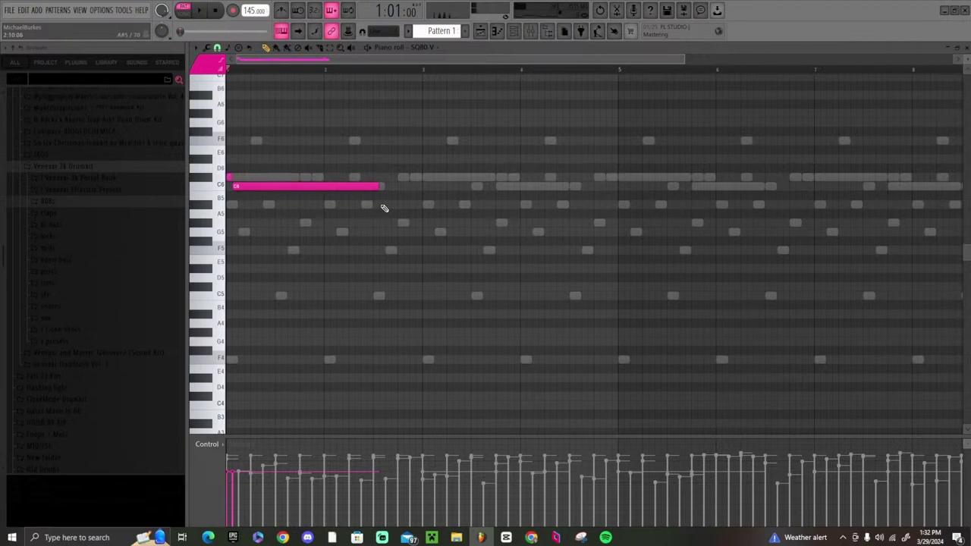
{"action": "left_click_drag", "start_coordinate": [377, 188], "coordinate": [253, 189]}
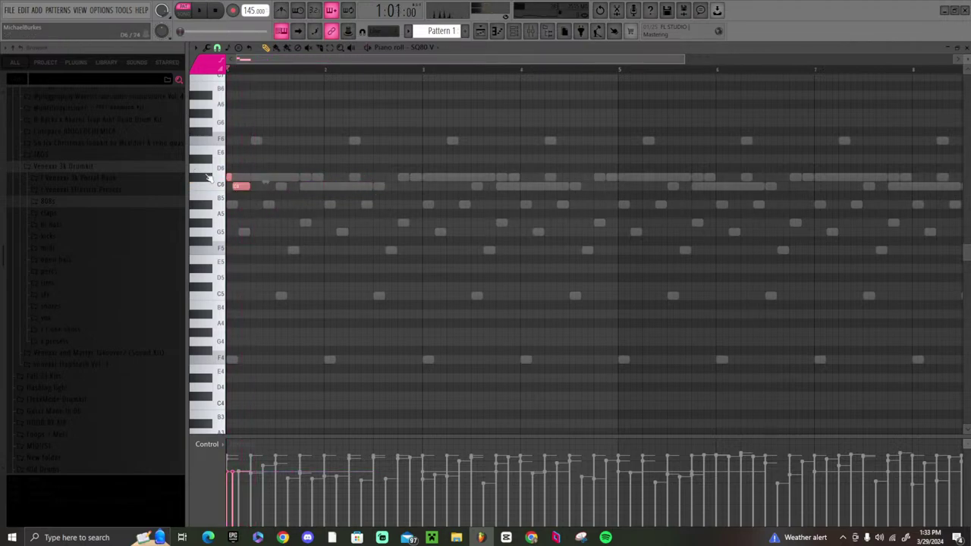
- Repeat the C#6–C6 pair on beats 2, 3 and 4 of bar 1 and start playback
{"action": "left_click", "coordinate": [262, 186]}
{"action": "left_click", "coordinate": [284, 186]}
{"action": "left_click", "coordinate": [309, 186]}
{"action": "left_click", "coordinate": [303, 177]}
{"action": "key", "text": "space"}
- Duplicate the bar 1 phrase into bars 2, 3 and 4, with bars 2 and 4 an octave lower
{"action": "left_click_drag", "start_coordinate": [364, 199], "coordinate": [129, 158]}
{"action": "key", "text": "ctrl+b"}
{"action": "key", "text": "ctrl+Down"}
{"action": "key", "text": "ctrl+b"}
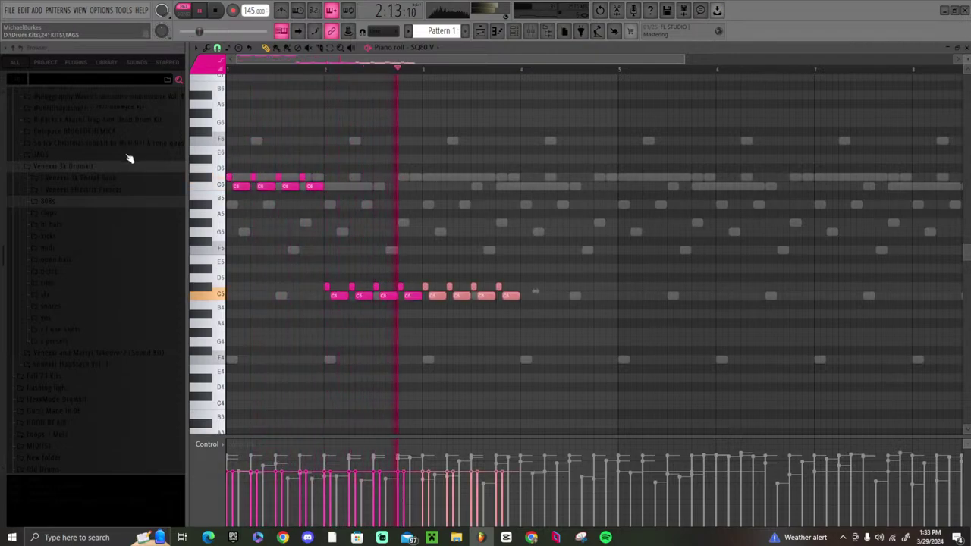
{"action": "key", "text": "ctrl+Up"}
{"action": "key", "text": "ctrl+b"}
{"action": "key", "text": "ctrl+Down"}
- Continue the alternating phrase through bars 5 to 8, with bars 6 and 8 an octave lower, and stop playback
{"action": "key", "text": "ctrl+b"}
{"action": "key", "text": "ctrl+Up"}
{"action": "key", "text": "ctrl+b"}
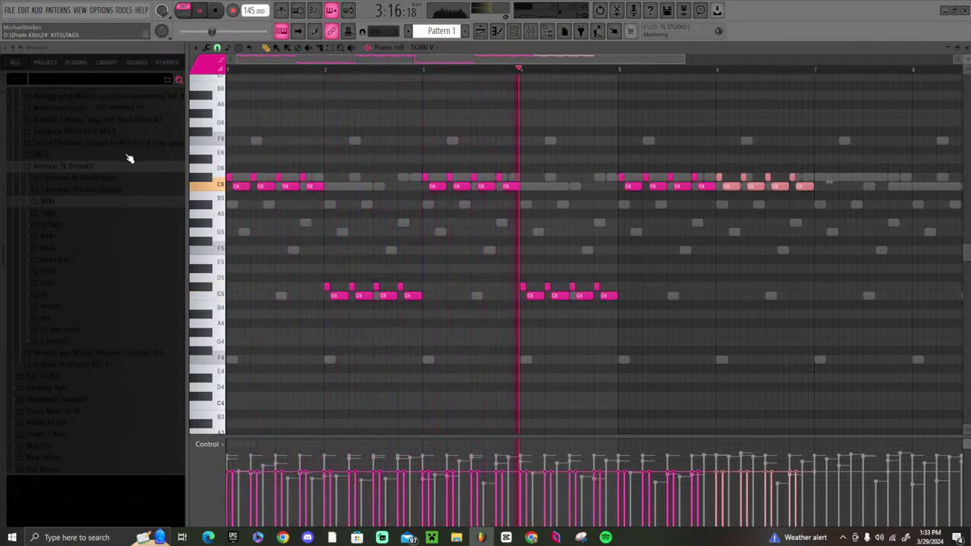
{"action": "key", "text": "ctrl+Down"}
{"action": "key", "text": "ctrl+b"}
{"action": "key", "text": "ctrl+Up"}
{"action": "key", "text": "ctrl+b"}
{"action": "key", "text": "ctrl+Down"}
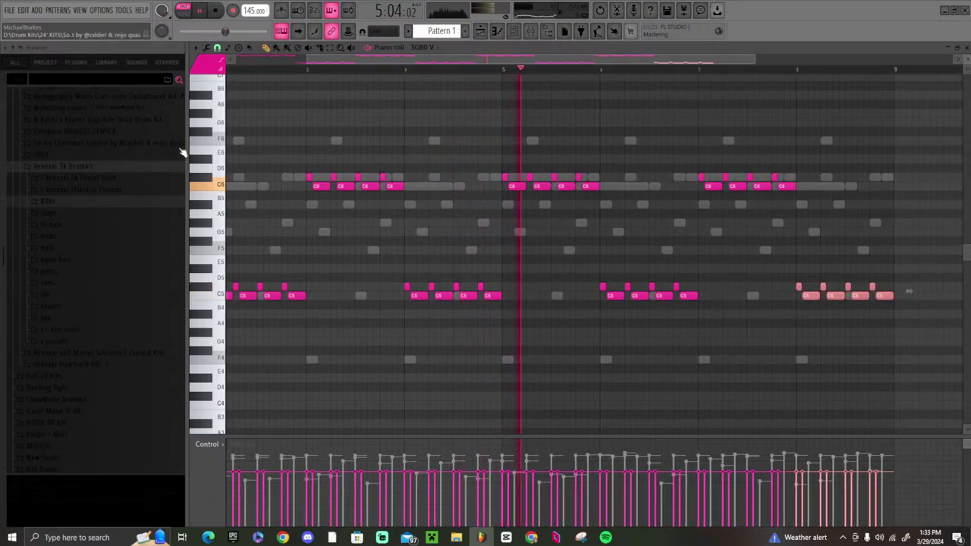
{"action": "key", "text": "space"}
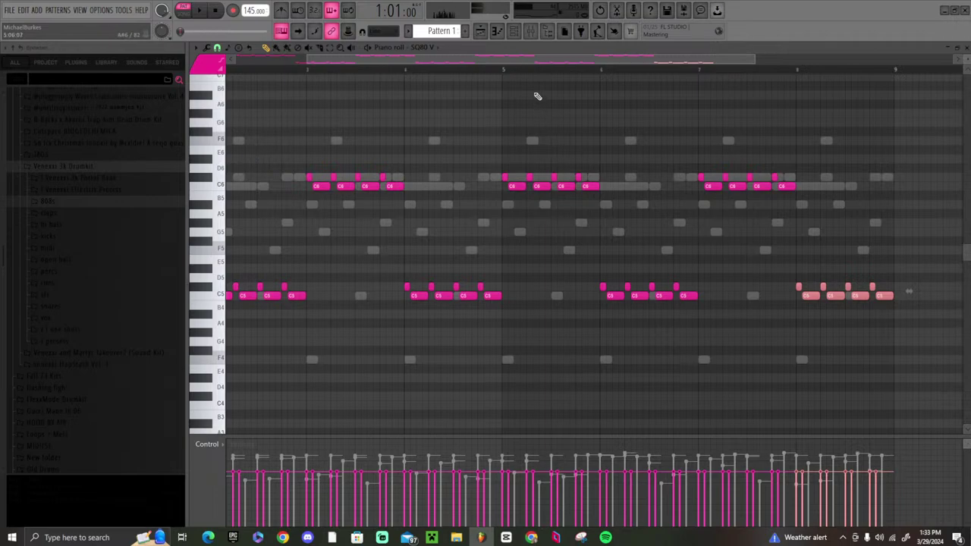
- Select all the SQ80 V notes across the eight bars and lower their velocities slightly
{"action": "scroll", "coordinate": [530, 76], "scroll_direction": "down", "scroll_amount": 3}
{"action": "left_click_drag", "start_coordinate": [742, 346], "coordinate": [227, 136]}
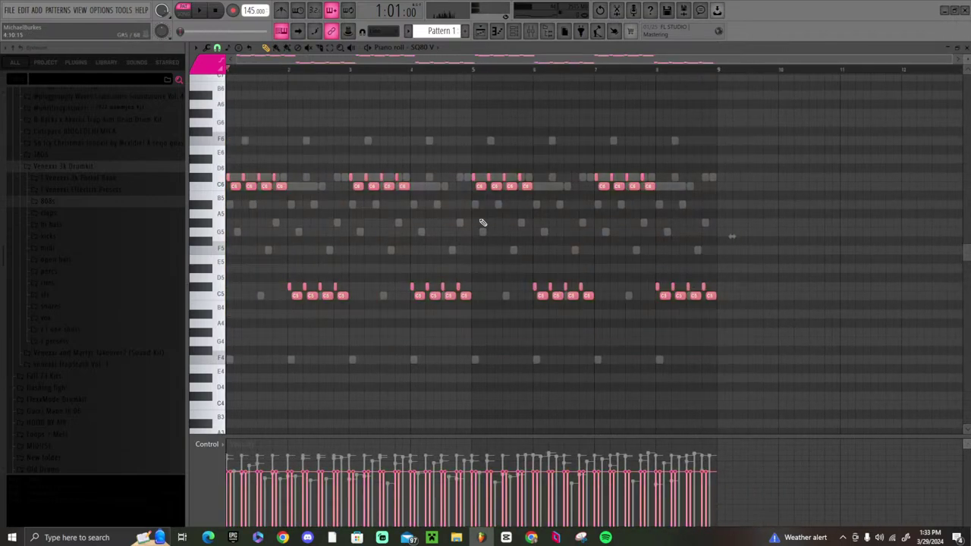
{"action": "scroll", "coordinate": [517, 228], "scroll_direction": "down", "scroll_amount": 2}
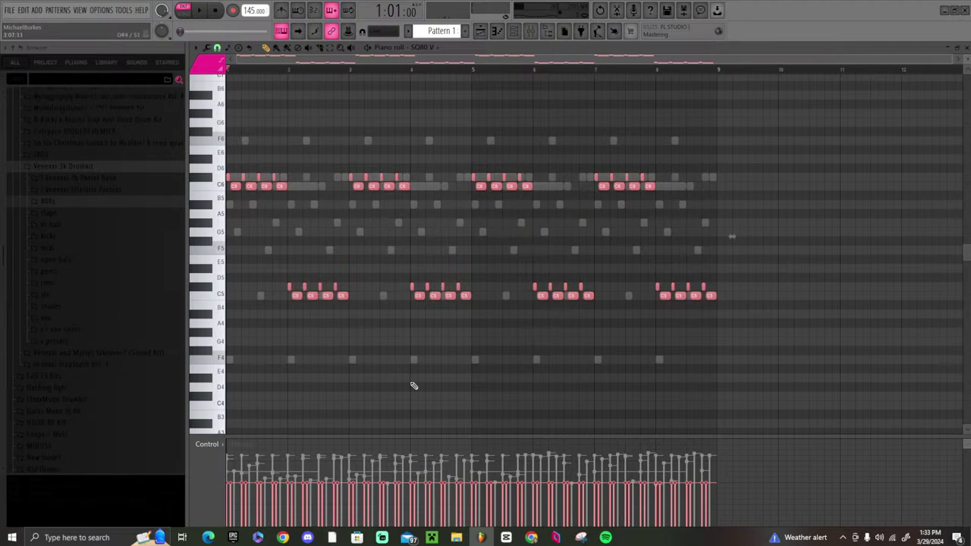
- Audition other SQ80 V presets during playback, settle on Lead Me Out, and close the synth window
{"action": "key", "text": "F6"}
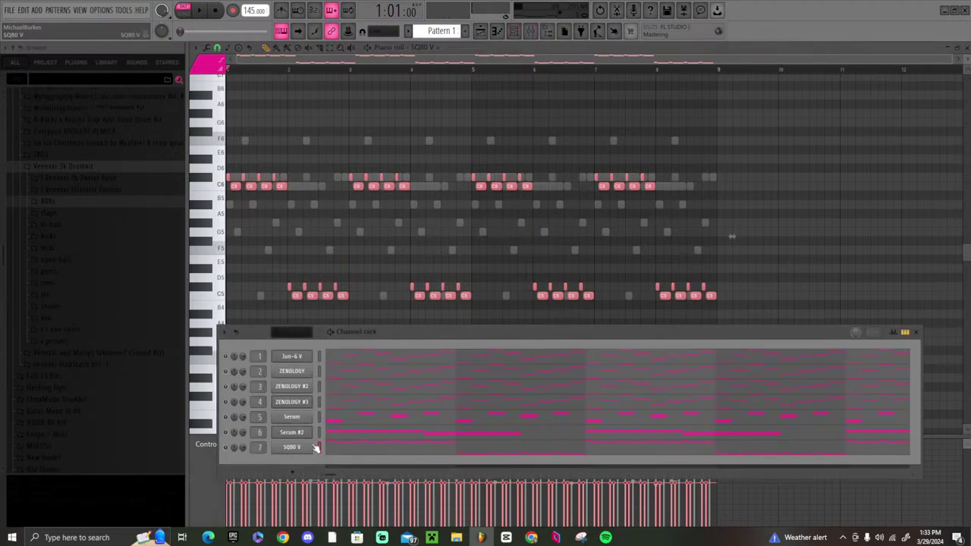
{"action": "left_click", "coordinate": [313, 448]}
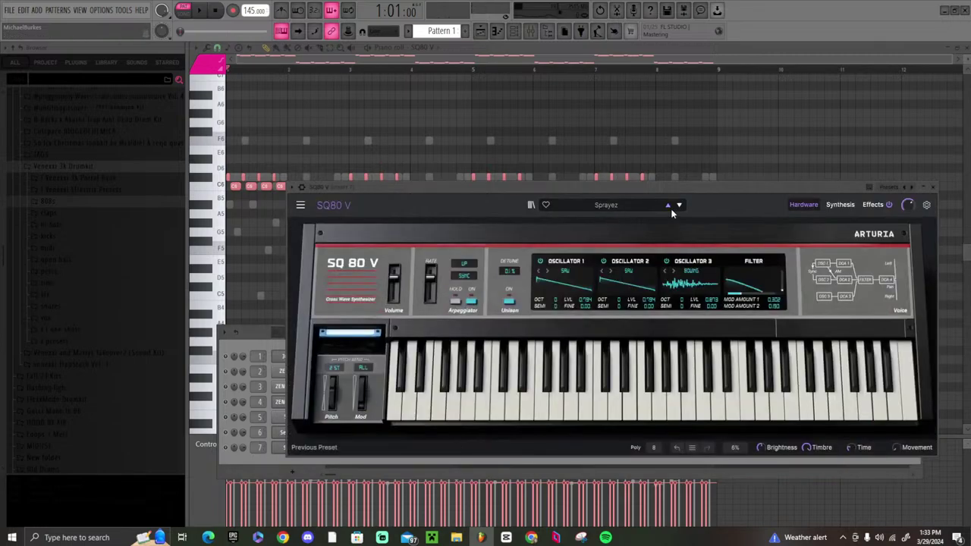
{"action": "left_click", "coordinate": [668, 204]}
{"action": "key", "text": "space"}
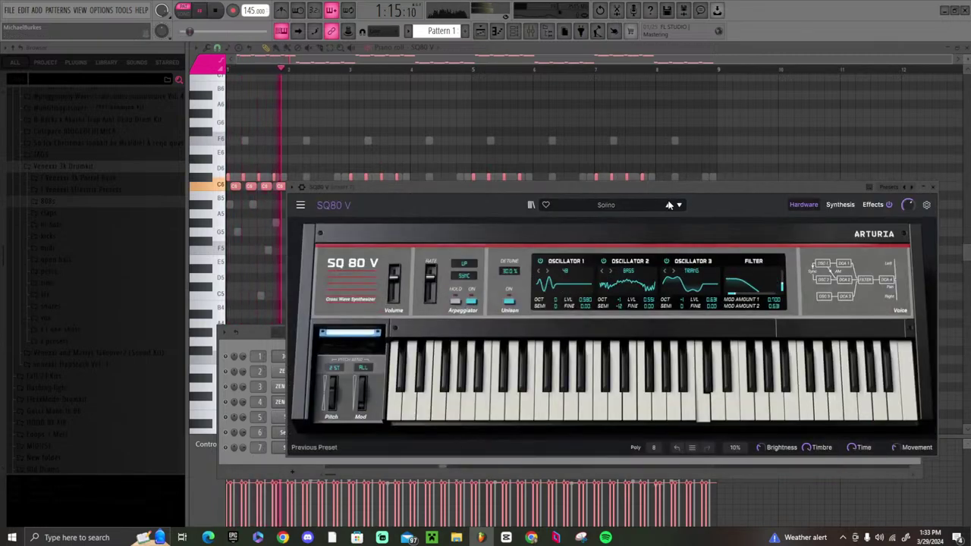
{"action": "left_click", "coordinate": [668, 203]}
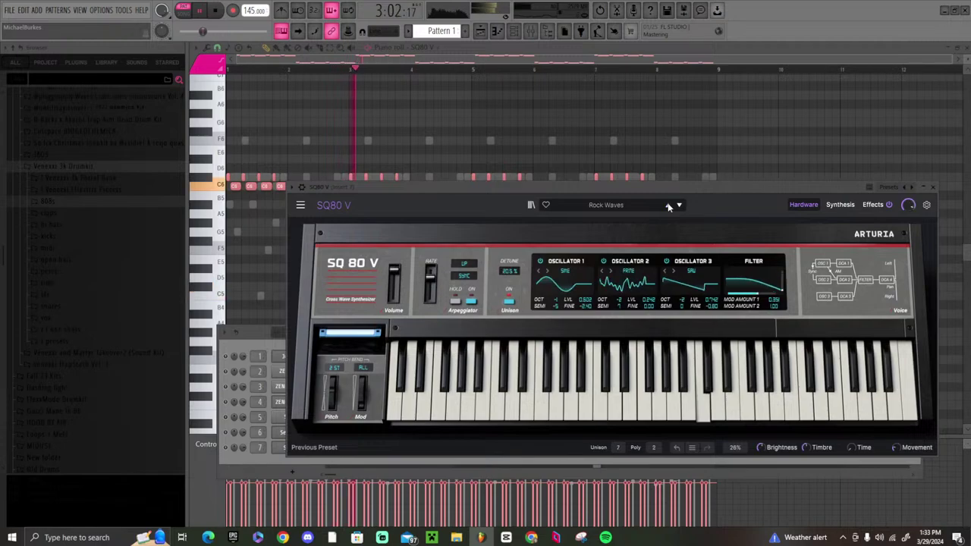
{"action": "left_click", "coordinate": [667, 204]}
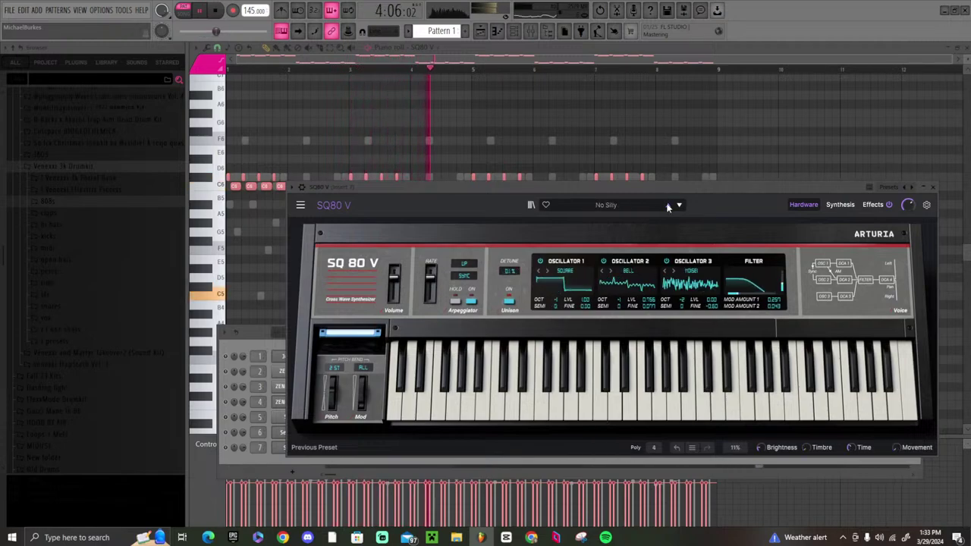
{"action": "left_click", "coordinate": [668, 205]}
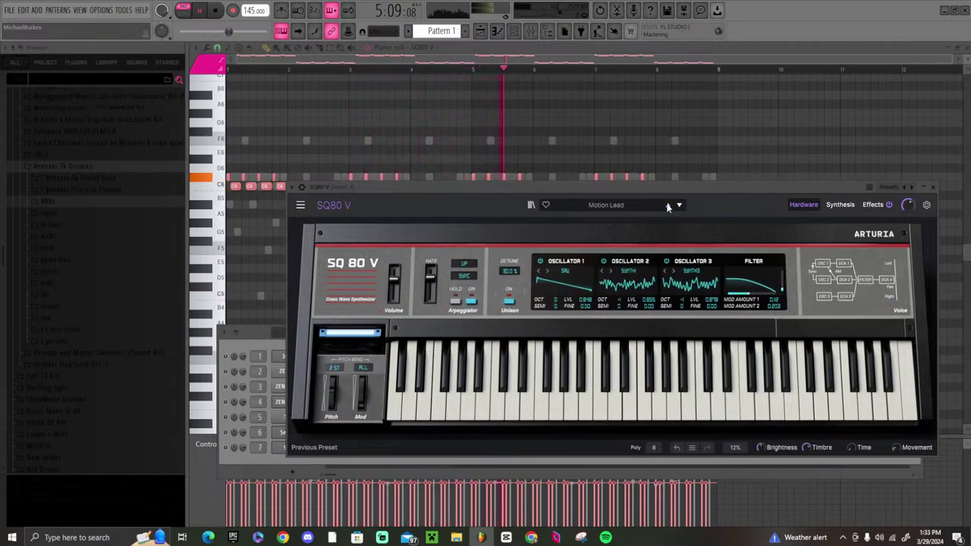
{"action": "left_click", "coordinate": [667, 205]}
{"action": "left_click", "coordinate": [668, 204]}
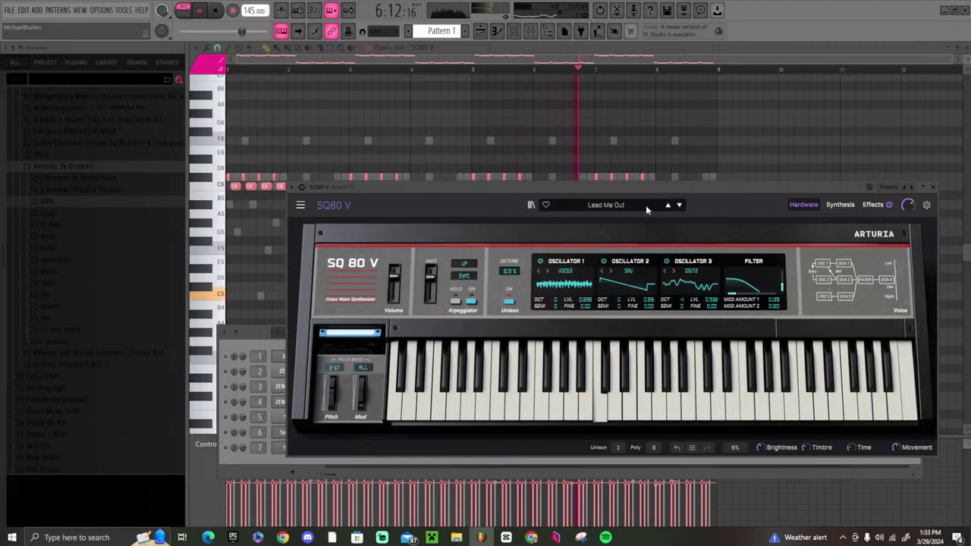
{"action": "left_click", "coordinate": [933, 186]}
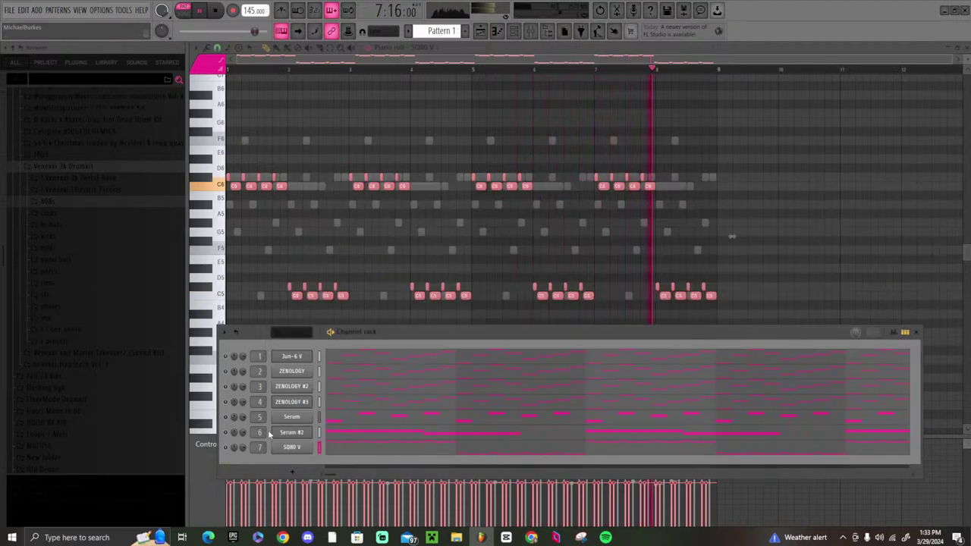
- Lower the SQ80 V's volume on mixer track Insert 7
{"action": "left_click", "coordinate": [533, 34]}
{"action": "left_click_drag", "start_coordinate": [388, 299], "coordinate": [389, 340]}
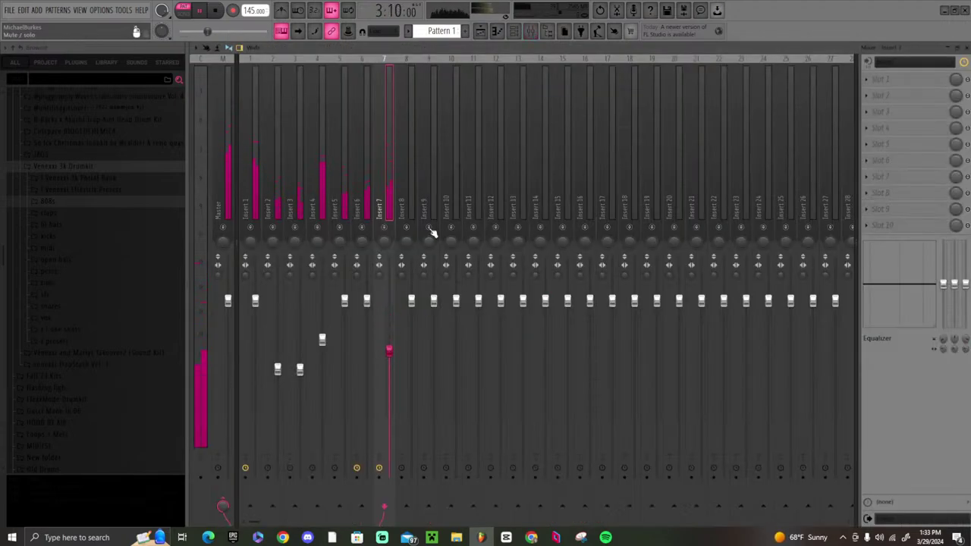
- Clone the ZENOLOGY #3 channel to add another ZENOLOGY layer
{"action": "left_click", "coordinate": [513, 31]}
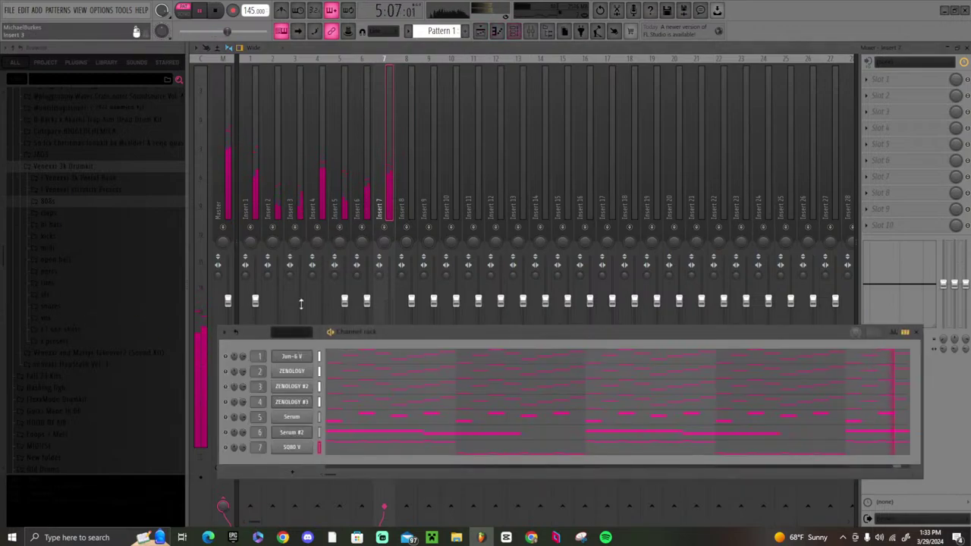
{"action": "right_click", "coordinate": [302, 402]}
{"action": "left_click", "coordinate": [333, 481]}
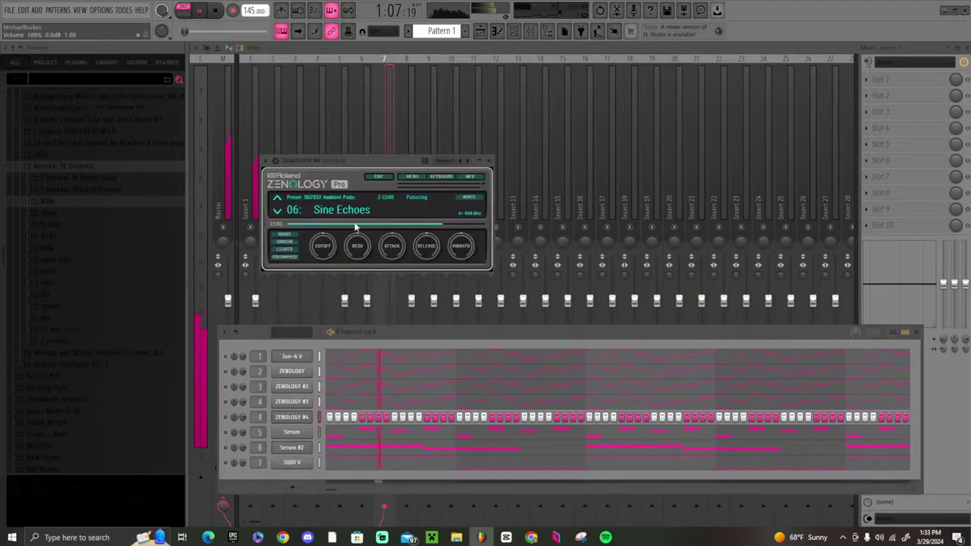
- Open the cloned ZENOLOGY's tone browser and search for brass
{"action": "left_click", "coordinate": [345, 211]}
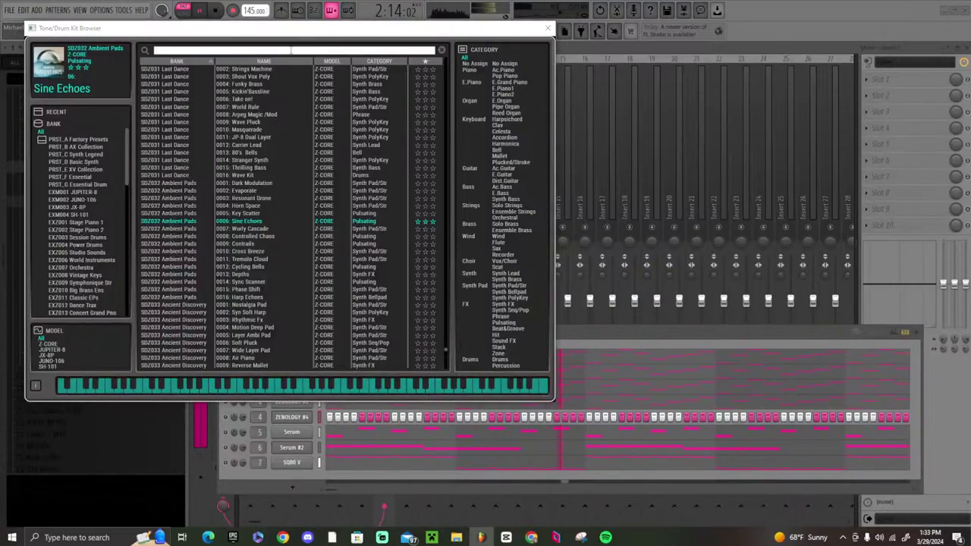
{"action": "type", "text": "brass"}
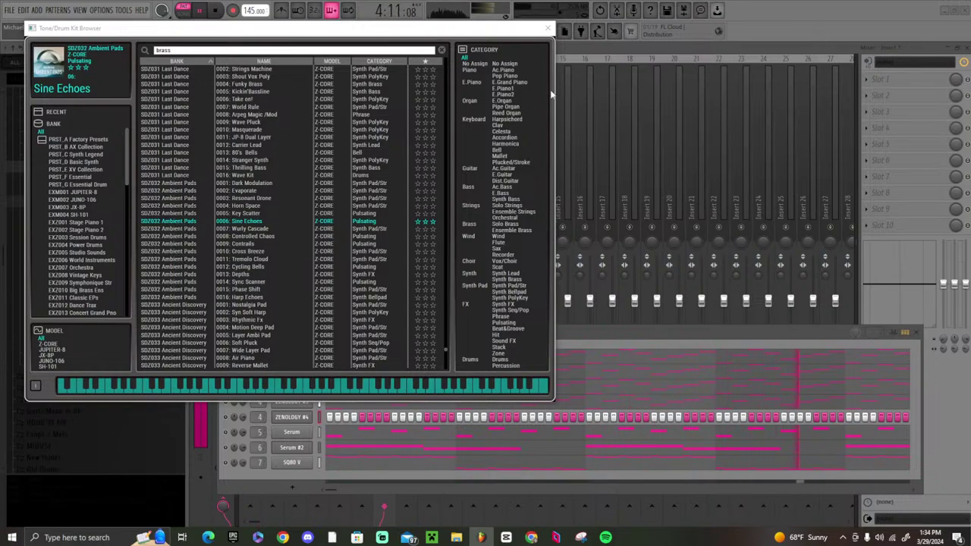
{"action": "type", "text": "S"}
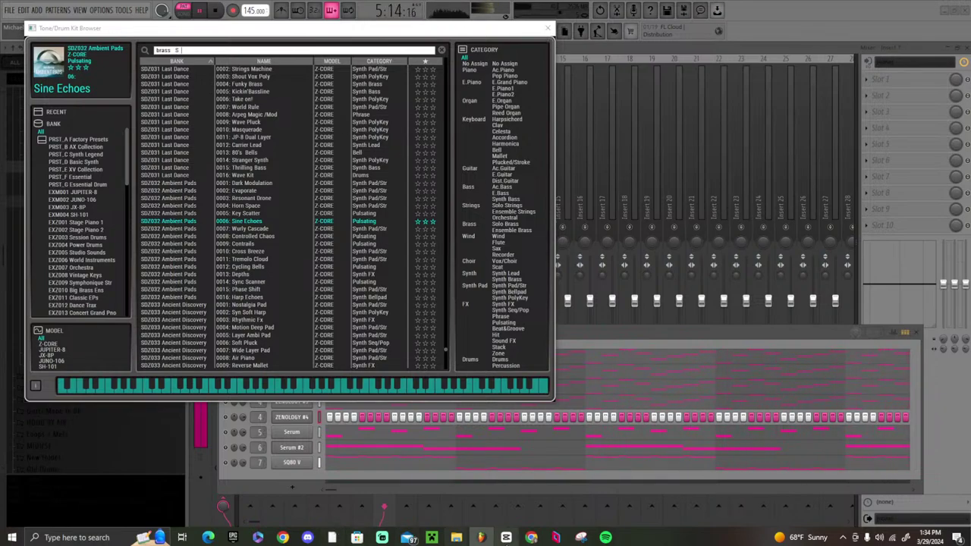
- Try to close the FL Studio window
{"action": "right_click", "coordinate": [481, 537]}
{"action": "key", "text": "Escape"}
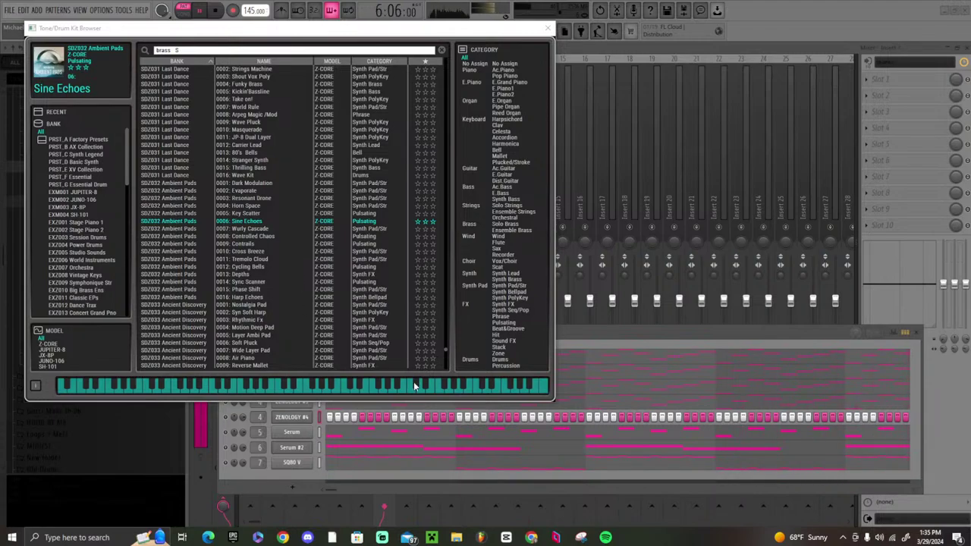
{"action": "right_click", "coordinate": [481, 537]}
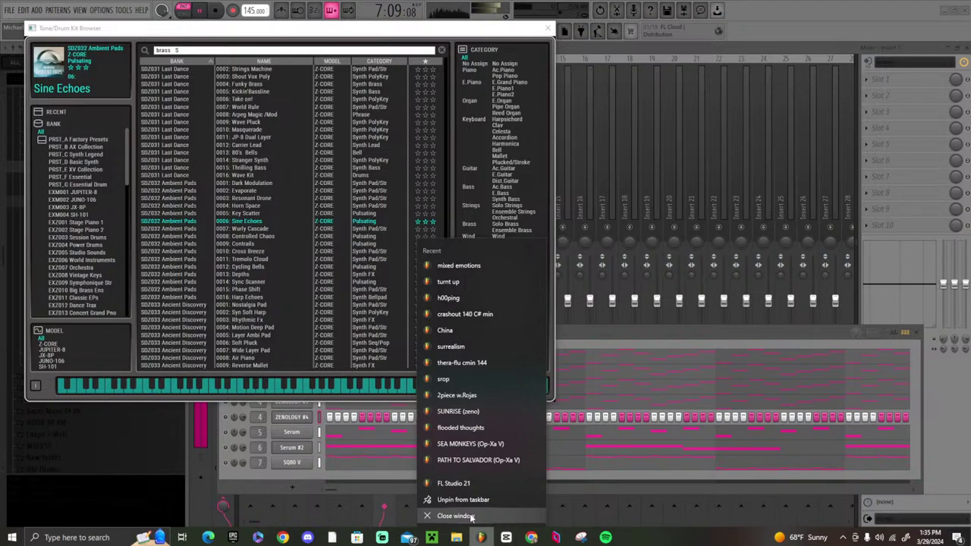
{"action": "left_click", "coordinate": [472, 516]}
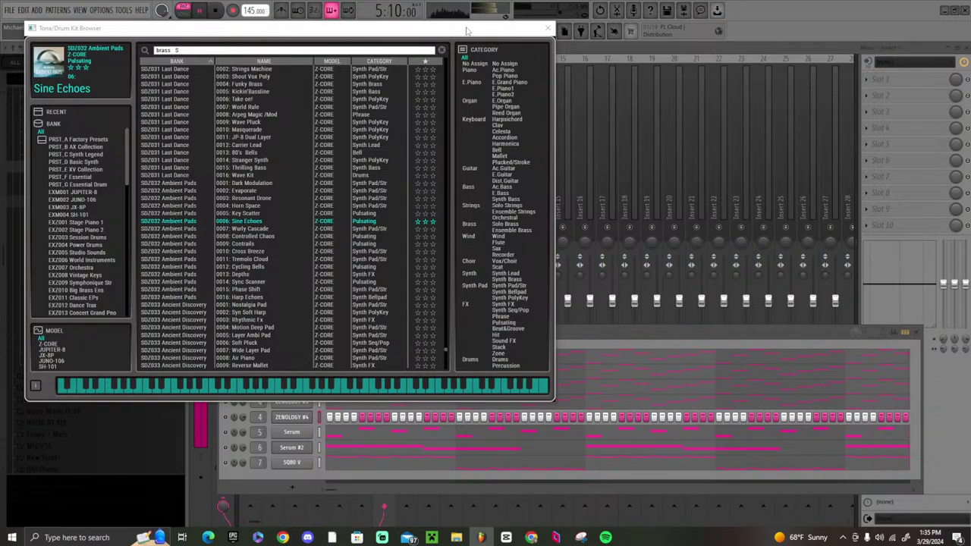
- Clear the search text in the ZENOLOGY tone browser
{"action": "left_click", "coordinate": [202, 49]}
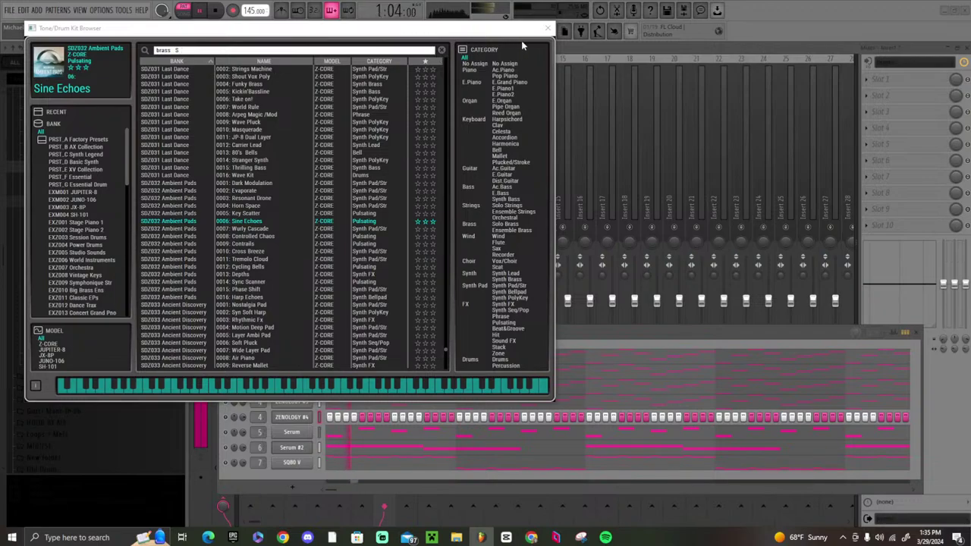
{"action": "key", "text": "ctrl+a"}
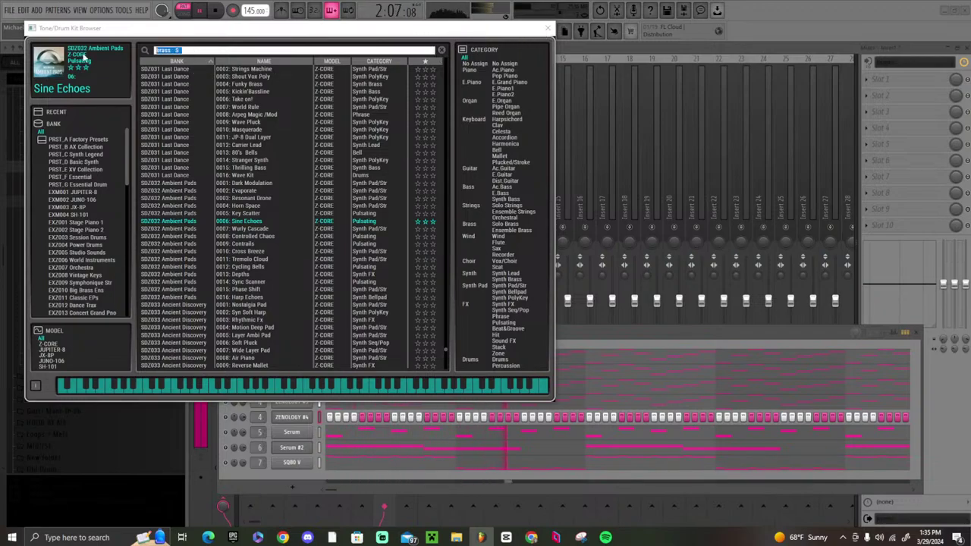
{"action": "key", "text": "BackSpace"}
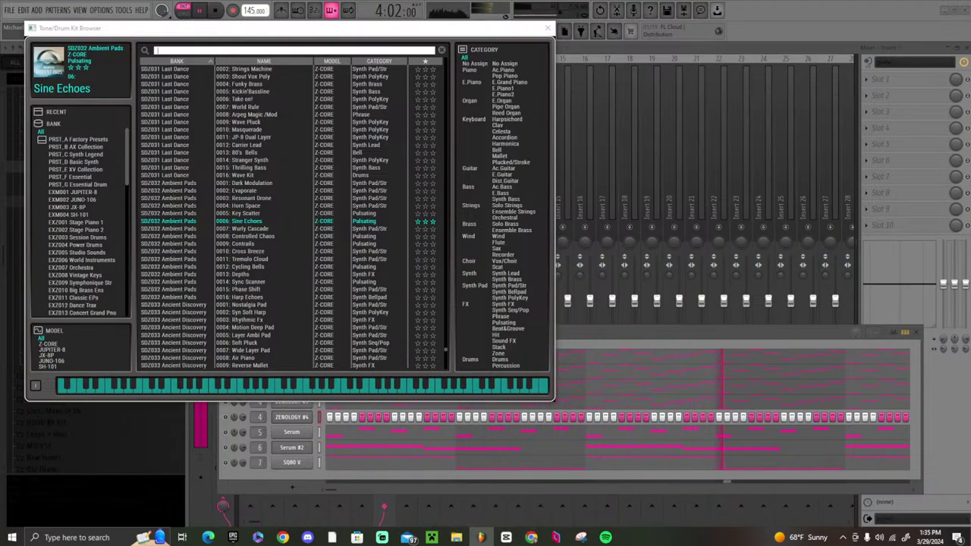
- Minimize and restore FL Studio, and request closing its window again
{"action": "left_click", "coordinate": [480, 538]}
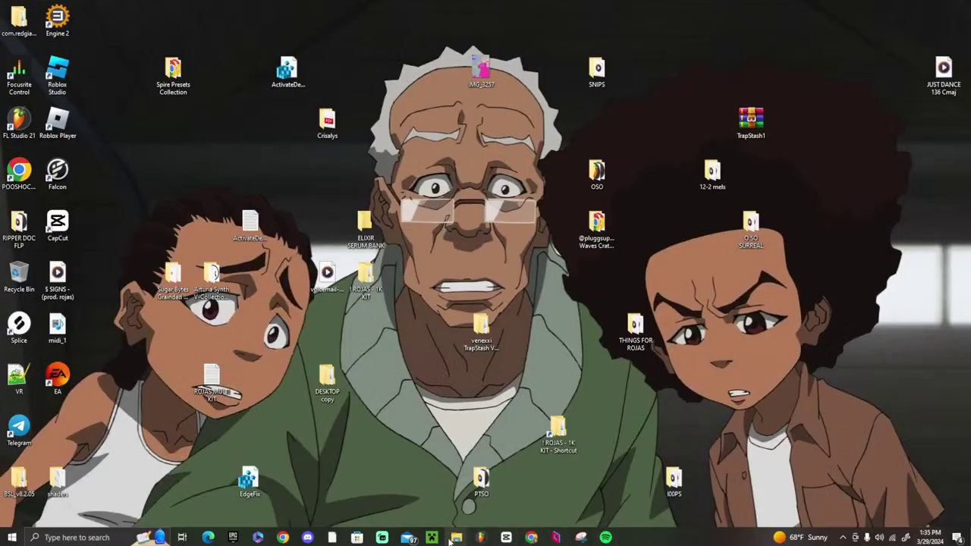
{"action": "left_click", "coordinate": [480, 537]}
{"action": "right_click", "coordinate": [480, 537]}
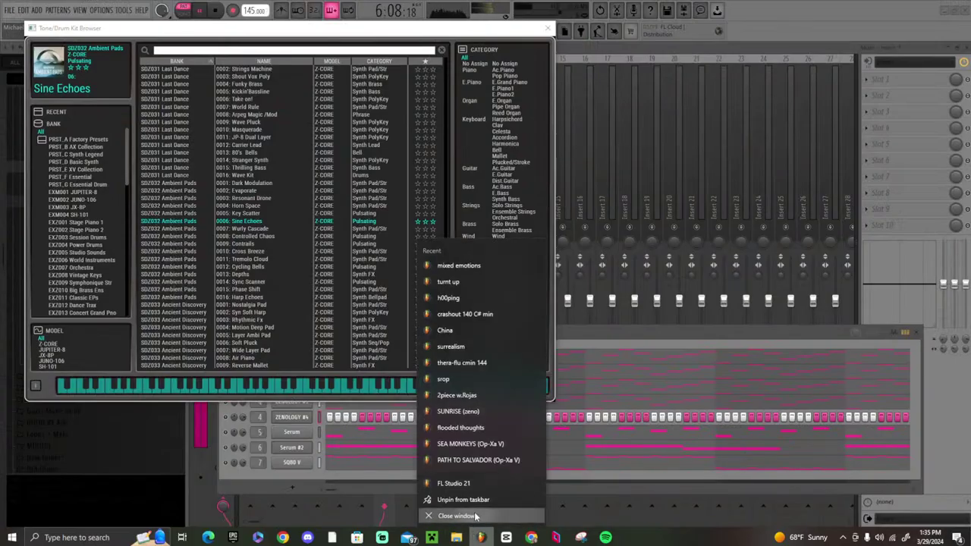
{"action": "left_click", "coordinate": [476, 516]}
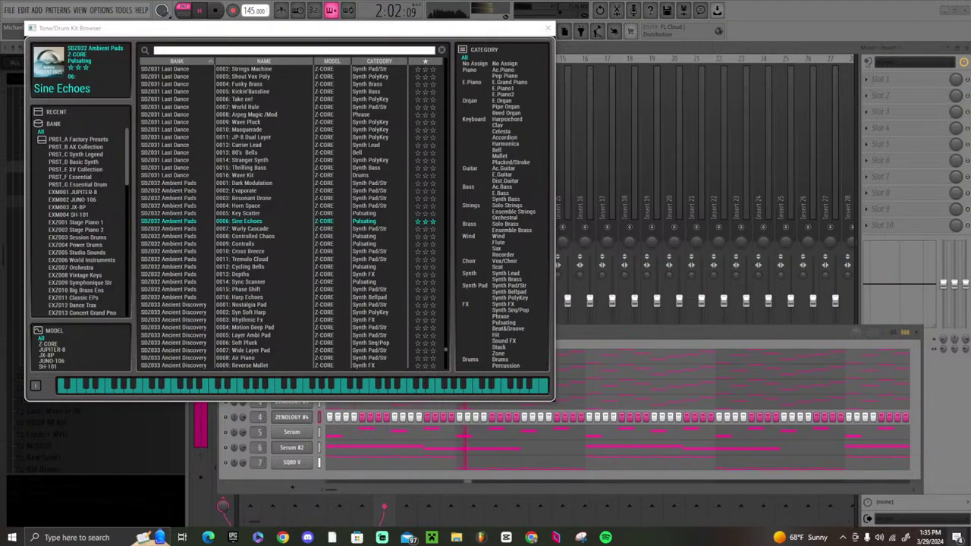
- Show the desktop, return to FL Studio, and briefly bring up the Streamlabs Desktop window
{"action": "key", "text": "super+d"}
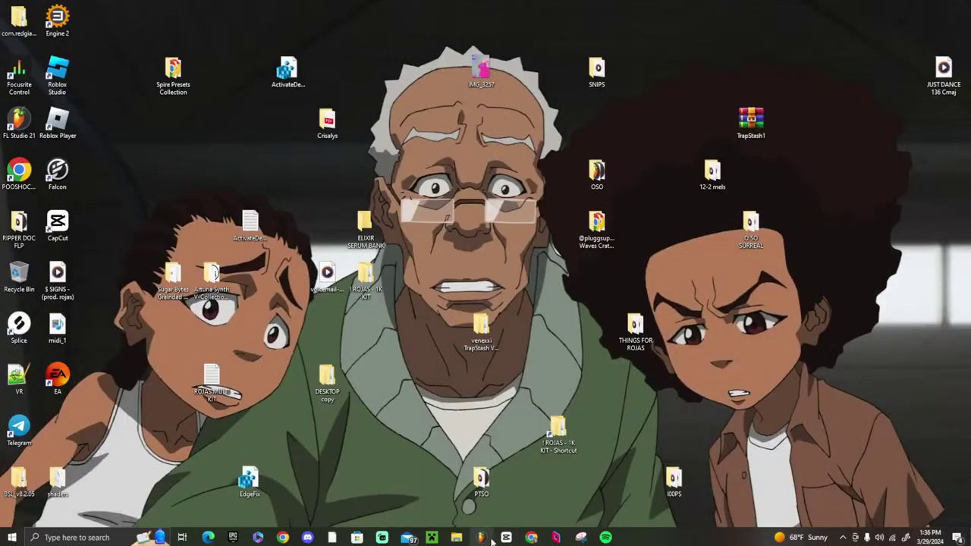
{"action": "mouse_move", "coordinate": [481, 537]}
{"action": "left_click", "coordinate": [527, 466]}
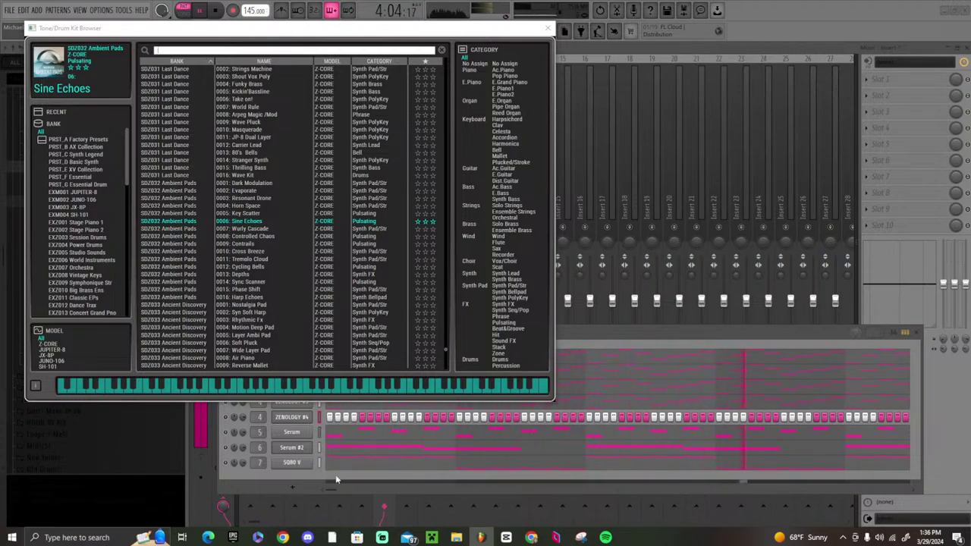
{"action": "left_click", "coordinate": [383, 537]}
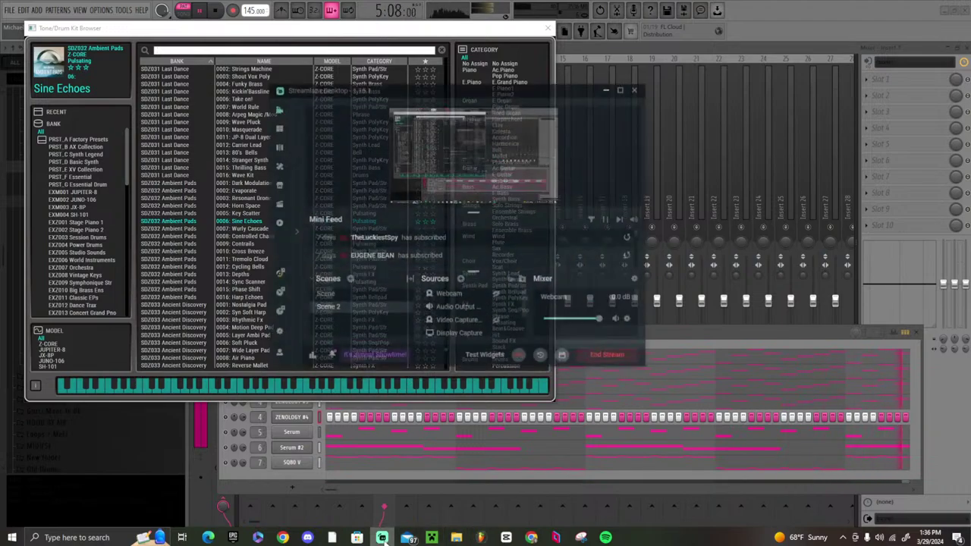
{"action": "left_click", "coordinate": [622, 49]}
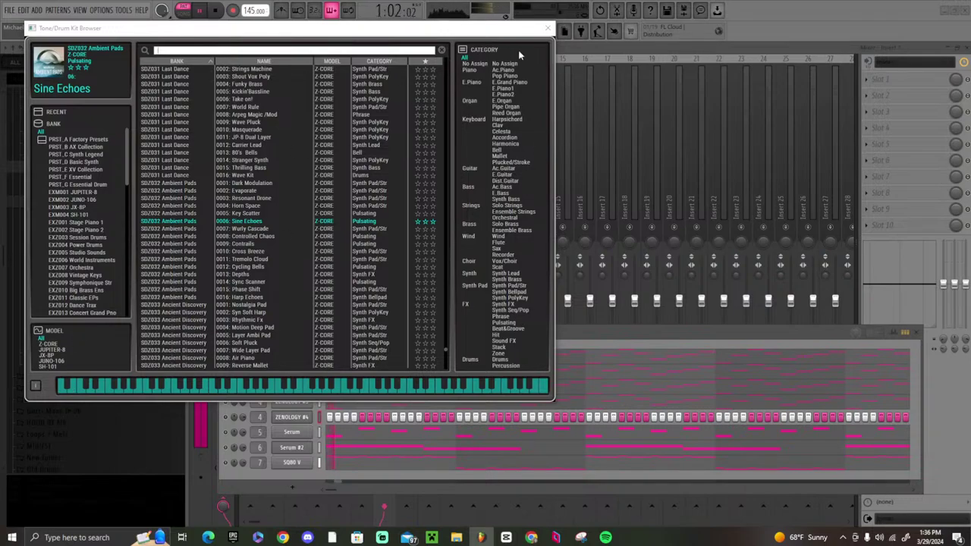
- Make another attempt to close FL Studio and show the desktop
{"action": "right_click", "coordinate": [481, 536]}
{"action": "left_click", "coordinate": [477, 520]}
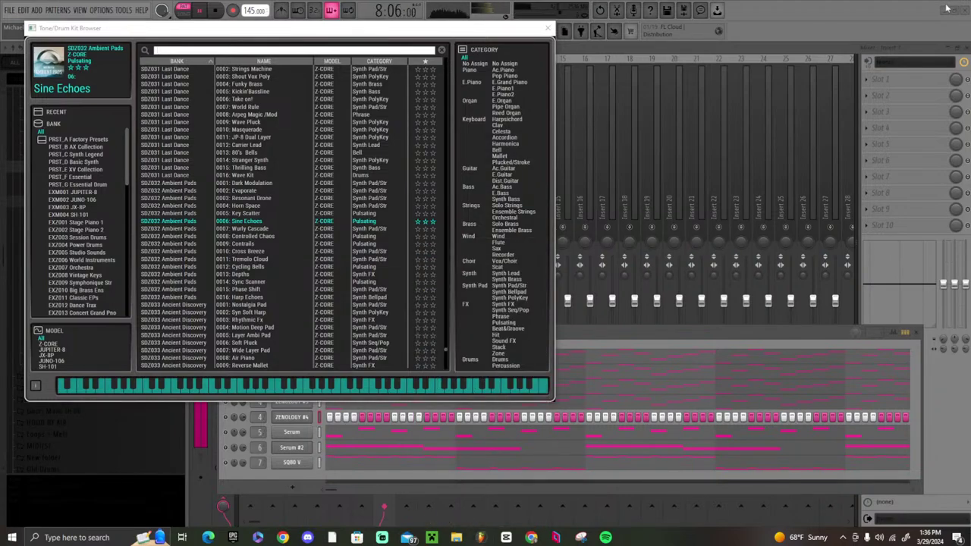
{"action": "key", "text": "super+d"}
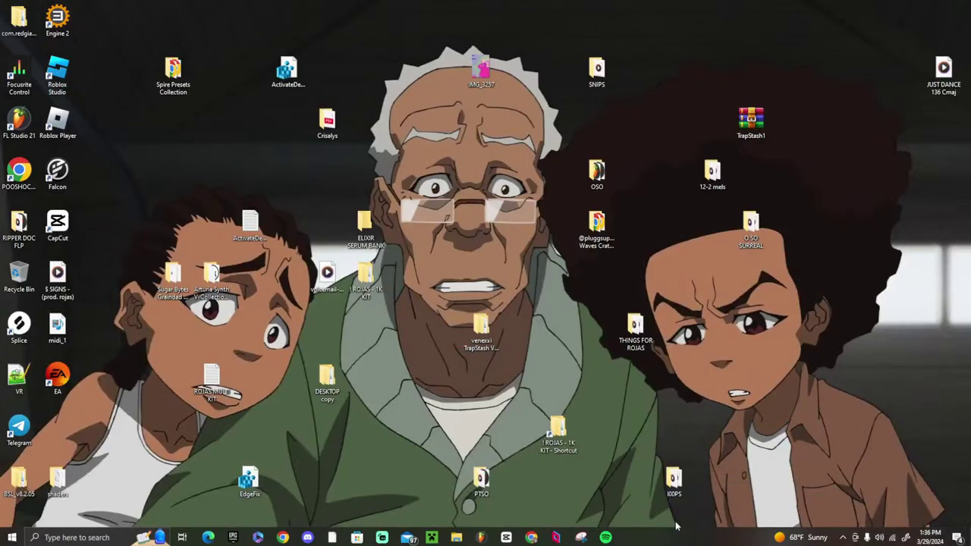
- Find and launch Task Manager, select the FL Studio process, and open its process actions
{"action": "left_click", "coordinate": [76, 537]}
{"action": "type", "text": "TAS"}
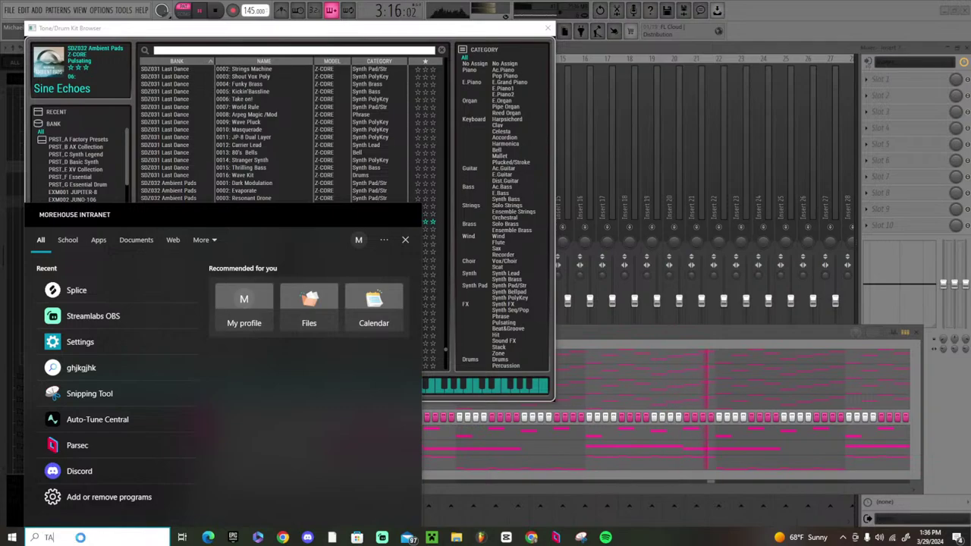
{"action": "left_click", "coordinate": [86, 280]}
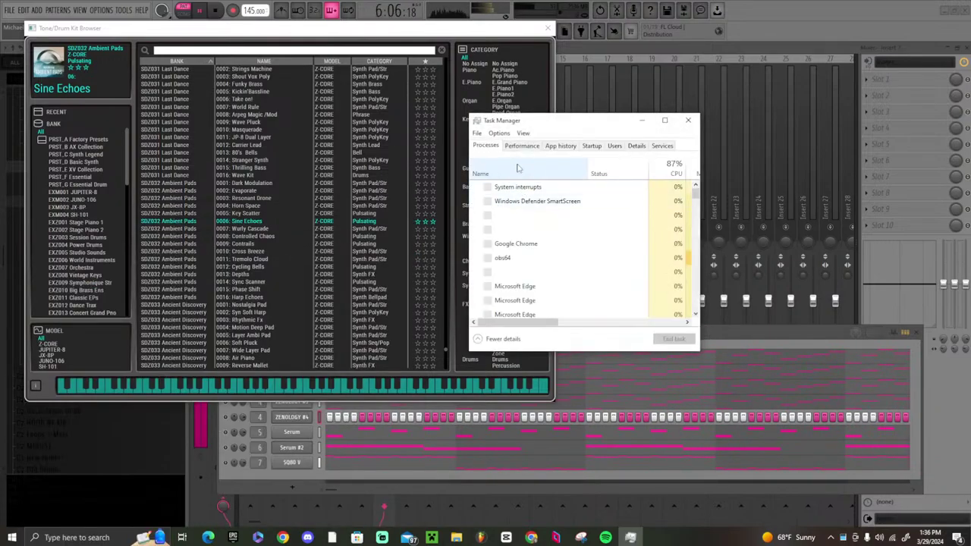
{"action": "left_click", "coordinate": [478, 231]}
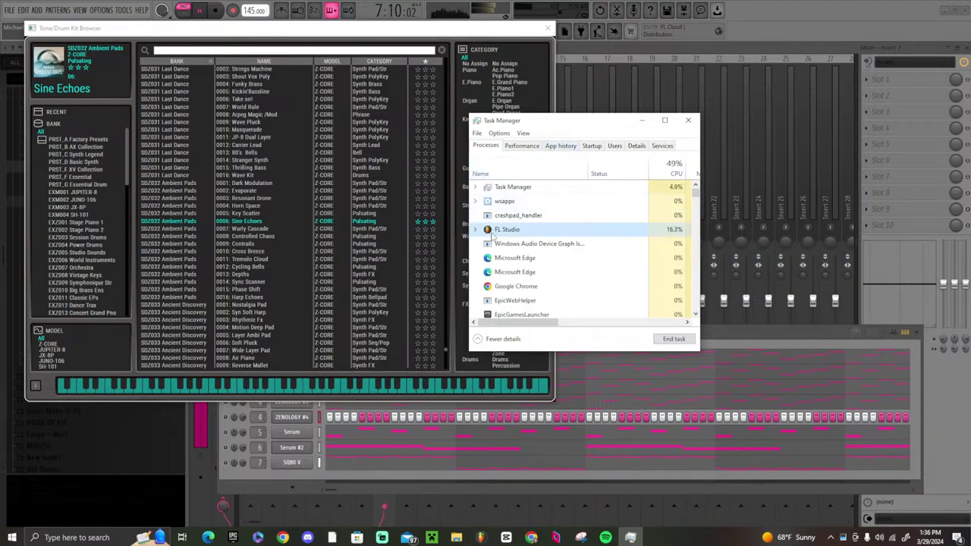
{"action": "left_click", "coordinate": [477, 231]}
{"action": "left_click", "coordinate": [476, 230]}
{"action": "right_click", "coordinate": [491, 231]}
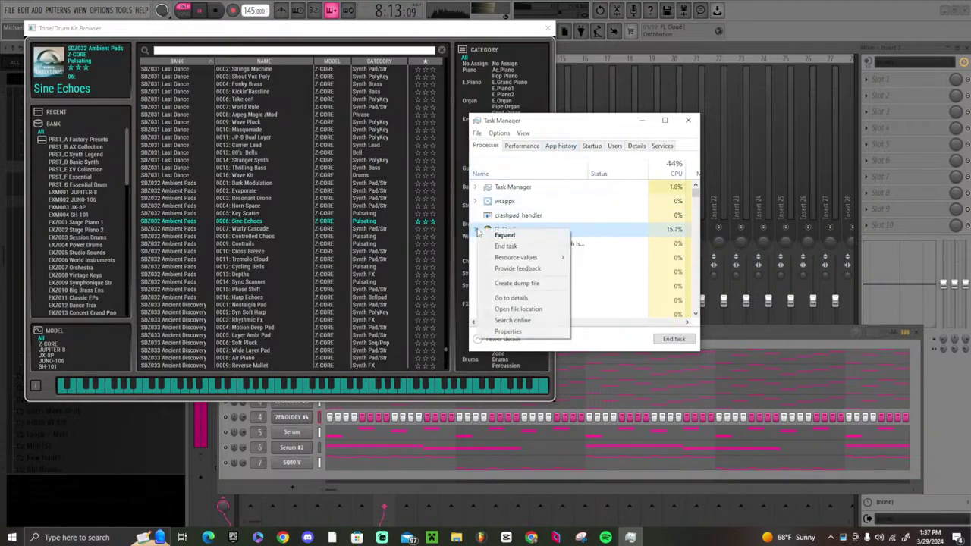
- End the frozen FL Studio task, close Task Manager and relaunch FL Studio
{"action": "left_click", "coordinate": [504, 247]}
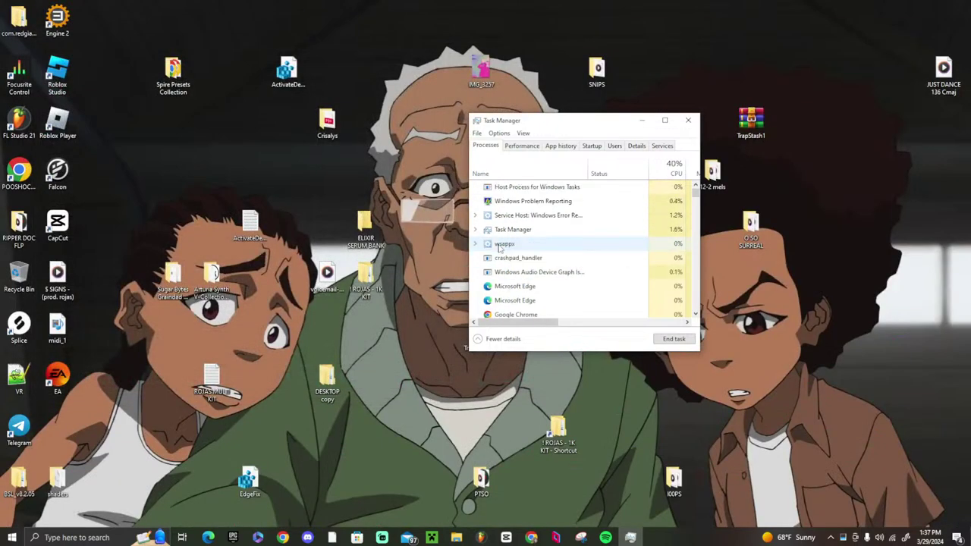
{"action": "left_click", "coordinate": [688, 120]}
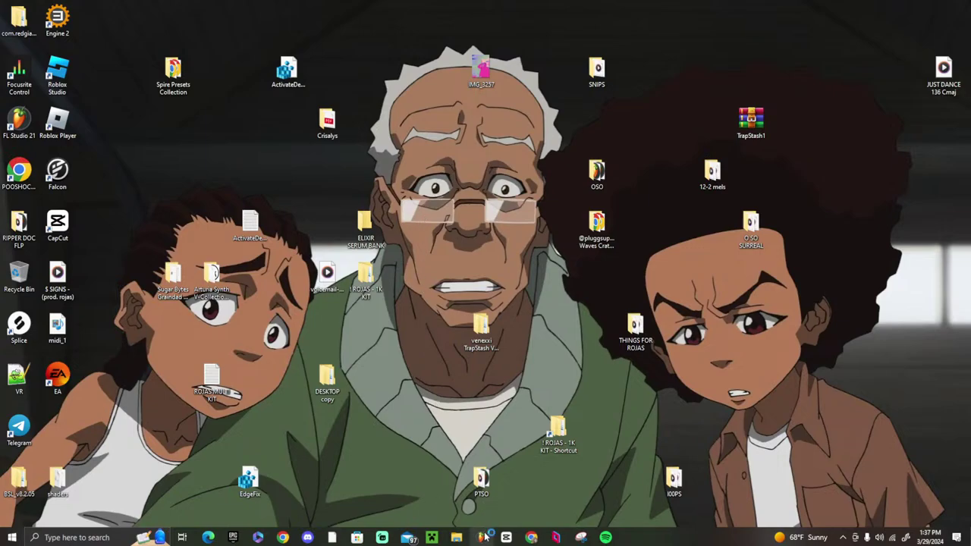
{"action": "left_click", "coordinate": [483, 536]}
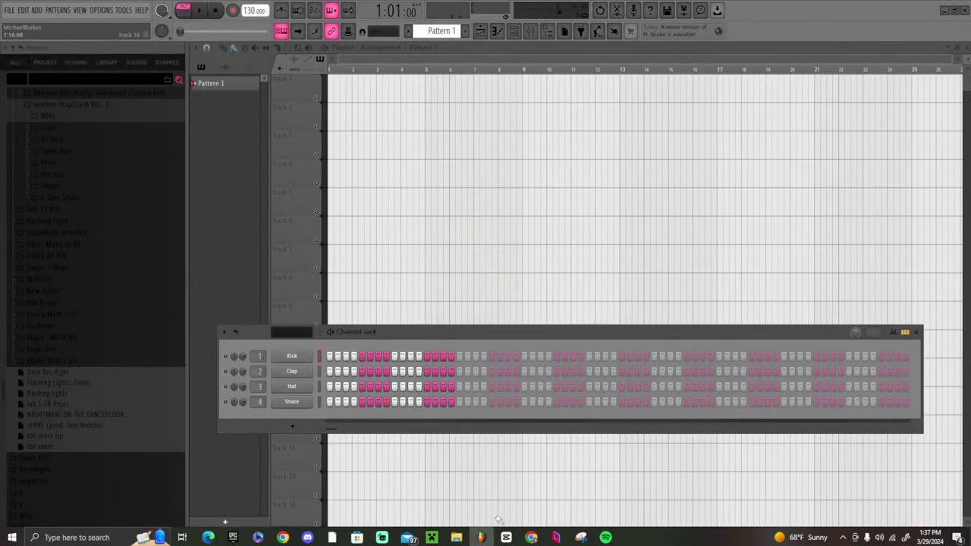
- Try to recover the lost project by reverting to the last backup, and exit FL Studio without saving
{"action": "left_click", "coordinate": [10, 11]}
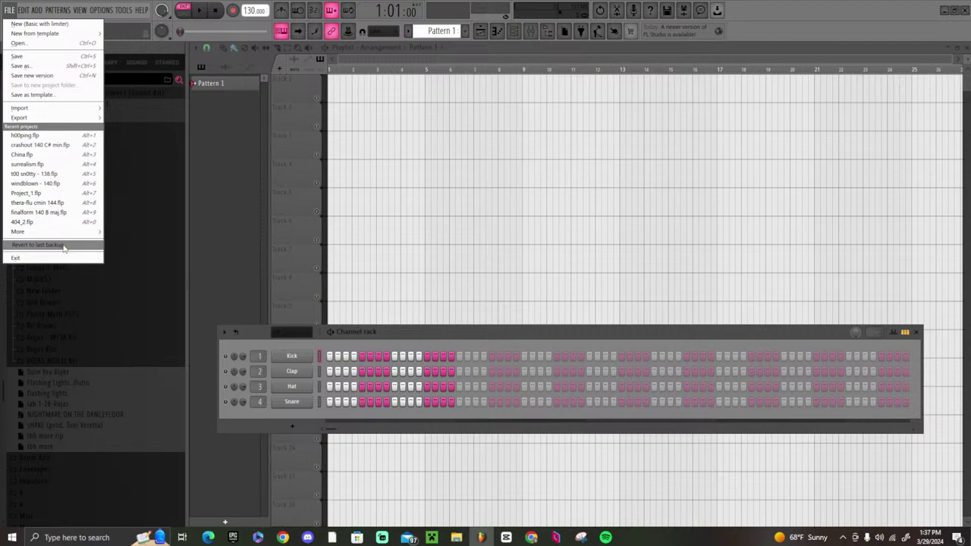
{"action": "left_click", "coordinate": [38, 245]}
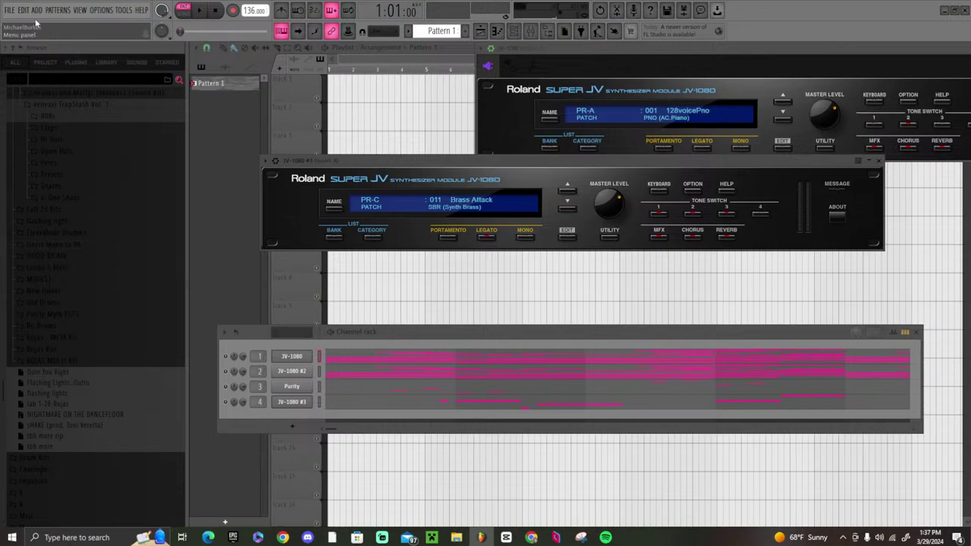
{"action": "left_click", "coordinate": [965, 11]}
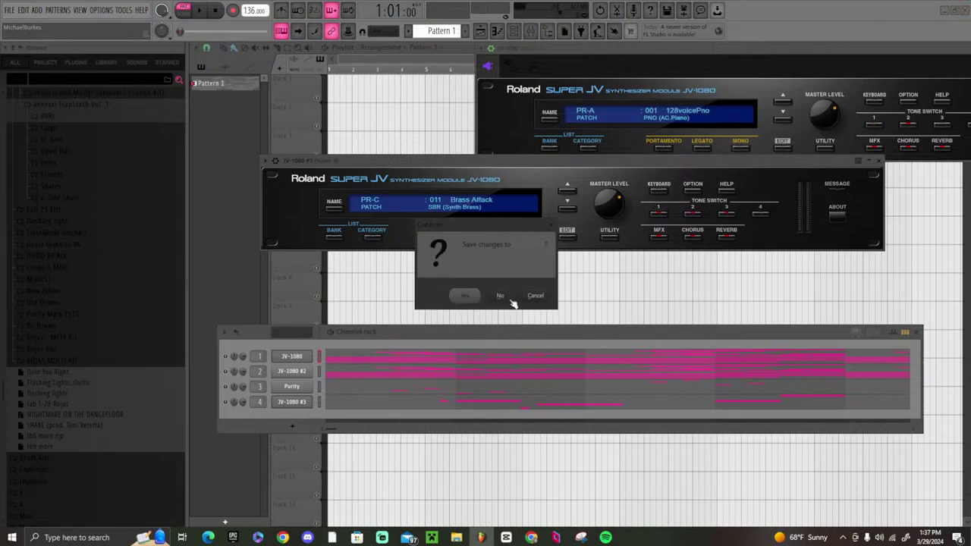
{"action": "left_click", "coordinate": [508, 298]}
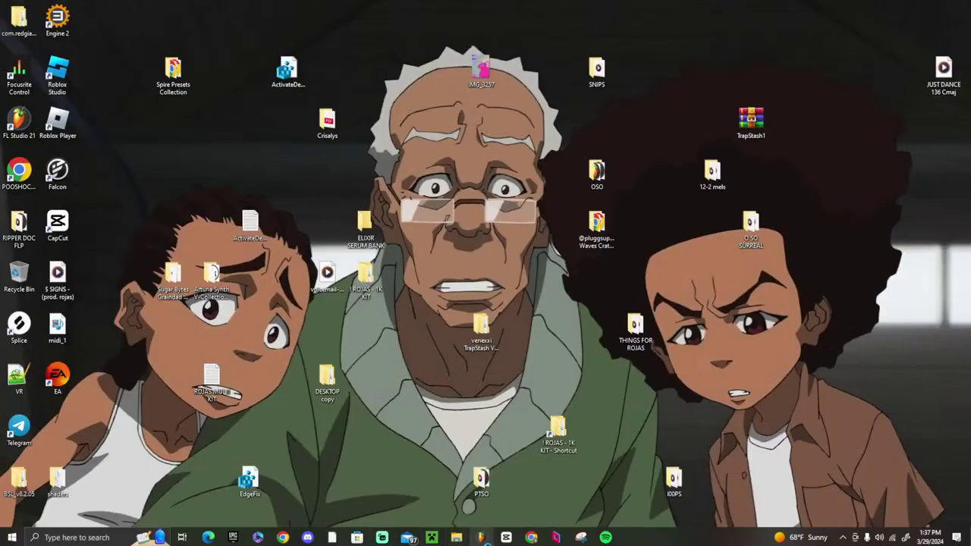
- Reopen FL Studio with a new Basic with limiter project and show the Channel rack
{"action": "left_click", "coordinate": [481, 538]}
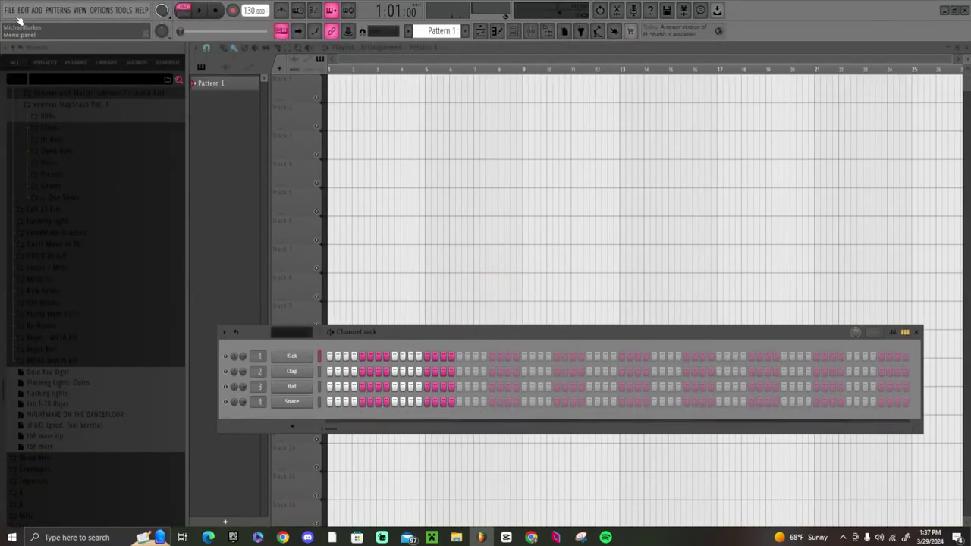
{"action": "left_click", "coordinate": [10, 11]}
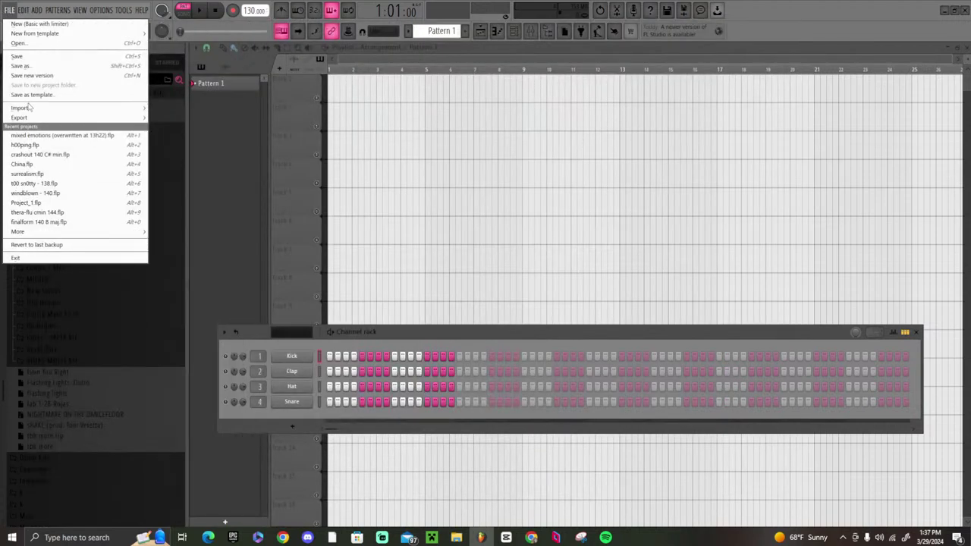
{"action": "mouse_move", "coordinate": [31, 239]}
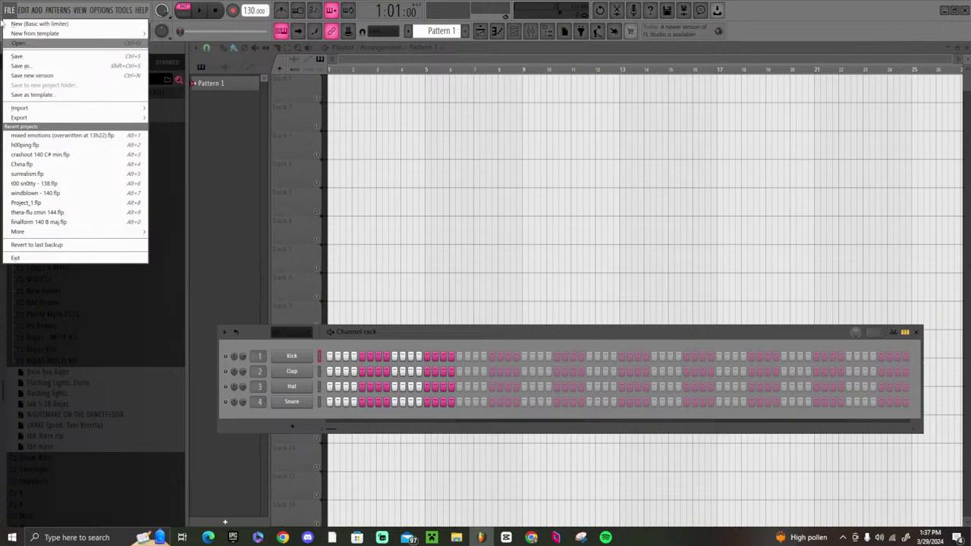
{"action": "left_click", "coordinate": [38, 23]}
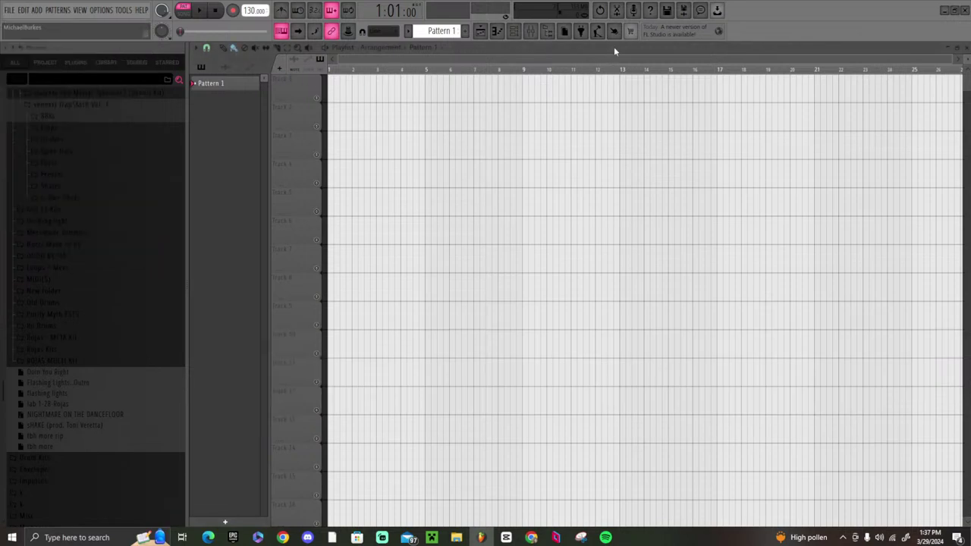
{"action": "left_click", "coordinate": [513, 32]}
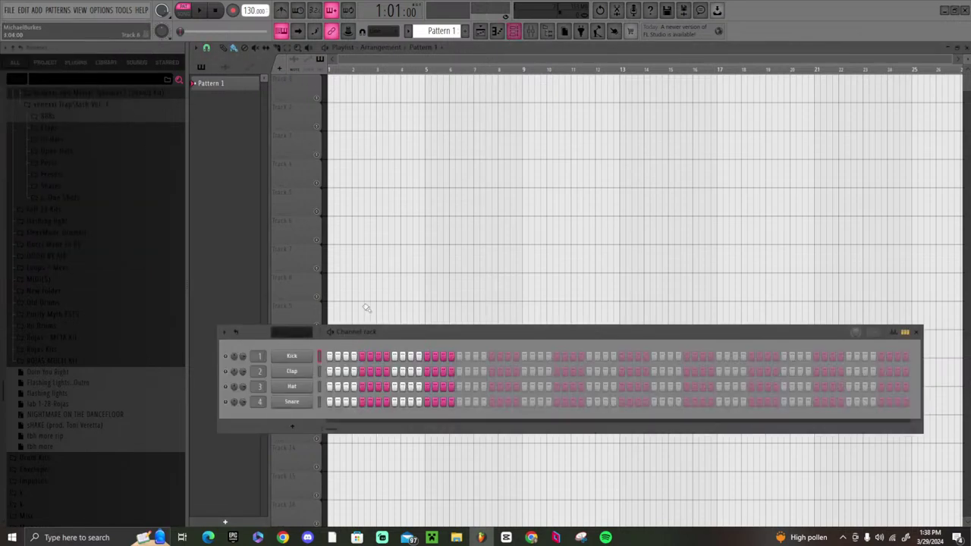
- Replace the Kick channel with the DX7 V instrument and decline its feature tour
{"action": "right_click", "coordinate": [315, 353]}
{"action": "mouse_move", "coordinate": [342, 451]}
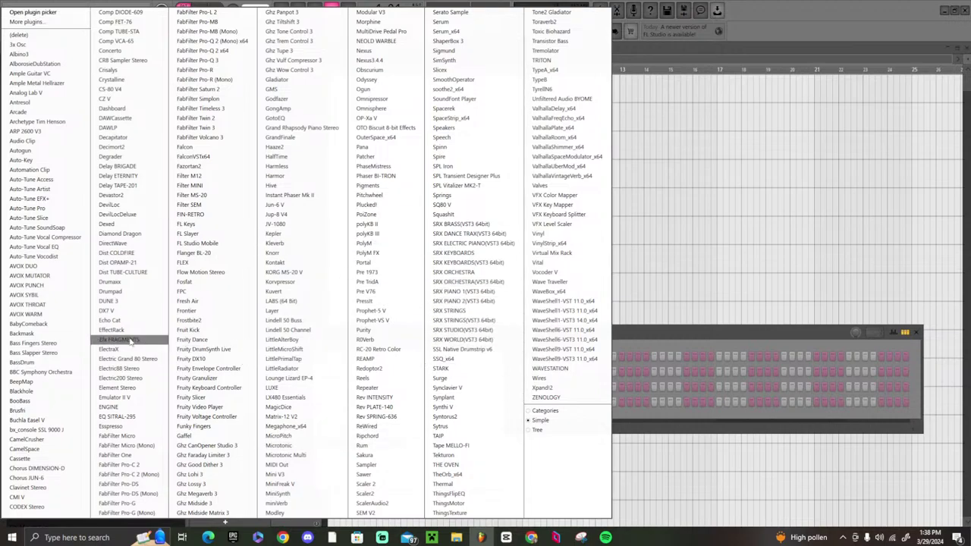
{"action": "left_click", "coordinate": [132, 312]}
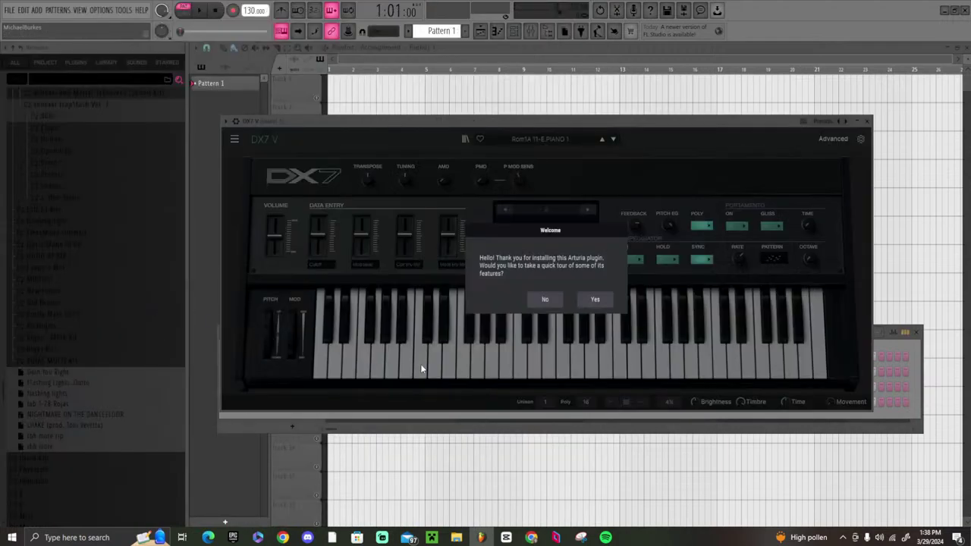
{"action": "left_click", "coordinate": [546, 301]}
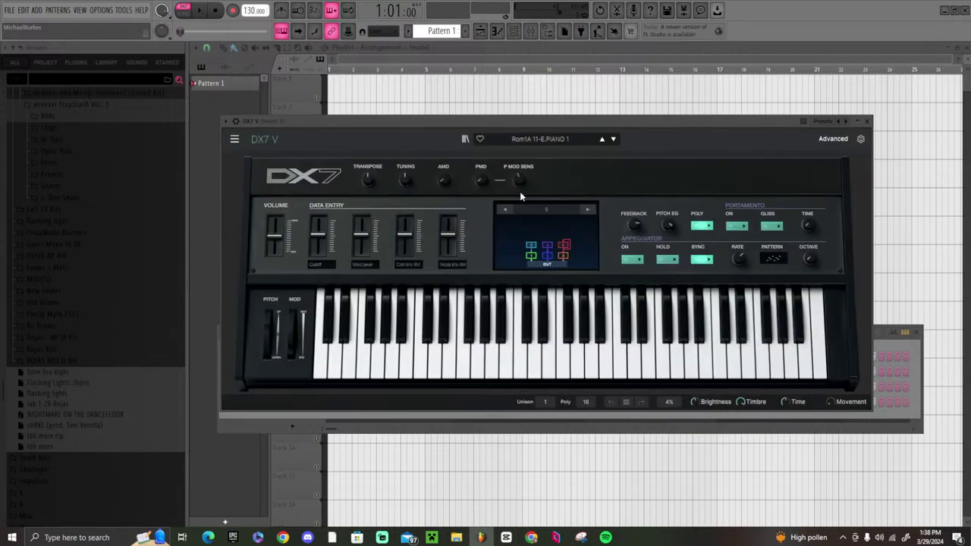
- Audition DX7 V presets from the Keys category, settle on Domenico Scarlatti and close the instrument window
{"action": "left_click", "coordinate": [535, 139]}
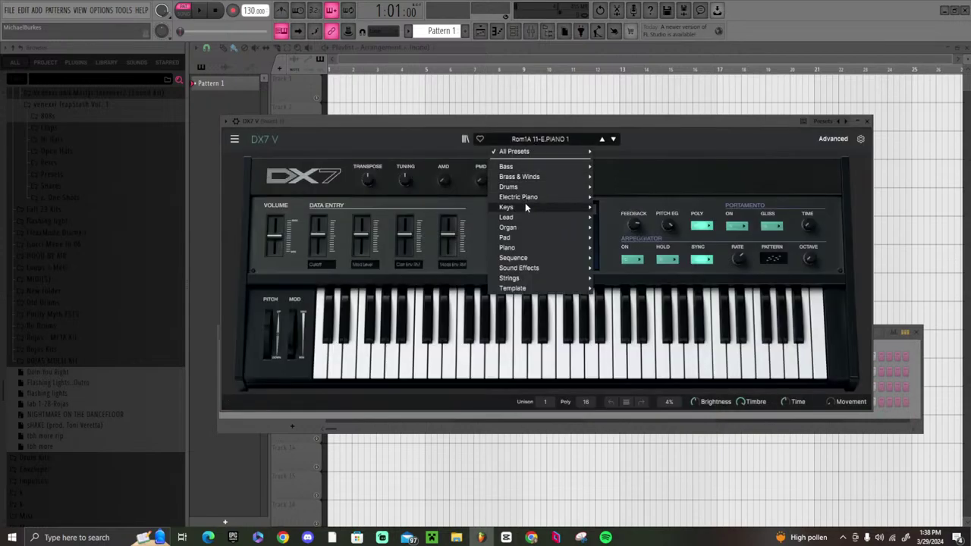
{"action": "mouse_move", "coordinate": [526, 207]}
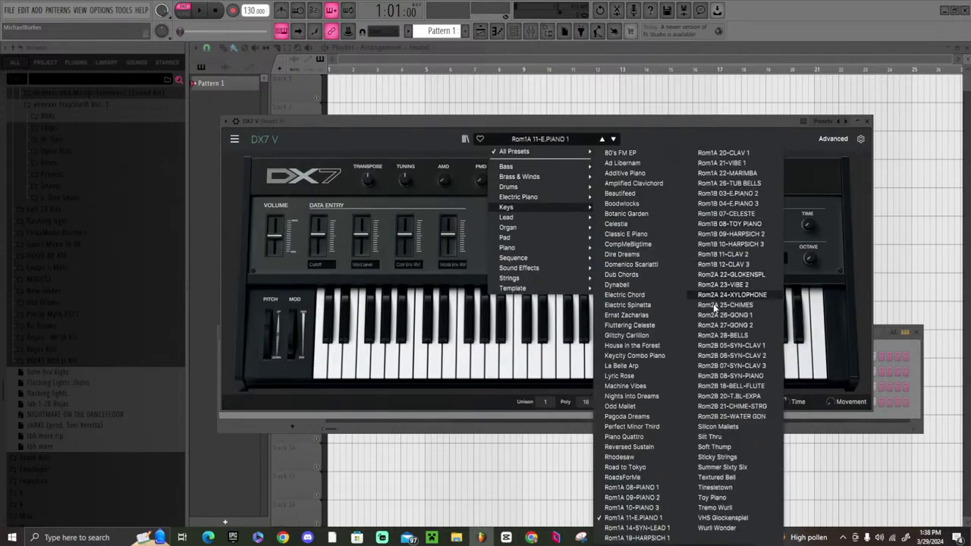
{"action": "left_click", "coordinate": [628, 315]}
{"action": "left_click", "coordinate": [614, 138]}
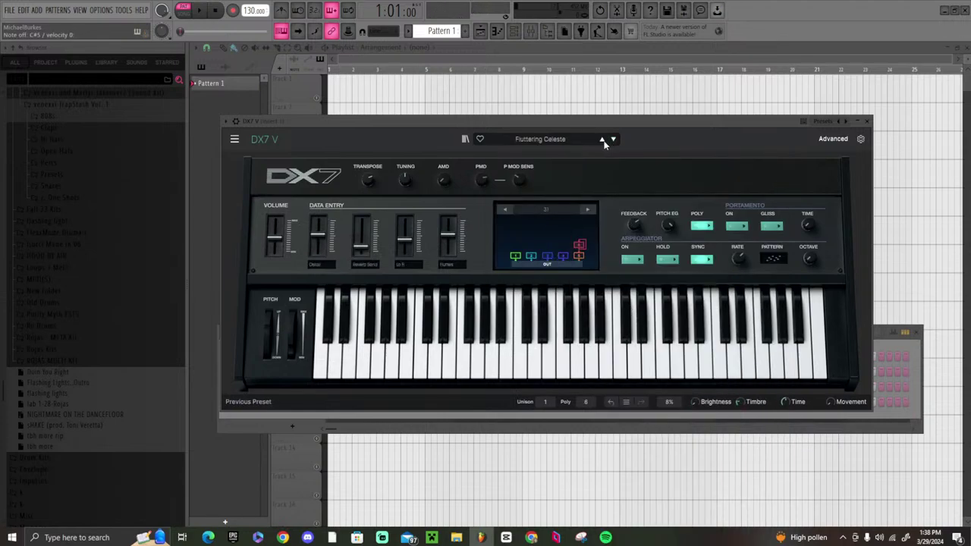
{"action": "left_click", "coordinate": [603, 140]}
{"action": "left_click", "coordinate": [604, 140]}
{"action": "left_click", "coordinate": [602, 141]}
{"action": "left_click", "coordinate": [602, 141]}
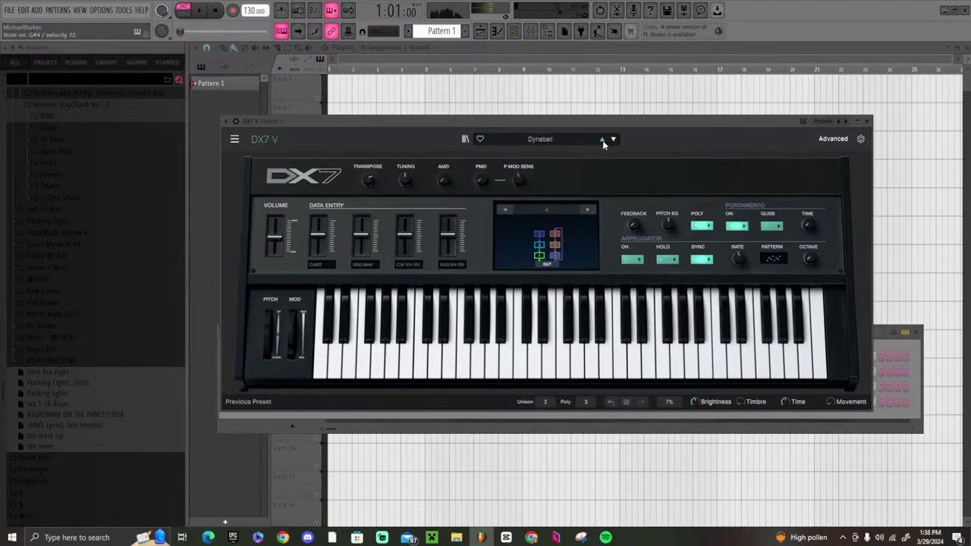
{"action": "left_click", "coordinate": [603, 140]}
{"action": "left_click", "coordinate": [602, 141]}
{"action": "left_click", "coordinate": [601, 141]}
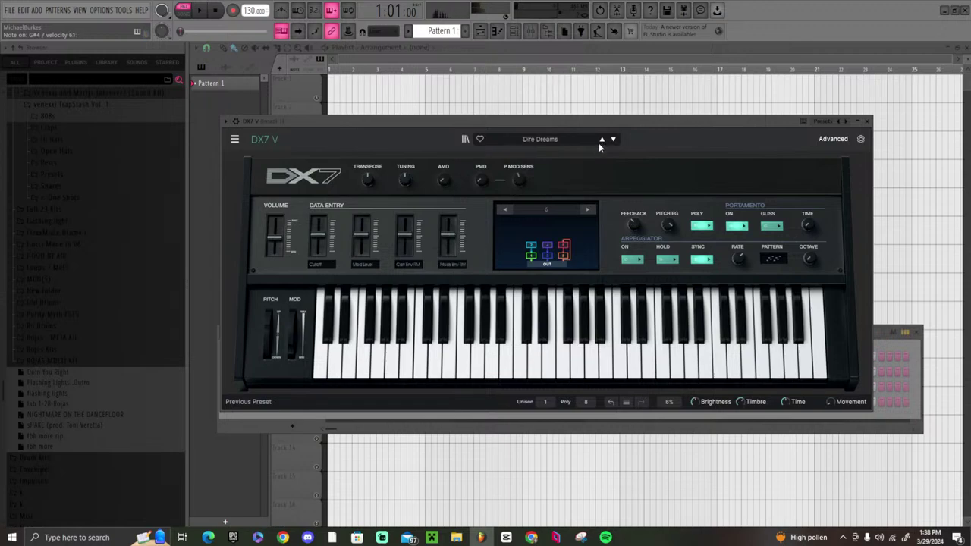
{"action": "left_click", "coordinate": [613, 139]}
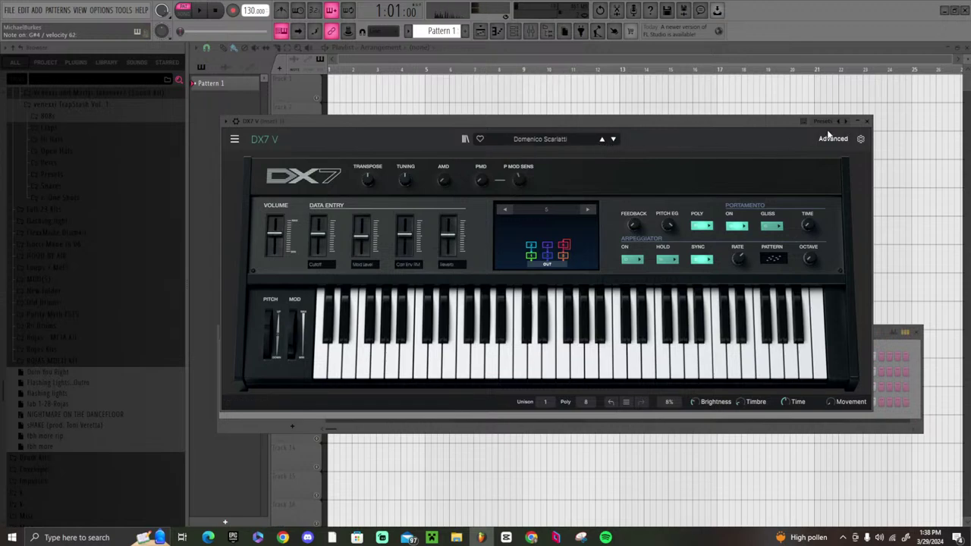
{"action": "left_click", "coordinate": [867, 121]}
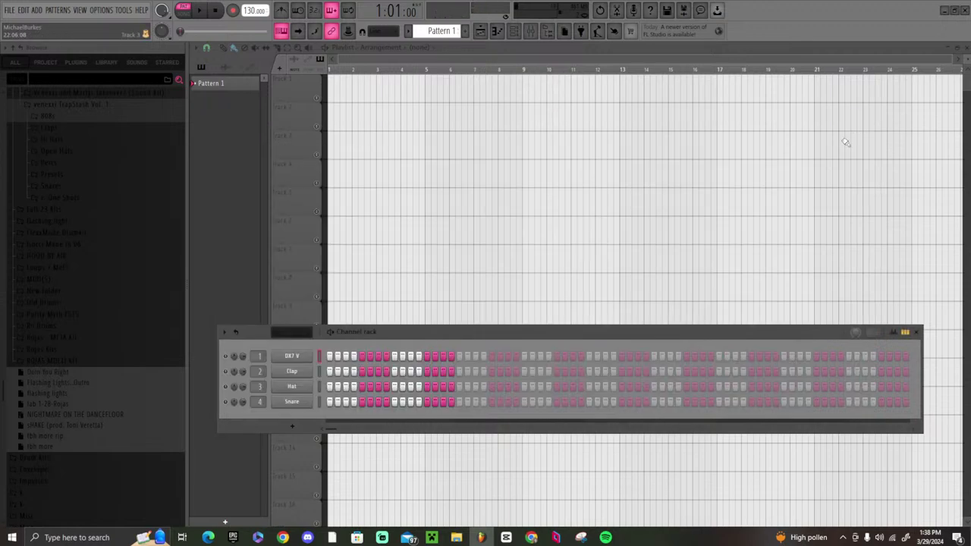
- Open the DX7 V channel's piano roll and set the scale highlighting root note to F
{"action": "right_click", "coordinate": [288, 355]}
{"action": "left_click", "coordinate": [341, 355]}
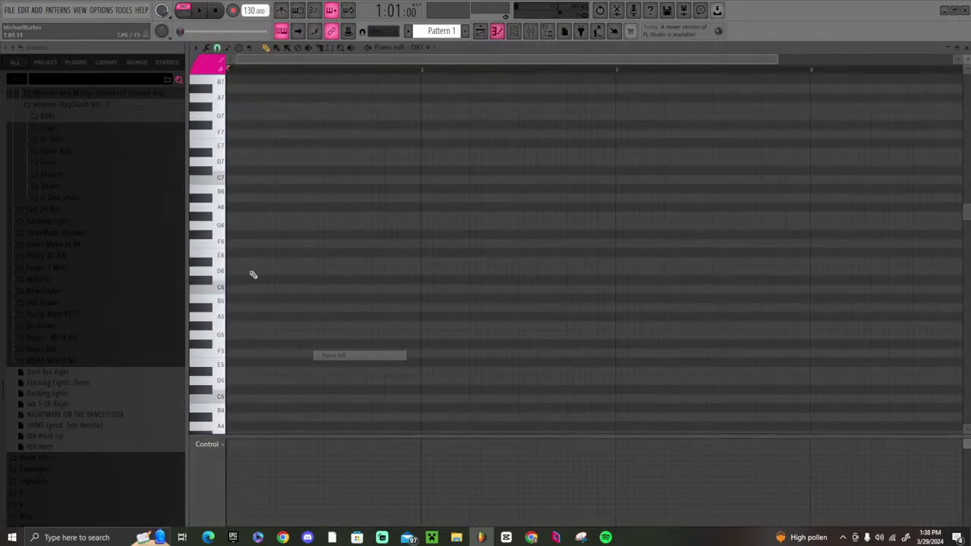
{"action": "left_click", "coordinate": [196, 47]}
{"action": "mouse_move", "coordinate": [220, 99]}
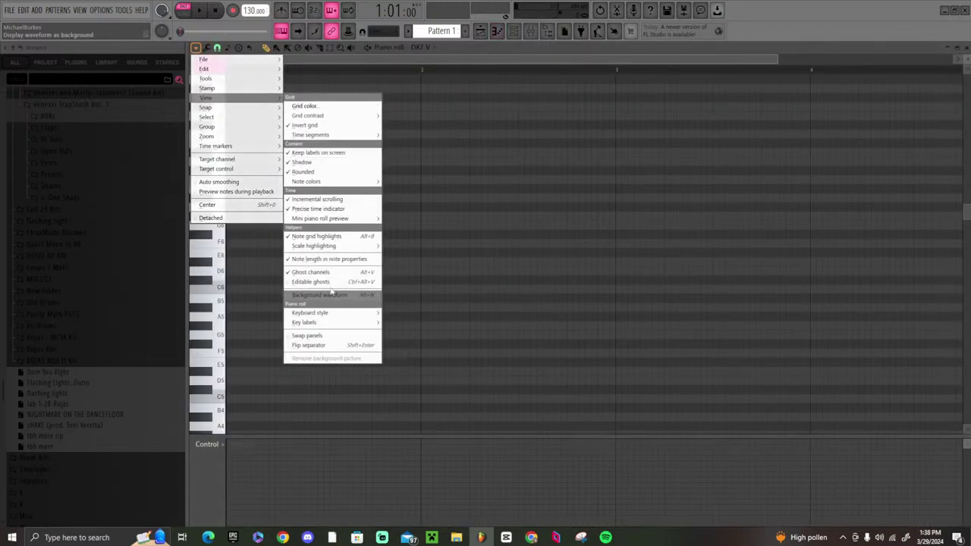
{"action": "mouse_move", "coordinate": [327, 249]}
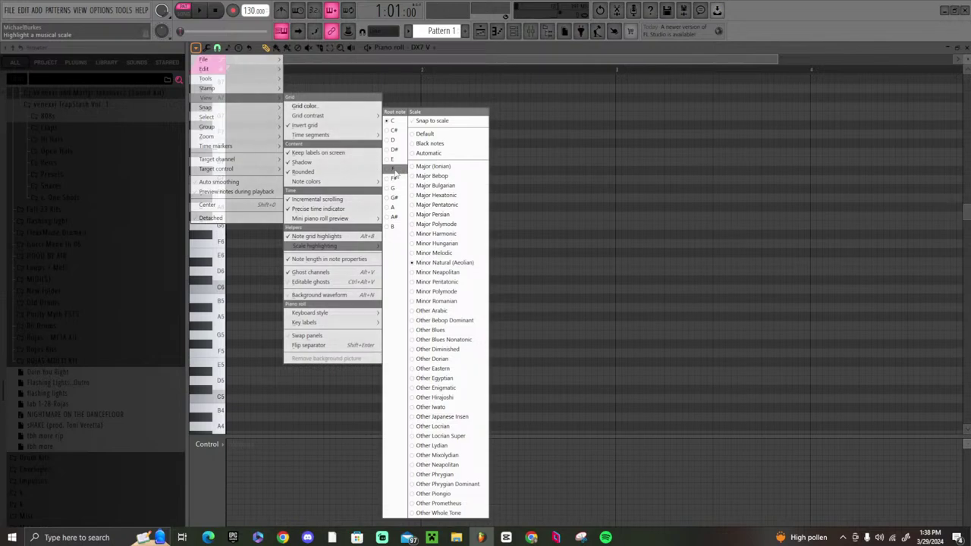
{"action": "left_click", "coordinate": [393, 170]}
{"action": "left_click", "coordinate": [237, 243]}
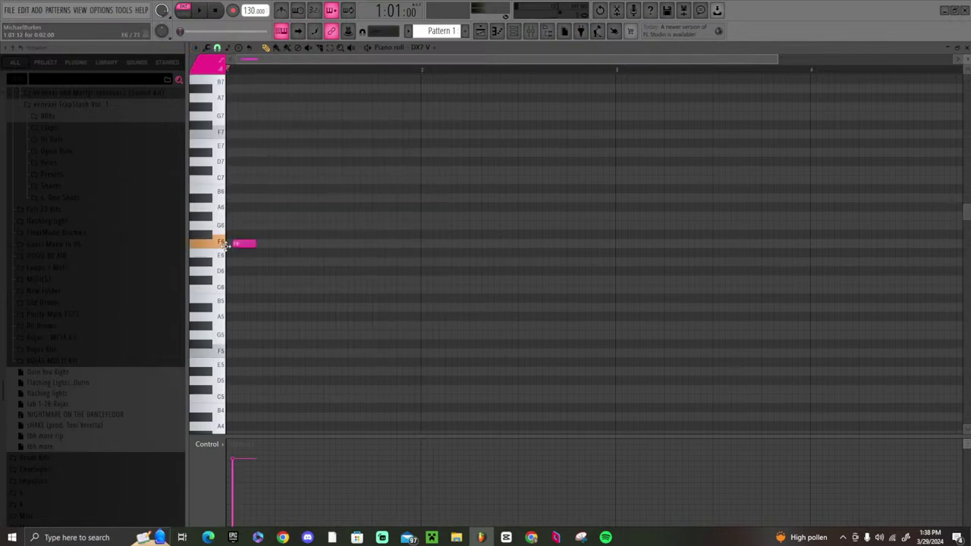
{"action": "right_click", "coordinate": [234, 244]}
{"action": "left_click", "coordinate": [239, 245]}
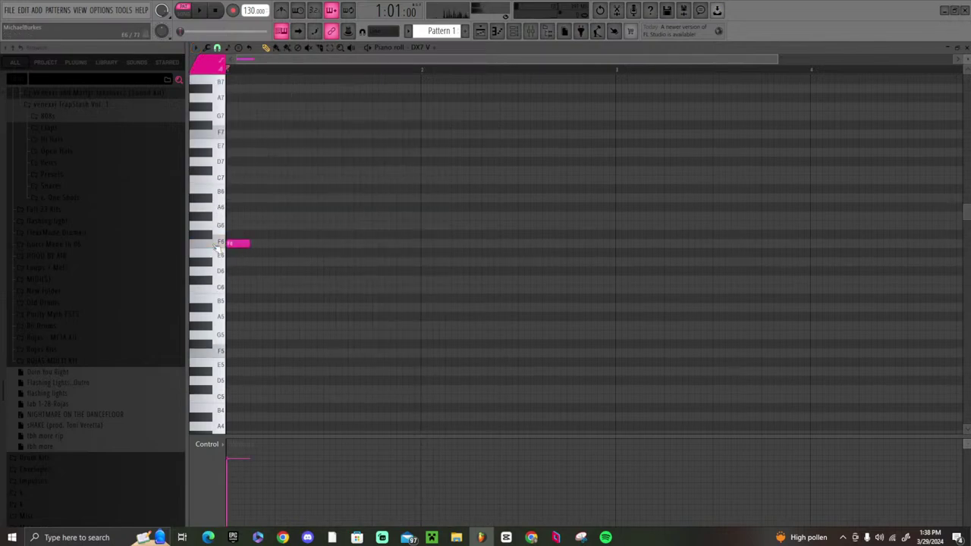
{"action": "right_click", "coordinate": [241, 243]}
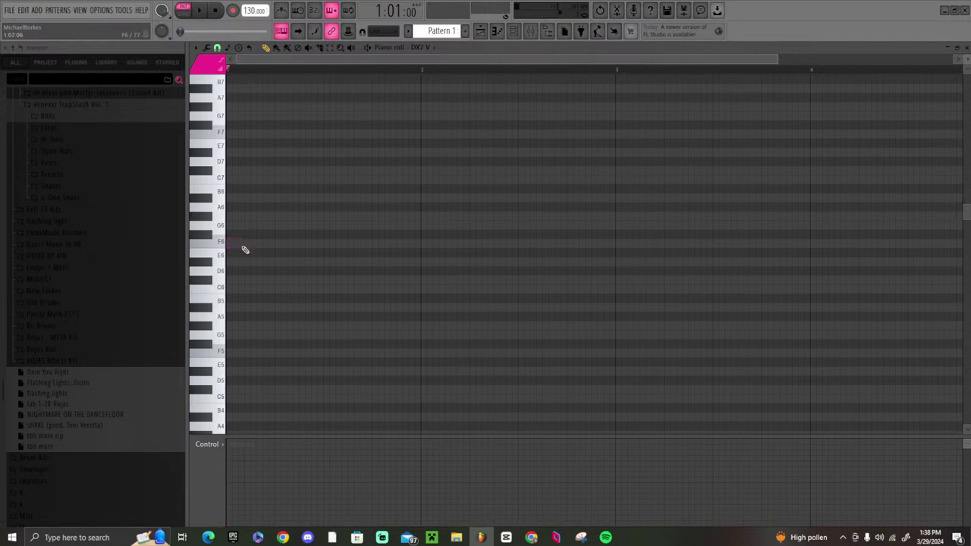
- Place an F5 note at the start of bar 1 and an F#5 note shortly before the middle of the bar
{"action": "left_click", "coordinate": [239, 353]}
{"action": "left_click", "coordinate": [255, 344]}
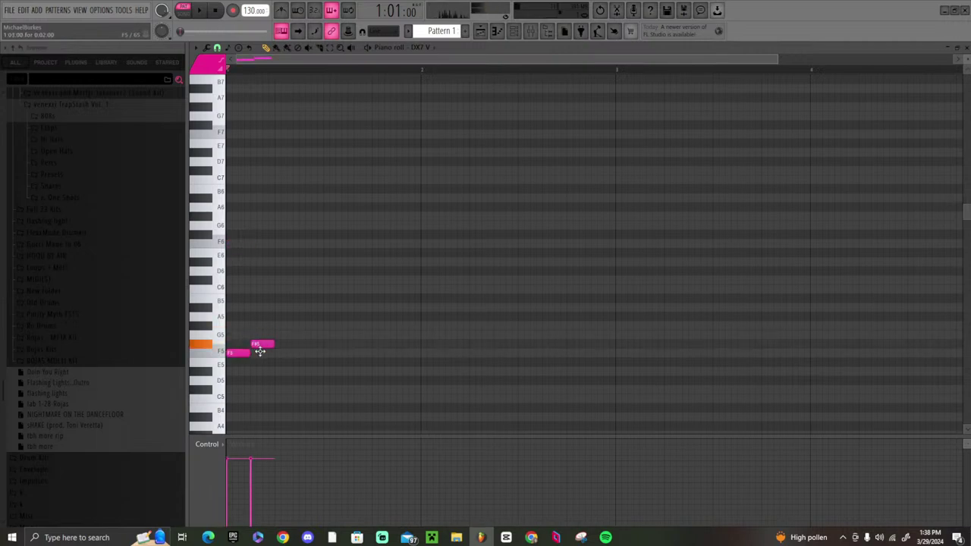
{"action": "key", "text": "space"}
{"action": "right_click", "coordinate": [263, 344]}
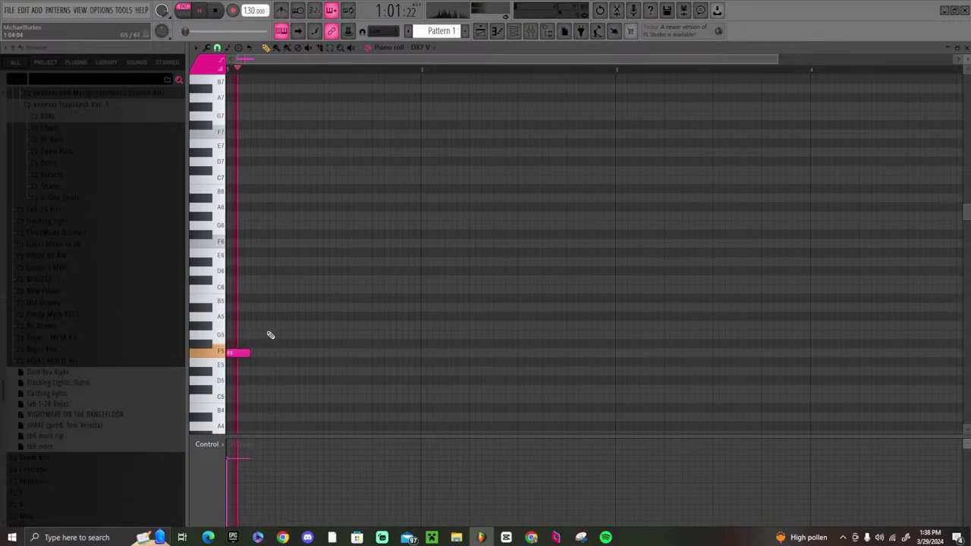
{"action": "left_click", "coordinate": [304, 344]}
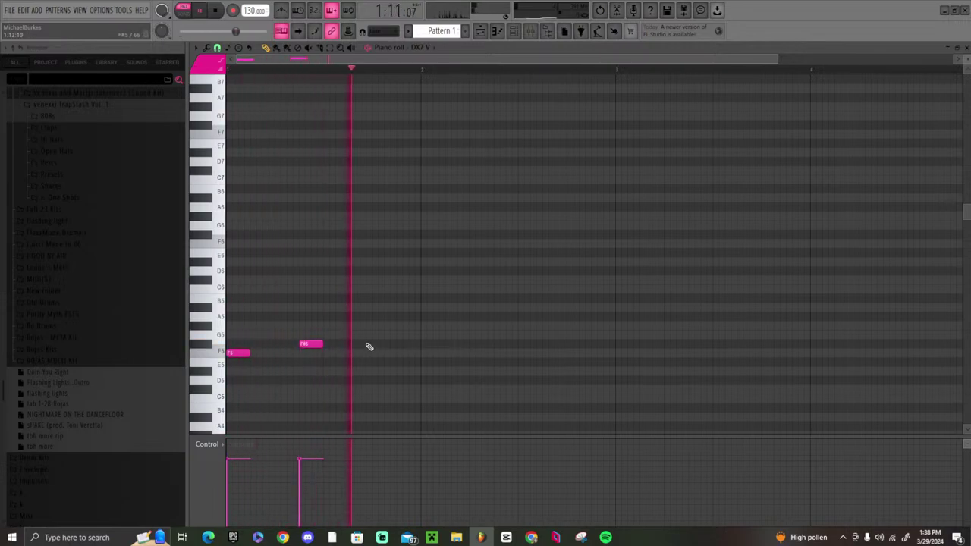
- Try A5 and A#5 as the third note, keep only a C6 at 1:13:00 instead, and play the melody back
{"action": "left_click", "coordinate": [374, 316]}
{"action": "key", "text": "space"}
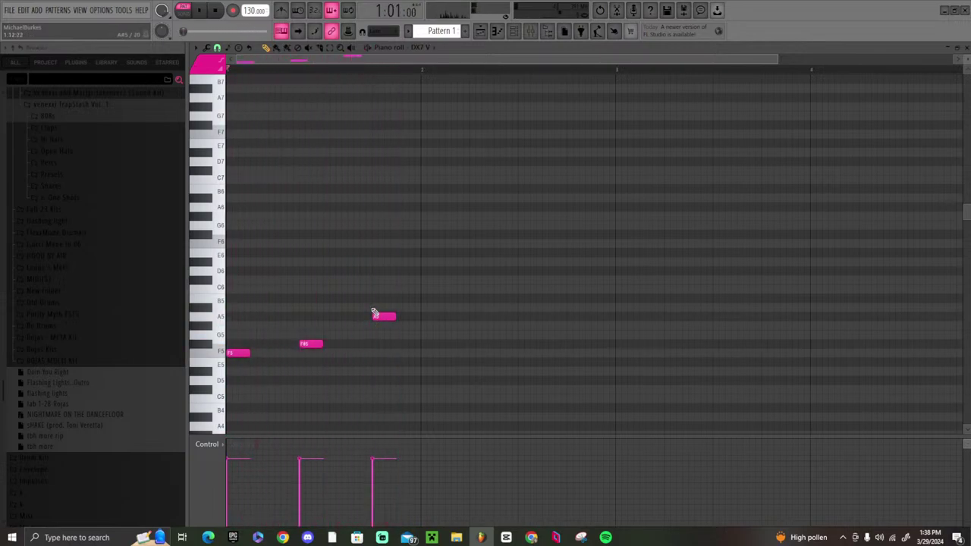
{"action": "left_click", "coordinate": [379, 308]}
{"action": "left_click", "coordinate": [373, 289]}
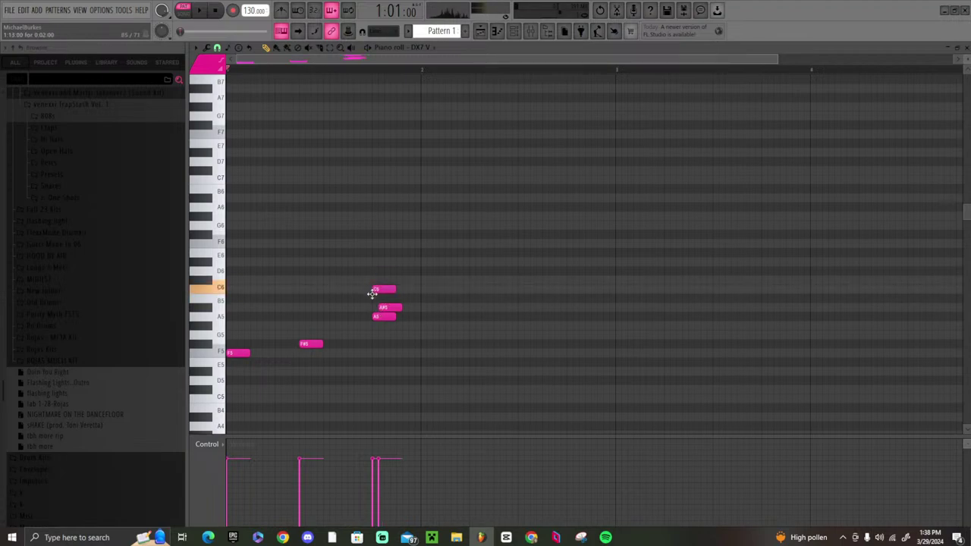
{"action": "right_click", "coordinate": [388, 307]}
{"action": "right_click", "coordinate": [384, 317]}
{"action": "key", "text": "space"}
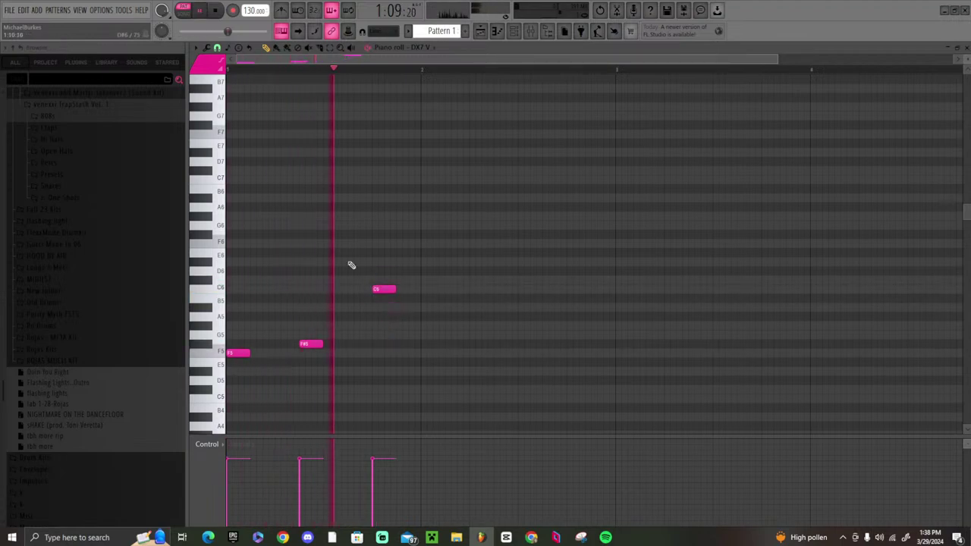
{"action": "key", "text": "space"}
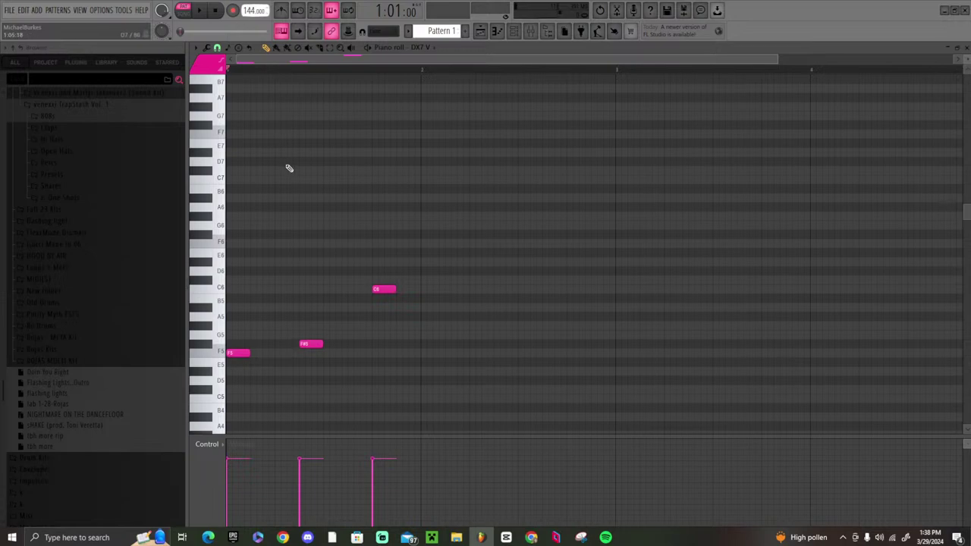
- Move the F#5 note earlier to the second beat of bar 1 and play the melody back
{"action": "left_click_drag", "start_coordinate": [303, 343], "coordinate": [278, 345]}
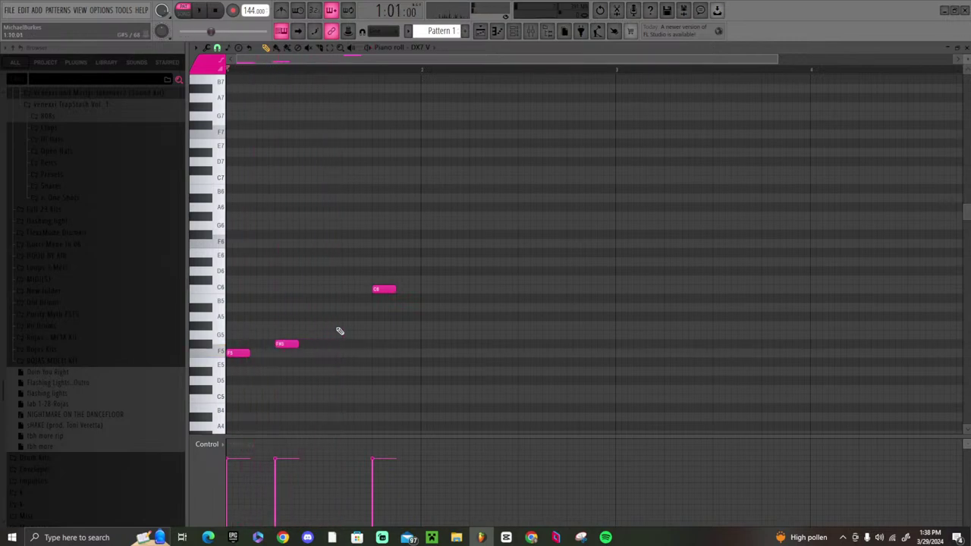
{"action": "key", "text": "space"}
{"action": "key", "text": "space"}
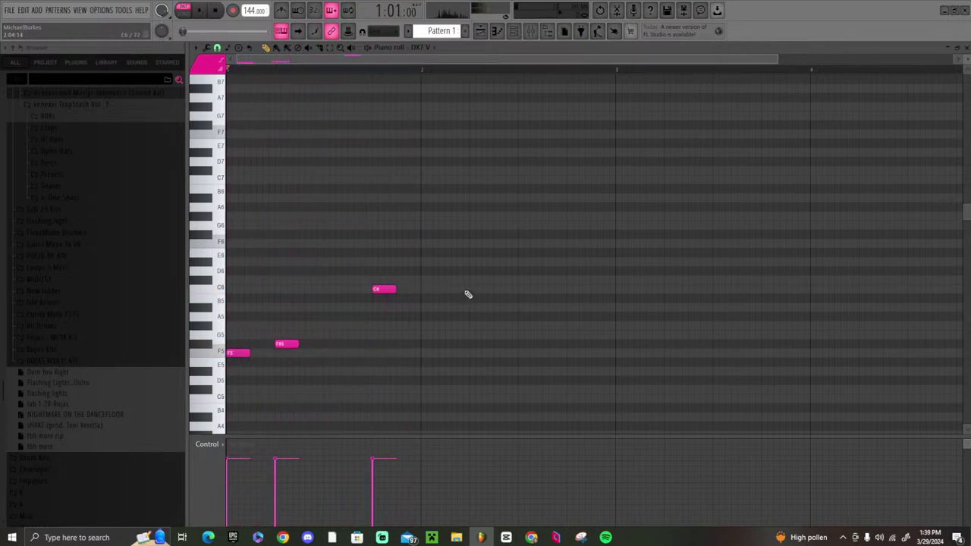
- Add alternating C#6, C6, C#6, C6 notes across the second half of bar 2 and extend all notes with Quick Legato
{"action": "key", "text": "space"}
{"action": "left_click", "coordinate": [474, 289]}
{"action": "left_click", "coordinate": [522, 280]}
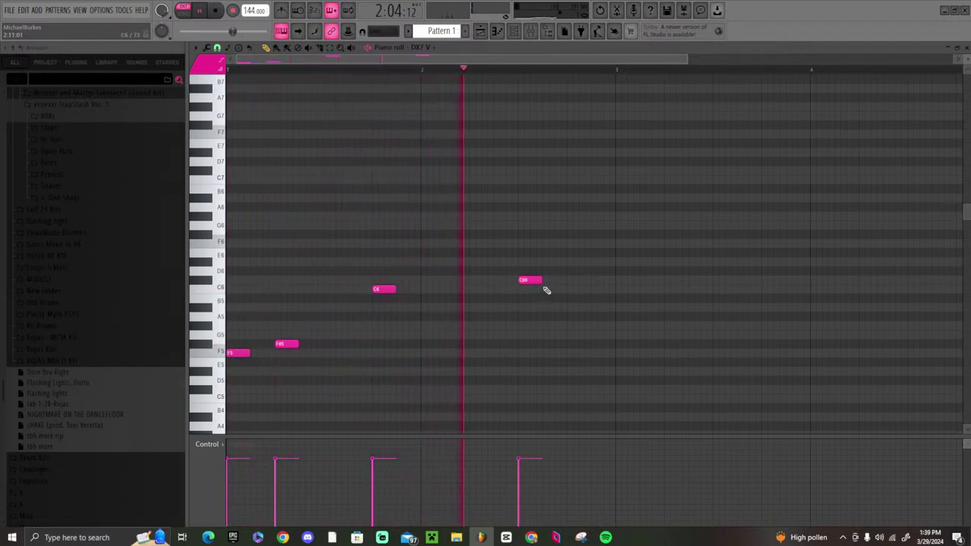
{"action": "left_click", "coordinate": [544, 289]}
{"action": "left_click", "coordinate": [568, 280]}
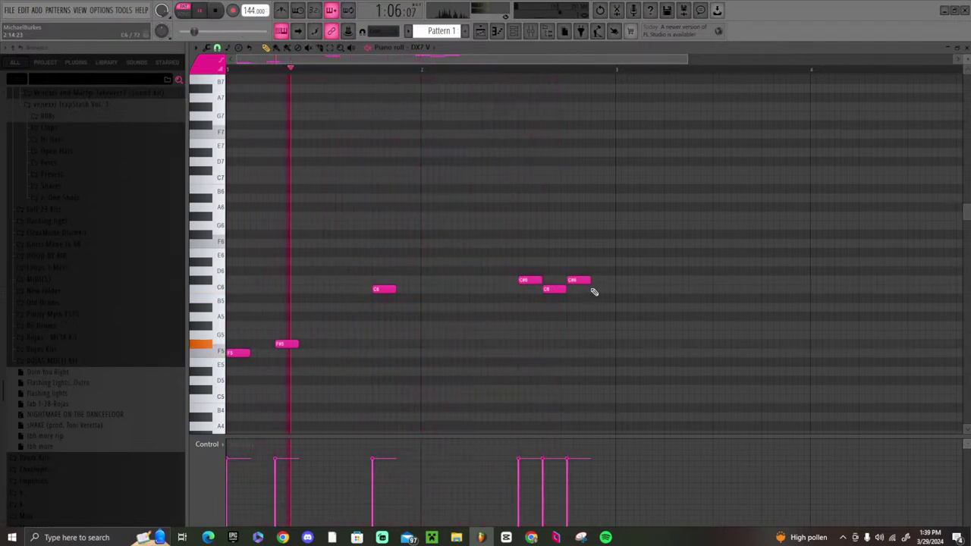
{"action": "left_click", "coordinate": [595, 290]}
{"action": "key", "text": "ctrl+l"}
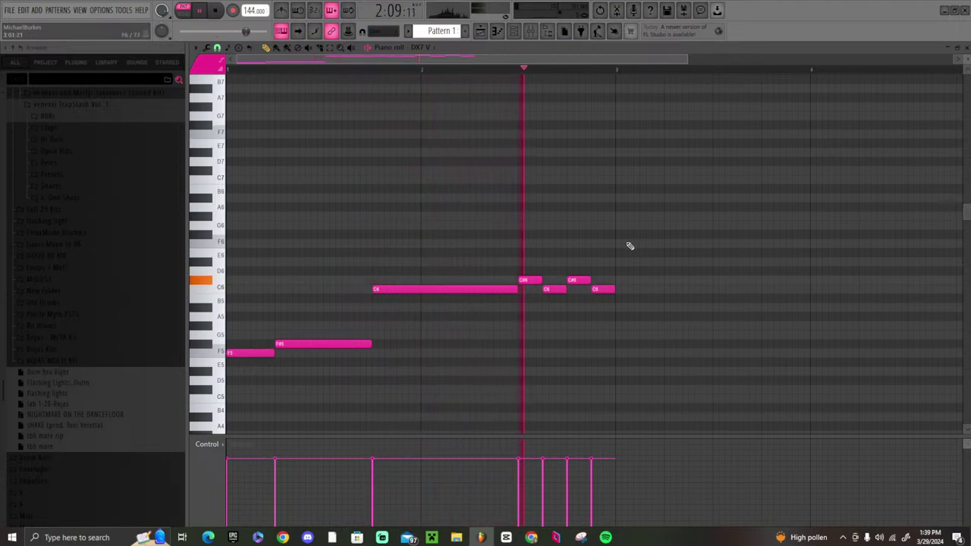
- Duplicate the two-bar melody repeatedly until it fills eight bars, with playback running
{"action": "key", "text": "space"}
{"action": "key", "text": "ctrl+b"}
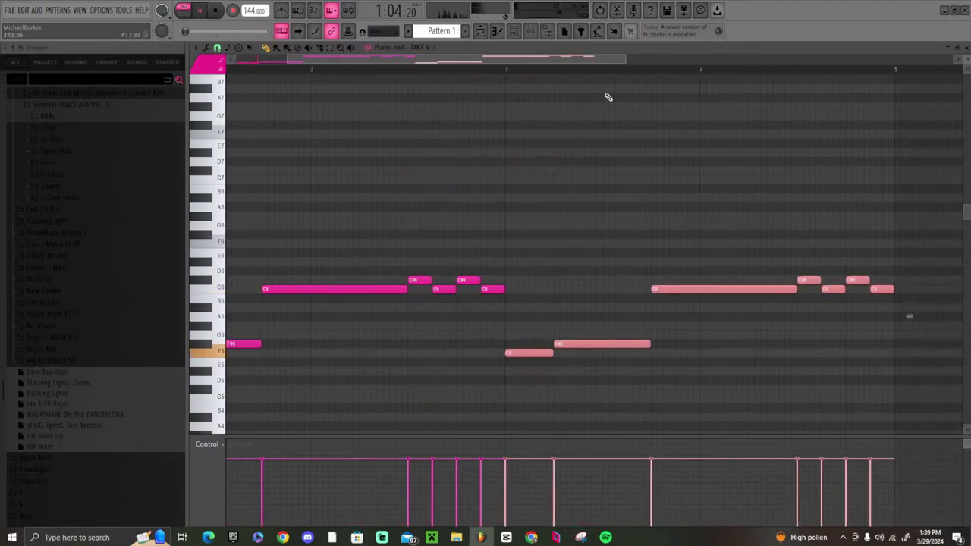
{"action": "key", "text": "space"}
{"action": "scroll", "coordinate": [606, 84], "scroll_direction": "down", "scroll_amount": 4}
{"action": "left_click_drag", "start_coordinate": [677, 411], "coordinate": [102, 238]}
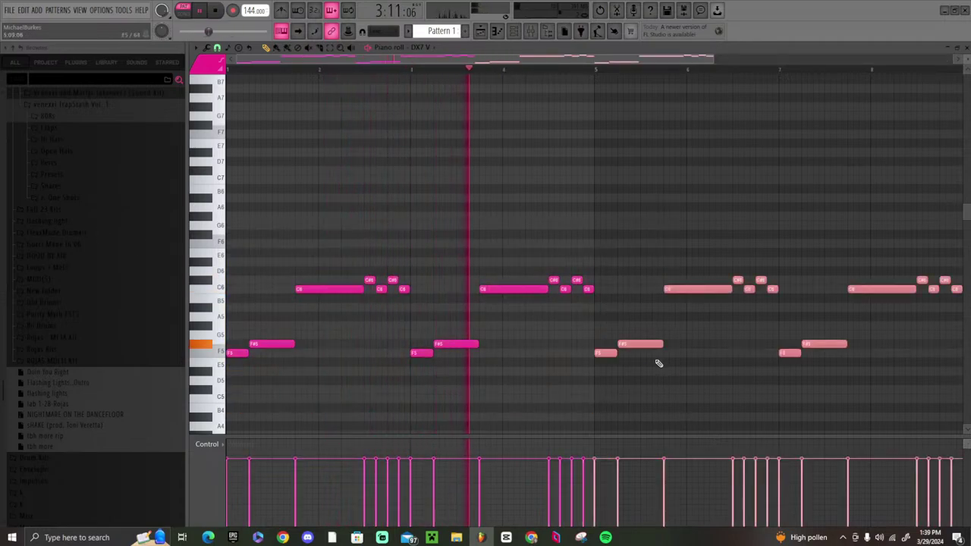
- Copy the whole eight-bar melody one octave up, align the copy with the original notes and play it
{"action": "scroll", "coordinate": [600, 68], "scroll_direction": "down", "scroll_amount": 2}
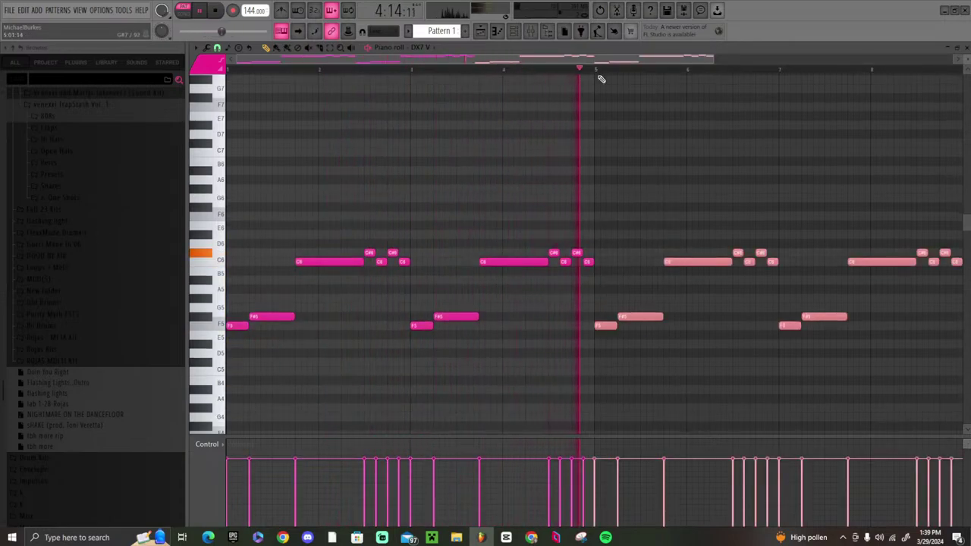
{"action": "scroll", "coordinate": [602, 76], "scroll_direction": "down", "scroll_amount": 3}
{"action": "scroll", "coordinate": [600, 83], "scroll_direction": "down", "scroll_amount": 2}
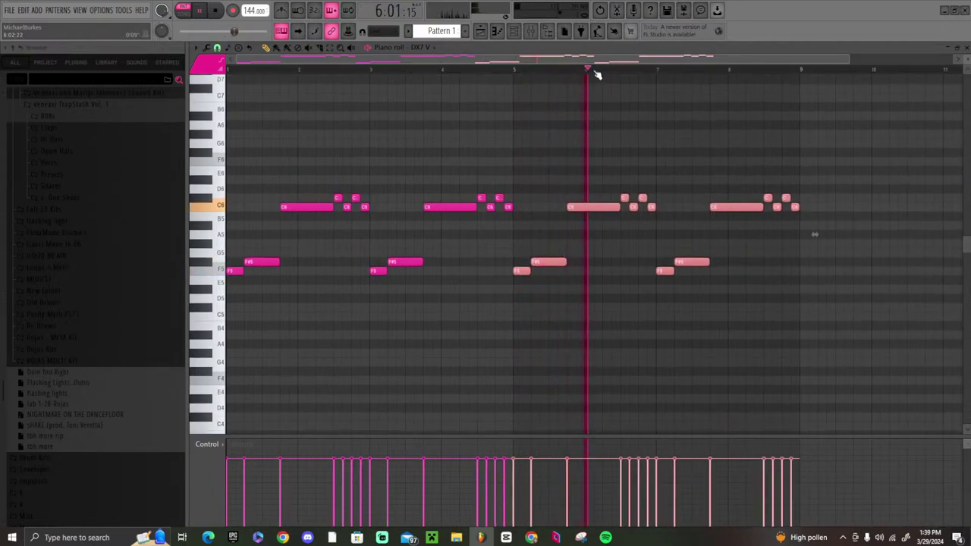
{"action": "scroll", "coordinate": [598, 74], "scroll_direction": "down", "scroll_amount": 1}
{"action": "key", "text": "ctrl+d"}
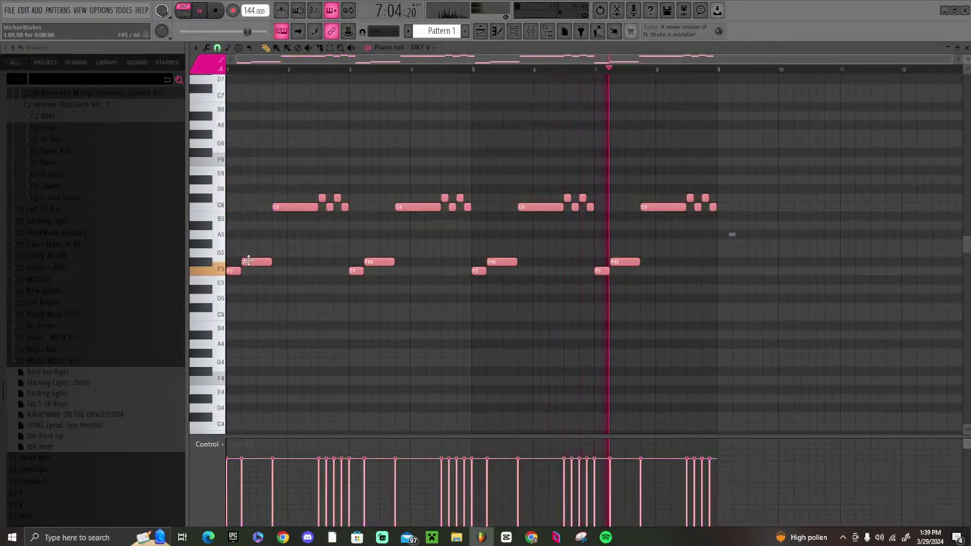
{"action": "left_click_drag", "start_coordinate": [733, 234], "coordinate": [740, 125]}
{"action": "key", "text": "space"}
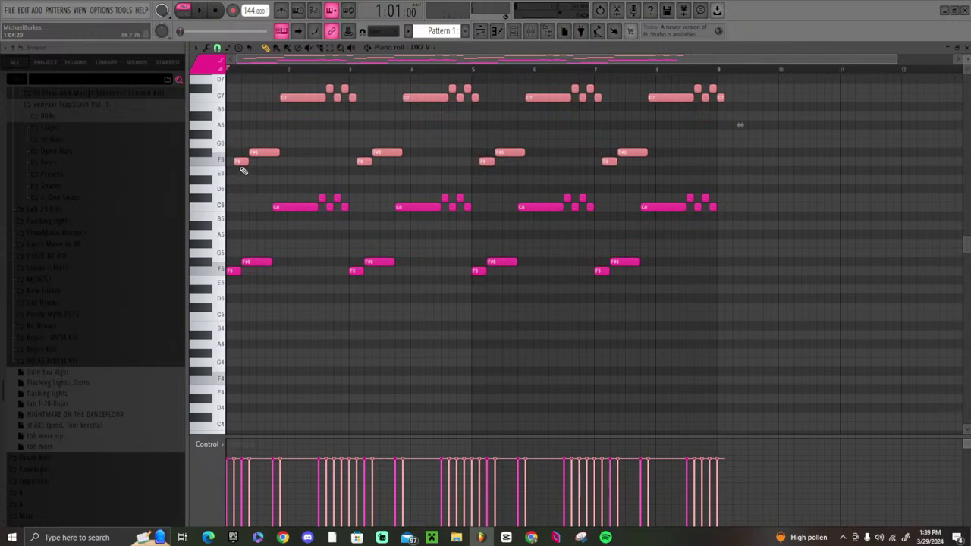
{"action": "left_click_drag", "start_coordinate": [243, 170], "coordinate": [235, 170]}
{"action": "key", "text": "space"}
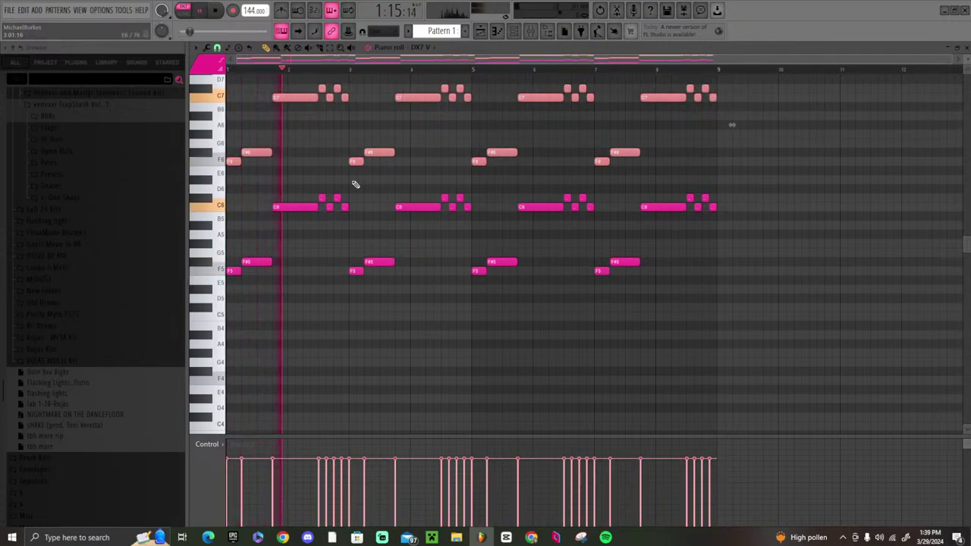
- Shift the copied notes down two octaves so they start on F4, and deselect them
{"action": "key", "text": "ctrl+Down"}
{"action": "key", "text": "ctrl+Down"}
{"action": "key", "text": "ctrl+d"}
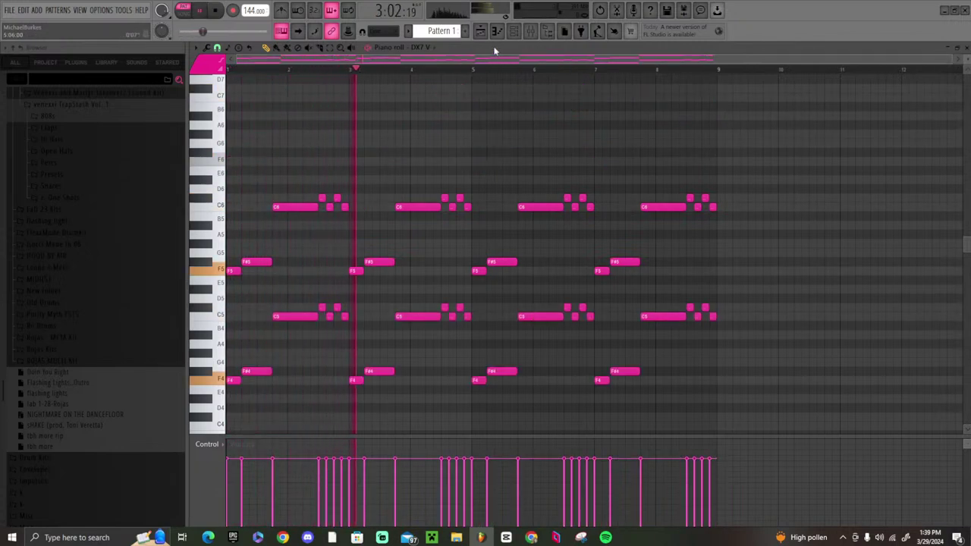
- Audition further DX7 V presets, settle on Fluttering Celeste, and lower mixer Insert 1 to 76% (-5.7 dB)
{"action": "key", "text": "F6"}
{"action": "left_click", "coordinate": [307, 366]}
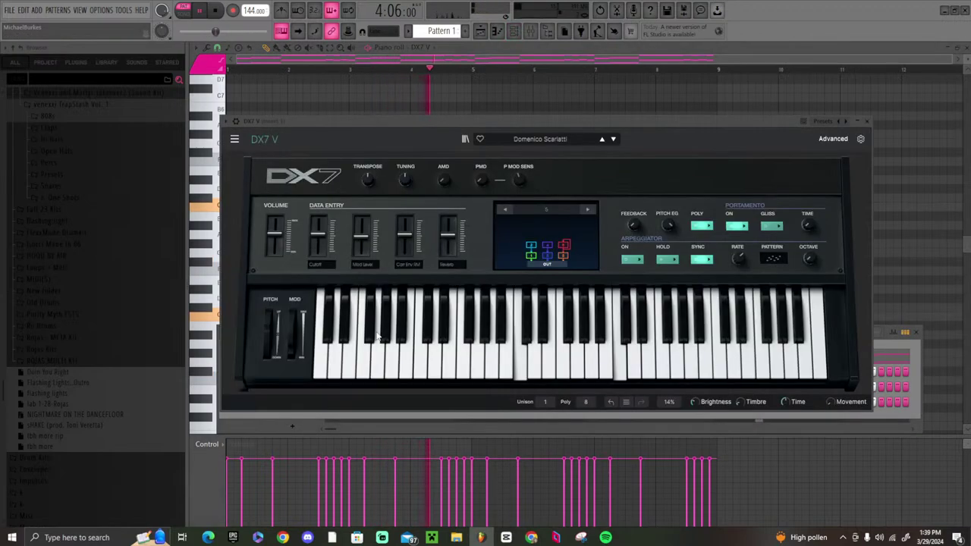
{"action": "left_click", "coordinate": [614, 139]}
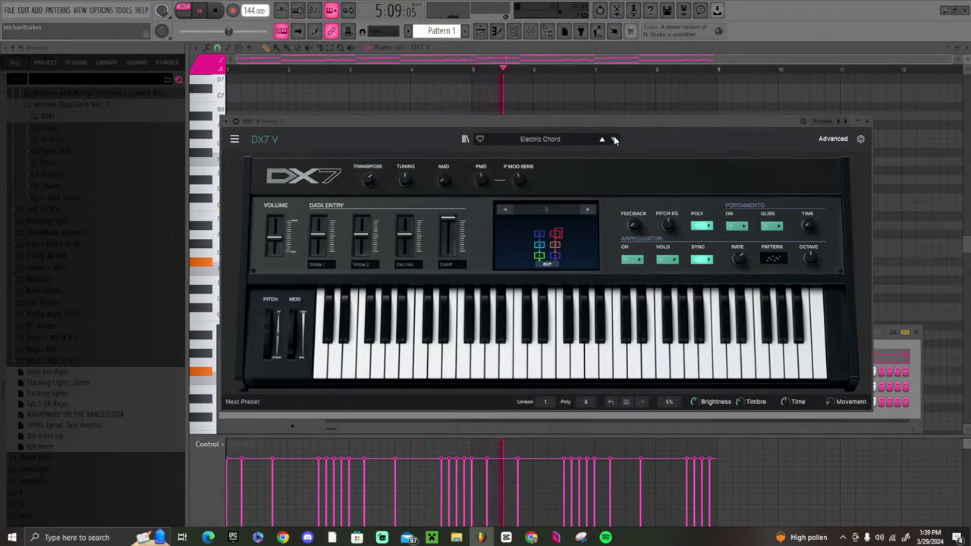
{"action": "left_click", "coordinate": [613, 139]}
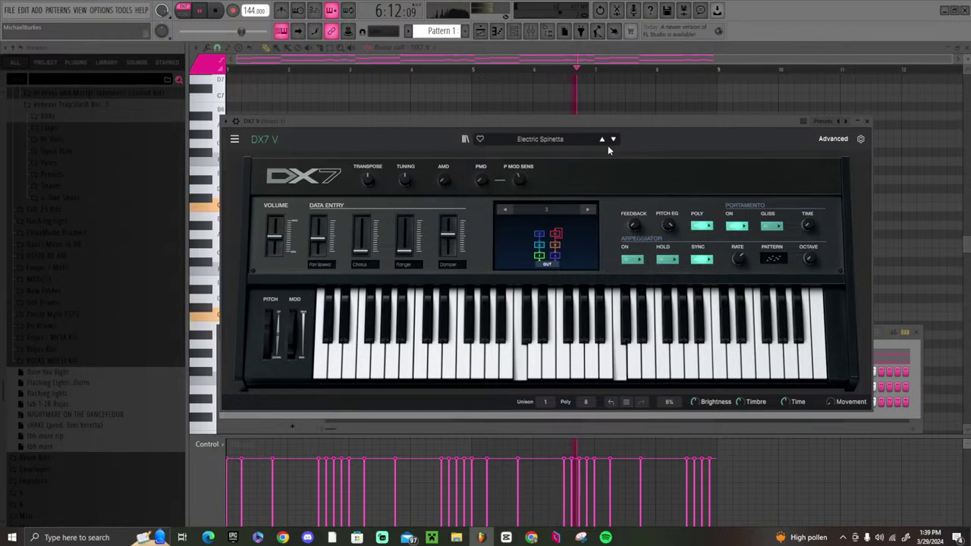
{"action": "left_click", "coordinate": [614, 139]}
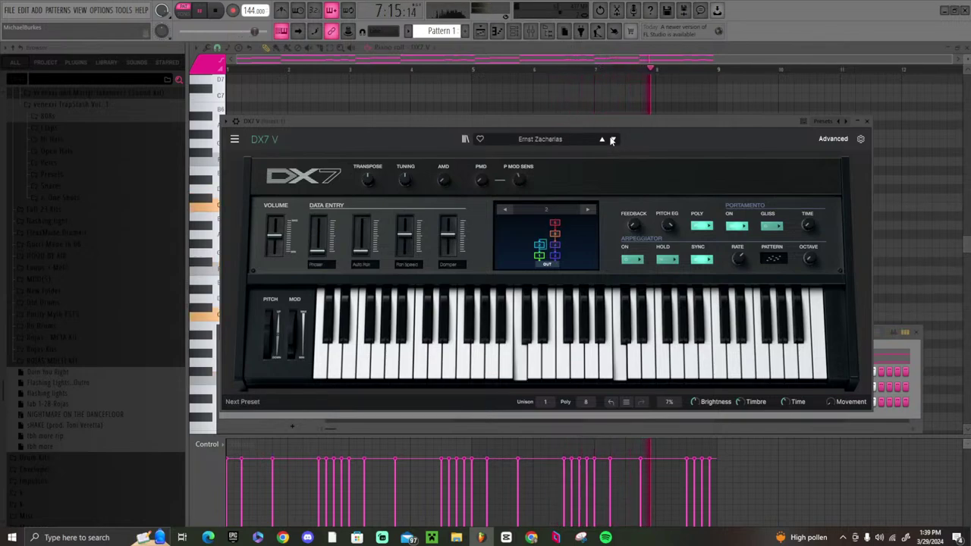
{"action": "left_click", "coordinate": [613, 139]}
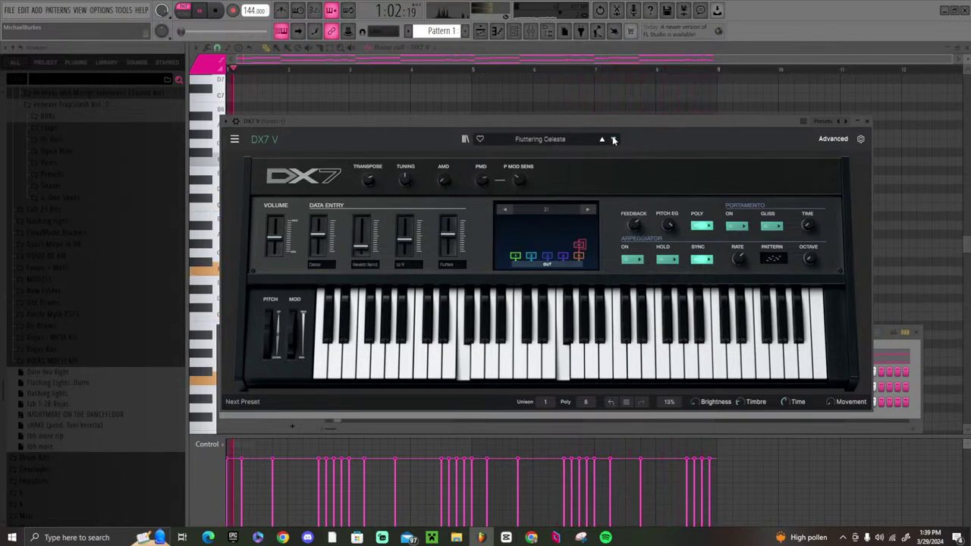
{"action": "left_click", "coordinate": [868, 122]}
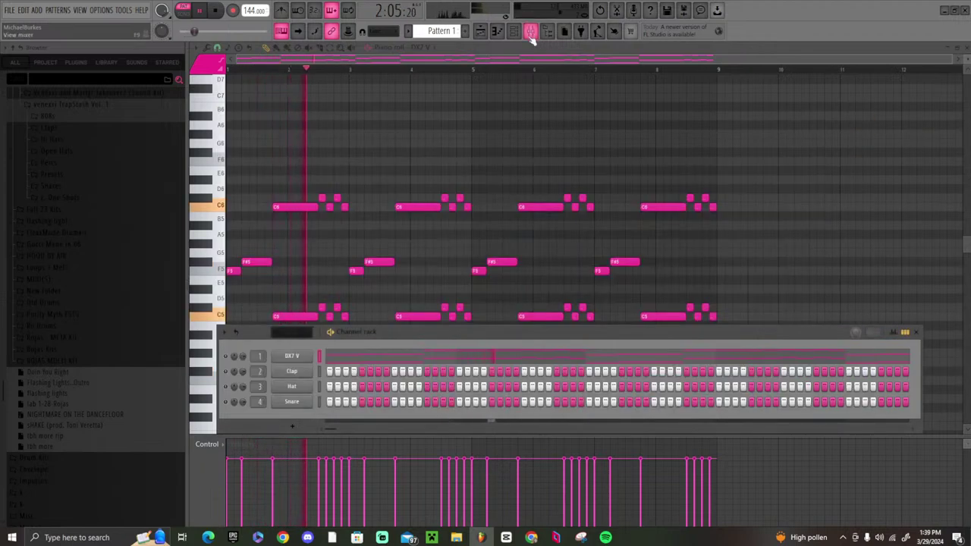
{"action": "left_click", "coordinate": [530, 30]}
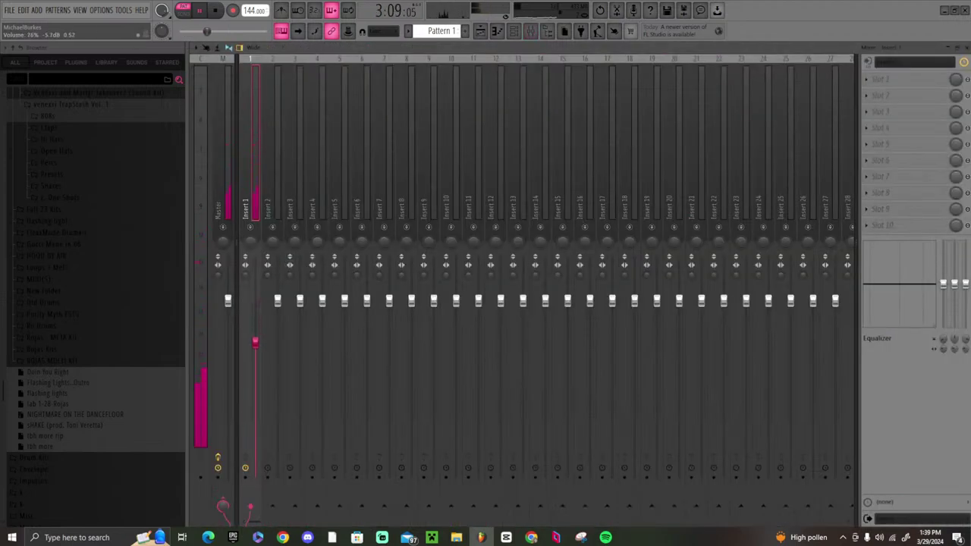
- Replace the Clap channel with the Serum synth
{"action": "left_click", "coordinate": [514, 30]}
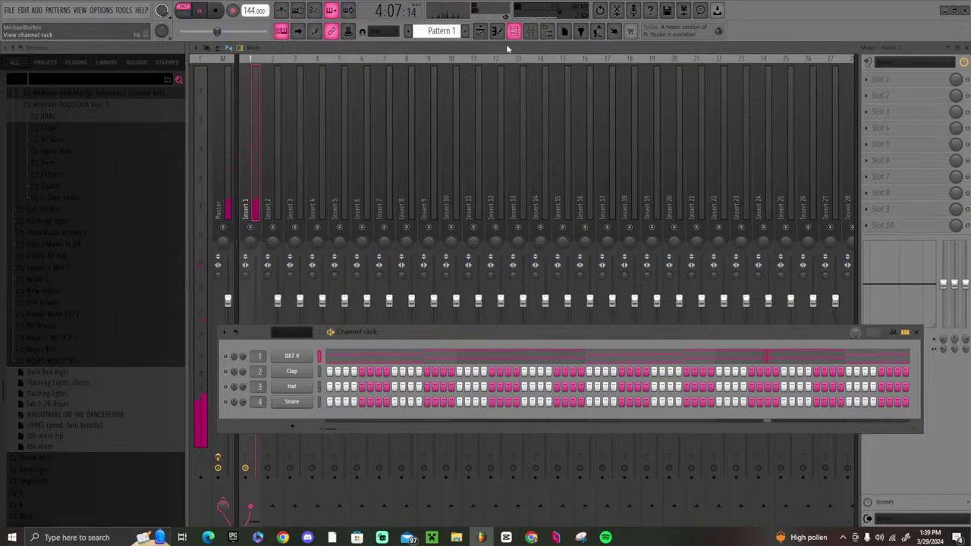
{"action": "right_click", "coordinate": [294, 373]}
{"action": "mouse_move", "coordinate": [341, 460]}
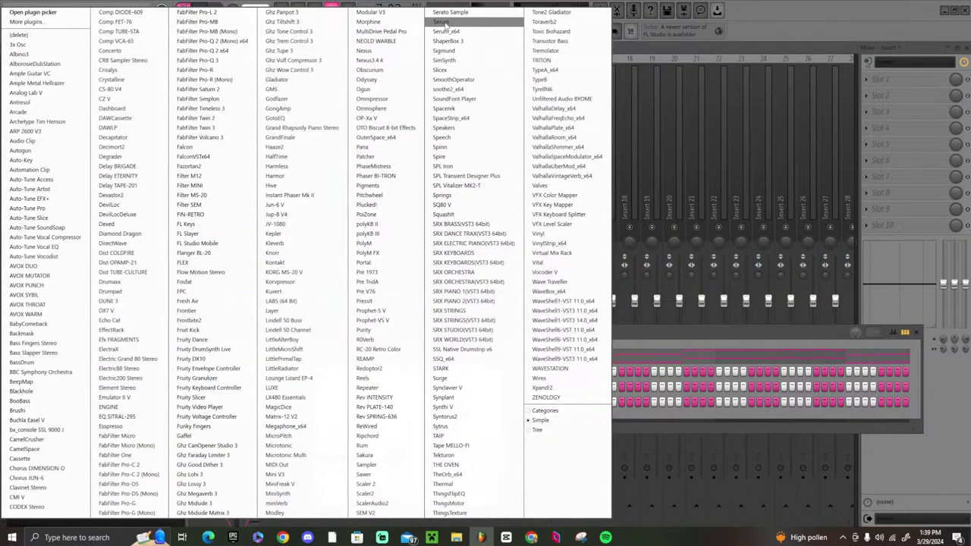
{"action": "left_click", "coordinate": [446, 32]}
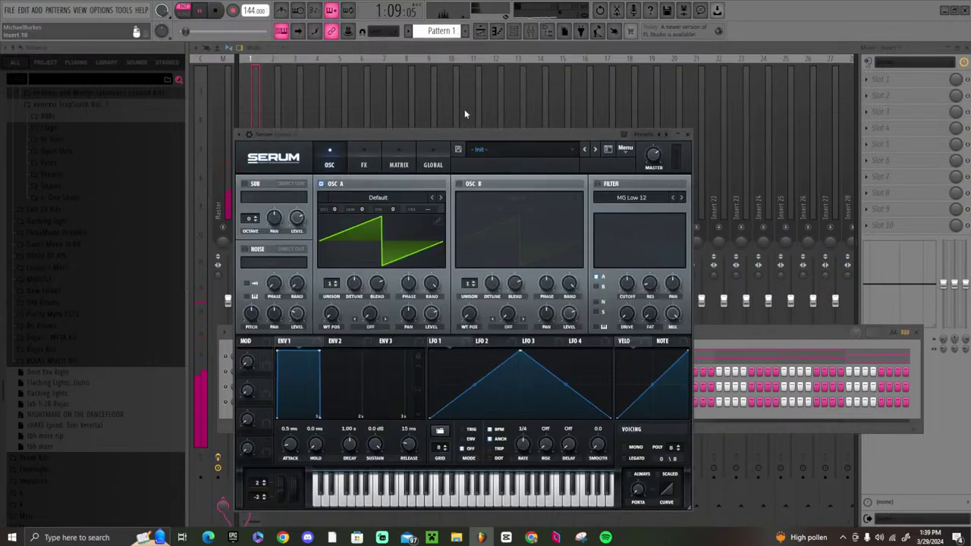
- Load the key - solid state preset from the data X user bank in Serum and close its window
{"action": "left_click", "coordinate": [549, 152]}
{"action": "mouse_move", "coordinate": [531, 273]}
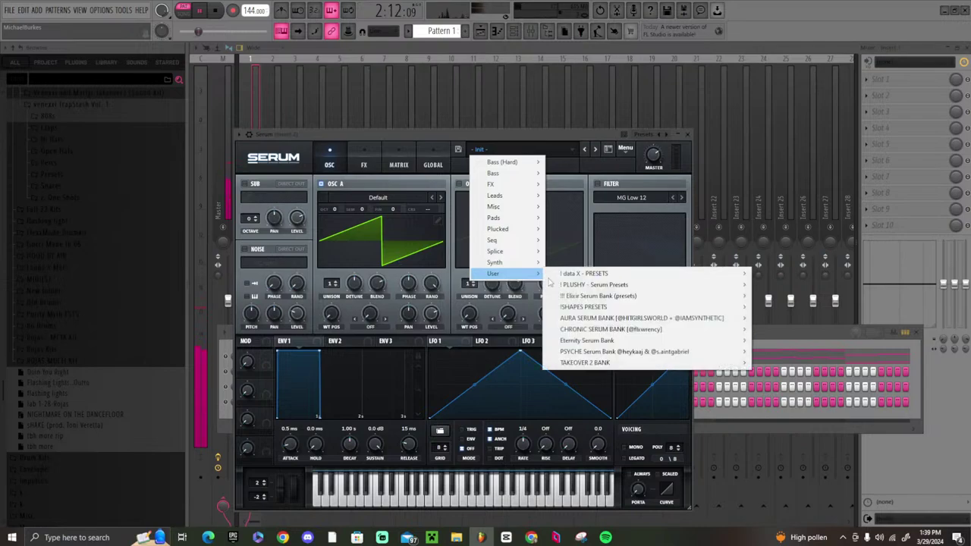
{"action": "mouse_move", "coordinate": [579, 273]}
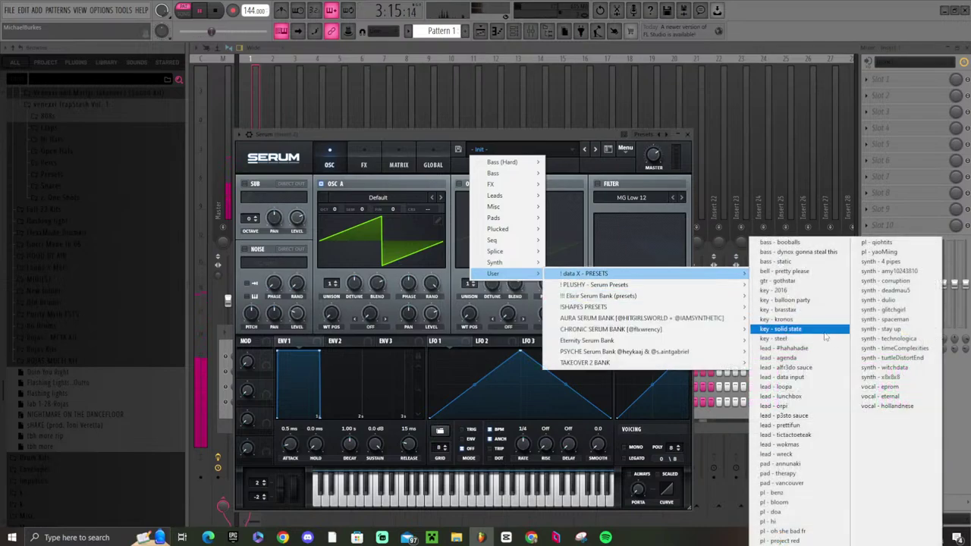
{"action": "left_click", "coordinate": [823, 331]}
{"action": "left_click", "coordinate": [688, 136]}
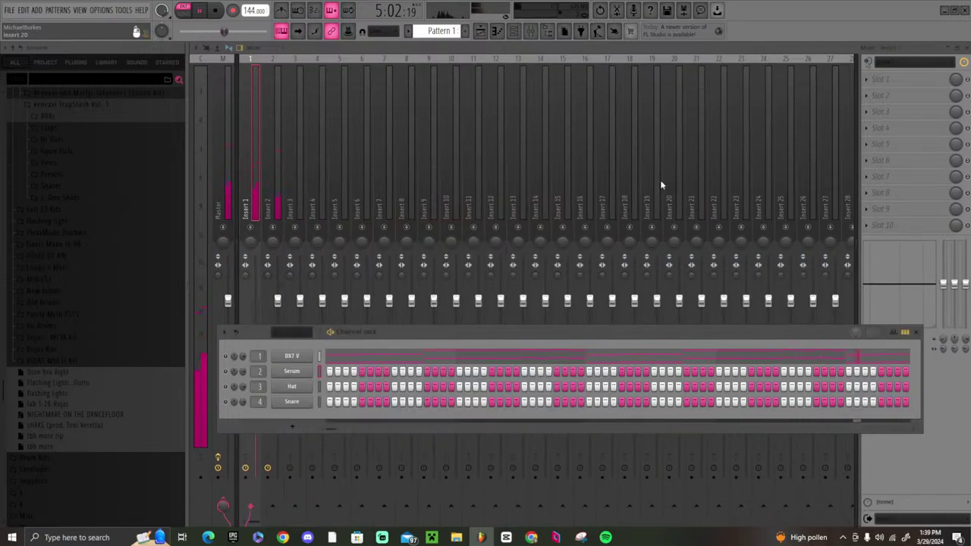
- In Serum's piano roll, fill bars 1 to 4 with short alternating F5 and F#5 notes and duplicate them to bars 5 to 8
{"action": "right_click", "coordinate": [275, 368]}
{"action": "left_click", "coordinate": [318, 371]}
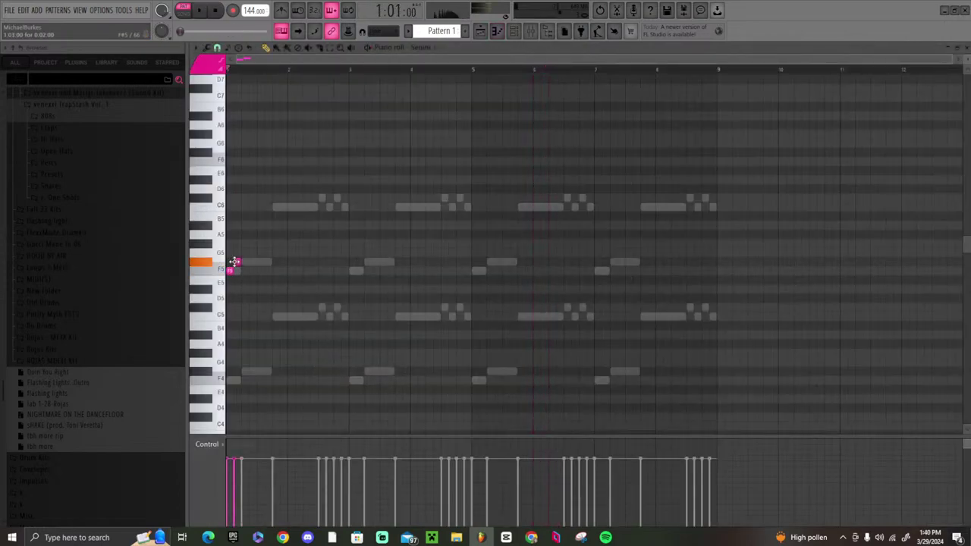
{"action": "key", "text": "space"}
{"action": "mouse_move", "coordinate": [247, 276]}
{"action": "left_mouse_down"}
{"action": "mouse_move", "coordinate": [251, 267]}
{"action": "mouse_move", "coordinate": [464, 273]}
{"action": "left_mouse_up"}
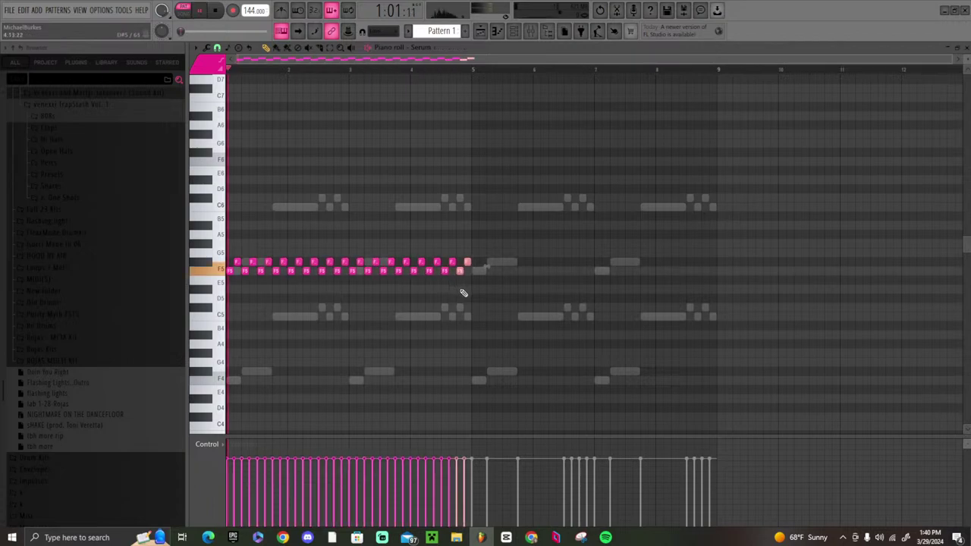
{"action": "key", "text": "ctrl+a"}
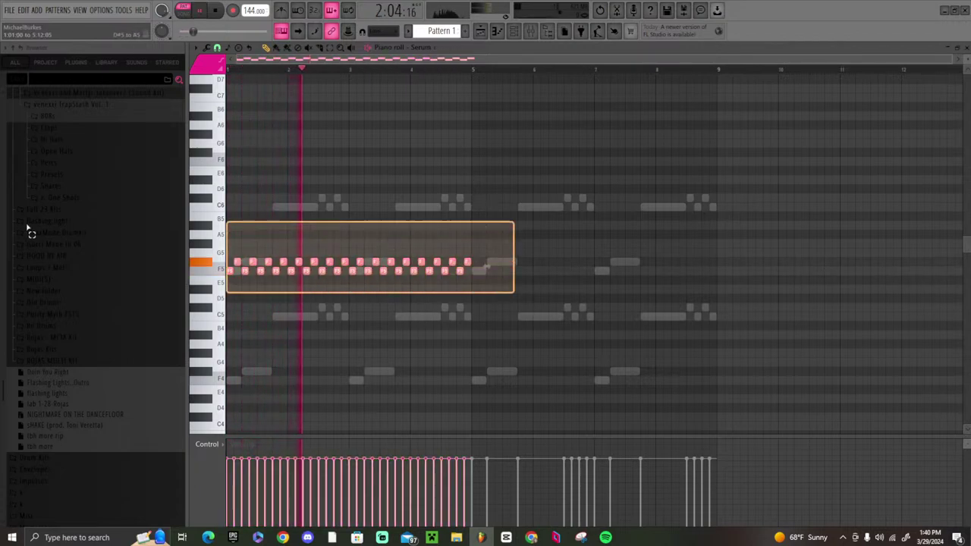
{"action": "key", "text": "ctrl+b"}
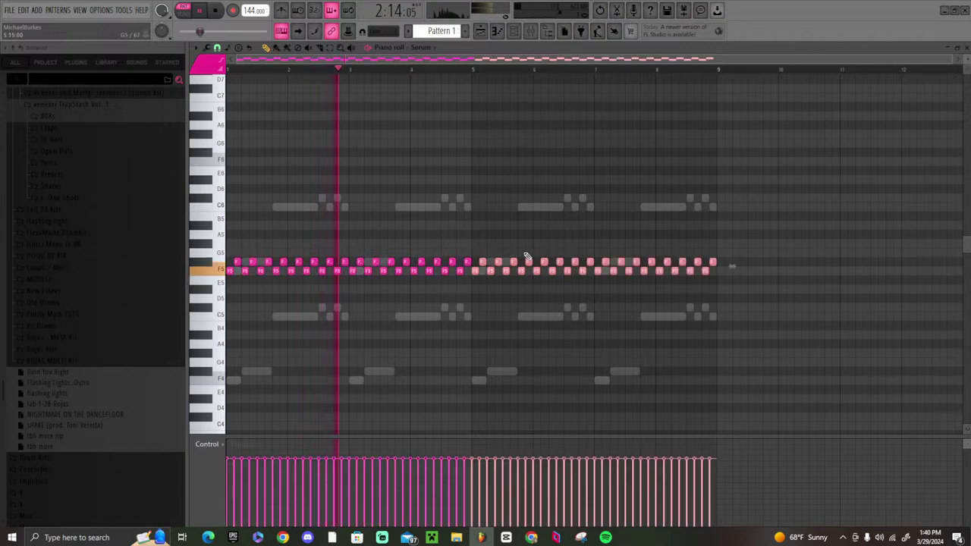
- Reopen Serum and audition the following presets up to lead - alfr3do sauce during playback
{"action": "left_click", "coordinate": [514, 31]}
{"action": "left_click", "coordinate": [299, 375]}
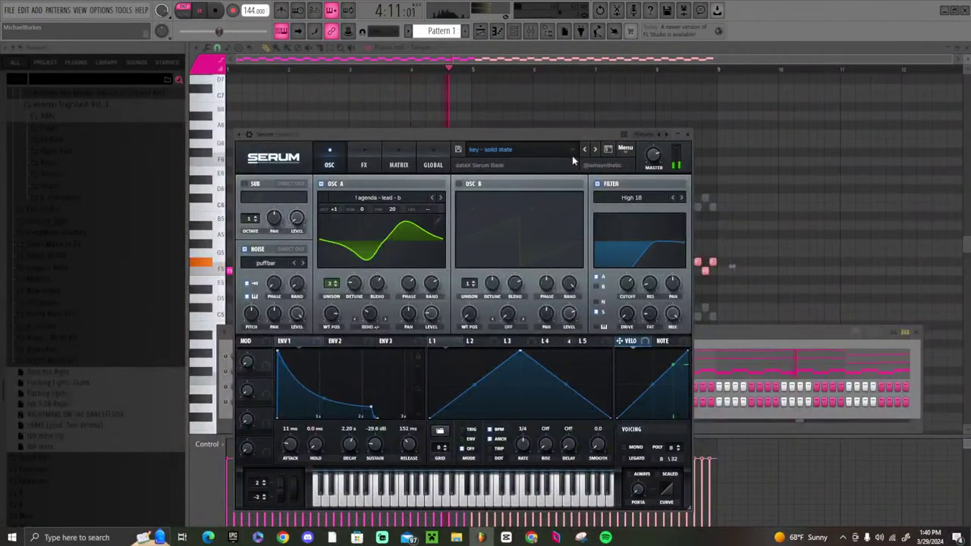
{"action": "left_click", "coordinate": [597, 150]}
{"action": "left_click", "coordinate": [597, 149]}
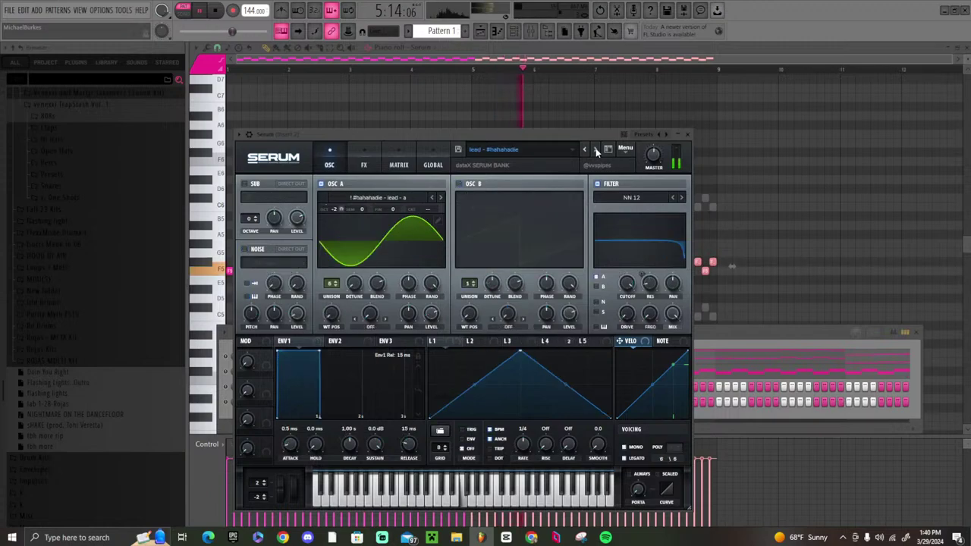
{"action": "left_click", "coordinate": [596, 149]}
{"action": "left_click", "coordinate": [596, 150]}
- Load a different Serum preset from the user preset banks
{"action": "left_click", "coordinate": [489, 149]}
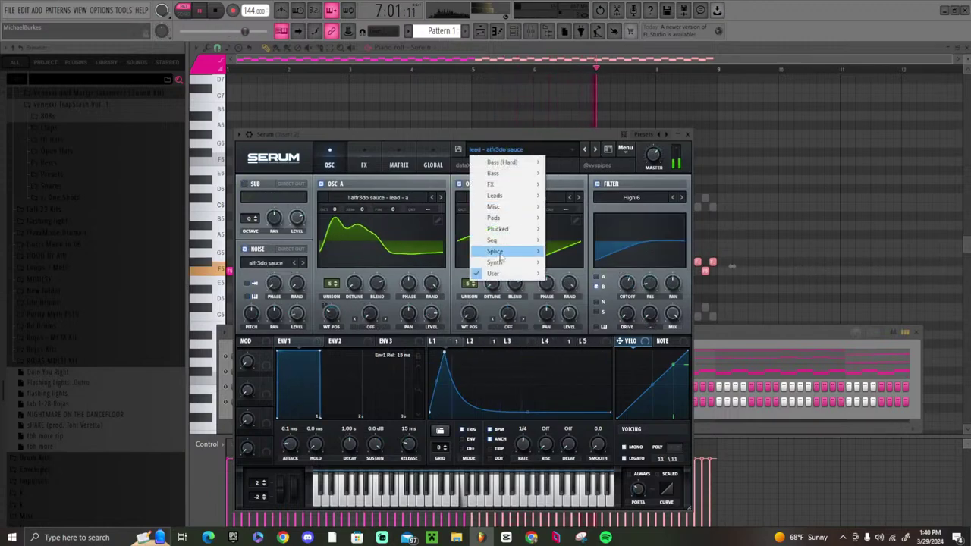
{"action": "mouse_move", "coordinate": [493, 273]}
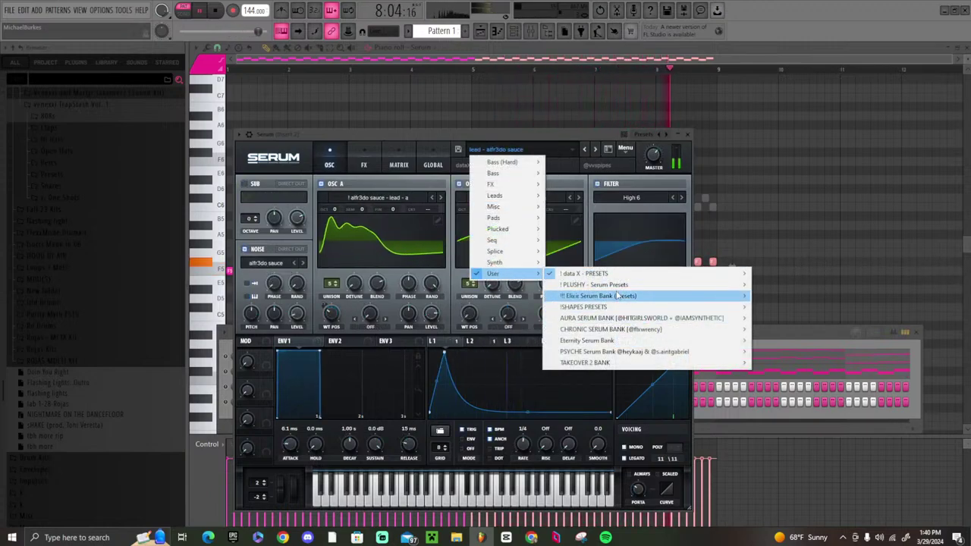
{"action": "mouse_move", "coordinate": [599, 296]}
{"action": "left_click", "coordinate": [884, 367]}
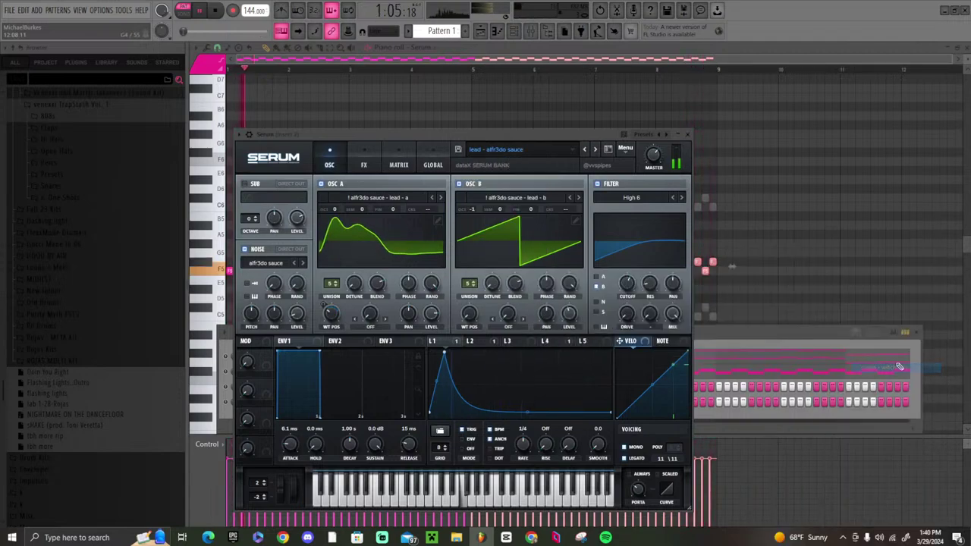
- Close the Serum window and replace the Hat channel with the SQ80 V instrument
{"action": "left_click", "coordinate": [687, 135]}
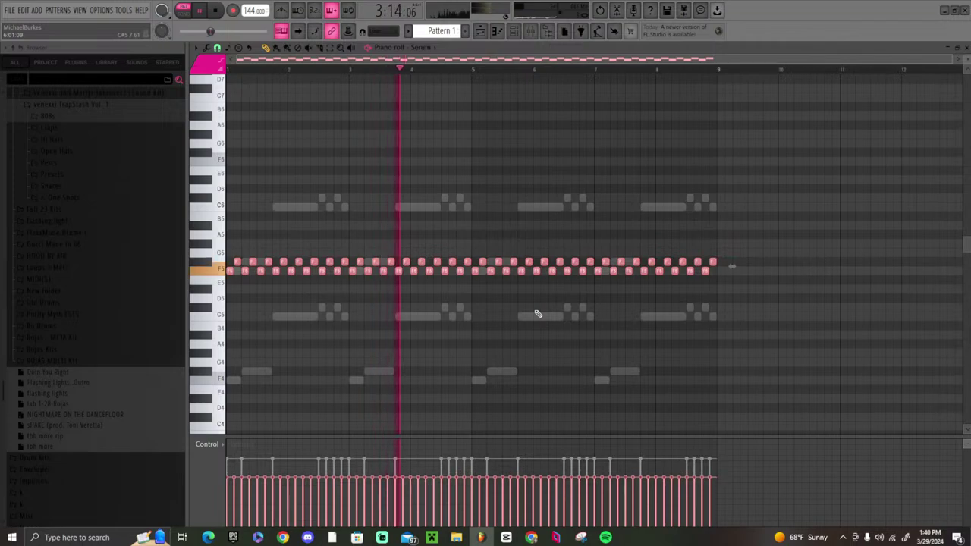
{"action": "left_click", "coordinate": [514, 30]}
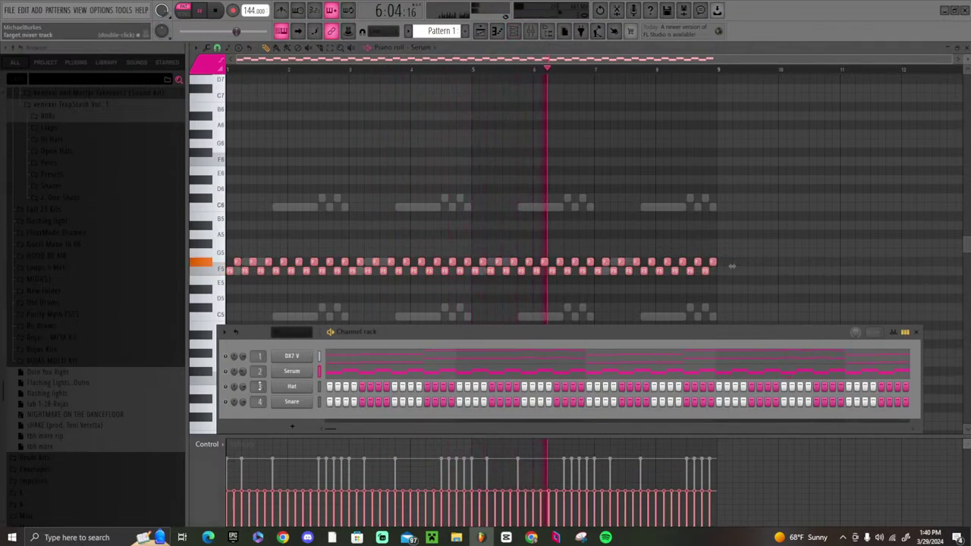
{"action": "right_click", "coordinate": [303, 386]}
{"action": "mouse_move", "coordinate": [339, 472]}
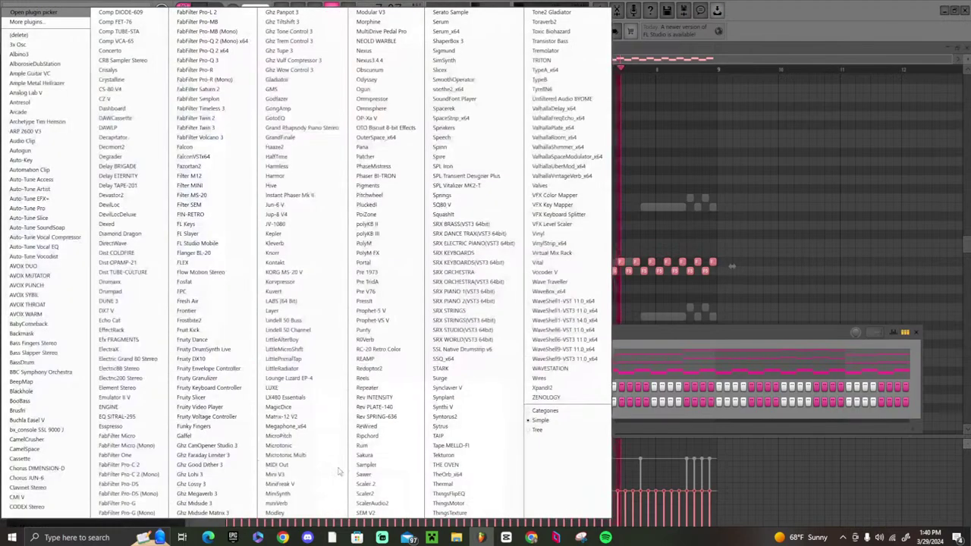
{"action": "left_click", "coordinate": [470, 206]}
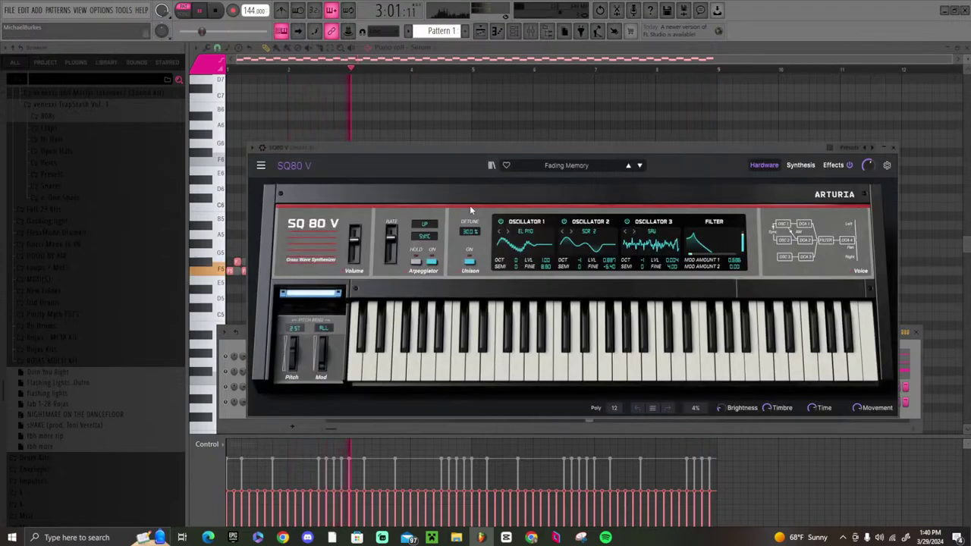
- Load the Smooth Arp preset from the Sequence category in SQ80 V and close its window
{"action": "left_click", "coordinate": [566, 165]}
{"action": "mouse_move", "coordinate": [559, 288]}
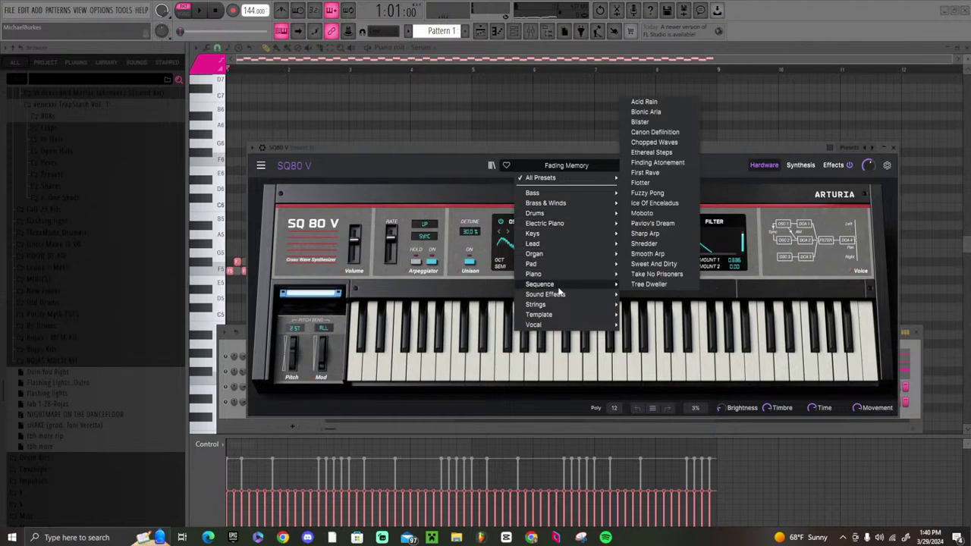
{"action": "left_click", "coordinate": [647, 253]}
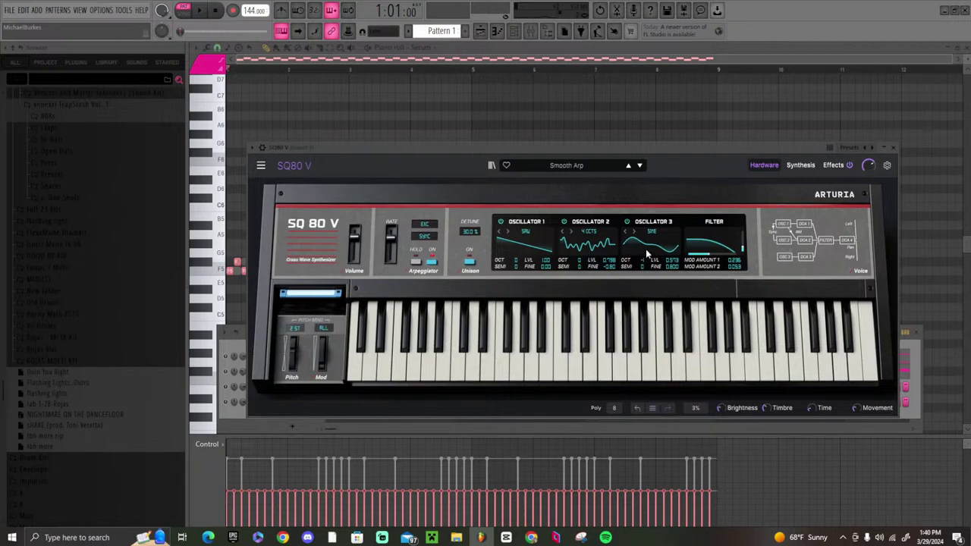
{"action": "scroll", "coordinate": [642, 260], "scroll_direction": "down", "scroll_amount": 1}
{"action": "left_click", "coordinate": [893, 149]}
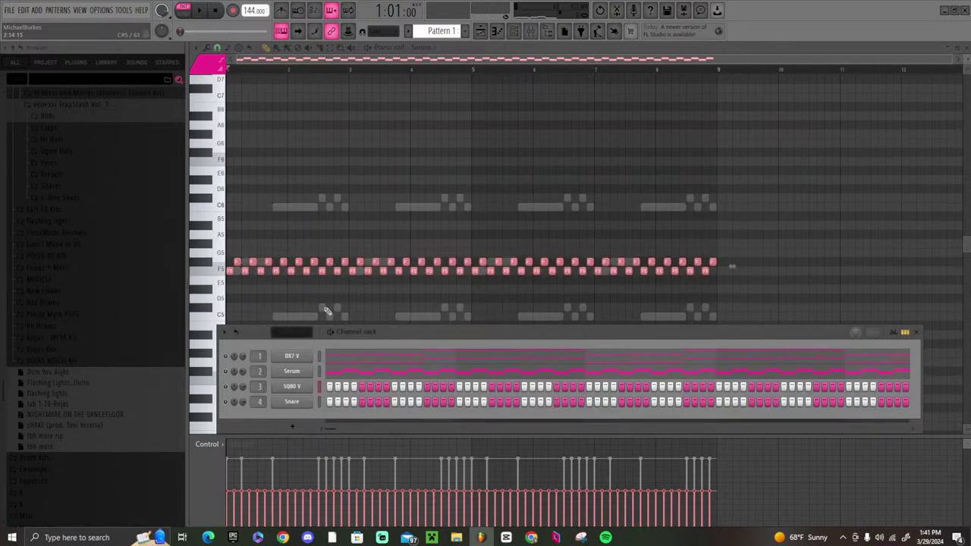
- In SQ80 V's piano roll, place short C6 notes mid-bar 1 and at bar 2, C#6 mid-bar 2, and F#5 at bar 3
{"action": "right_click", "coordinate": [280, 390]}
{"action": "left_click", "coordinate": [330, 386]}
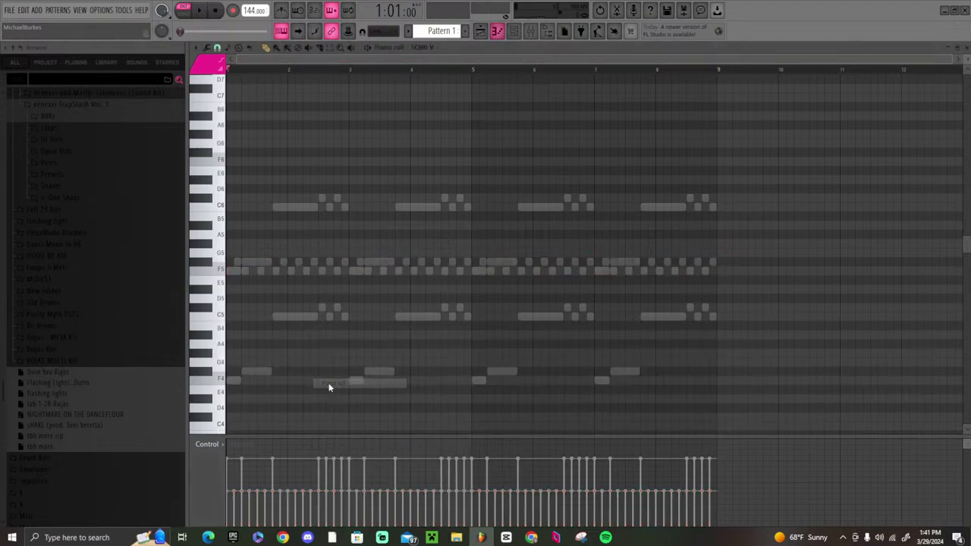
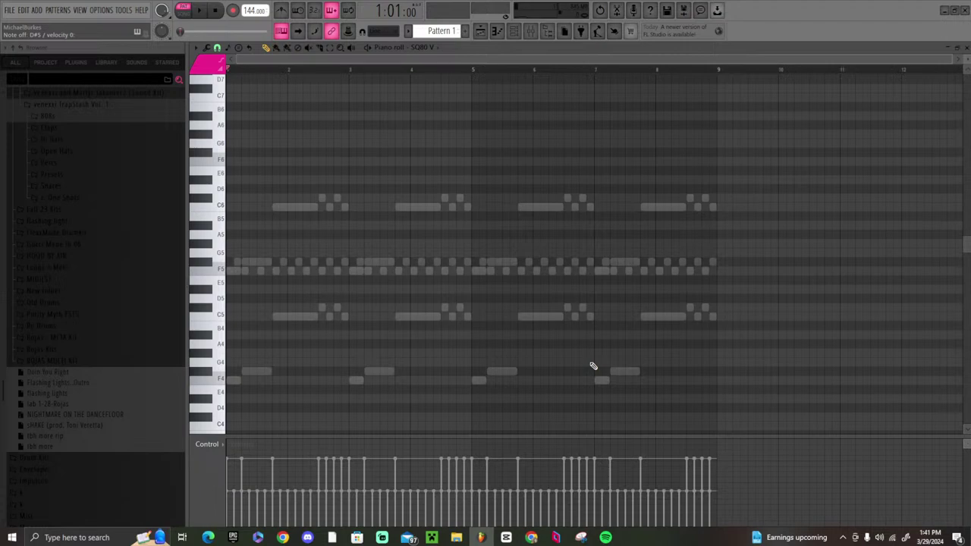
{"action": "key", "text": "space"}
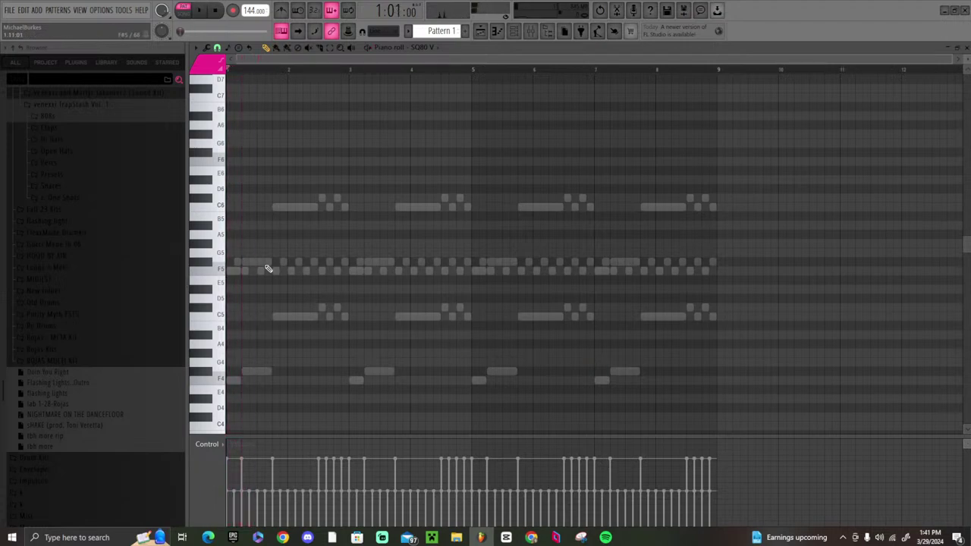
{"action": "key", "text": "space"}
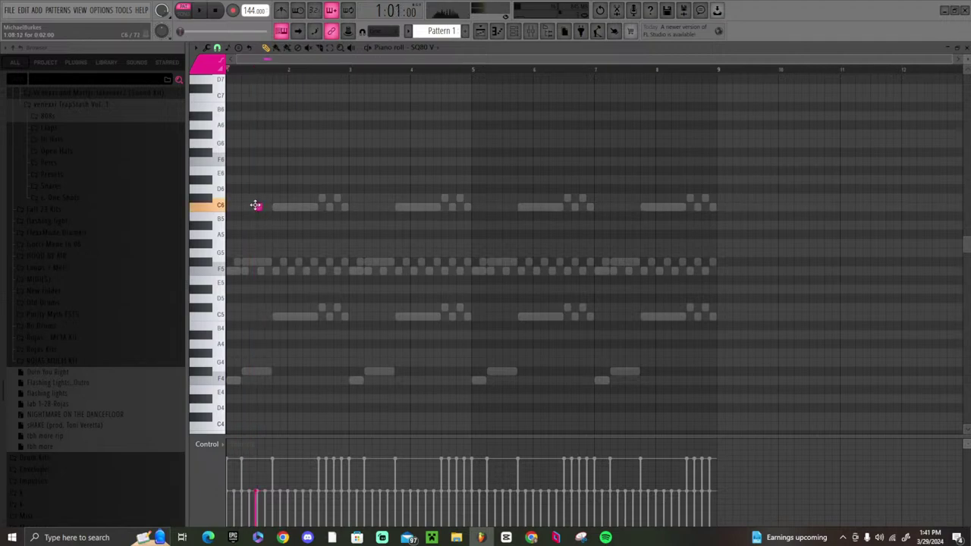
{"action": "key", "text": "space"}
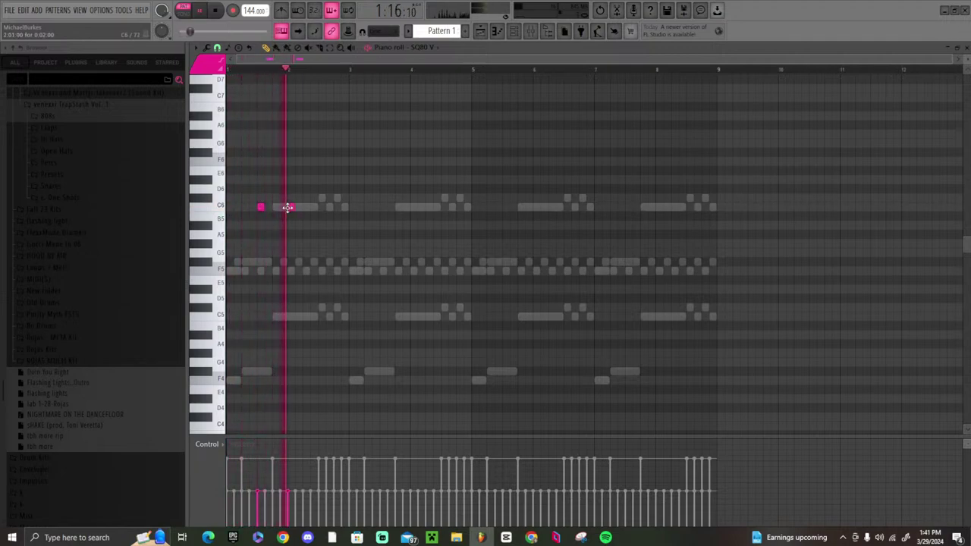
{"action": "left_click", "coordinate": [292, 207]}
{"action": "left_click", "coordinate": [321, 198]}
{"action": "left_click", "coordinate": [352, 198]}
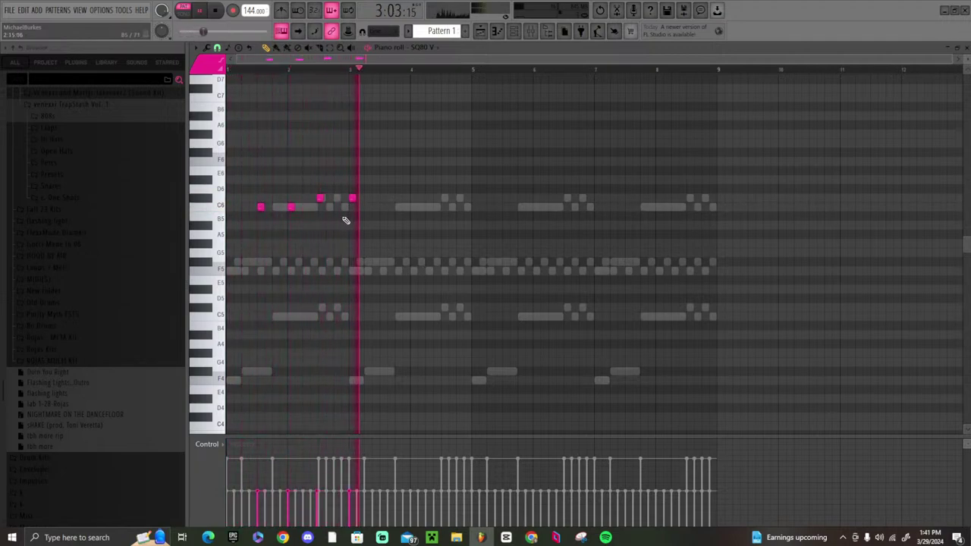
{"action": "key", "text": "space"}
{"action": "key", "text": "space"}
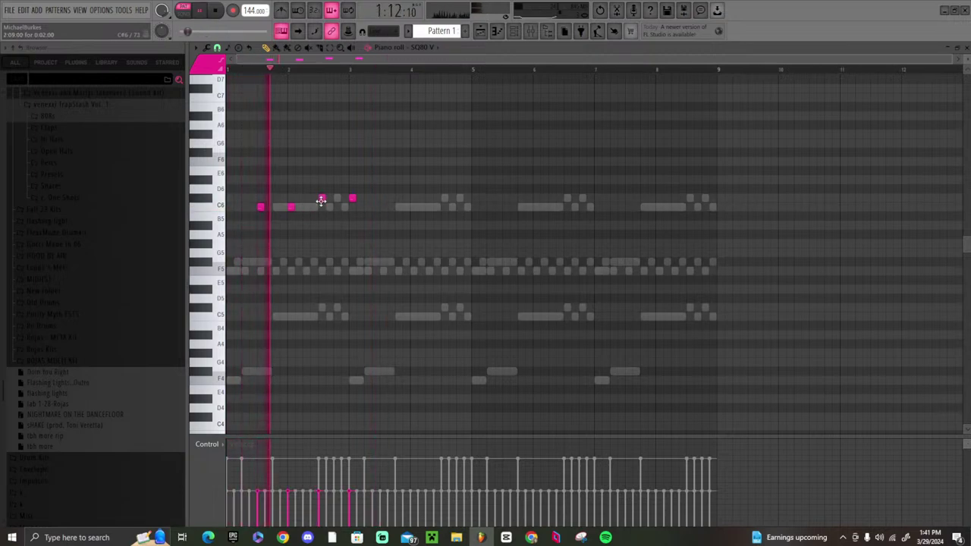
{"action": "right_click", "coordinate": [352, 198]}
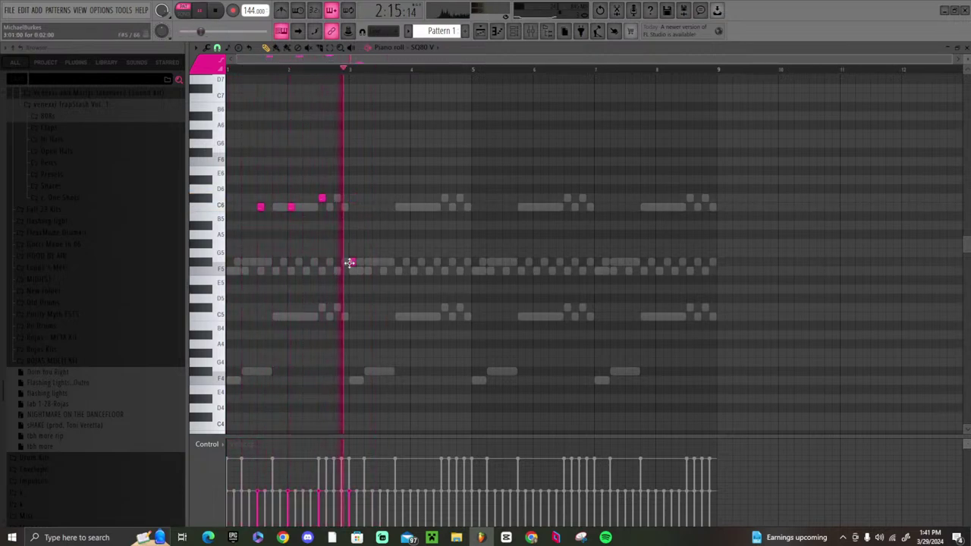
- Duplicate the four-note phrase two bars on and replace its last F#5 with a D#6 near the end of bar 4
{"action": "key", "text": "ctrl+b"}
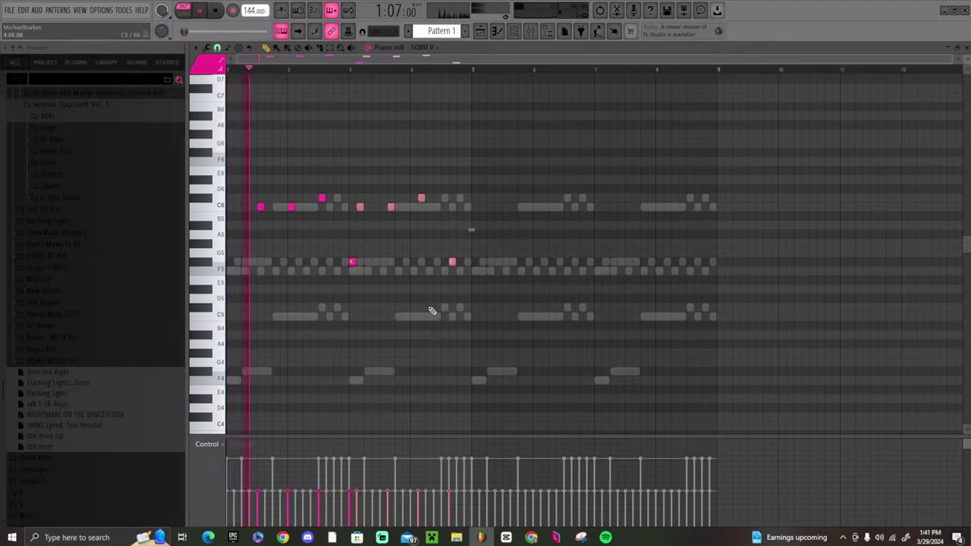
{"action": "left_click_drag", "start_coordinate": [358, 210], "coordinate": [384, 211]}
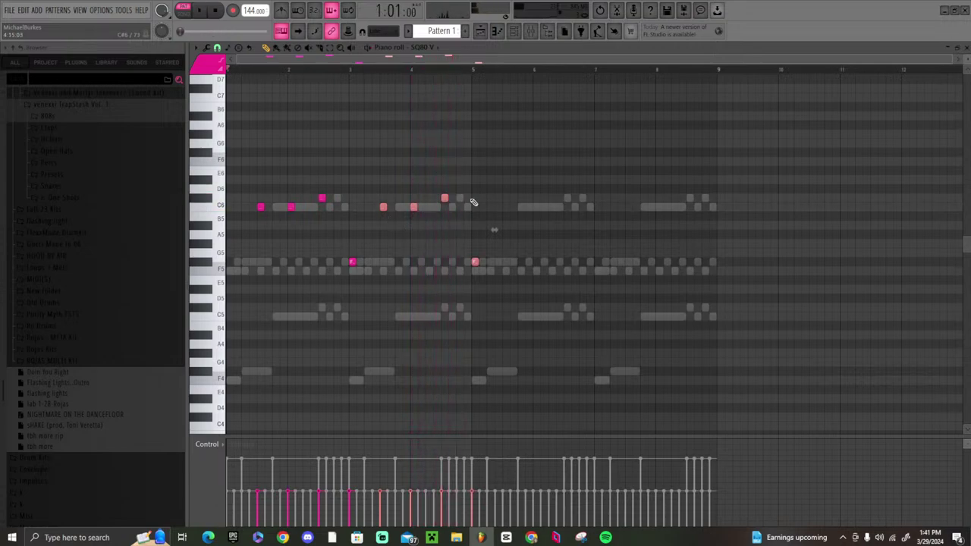
{"action": "left_click", "coordinate": [460, 180]}
{"action": "right_click", "coordinate": [475, 262]}
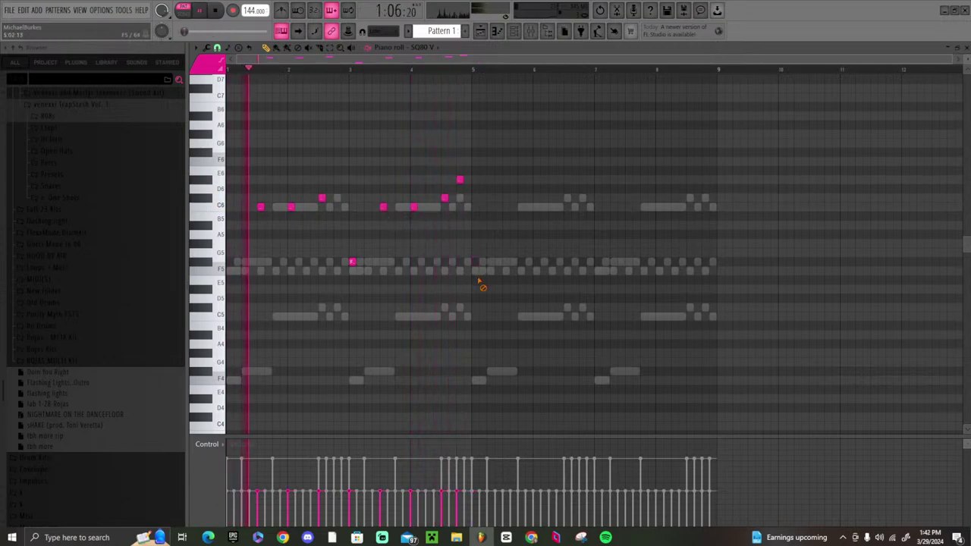
- Duplicate the whole four-bar SQ80 V pattern into bars 5 to 8 and clear the selection
{"action": "key", "text": "ctrl+a"}
{"action": "key", "text": "ctrl+b"}
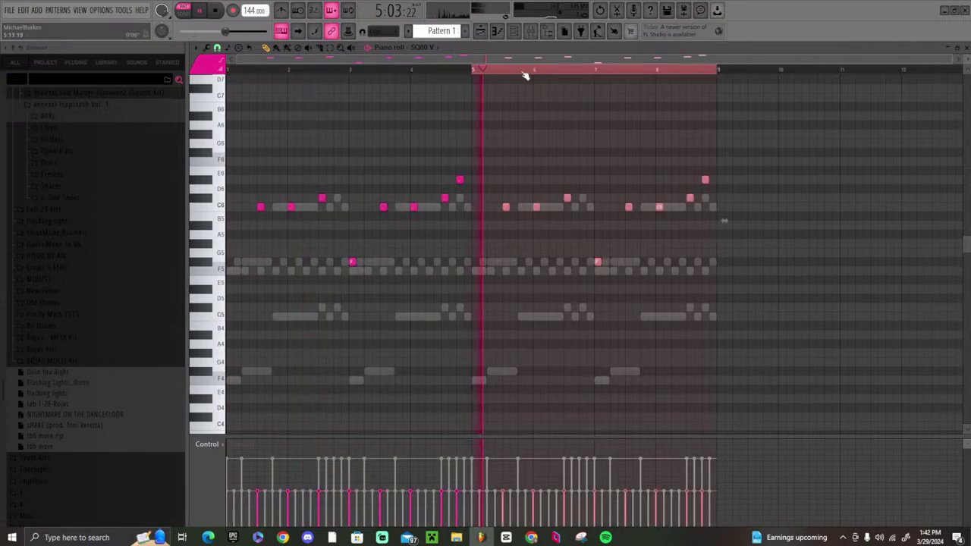
{"action": "key", "text": "ctrl+d"}
{"action": "key", "text": "space"}
- Reopen SQ80 V, switch to the Shredder preset during playback, and close its window
{"action": "left_click", "coordinate": [514, 31]}
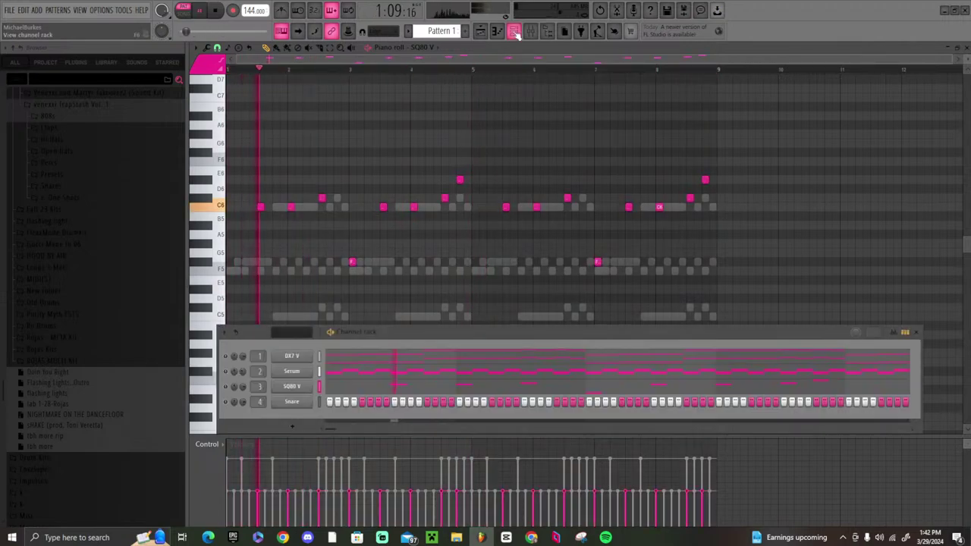
{"action": "left_click", "coordinate": [292, 386]}
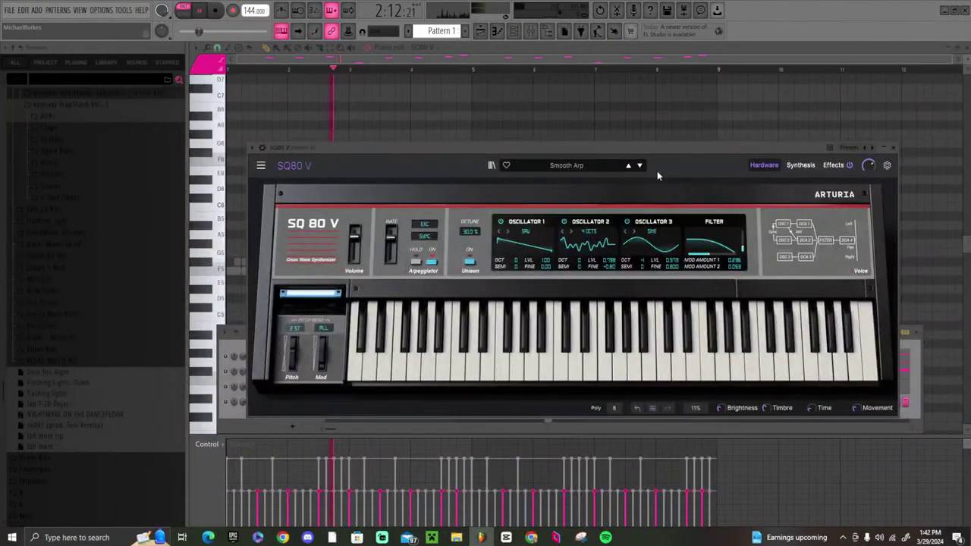
{"action": "left_click", "coordinate": [627, 165]}
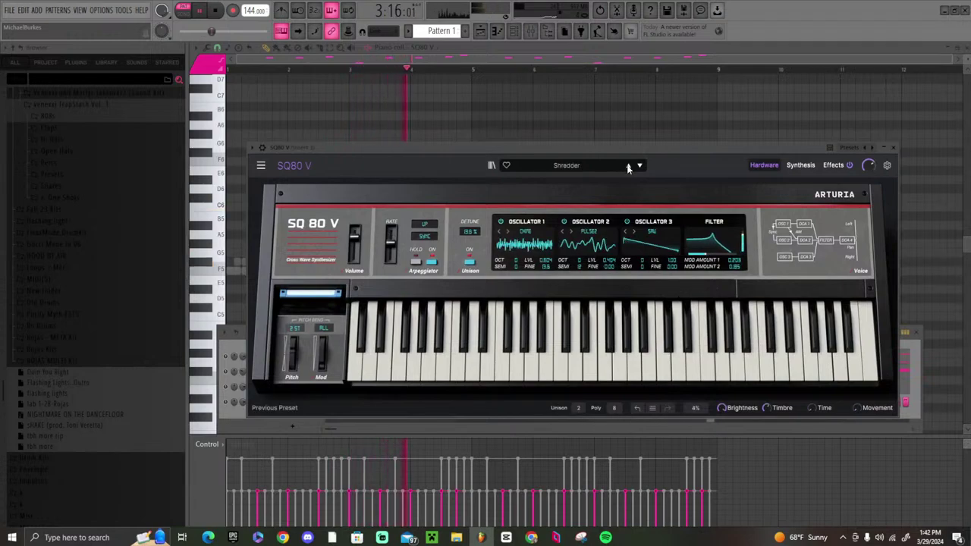
{"action": "key", "text": "Escape"}
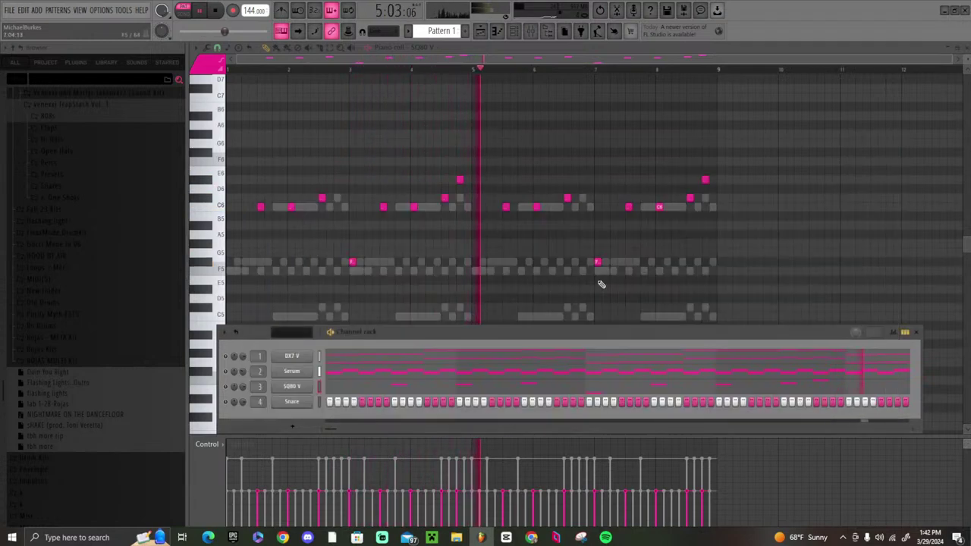
- Delete the high D#6 notes at the ends of bars 4 and 8 in the SQ80 V pattern
{"action": "right_click", "coordinate": [460, 180]}
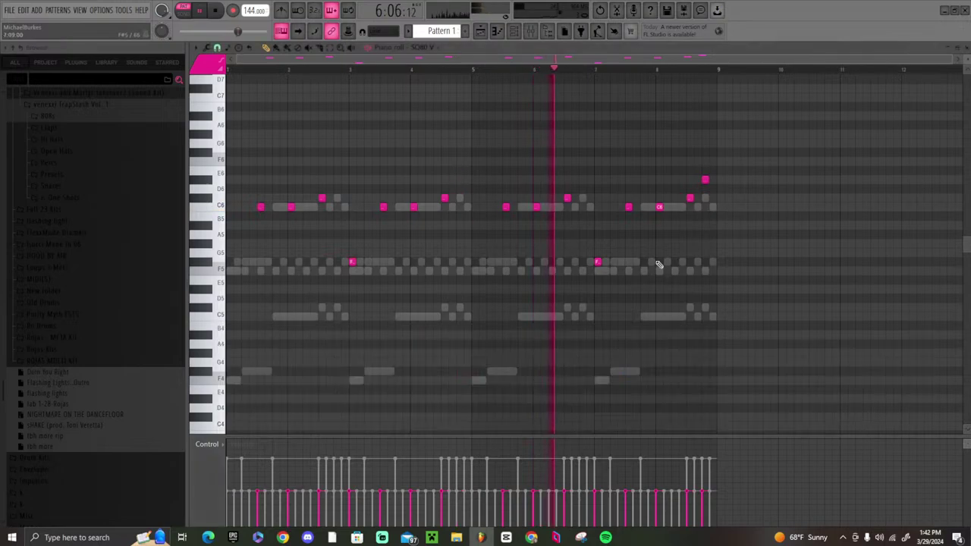
{"action": "right_click", "coordinate": [705, 181]}
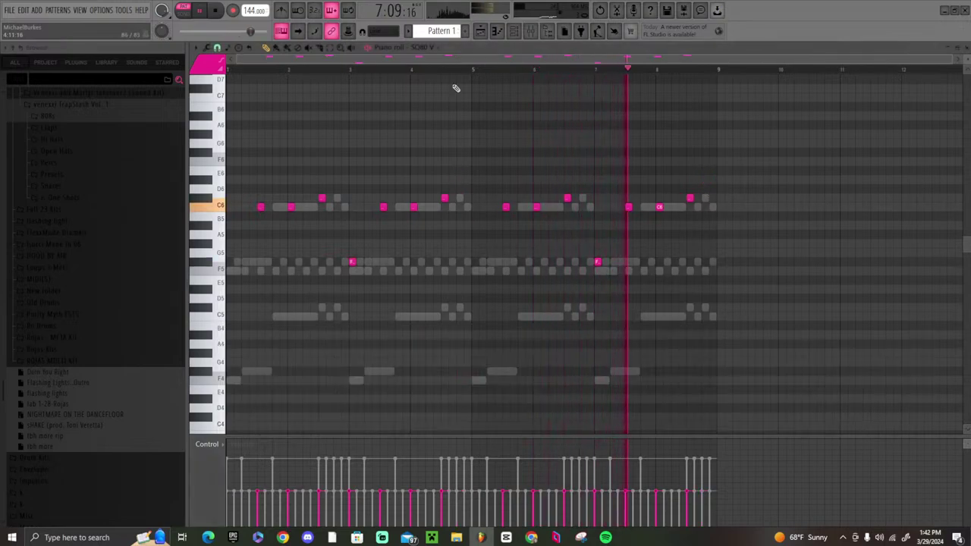
{"action": "left_click", "coordinate": [519, 35]}
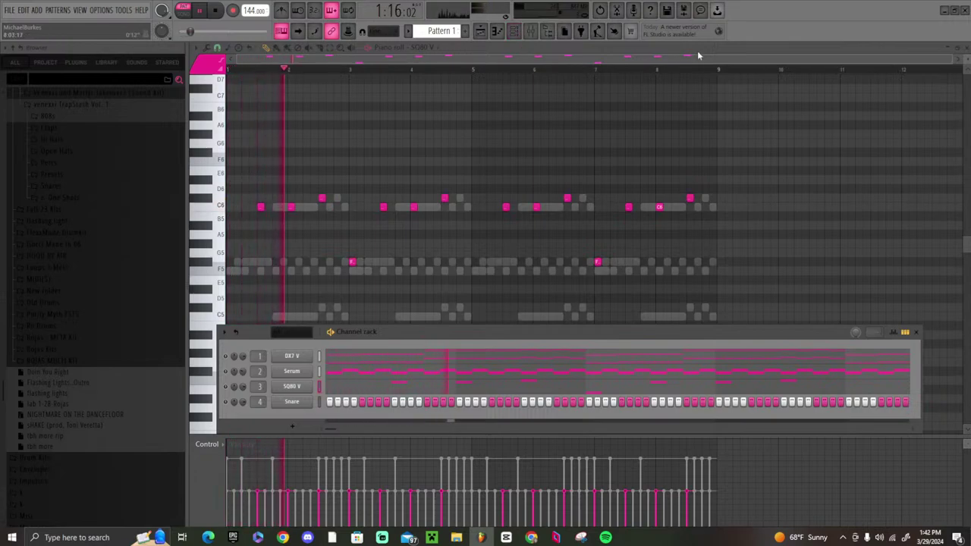
{"action": "left_click", "coordinate": [520, 34]}
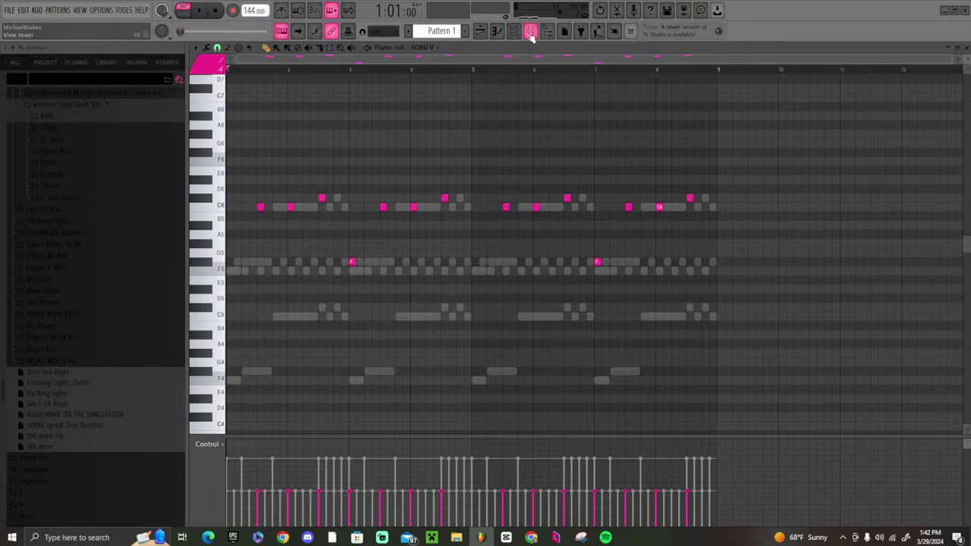
- Play the pattern and set the SQ80 V channel volume to 59%
{"action": "key", "text": "space"}
{"action": "left_click", "coordinate": [514, 31]}
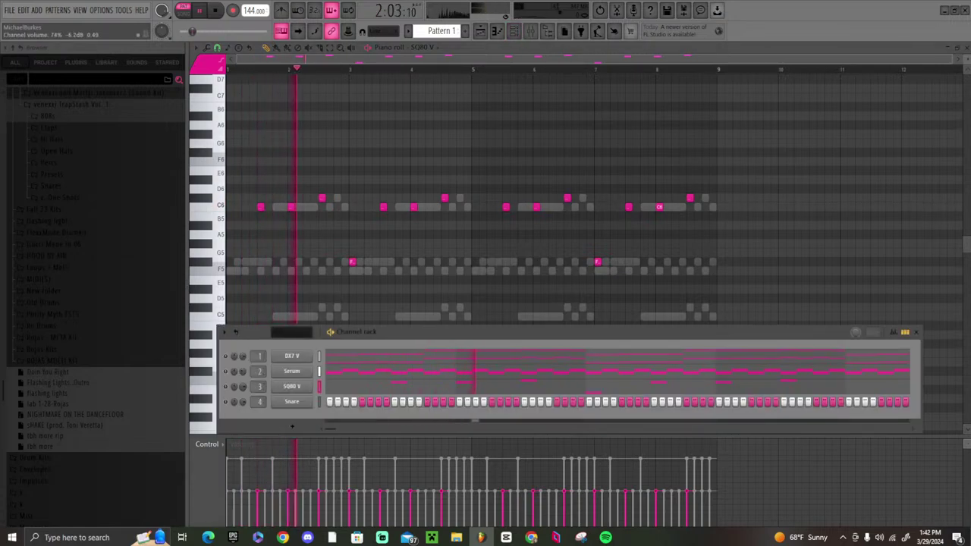
{"action": "scroll", "coordinate": [244, 387], "scroll_direction": "up", "scroll_amount": 3}
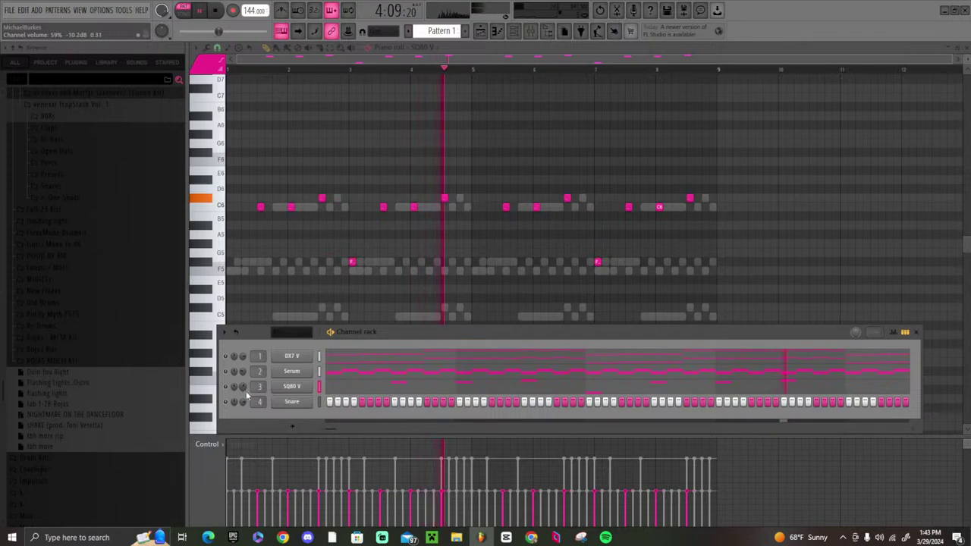
- Replace the Snare channel with the Spire synthesizer
{"action": "right_click", "coordinate": [300, 410]}
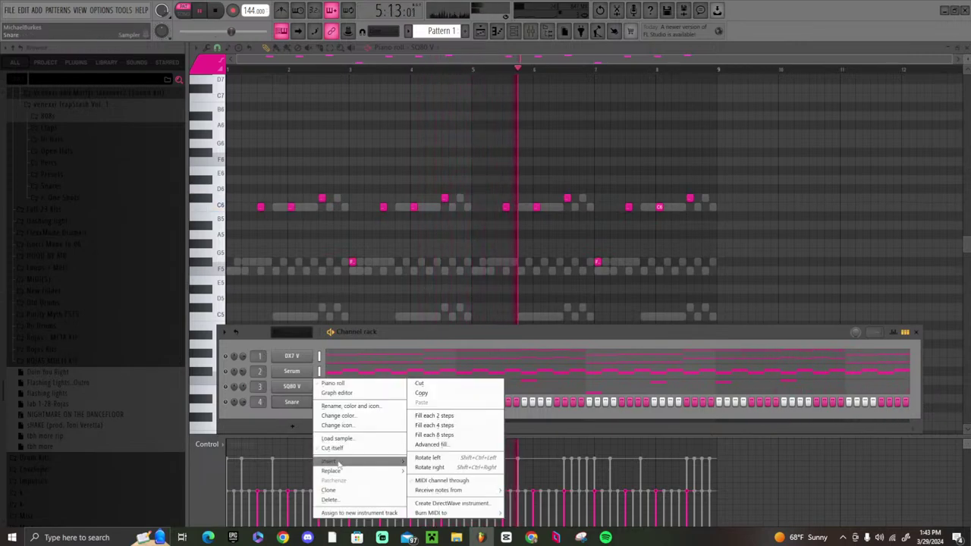
{"action": "mouse_move", "coordinate": [334, 464]}
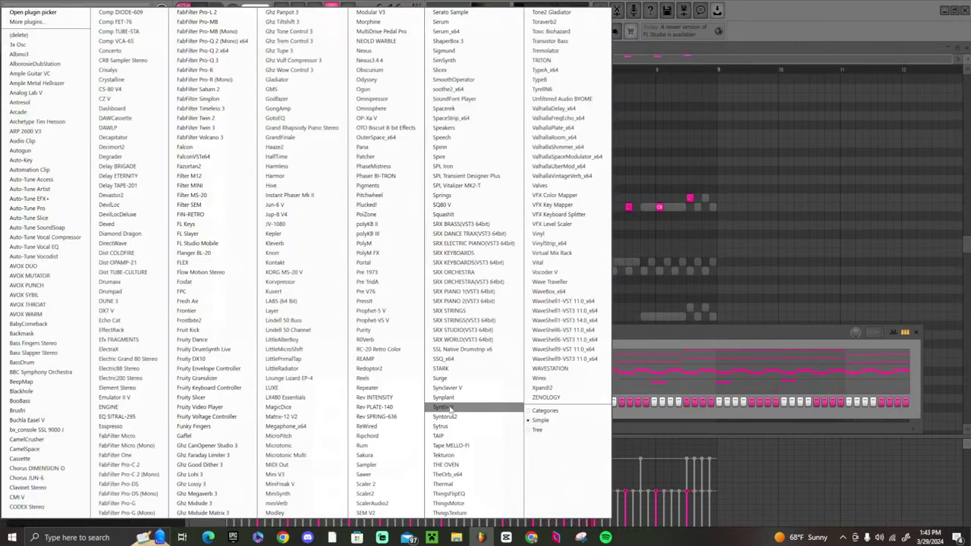
{"action": "left_click", "coordinate": [452, 158]}
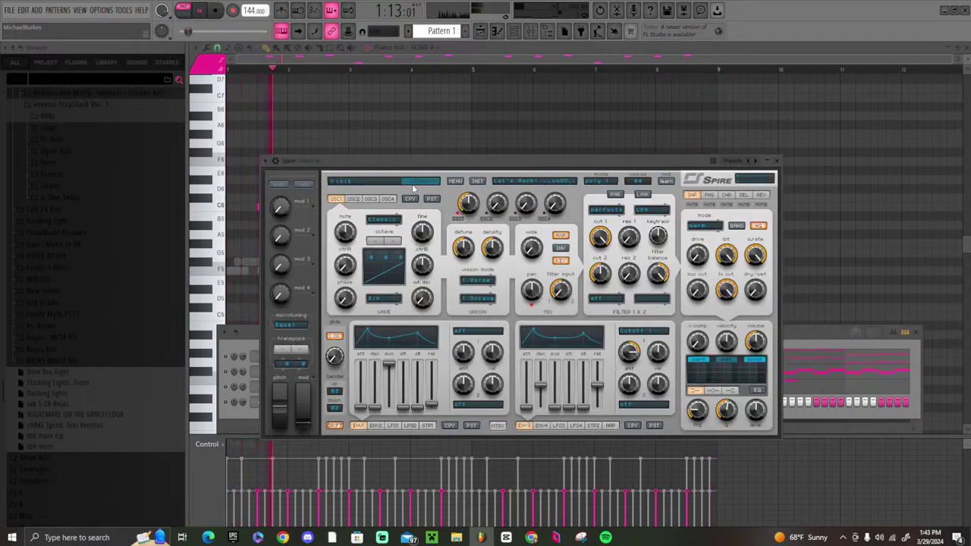
- Load the PL Anjuna Pluck II AZ preset from Spire's factory Plucks and close its window
{"action": "left_click", "coordinate": [414, 187]}
{"action": "left_click", "coordinate": [361, 278]}
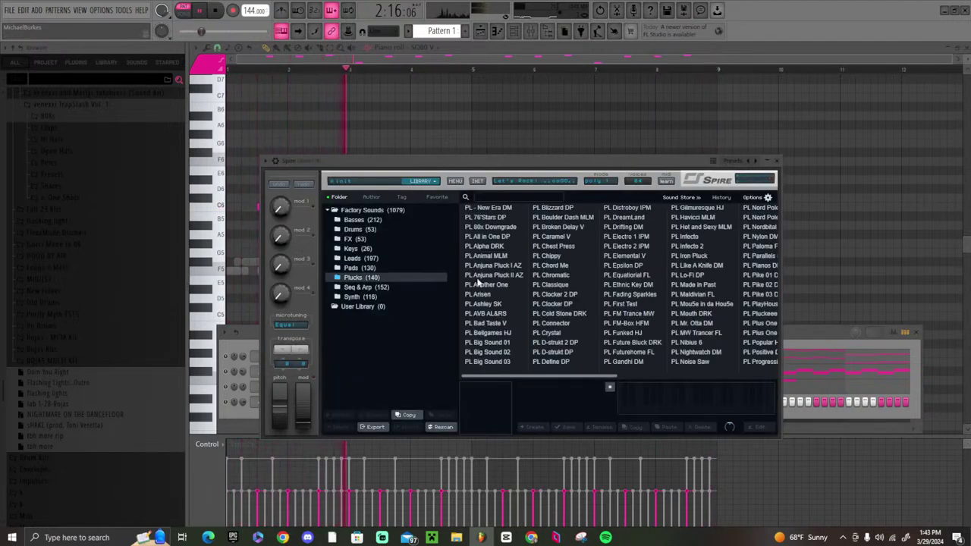
{"action": "left_click", "coordinate": [482, 277]}
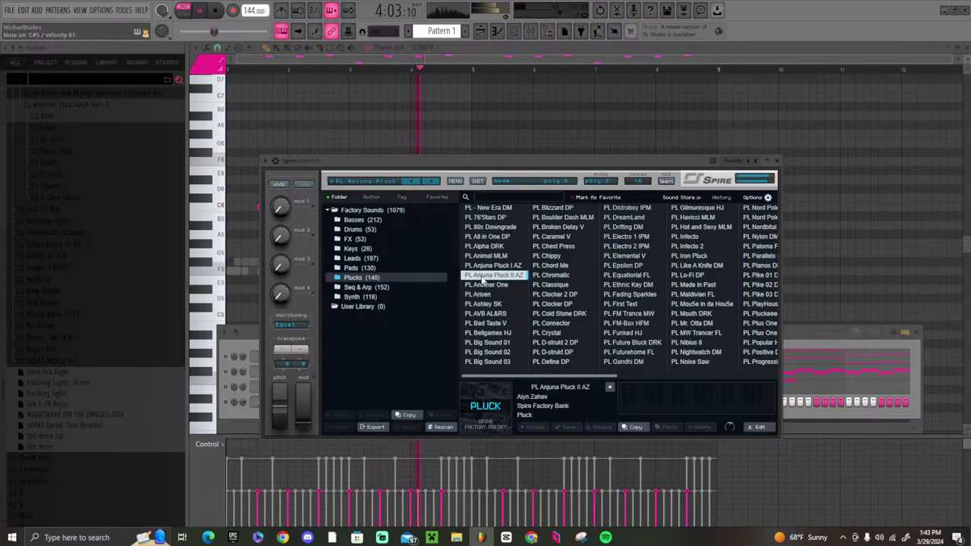
{"action": "key", "text": "Escape"}
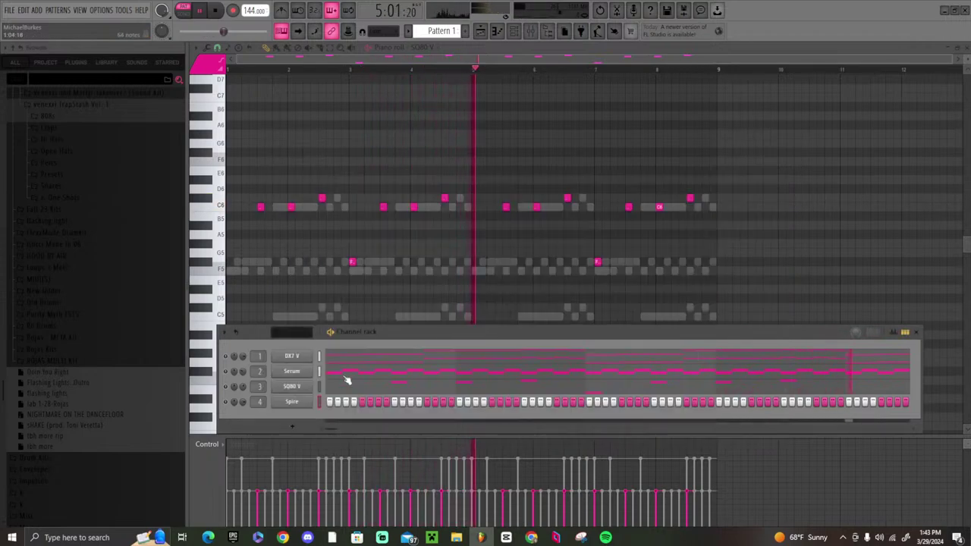
- Draw a one-bar melody in Spire's piano roll with consecutive short notes F#5, F6, C6, C#6, F#4, C5, F#5 and F5
{"action": "right_click", "coordinate": [285, 403]}
{"action": "left_click", "coordinate": [341, 384]}
{"action": "key", "text": "space"}
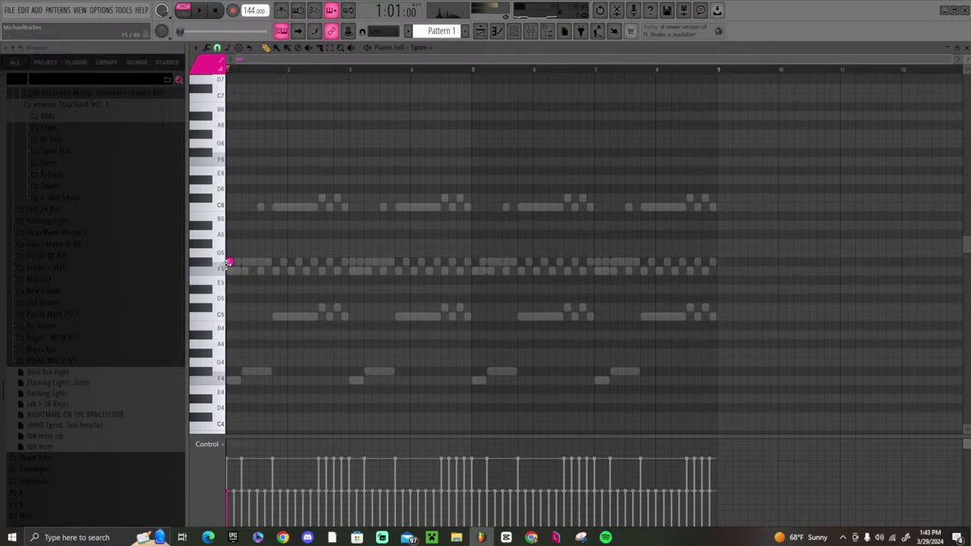
{"action": "left_click", "coordinate": [245, 272]}
{"action": "left_click", "coordinate": [235, 162]}
{"action": "left_click", "coordinate": [240, 207]}
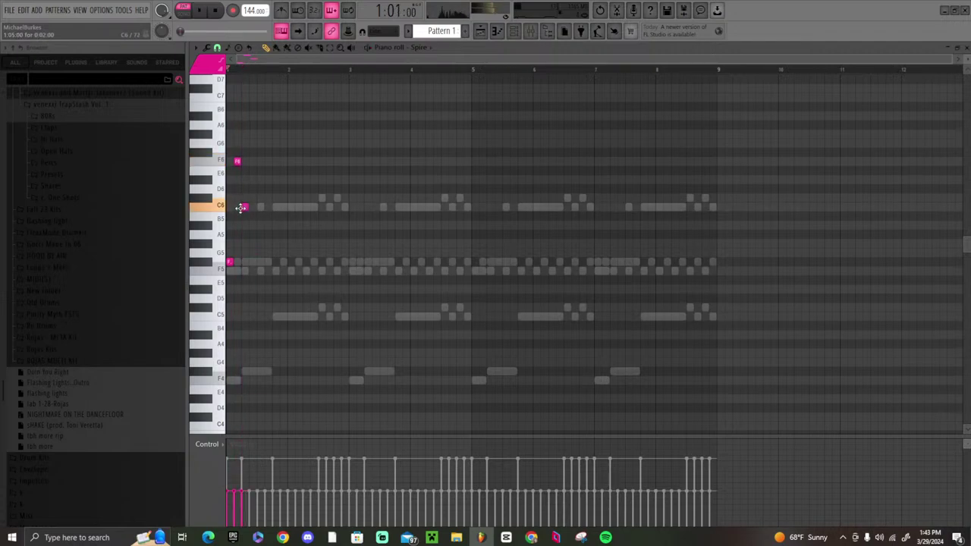
{"action": "left_click", "coordinate": [258, 373]}
{"action": "left_click", "coordinate": [268, 316]}
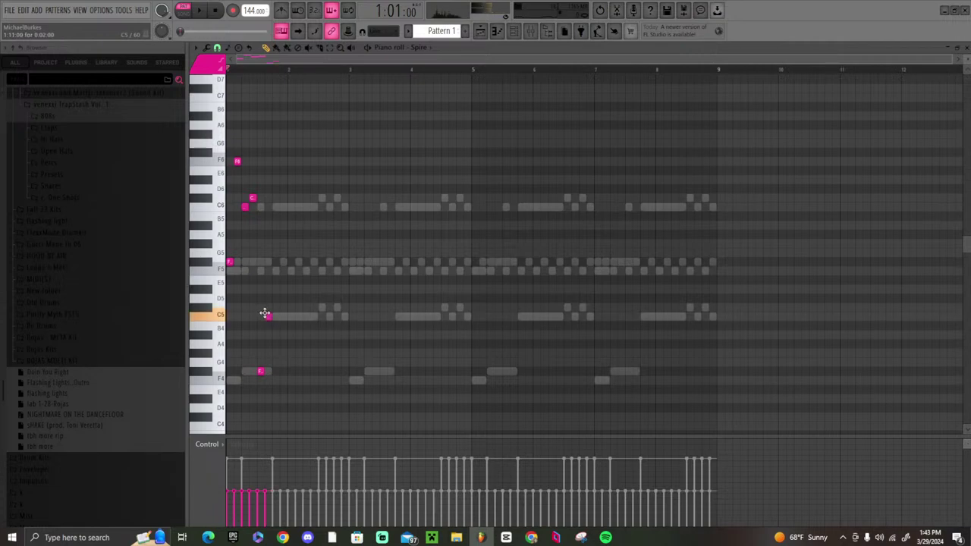
{"action": "key", "text": "space"}
{"action": "left_click", "coordinate": [278, 263]}
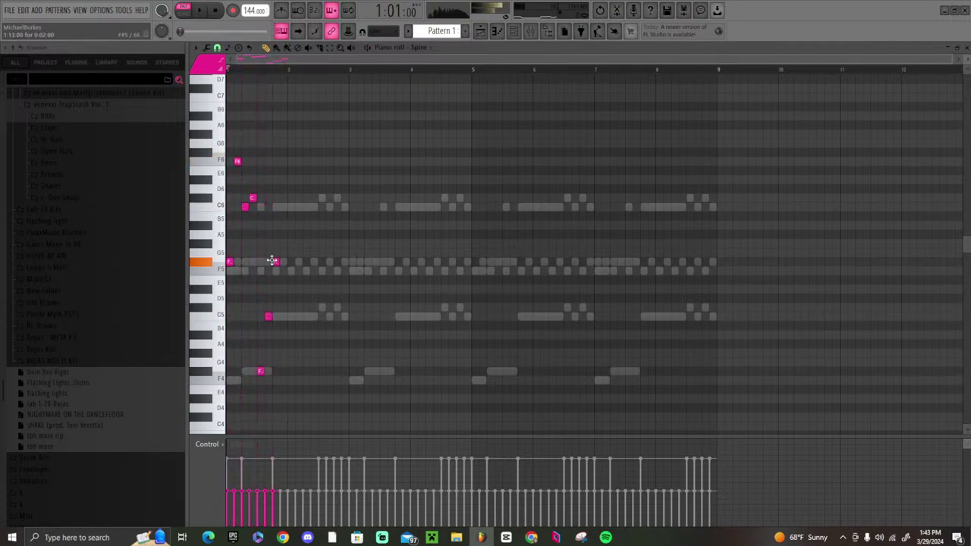
{"action": "left_click", "coordinate": [282, 271]}
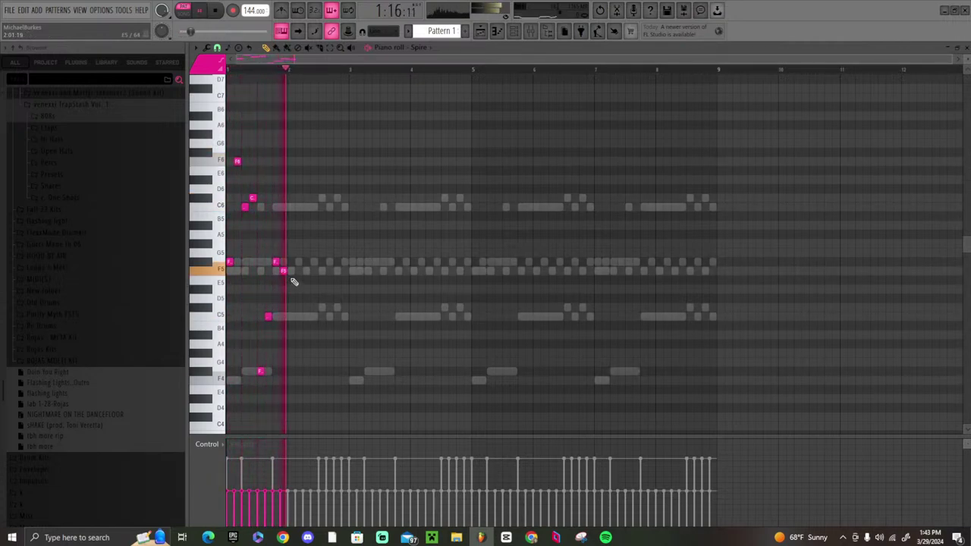
- Duplicate the one-bar Spire melody seven times to fill all eight bars and play the pattern
{"action": "key", "text": "space"}
{"action": "key", "text": "ctrl+b"}
{"action": "key", "text": "ctrl+b"}
{"action": "key", "text": "ctrl+b"}
{"action": "key", "text": "ctrl+b"}
{"action": "key", "text": "ctrl+b"}
{"action": "key", "text": "ctrl+b"}
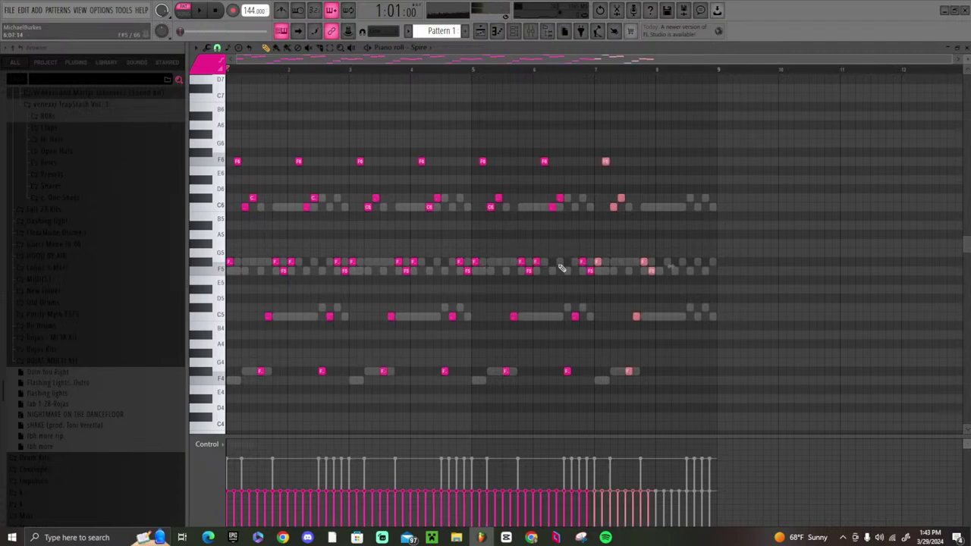
{"action": "key", "text": "ctrl+b"}
{"action": "key", "text": "space"}
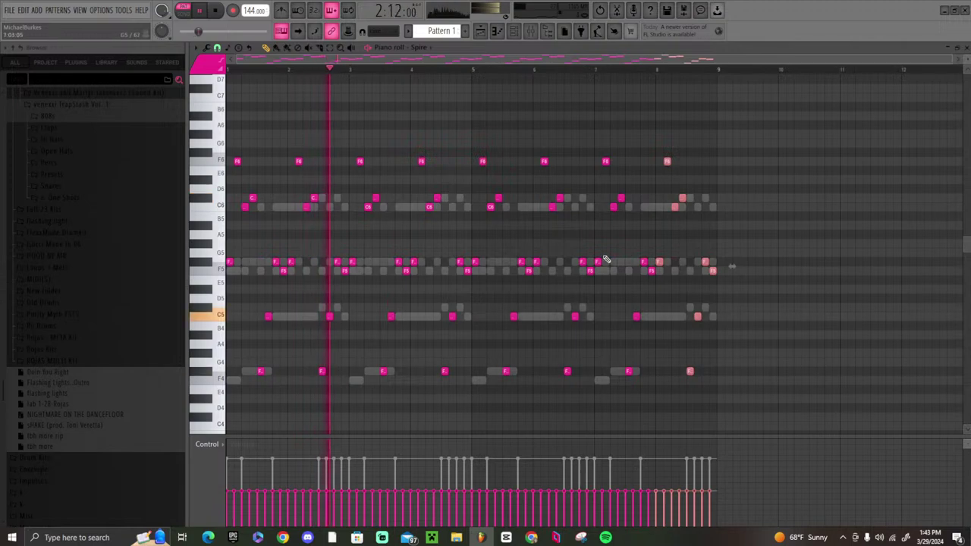
{"action": "left_click", "coordinate": [514, 30]}
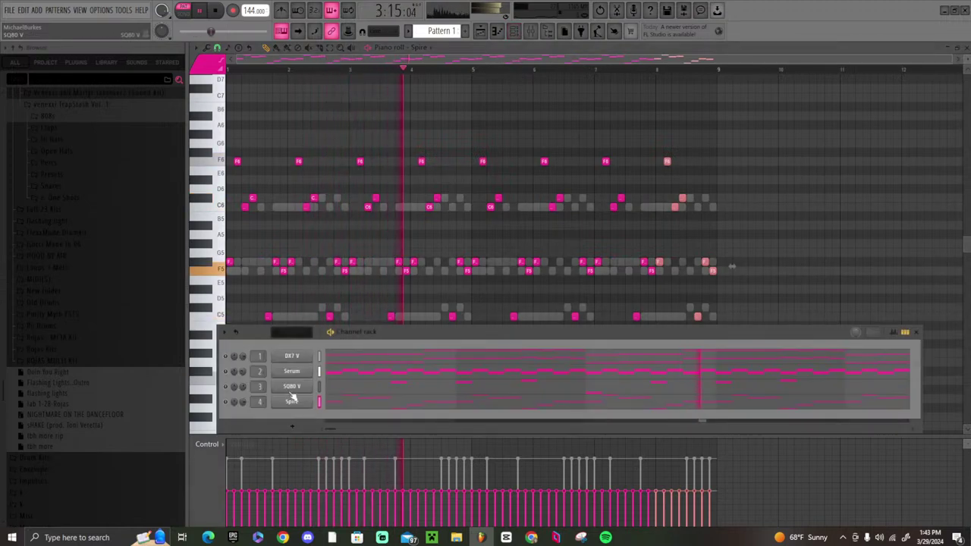
{"action": "left_click", "coordinate": [505, 143]}
{"action": "right_click", "coordinate": [505, 143]}
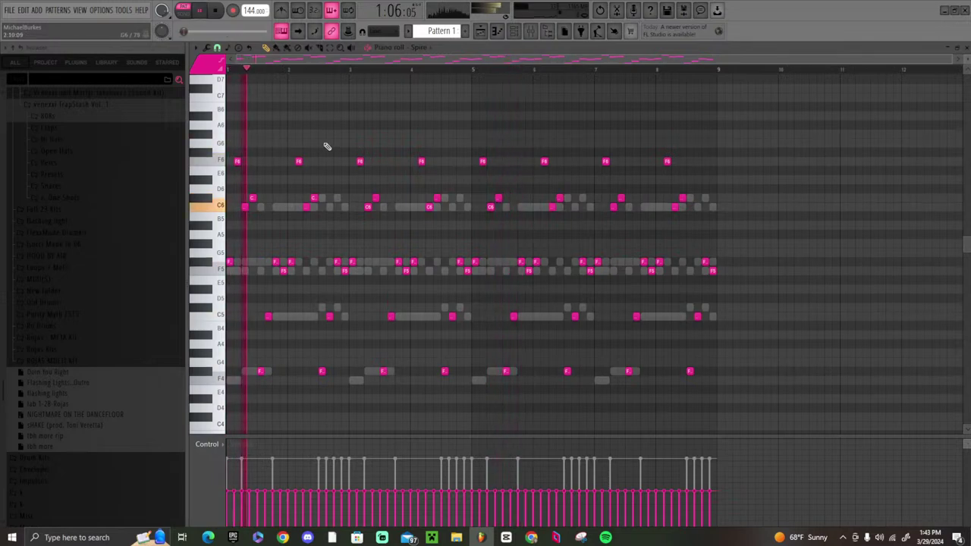
{"action": "left_click", "coordinate": [289, 133]}
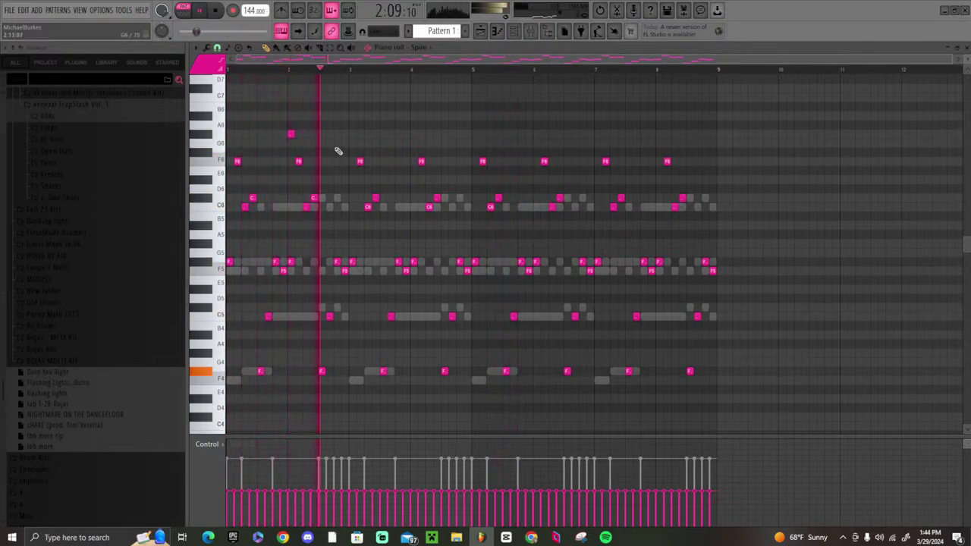
{"action": "right_click", "coordinate": [291, 134]}
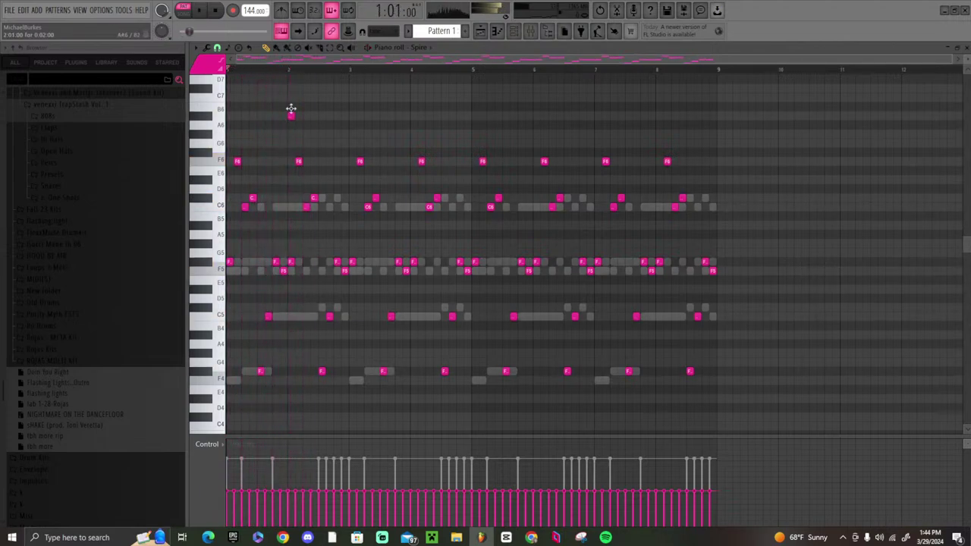
- Add C7 notes at the start of bars 2, 4, 6 and 8 in the Spire pattern, removing the trial A#6 note
{"action": "left_click", "coordinate": [291, 97]}
{"action": "right_click", "coordinate": [293, 115]}
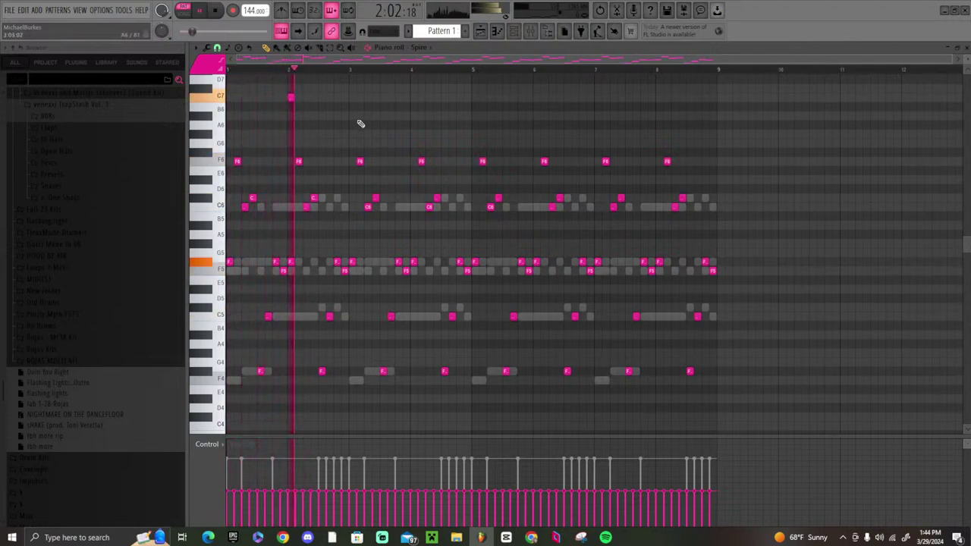
{"action": "left_click", "coordinate": [412, 98]}
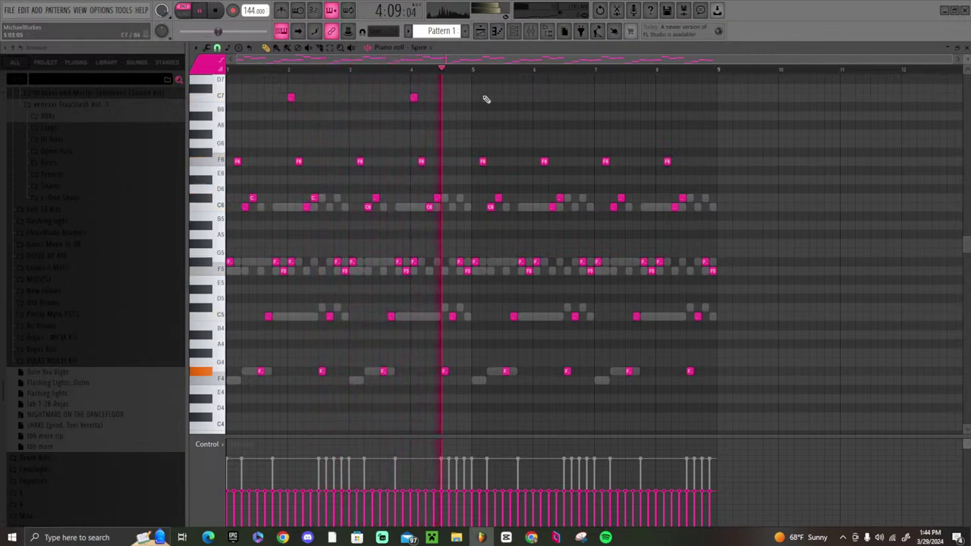
{"action": "left_click", "coordinate": [534, 97]}
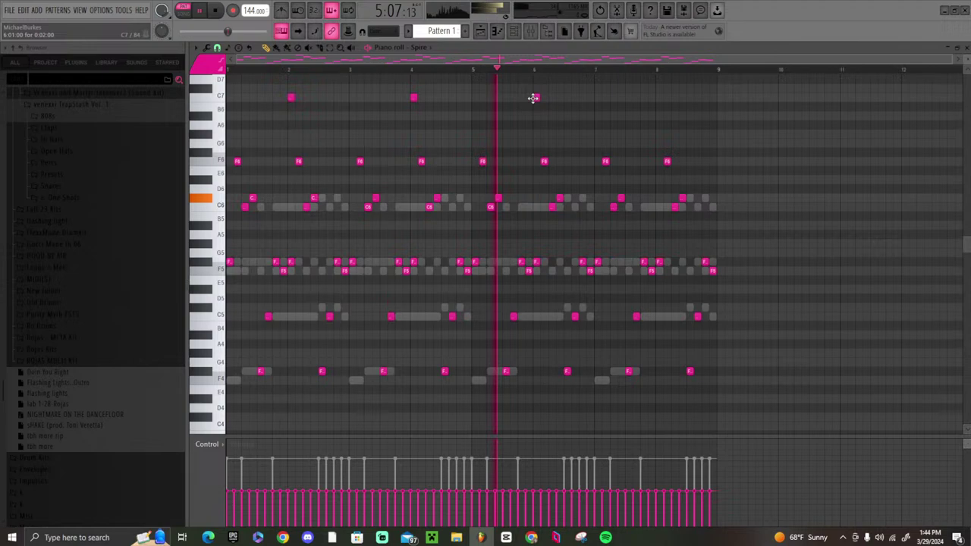
{"action": "left_click", "coordinate": [658, 98]}
- Save the project under the name 2ND TRY
{"action": "key", "text": "F6"}
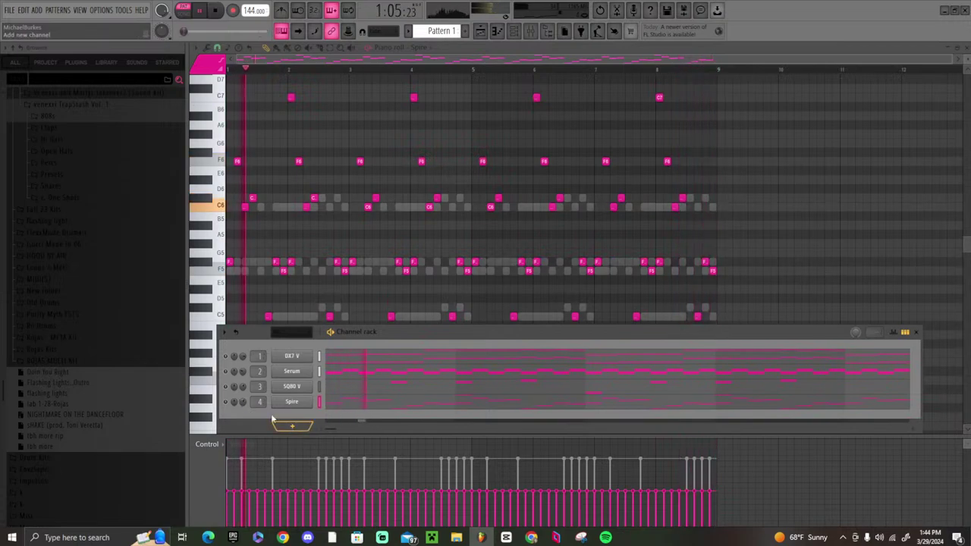
{"action": "left_click", "coordinate": [11, 10]}
{"action": "left_click", "coordinate": [31, 58]}
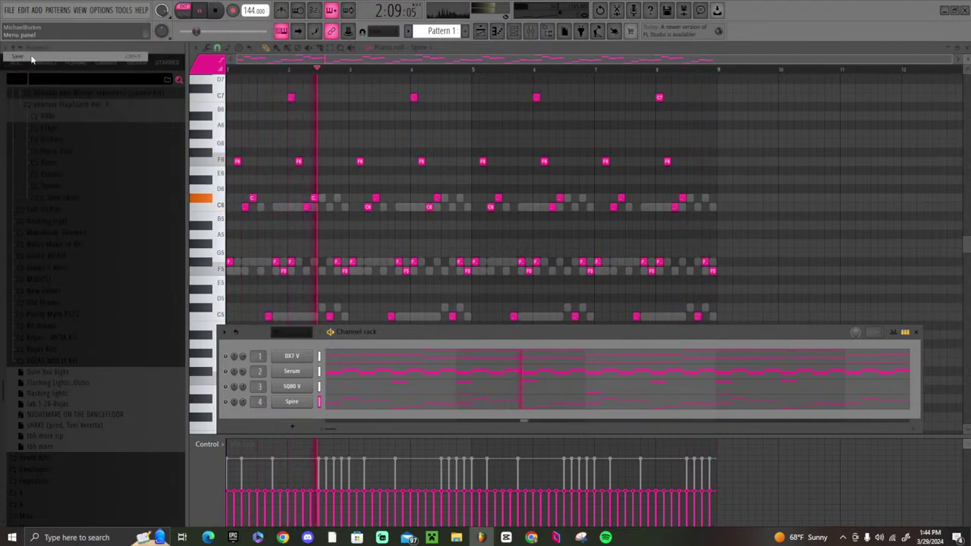
{"action": "type", "text": "2ND R"}
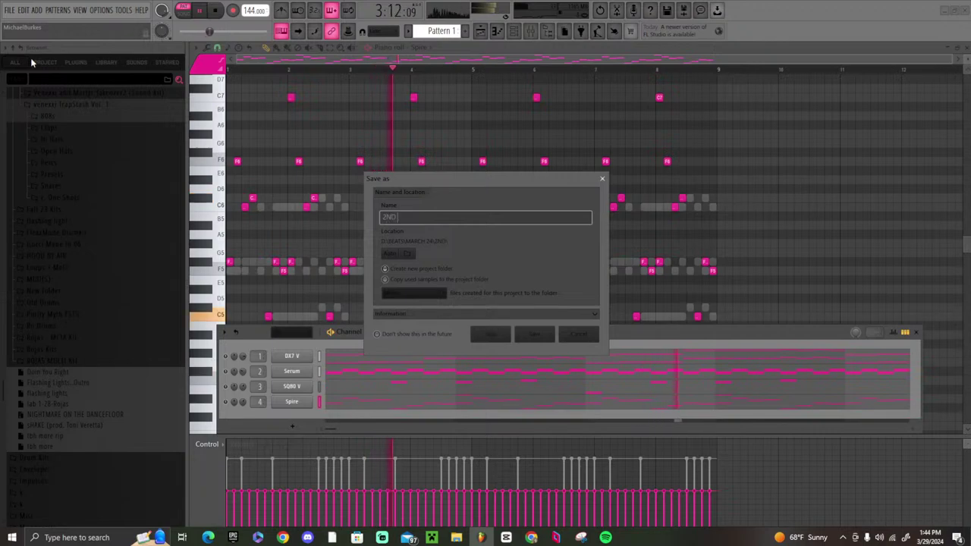
{"action": "key", "text": "BackSpace"}
{"action": "type", "text": "TRIP"}
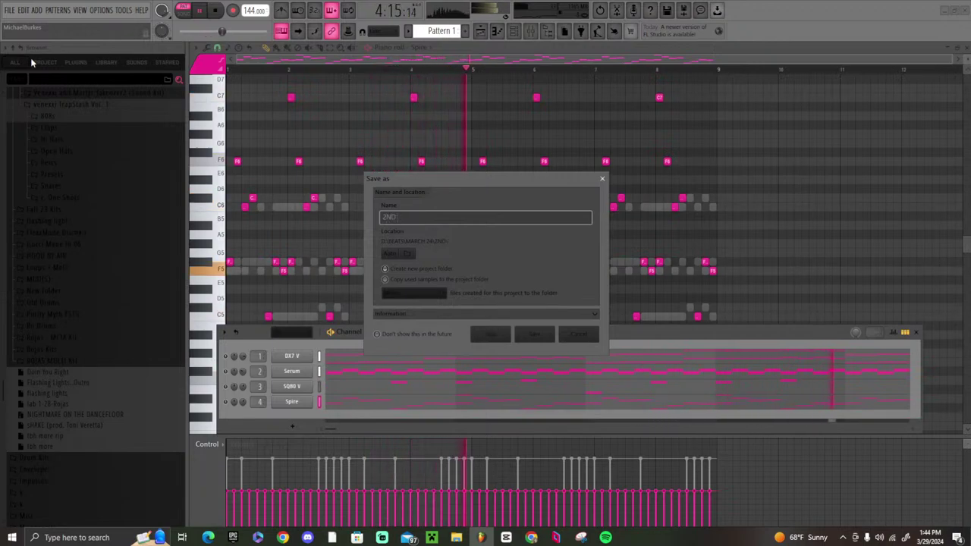
{"action": "key", "text": "Return"}
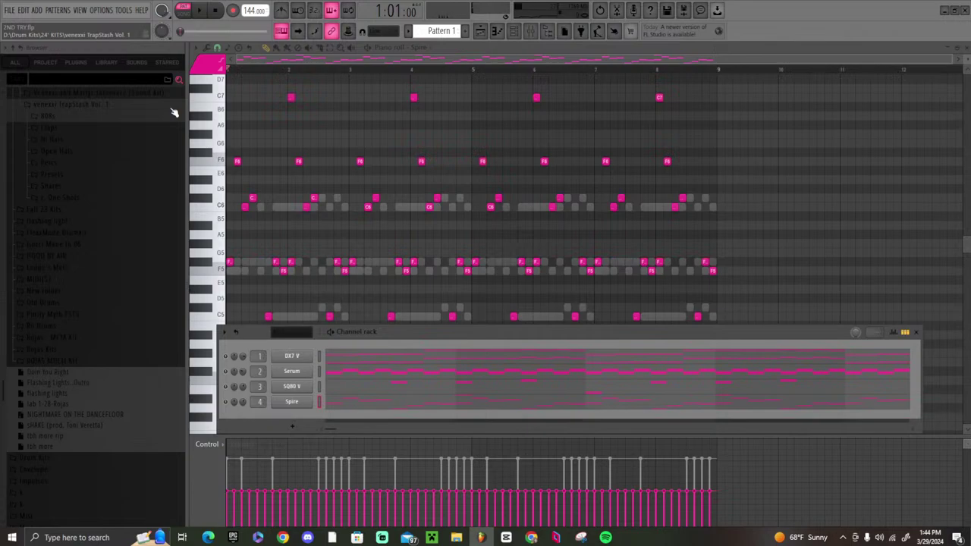
- Restart playback and add a ZENOLOGY synthesizer channel to the channel rack
{"action": "key", "text": "space"}
{"action": "left_click", "coordinate": [292, 427]}
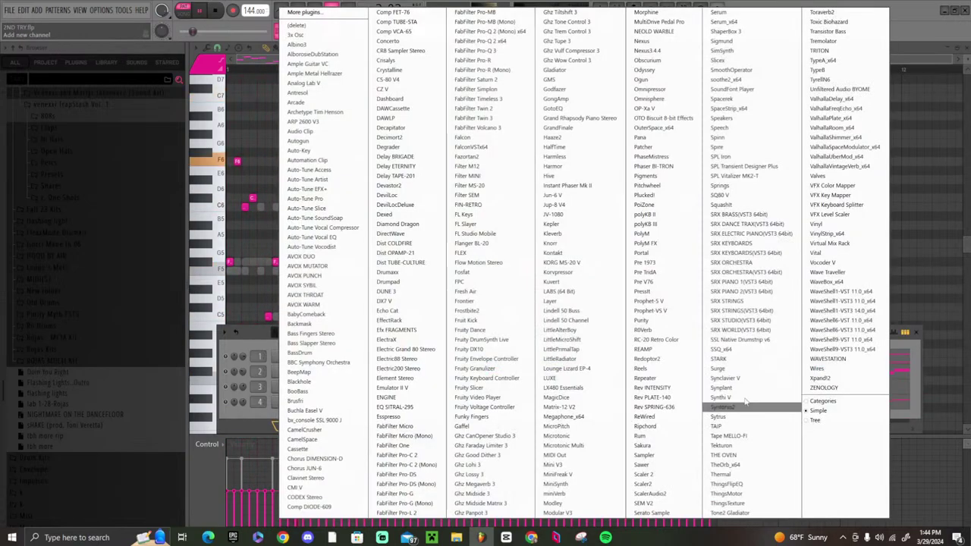
{"action": "left_click", "coordinate": [824, 388]}
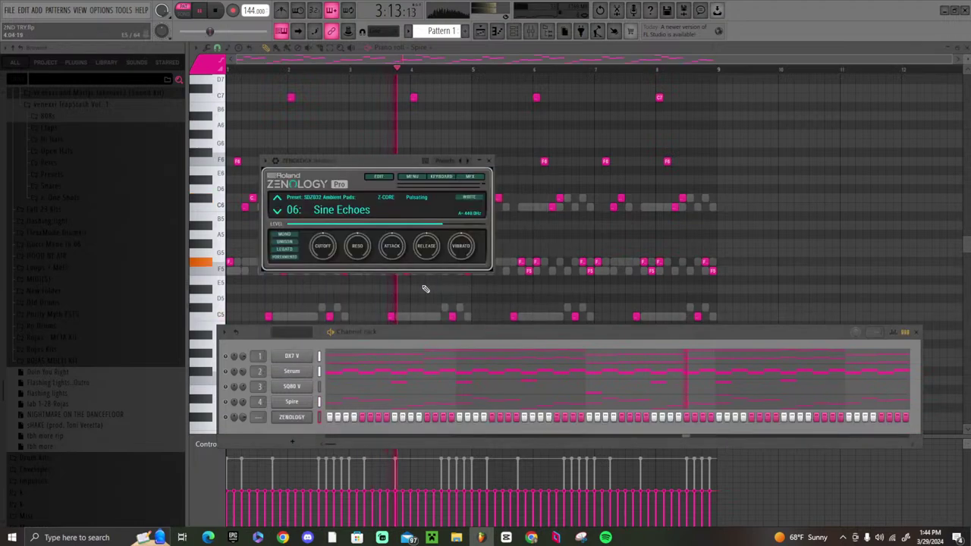
- Audition ZENOLOGY's Planet Glider, Vector Bells and Wavescanning presets from the Movement Pack bank
{"action": "left_click", "coordinate": [352, 203]}
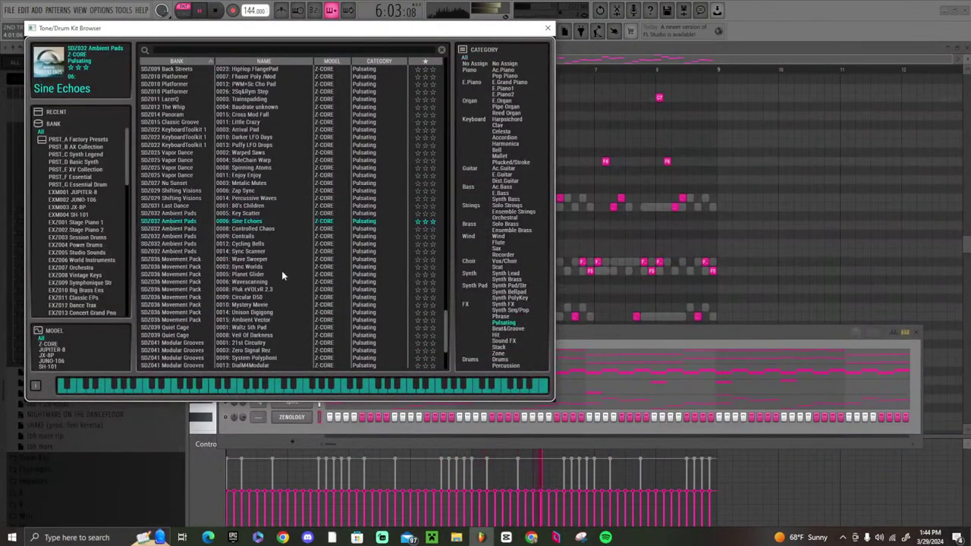
{"action": "double_click", "coordinate": [282, 273]}
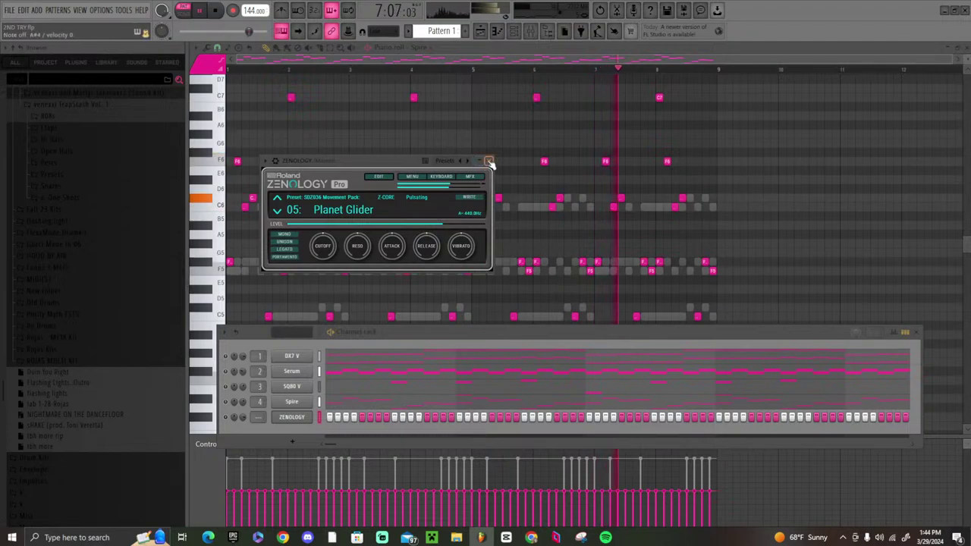
{"action": "left_click", "coordinate": [277, 197]}
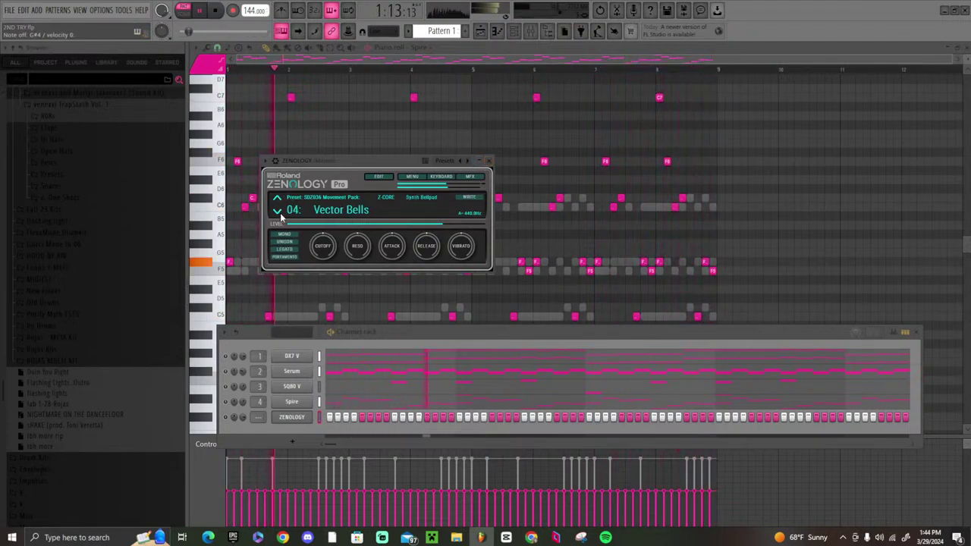
{"action": "left_click", "coordinate": [278, 211]}
{"action": "left_click", "coordinate": [277, 212]}
- Load Unison Digigong from ZENOLOGY's Movement Pack, advance to the following preset and close the synth window
{"action": "left_click", "coordinate": [345, 213]}
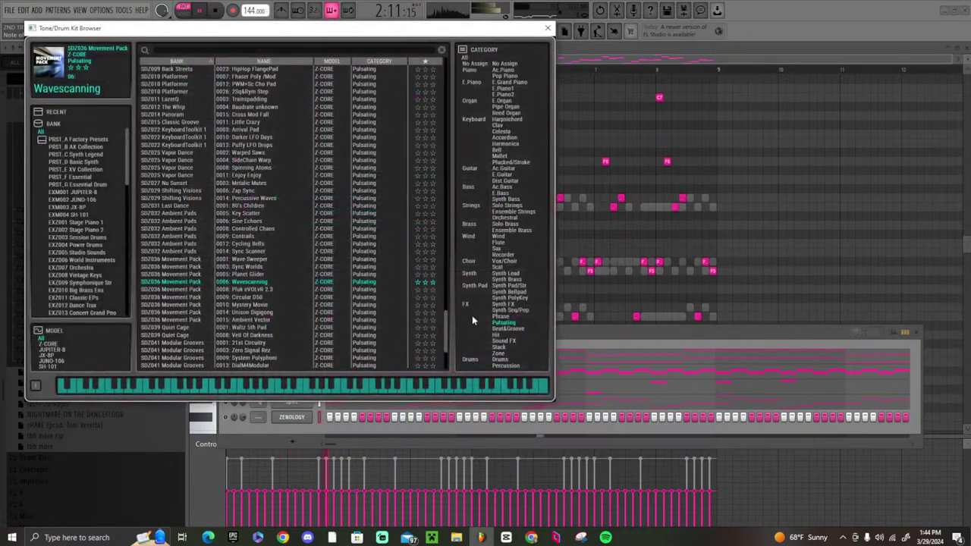
{"action": "double_click", "coordinate": [353, 312]}
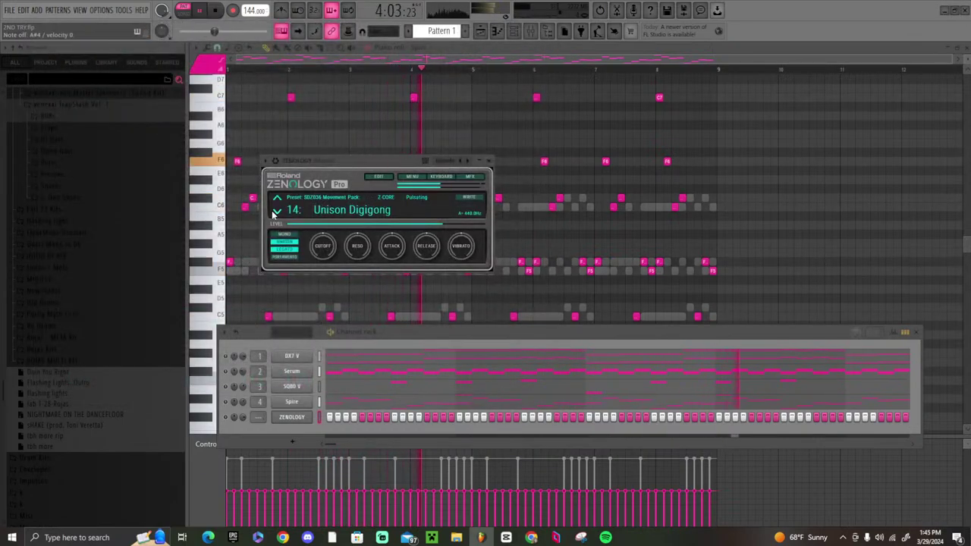
{"action": "left_click", "coordinate": [277, 211]}
{"action": "left_click", "coordinate": [478, 200]}
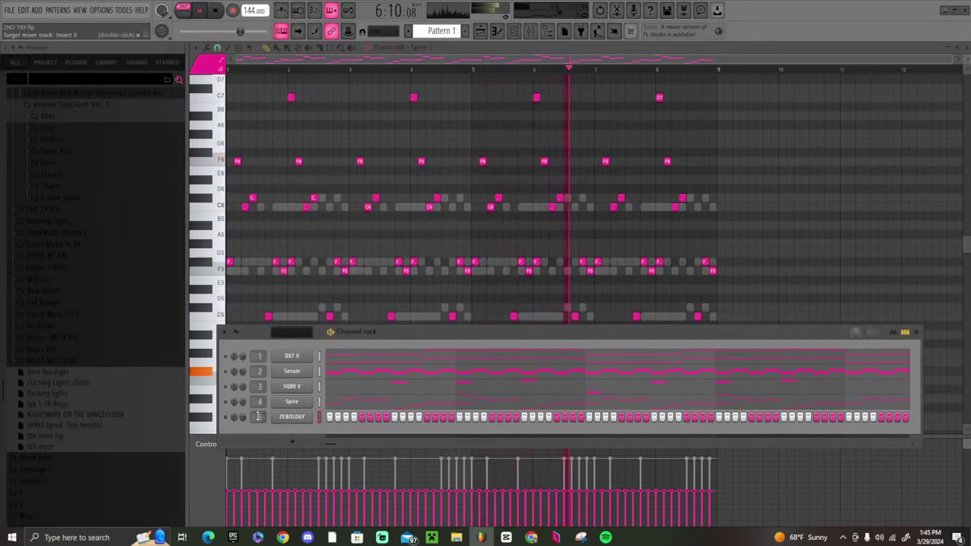
- Route the ZENOLOGY channel to mixer track 5 and open the mixer
{"action": "right_click", "coordinate": [292, 416]}
{"action": "right_click", "coordinate": [292, 417]}
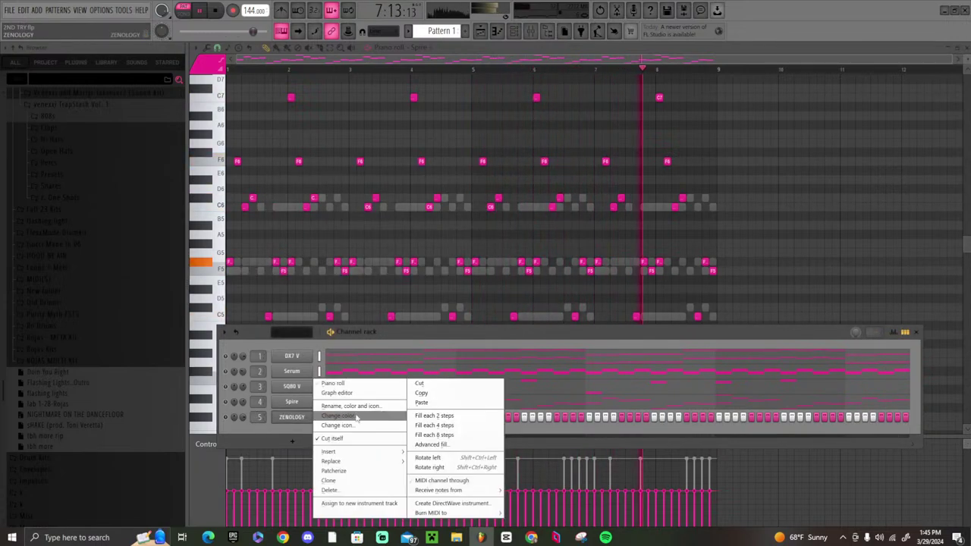
{"action": "left_click", "coordinate": [531, 30]}
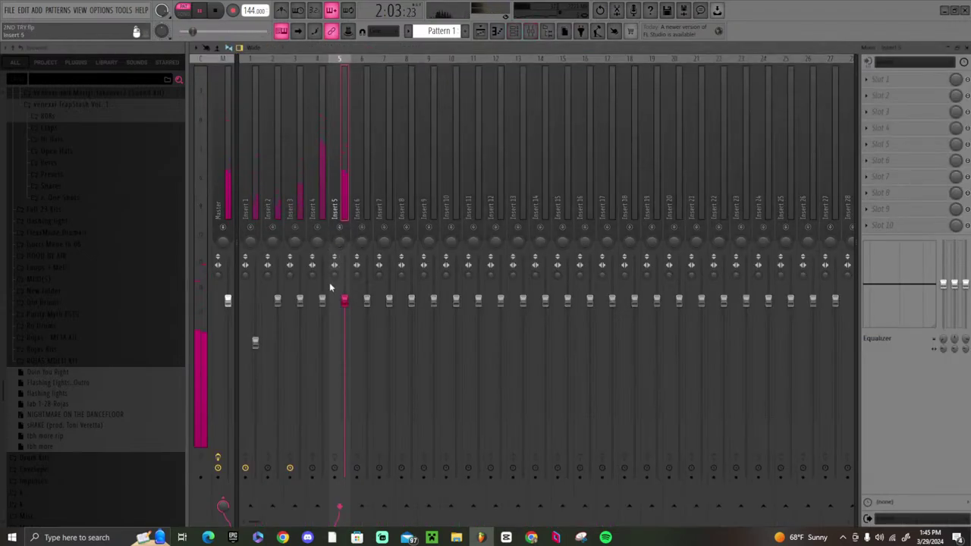
- Balance the mixer levels by raising Insert 1, setting Insert 2 to 74%, lowering Inserts 3 and 5 slightly and Insert 4 strongly
{"action": "left_click_drag", "start_coordinate": [327, 302], "coordinate": [327, 349]}
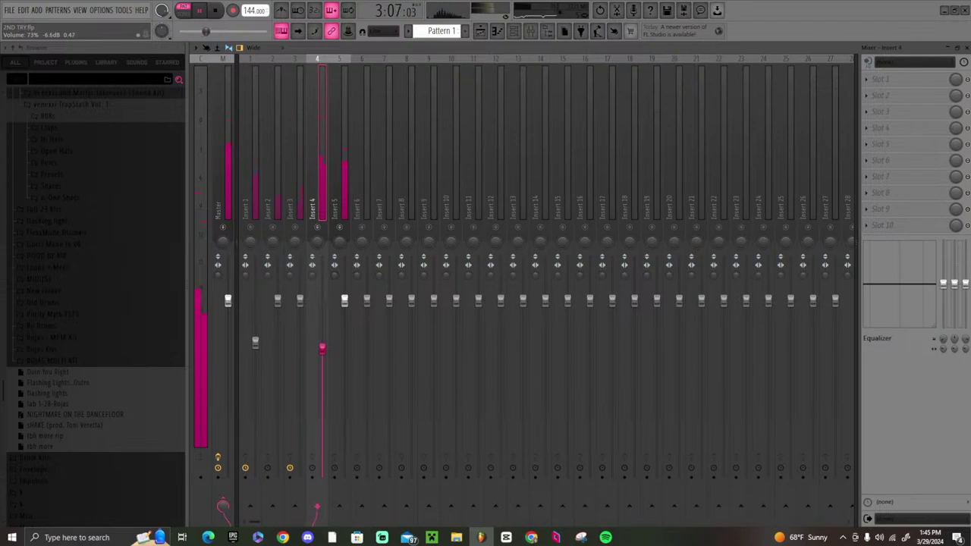
{"action": "left_click_drag", "start_coordinate": [345, 302], "coordinate": [345, 310]}
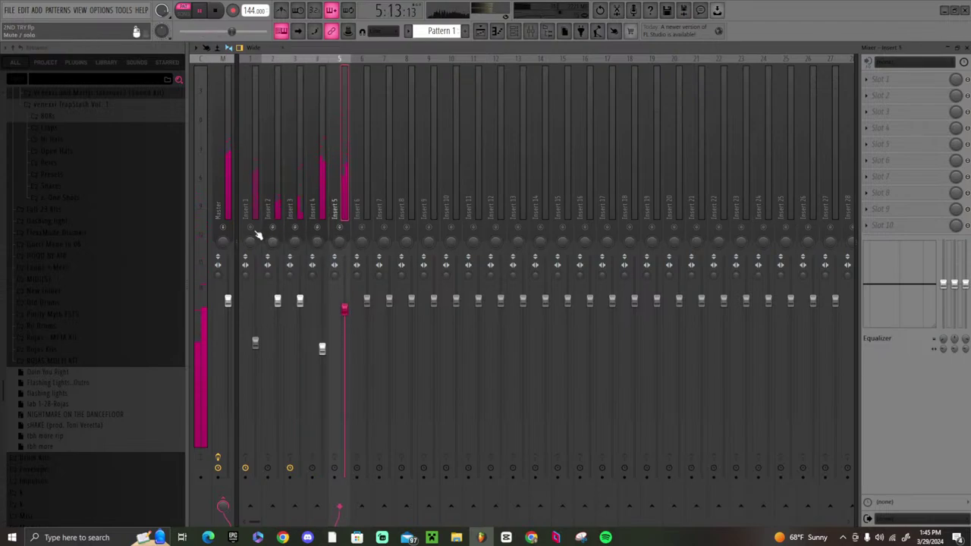
{"action": "left_click_drag", "start_coordinate": [277, 301], "coordinate": [278, 310]}
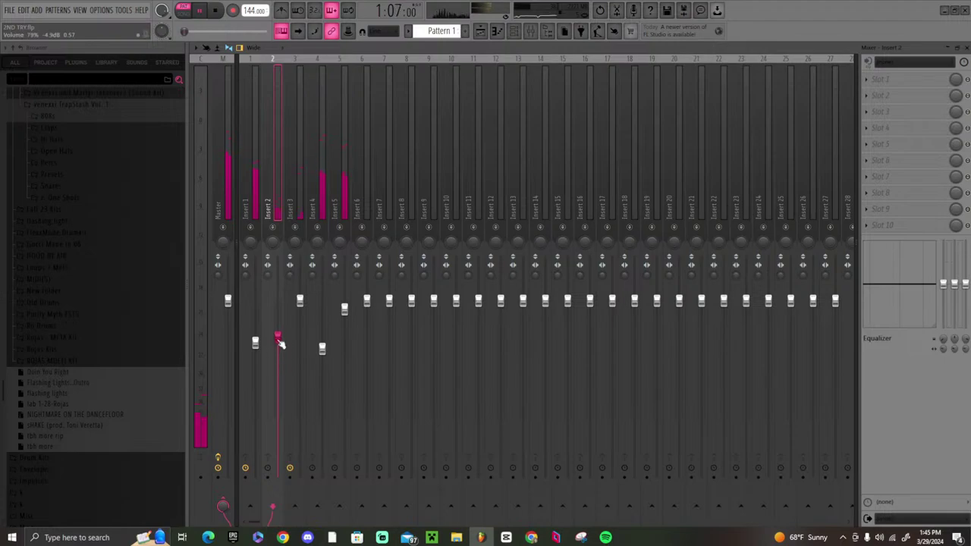
{"action": "left_click_drag", "start_coordinate": [255, 343], "coordinate": [255, 341]}
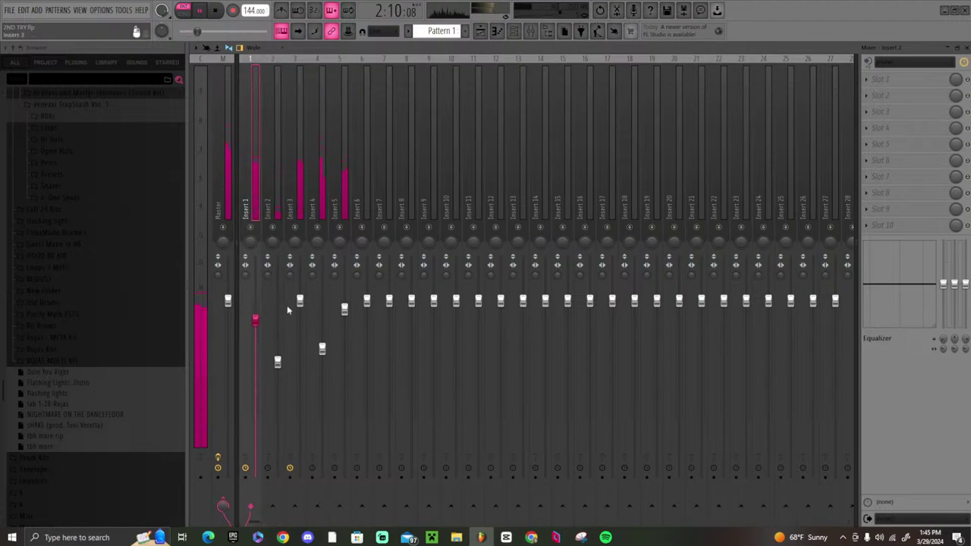
{"action": "left_click_drag", "start_coordinate": [322, 349], "coordinate": [322, 350]}
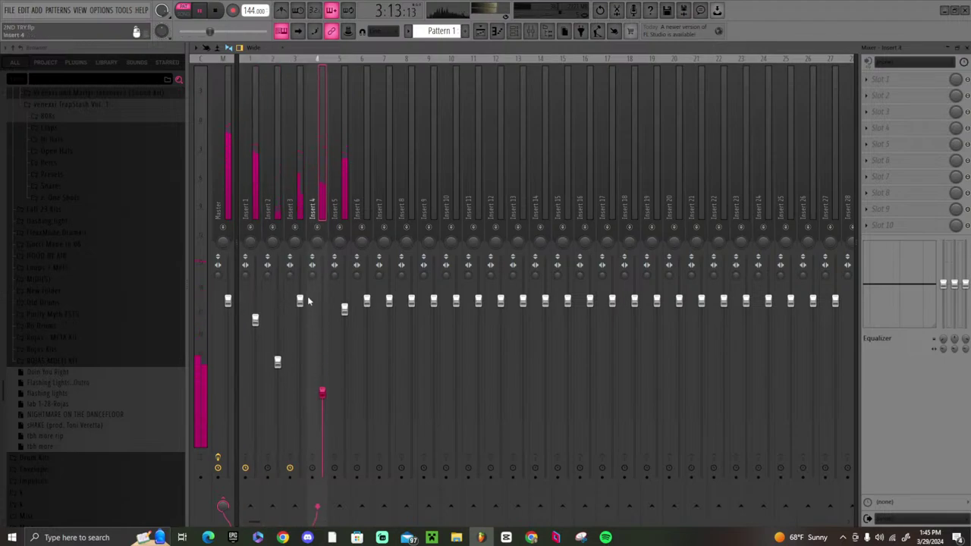
{"action": "left_click_drag", "start_coordinate": [308, 301], "coordinate": [309, 313]}
{"action": "left_click_drag", "start_coordinate": [280, 362], "coordinate": [278, 347]}
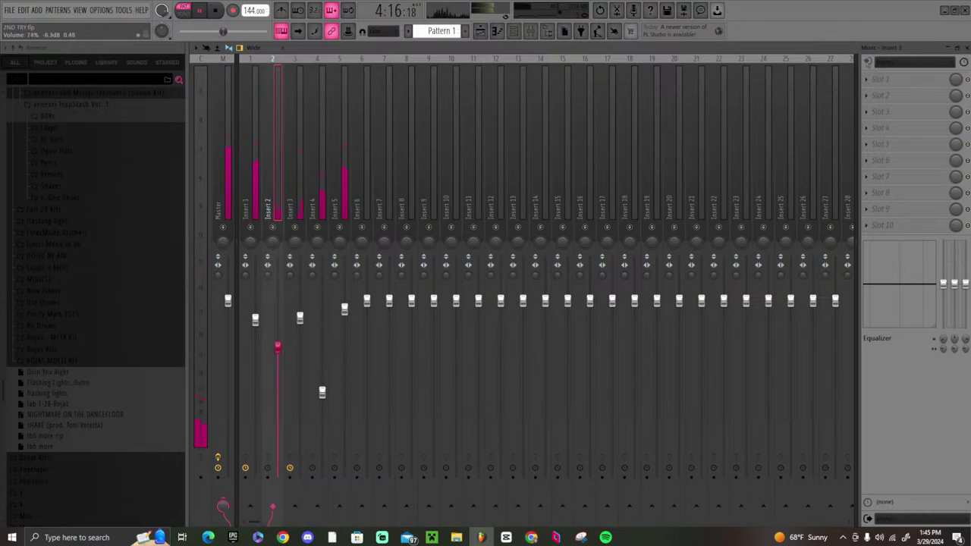
- Raise the Insert 4 level and load Effectrix into its first effect slot
{"action": "left_click_drag", "start_coordinate": [322, 393], "coordinate": [322, 361]}
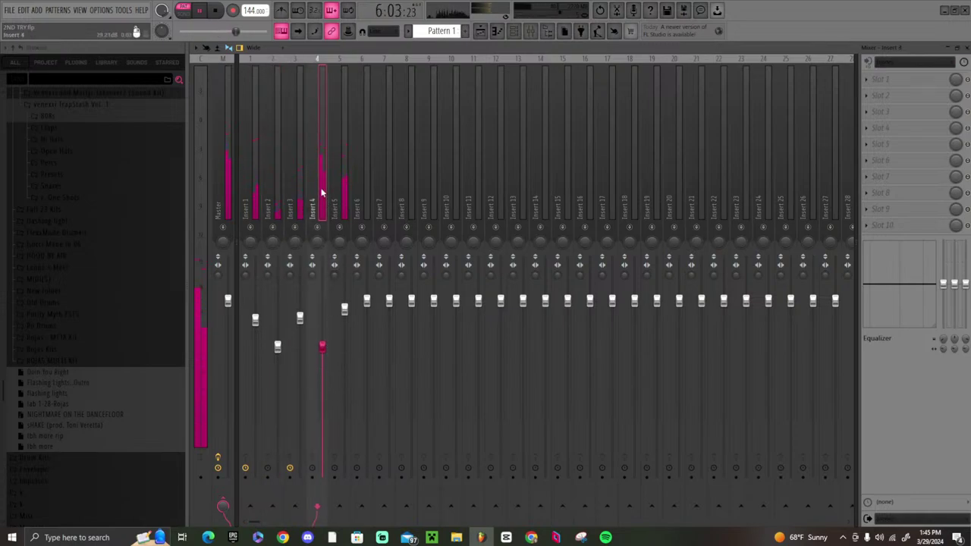
{"action": "left_click", "coordinate": [880, 79]}
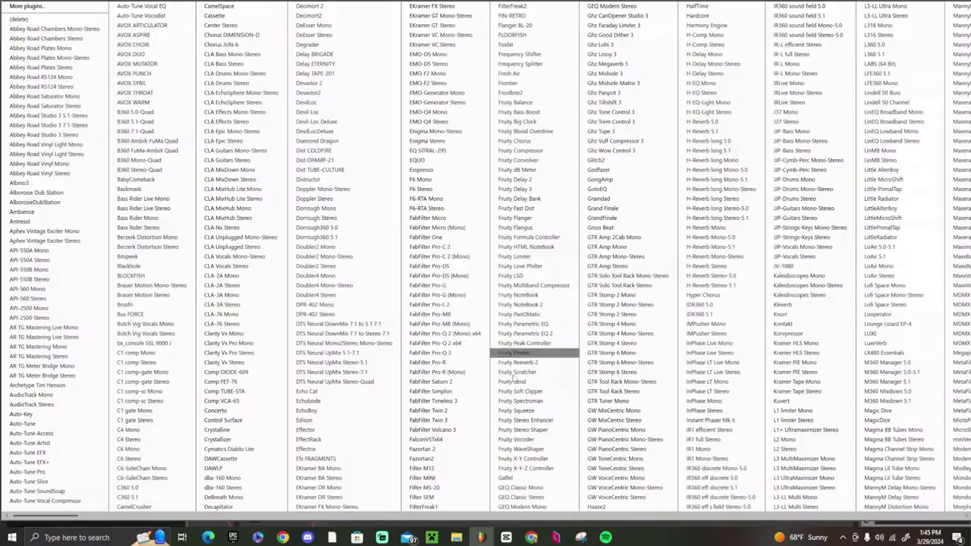
{"action": "left_click", "coordinate": [391, 450]}
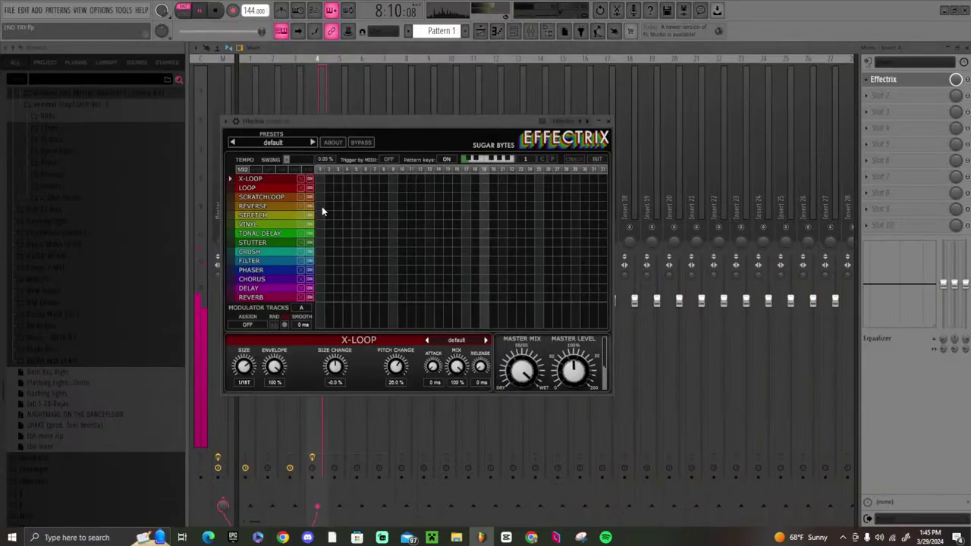
- Try Effectrix's Reverse effect across the whole grid, replace it with Stretch over steps 1 to 17, and close the plugin
{"action": "mouse_move", "coordinate": [322, 206]}
{"action": "left_mouse_down"}
{"action": "mouse_move", "coordinate": [466, 228]}
{"action": "mouse_move", "coordinate": [604, 213]}
{"action": "left_mouse_up"}
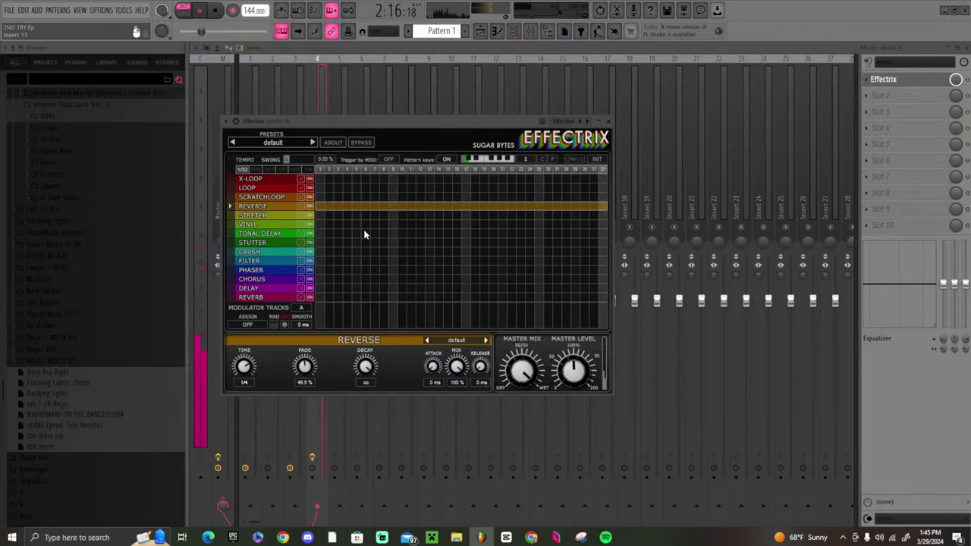
{"action": "right_click", "coordinate": [328, 207]}
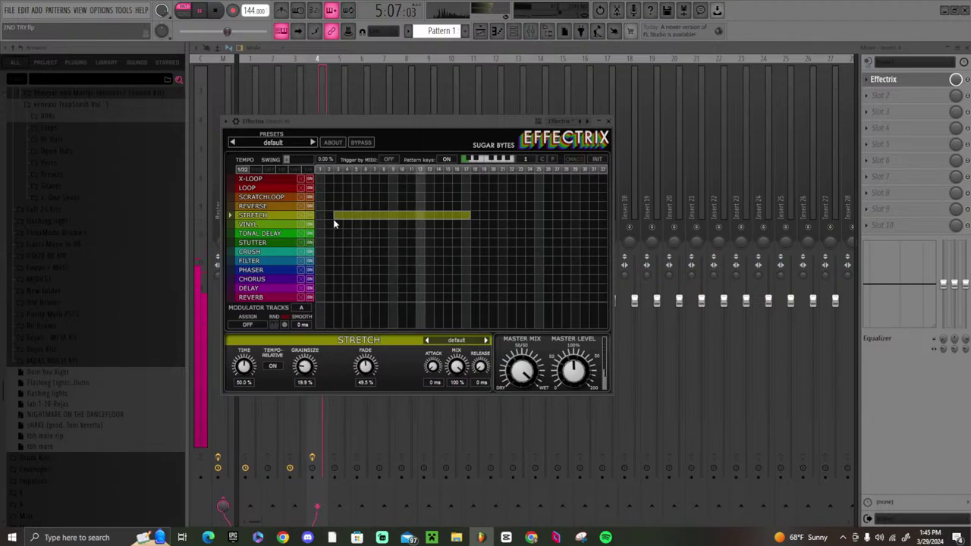
{"action": "left_click", "coordinate": [325, 216]}
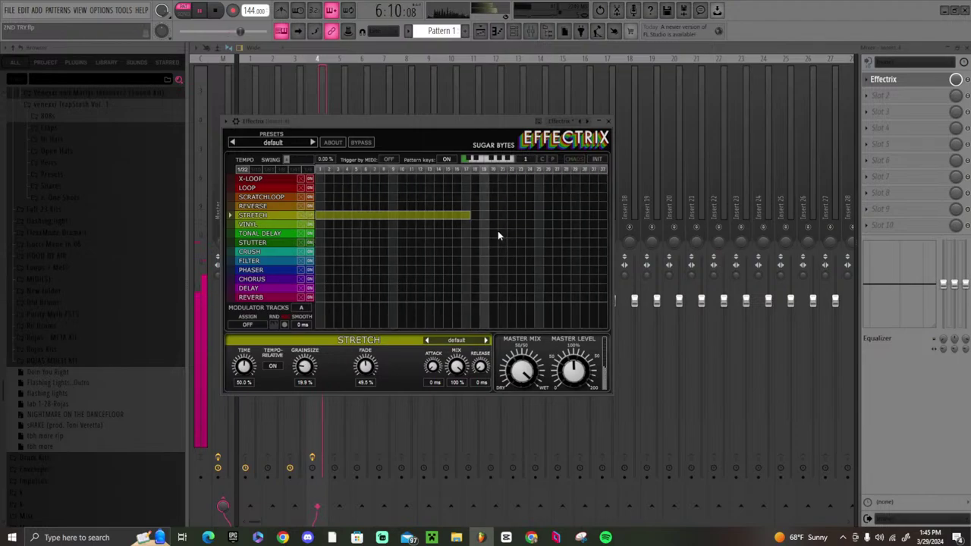
{"action": "left_click", "coordinate": [606, 123]}
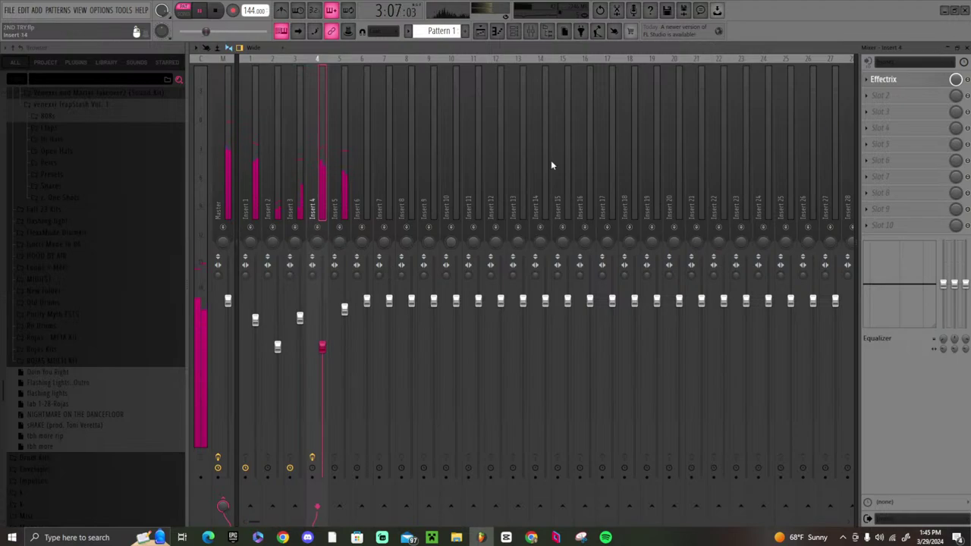
- Add another Serum instrument to the channel rack
{"action": "left_click", "coordinate": [480, 35]}
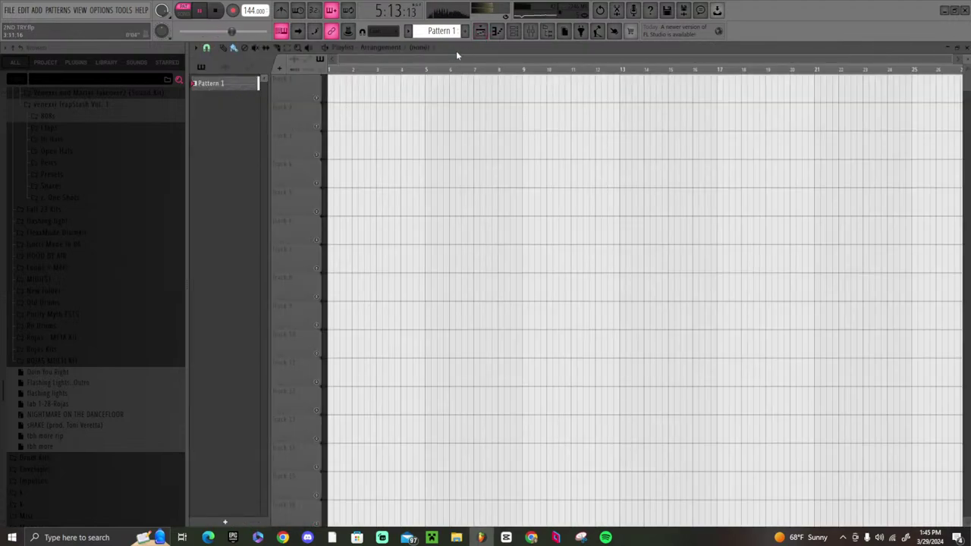
{"action": "left_click", "coordinate": [516, 32]}
{"action": "left_click", "coordinate": [289, 438]}
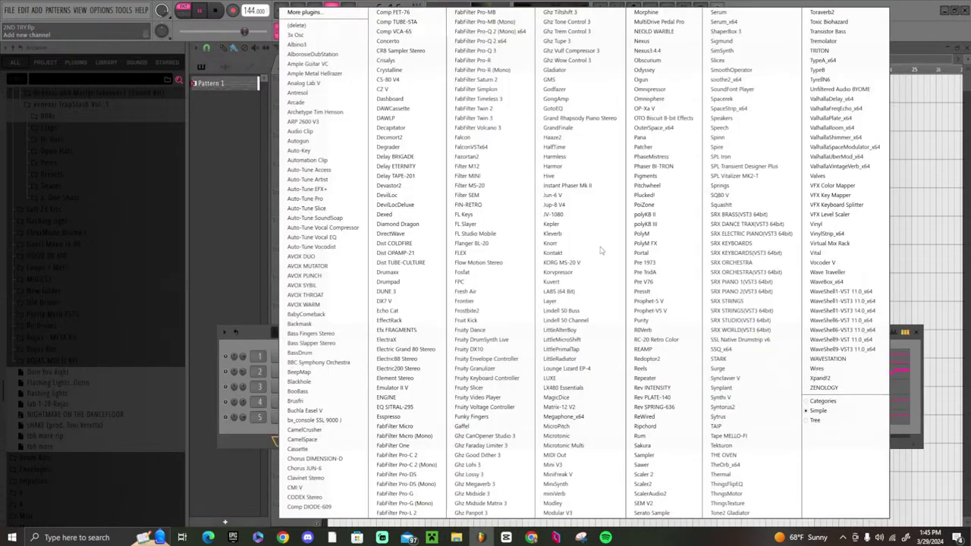
{"action": "left_click", "coordinate": [730, 13]}
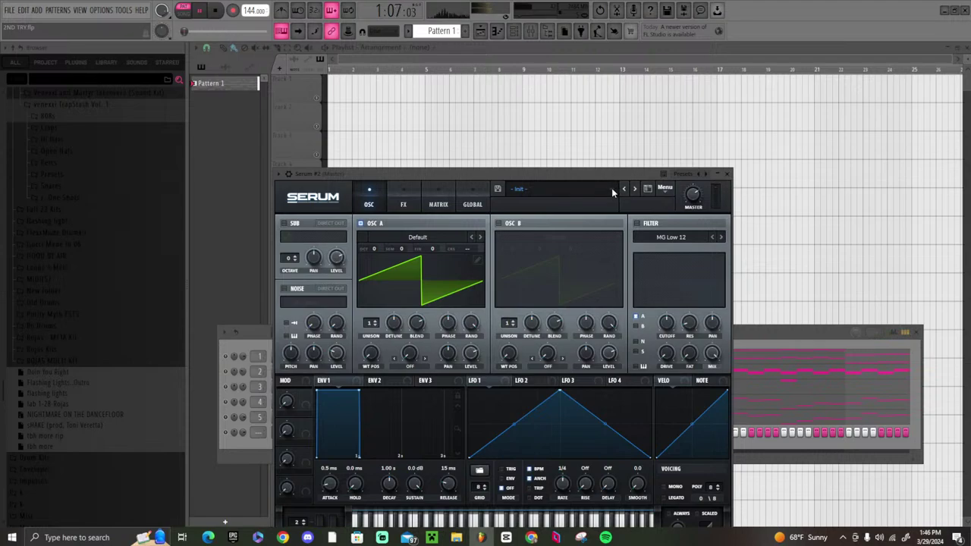
- Load a lead preset from the data X - PRESETS bank into the new Serum, dismiss the error message and close the synth
{"action": "left_click", "coordinate": [614, 188]}
{"action": "mouse_move", "coordinate": [546, 312]}
{"action": "mouse_move", "coordinate": [675, 317]}
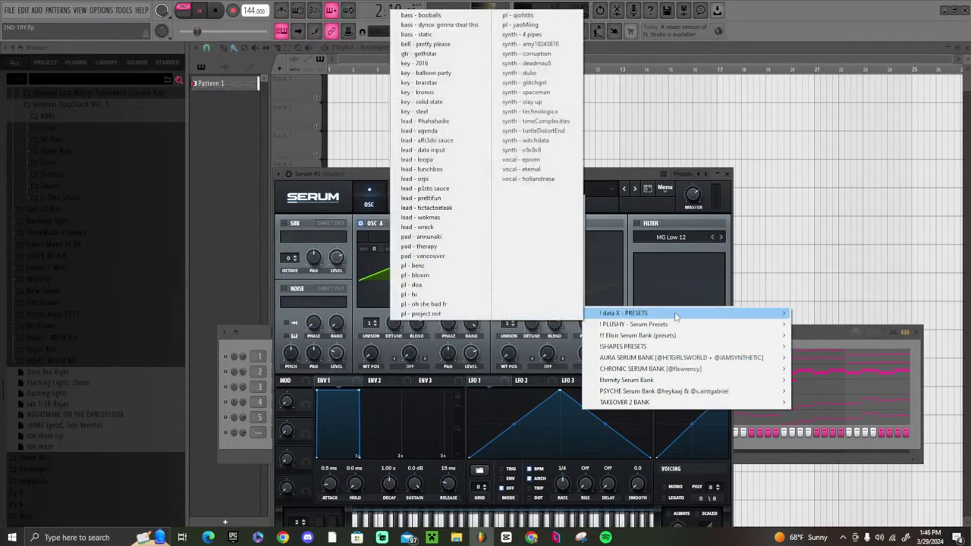
{"action": "left_click", "coordinate": [440, 212]}
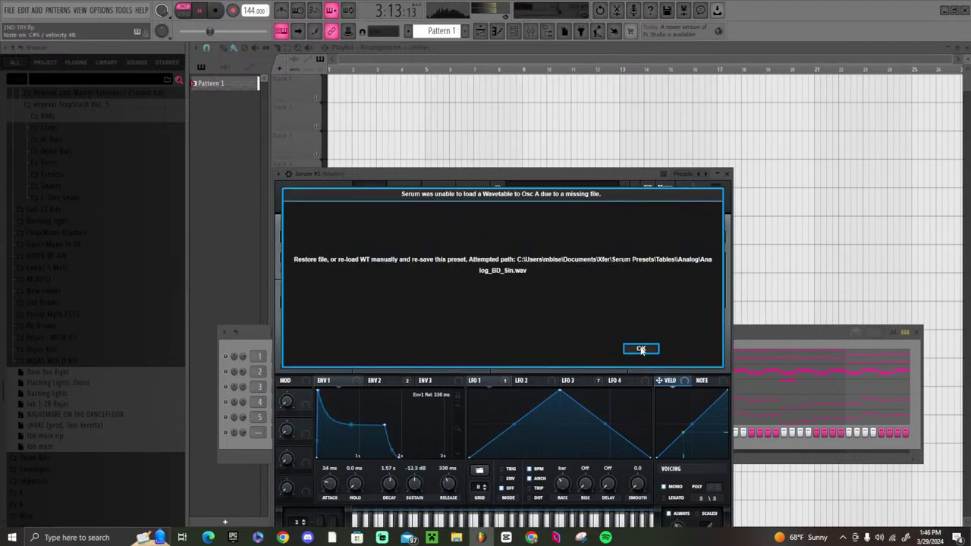
{"action": "left_click", "coordinate": [641, 350]}
{"action": "left_click", "coordinate": [727, 174]}
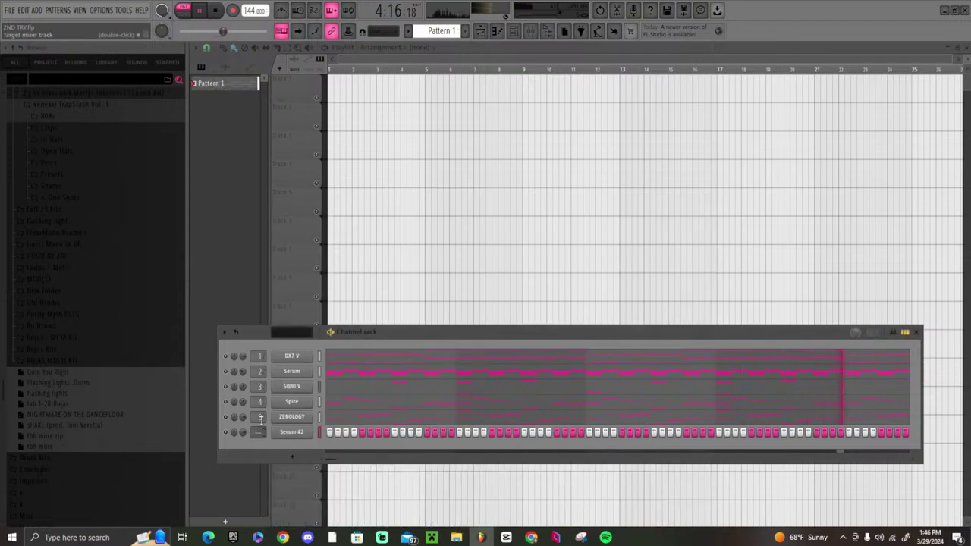
- Open Serum #2's piano roll and draw half-bar F#5 and F5 notes midway through bars 1 and 2
{"action": "right_click", "coordinate": [296, 431]}
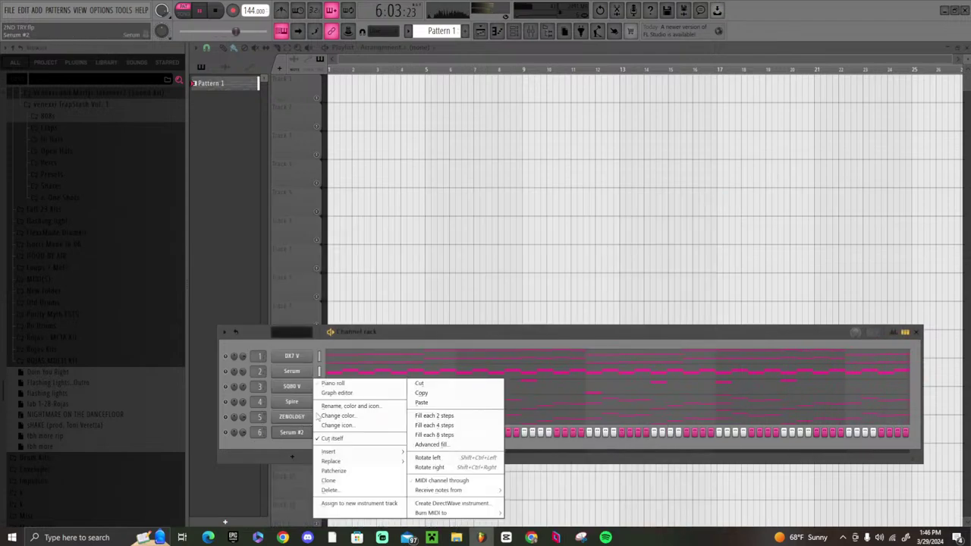
{"action": "left_click", "coordinate": [351, 383]}
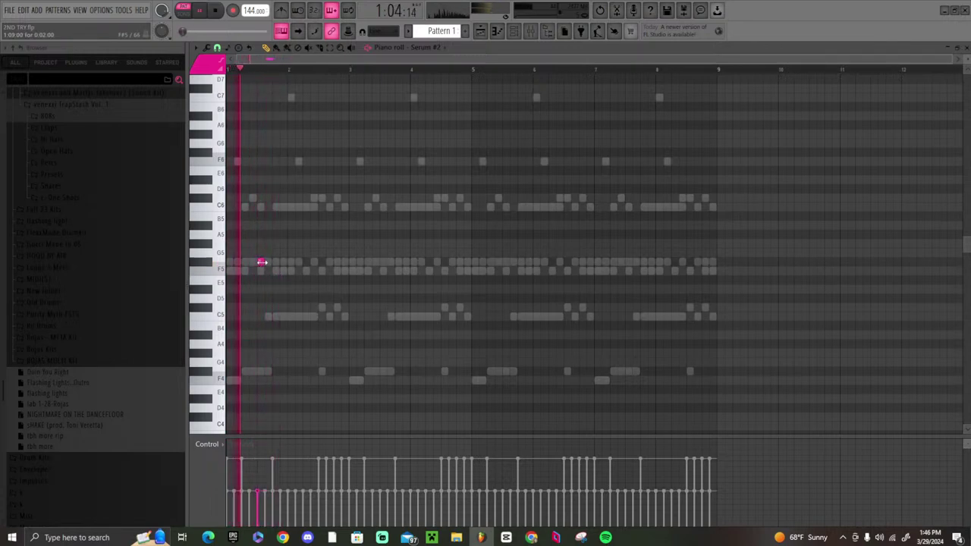
{"action": "left_click", "coordinate": [259, 263]}
{"action": "left_click", "coordinate": [320, 271]}
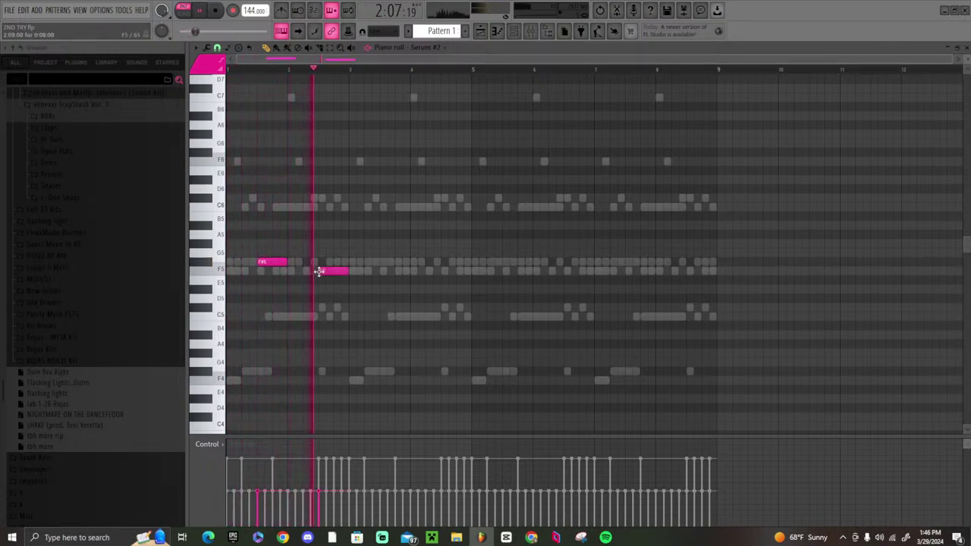
{"action": "left_click", "coordinate": [383, 263]}
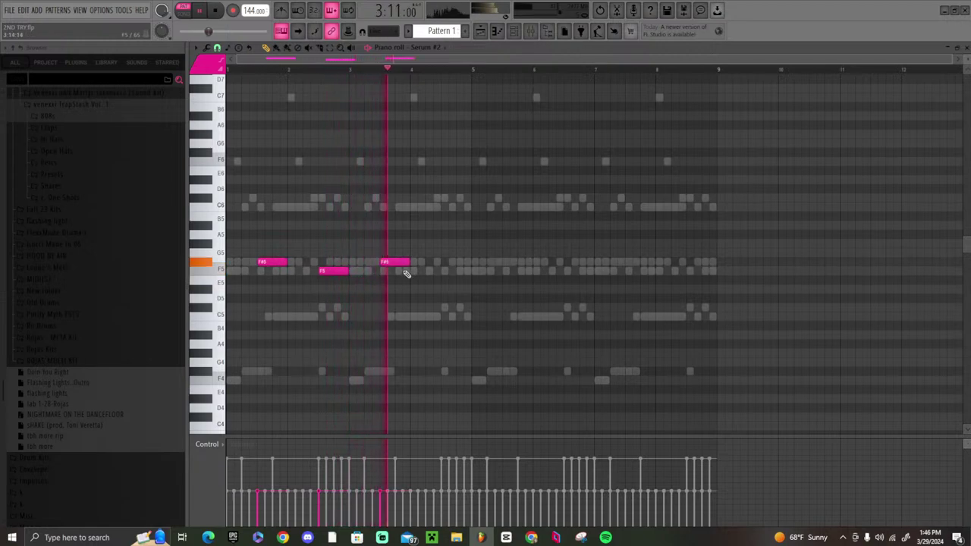
{"action": "left_click", "coordinate": [442, 271]}
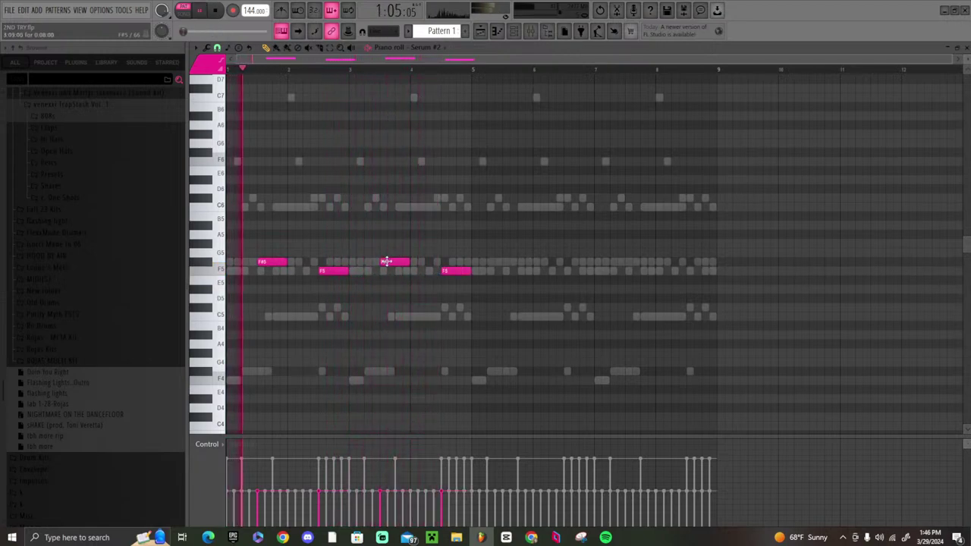
{"action": "left_click_drag", "start_coordinate": [386, 262], "coordinate": [387, 325]}
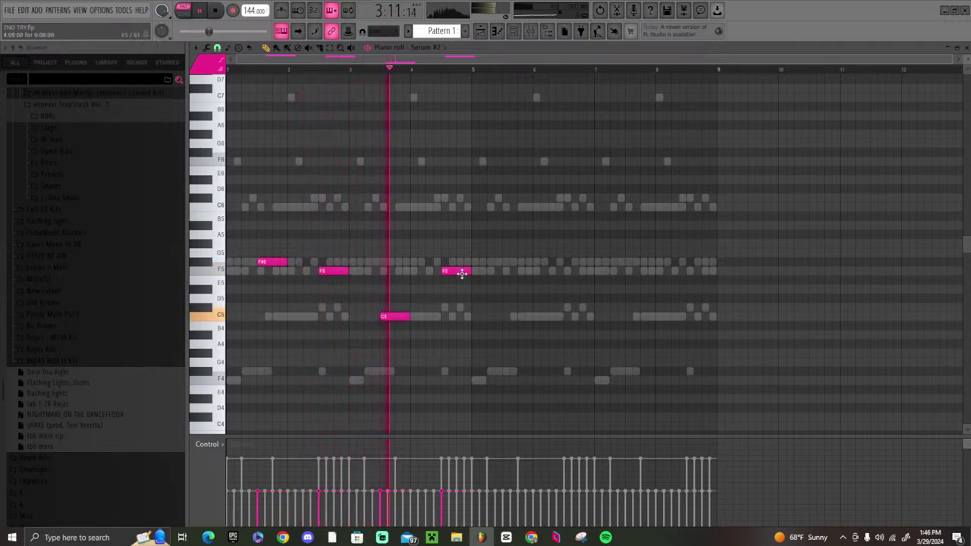
{"action": "left_click_drag", "start_coordinate": [460, 273], "coordinate": [461, 307]}
{"action": "right_click", "coordinate": [461, 307]}
{"action": "right_click", "coordinate": [403, 317]}
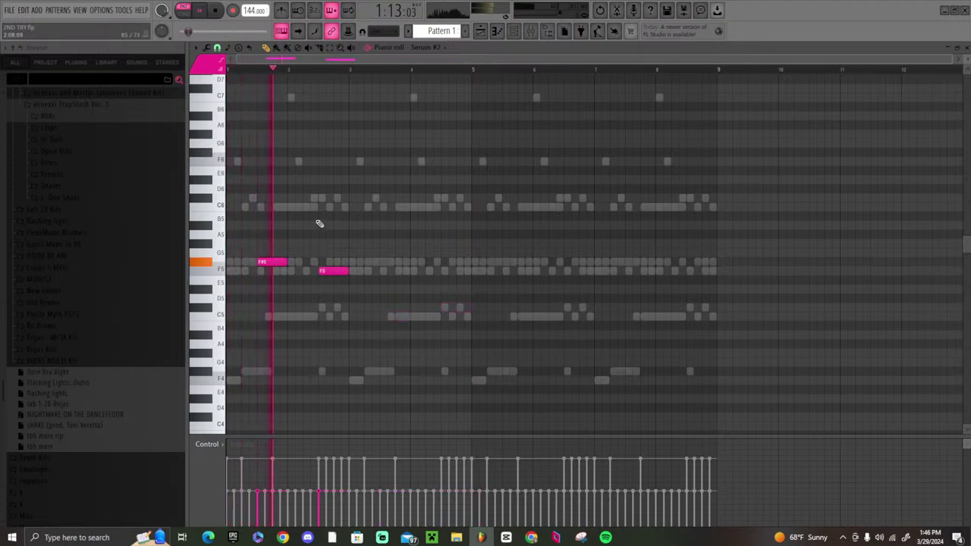
- Add a half-bar C#6 note at the start of bar 2 and a C6 note at the start of bar 3, checking with playback
{"action": "key", "text": "space"}
{"action": "left_click", "coordinate": [301, 198]}
{"action": "key", "text": "space"}
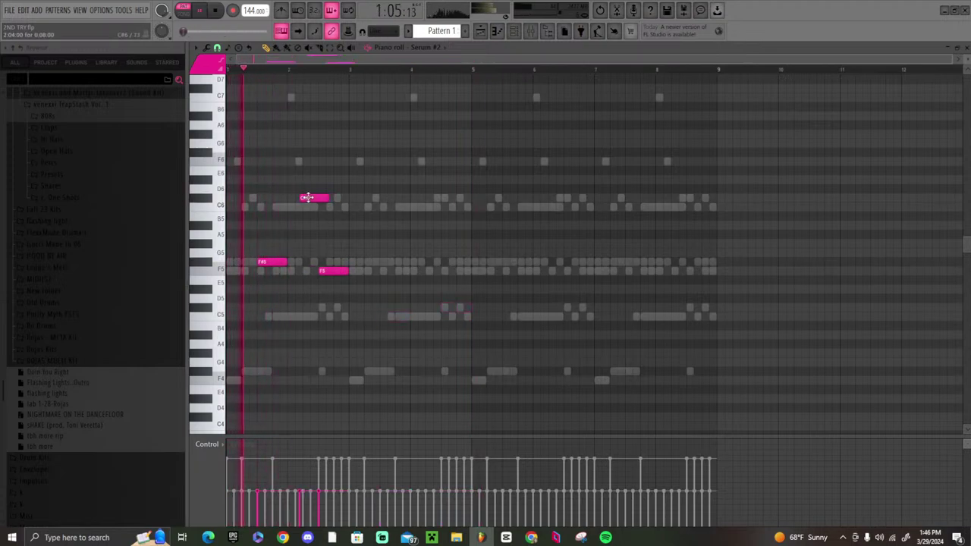
{"action": "left_click_drag", "start_coordinate": [307, 198], "coordinate": [296, 198]}
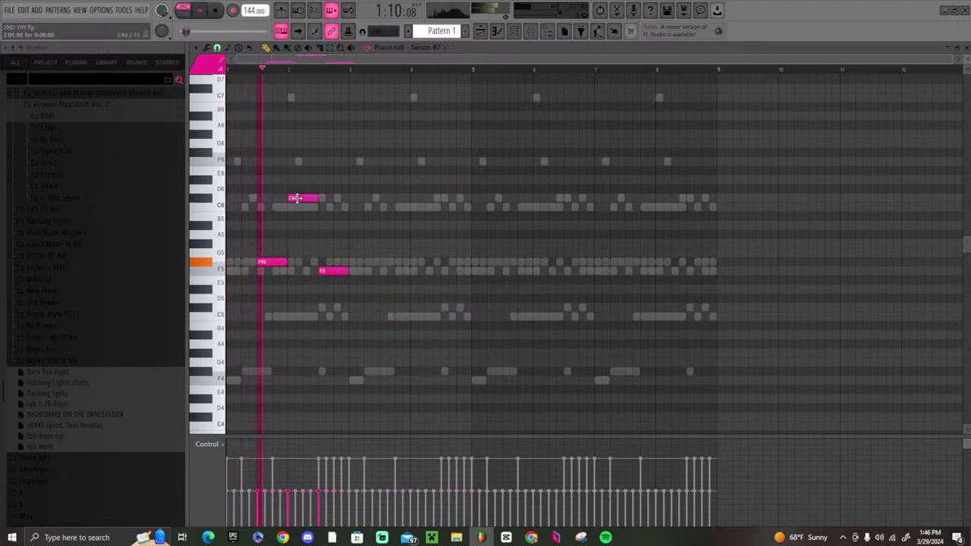
{"action": "left_click", "coordinate": [351, 206]}
{"action": "key", "text": "space"}
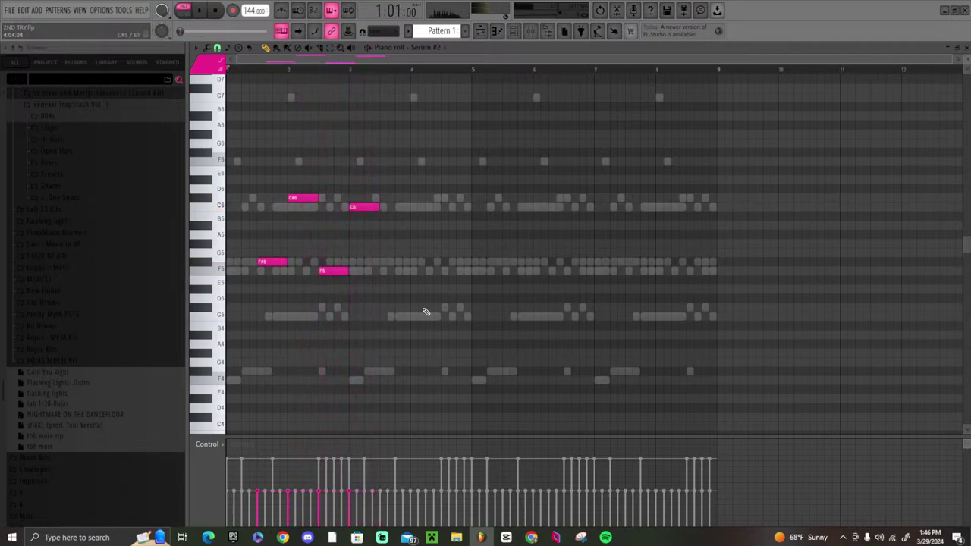
- Duplicate the Serum #2 phrase to fill all eight bars, and lower Insert 6 in the mixer
{"action": "key", "text": "ctrl+b"}
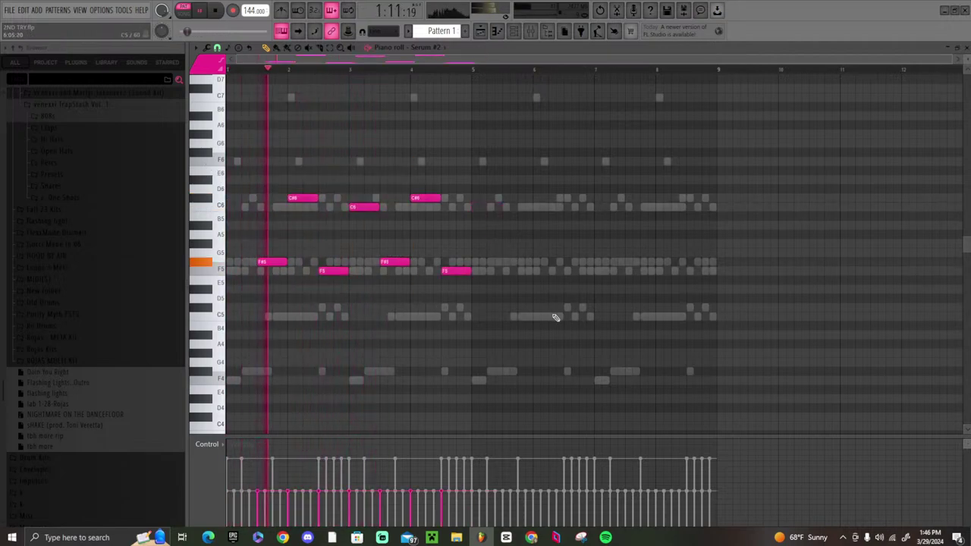
{"action": "key", "text": "ctrl+b"}
{"action": "left_click_drag", "start_coordinate": [503, 263], "coordinate": [522, 264]}
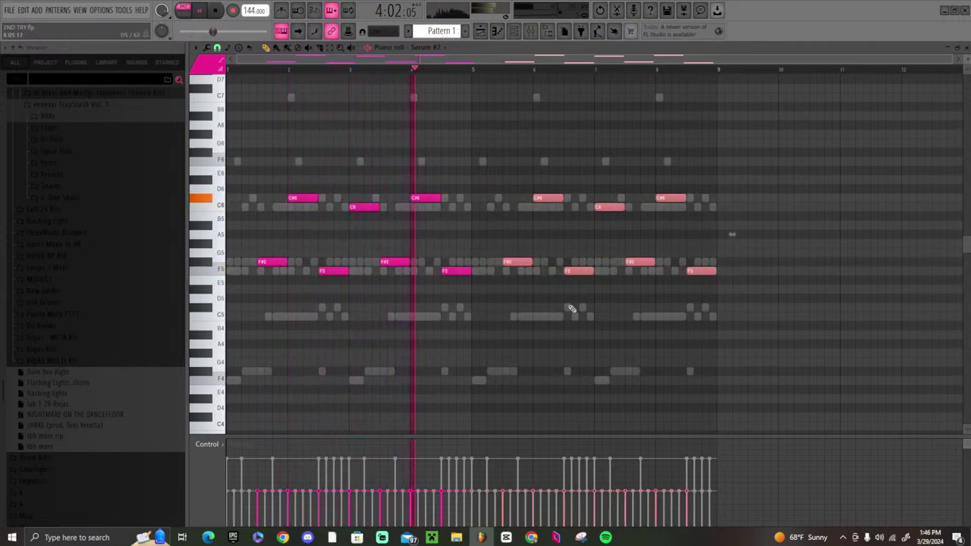
{"action": "left_click", "coordinate": [529, 31]}
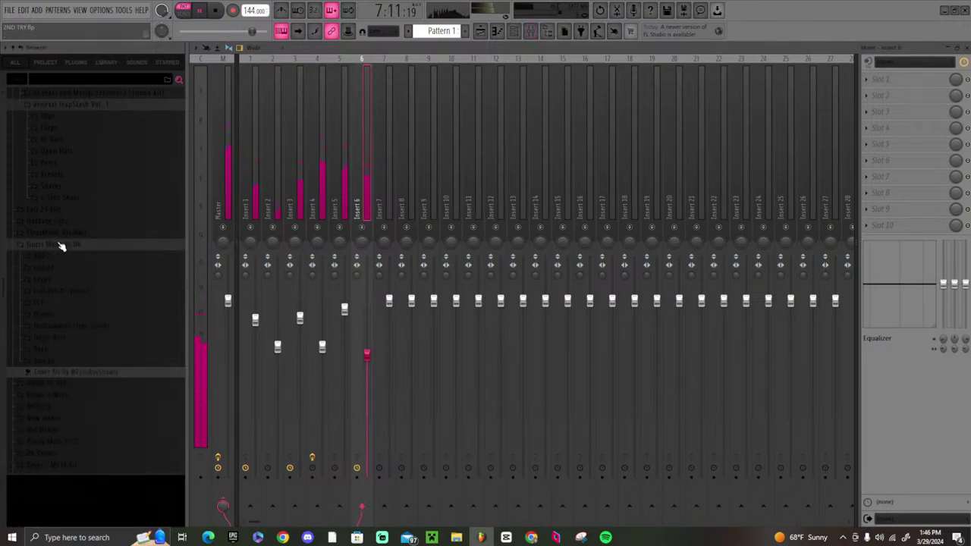
- Add the pv001 - MTech Hat sample from the Hi Hats folder as a new channel and fill each 2 steps
{"action": "left_click", "coordinate": [65, 142]}
{"action": "left_click", "coordinate": [73, 172]}
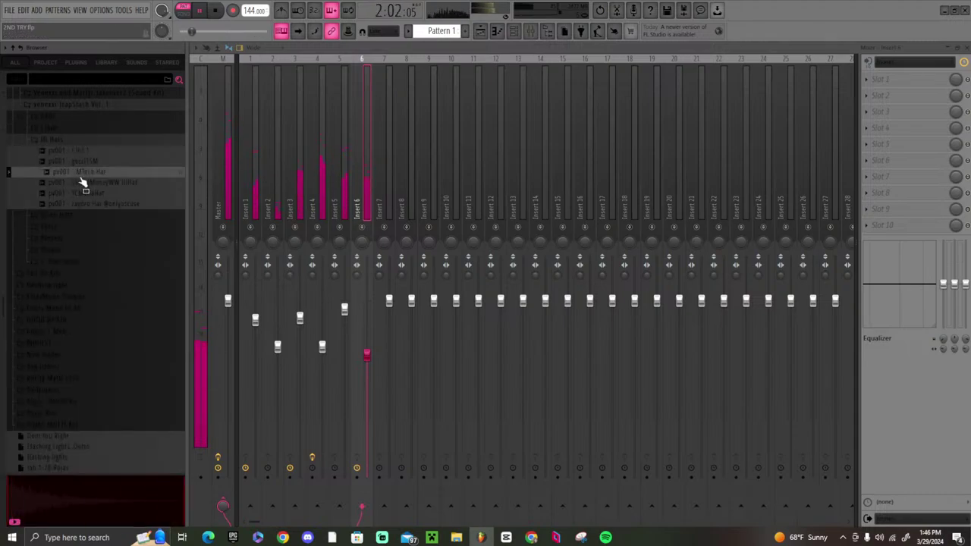
{"action": "left_click", "coordinate": [514, 32]}
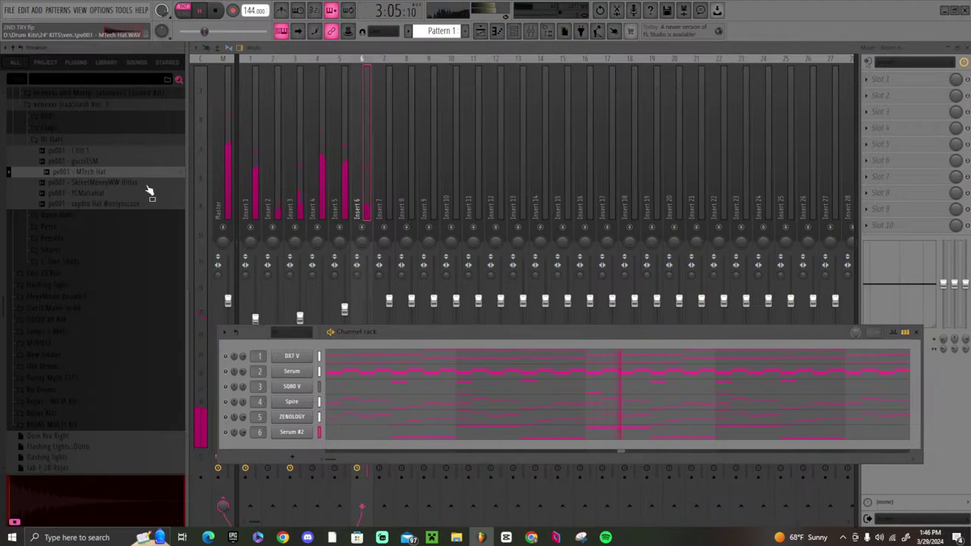
{"action": "left_click_drag", "start_coordinate": [298, 453], "coordinate": [312, 449]}
{"action": "right_click", "coordinate": [311, 448]}
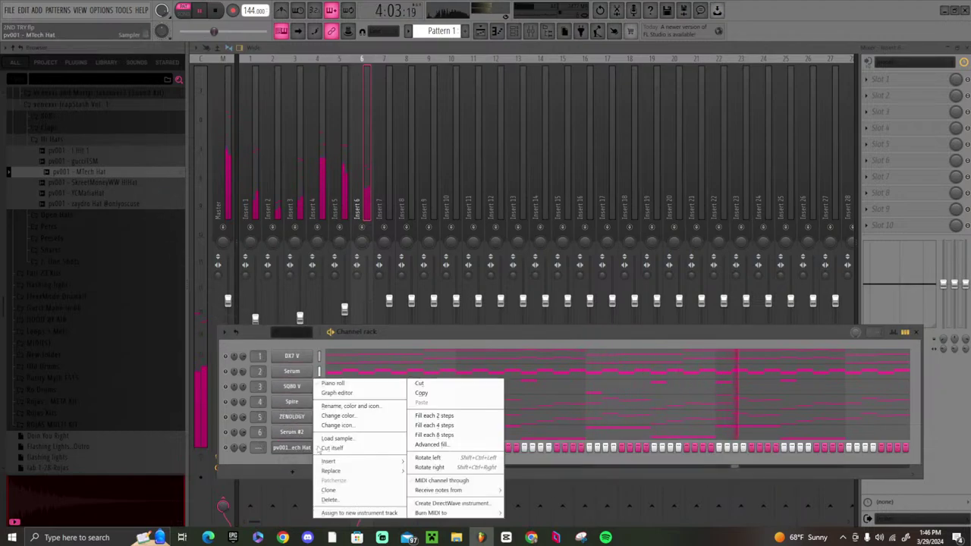
{"action": "left_click", "coordinate": [437, 415]}
- In the MTech Hat piano roll, thin out the hits in the first two bars and delete all hits from bar 3 onward
{"action": "left_click", "coordinate": [303, 449]}
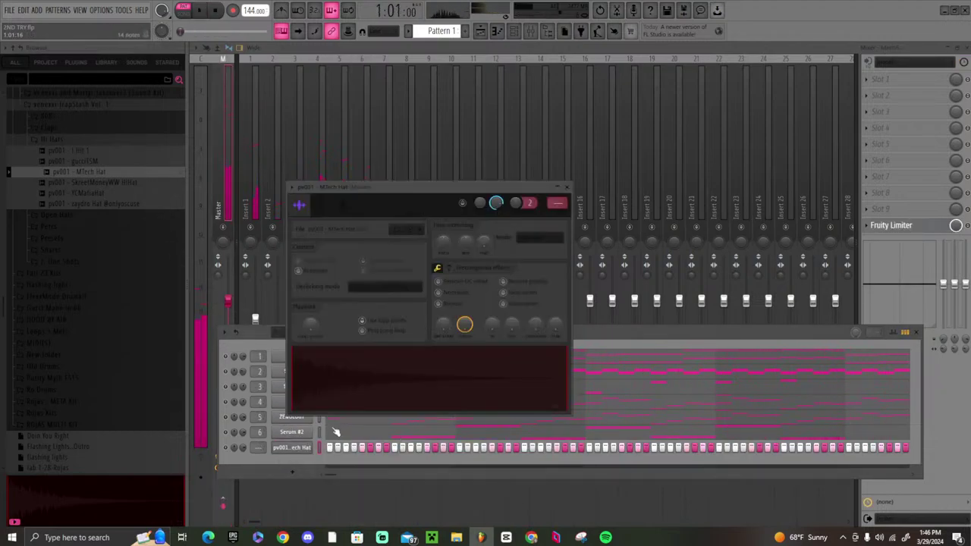
{"action": "right_click", "coordinate": [302, 450]}
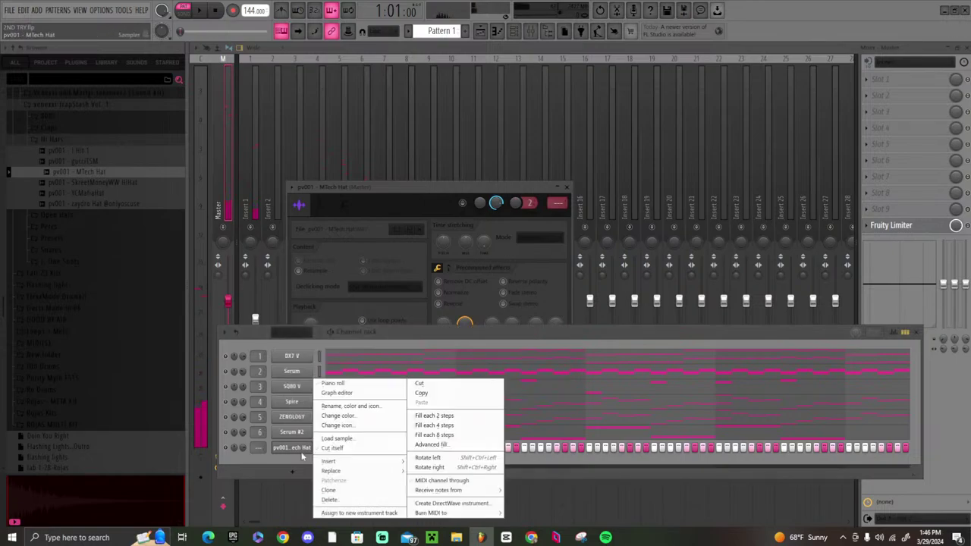
{"action": "left_click", "coordinate": [348, 384]}
{"action": "key", "text": "space"}
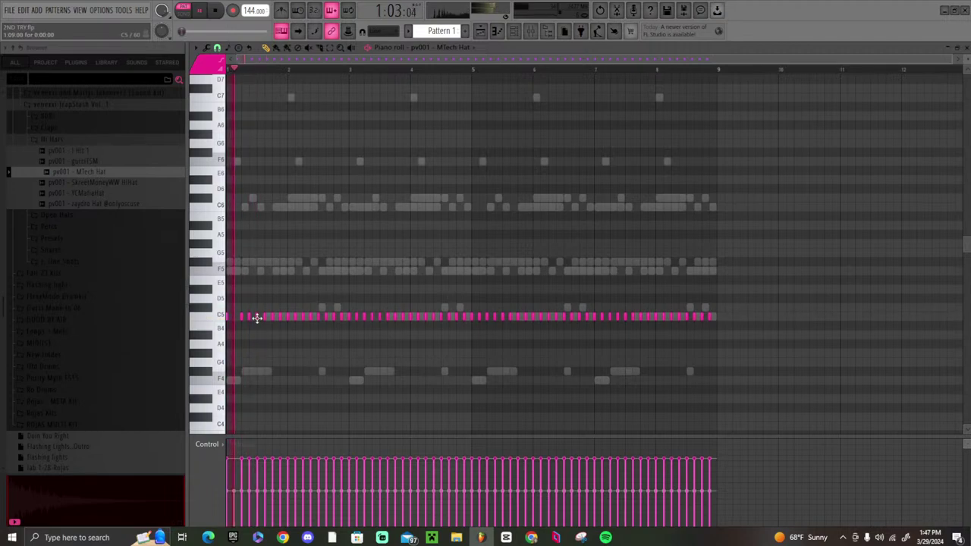
{"action": "key", "text": "space"}
{"action": "key", "text": "space"}
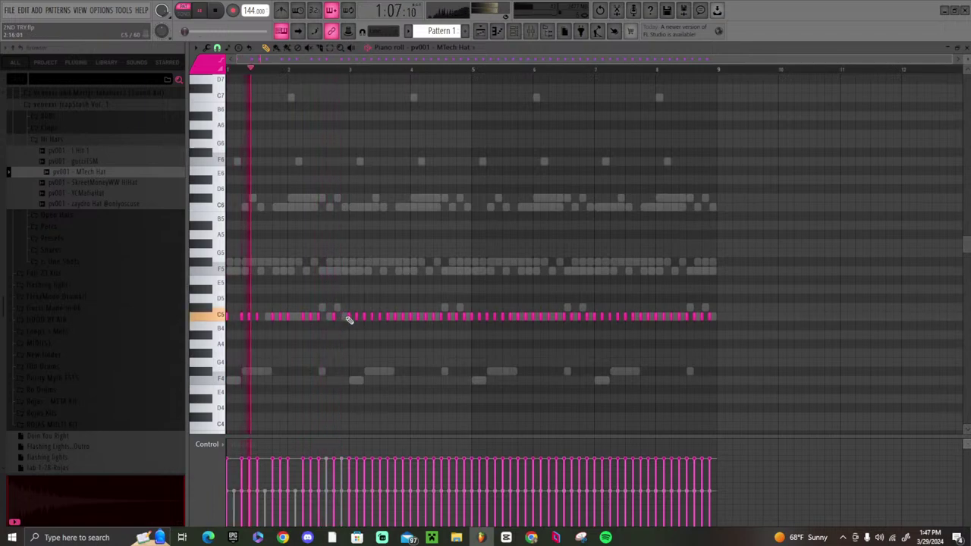
{"action": "mouse_move", "coordinate": [347, 318]}
{"action": "left_mouse_down"}
{"action": "mouse_move", "coordinate": [630, 325]}
{"action": "mouse_move", "coordinate": [374, 299]}
{"action": "left_mouse_up"}
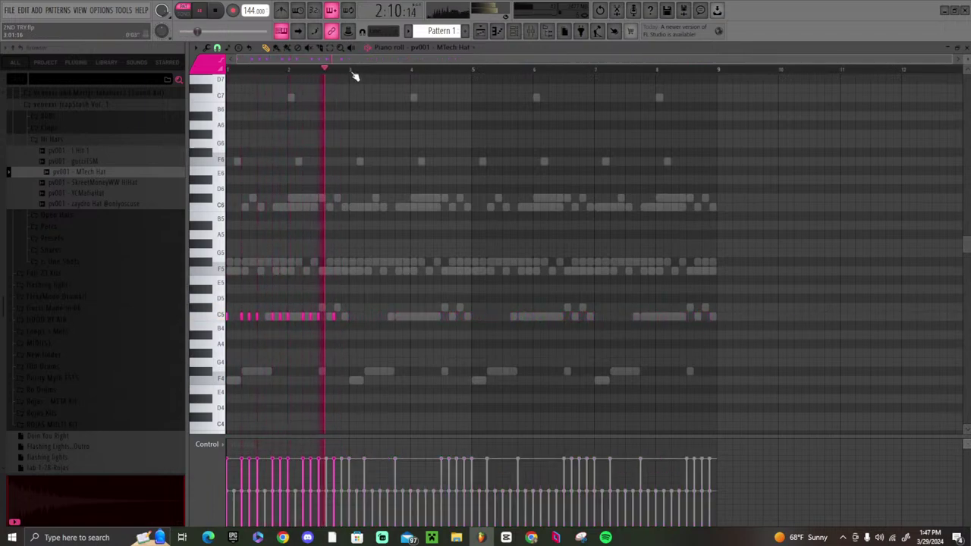
- Select the first two bars of the hat pattern and duplicate them three times to fill eight bars
{"action": "left_click_drag", "start_coordinate": [351, 61], "coordinate": [228, 61]}
{"action": "key", "text": "ctrl+b"}
{"action": "key", "text": "ctrl+b"}
{"action": "key", "text": "ctrl+b"}
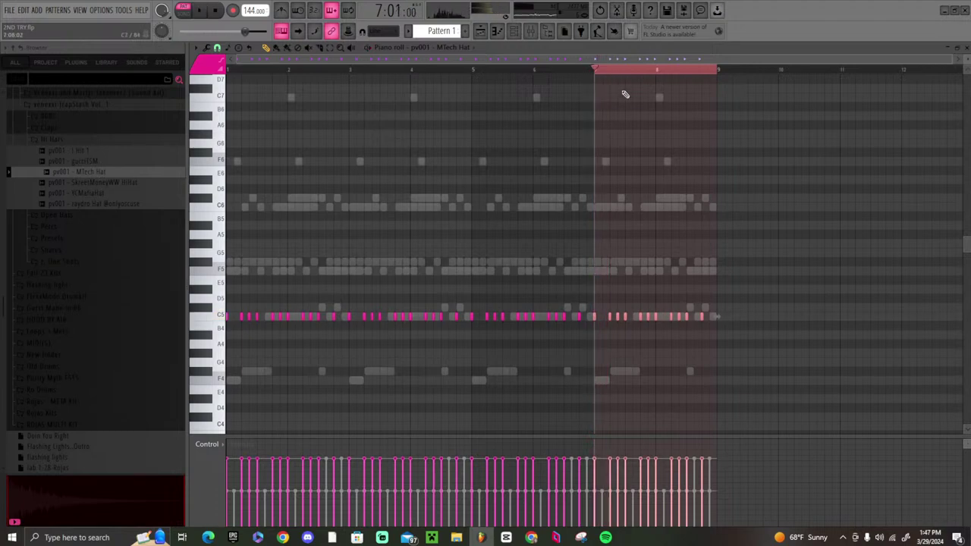
- Clear the time selection in the MTech Hat piano roll and play back the duplicated hi-hat pattern
{"action": "key", "text": "space"}
{"action": "left_click", "coordinate": [623, 73]}
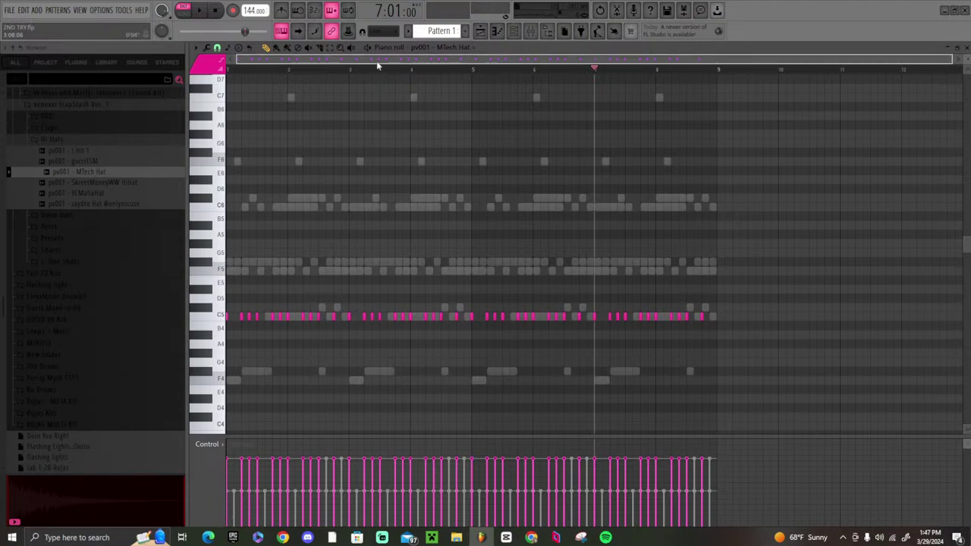
{"action": "key", "text": "space"}
{"action": "scroll", "coordinate": [235, 285], "scroll_direction": "up", "scroll_amount": 2}
{"action": "scroll", "coordinate": [329, 260], "scroll_direction": "down", "scroll_amount": 2}
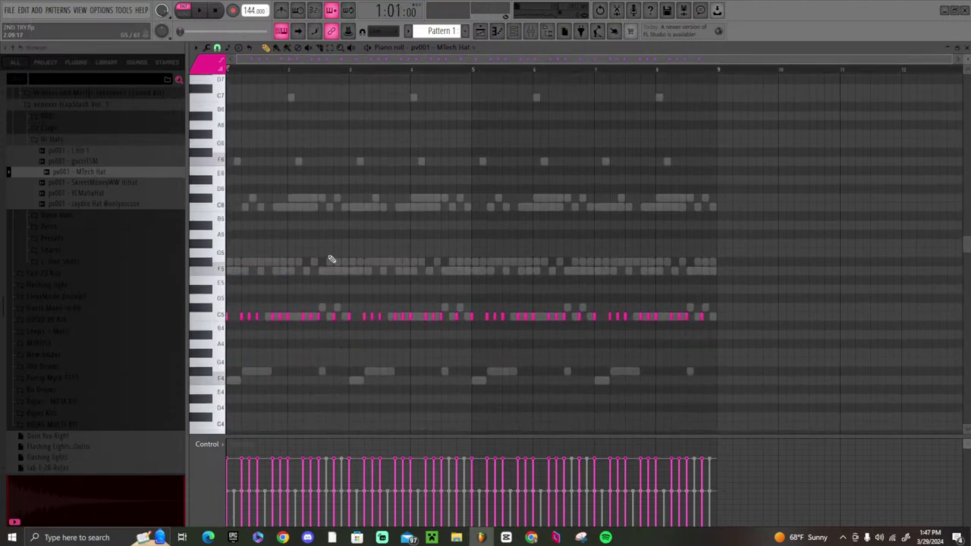
{"action": "scroll", "coordinate": [226, 391], "scroll_direction": "down", "scroll_amount": 4}
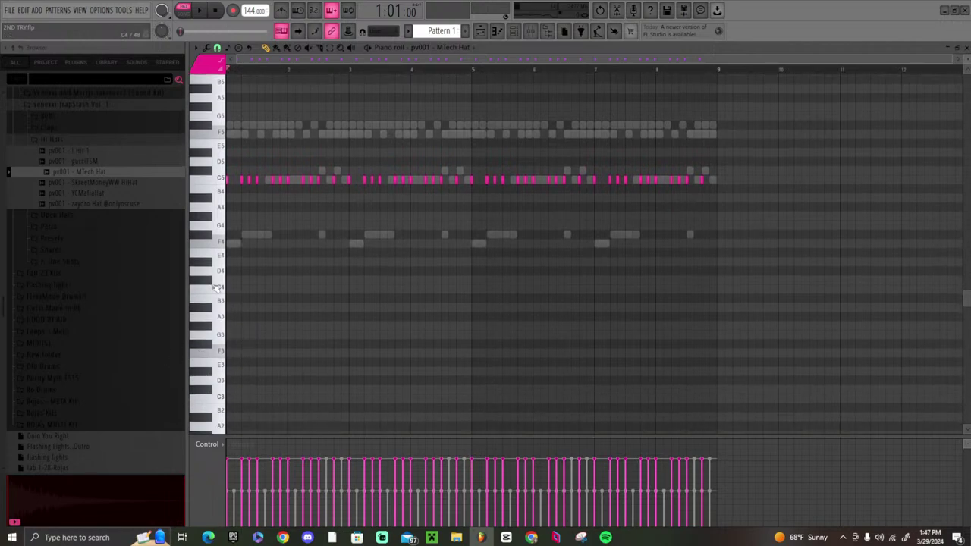
{"action": "scroll", "coordinate": [220, 319], "scroll_direction": "up", "scroll_amount": 2}
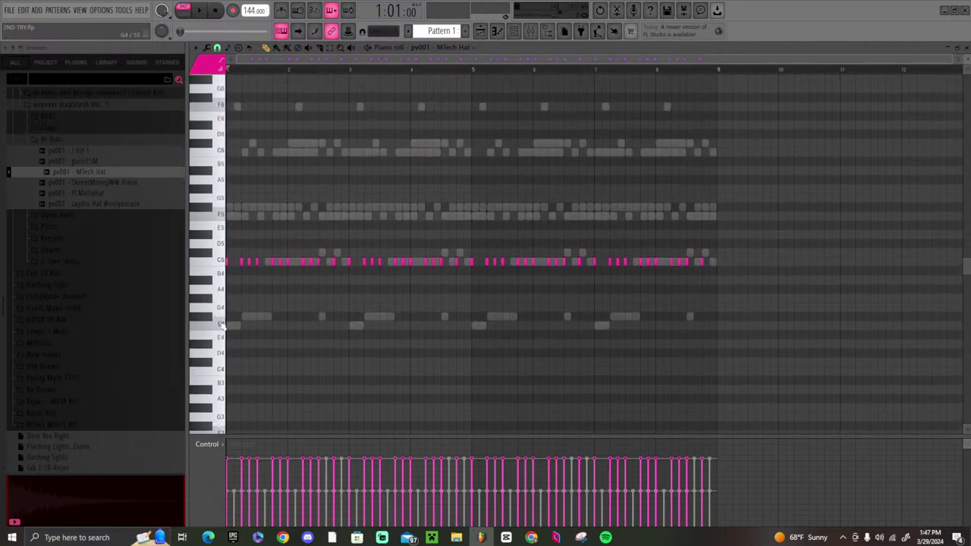
{"action": "scroll", "coordinate": [304, 256], "scroll_direction": "up", "scroll_amount": 3}
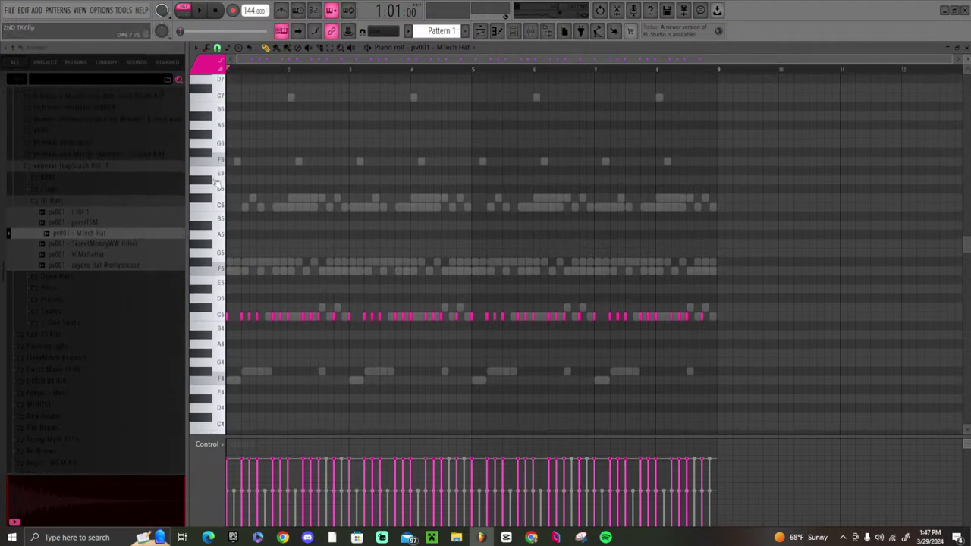
{"action": "scroll", "coordinate": [767, 293], "scroll_direction": "down", "scroll_amount": 2}
{"action": "scroll", "coordinate": [586, 179], "scroll_direction": "up", "scroll_amount": 3}
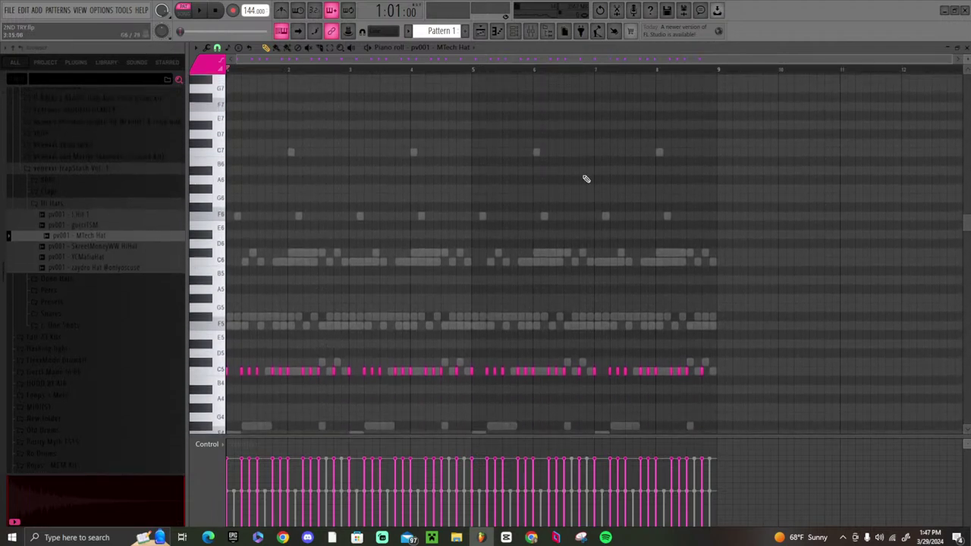
{"action": "scroll", "coordinate": [243, 198], "scroll_direction": "down", "scroll_amount": 4}
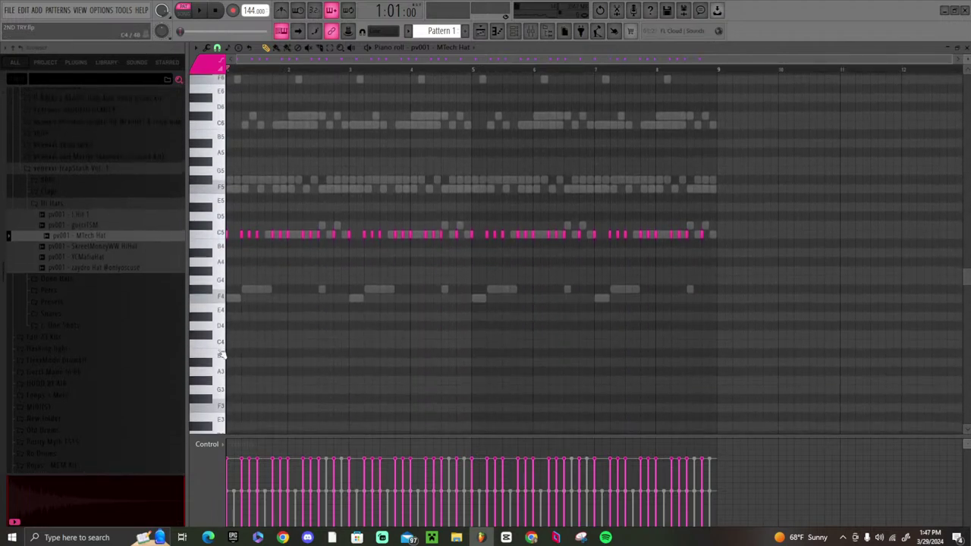
{"action": "scroll", "coordinate": [410, 312], "scroll_direction": "up", "scroll_amount": 1}
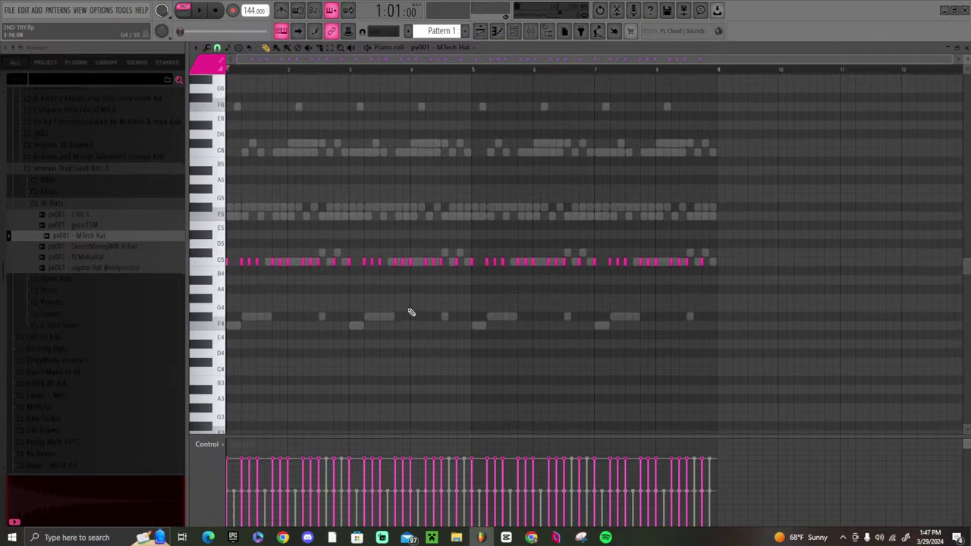
- Audition samples in the Claps folder over the playing pattern and add pv001 - Slam Dunk Klap as a new channel
{"action": "key", "text": "space"}
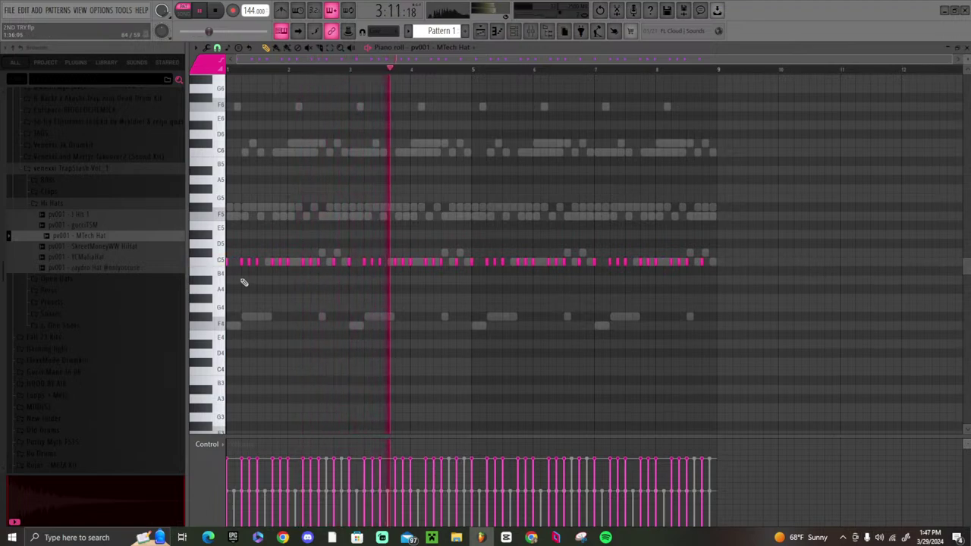
{"action": "left_click", "coordinate": [66, 192]}
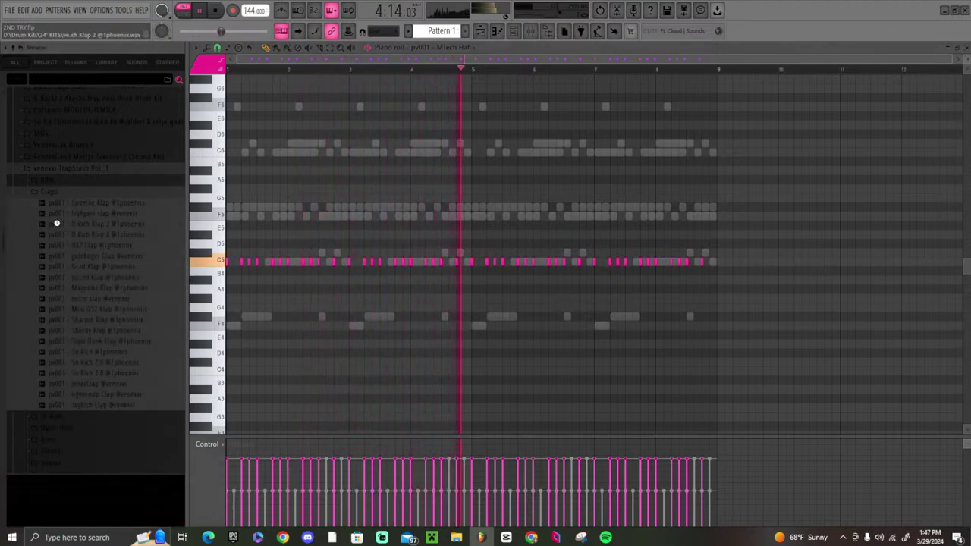
{"action": "left_click", "coordinate": [70, 226]}
{"action": "left_click", "coordinate": [89, 235]}
{"action": "left_click", "coordinate": [91, 245]}
{"action": "left_click", "coordinate": [96, 256]}
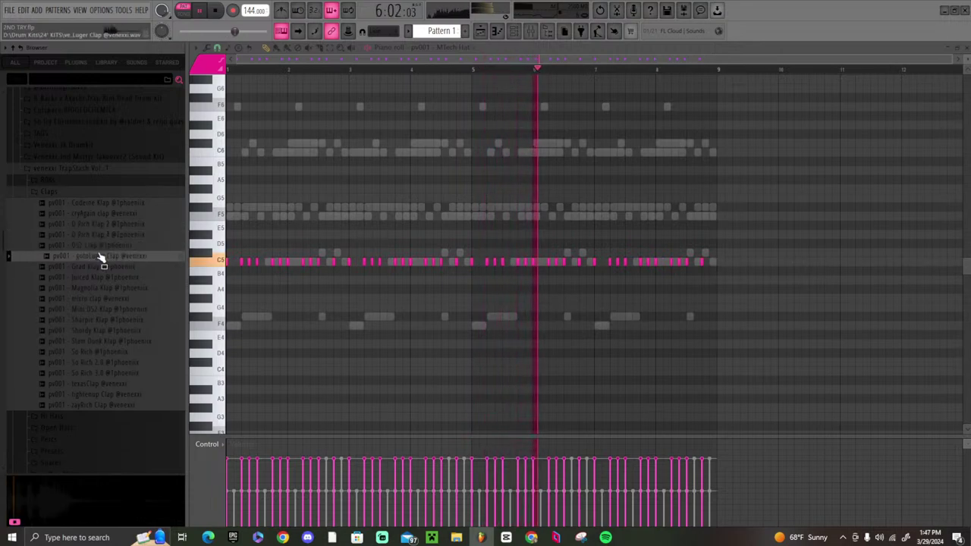
{"action": "left_click", "coordinate": [100, 267]}
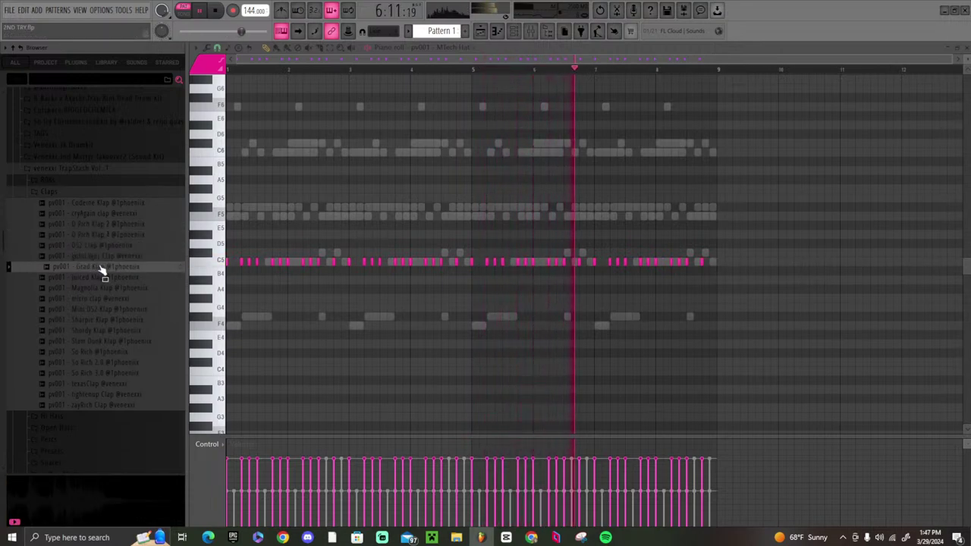
{"action": "left_click", "coordinate": [497, 31]}
{"action": "left_click", "coordinate": [106, 331]}
{"action": "left_click_drag", "start_coordinate": [109, 343], "coordinate": [296, 464]}
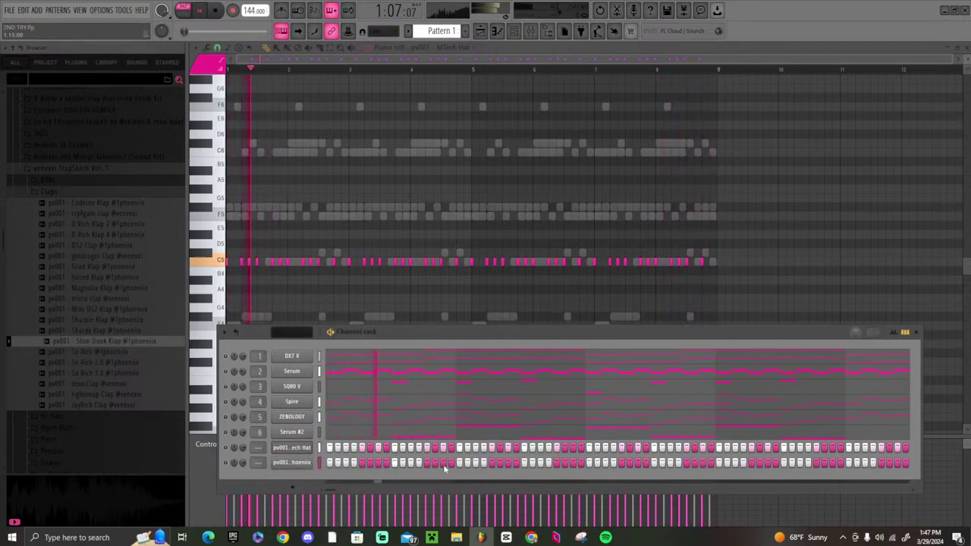
- Program Slam Dunk Klap hits across bars 1 to 4 and duplicate them into bars 5 to 8
{"action": "right_click", "coordinate": [305, 454]}
{"action": "left_click", "coordinate": [332, 383]}
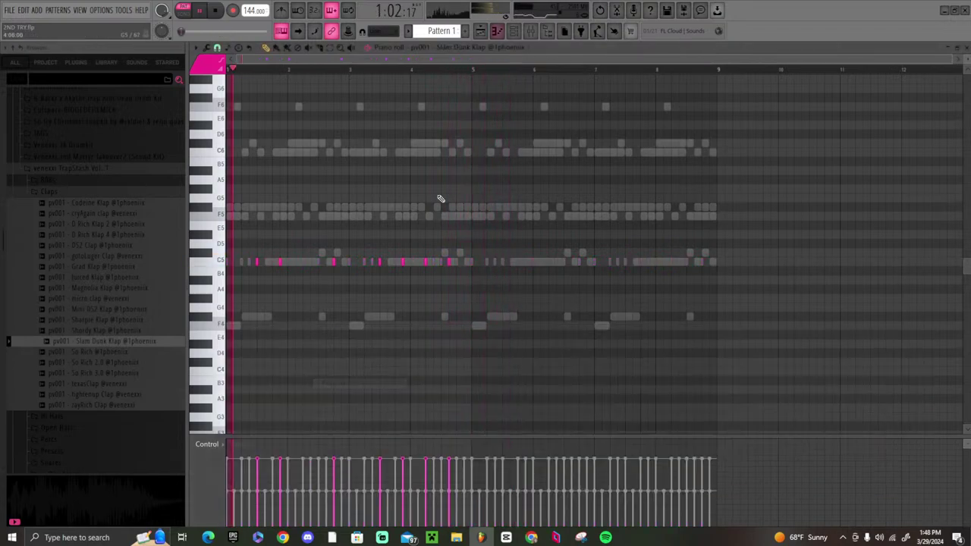
{"action": "left_click", "coordinate": [478, 70]}
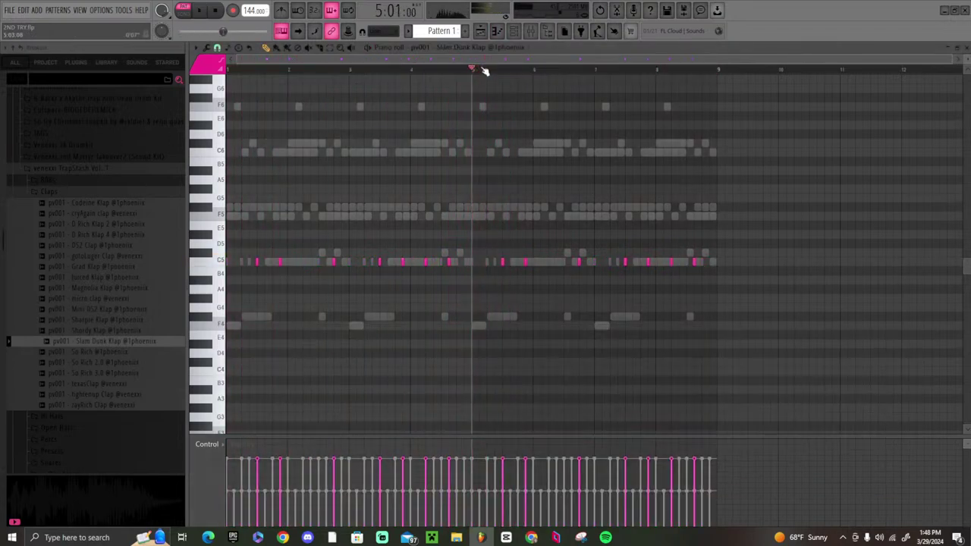
- Audition the Snares folder and add pv001 - nexxiSNClap layer as a new channel
{"action": "left_click", "coordinate": [63, 195]}
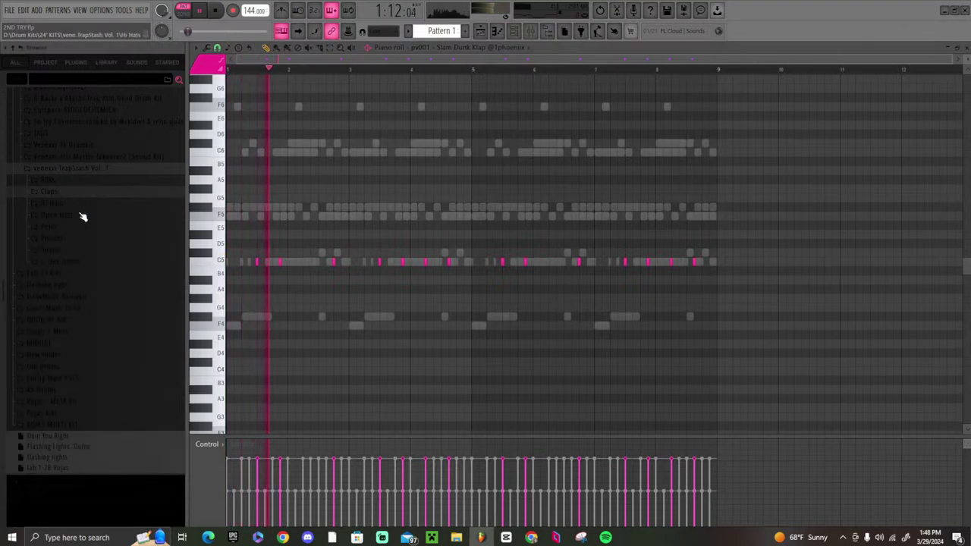
{"action": "left_click", "coordinate": [63, 252]}
{"action": "left_click", "coordinate": [133, 298]}
{"action": "key", "text": "space"}
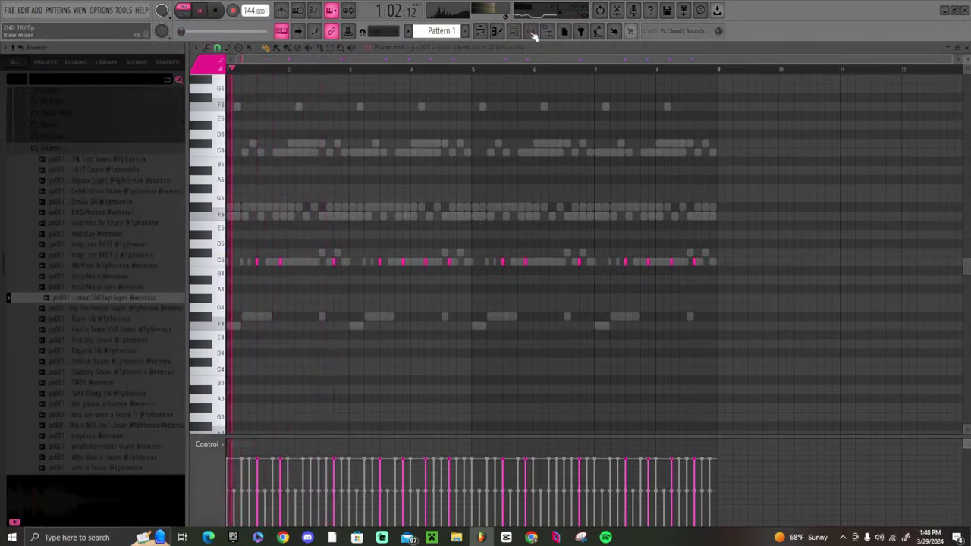
{"action": "key", "text": "F6"}
{"action": "left_click_drag", "start_coordinate": [126, 302], "coordinate": [307, 486]}
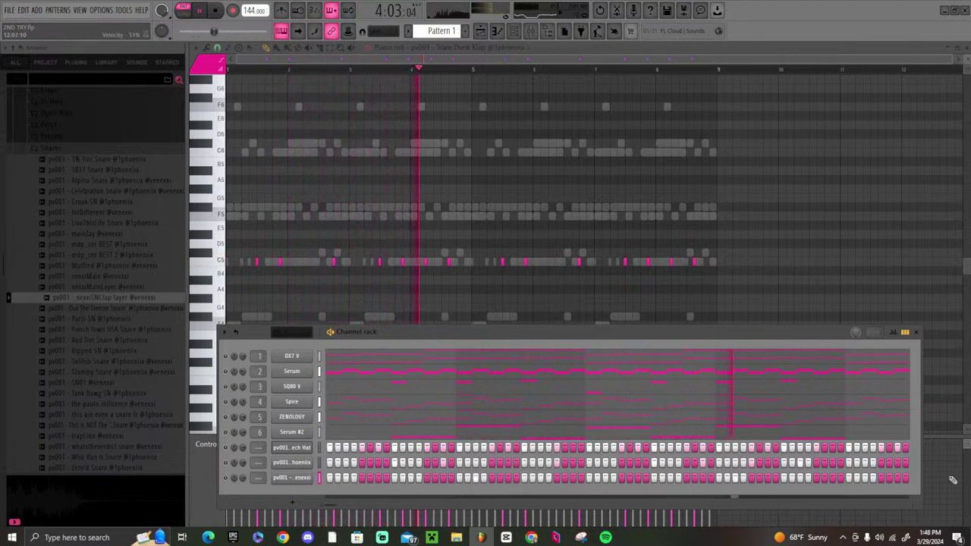
- Duplicate the nexxiSNClap layer hits from bars 2 and 4 into bars 6 and 8 in the piano roll, and play the result
{"action": "right_click", "coordinate": [309, 383]}
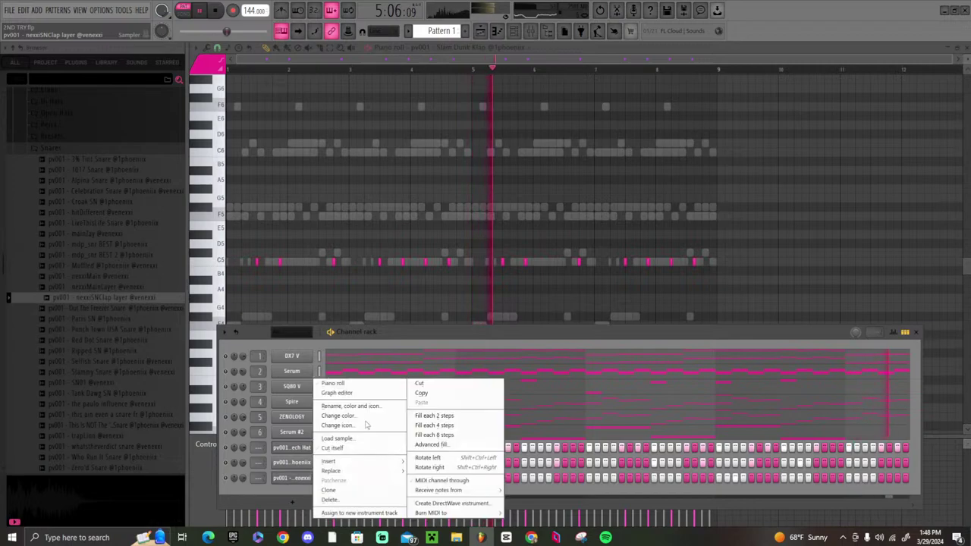
{"action": "left_click", "coordinate": [363, 384]}
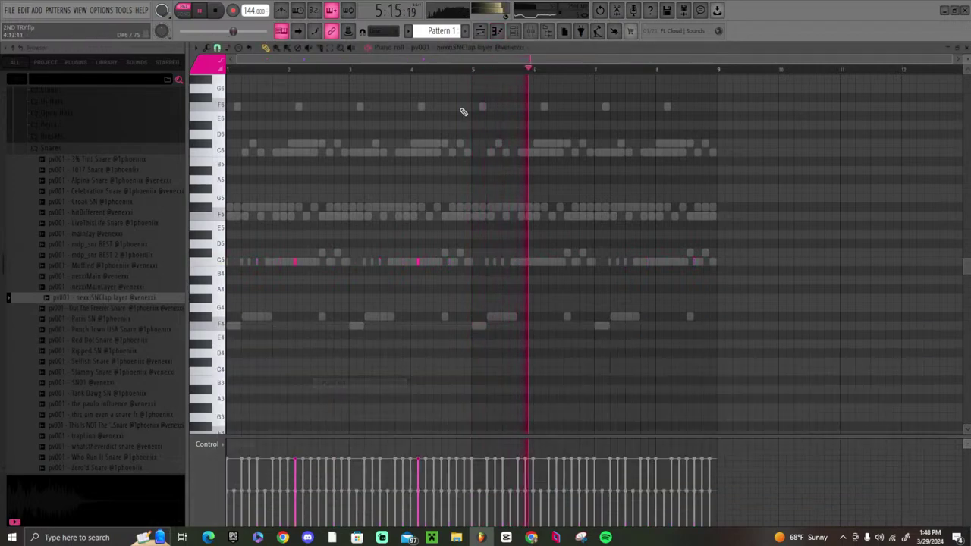
{"action": "left_click", "coordinate": [471, 70]}
{"action": "key", "text": "ctrl+b"}
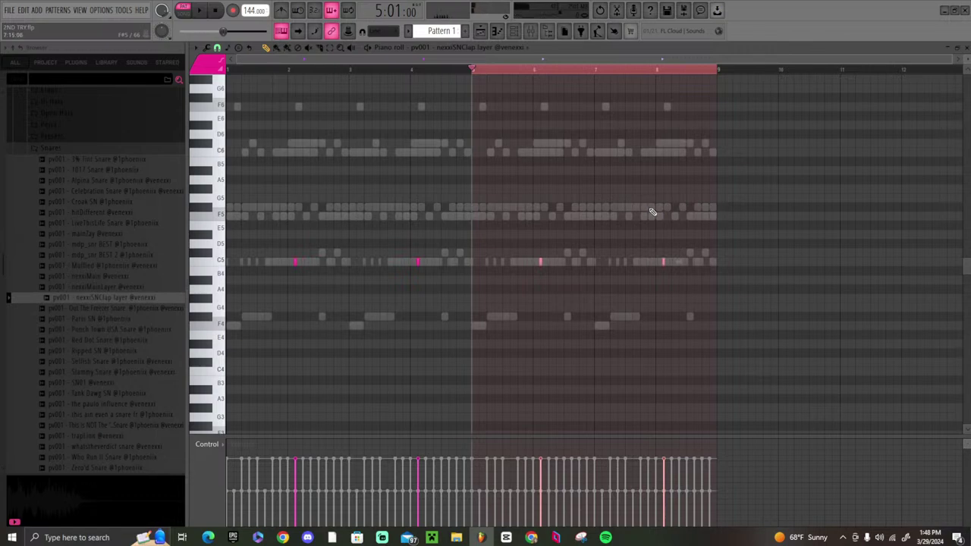
{"action": "double_click", "coordinate": [534, 70]}
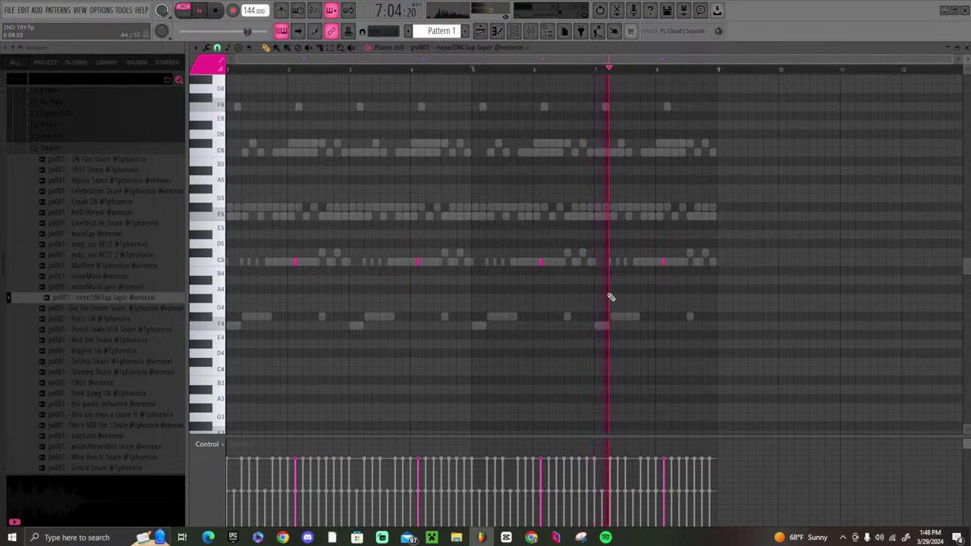
- Audition more samples in the Snares folder and add pv001 - Who Run It Snare as a new channel
{"action": "left_click", "coordinate": [111, 414]}
{"action": "left_click", "coordinate": [111, 437]}
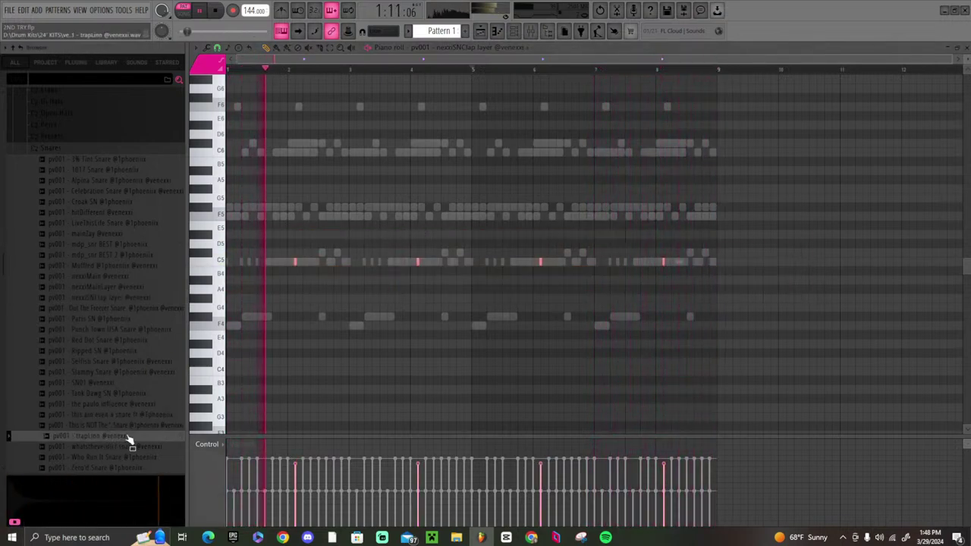
{"action": "key", "text": "F6"}
{"action": "left_click", "coordinate": [106, 447]}
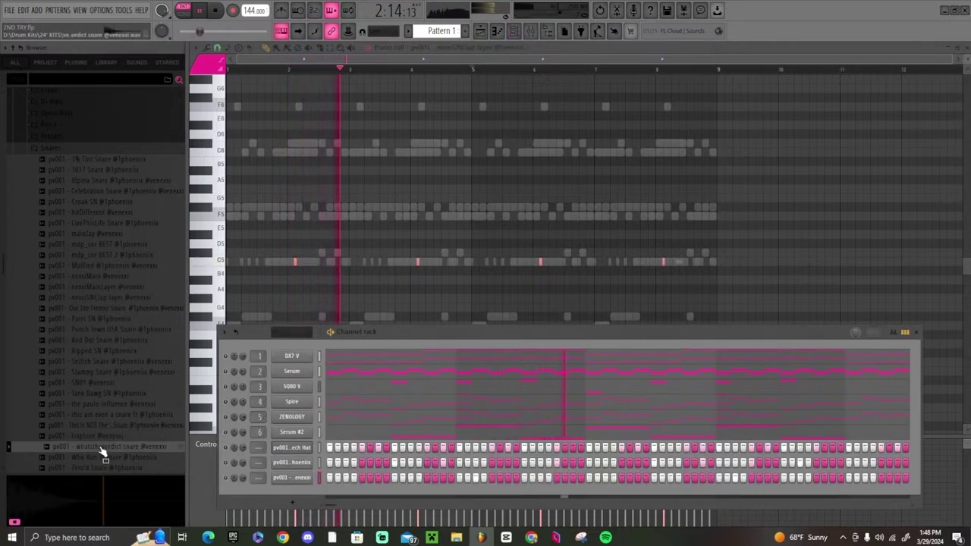
{"action": "left_click", "coordinate": [106, 458]}
{"action": "left_click_drag", "start_coordinate": [105, 465], "coordinate": [307, 501]}
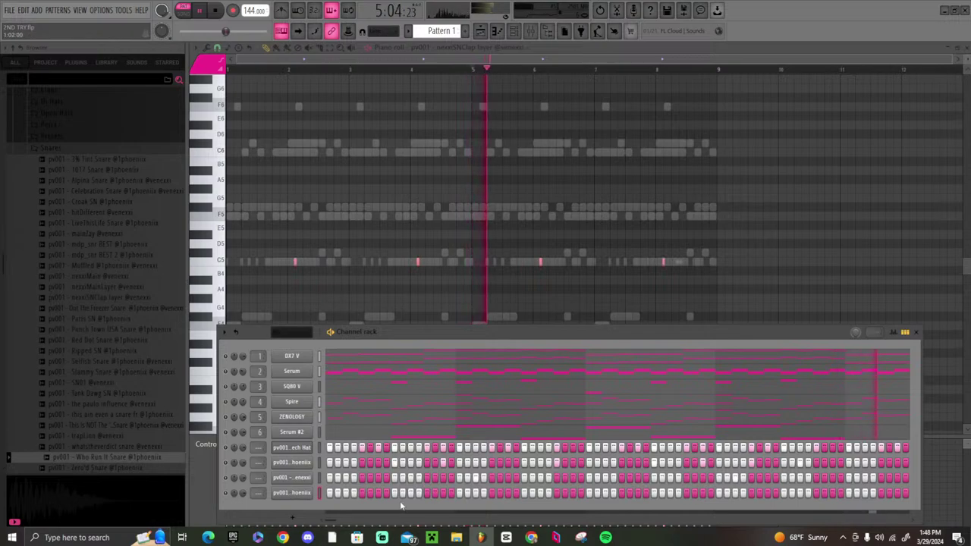
{"action": "left_click", "coordinate": [236, 97]}
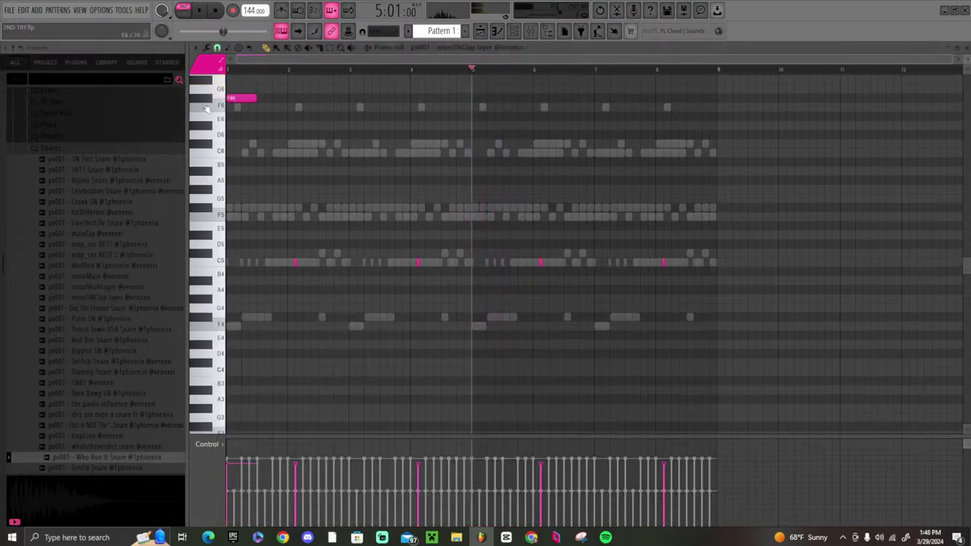
- In the Who Run It Snare piano roll, place one C5 note in bar 2 and one in bar 4
{"action": "left_click", "coordinate": [499, 34]}
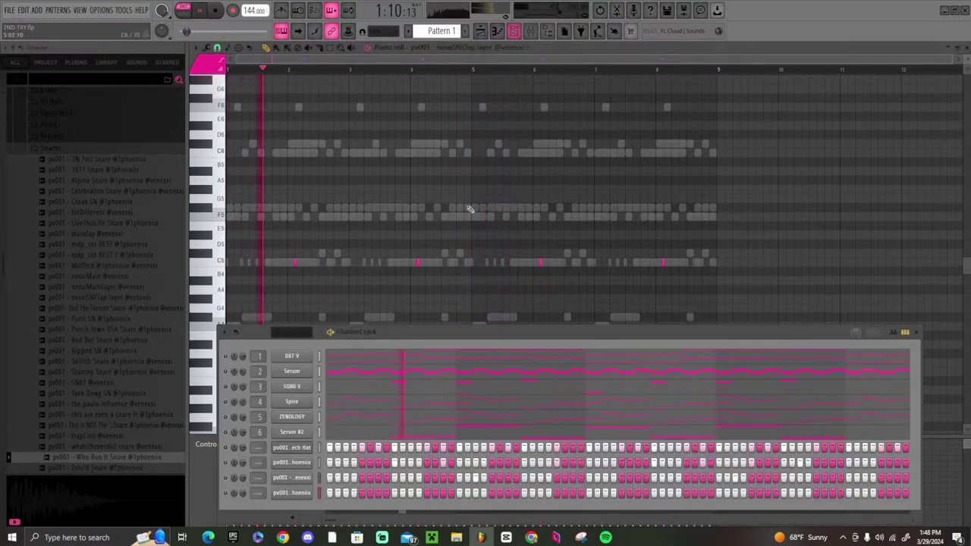
{"action": "right_click", "coordinate": [315, 378]}
{"action": "left_click", "coordinate": [335, 383]}
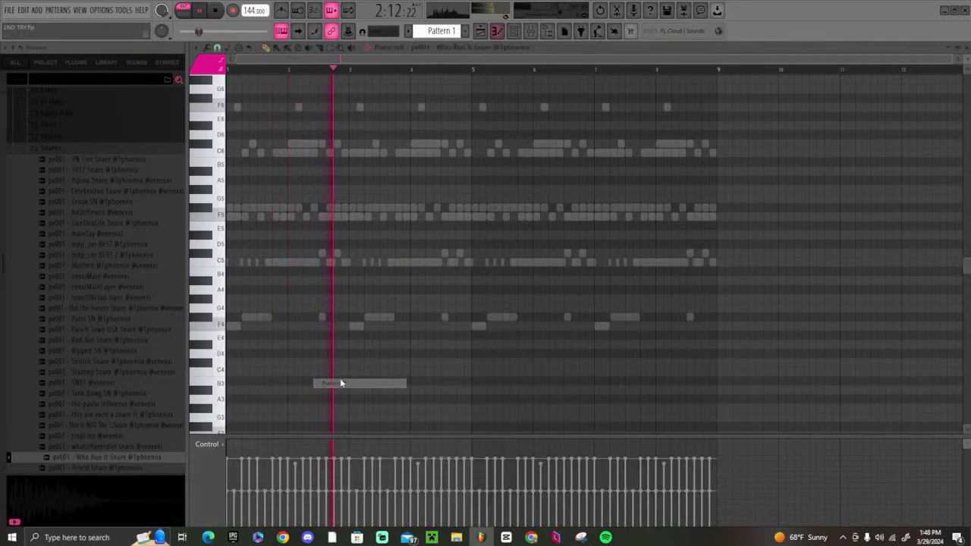
{"action": "left_click", "coordinate": [339, 262]}
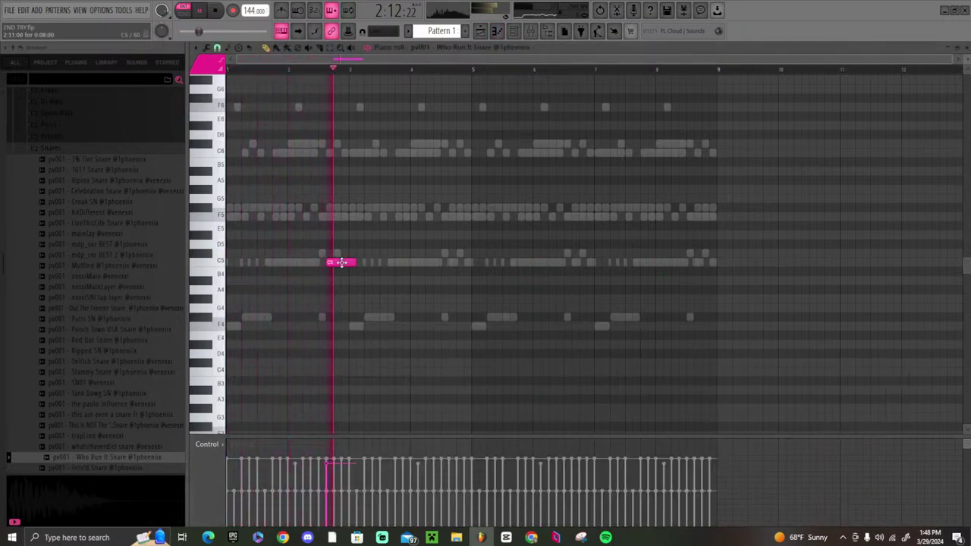
{"action": "left_click", "coordinate": [435, 263]}
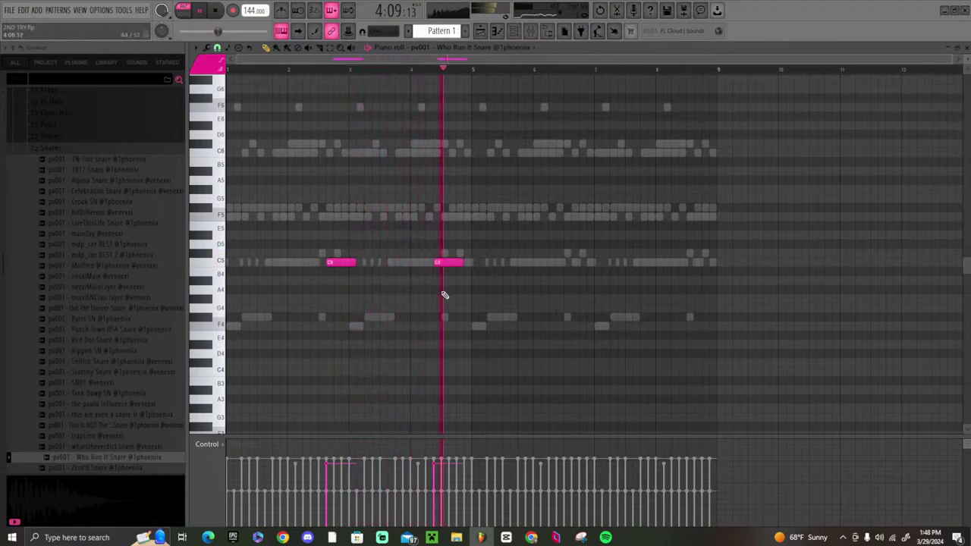
- Select the first four bars of Who Run It Snare, duplicate them into bars 5 to 8, and play the pattern
{"action": "left_click_drag", "start_coordinate": [474, 69], "coordinate": [228, 68]}
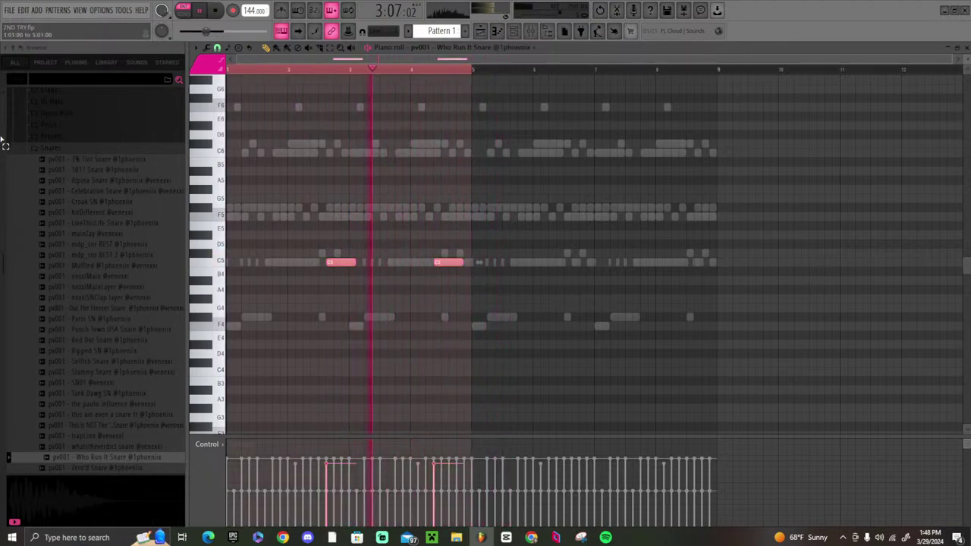
{"action": "key", "text": "ctrl+b"}
{"action": "key", "text": "ctrl+d"}
{"action": "key", "text": "space"}
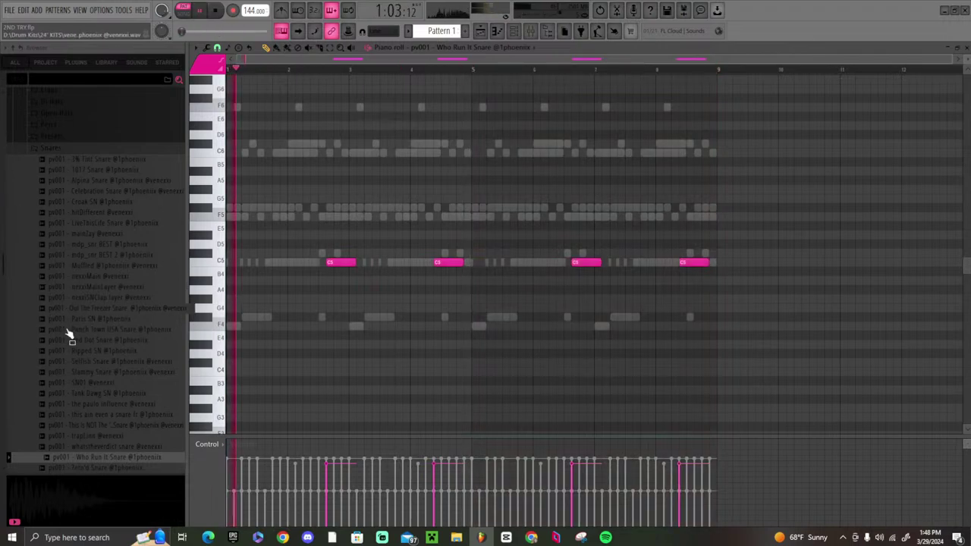
- Audition more samples in the Snares folder, from mdp_snr BEST 2 up to hitDifferent
{"action": "left_click", "coordinate": [107, 256]}
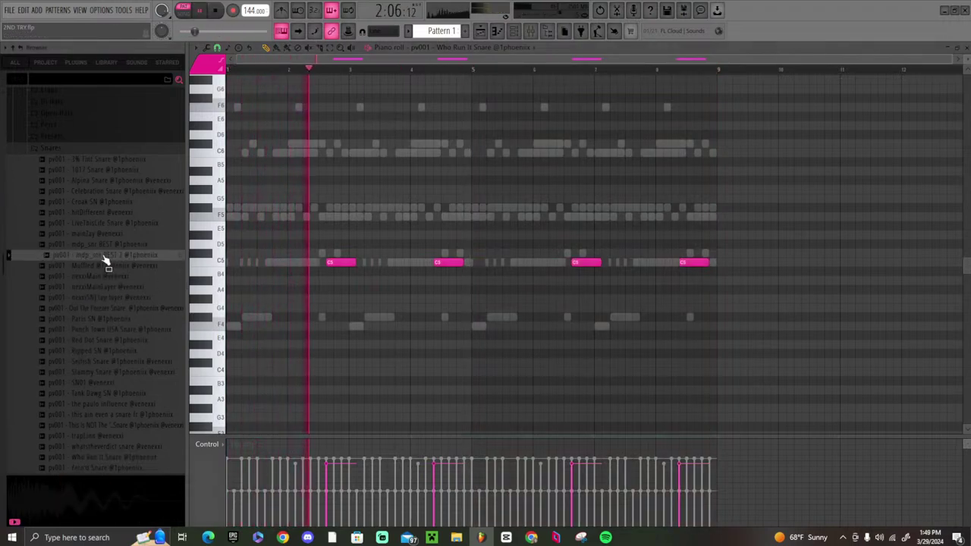
{"action": "left_click", "coordinate": [109, 244]}
{"action": "left_click", "coordinate": [110, 234]}
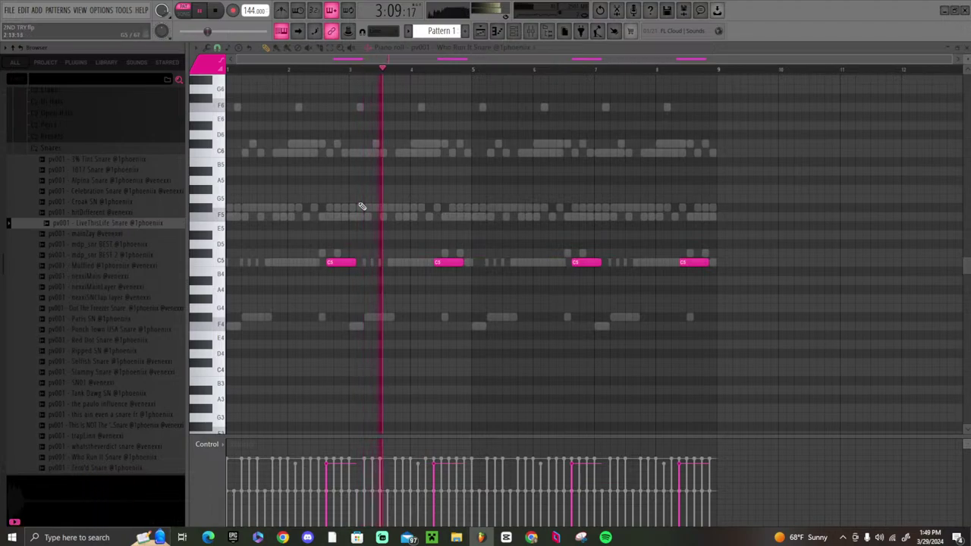
{"action": "left_click", "coordinate": [120, 214]}
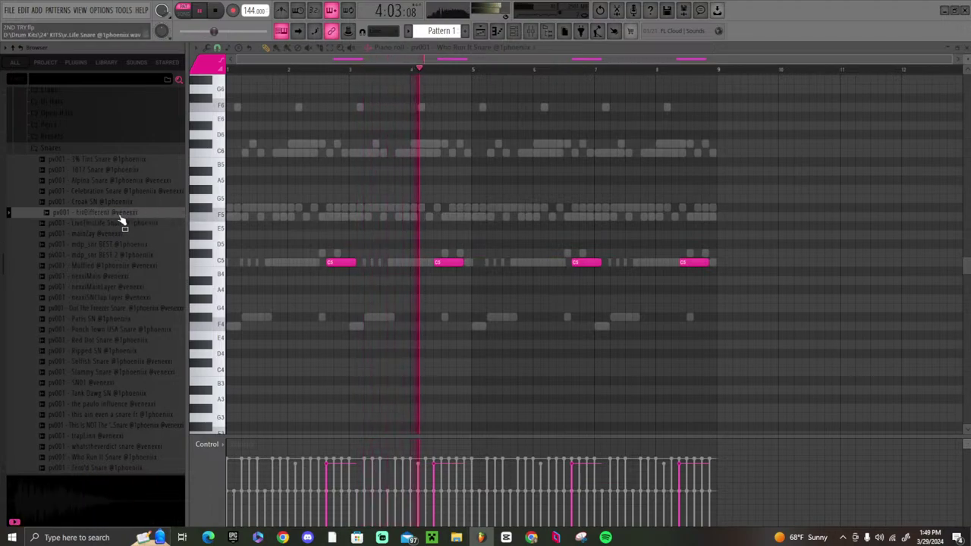
- Close the Snares folder and add pv001 - CY 3 from the Open Hats folder as a new channel
{"action": "left_click", "coordinate": [514, 31]}
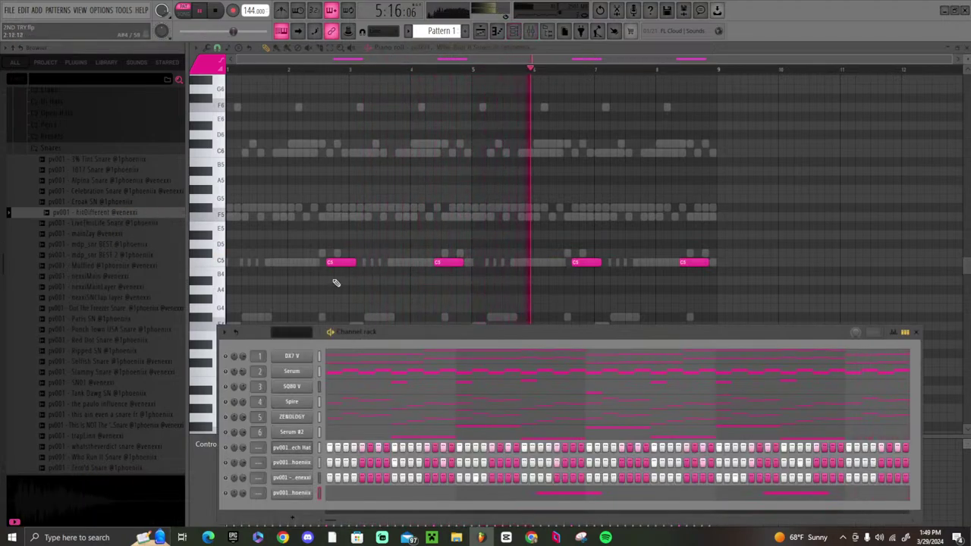
{"action": "left_click", "coordinate": [60, 148]}
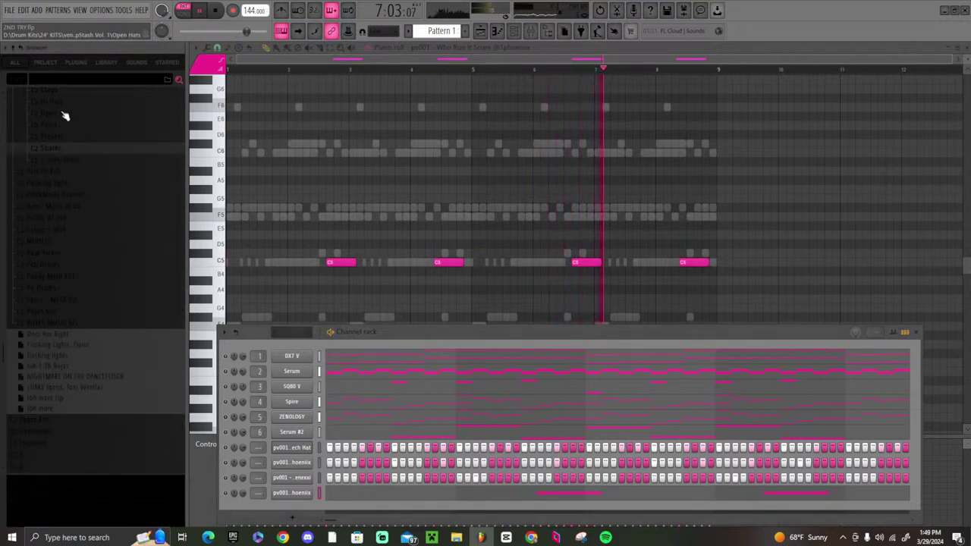
{"action": "left_click", "coordinate": [64, 113]}
{"action": "left_click_drag", "start_coordinate": [78, 167], "coordinate": [258, 509]}
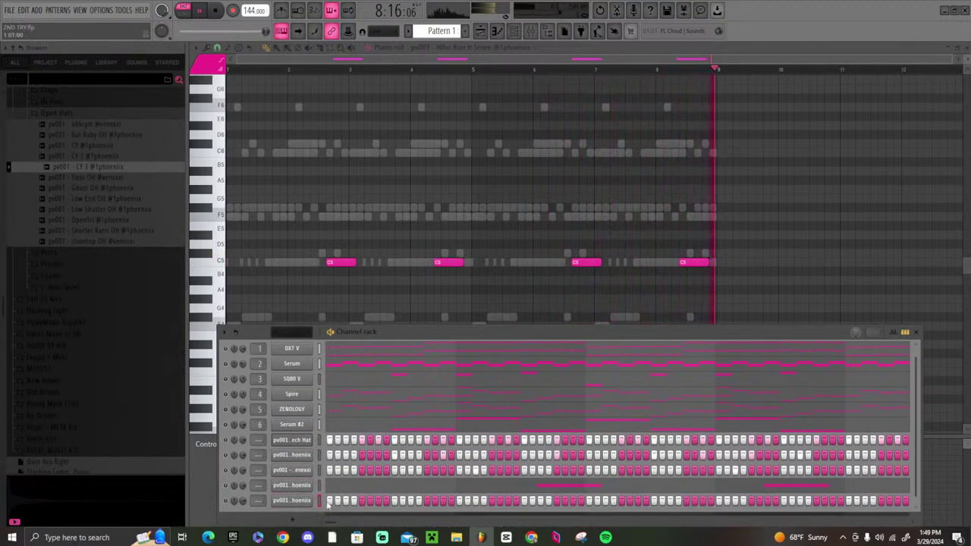
- Audition OpenTri and Shorter Rarri OH, and add pv001 - Shorter Rarri OH as a new channel
{"action": "left_click", "coordinate": [100, 220]}
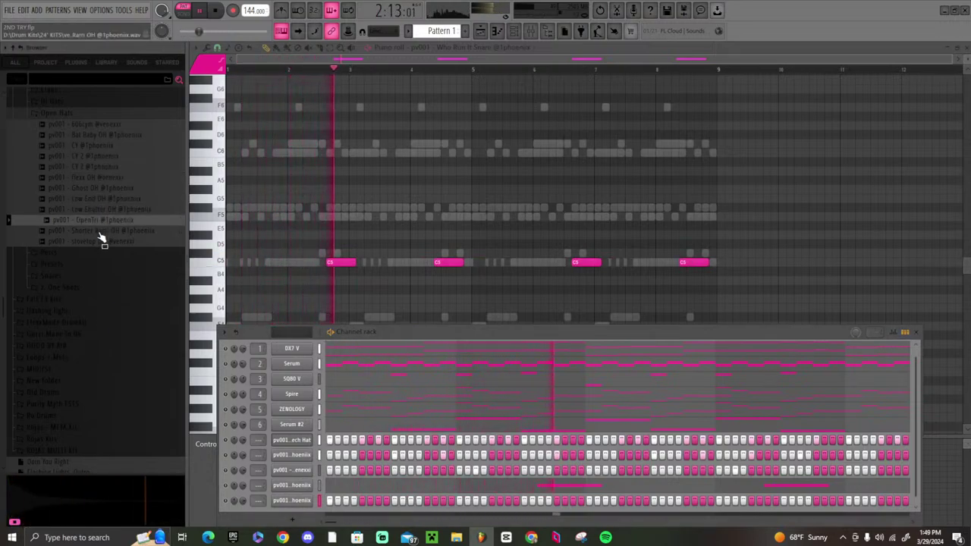
{"action": "left_click", "coordinate": [100, 233]}
{"action": "left_click_drag", "start_coordinate": [100, 234], "coordinate": [365, 516]}
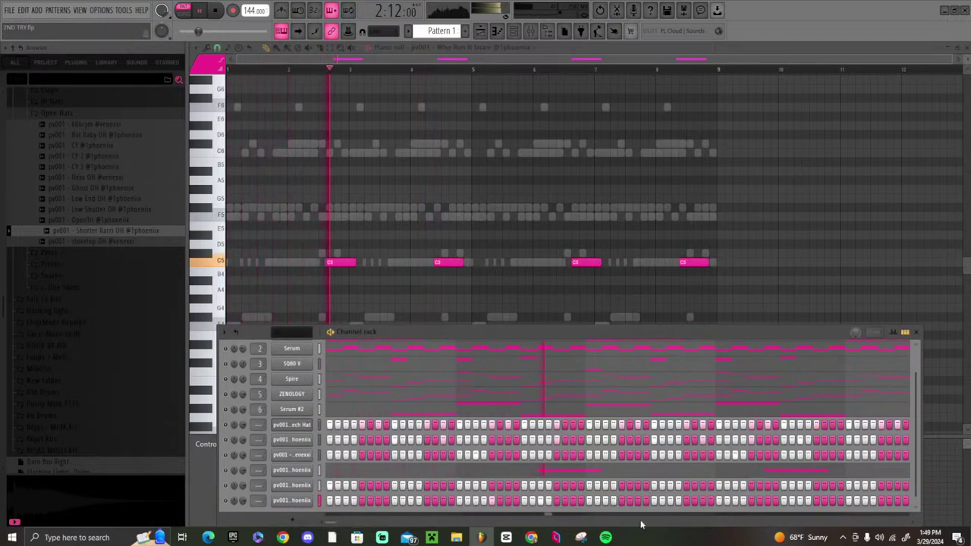
- In the Shorter Rarri OH piano roll, place two short C5 notes in bar 2 and duplicate the first two bars through bar 8
{"action": "right_click", "coordinate": [302, 506]}
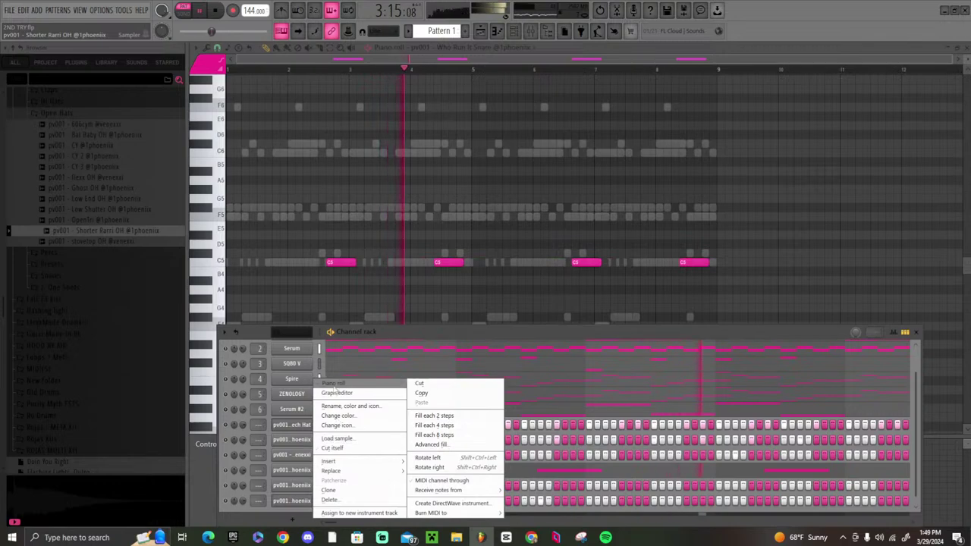
{"action": "left_click", "coordinate": [345, 391]}
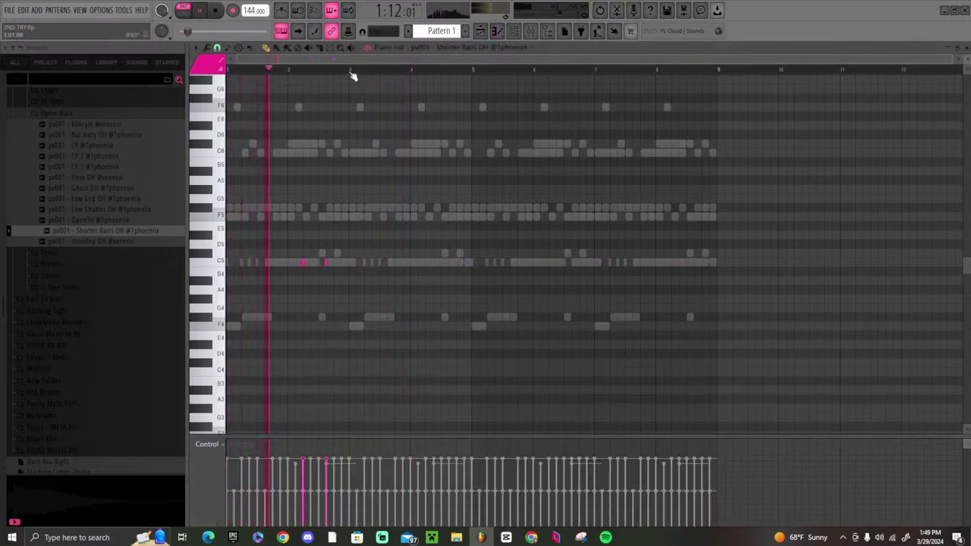
{"action": "left_click_drag", "start_coordinate": [350, 69], "coordinate": [228, 70]}
{"action": "key", "text": "ctrl+b"}
{"action": "key", "text": "ctrl+b"}
{"action": "key", "text": "ctrl+b"}
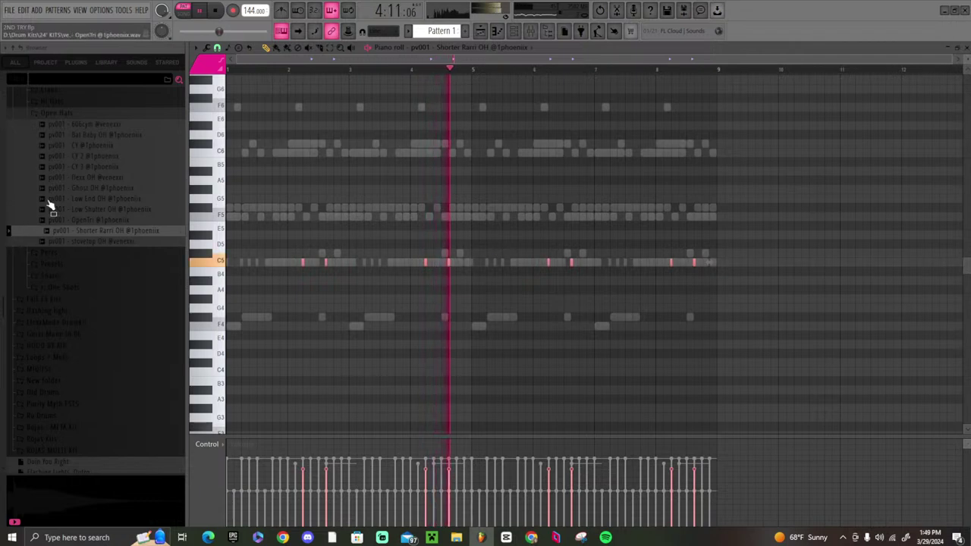
- Audition pv001 - Placidusax 808 in the 808s folder of the TrapStash kit and add it as a new channel
{"action": "scroll", "coordinate": [56, 126], "scroll_direction": "down", "scroll_amount": 10}
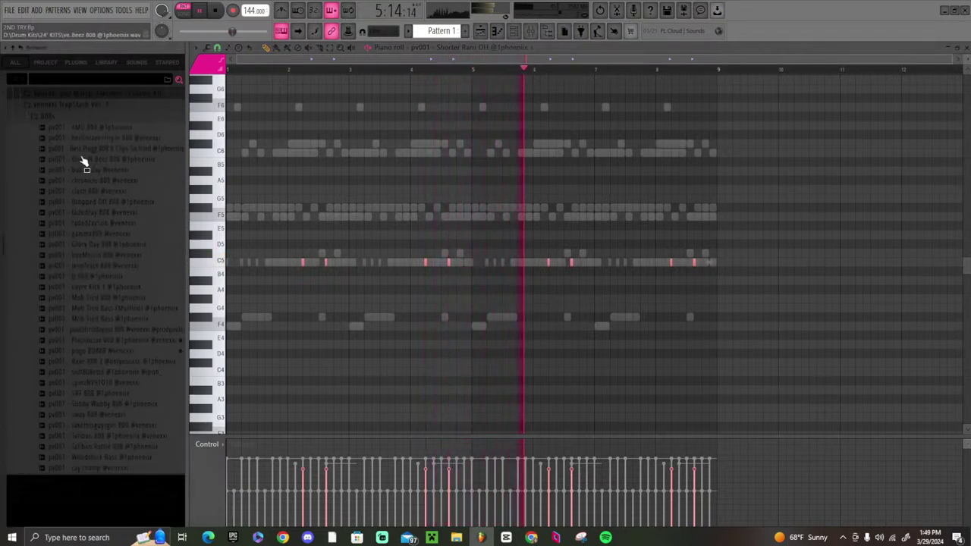
{"action": "left_click", "coordinate": [123, 340]}
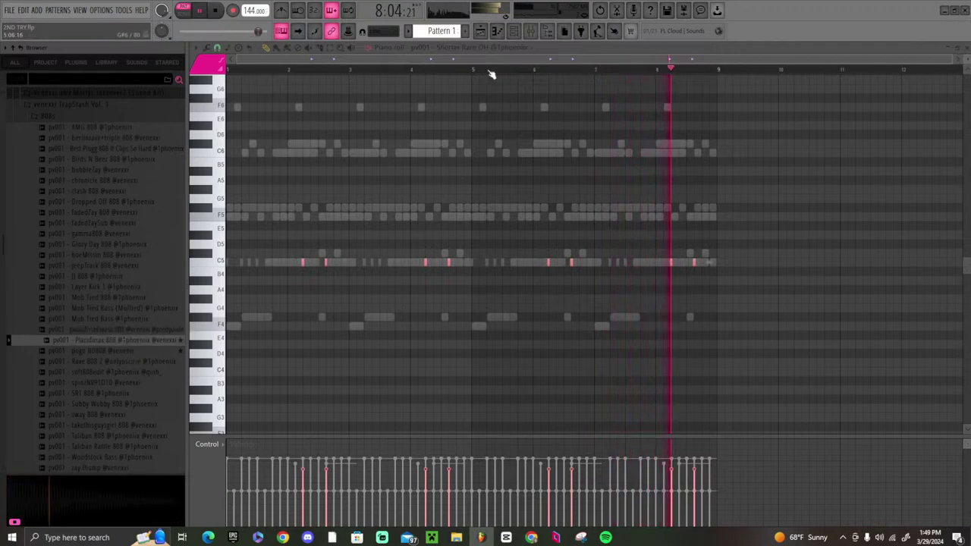
{"action": "key", "text": "F6"}
{"action": "left_click_drag", "start_coordinate": [119, 342], "coordinate": [319, 510]}
- In the Placidusax 808 piano roll, place two consecutive F5 notes across bar 1 and one in bar 2, removing the stray C5 note
{"action": "right_click", "coordinate": [316, 502]}
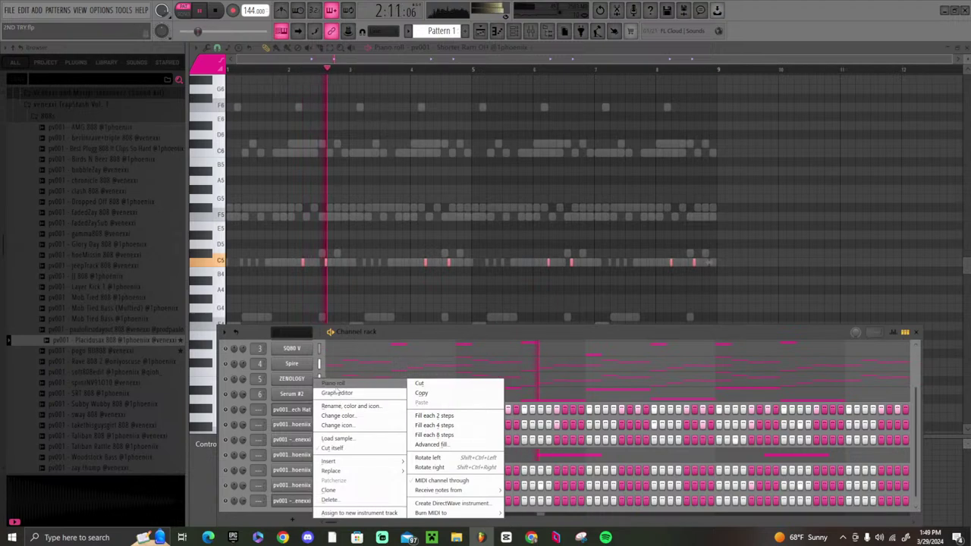
{"action": "left_click", "coordinate": [333, 383]}
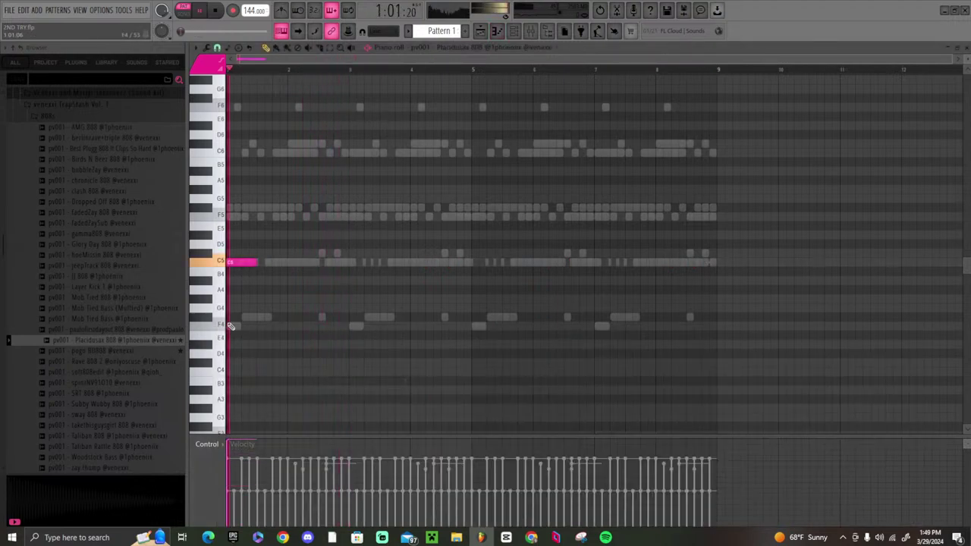
{"action": "key", "text": "space"}
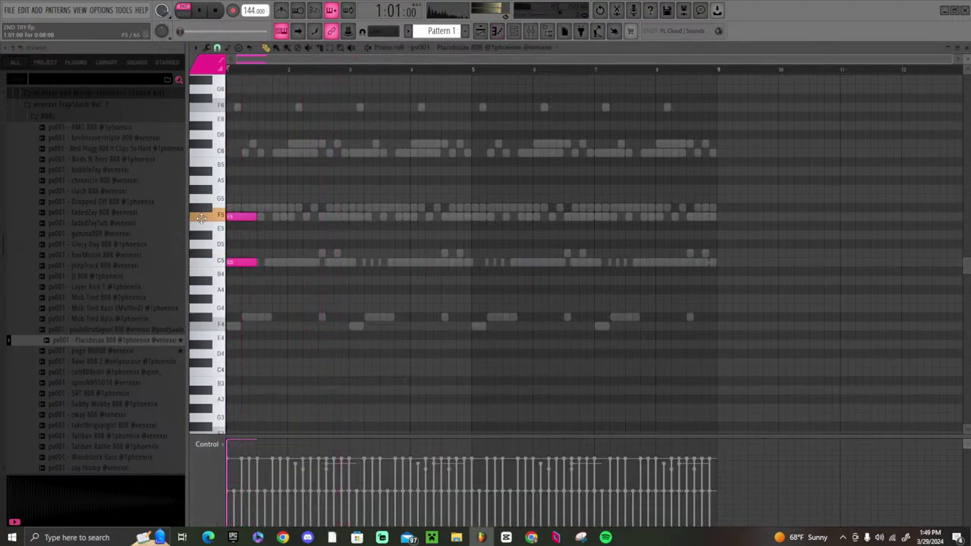
{"action": "right_click", "coordinate": [246, 263]}
{"action": "key", "text": "space"}
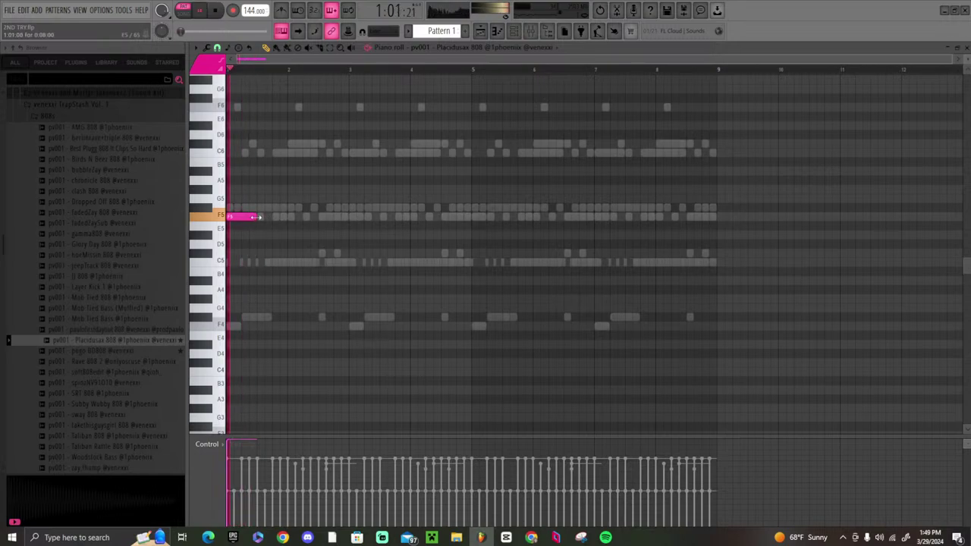
{"action": "left_click_drag", "start_coordinate": [256, 217], "coordinate": [286, 218]}
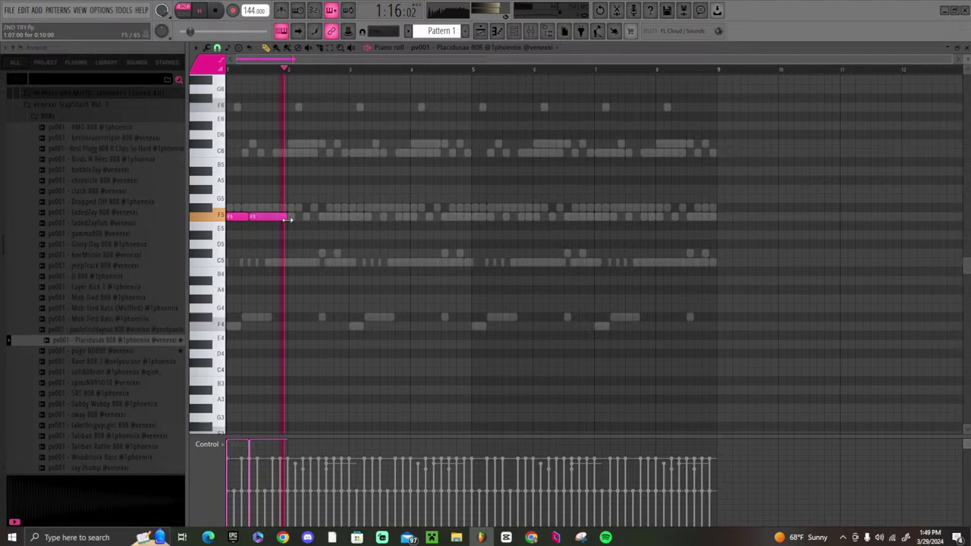
{"action": "left_click", "coordinate": [332, 217]}
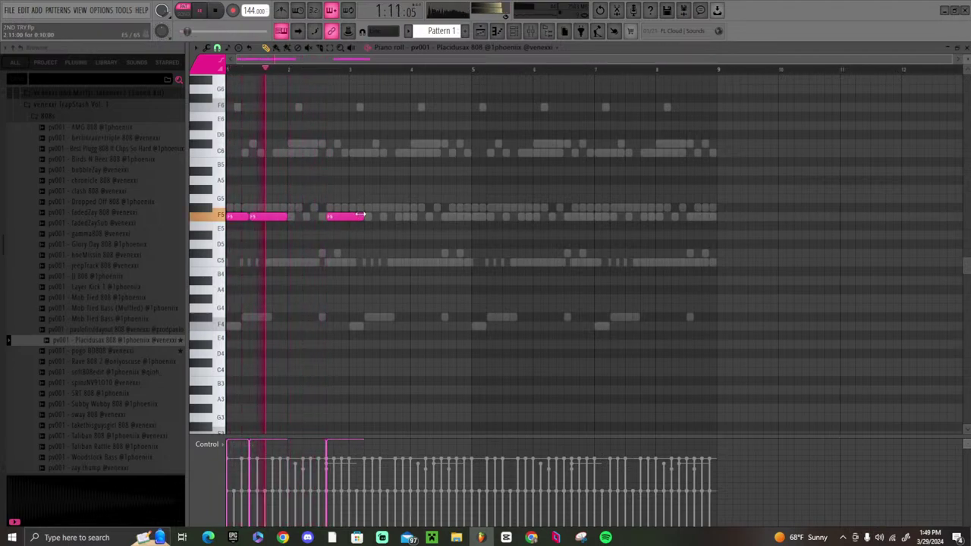
- Duplicate the two-bar Placidusax 808 phrase into bars 3 to 8 and stop playback
{"action": "key", "text": "ctrl+v"}
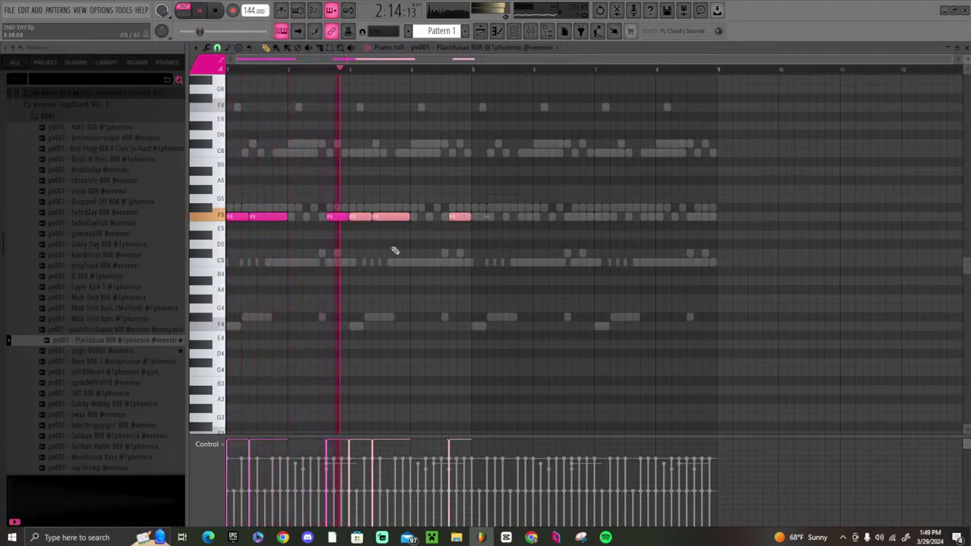
{"action": "key", "text": "ctrl+b"}
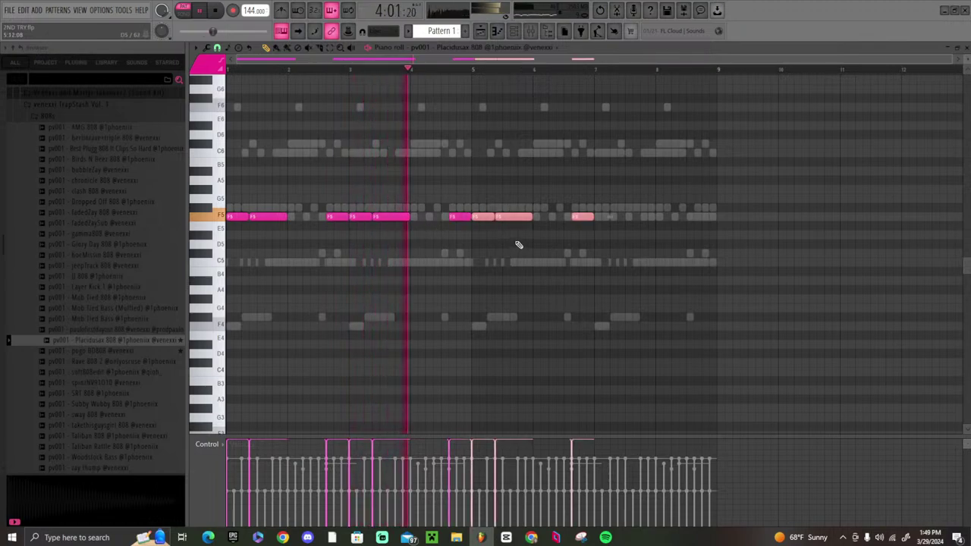
{"action": "key", "text": "ctrl+b"}
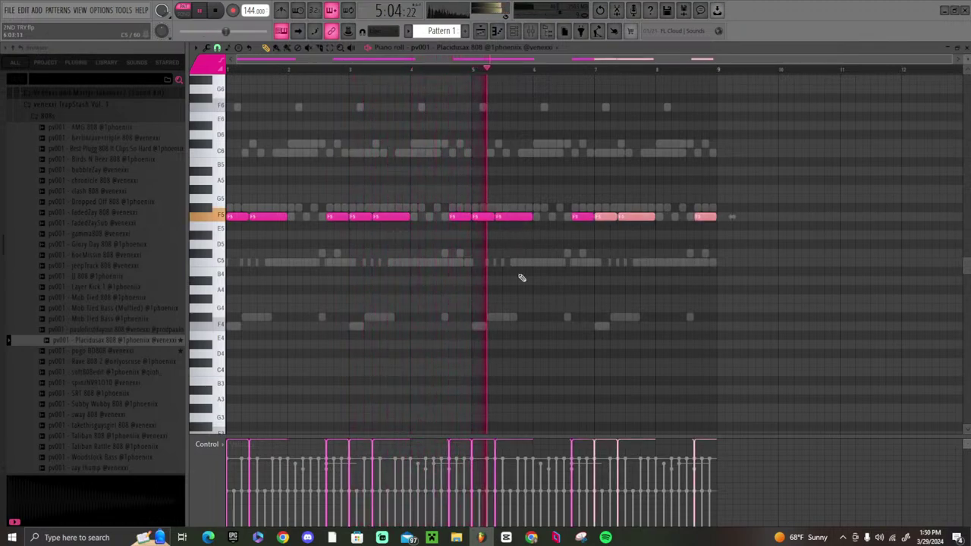
{"action": "key", "text": "space"}
- Remove Fruity Limiter from the Master track's last effect slot and play the pattern
{"action": "left_click", "coordinate": [531, 32]}
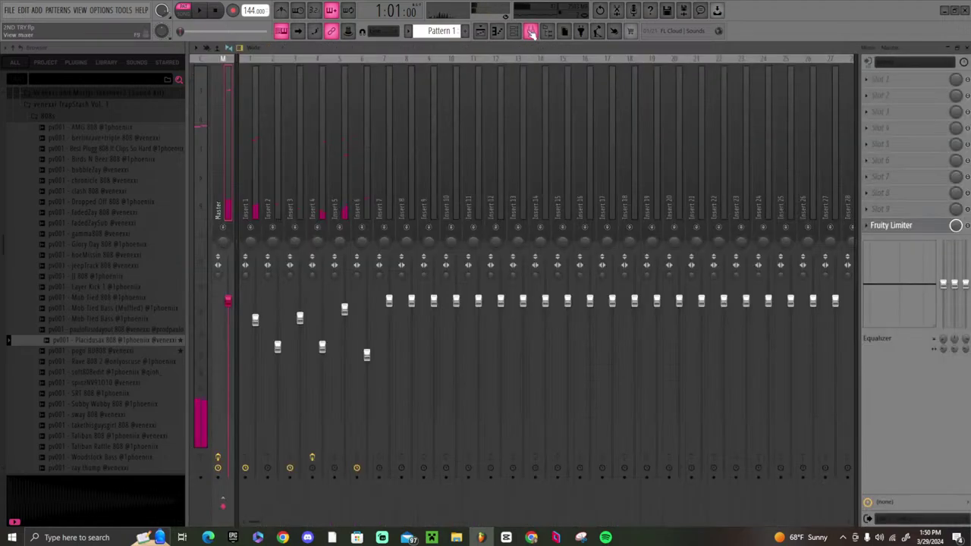
{"action": "key", "text": "space"}
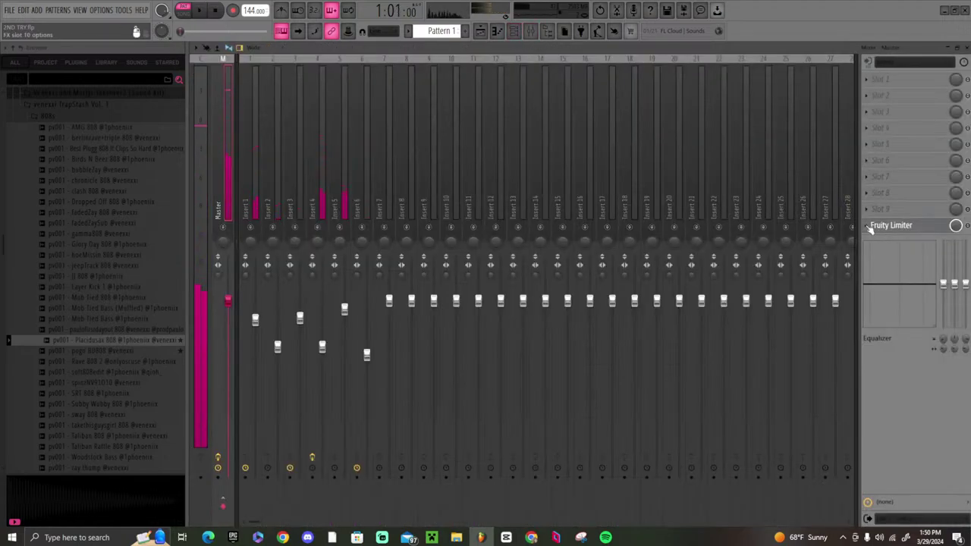
{"action": "left_click", "coordinate": [868, 227]}
{"action": "left_click", "coordinate": [874, 237]}
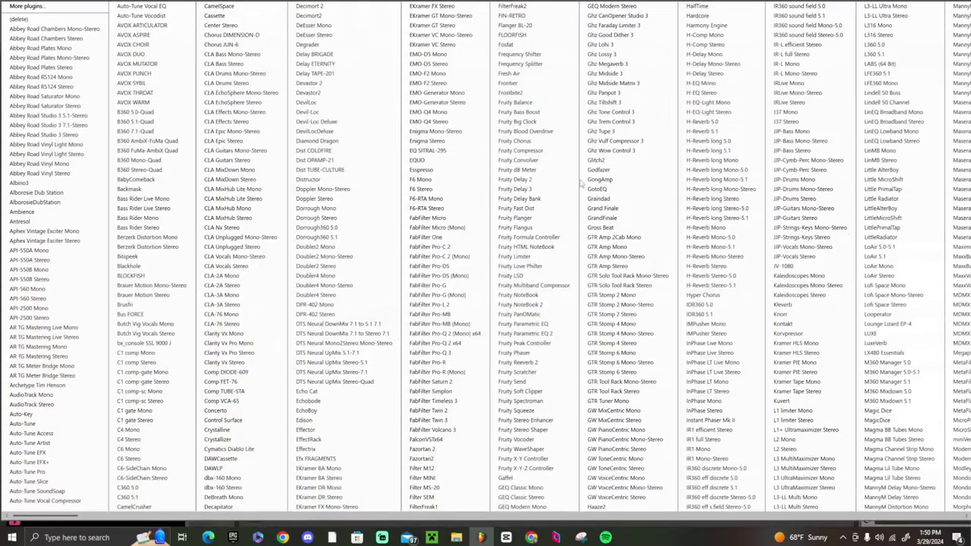
{"action": "key", "text": "Escape"}
{"action": "left_click", "coordinate": [872, 247]}
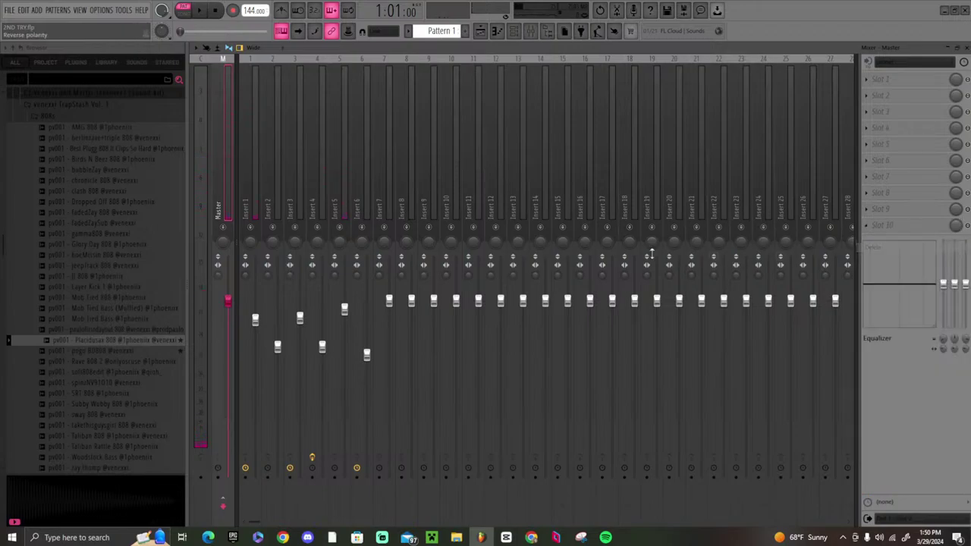
{"action": "key", "text": "space"}
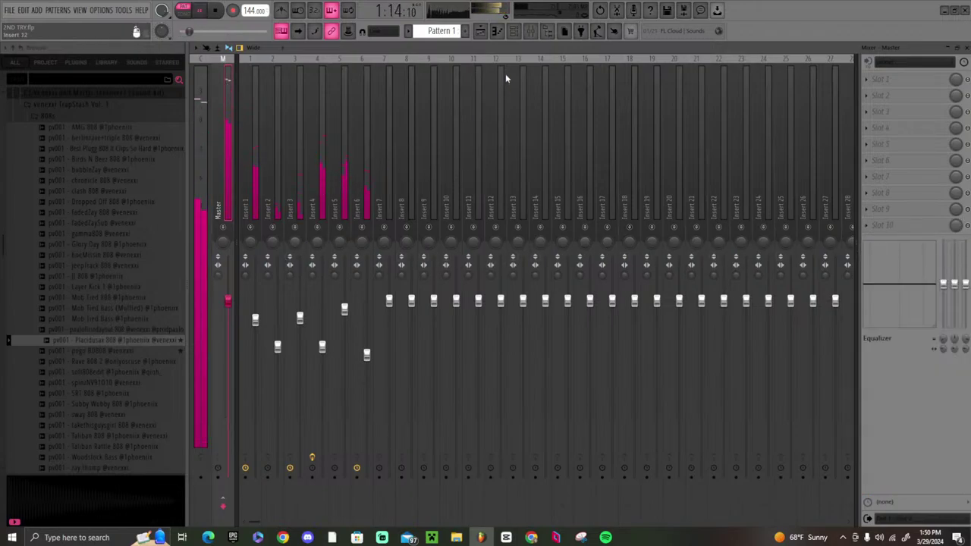
- Route the seven sample channels, from MTech Hat to Placidusax 808, to mixer tracks 7 to 13 and solo the MTech Hat track
{"action": "left_click", "coordinate": [514, 35]}
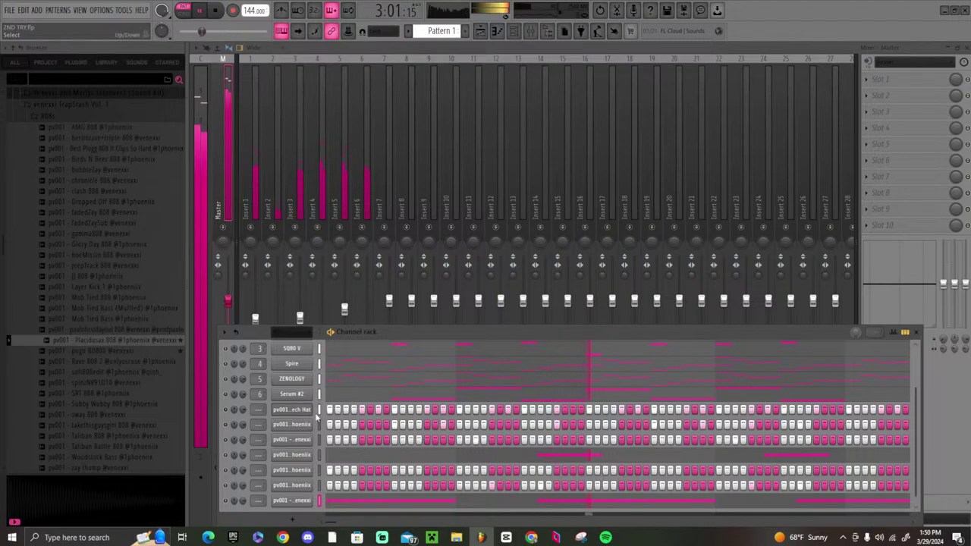
{"action": "key", "text": "ctrl+l"}
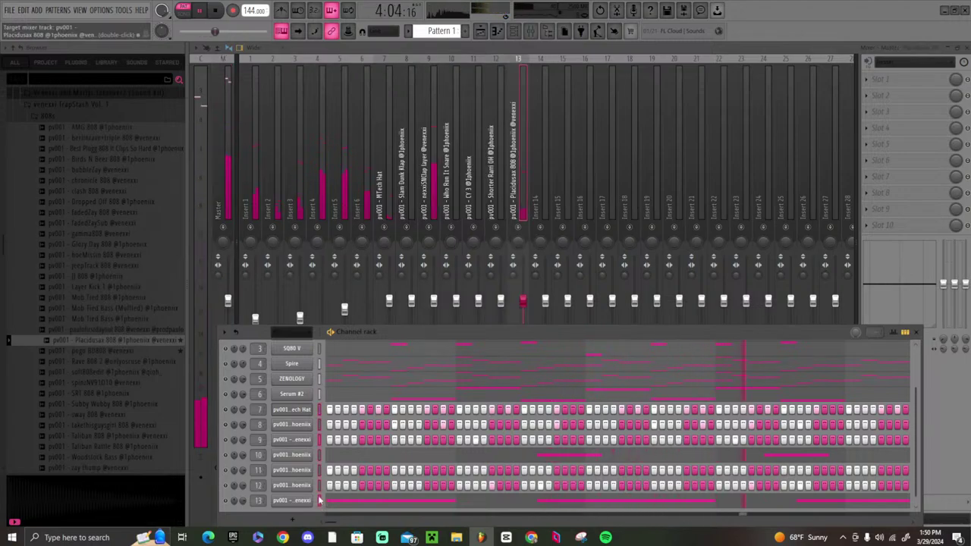
{"action": "left_click", "coordinate": [404, 196]}
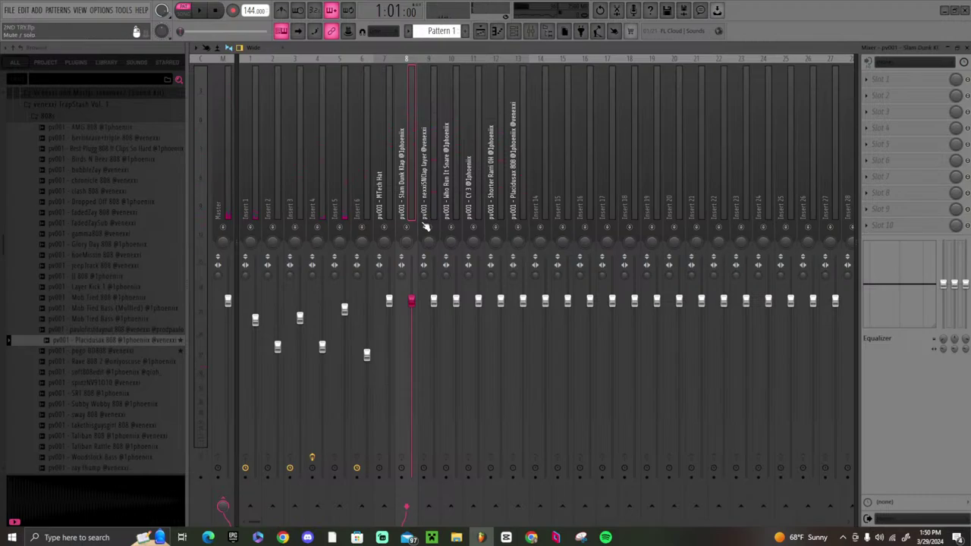
{"action": "key", "text": "space"}
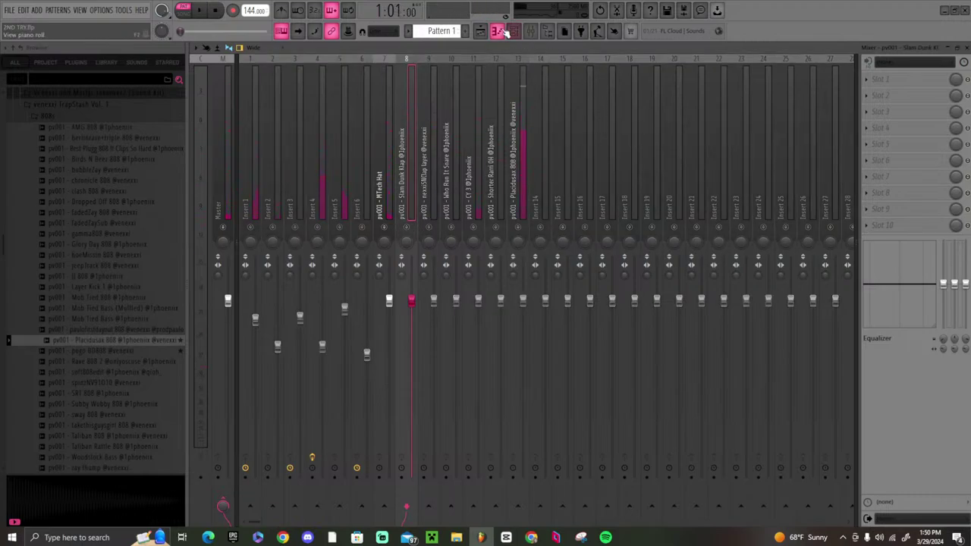
- Delete all MTech Hat notes from its piano roll and fill bar 1 with a C5 hit on every step
{"action": "left_click", "coordinate": [499, 31]}
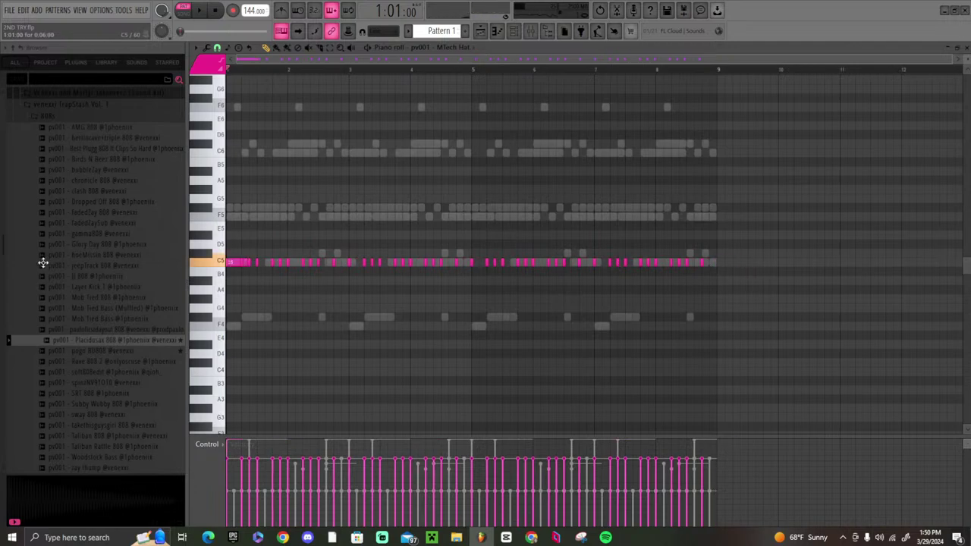
{"action": "key", "text": "Delete"}
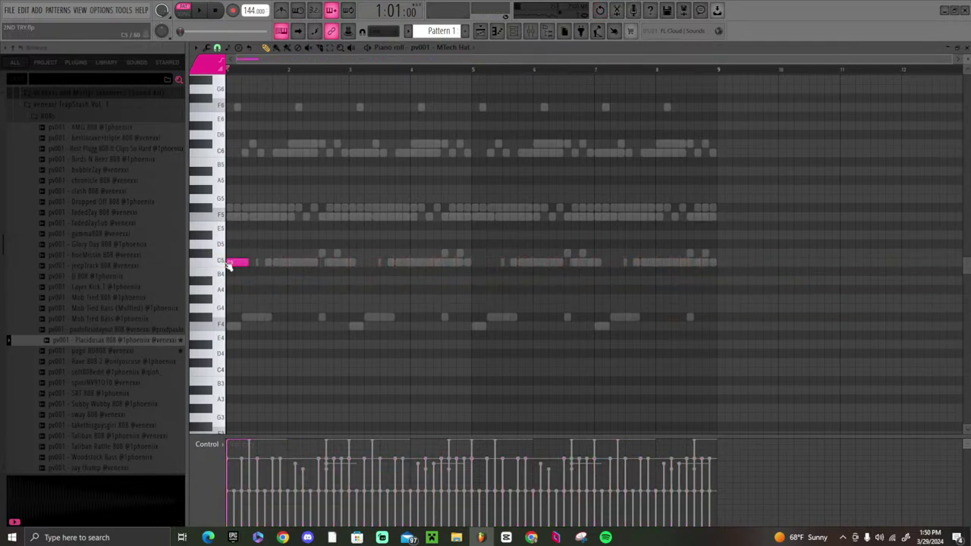
{"action": "left_click", "coordinate": [515, 31]}
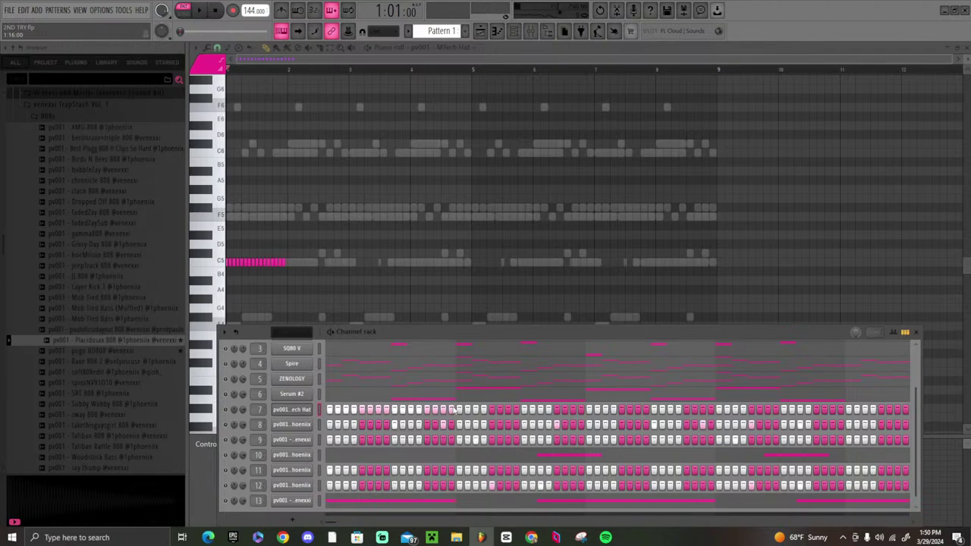
{"action": "key", "text": "space"}
- Duplicate the bar of MTech Hat C5 hits from bar 1 across bars 2 to 8 and deselect the notes
{"action": "left_click", "coordinate": [292, 73]}
{"action": "key", "text": "ctrl+b"}
{"action": "key", "text": "ctrl+b"}
{"action": "key", "text": "ctrl+b"}
{"action": "key", "text": "ctrl+b"}
{"action": "key", "text": "ctrl+b"}
{"action": "key", "text": "ctrl+b"}
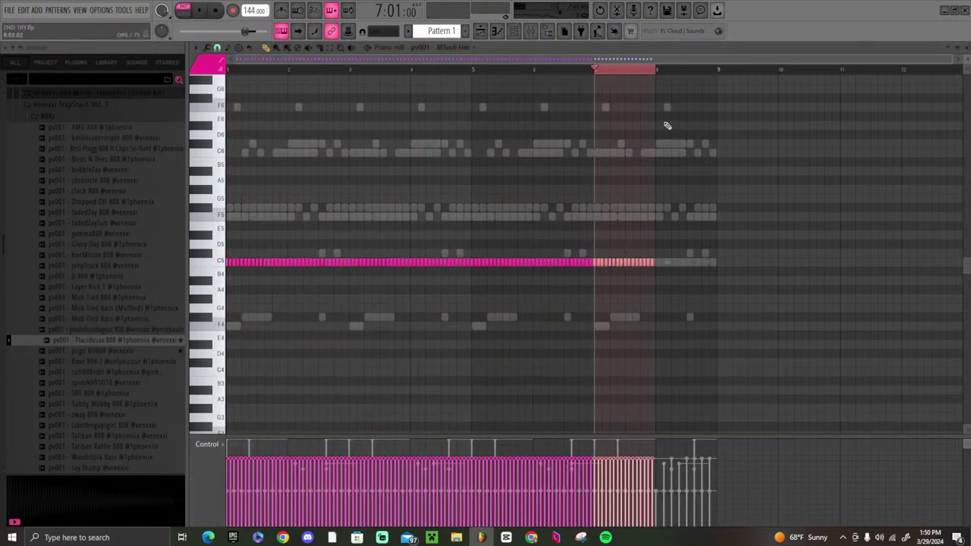
{"action": "key", "text": "ctrl+b"}
{"action": "key", "text": "ctrl+d"}
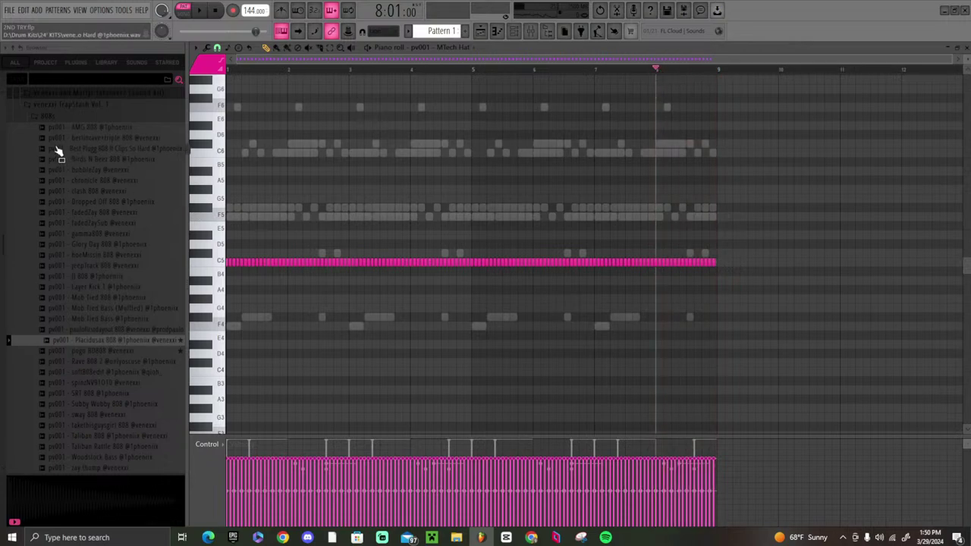
- Replace the MTech Hat sample on channel 7 with gucciTSM from the Hi Hats folder and play the pattern
{"action": "left_click", "coordinate": [54, 120]}
{"action": "left_click", "coordinate": [65, 141]}
{"action": "left_click", "coordinate": [83, 172]}
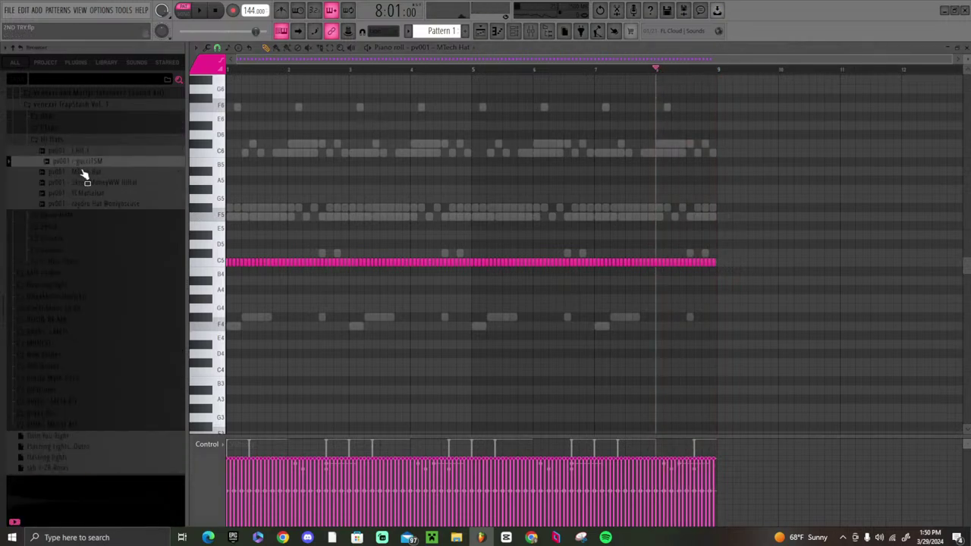
{"action": "left_click", "coordinate": [81, 161]}
{"action": "left_click", "coordinate": [517, 30]}
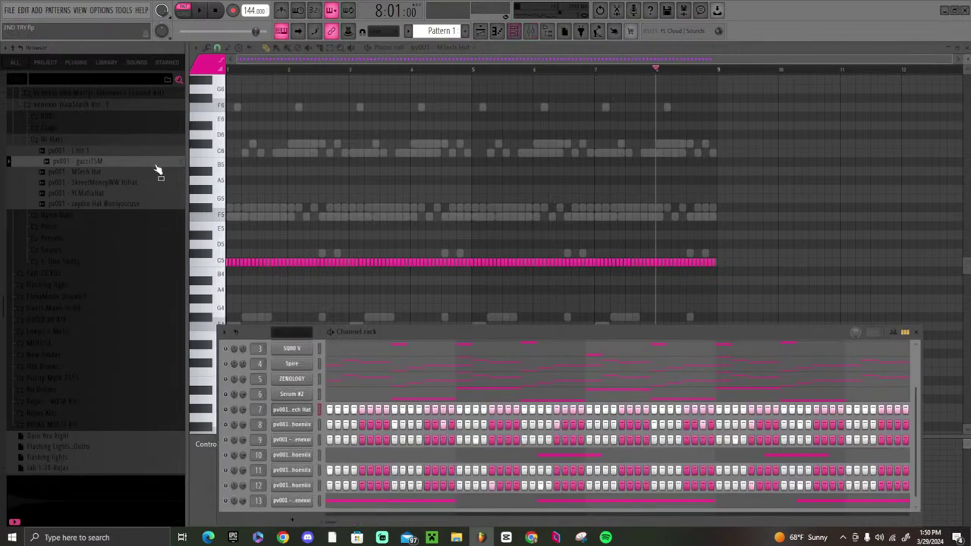
{"action": "left_click_drag", "start_coordinate": [275, 368], "coordinate": [292, 411]}
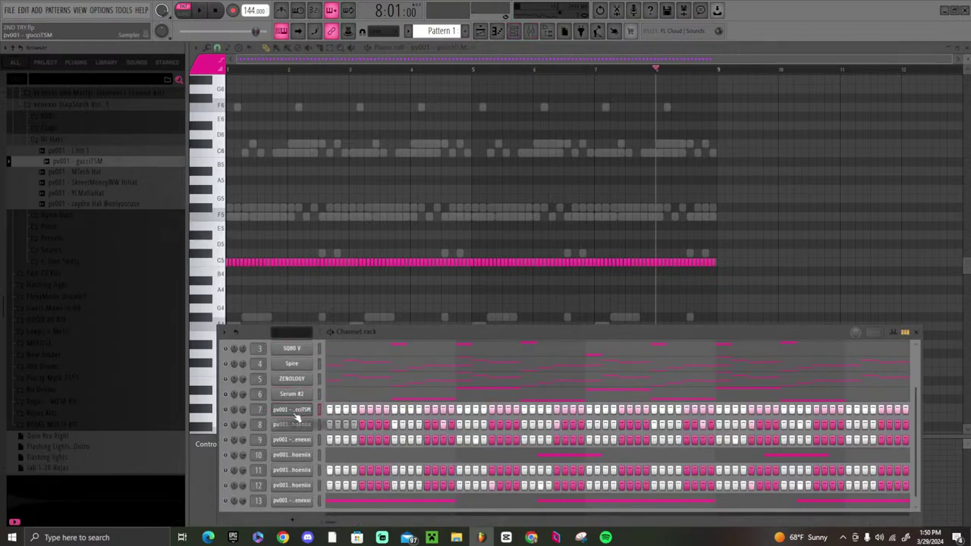
{"action": "key", "text": "F6"}
{"action": "key", "text": "space"}
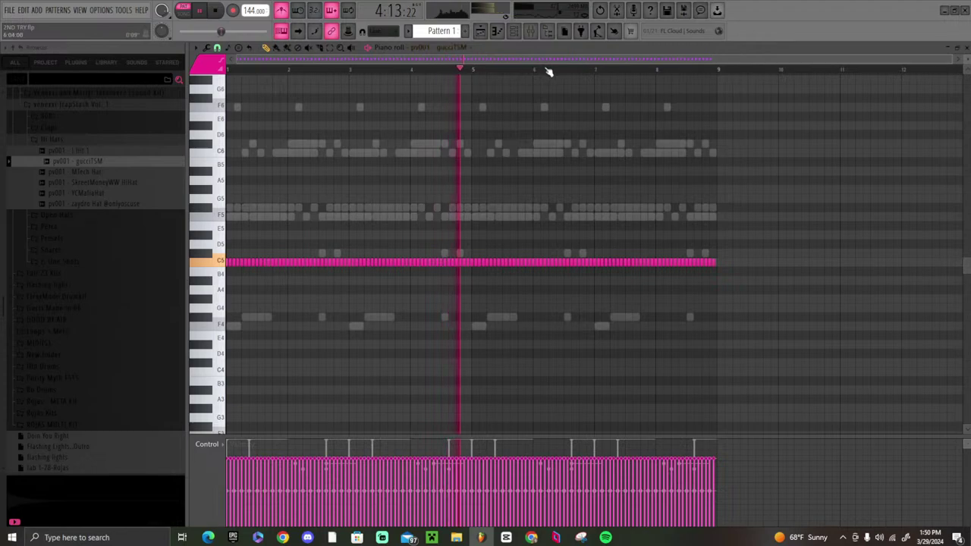
- Restart the pattern with the mixer showing and lower the MTech Hat track's fader to about -2.9 dB
{"action": "left_click", "coordinate": [534, 37]}
{"action": "key", "text": "space"}
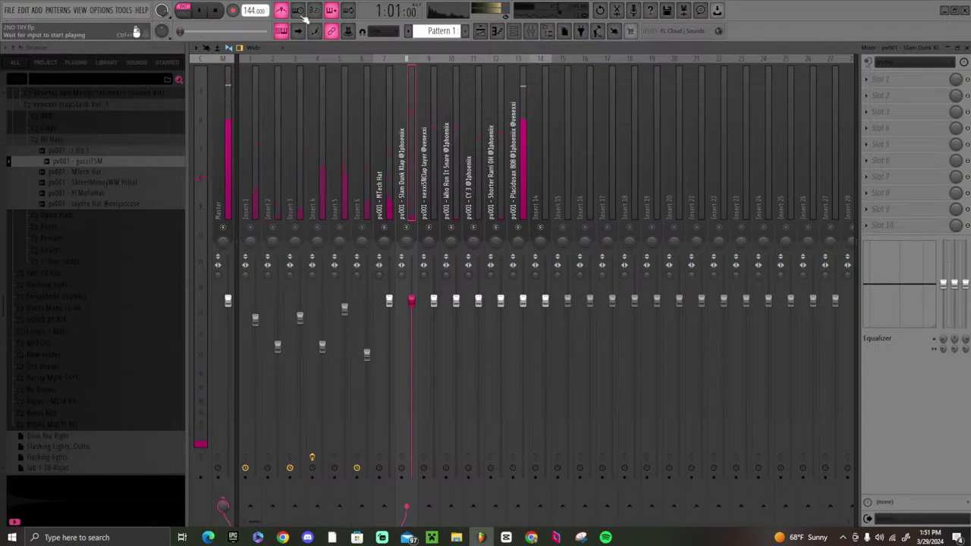
{"action": "left_click", "coordinate": [225, 182]}
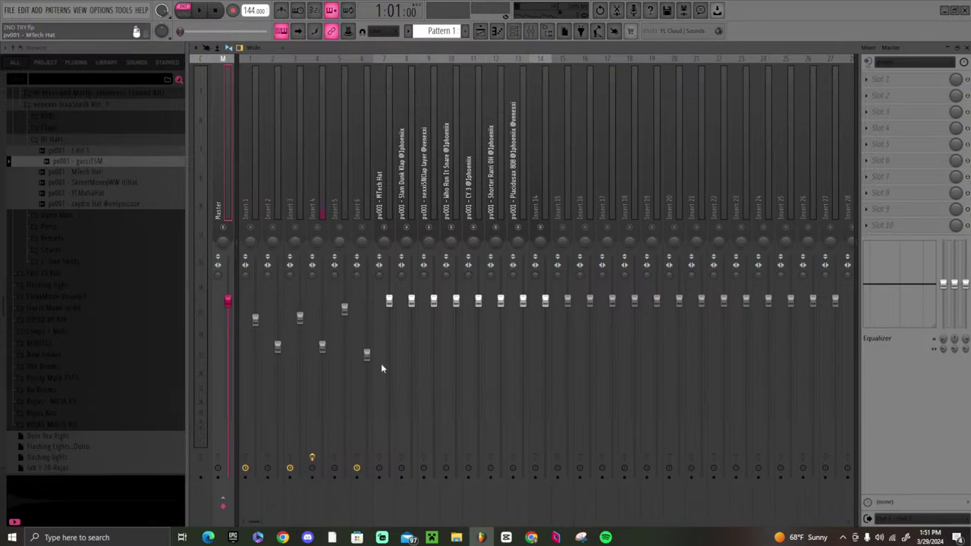
{"action": "key", "text": "space"}
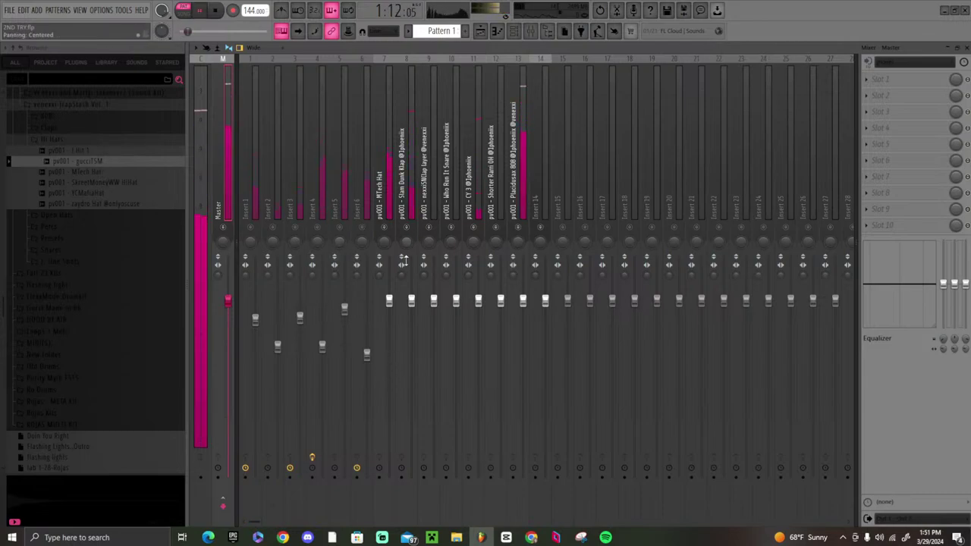
{"action": "left_click_drag", "start_coordinate": [389, 302], "coordinate": [389, 322]}
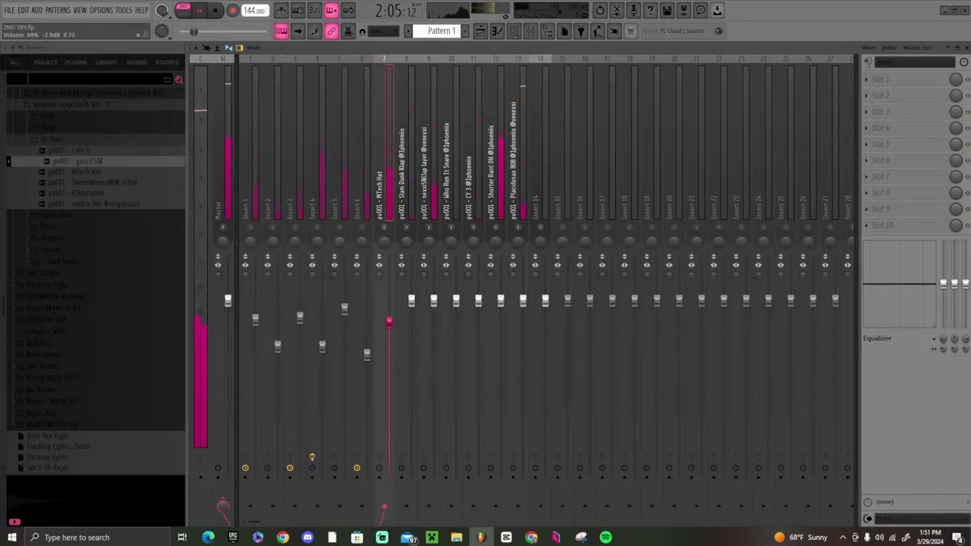
- Replace the gucciTSM hits on beat 3 of bar 1 with a one-beat C5 note chopped into a fast roll
{"action": "left_click", "coordinate": [503, 33]}
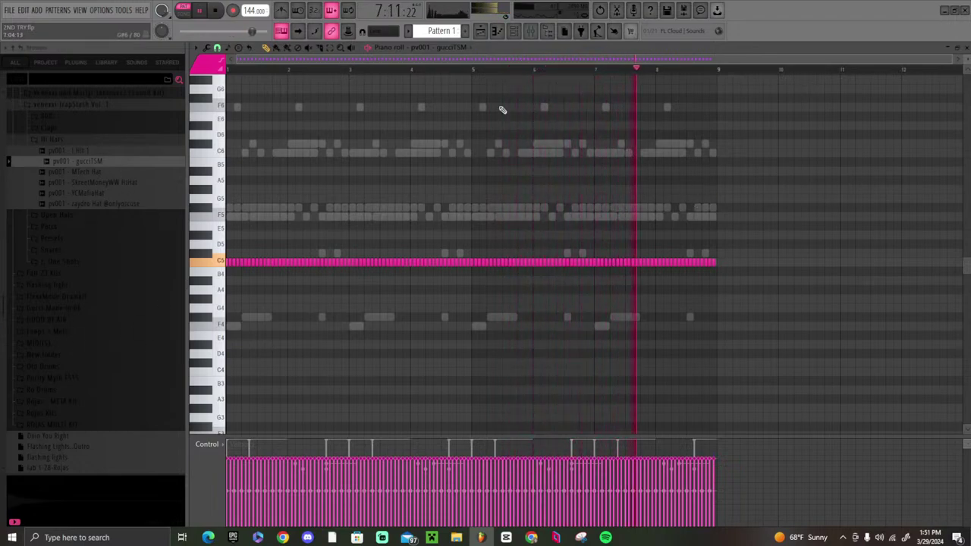
{"action": "scroll", "coordinate": [281, 65], "scroll_direction": "up", "scroll_amount": 3}
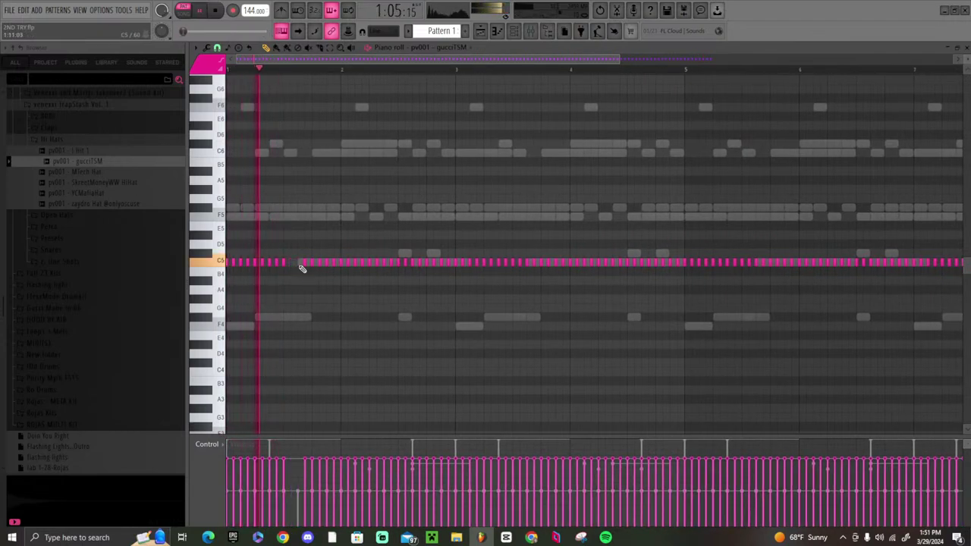
{"action": "right_click", "coordinate": [303, 264]}
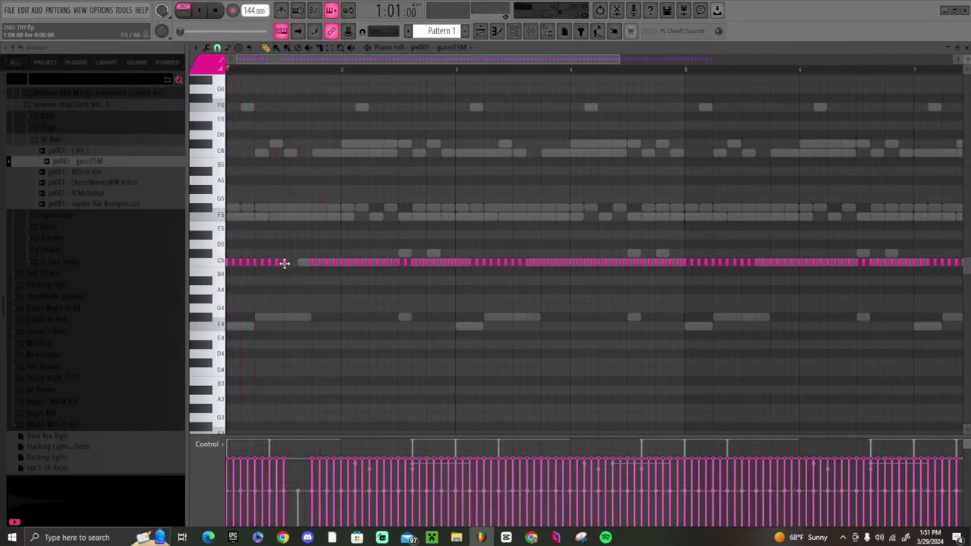
{"action": "key", "text": "space"}
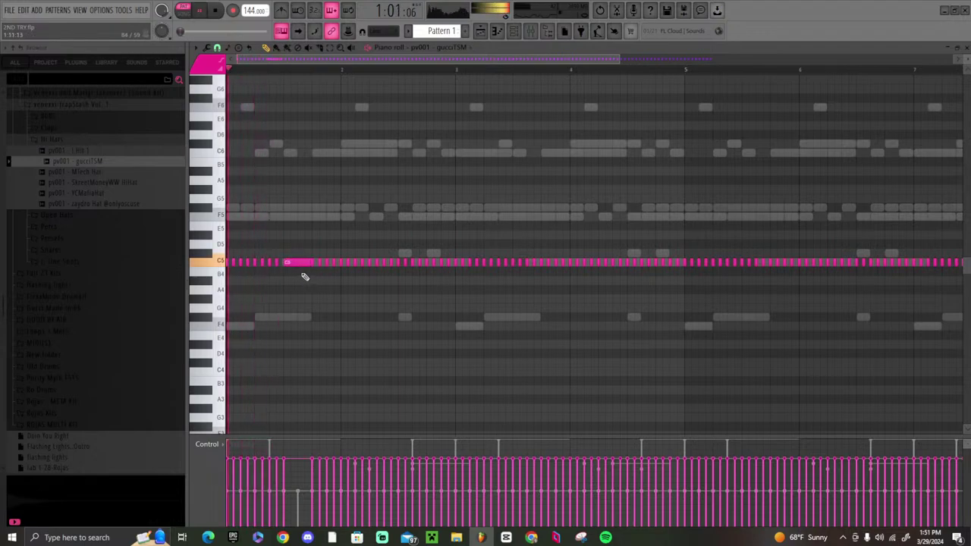
{"action": "key", "text": "alt+u"}
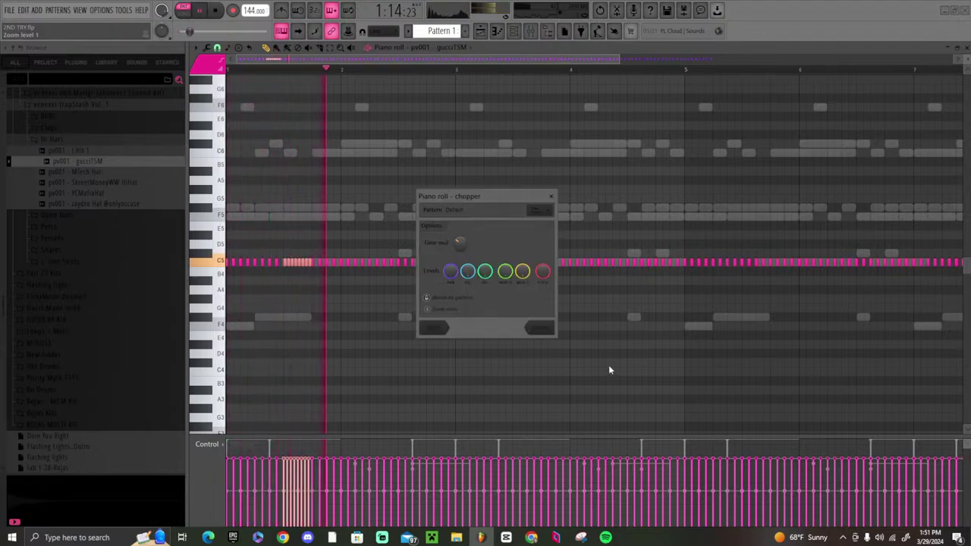
{"action": "left_click", "coordinate": [553, 327]}
- Clear the hats on beat 3 of bar 2 and move a copy of the roll onto C5 at beat 2
{"action": "right_click", "coordinate": [397, 263]}
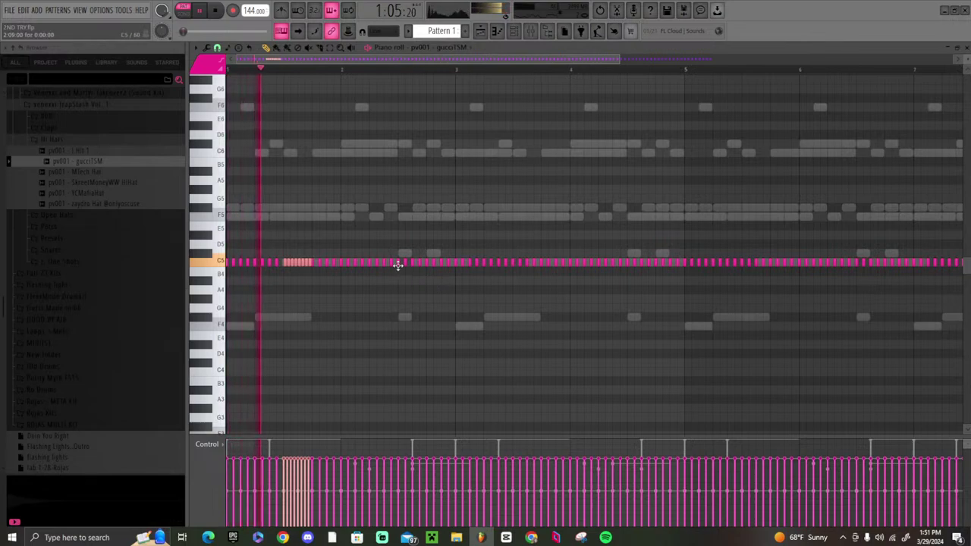
{"action": "right_click", "coordinate": [418, 263]}
{"action": "key", "text": "ctrl+Right"}
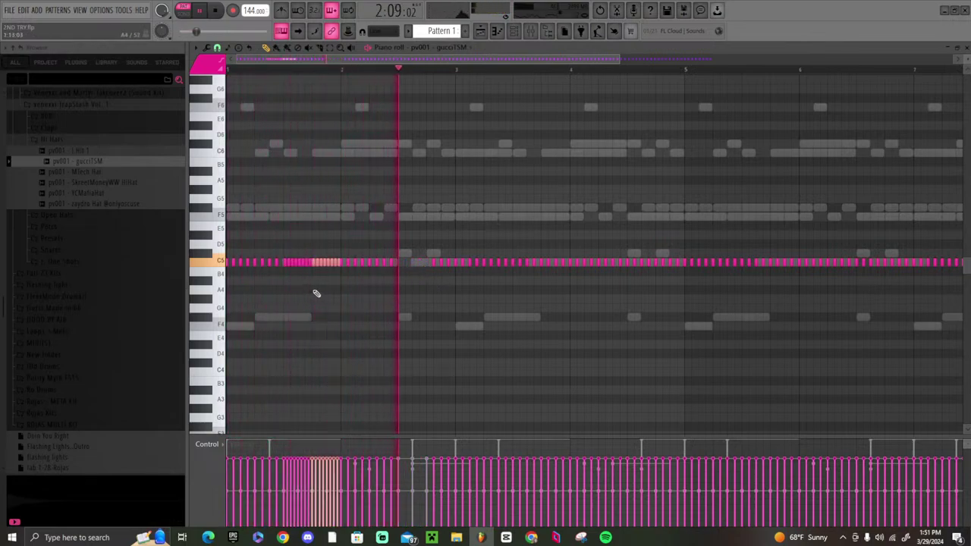
{"action": "left_click_drag", "start_coordinate": [317, 263], "coordinate": [368, 267]}
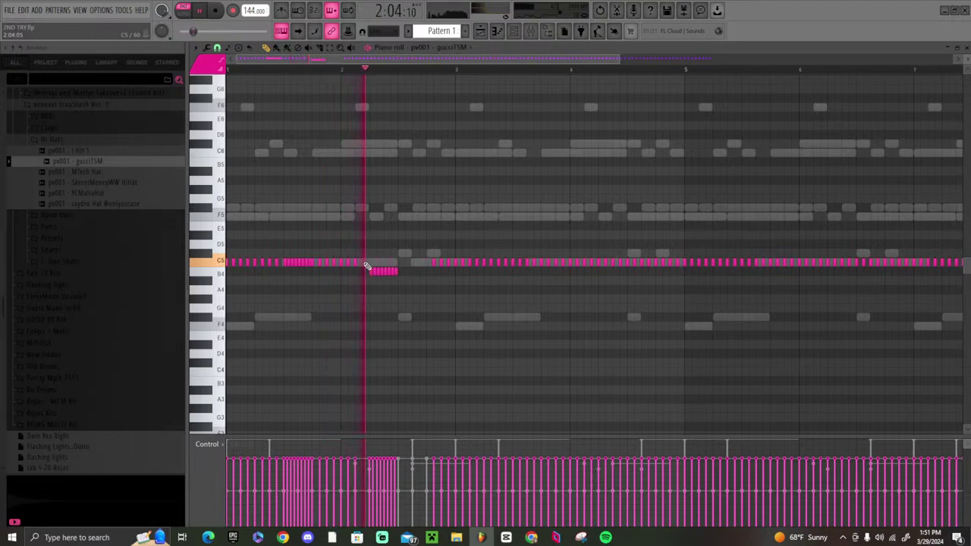
{"action": "key", "text": "space"}
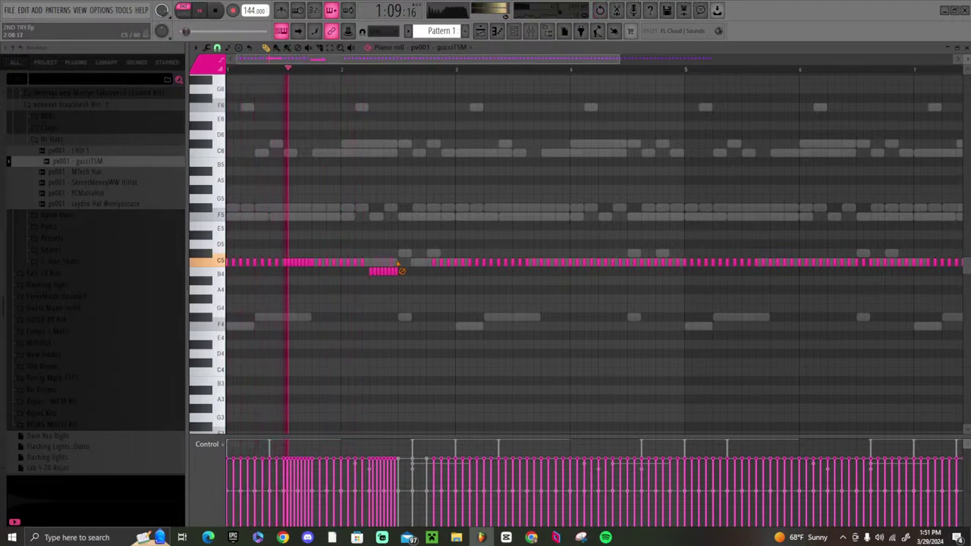
{"action": "left_click", "coordinate": [383, 271]}
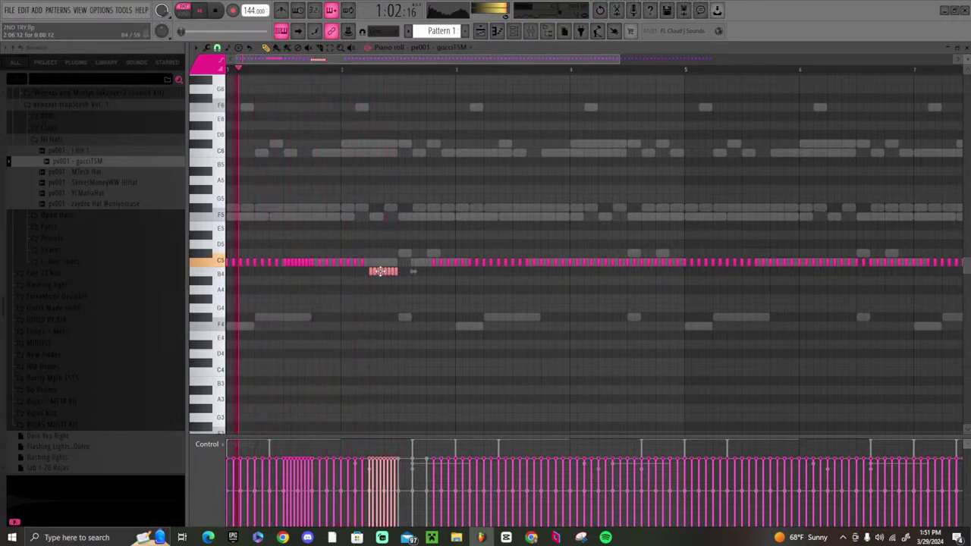
{"action": "left_click_drag", "start_coordinate": [382, 272], "coordinate": [380, 262]}
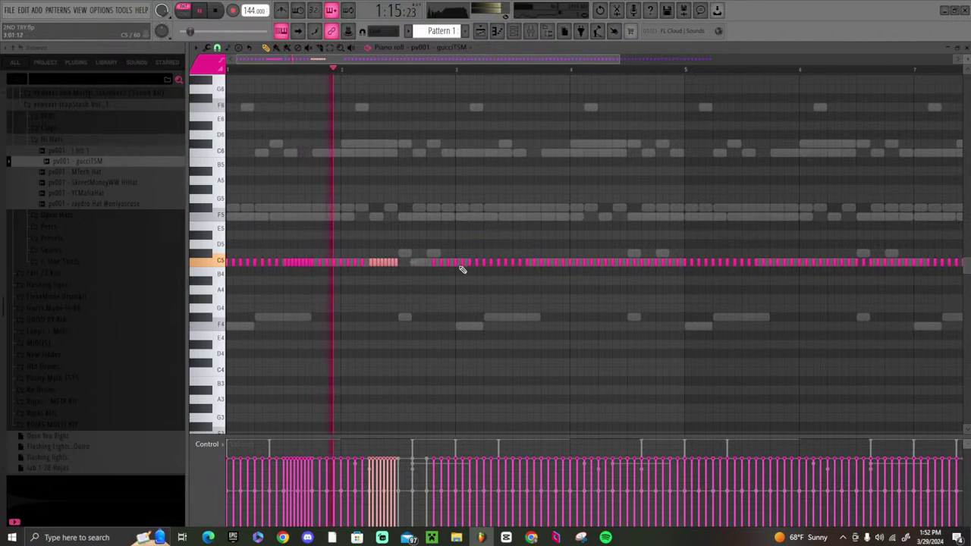
- Delete all gucciTSM notes from bar 3 through bar 8, keeping only the two-bar hat phrase
{"action": "key", "text": "Delete"}
{"action": "scroll", "coordinate": [743, 222], "scroll_direction": "right", "scroll_amount": 1}
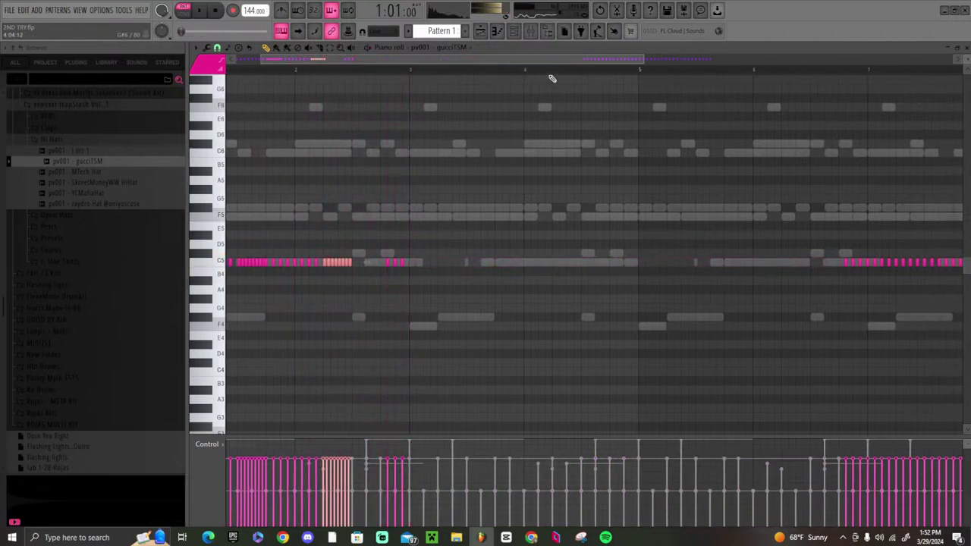
{"action": "scroll", "coordinate": [551, 76], "scroll_direction": "down", "scroll_amount": 2}
{"action": "left_click_drag", "start_coordinate": [795, 271], "coordinate": [507, 257]}
{"action": "key", "text": "space"}
{"action": "key", "text": "Delete"}
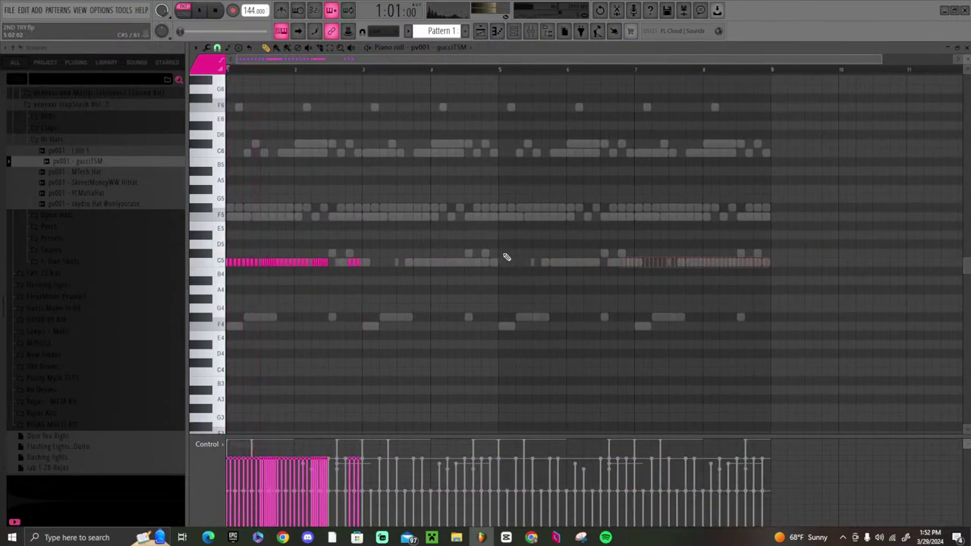
- Duplicate the two-bar gucciTSM hat phrase into bars 3 to 8 and play the pattern
{"action": "left_click_drag", "start_coordinate": [367, 74], "coordinate": [26, 104]}
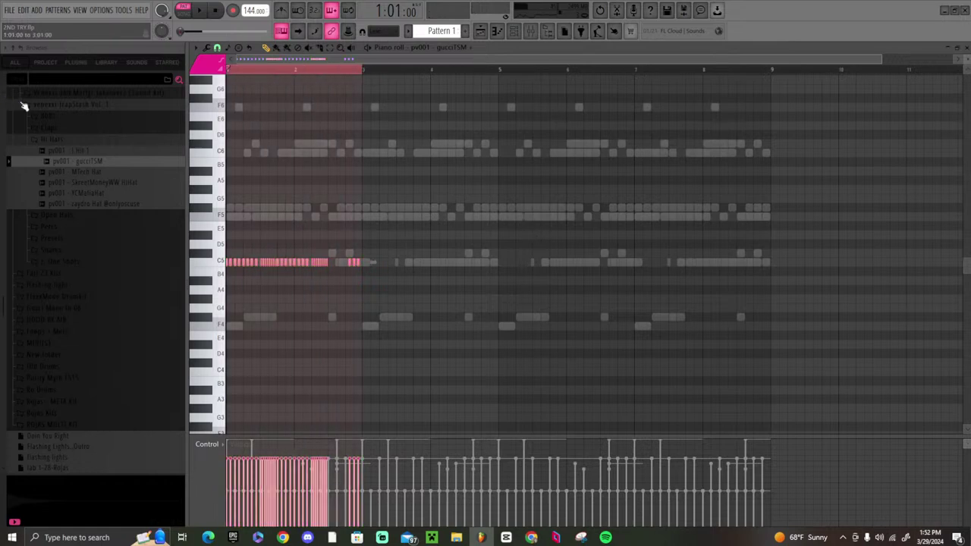
{"action": "key", "text": "ctrl+b"}
{"action": "key", "text": "ctrl+b"}
{"action": "key", "text": "ctrl+b"}
{"action": "left_click", "coordinate": [664, 76]}
{"action": "key", "text": "space"}
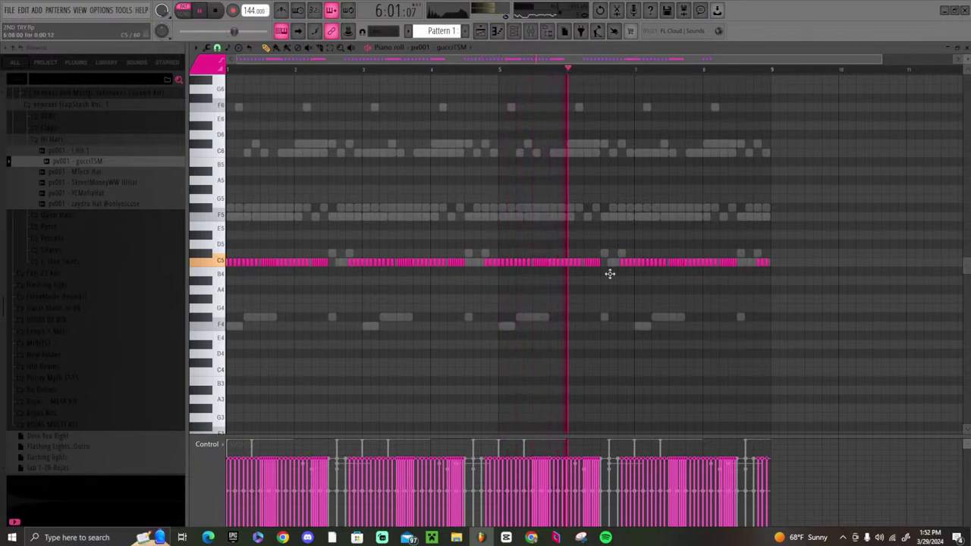
- Raise the velocity of all gucciTSM notes to maximum and replay the pattern with the mixer showing
{"action": "left_click_drag", "start_coordinate": [937, 256], "coordinate": [53, 263]}
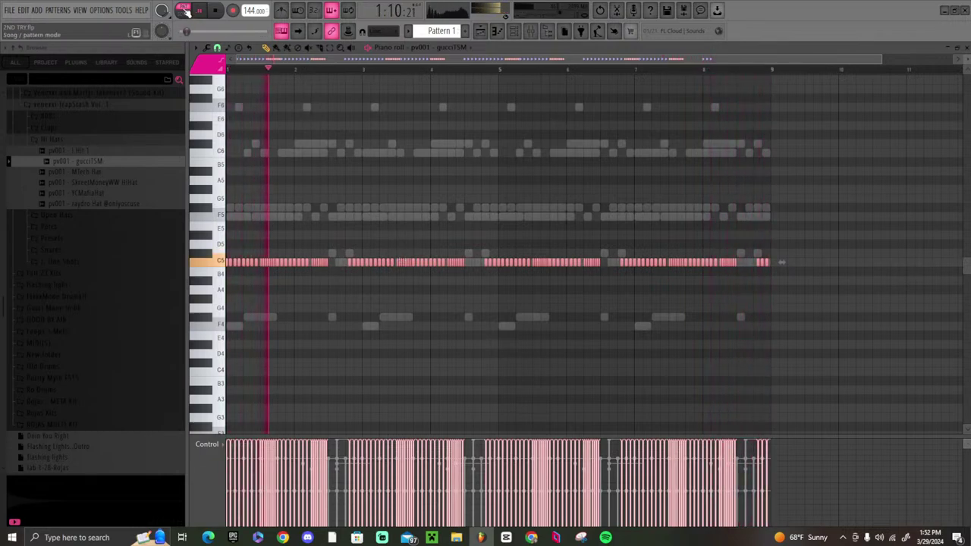
{"action": "left_click", "coordinate": [188, 14]}
{"action": "left_click", "coordinate": [187, 11]}
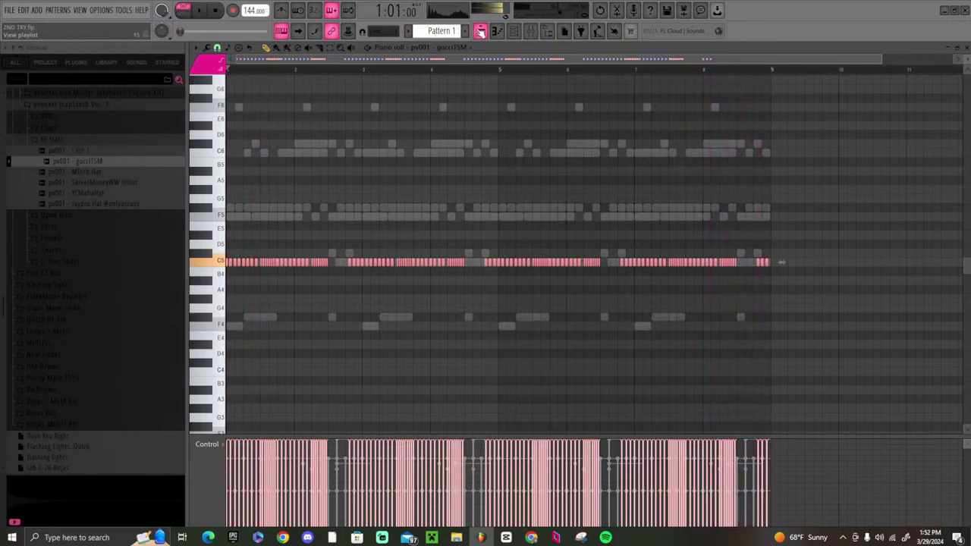
{"action": "left_click", "coordinate": [532, 31]}
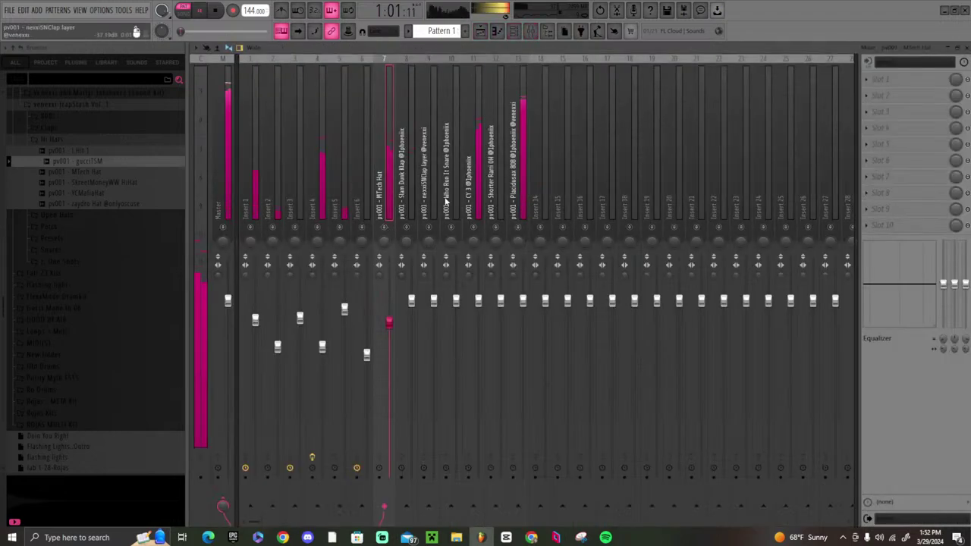
- Split Pattern 1 by channel in the playlist so each instrument and drum has its own pattern
{"action": "left_click", "coordinate": [481, 31]}
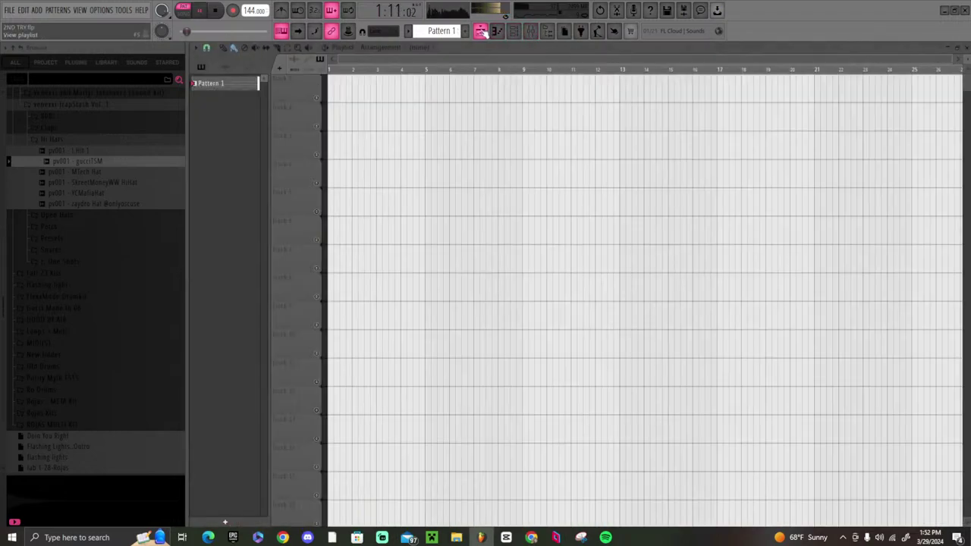
{"action": "right_click", "coordinate": [223, 84]}
{"action": "left_click", "coordinate": [251, 245]}
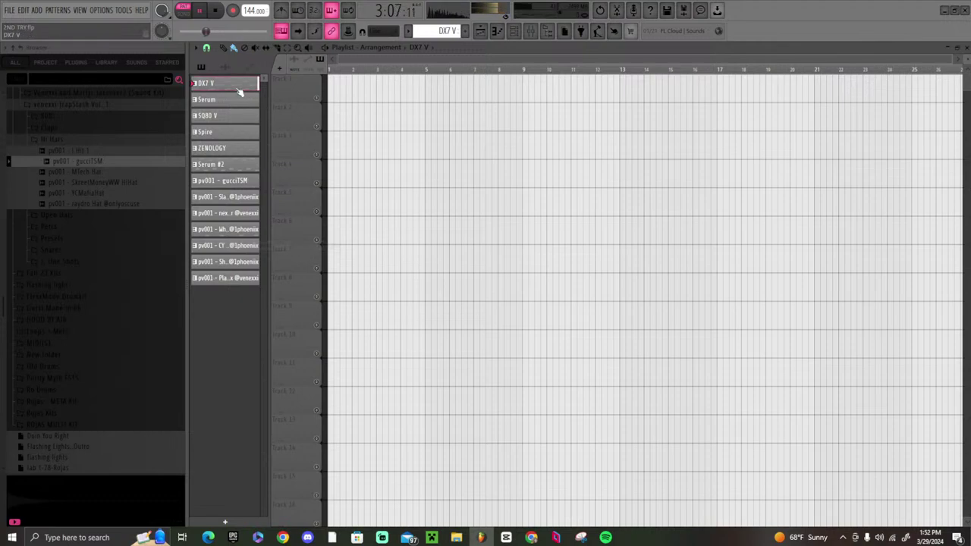
- Place the six melody patterns, DX7 V to Serum #2, on playlist tracks 1 to 6 and duplicate them into bars 9 to 16
{"action": "left_click_drag", "start_coordinate": [238, 83], "coordinate": [329, 82]}
{"action": "key", "text": "space"}
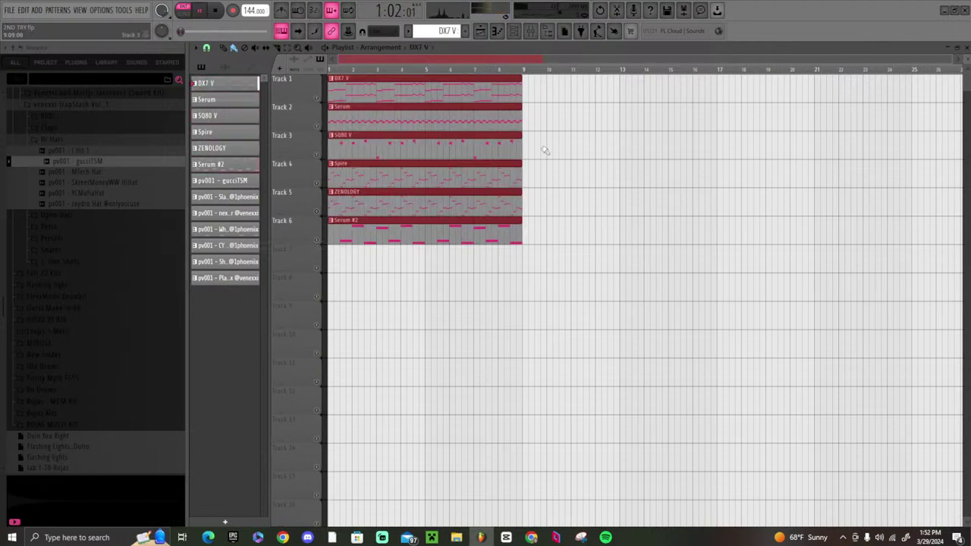
{"action": "key", "text": "ctrl+b"}
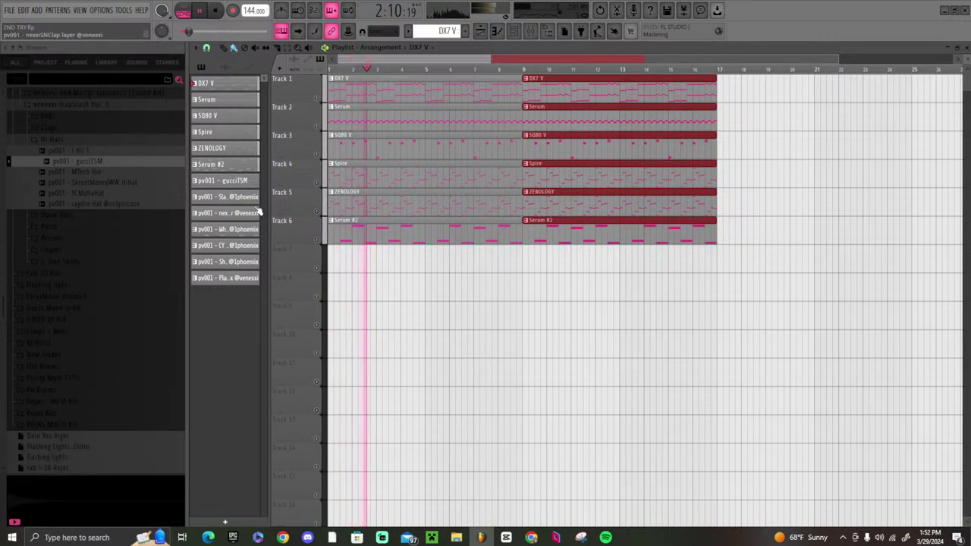
- Place the Placidusax 808 pattern on playlist track 7, spanning bars 2 to 8, and restart playback
{"action": "left_click_drag", "start_coordinate": [241, 283], "coordinate": [354, 271]}
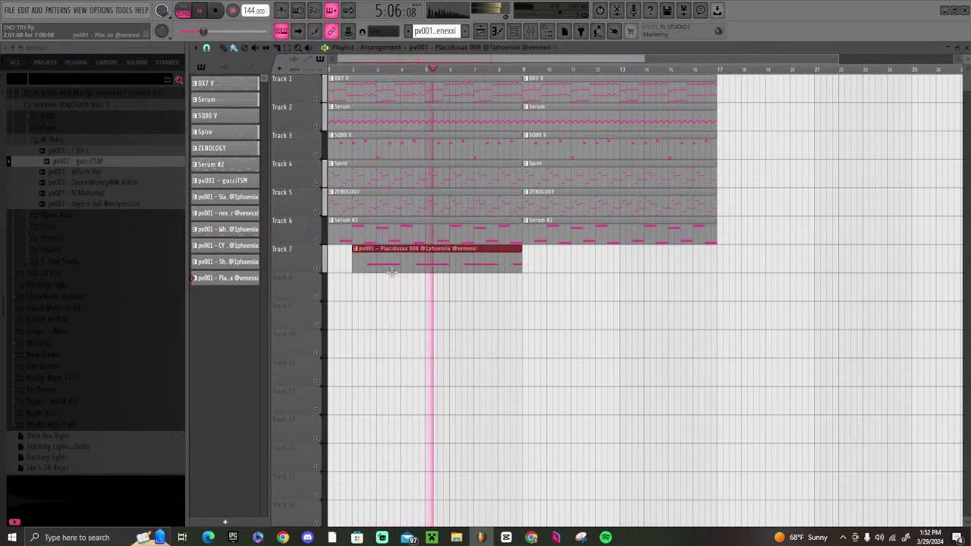
{"action": "key", "text": "space"}
{"action": "key", "text": "space"}
- Slice the Placidusax 808 clip on track 7 at bar 4 and trim the second piece to start at bar 6
{"action": "left_click", "coordinate": [206, 47]}
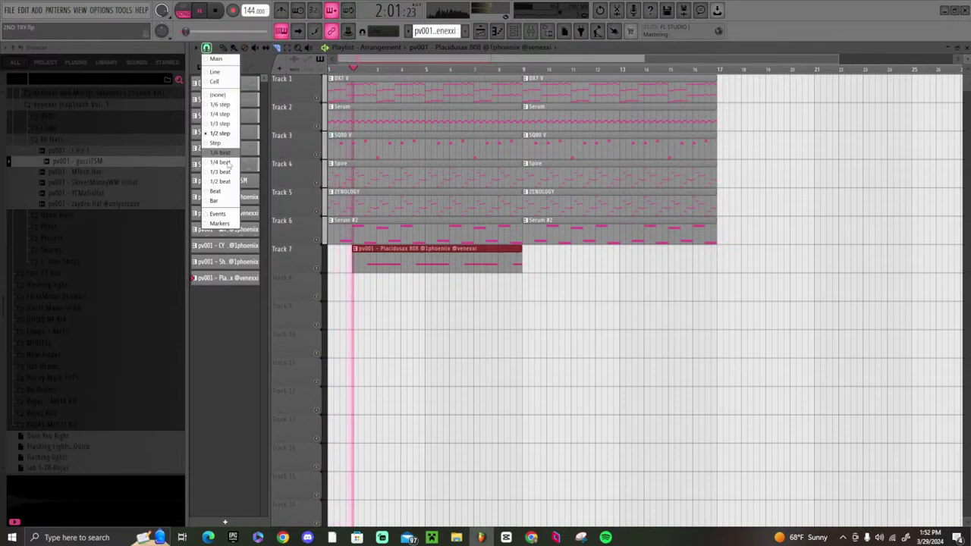
{"action": "left_click", "coordinate": [220, 211]}
{"action": "key", "text": "space"}
{"action": "key", "text": "space"}
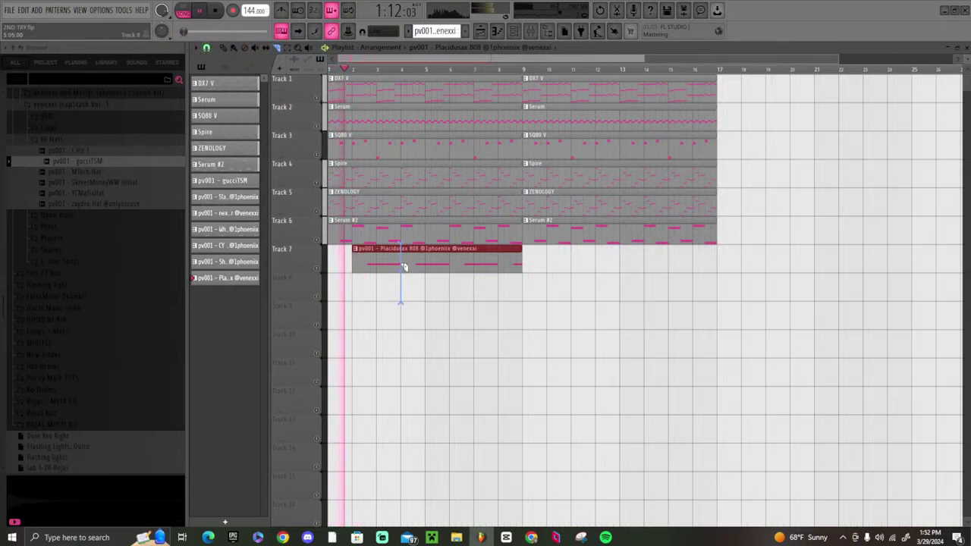
{"action": "left_click", "coordinate": [403, 267]}
{"action": "left_click", "coordinate": [224, 47]}
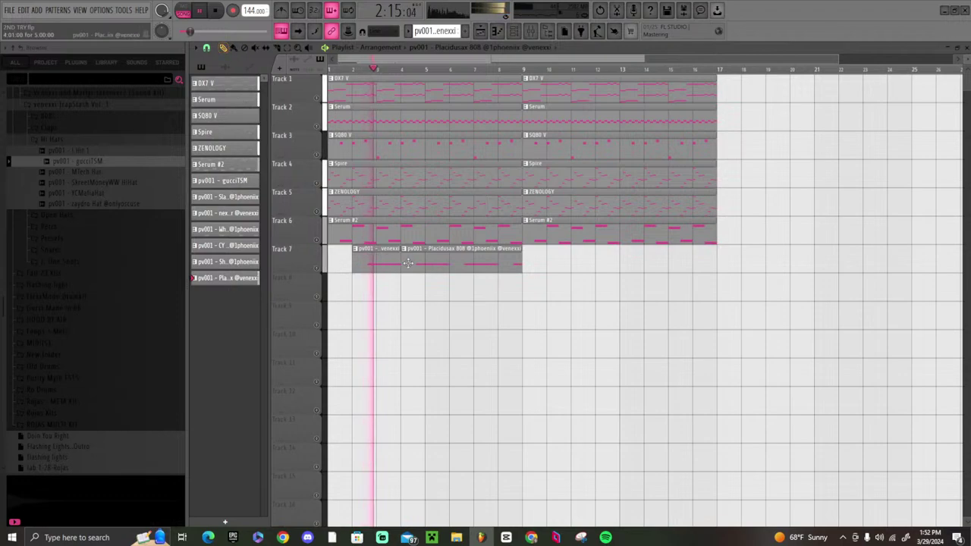
{"action": "left_click_drag", "start_coordinate": [410, 265], "coordinate": [449, 267]}
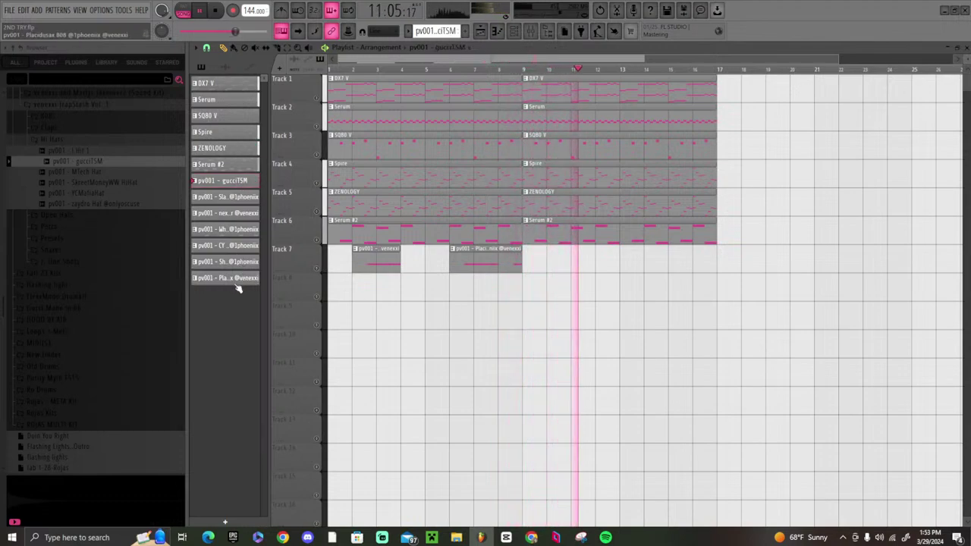
- Place the gucciTSM to Placidusax 808 patterns on tracks 7 to 13, leaving track 11 empty, with all clips spanning bars 13 to 16
{"action": "left_click", "coordinate": [242, 180], "text": "shift"}
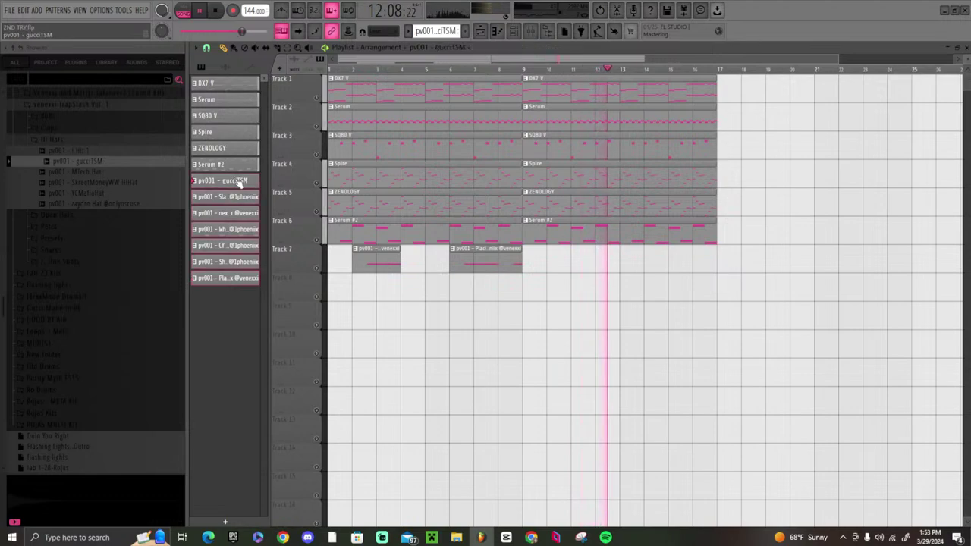
{"action": "left_click_drag", "start_coordinate": [240, 182], "coordinate": [547, 261]}
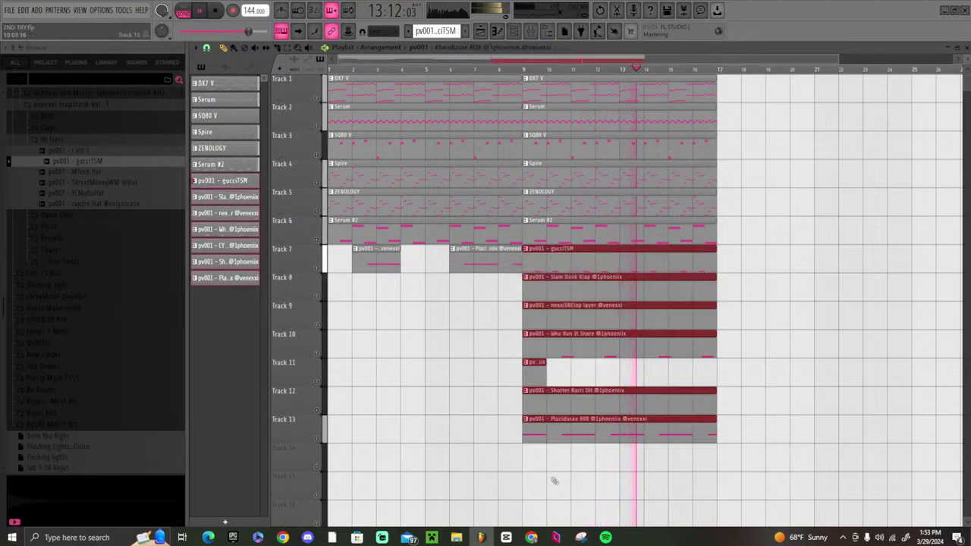
{"action": "right_click", "coordinate": [539, 378]}
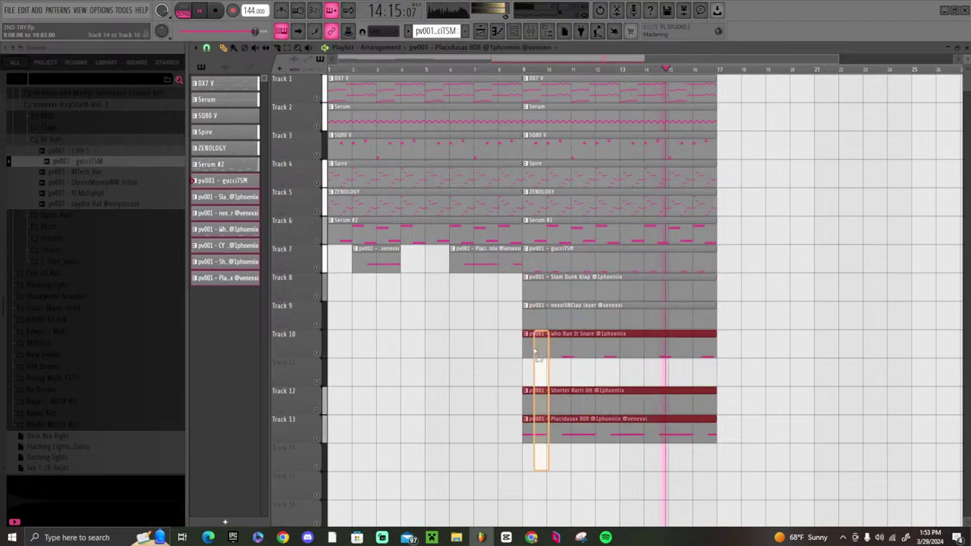
{"action": "left_click_drag", "start_coordinate": [524, 265], "coordinate": [682, 191]}
- Duplicate the bar 9 to 16 section into bars 17 to 24 and extend the copied drum and 808 clips back to bar 17
{"action": "key", "text": "ctrl+b"}
{"action": "key", "text": "space"}
{"action": "left_click_drag", "start_coordinate": [842, 472], "coordinate": [820, 270]}
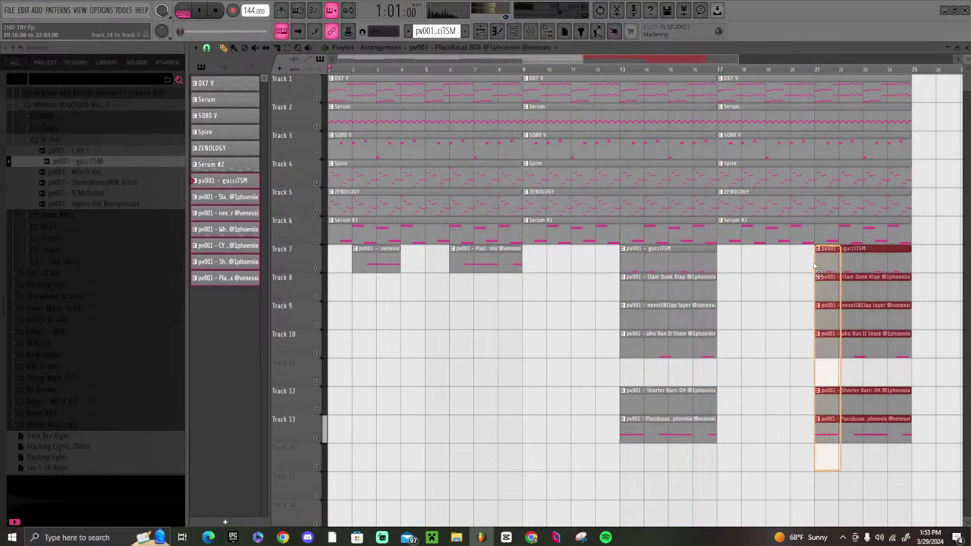
{"action": "left_click_drag", "start_coordinate": [816, 437], "coordinate": [717, 436]}
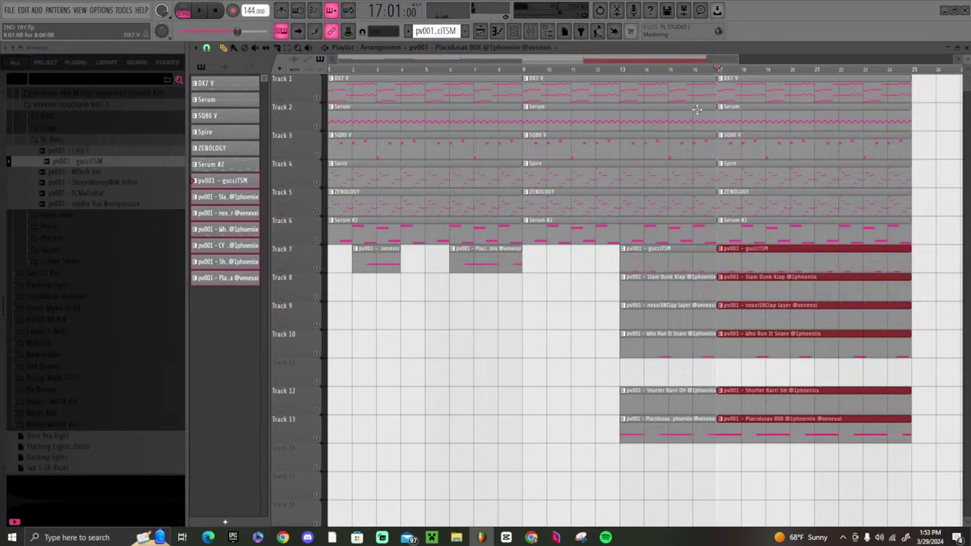
- Solo the DX7 V track and try removing the Serum clip from bars 17 to 24
{"action": "key", "text": "space"}
{"action": "left_click", "coordinate": [317, 126], "text": "ctrl"}
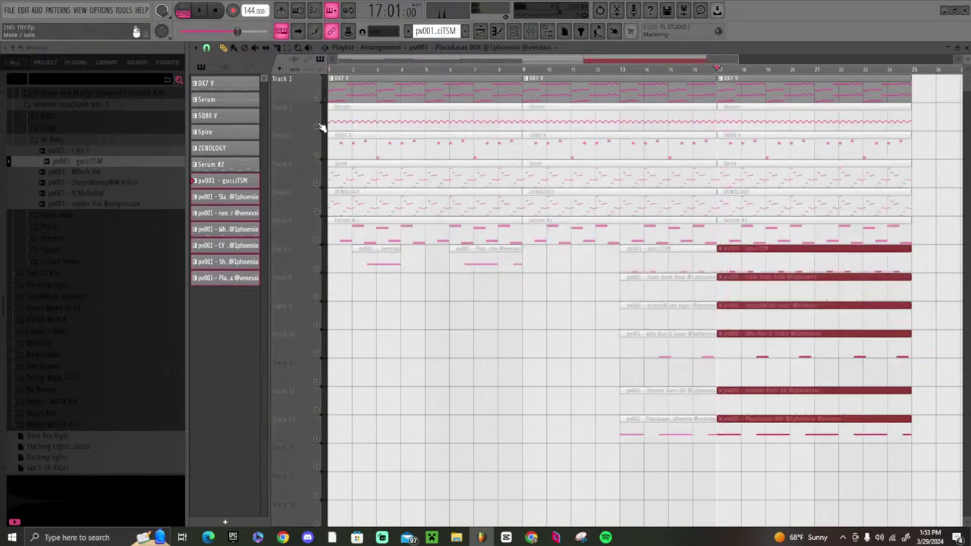
{"action": "right_click", "coordinate": [775, 114]}
{"action": "key", "text": "space"}
{"action": "key", "text": "ctrl+z"}
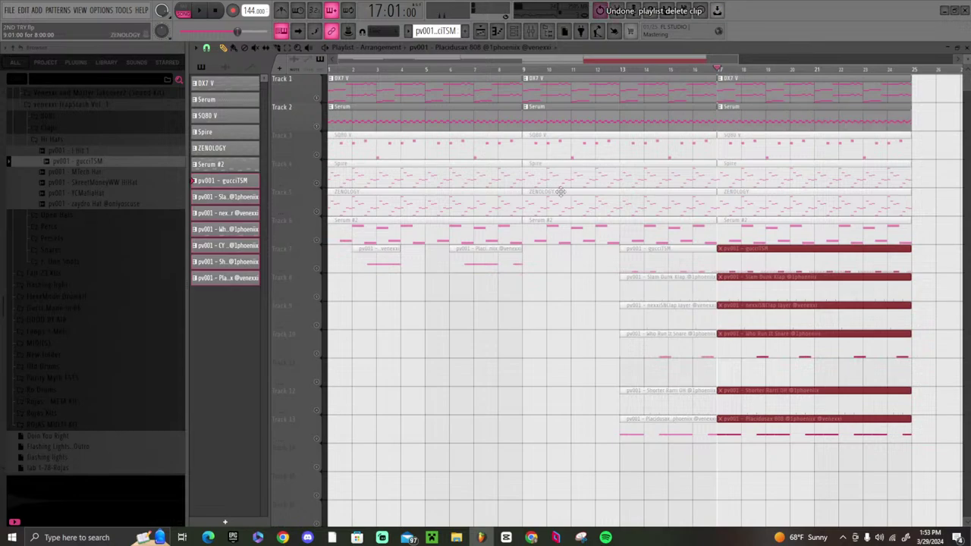
- Isolate the SQ80 V track, and separately the ZENOLOGY and Serum #2 tracks together, to compare the melodies
{"action": "left_click", "coordinate": [316, 154], "text": "ctrl"}
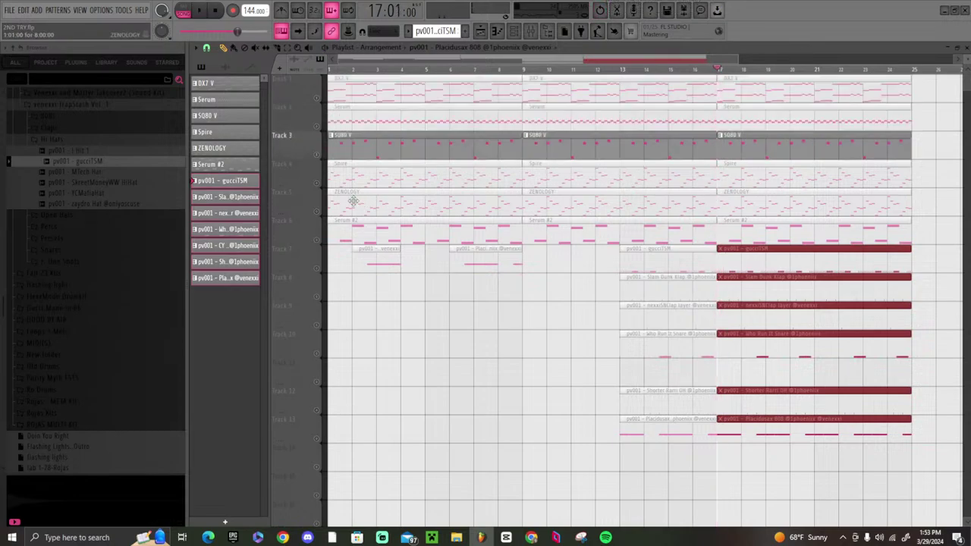
{"action": "left_click", "coordinate": [319, 213], "text": "ctrl"}
{"action": "left_click", "coordinate": [319, 239]}
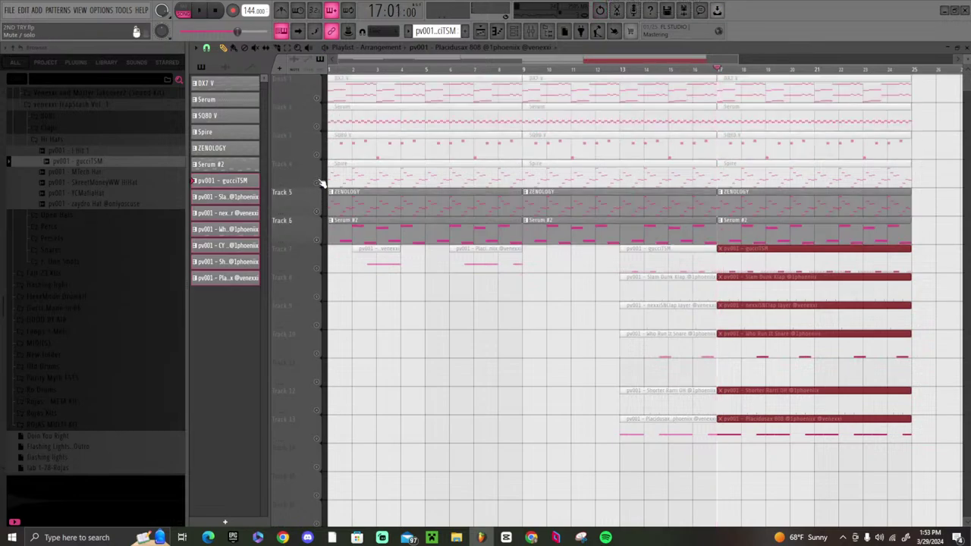
- Delete the Spire, SQ80 V and Serum #2 clips from bars 17 to 24, re-enable all tracks and play from bar 17
{"action": "right_click", "coordinate": [734, 178]}
{"action": "right_click", "coordinate": [739, 155]}
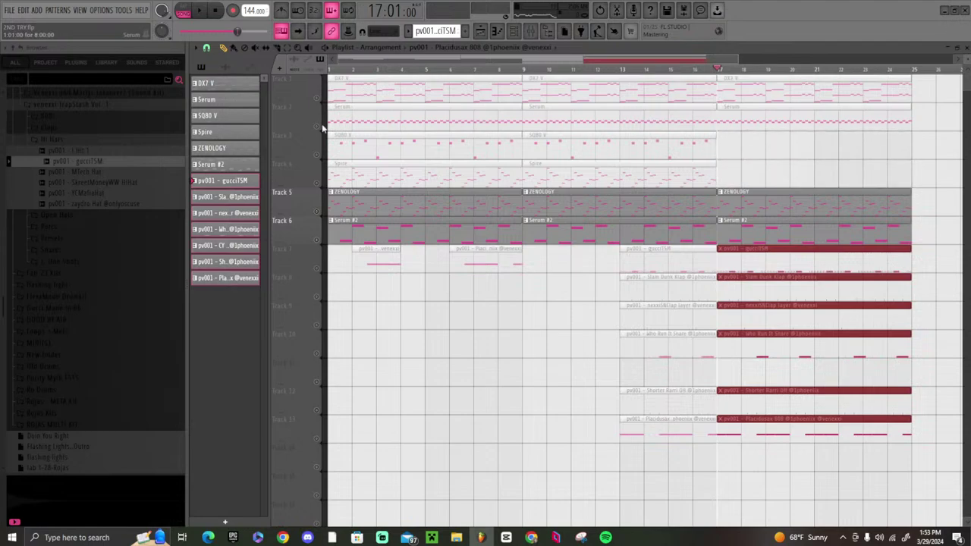
{"action": "left_click", "coordinate": [323, 128], "text": "ctrl"}
{"action": "left_click", "coordinate": [323, 128], "text": "ctrl"}
{"action": "key", "text": "space"}
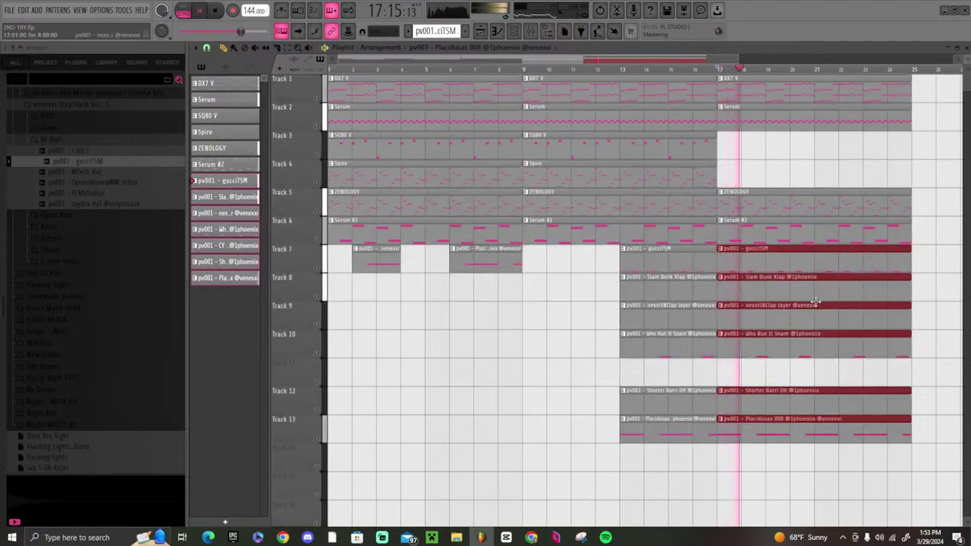
{"action": "key", "text": "space"}
{"action": "right_click", "coordinate": [751, 228]}
{"action": "key", "text": "space"}
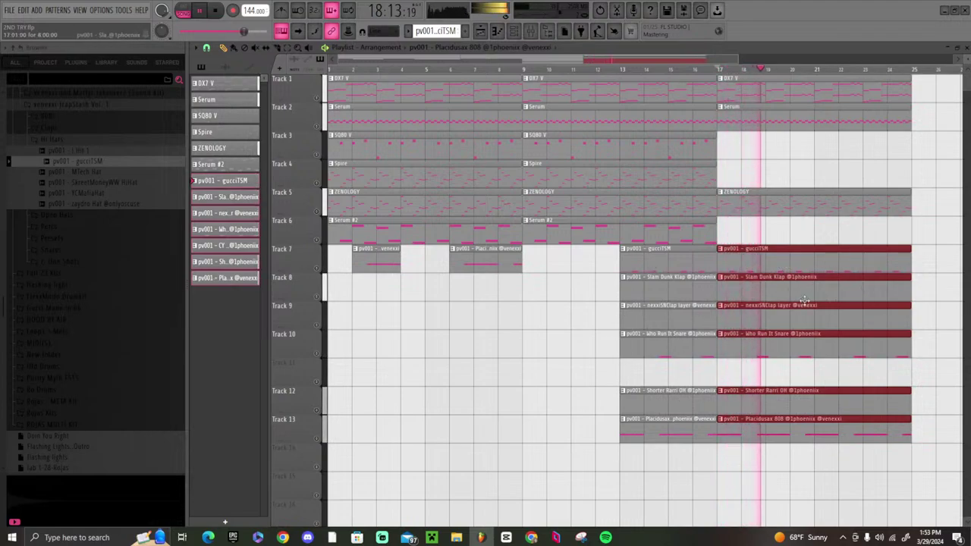
- Duplicate all clips in bars 17 to 24 into bars 25 to 32 and trim the copied drum and 808 clips to start at bar 27
{"action": "left_click", "coordinate": [619, 173]}
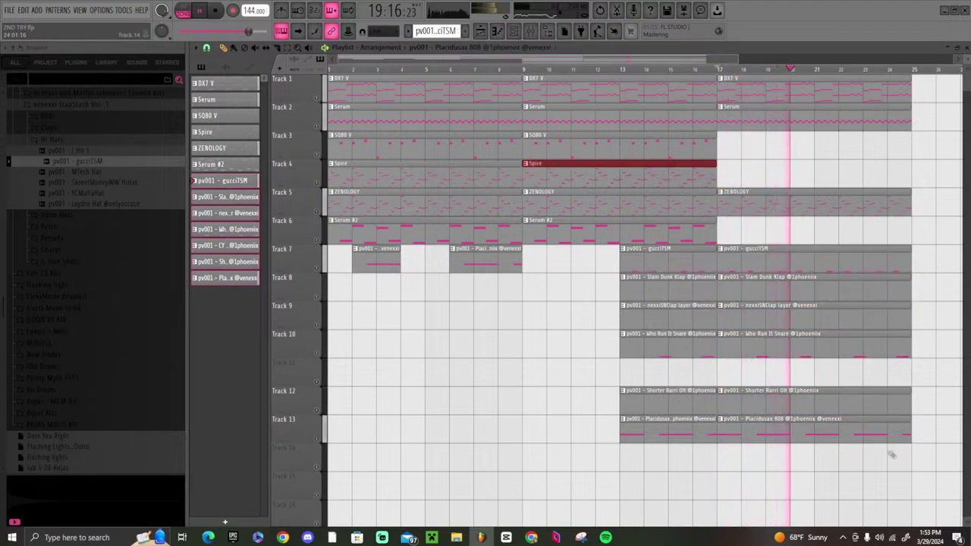
{"action": "left_click_drag", "start_coordinate": [868, 497], "coordinate": [783, 104]}
{"action": "key", "text": "ctrl+b"}
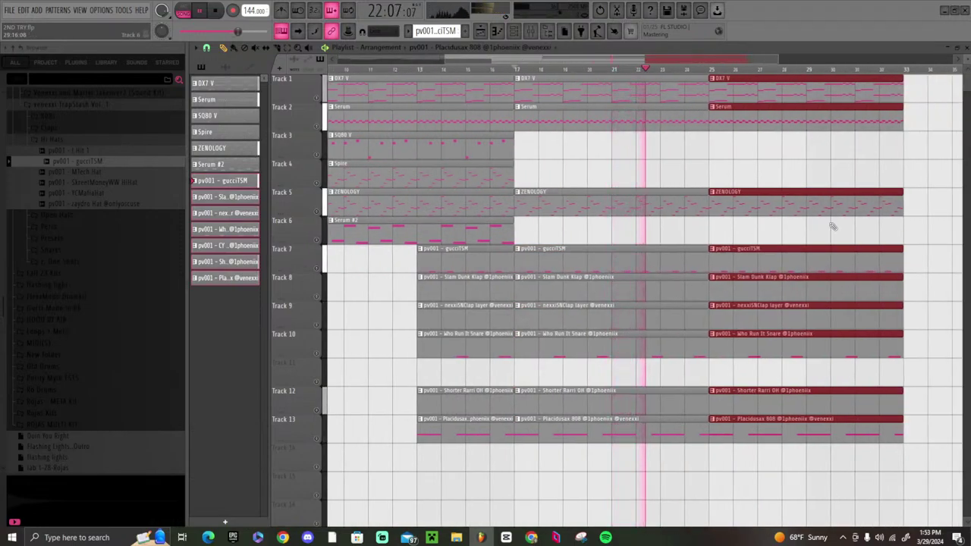
{"action": "left_click_drag", "start_coordinate": [745, 439], "coordinate": [758, 278]}
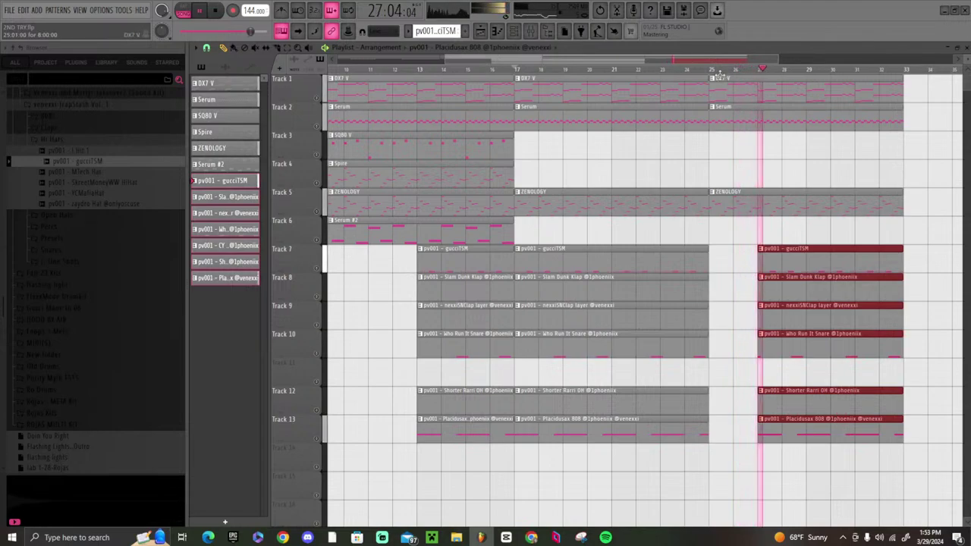
- Try trimming the nexxiSNClap layer clip on track 9 to start at bar 28
{"action": "scroll", "coordinate": [719, 74], "scroll_direction": "down", "scroll_amount": 2}
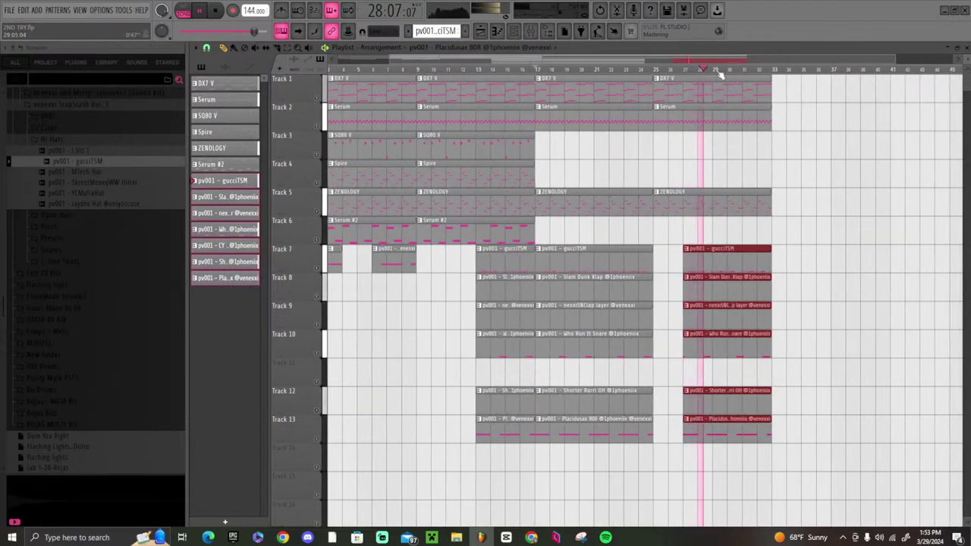
{"action": "scroll", "coordinate": [721, 74], "scroll_direction": "up", "scroll_amount": 4}
{"action": "left_click", "coordinate": [601, 319]}
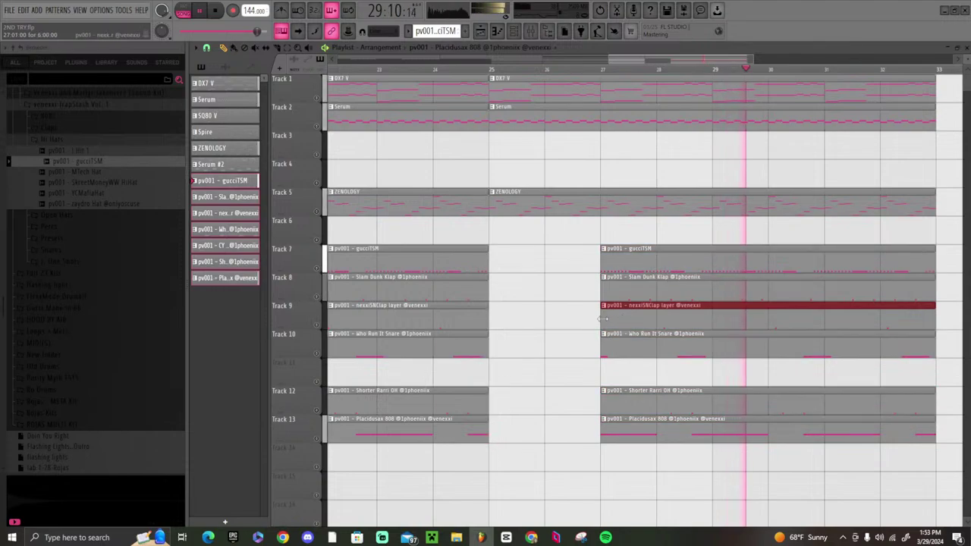
{"action": "left_click_drag", "start_coordinate": [601, 318], "coordinate": [657, 319]}
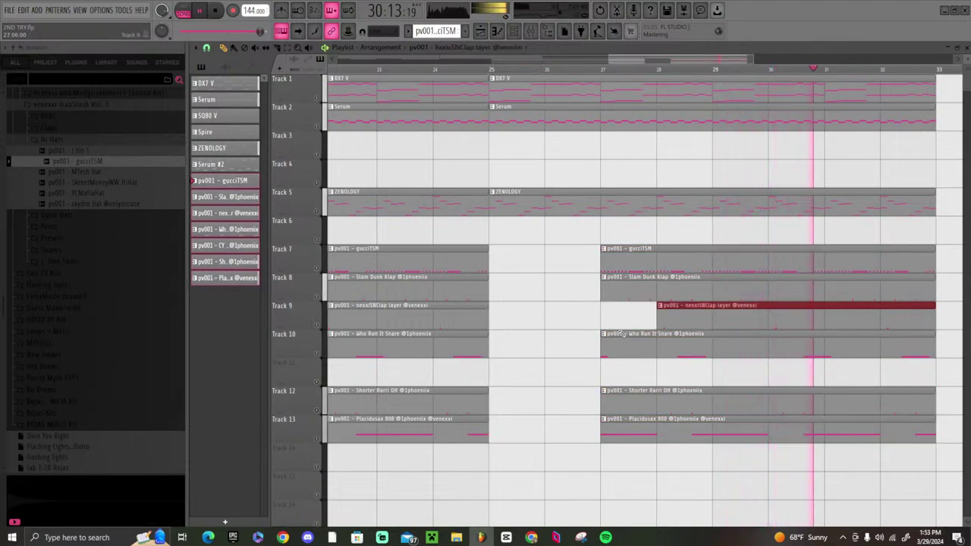
{"action": "key", "text": "ctrl+z"}
- Trim the last Who Run It Snare clip to start at bar 28 and duplicate the whole 32-bar arrangement into bars 33 to 64
{"action": "left_click", "coordinate": [601, 349]}
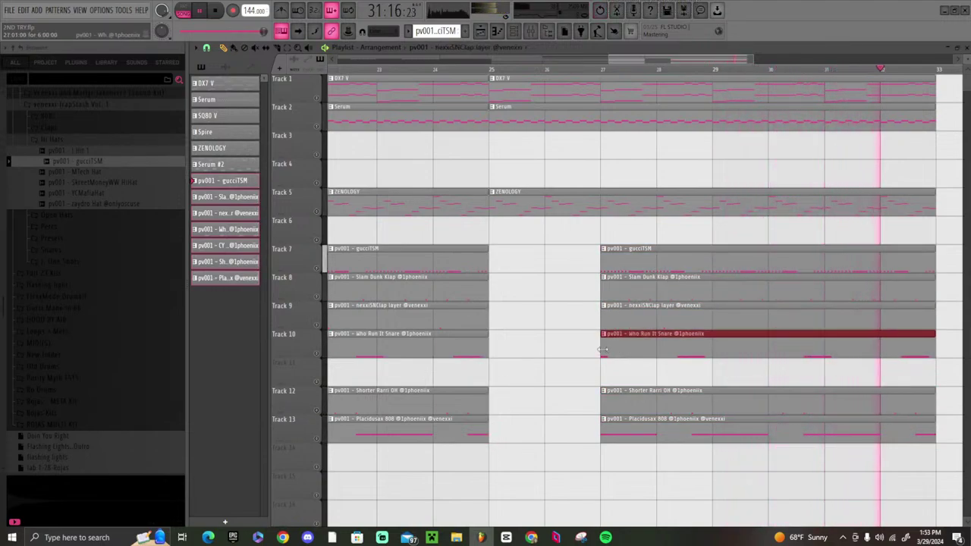
{"action": "left_click_drag", "start_coordinate": [603, 349], "coordinate": [657, 349]}
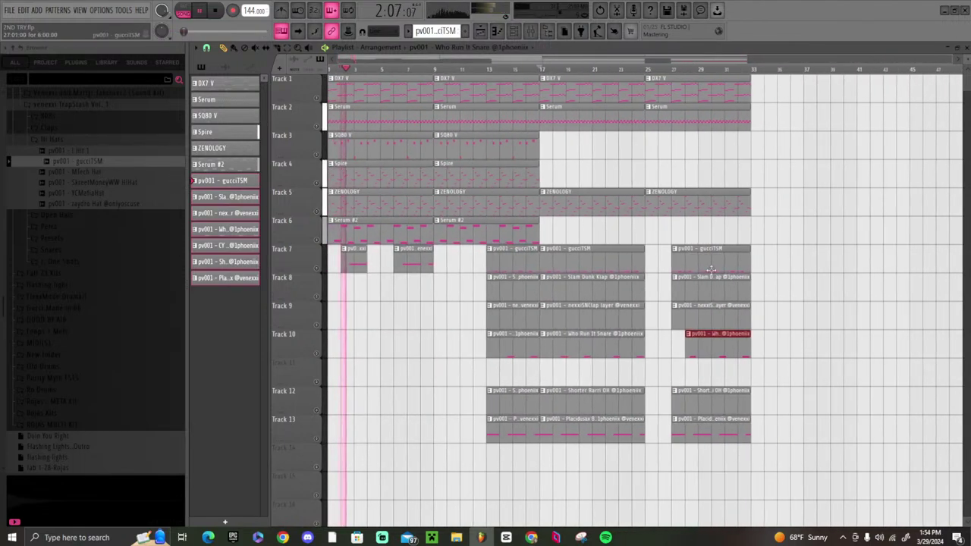
{"action": "left_click_drag", "start_coordinate": [635, 217], "coordinate": [774, 499]}
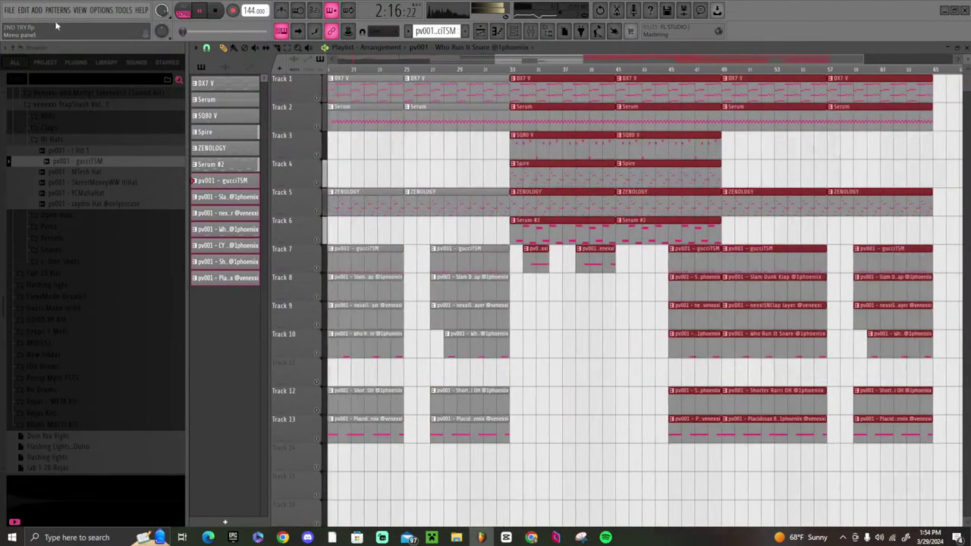
- Replace the track 7 808 clips after bar 33 with a copy of the bar 27 to 32 drums and 808 on tracks 8 to 14, bars 35 to 40
{"action": "scroll", "coordinate": [591, 291], "scroll_direction": "right", "scroll_amount": 2}
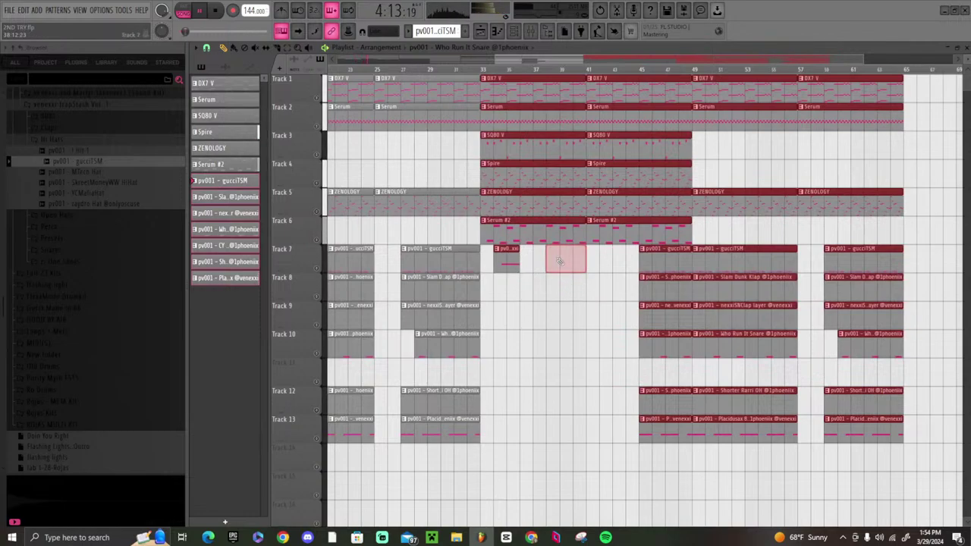
{"action": "left_click_drag", "start_coordinate": [516, 257], "coordinate": [582, 256]}
{"action": "left_click_drag", "start_coordinate": [455, 451], "coordinate": [433, 253]}
{"action": "key", "text": "ctrl+b"}
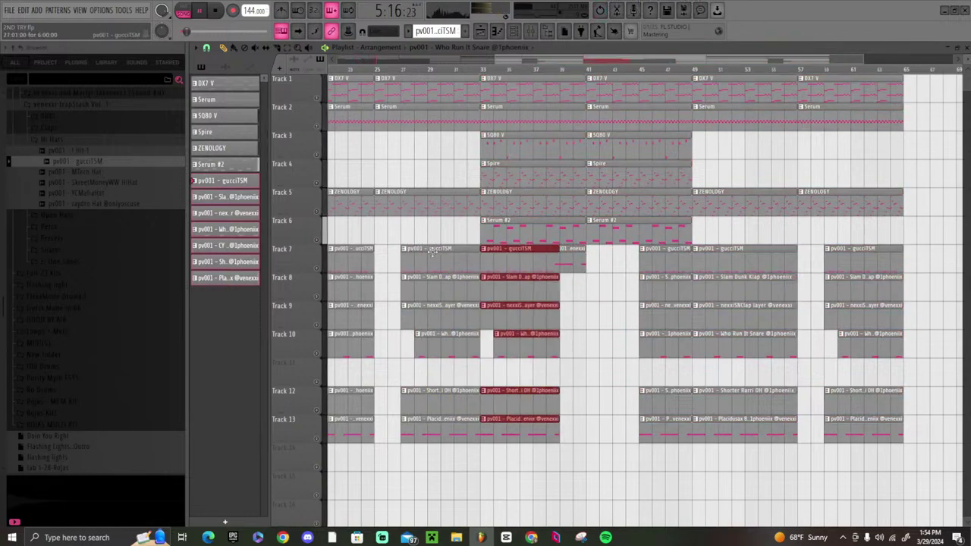
{"action": "left_click_drag", "start_coordinate": [545, 269], "coordinate": [537, 283]}
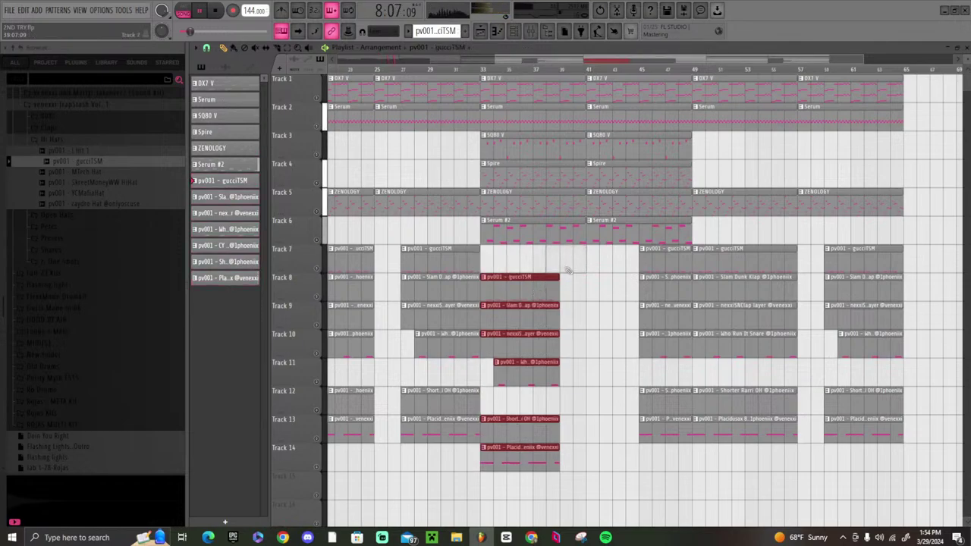
{"action": "left_click_drag", "start_coordinate": [518, 436], "coordinate": [540, 441]}
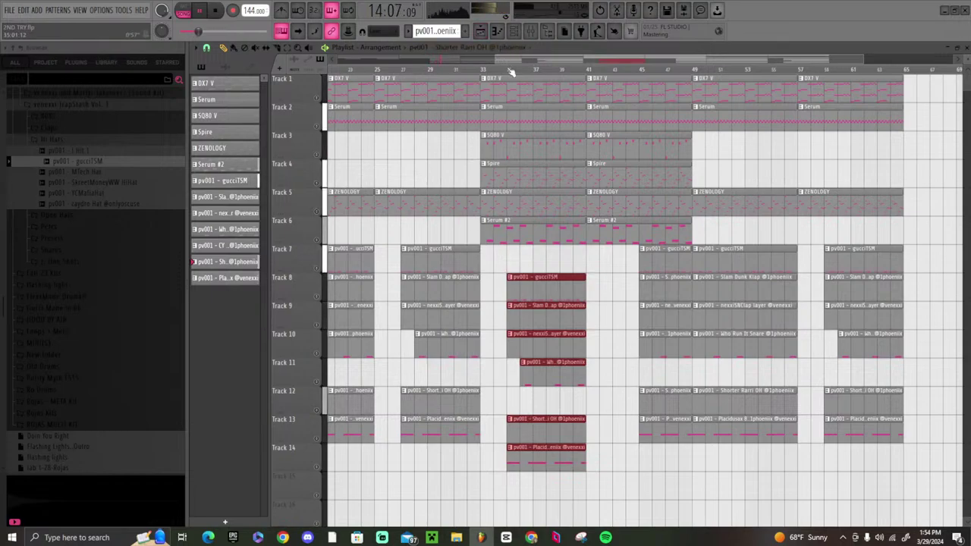
- Duplicate the final DX7 V, Serum and ZENOLOGY clips into bars 65 to 72
{"action": "scroll", "coordinate": [511, 73], "scroll_direction": "down", "scroll_amount": 3}
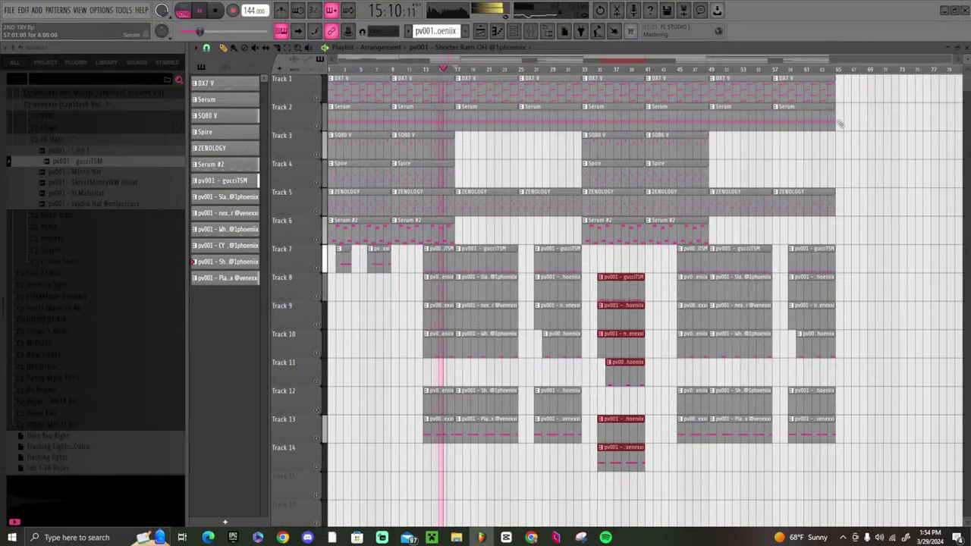
{"action": "left_click_drag", "start_coordinate": [840, 124], "coordinate": [782, 80]}
{"action": "key", "text": "ctrl+b"}
{"action": "left_click_drag", "start_coordinate": [850, 239], "coordinate": [808, 211]}
{"action": "key", "text": "ctrl+b"}
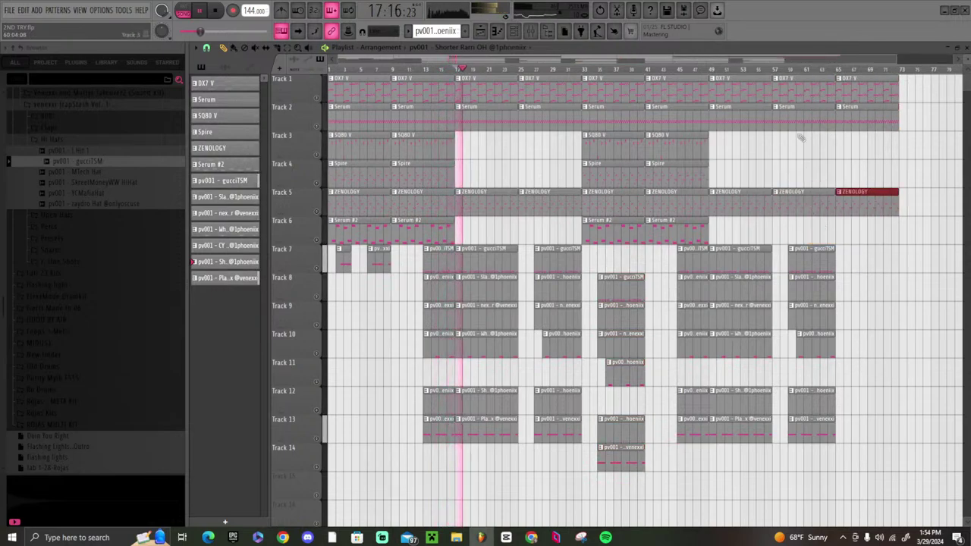
- Duplicate the Spire clip along track 4 and delete the extra copies, keeping only the one in bars 65 to 72
{"action": "left_click_drag", "start_coordinate": [727, 188], "coordinate": [642, 157]}
{"action": "key", "text": "ctrl+b"}
{"action": "key", "text": "ctrl+b"}
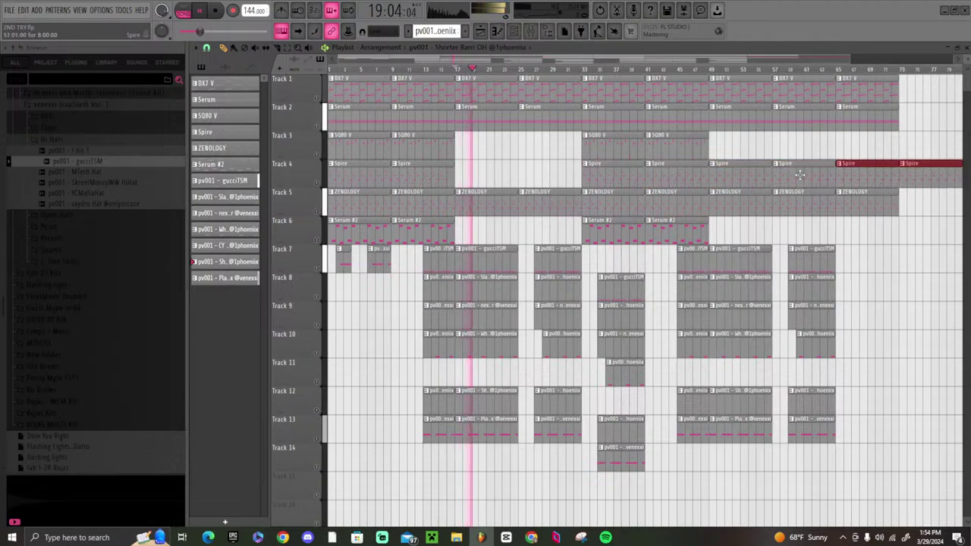
{"action": "right_click", "coordinate": [924, 176]}
{"action": "right_click", "coordinate": [763, 179]}
{"action": "right_click", "coordinate": [790, 181]}
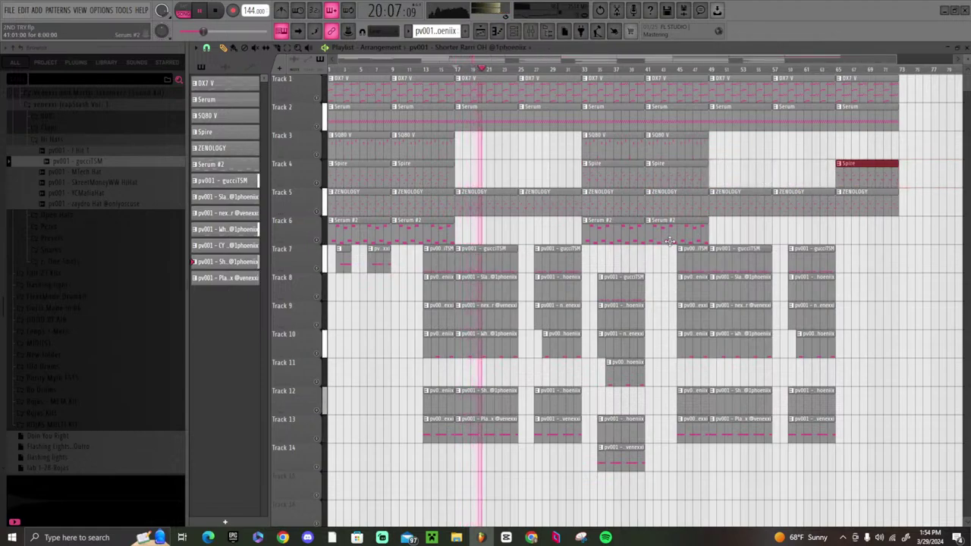
- Repeat the Serum #2 clip along track 6 and delete the surplus copies so only the bar 65 to 72 copy is added
{"action": "left_click_drag", "start_coordinate": [670, 242], "coordinate": [661, 227]}
{"action": "key", "text": "ctrl+b"}
{"action": "key", "text": "ctrl+b"}
{"action": "key", "text": "ctrl+b"}
{"action": "right_click", "coordinate": [734, 236]}
{"action": "right_click", "coordinate": [796, 235]}
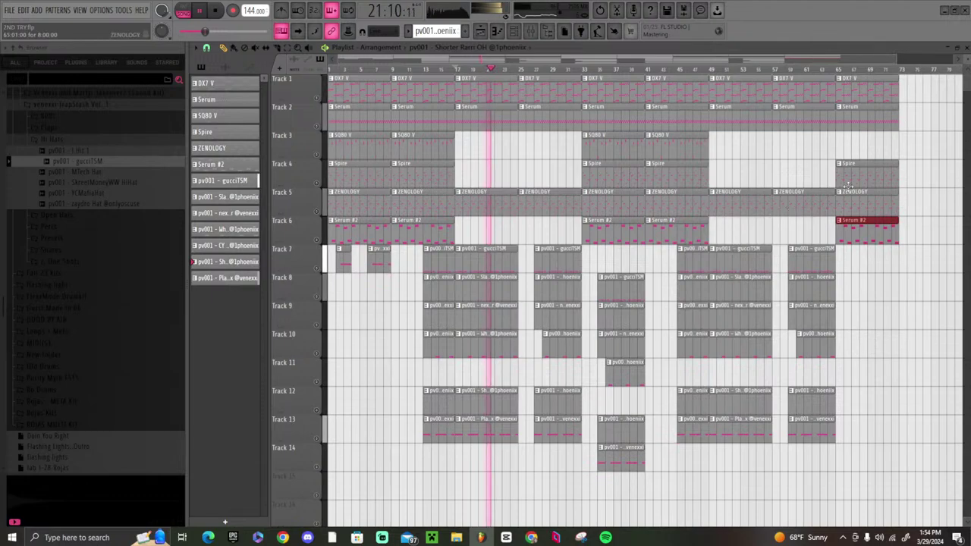
{"action": "scroll", "coordinate": [853, 73], "scroll_direction": "down", "scroll_amount": 2}
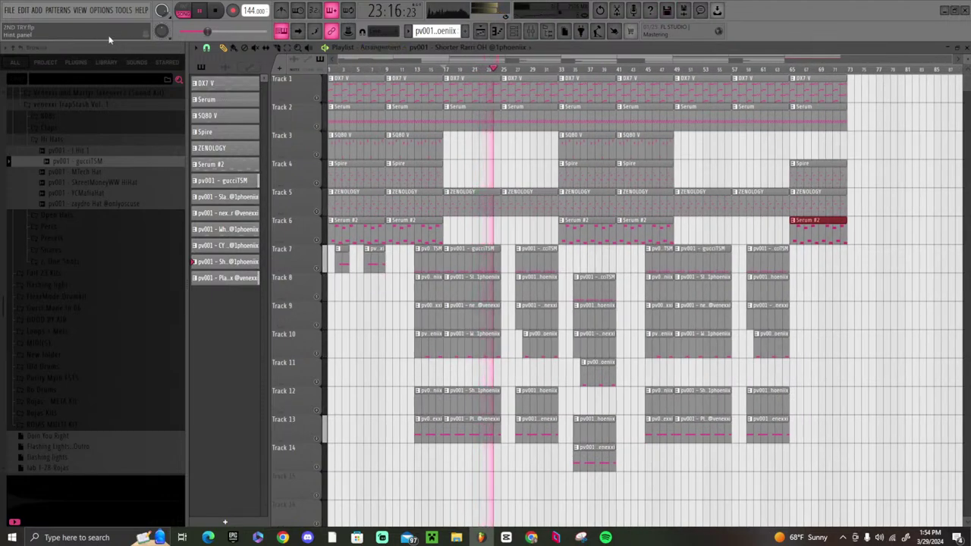
- Export the finished song as an MP3 audio file named 2ND TRY in the 2ND TRY folder
{"action": "left_click", "coordinate": [12, 11]}
{"action": "left_click", "coordinate": [25, 57]}
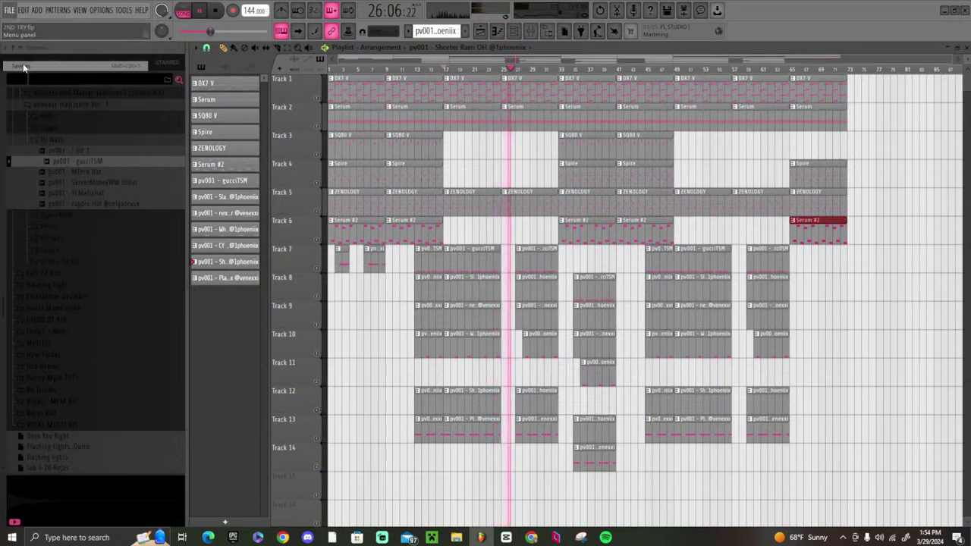
{"action": "left_click", "coordinate": [419, 443]}
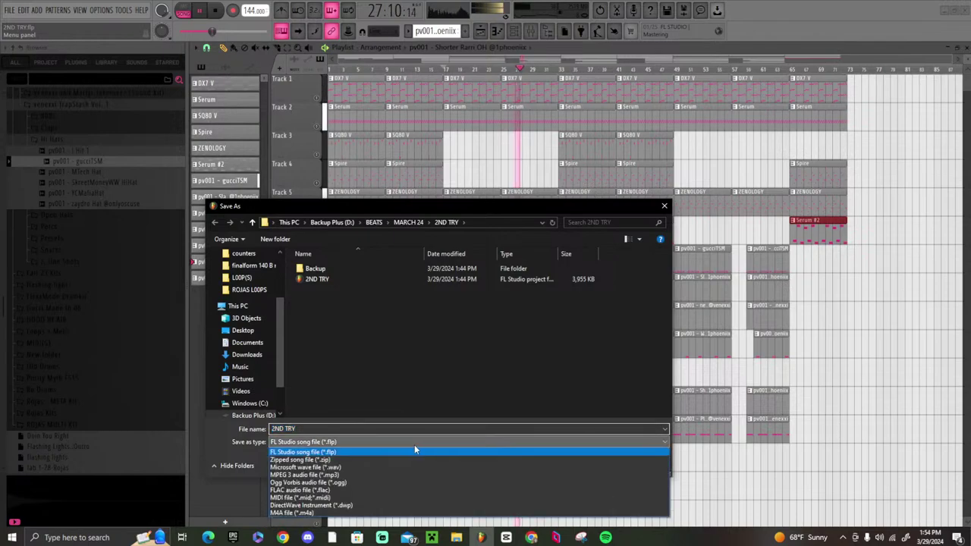
{"action": "left_click", "coordinate": [357, 476]}
{"action": "left_click", "coordinate": [589, 464]}
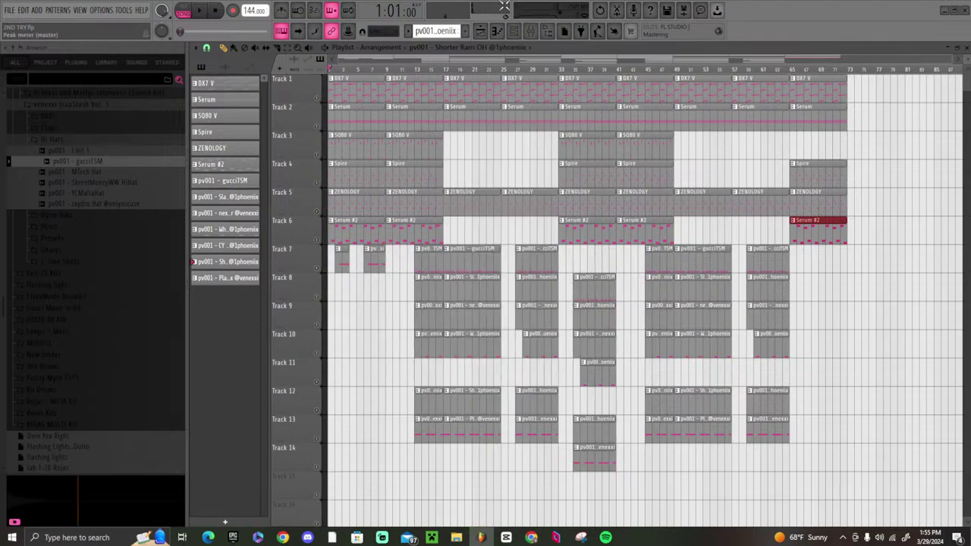
- Start a new project from a template and save the changes to the 2ND TRY project
{"action": "left_click", "coordinate": [8, 9]}
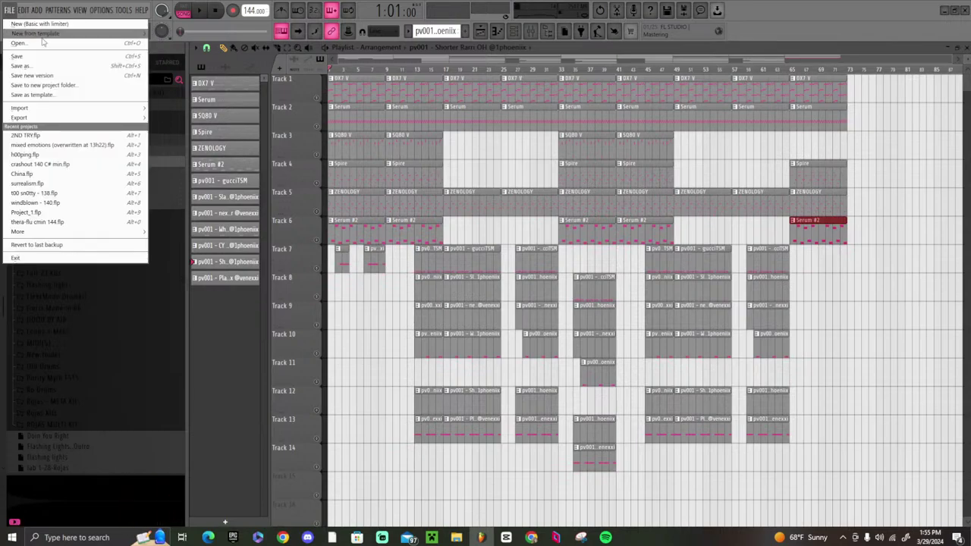
{"action": "mouse_move", "coordinate": [45, 19]}
{"action": "left_click", "coordinate": [195, 99]}
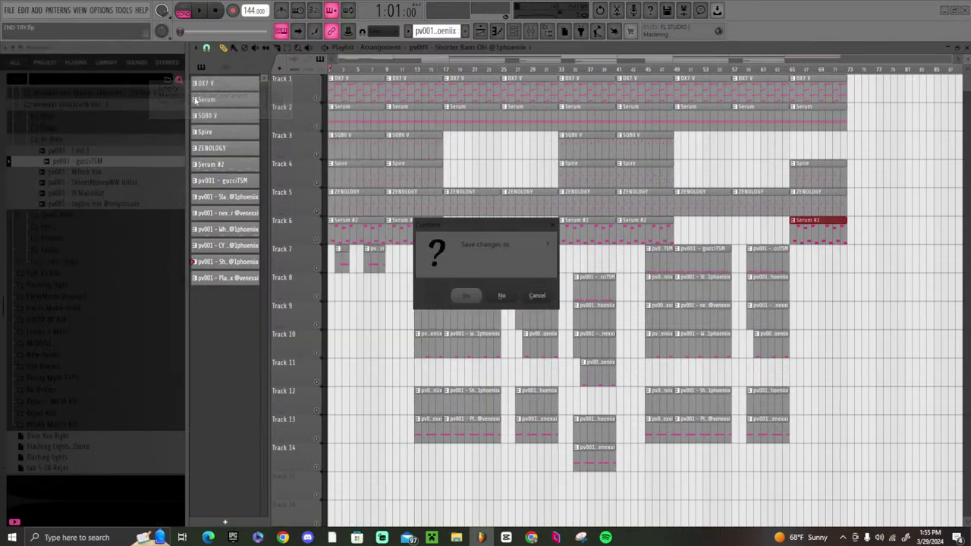
{"action": "left_click", "coordinate": [466, 296]}
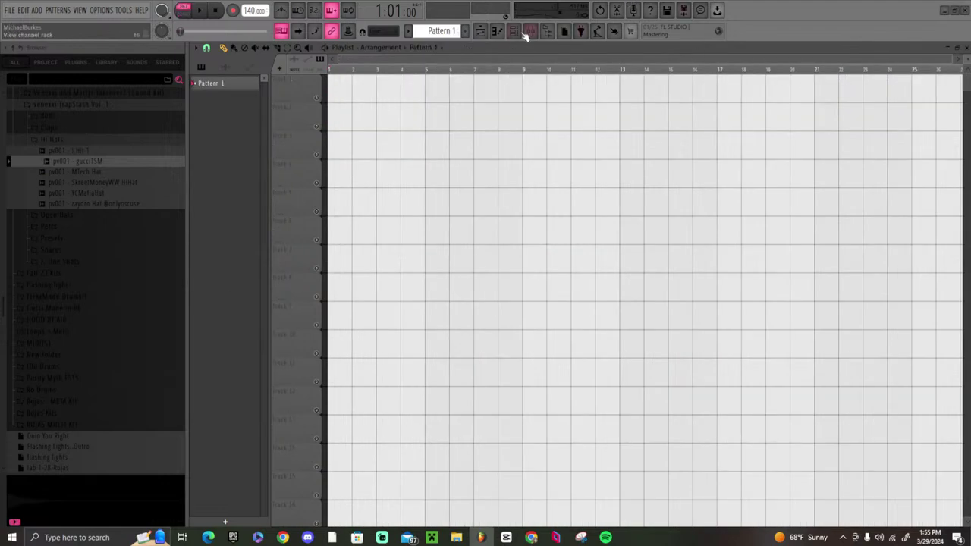
- Show the channel rack and insert a Pigments channel alongside the Sampler
{"action": "left_click", "coordinate": [523, 34]}
{"action": "right_click", "coordinate": [318, 353]}
{"action": "mouse_move", "coordinate": [341, 435]}
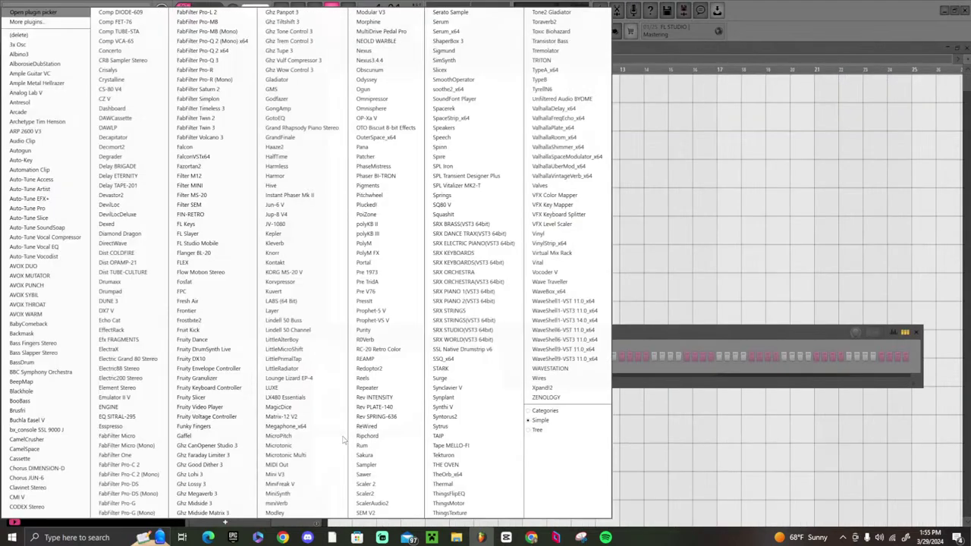
{"action": "left_click", "coordinate": [637, 347]}
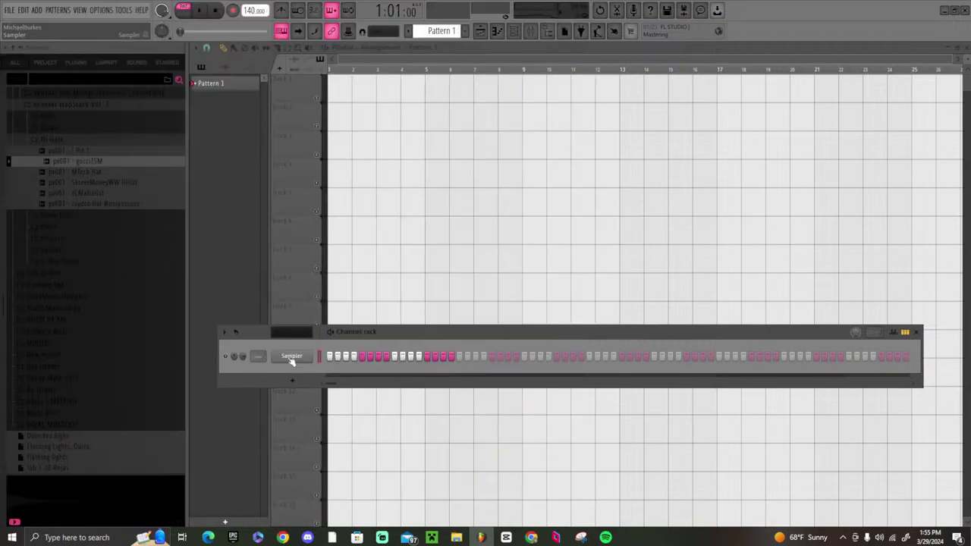
{"action": "right_click", "coordinate": [291, 361]}
{"action": "mouse_move", "coordinate": [349, 437]}
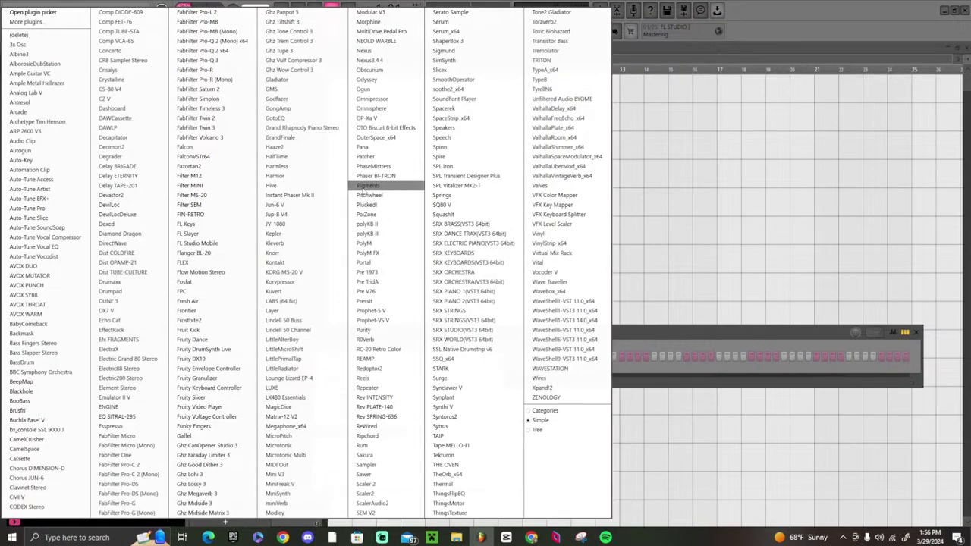
{"action": "left_click", "coordinate": [367, 186]}
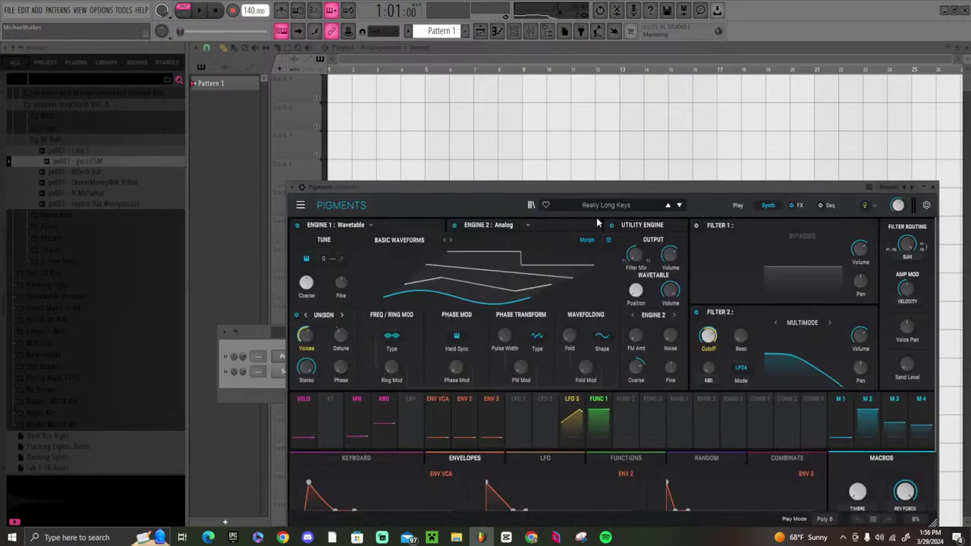
- Load the JPP38000 preset from the Keys category in Pigments and close the plugin window
{"action": "left_click", "coordinate": [605, 205]}
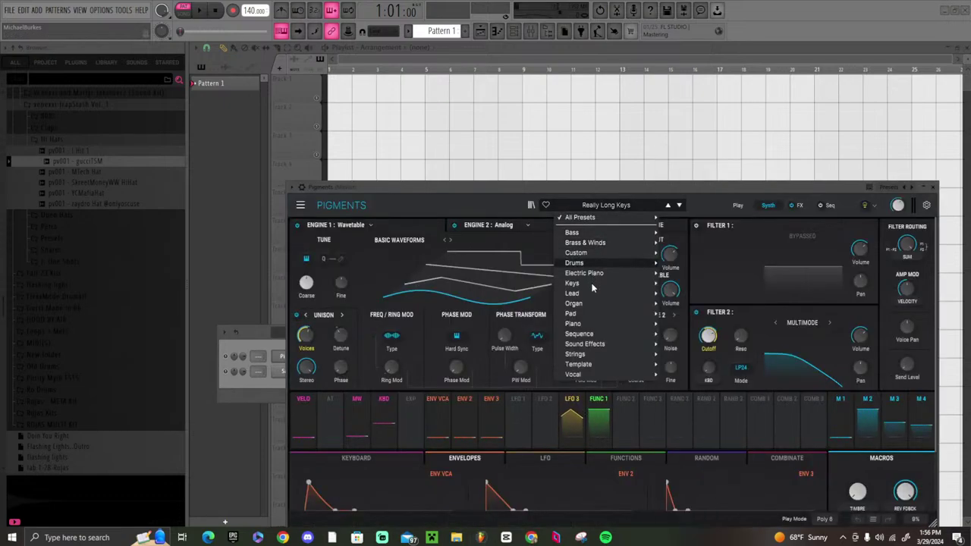
{"action": "mouse_move", "coordinate": [593, 285]}
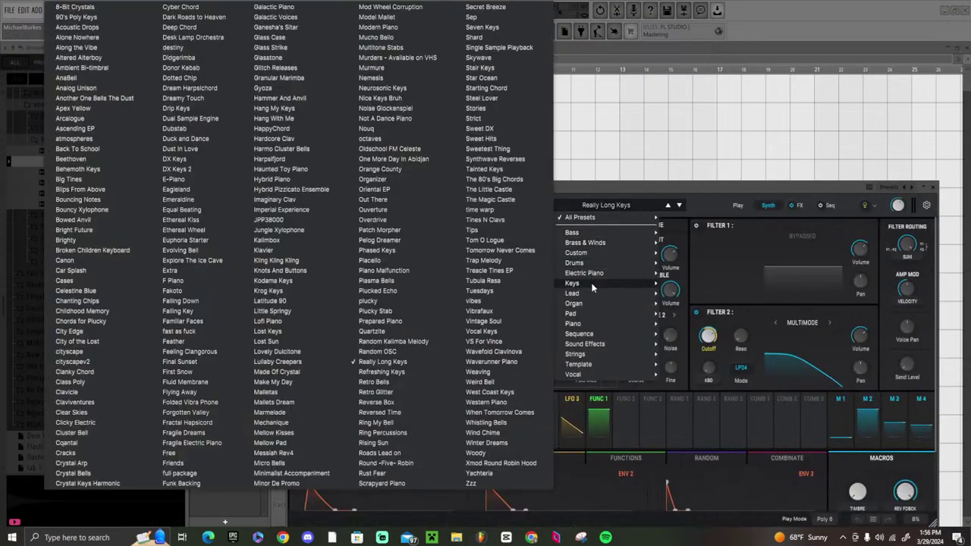
{"action": "left_click", "coordinate": [294, 221]}
{"action": "key", "text": "Escape"}
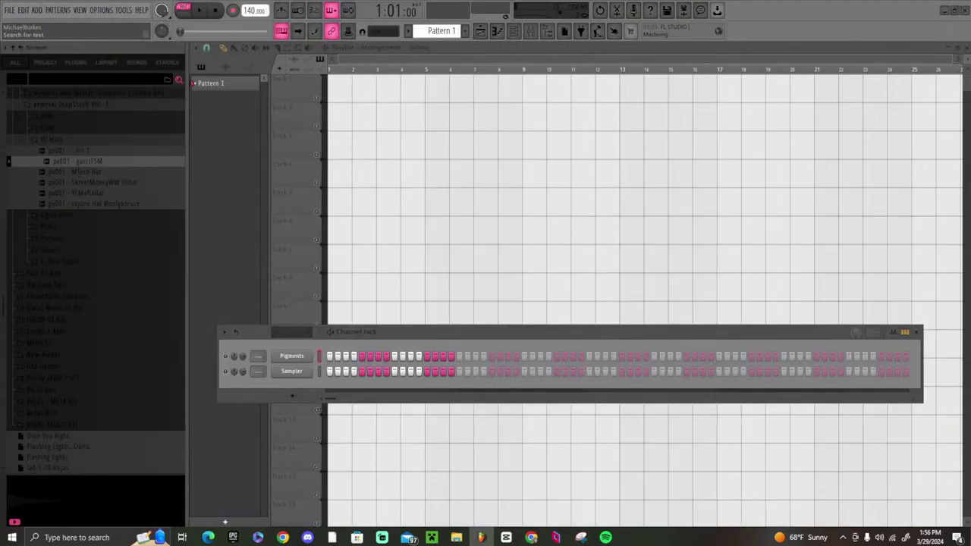
- Import the aspire MIDI into the Pigments piano roll, replace it with the astonish 148 bpm MIDI file and play the pattern
{"action": "scroll", "coordinate": [107, 215], "scroll_direction": "down", "scroll_amount": 10}
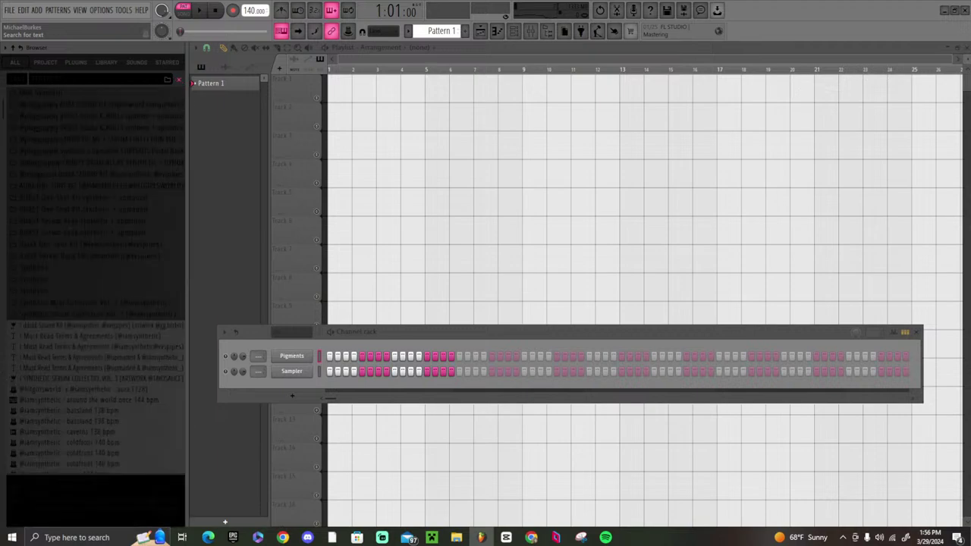
{"action": "scroll", "coordinate": [96, 307], "scroll_direction": "down", "scroll_amount": 5}
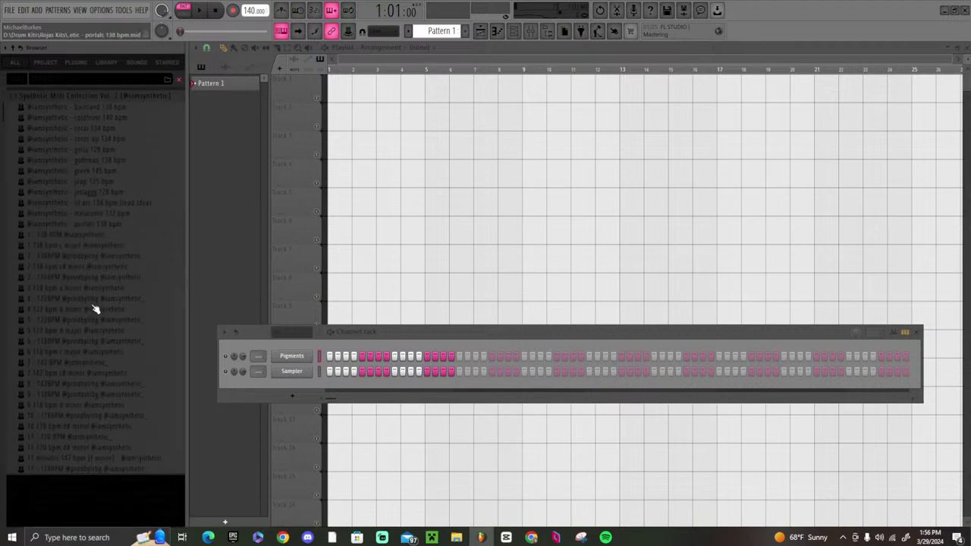
{"action": "right_click", "coordinate": [292, 356]}
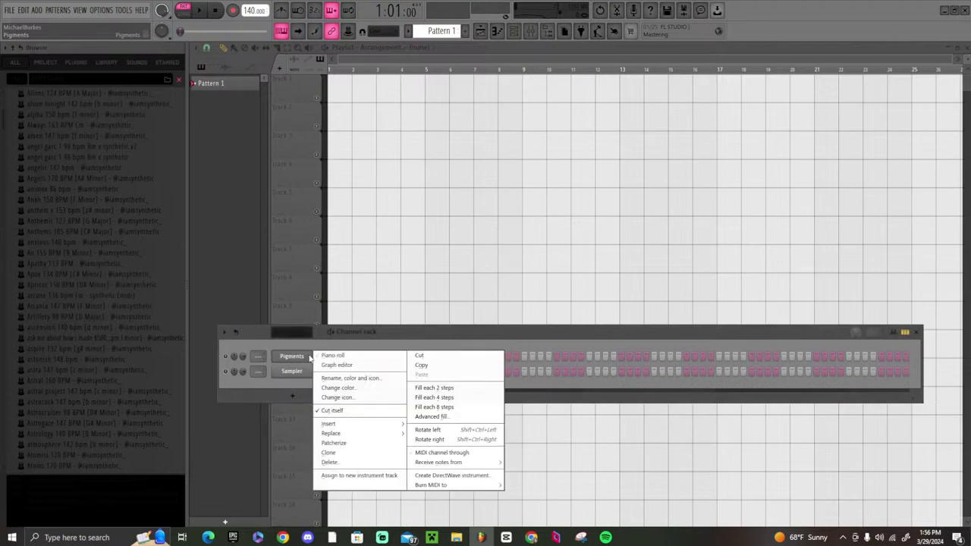
{"action": "left_click", "coordinate": [326, 355]}
{"action": "left_click_drag", "start_coordinate": [78, 351], "coordinate": [295, 343]}
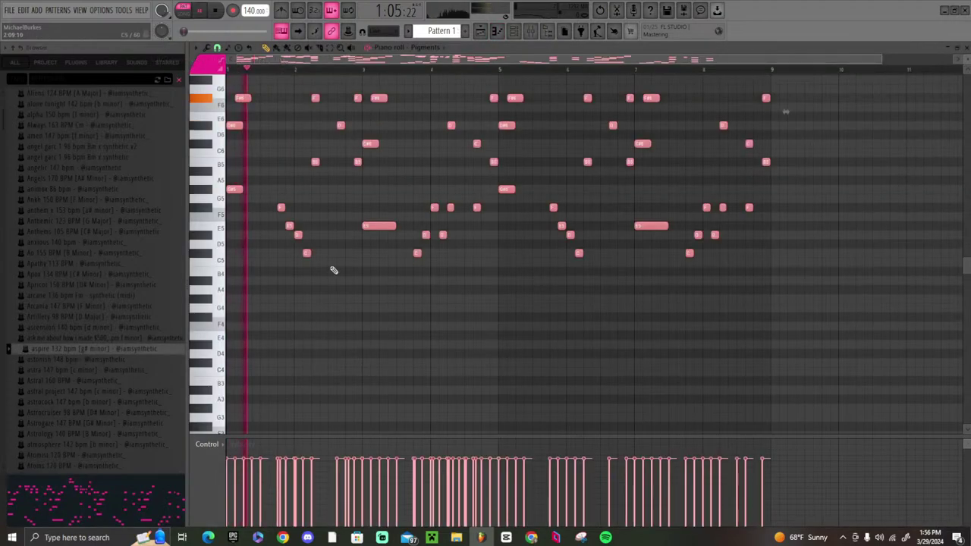
{"action": "left_click_drag", "start_coordinate": [104, 360], "coordinate": [336, 326]}
{"action": "key", "text": "space"}
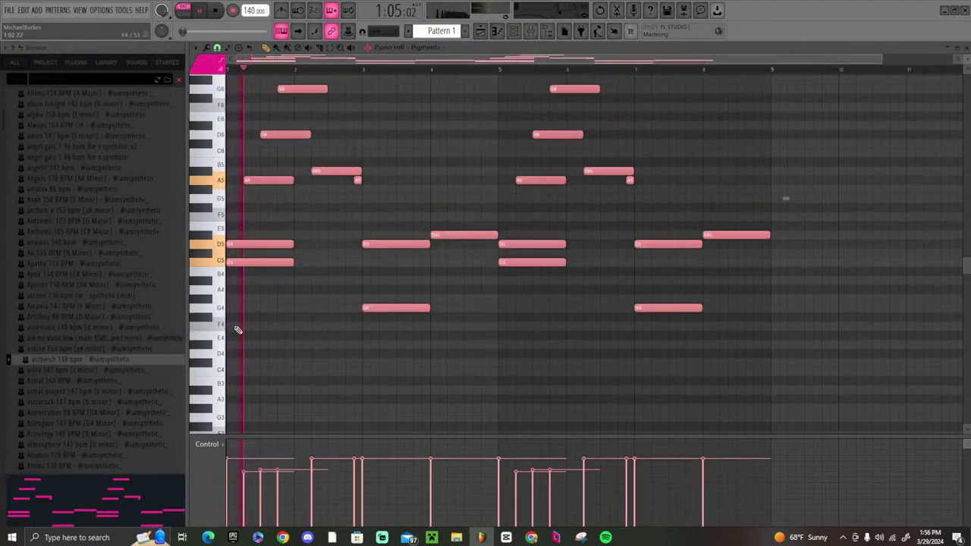
{"action": "scroll", "coordinate": [389, 304], "scroll_direction": "up", "scroll_amount": 3}
{"action": "scroll", "coordinate": [389, 303], "scroll_direction": "up", "scroll_amount": 1}
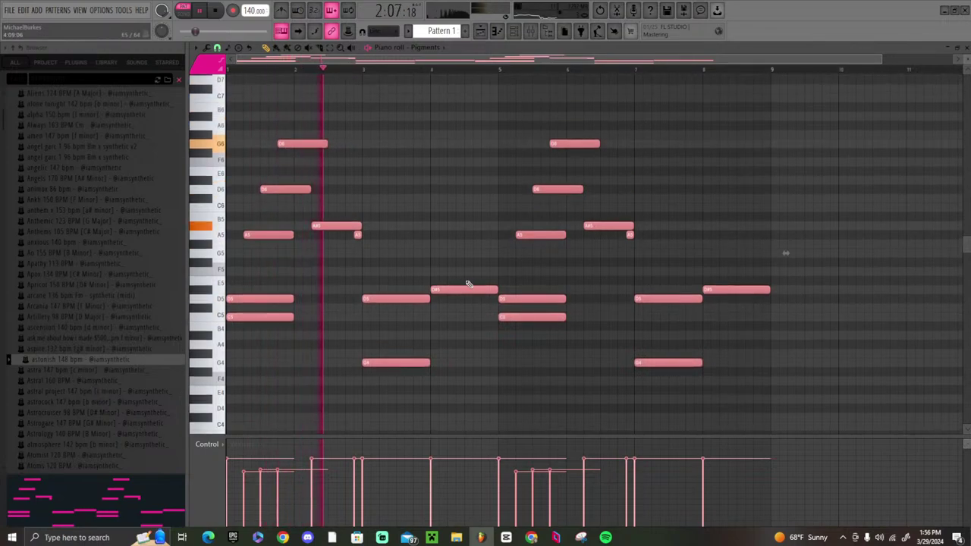
- Step the Pigments preset back through Imperial Experience to Imaginary Clav during playback and close the plugin window
{"action": "key", "text": "F6"}
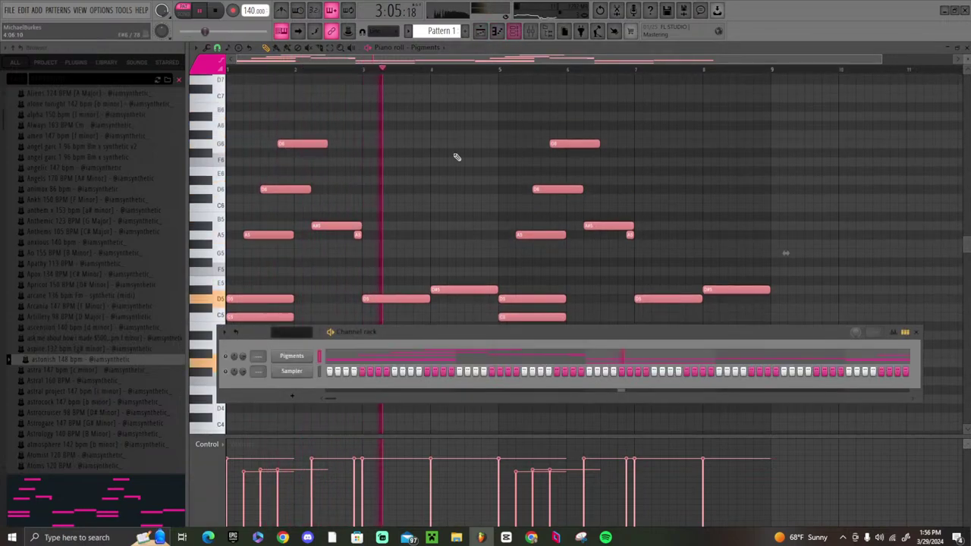
{"action": "left_click", "coordinate": [292, 356]}
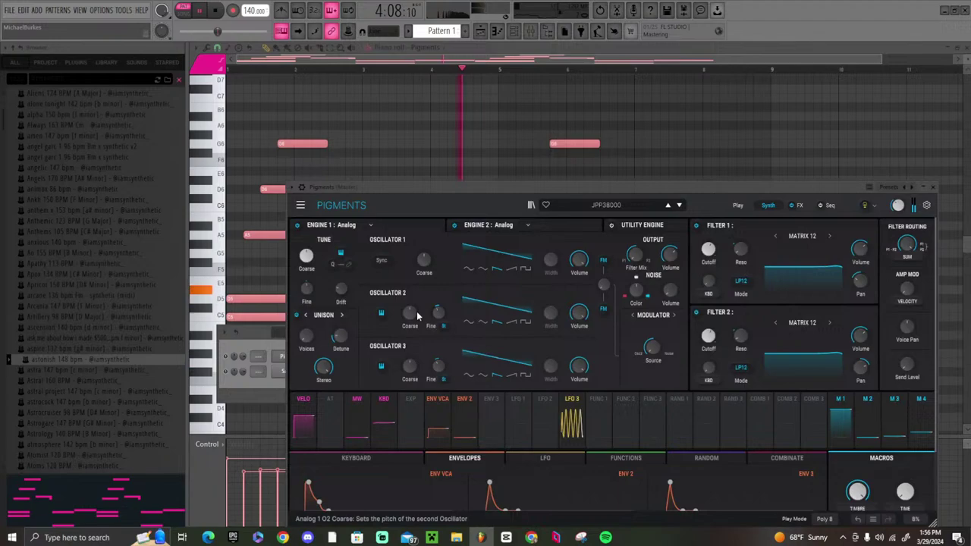
{"action": "left_click", "coordinate": [668, 205]}
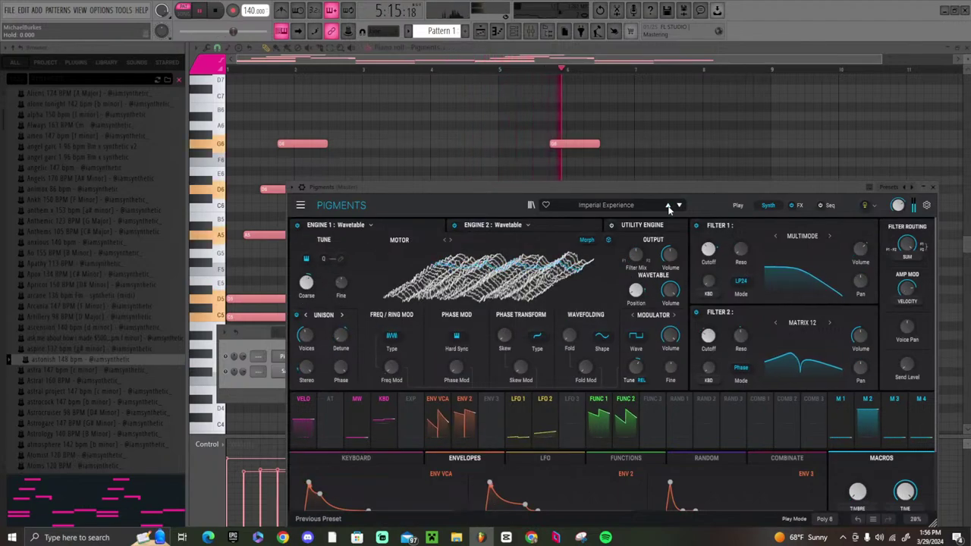
{"action": "left_click", "coordinate": [667, 205]}
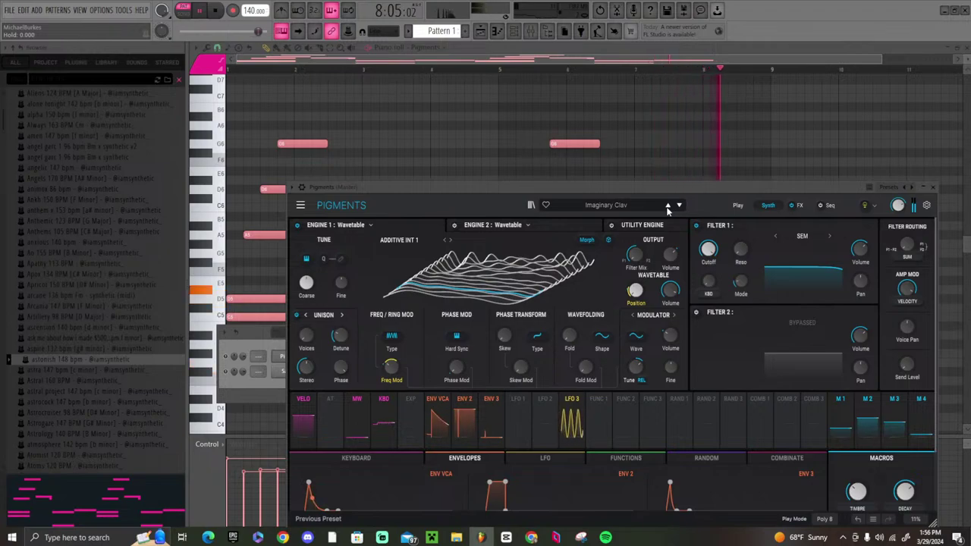
{"action": "key", "text": "Escape"}
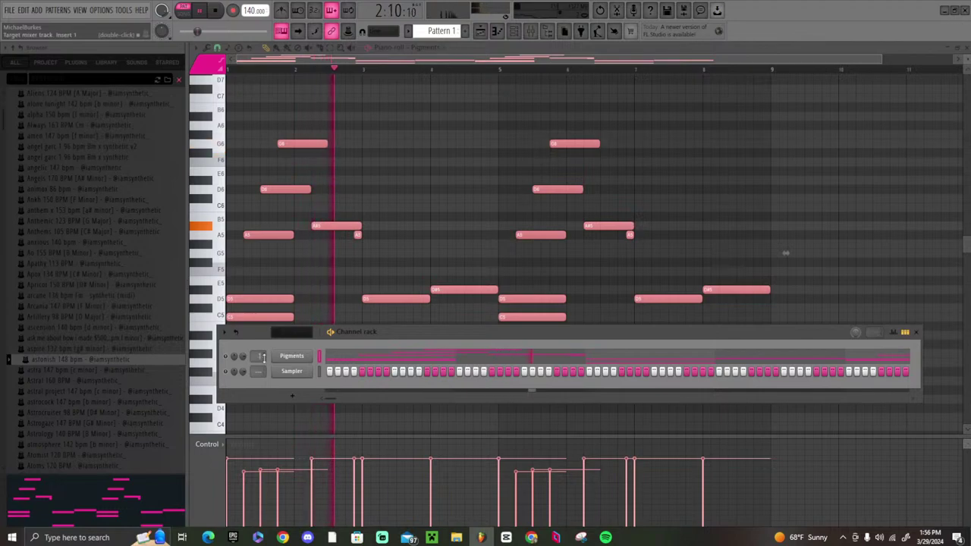
- Replace the Sampler channel with Analog Lab V
{"action": "right_click", "coordinate": [302, 371]}
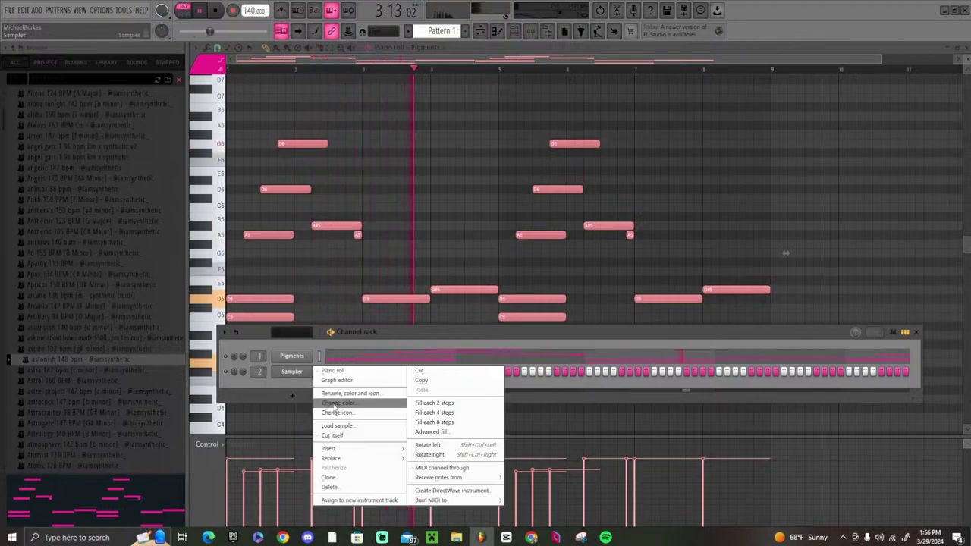
{"action": "mouse_move", "coordinate": [331, 458]}
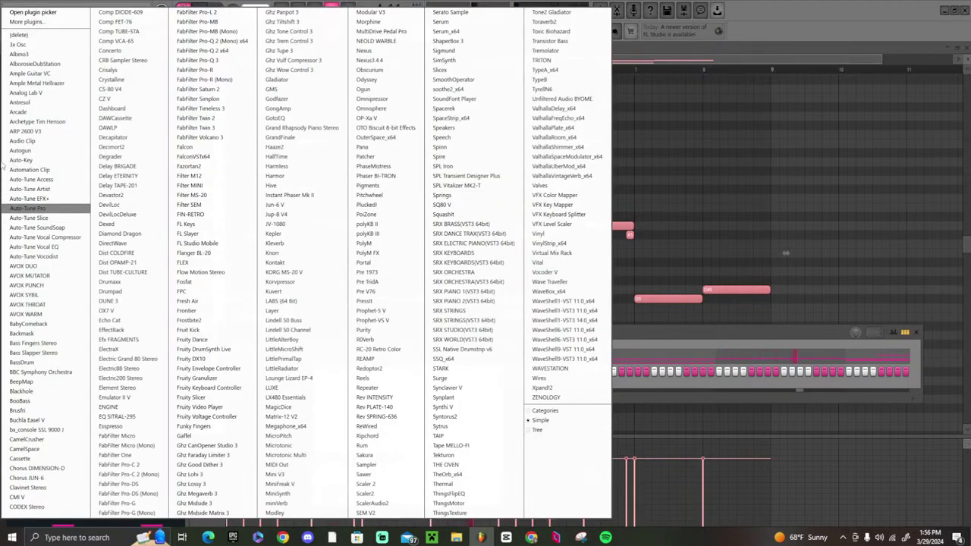
{"action": "left_click", "coordinate": [31, 92]}
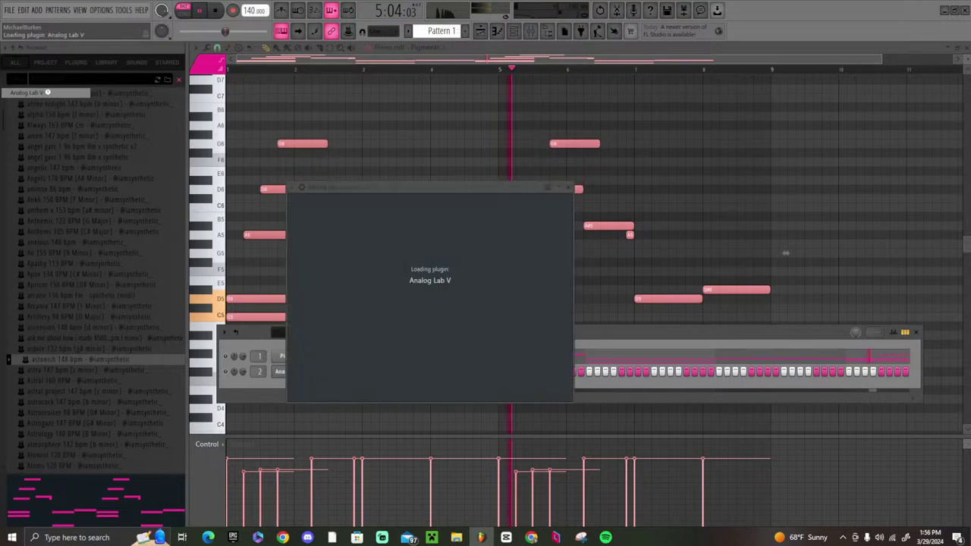